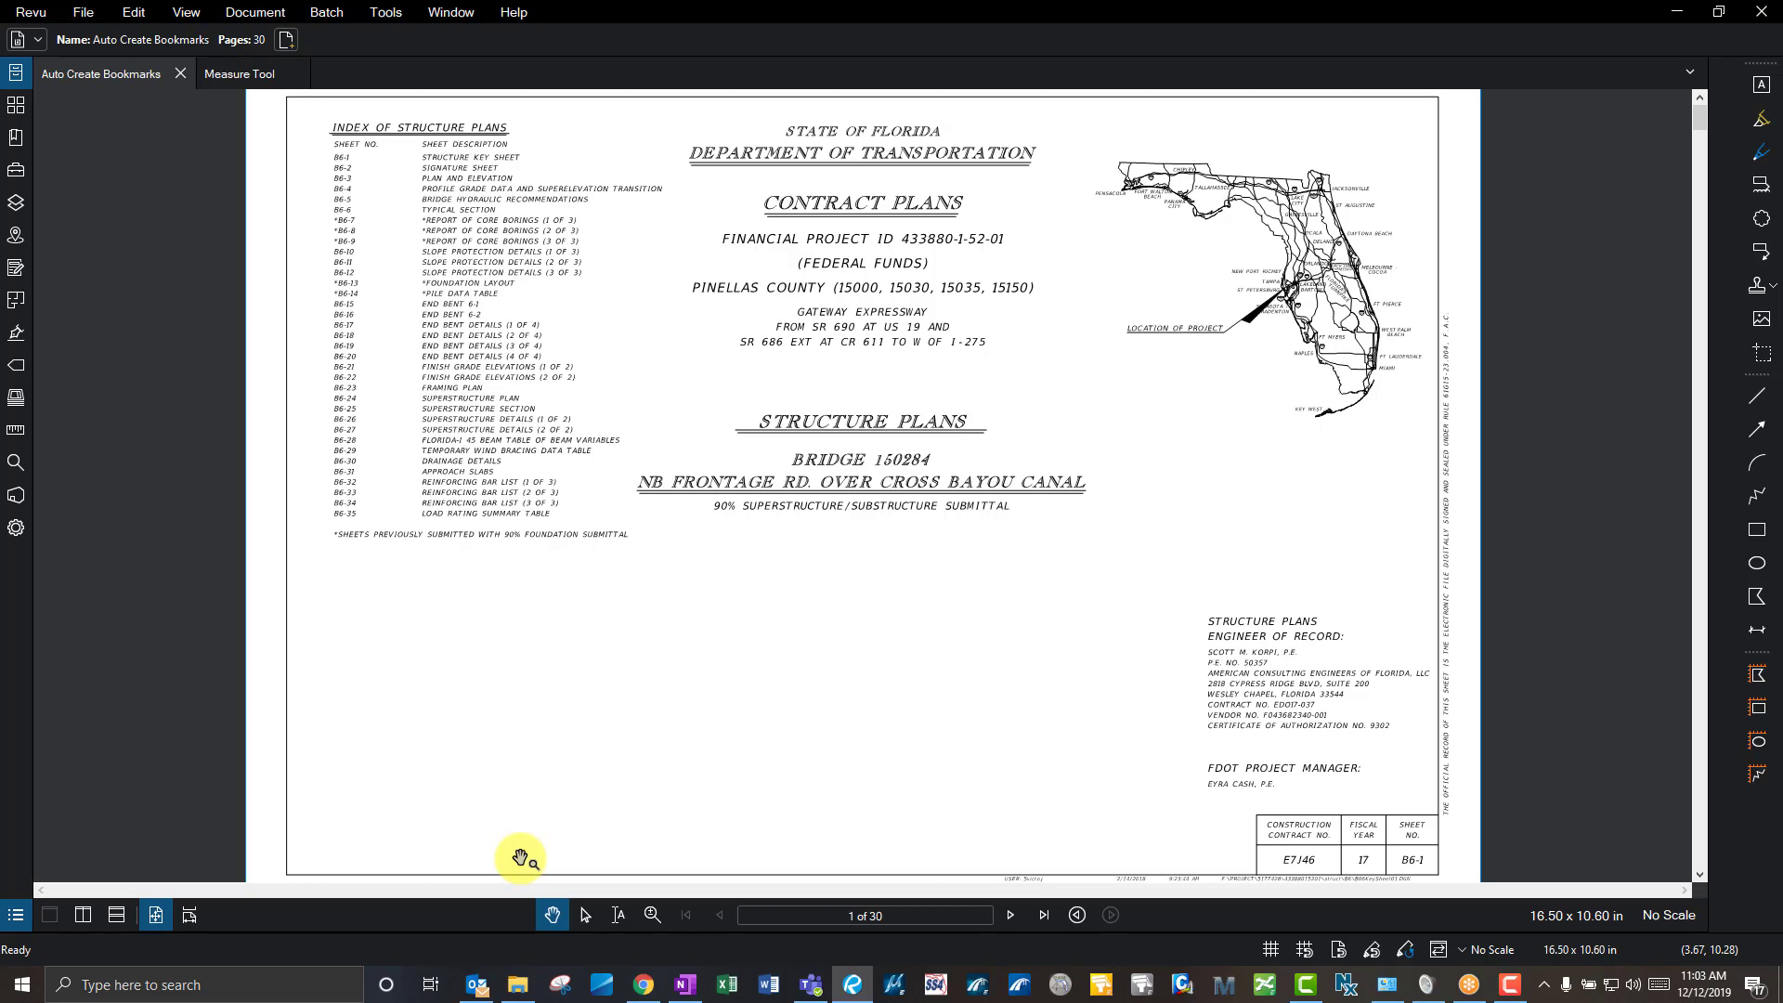
- Bring the YouTube 'Revu Free Training Videos' playlist in Chrome to the front
click(643, 982)
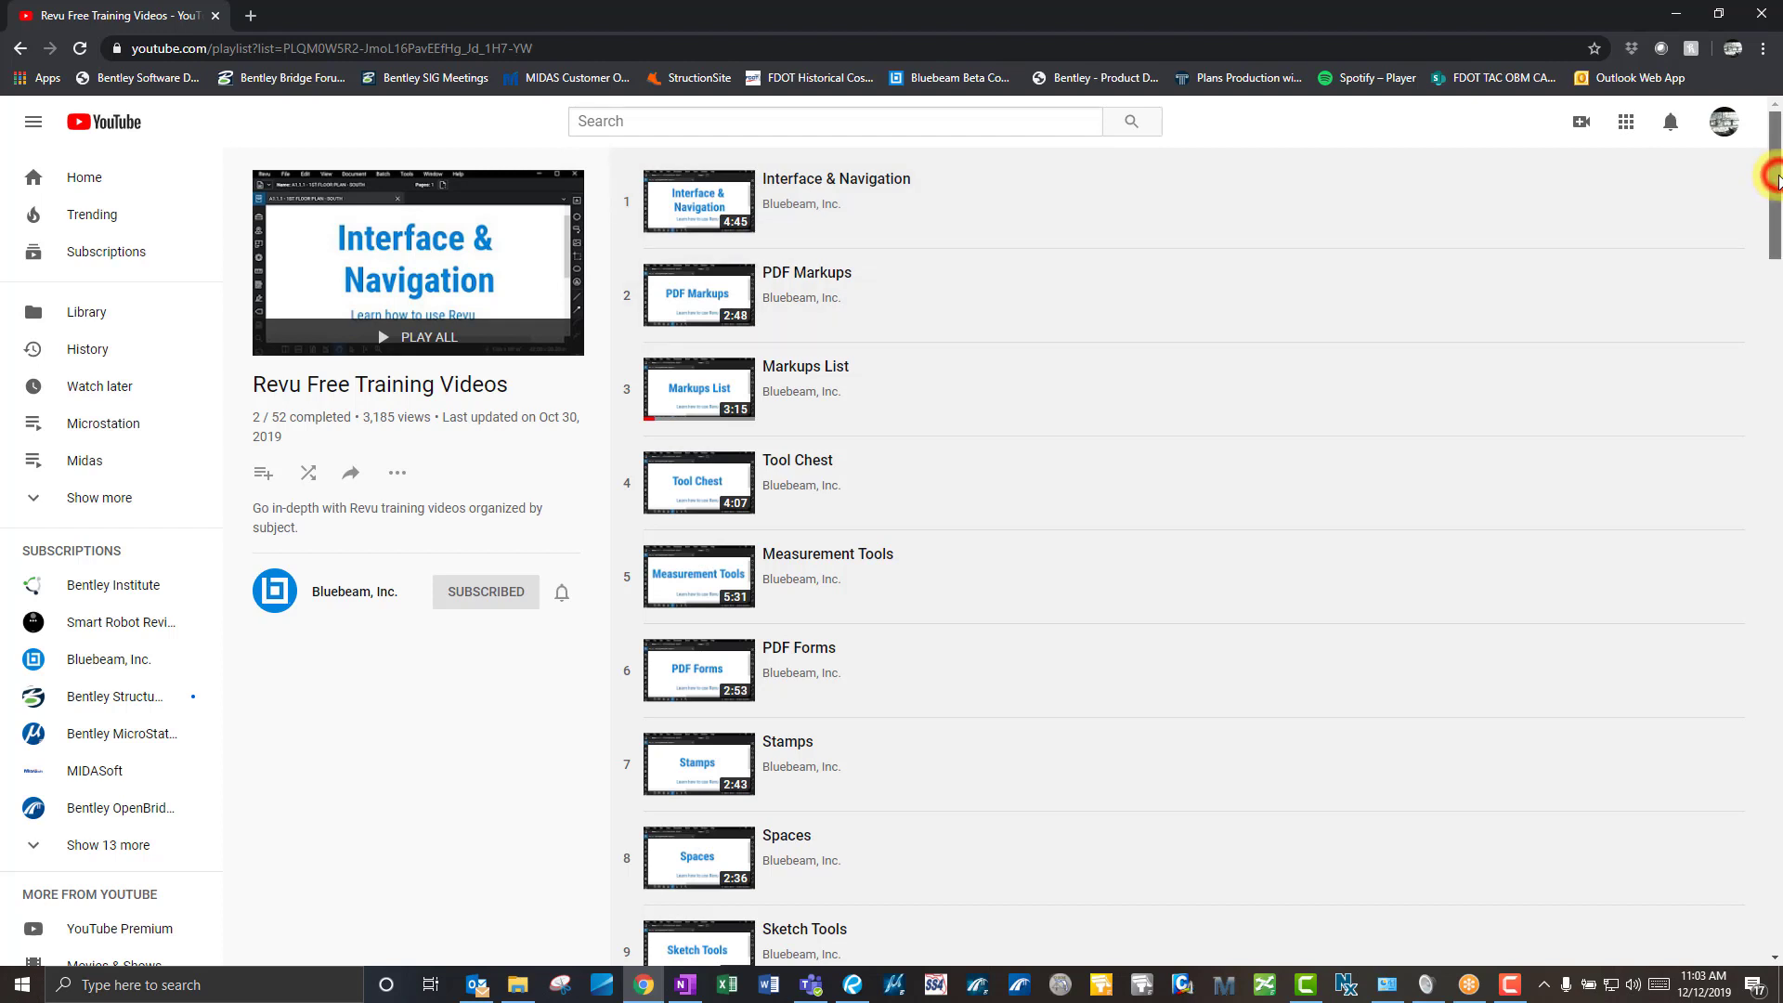
- Scroll the training playlist, then minimize Chrome to return to the bridge plan set
mouse_move(1772, 186)
mouse_down()
mouse_move(1751, 386)
mouse_move(1773, 190)
mouse_up()
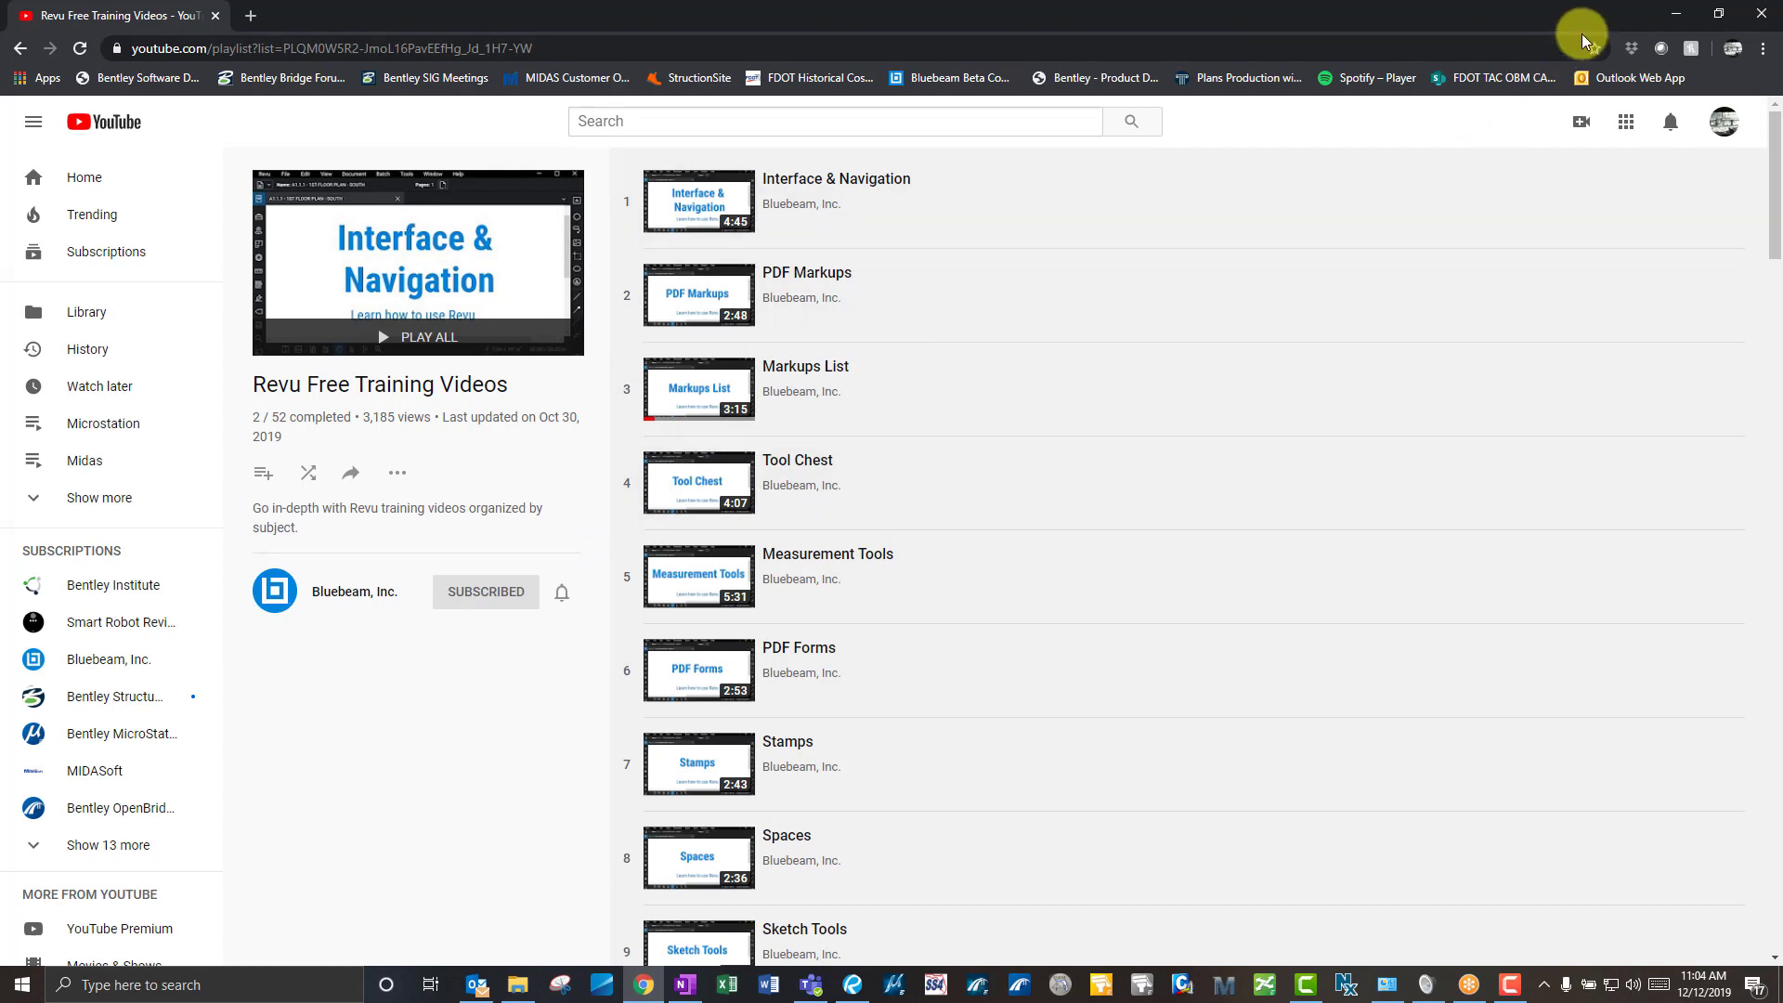
click(1674, 19)
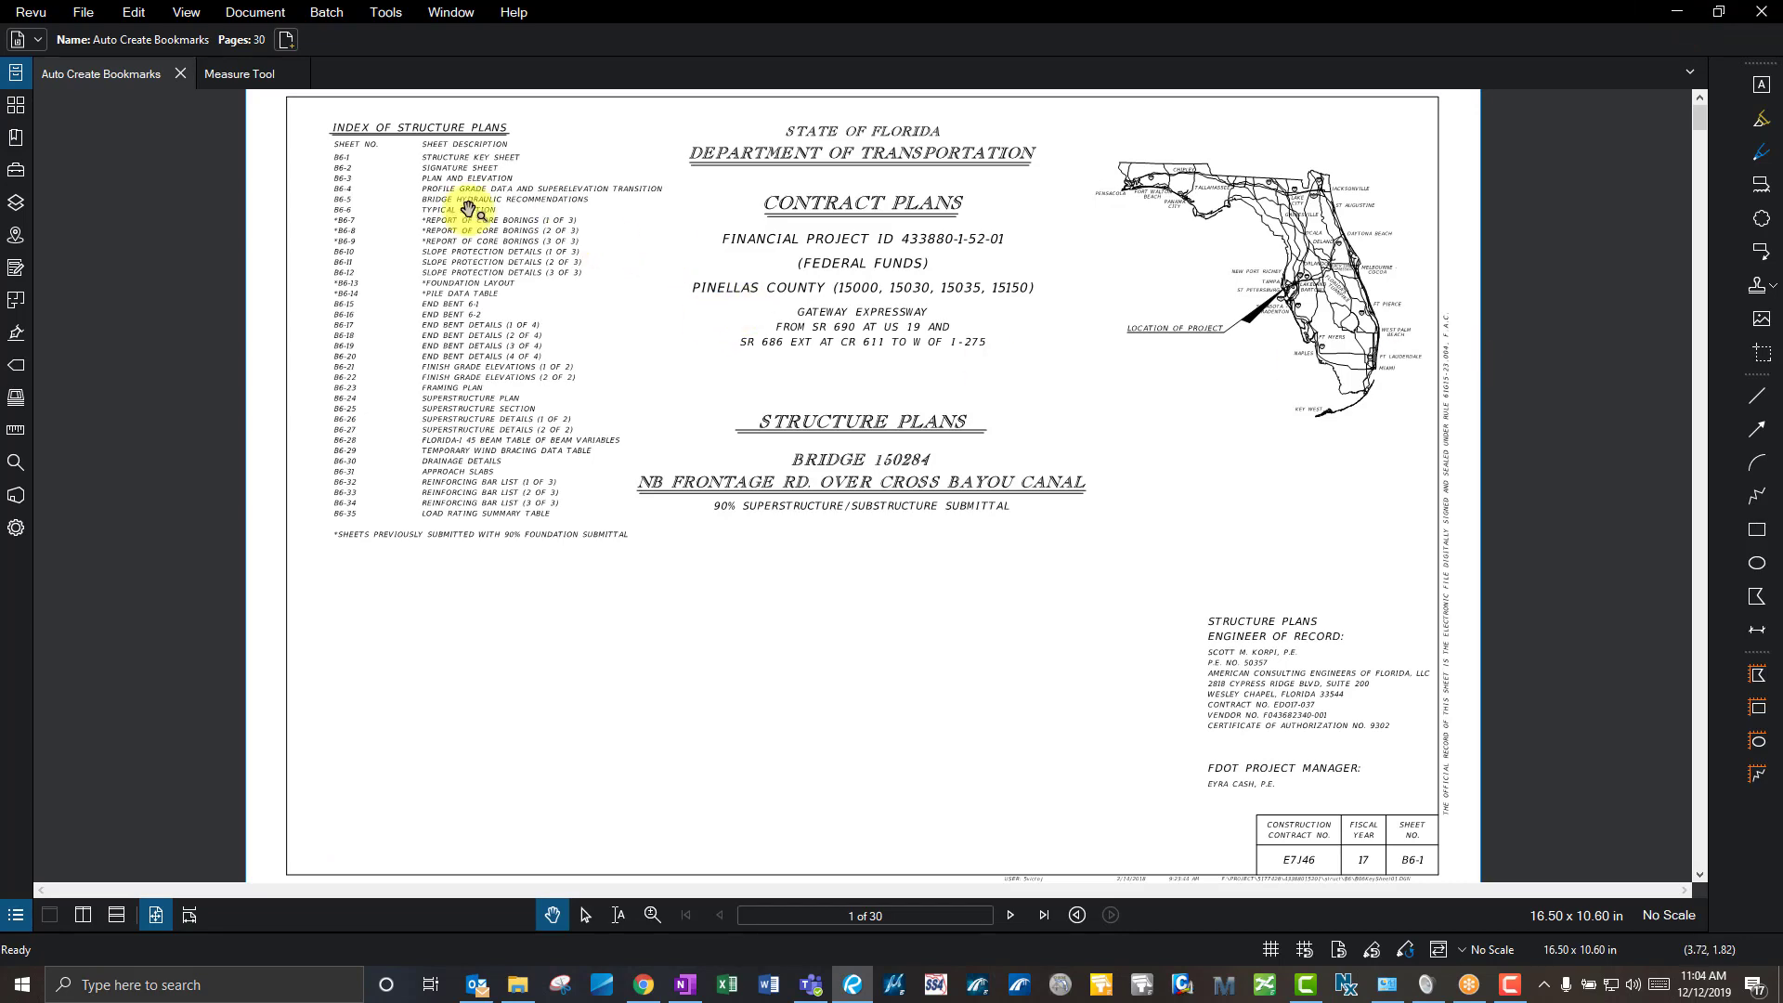
- Check Revu's version in the About dialog, close it, and return to the YouTube playlist
click(37, 13)
click(74, 195)
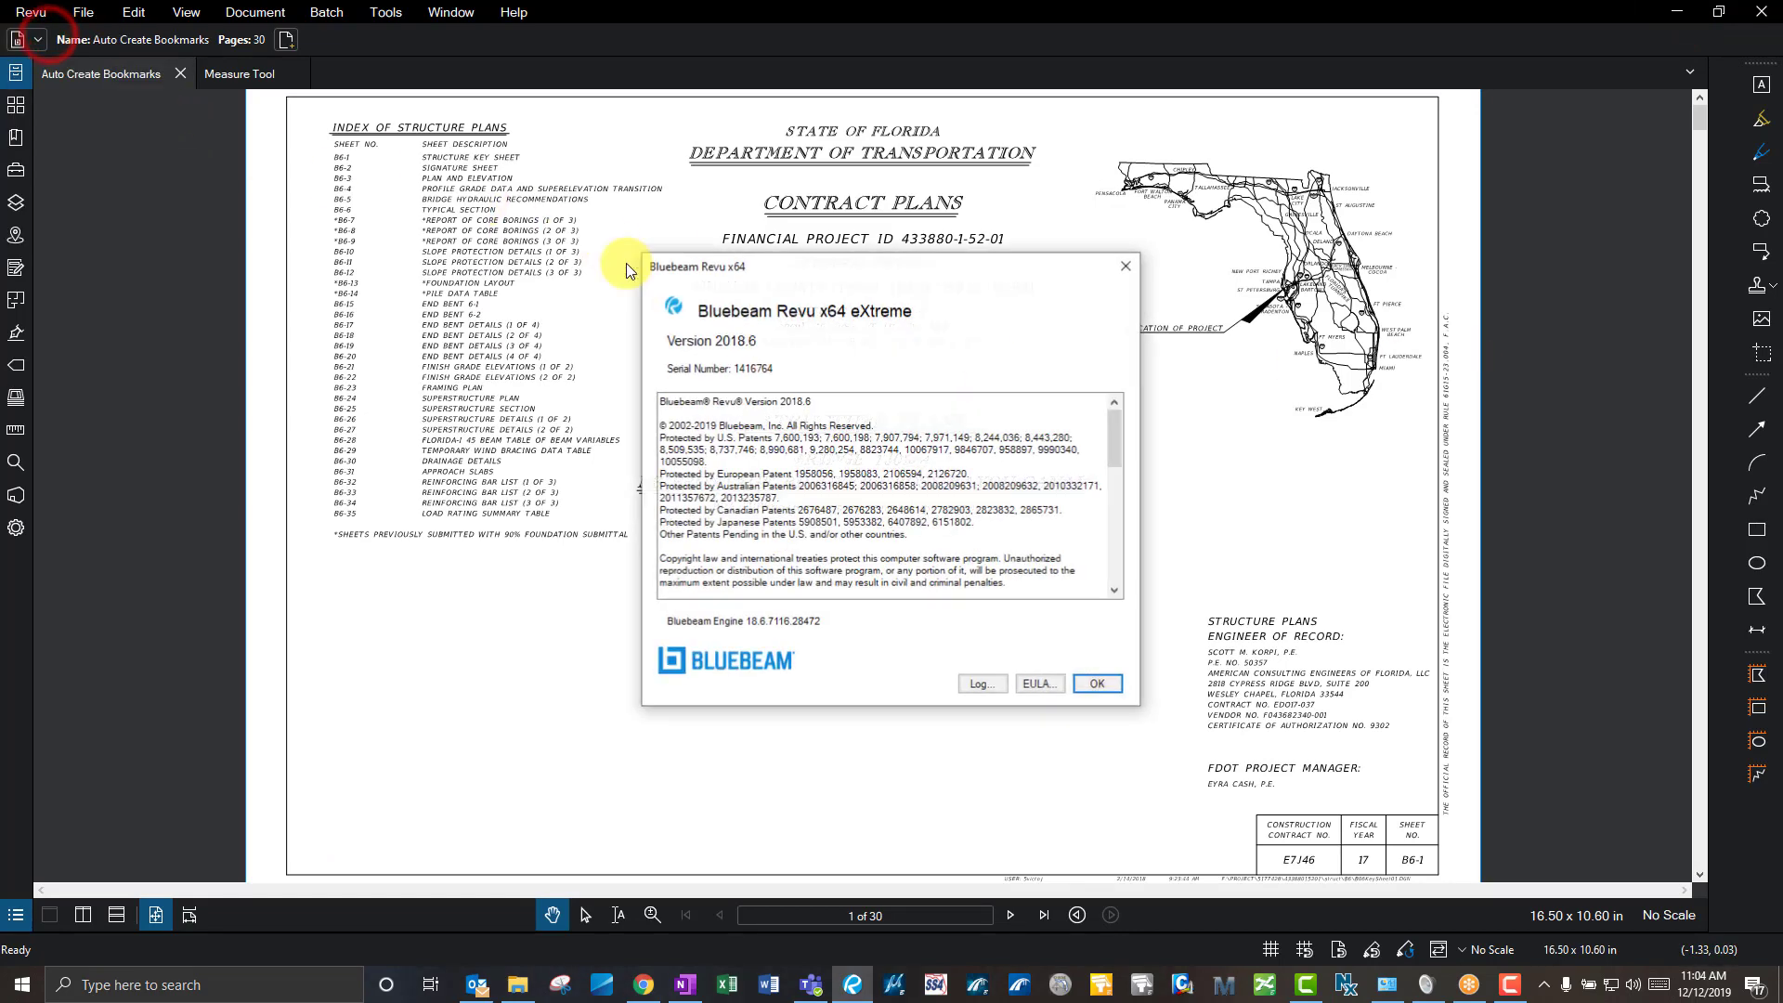
click(1126, 267)
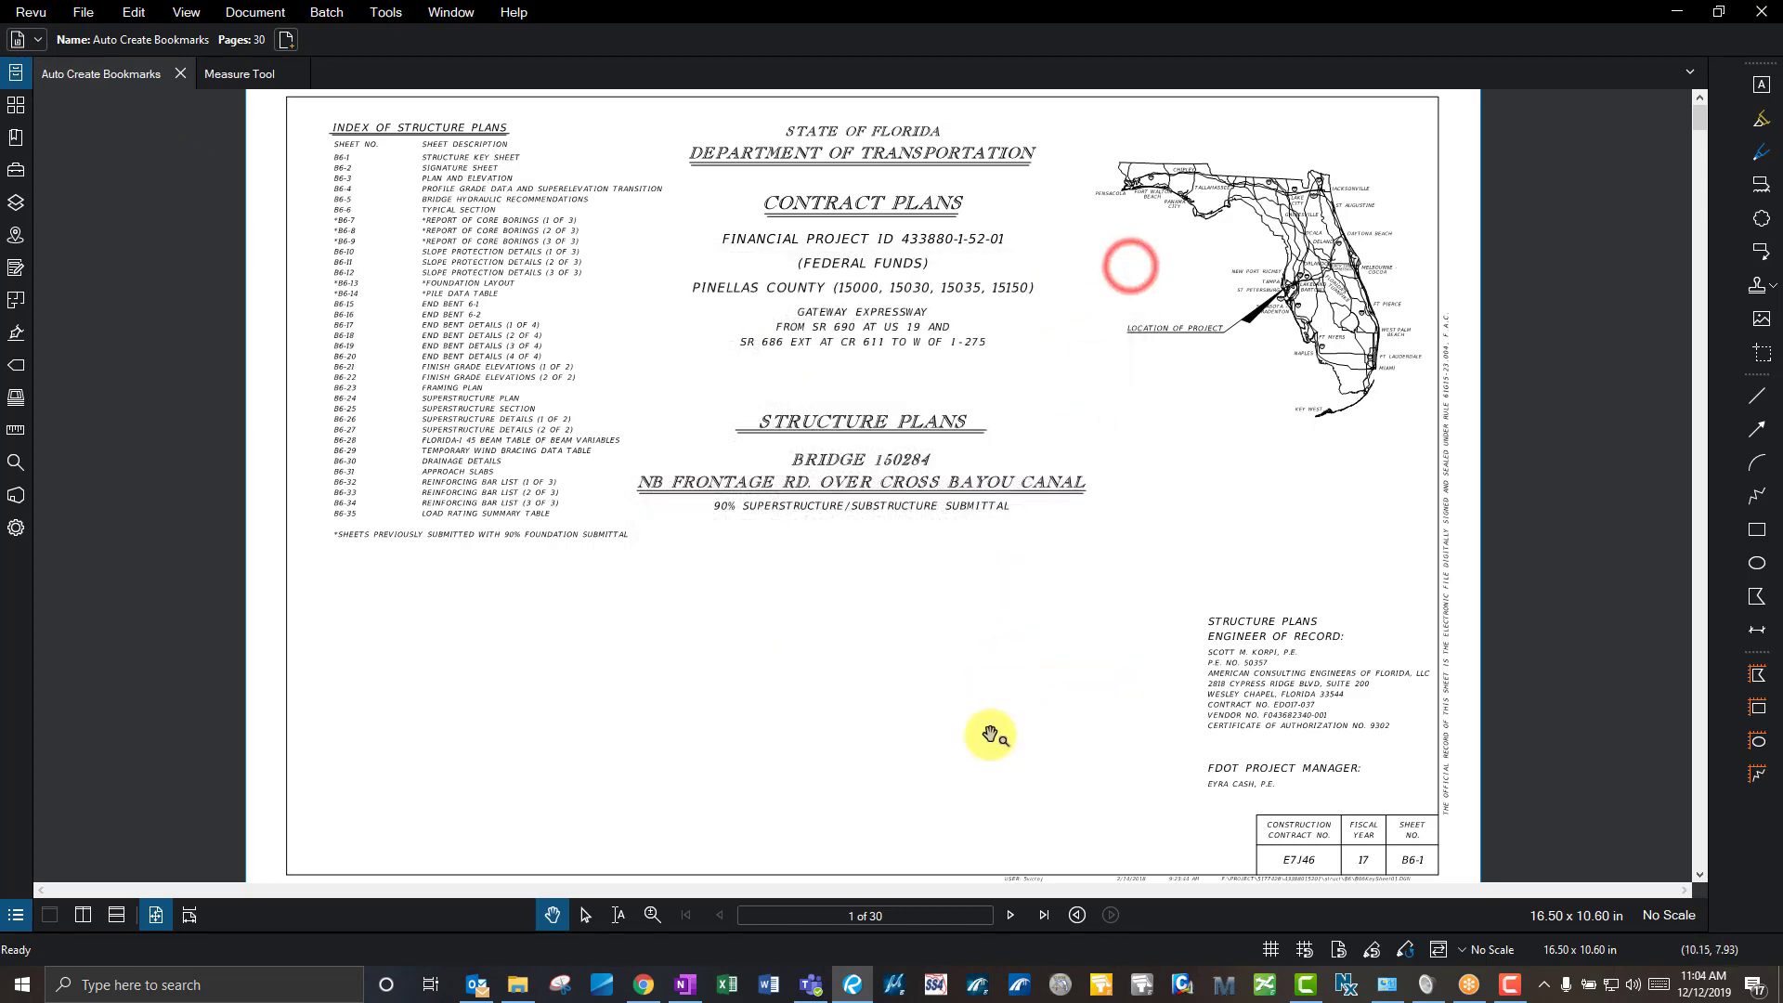
click(643, 984)
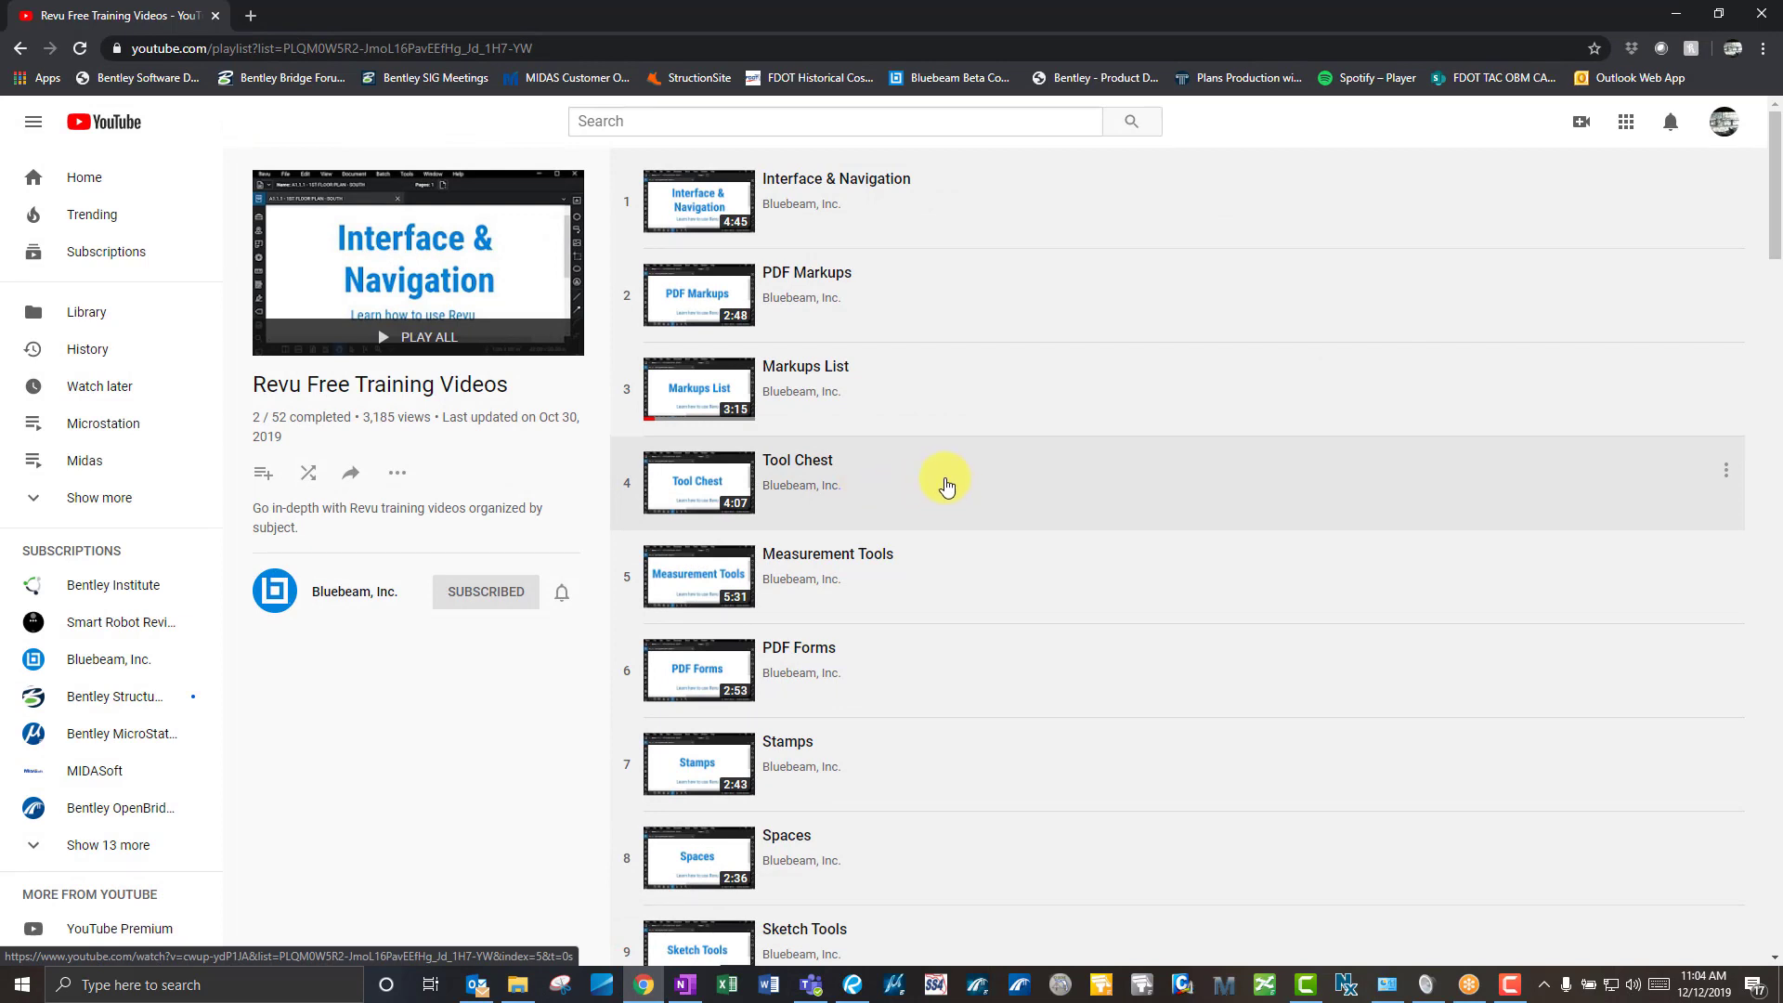
- Minimize the YouTube playlist so the Revu cover sheet of Bridge 150284 shows
click(1671, 15)
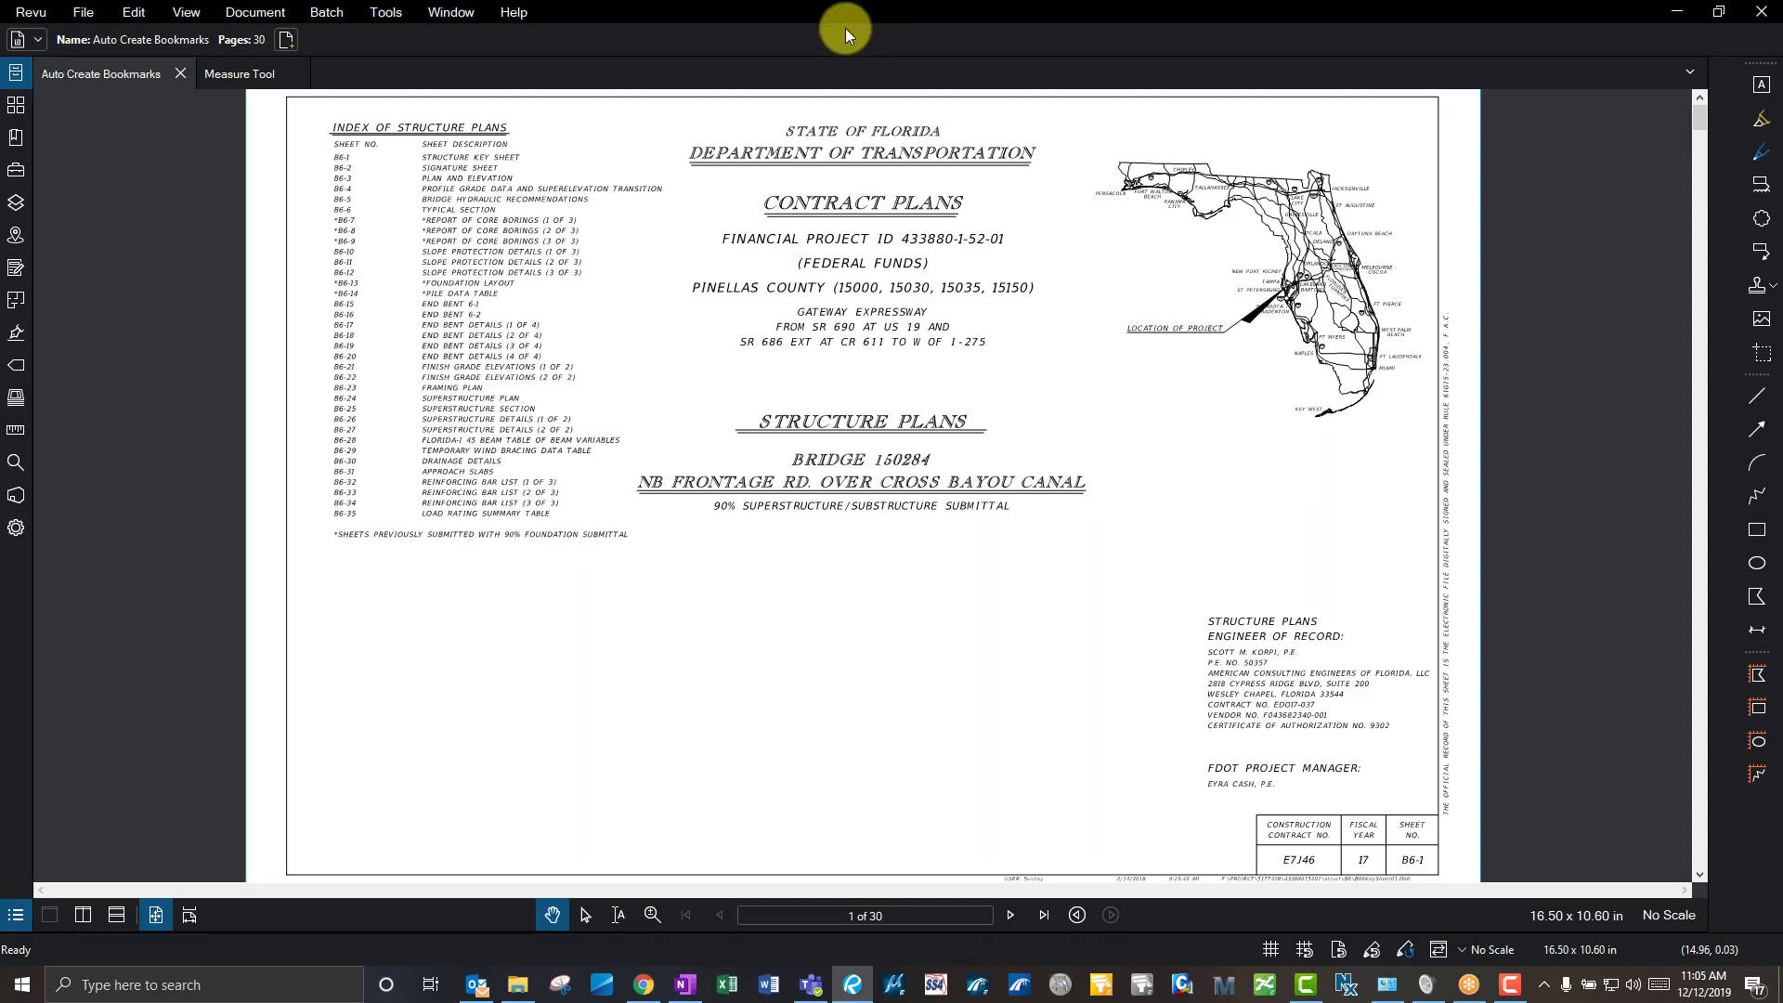
click(40, 18)
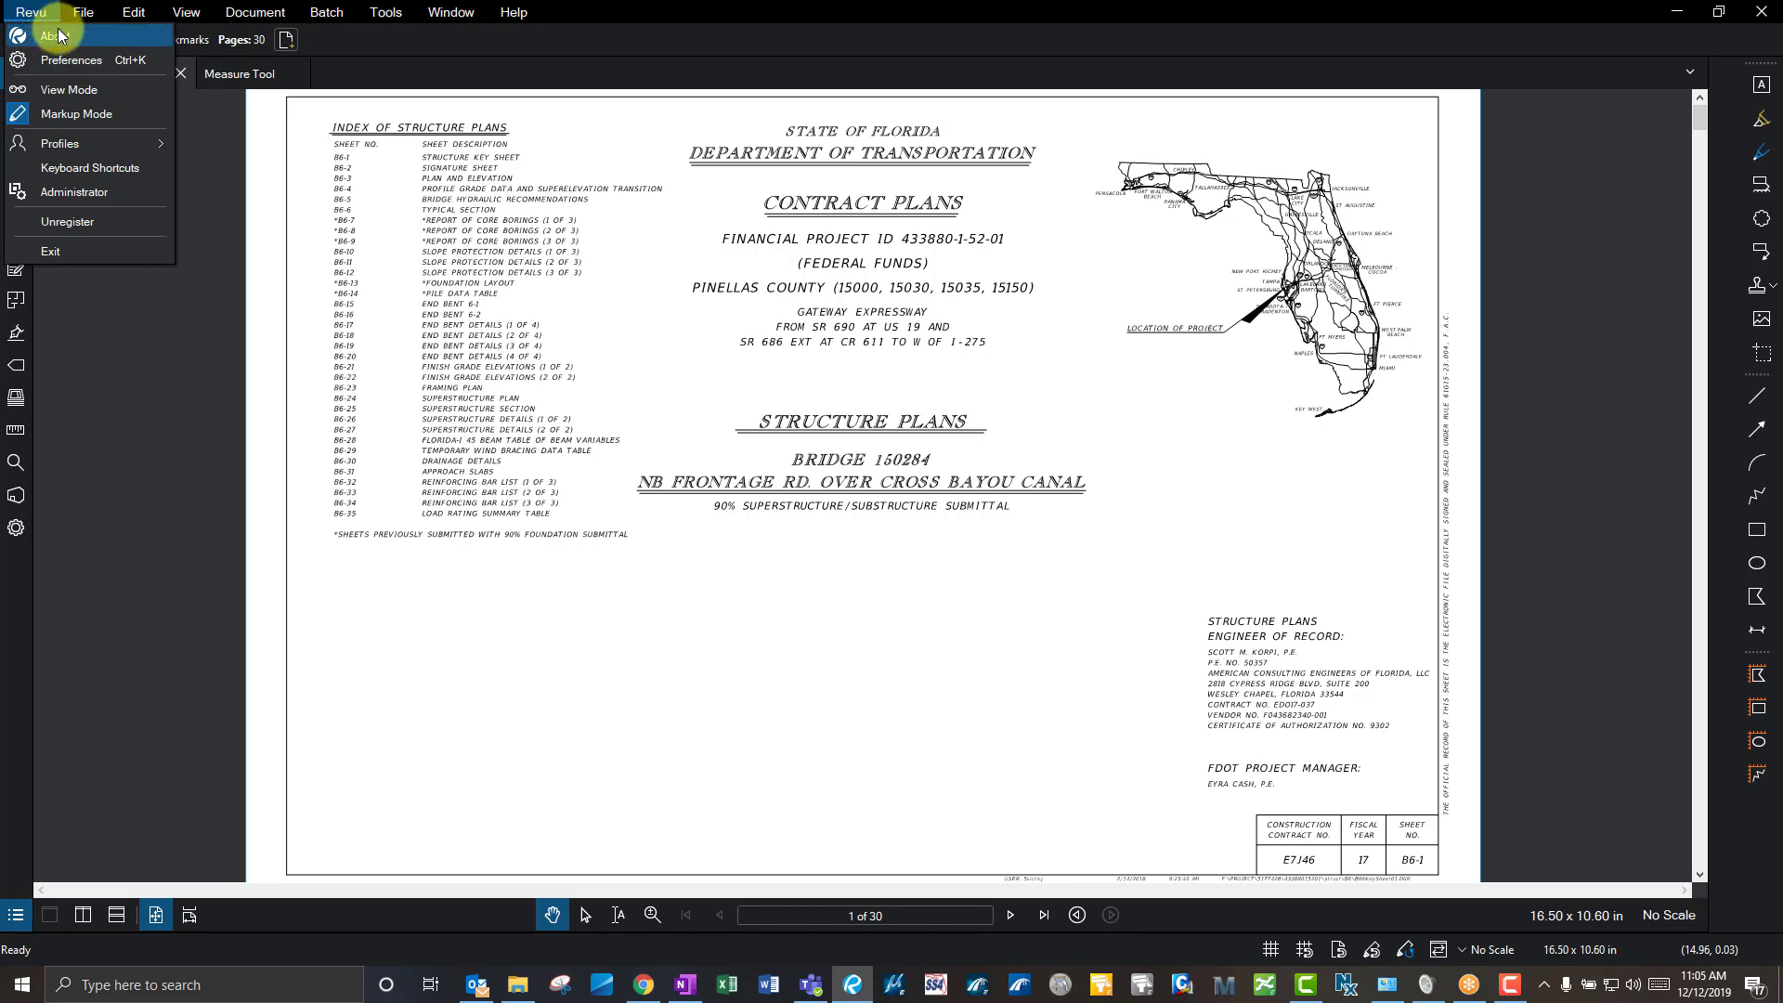
click(74, 42)
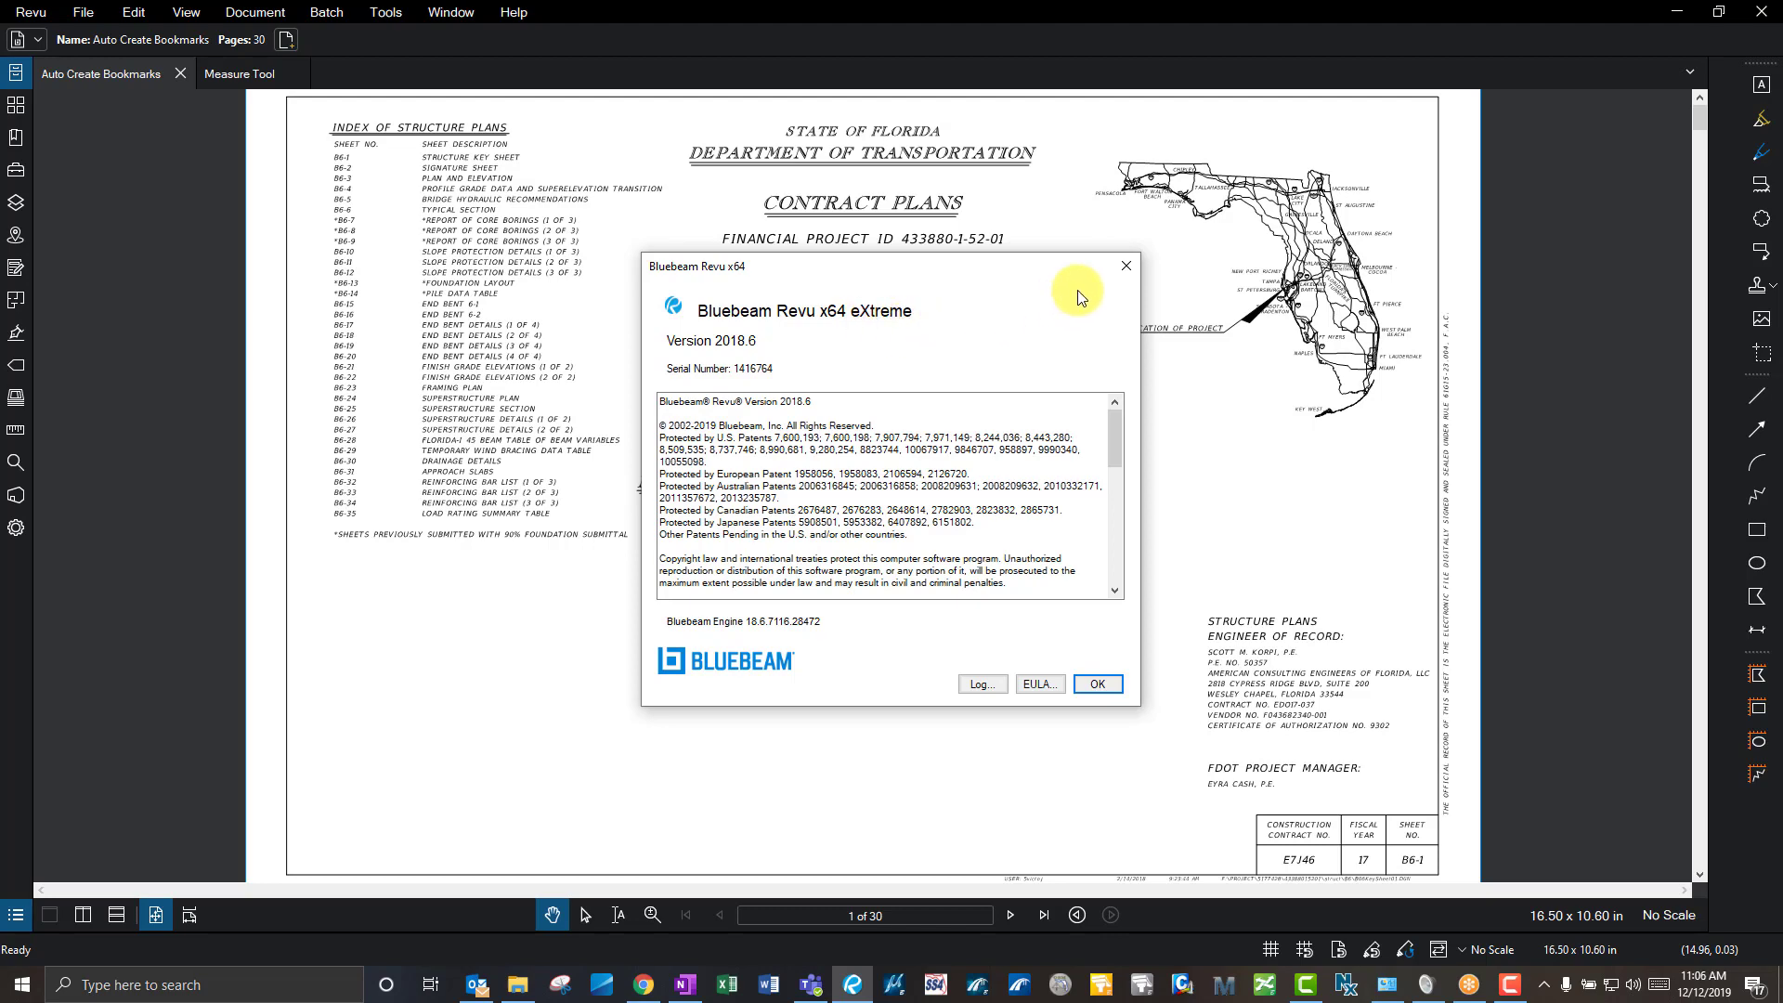
click(1124, 268)
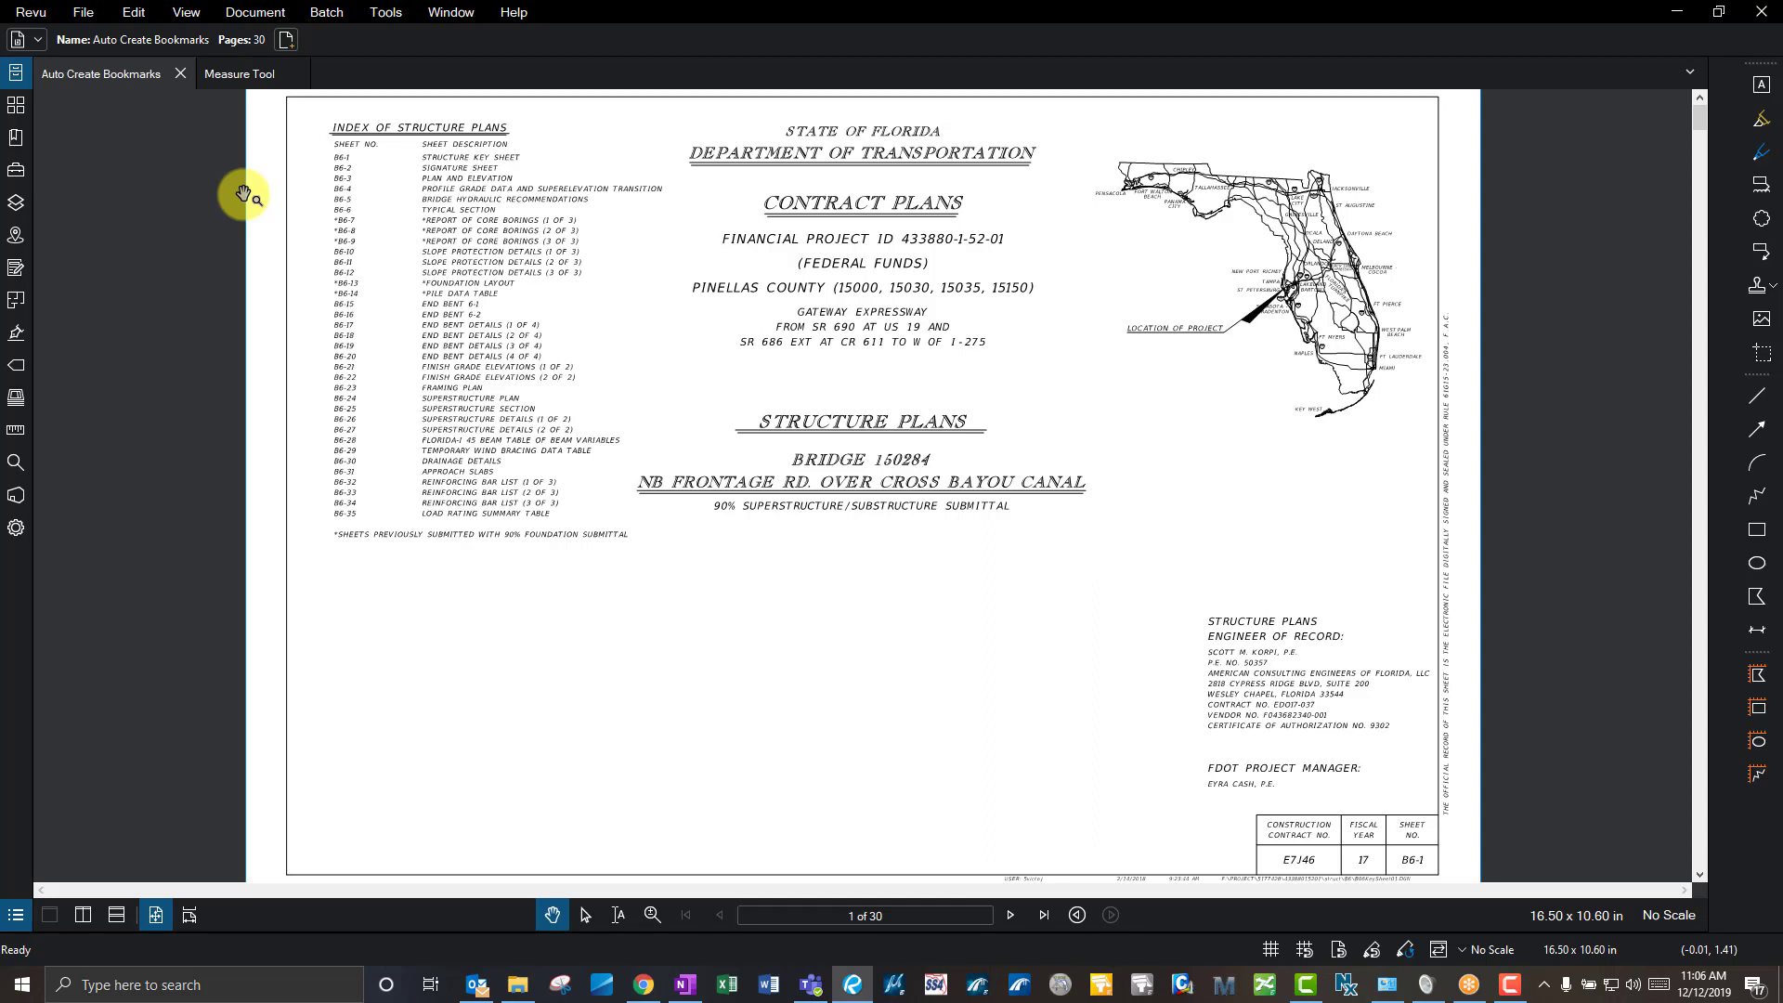
click(30, 13)
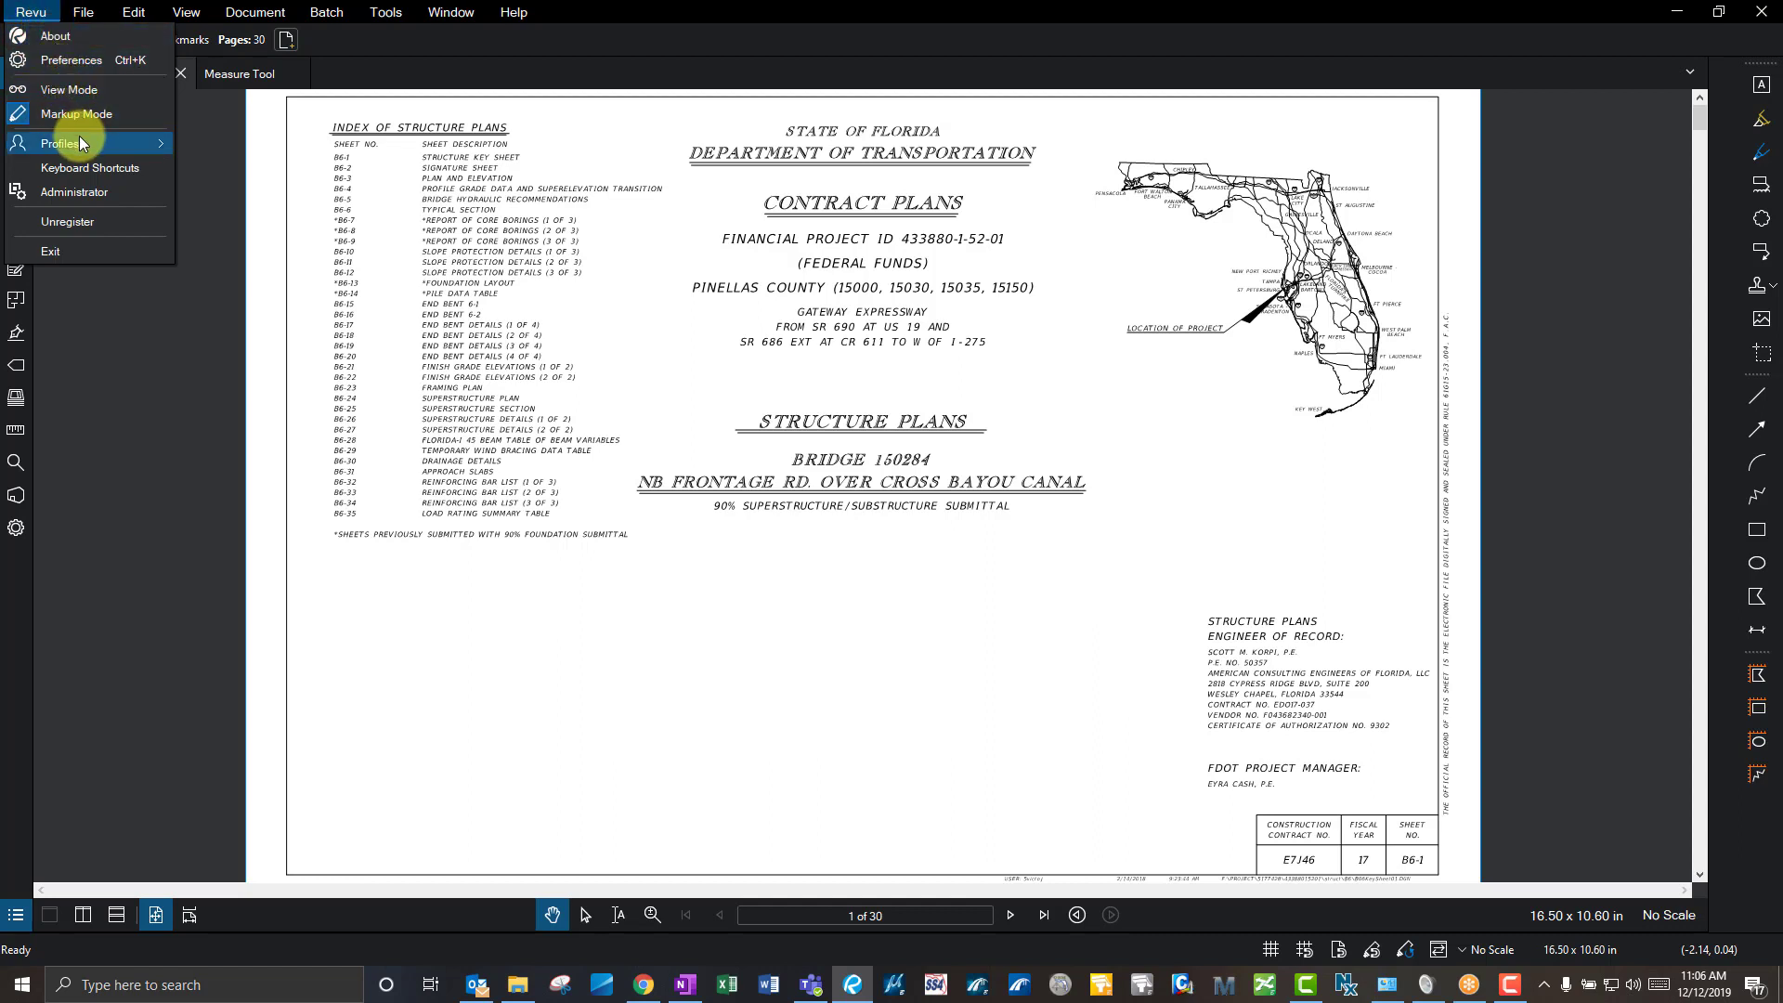
mouse_move(81, 139)
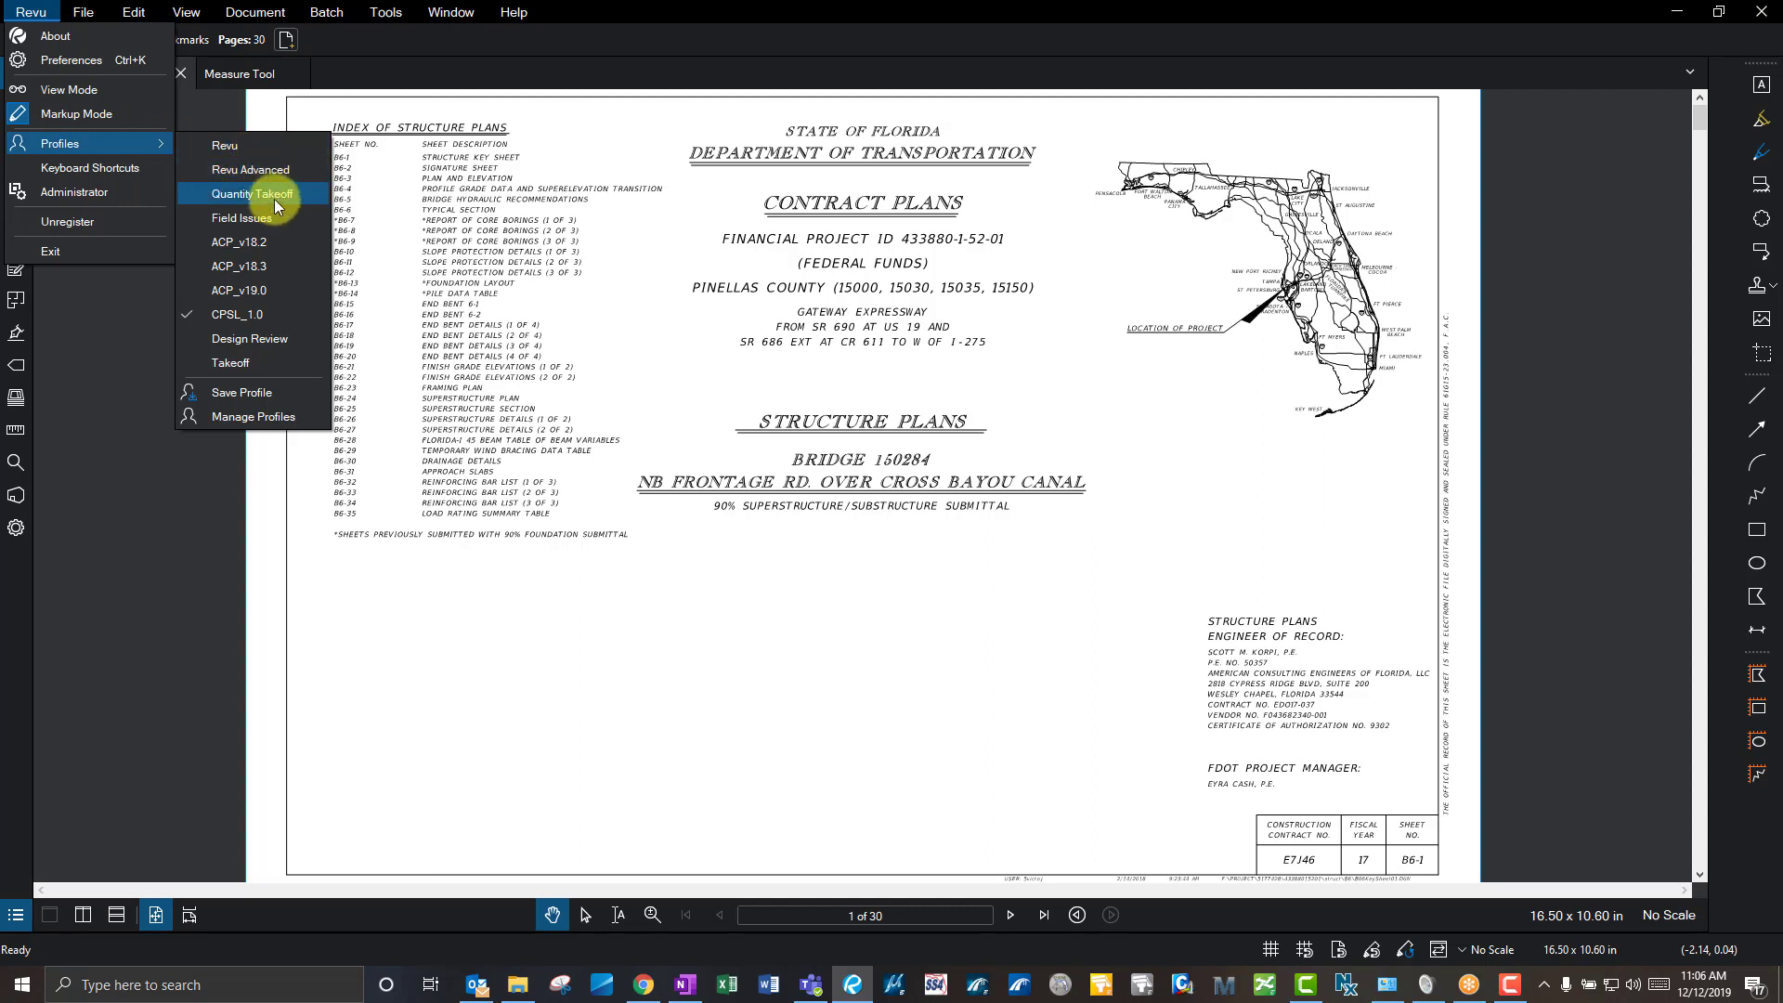
click(277, 321)
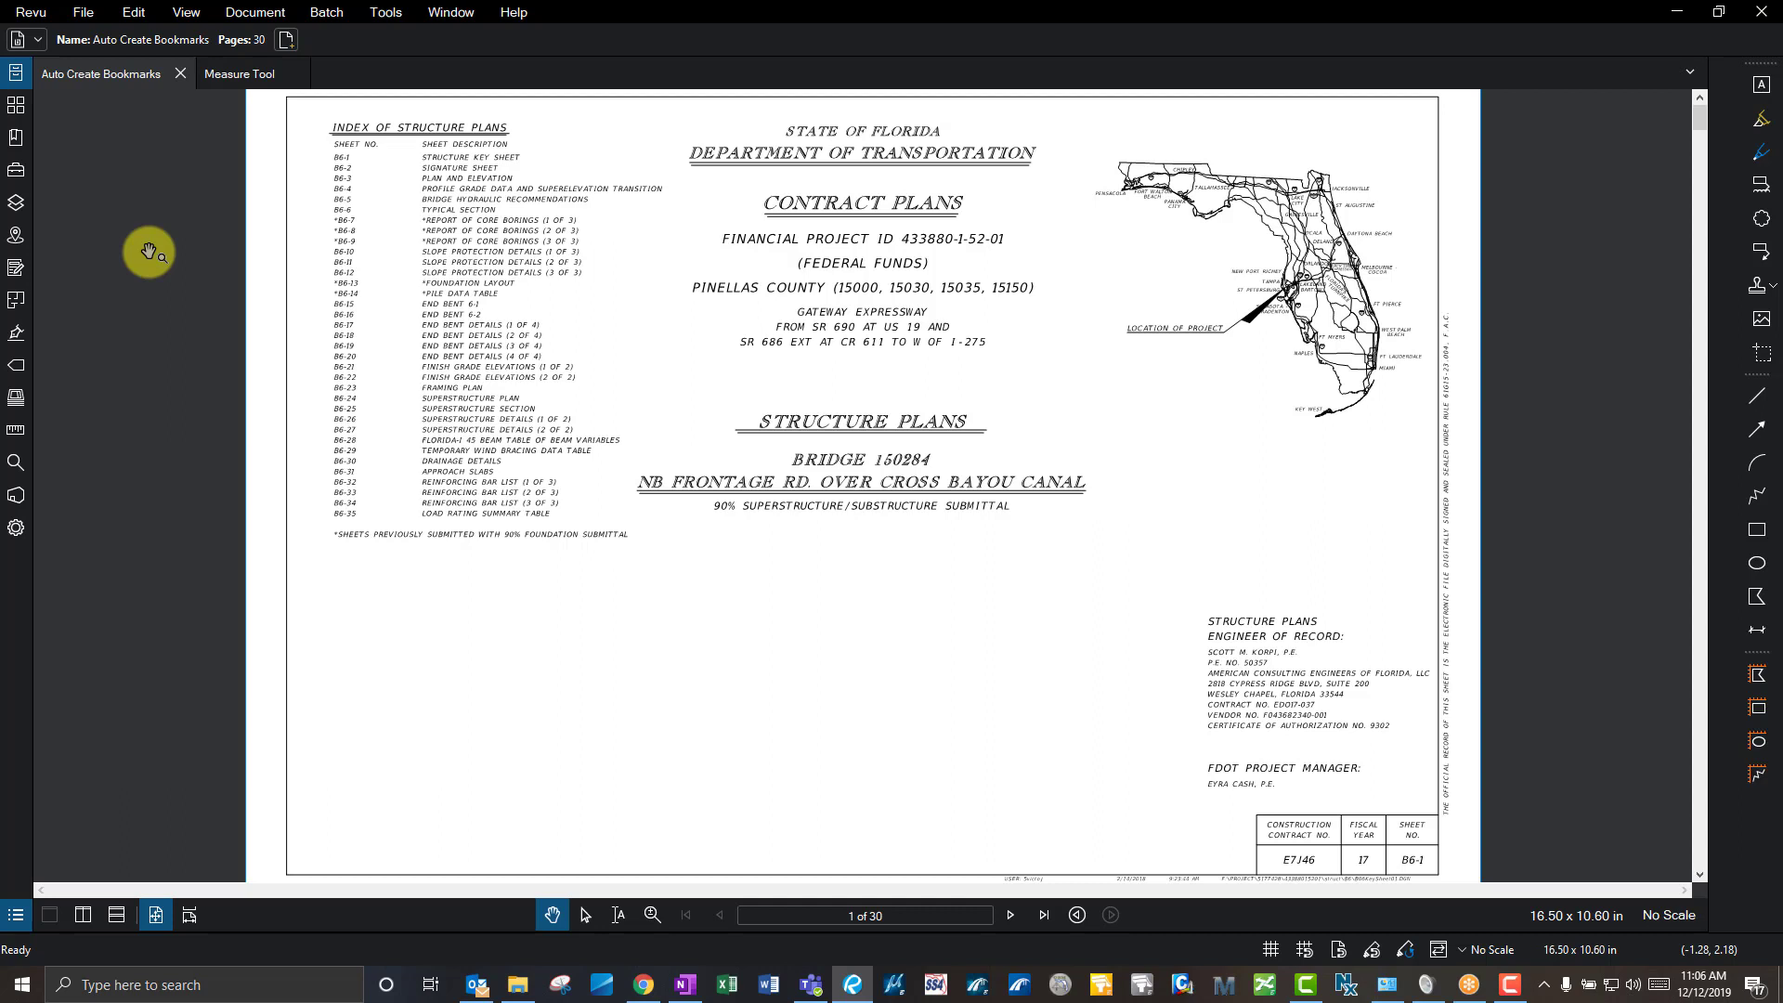
click(32, 12)
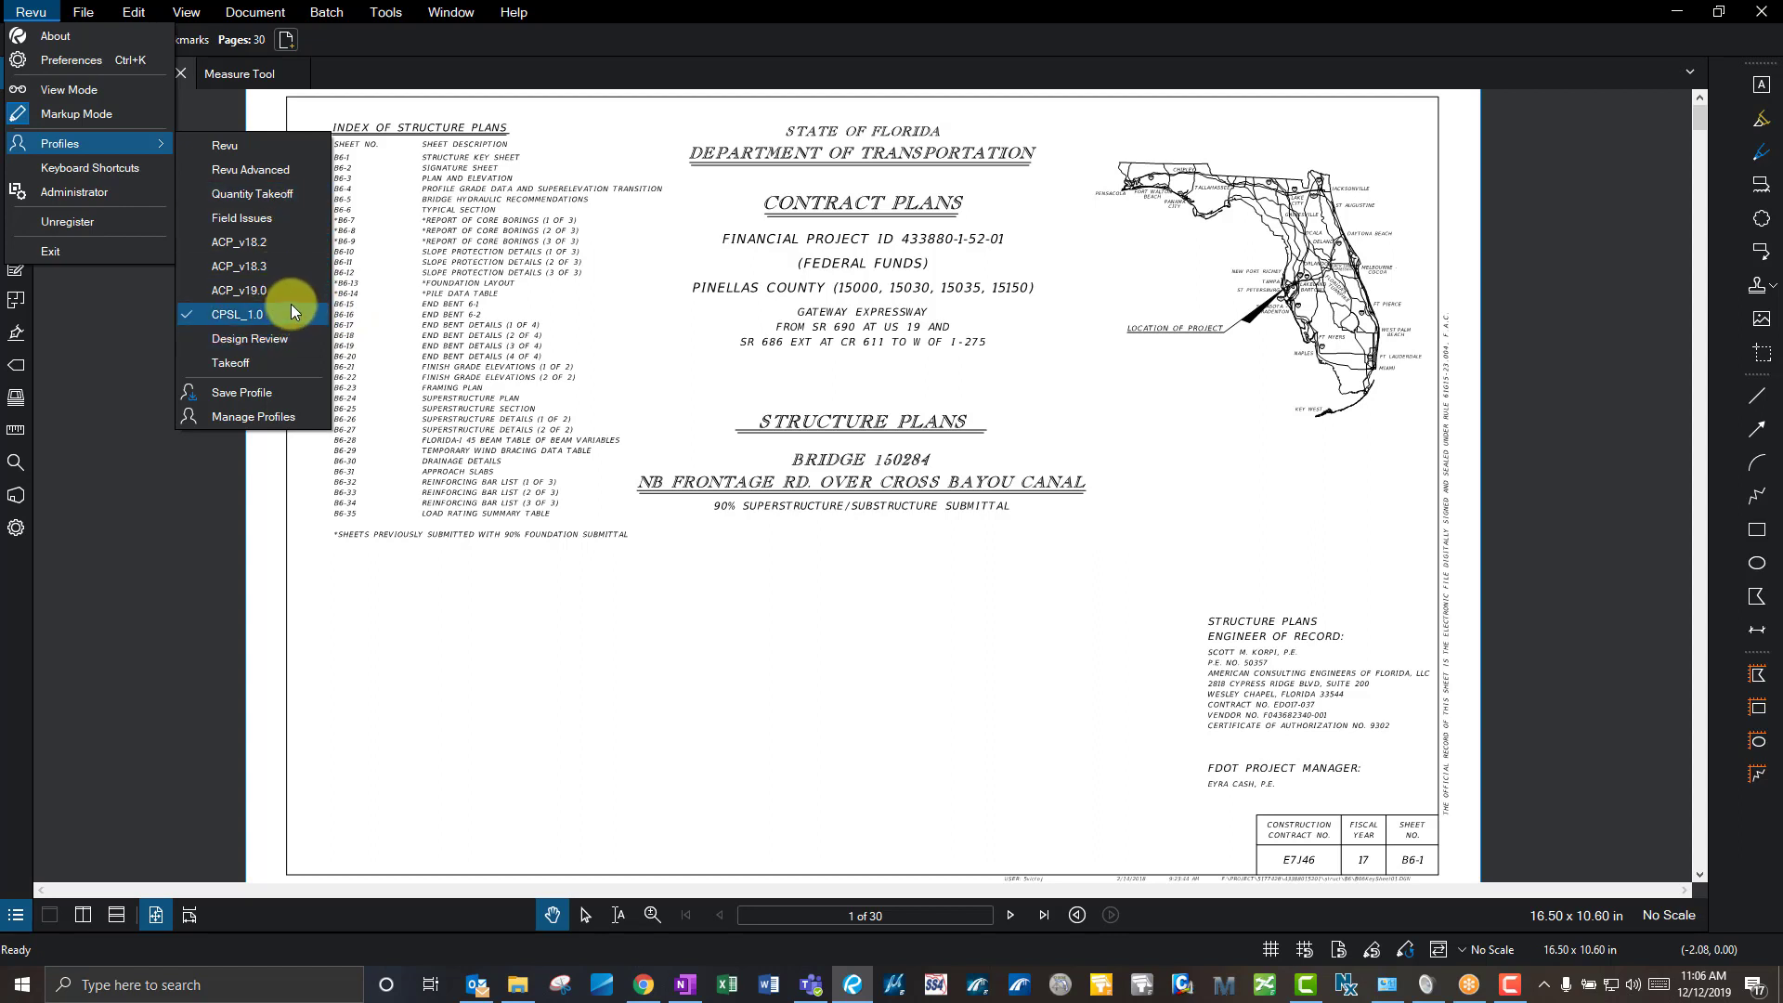
click(553, 249)
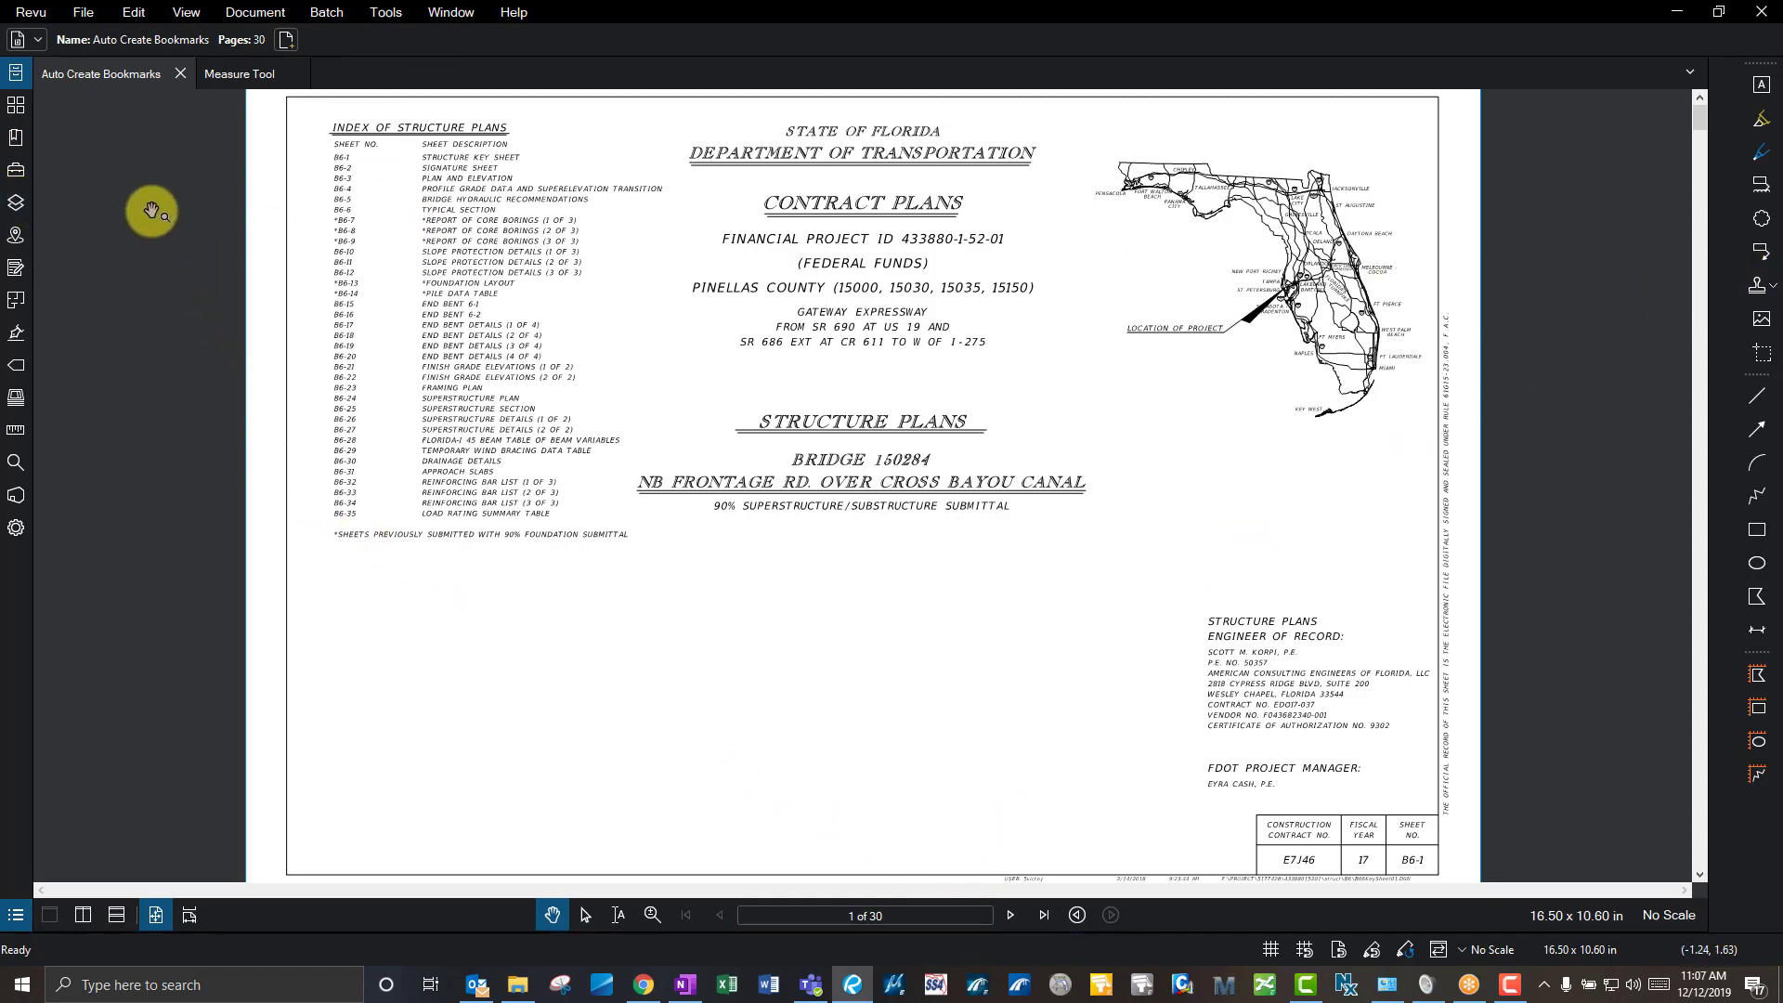
click(17, 104)
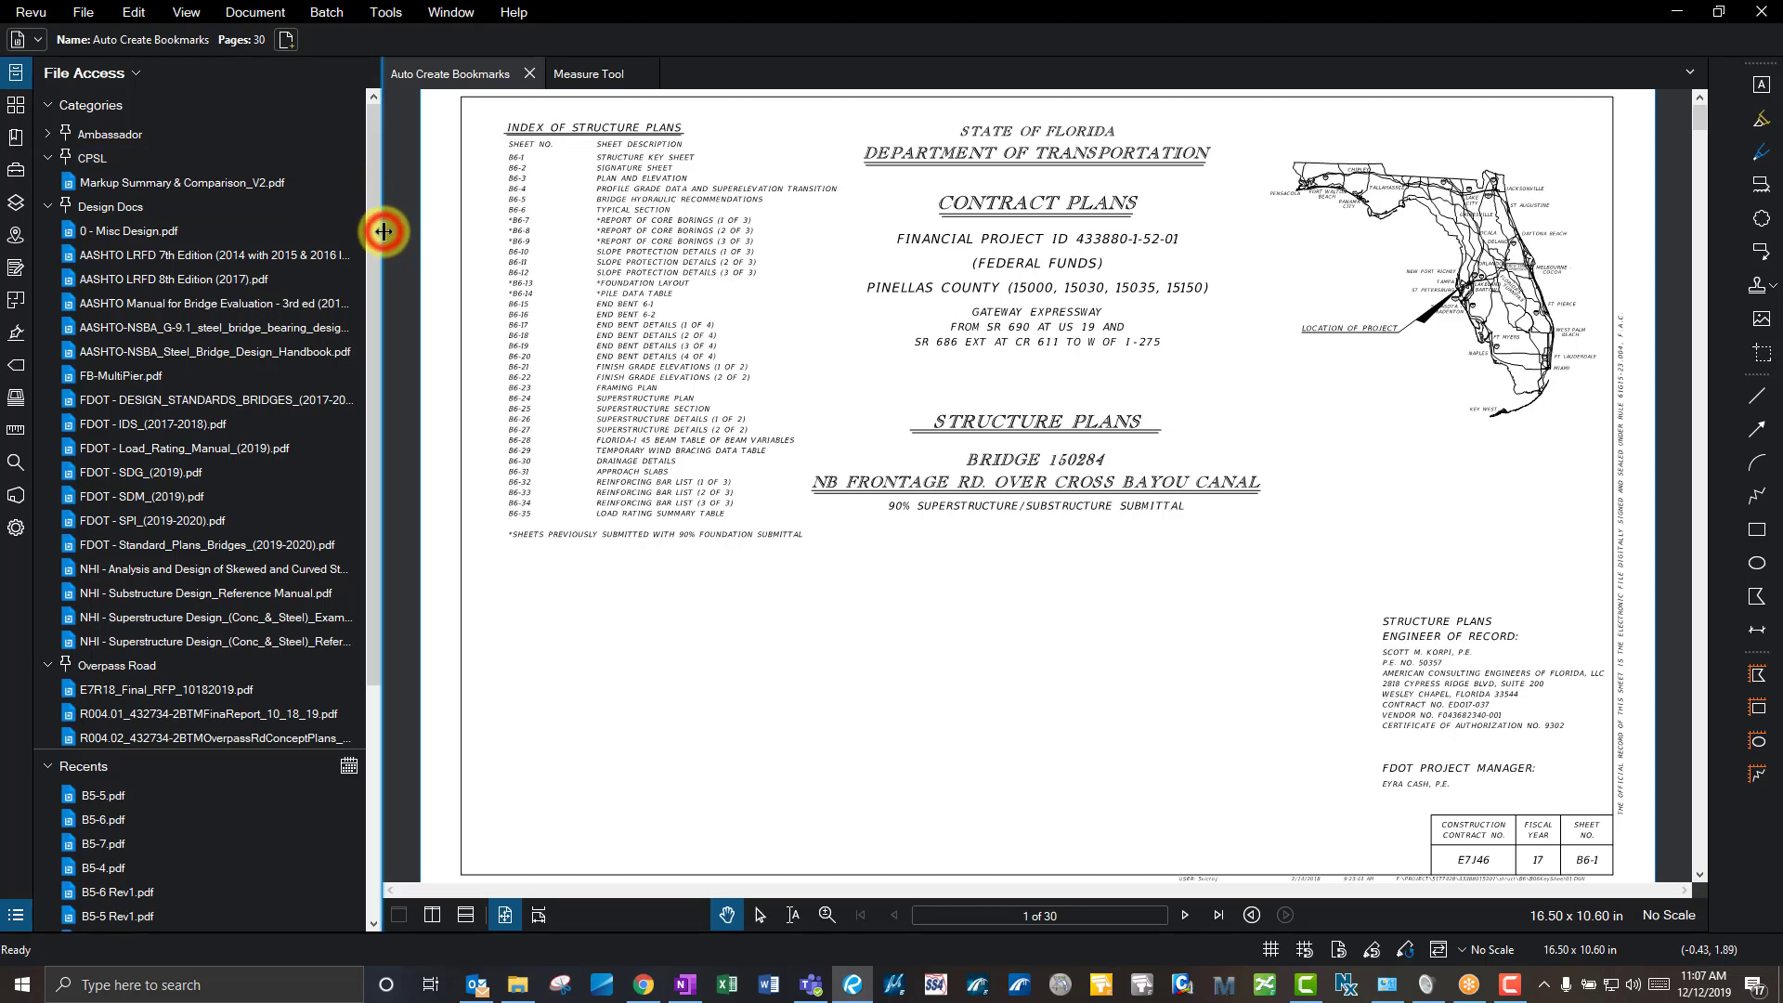
mouse_move(384, 230)
mouse_down()
mouse_move(558, 224)
mouse_move(381, 236)
mouse_up()
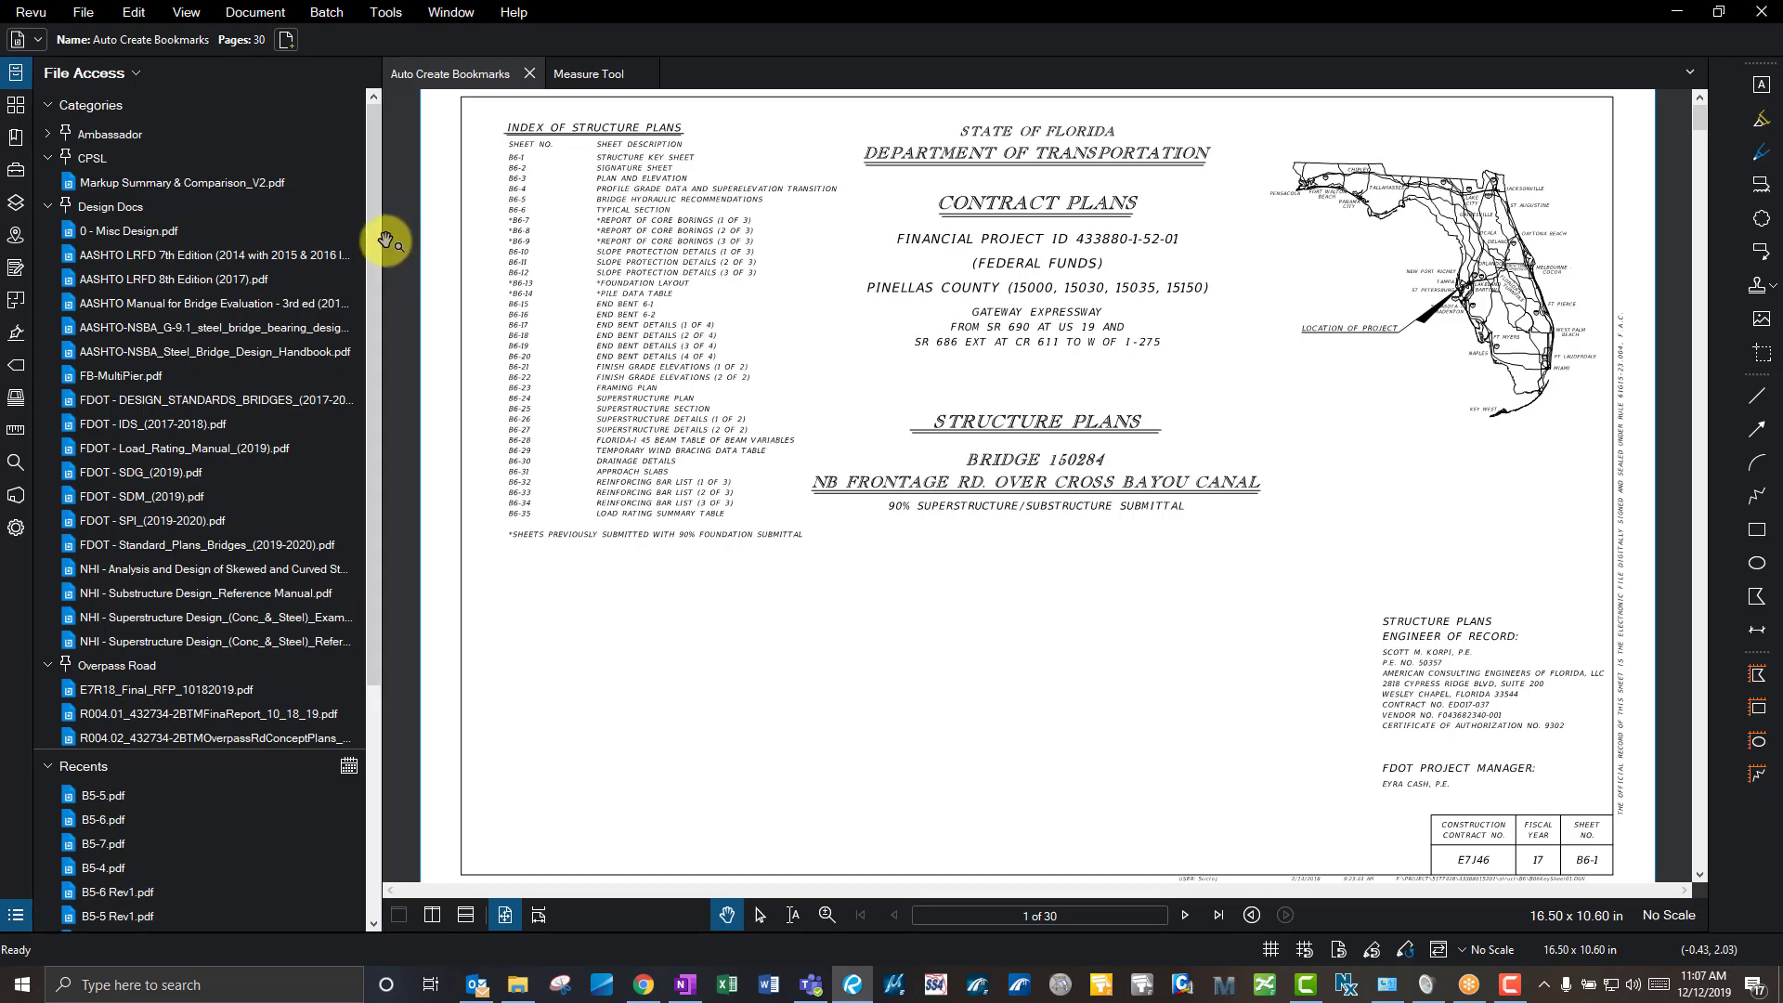
double_click(382, 240)
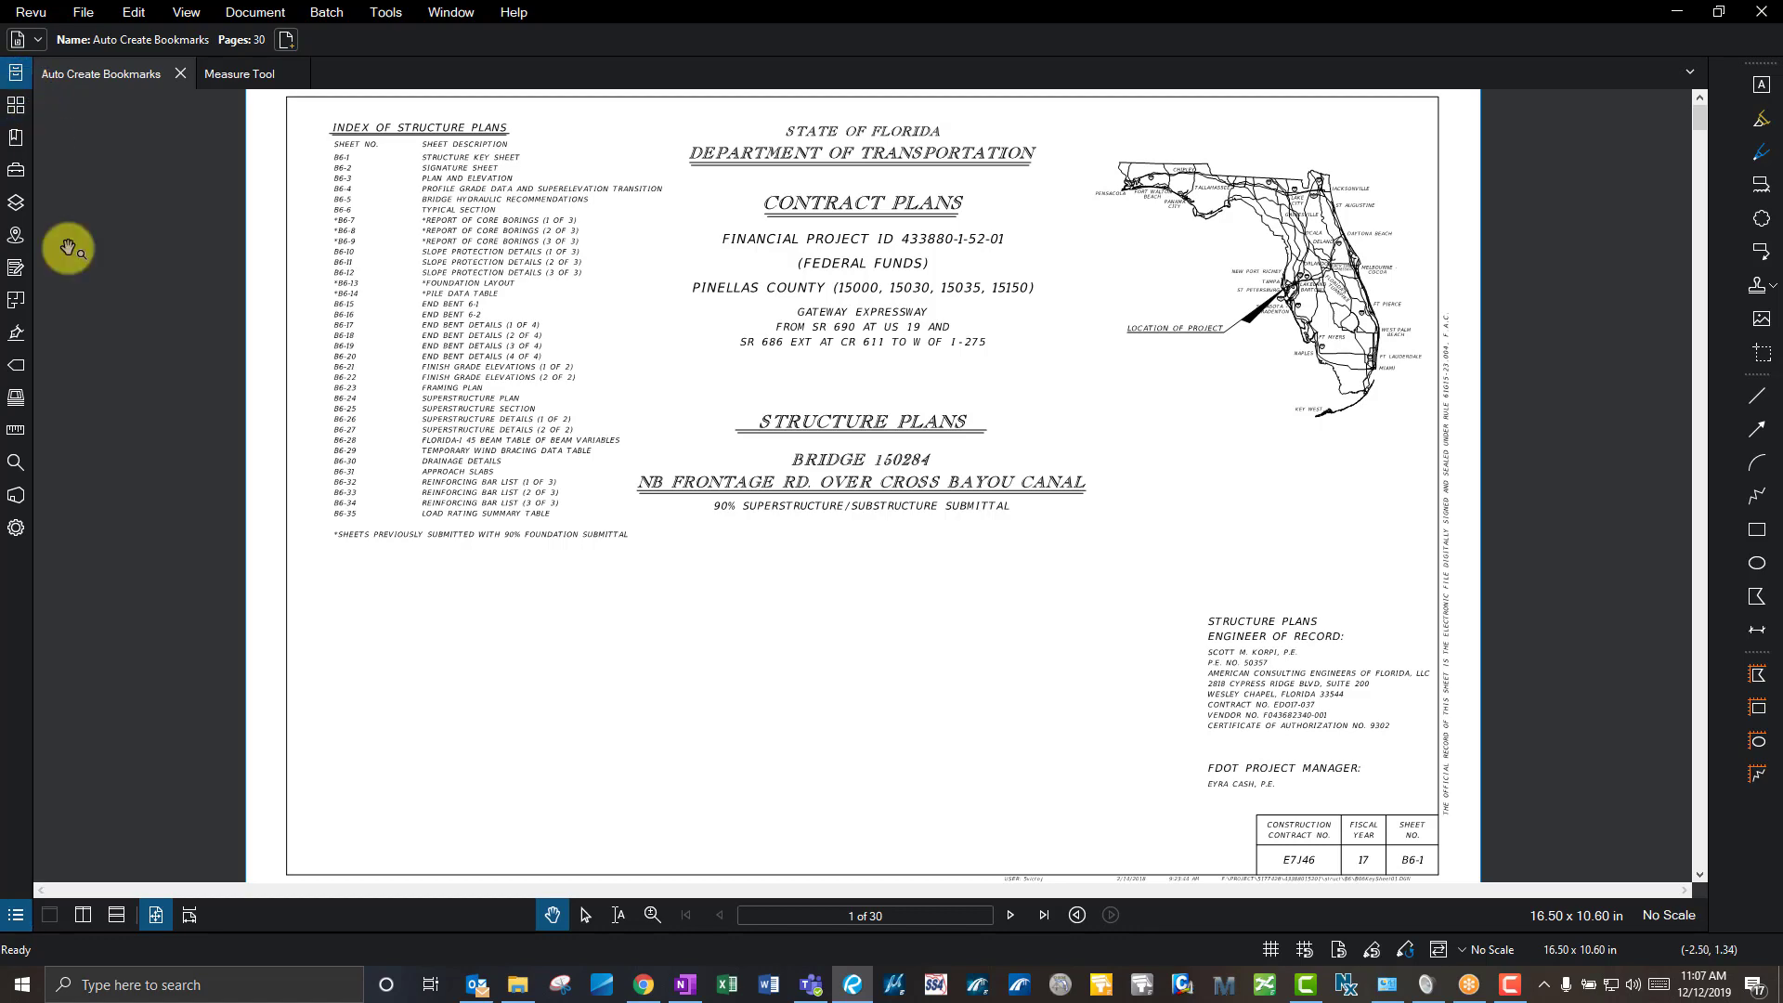
click(33, 430)
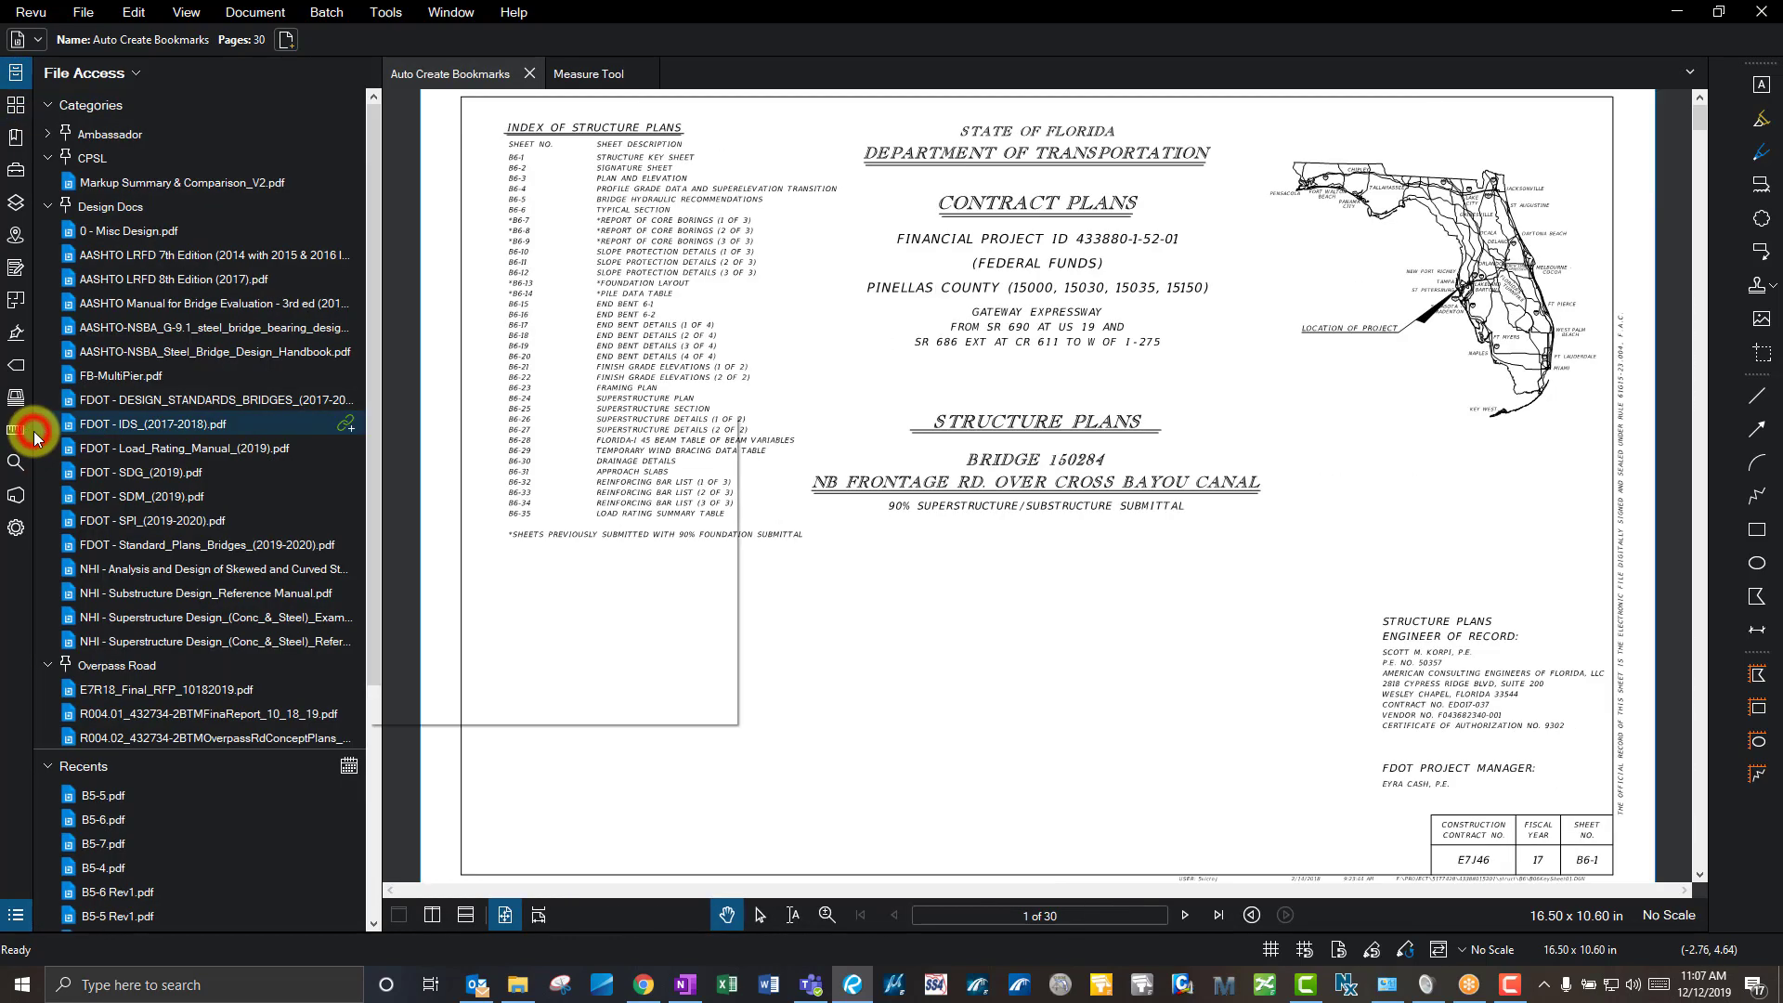
click(16, 83)
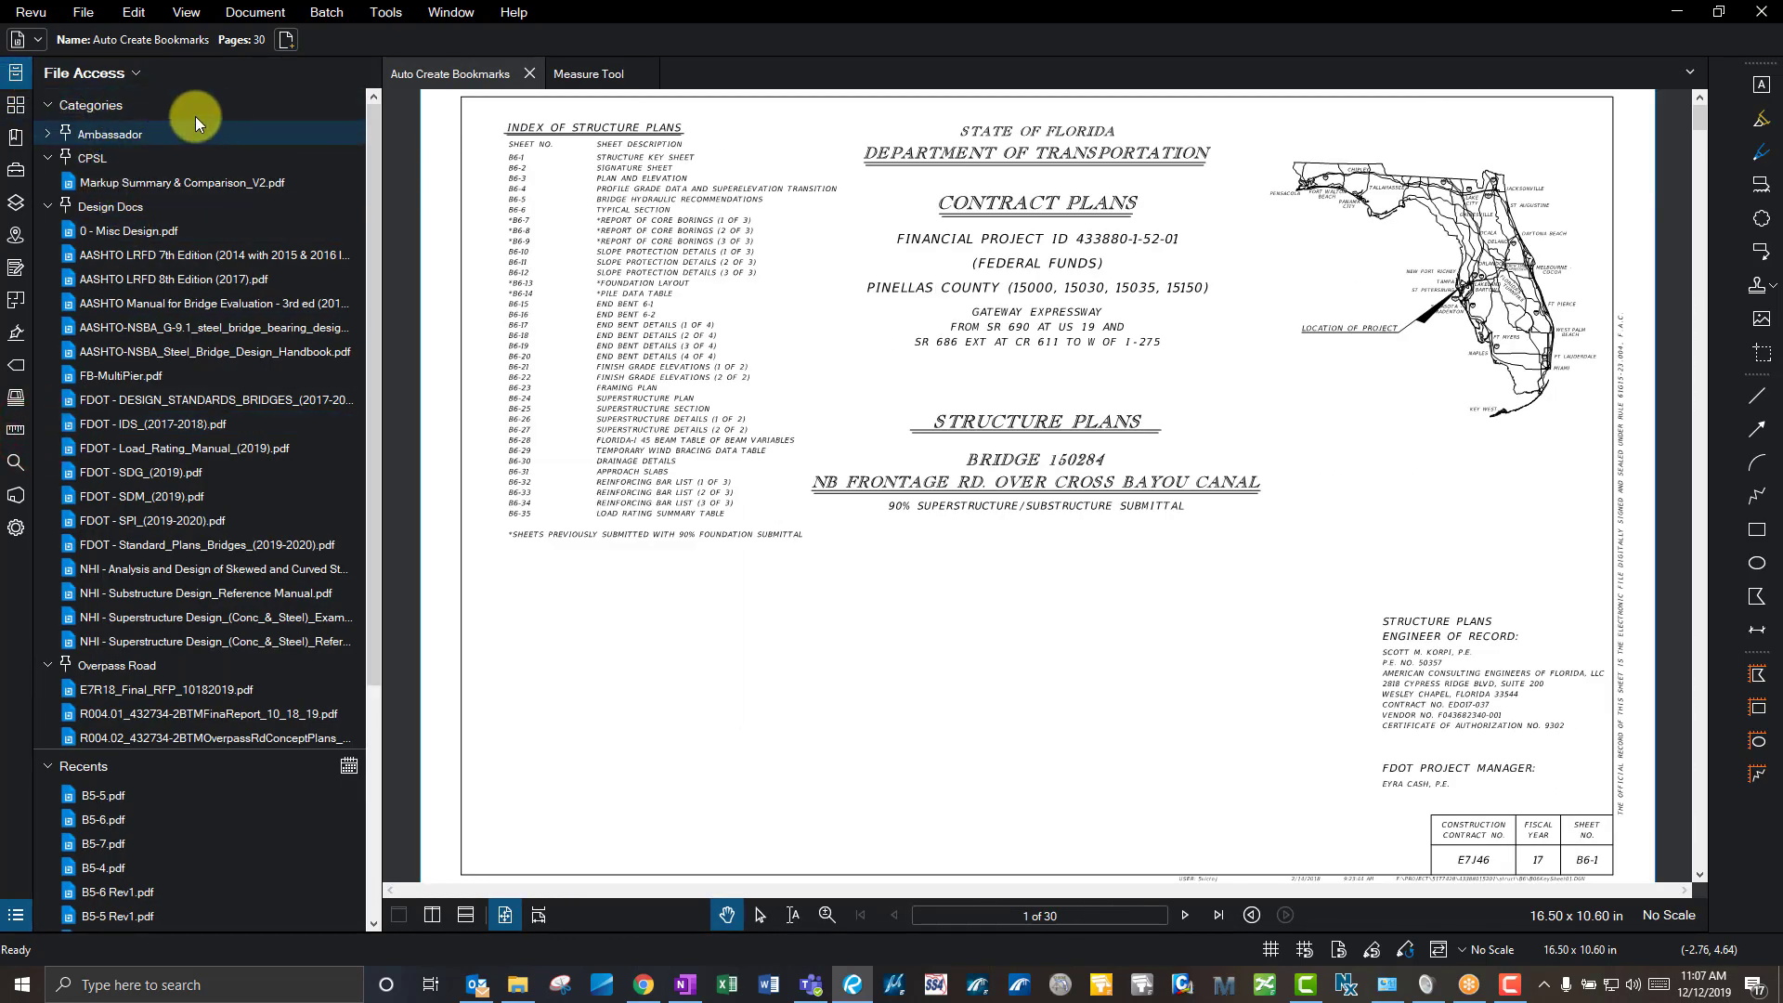
click(376, 146)
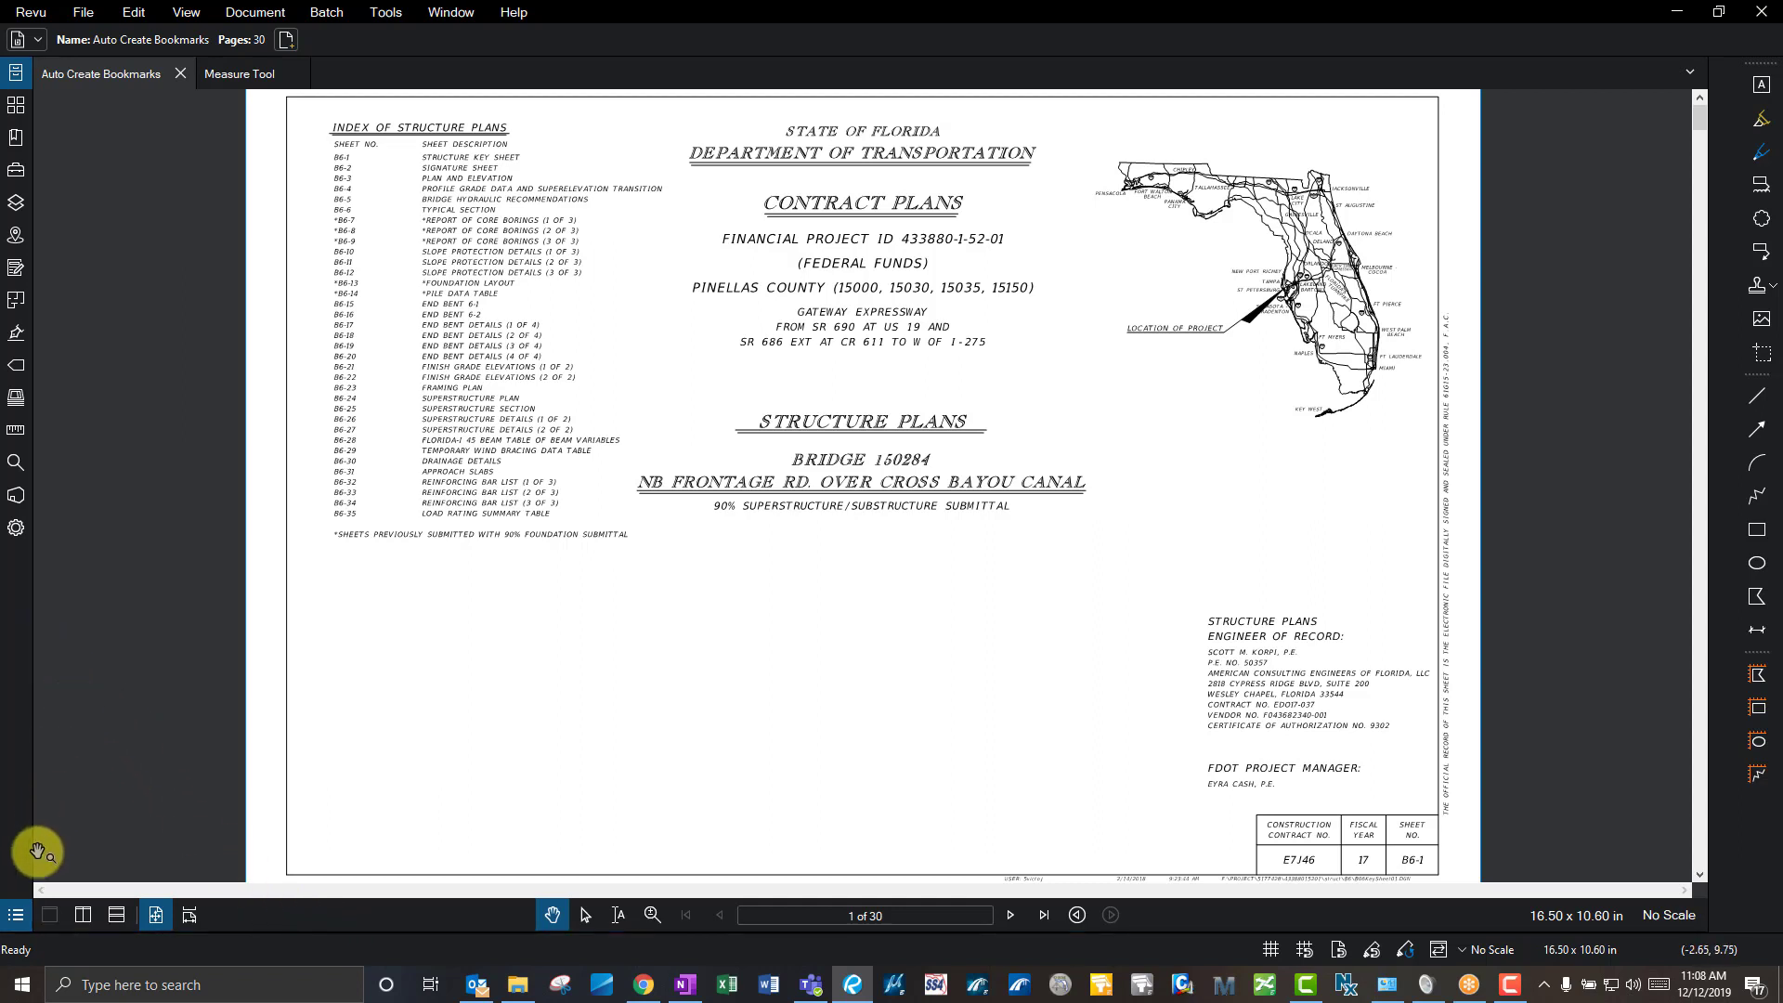
- Show the Markups List in the bottom panel and make the panel taller
click(1176, 929)
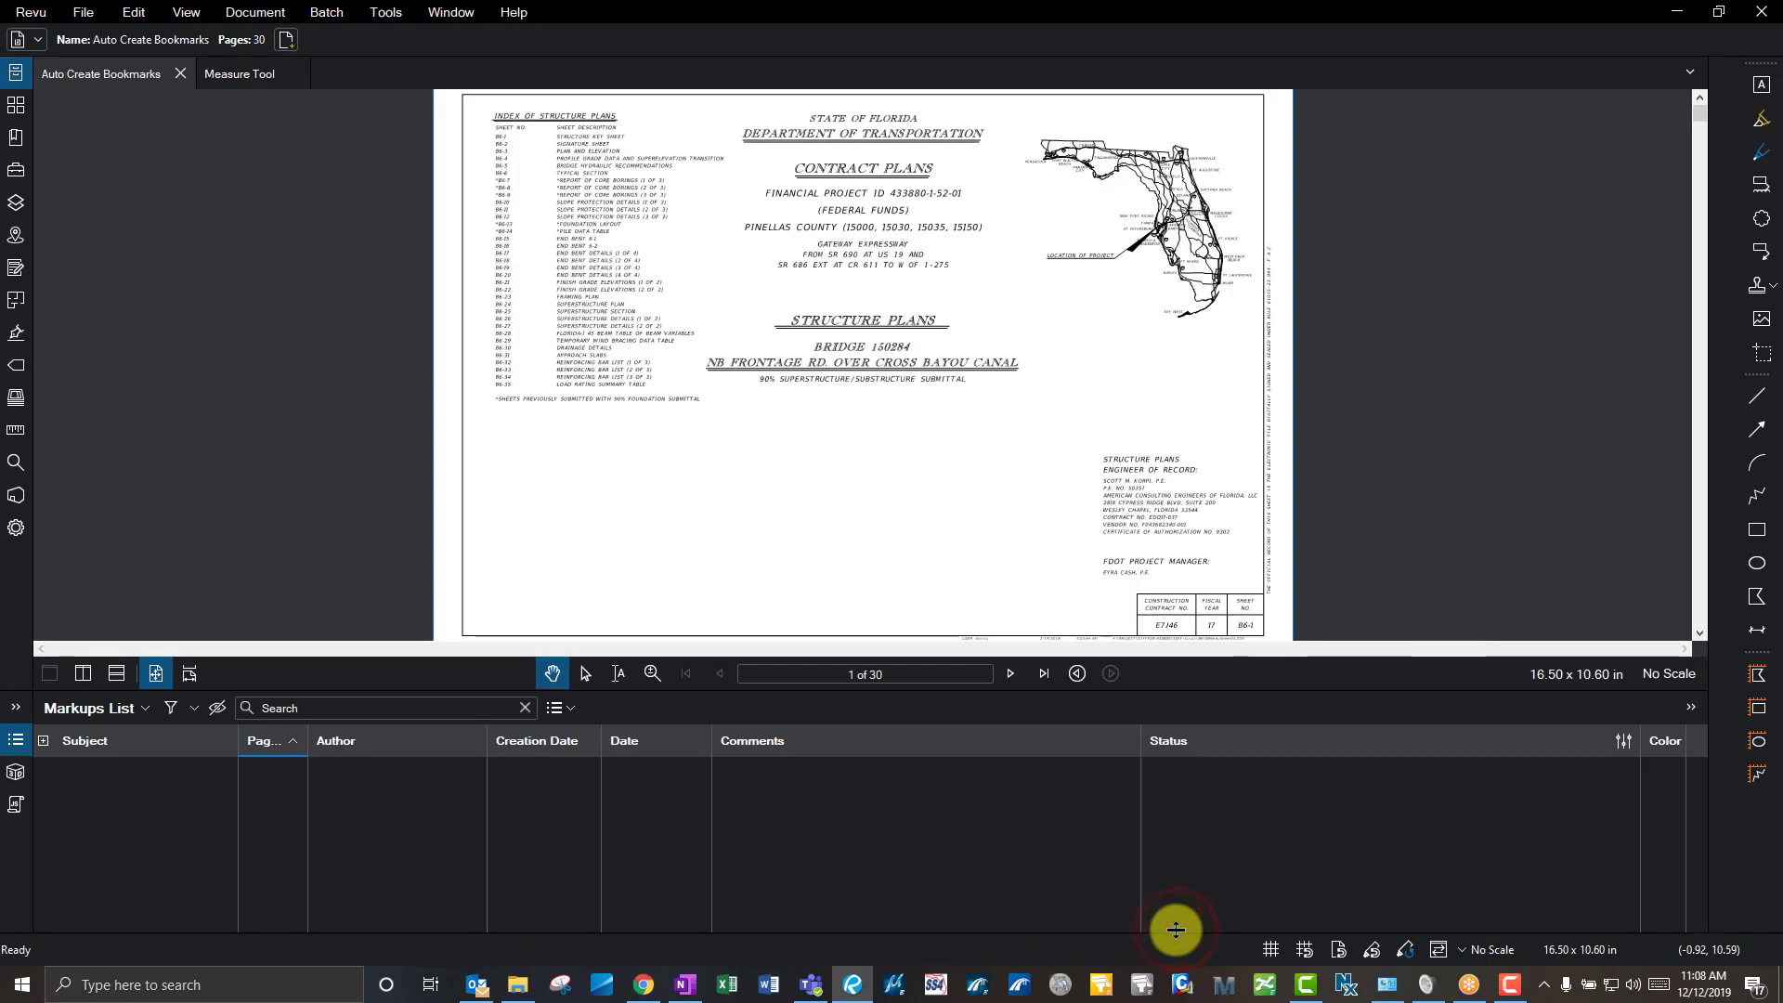
drag(1169, 689, 1163, 646)
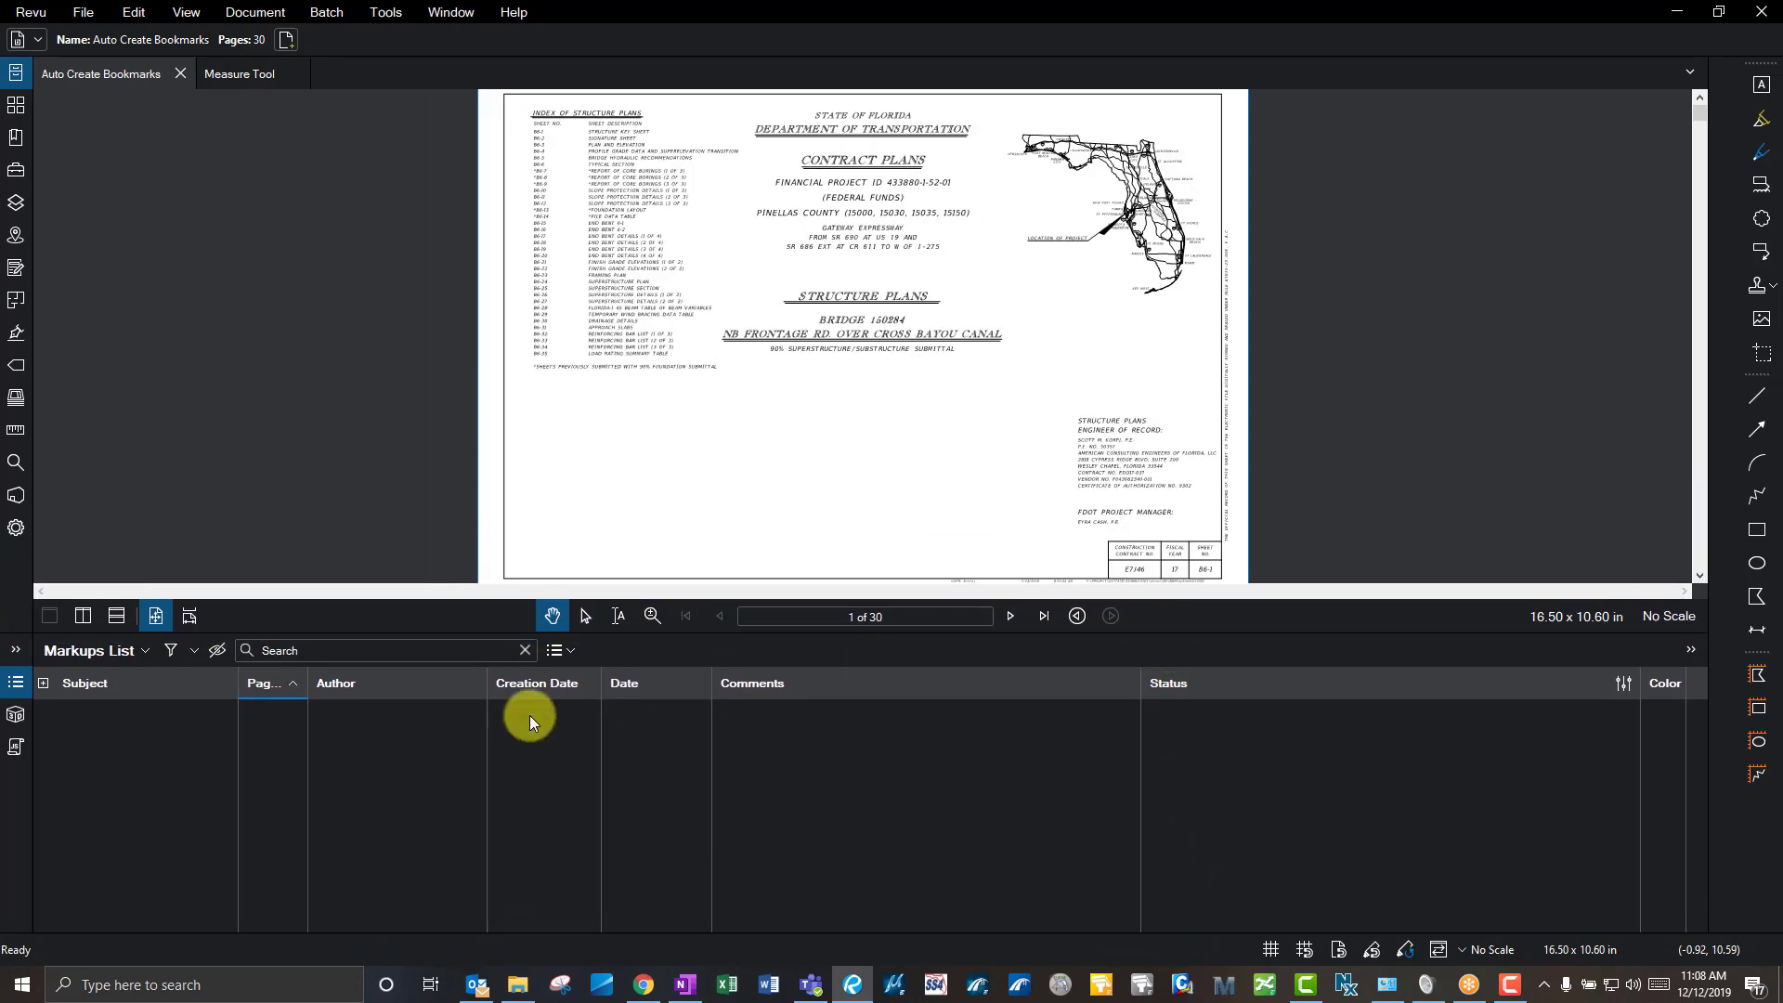
click(17, 688)
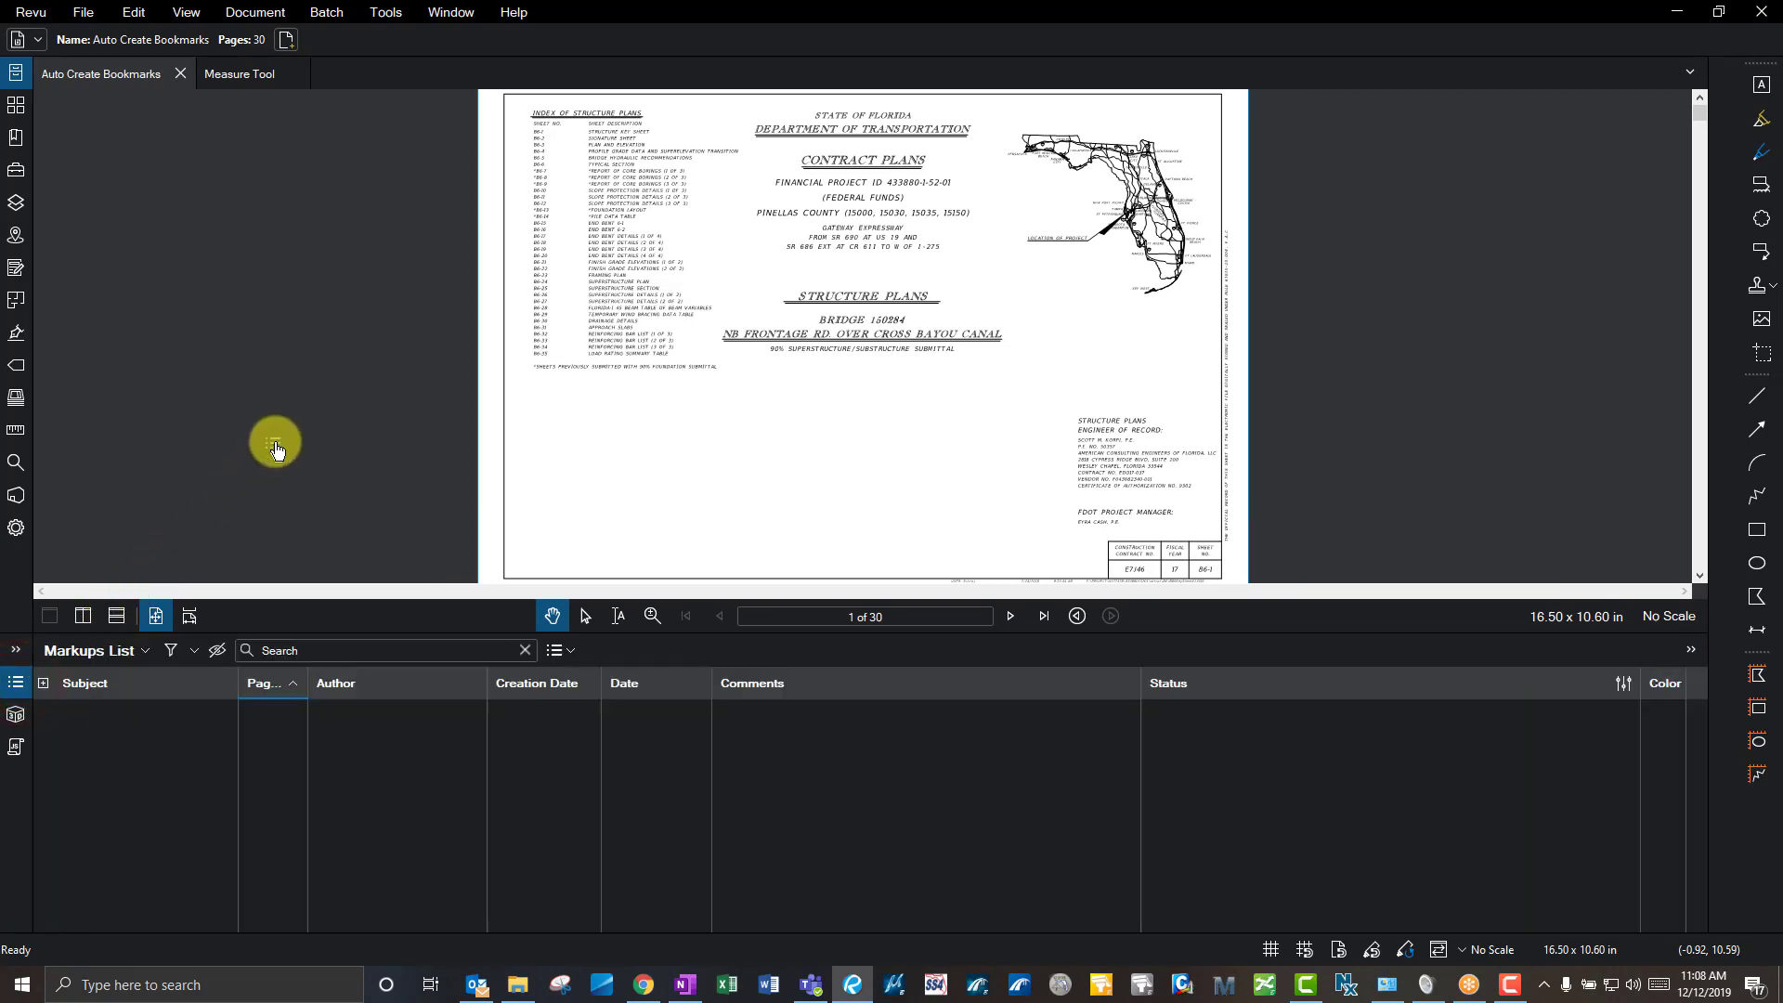
- Undock the Markups List into a floating window, move it aside, then bring it back smaller
drag(275, 448, 272, 444)
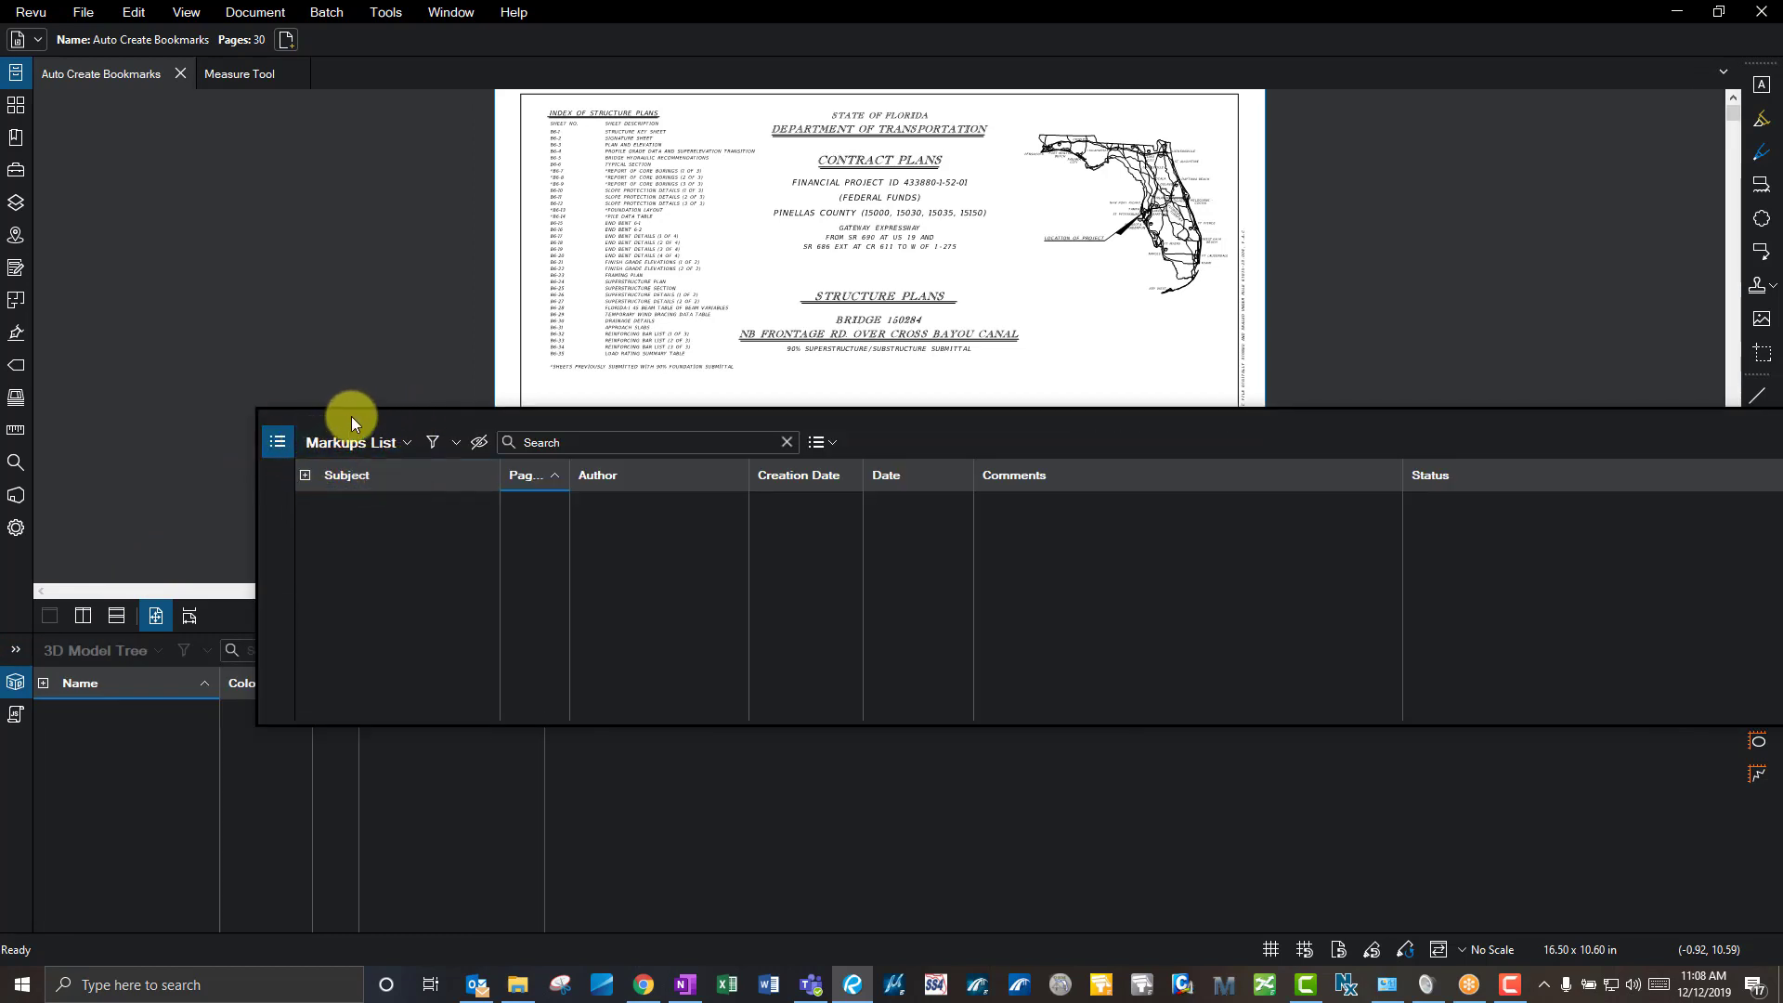
drag(353, 416, 471, 5)
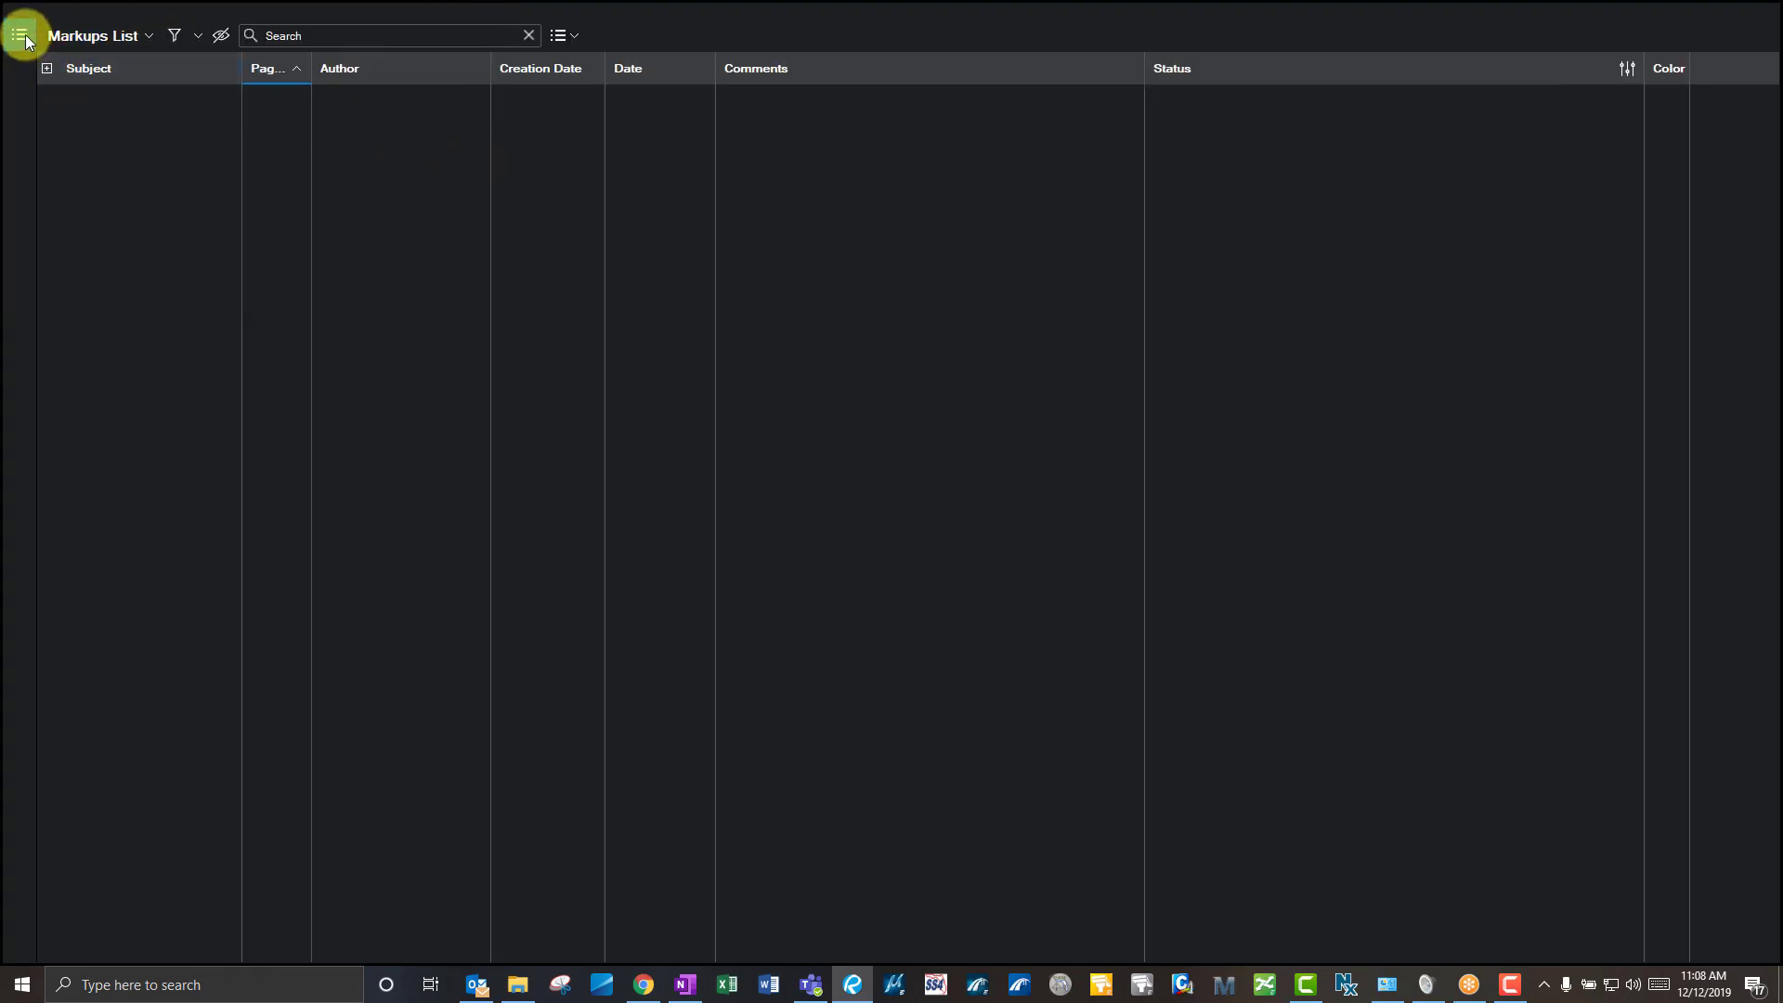
drag(101, 17, 28, 676)
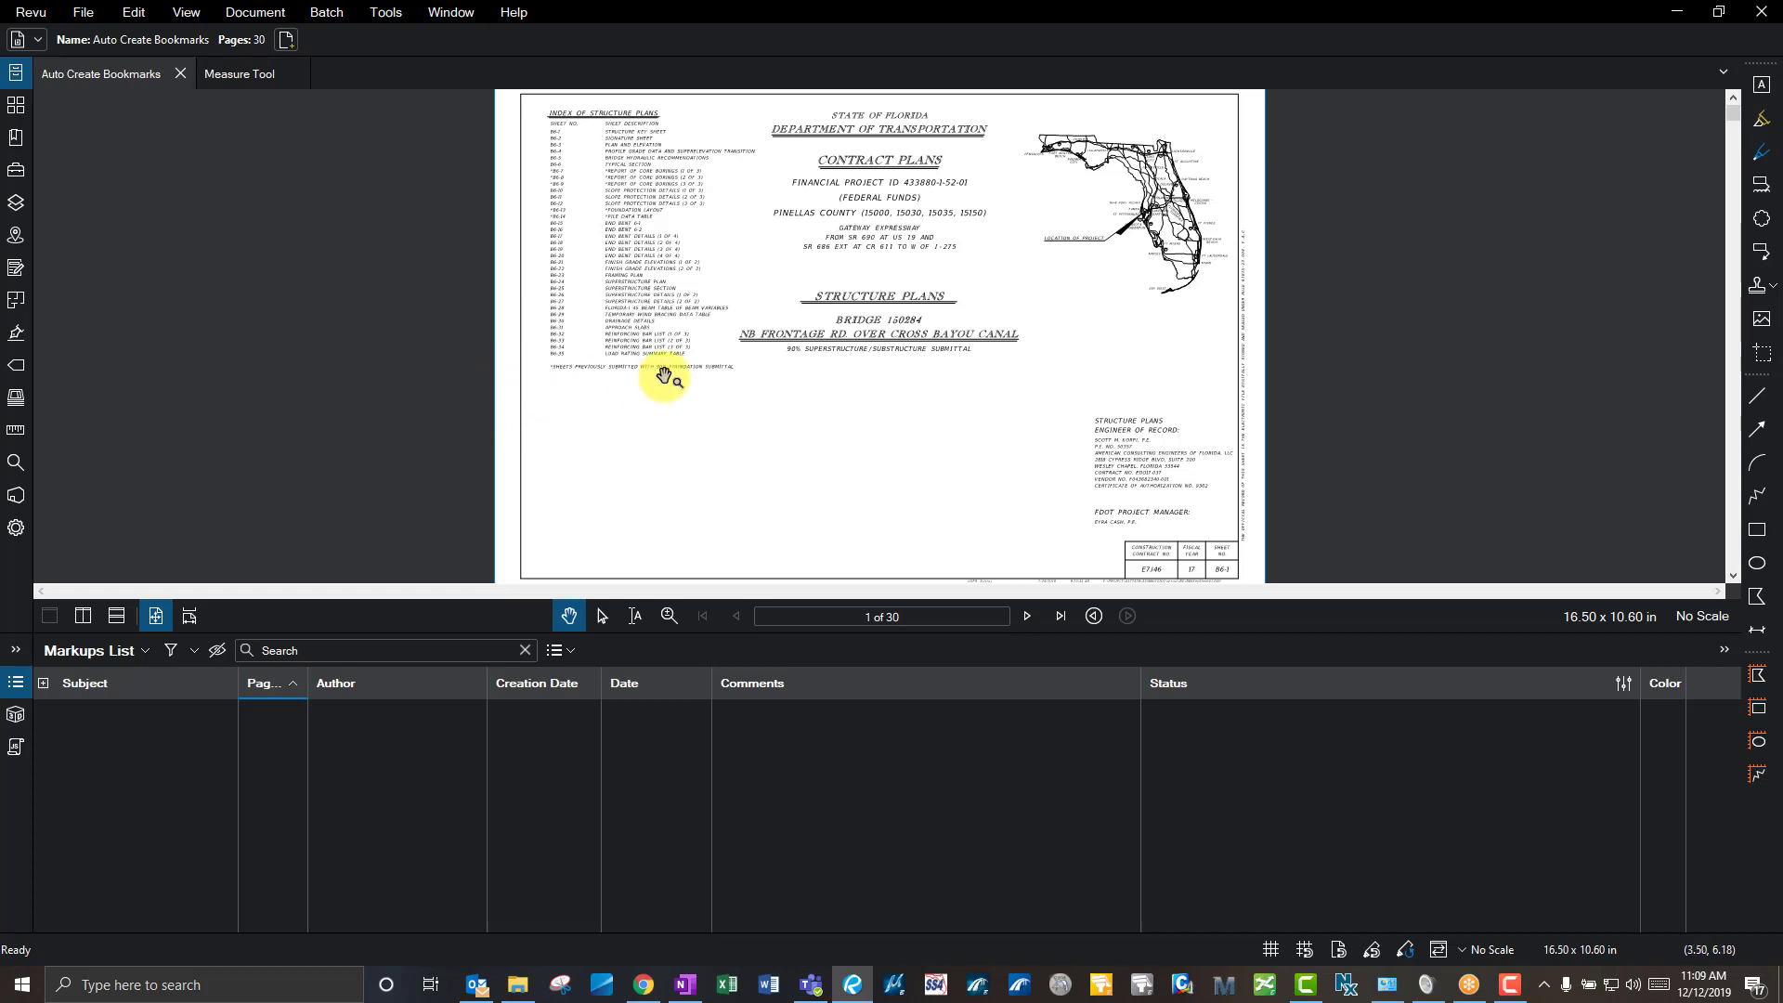
- Cloud the sheet index entries with a Cloud+ callout reading 'test', then collapse the Markups List
click(1760, 184)
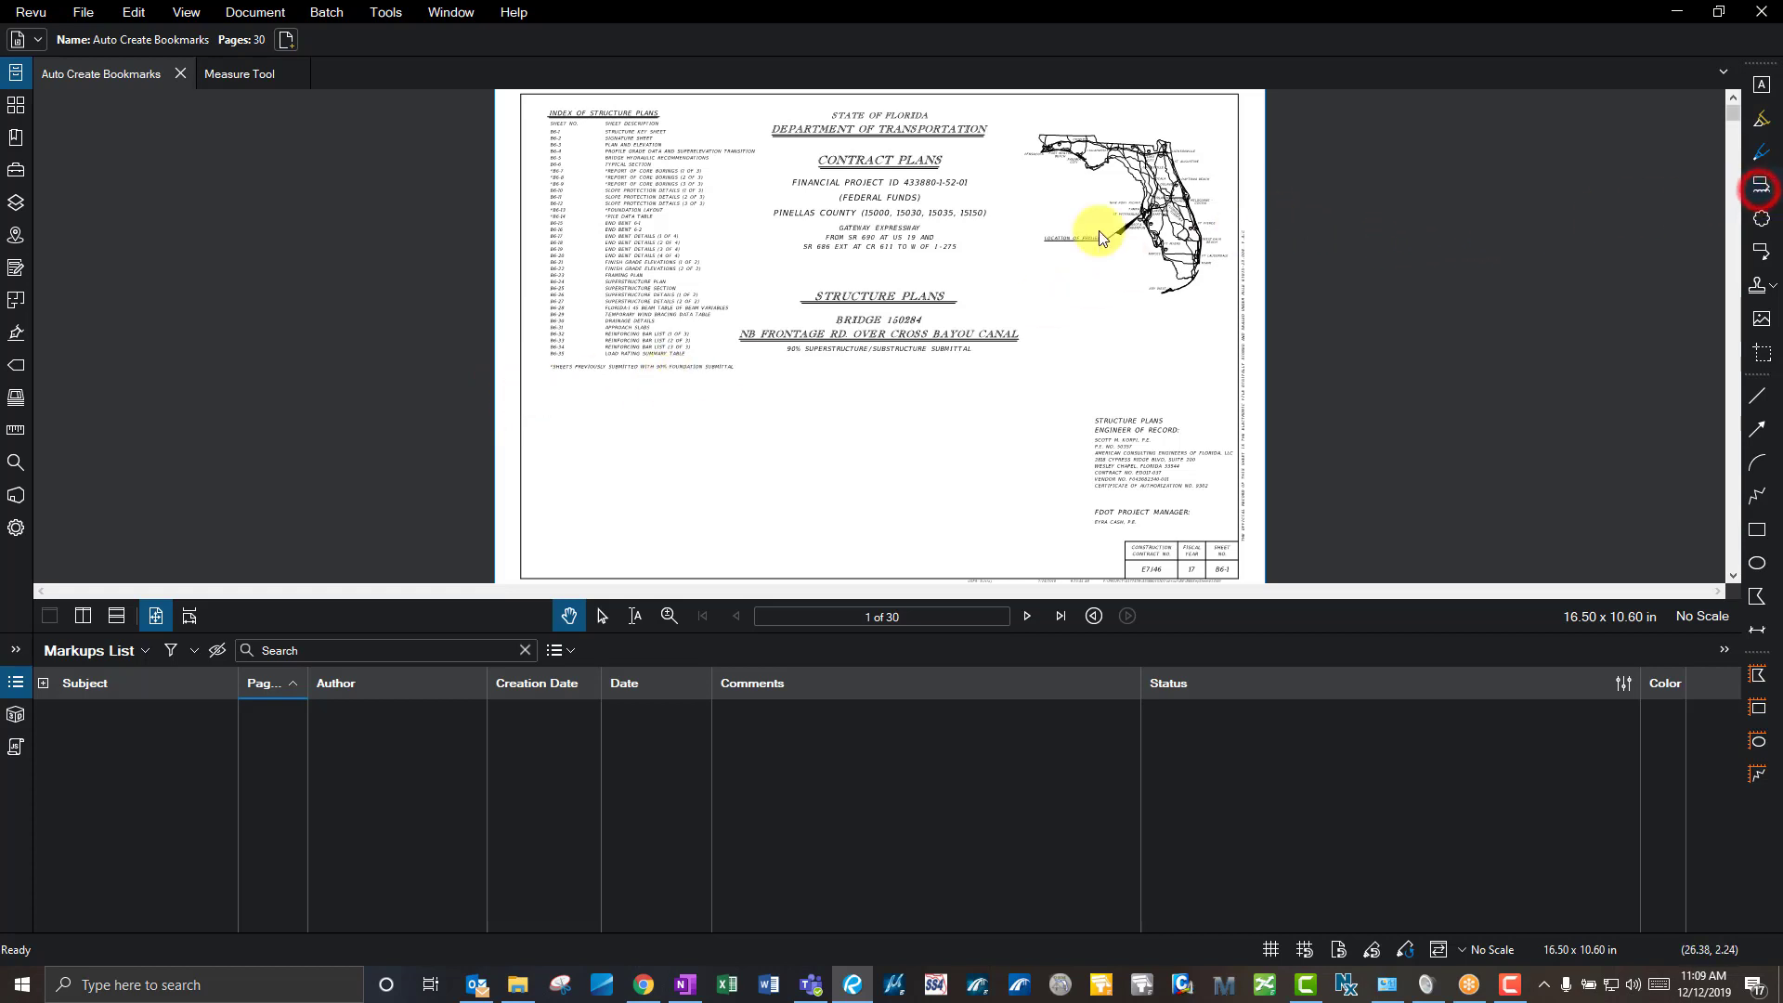
drag(638, 252, 676, 267)
click(746, 226)
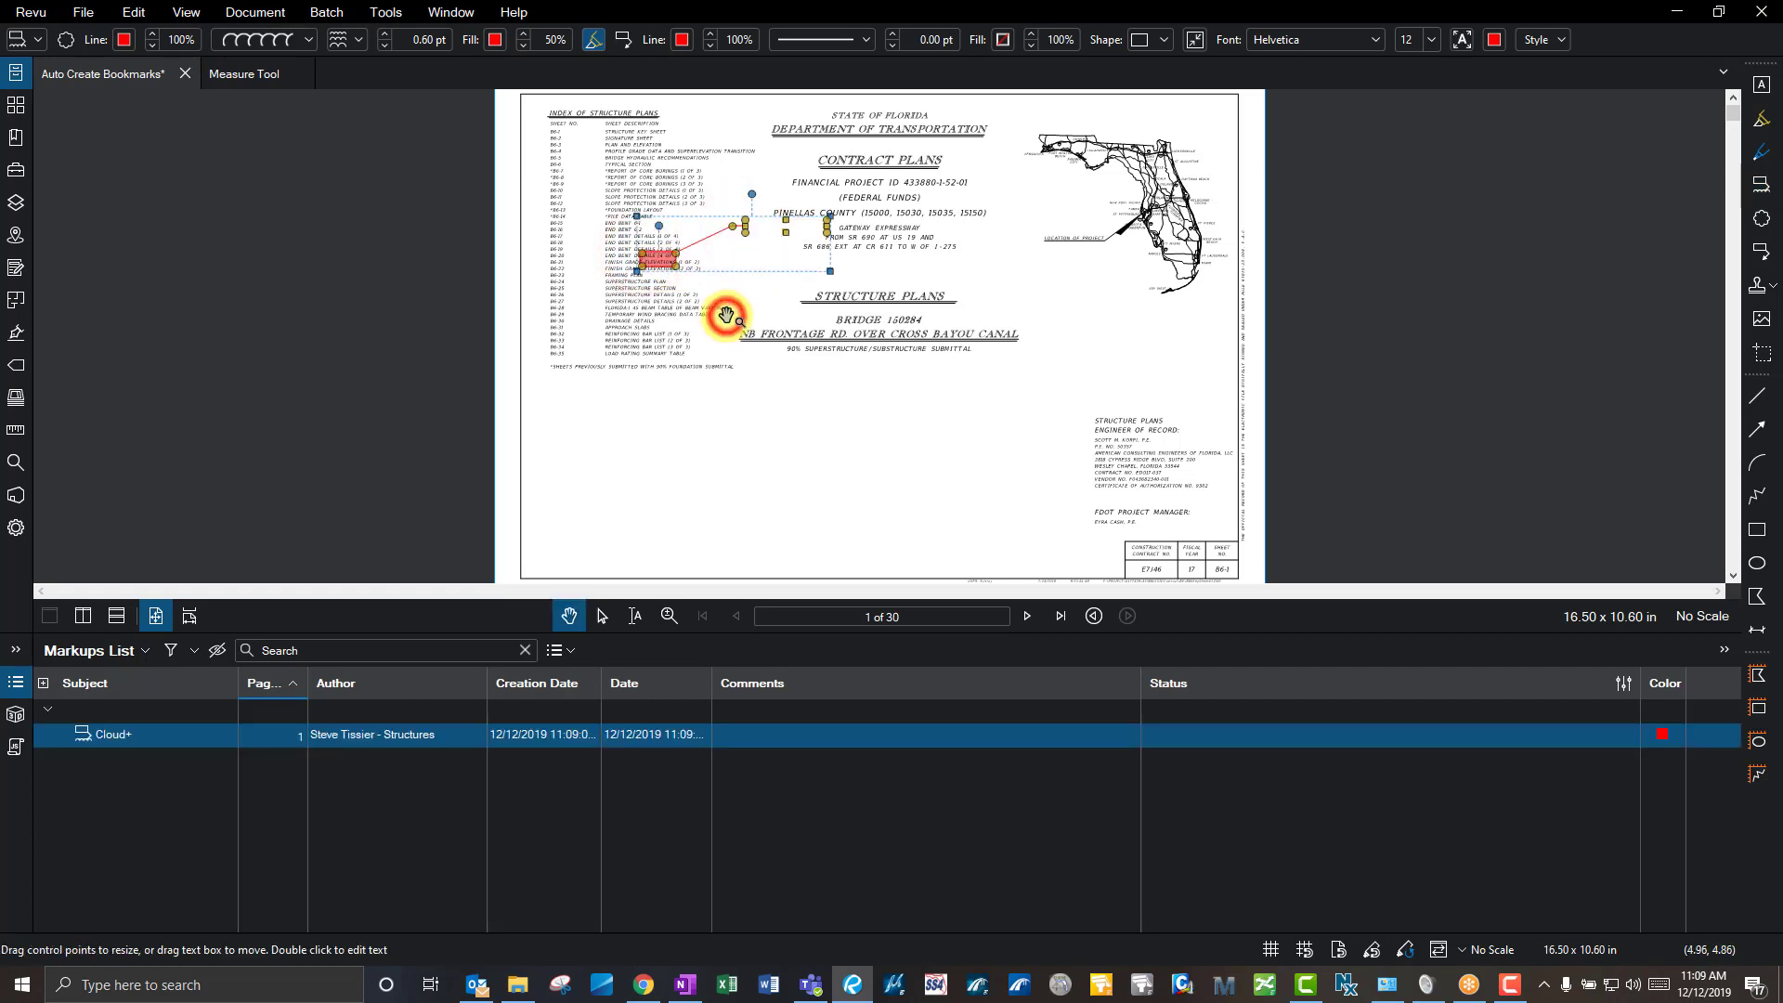
double_click(762, 223)
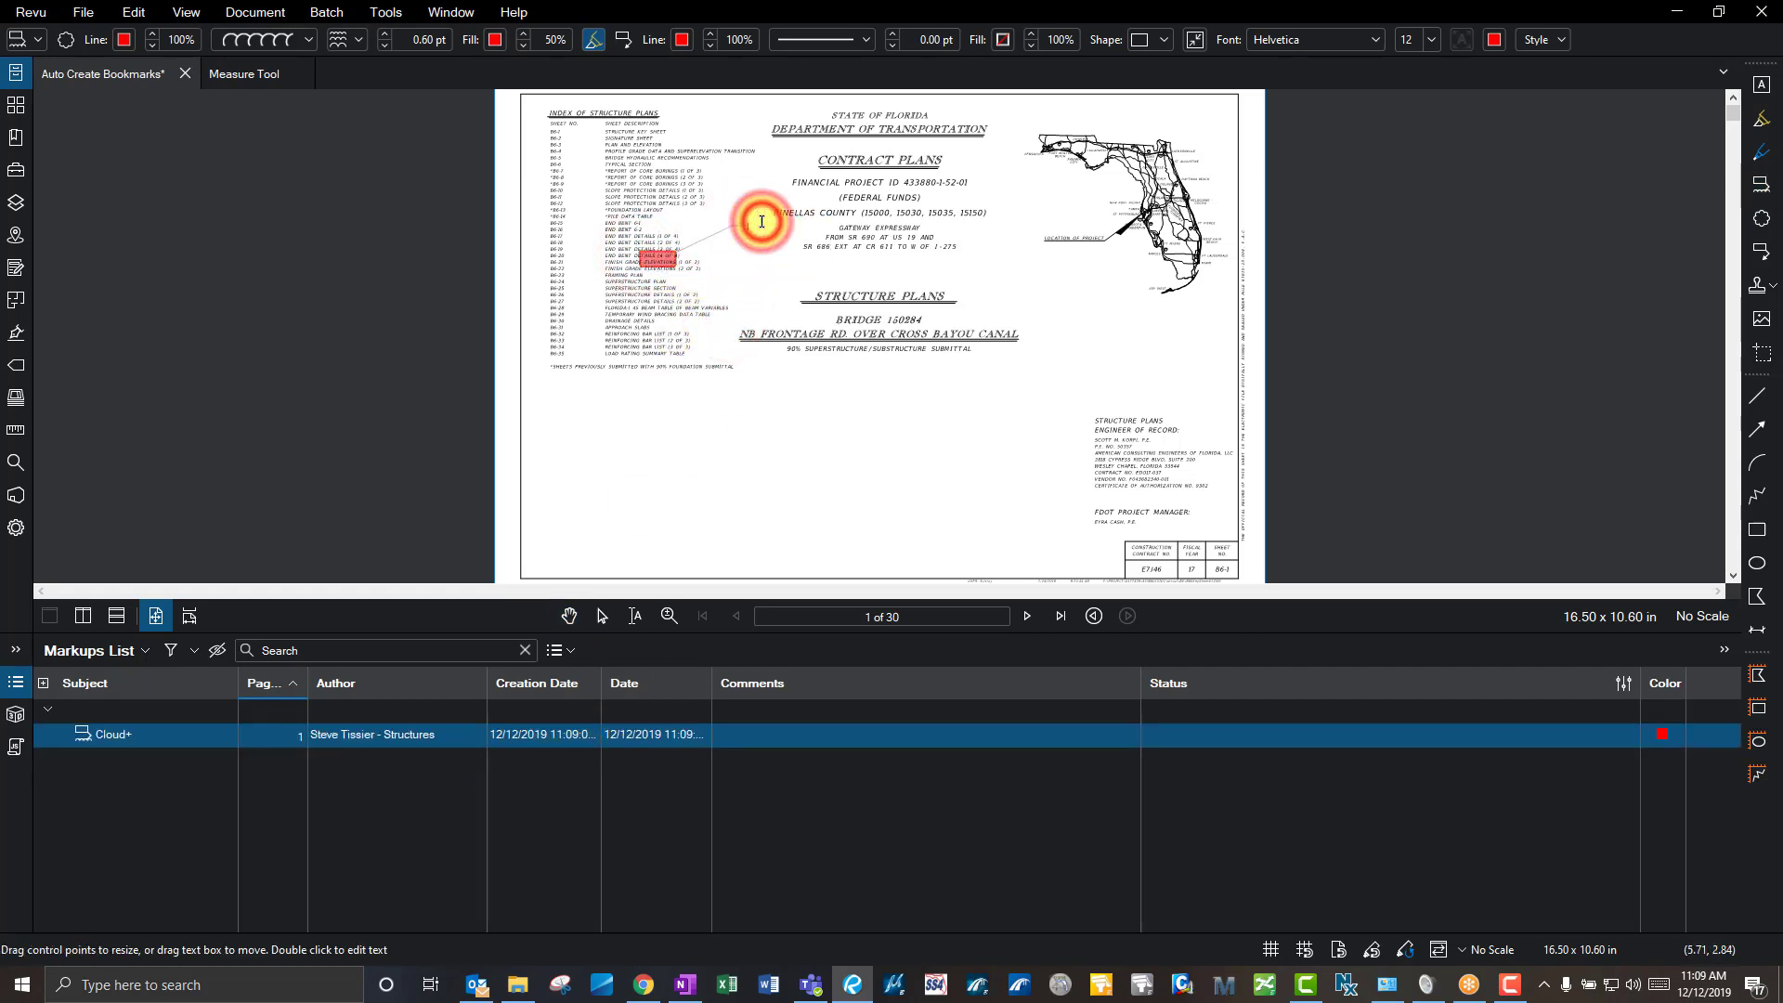
text(test)
click(764, 291)
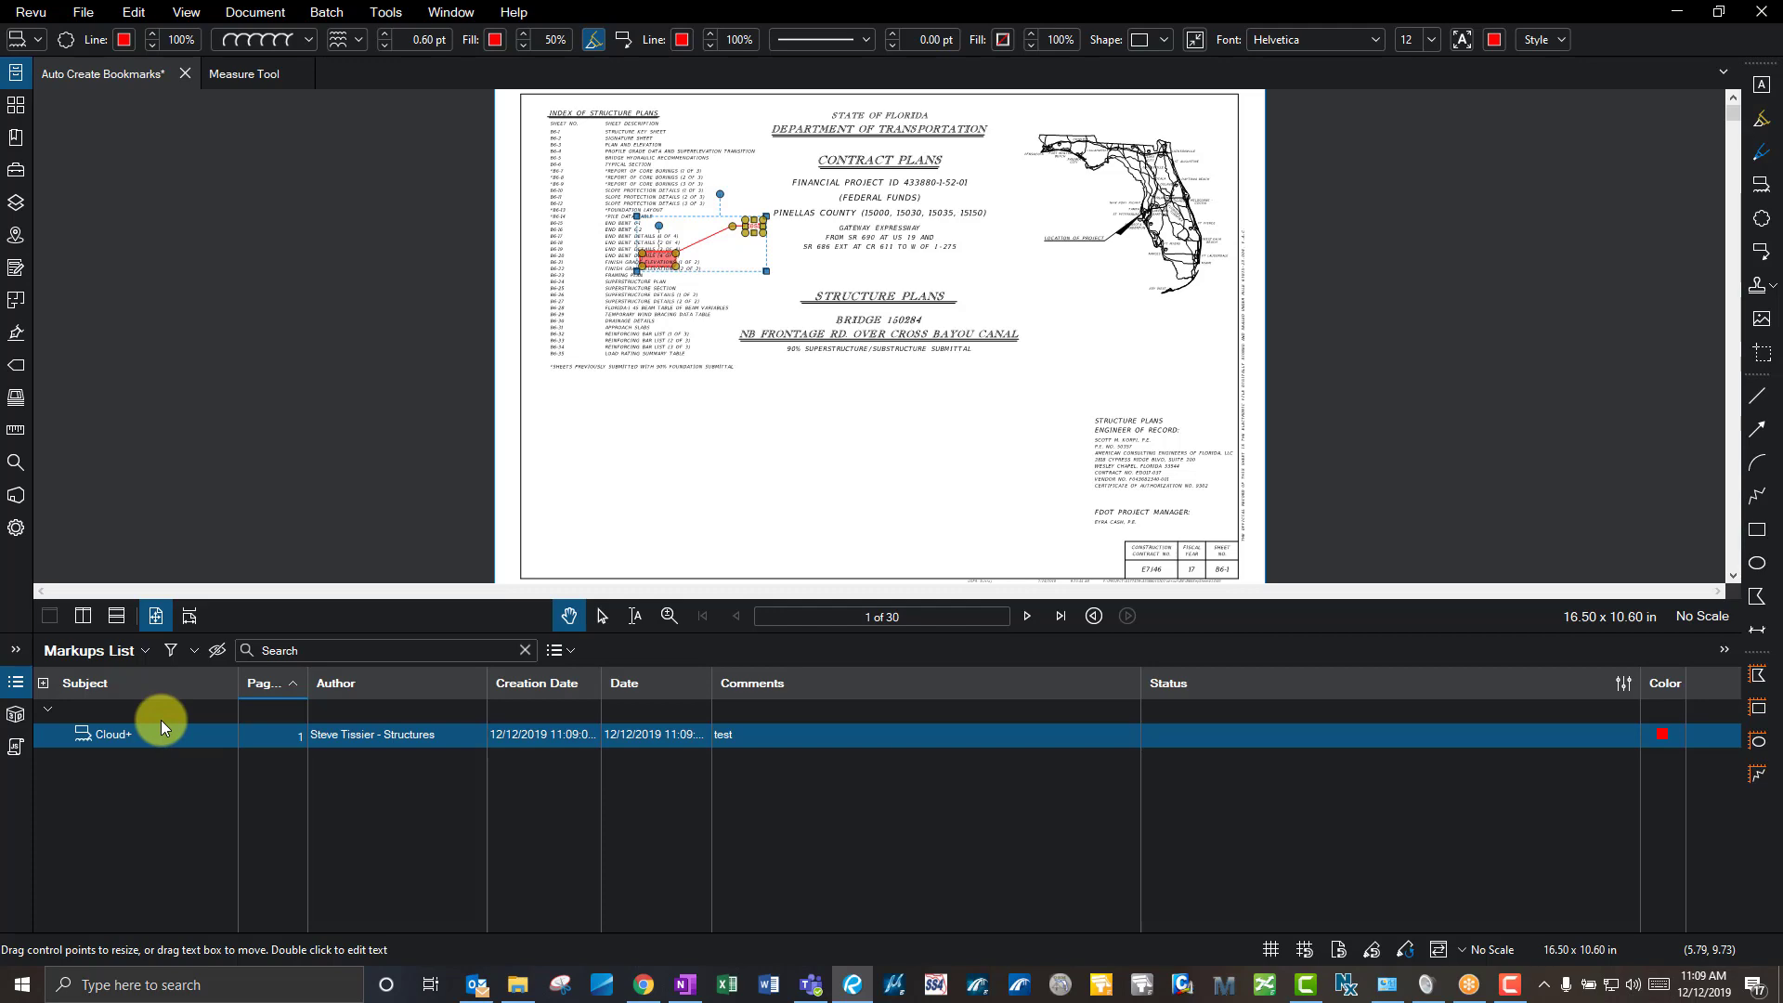
click(641, 631)
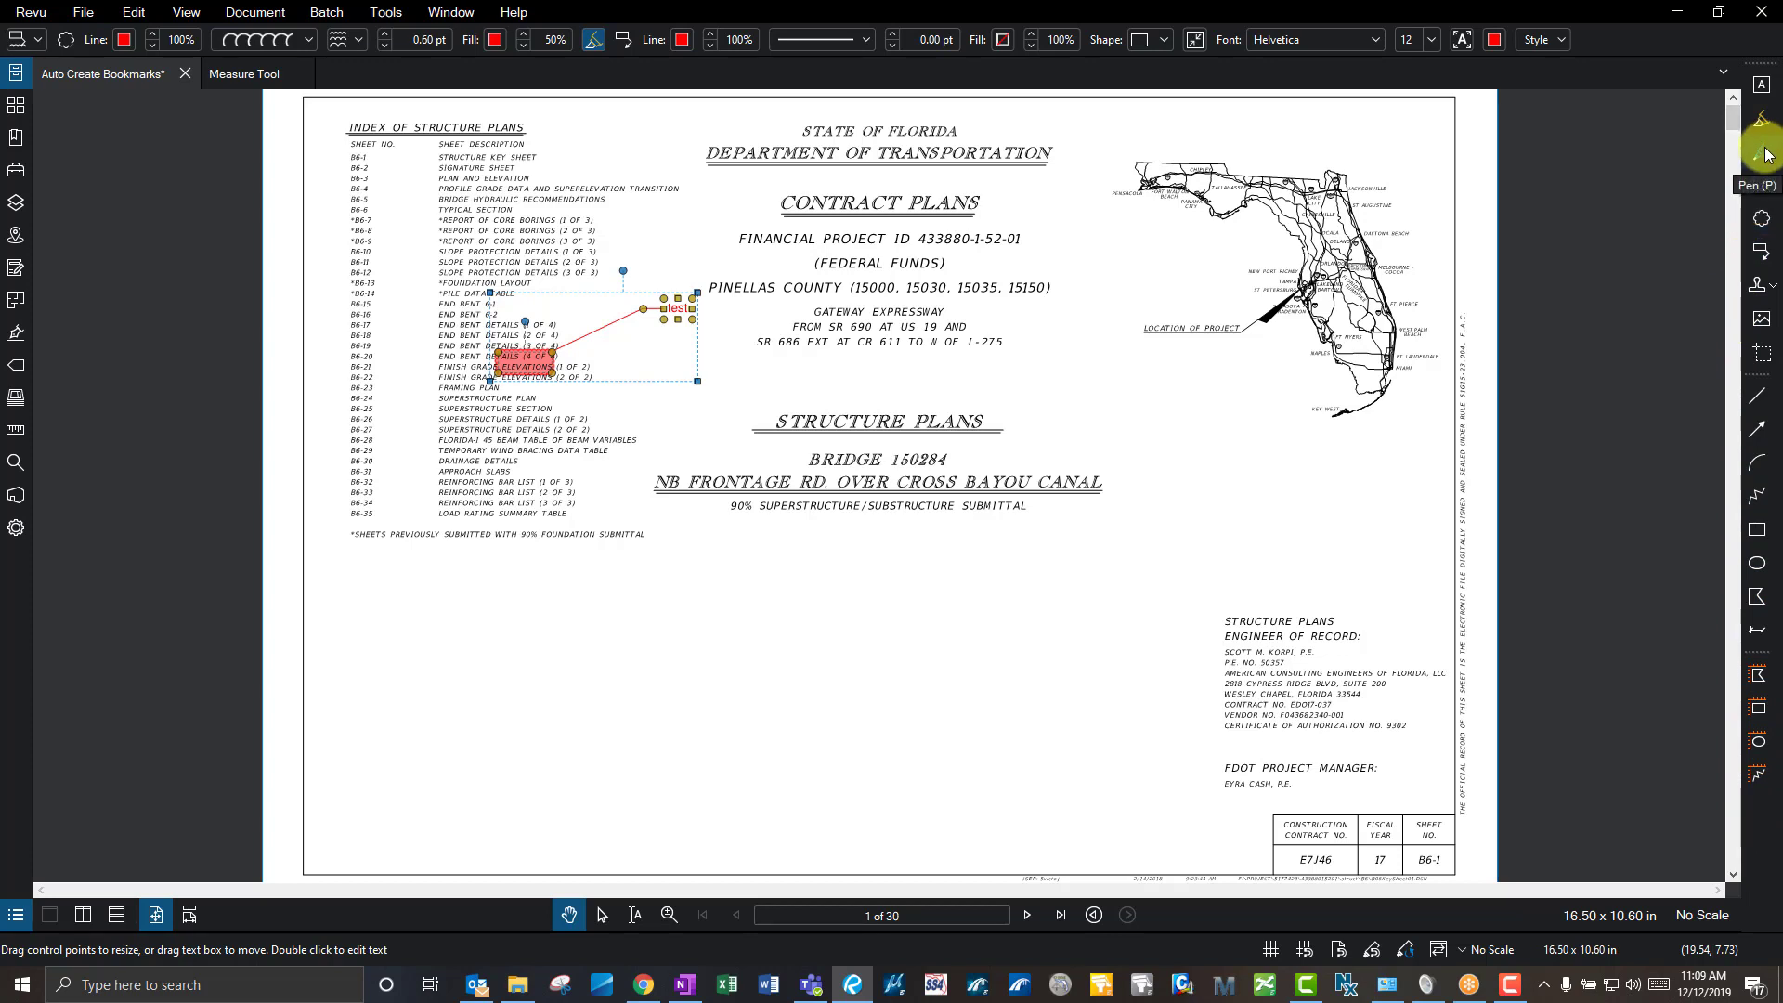
click(1763, 87)
drag(1181, 476, 1250, 499)
text(test)
click(1350, 528)
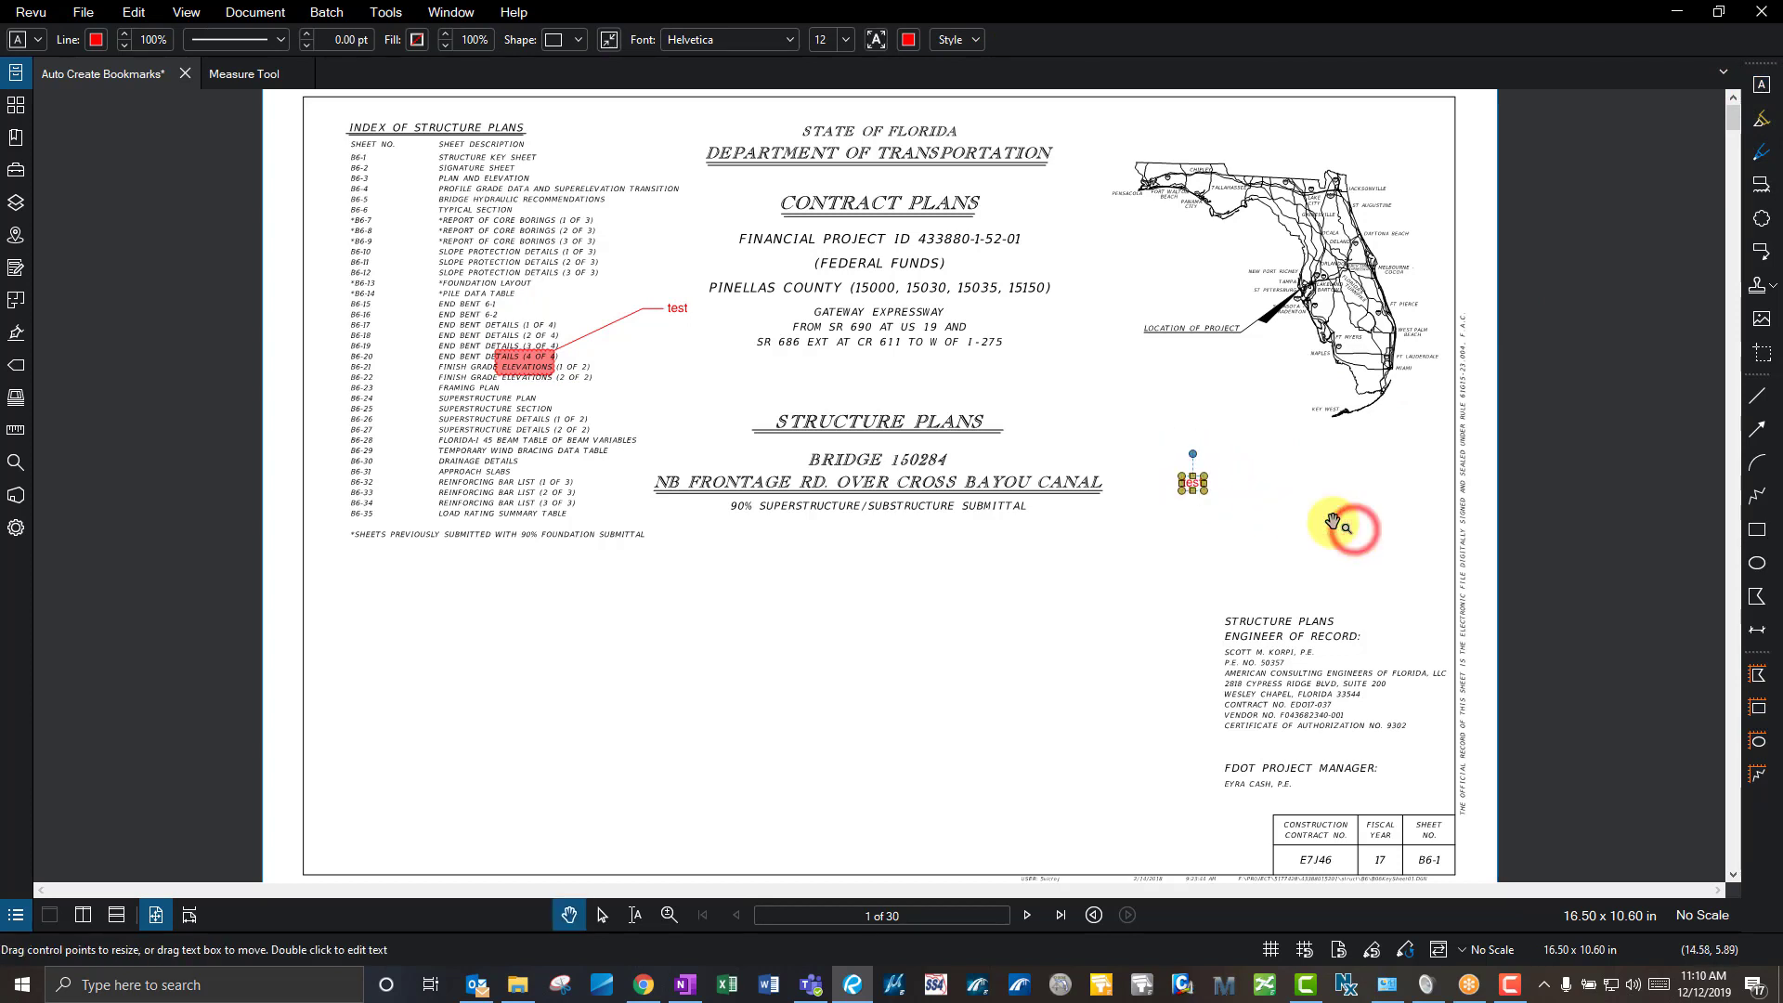
key(Delete)
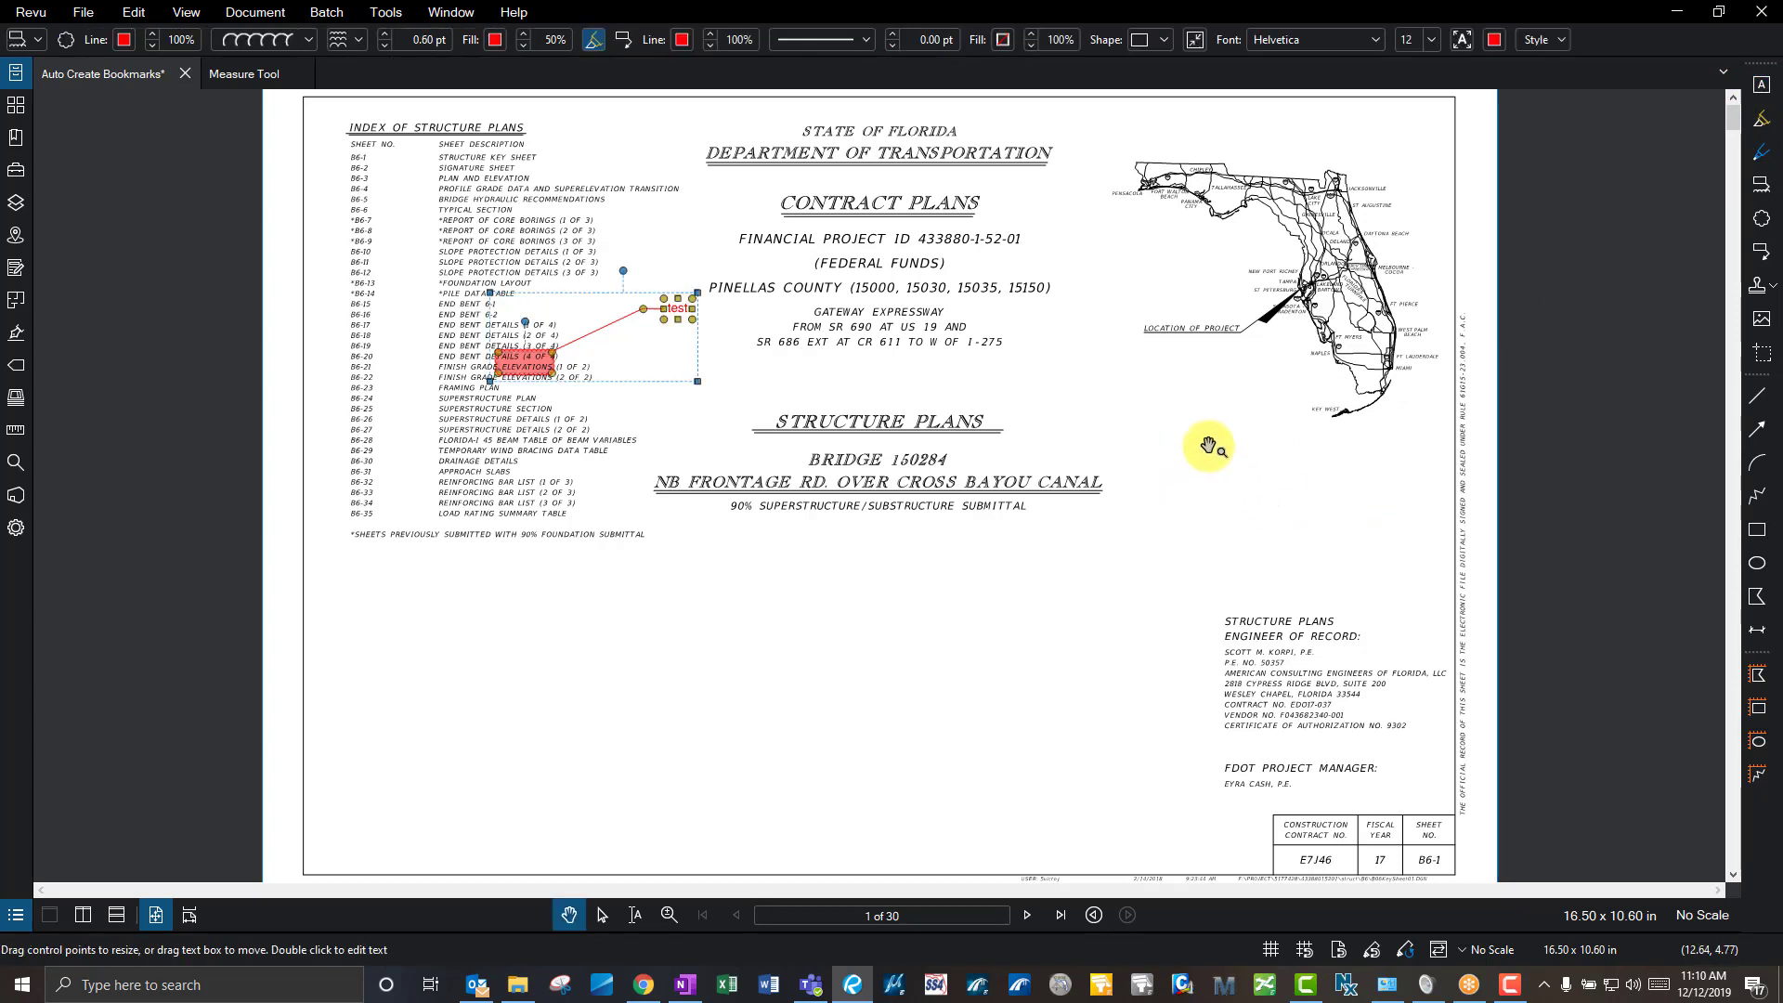
click(1014, 213)
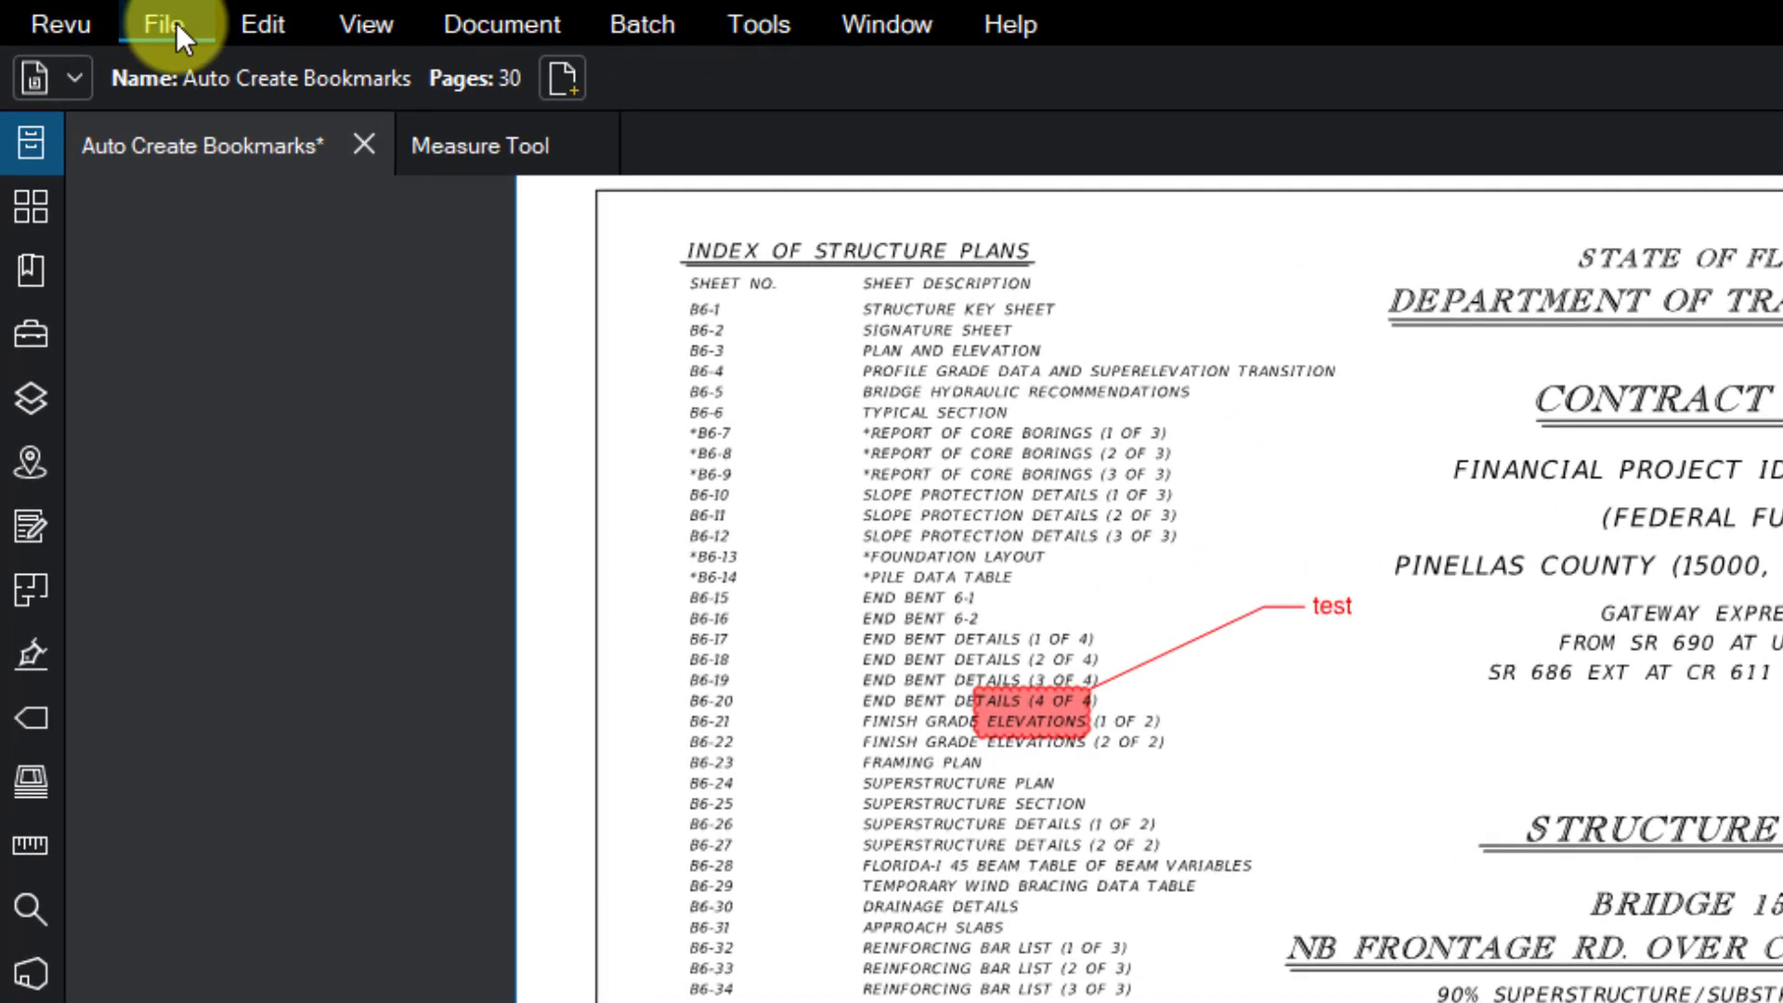
- Browse the File and Document menus, ending on the Document page commands
click(176, 23)
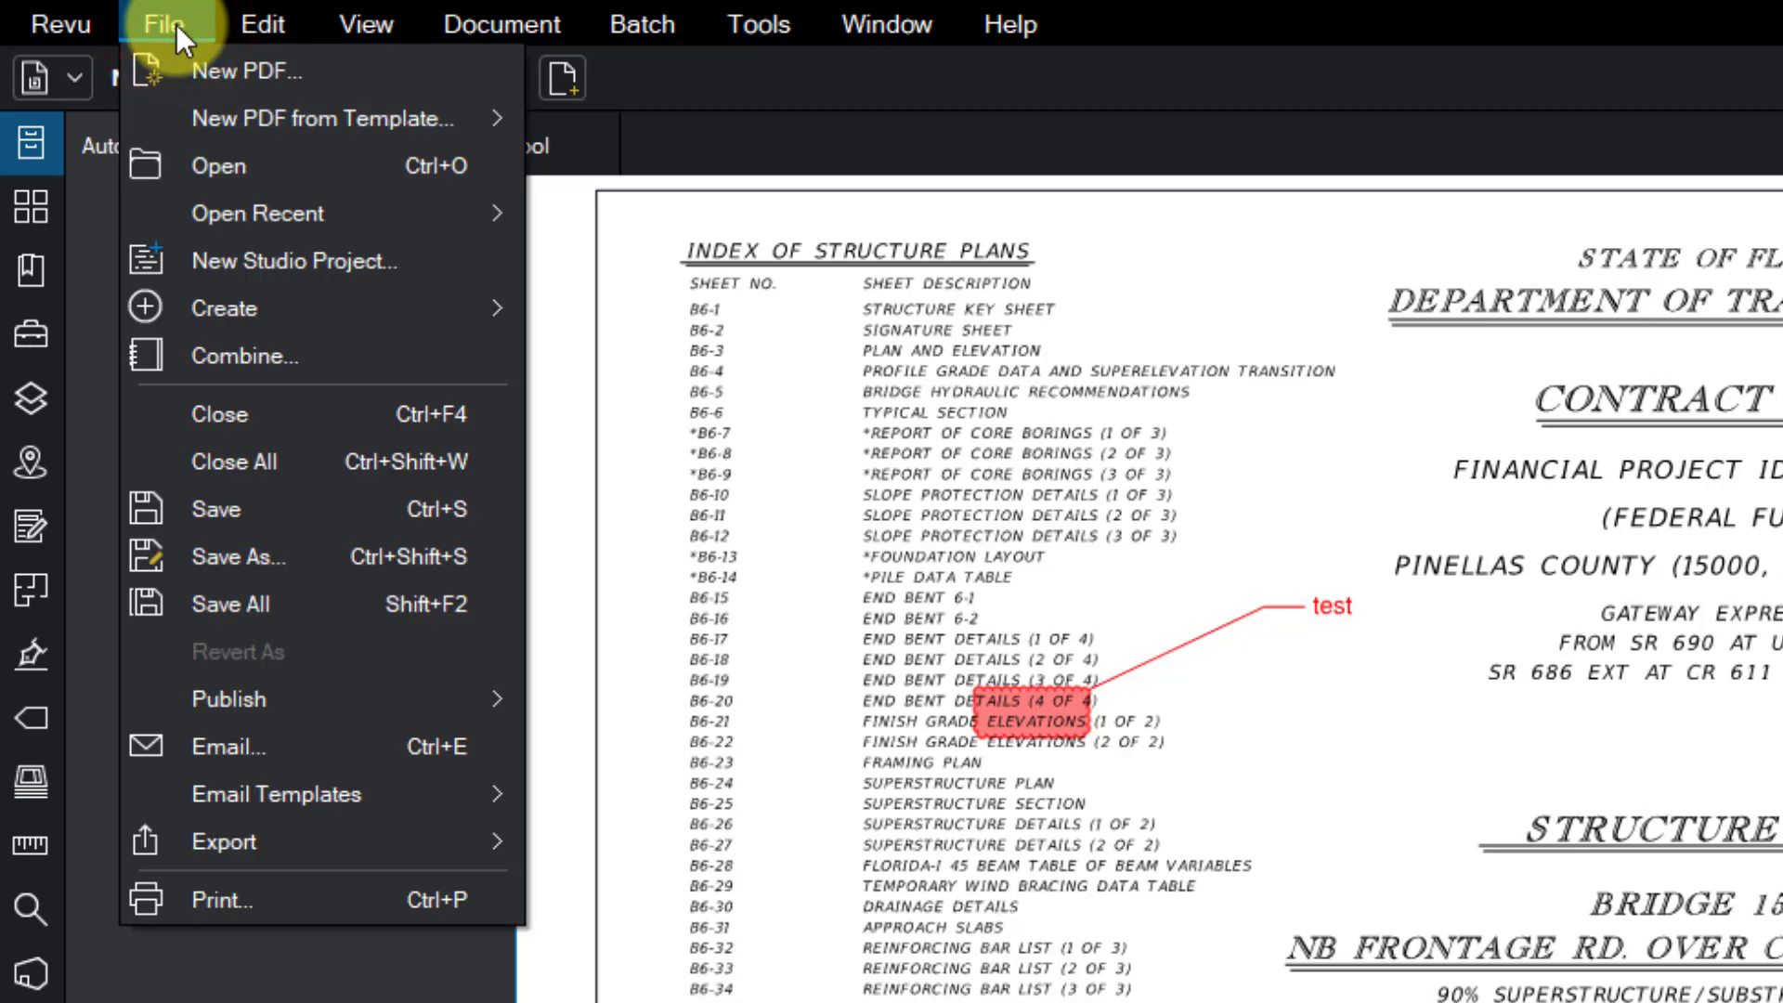
click(1088, 11)
click(505, 21)
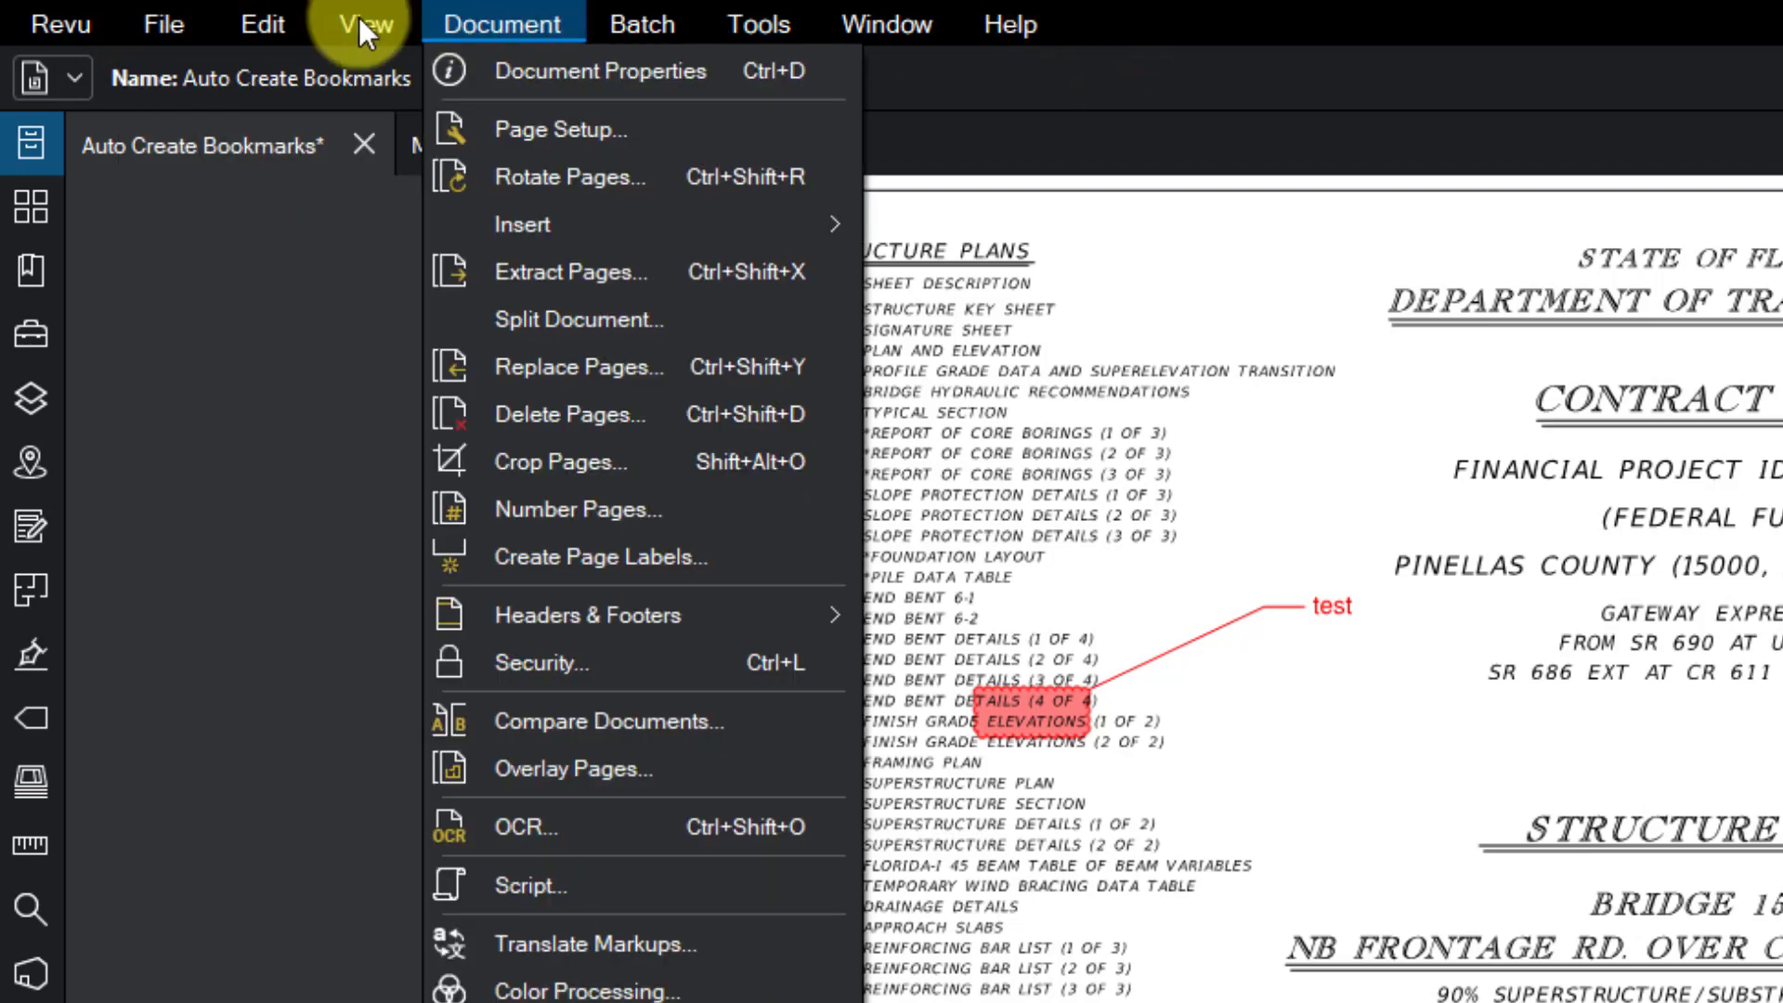
click(173, 21)
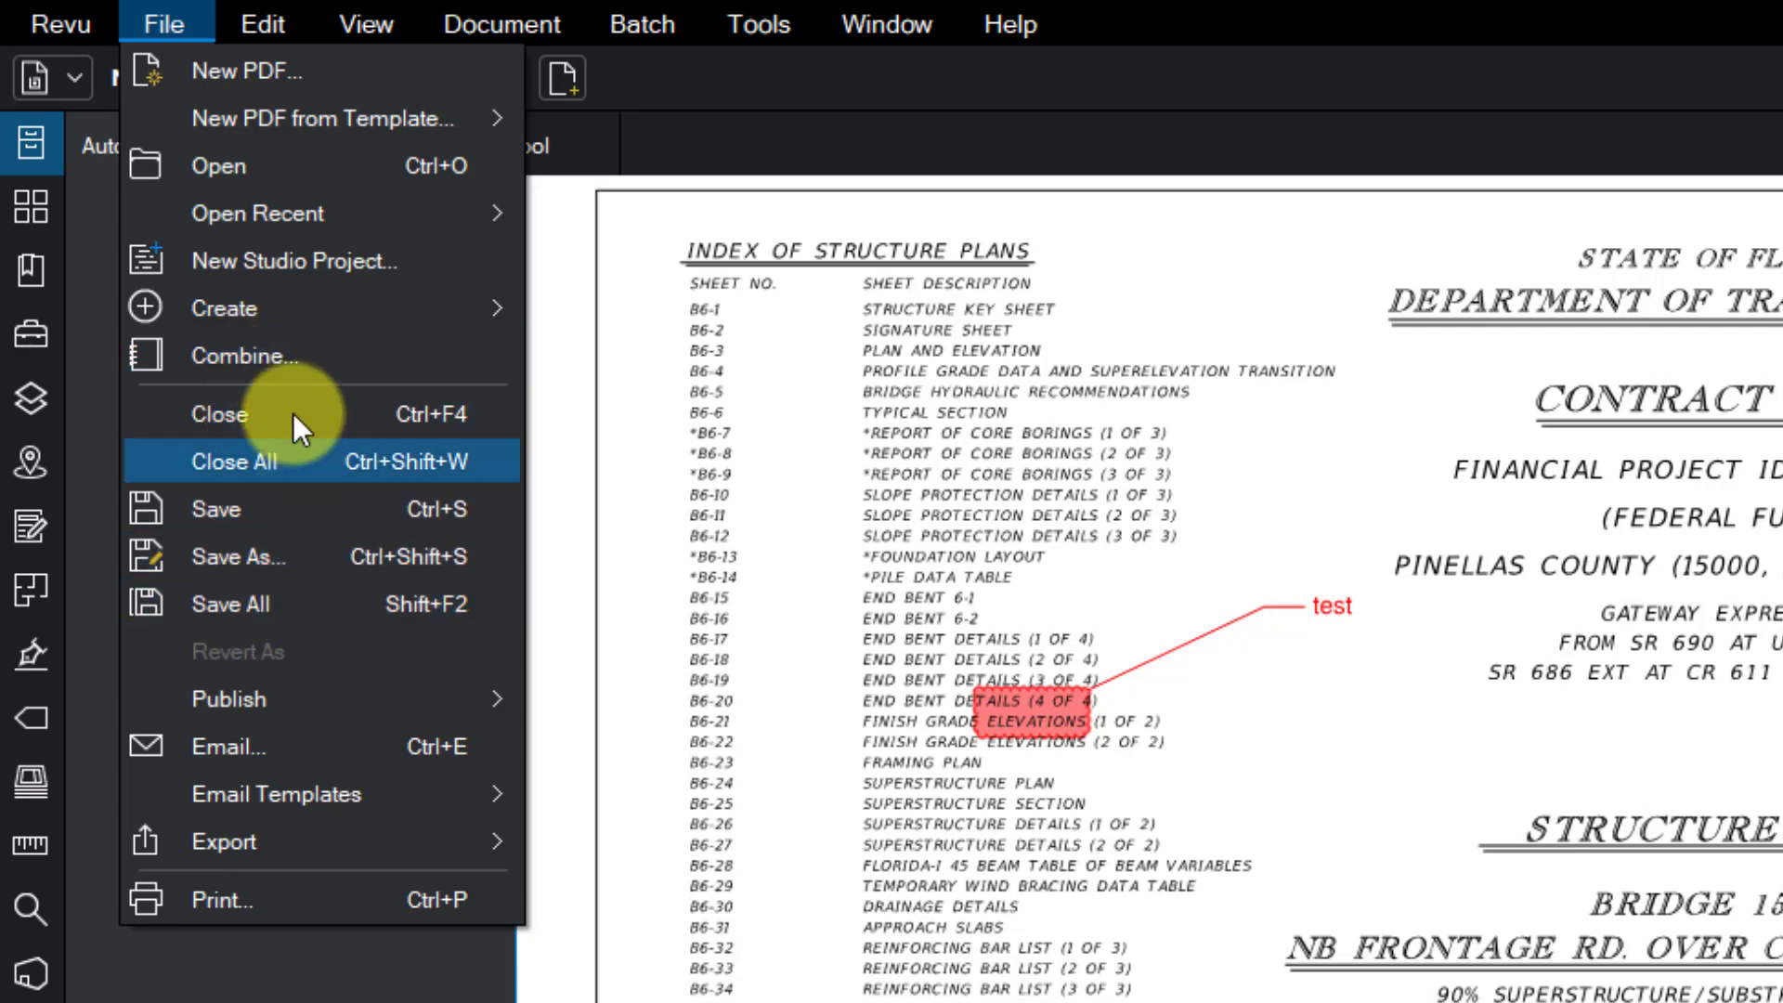
mouse_move(271, 37)
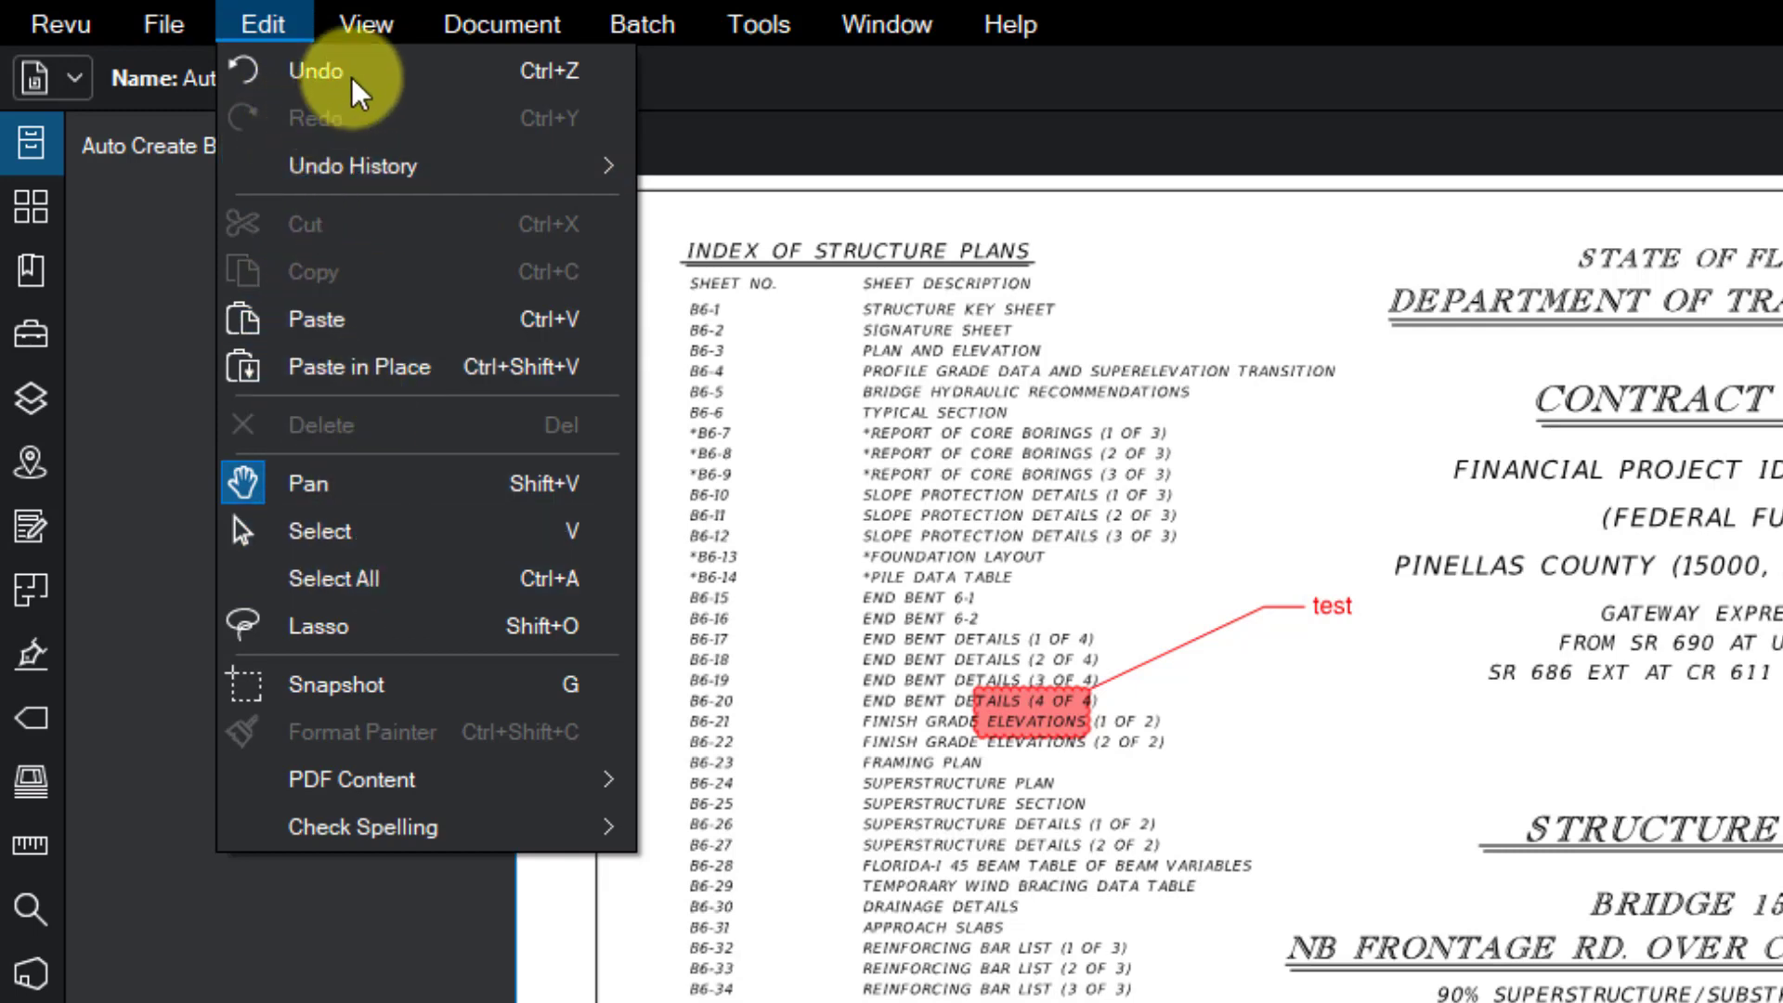
mouse_move(371, 32)
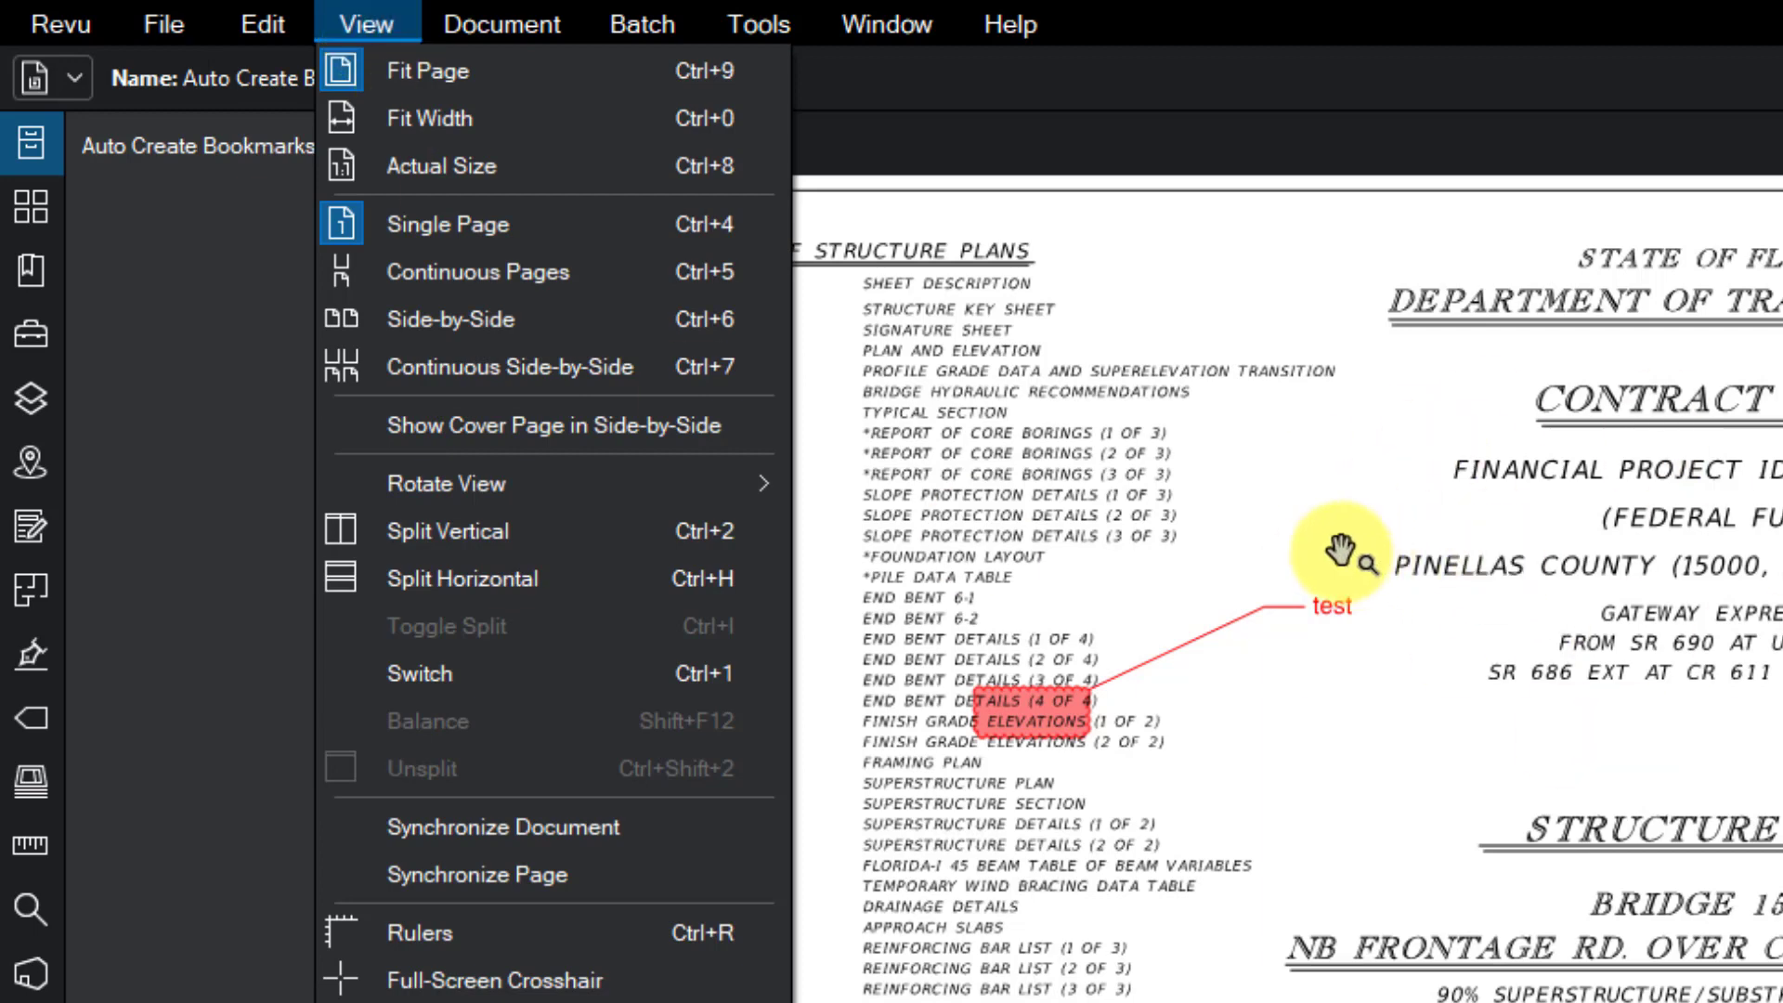
mouse_move(484, 26)
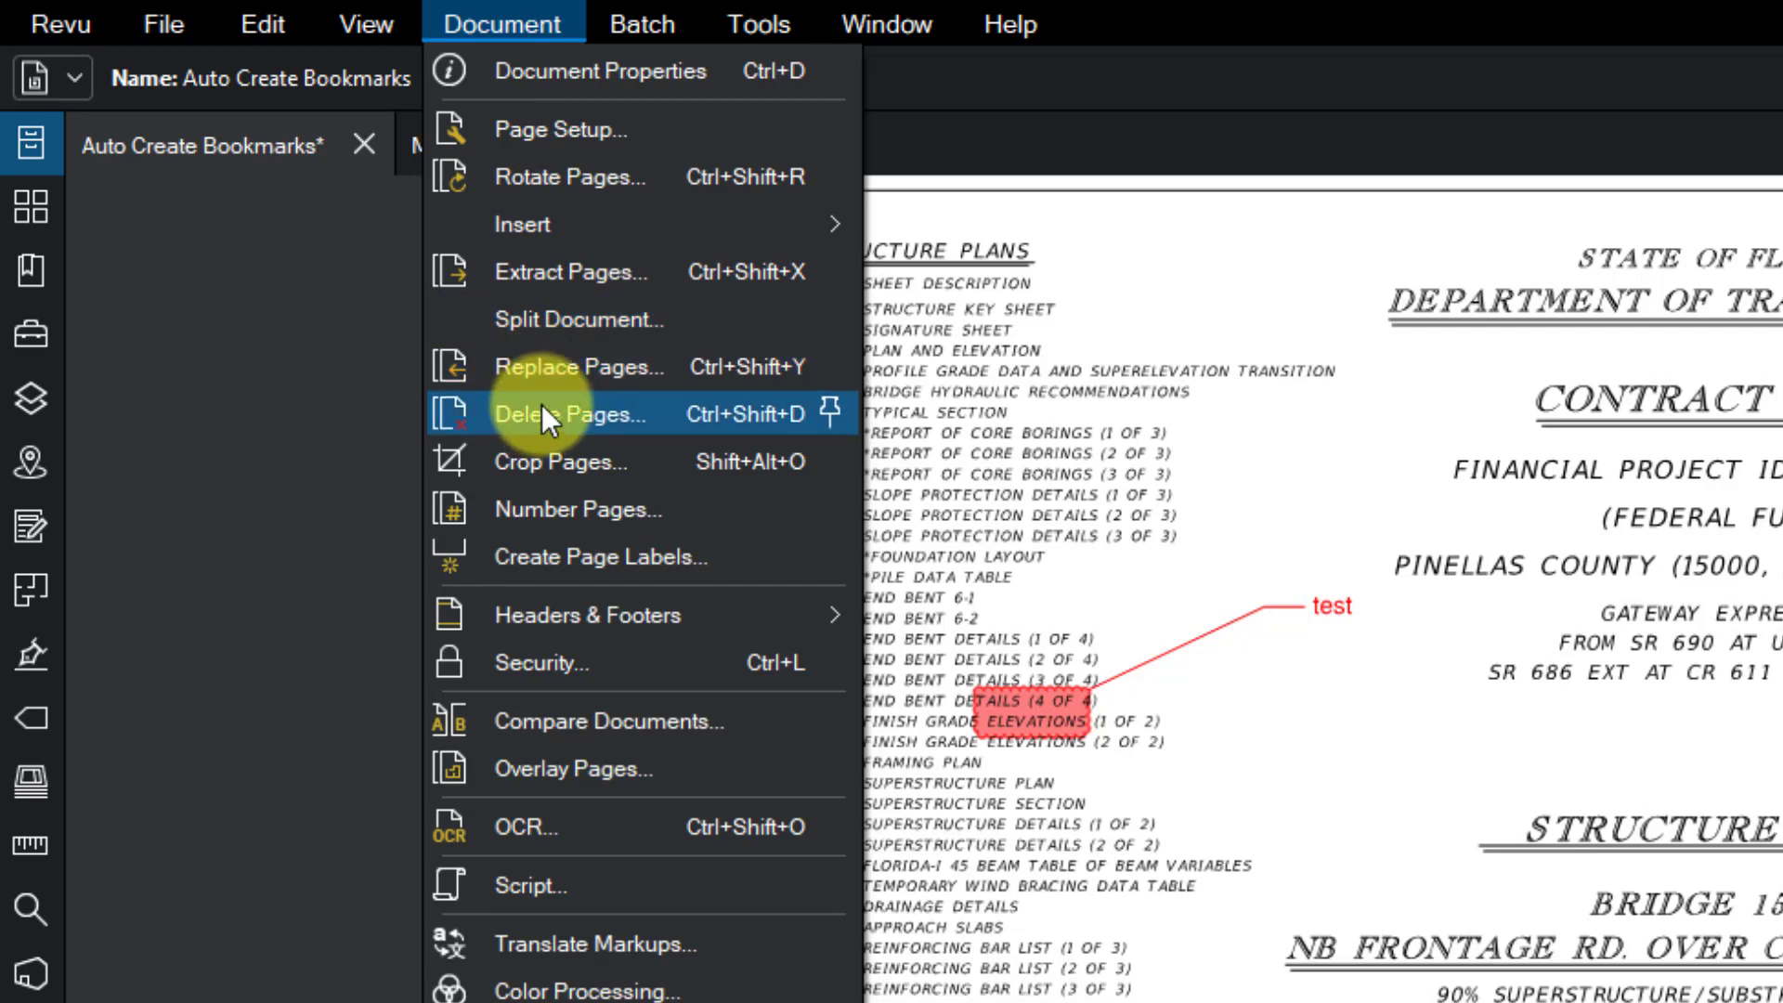
- Browse the Batch menu and the Tools Markup, Stamp, Measure and Sketch to Scale submenus
mouse_move(644, 42)
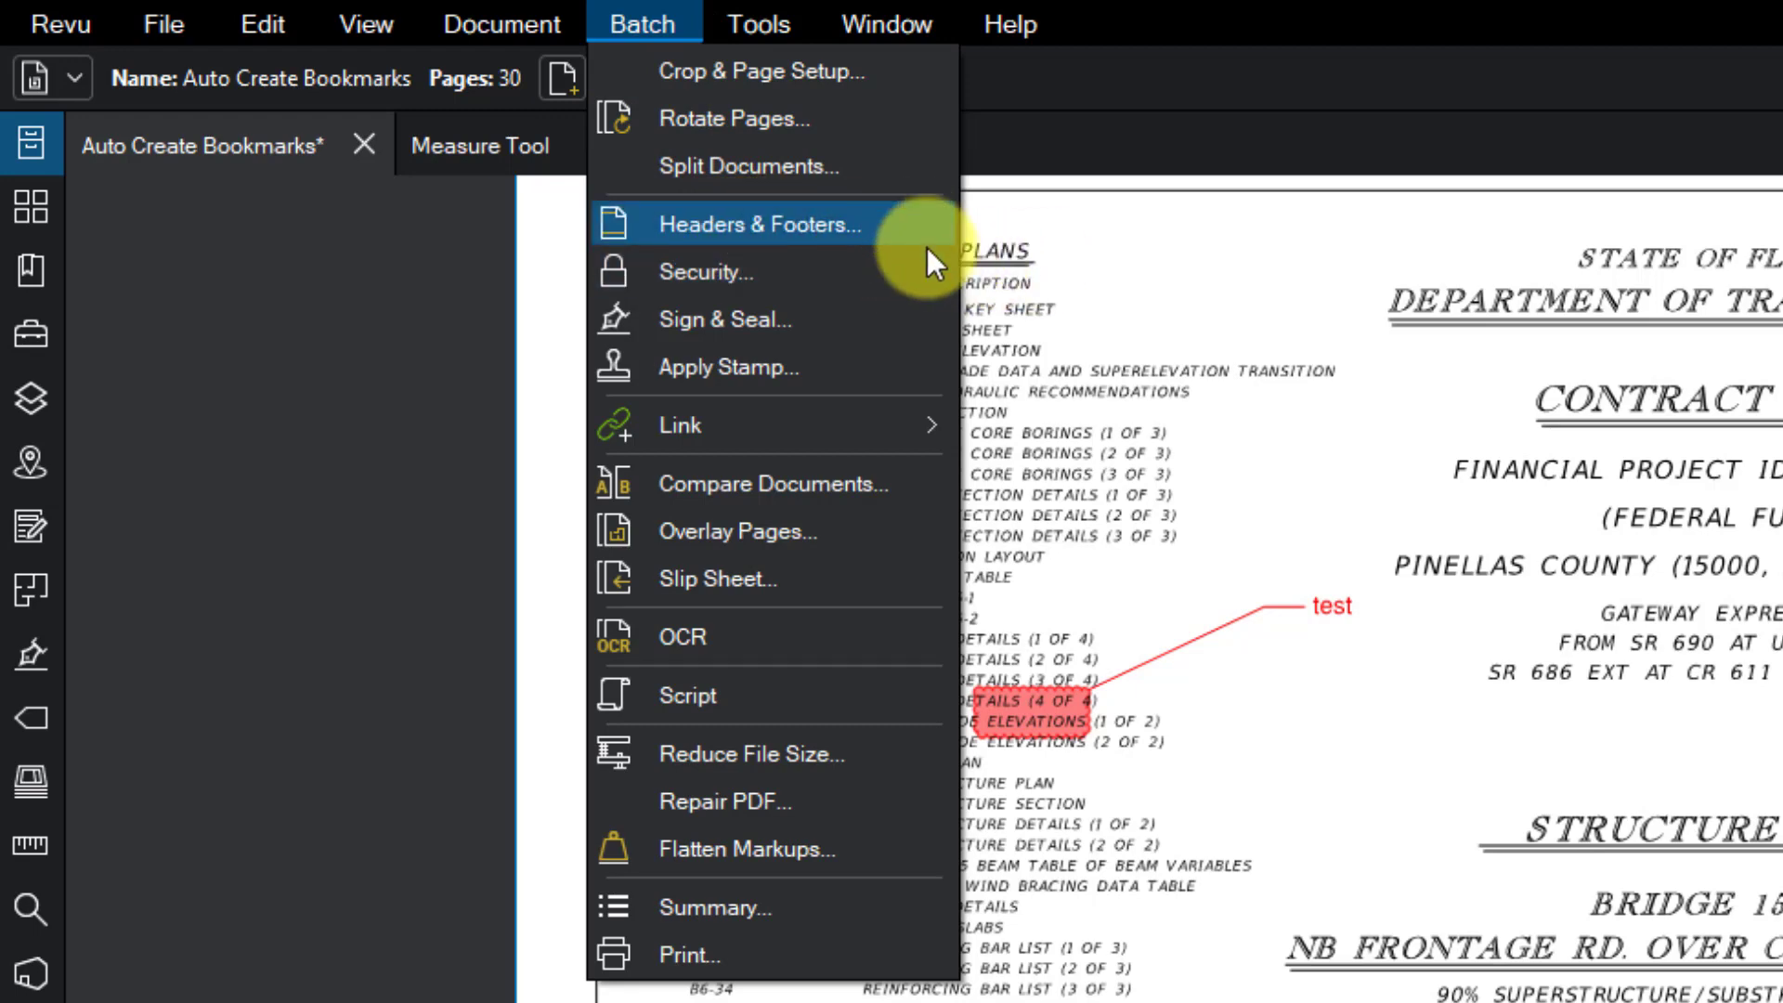
click(772, 23)
click(772, 22)
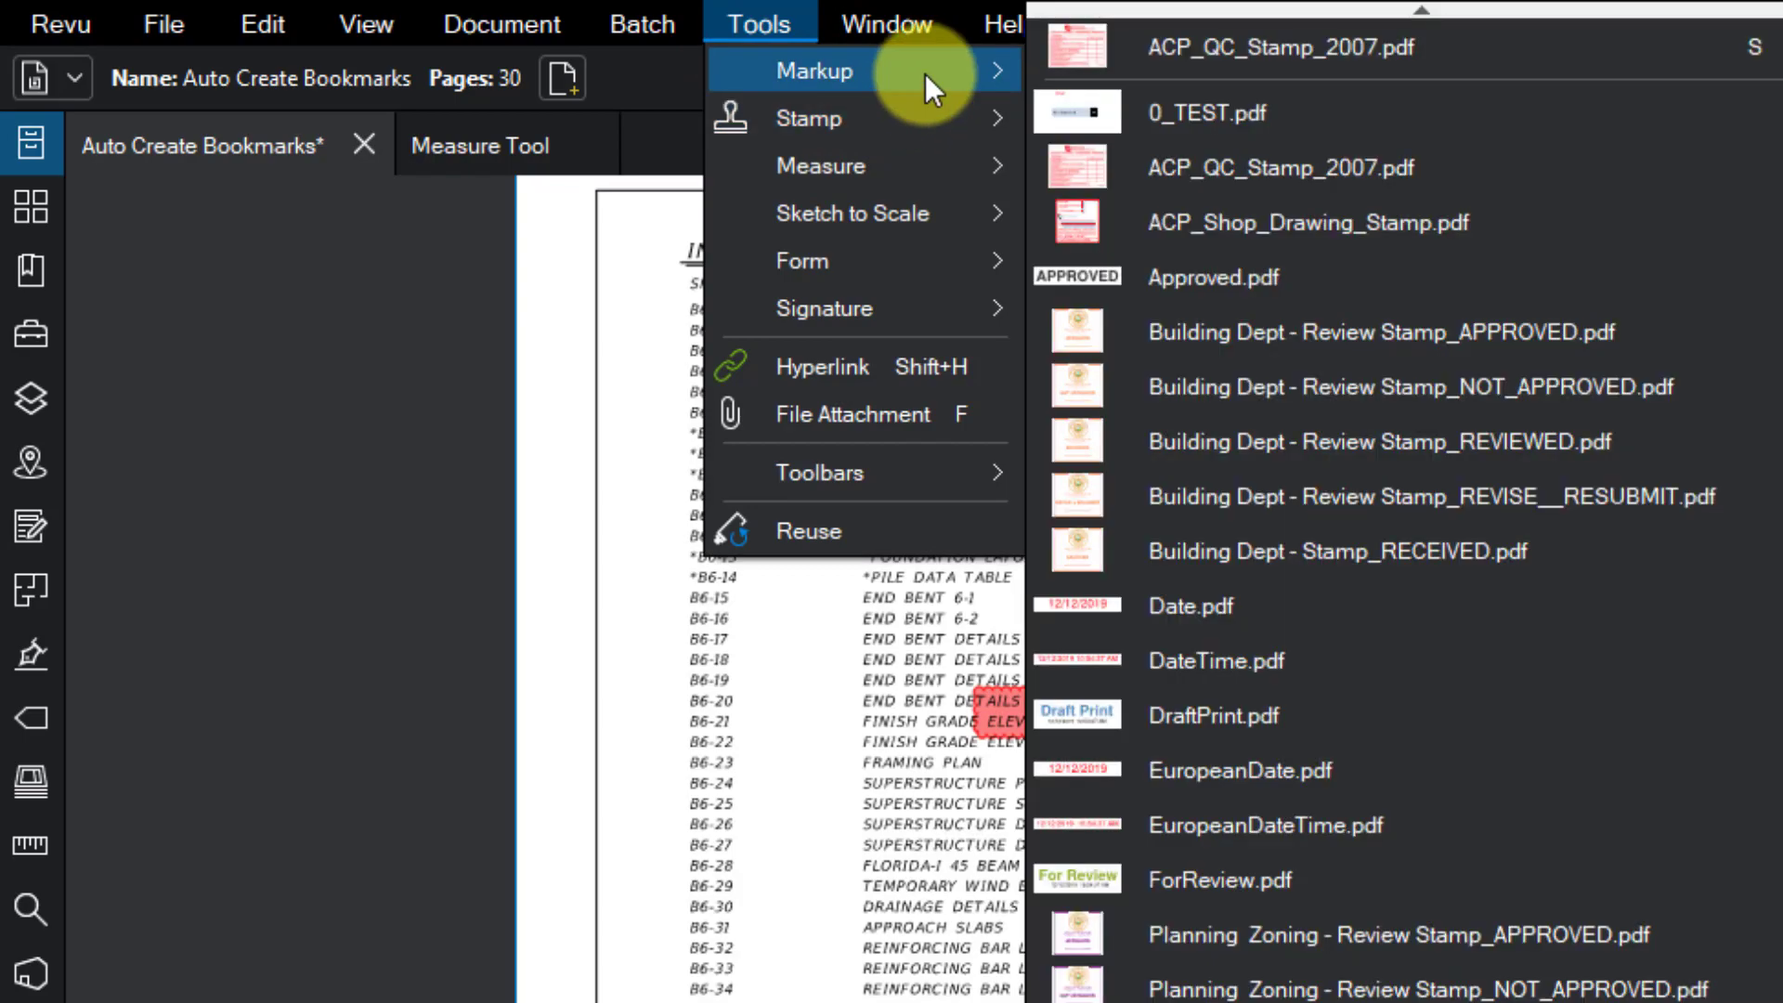
mouse_move(924, 78)
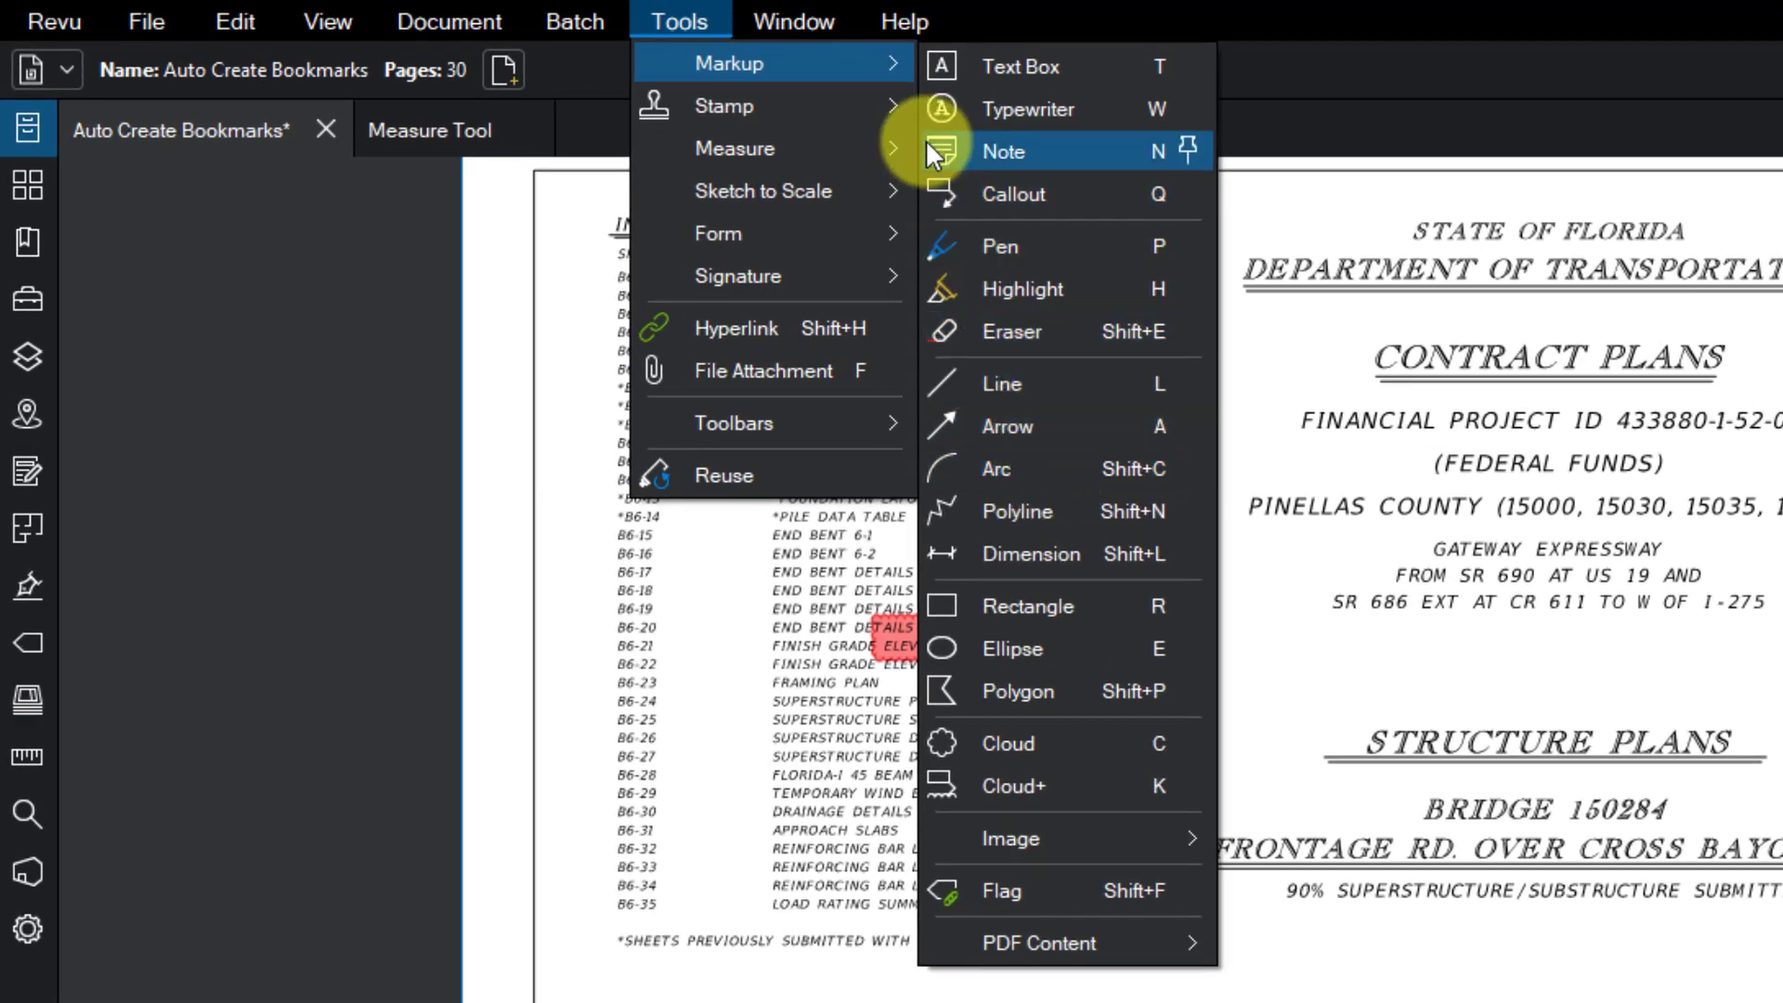
mouse_move(834, 104)
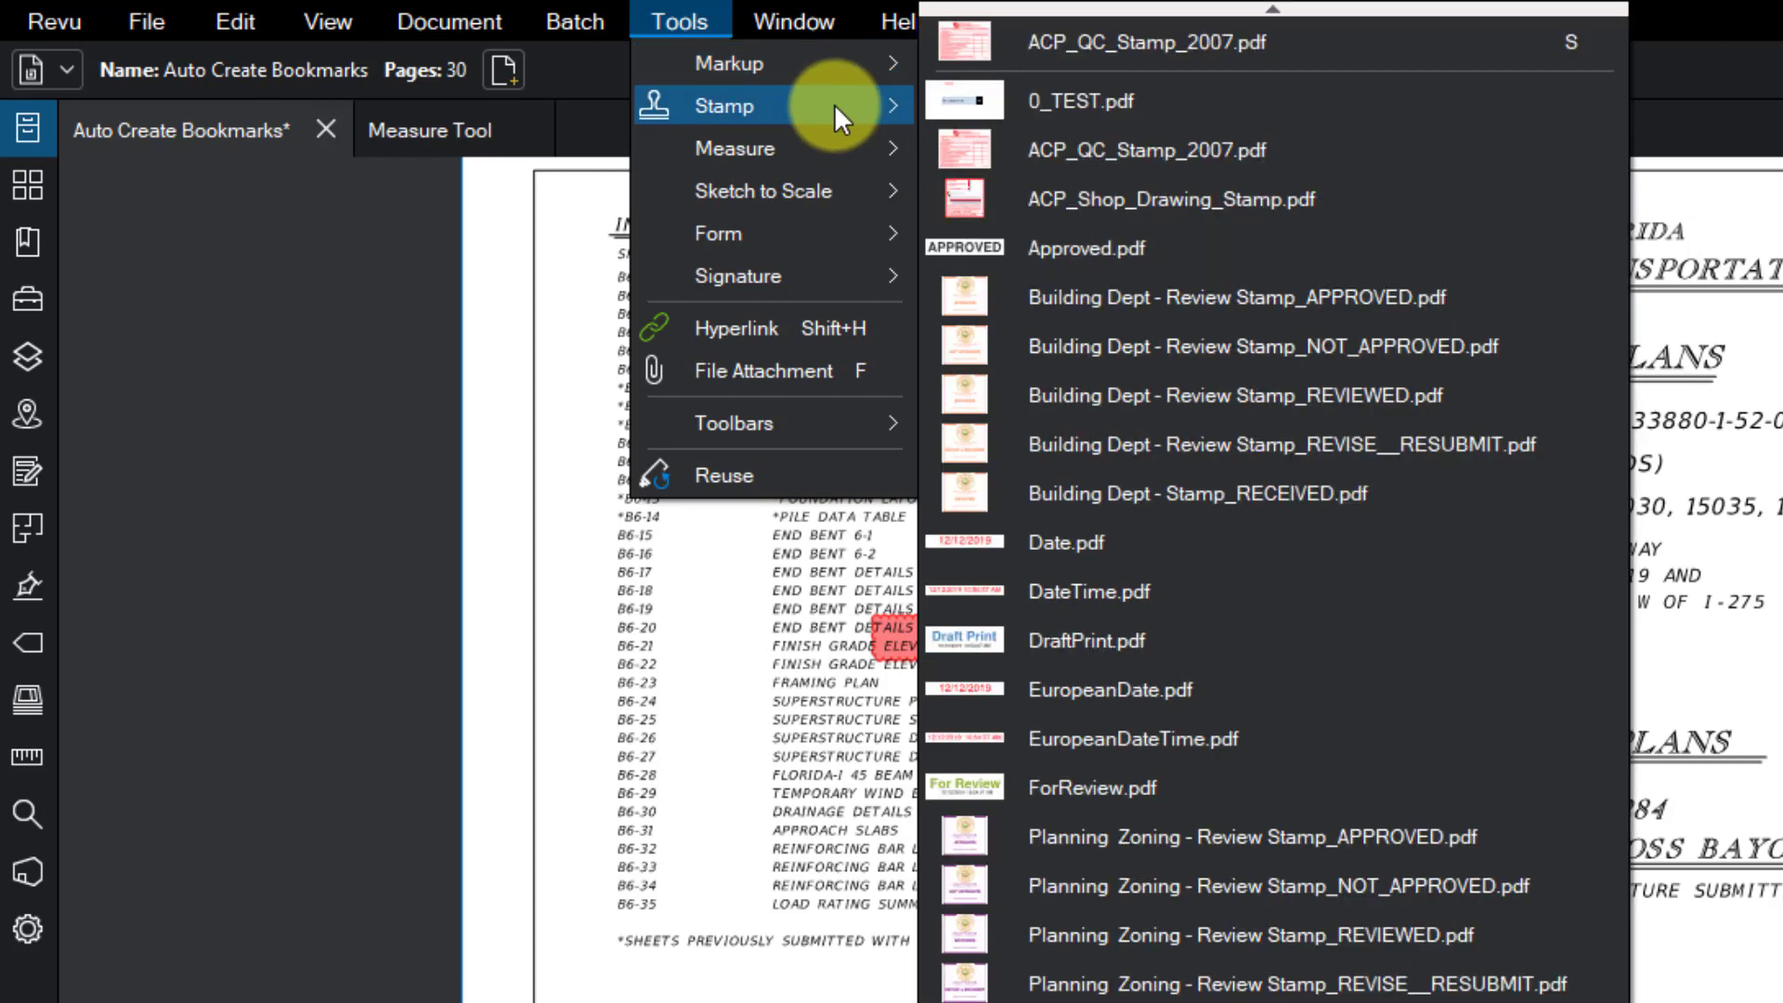
mouse_move(845, 148)
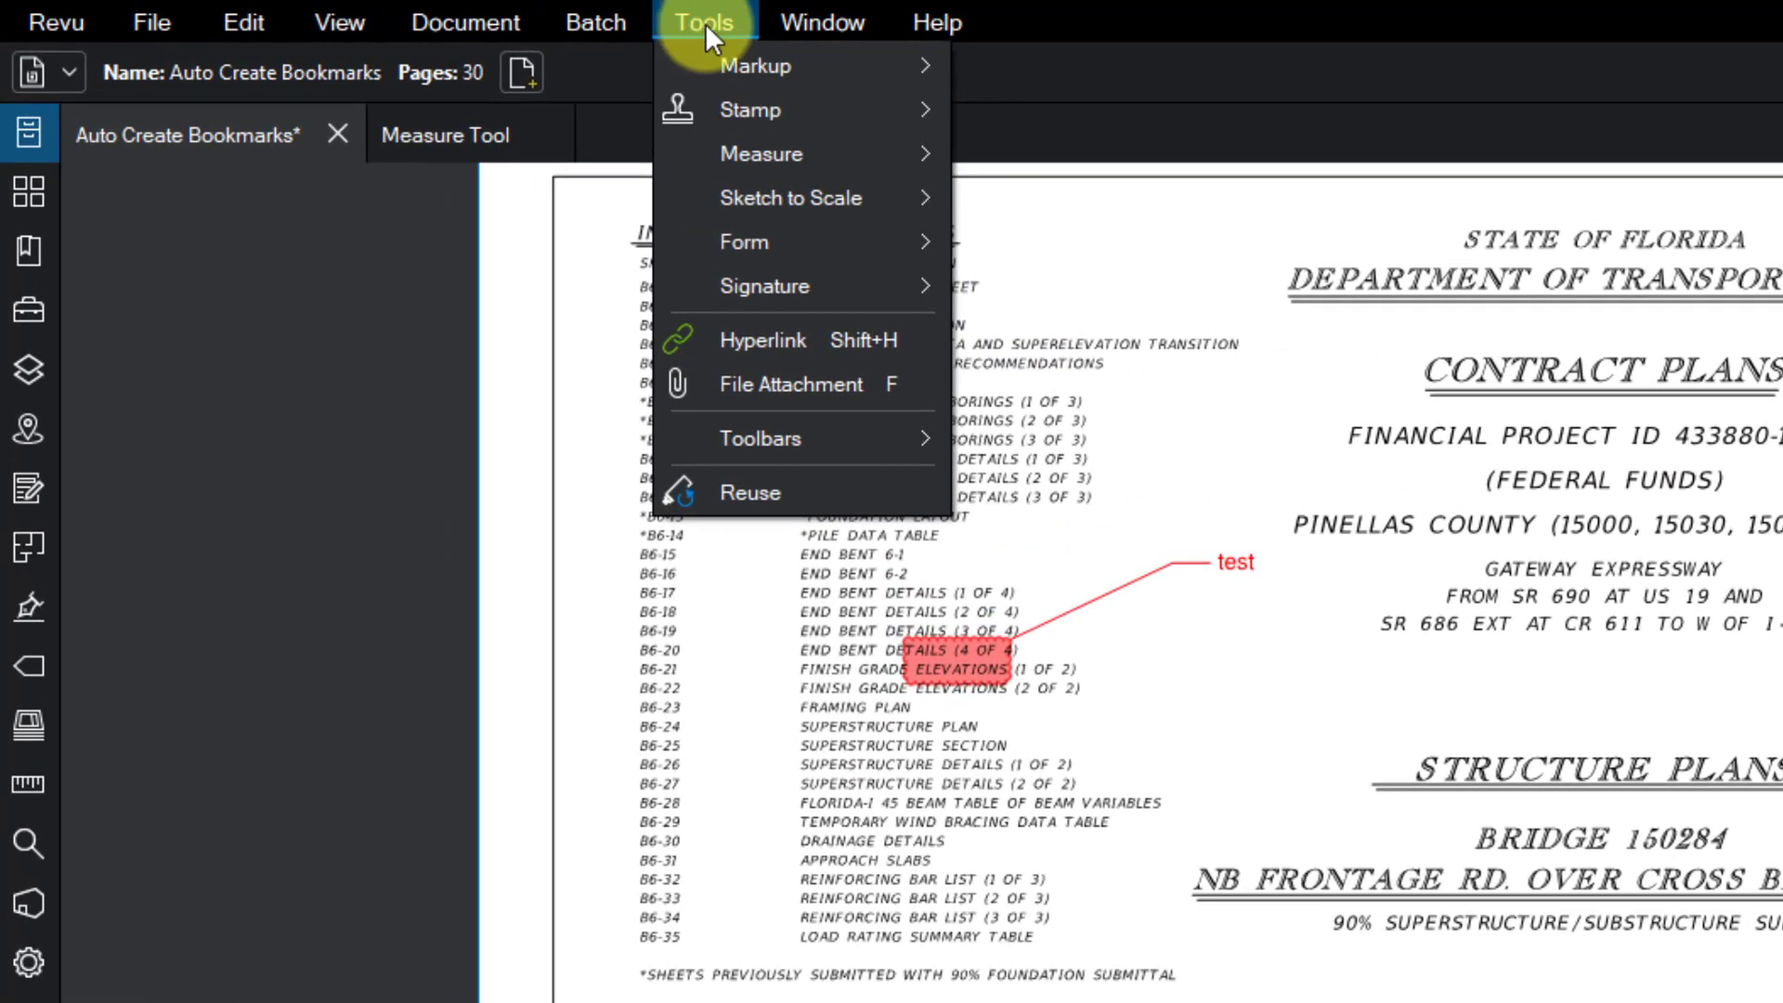
mouse_move(889, 190)
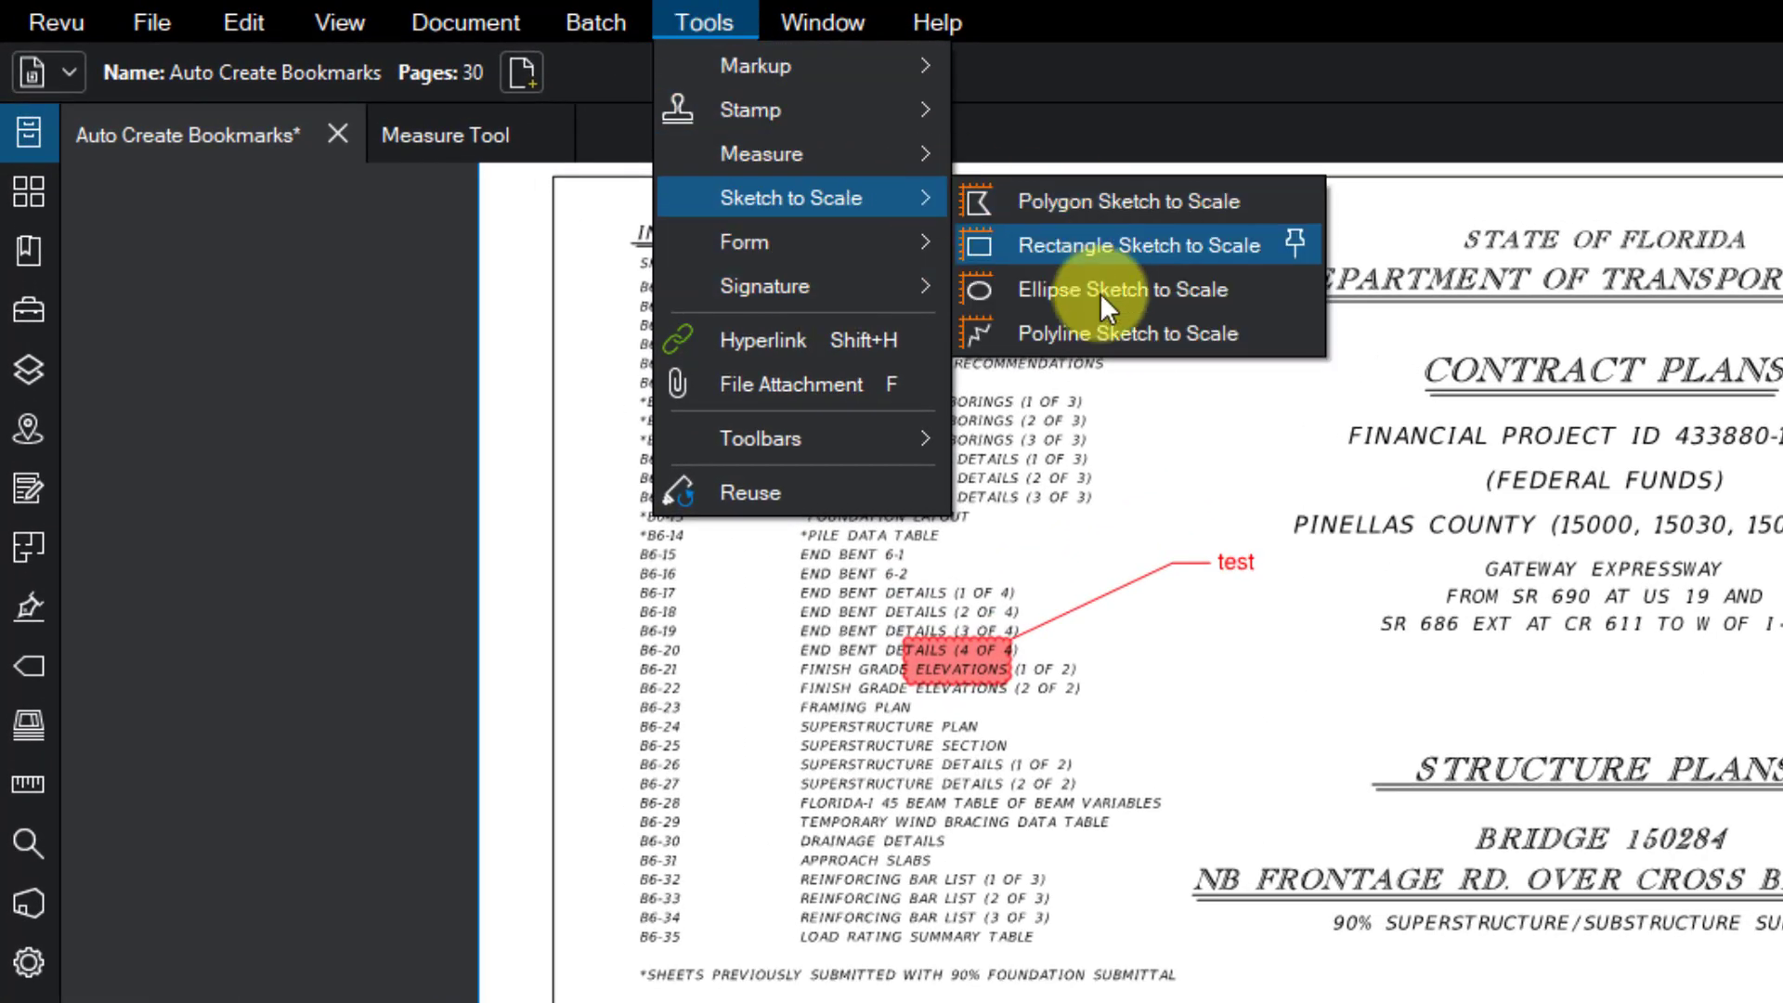
click(279, 473)
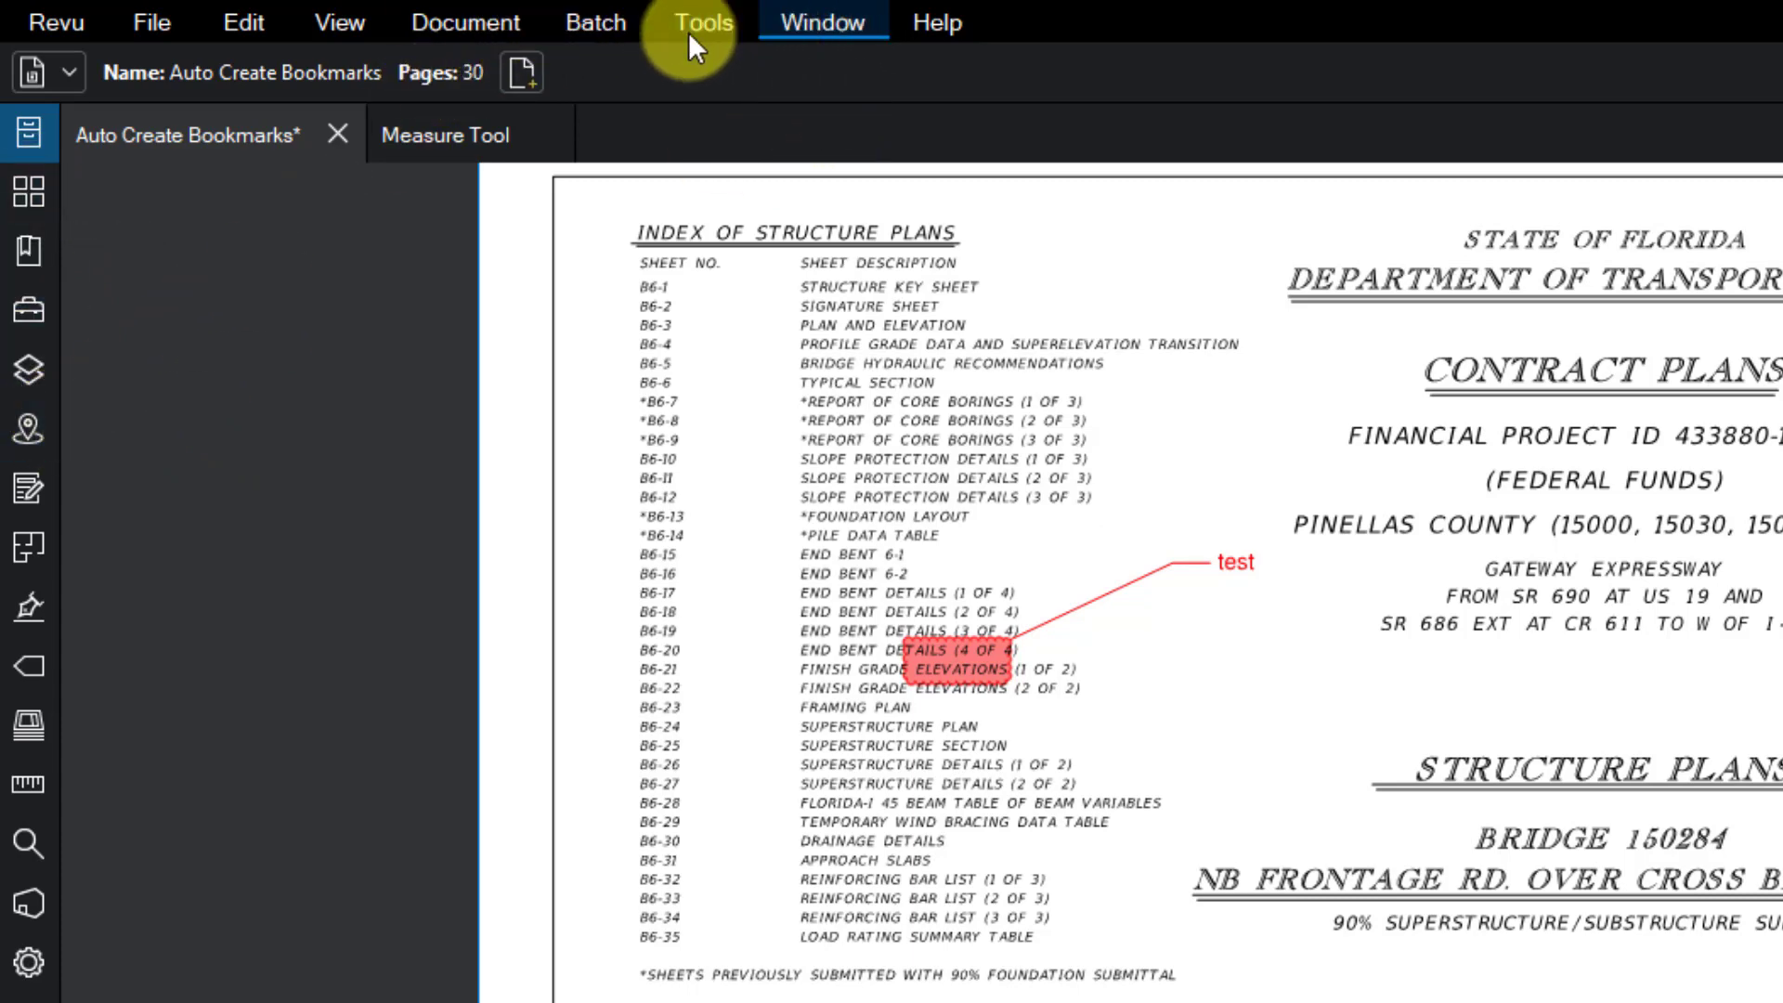
click(826, 28)
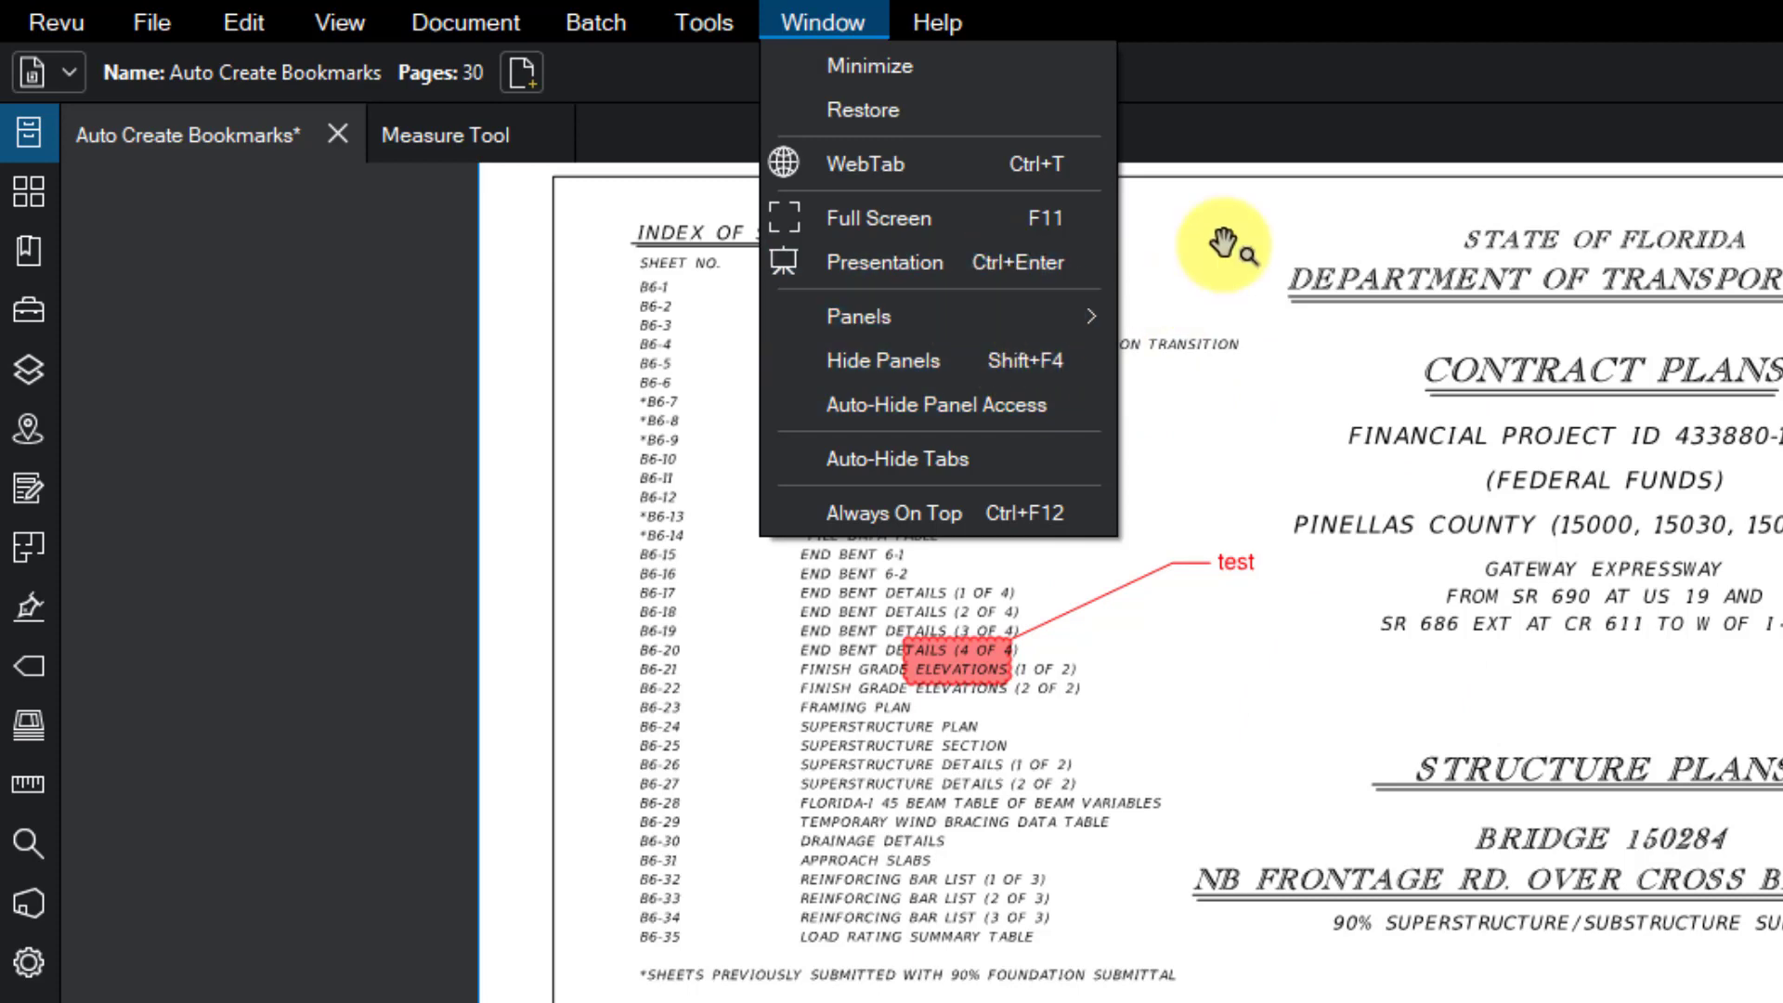
click(934, 20)
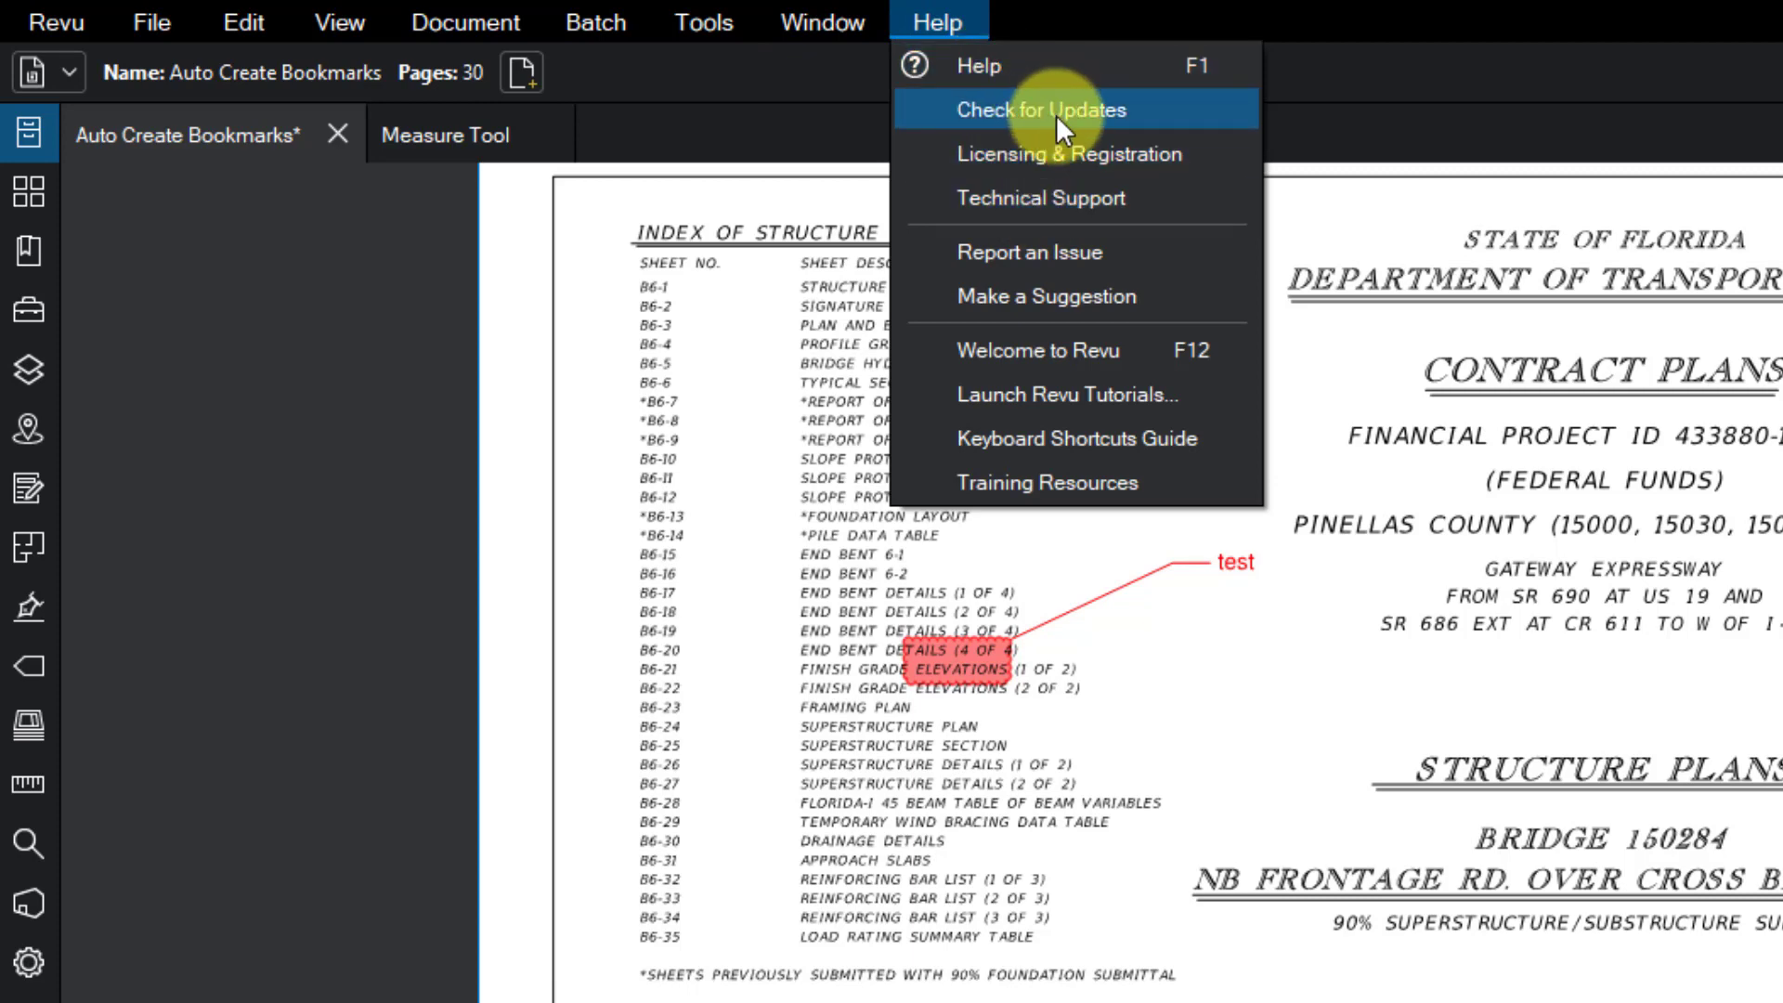
click(1451, 288)
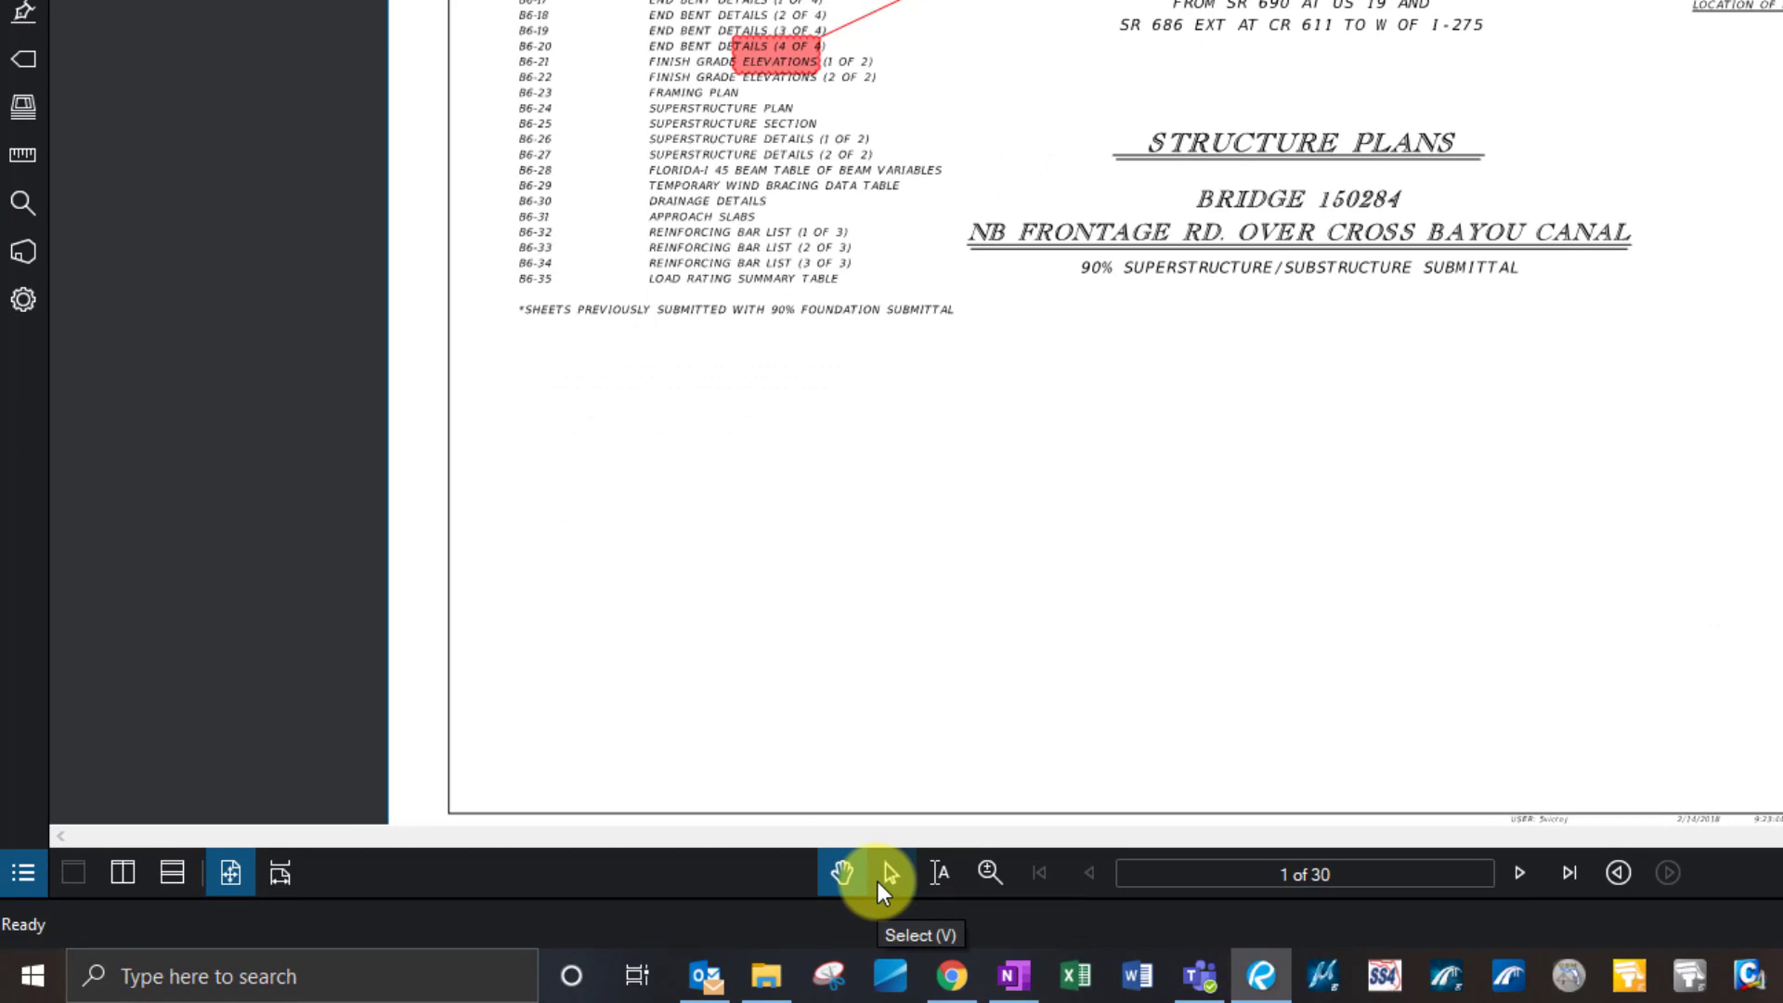
click(846, 869)
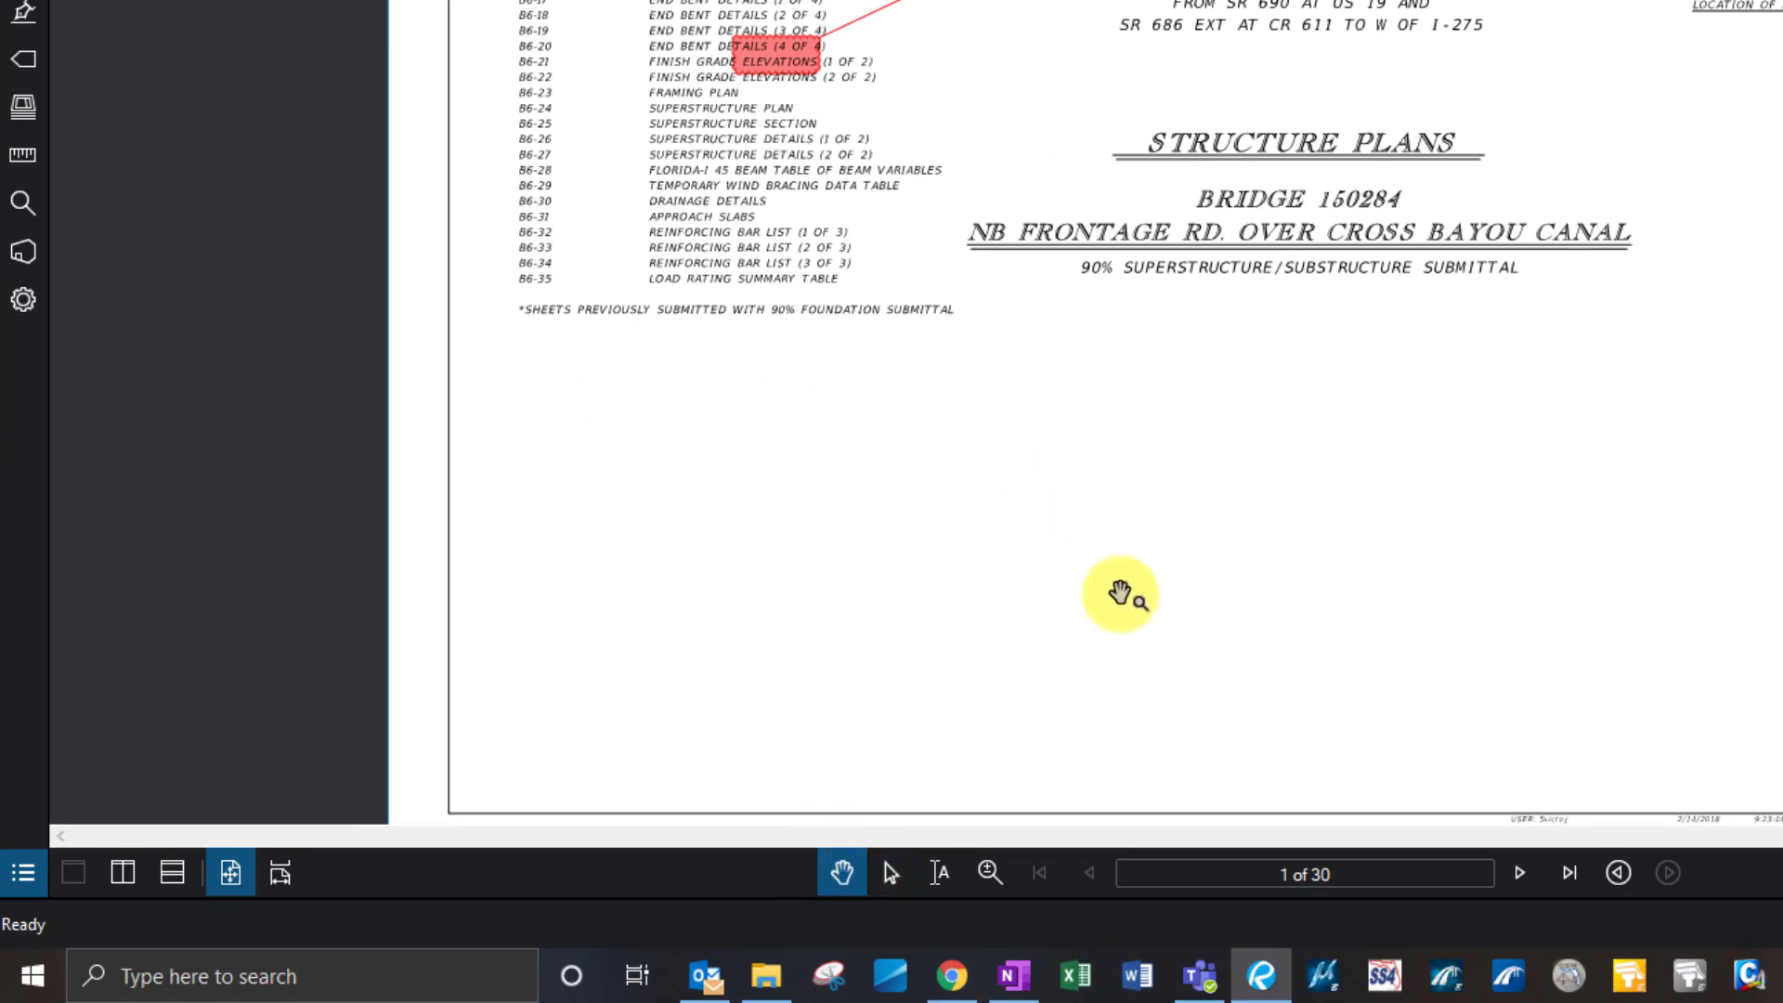
drag(1125, 599, 1048, 453)
drag(1111, 342, 1106, 386)
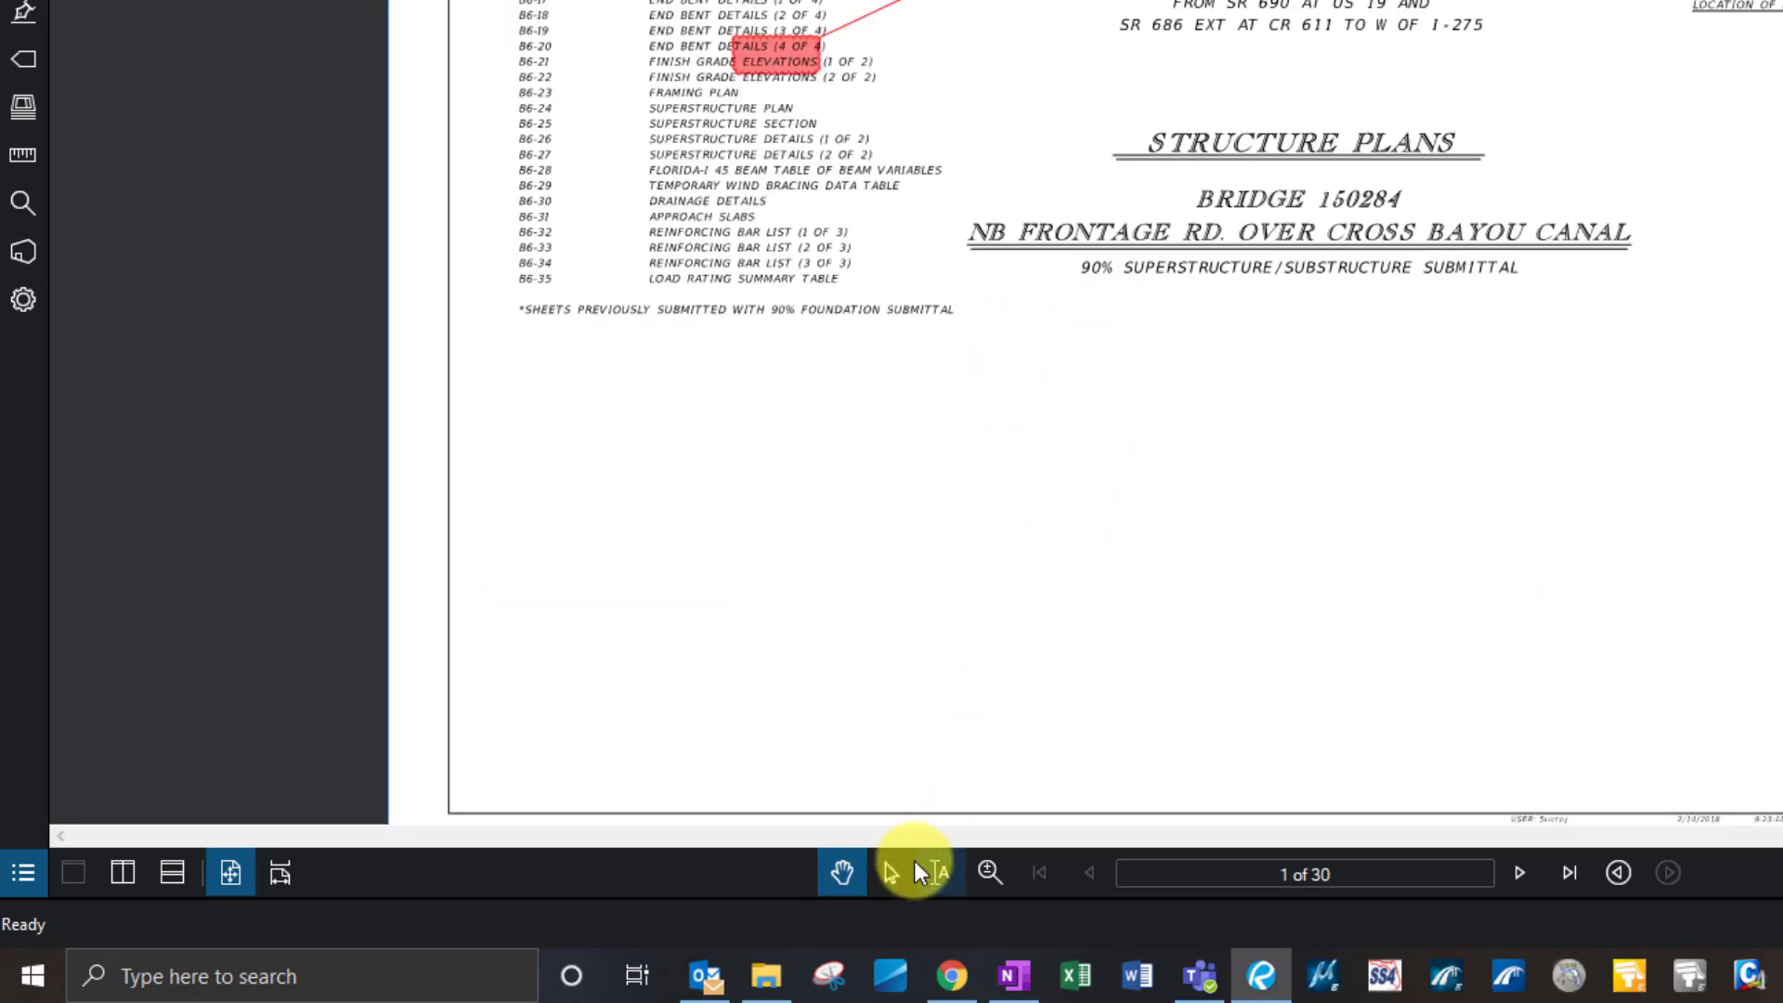
click(899, 872)
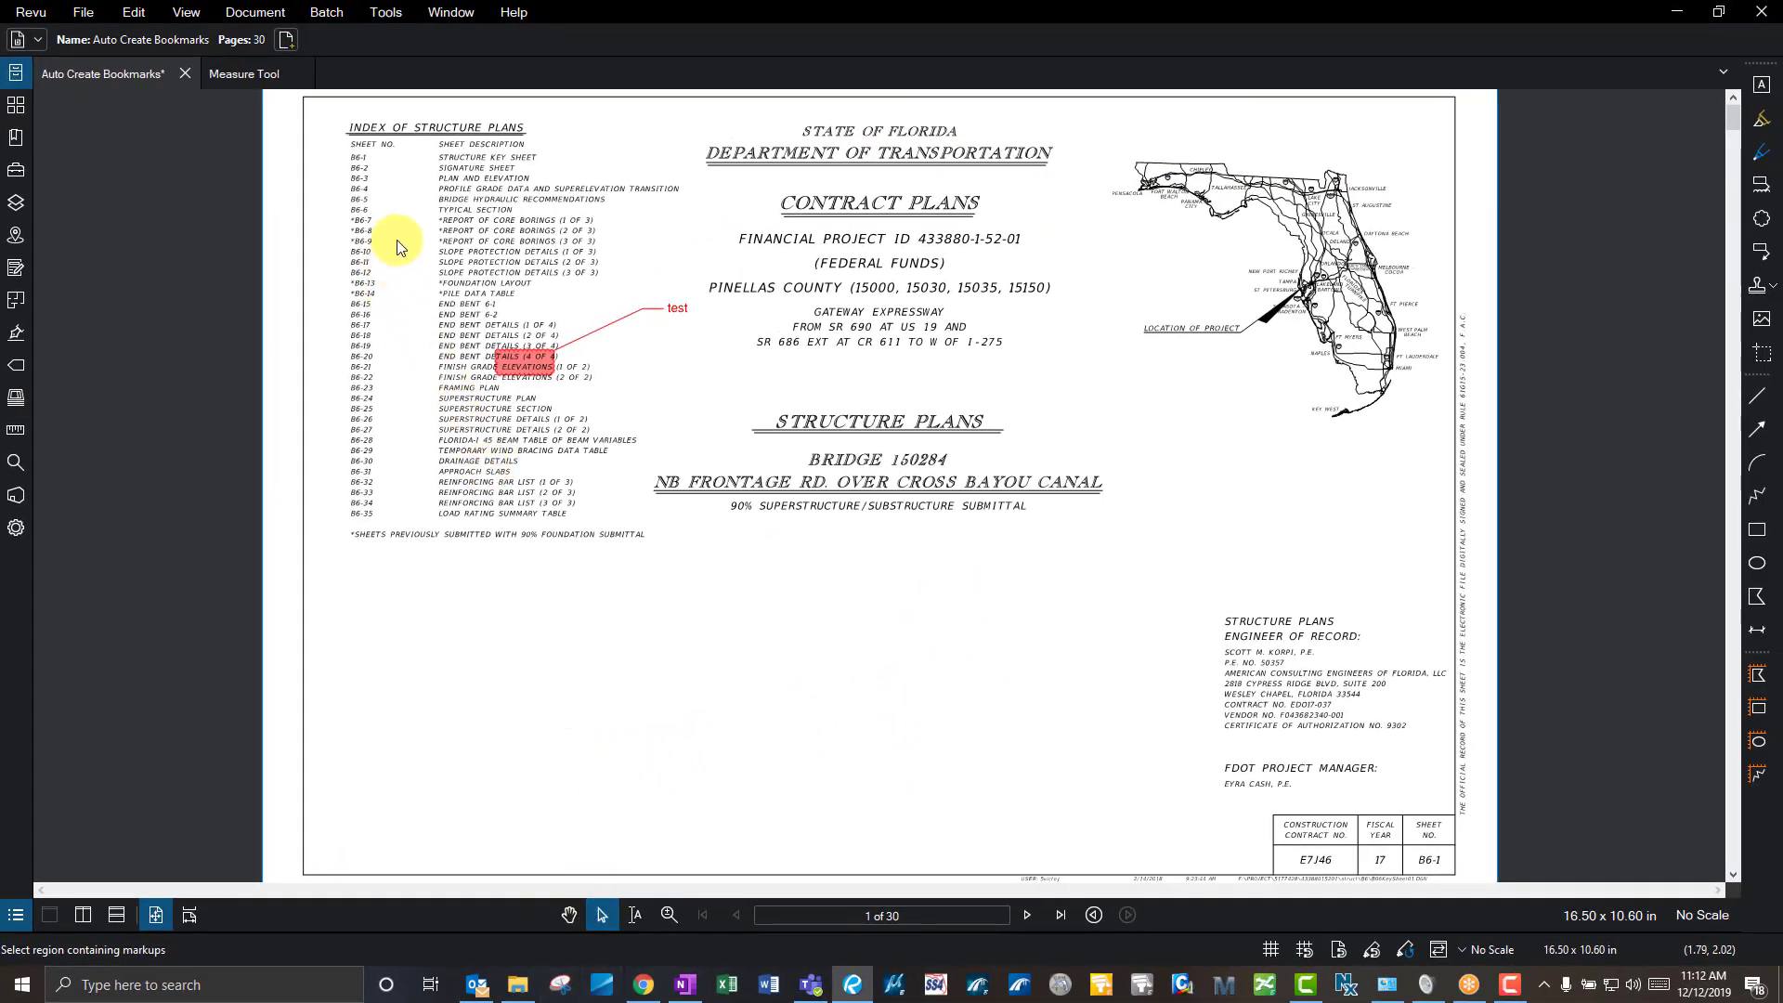
click(602, 916)
drag(370, 235, 701, 441)
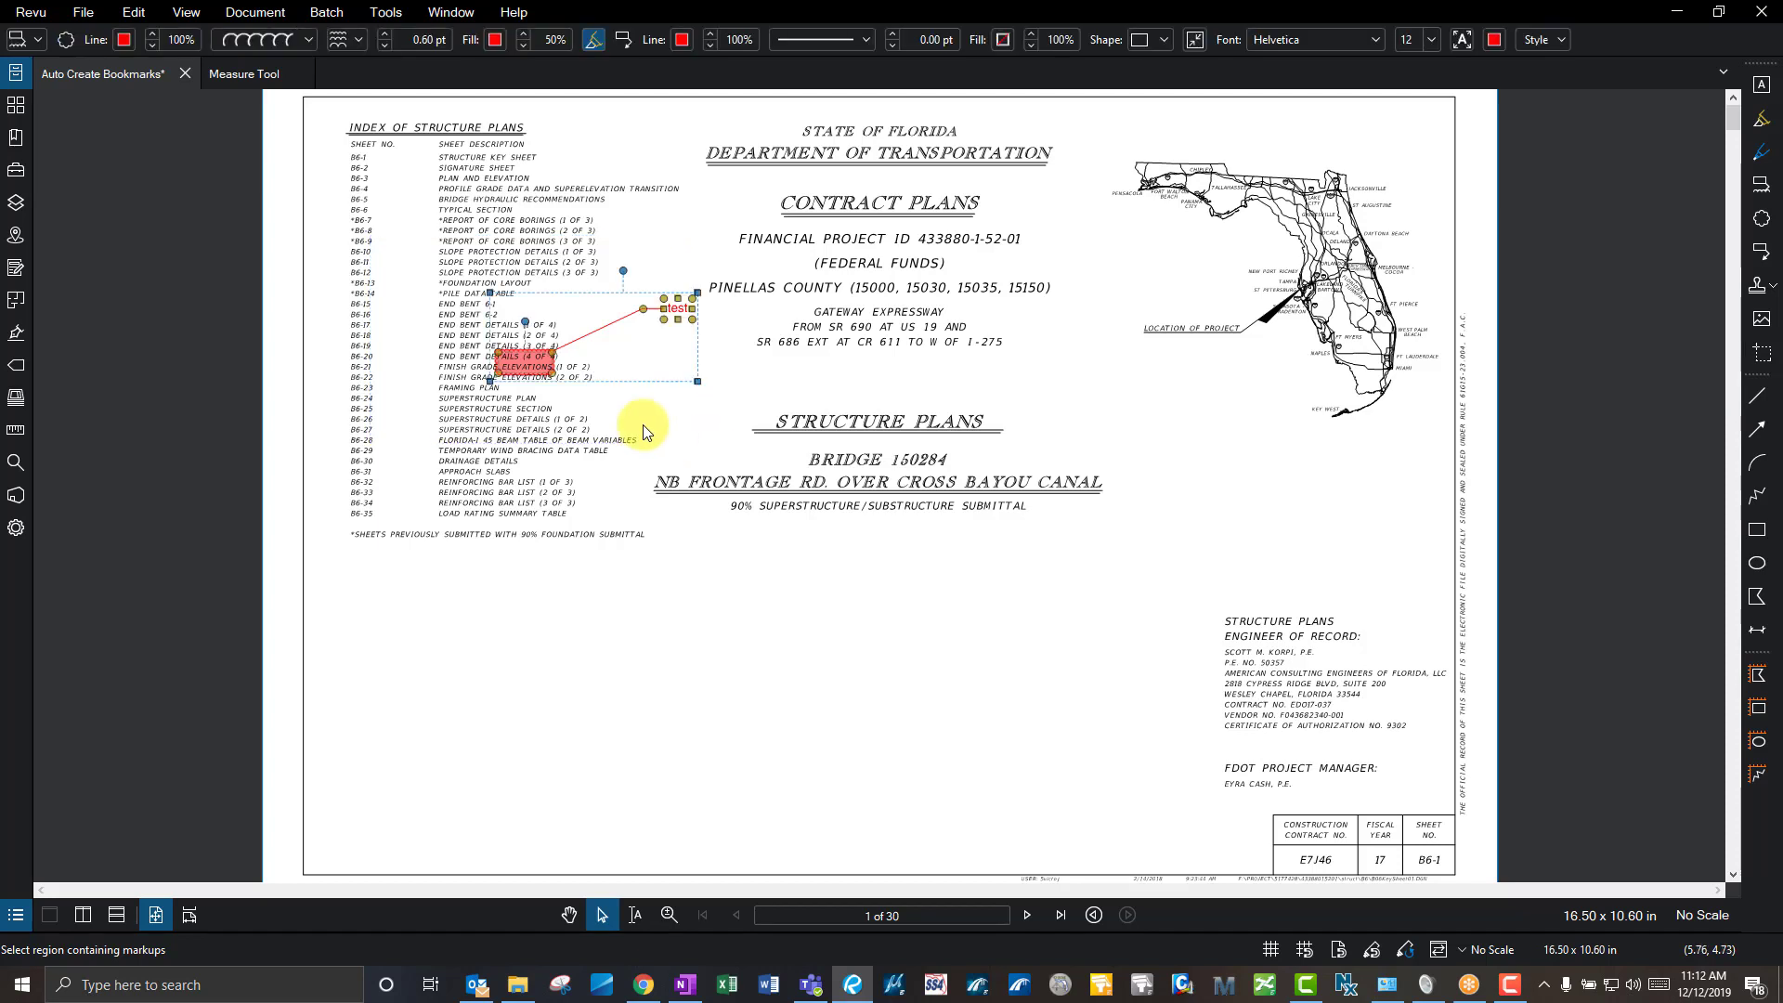
click(617, 412)
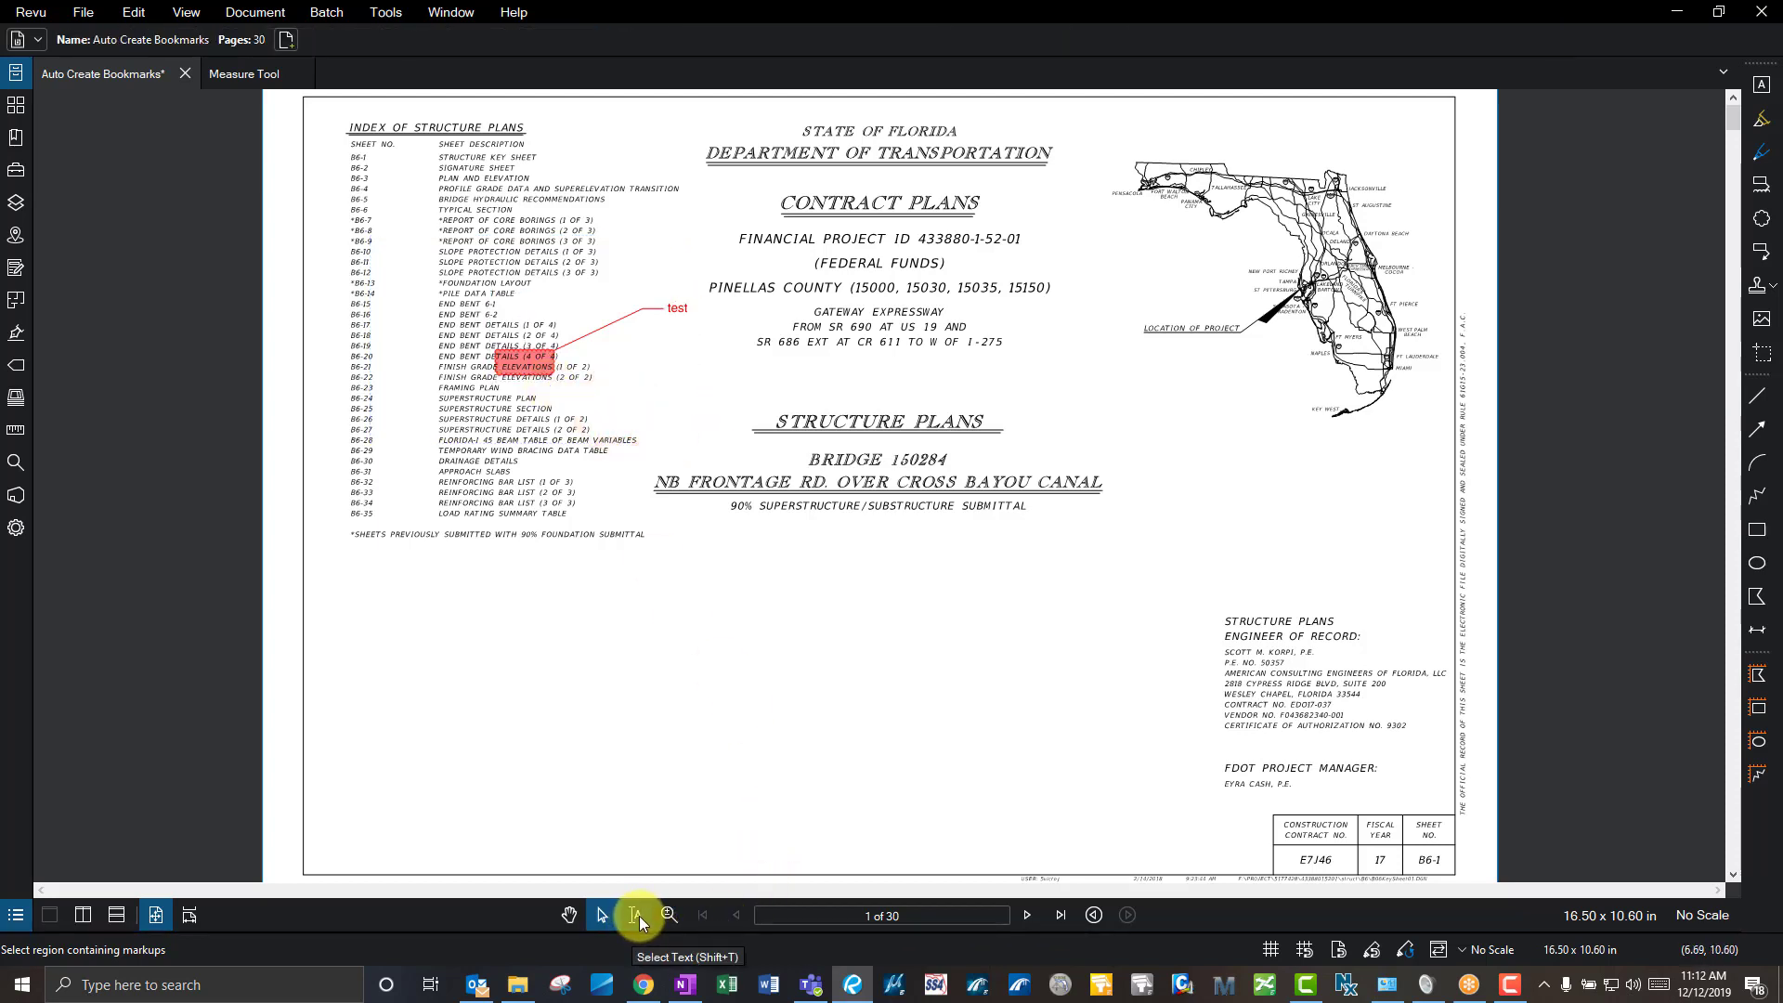
click(637, 918)
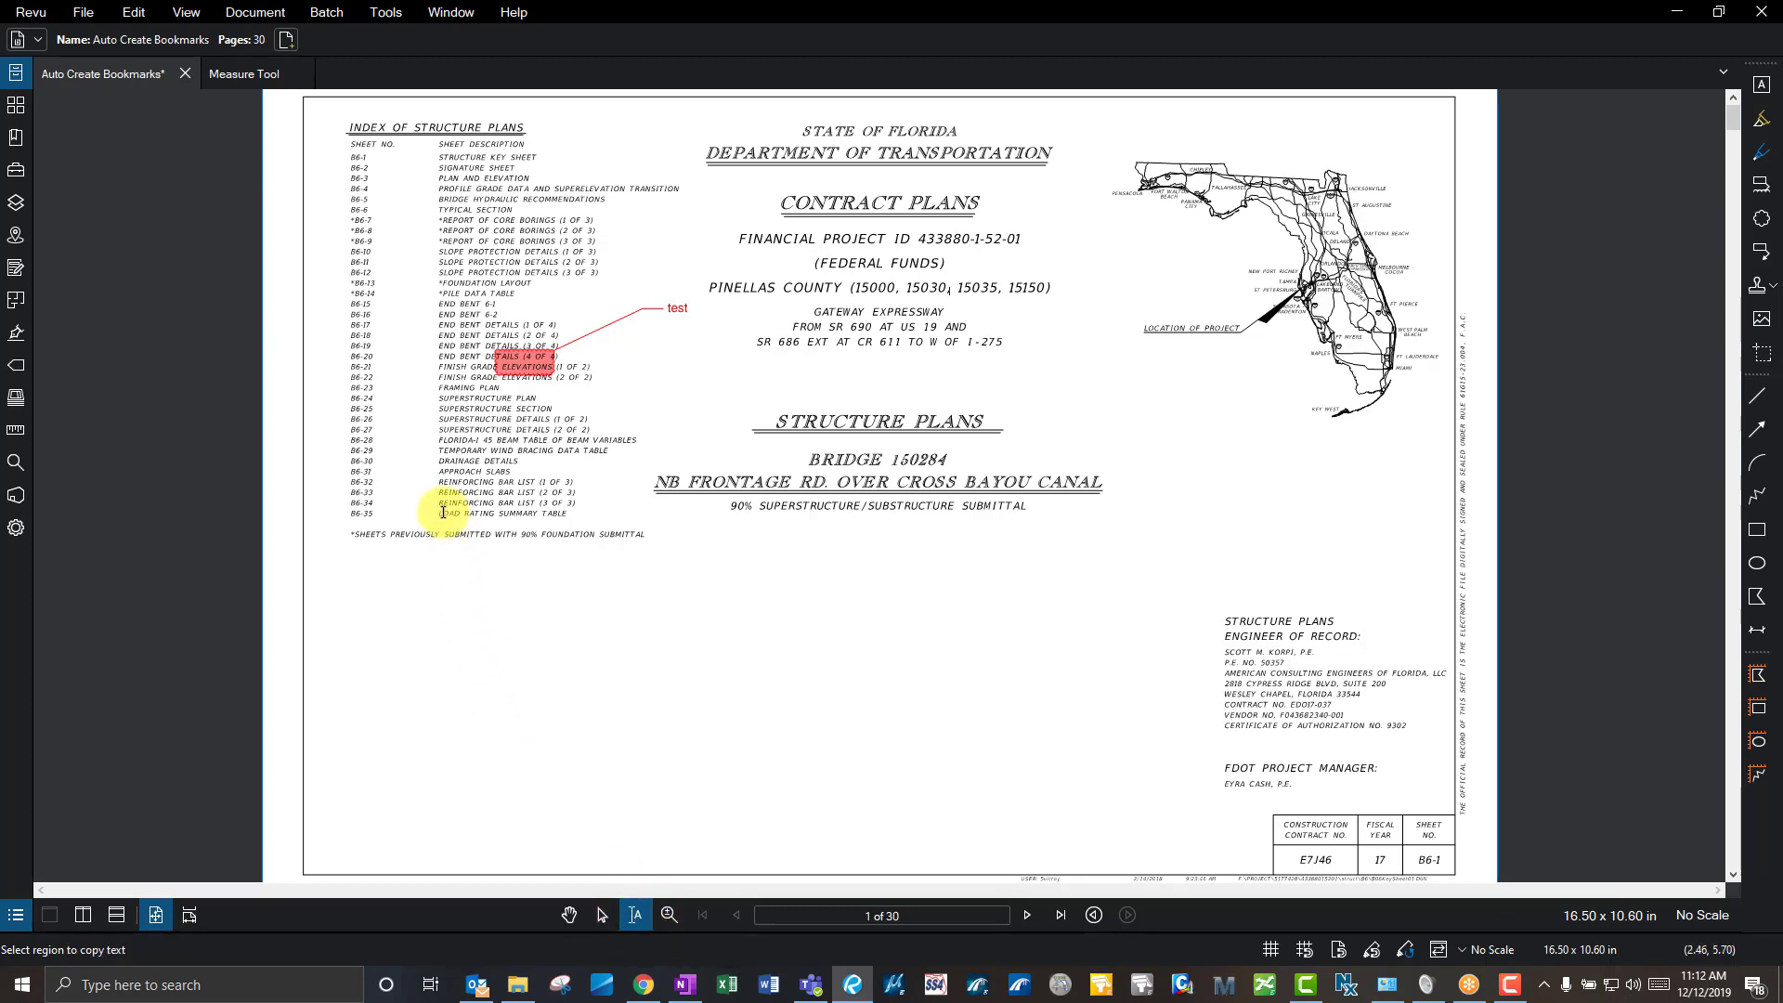
drag(451, 510, 464, 514)
click(558, 521)
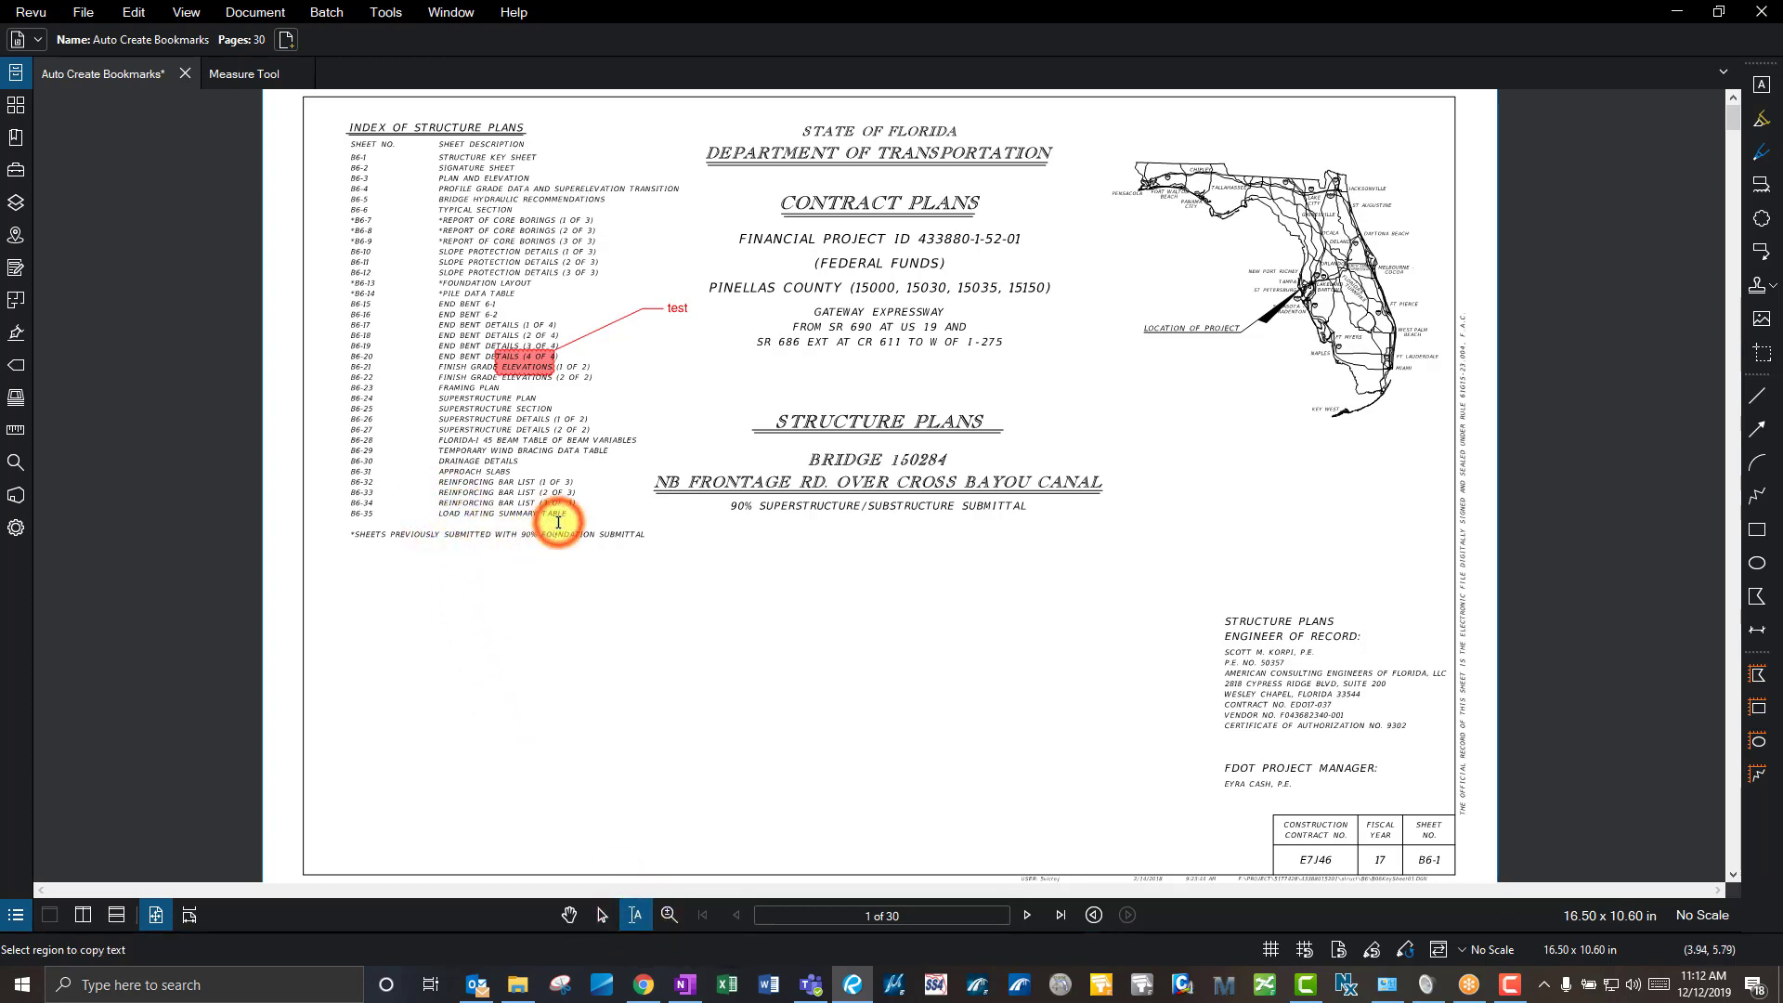
click(947, 915)
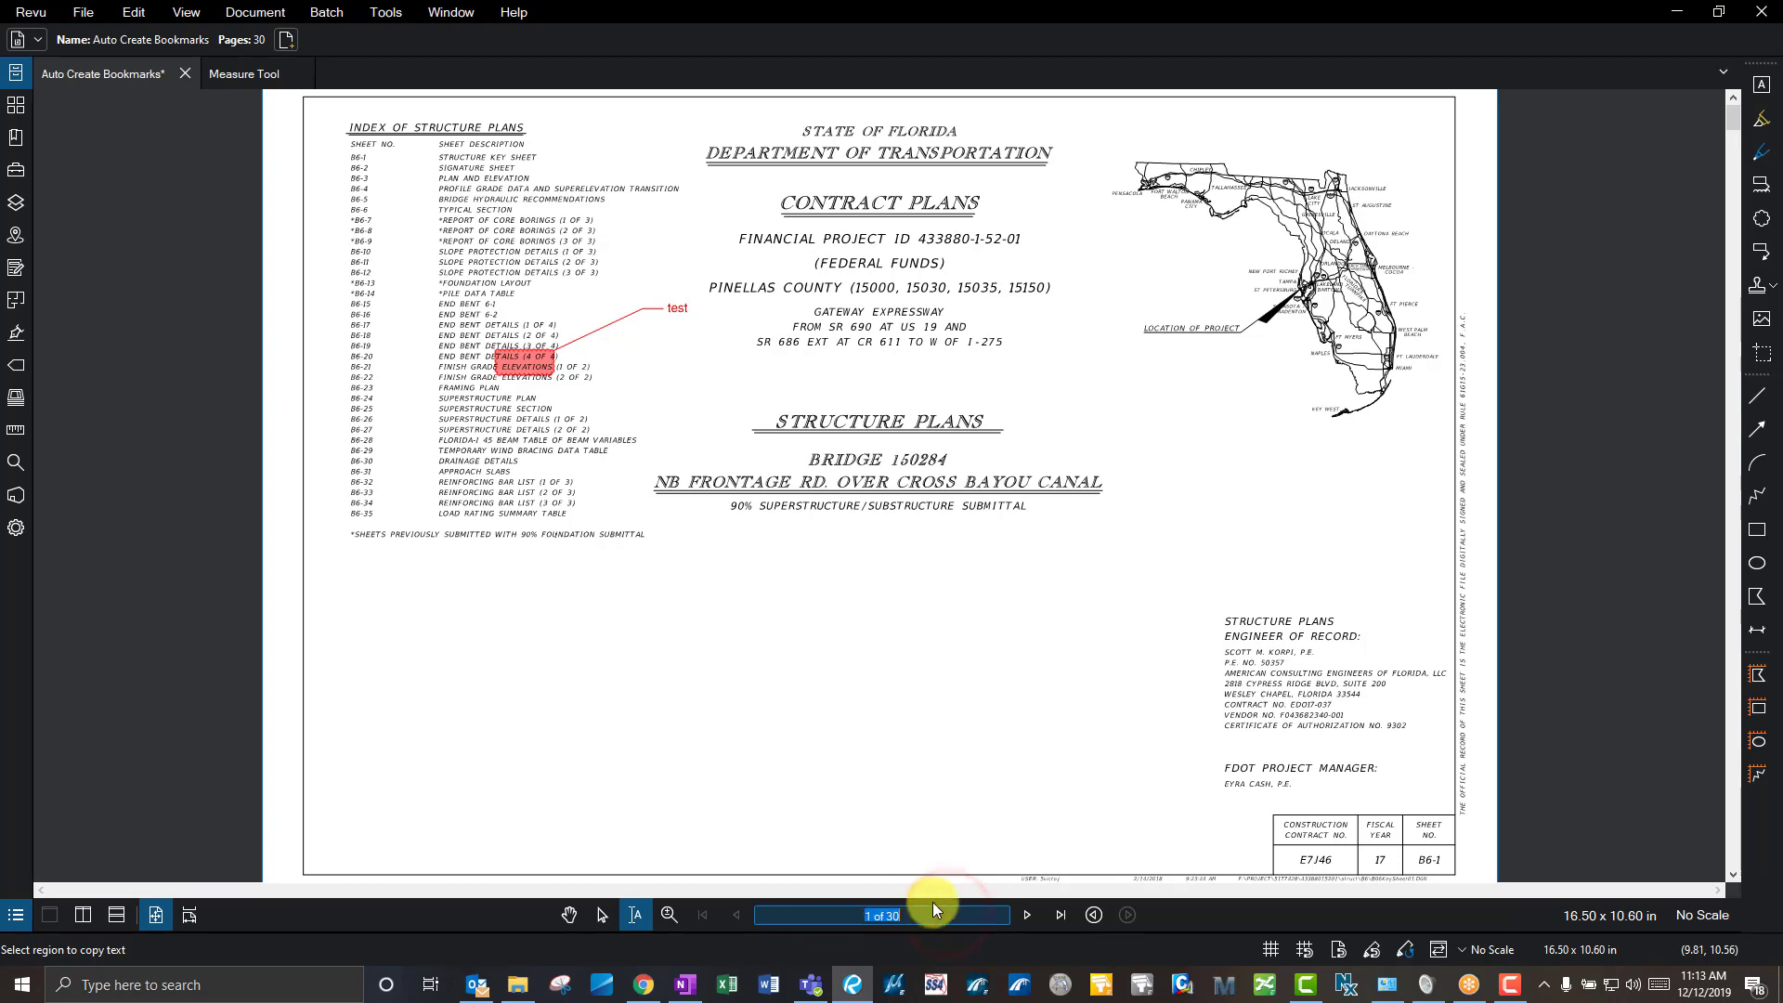
- Page through sheets 2–4 and 30, return to the Measure Tool document, and switch to Select (V)
click(1028, 914)
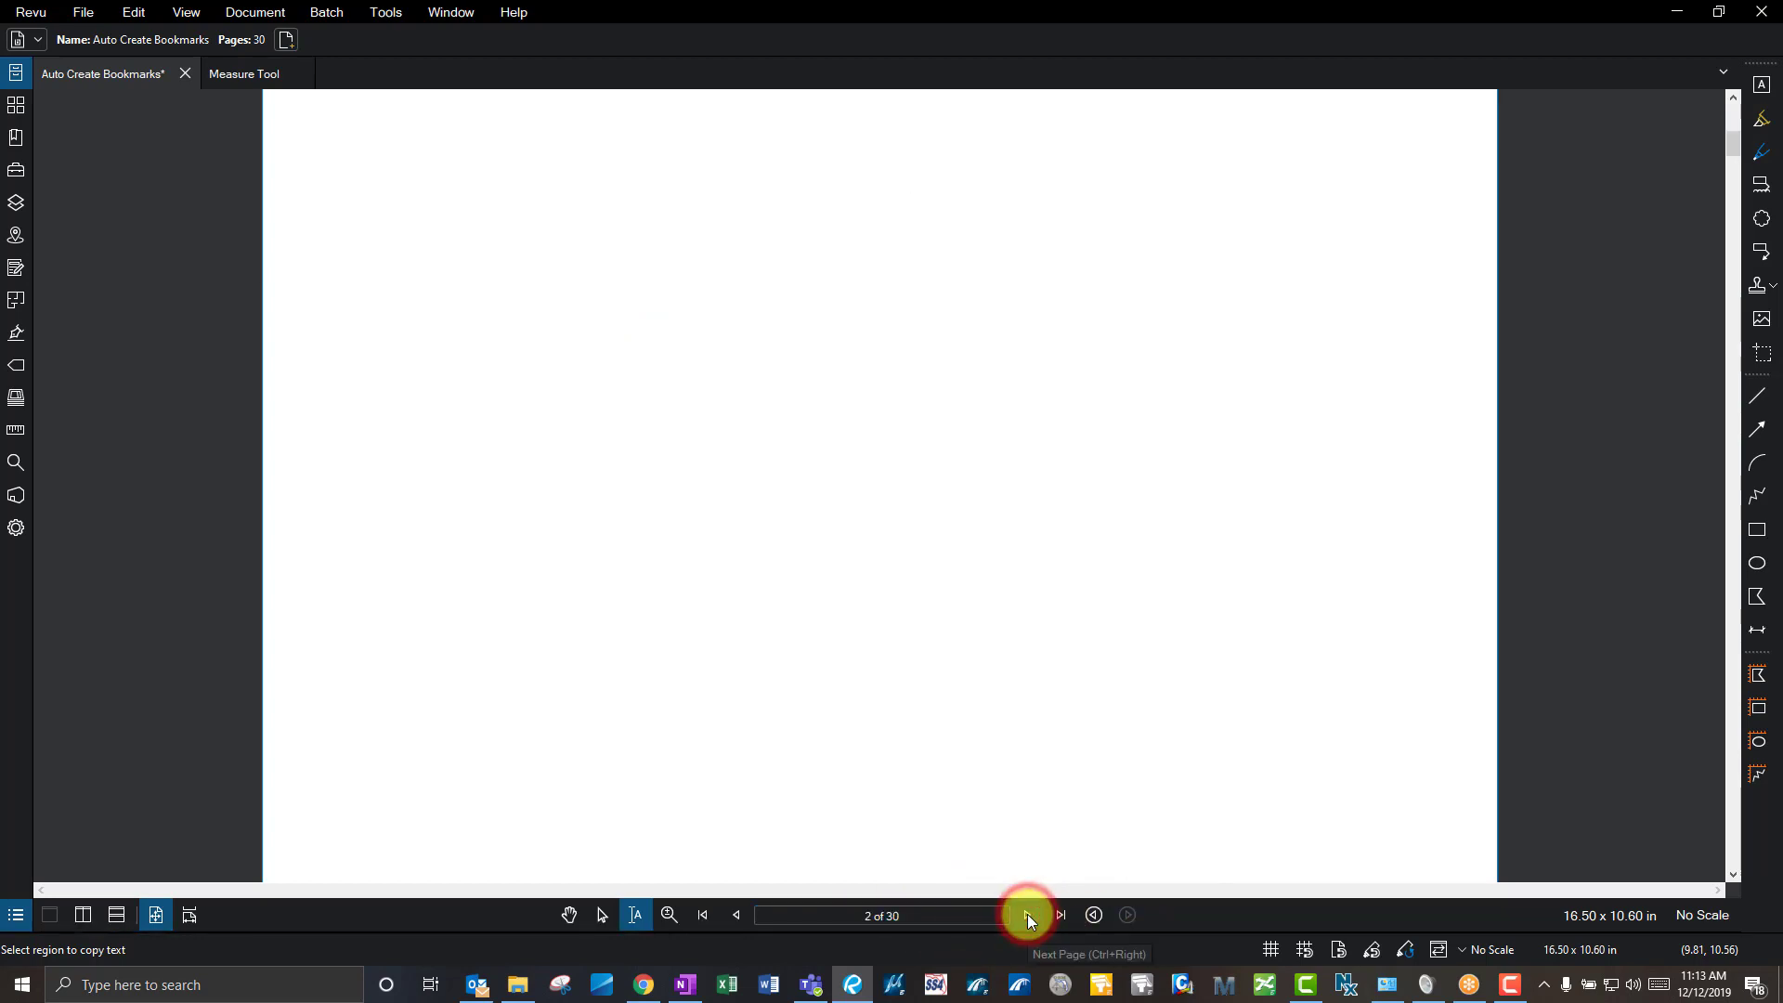
click(1027, 914)
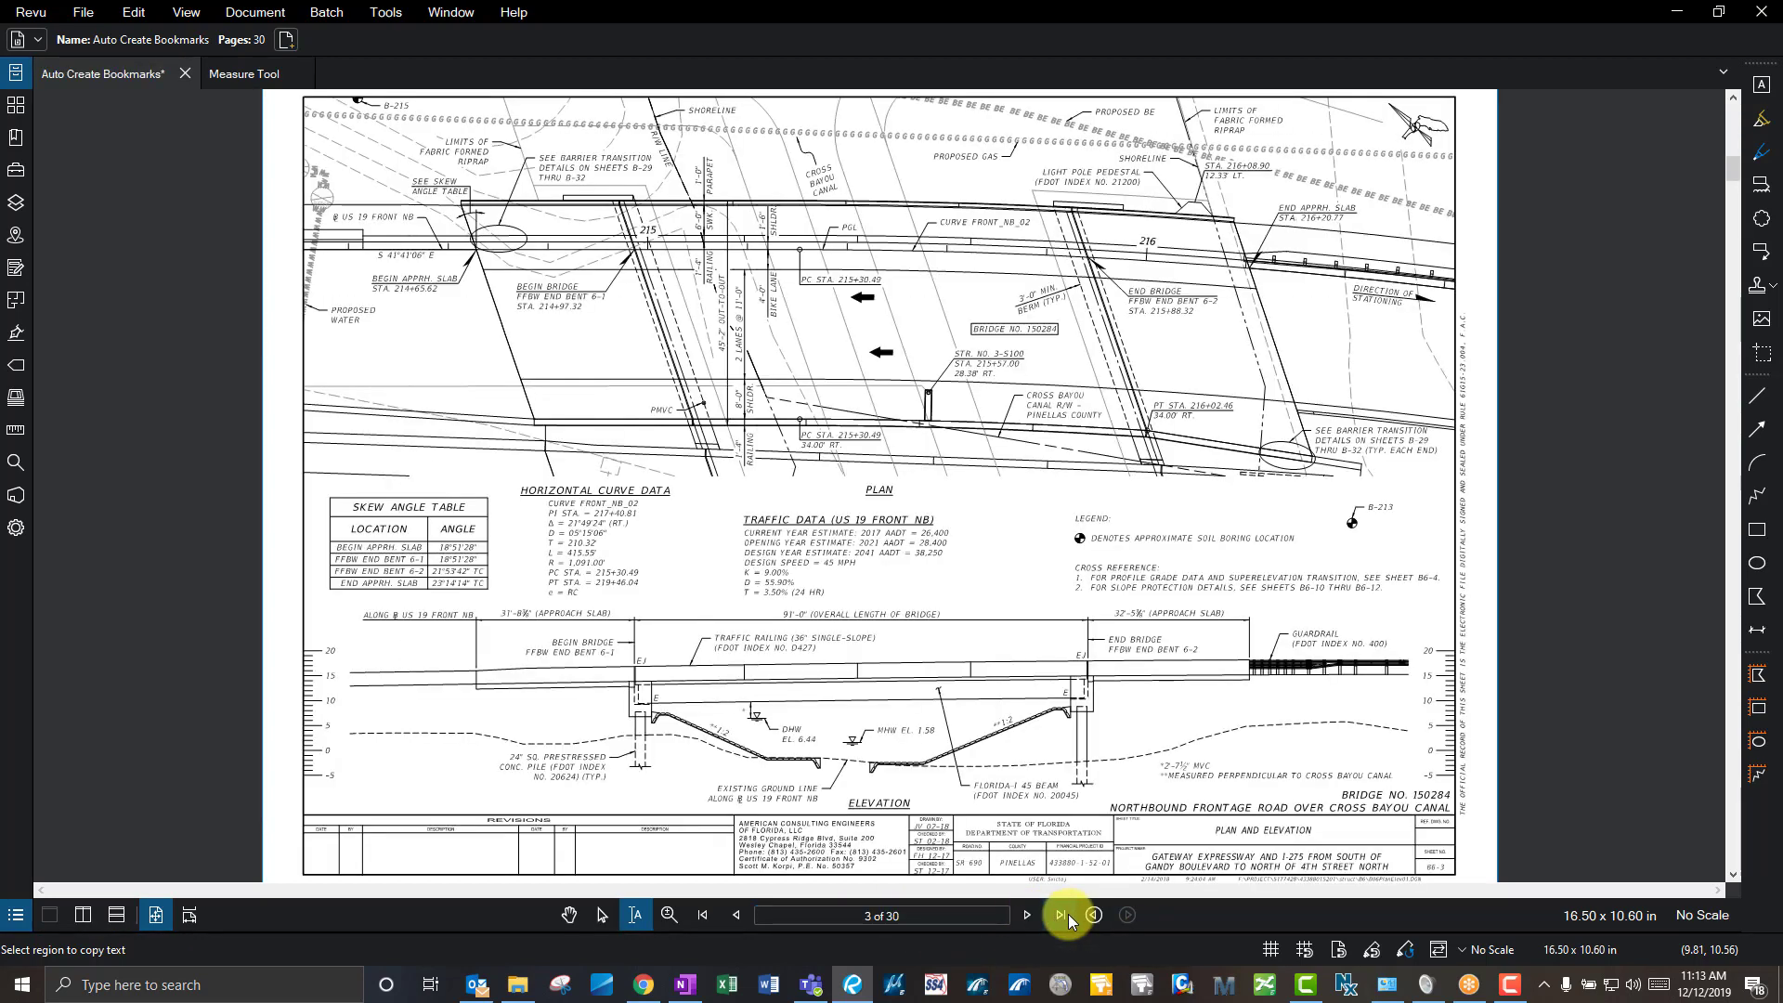
click(1029, 916)
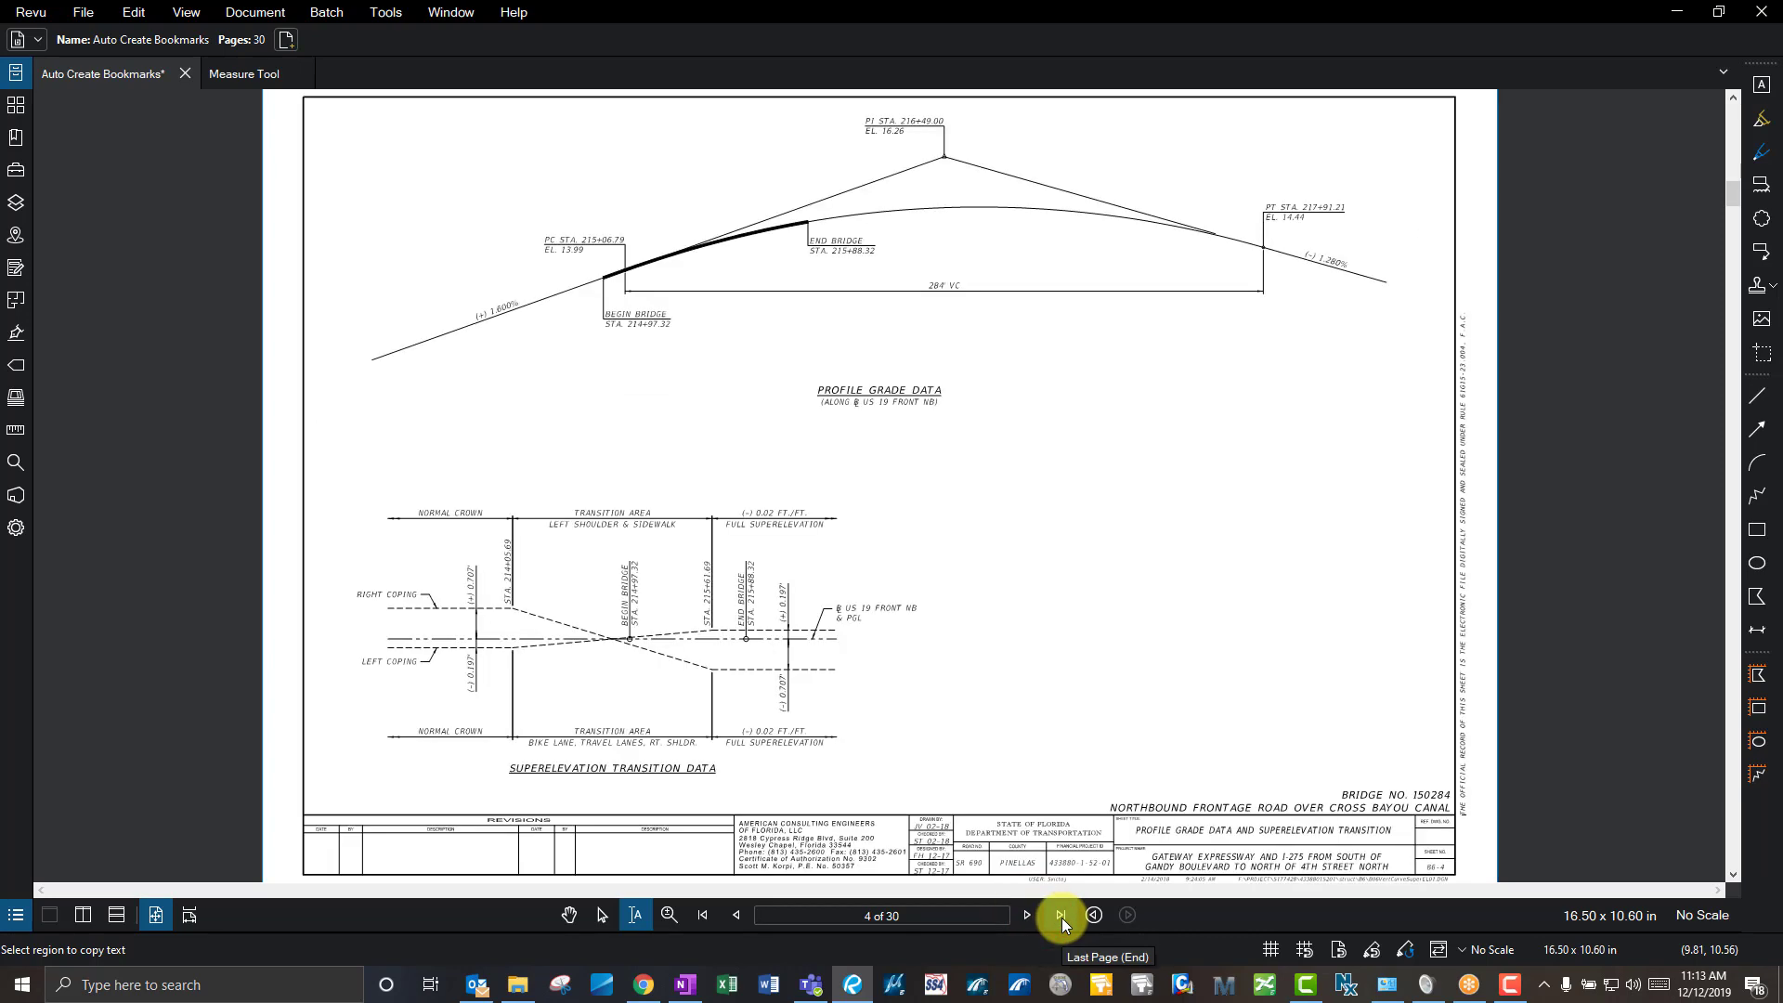
click(1060, 916)
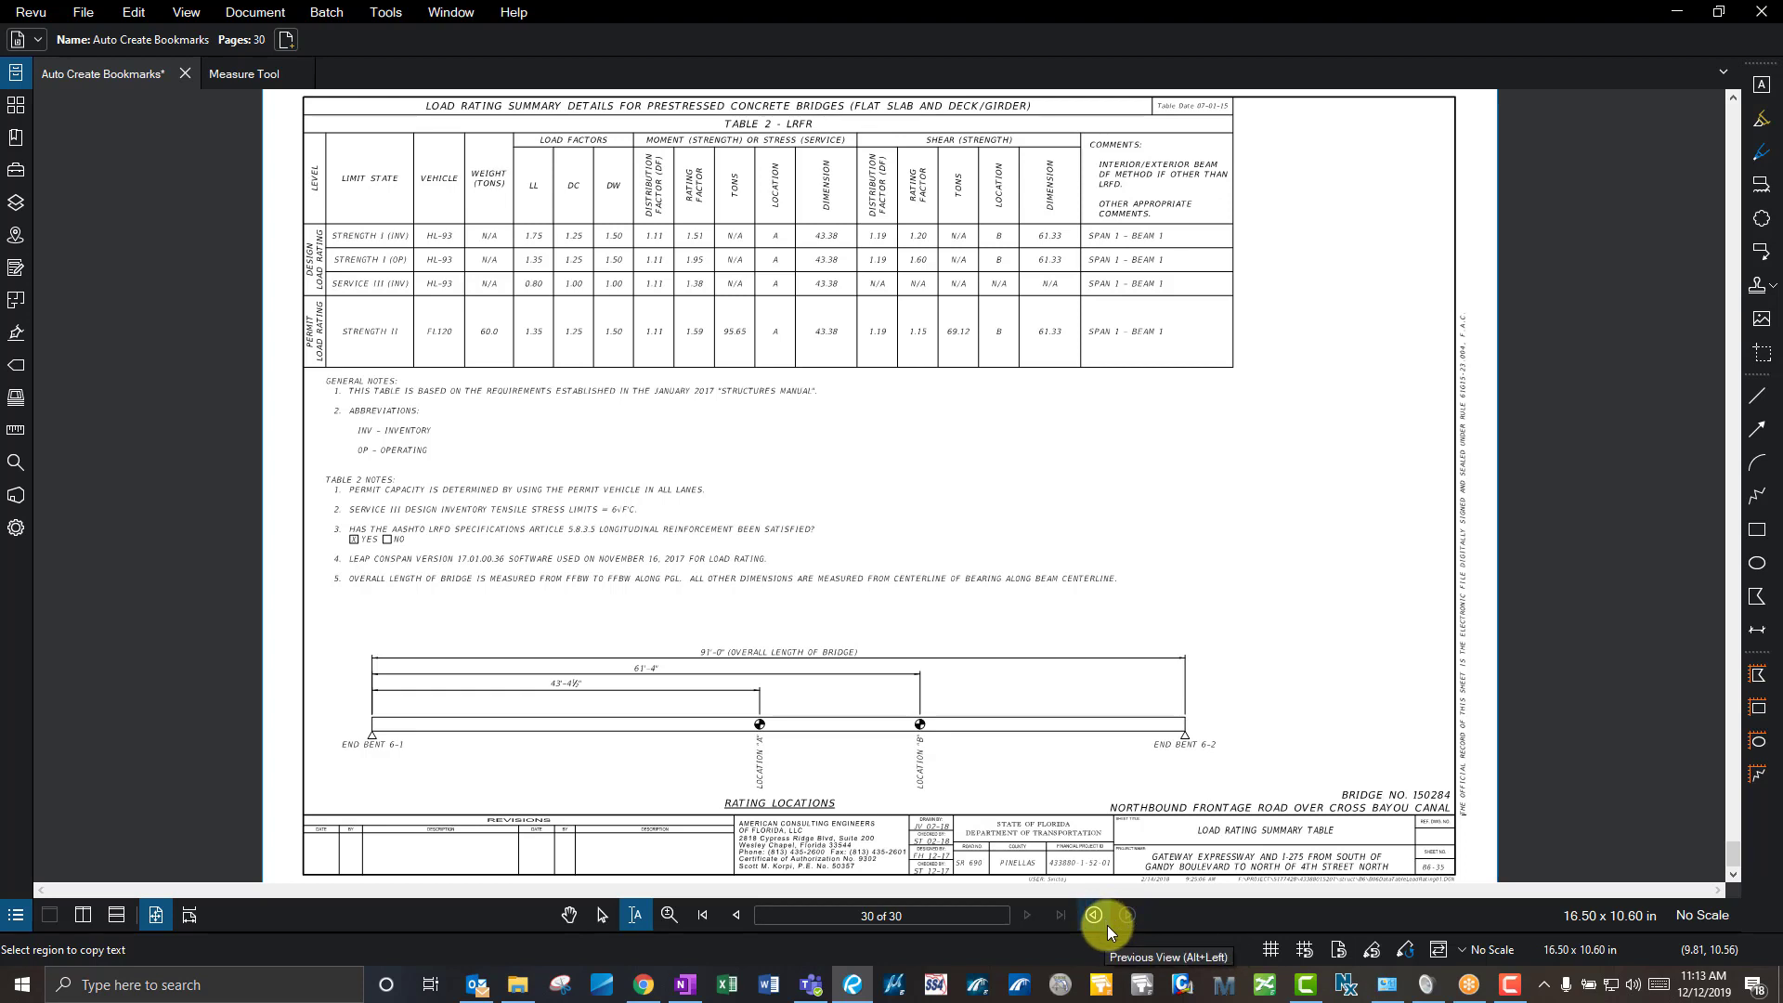
click(1093, 916)
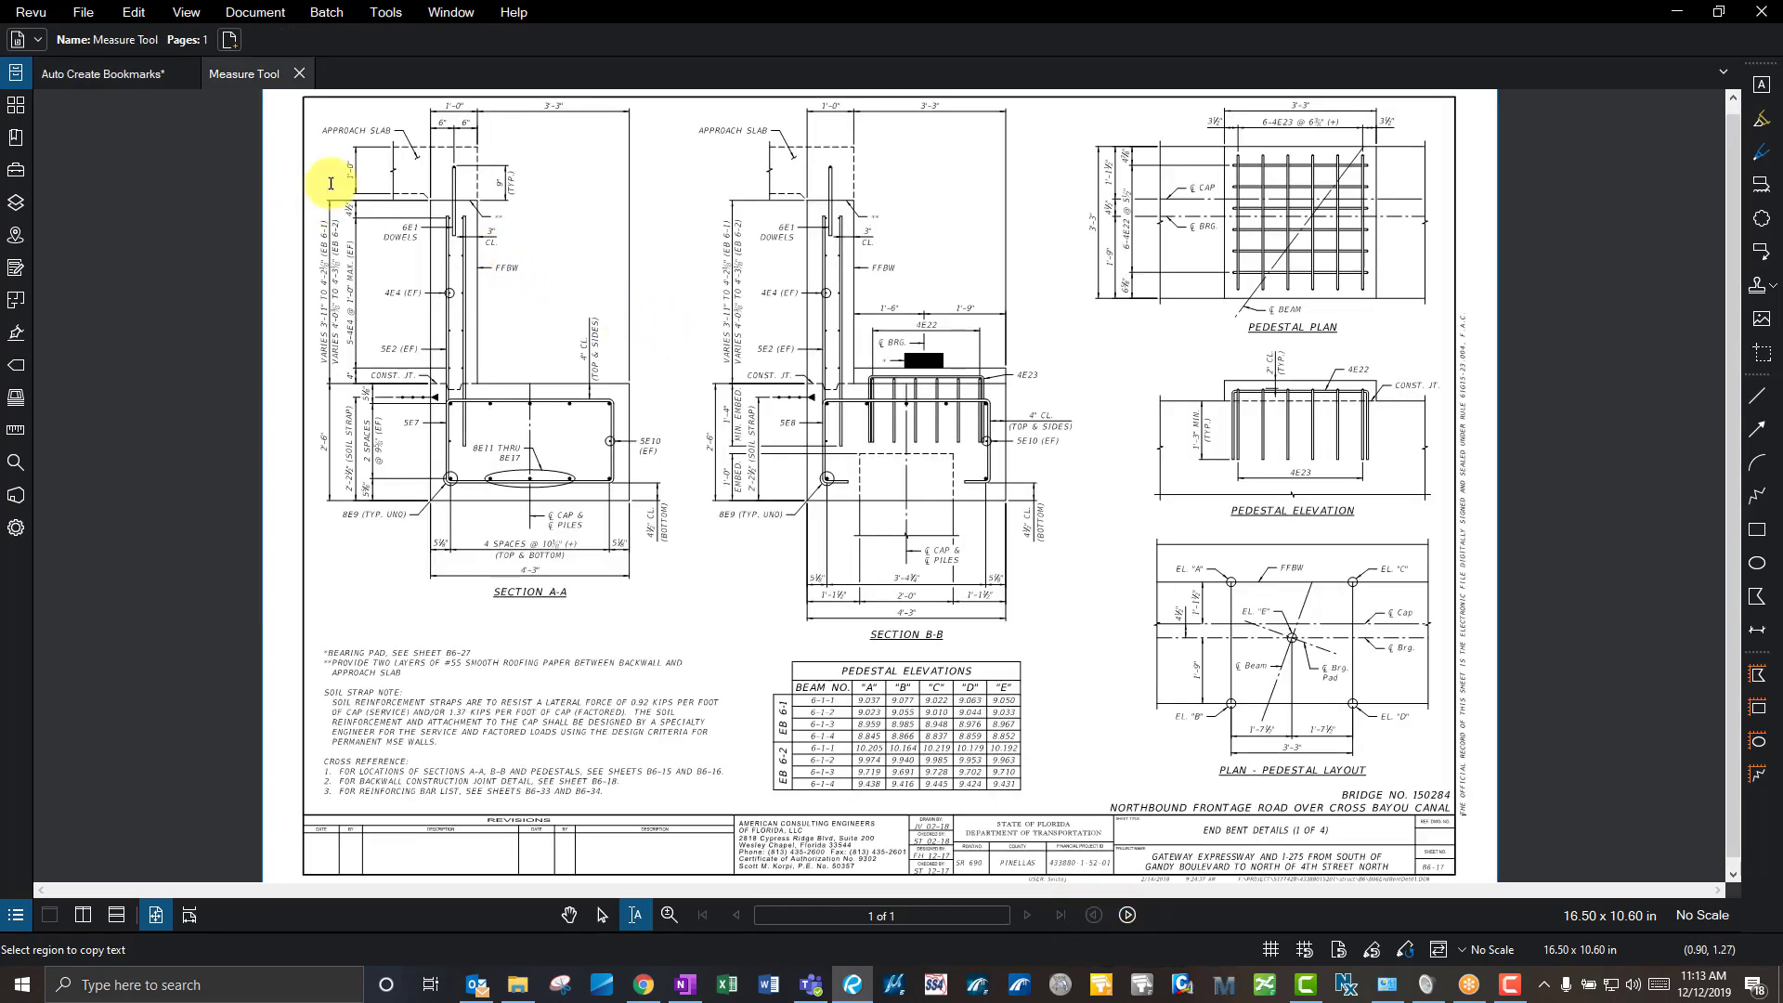
key(v)
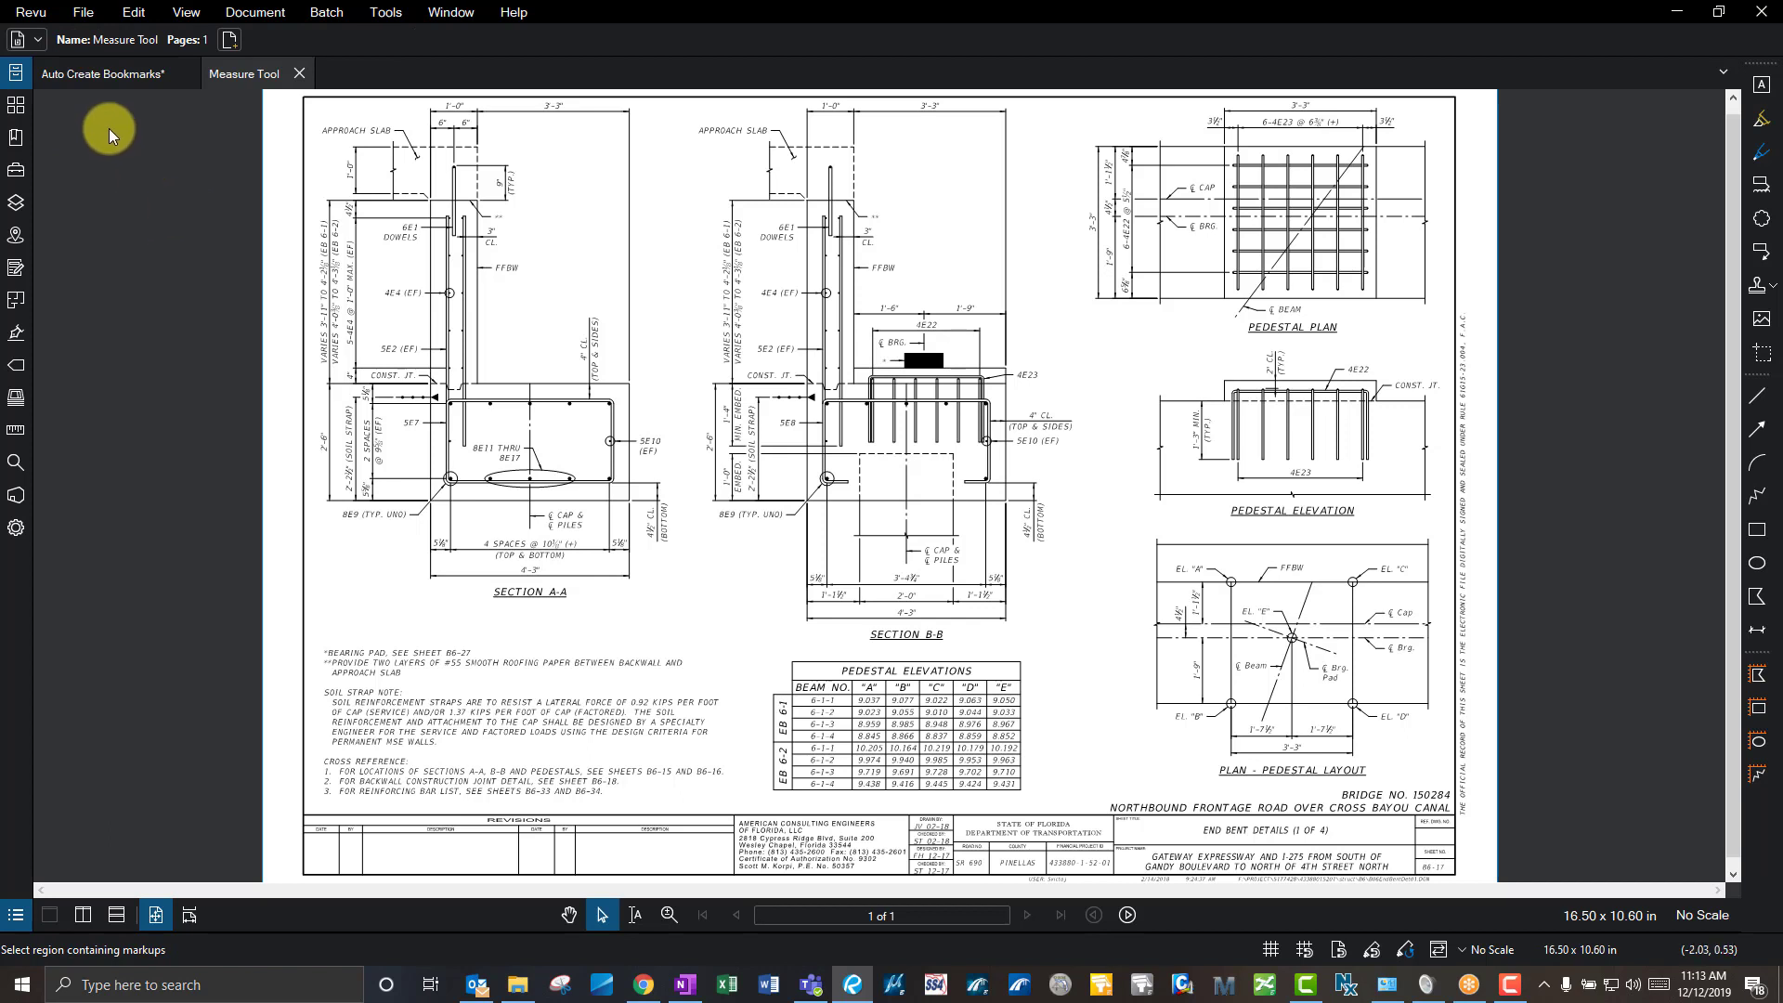
- Pan and zoom around the End Bent Details sheet, then fit the whole page in view
click(569, 915)
click(556, 534)
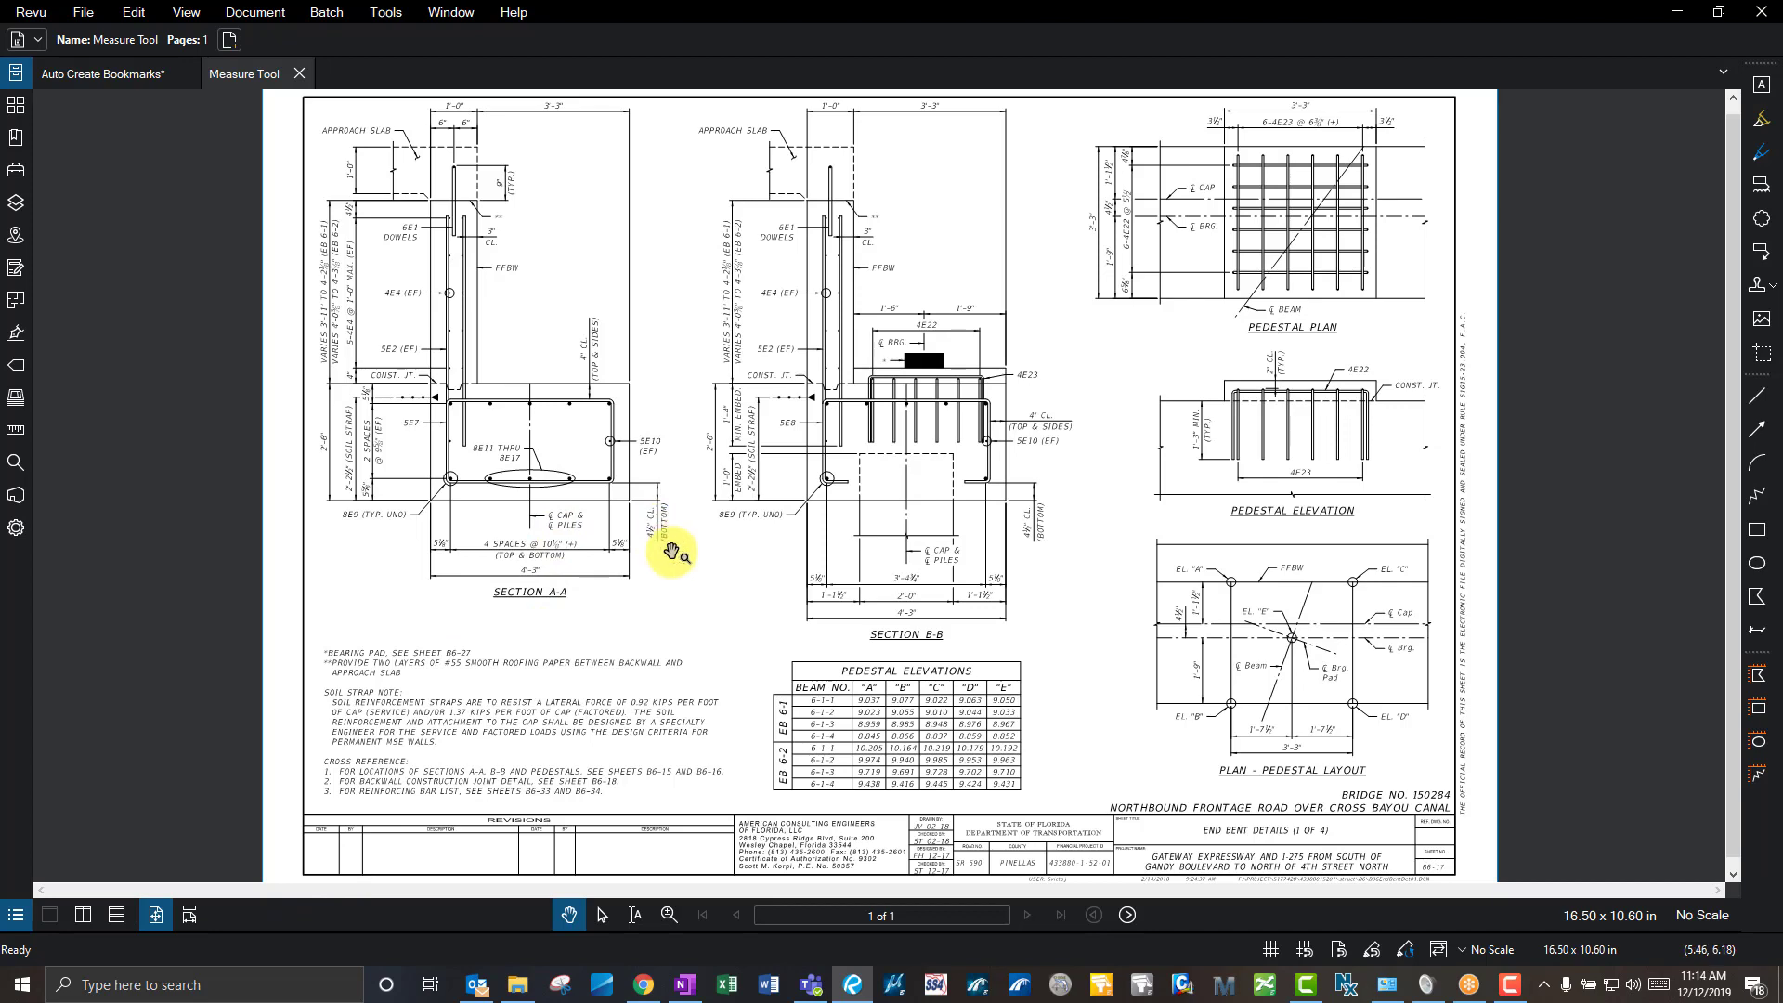
scroll(691, 483, down, 1)
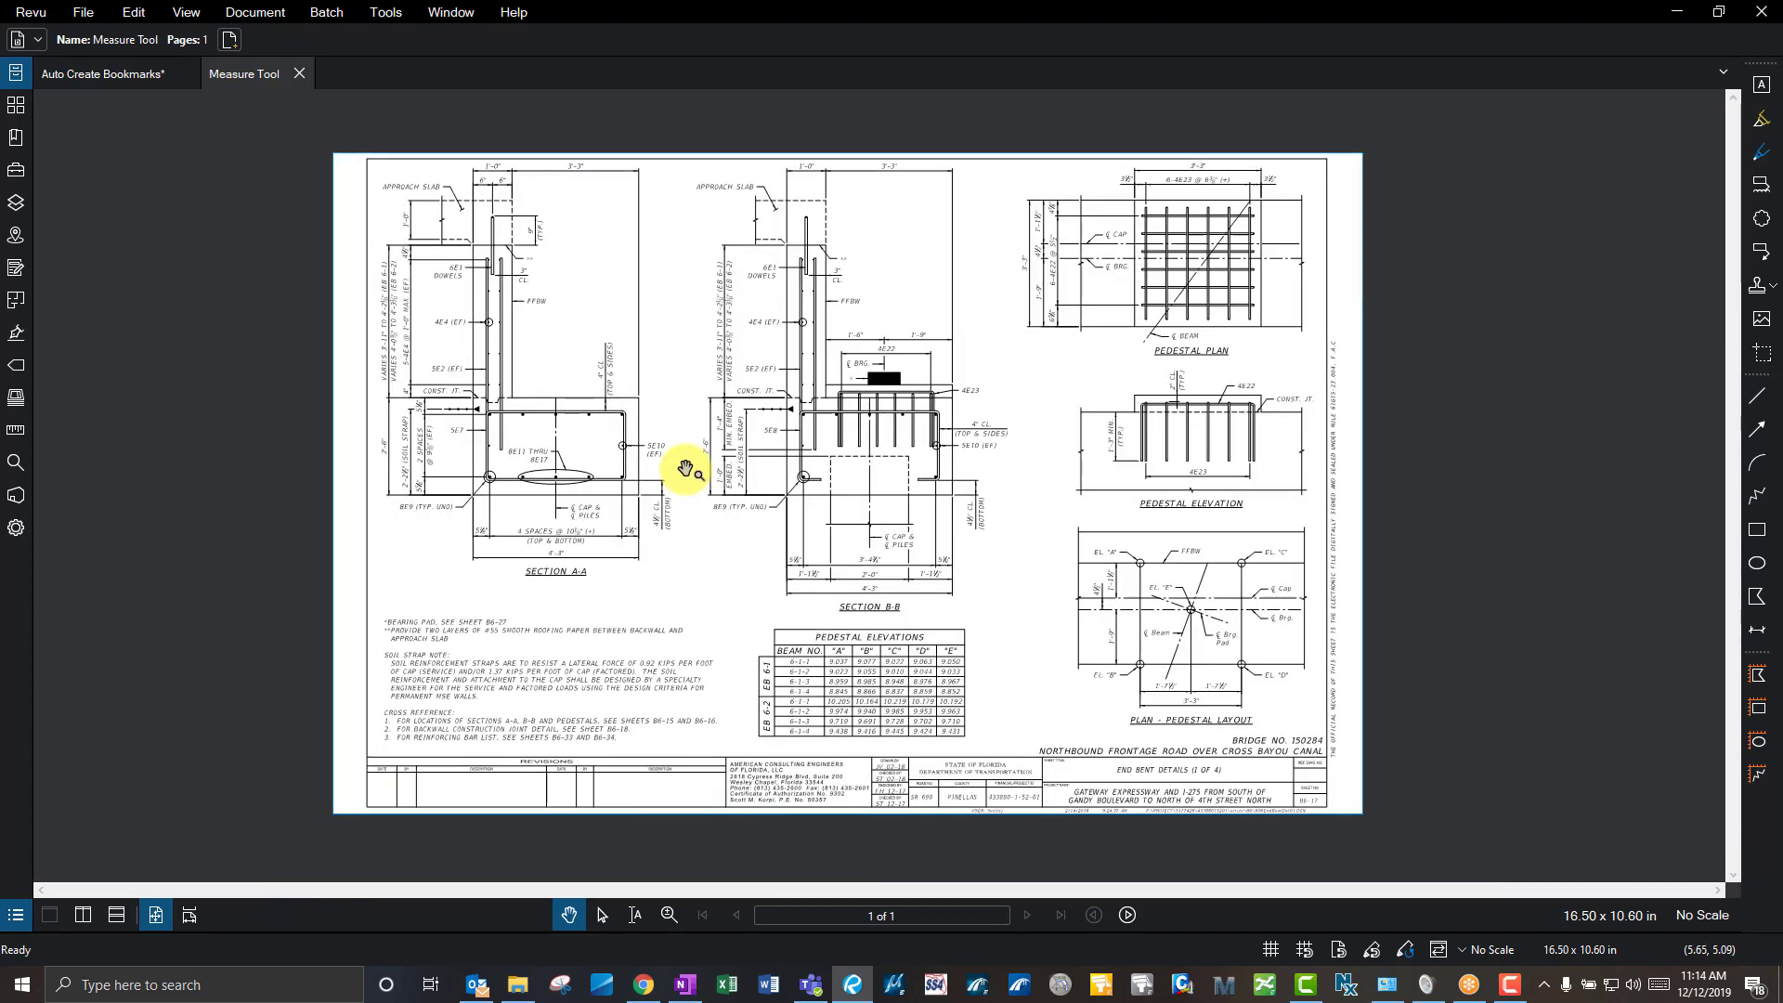
scroll(687, 471, up, 1)
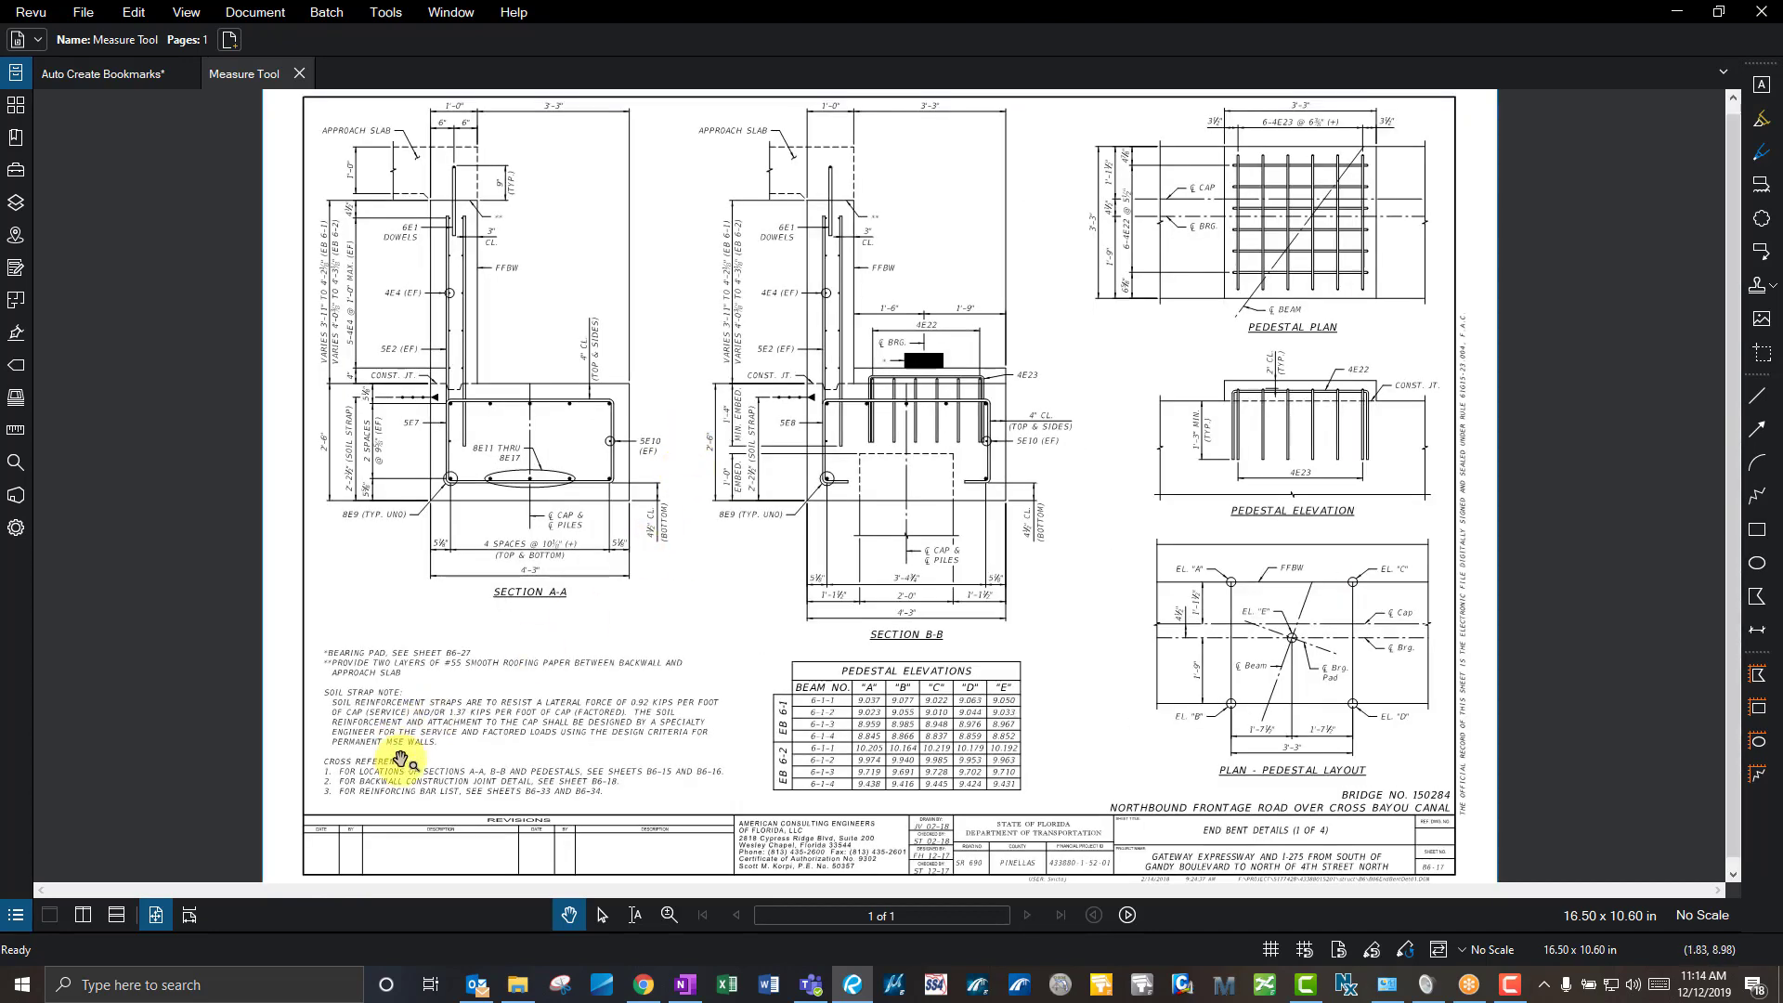
click(158, 915)
- In the Auto Create Bookmarks document, zoom around page 30's load rating table, then fit it with Ctrl+0
click(104, 73)
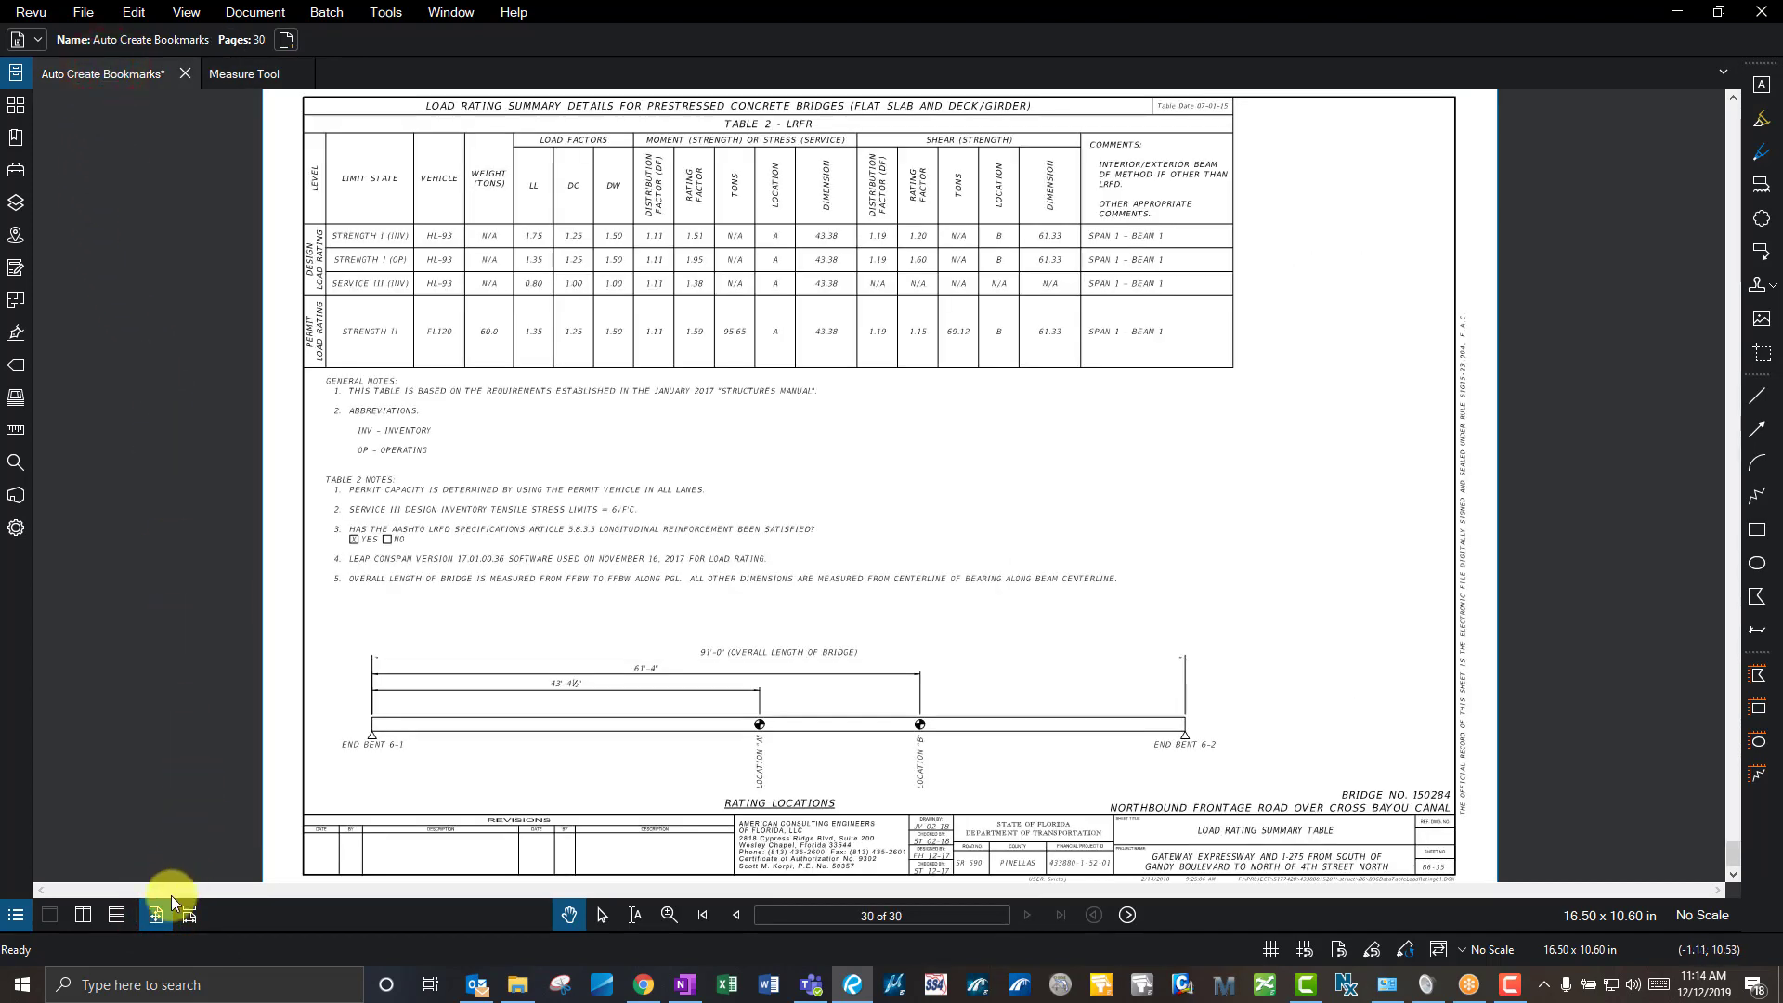
click(394, 665)
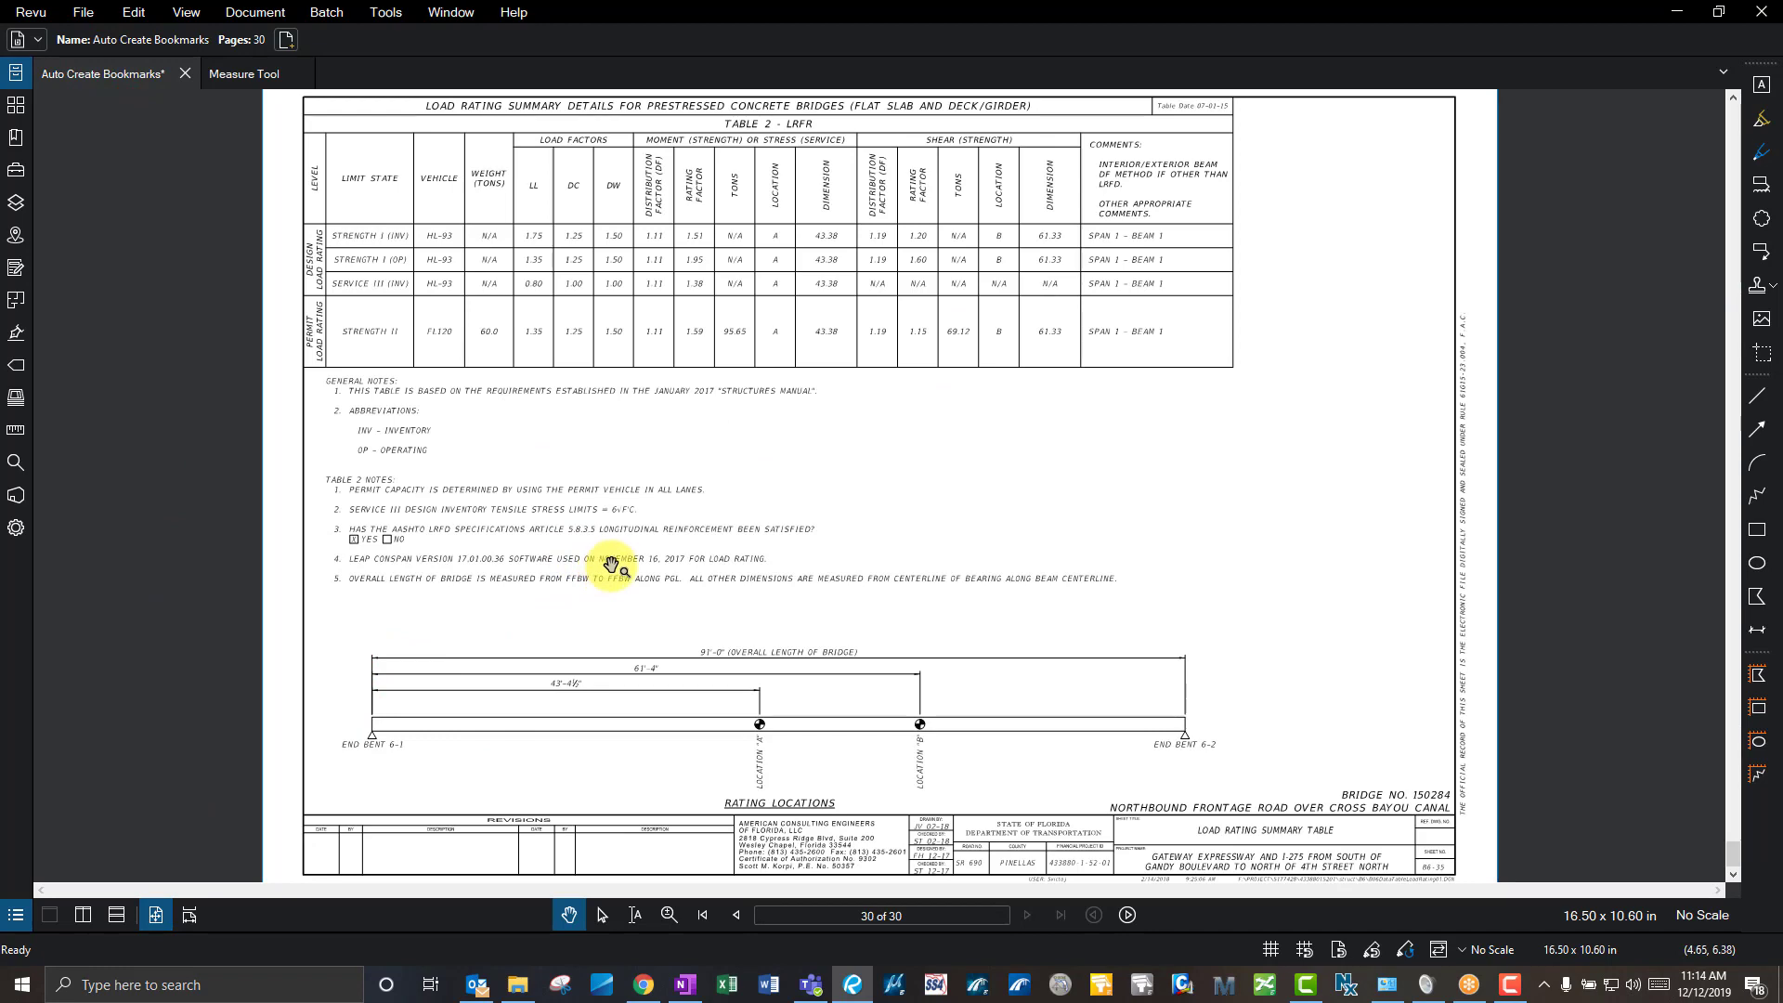
scroll(585, 650, down, 3)
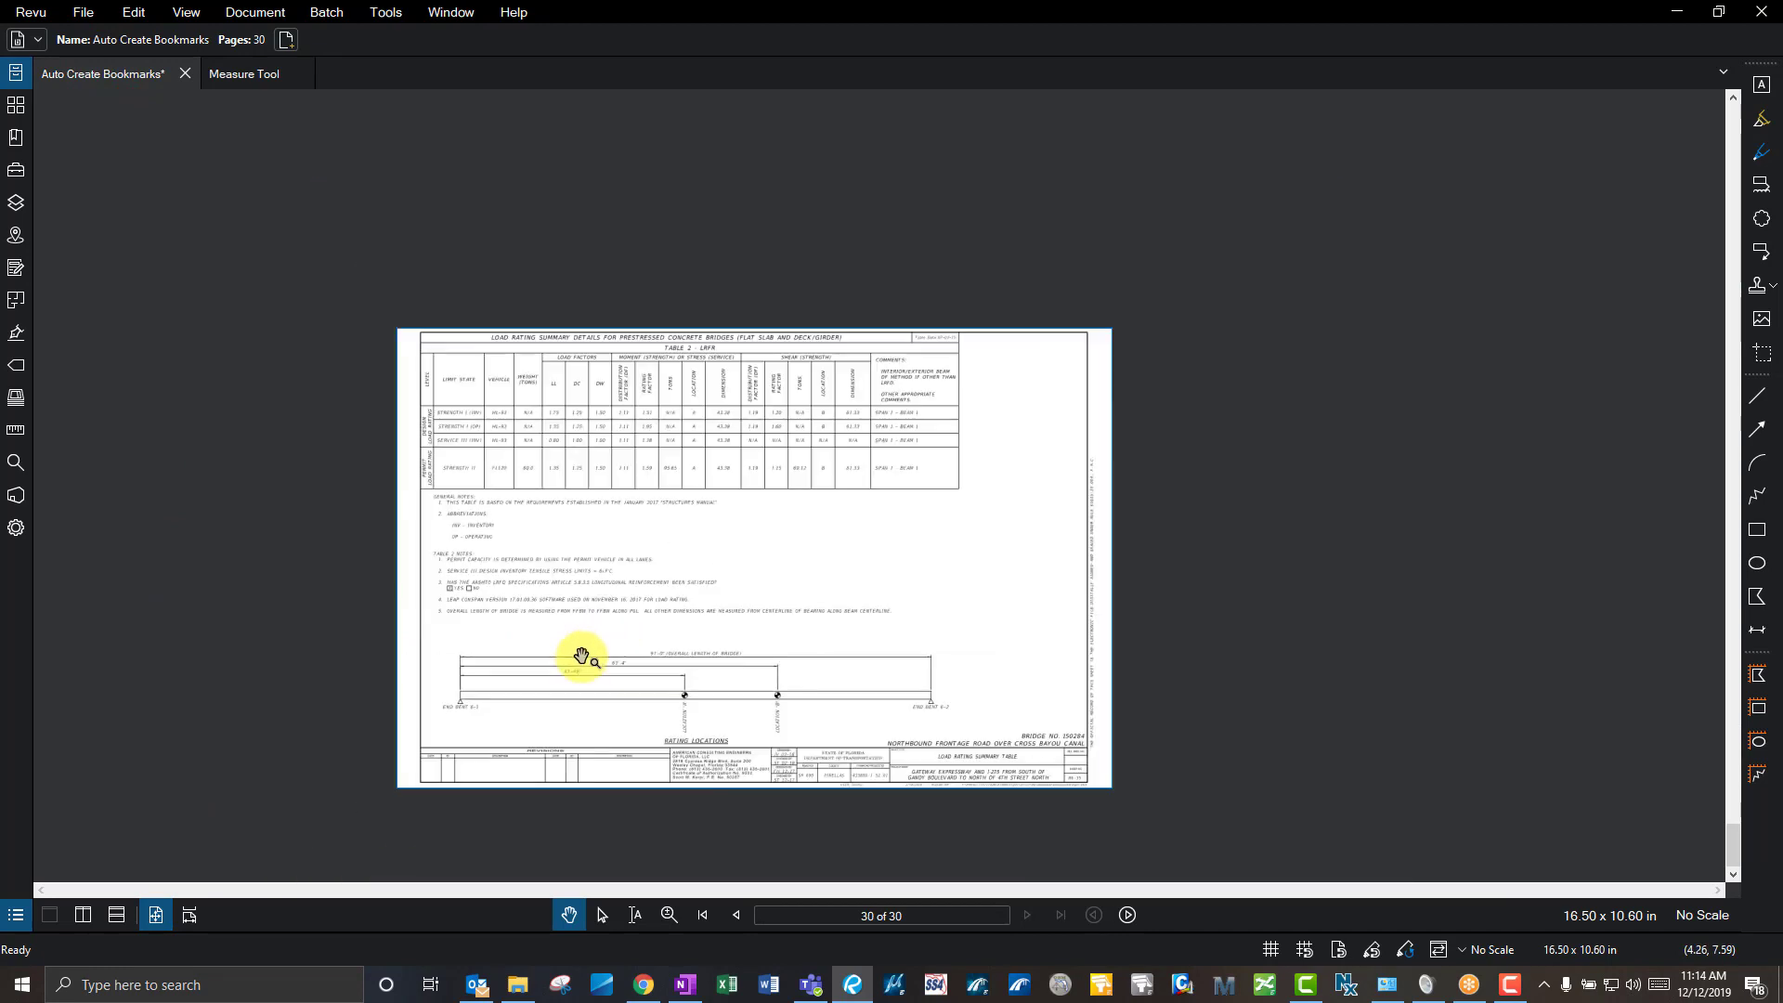
scroll(585, 650, up, 2)
scroll(1006, 286, up, 5)
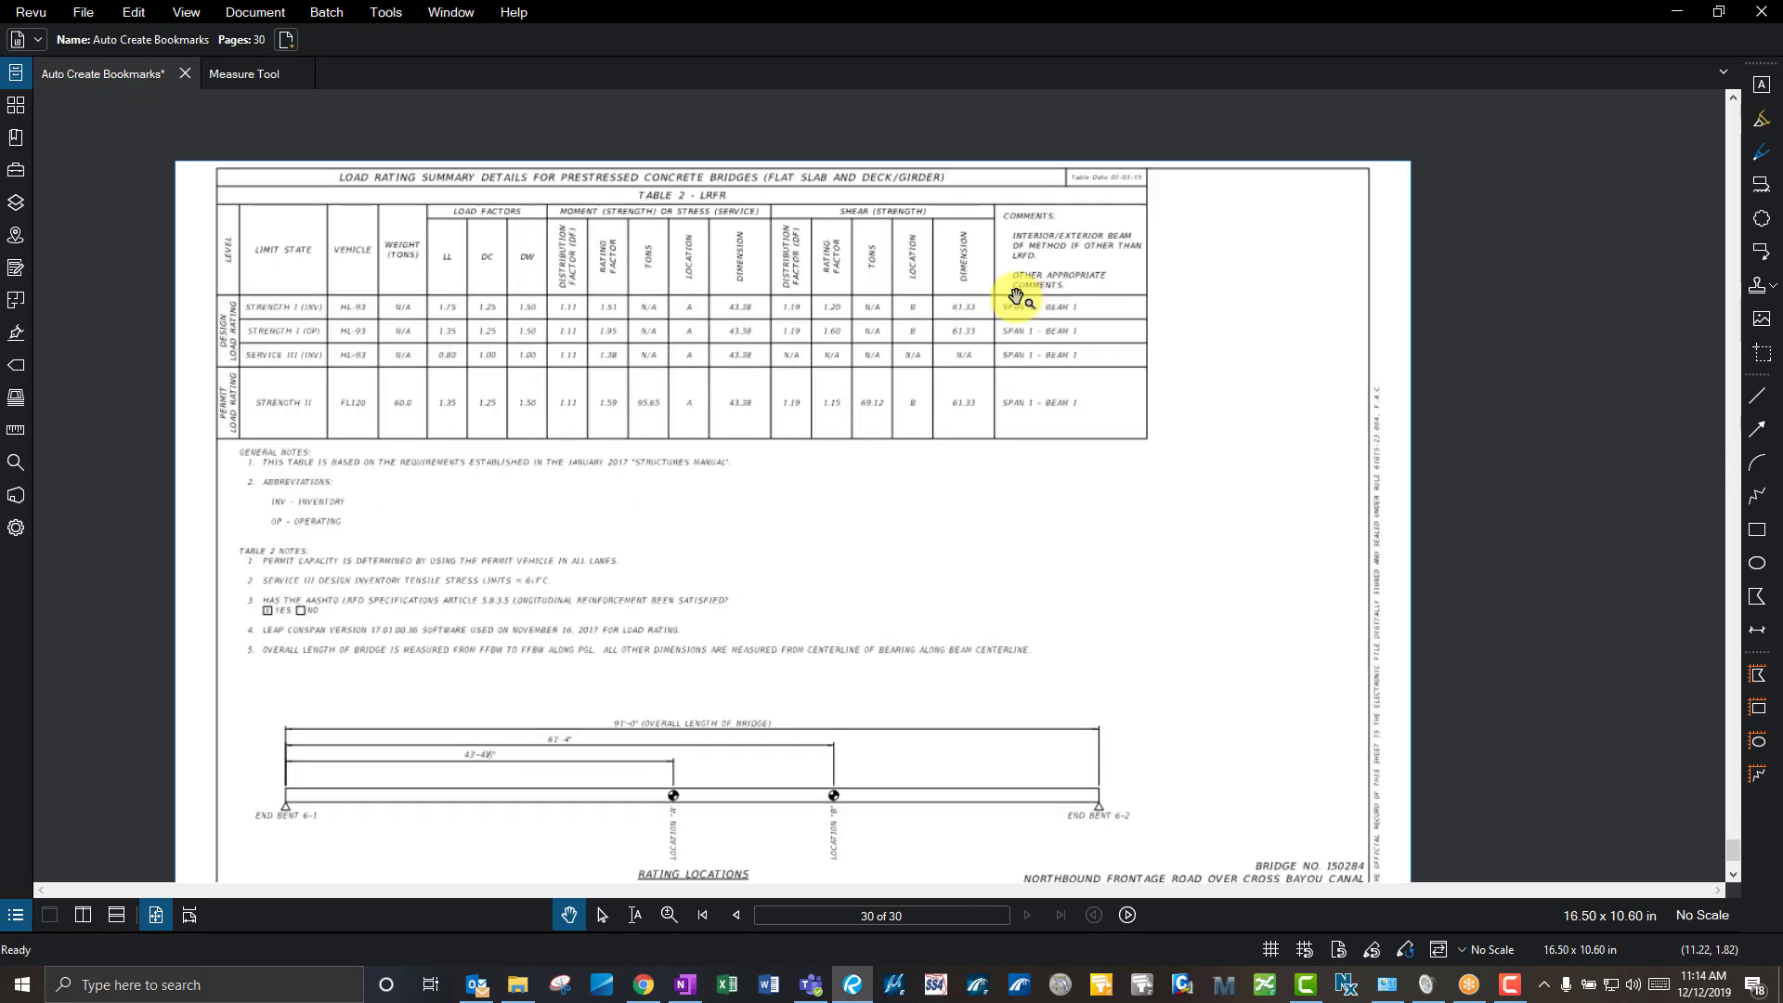
scroll(1019, 299, up, 3)
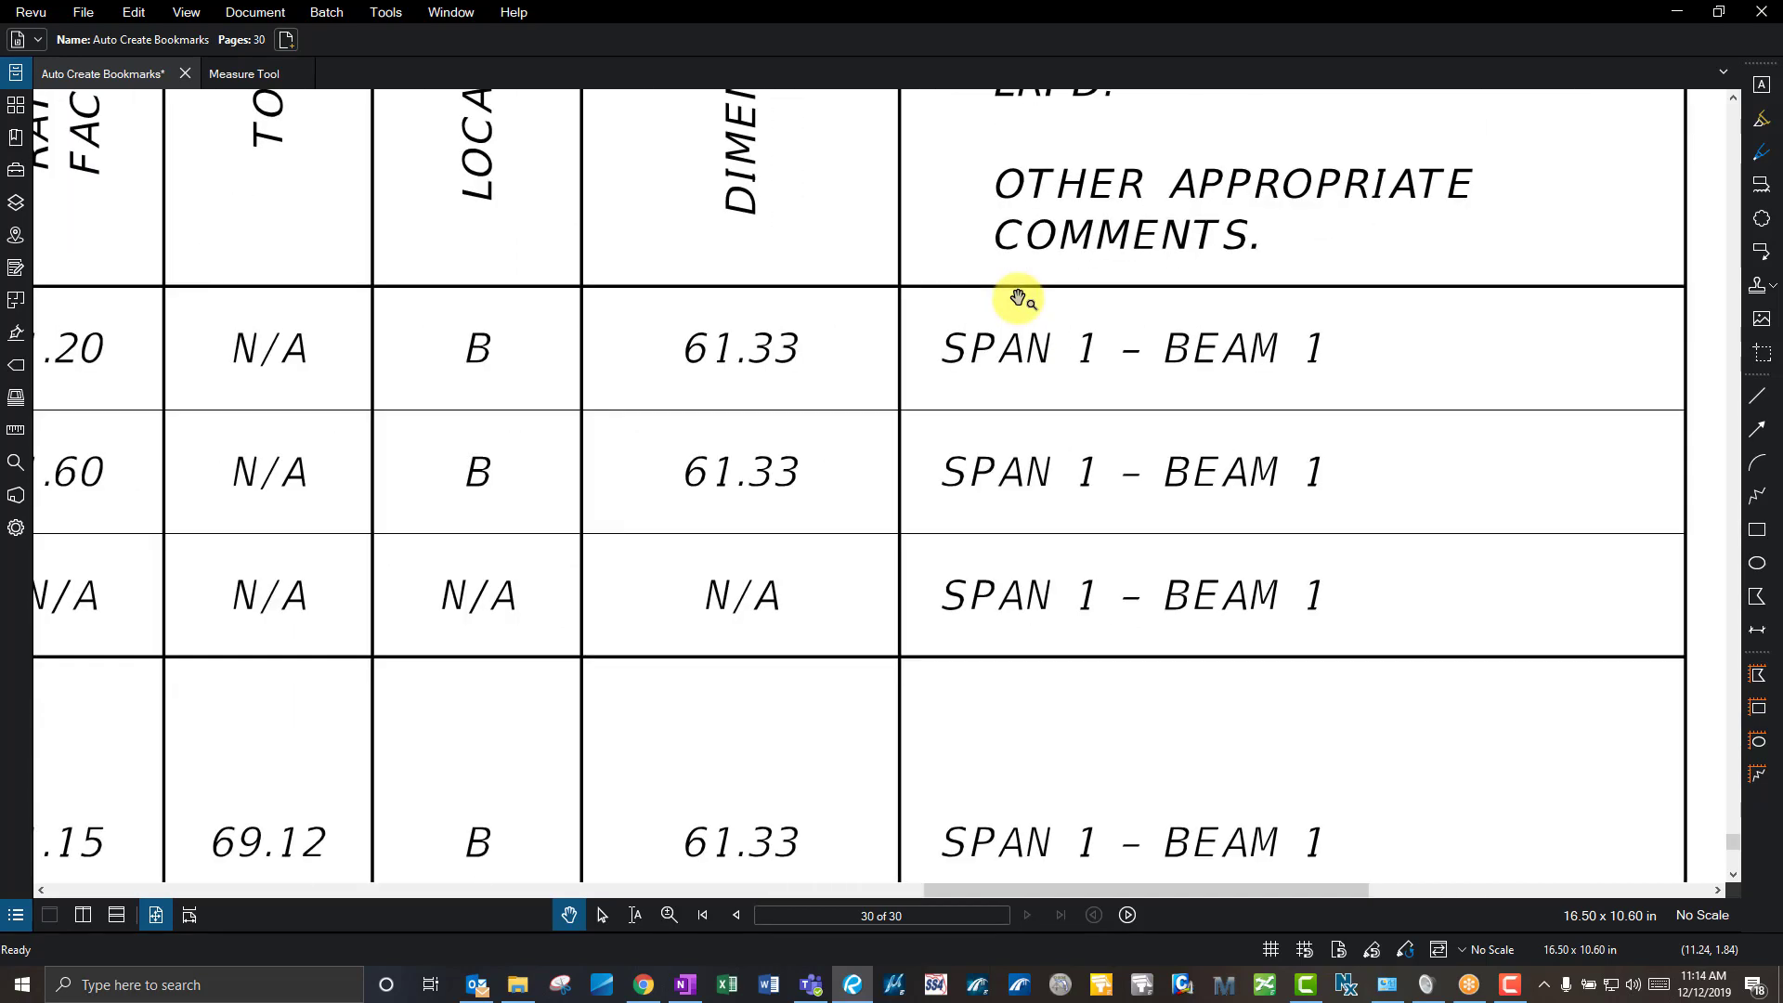
scroll(1018, 320, down, 6)
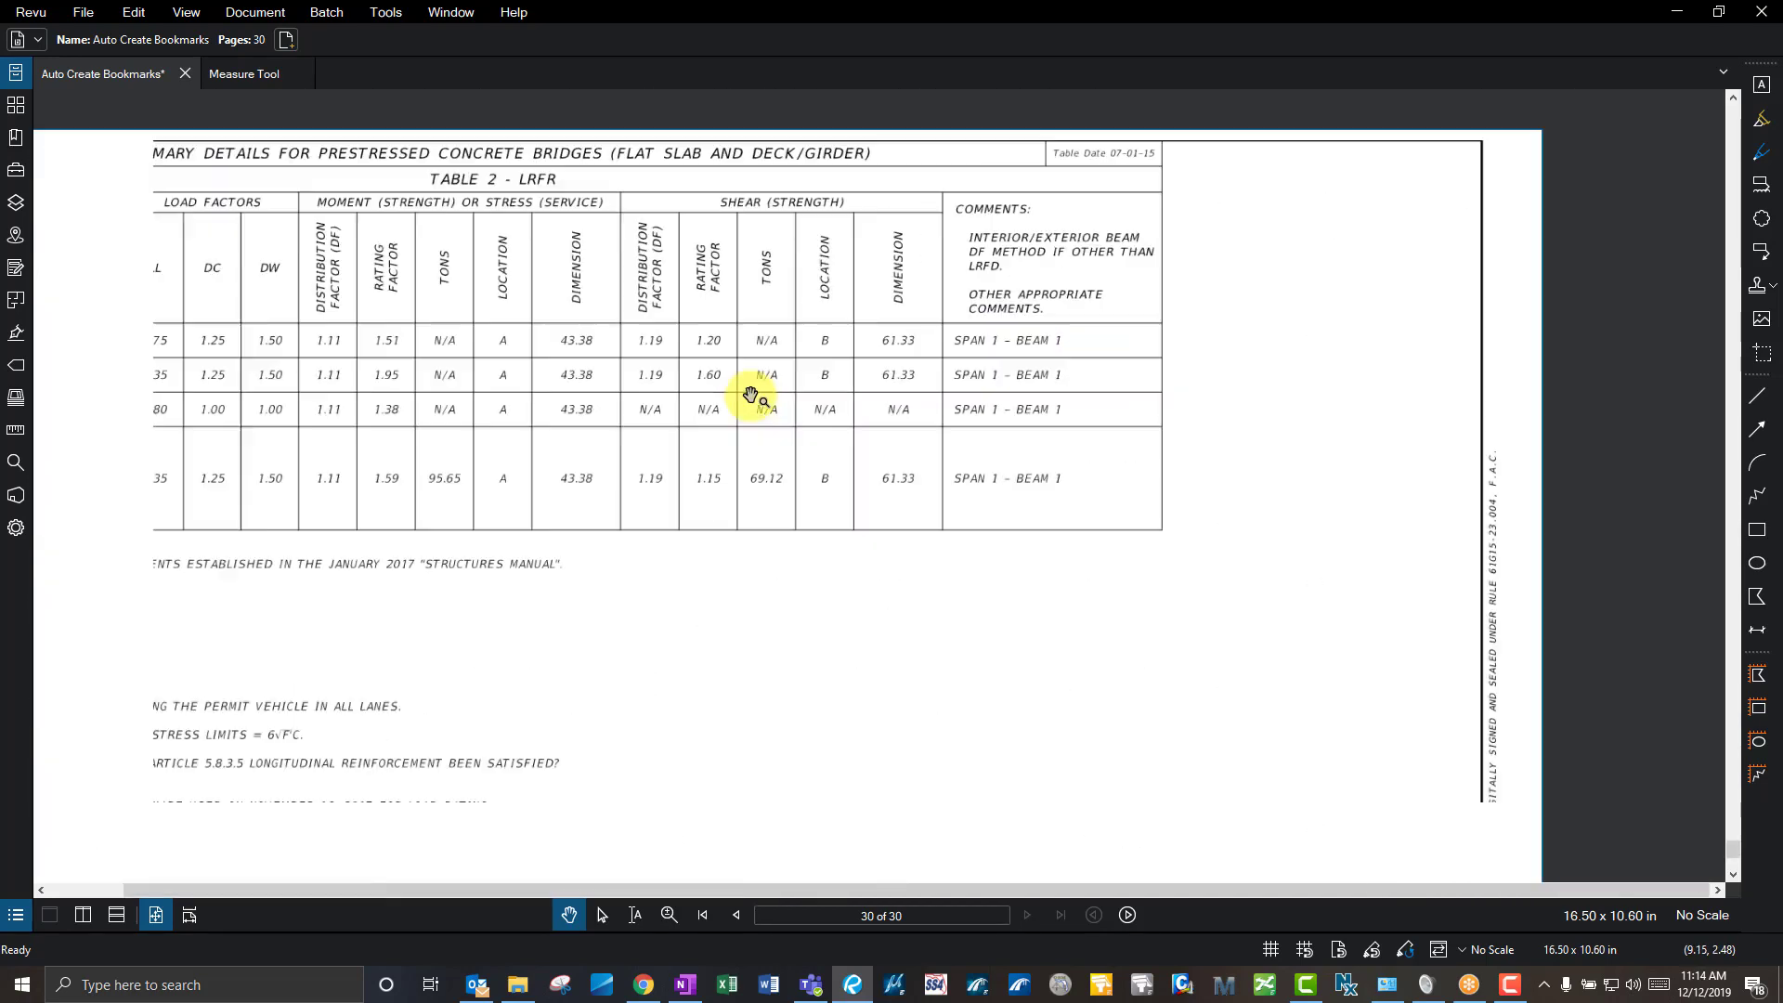
scroll(750, 396, down, 2)
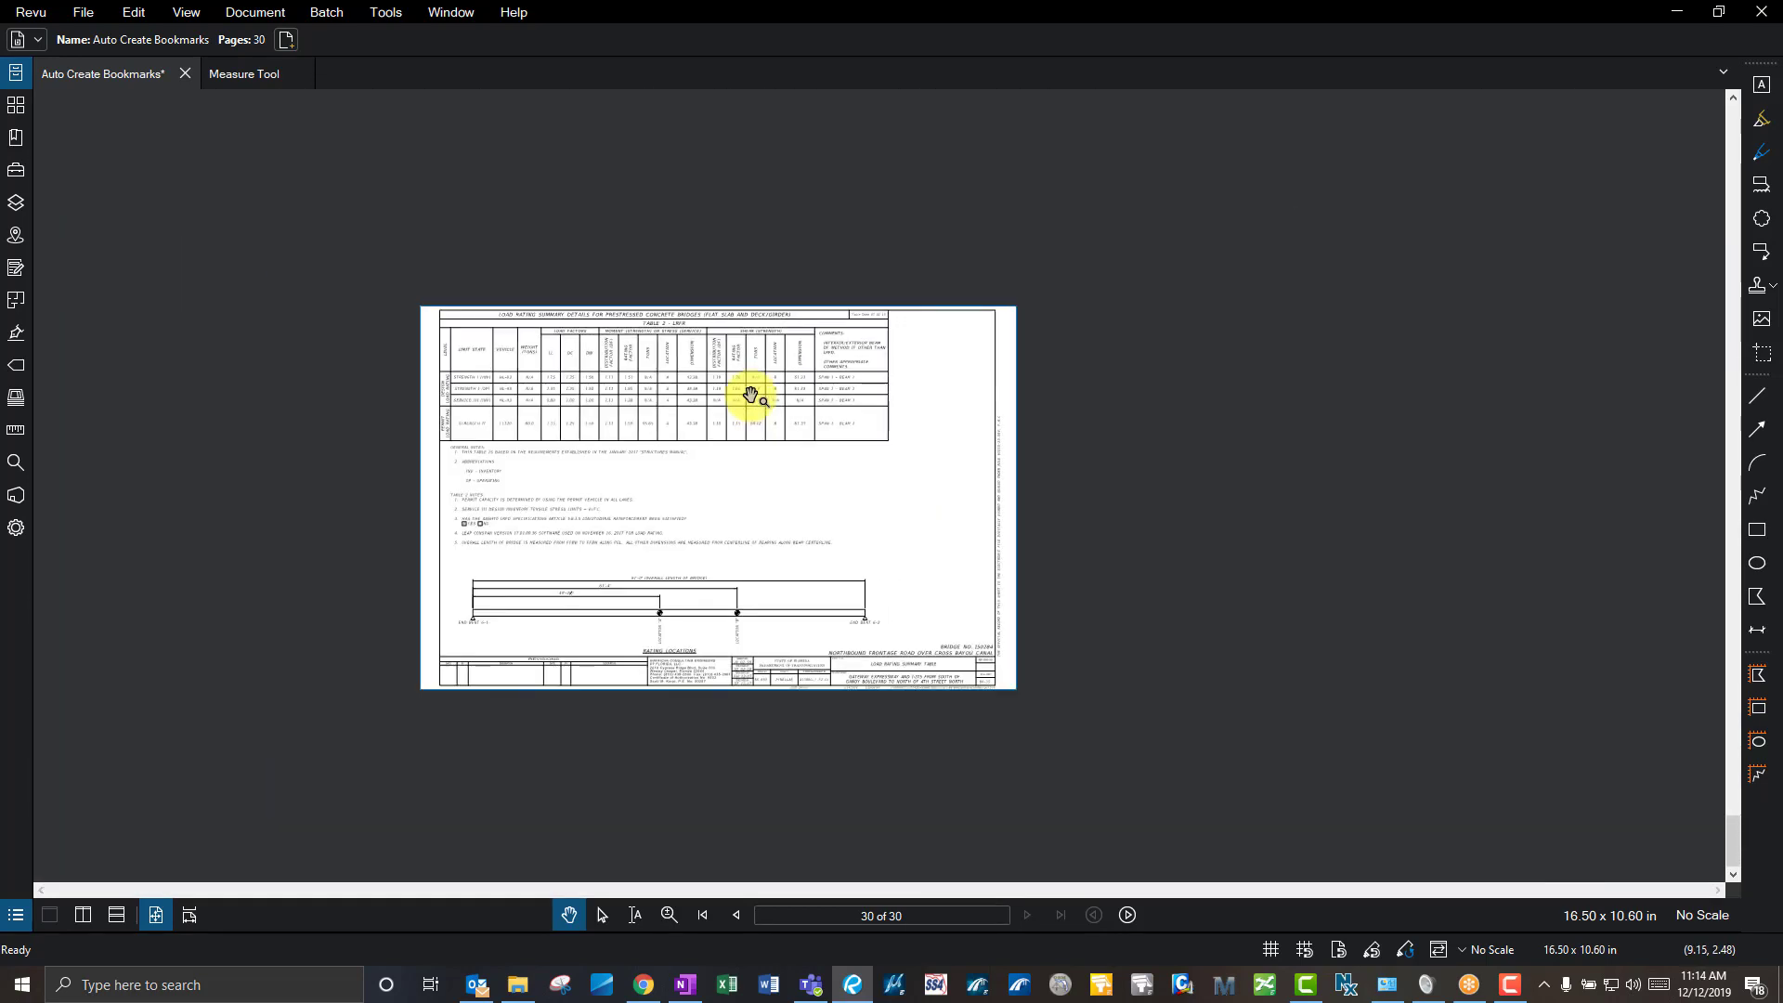
scroll(572, 440, up, 1)
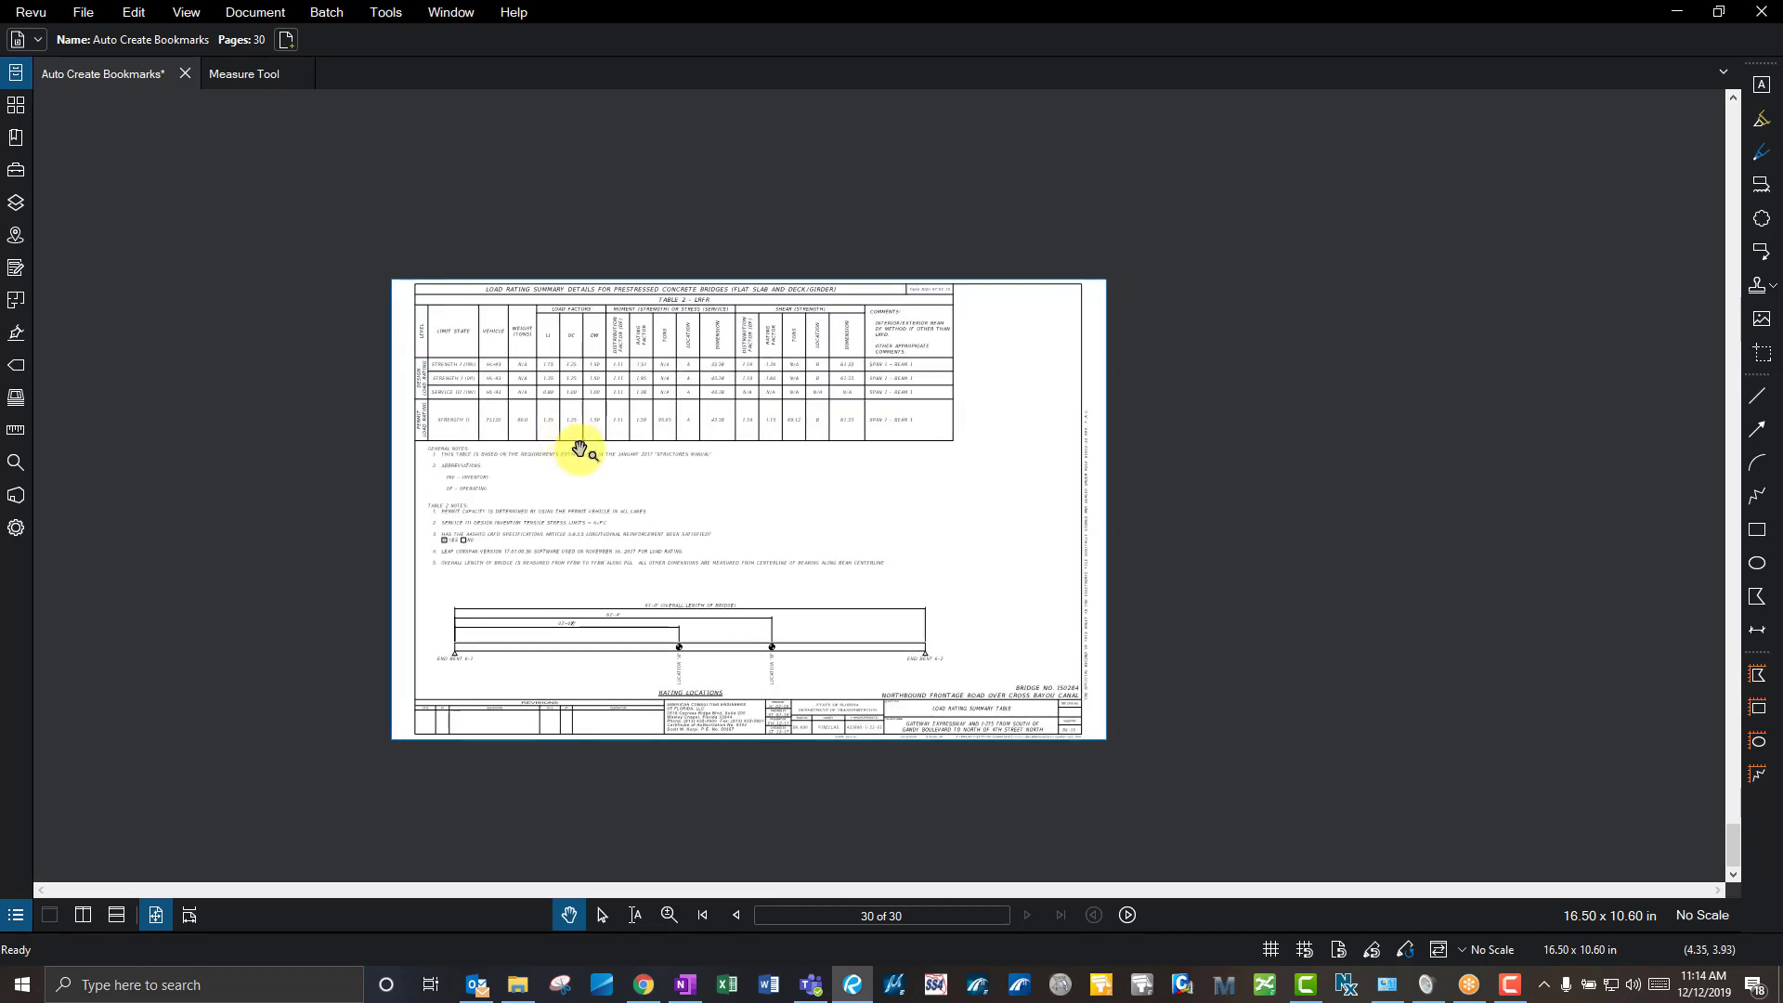
scroll(576, 439, down, 2)
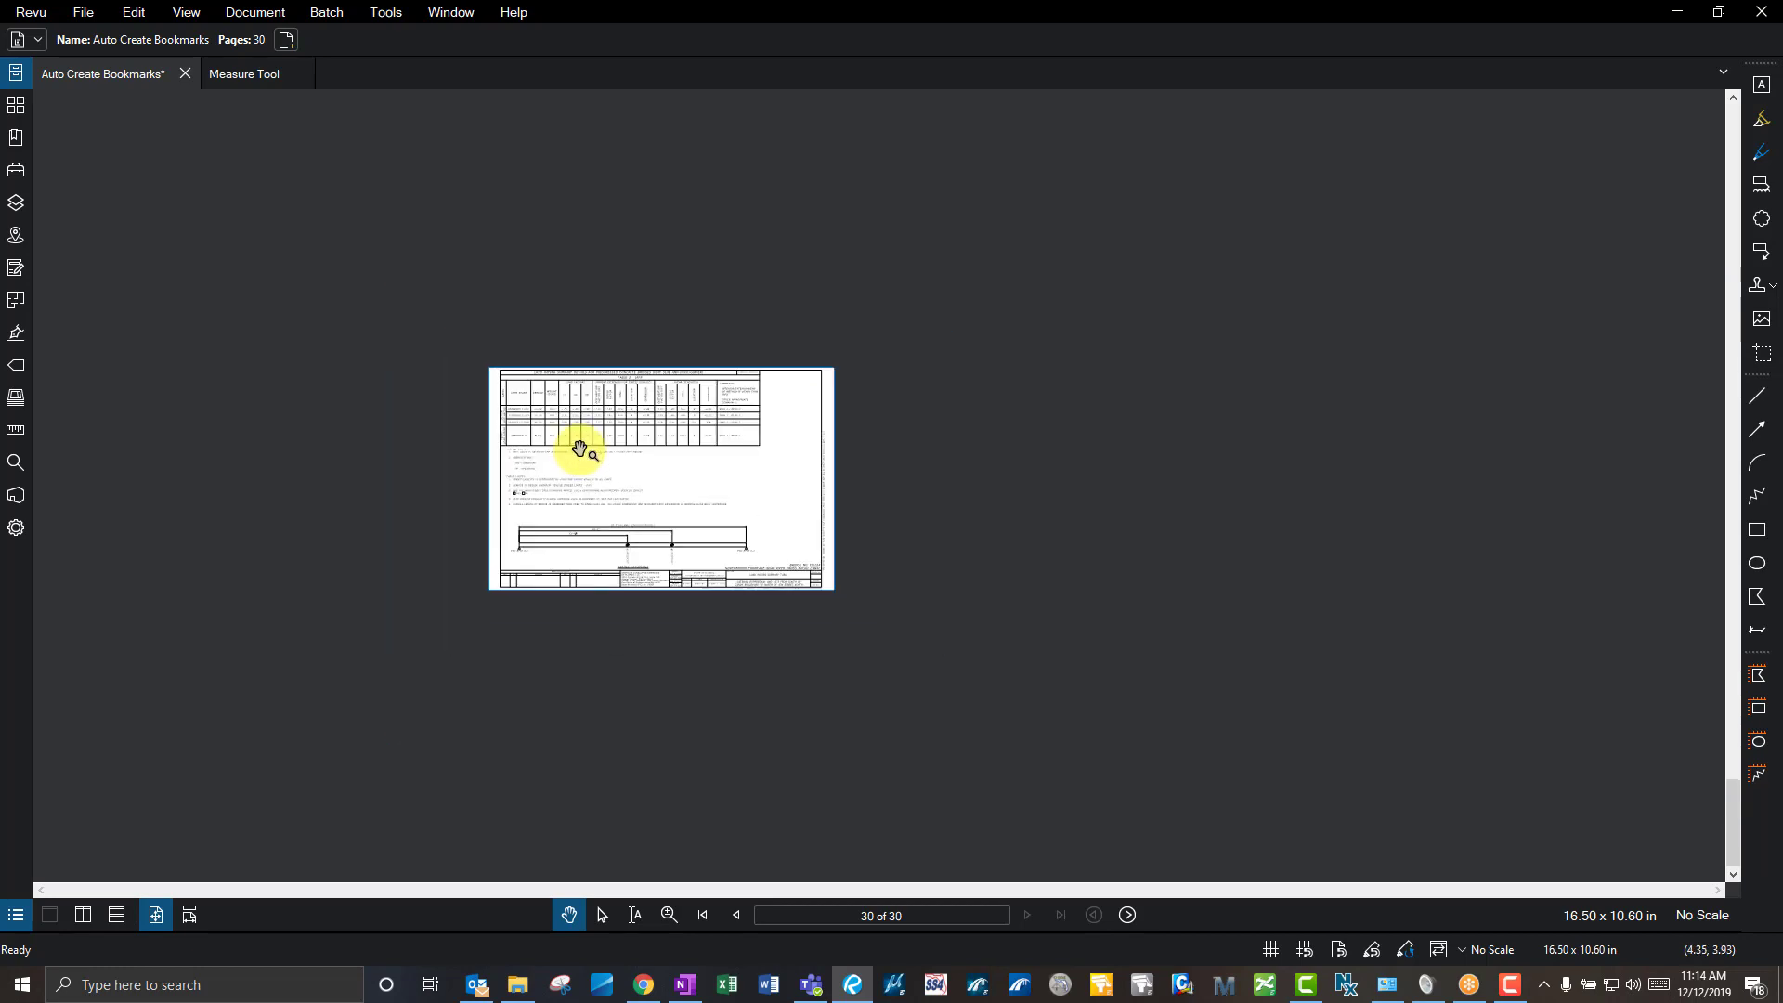
scroll(579, 449, up, 8)
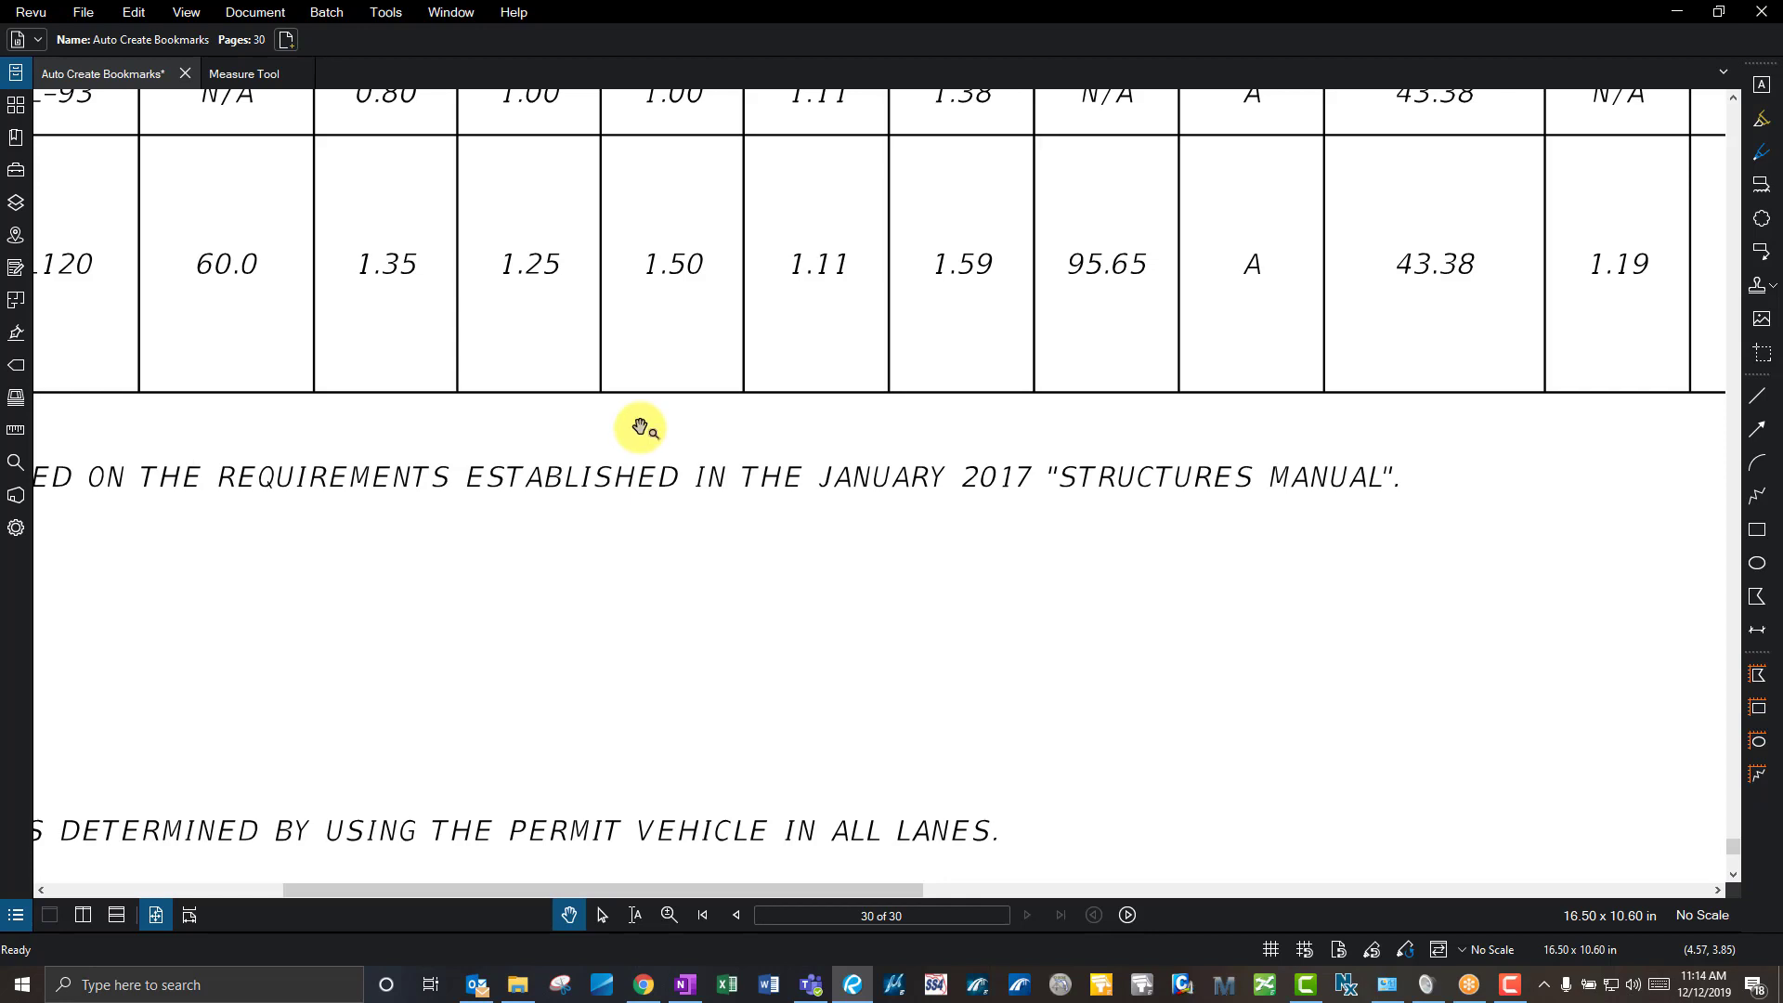
key(ctrl+0)
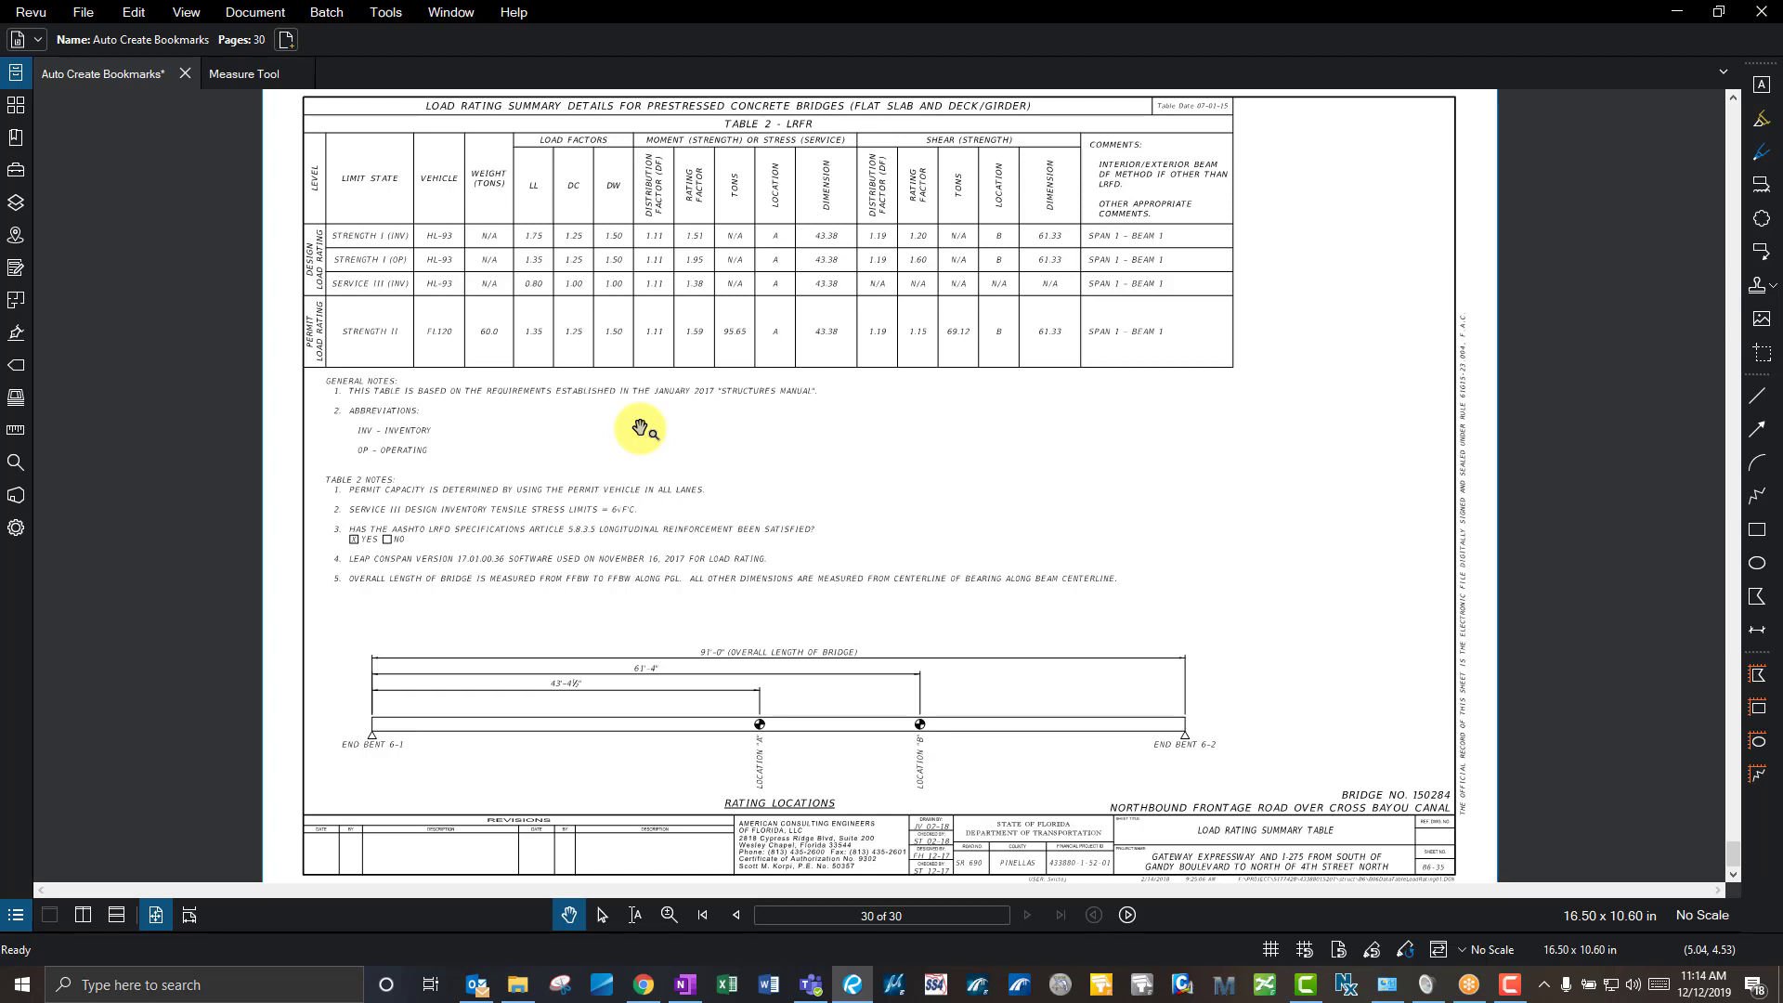
- Fit the page in view and step back three pages with Previous Page
click(156, 919)
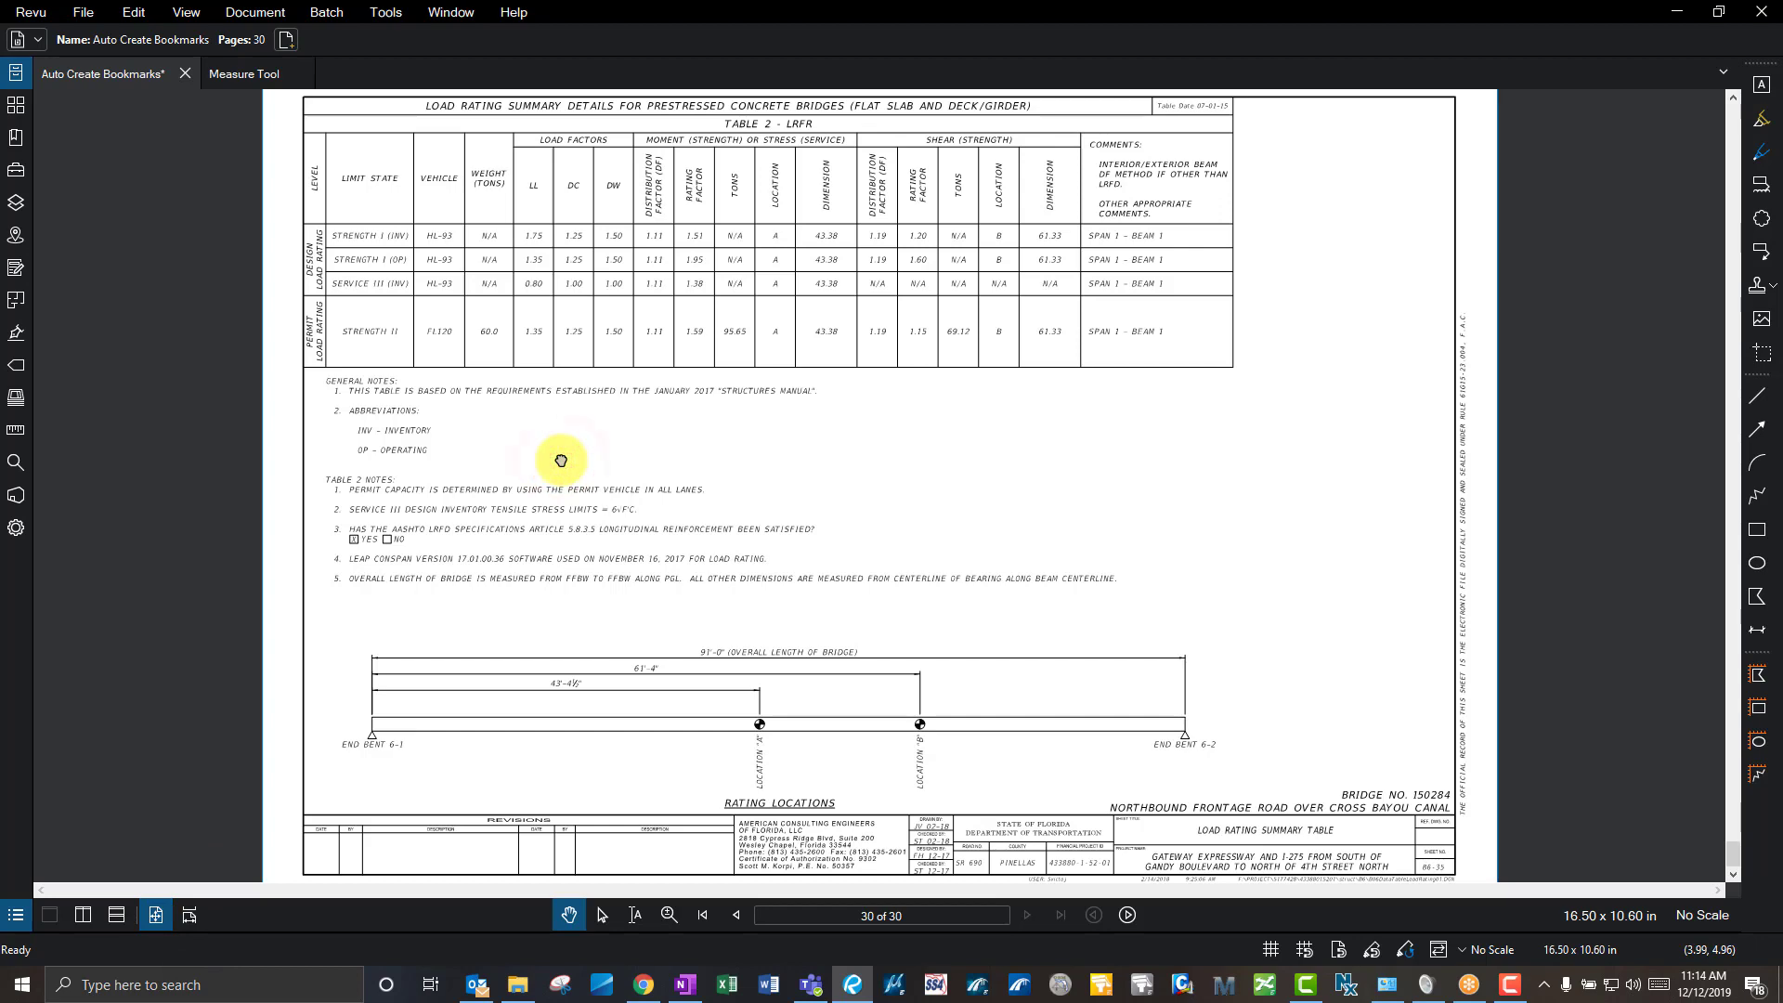
click(739, 916)
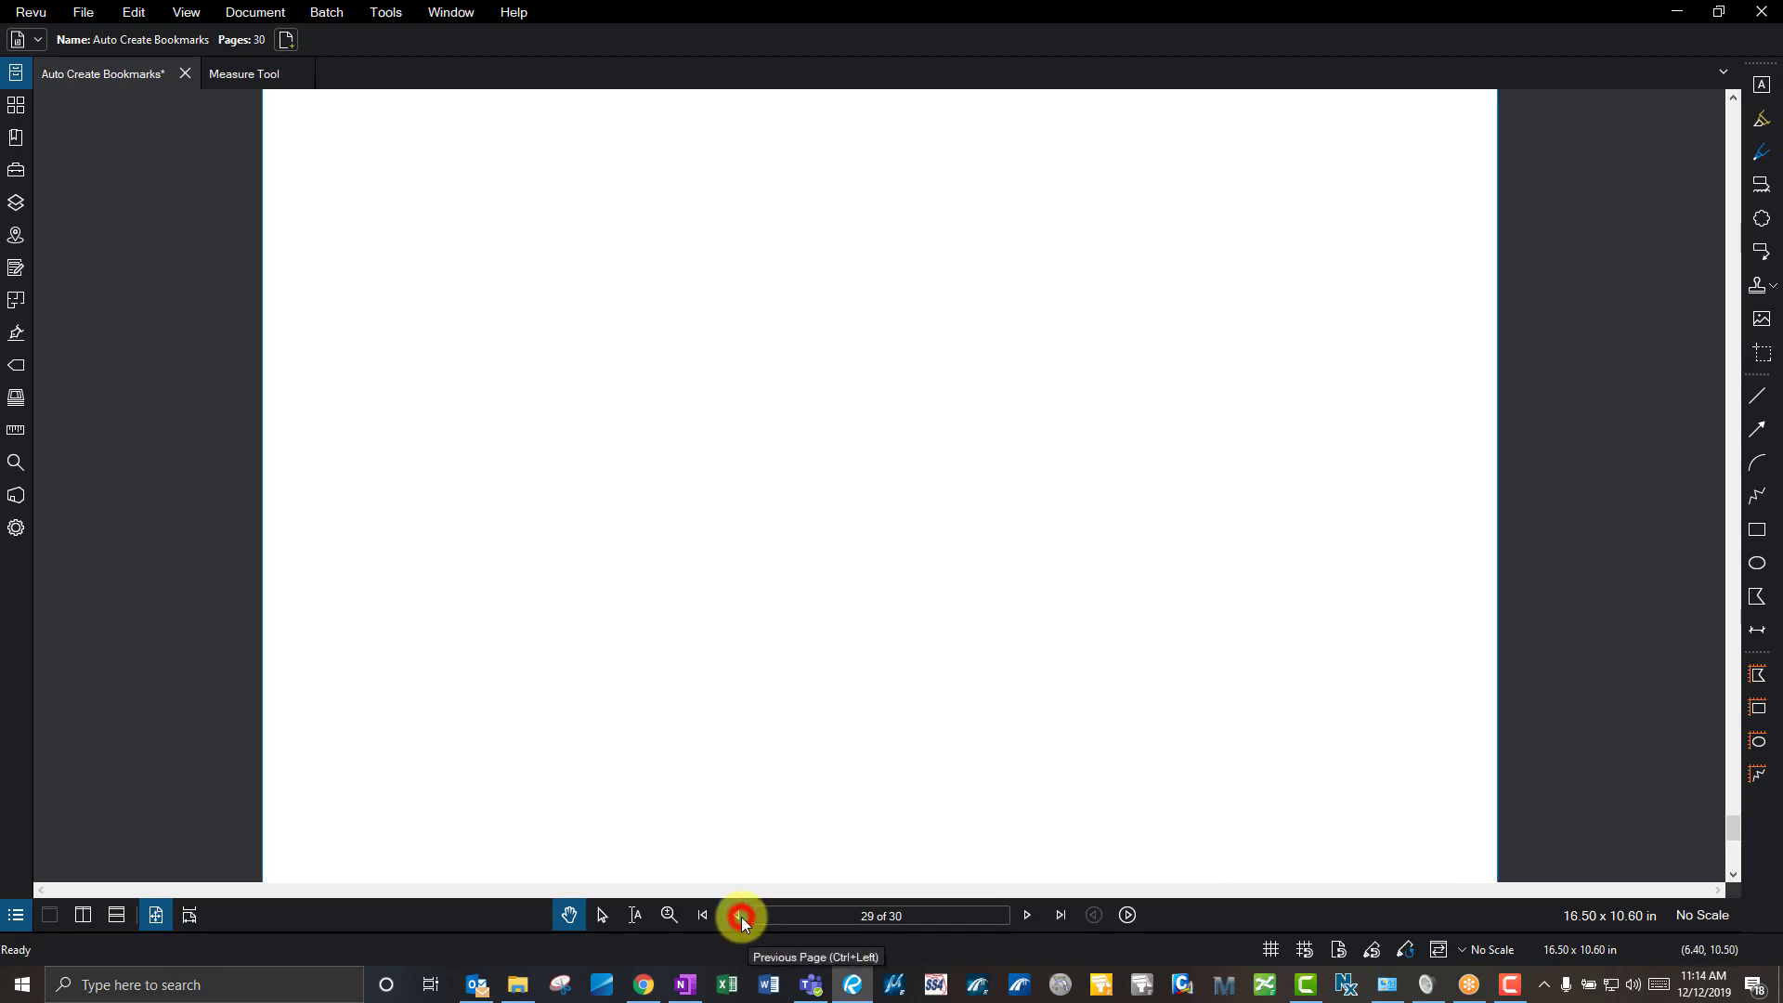
click(739, 916)
click(739, 916)
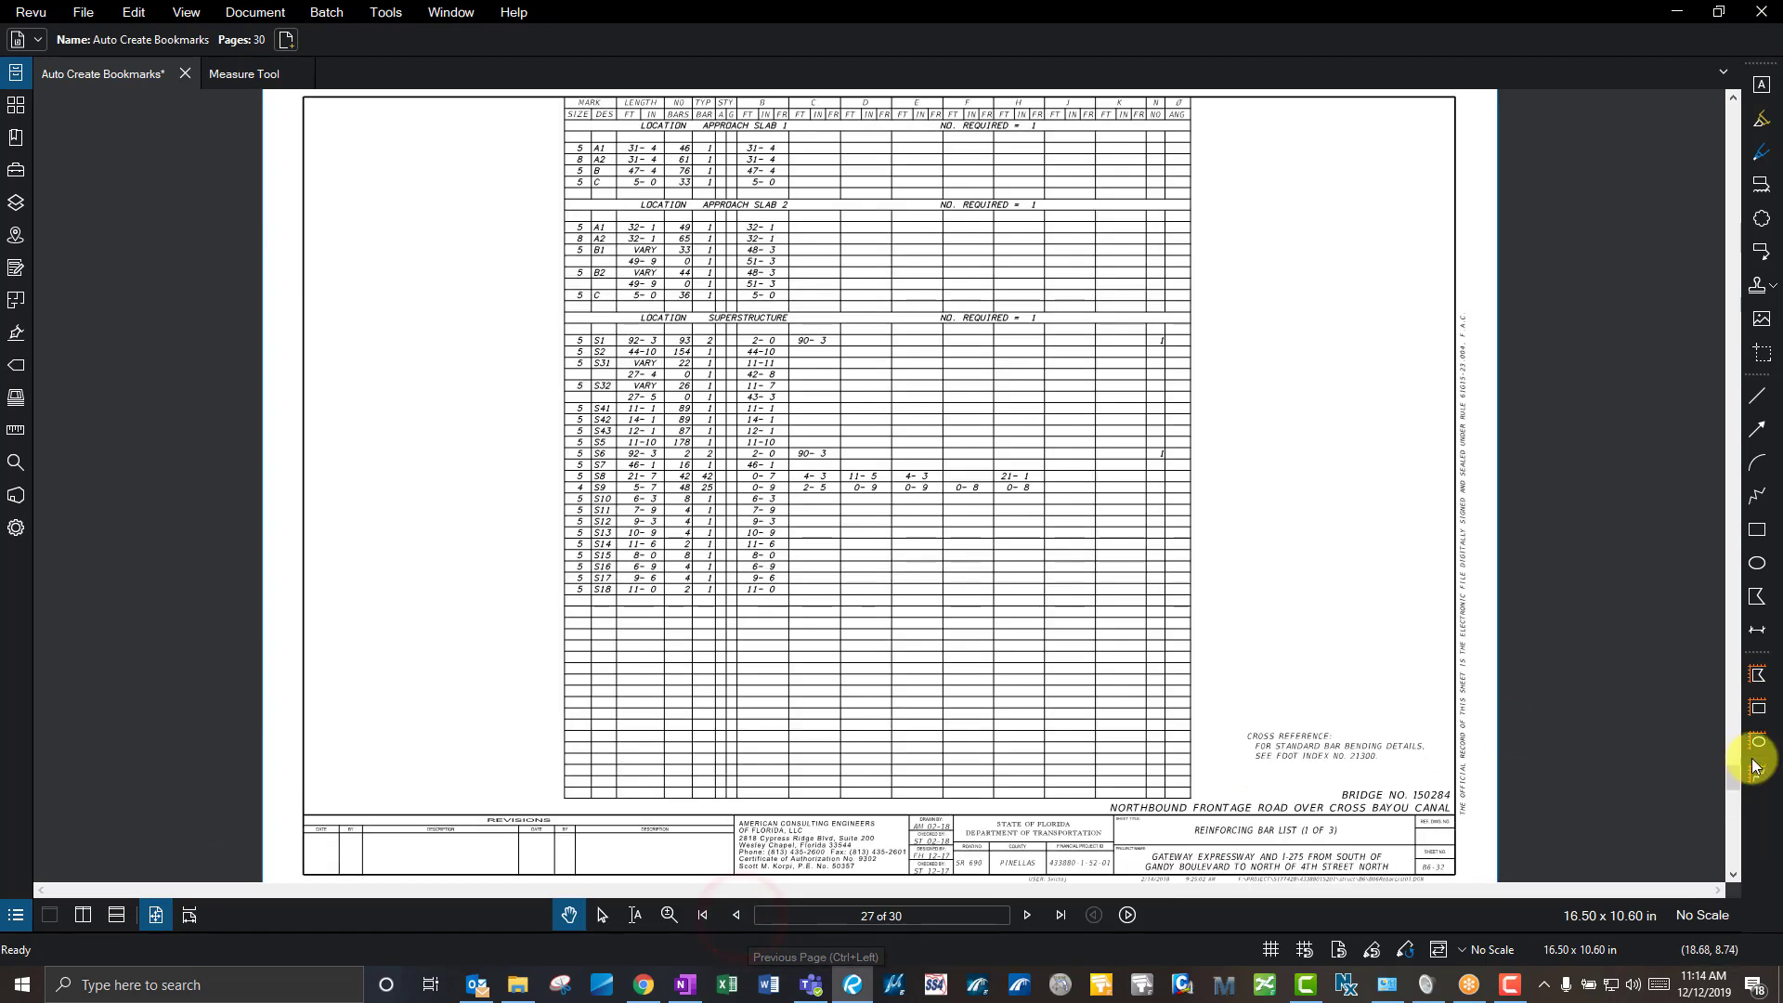
click(1229, 513)
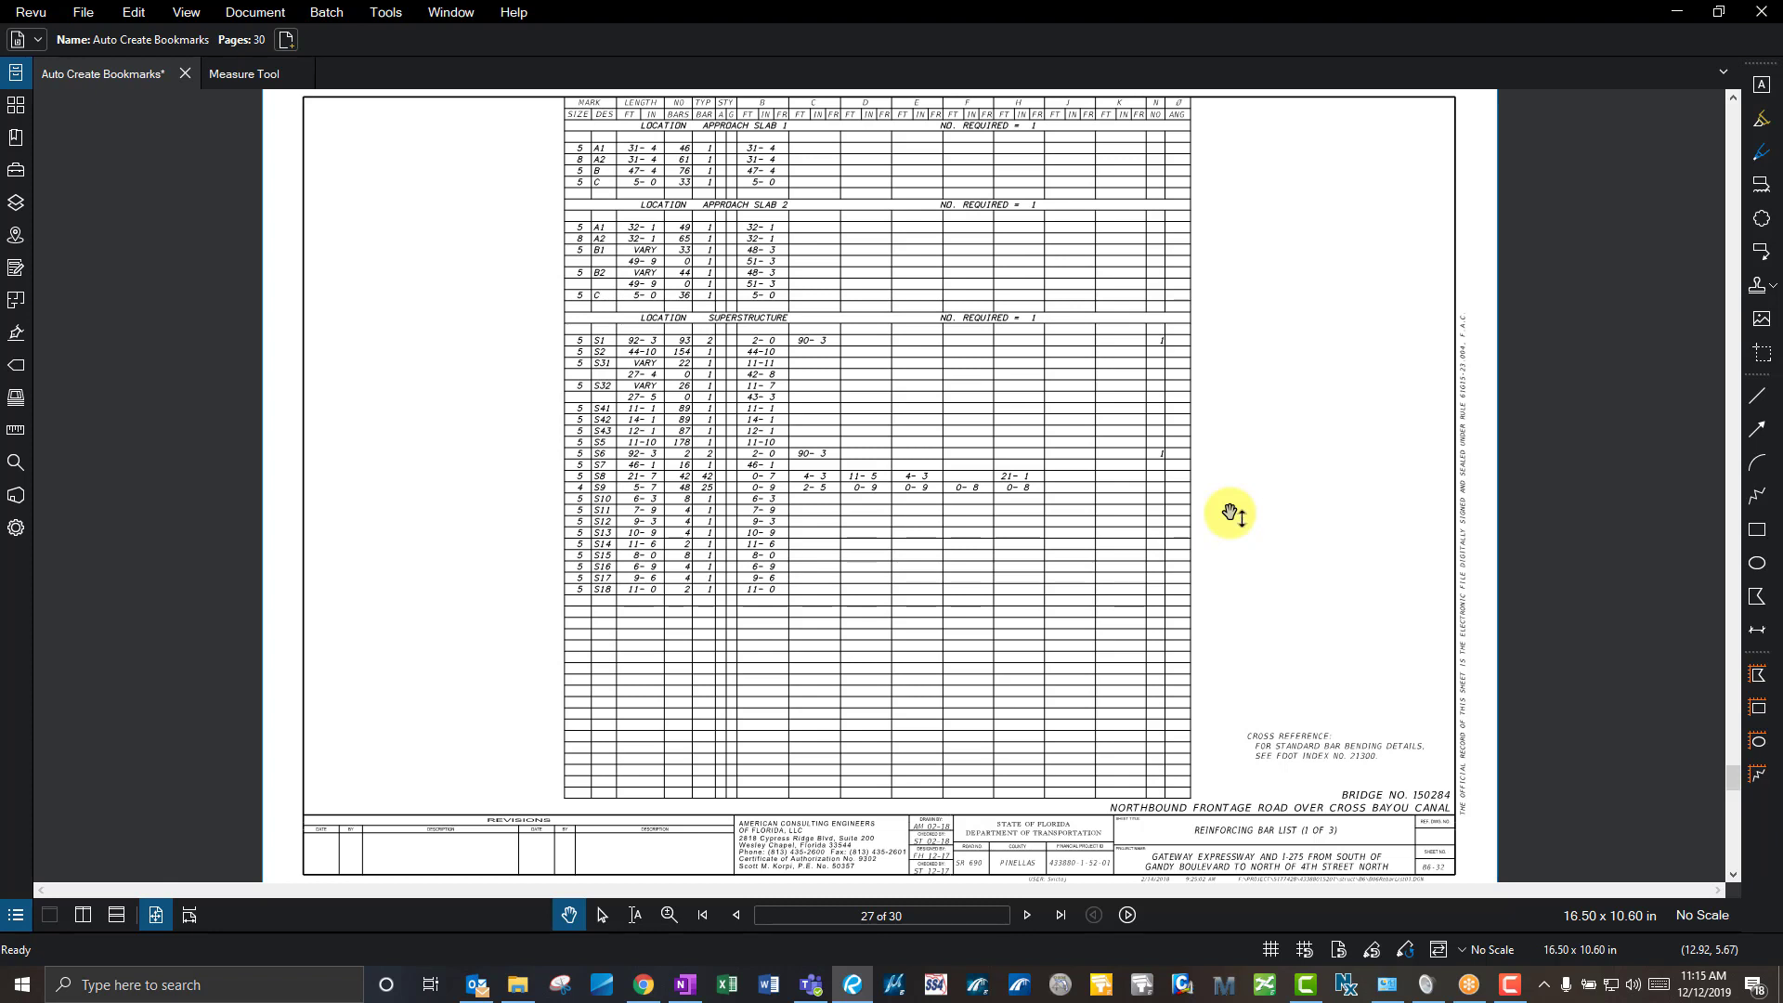
- Scroll back through the set to page 8 and bring its title block into view
scroll(1230, 514, up, 1)
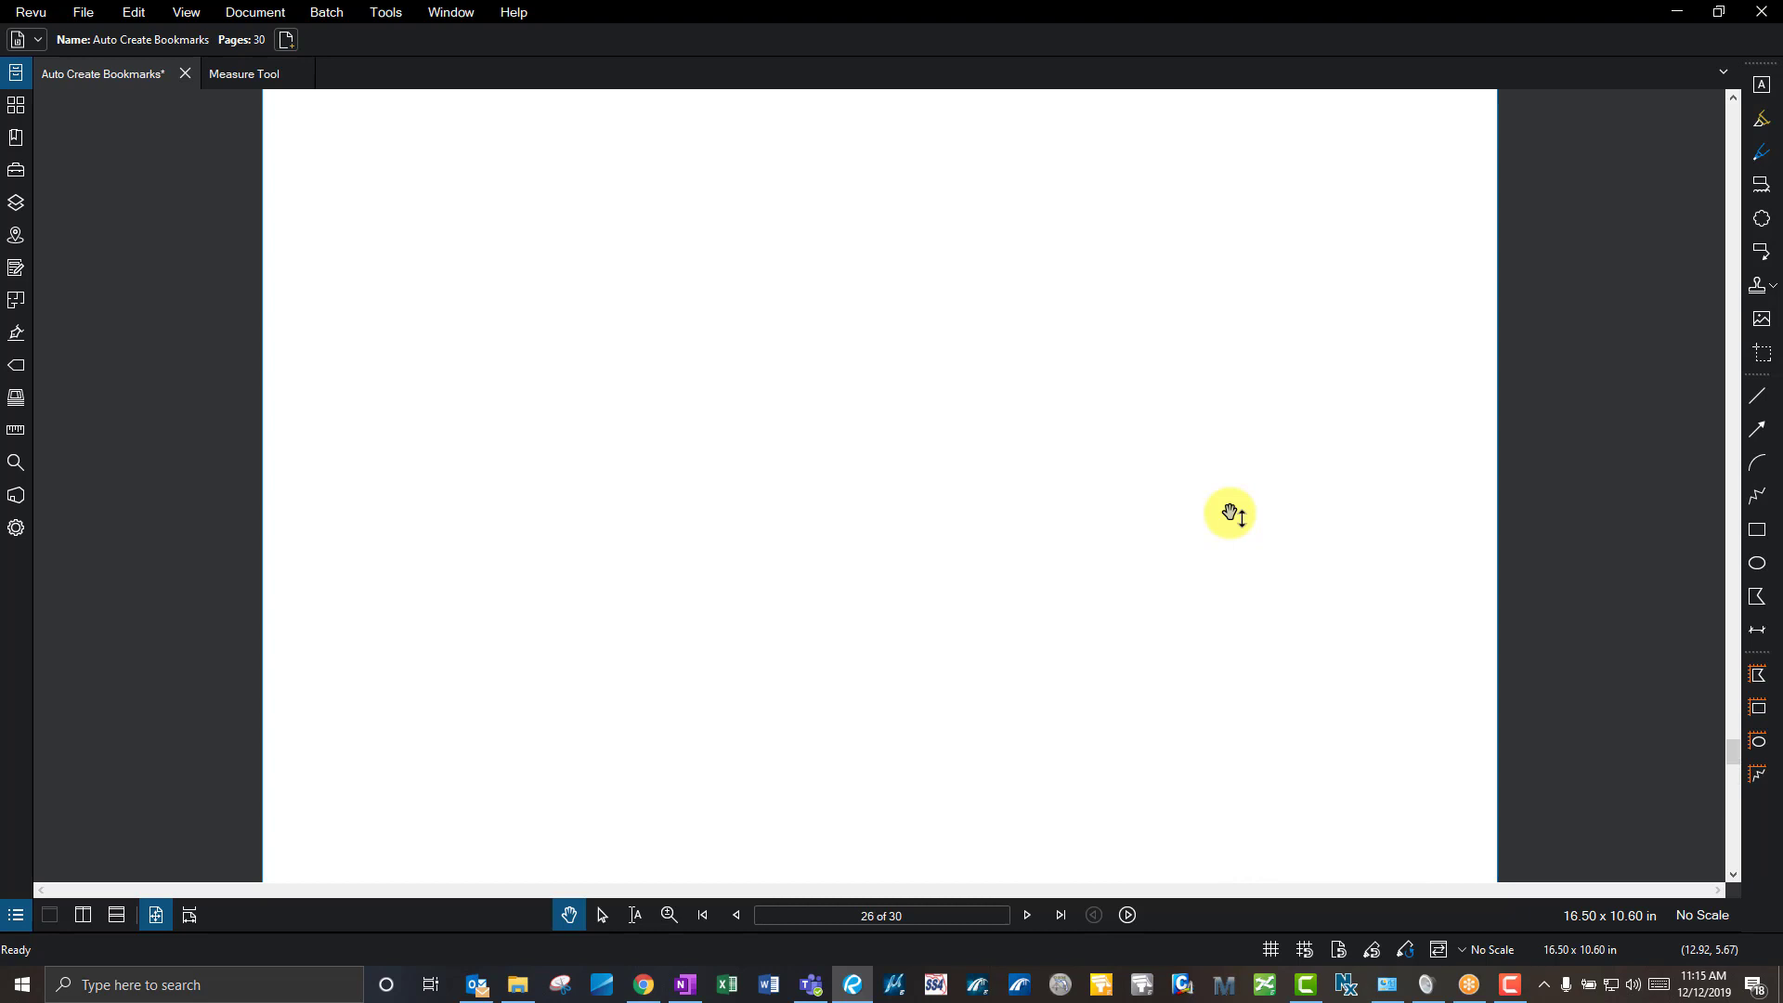
scroll(1229, 514, up, 1)
scroll(1230, 513, up, 7)
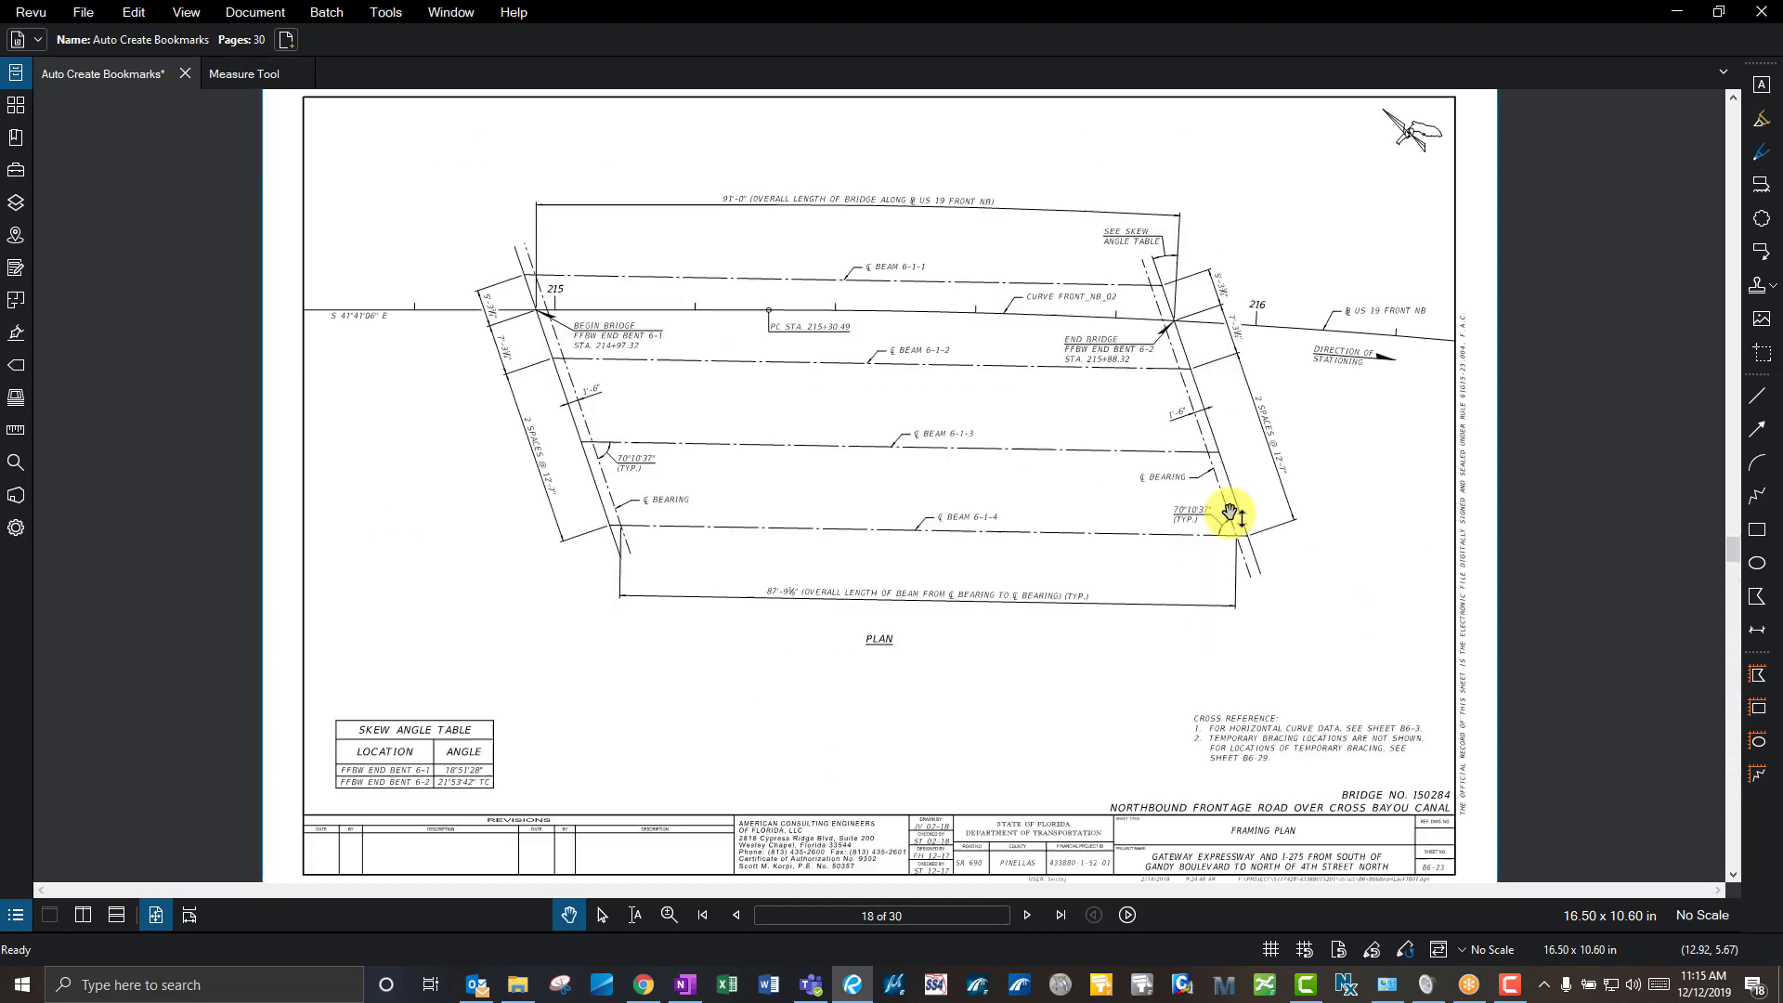
scroll(1229, 514, up, 1)
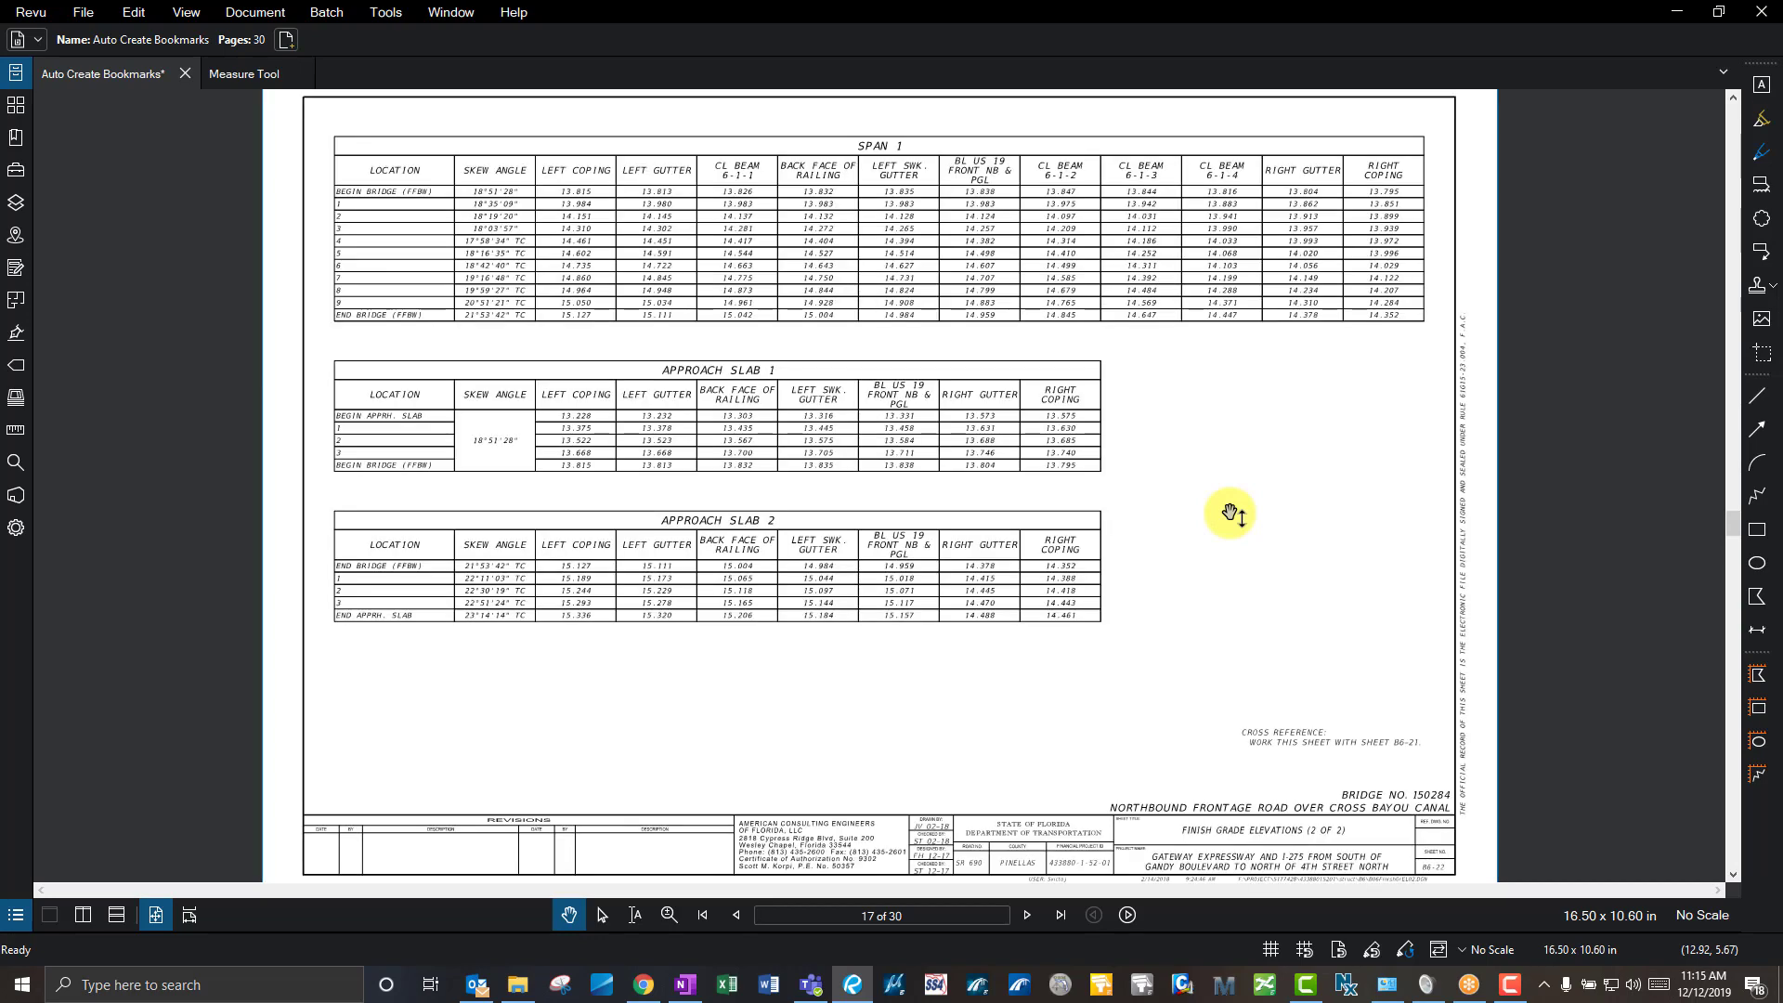
scroll(1229, 513, up, 2)
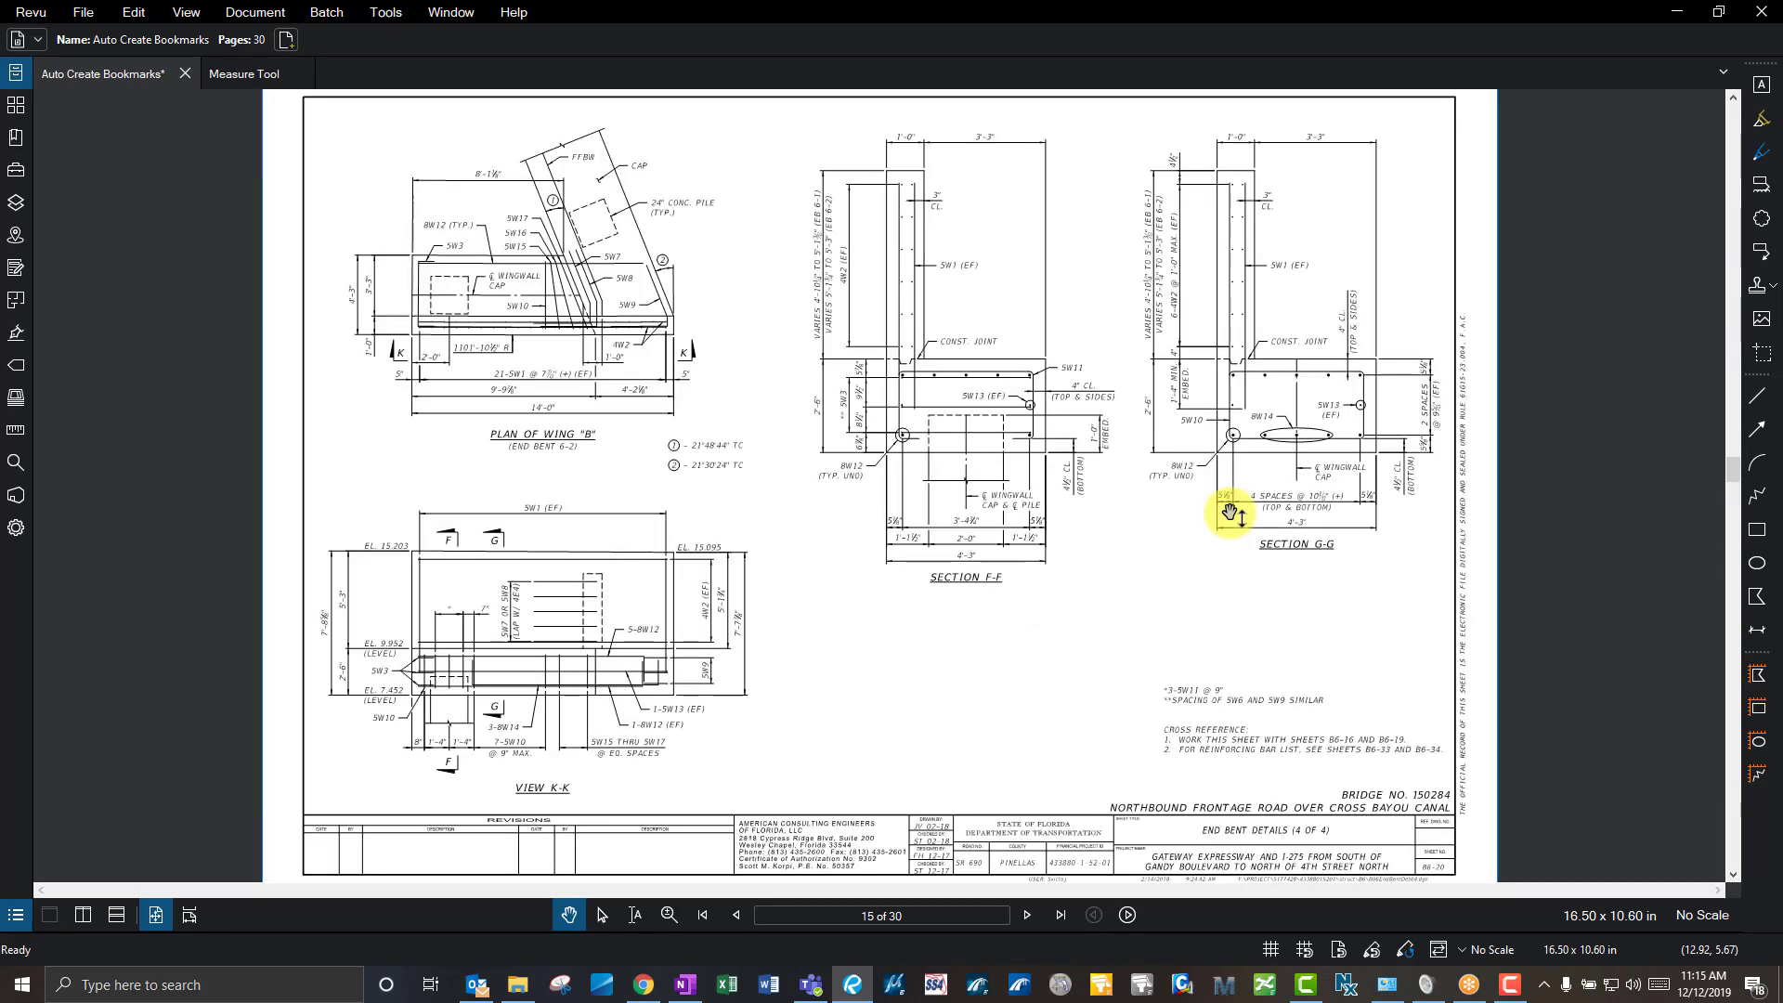
scroll(1229, 513, up, 6)
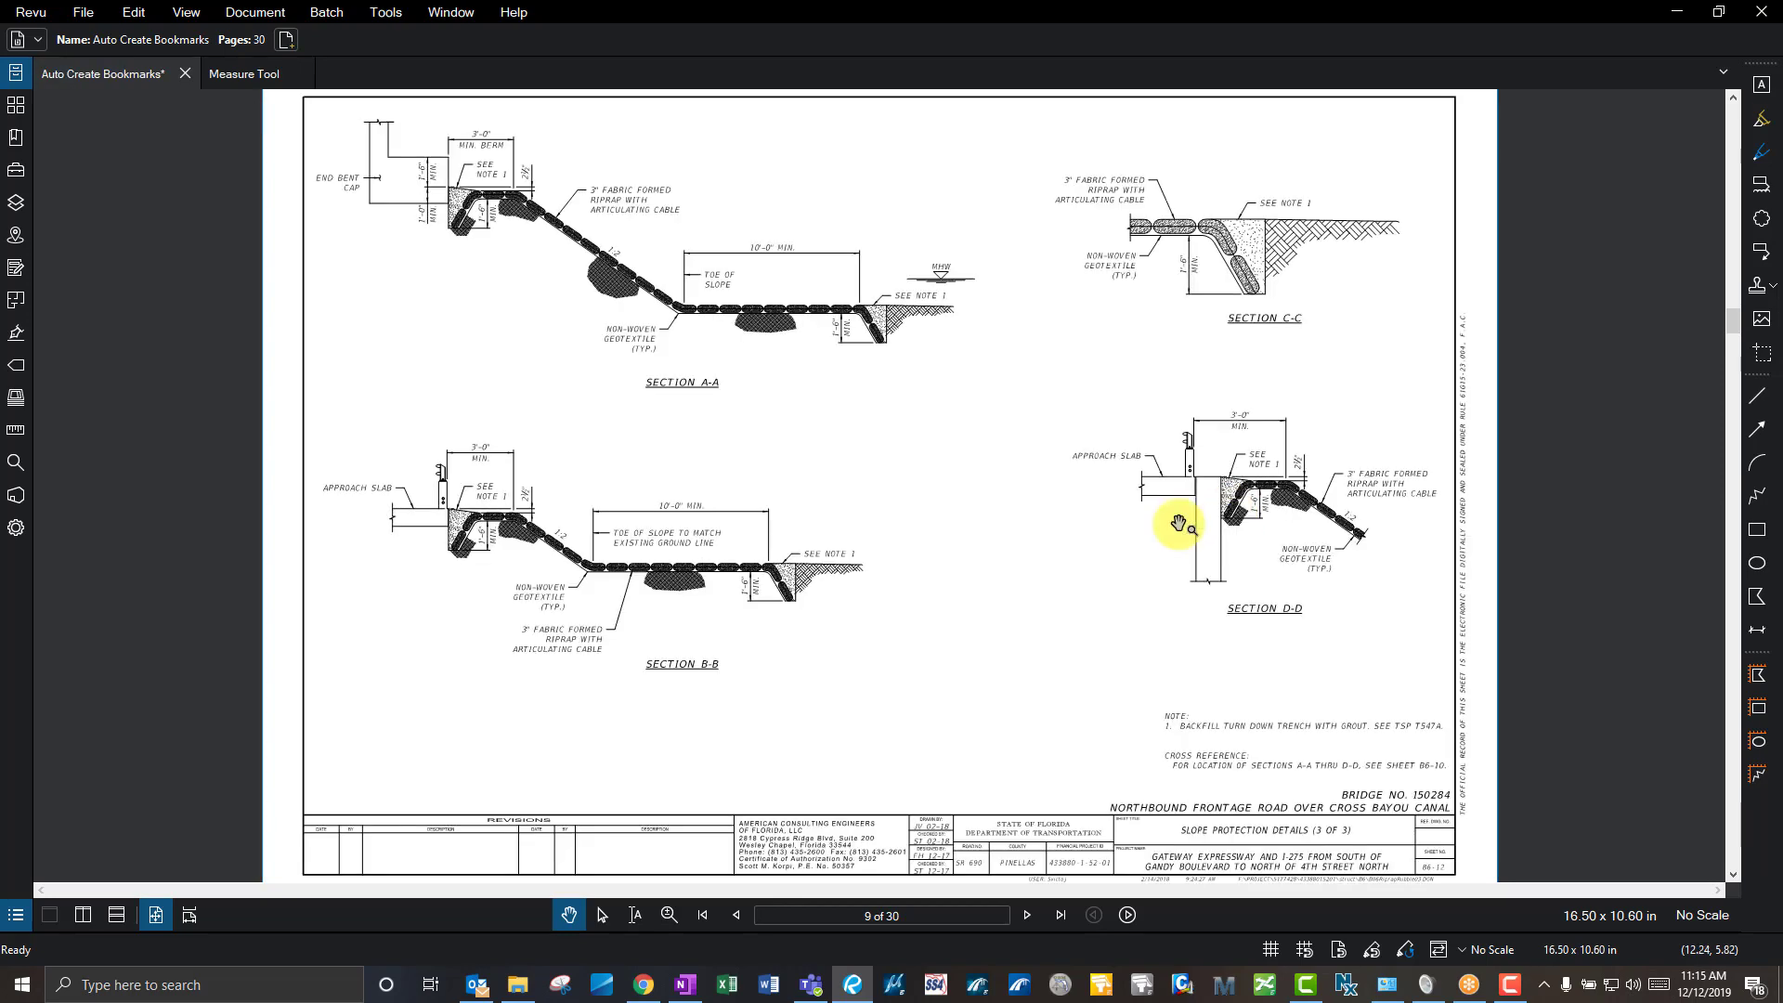
scroll(1184, 513, up, 1)
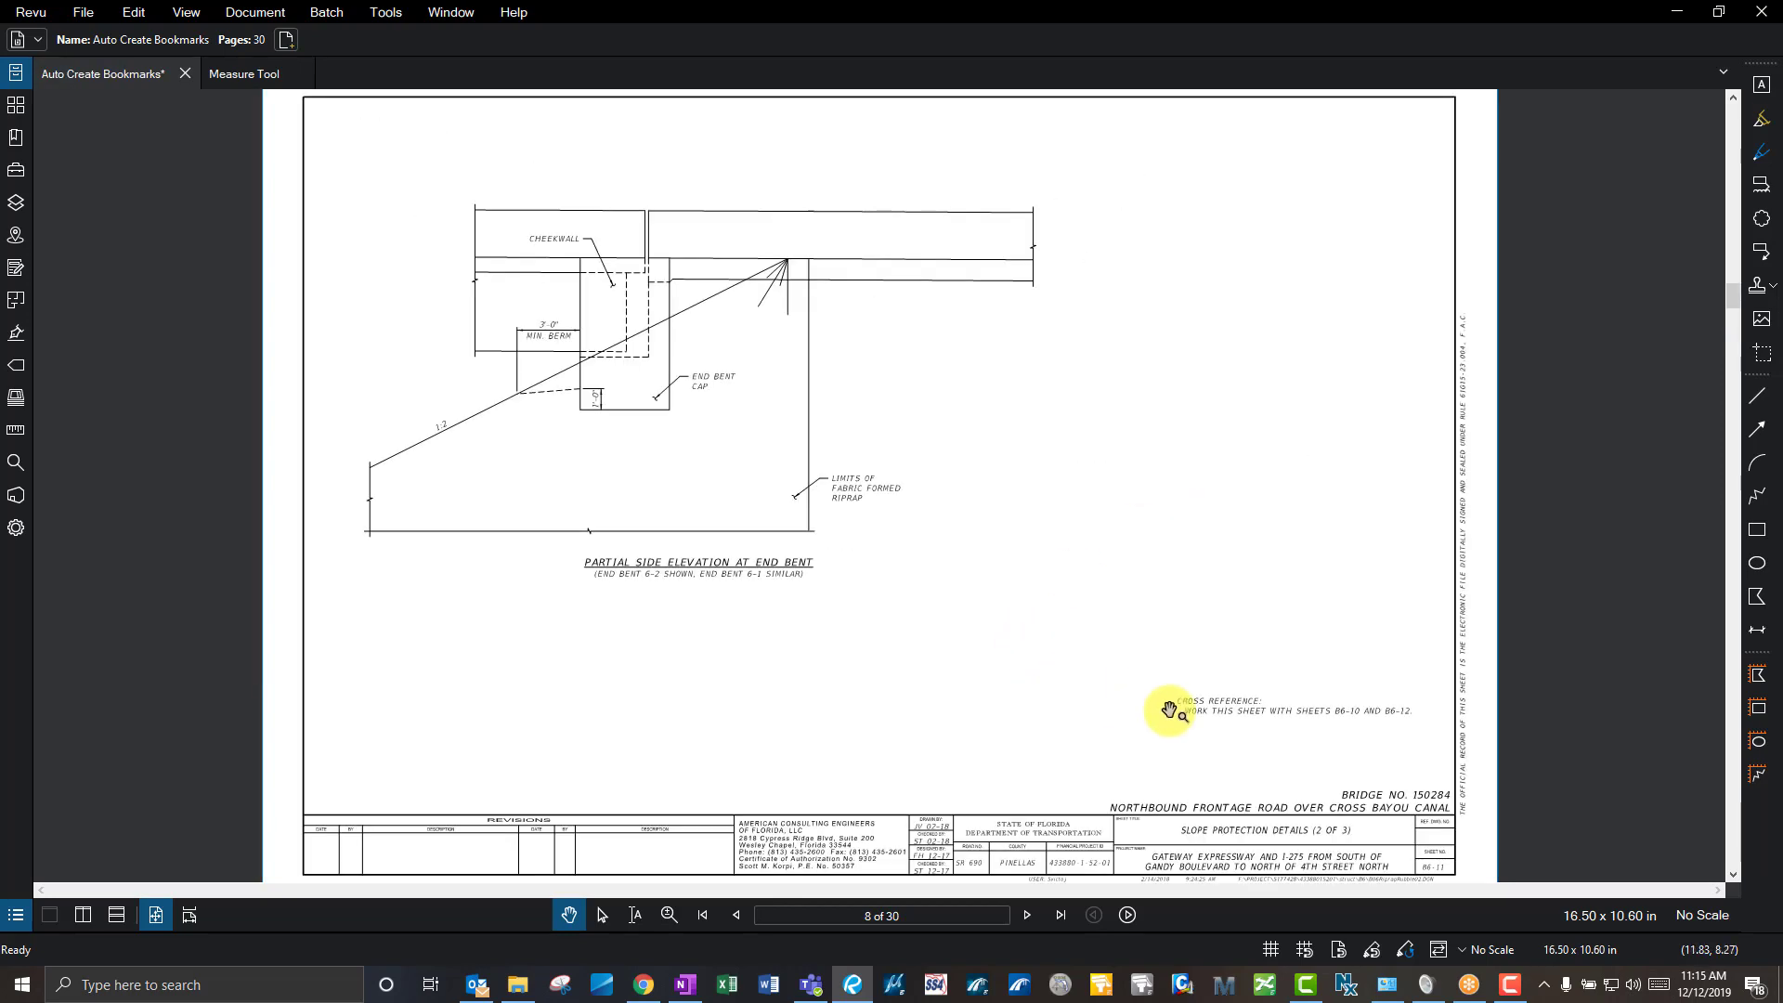
scroll(1238, 716, up, 3)
drag(1356, 764, 1254, 600)
scroll(1047, 759, up, 2)
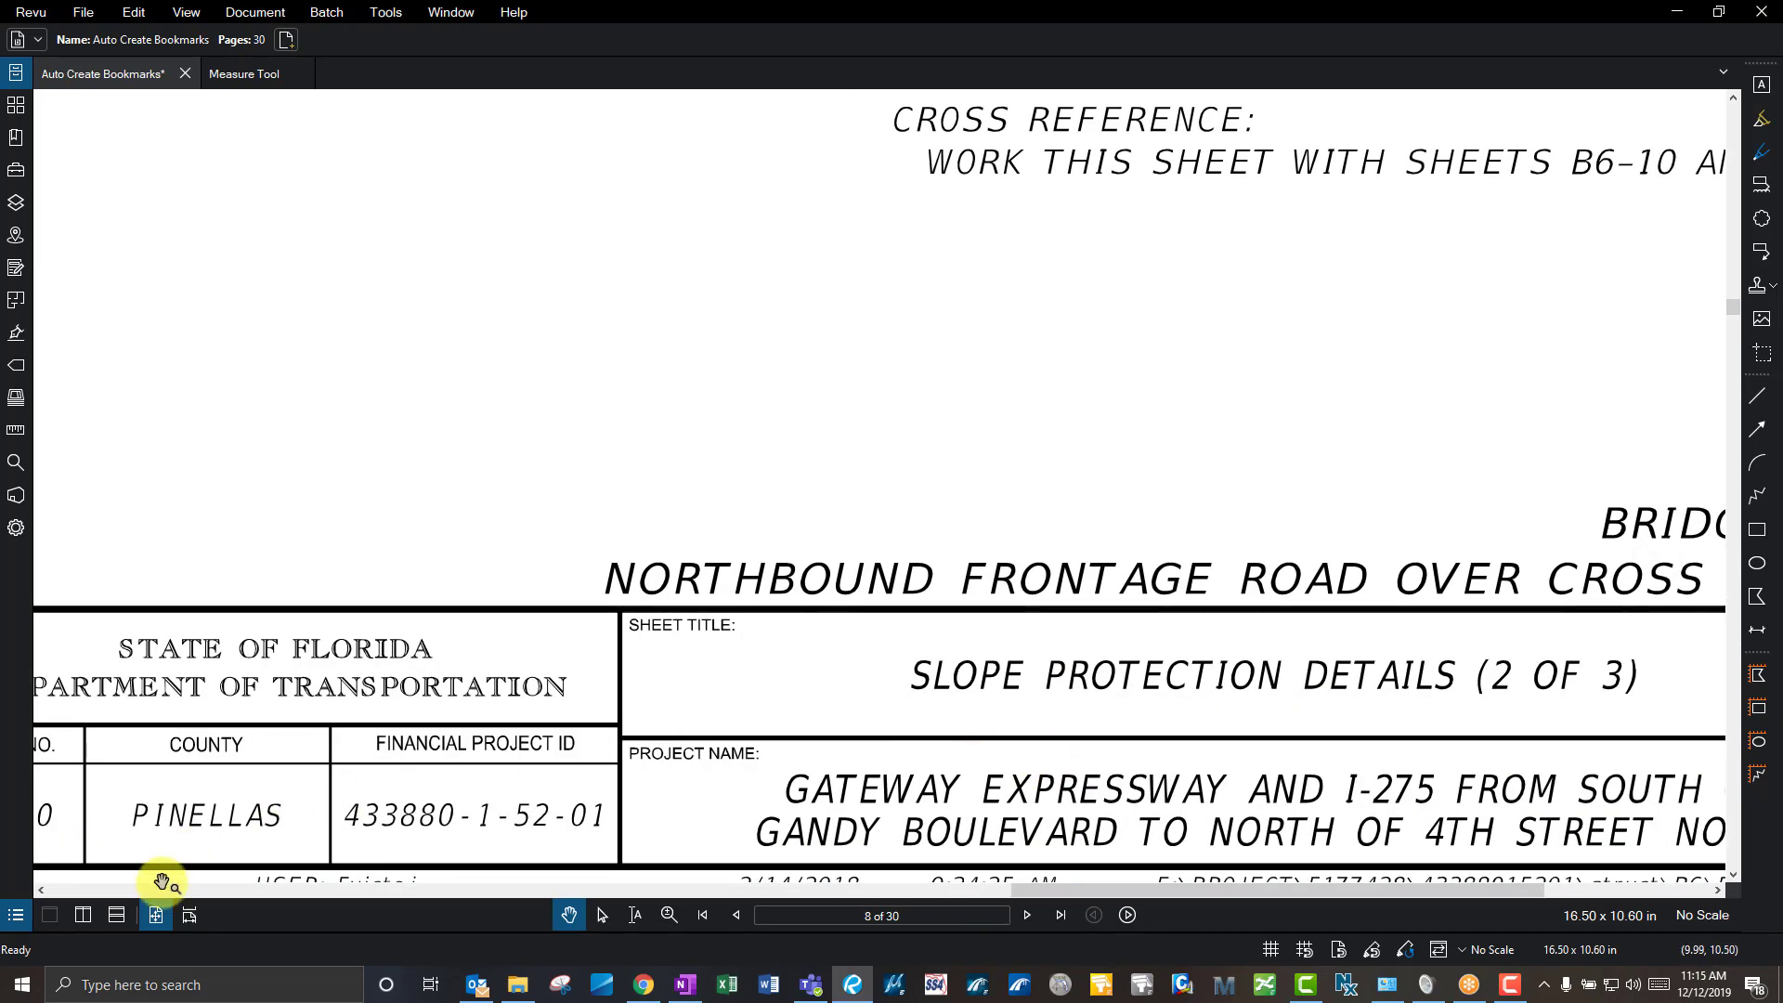
- Fit page 8 in the window, then scroll forward through the set toward page 15
click(157, 915)
scroll(1021, 777, down, 5)
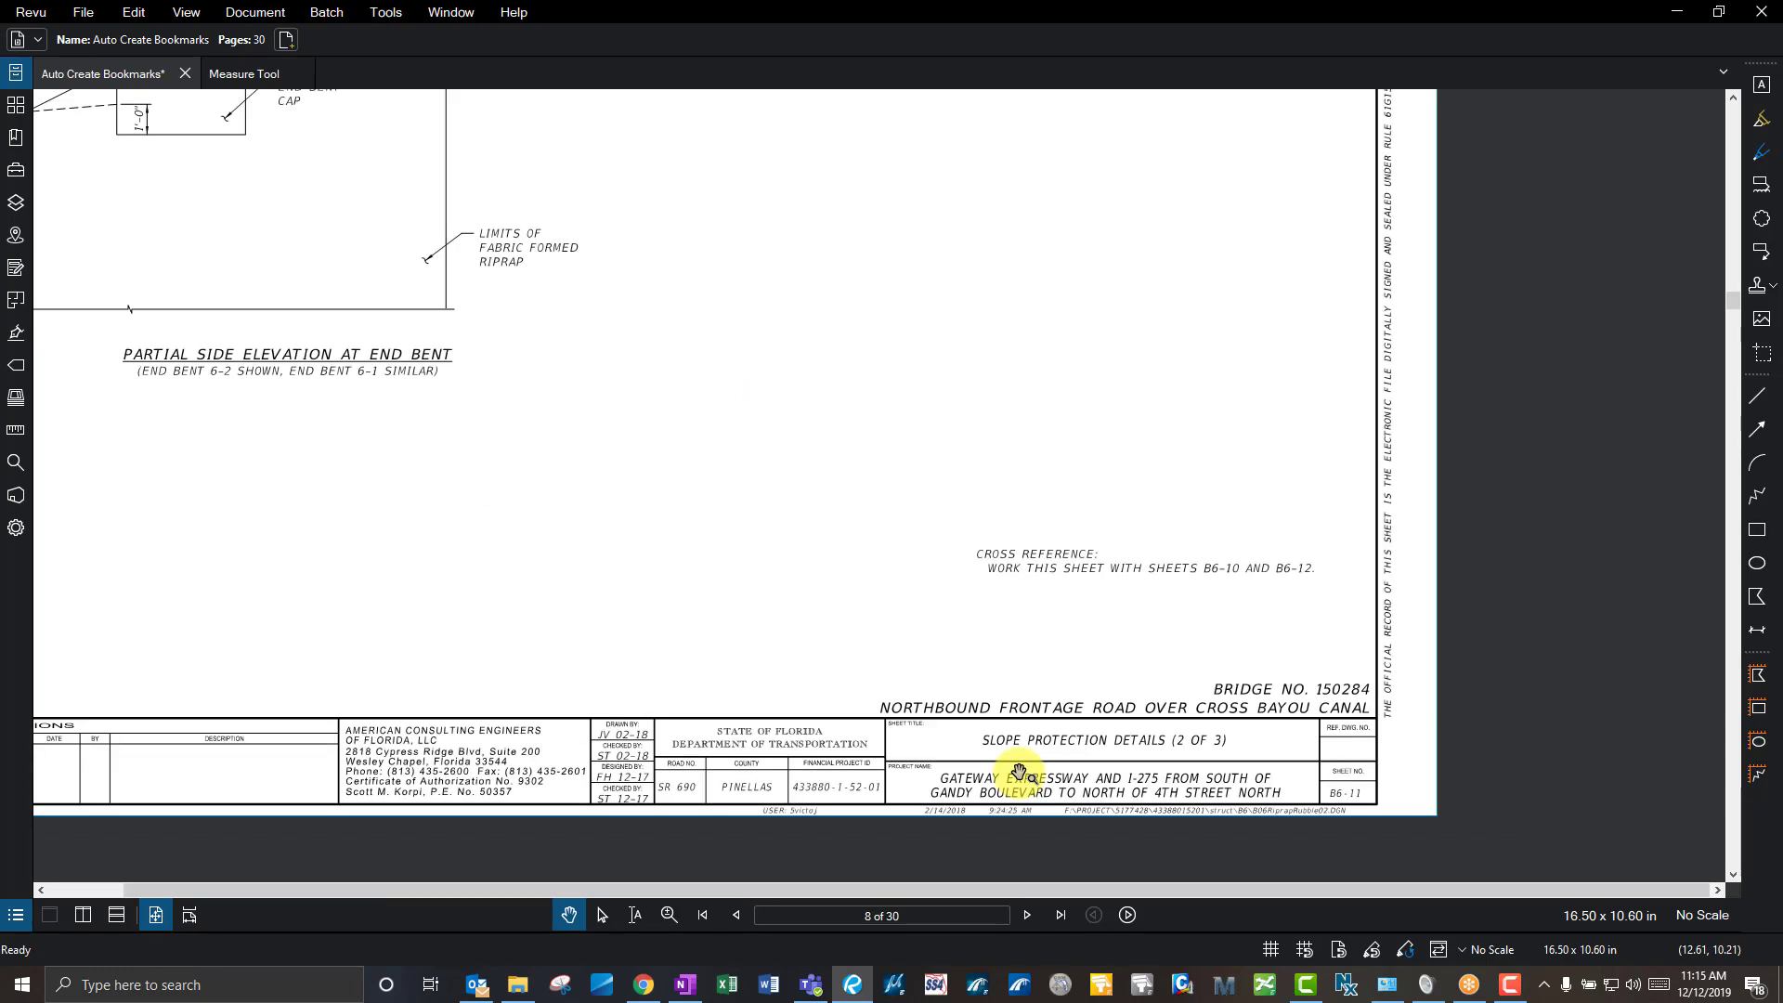
scroll(1077, 650, down, 4)
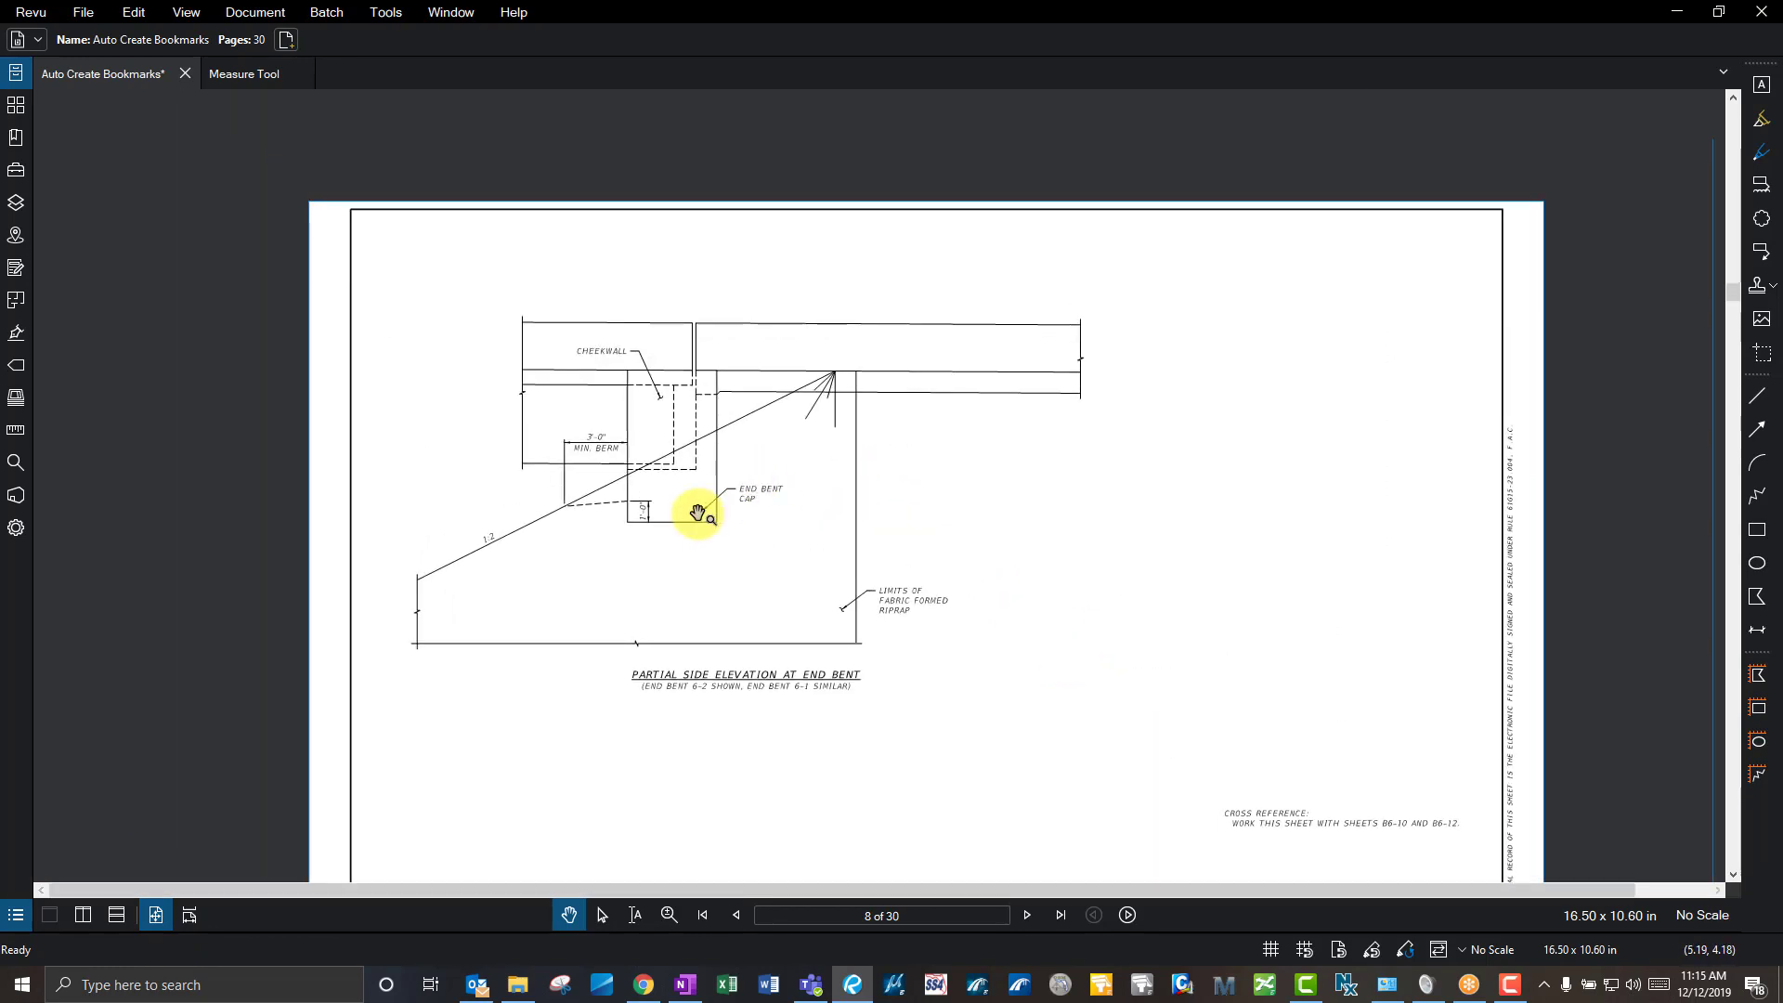
scroll(697, 512, up, 4)
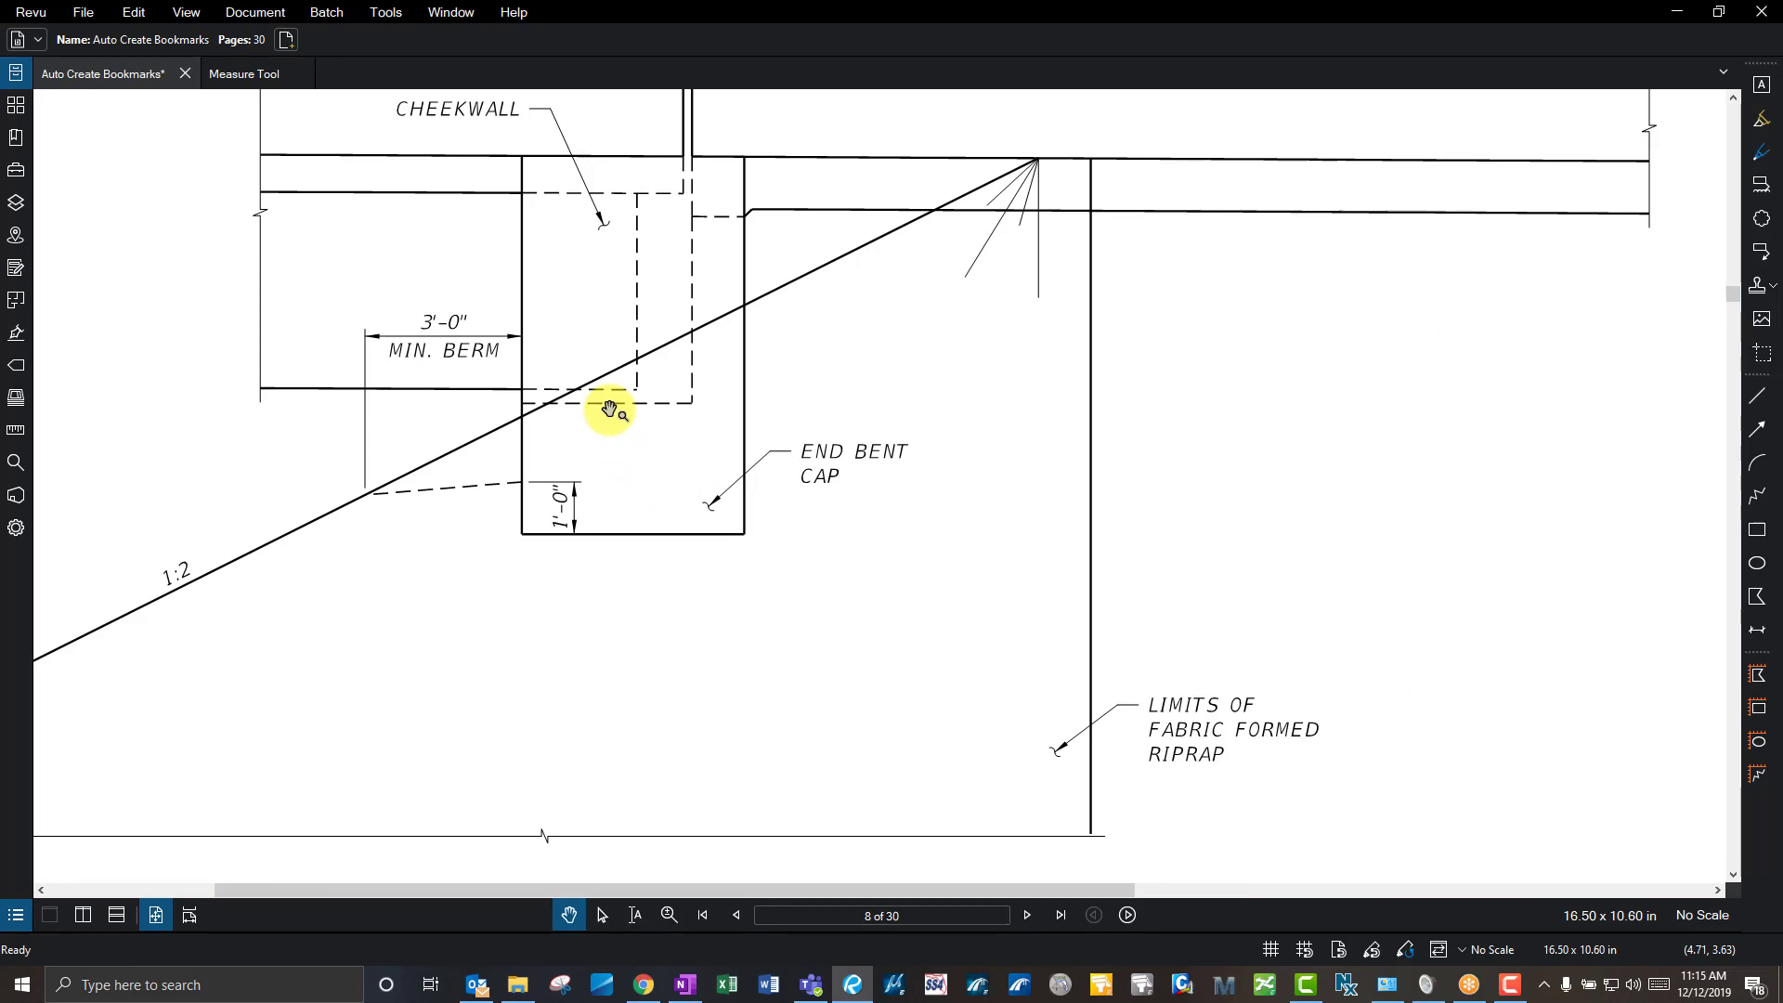
scroll(609, 409, down, 5)
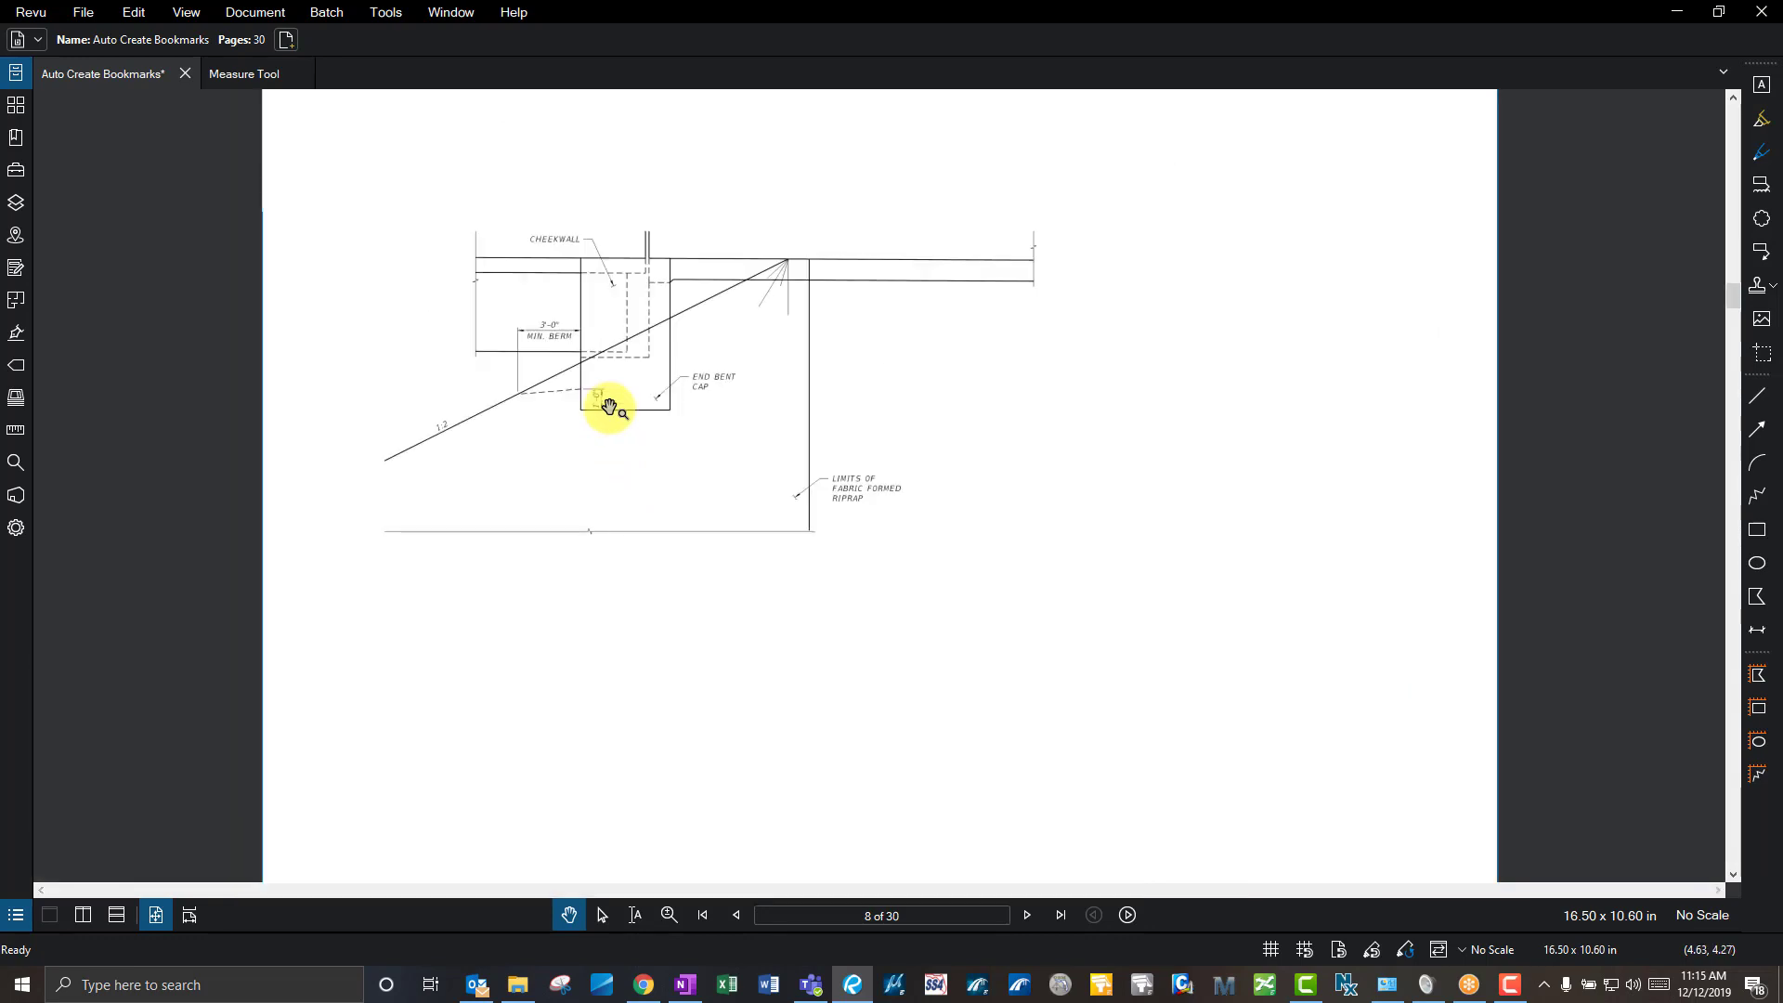
scroll(622, 446, down, 3)
scroll(628, 457, down, 3)
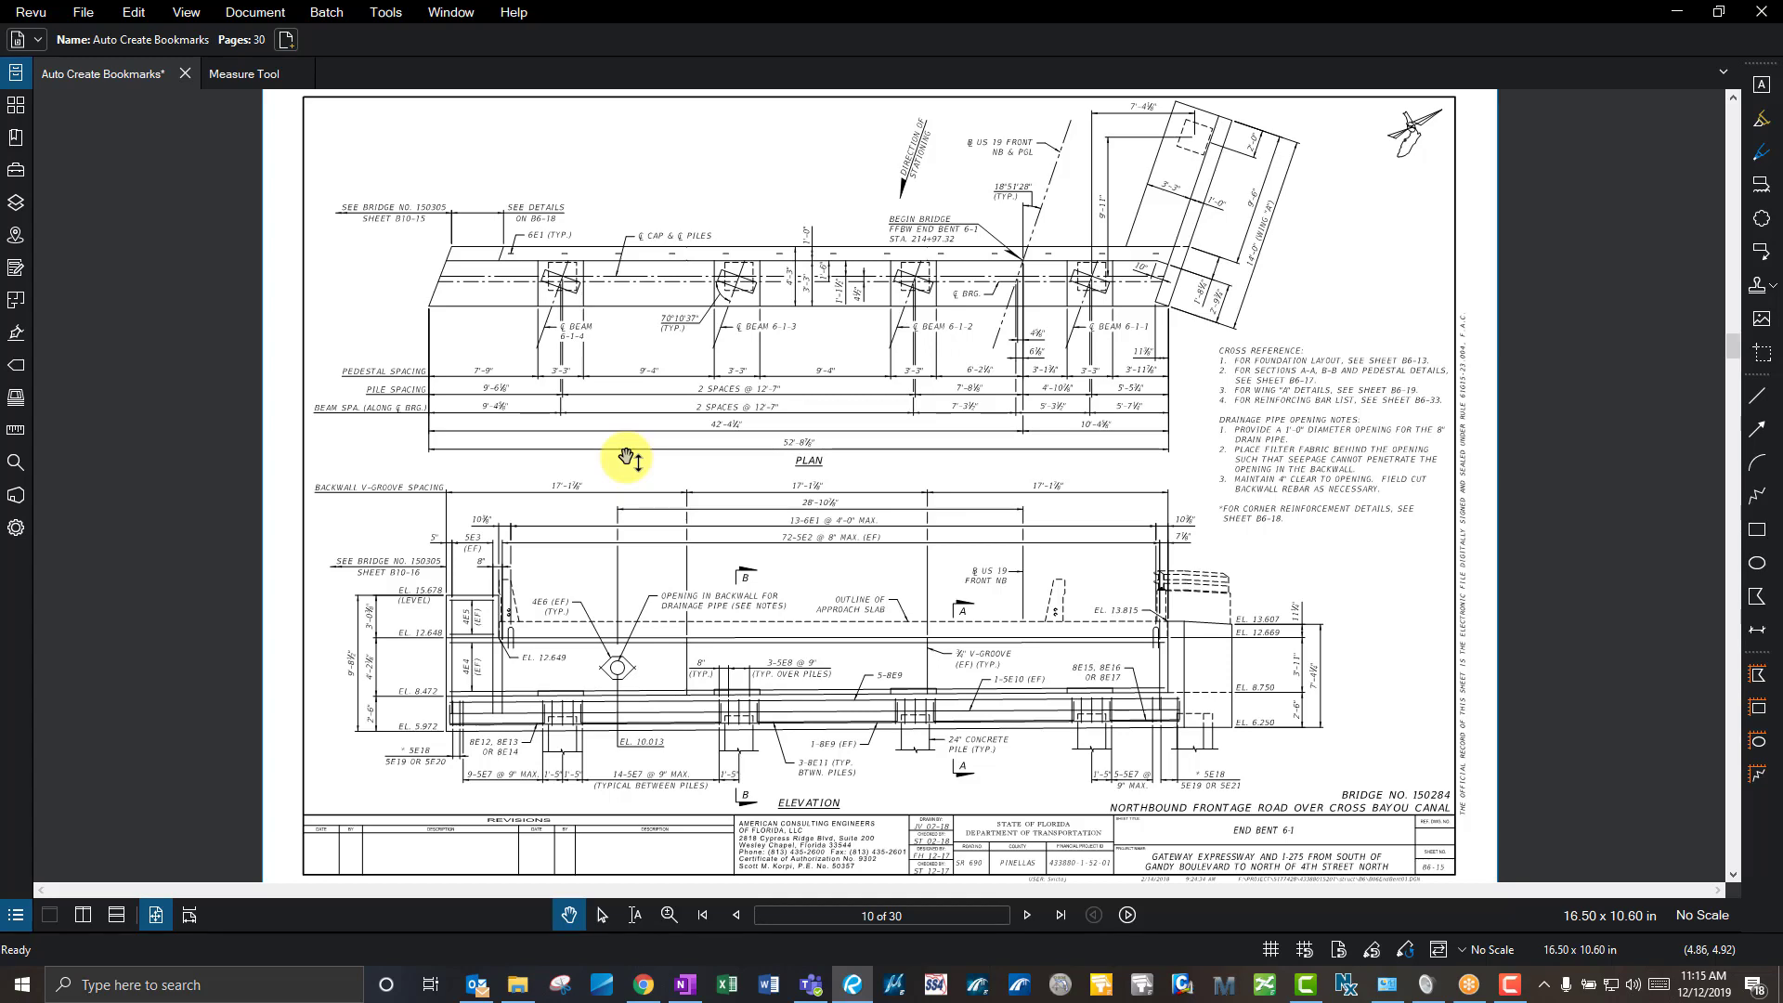
scroll(627, 458, down, 3)
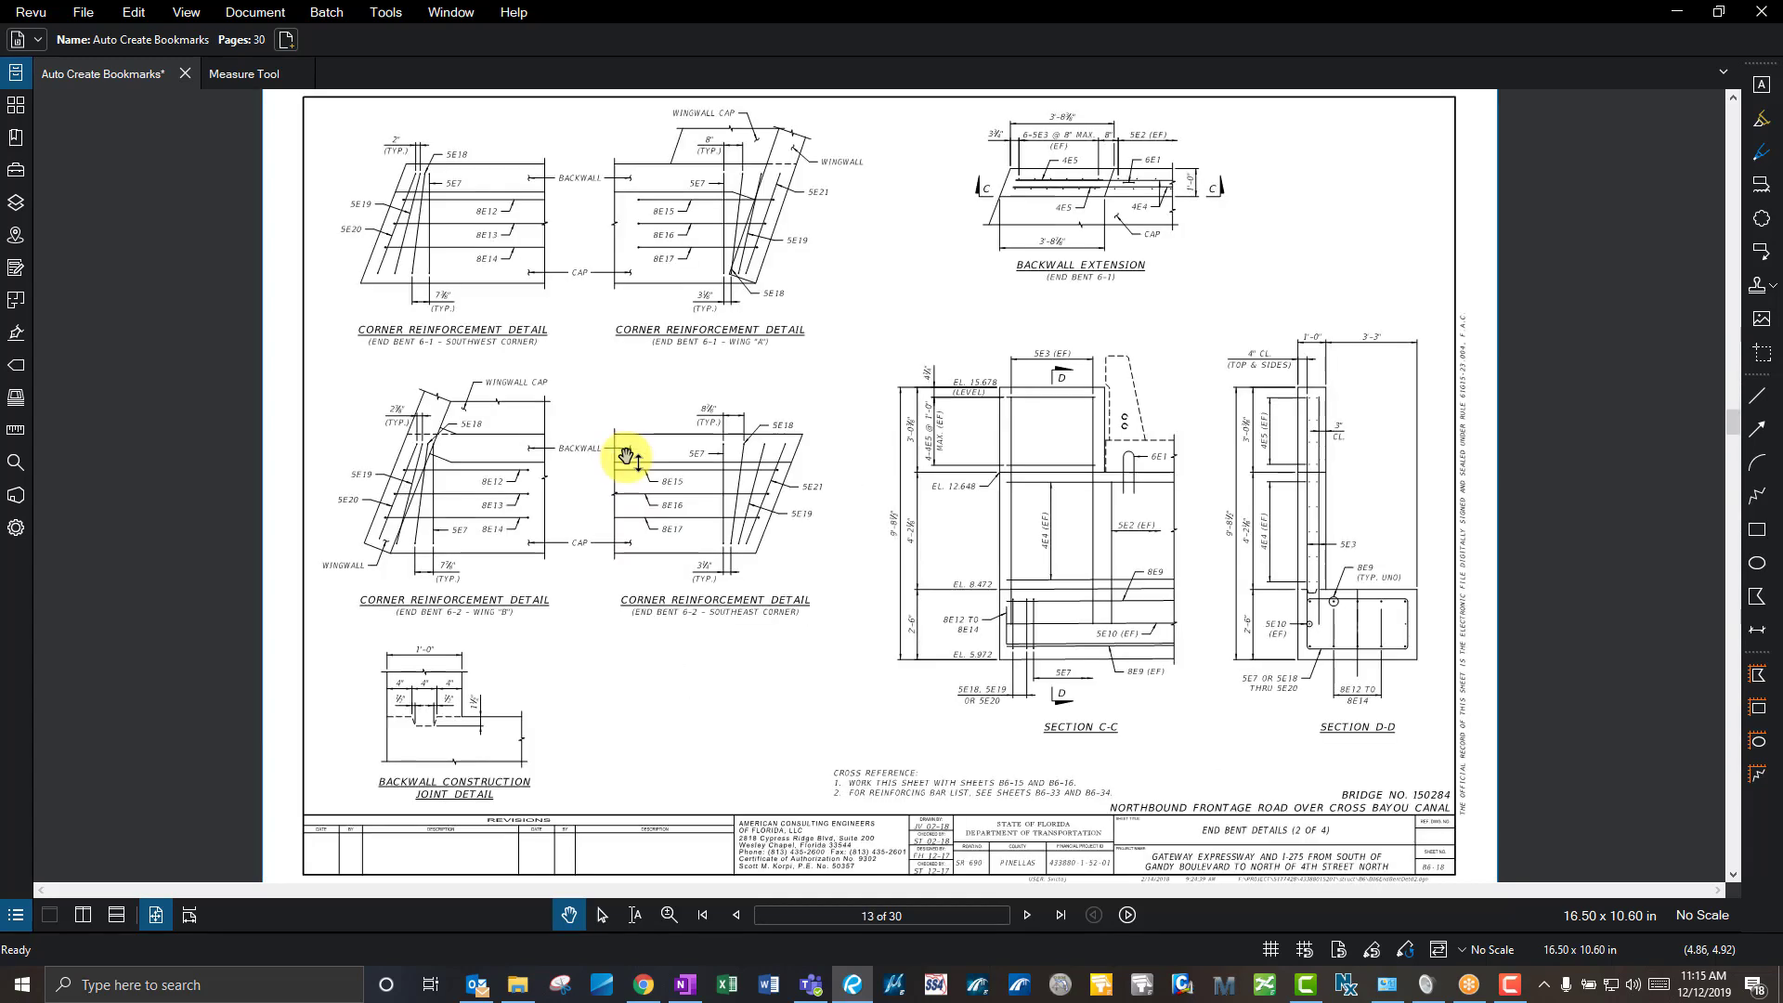
scroll(628, 457, down, 2)
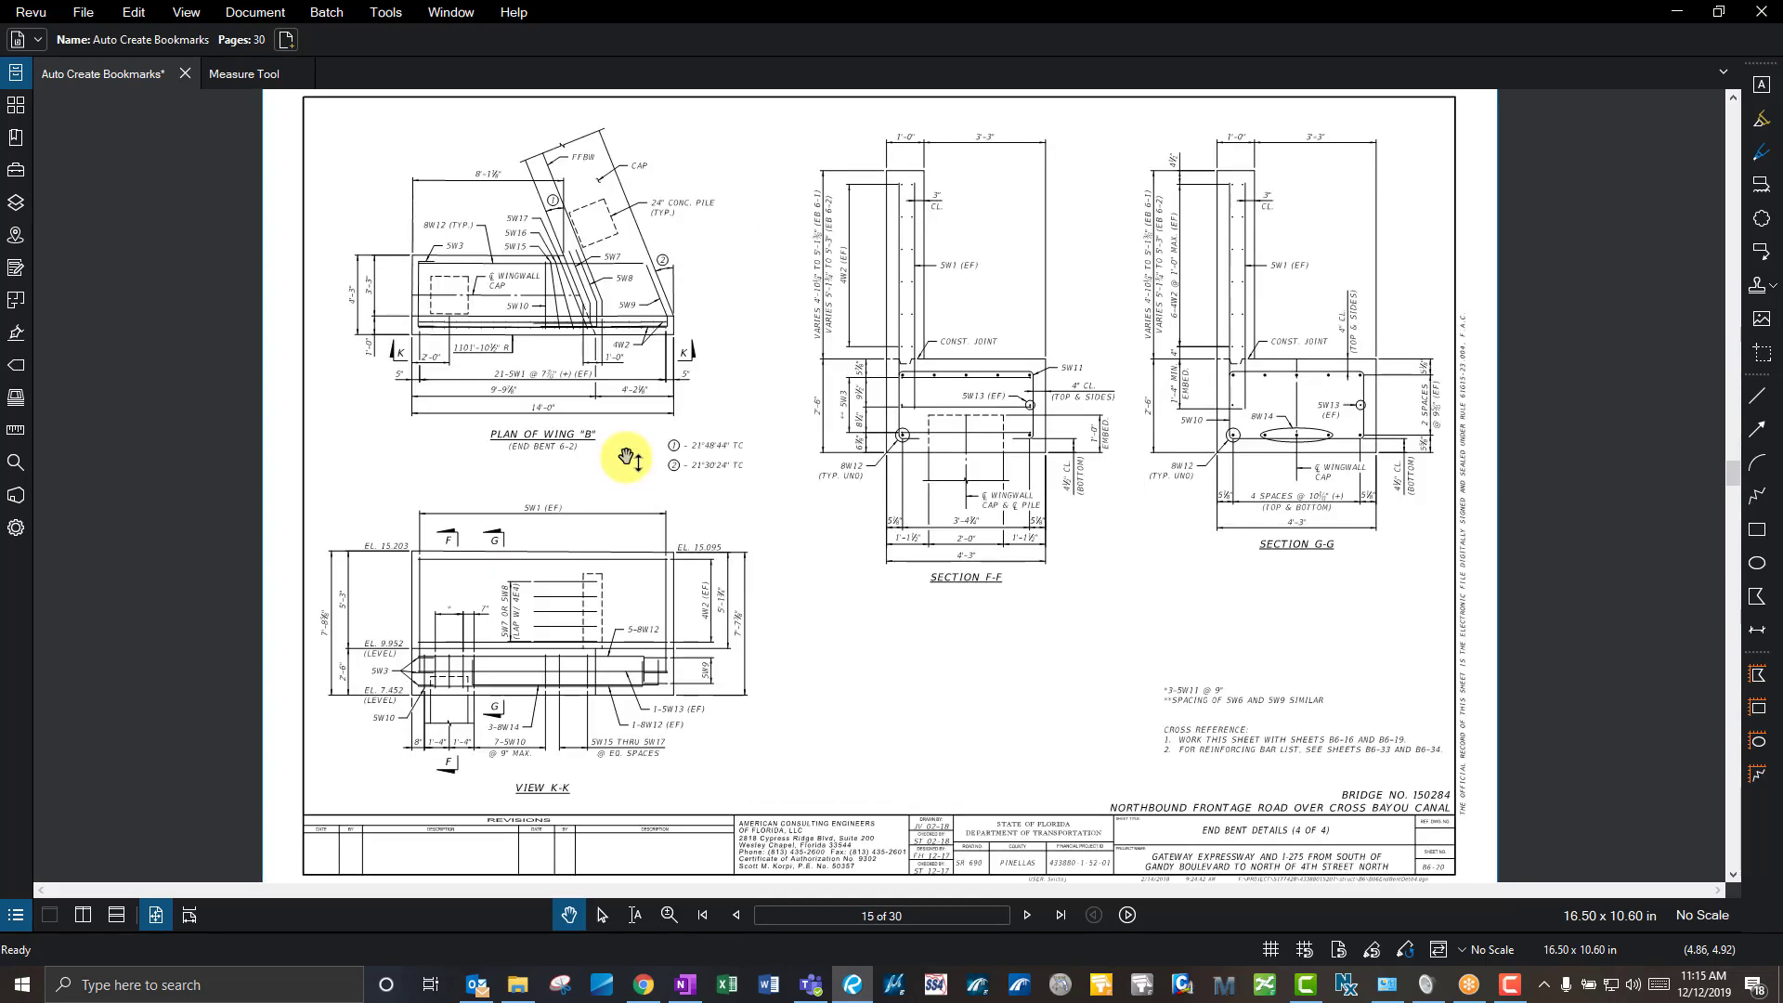
- Turn on Scrolling Pages with the sheet fitted and start scrolling down from page 15
click(190, 917)
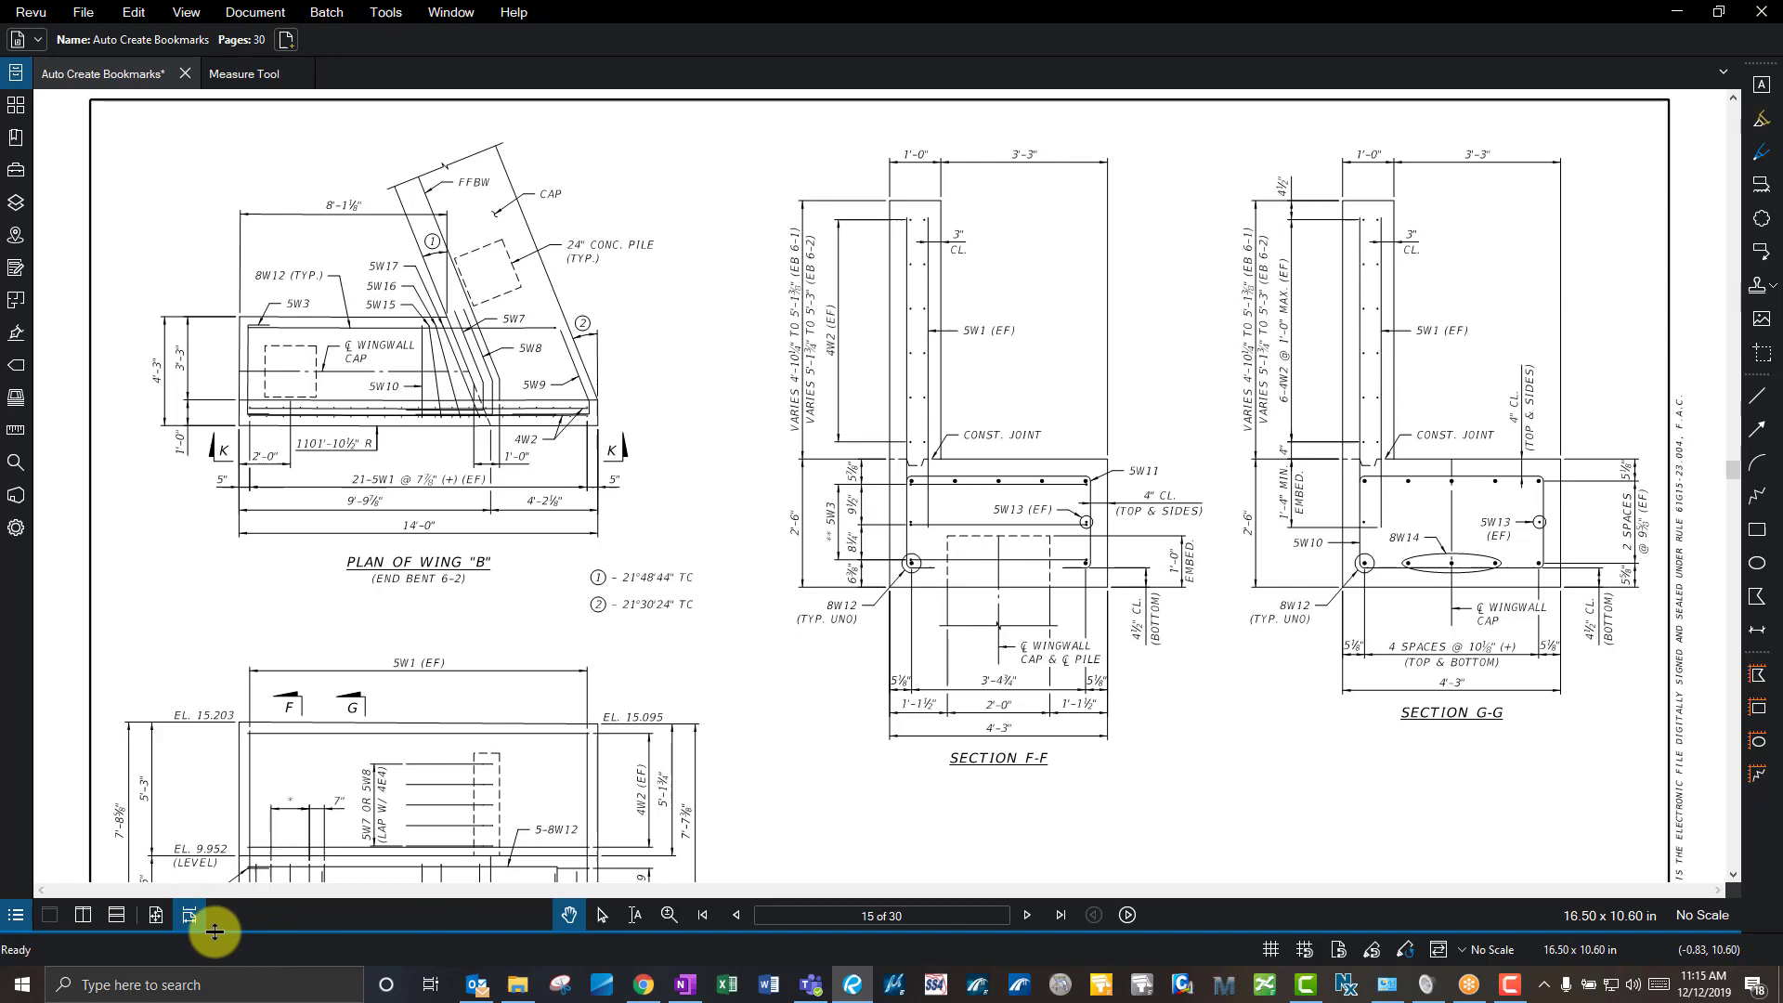
click(159, 913)
click(181, 913)
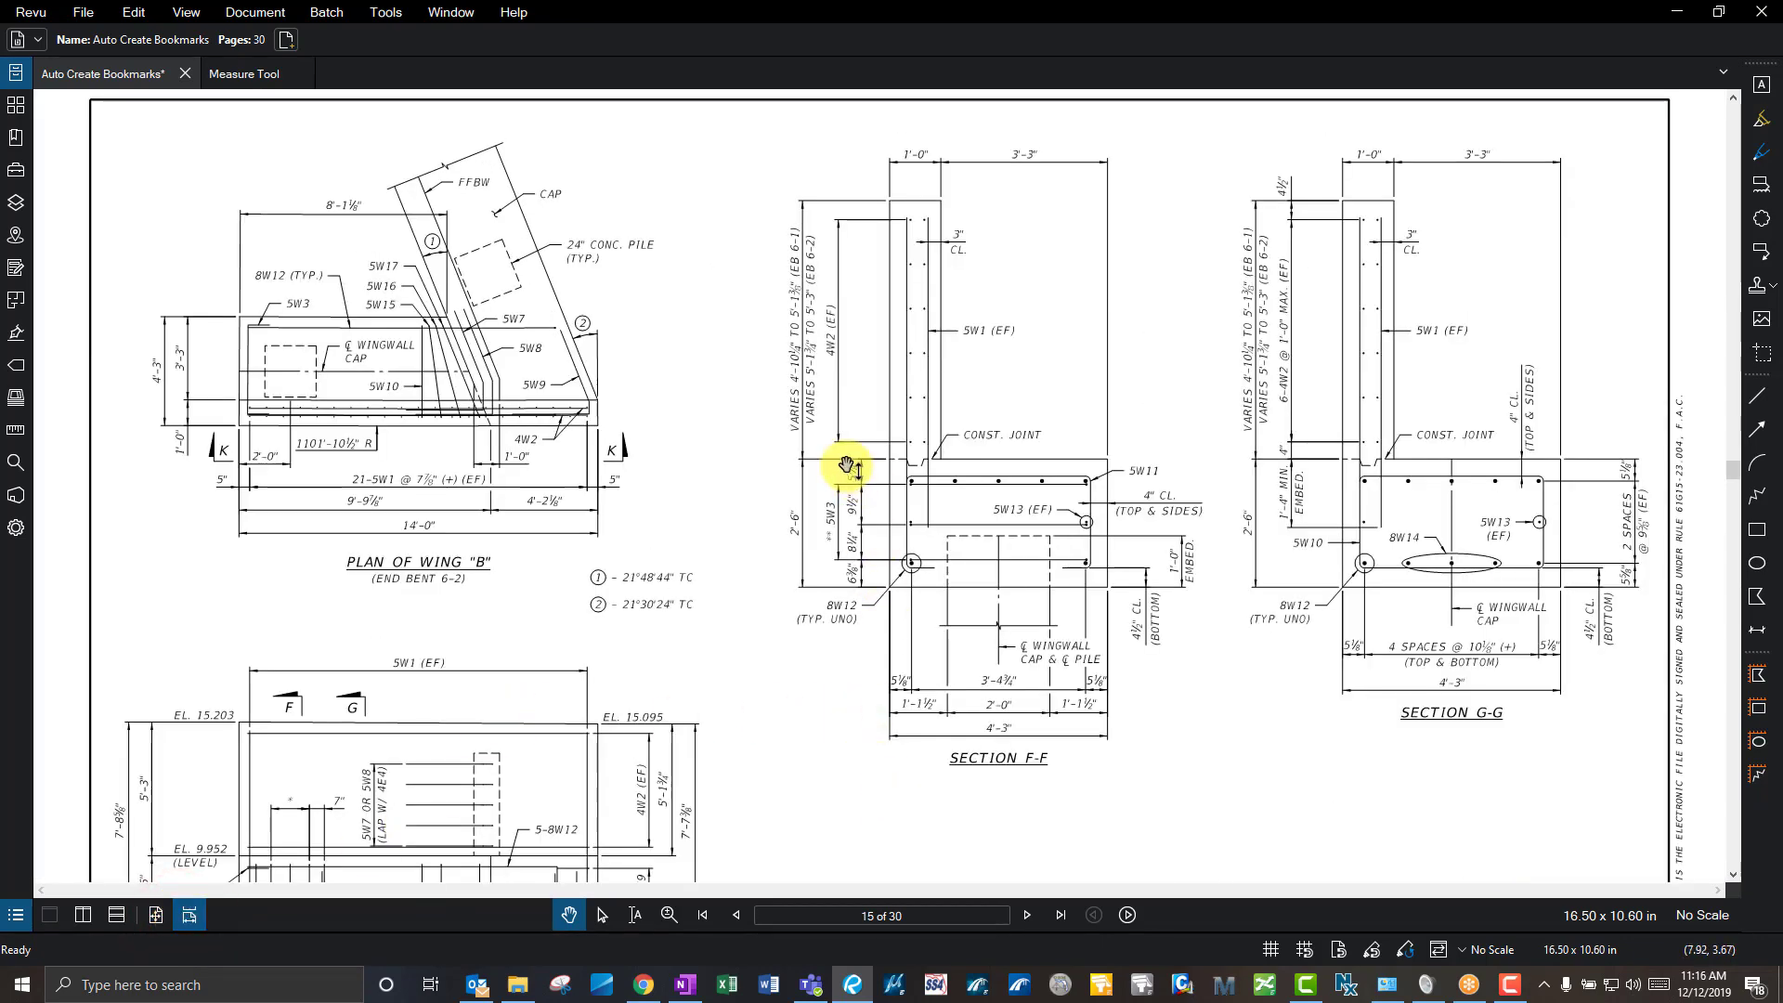
scroll(848, 465, down, 5)
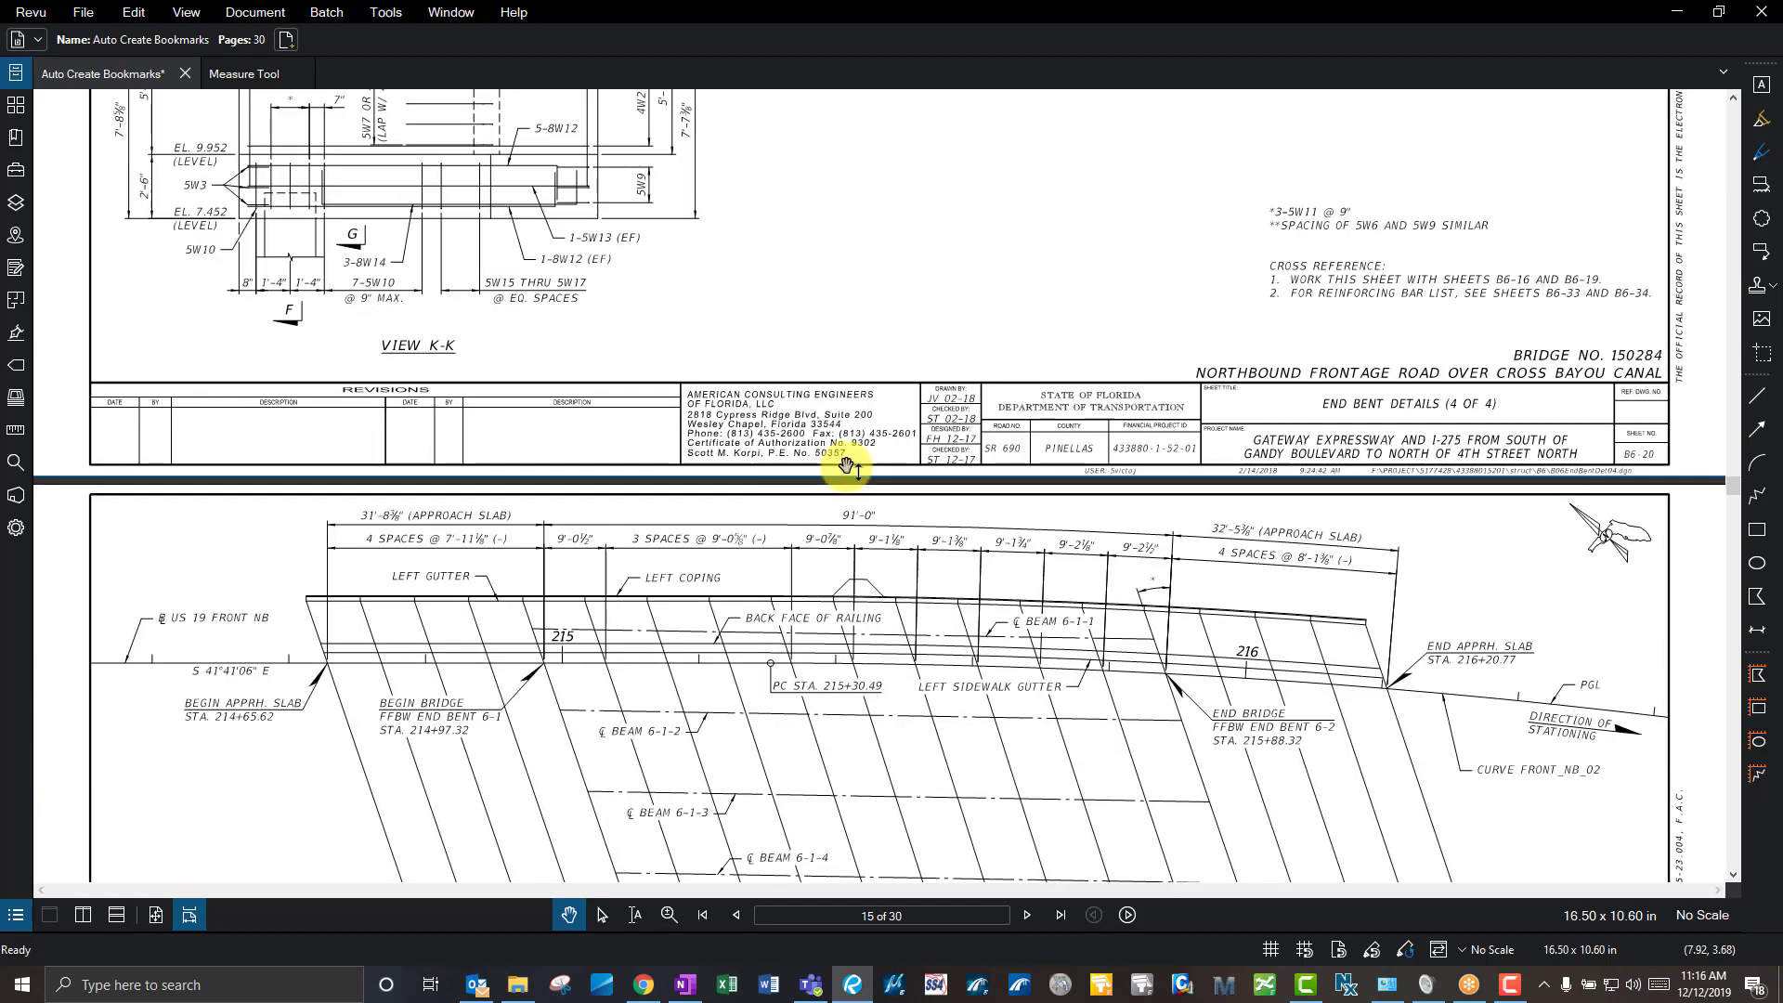
scroll(847, 465, down, 8)
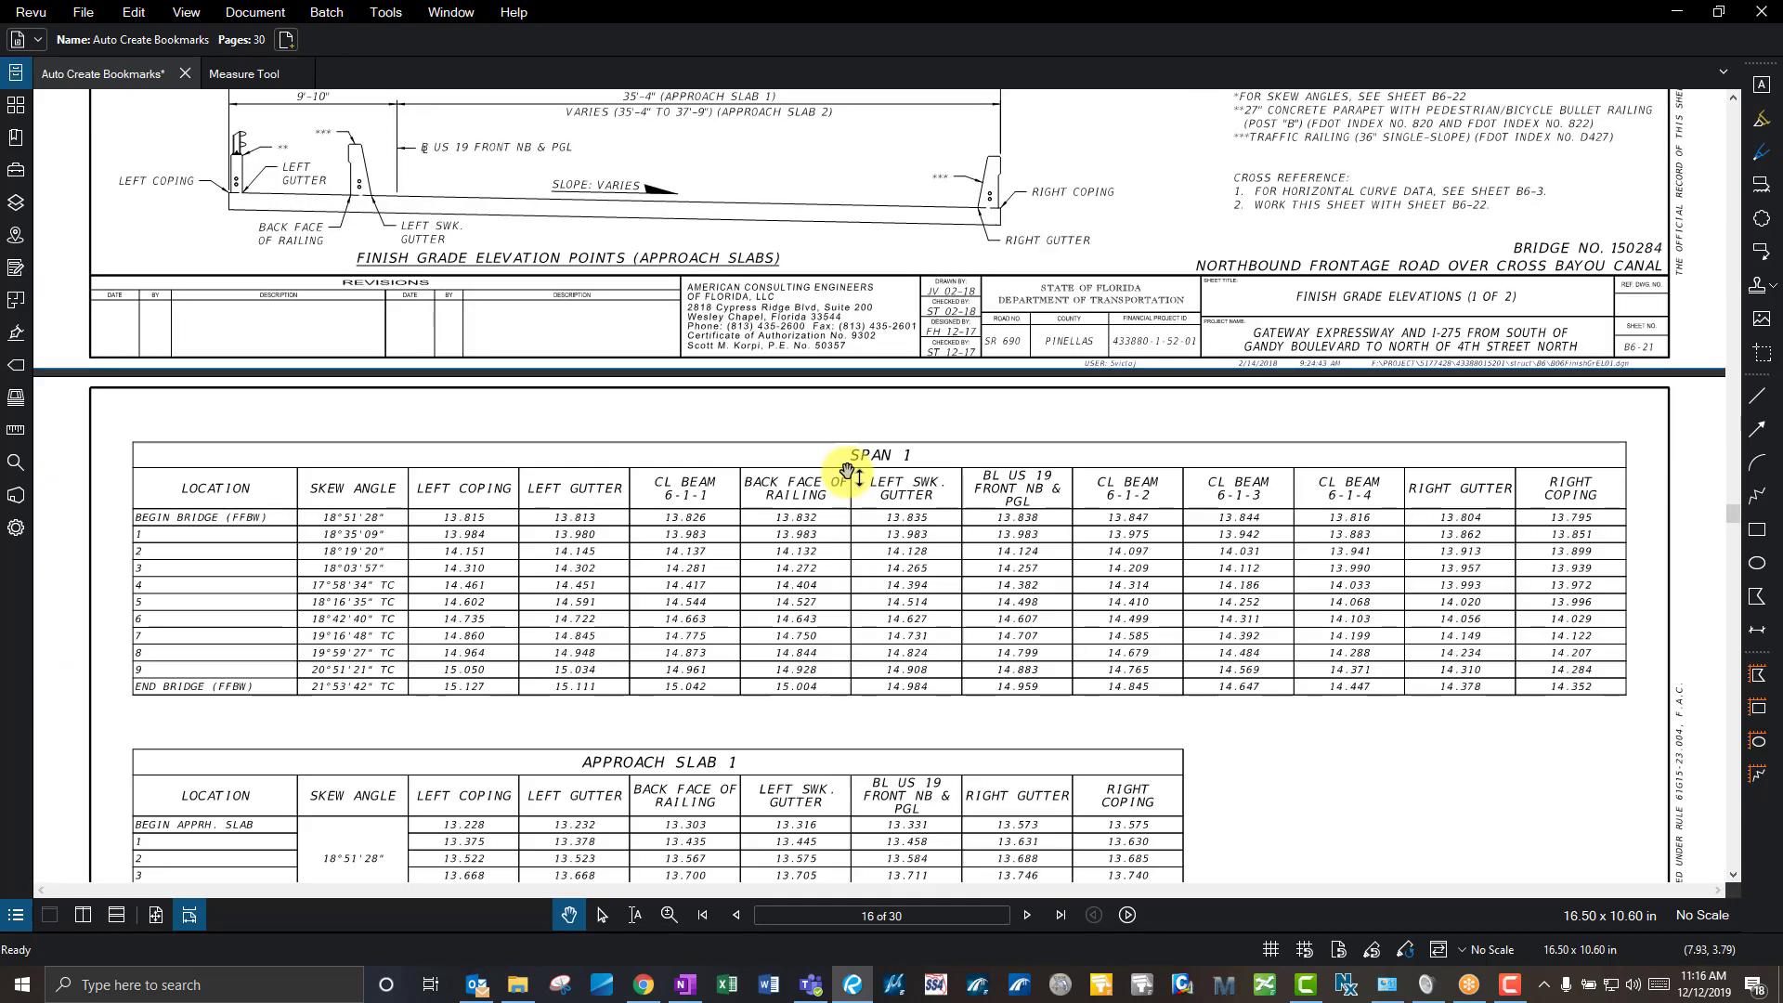
- Scroll continuously down to page 20 and fit the whole sheet in the window
click(191, 915)
scroll(588, 664, down, 5)
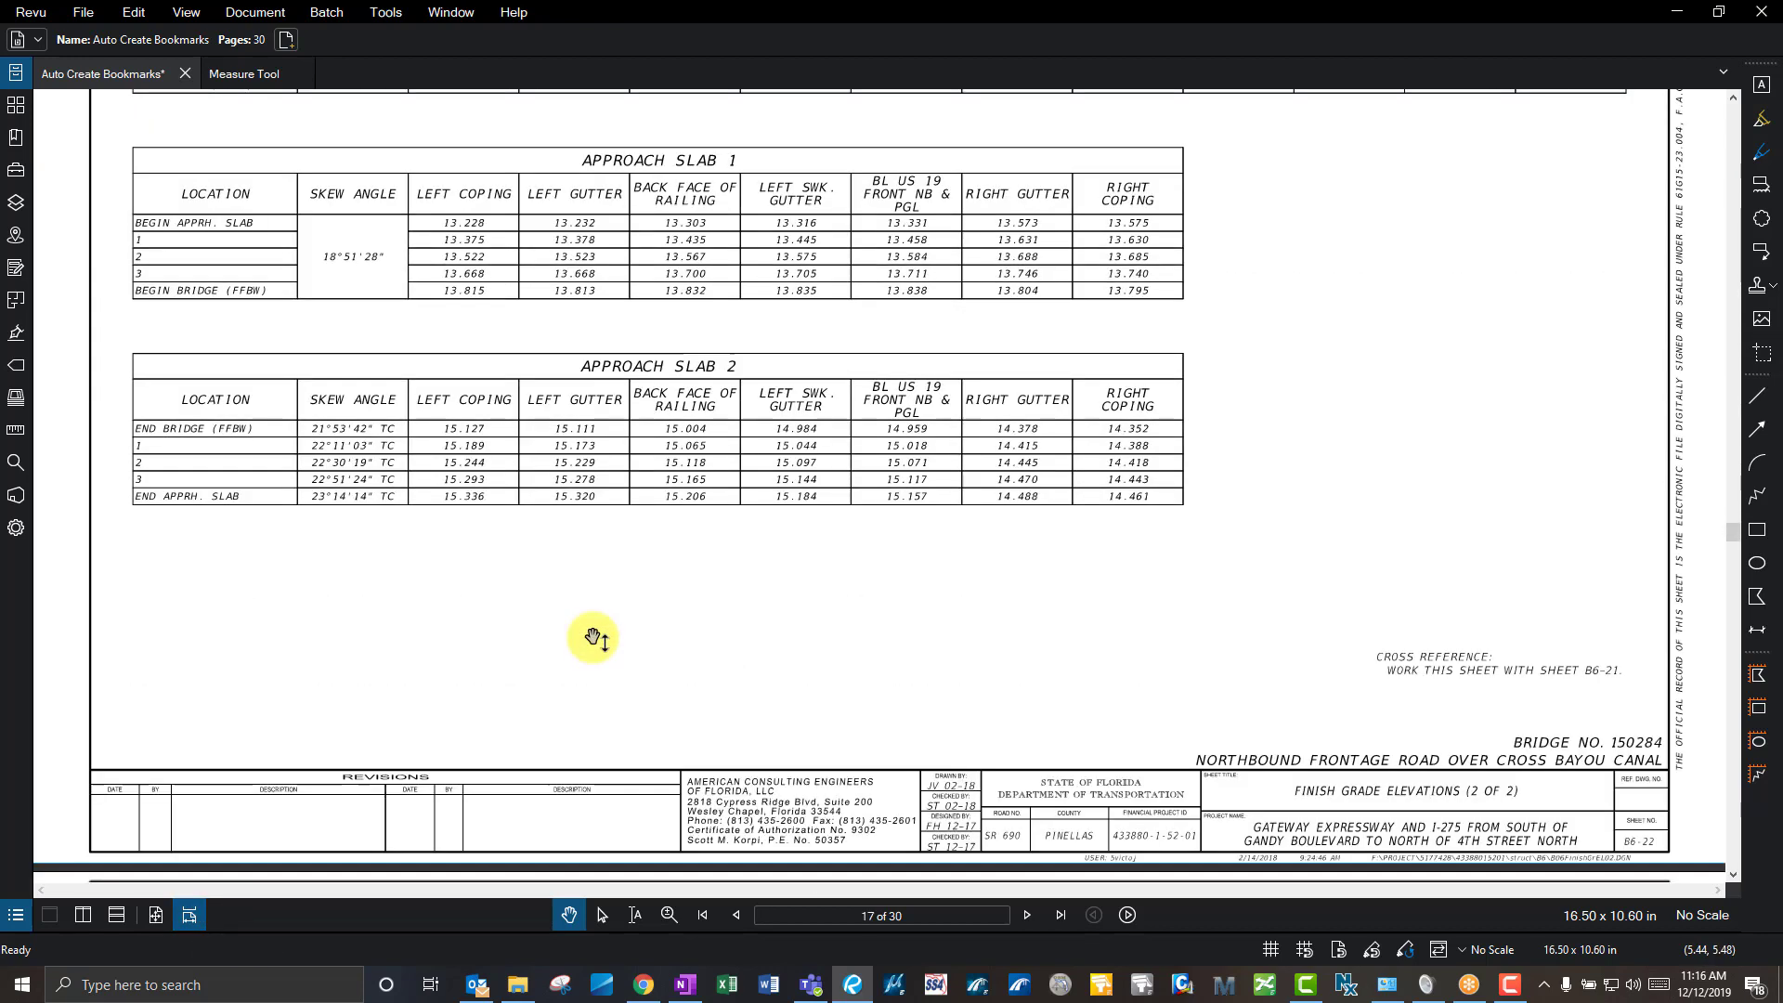
scroll(593, 638, down, 3)
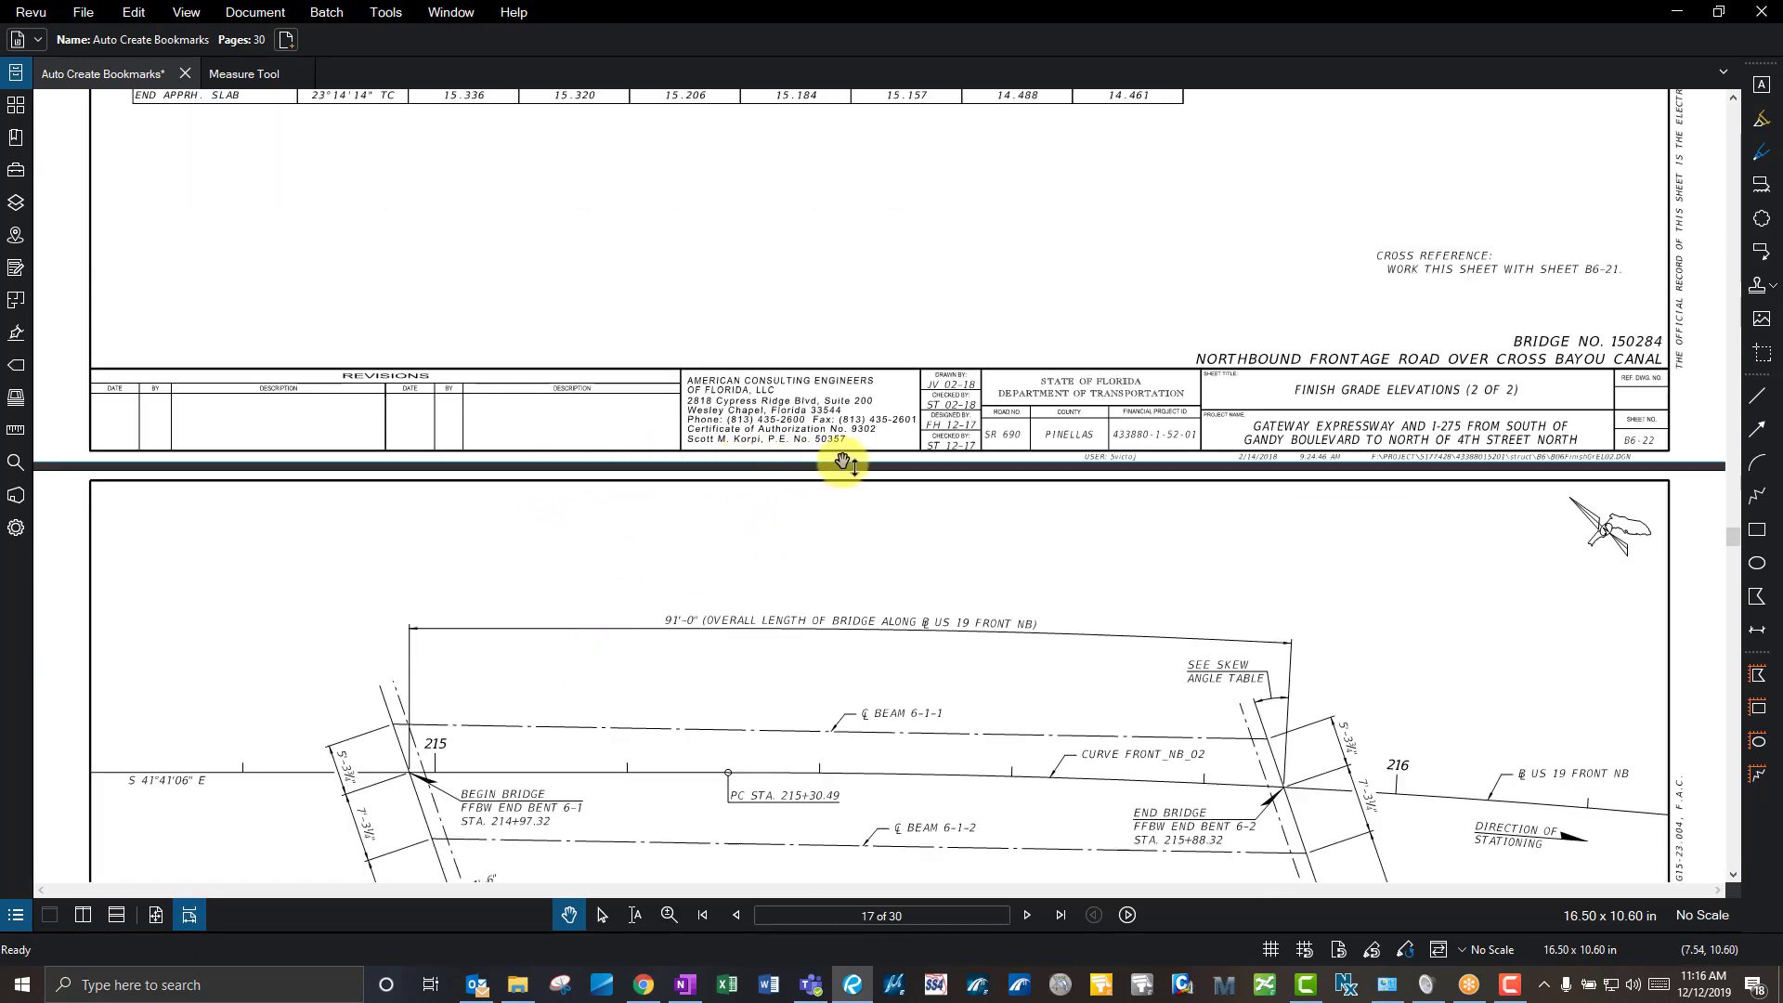
scroll(1002, 554, down, 6)
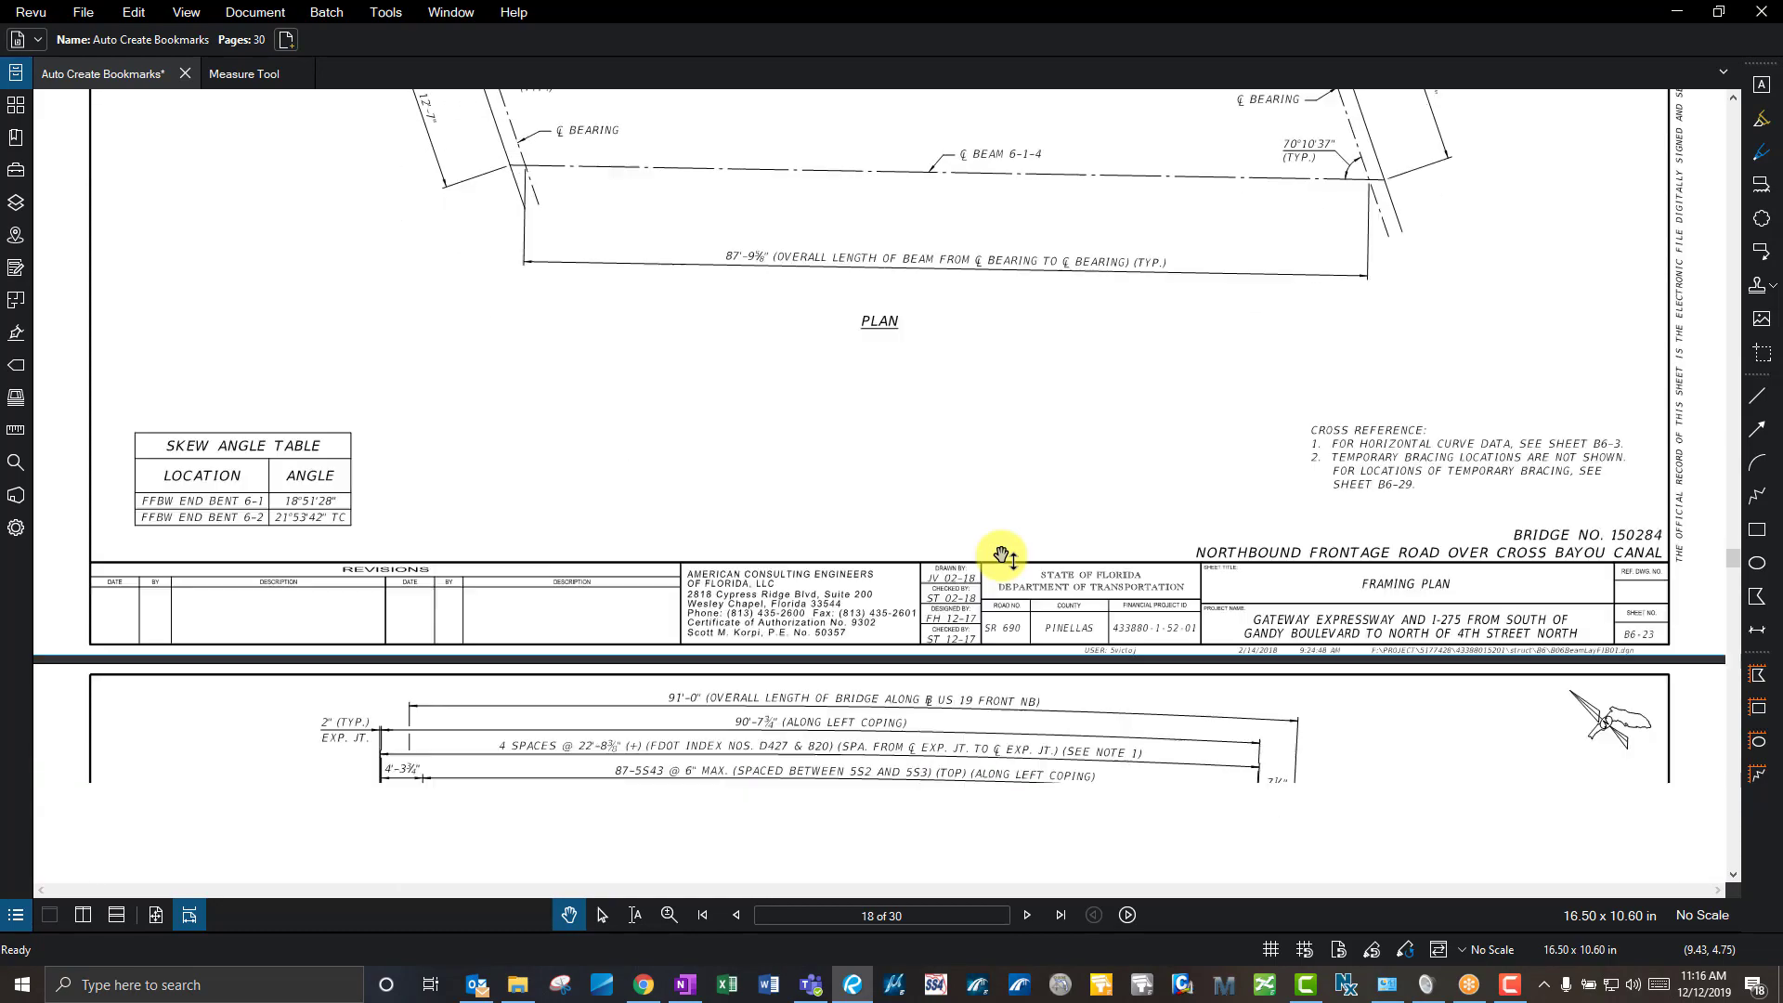
scroll(1002, 554, down, 5)
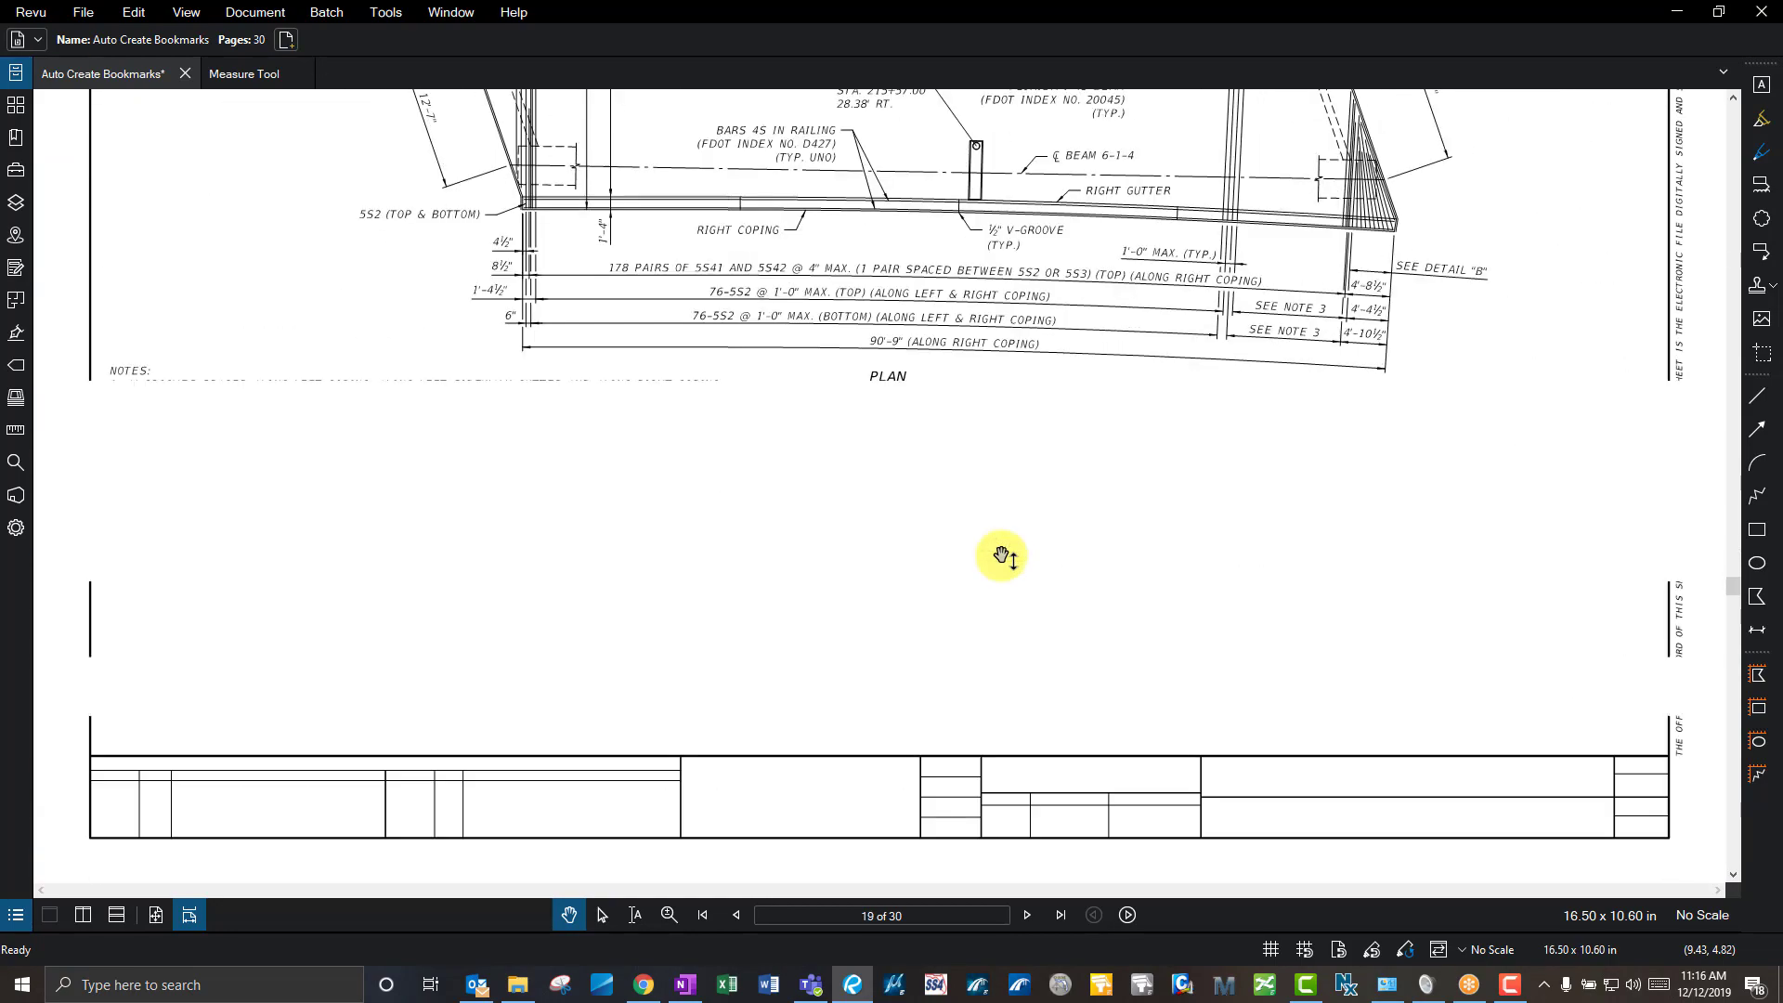
scroll(1002, 555, down, 3)
scroll(1007, 484, down, 3)
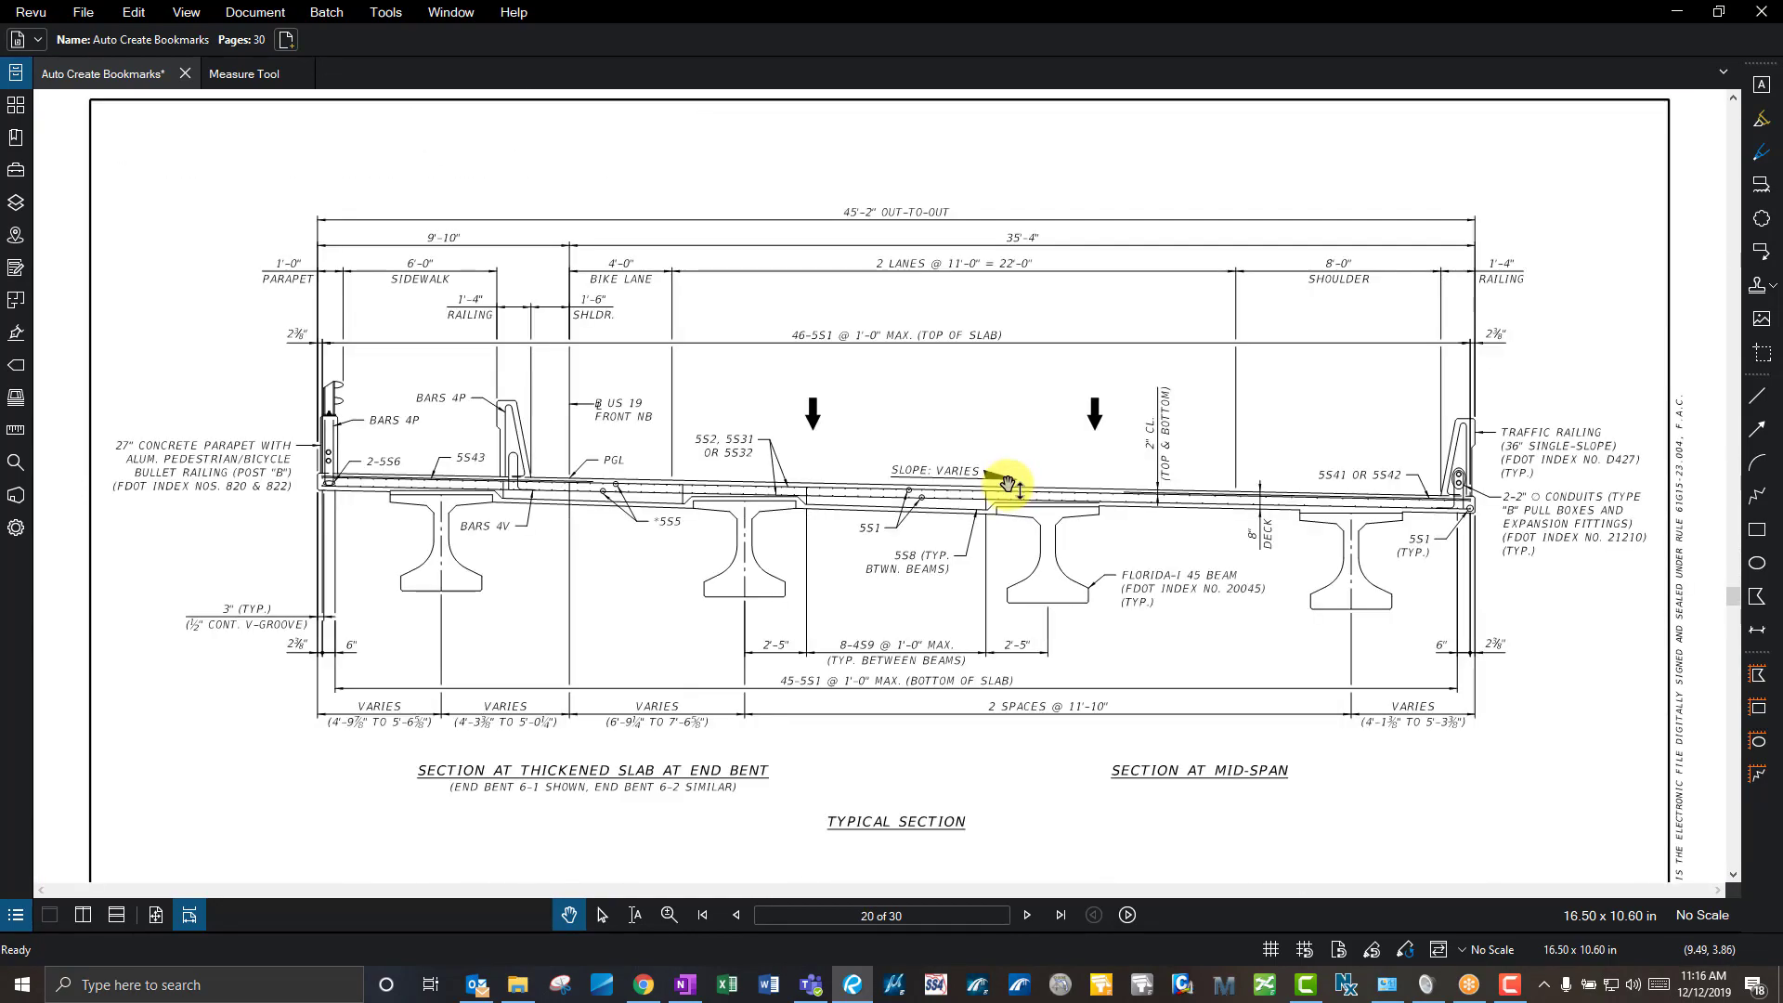
click(155, 915)
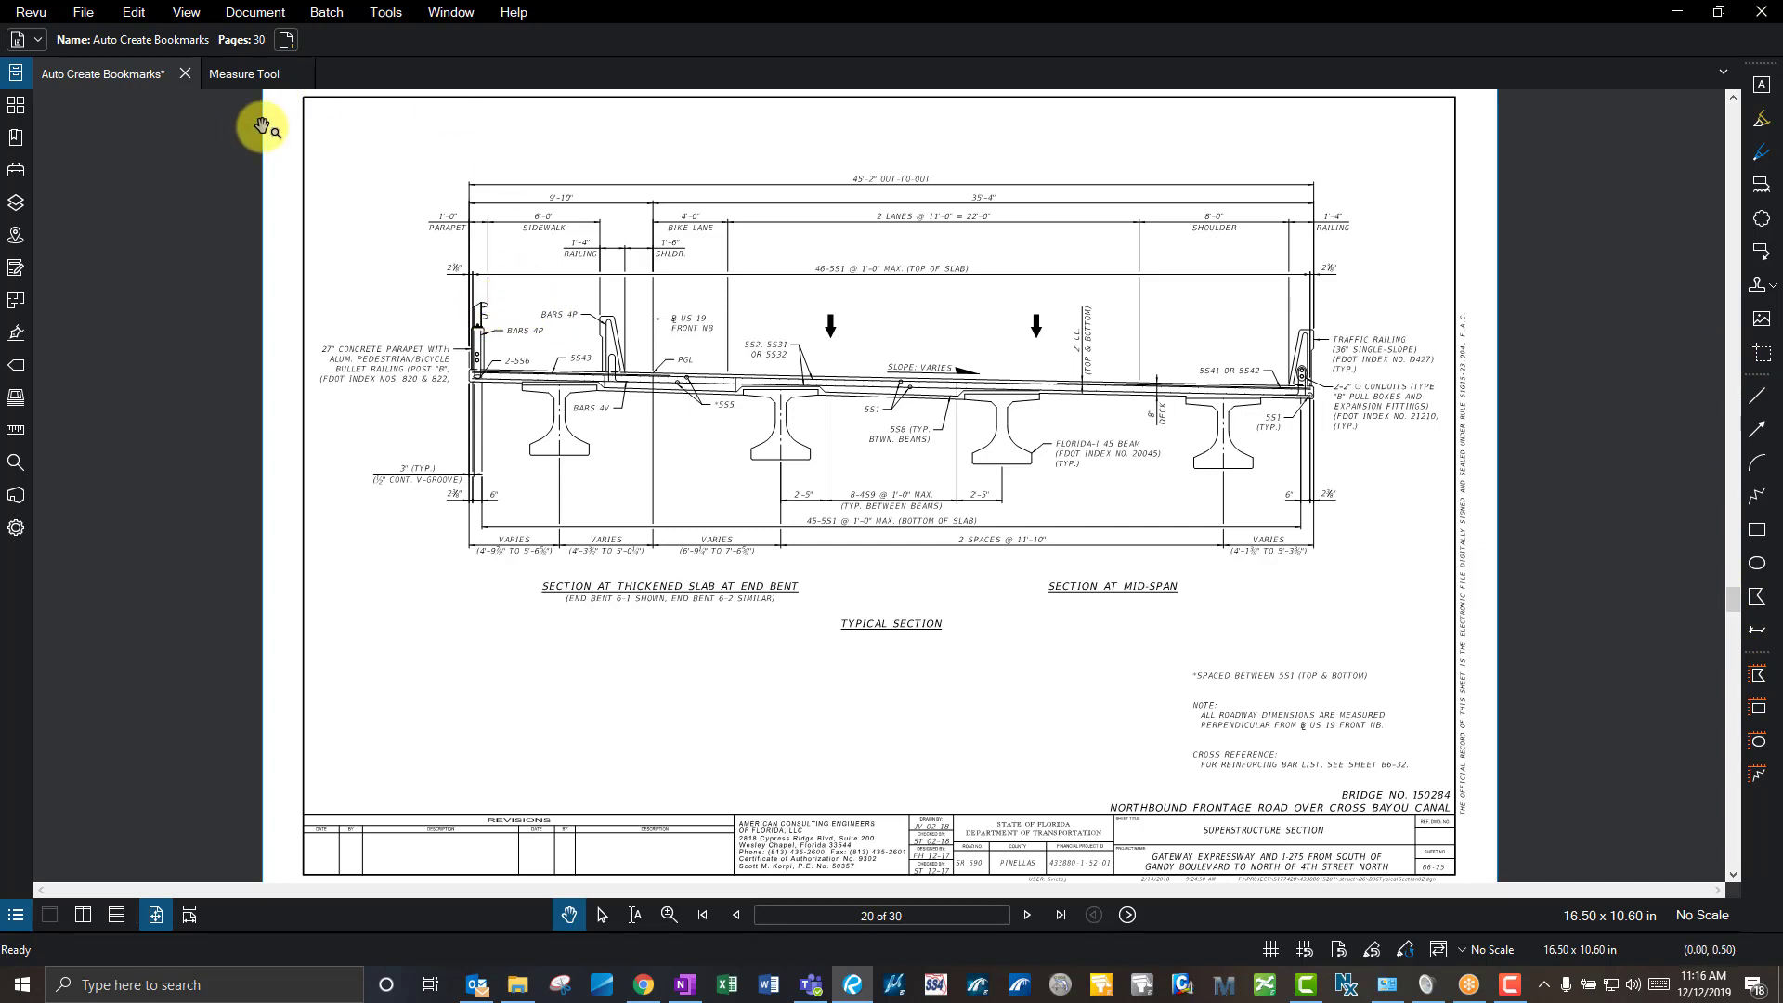
click(32, 527)
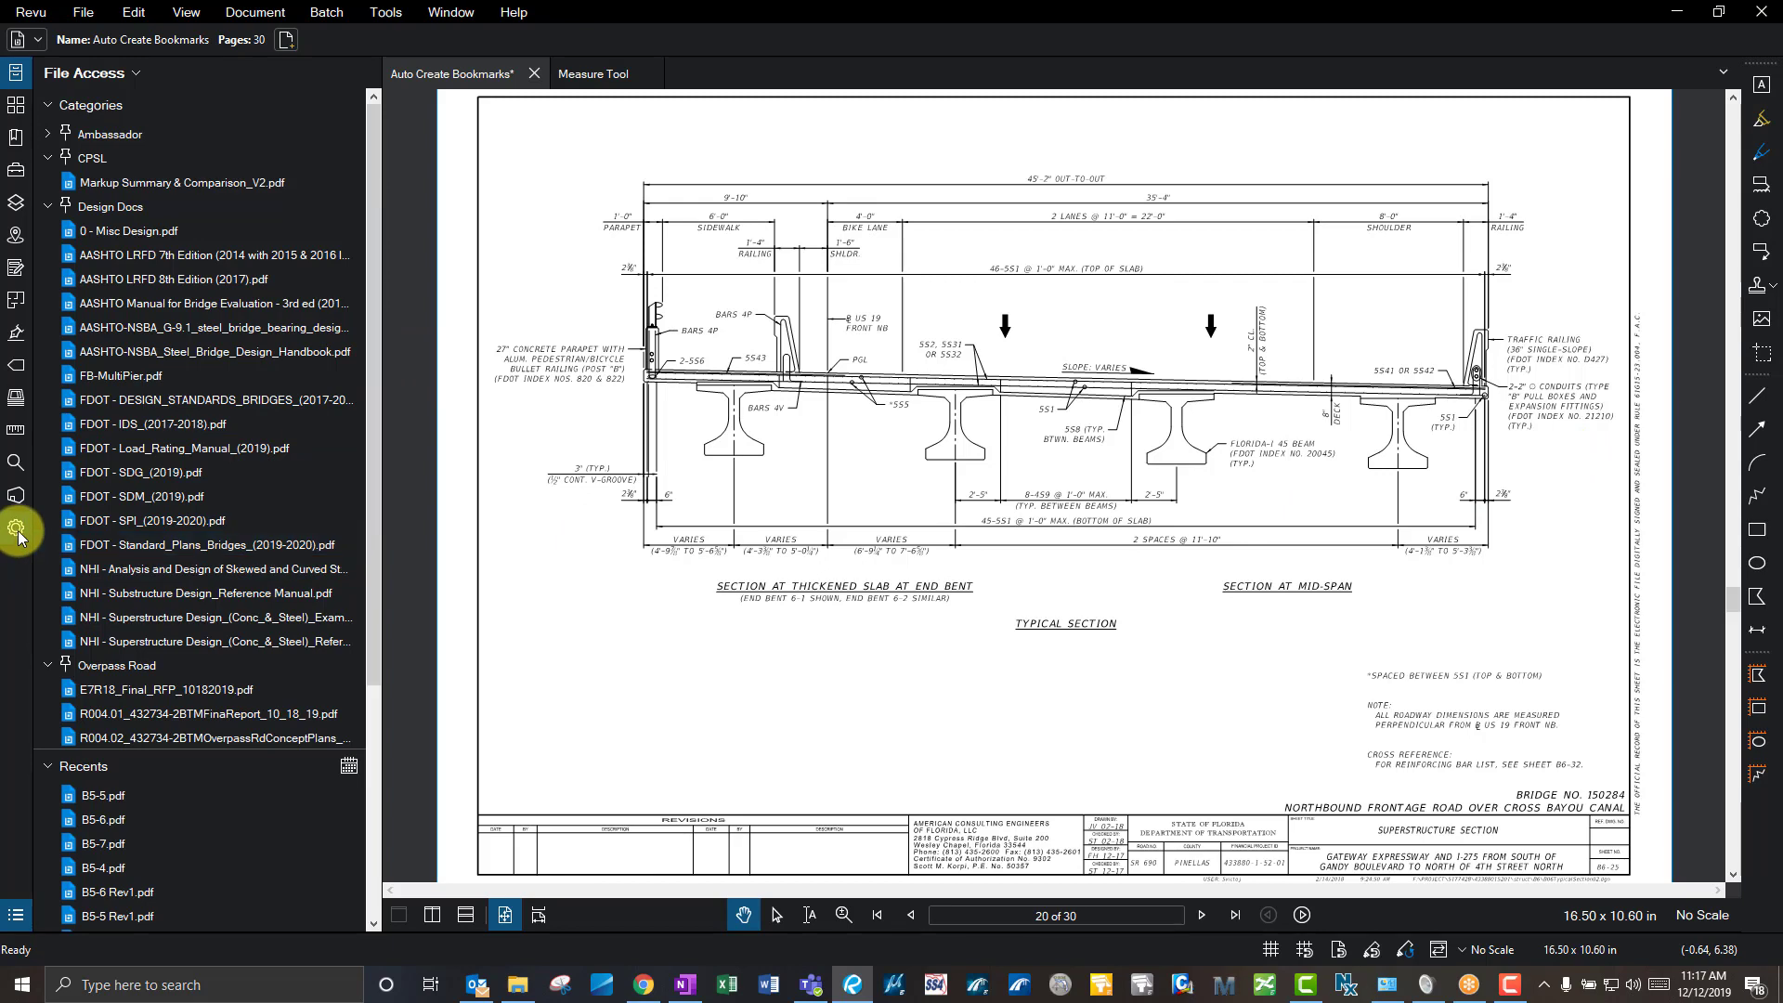
click(383, 414)
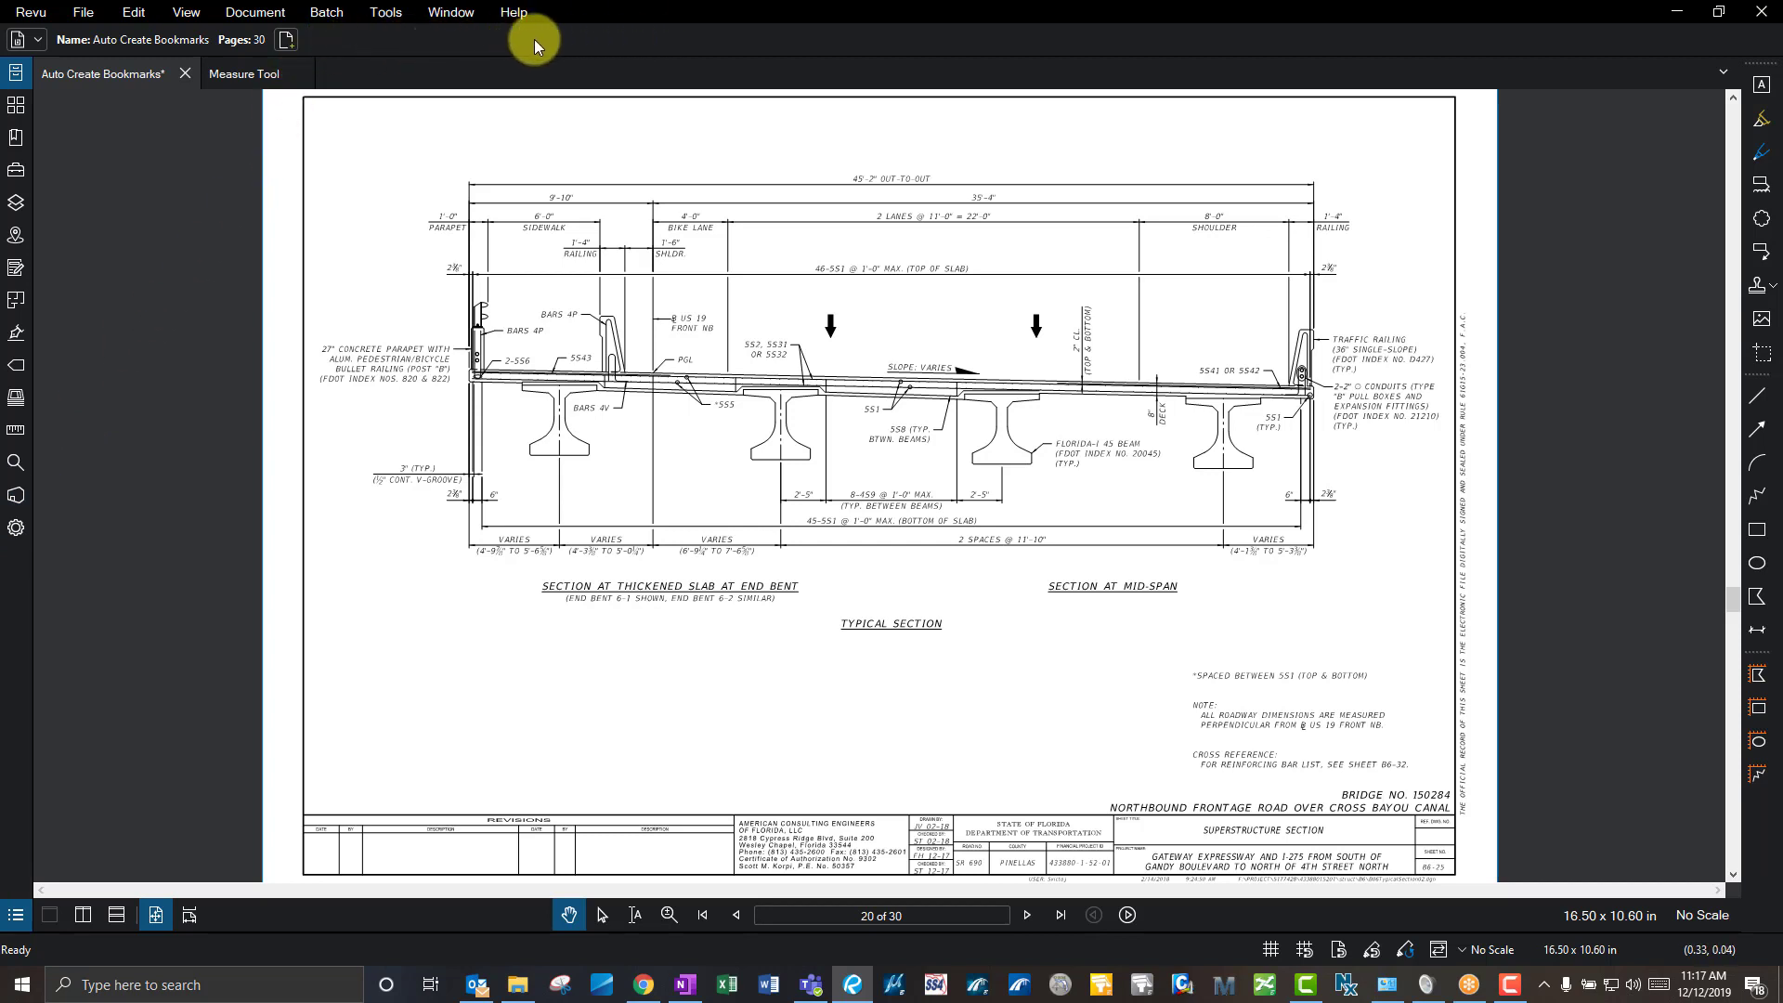
- Insert a blank page after page 20, then undo it so the set stays at 30 pages
click(369, 181)
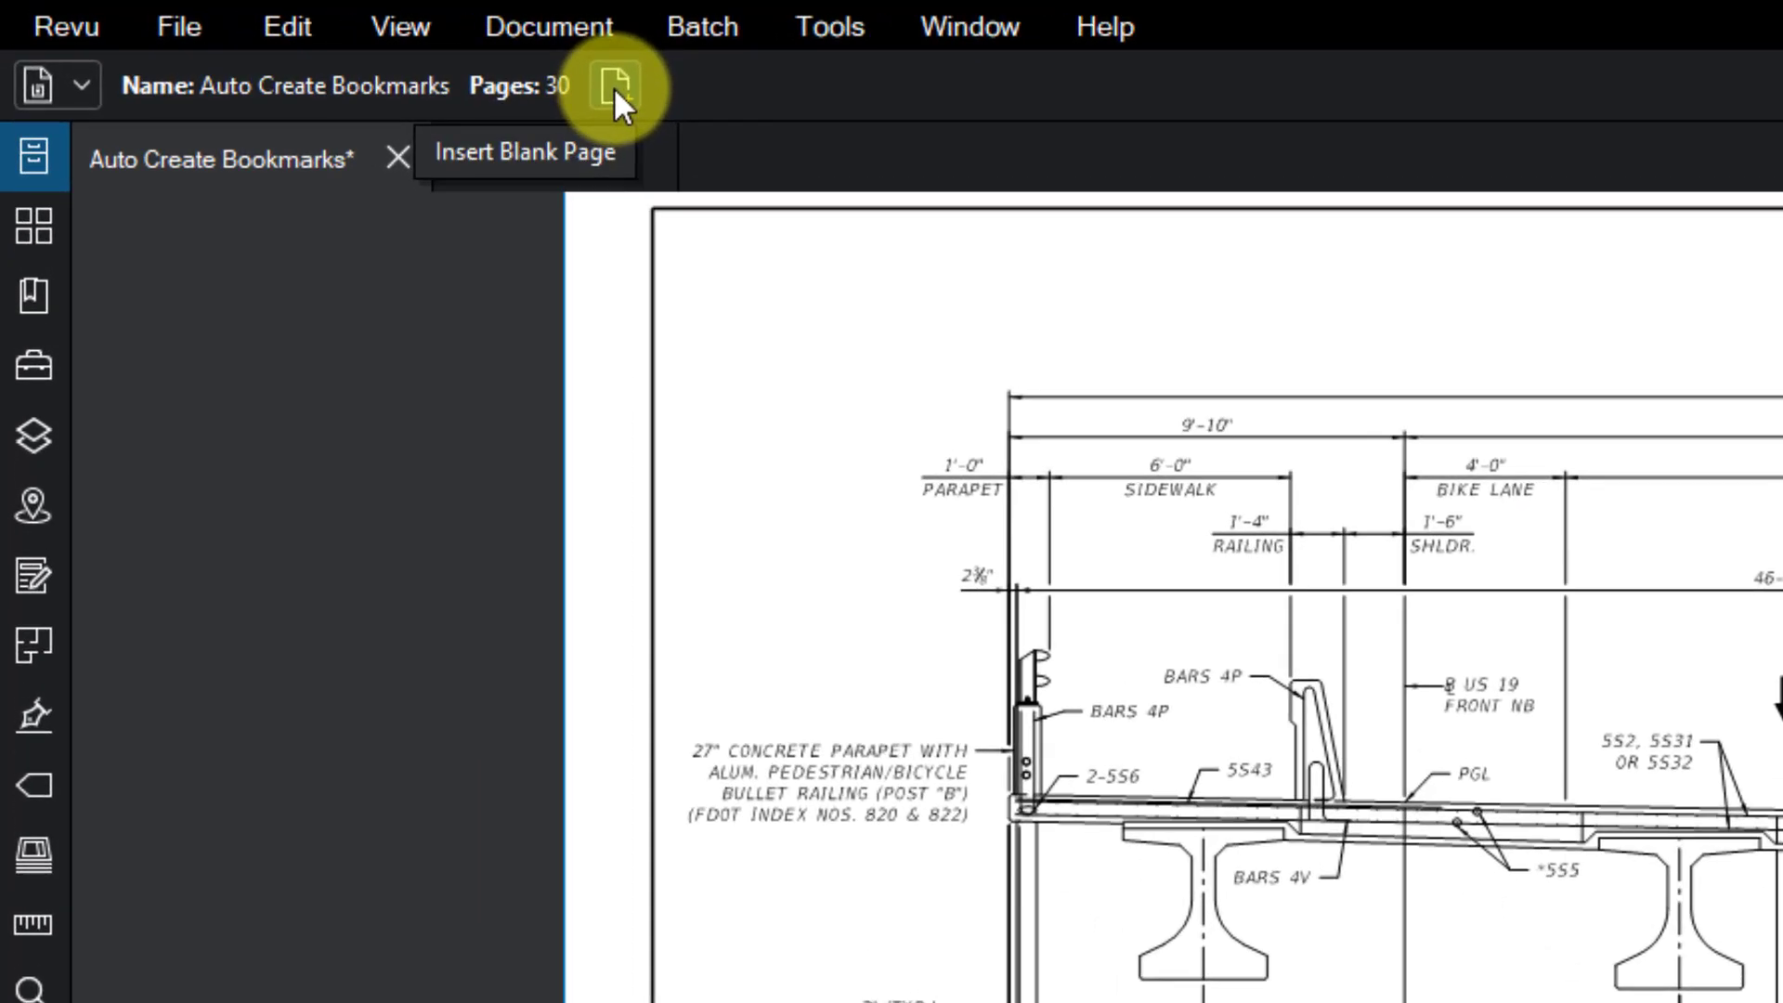
click(613, 86)
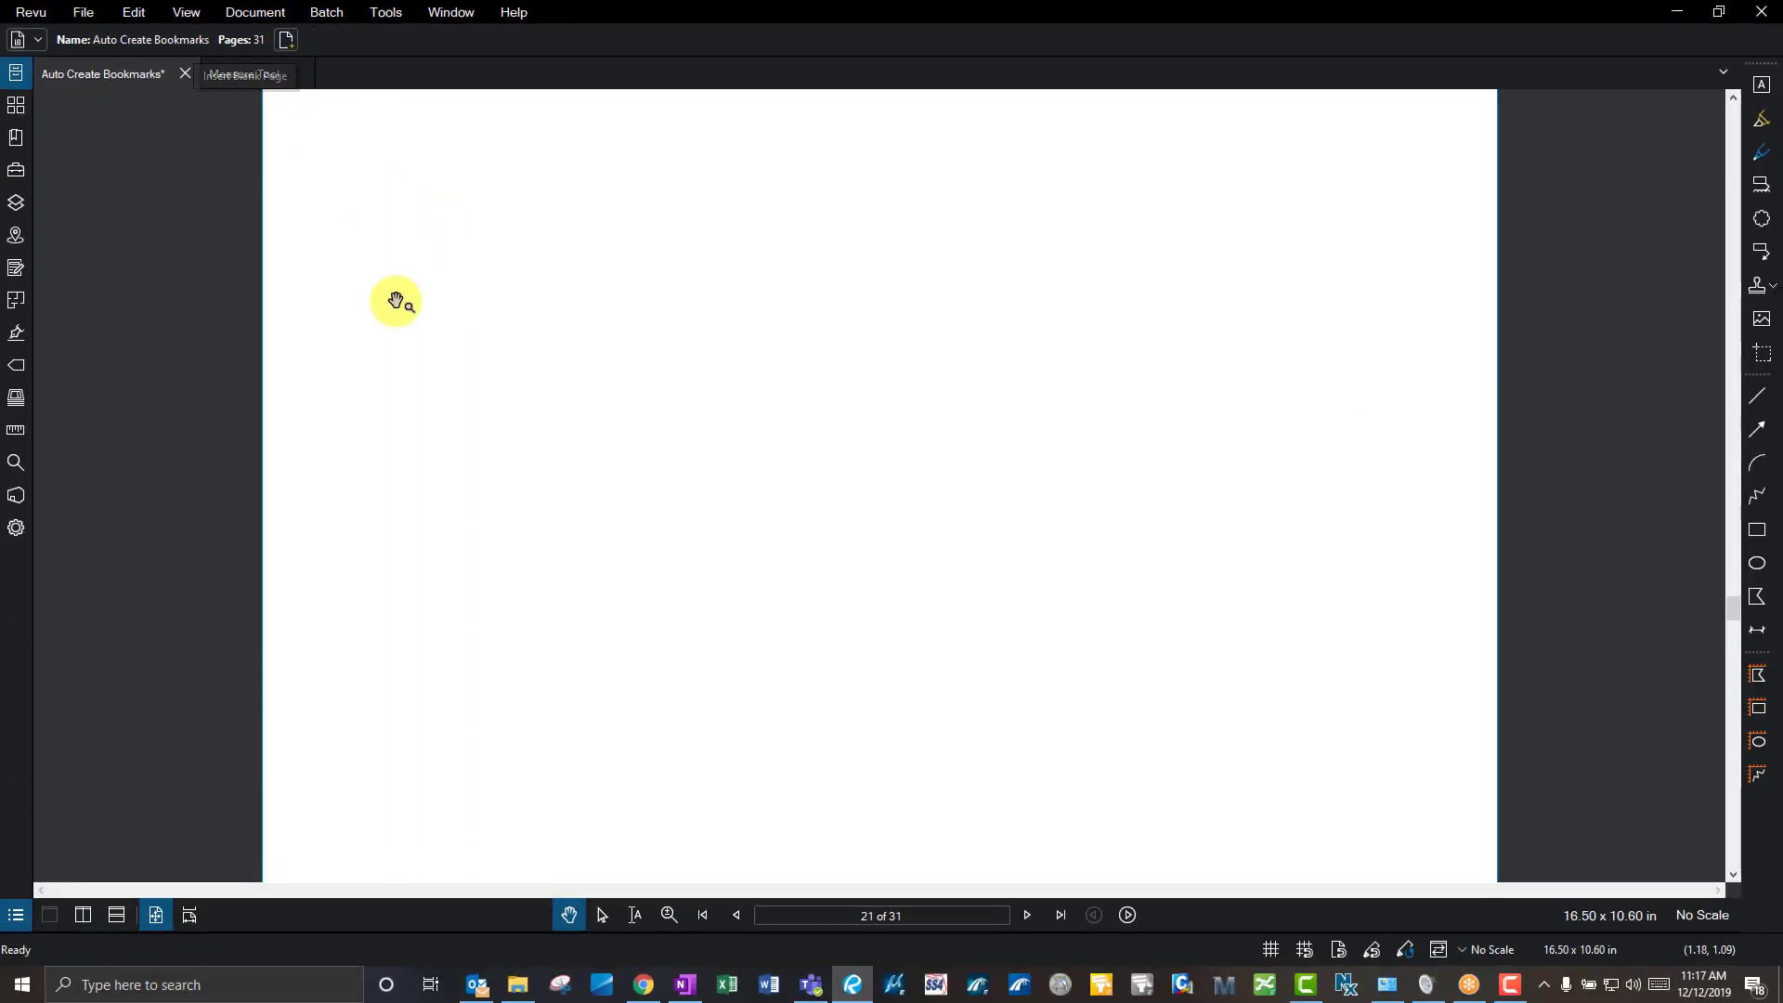
key(ctrl+z)
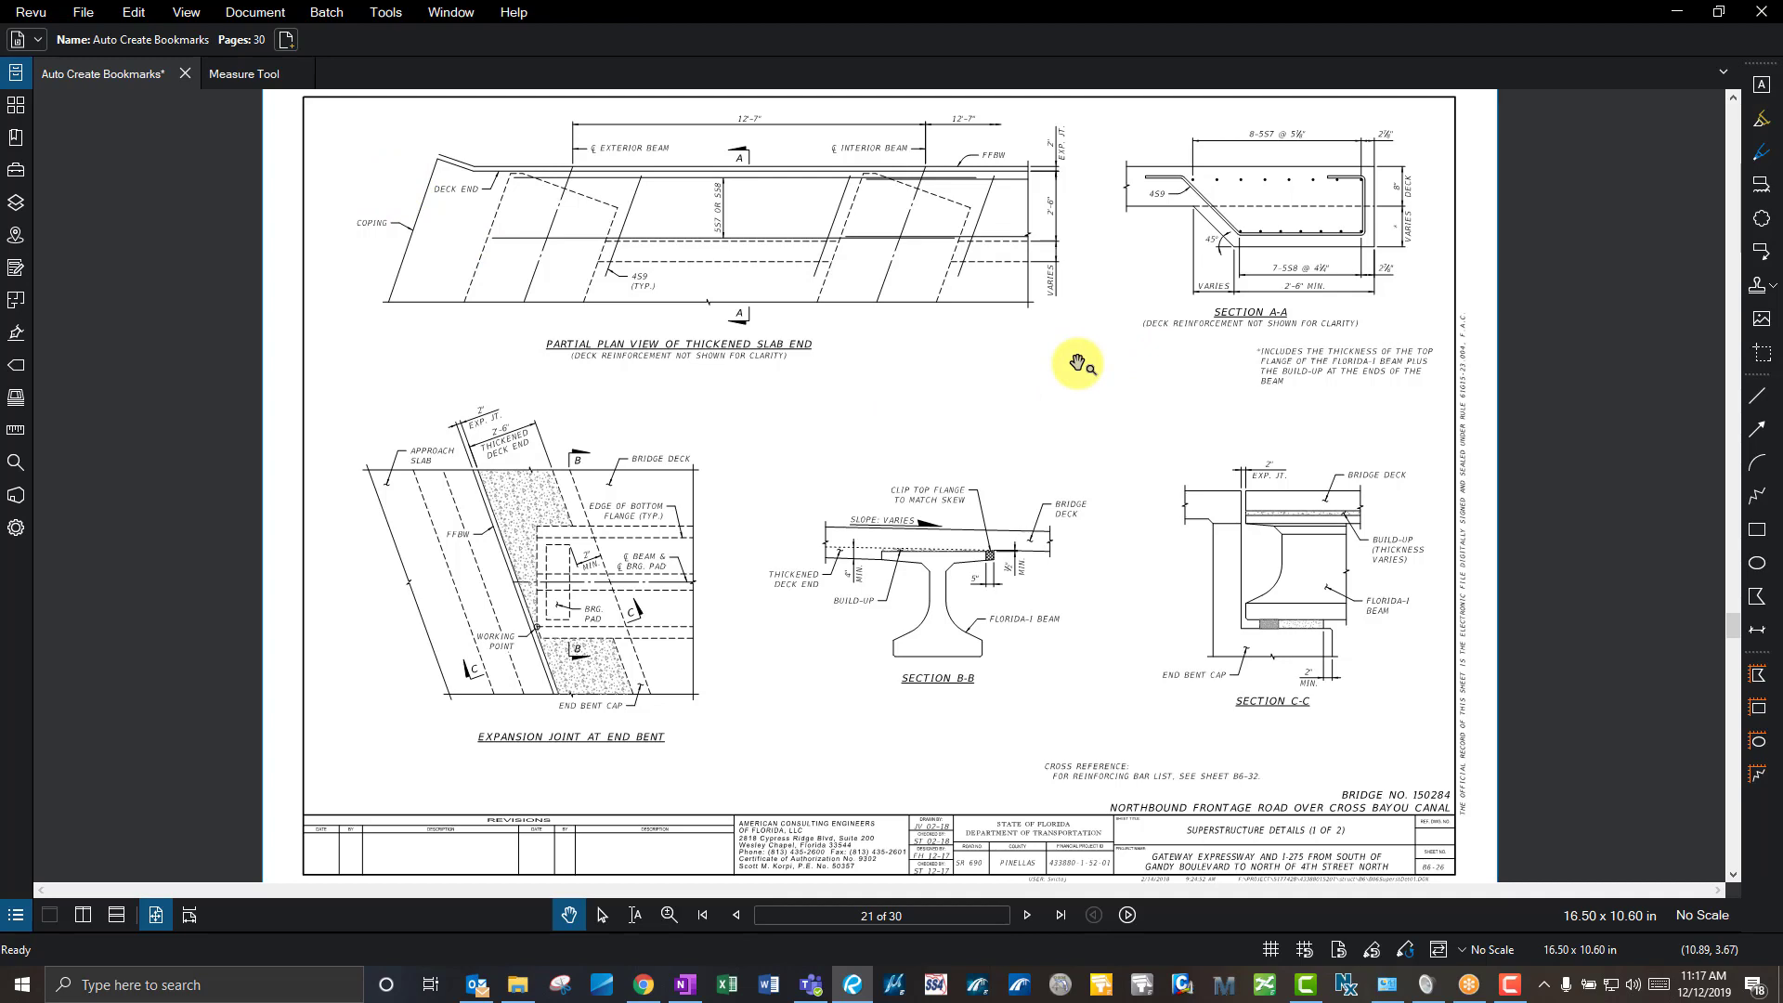
- Place a callout reading 'test' pointing into the blank area left of Section B-B
key(q)
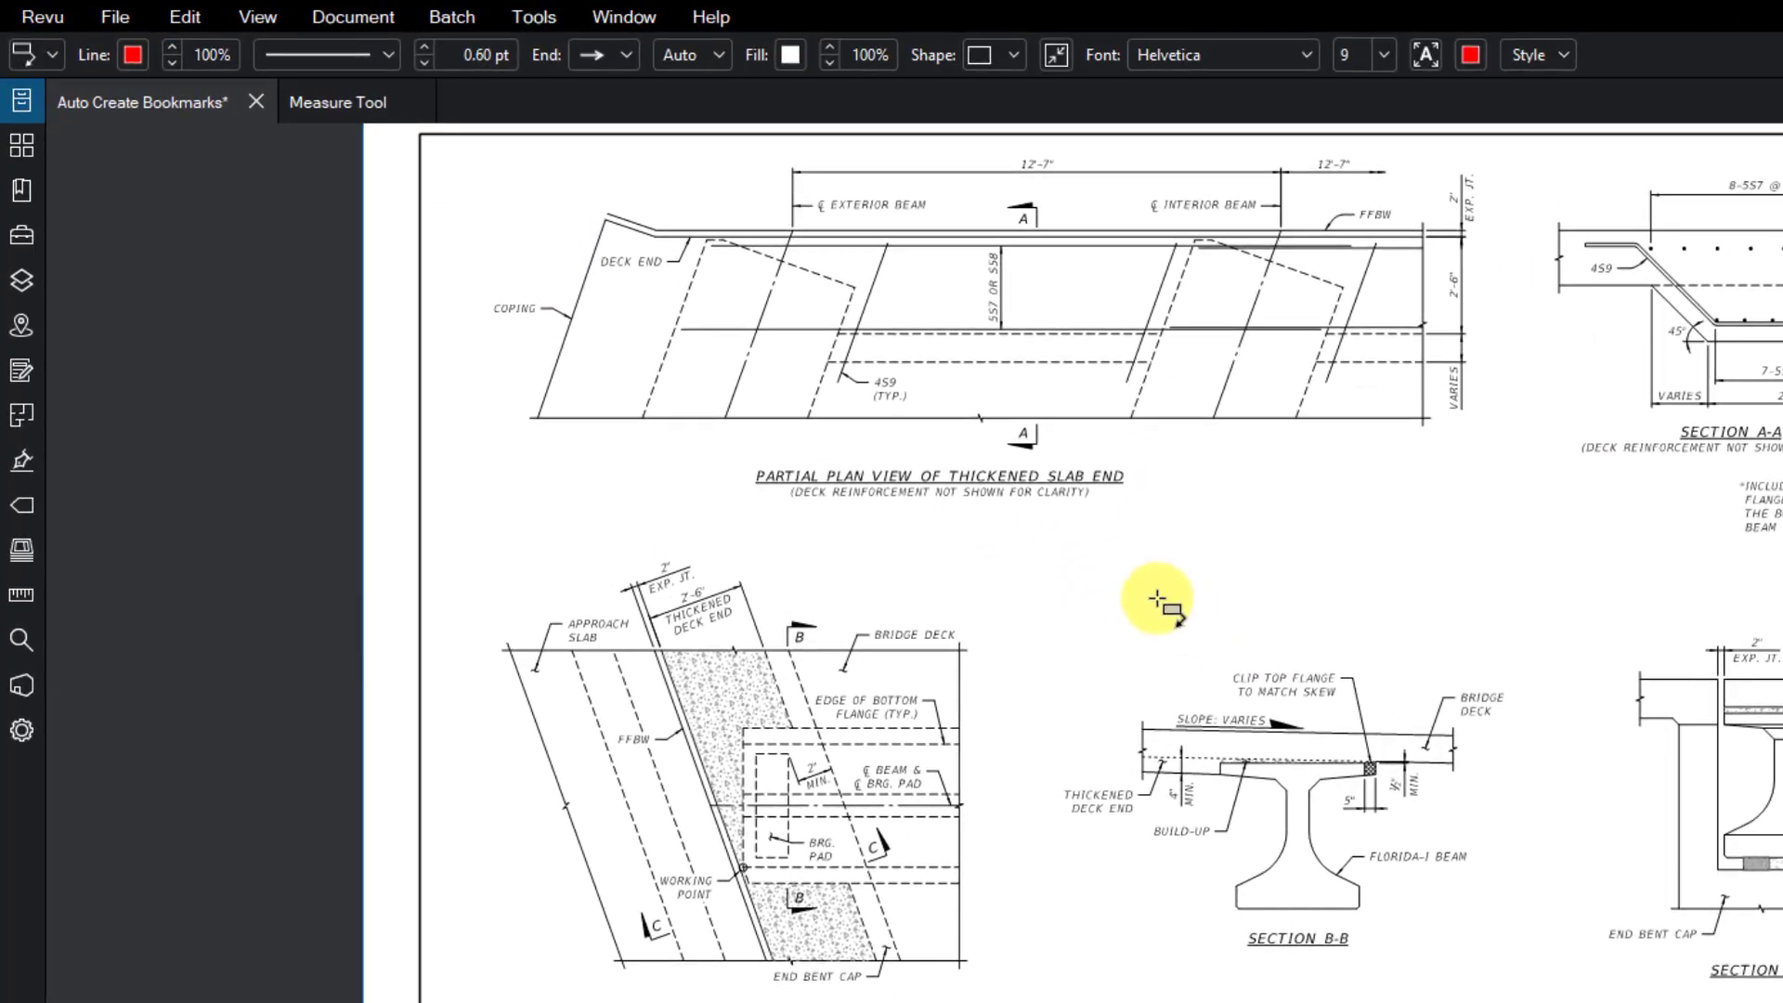
click(835, 429)
click(1219, 554)
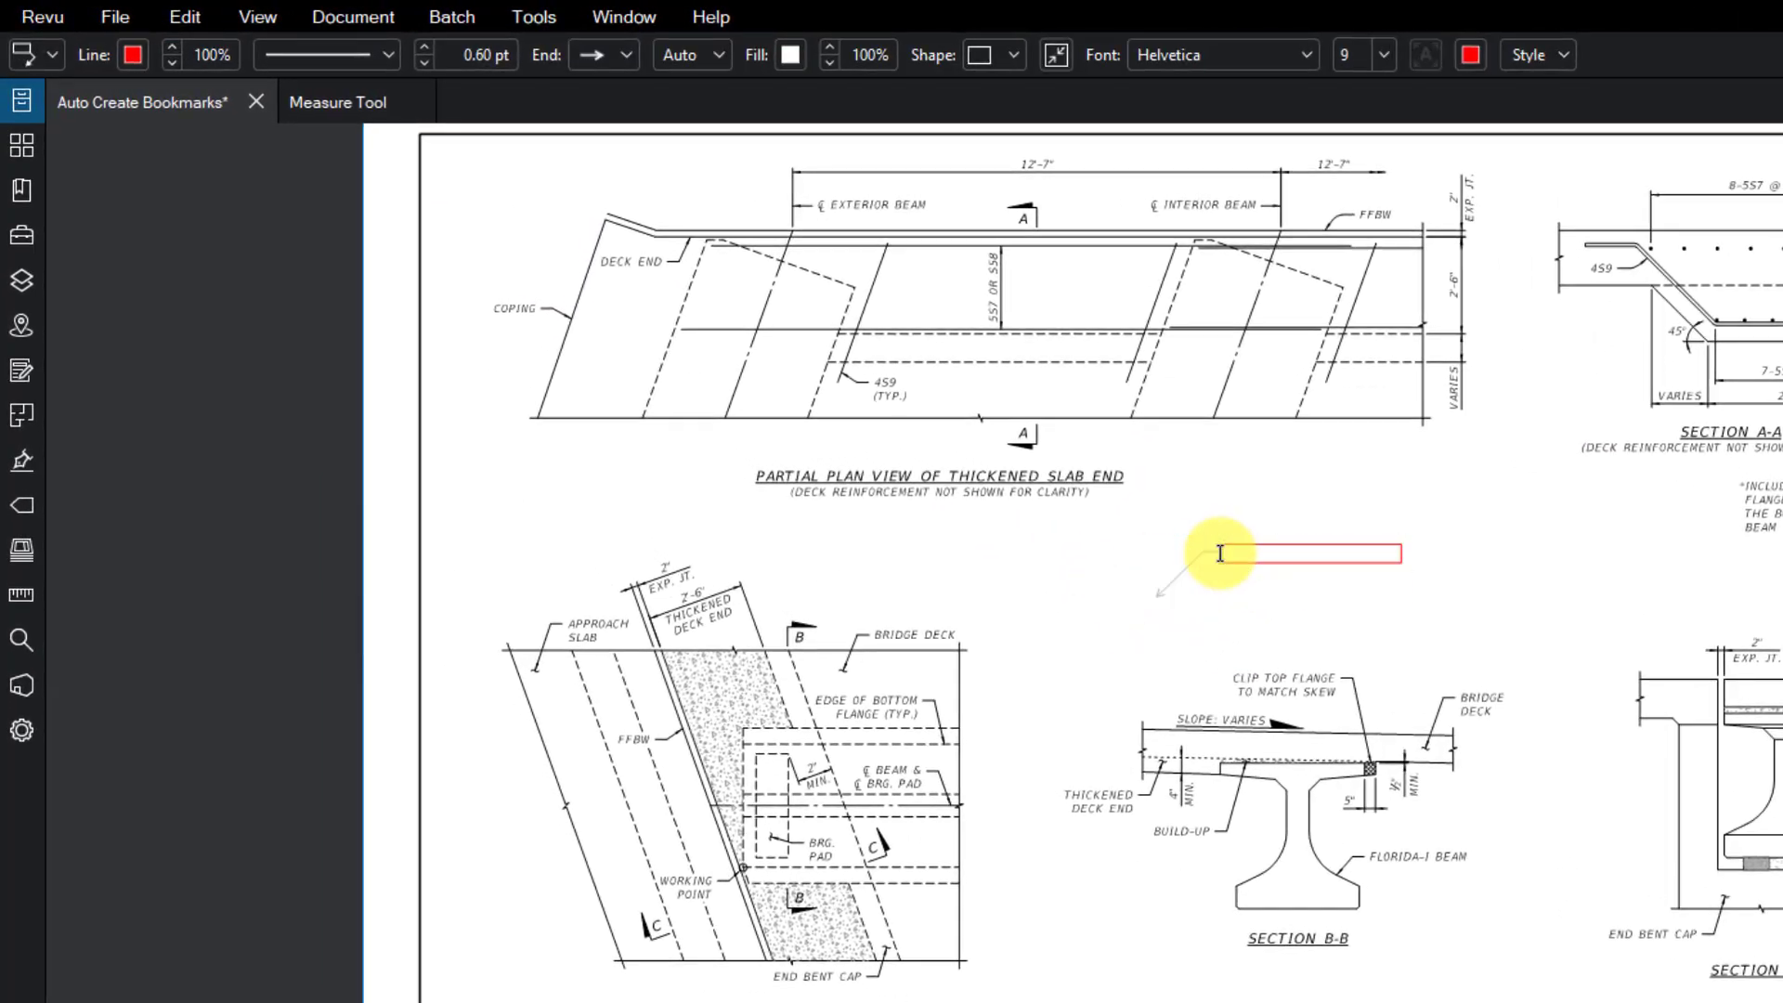
click(1284, 484)
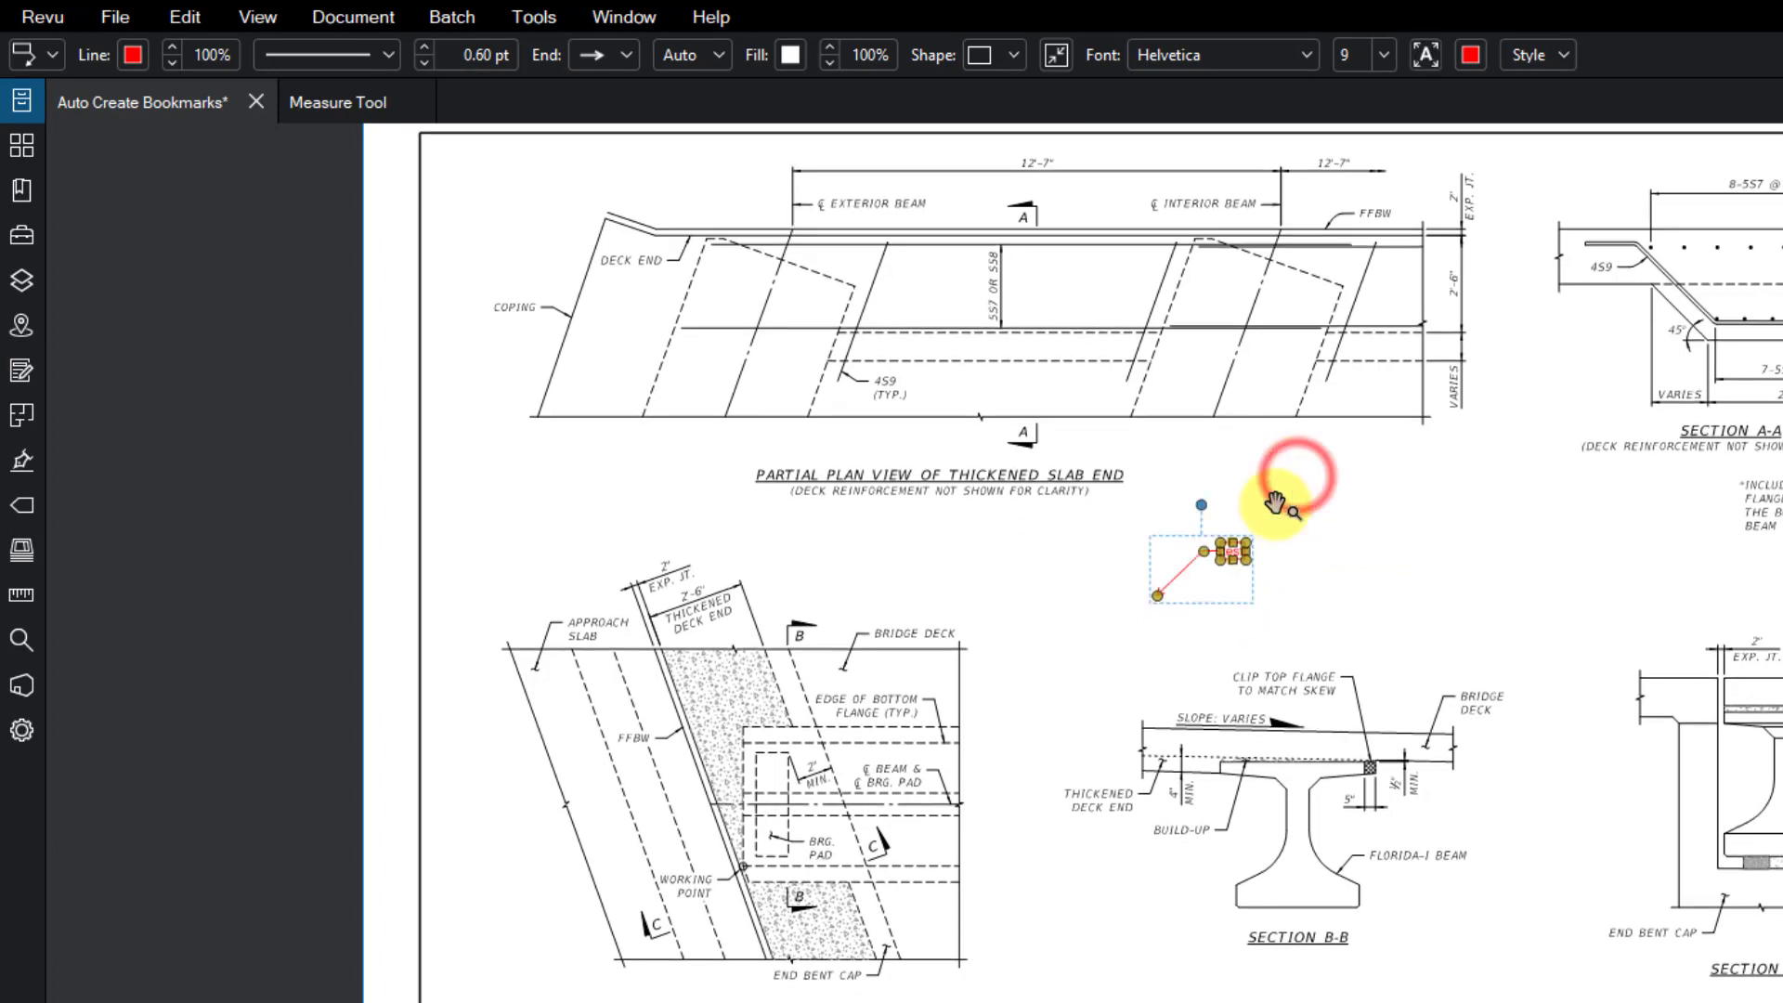
click(1323, 485)
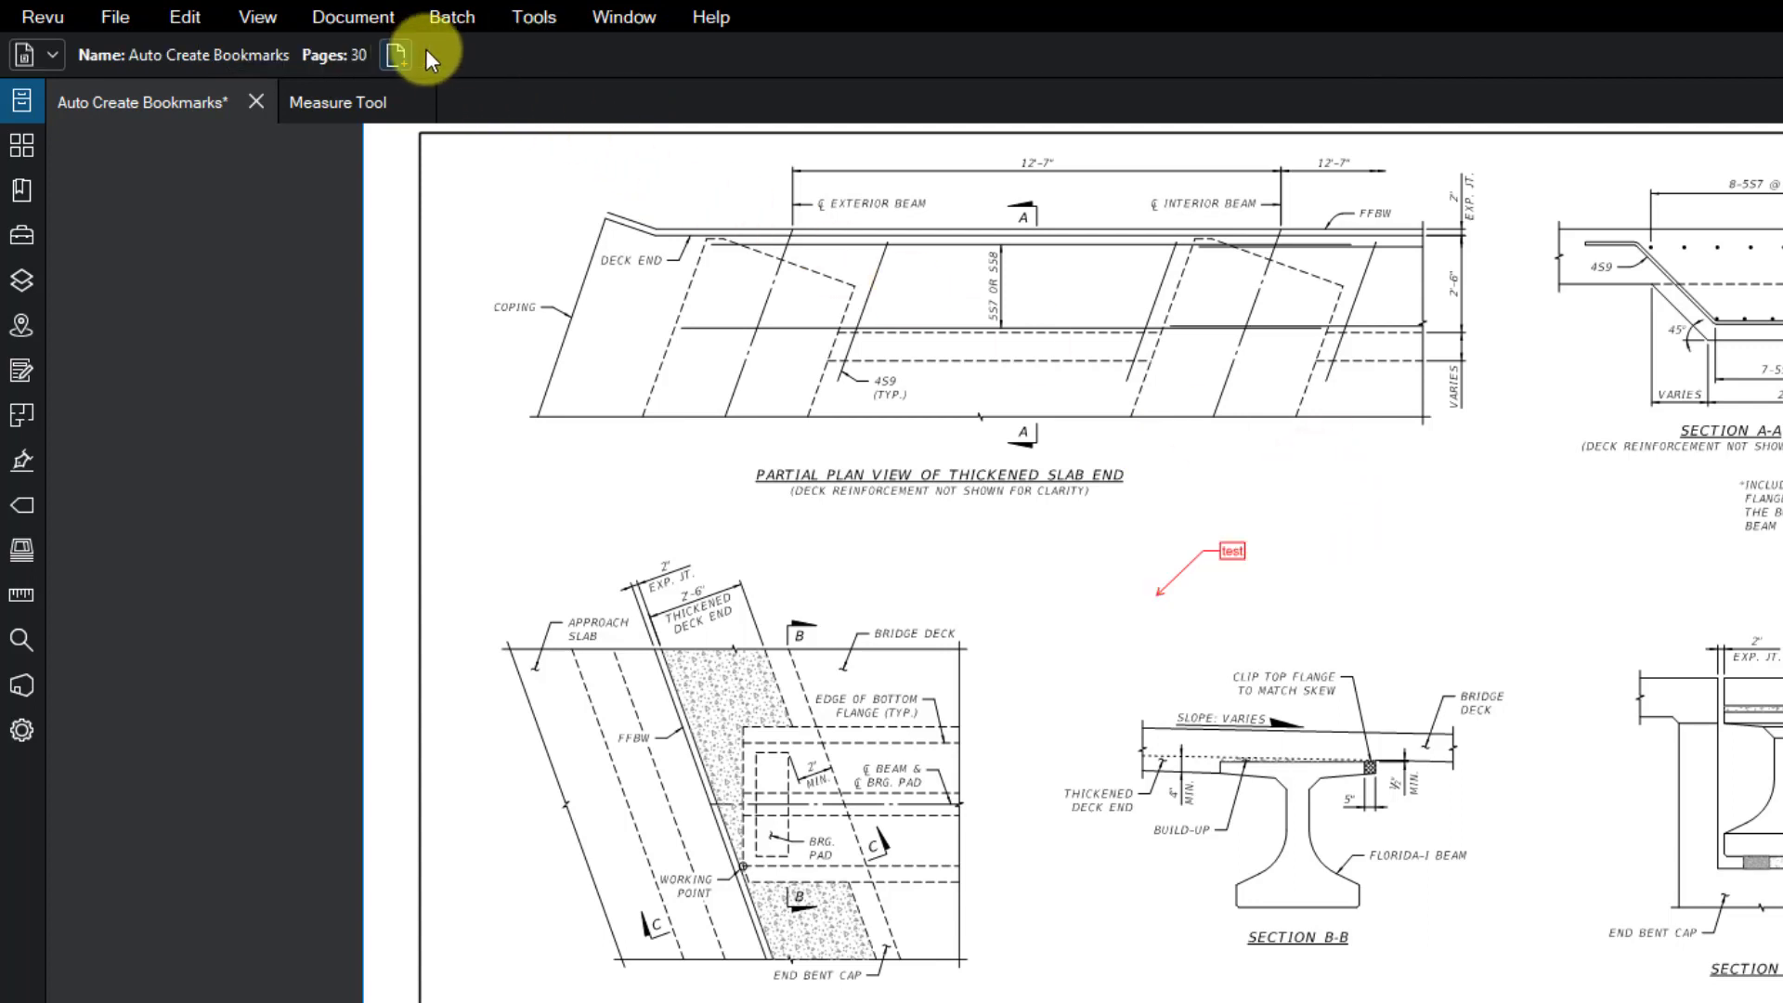
- Select the test callout, leave its arrowhead style unchanged, and show its properties
click(1225, 551)
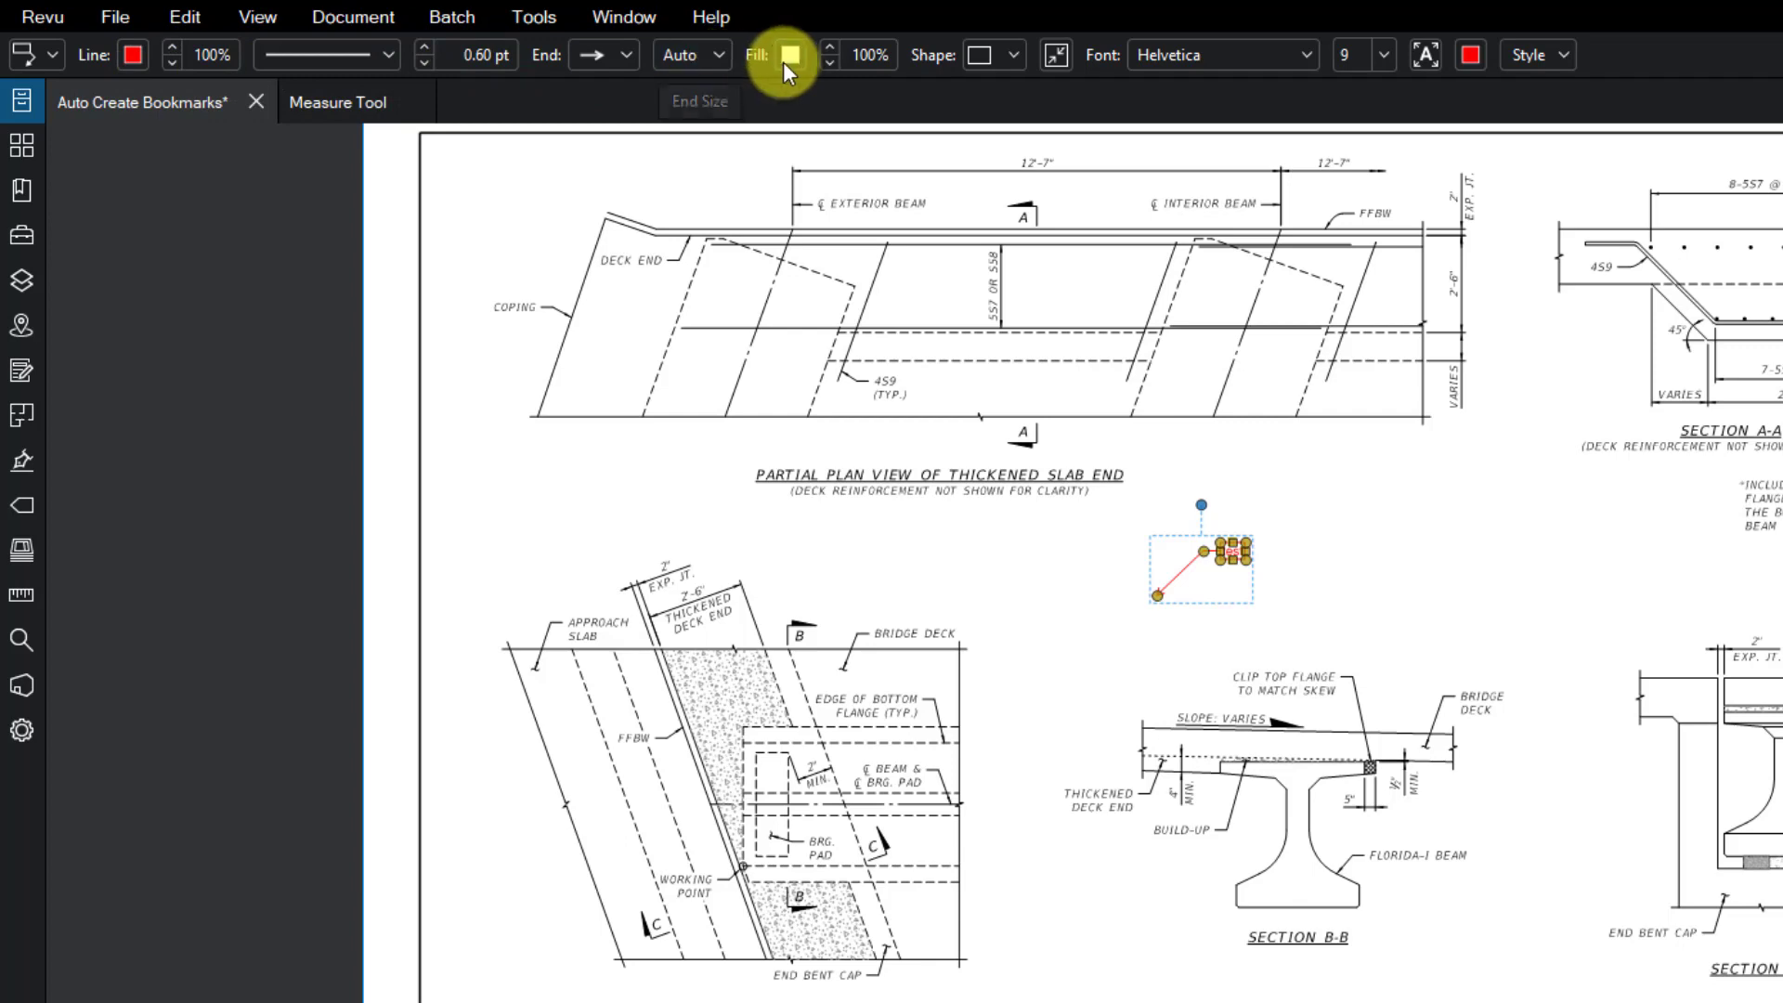
scroll(1236, 575, up, 3)
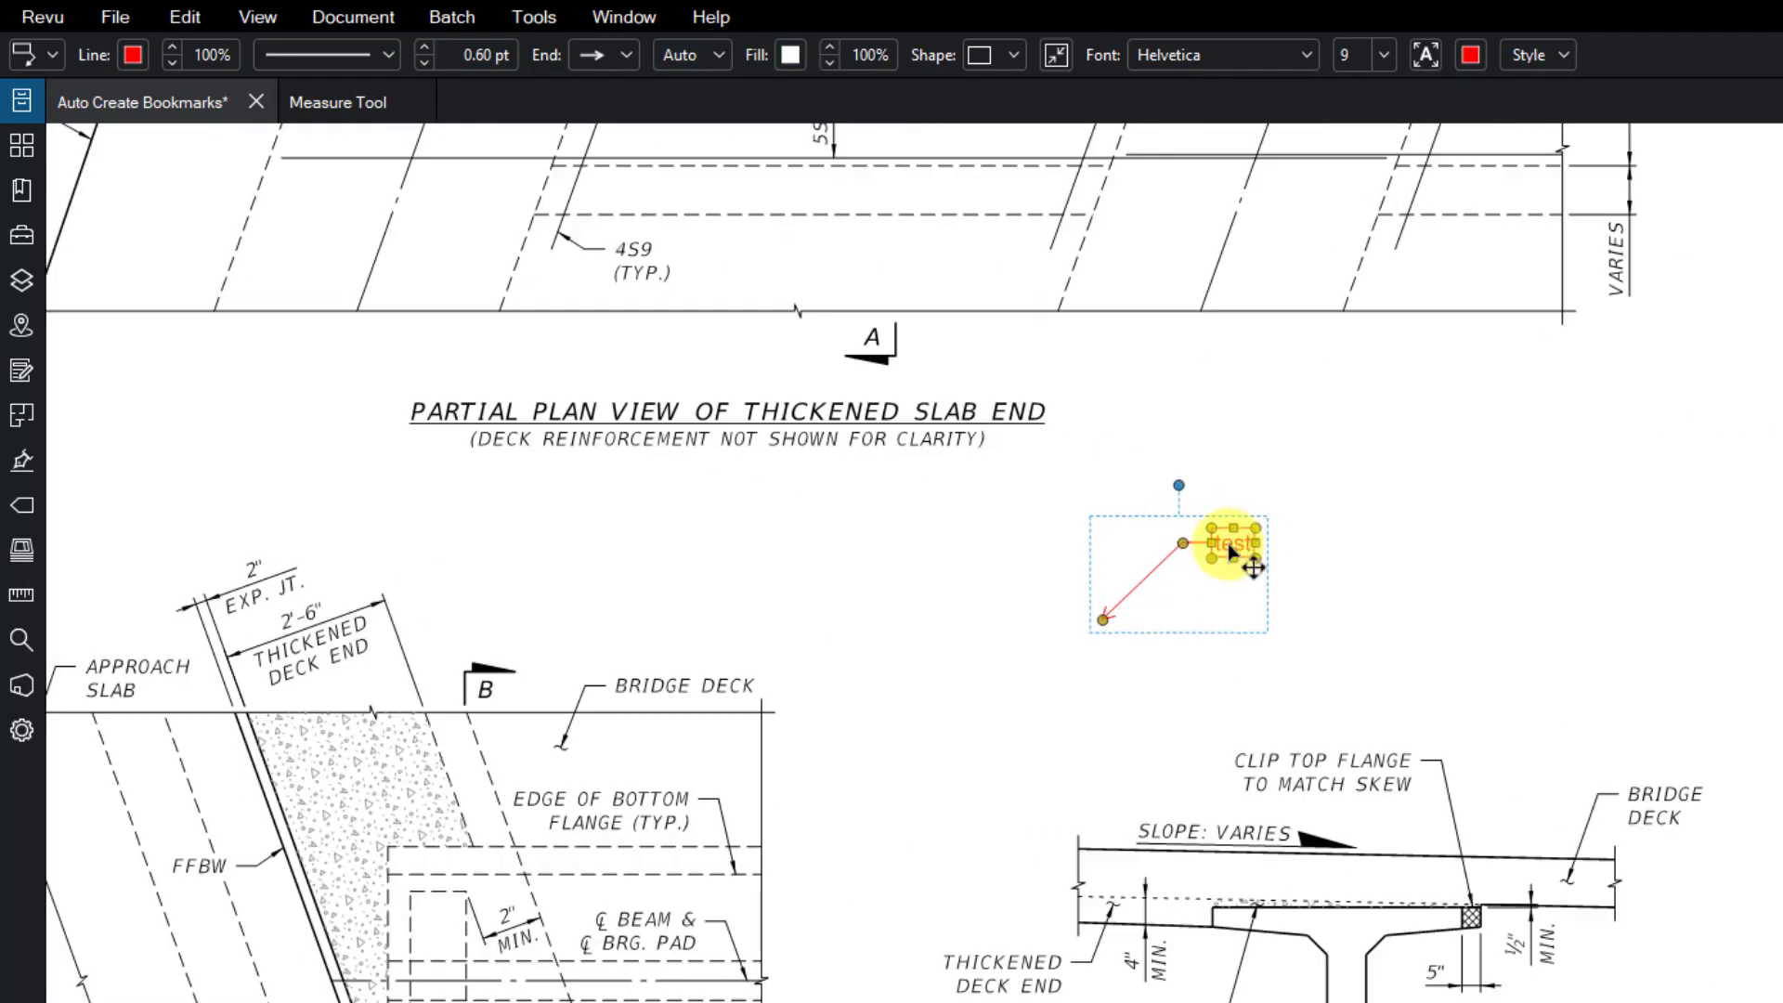
scroll(1231, 550, down, 5)
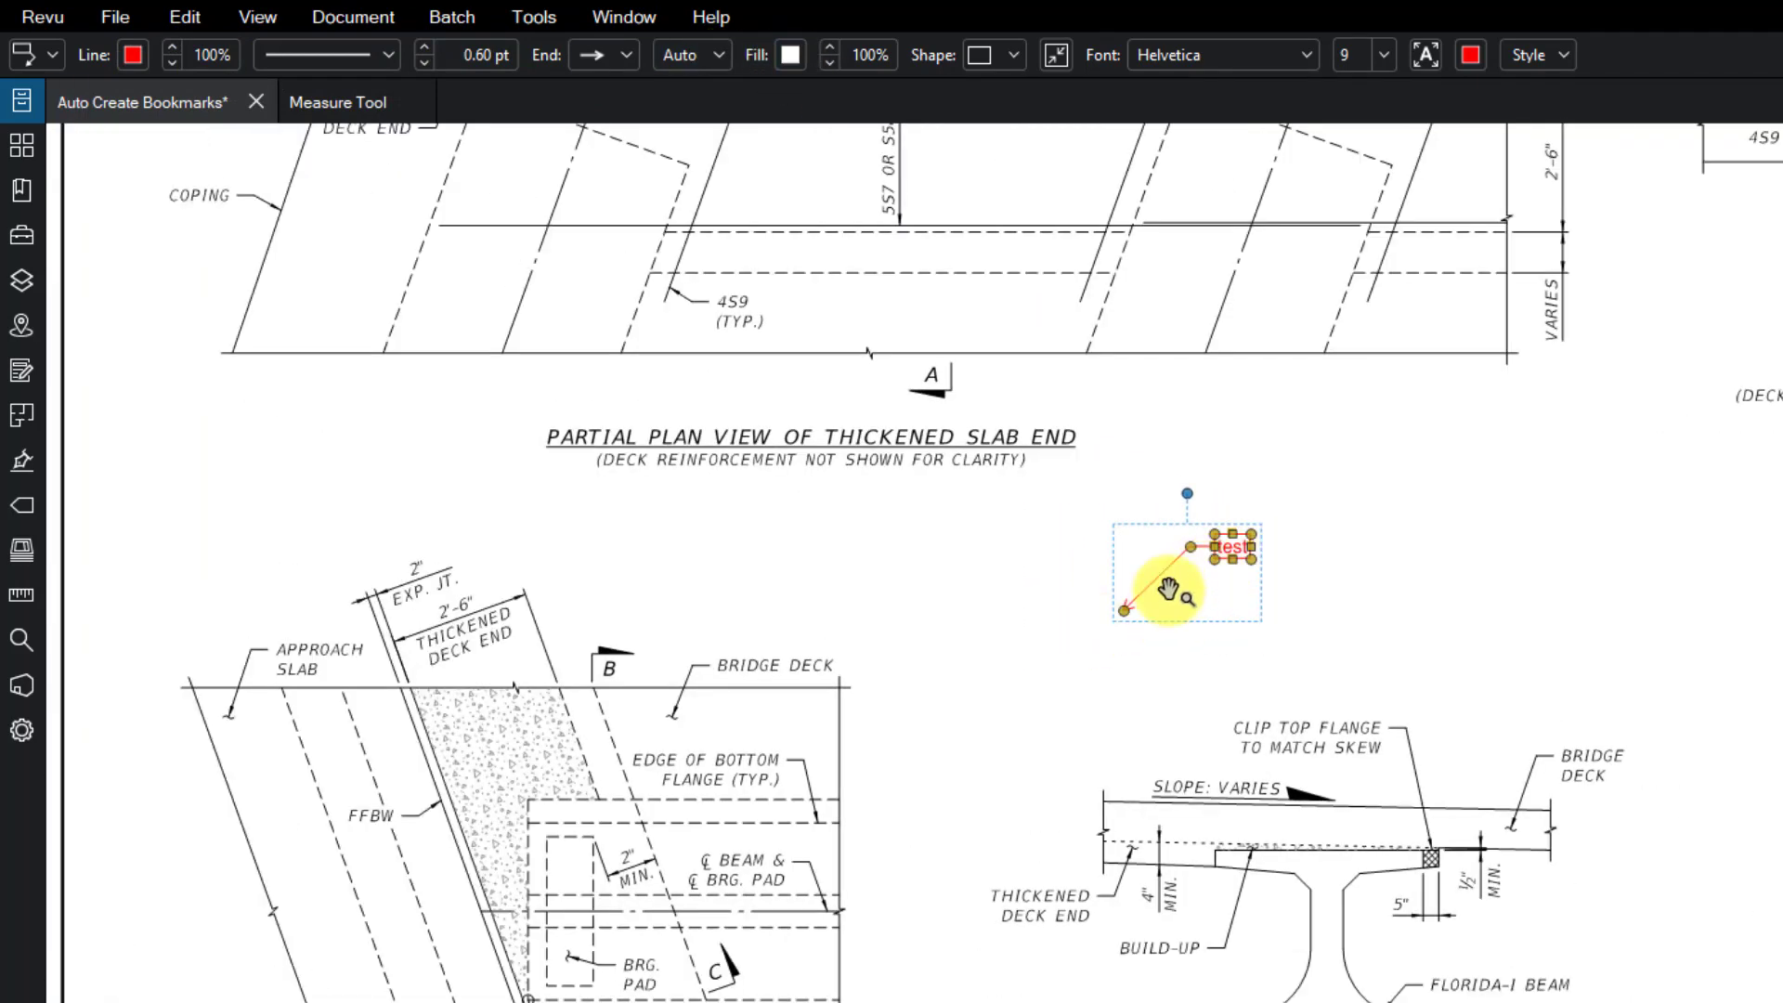
click(626, 53)
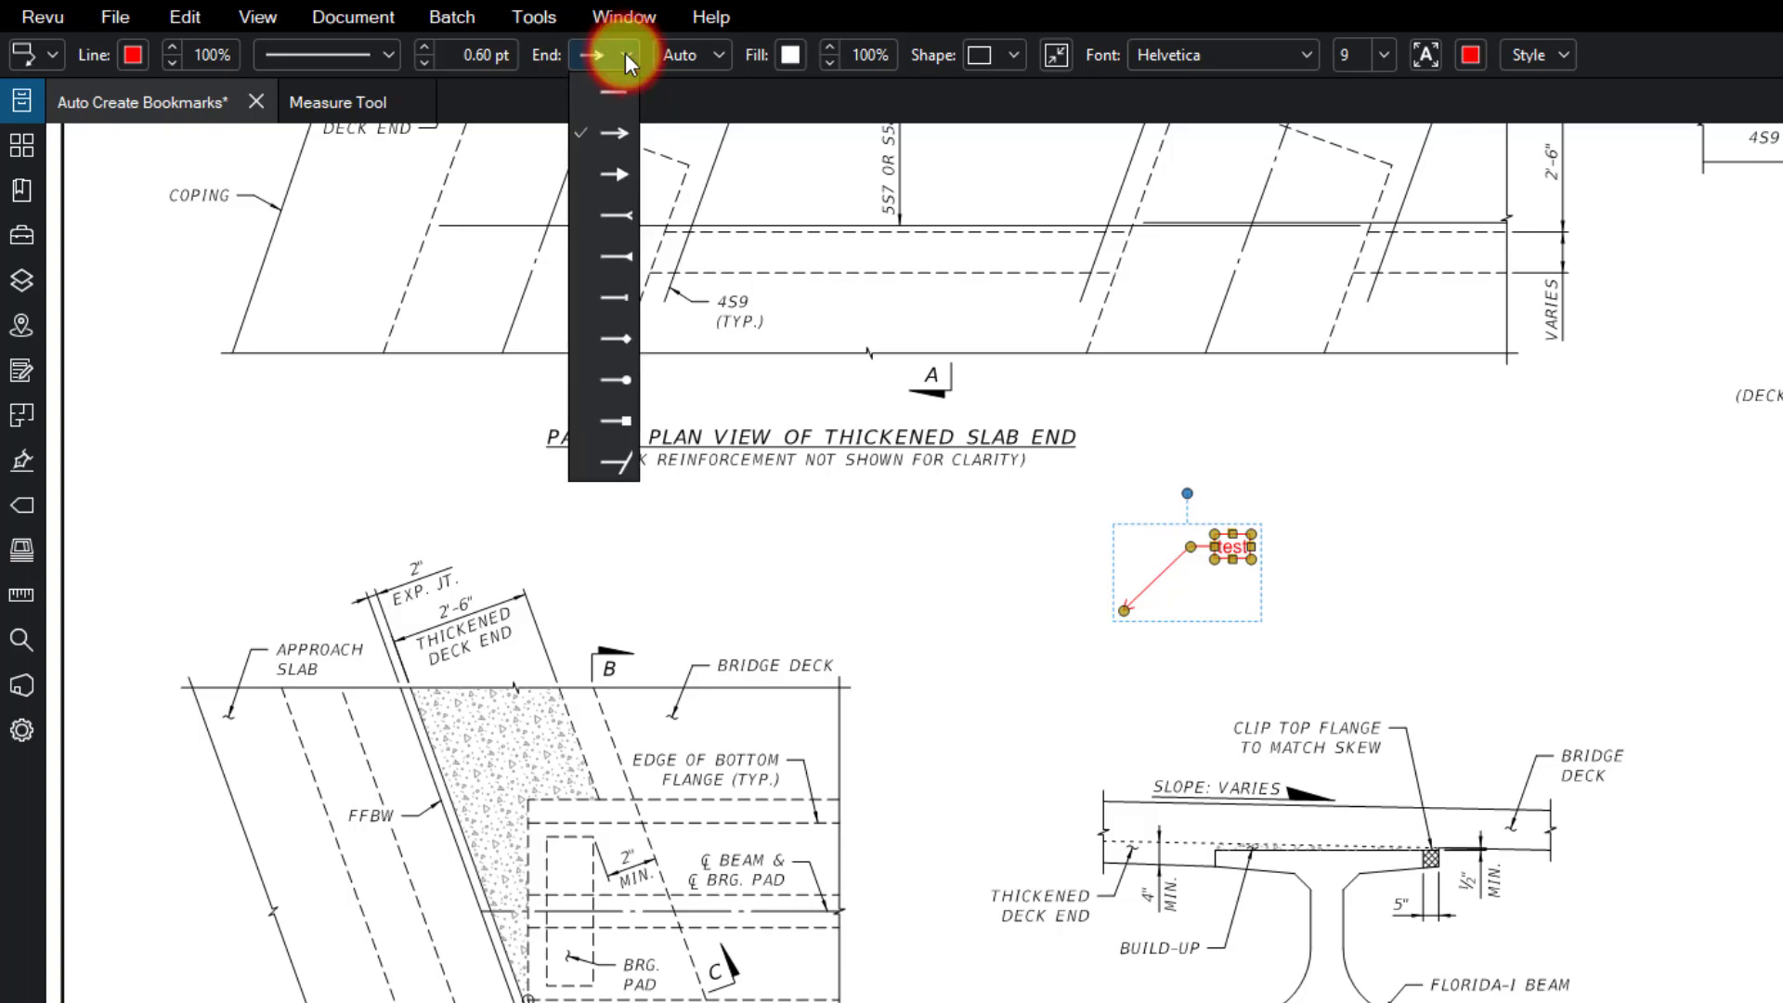
click(664, 381)
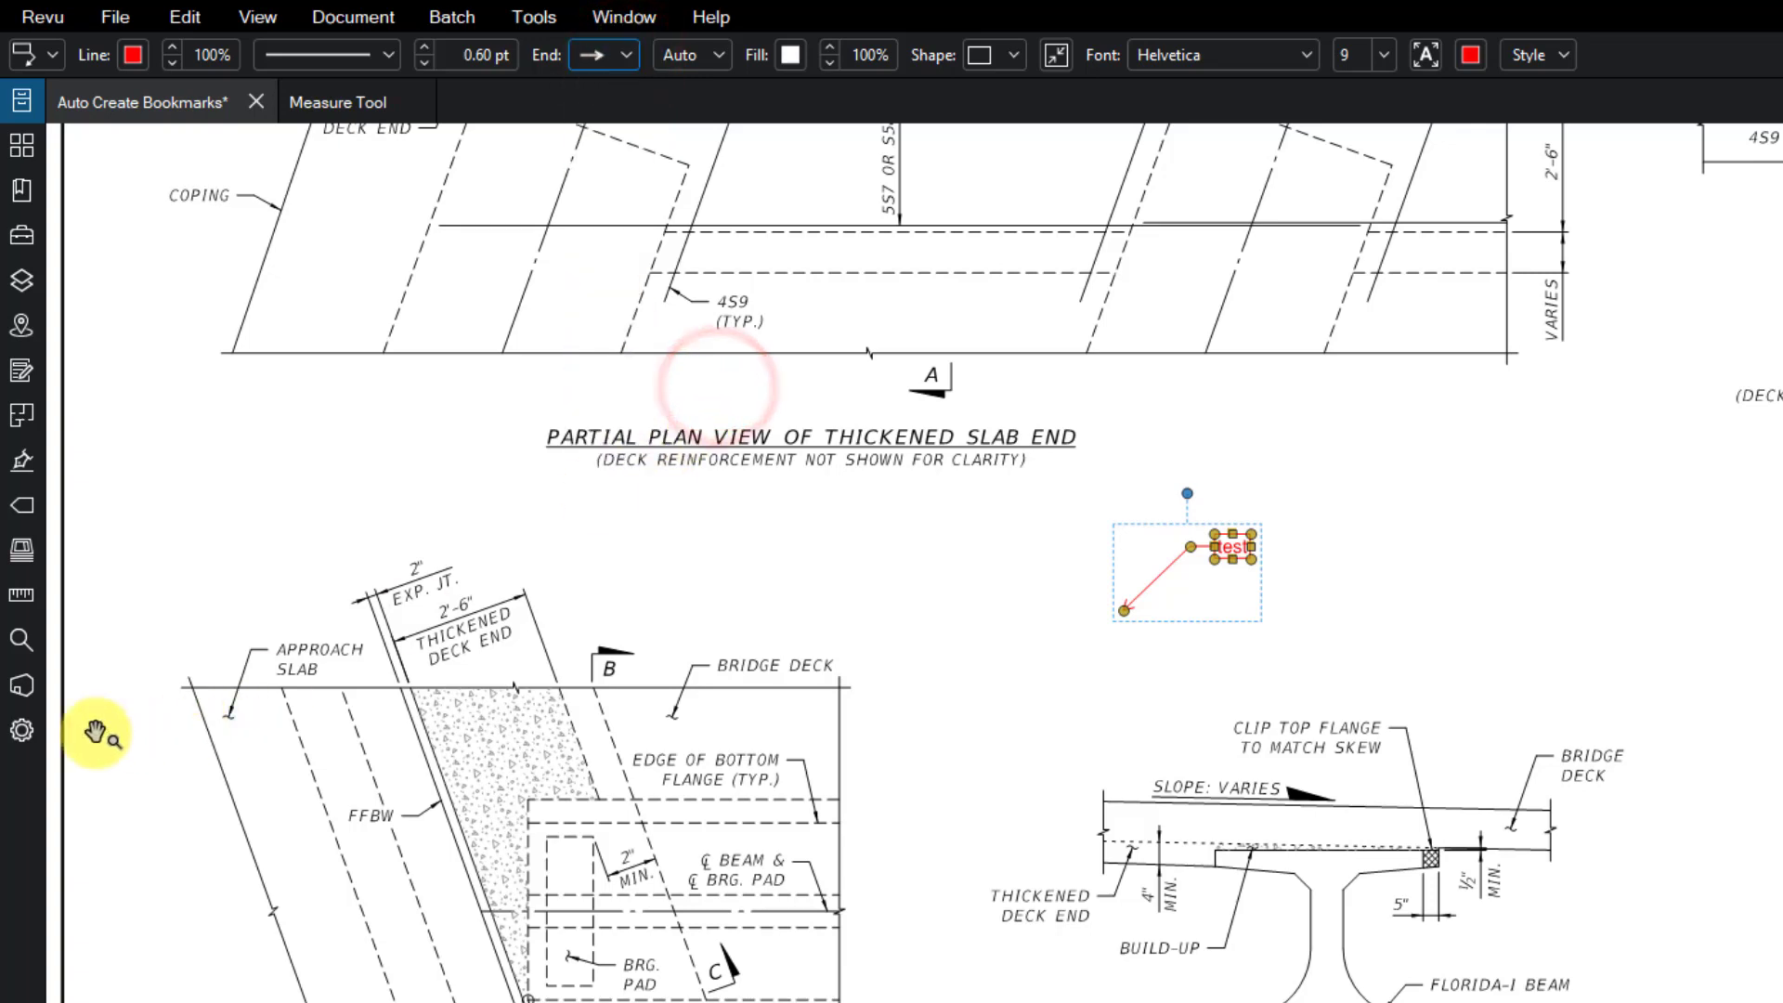
click(23, 732)
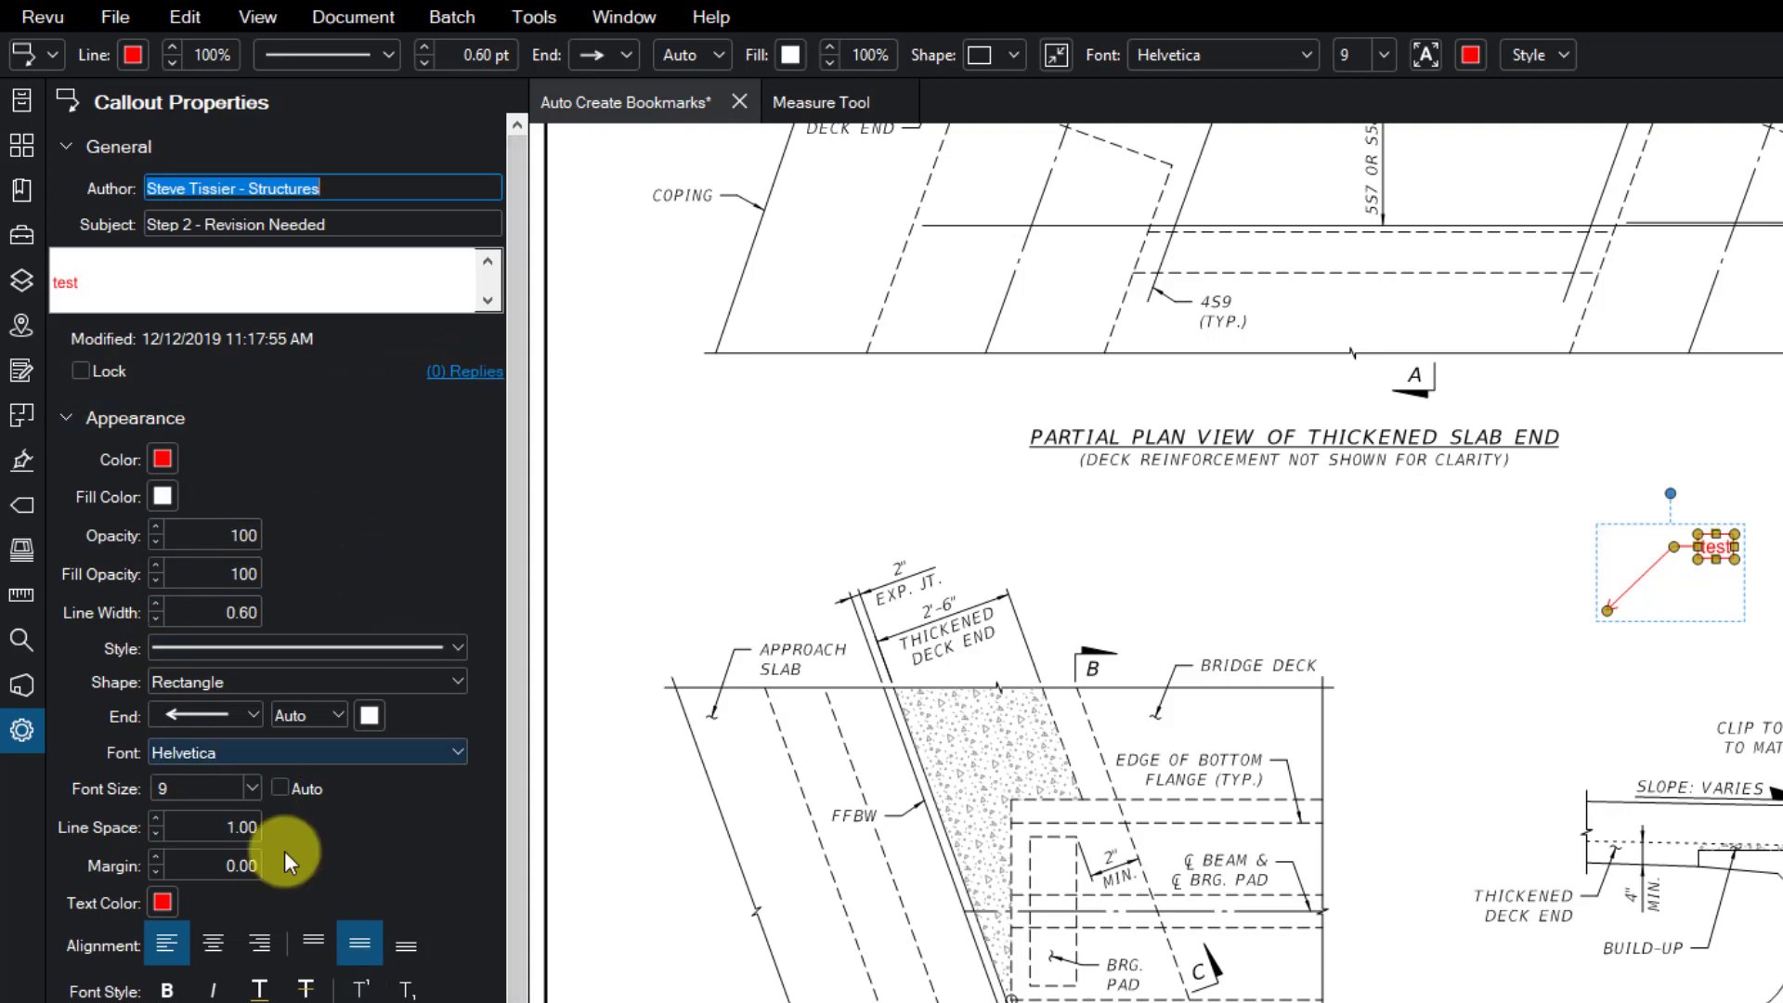
- Close the callout and document properties, then zoom out to the full page 21 sheet
click(527, 226)
click(975, 226)
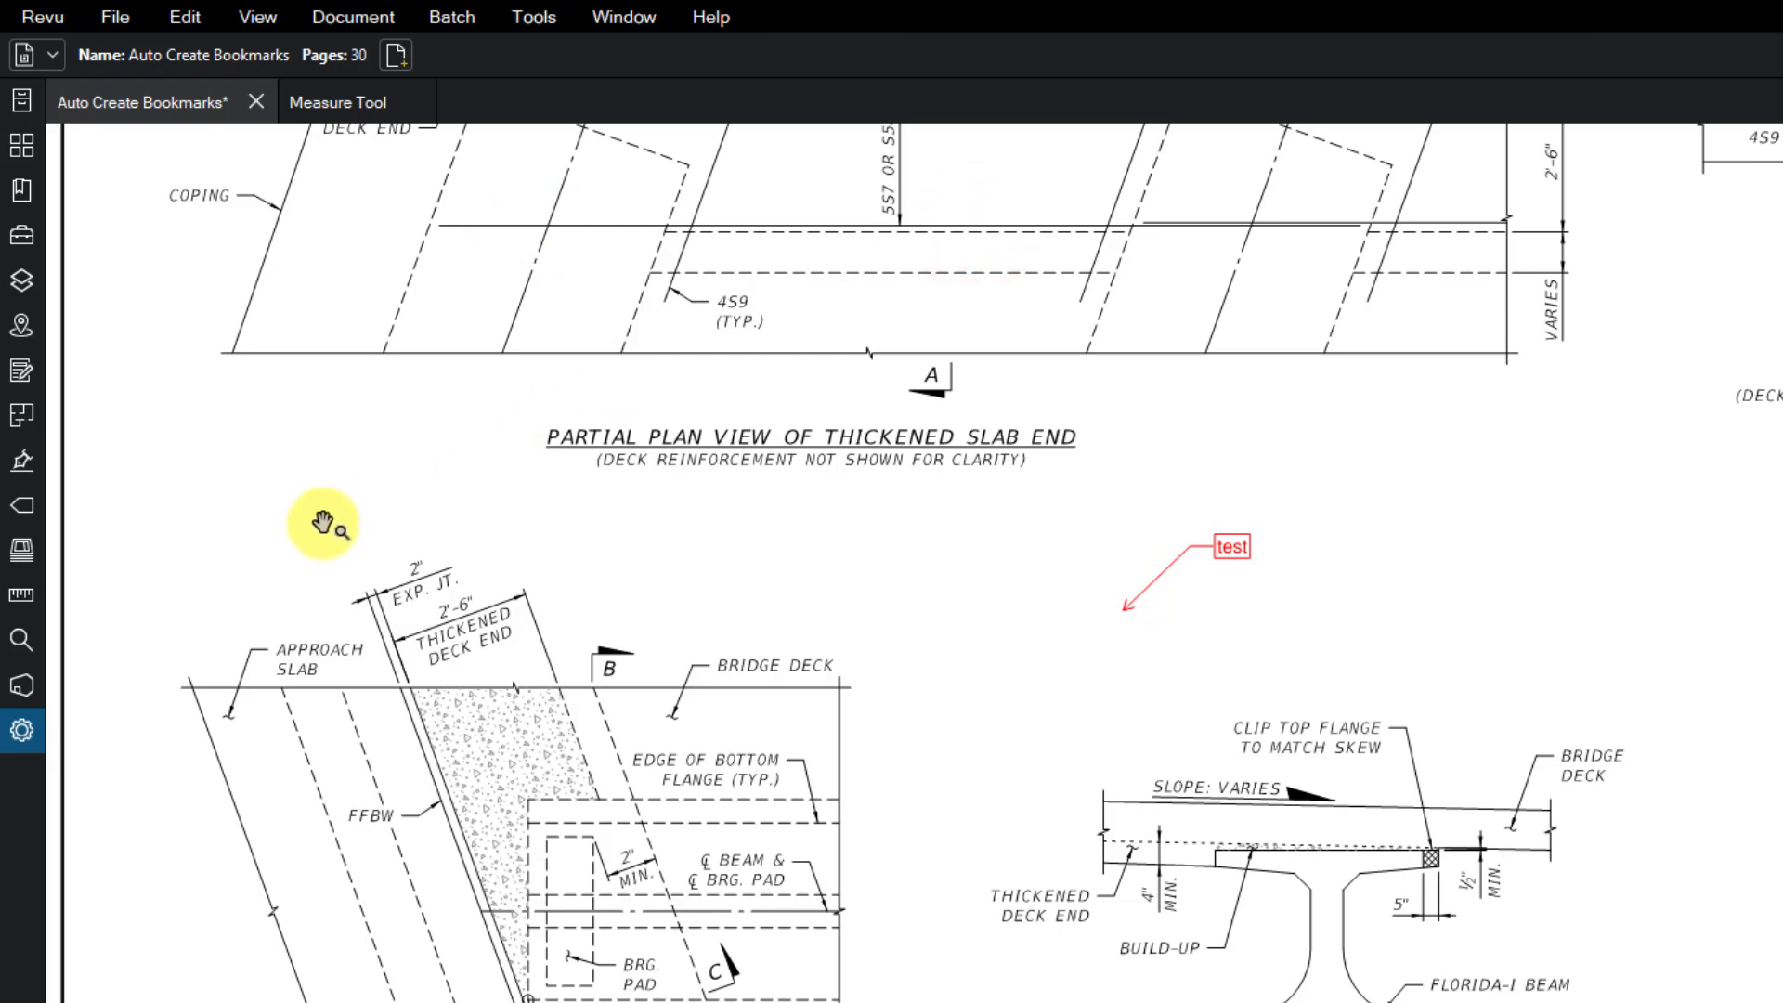
click(26, 731)
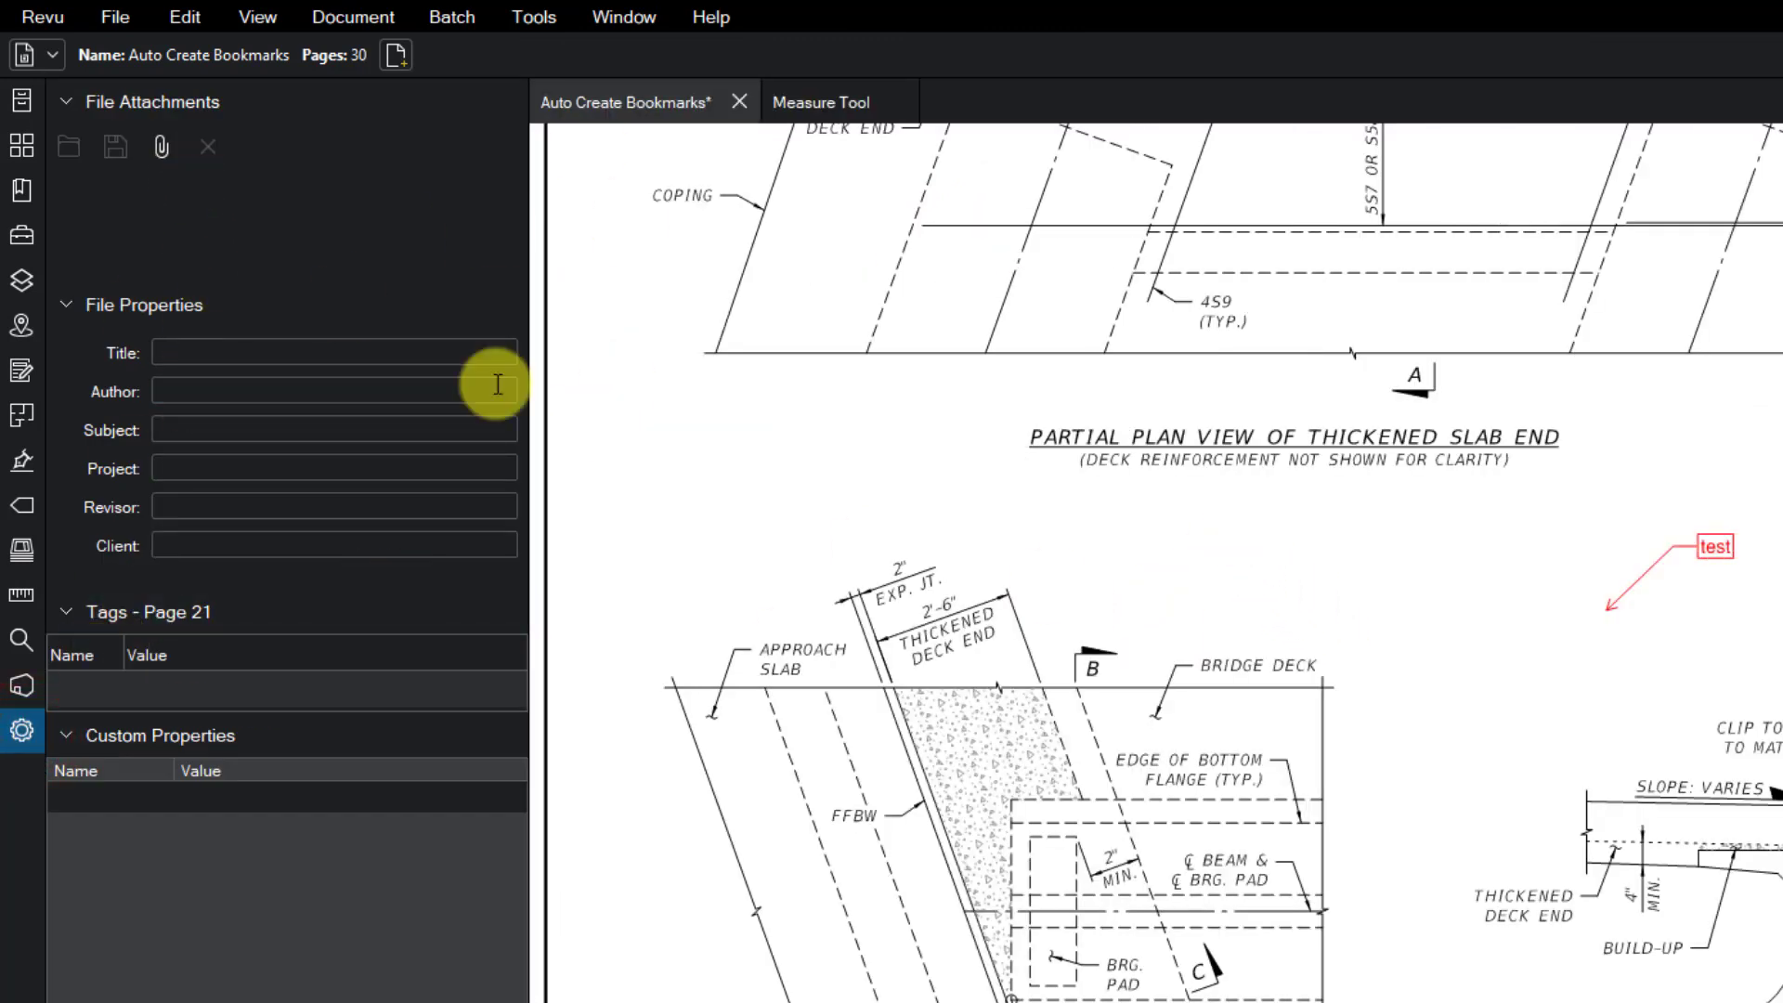
click(1403, 295)
click(531, 557)
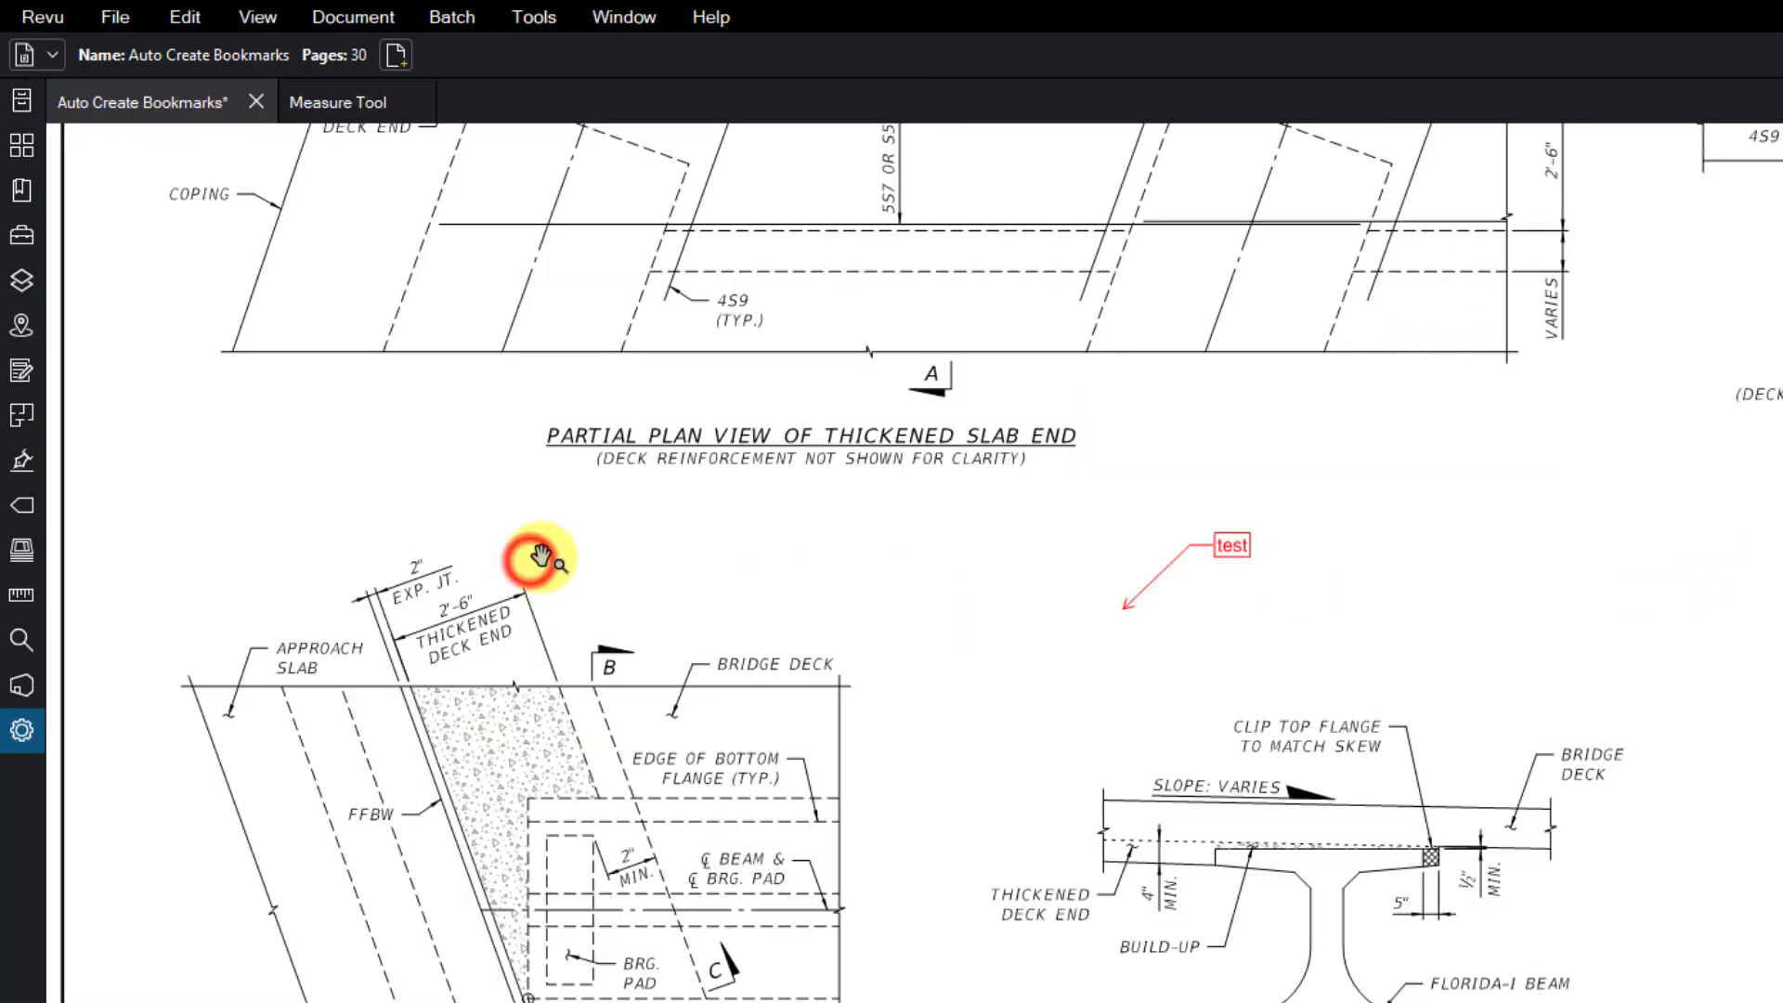
scroll(896, 561, down, 2)
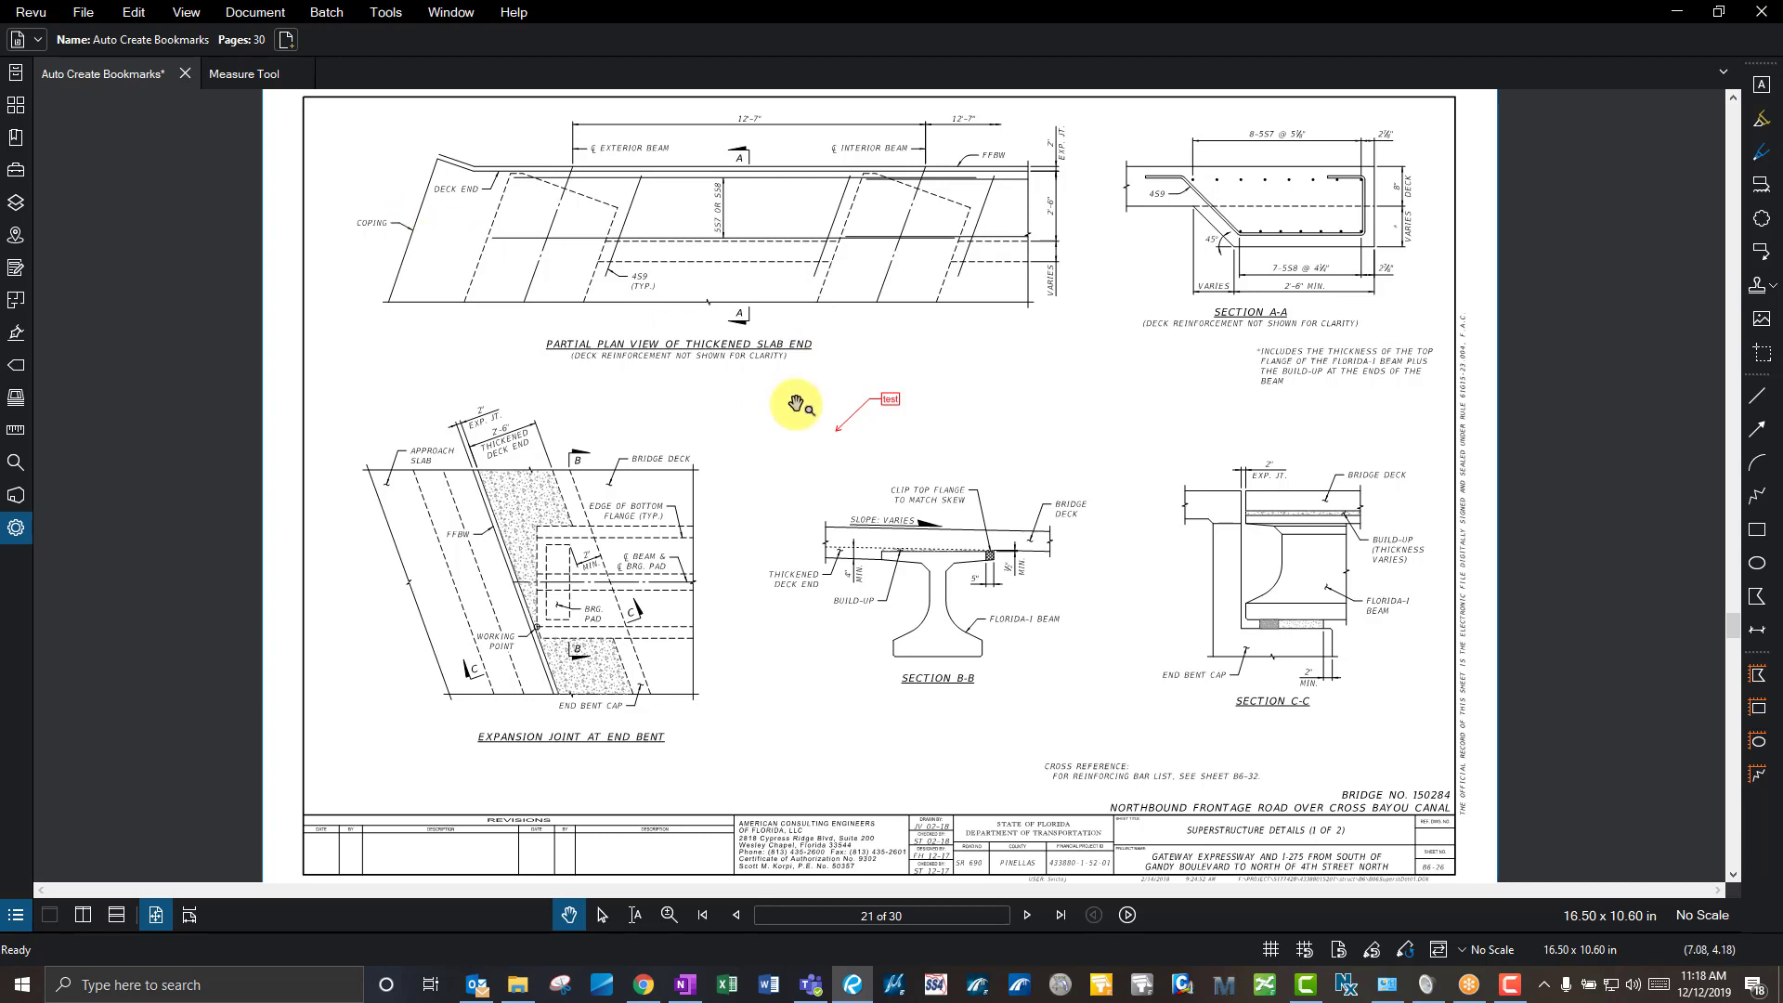
- Deselect the test callout and toggle between the File Access and Bookmarks panels
click(891, 401)
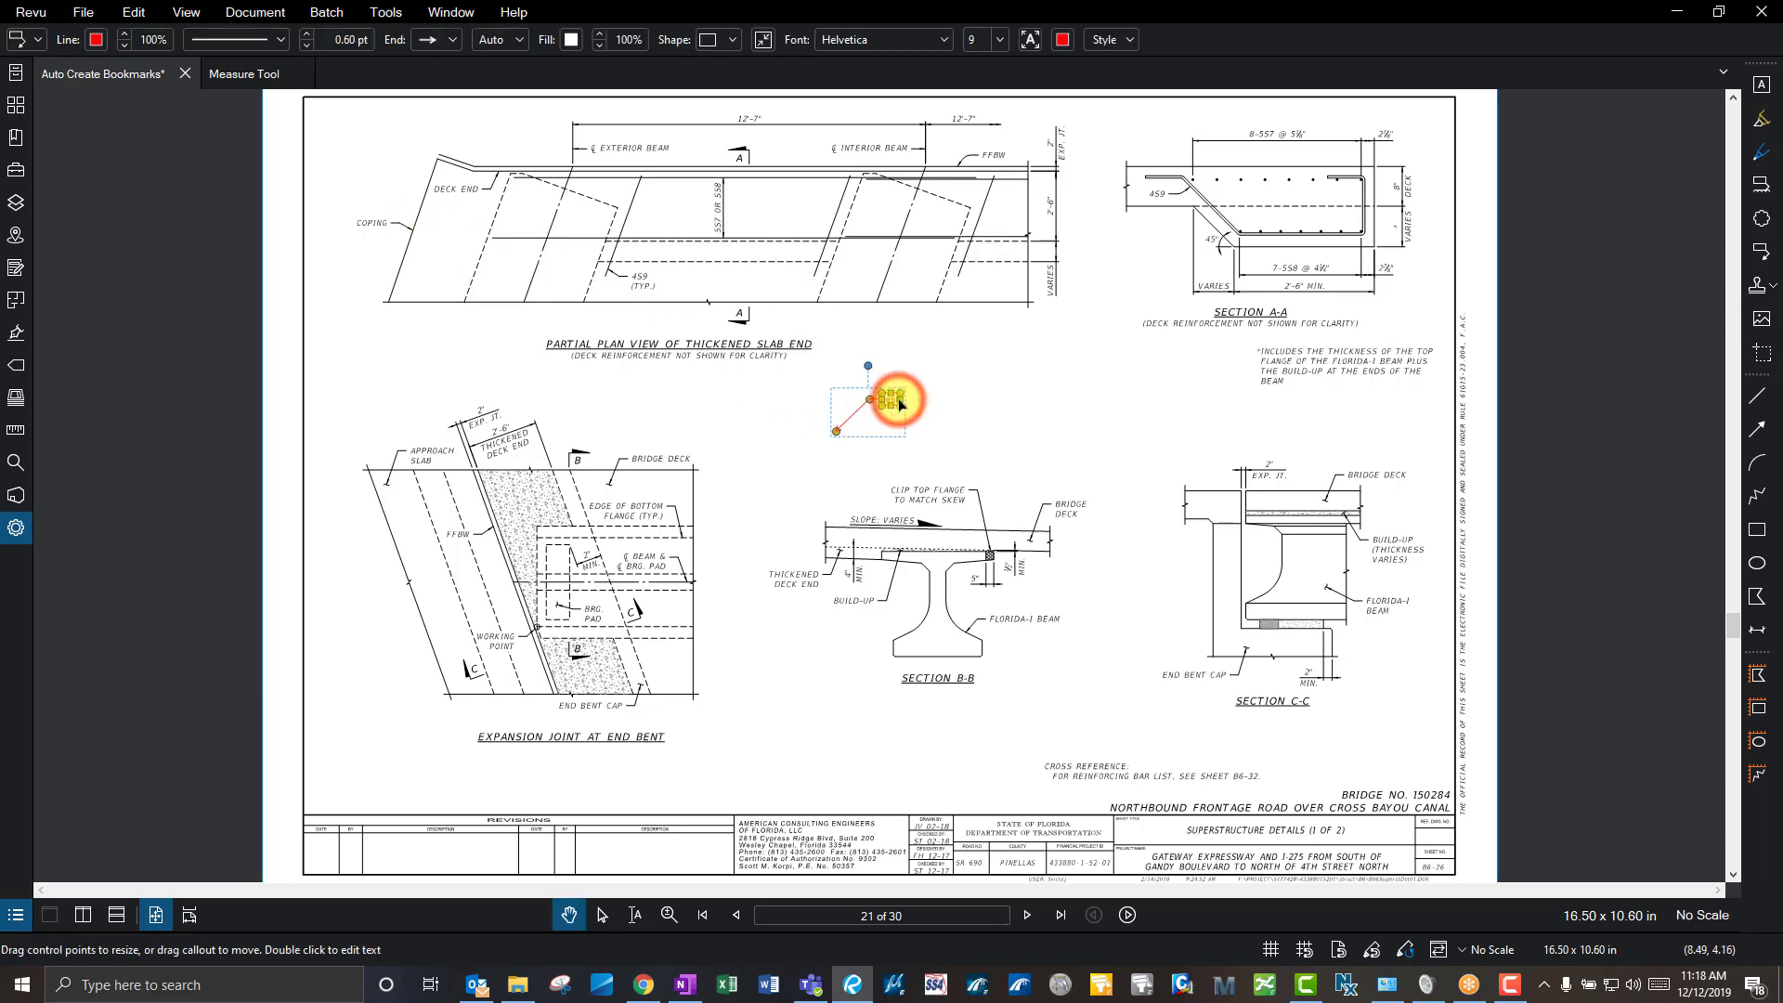
click(377, 228)
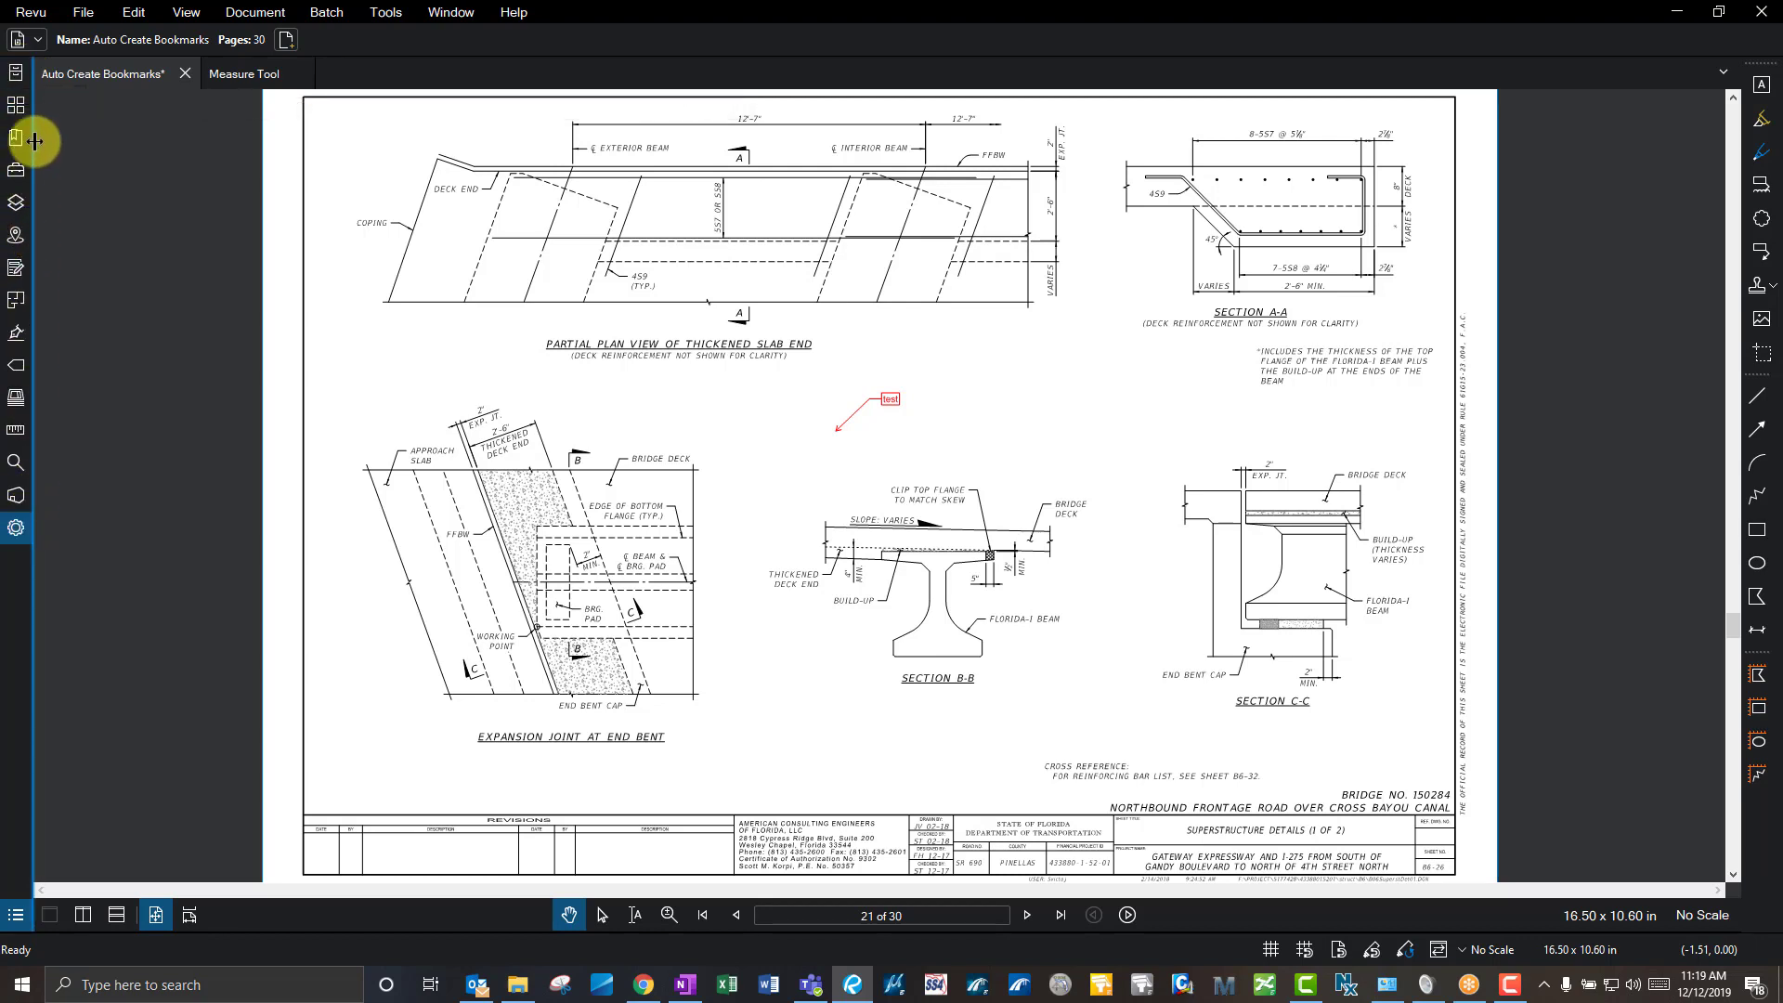
click(22, 84)
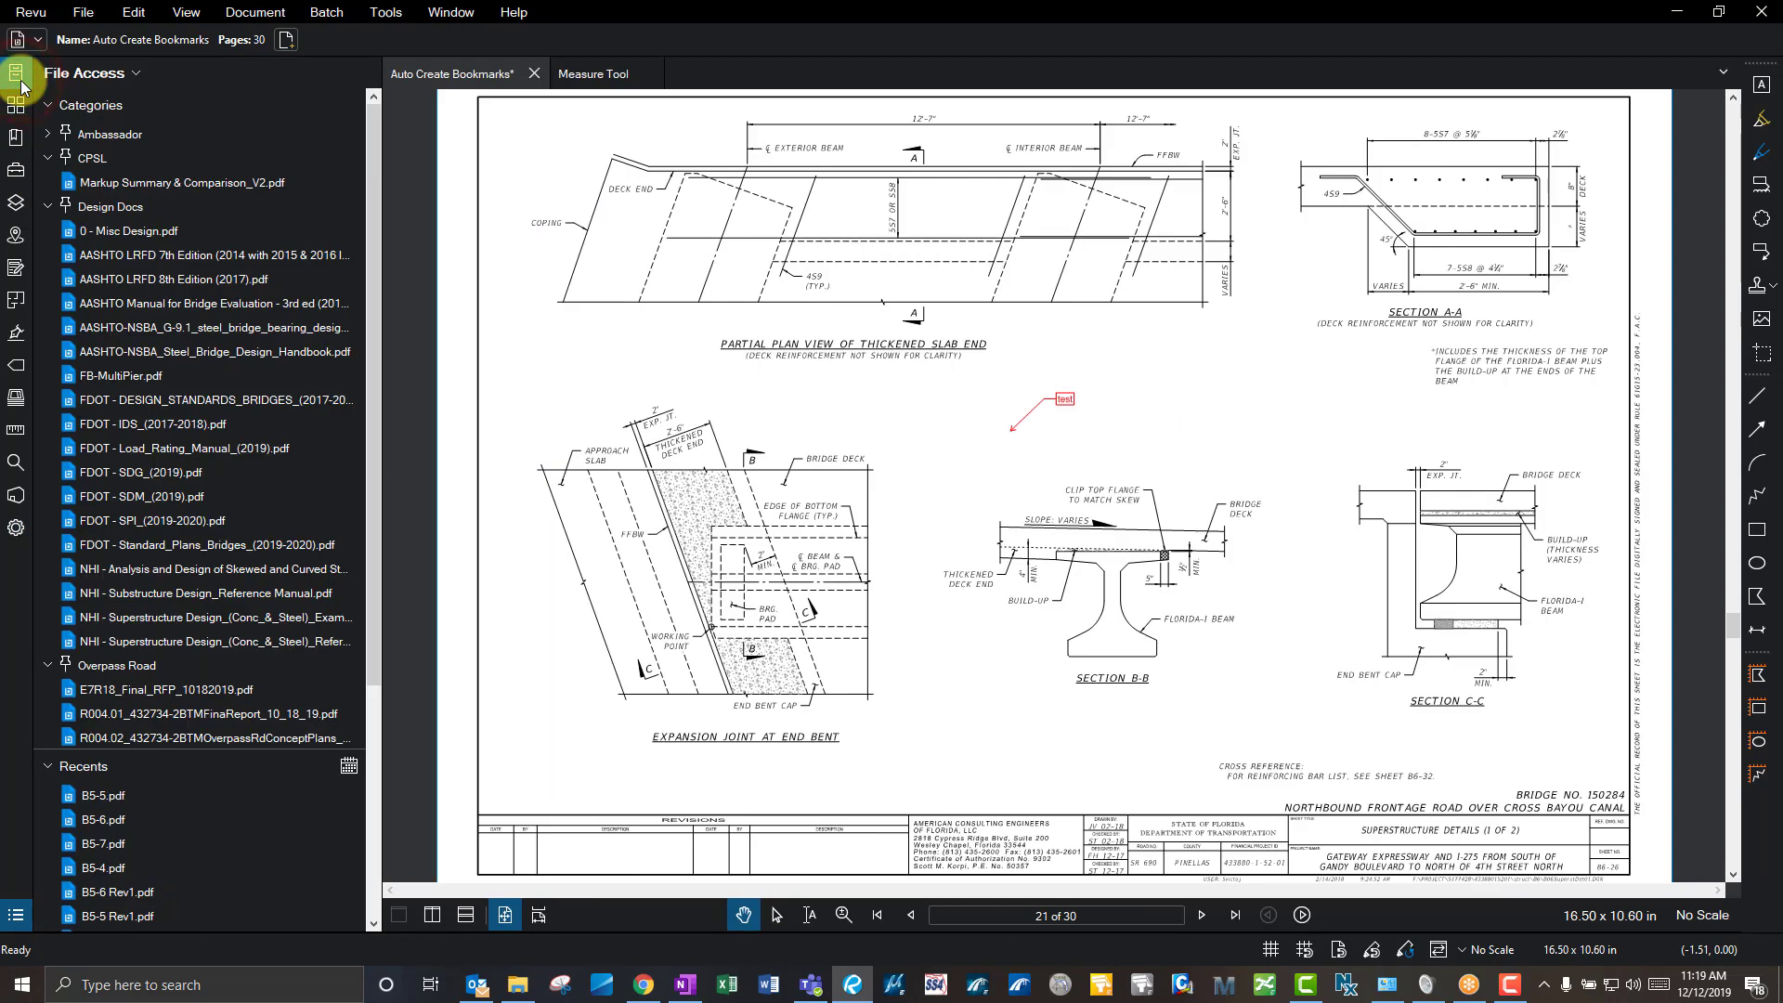
click(18, 80)
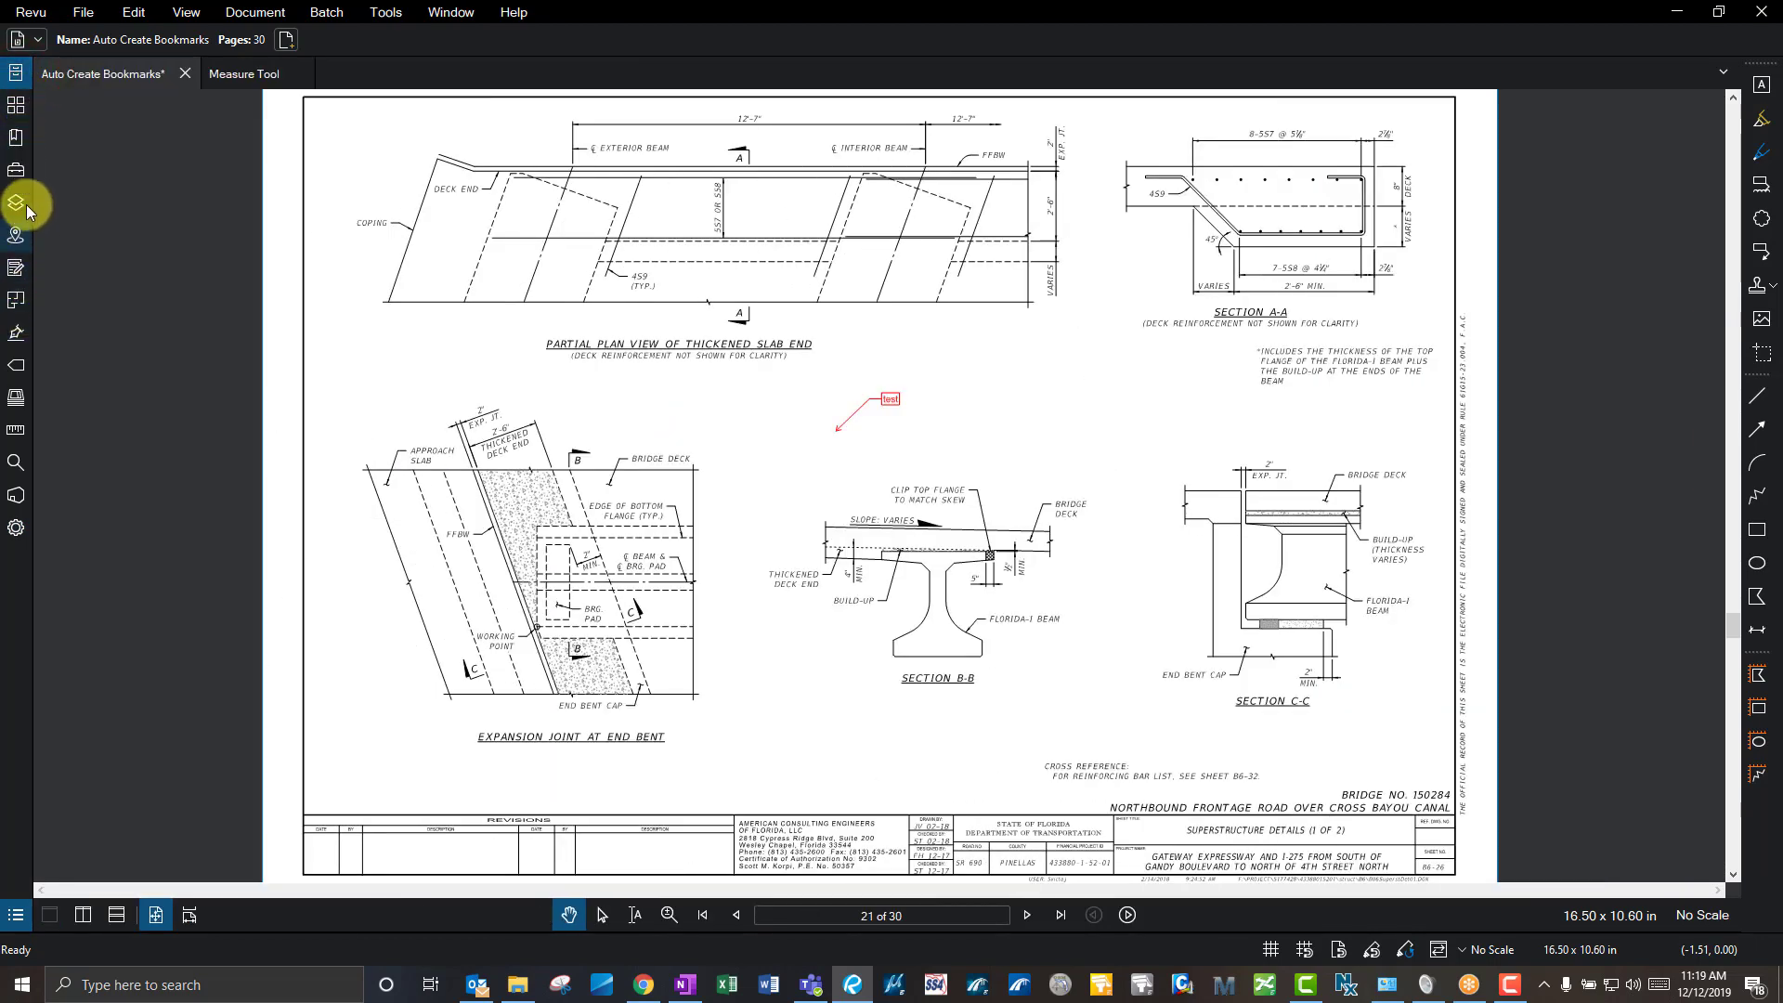
click(16, 137)
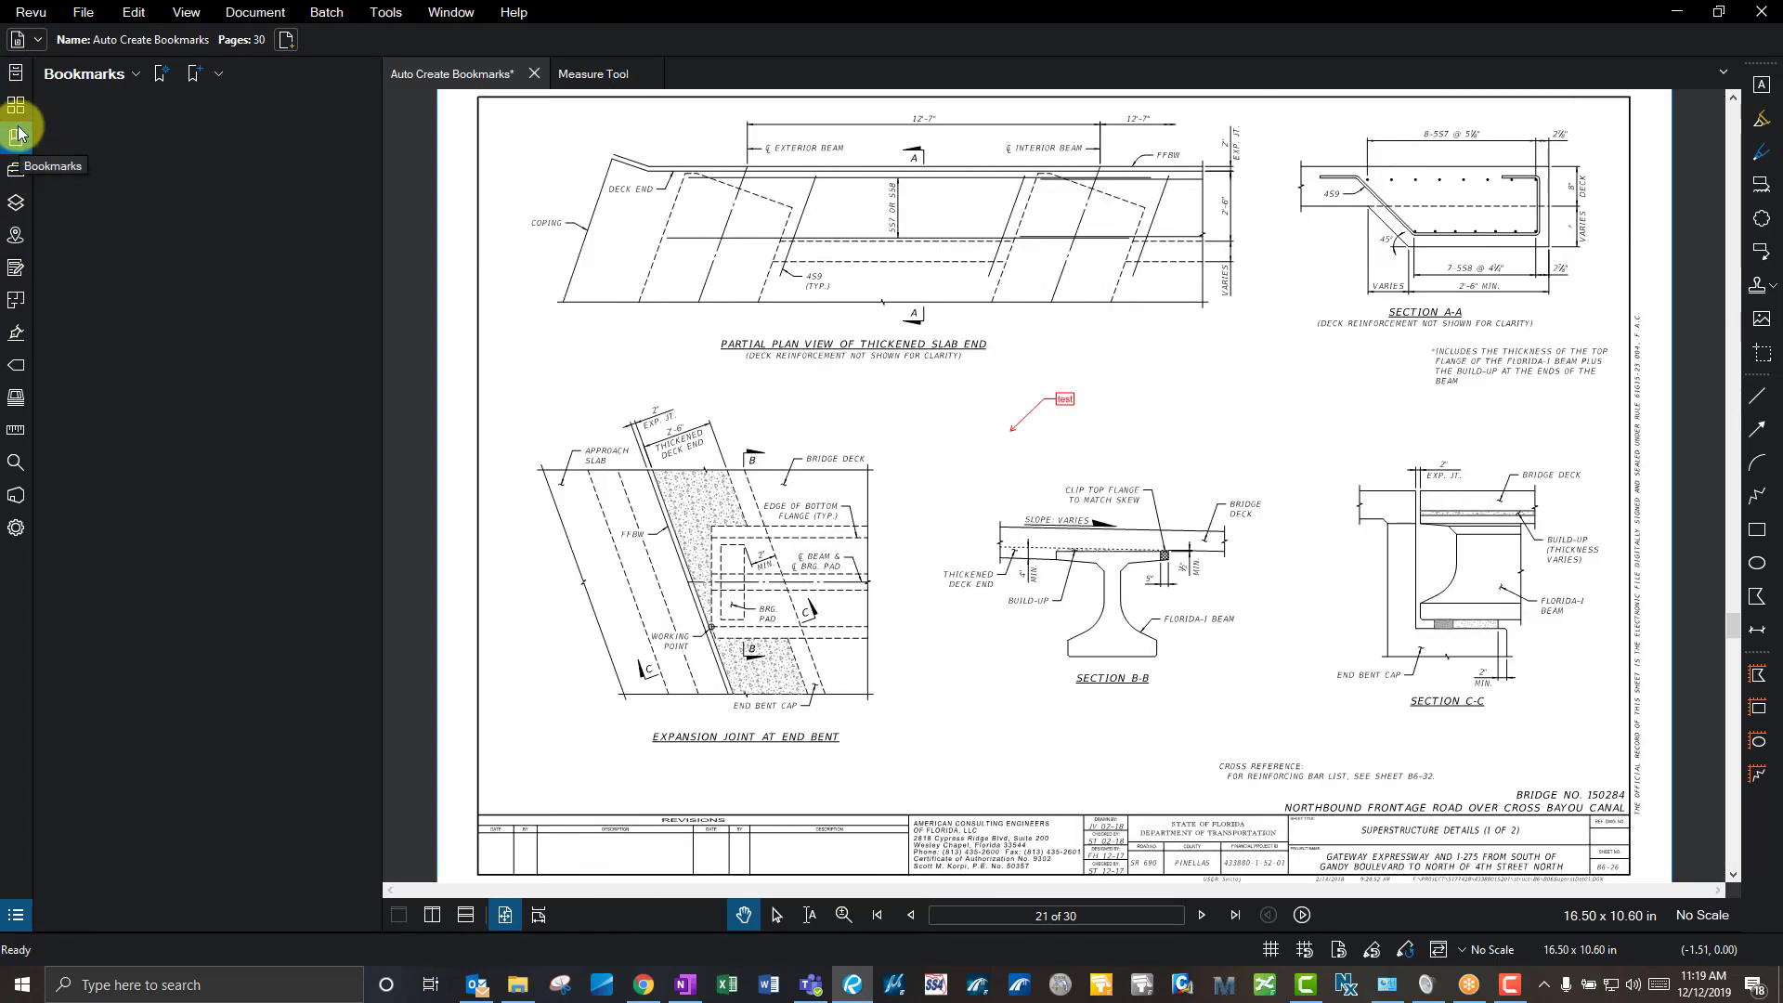
click(15, 73)
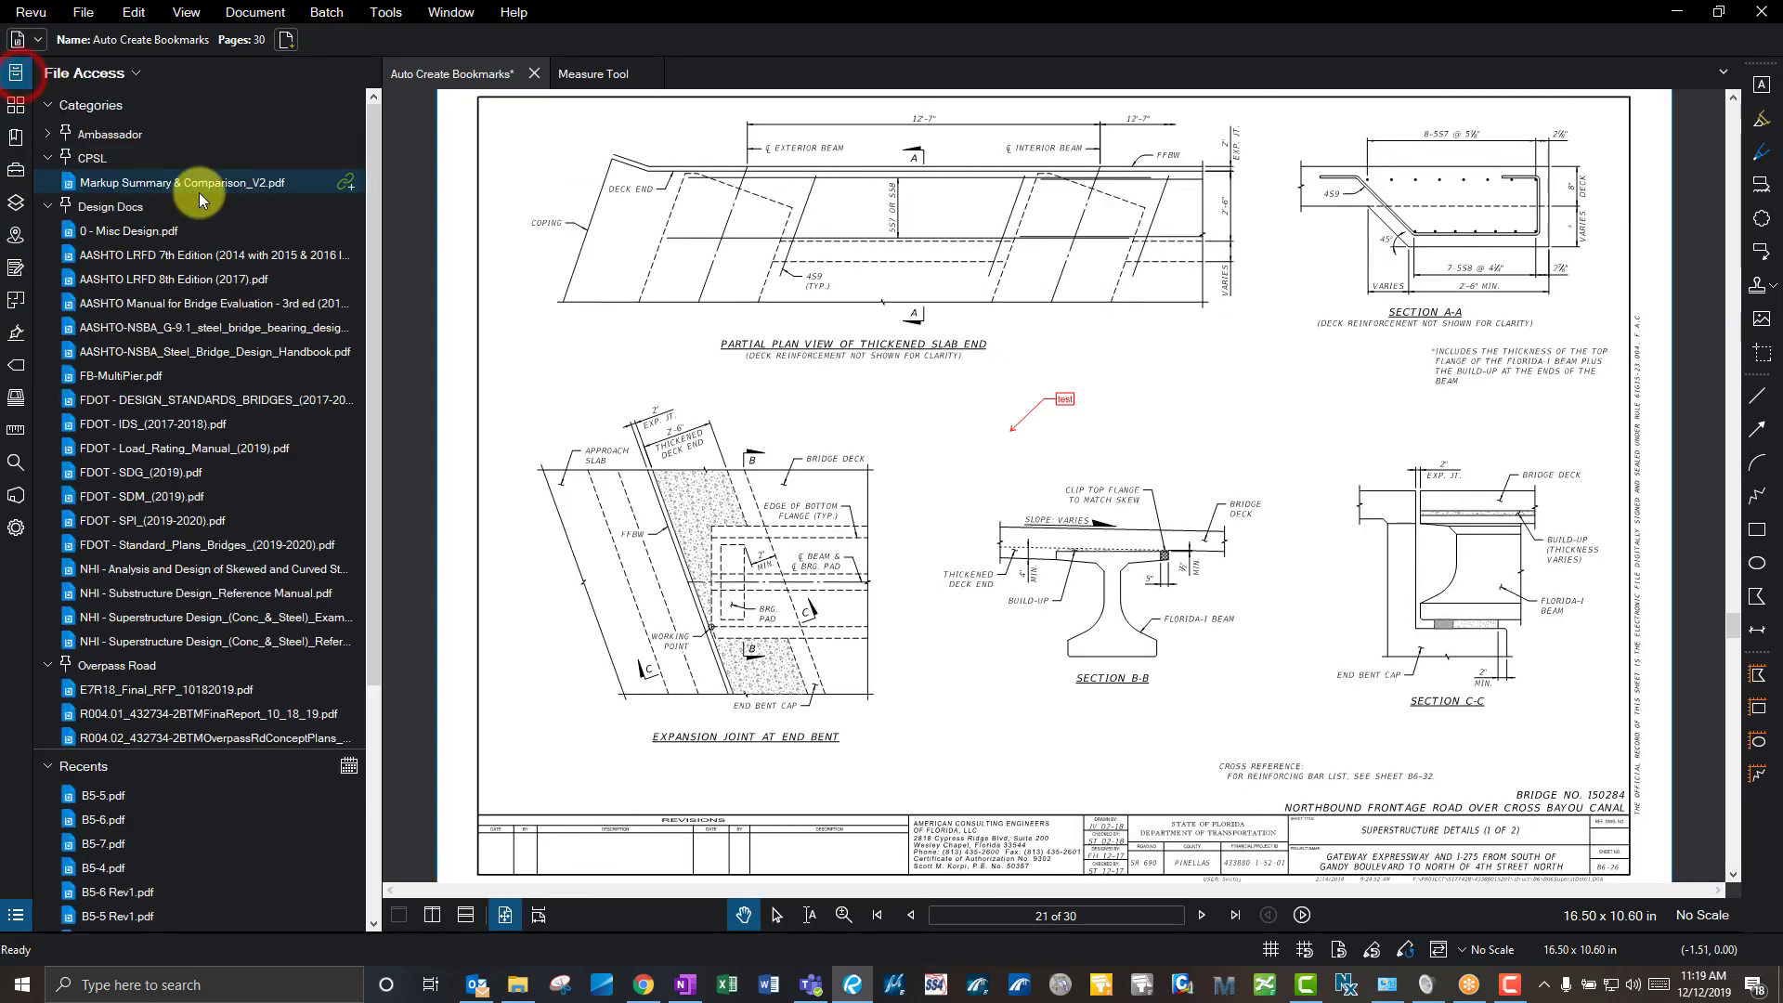
click(387, 171)
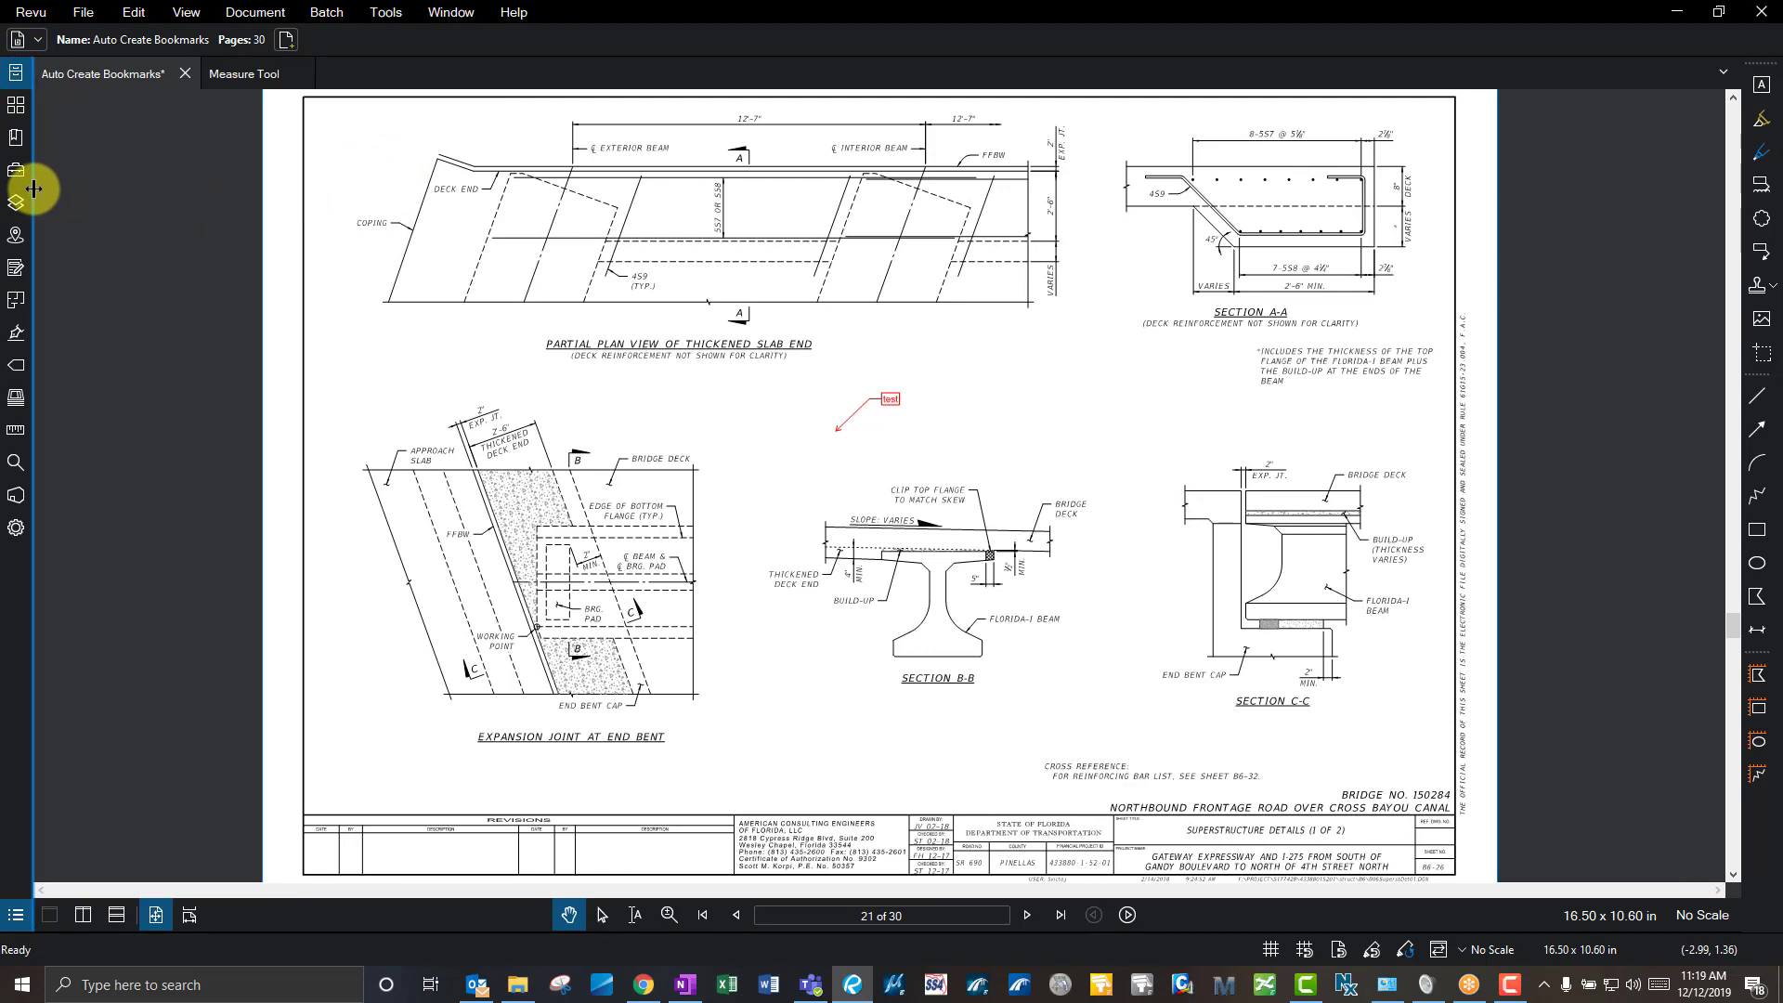
- Reopen File Access and collapse the Design Docs and Overpass Road categories
click(32, 226)
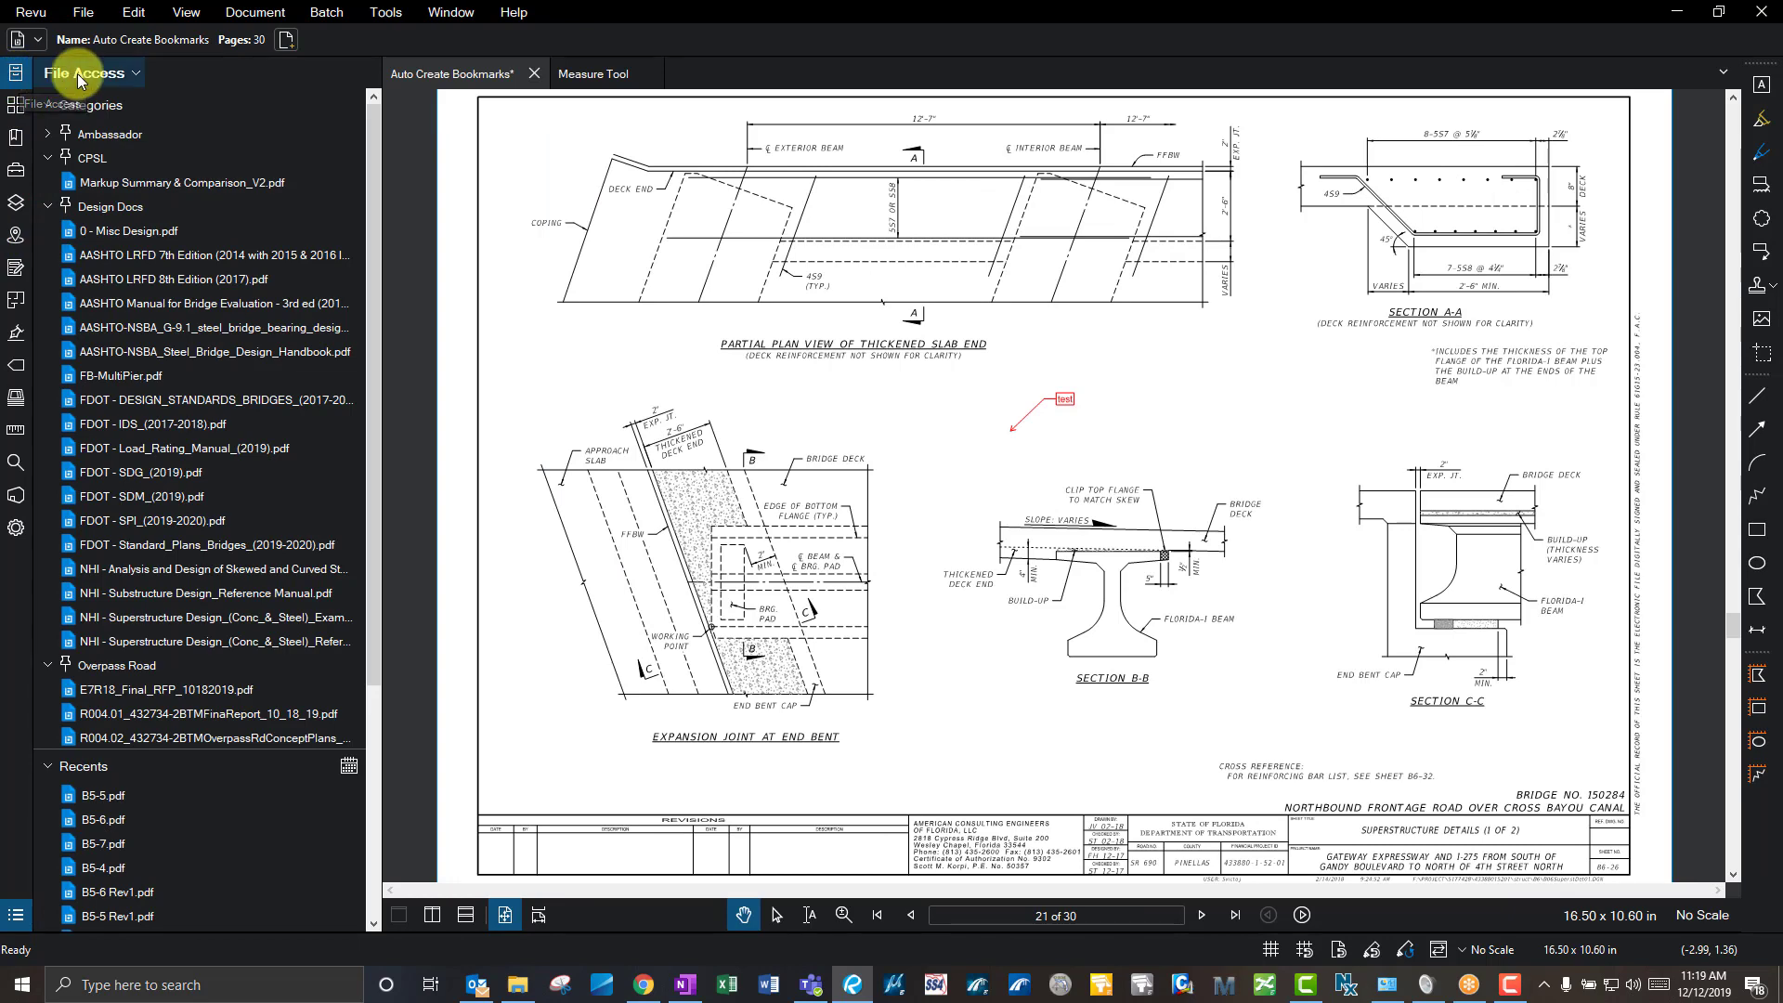
click(48, 207)
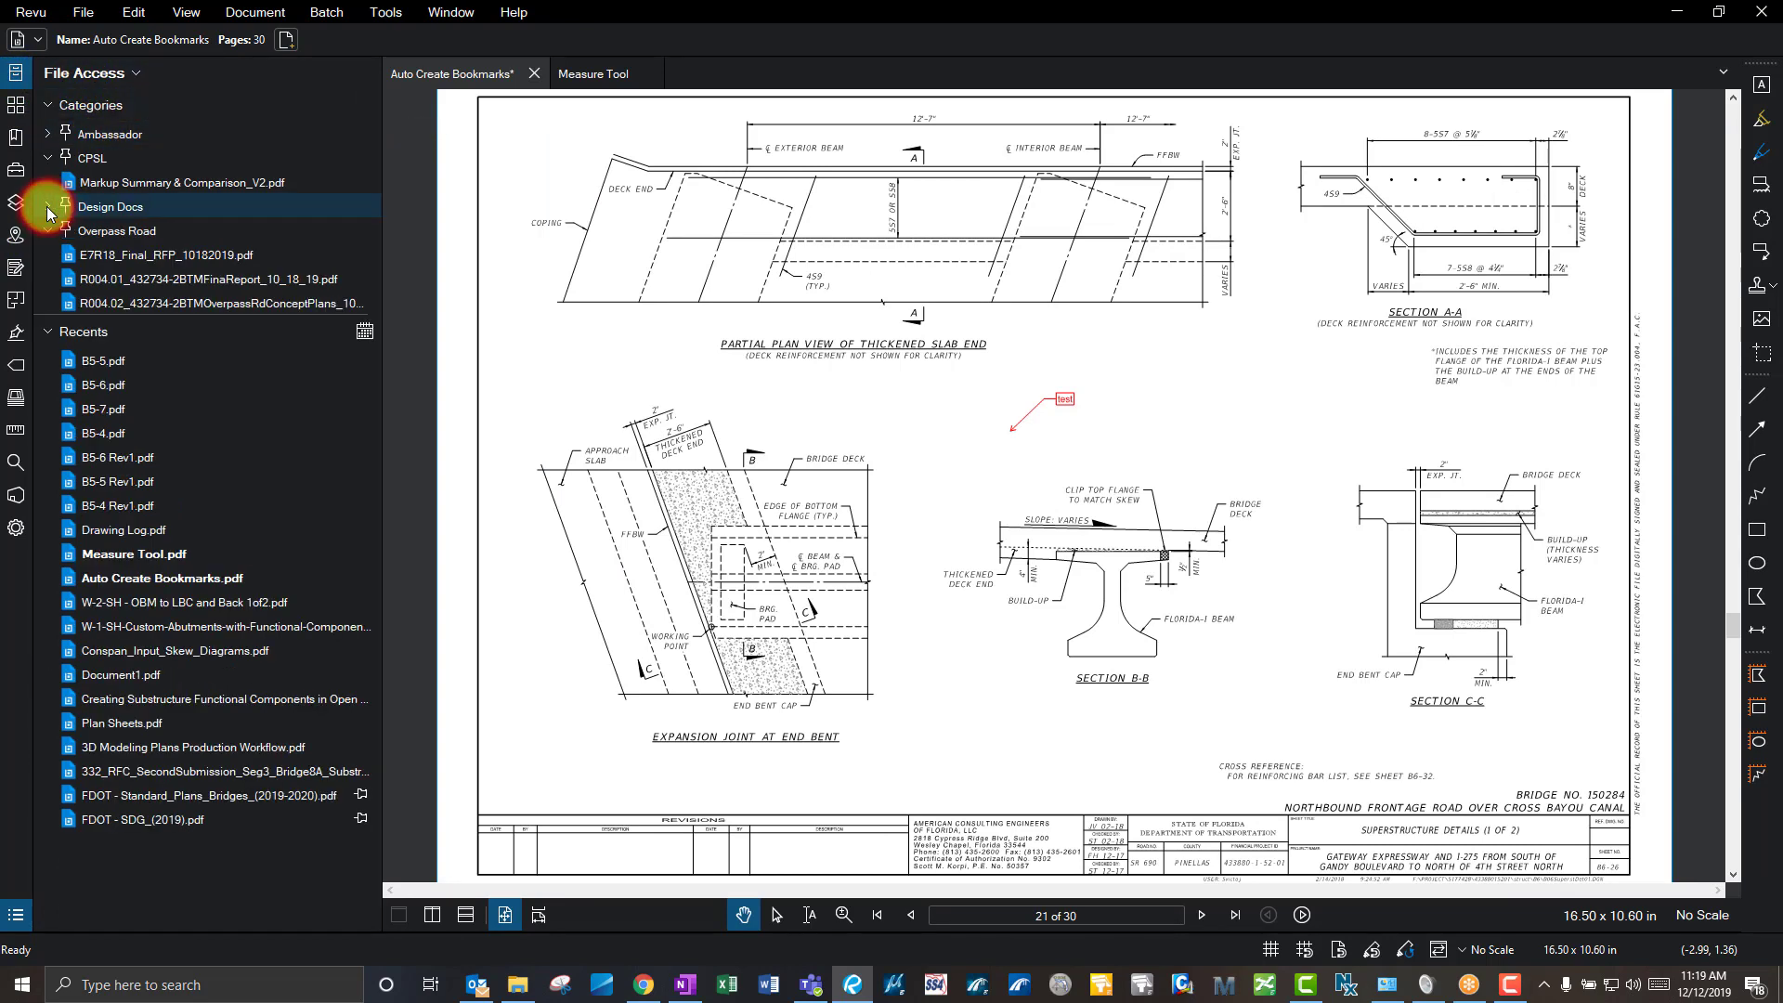
click(48, 231)
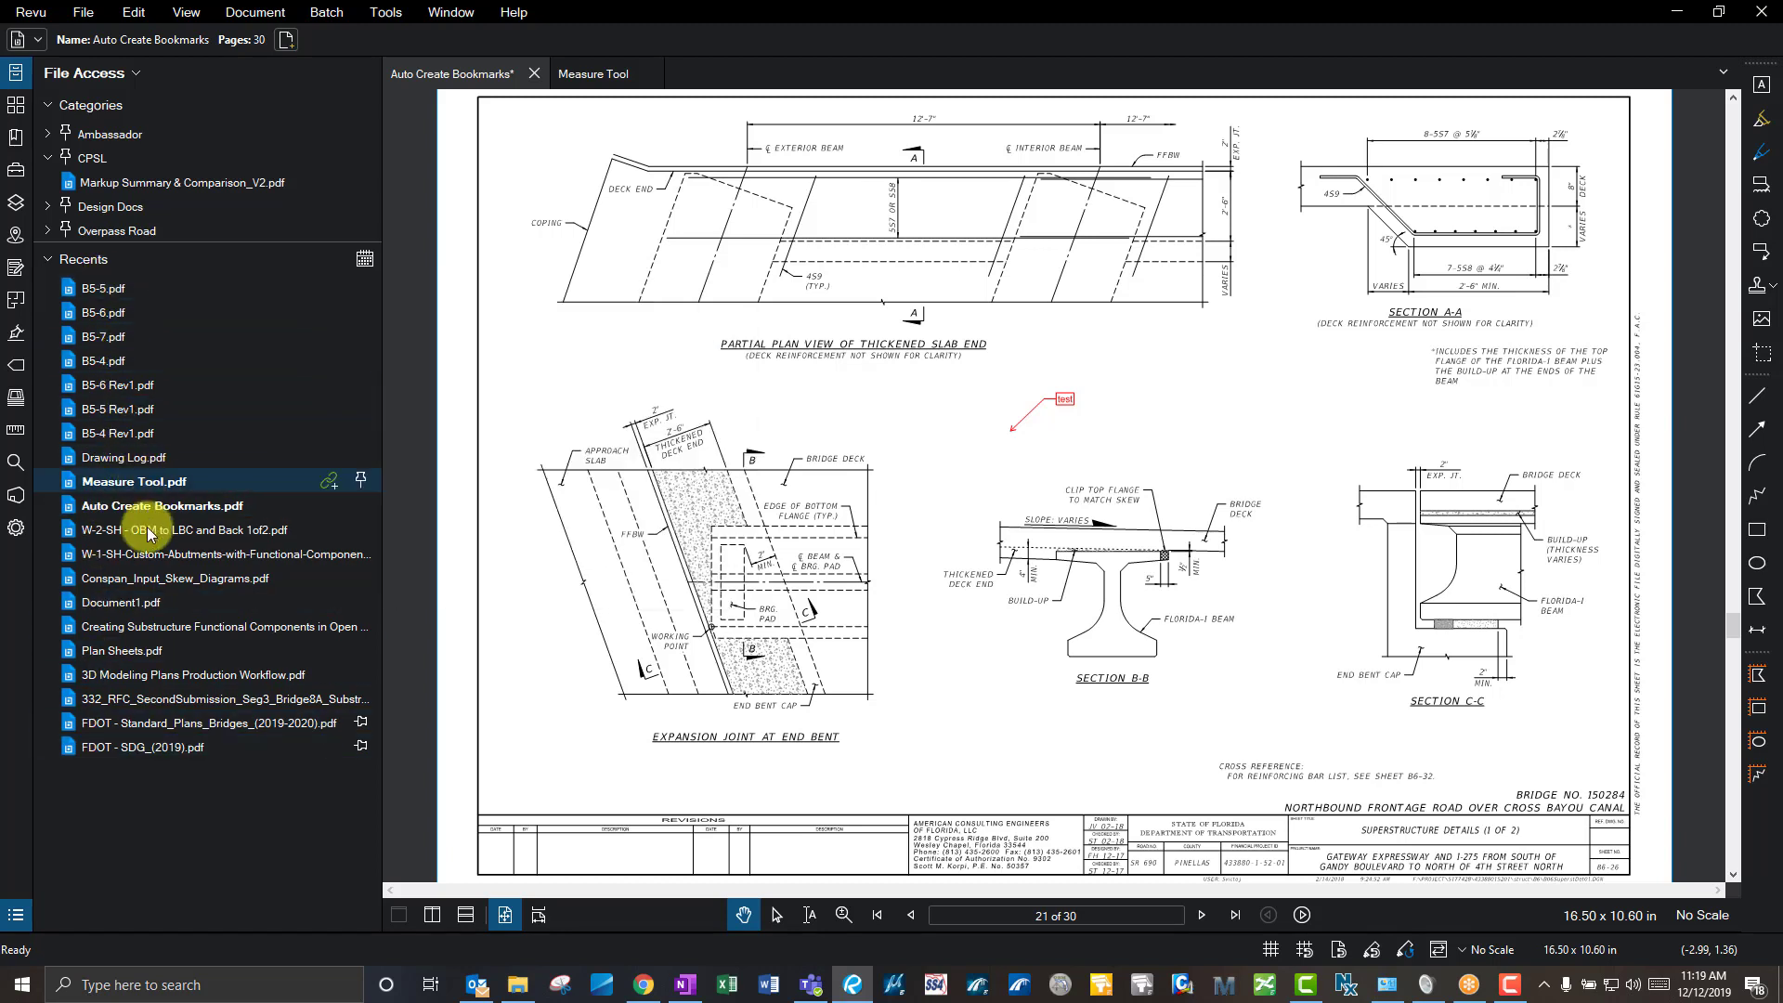
mouse_move(159, 741)
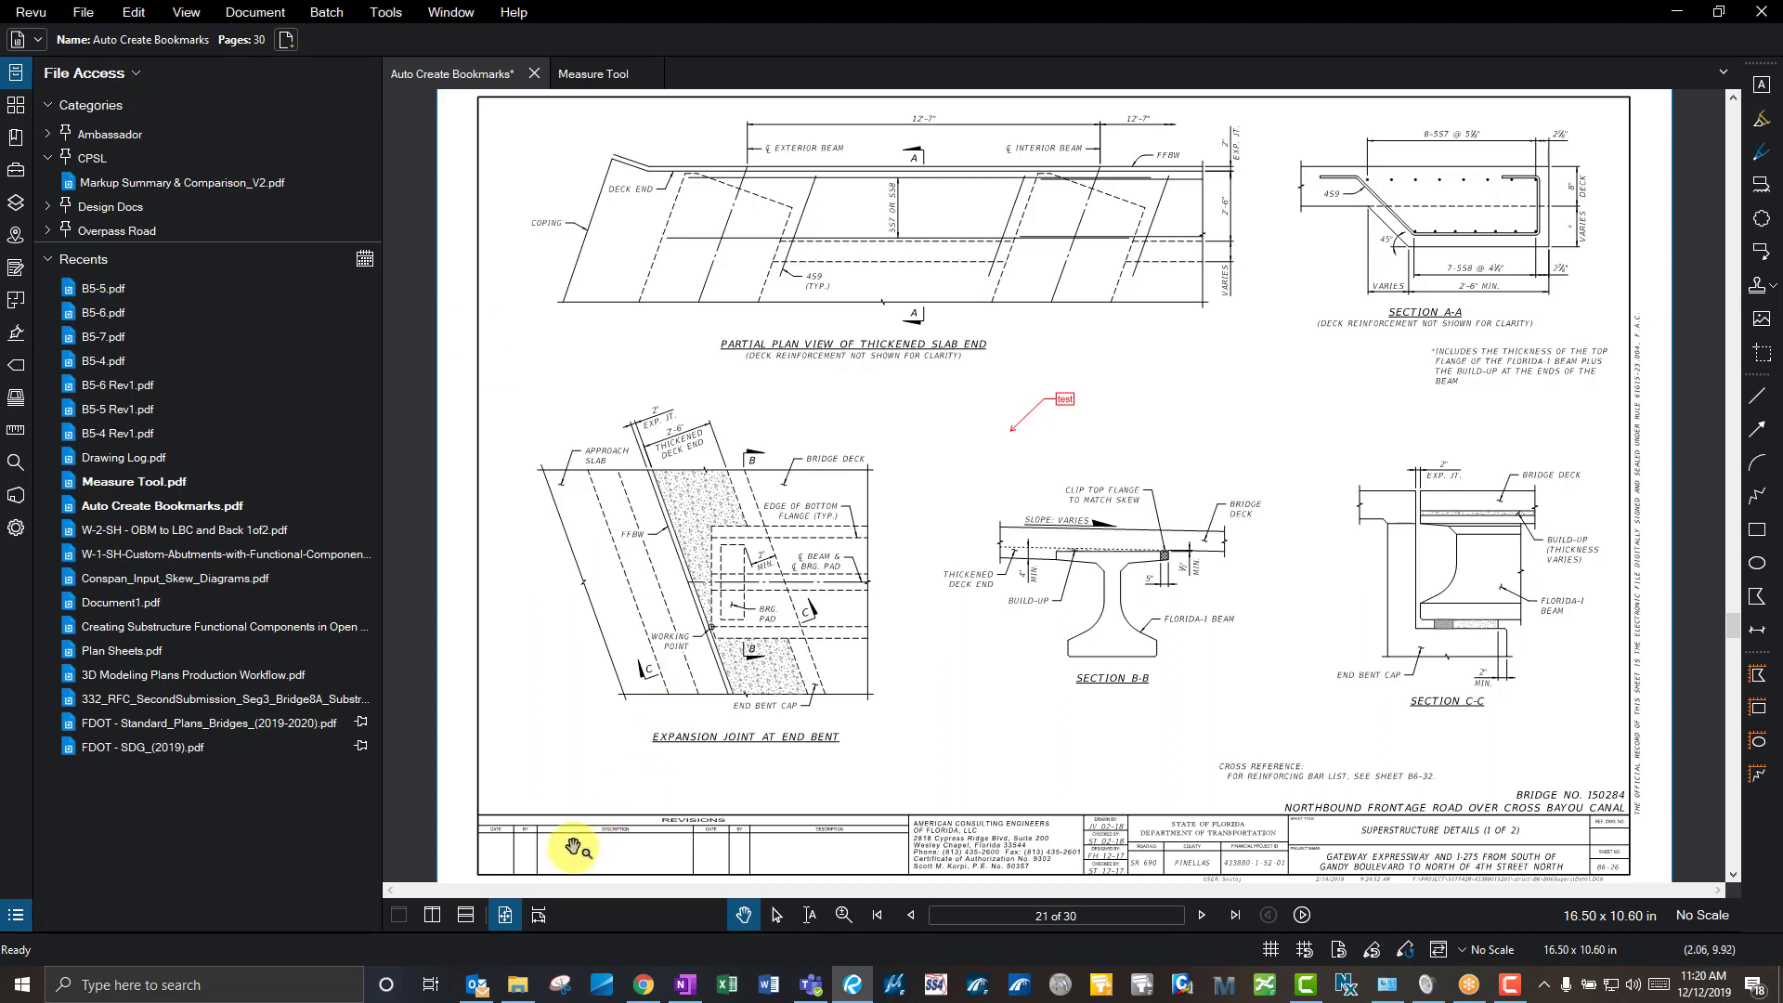
- Open the 0-Engineering folder from File Explorer's taskbar jump list and centre the window
mouse_move(523, 988)
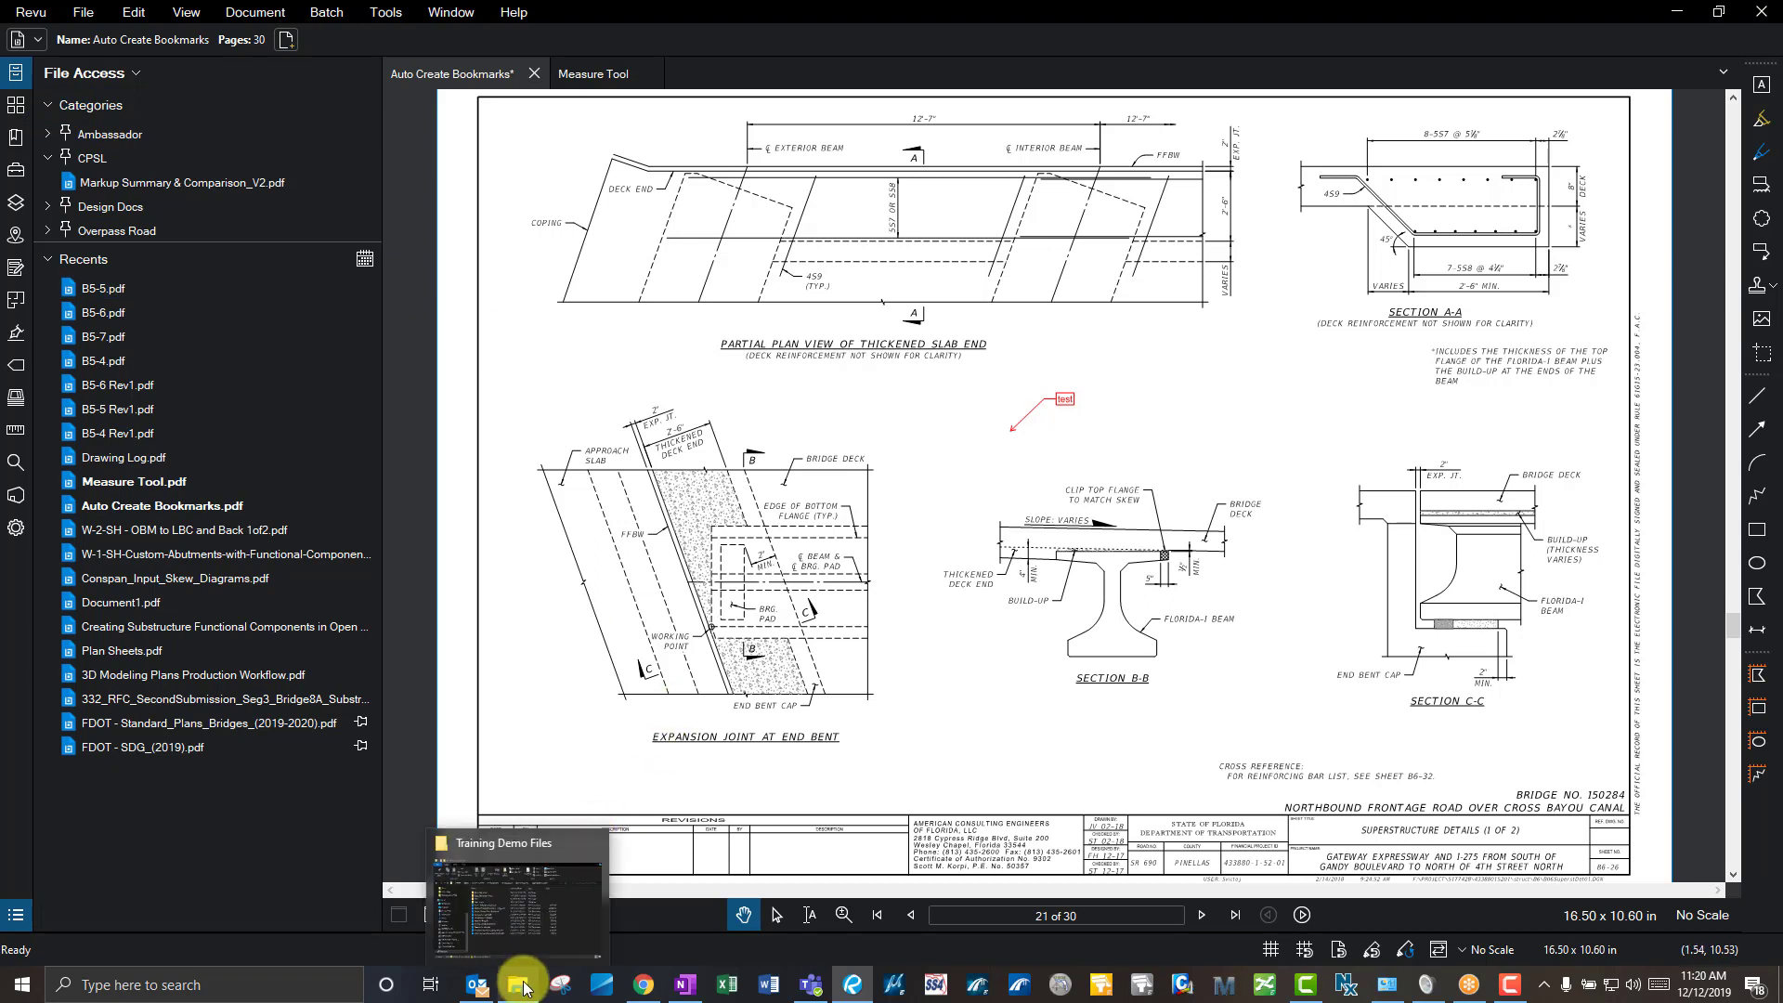
right_click(523, 987)
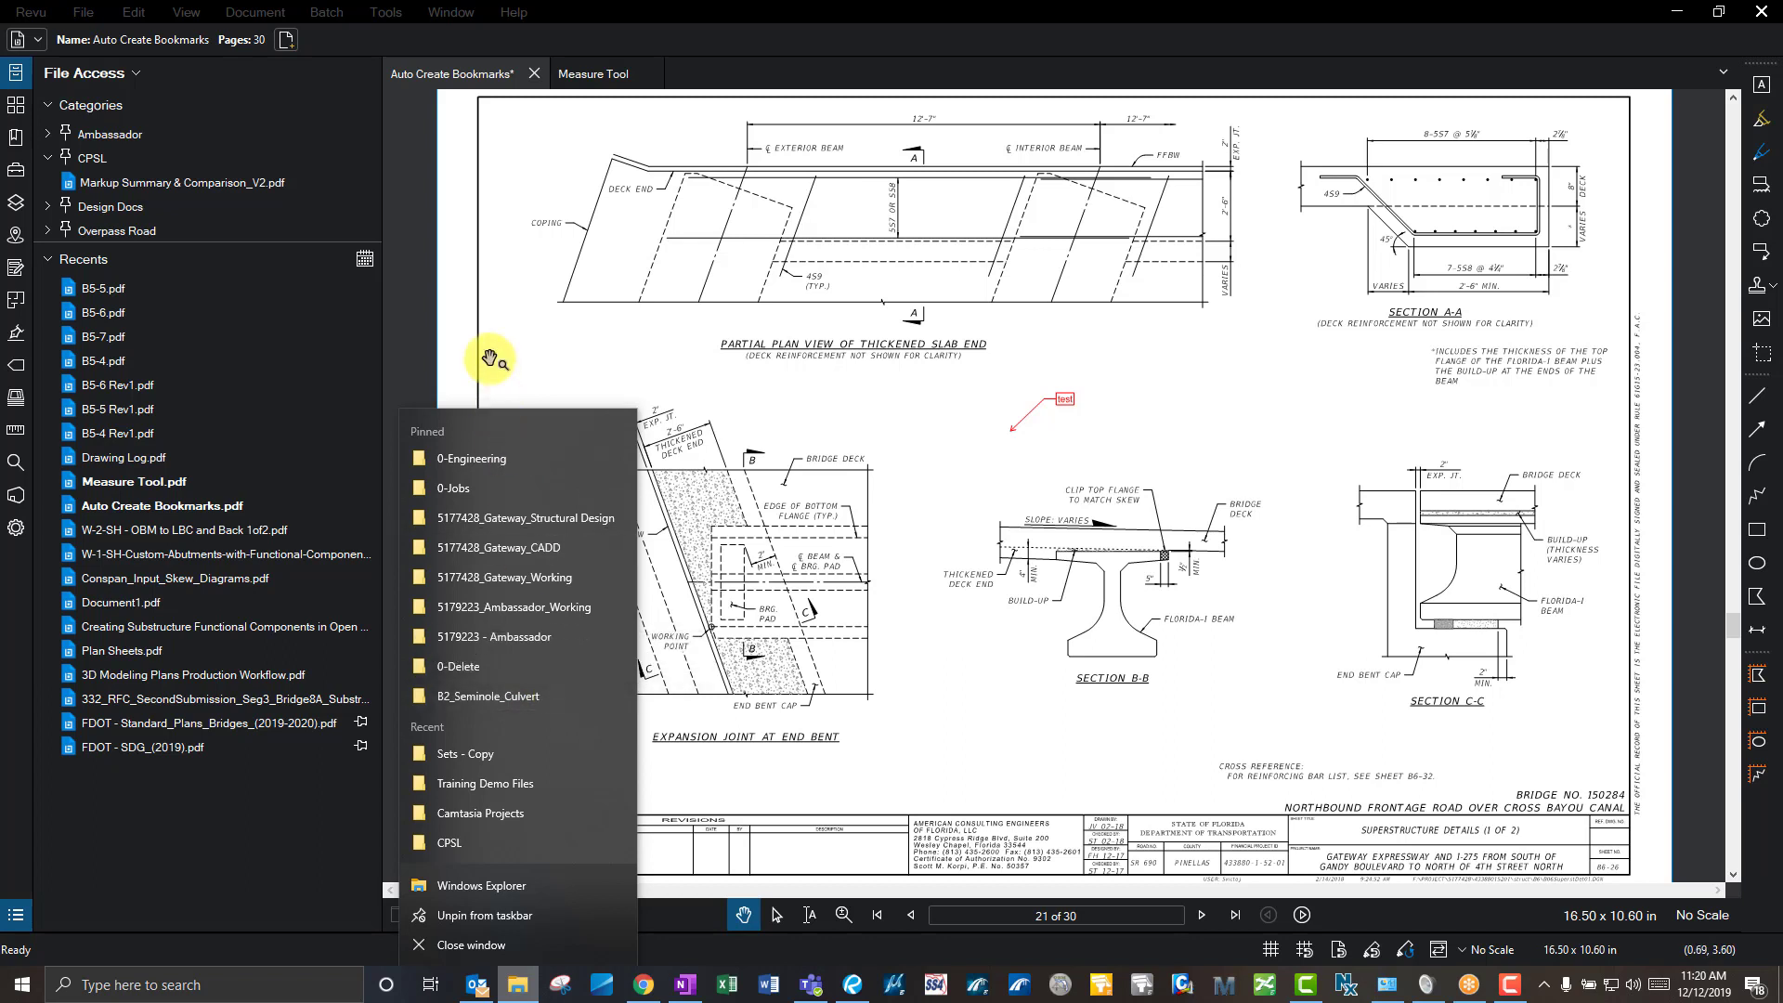
click(487, 457)
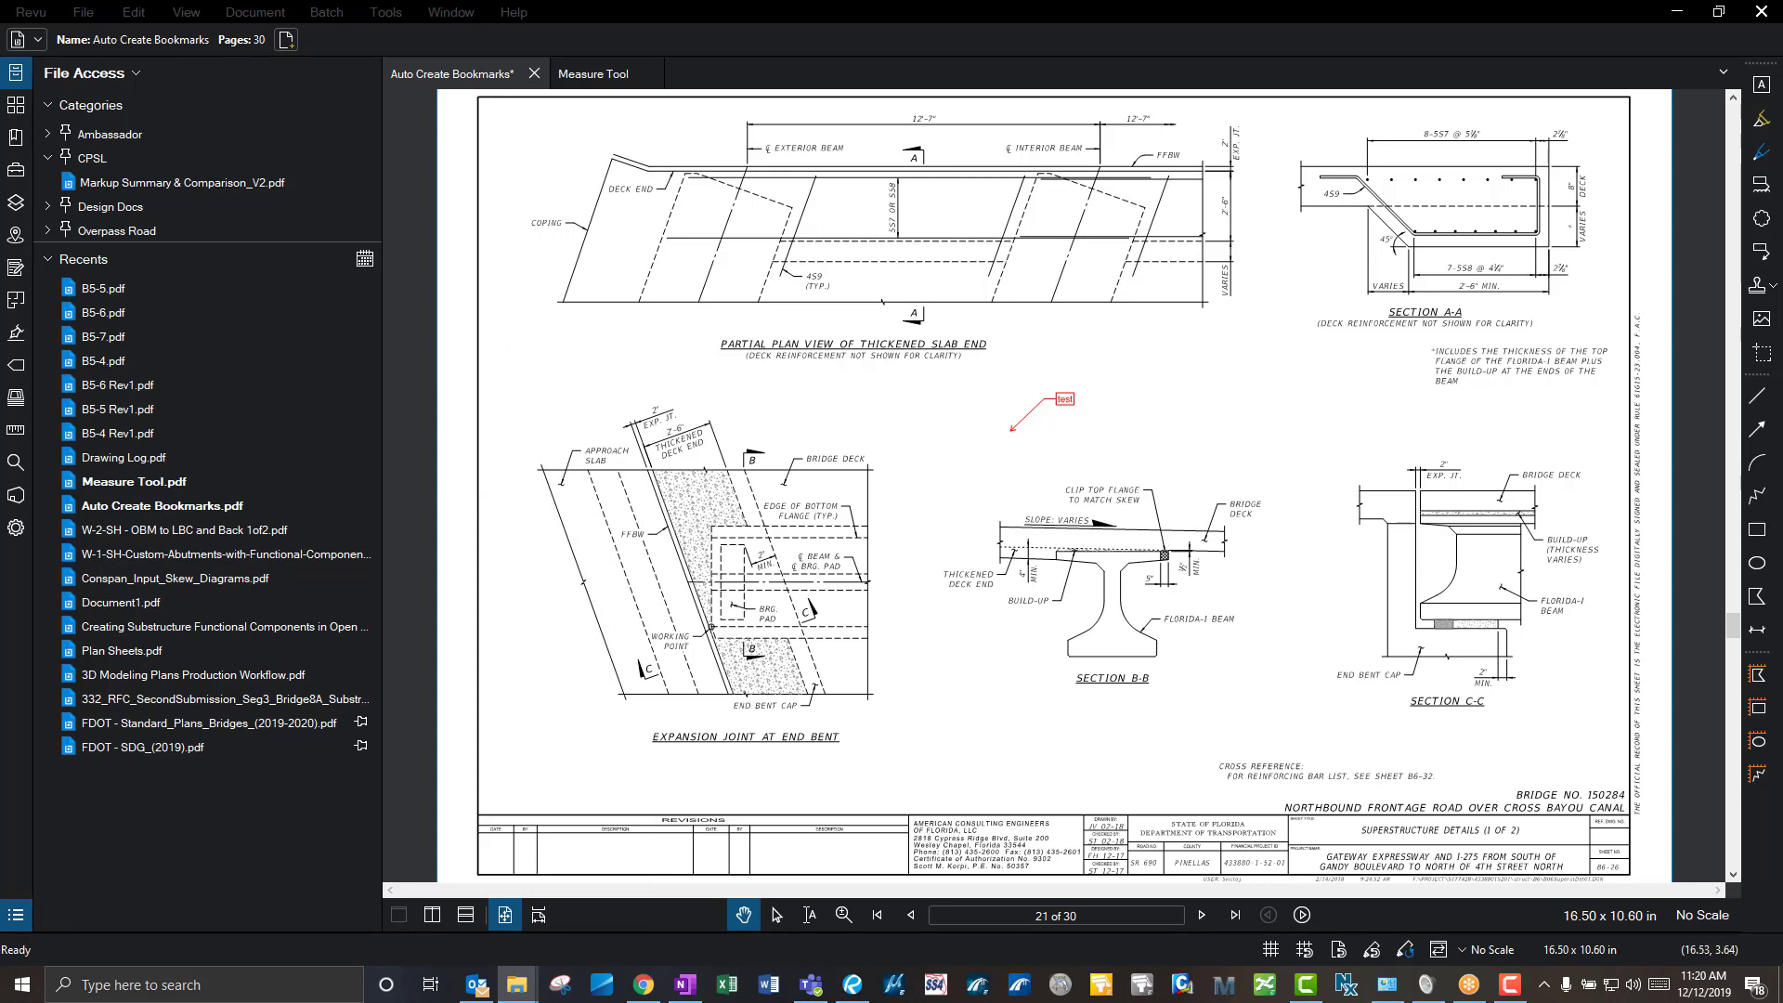
drag(1774, 123, 1175, 180)
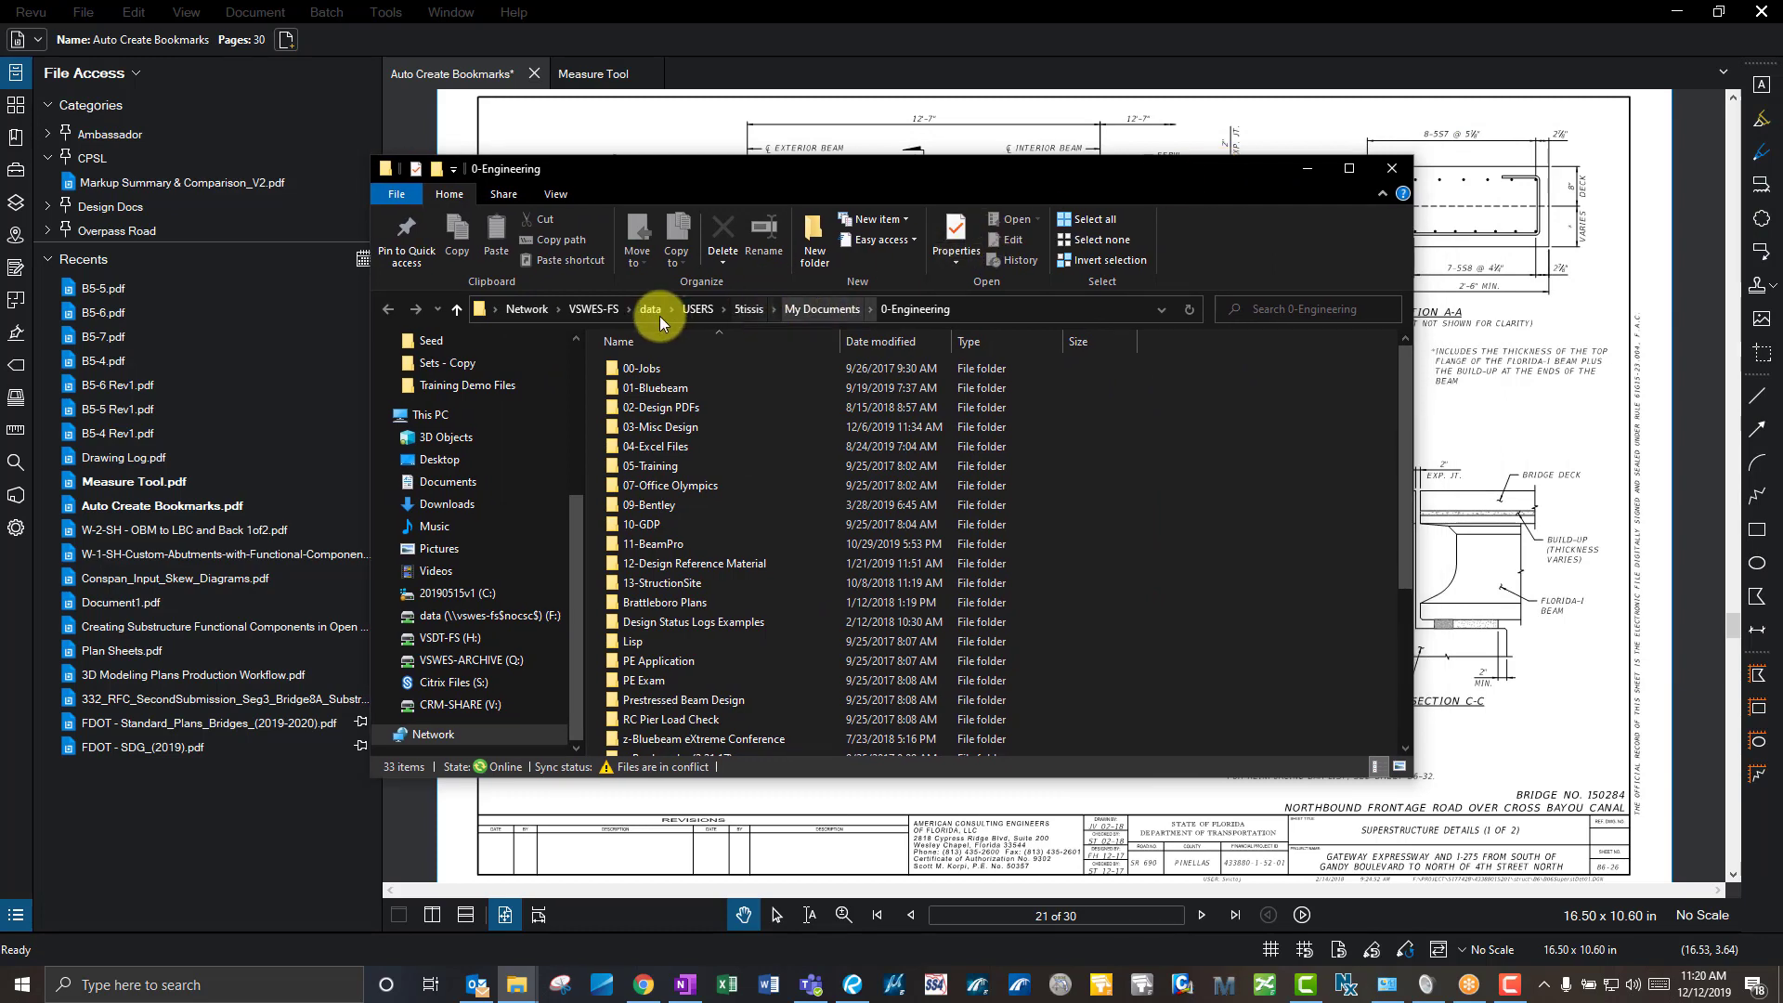
click(984, 309)
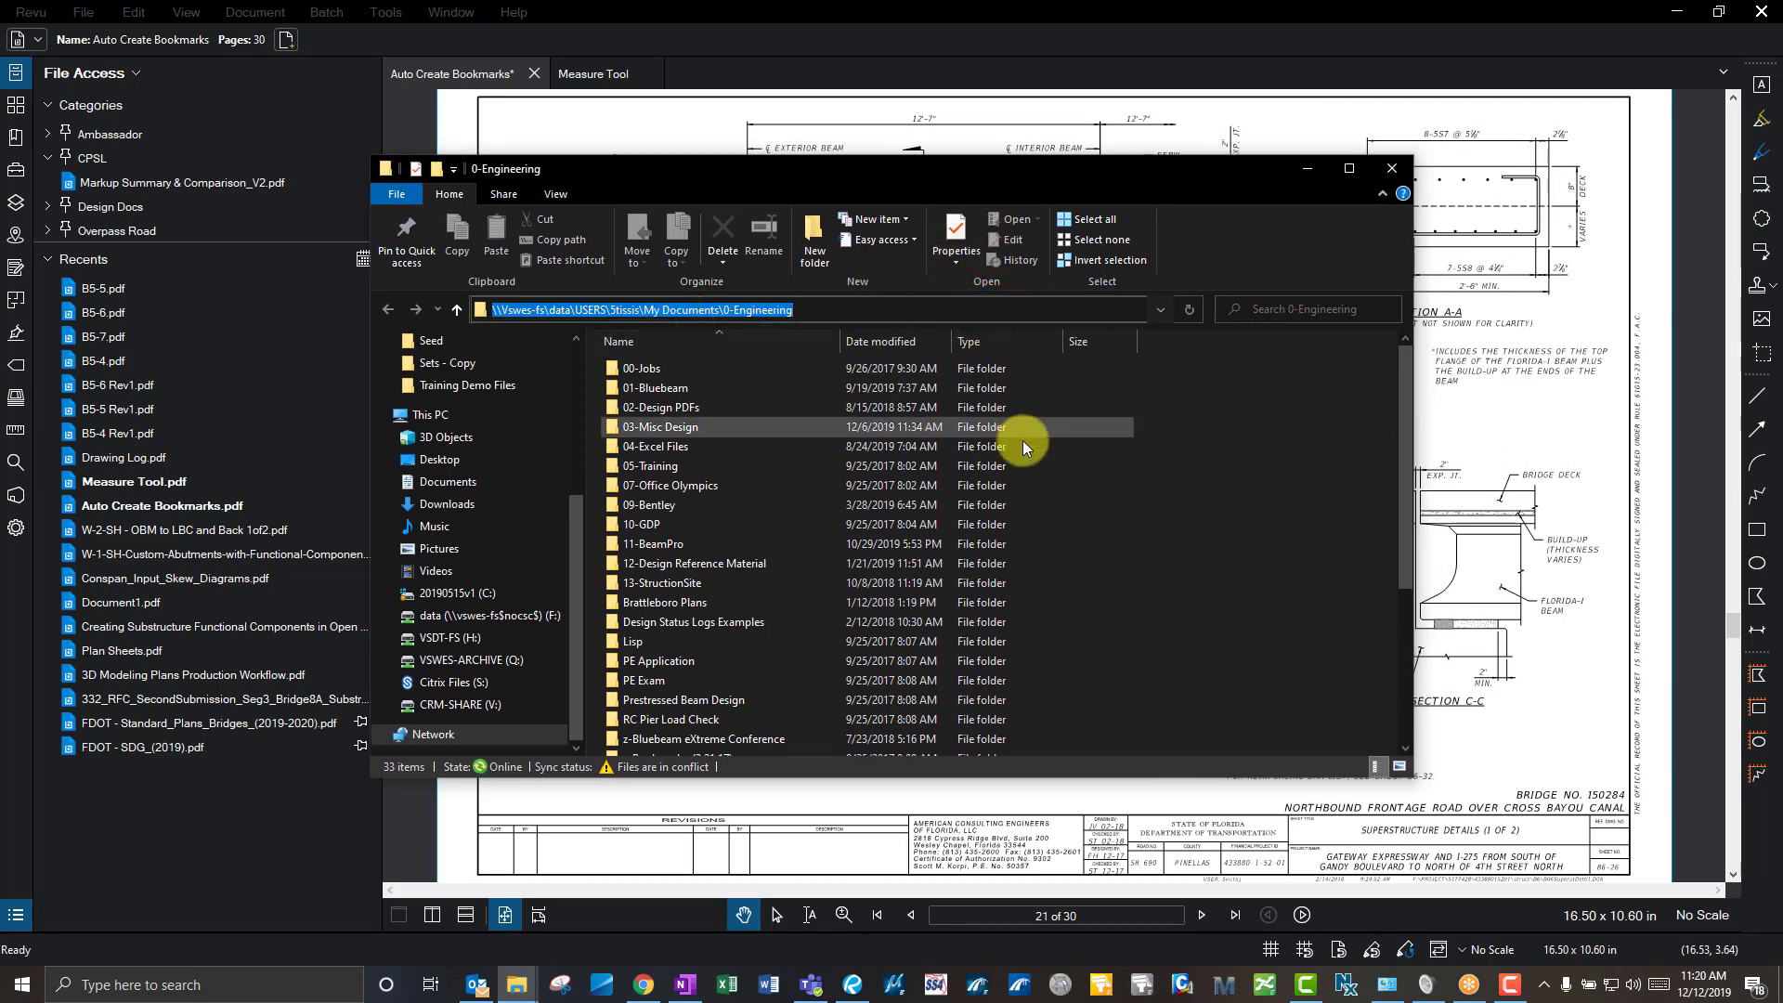
click(640, 369)
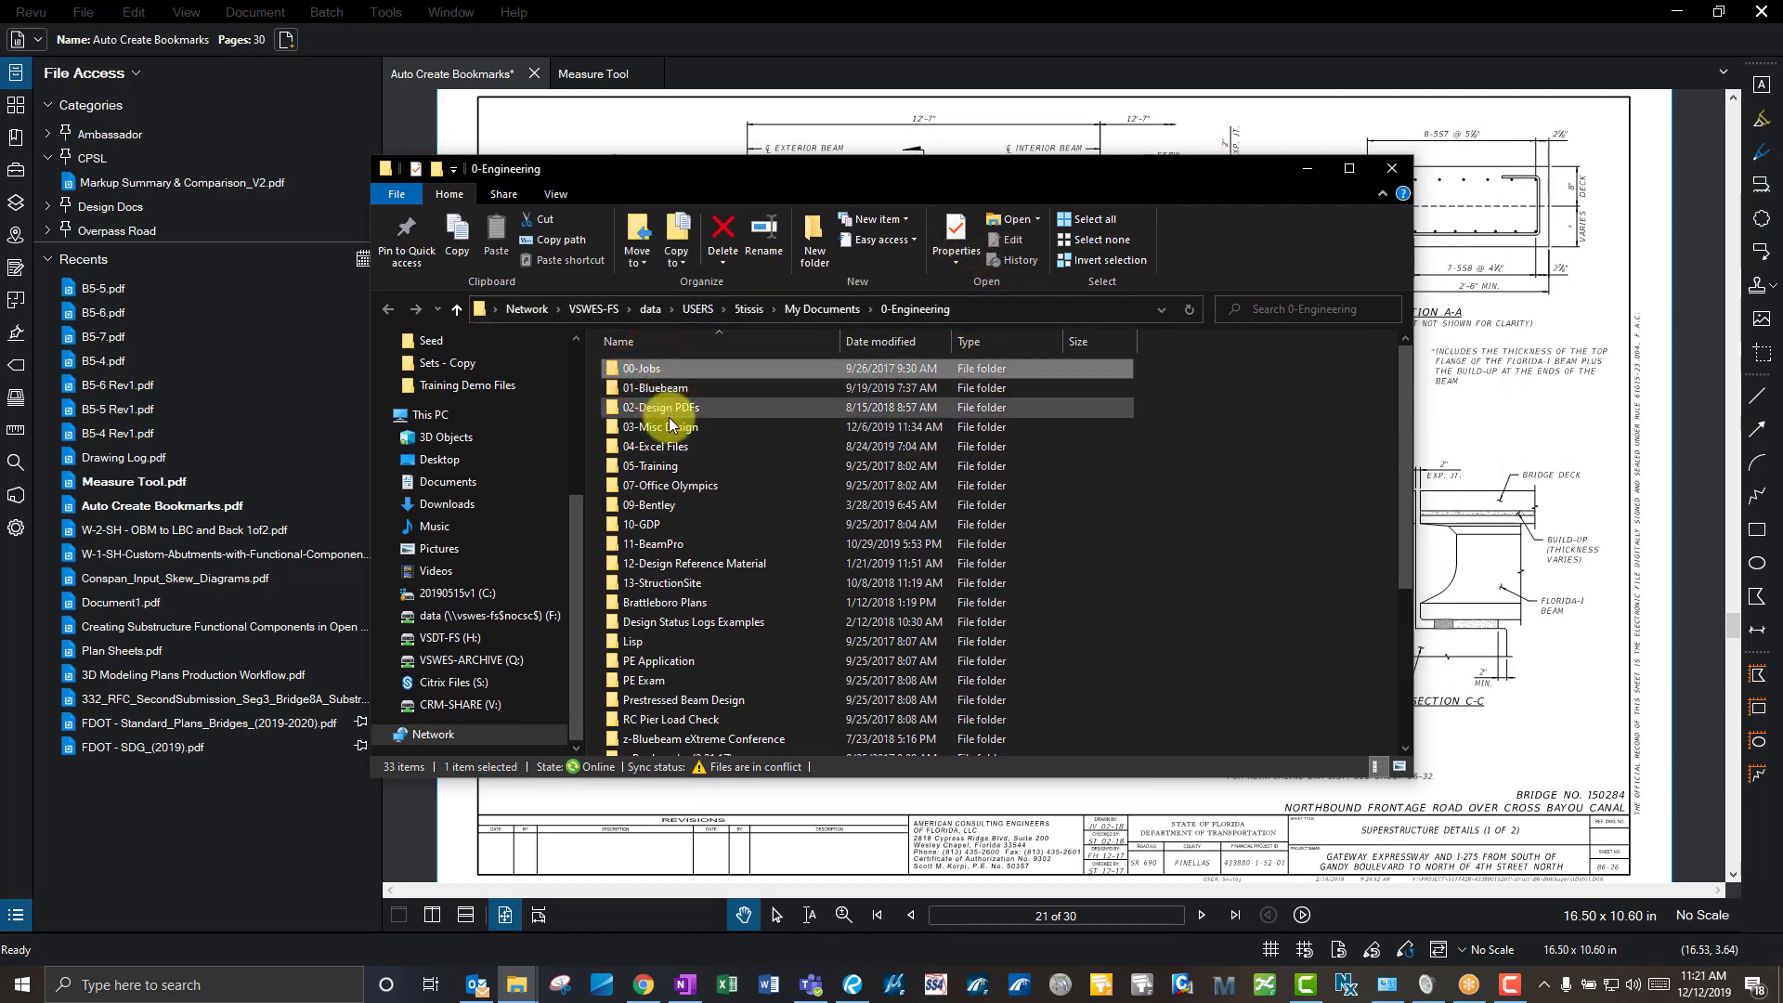
- Browse to 01-Bluebeam > 00-Live Training > Training Demo Files and open Overlay_COMPARISON.pdf
double_click(671, 388)
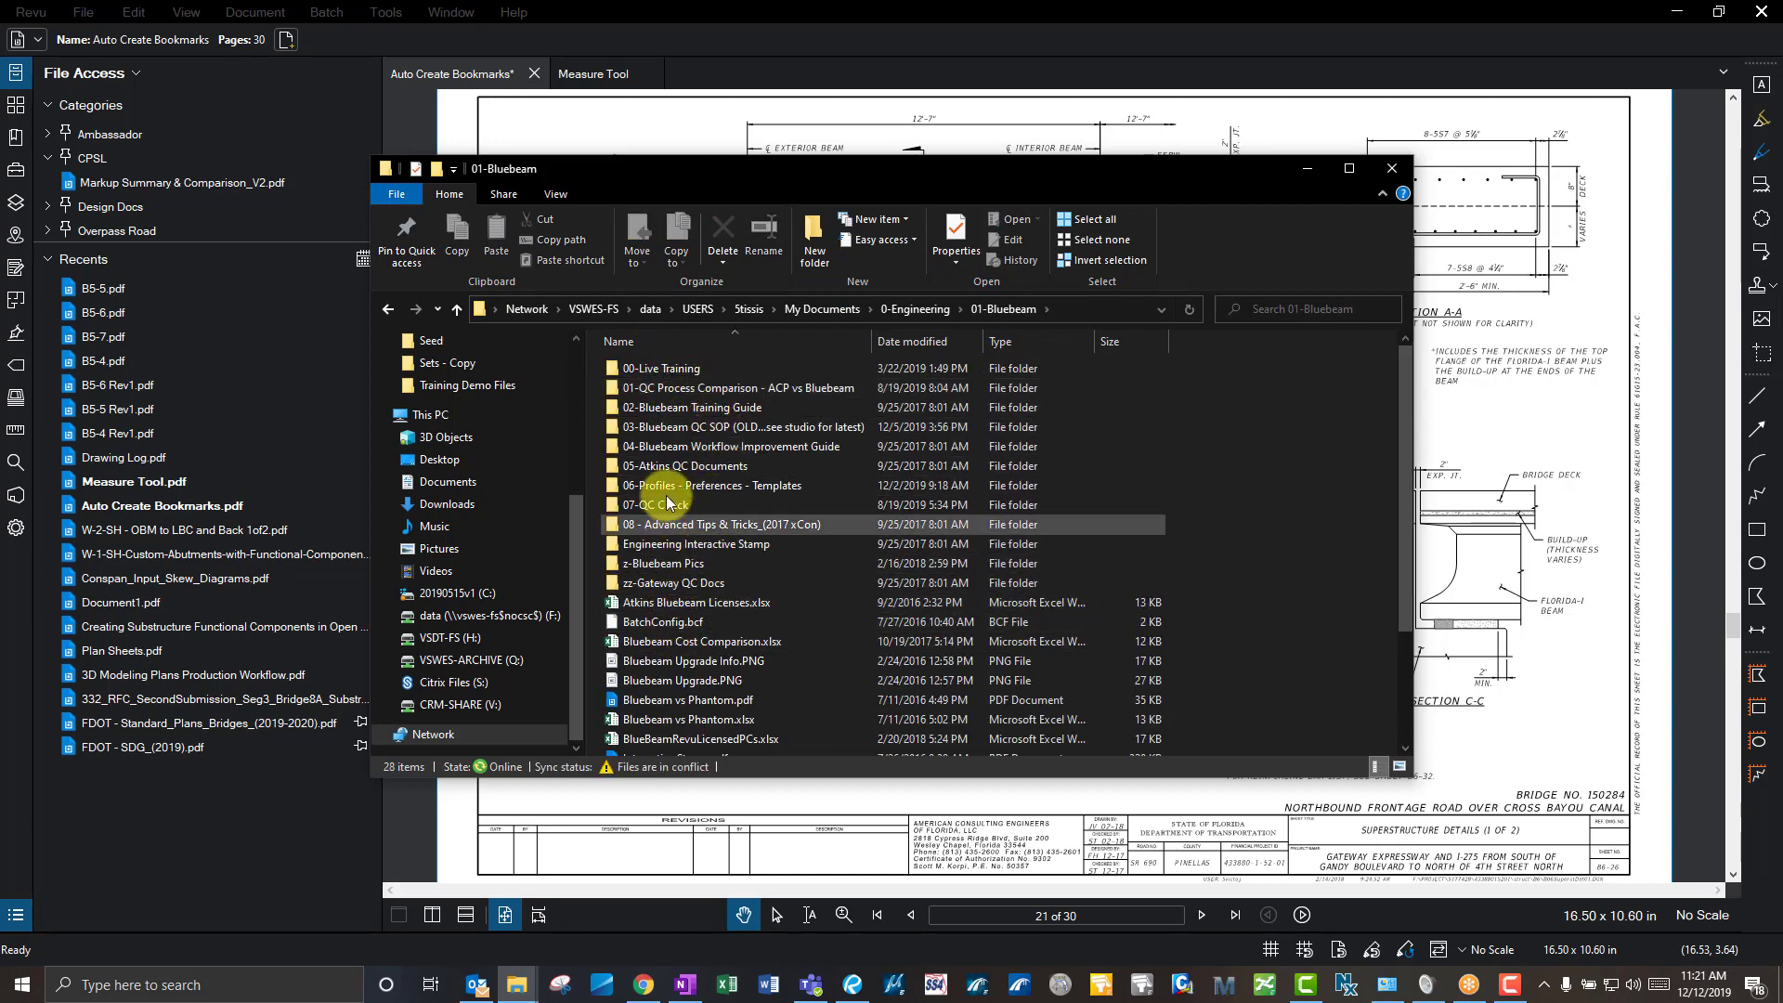
double_click(641, 369)
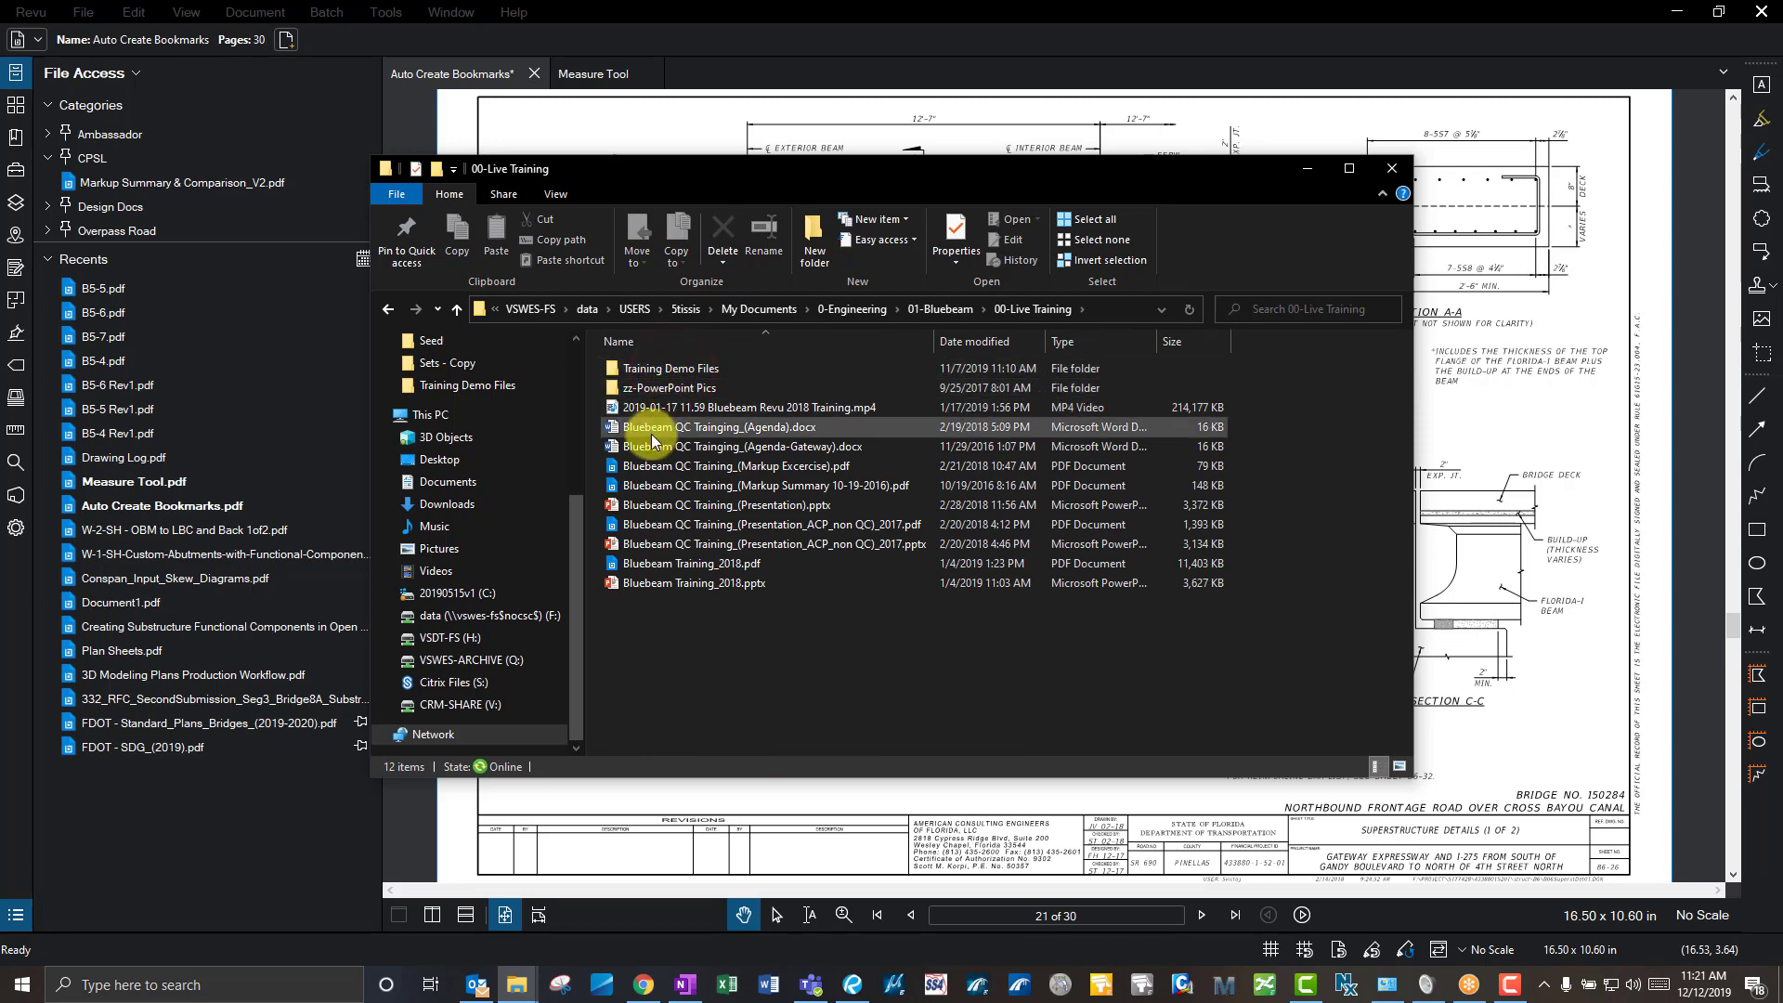
double_click(687, 367)
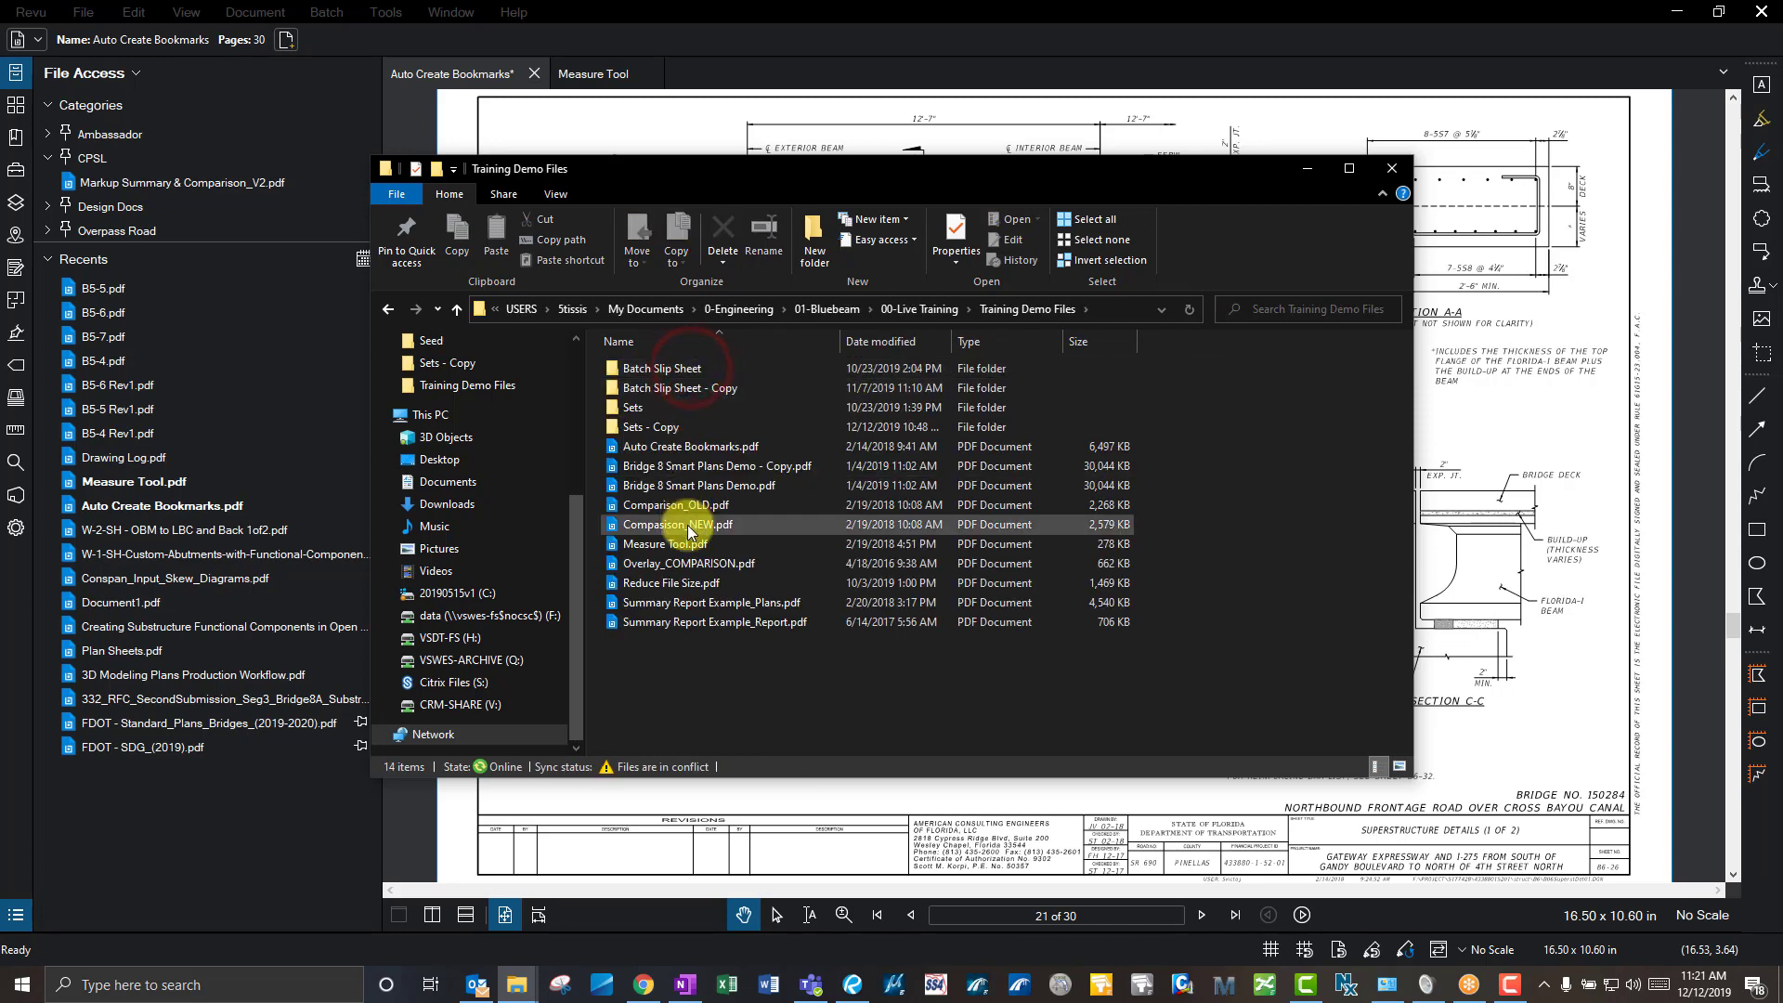
click(727, 566)
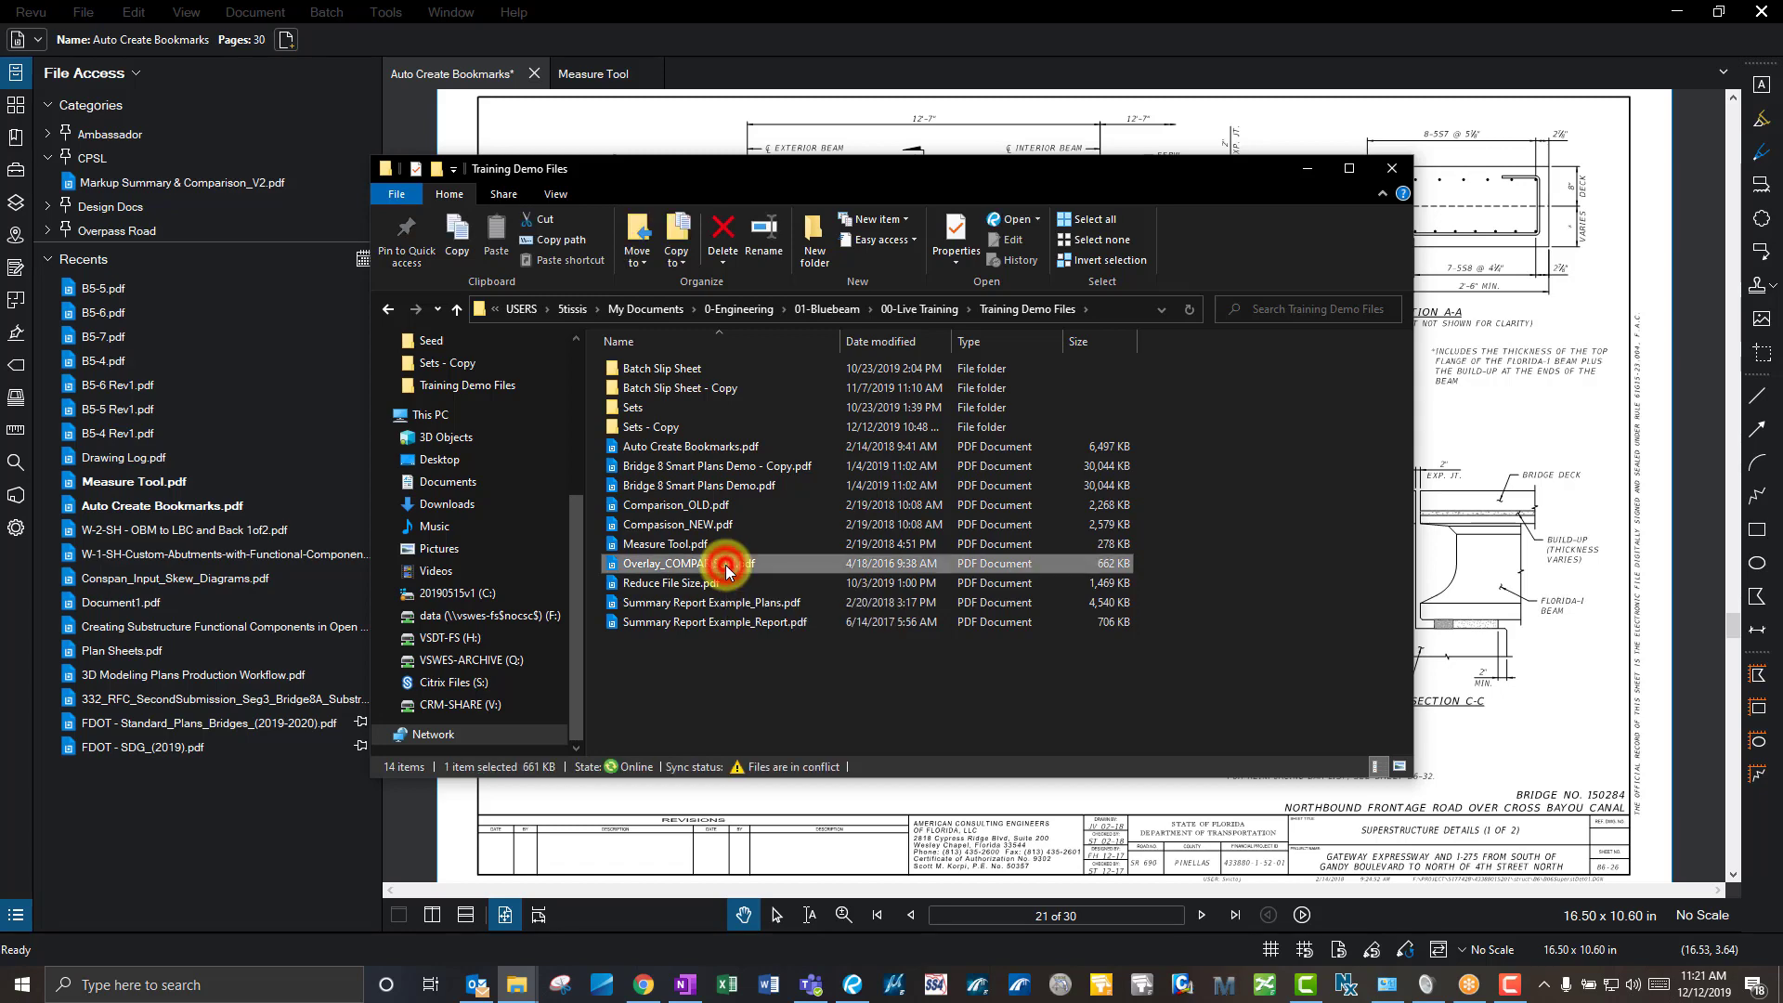
double_click(726, 565)
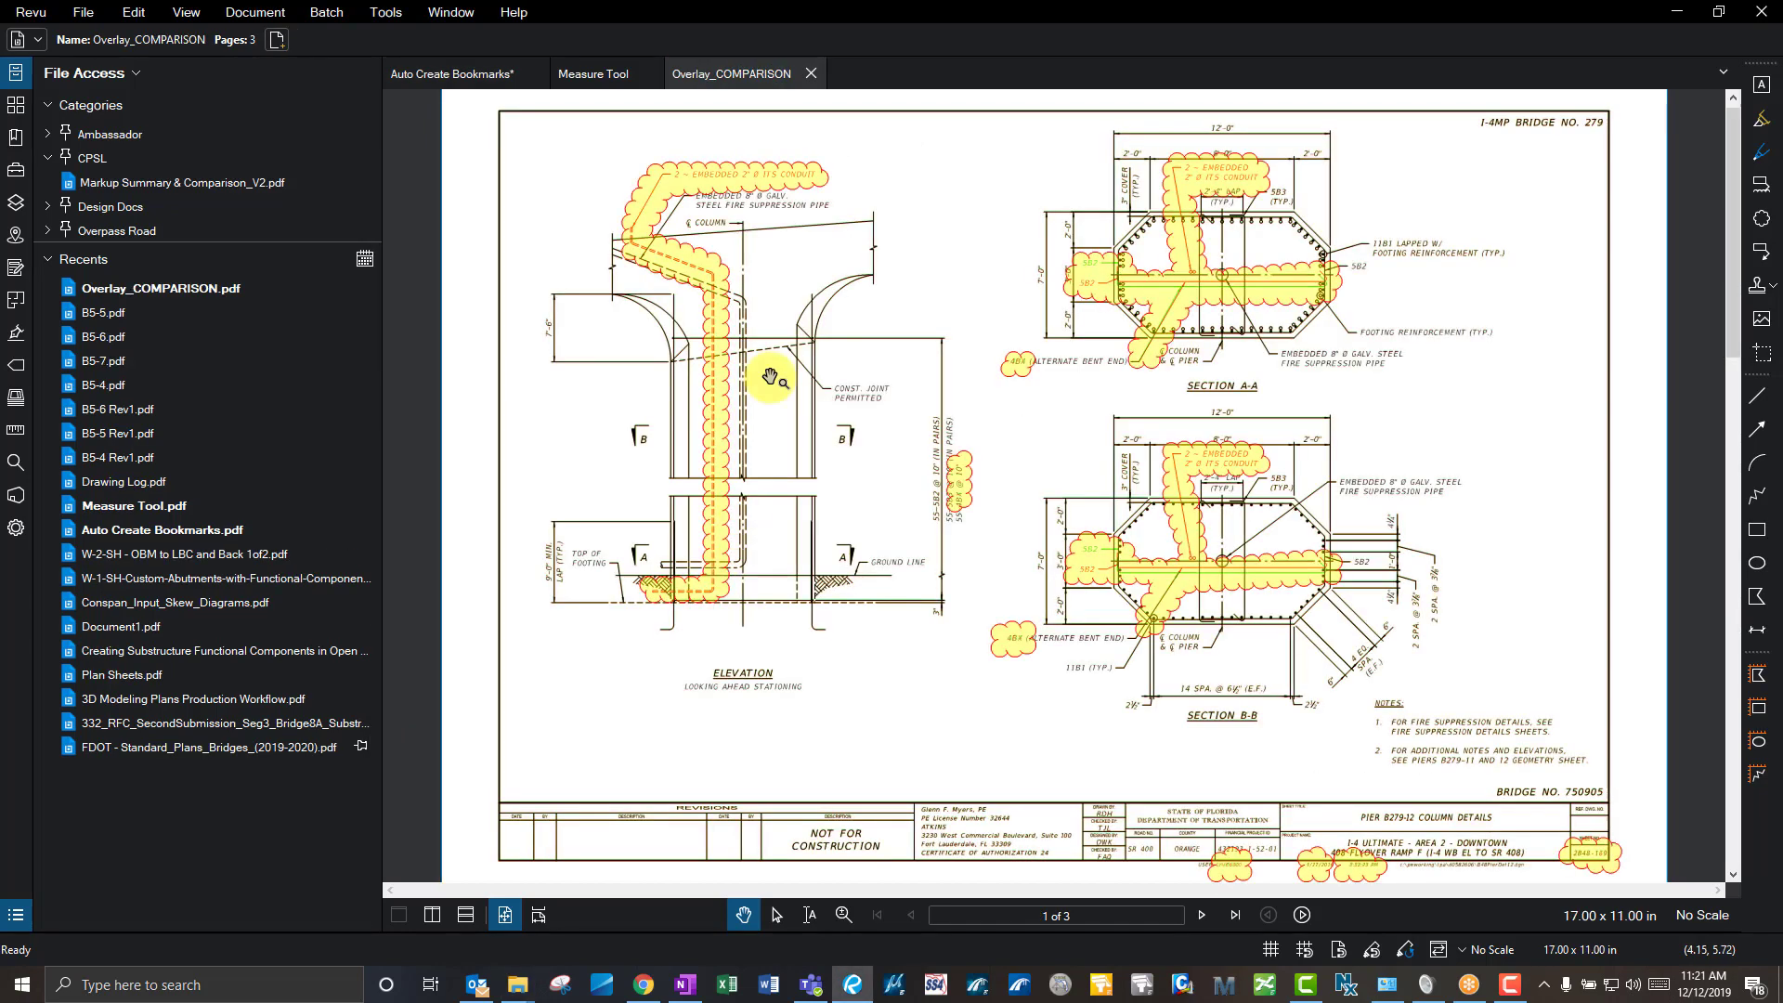
- Close the leftover Training Demo Files Explorer window and check Overlay_COMPARISON.pdf in Recents
mouse_move(525, 984)
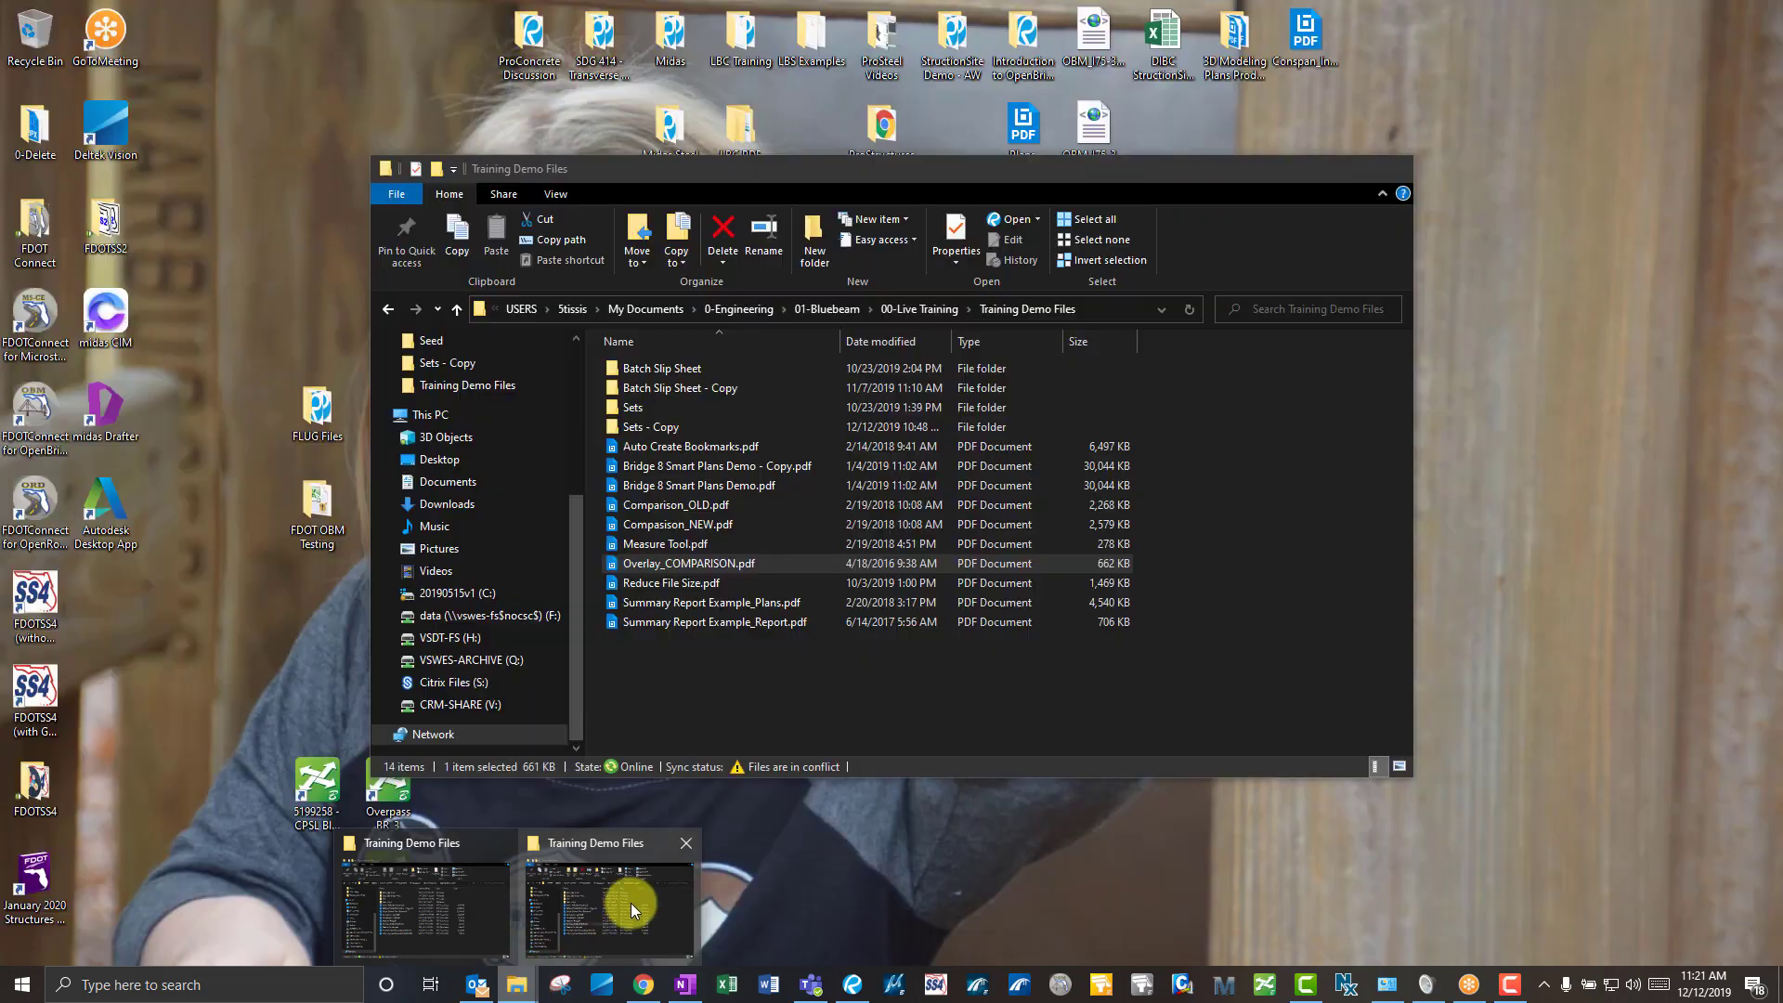
click(631, 903)
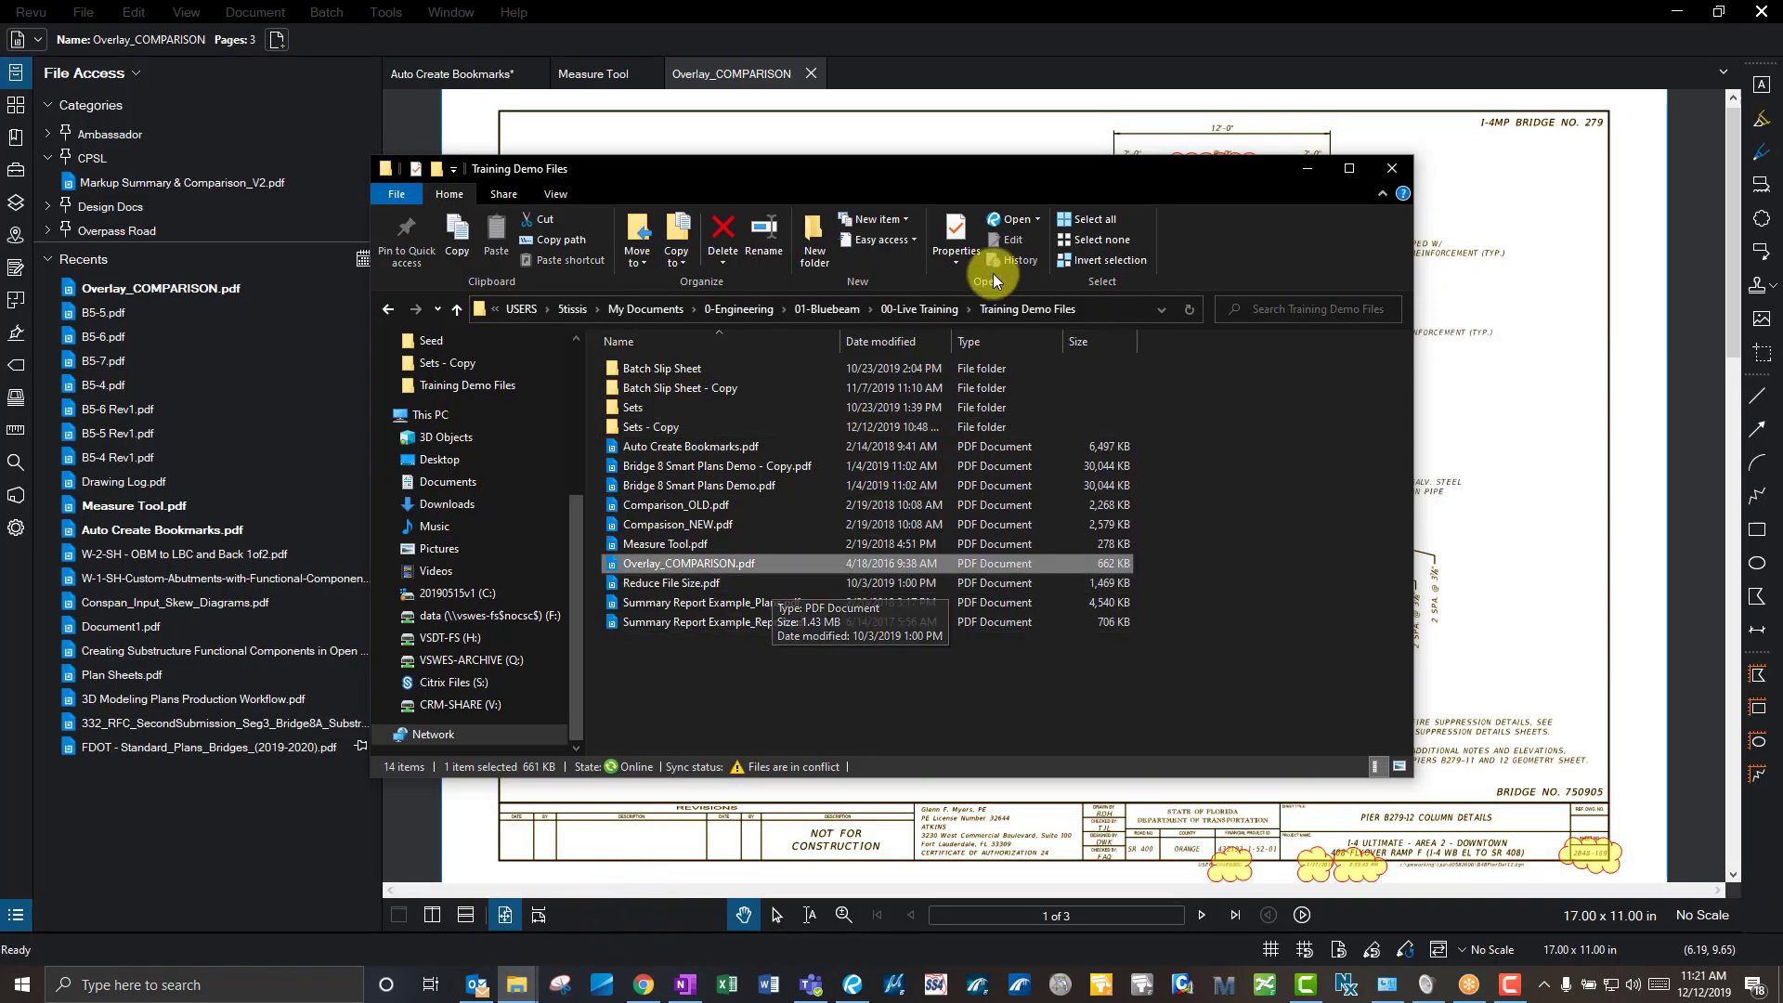
click(1389, 167)
mouse_move(257, 307)
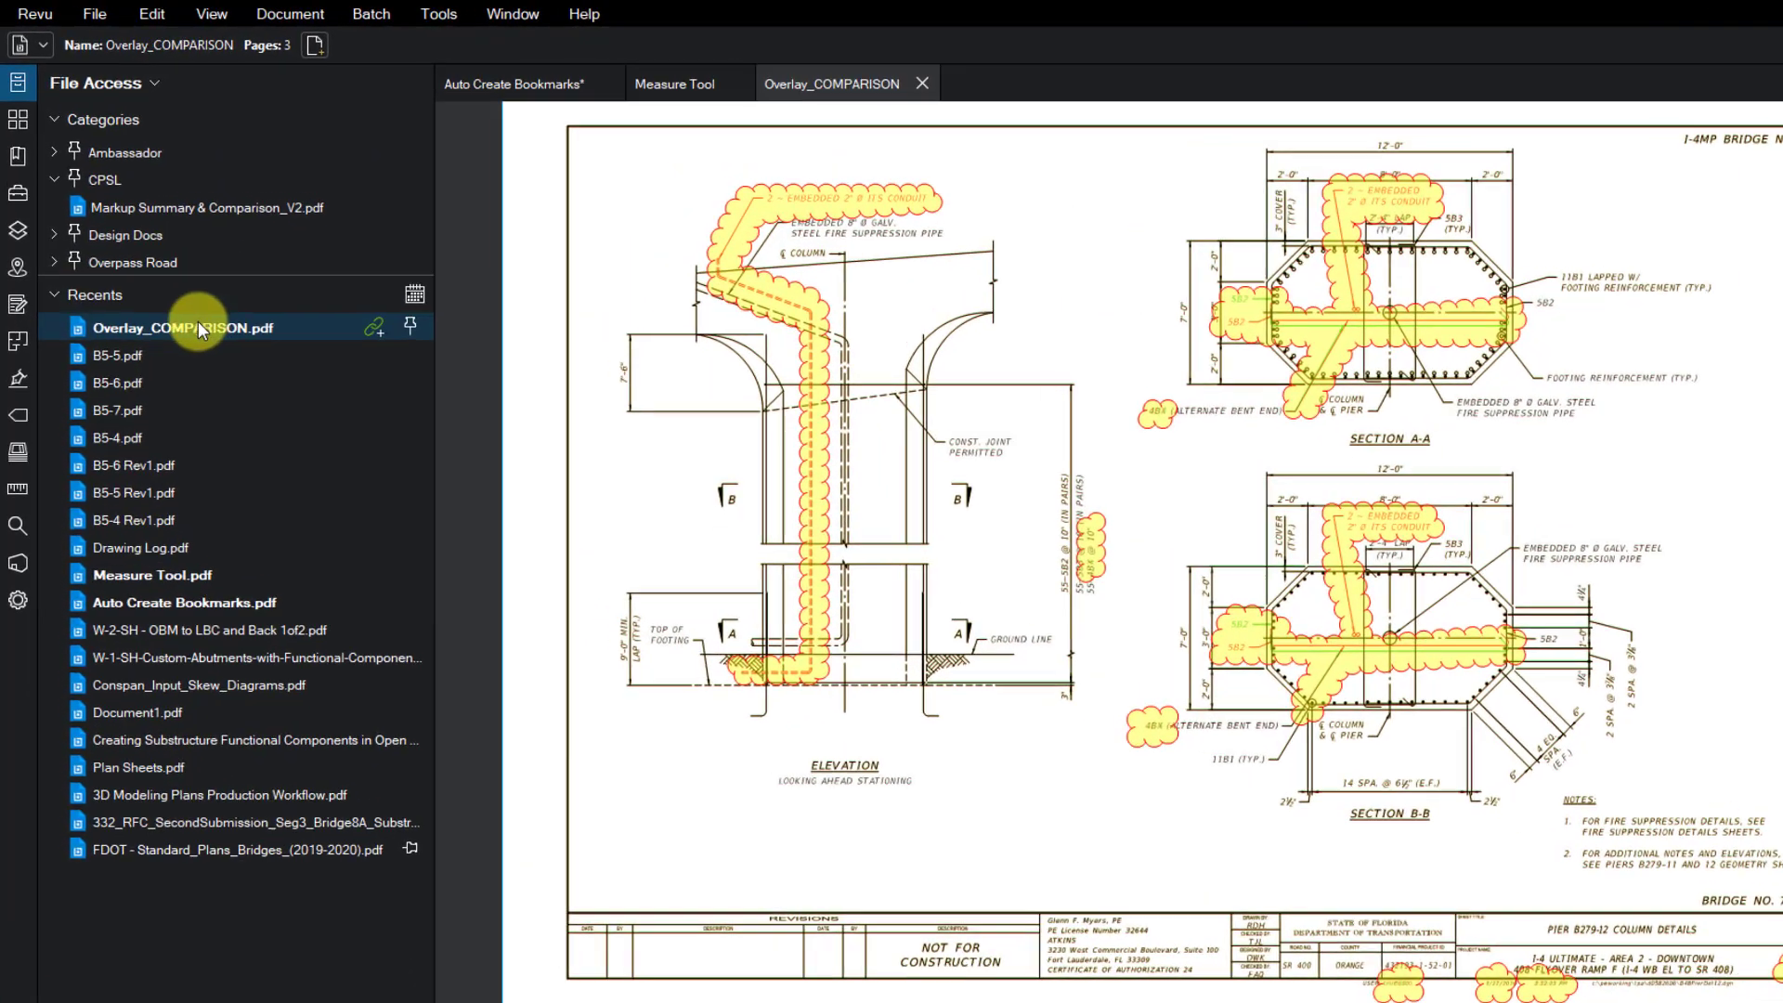
mouse_move(169, 290)
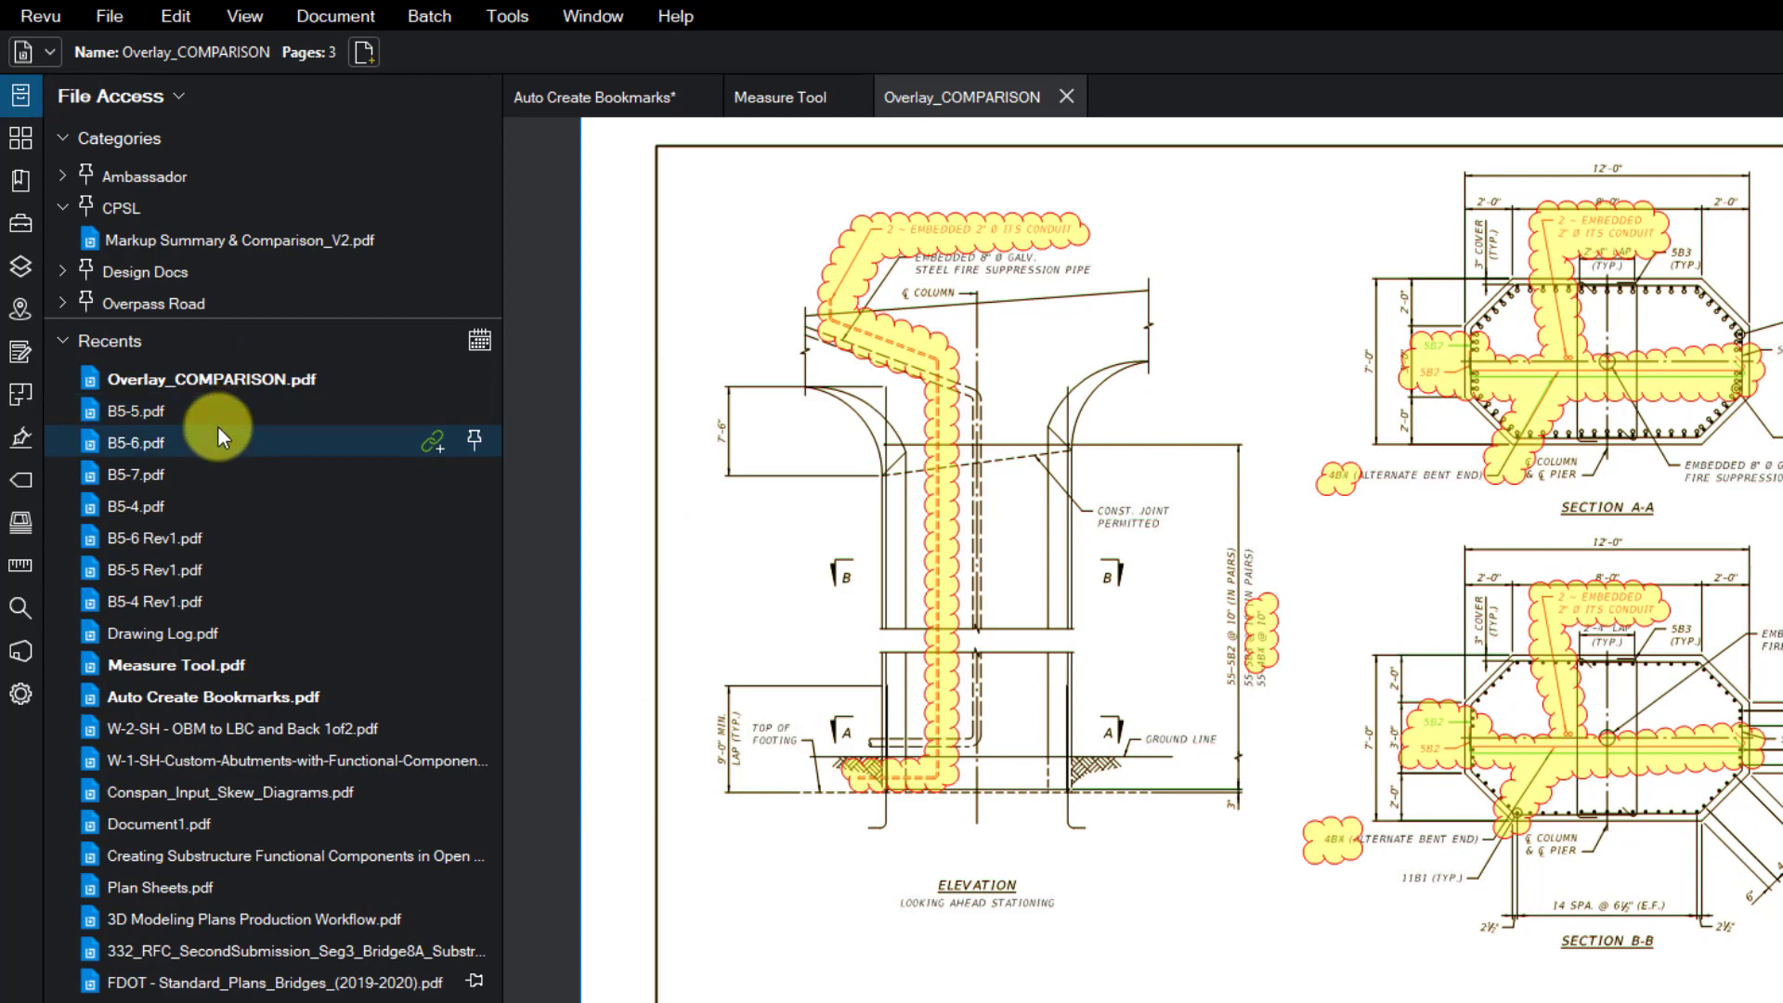
mouse_move(293, 382)
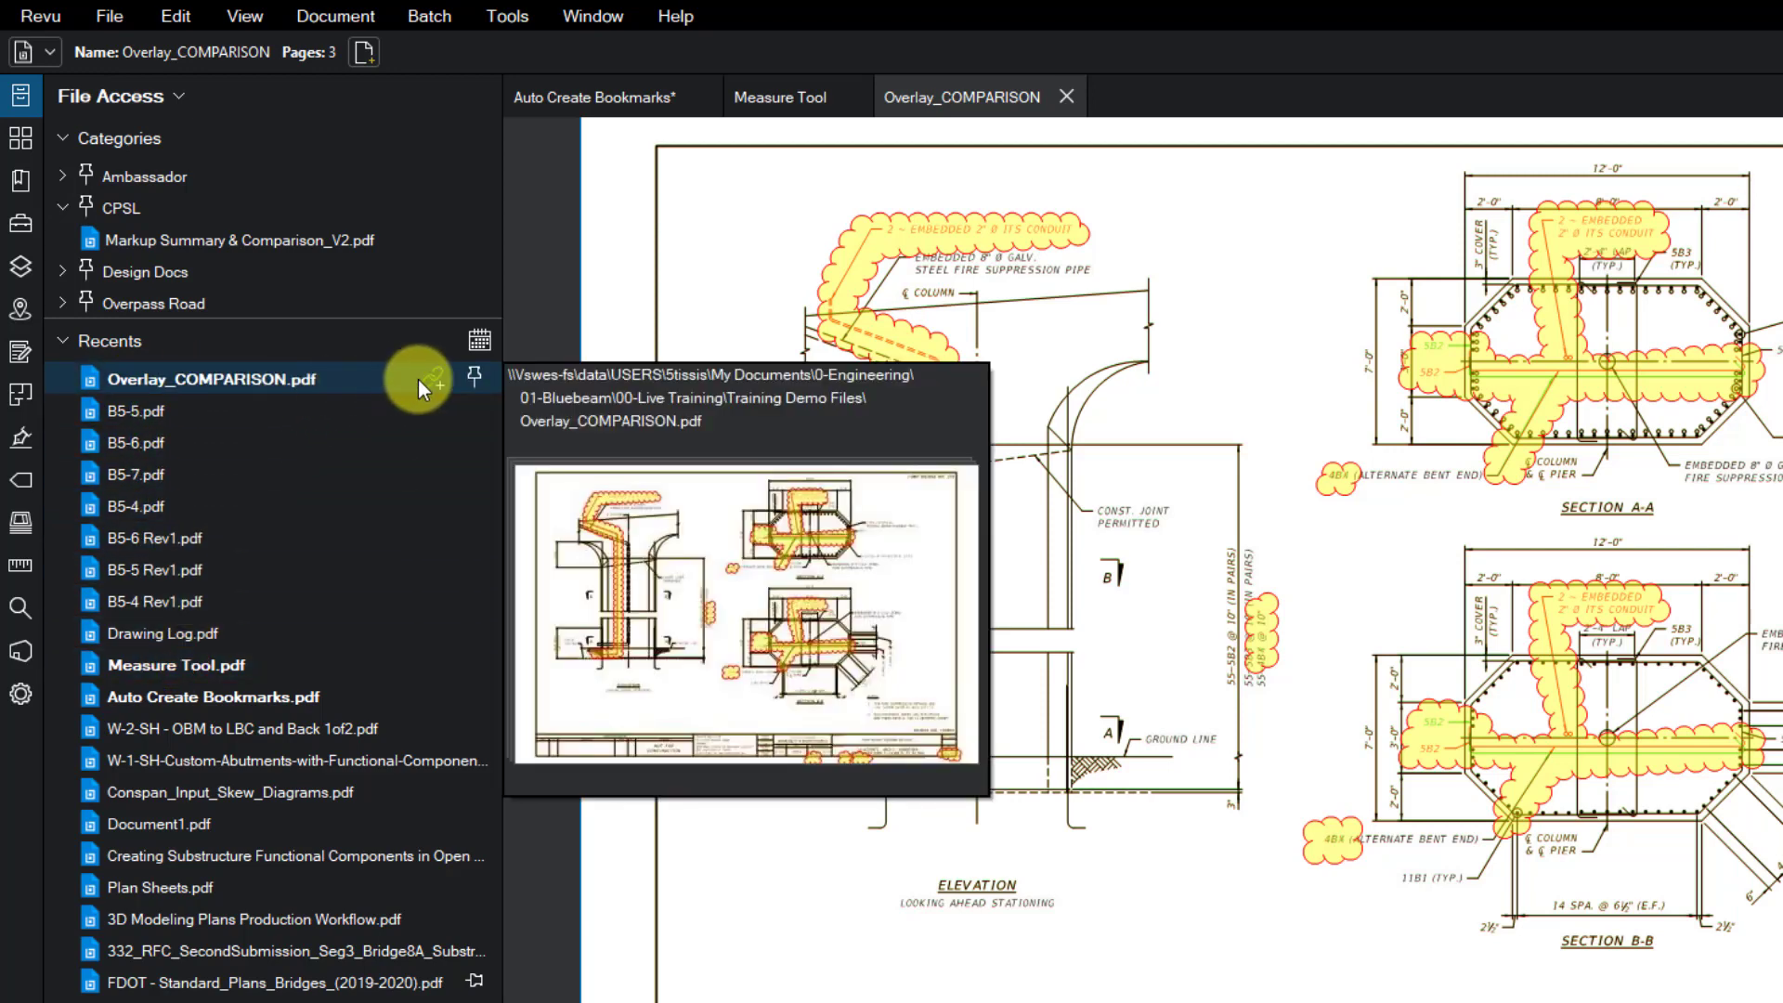
- Pin Overlay_COMPARISON.pdf under a new '00-Training' category, then close the drawing
click(475, 382)
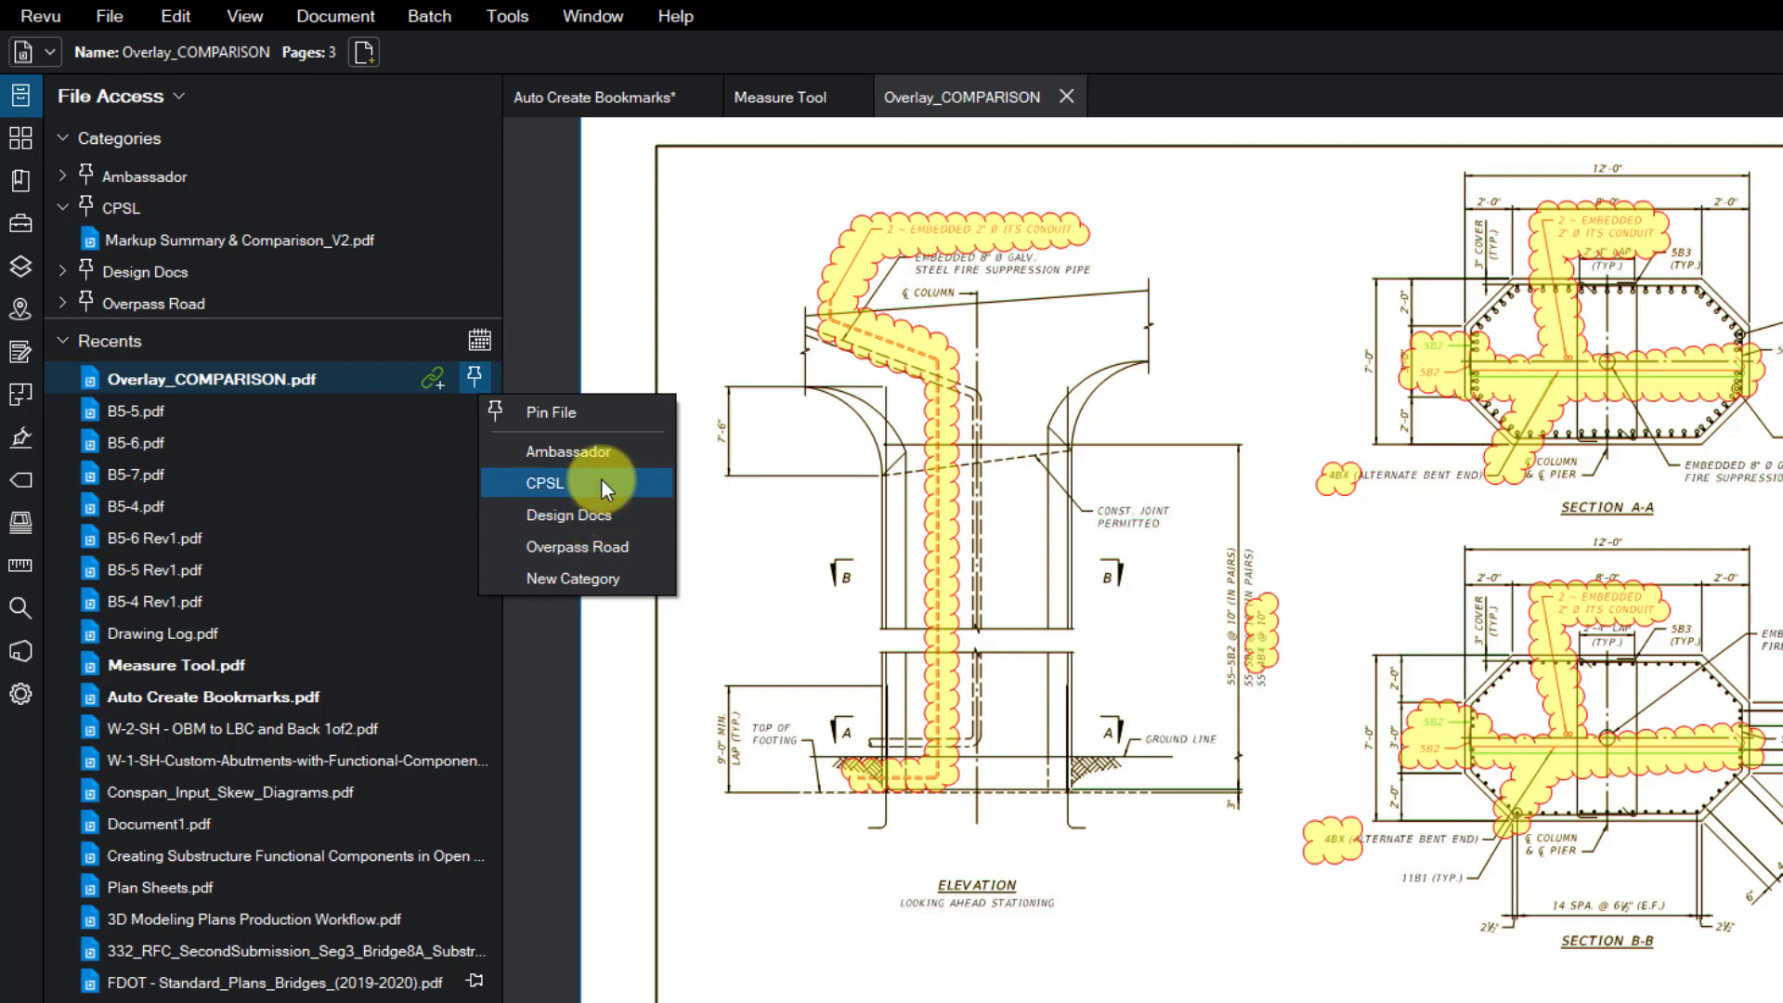
click(576, 578)
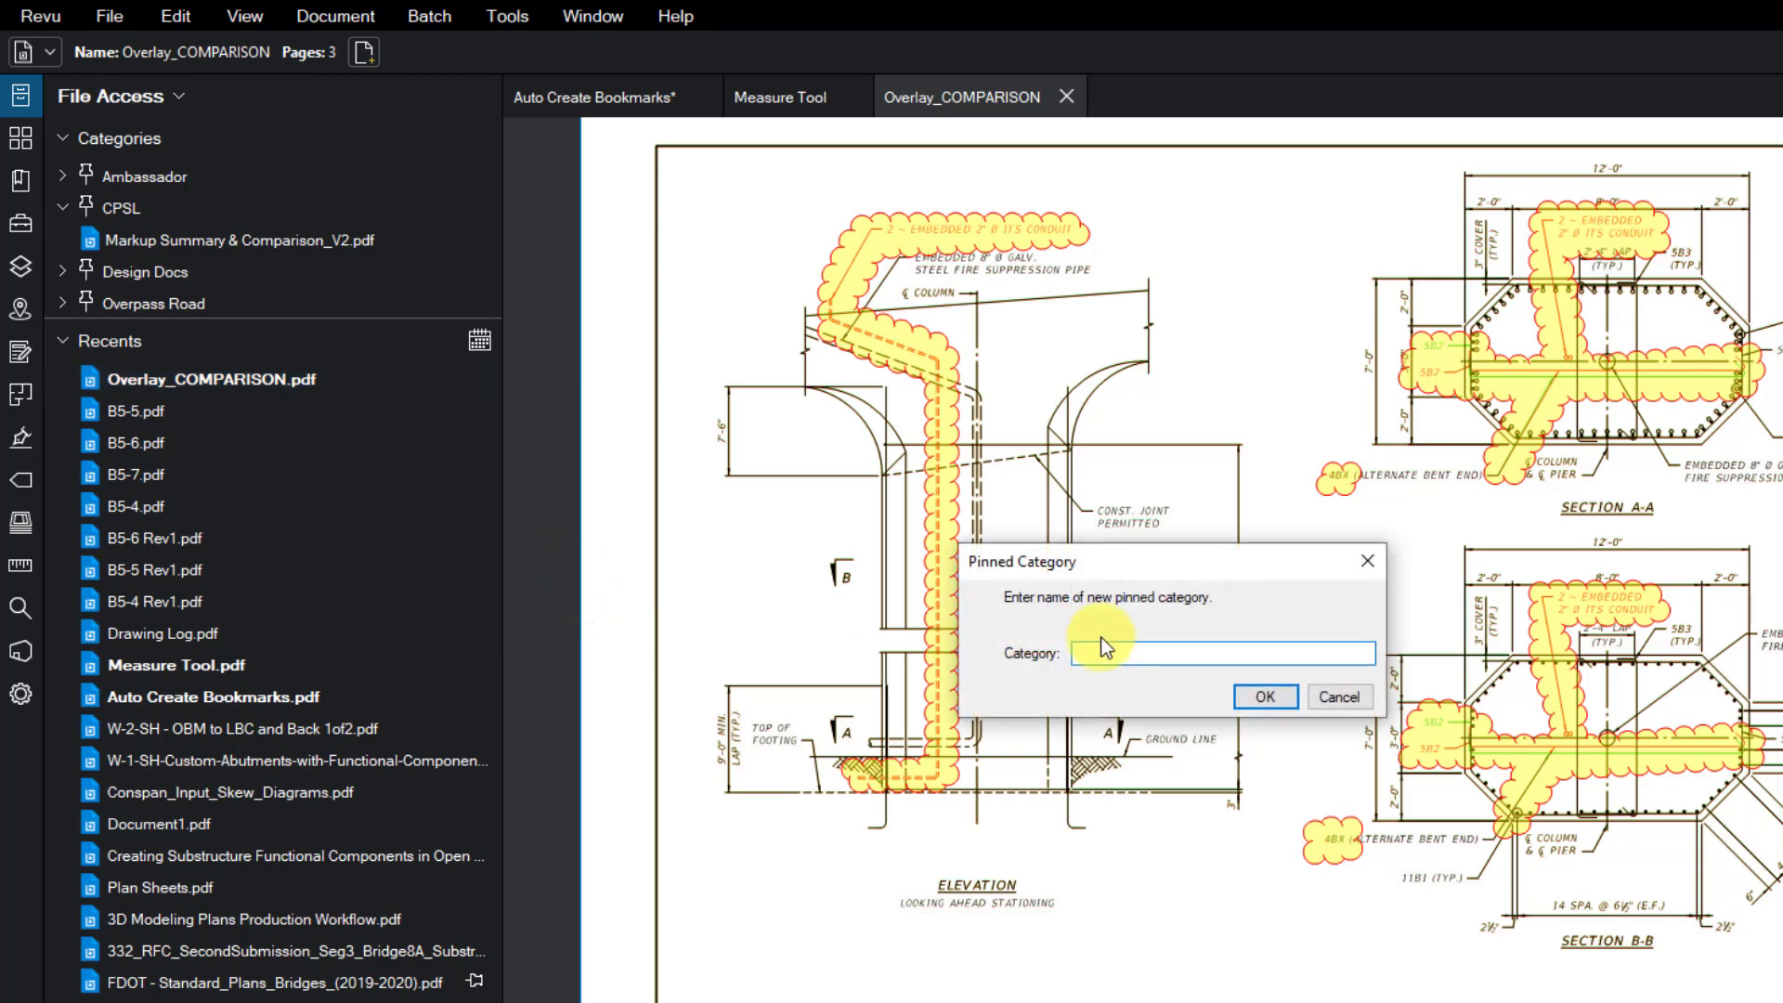
text(00-Training)
click(1265, 696)
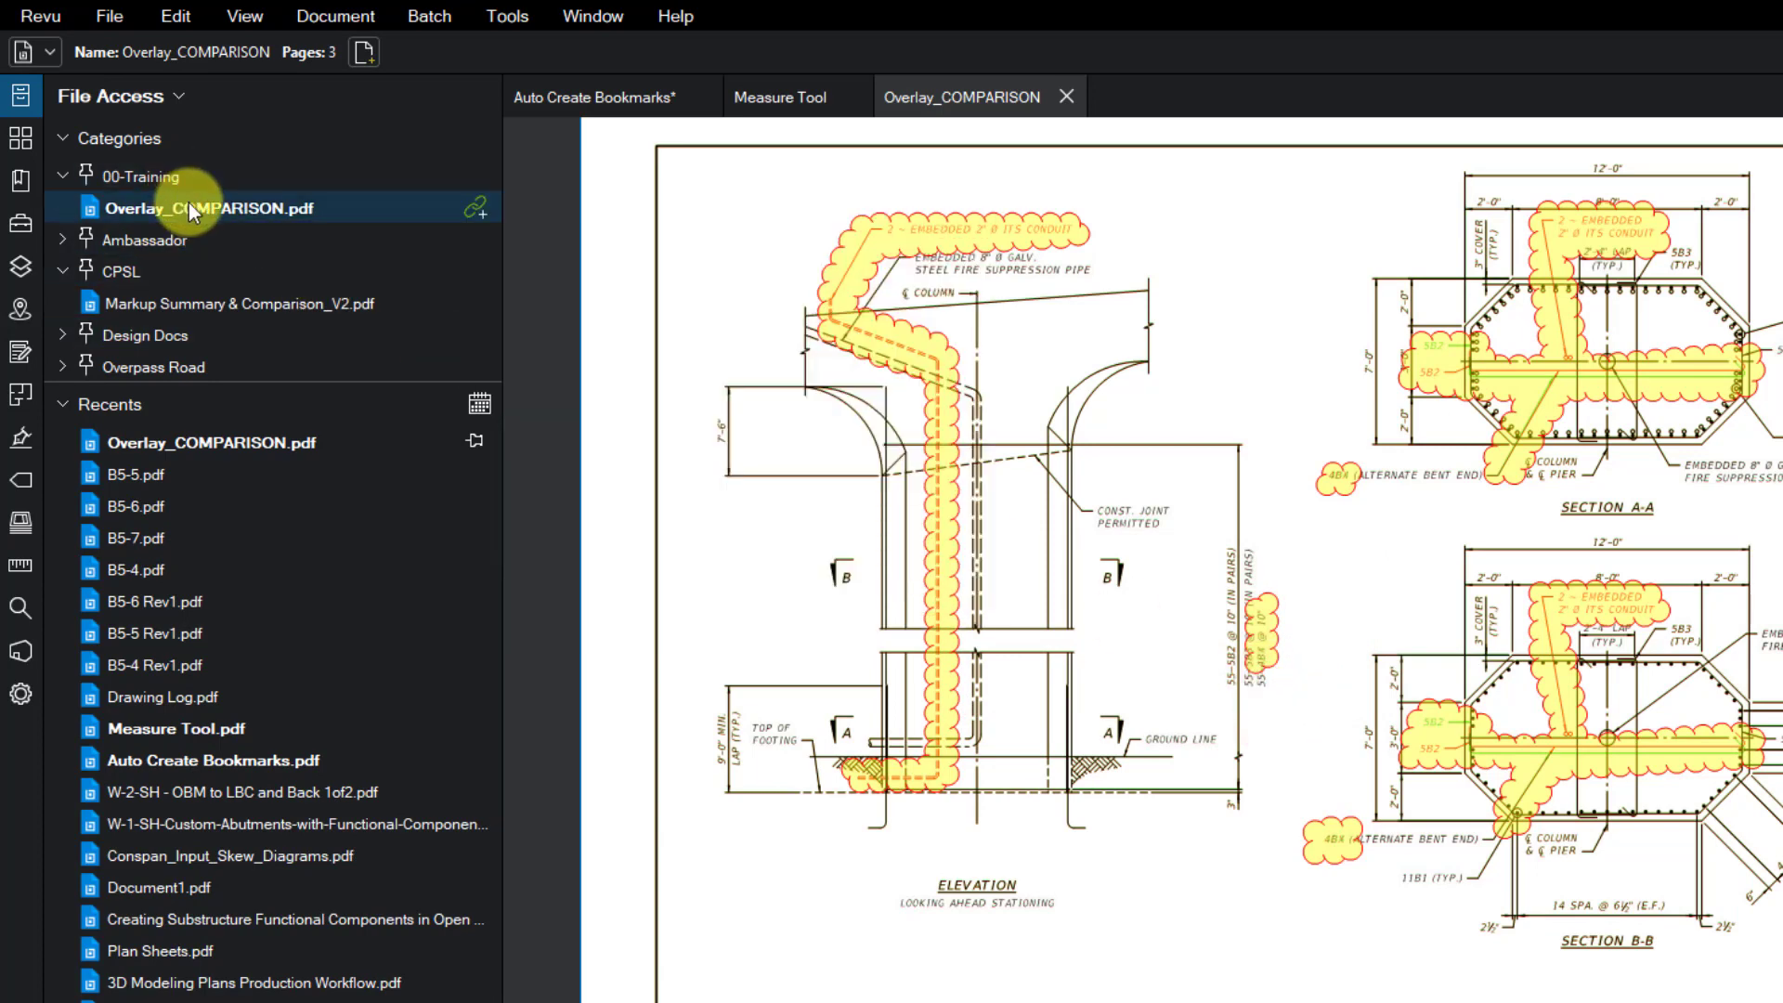
click(1066, 96)
double_click(505, 236)
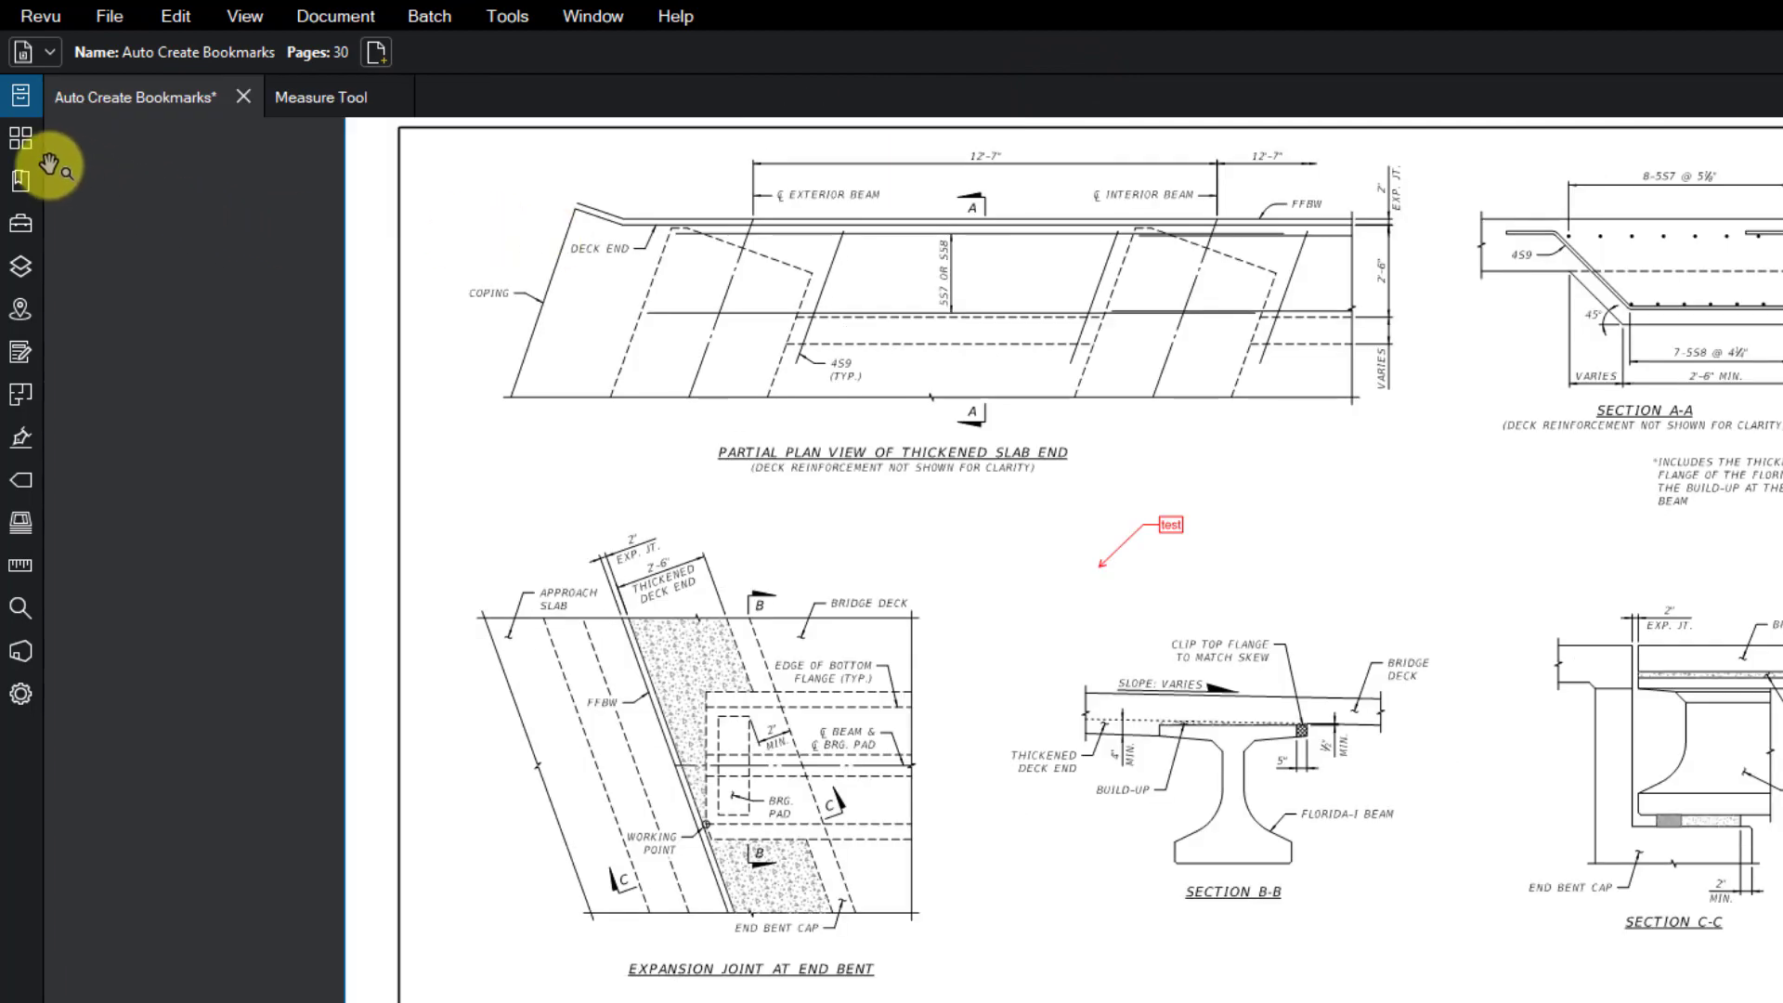
click(20, 99)
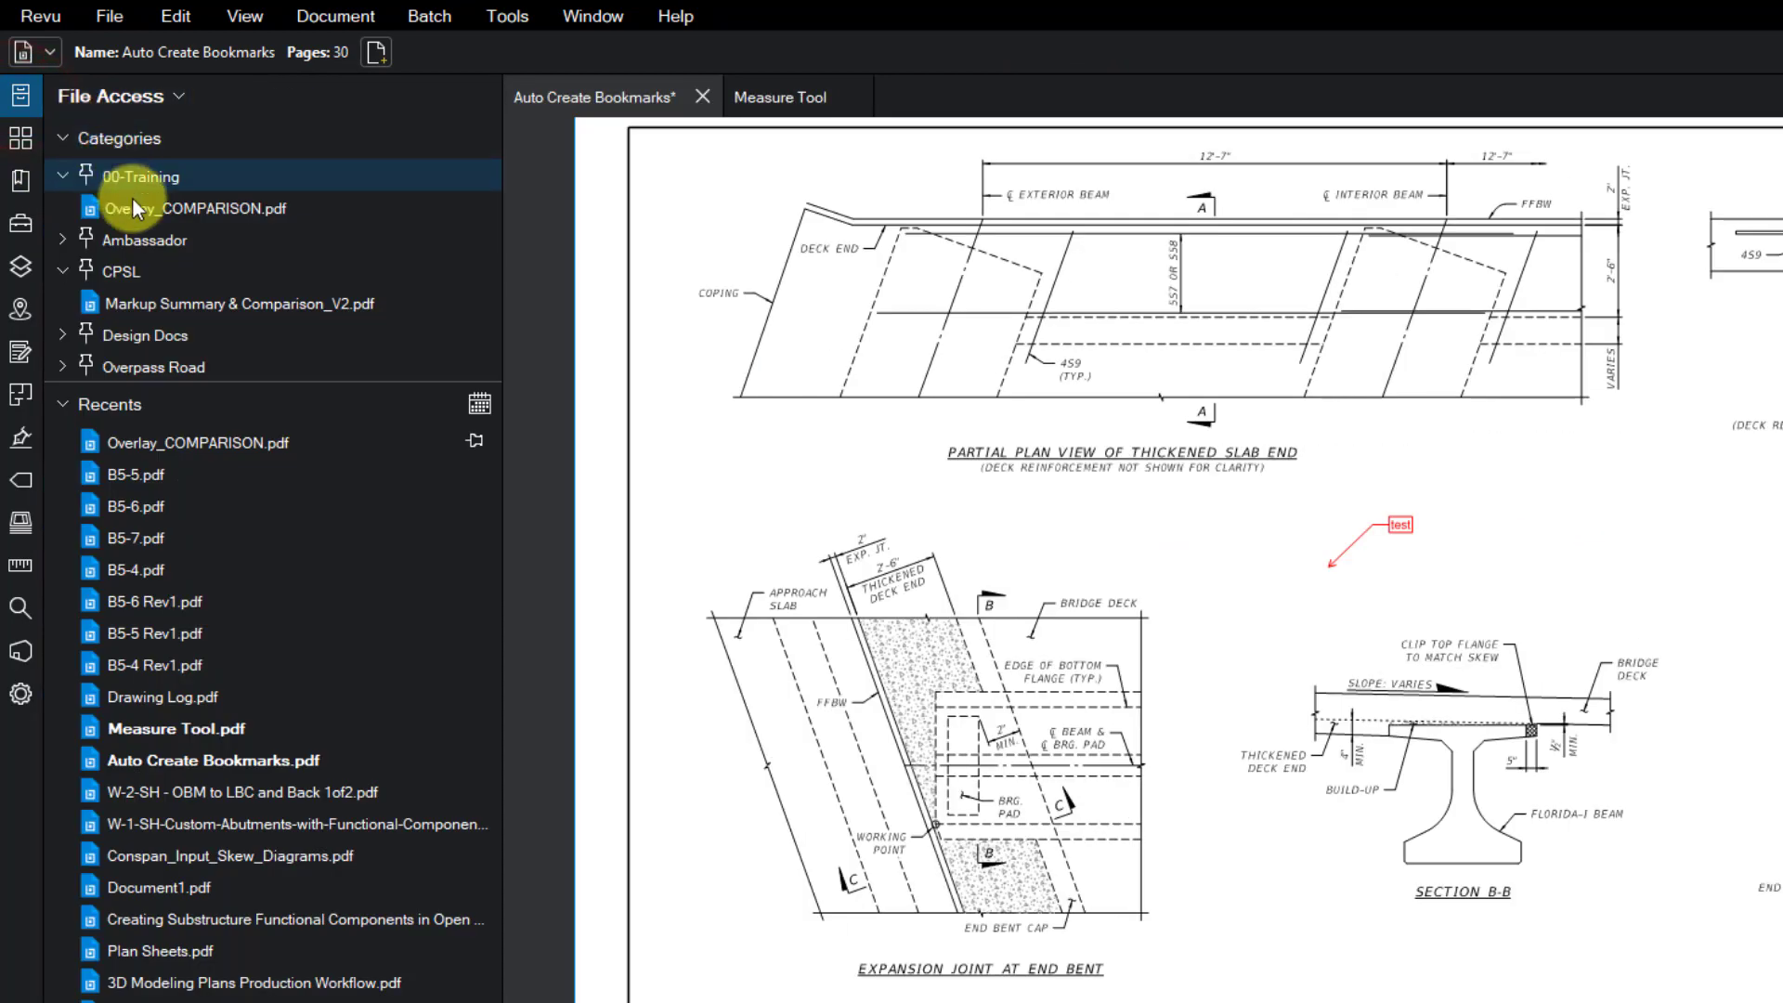
click(165, 206)
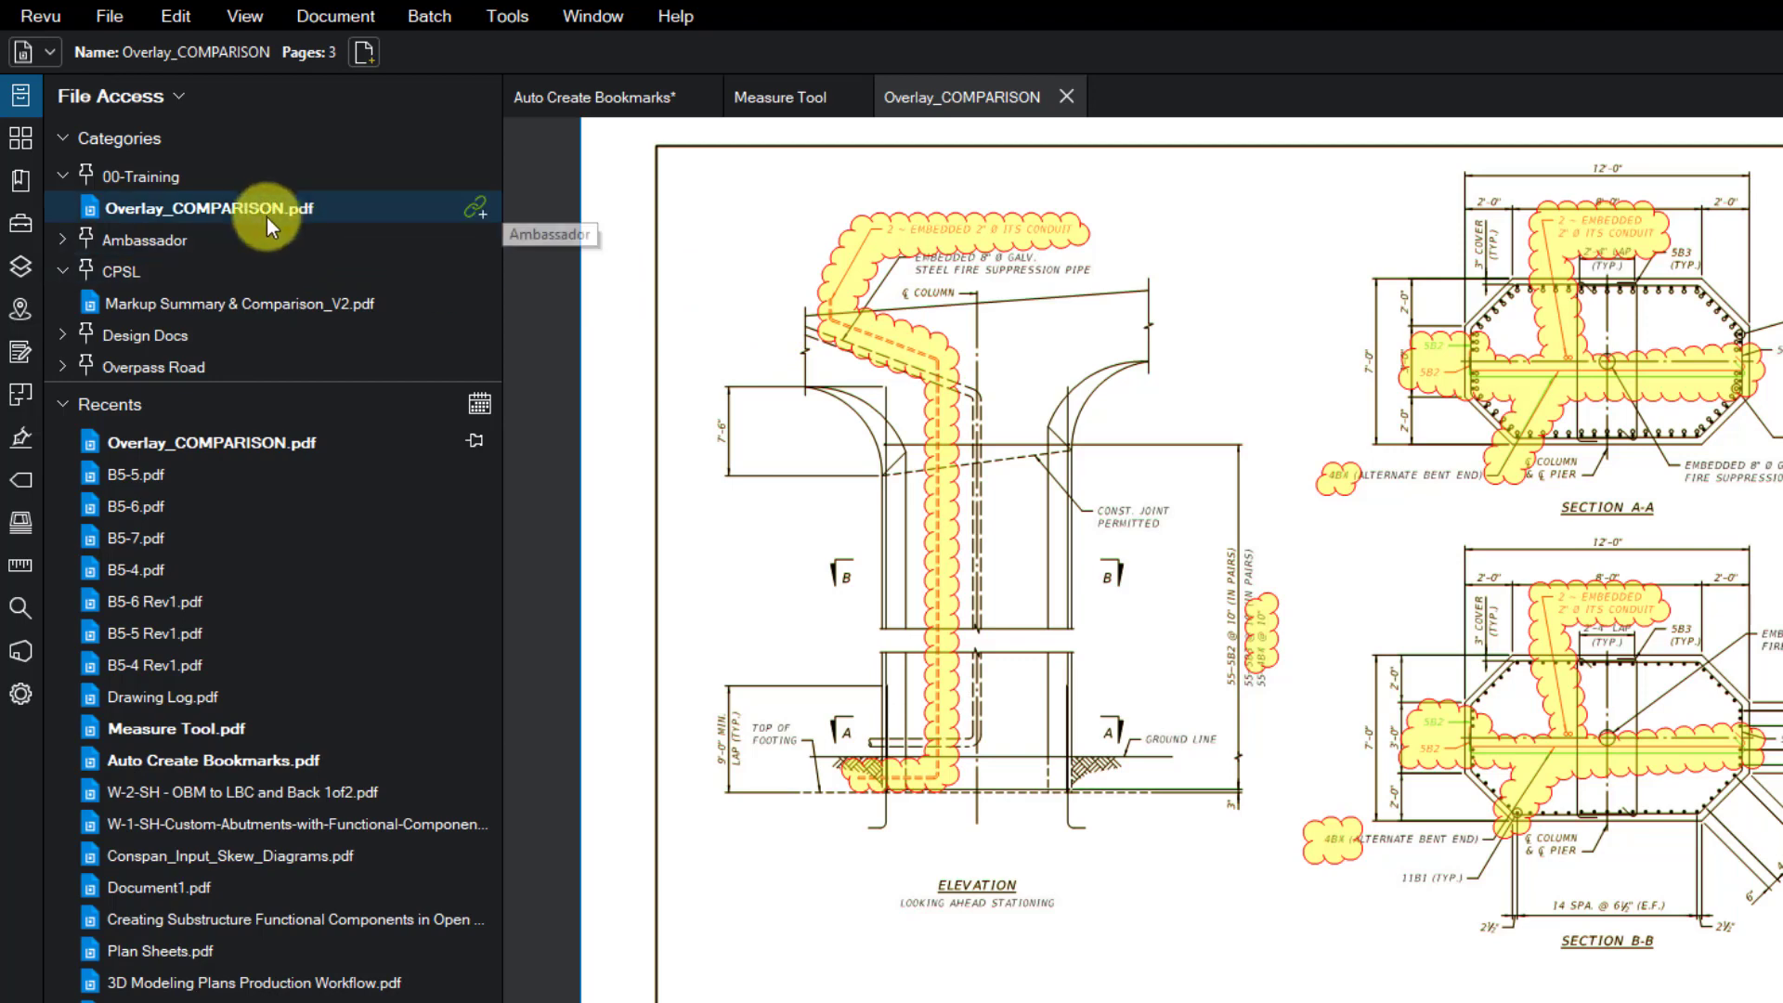
mouse_move(249, 215)
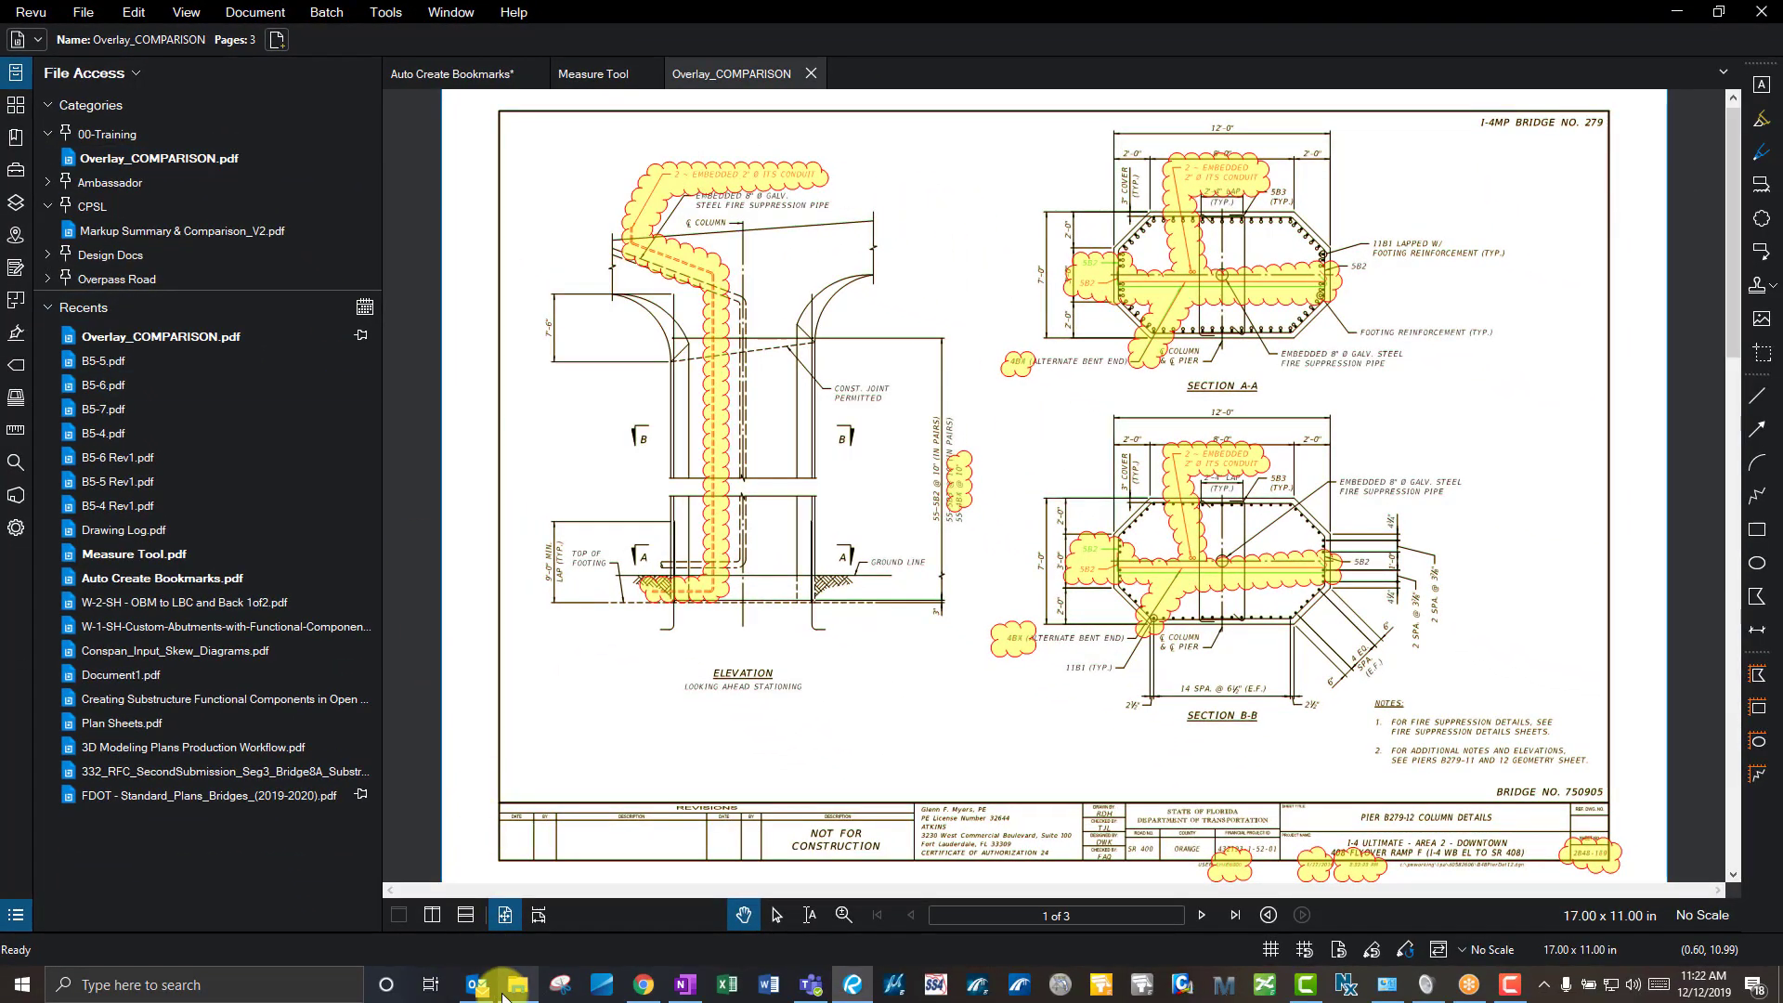
mouse_move(513, 986)
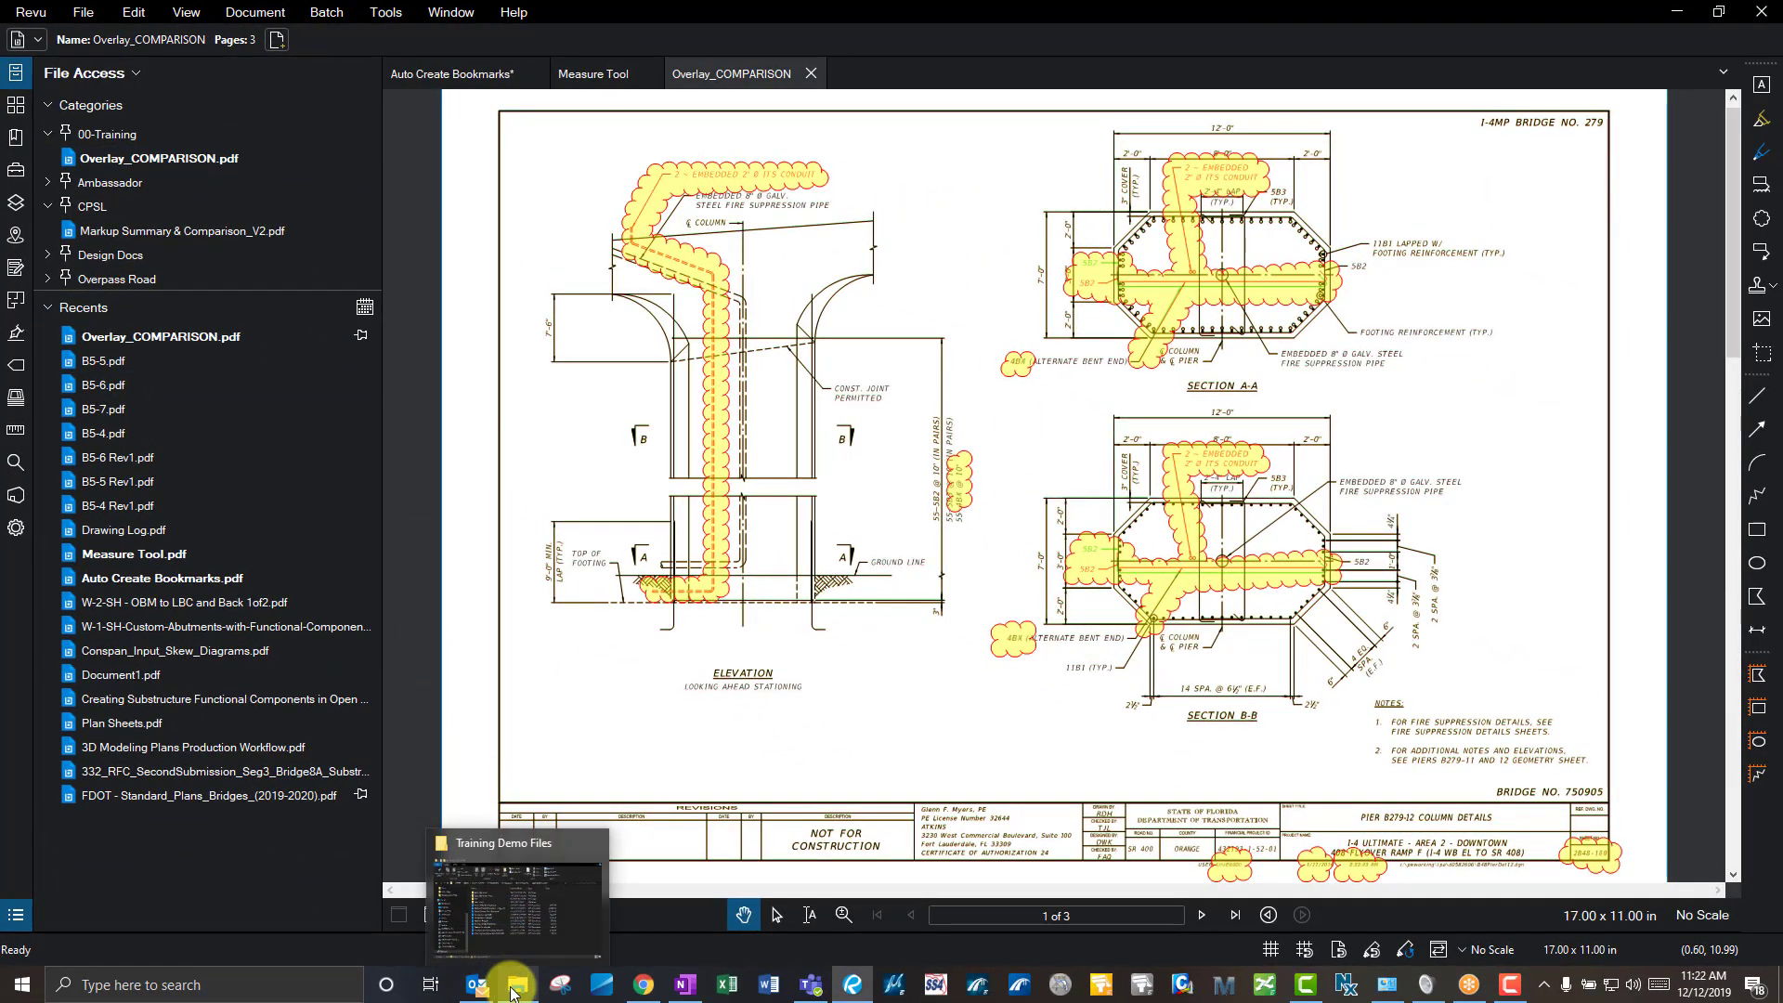
click(543, 873)
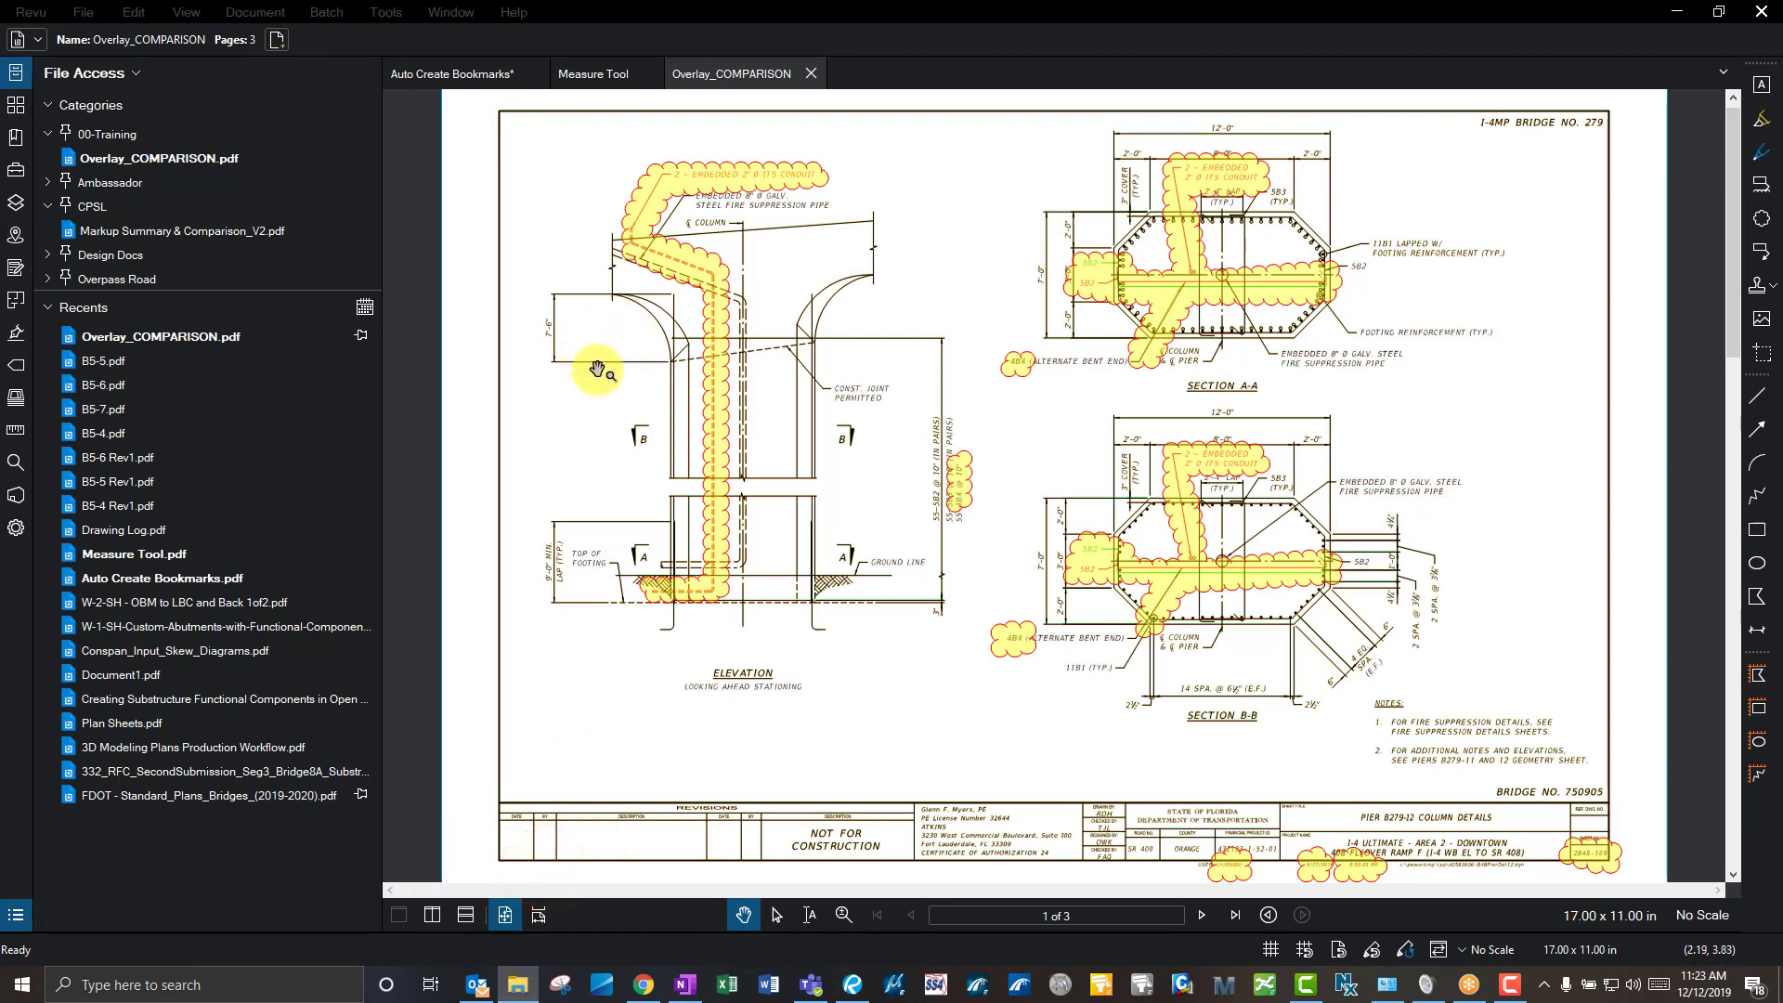
right_click(180, 159)
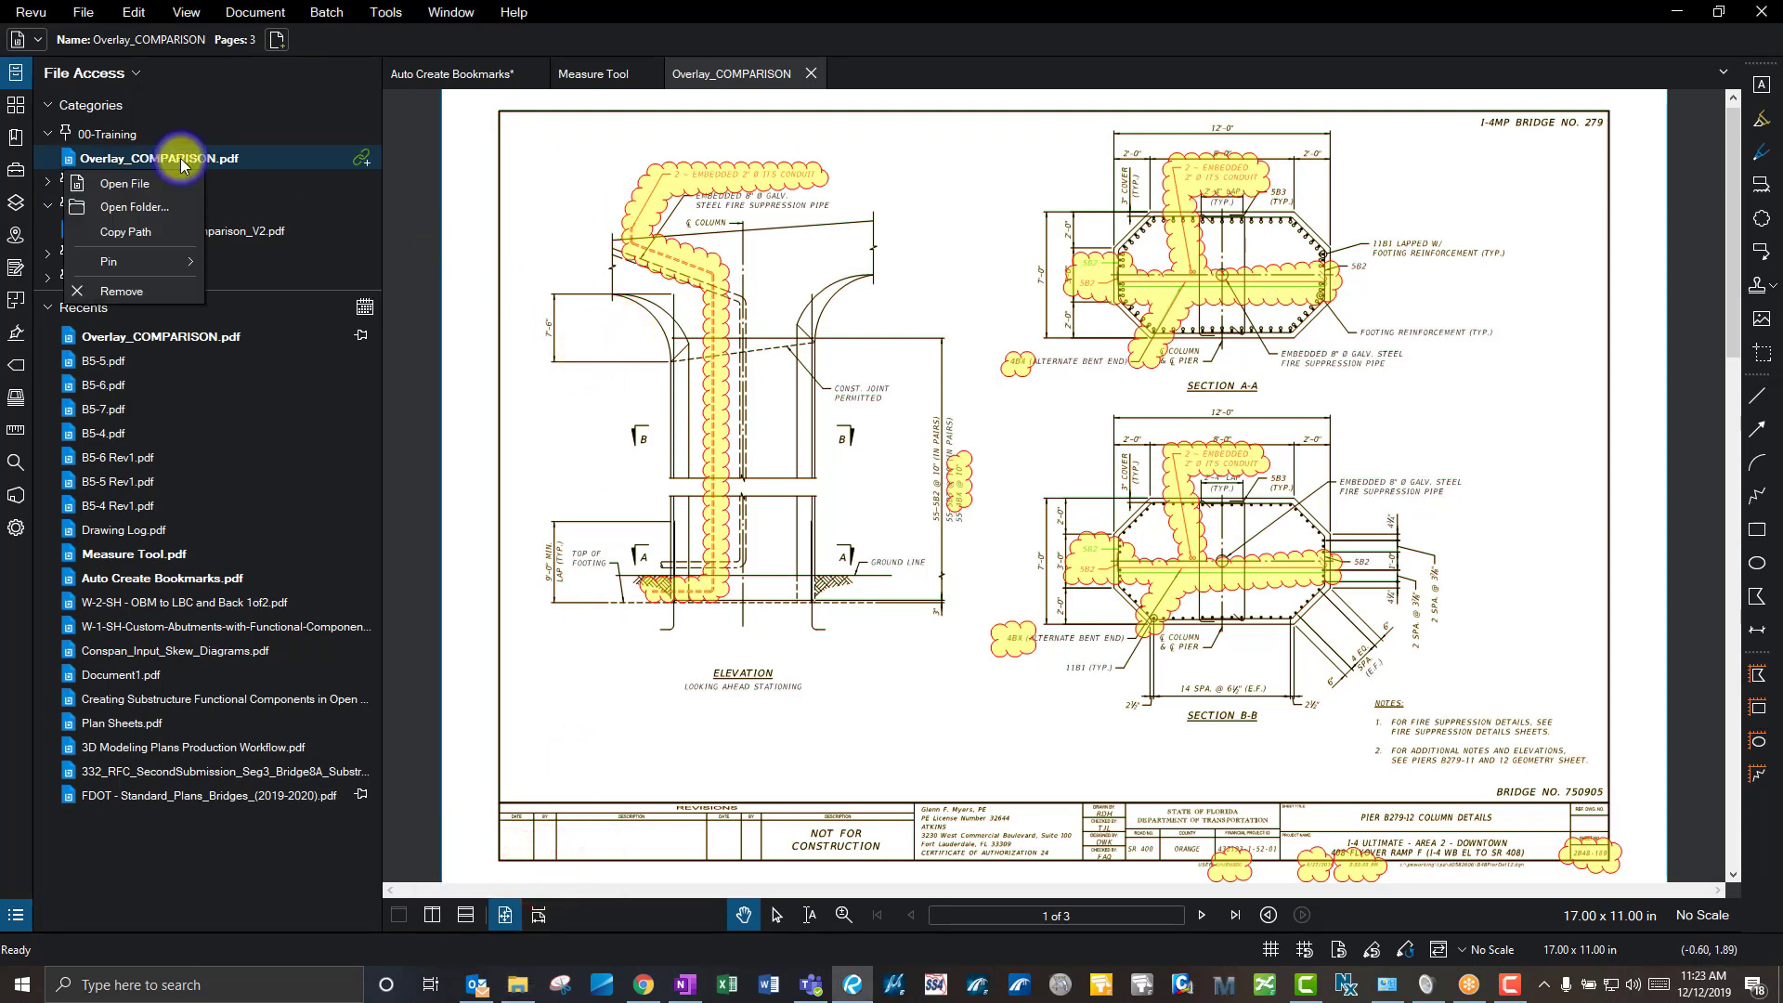
click(153, 204)
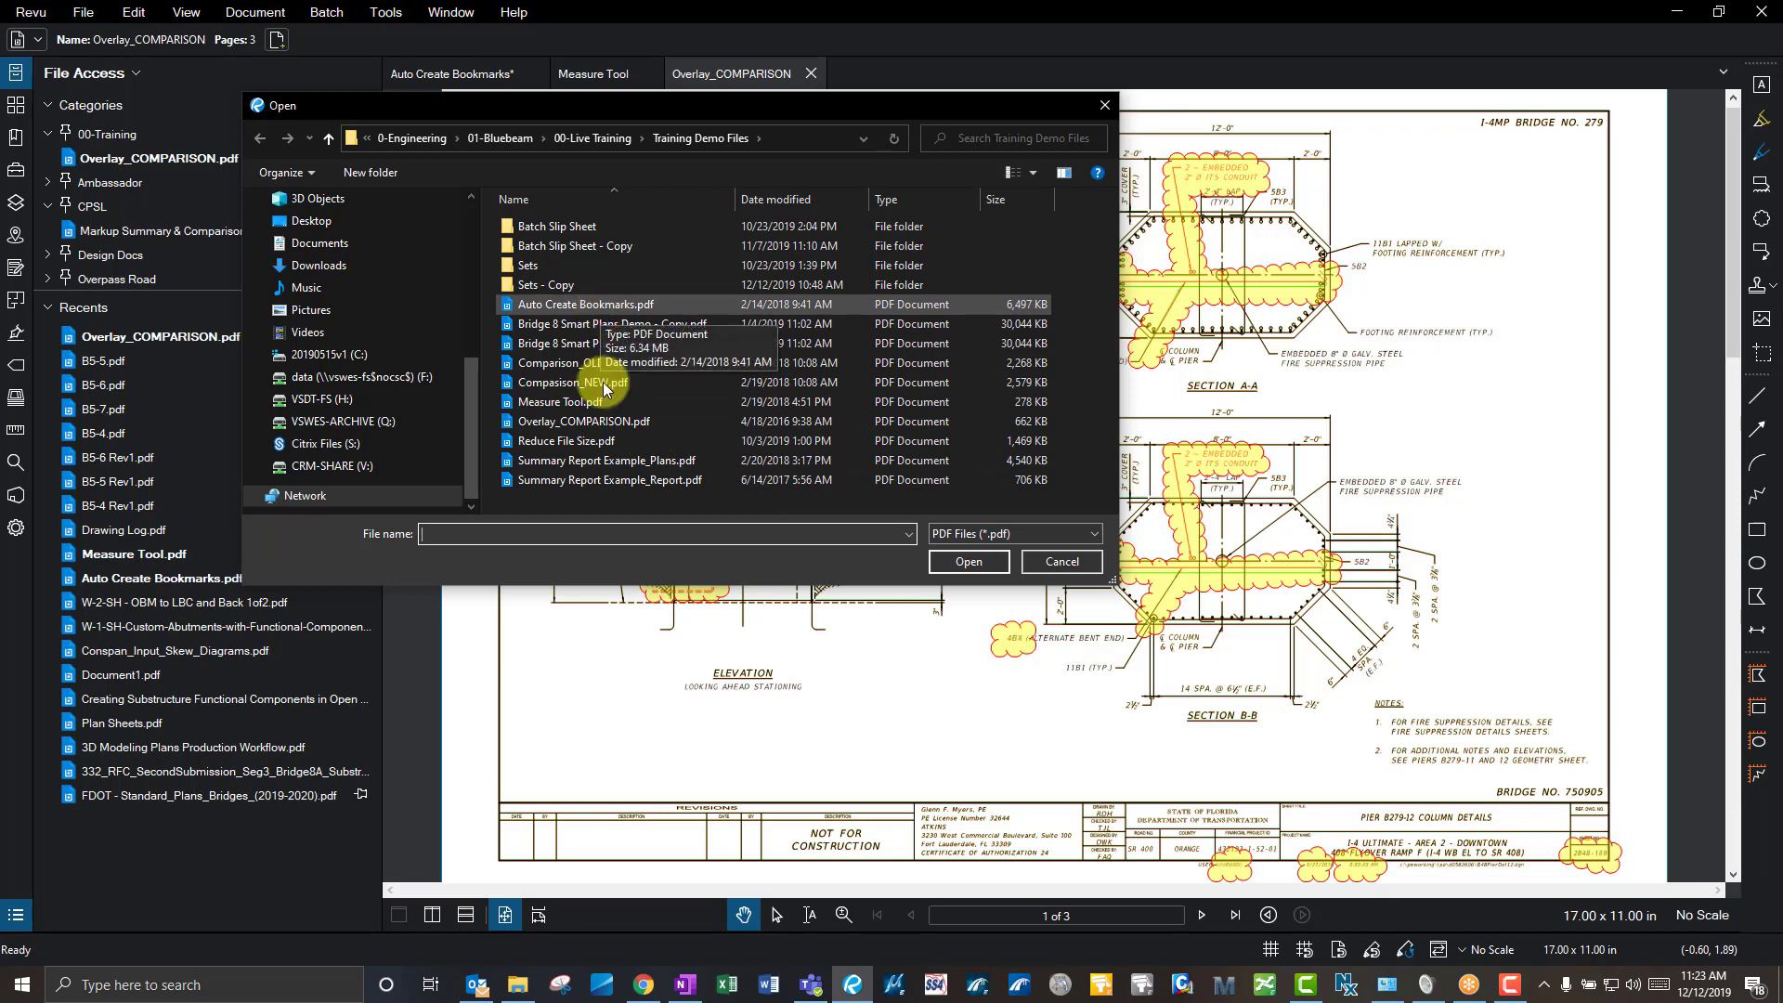
click(1045, 559)
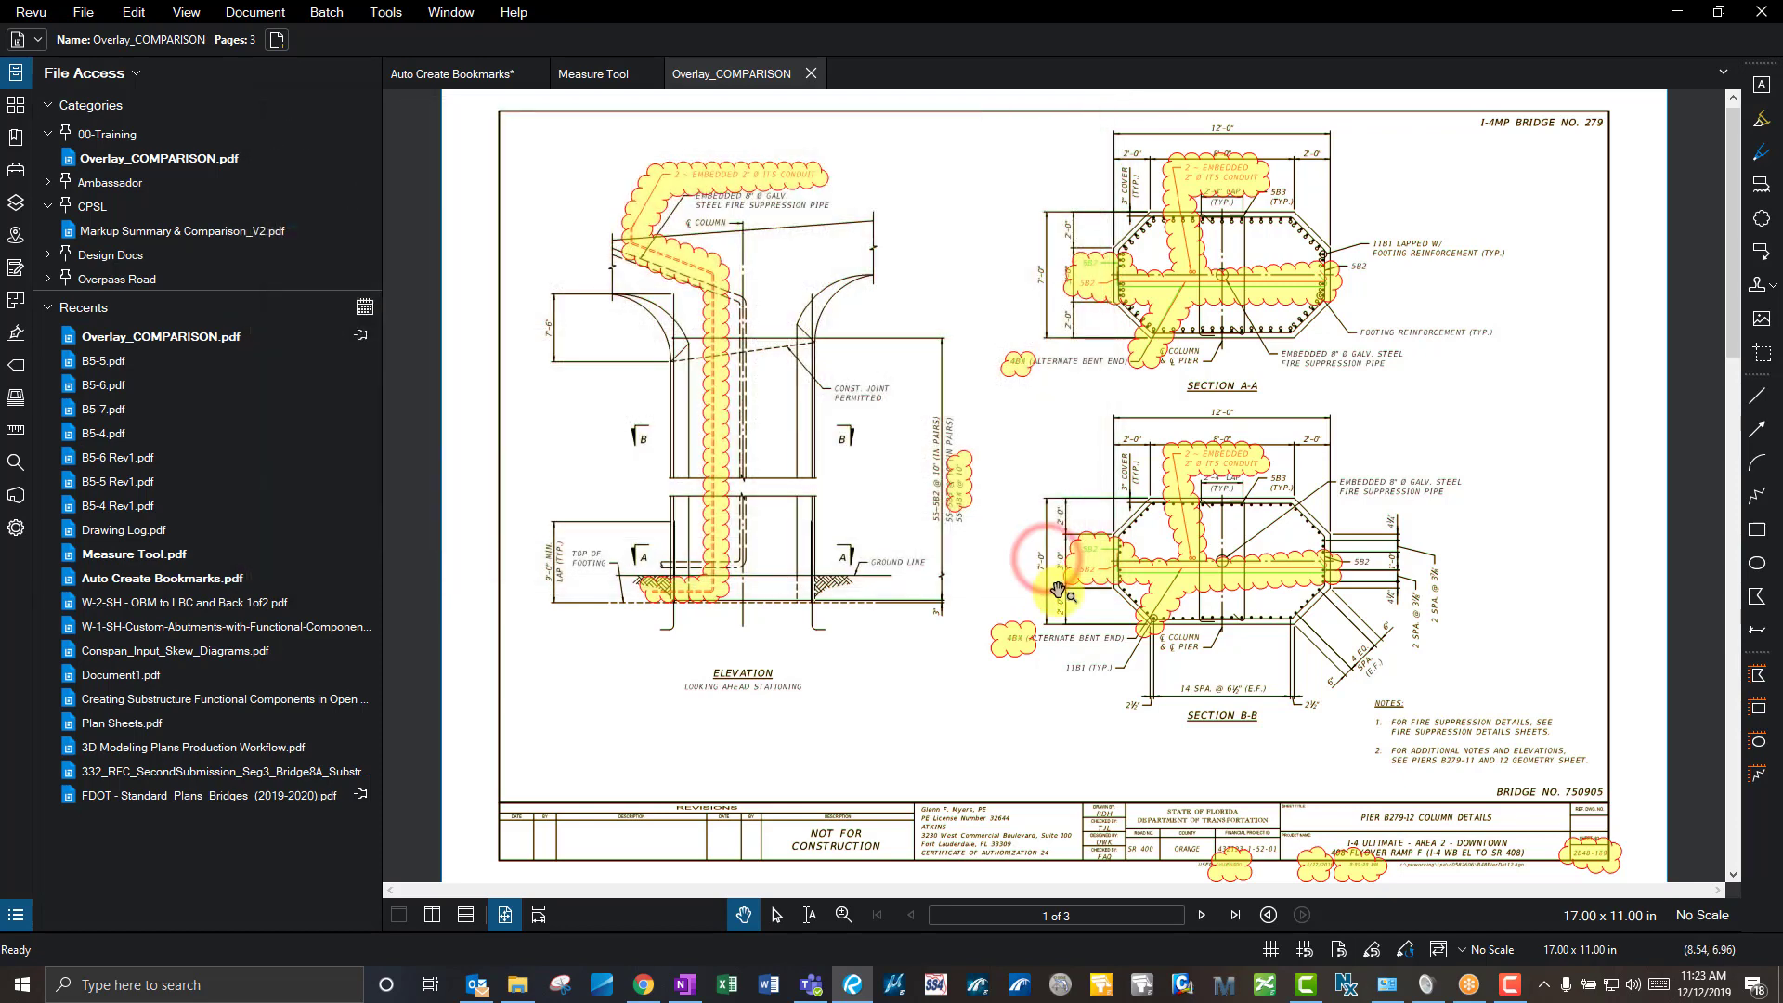
- Unpin the recent Overlay_COMPARISON.pdf from the 00-Training category in File Access
click(16, 106)
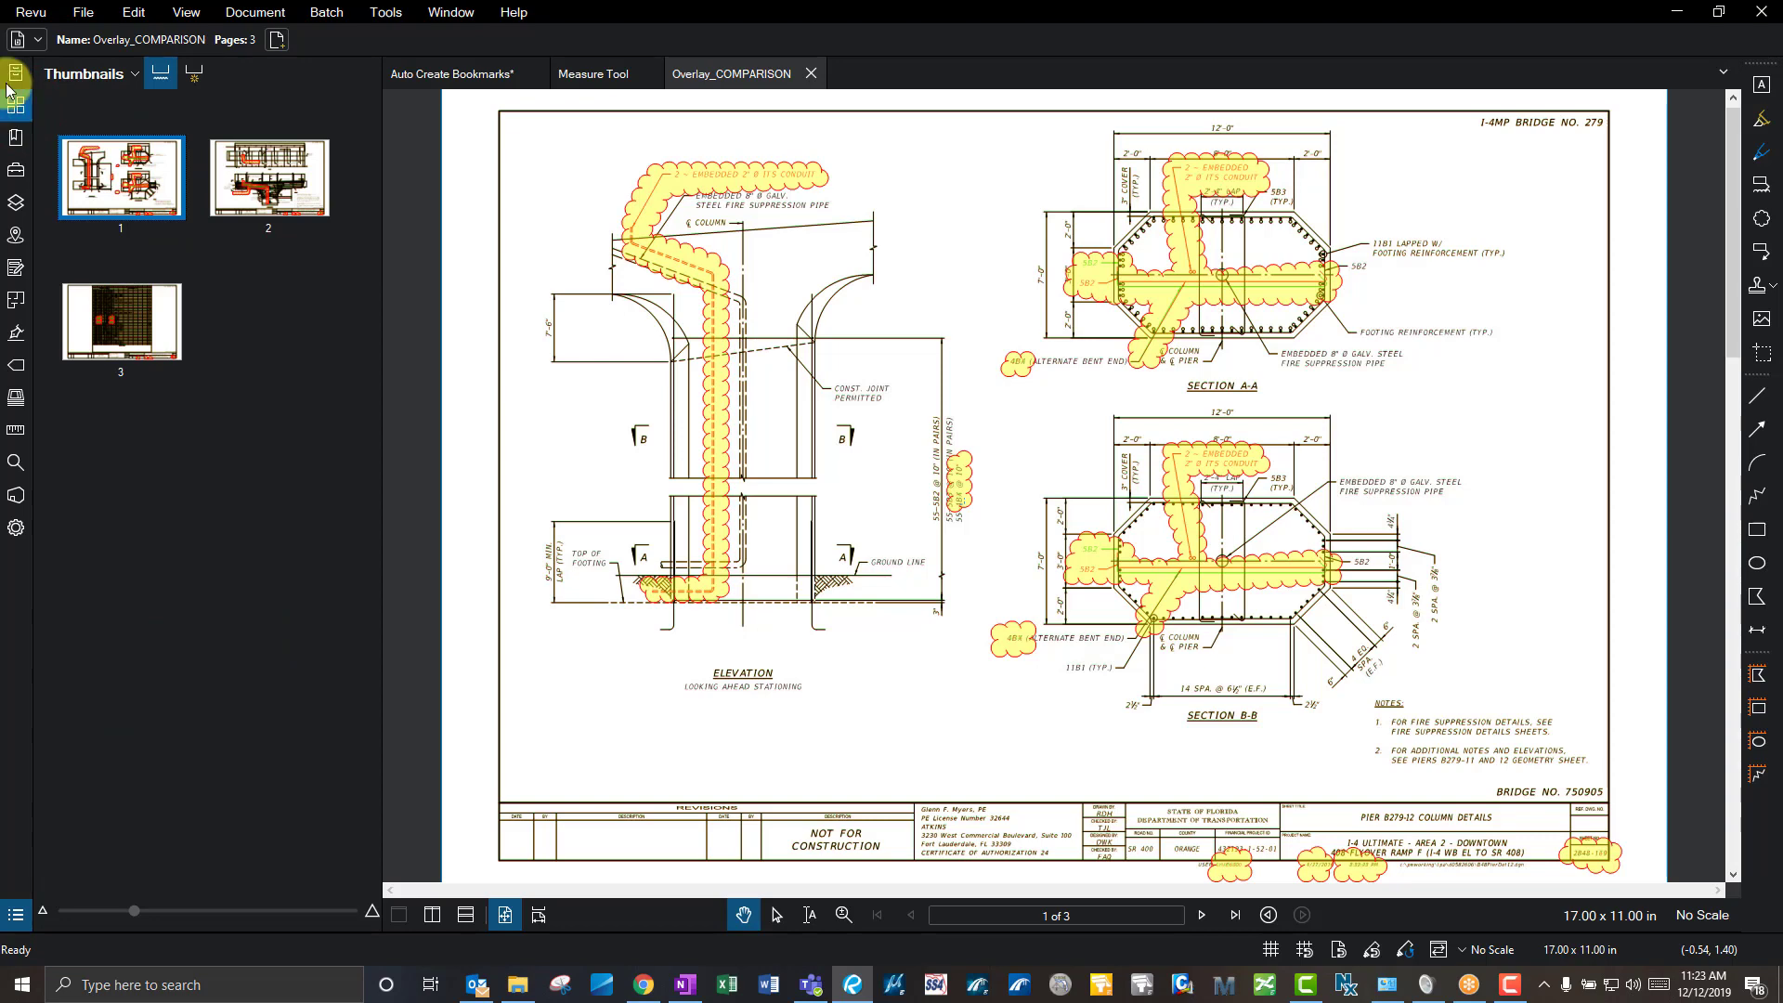
click(13, 73)
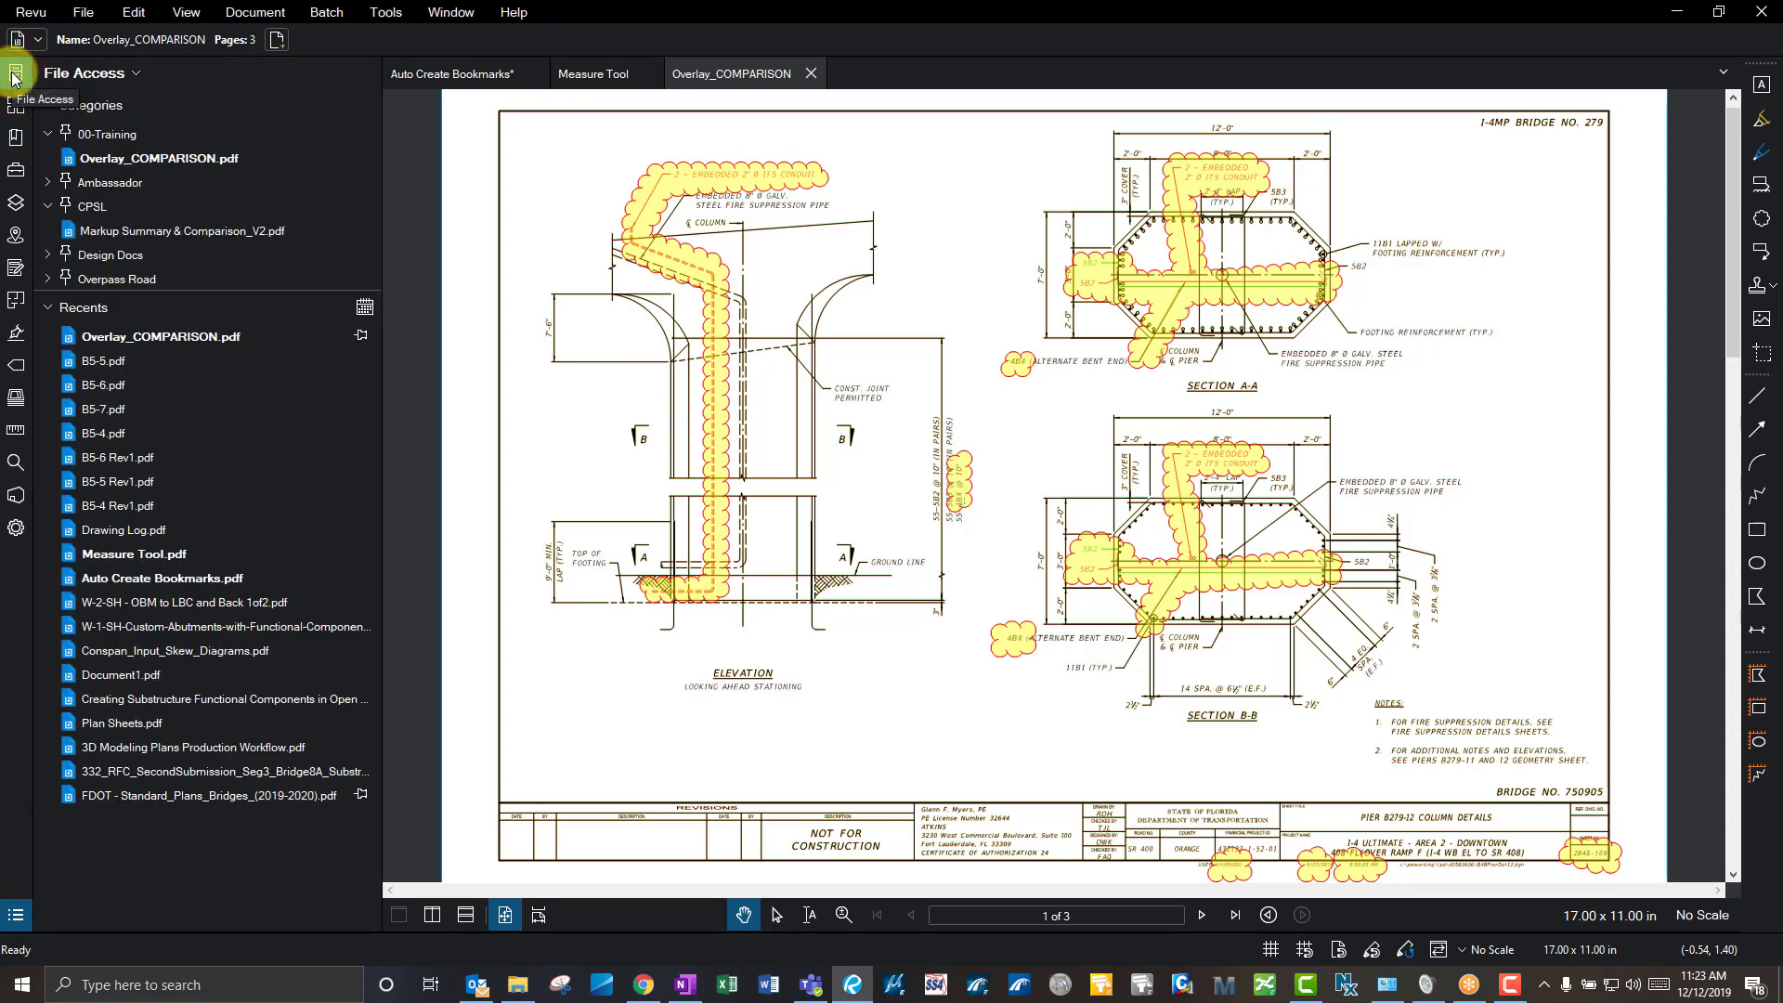
mouse_move(136, 160)
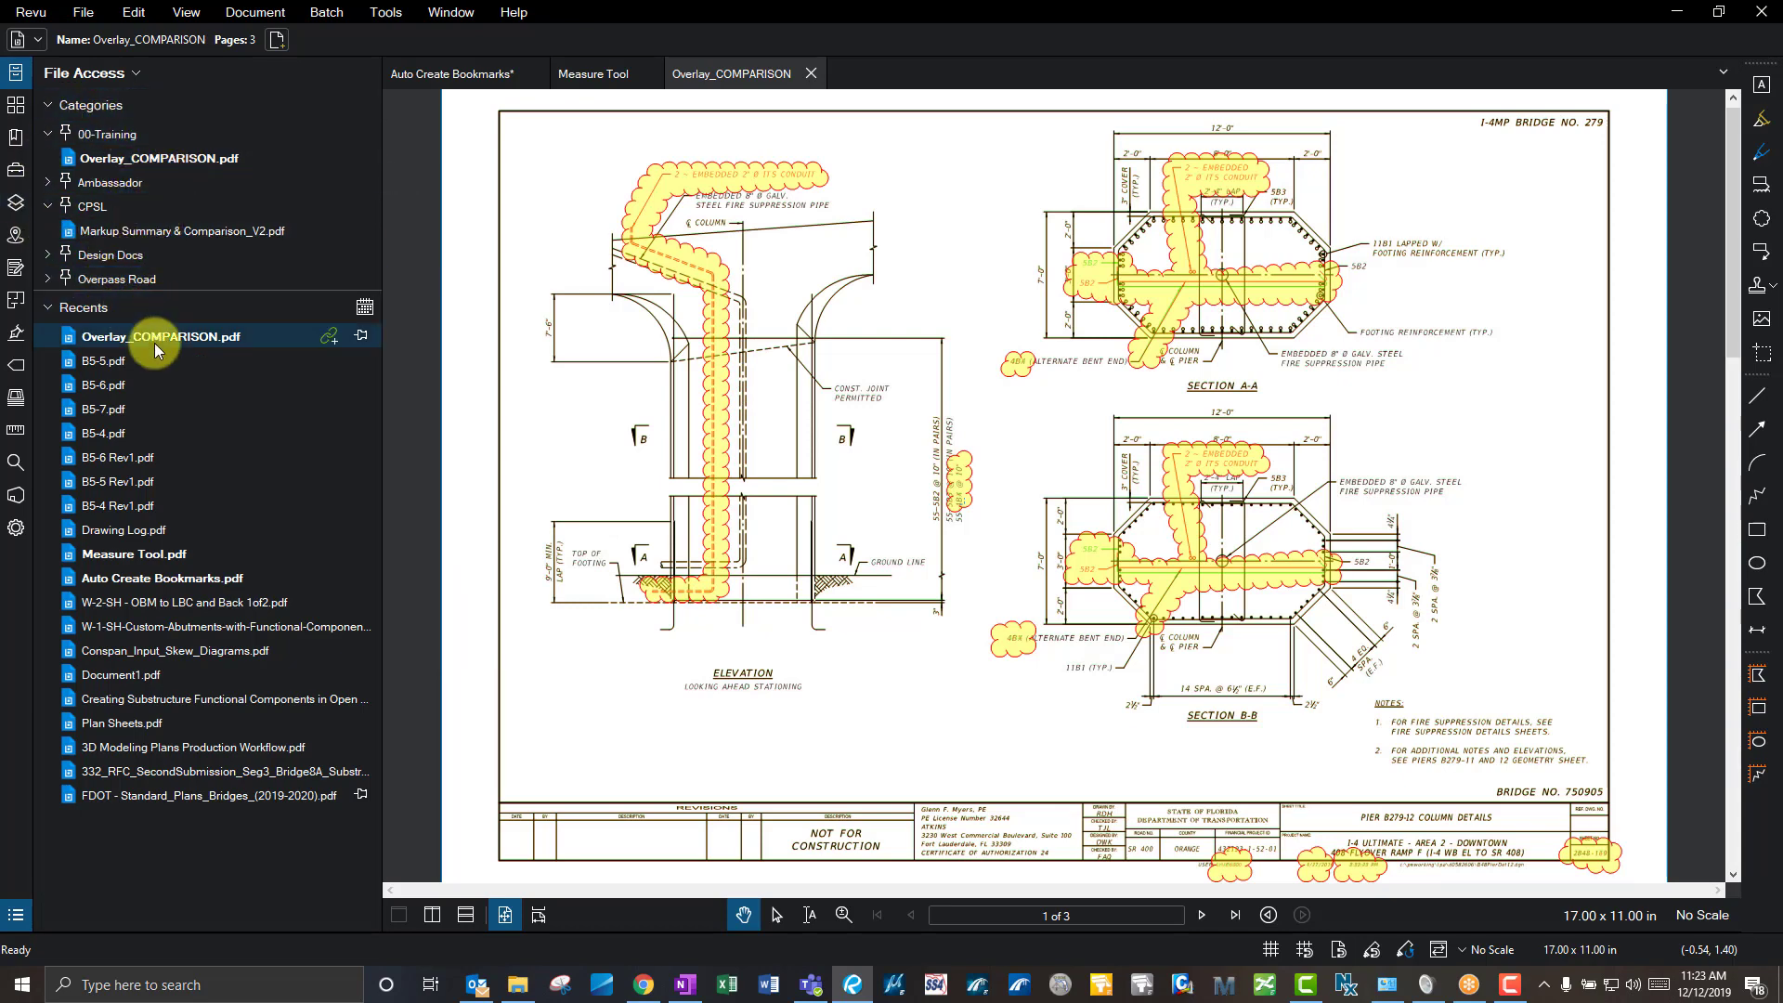
mouse_move(159, 342)
click(364, 336)
click(419, 388)
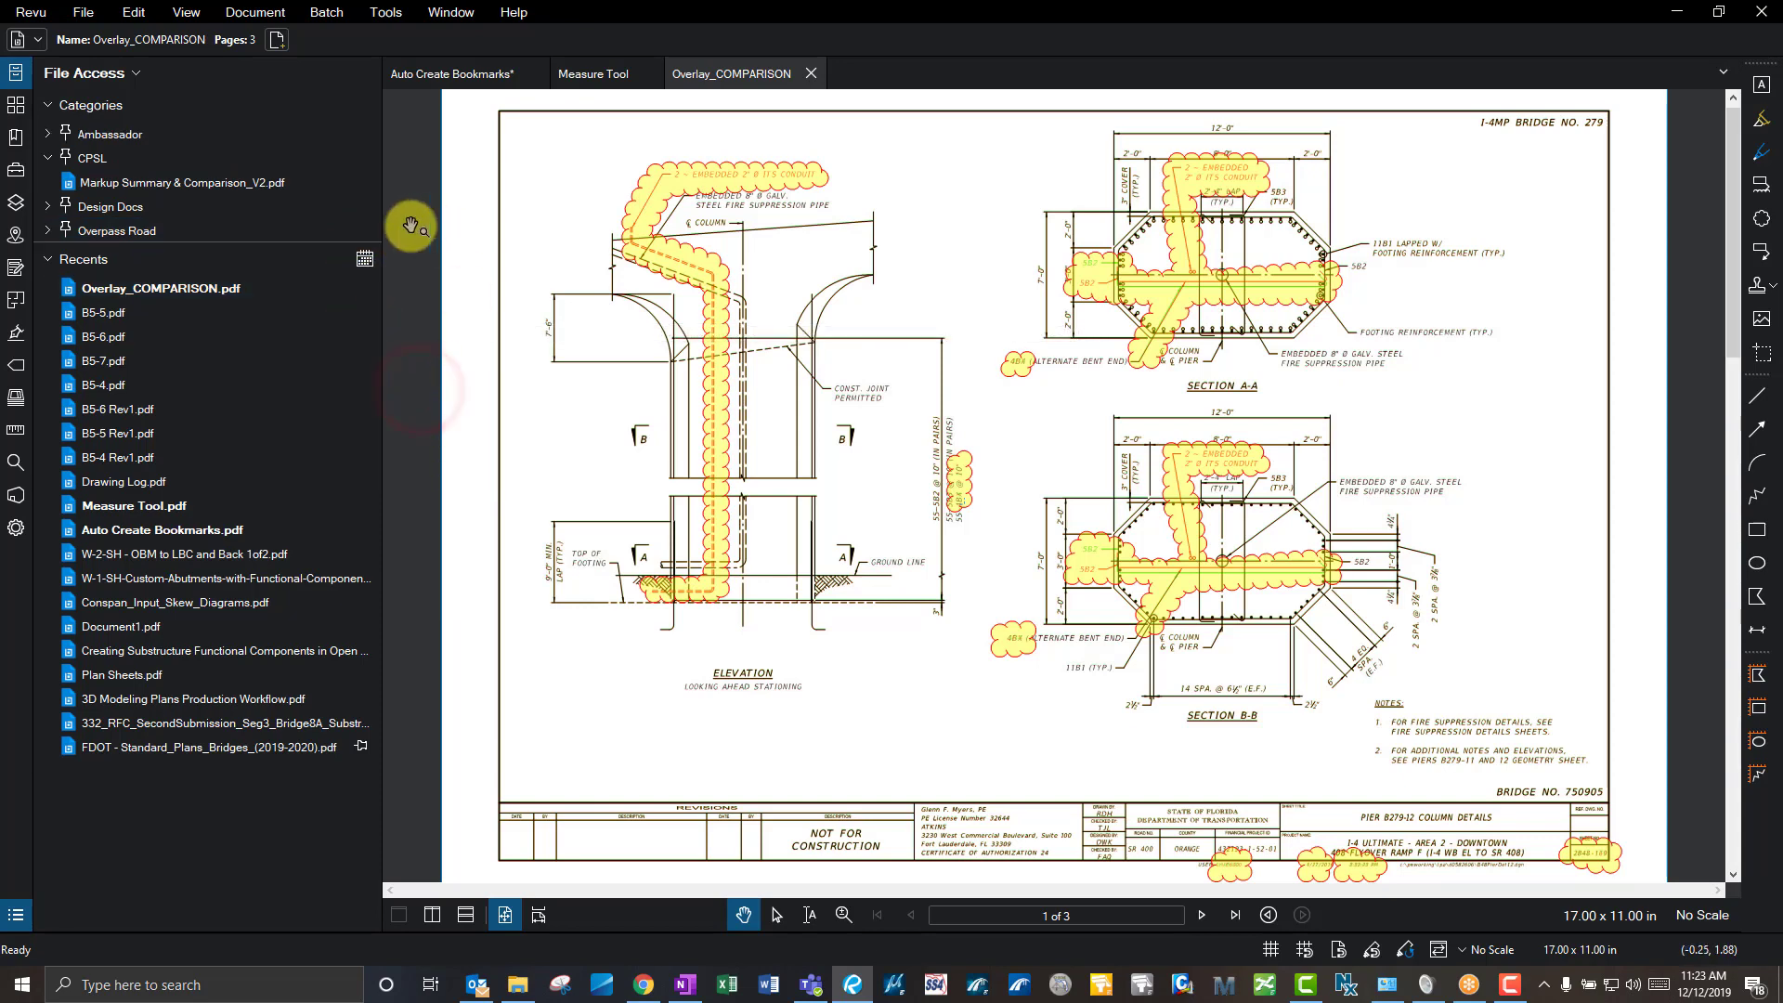
mouse_move(199, 299)
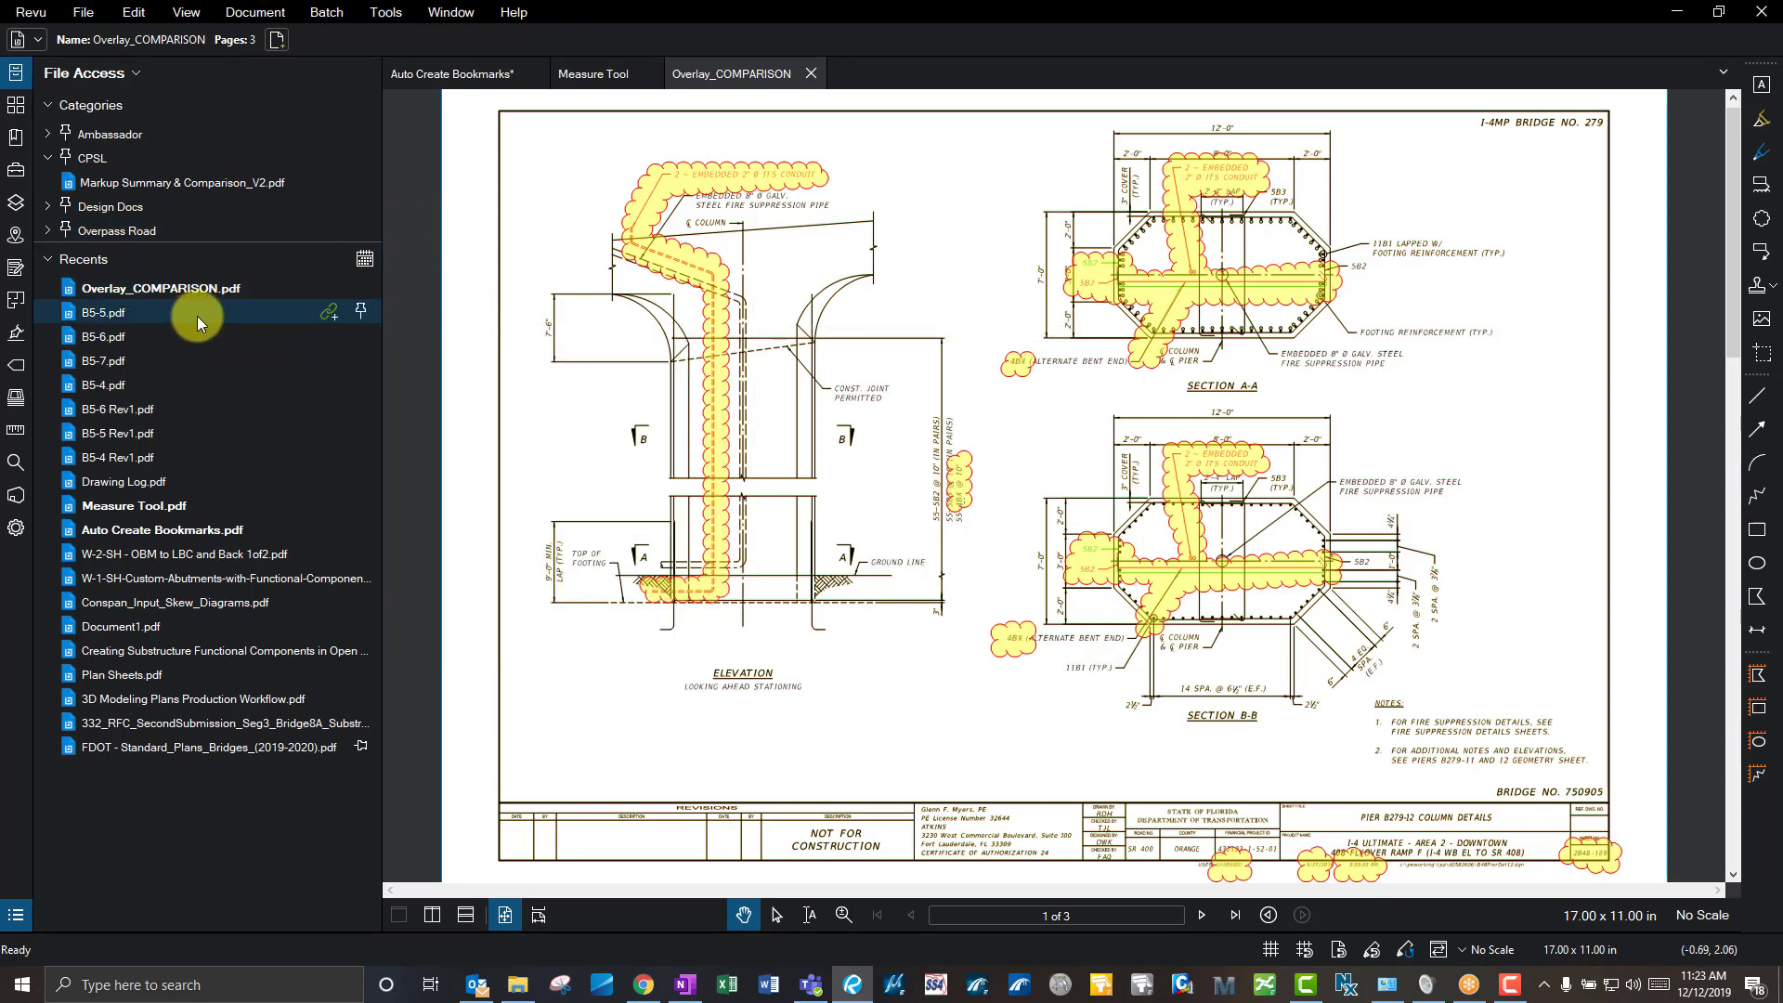
click(811, 75)
mouse_move(141, 291)
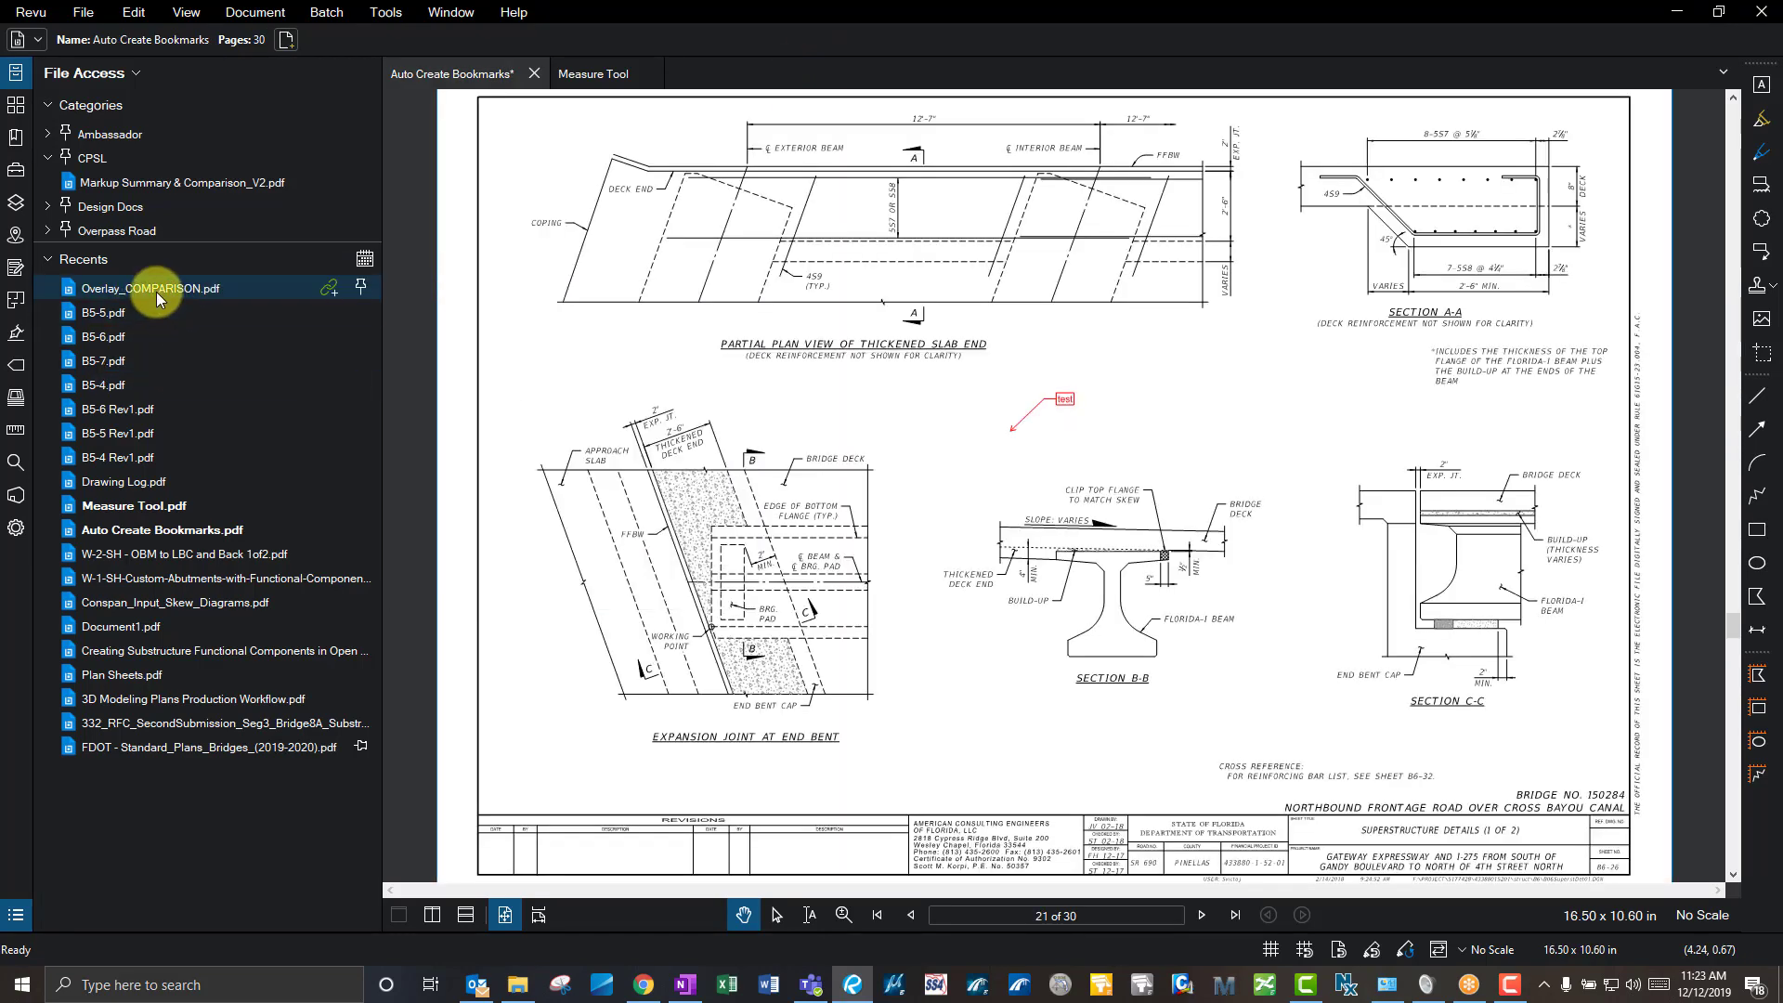
click(216, 288)
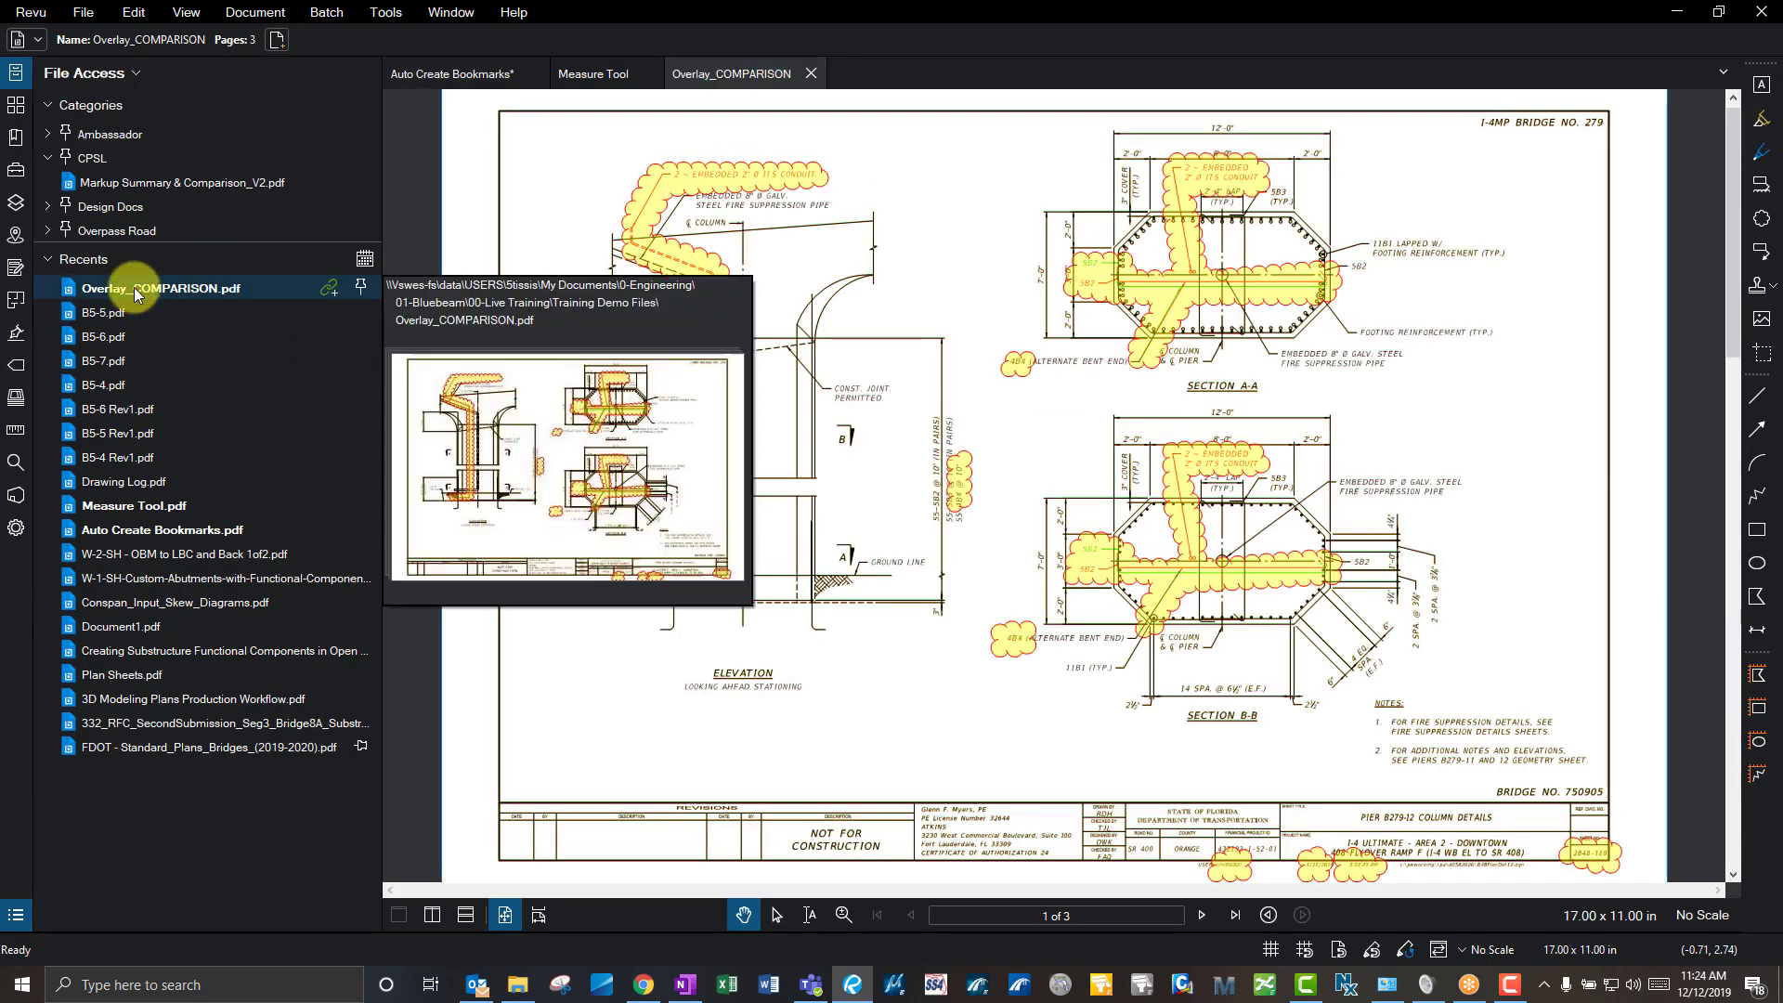
click(18, 70)
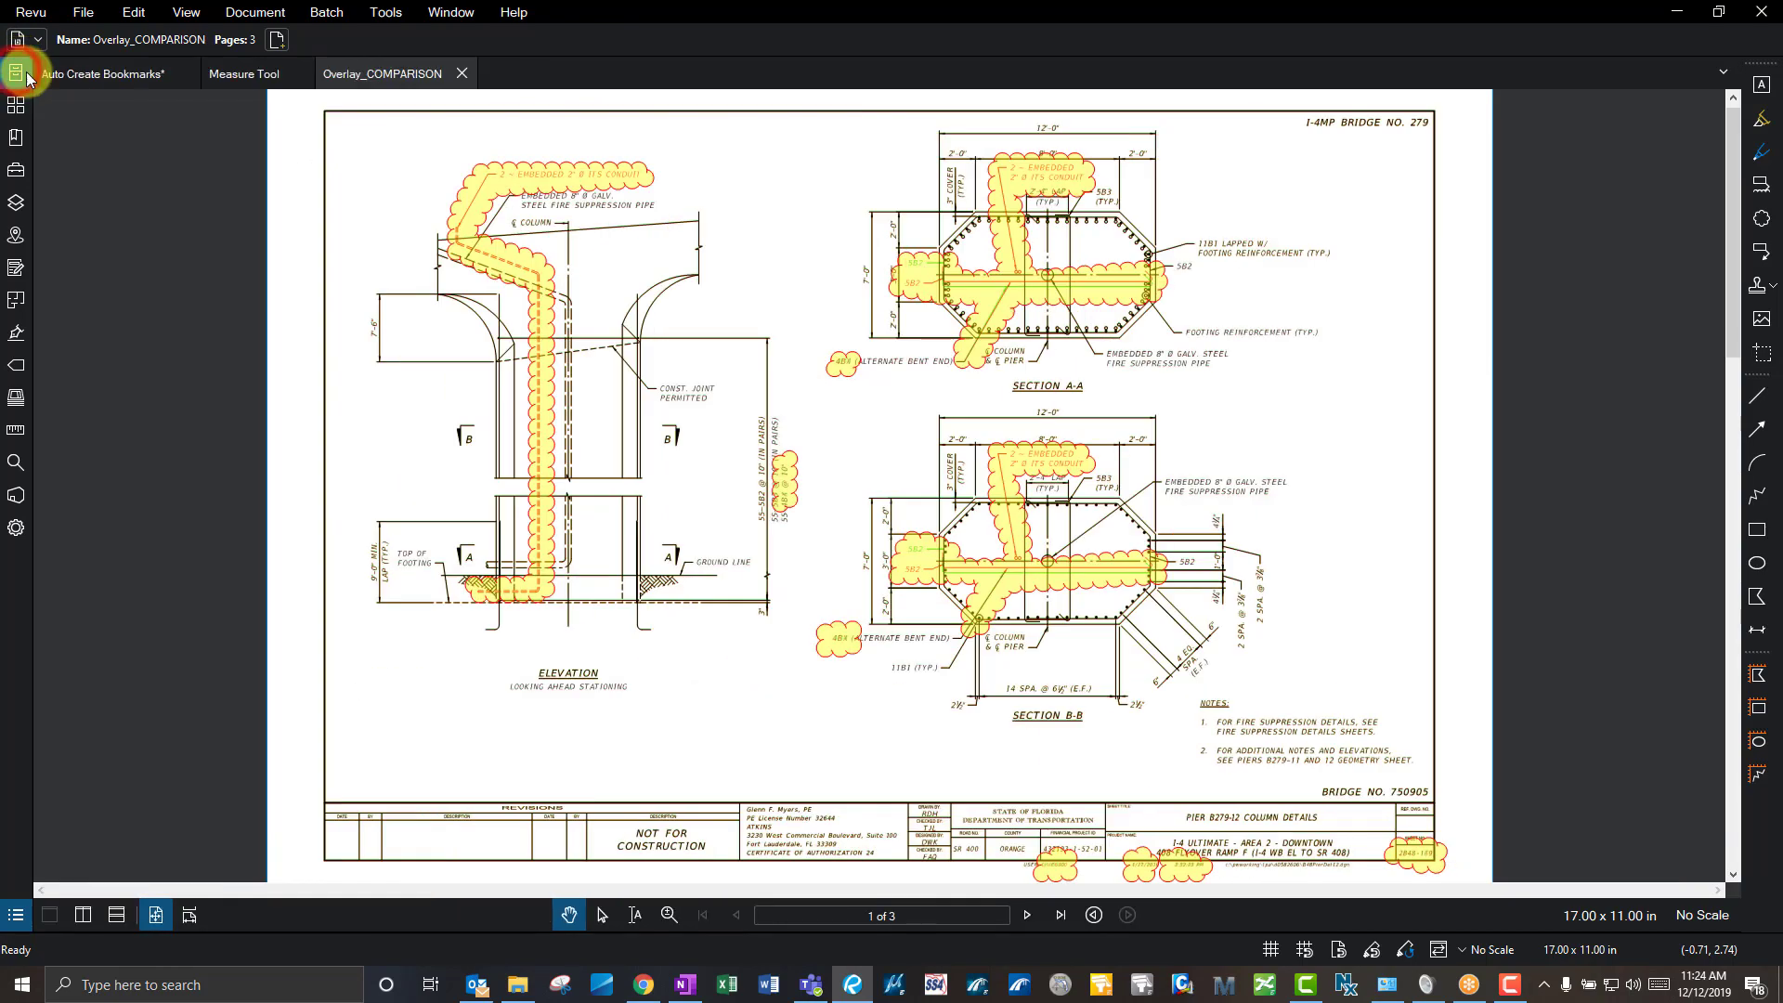
click(18, 70)
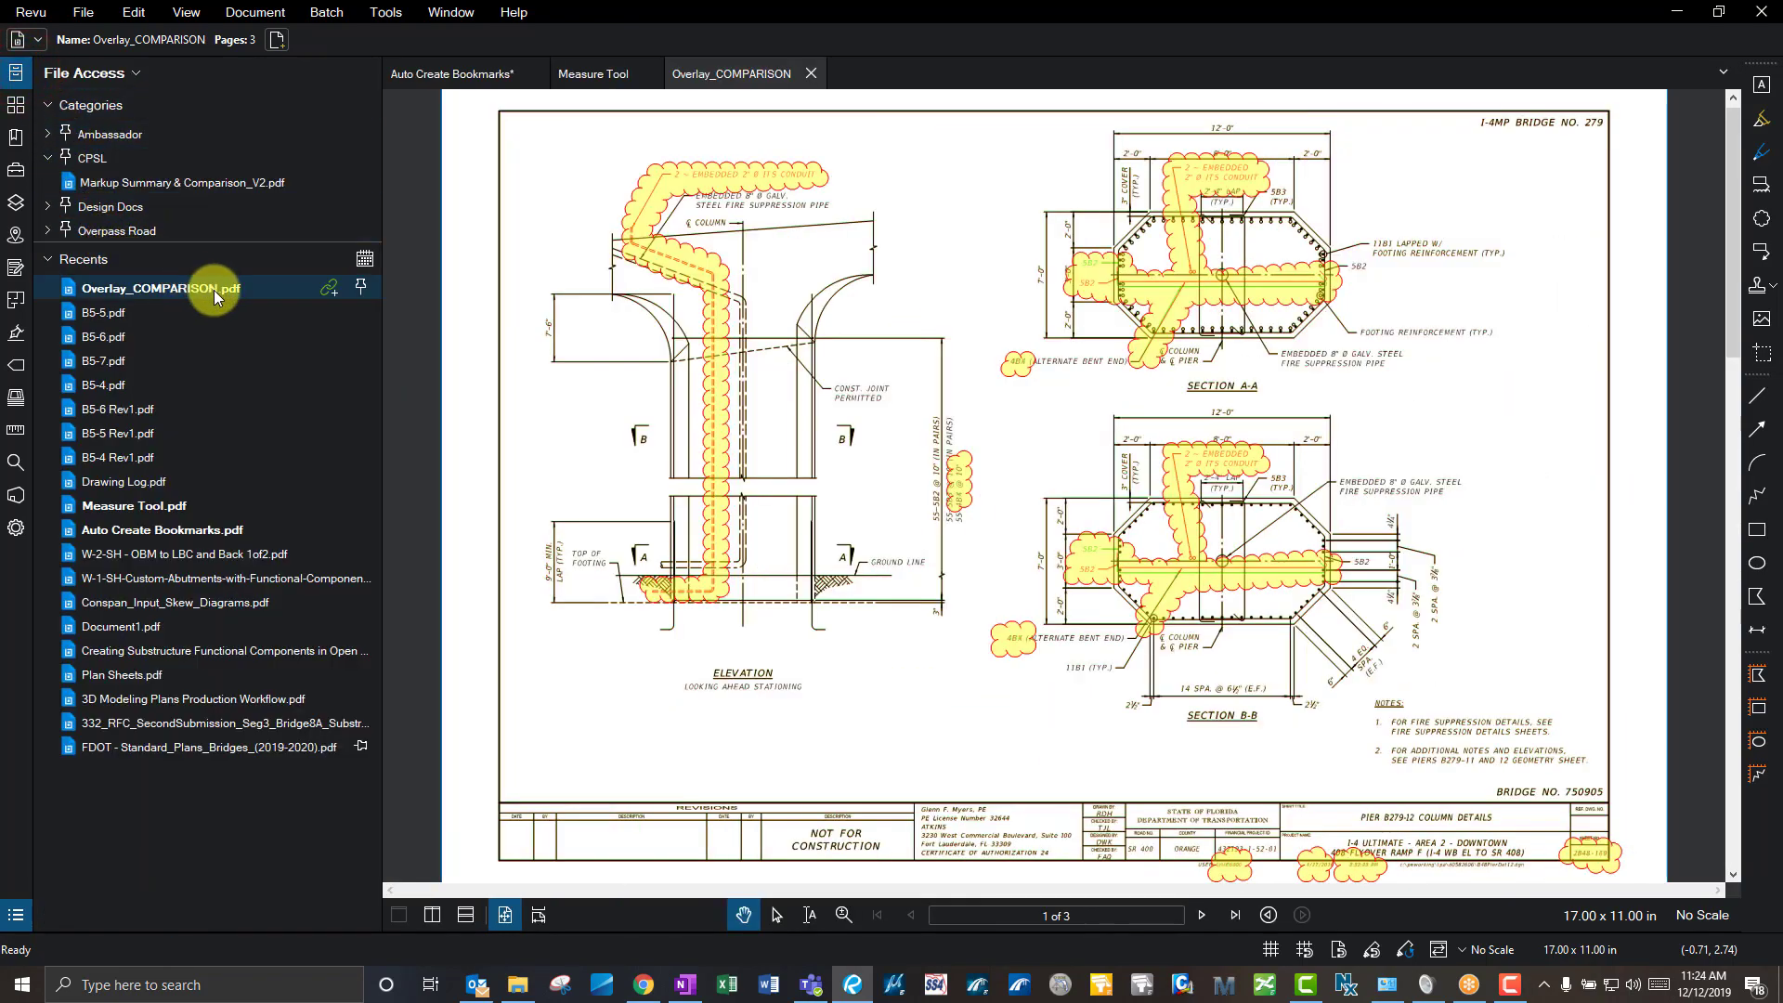
- Pin Overlay_COMPARISON.pdf and confirm it appears in the Pinned group
mouse_move(236, 292)
click(361, 290)
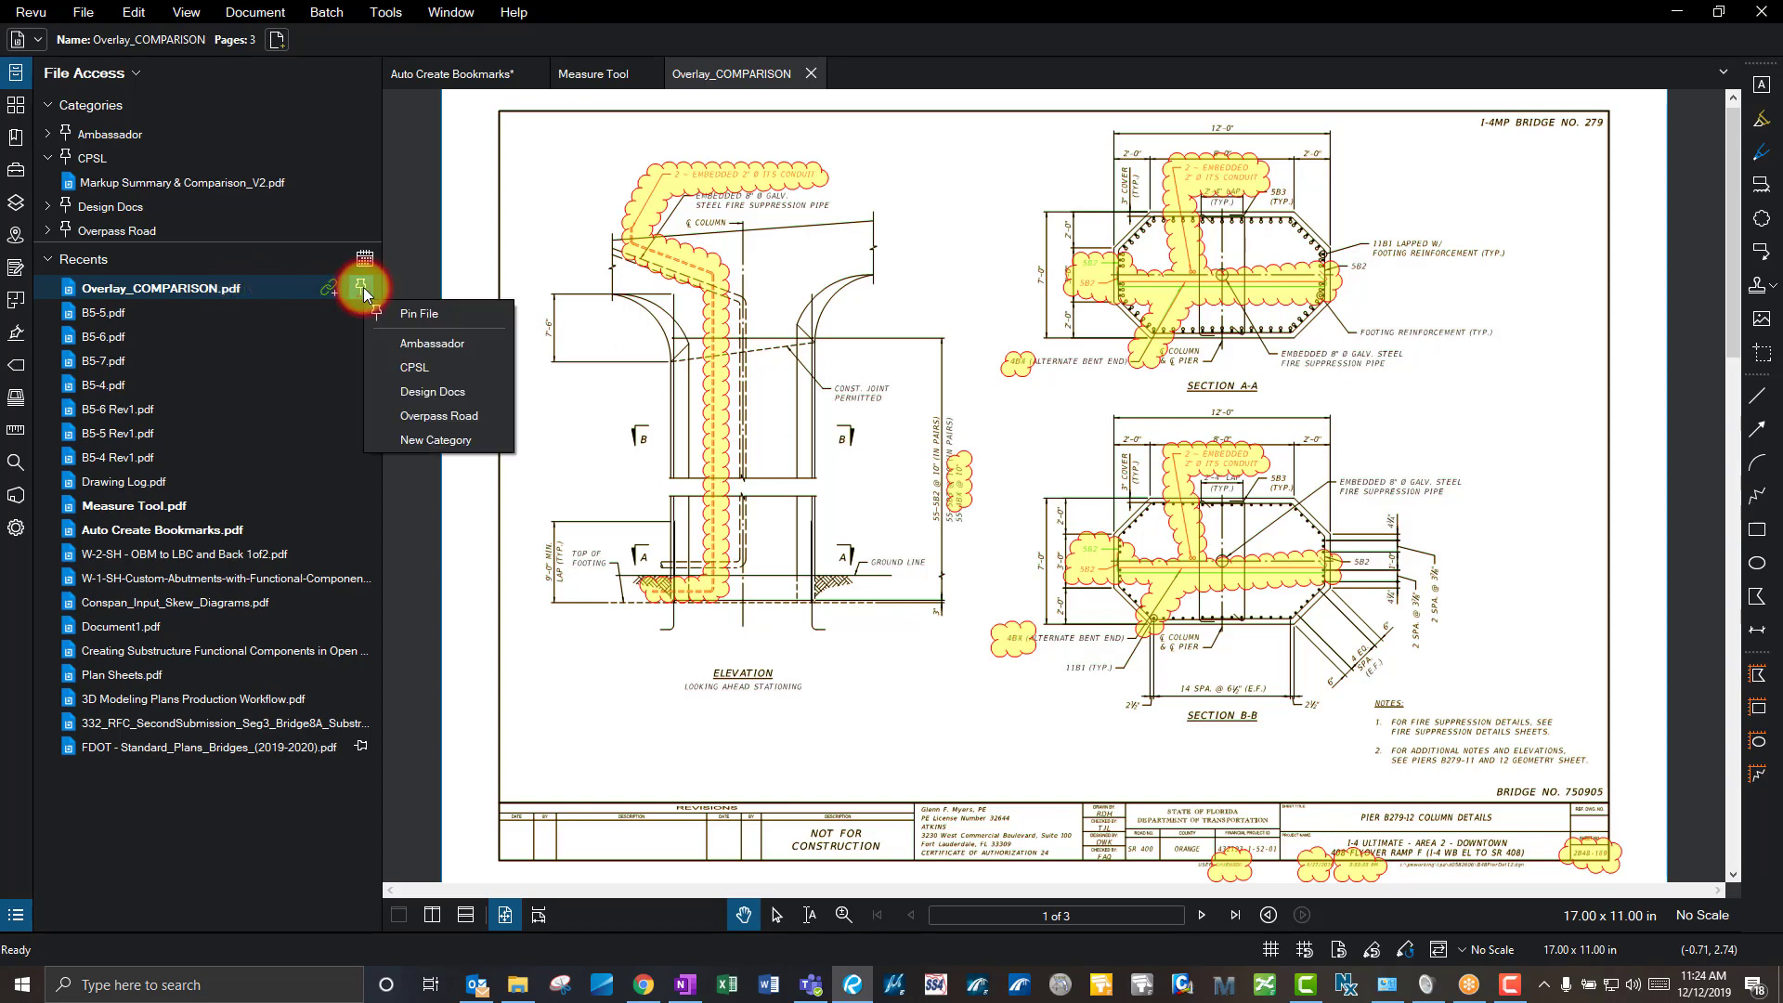
click(430, 316)
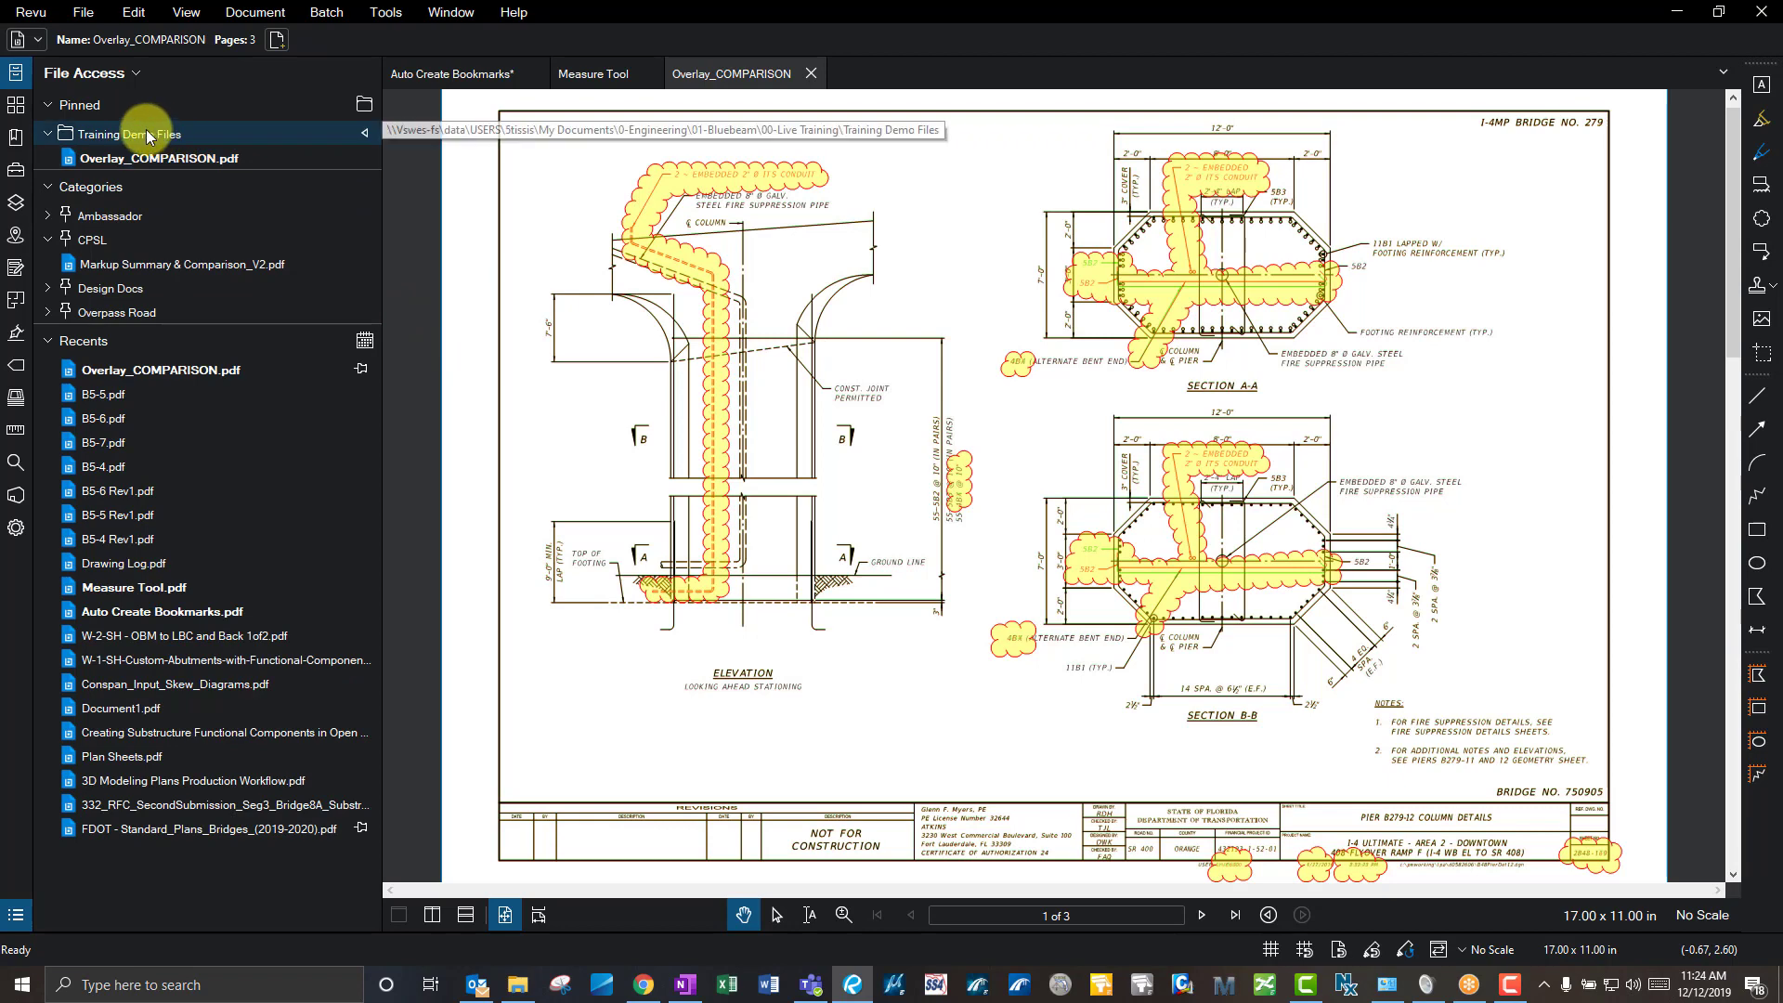
click(46, 108)
click(46, 108)
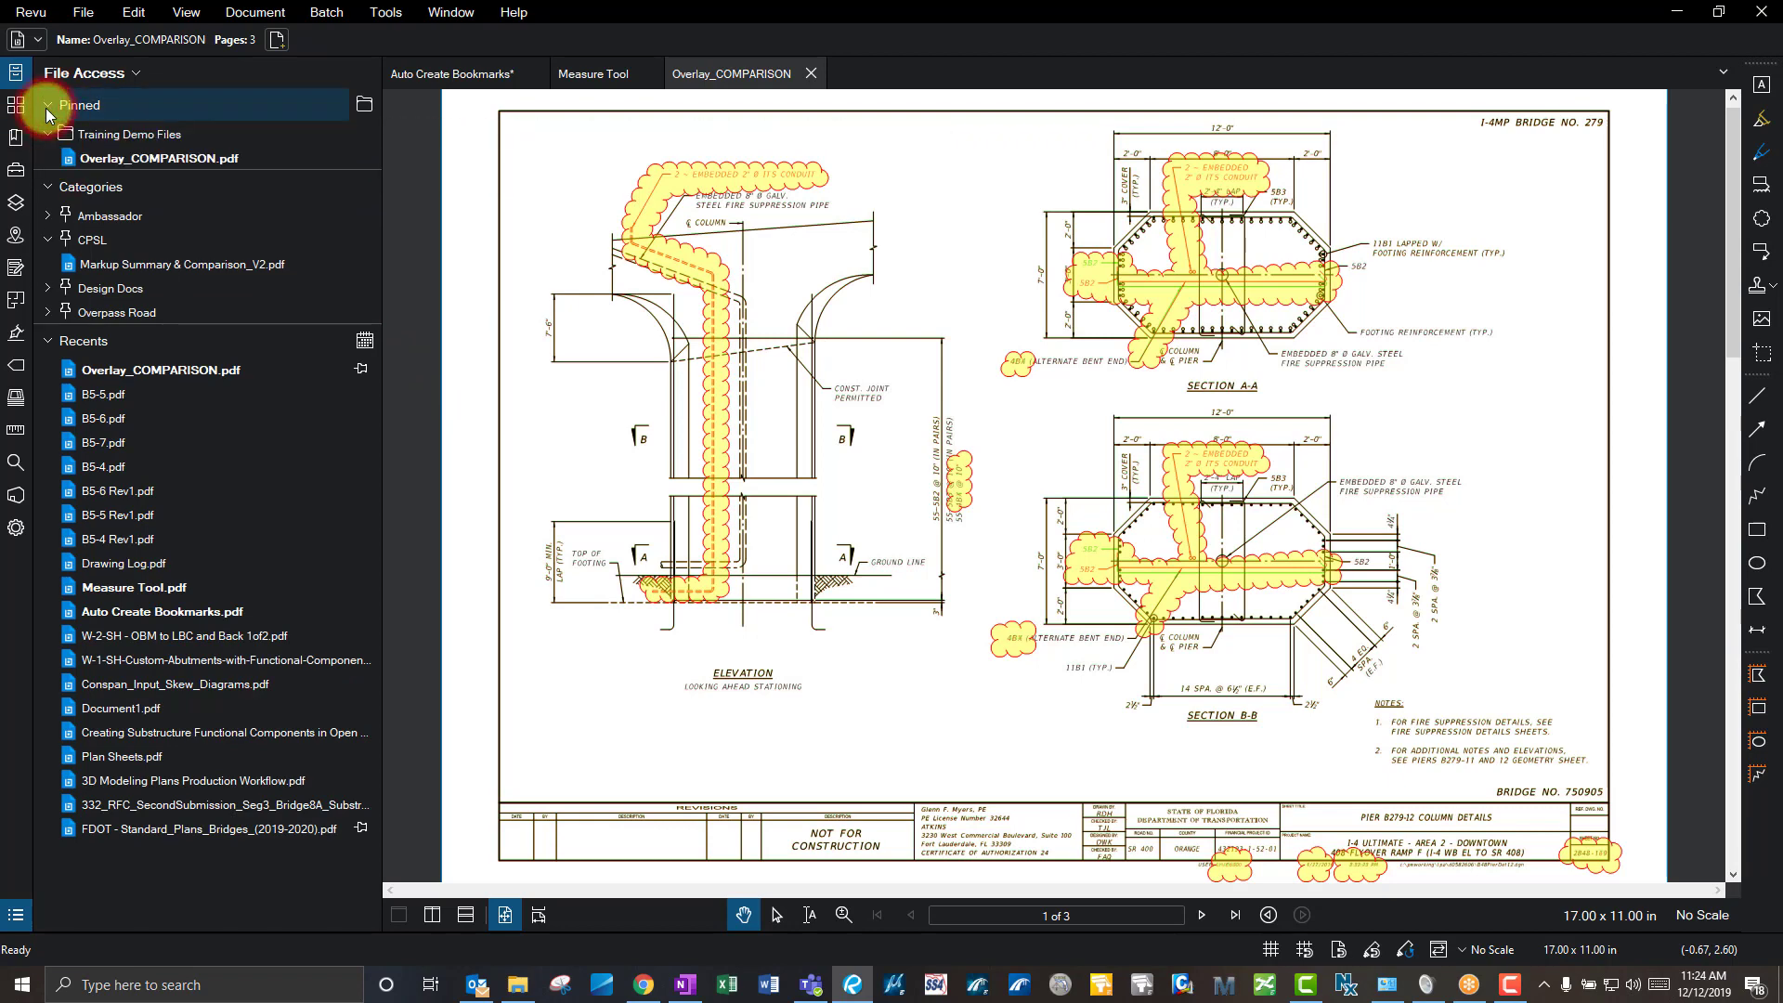
- Remove Overlay_COMPARISON.pdf from Pinned and reopen its pin category list
right_click(152, 158)
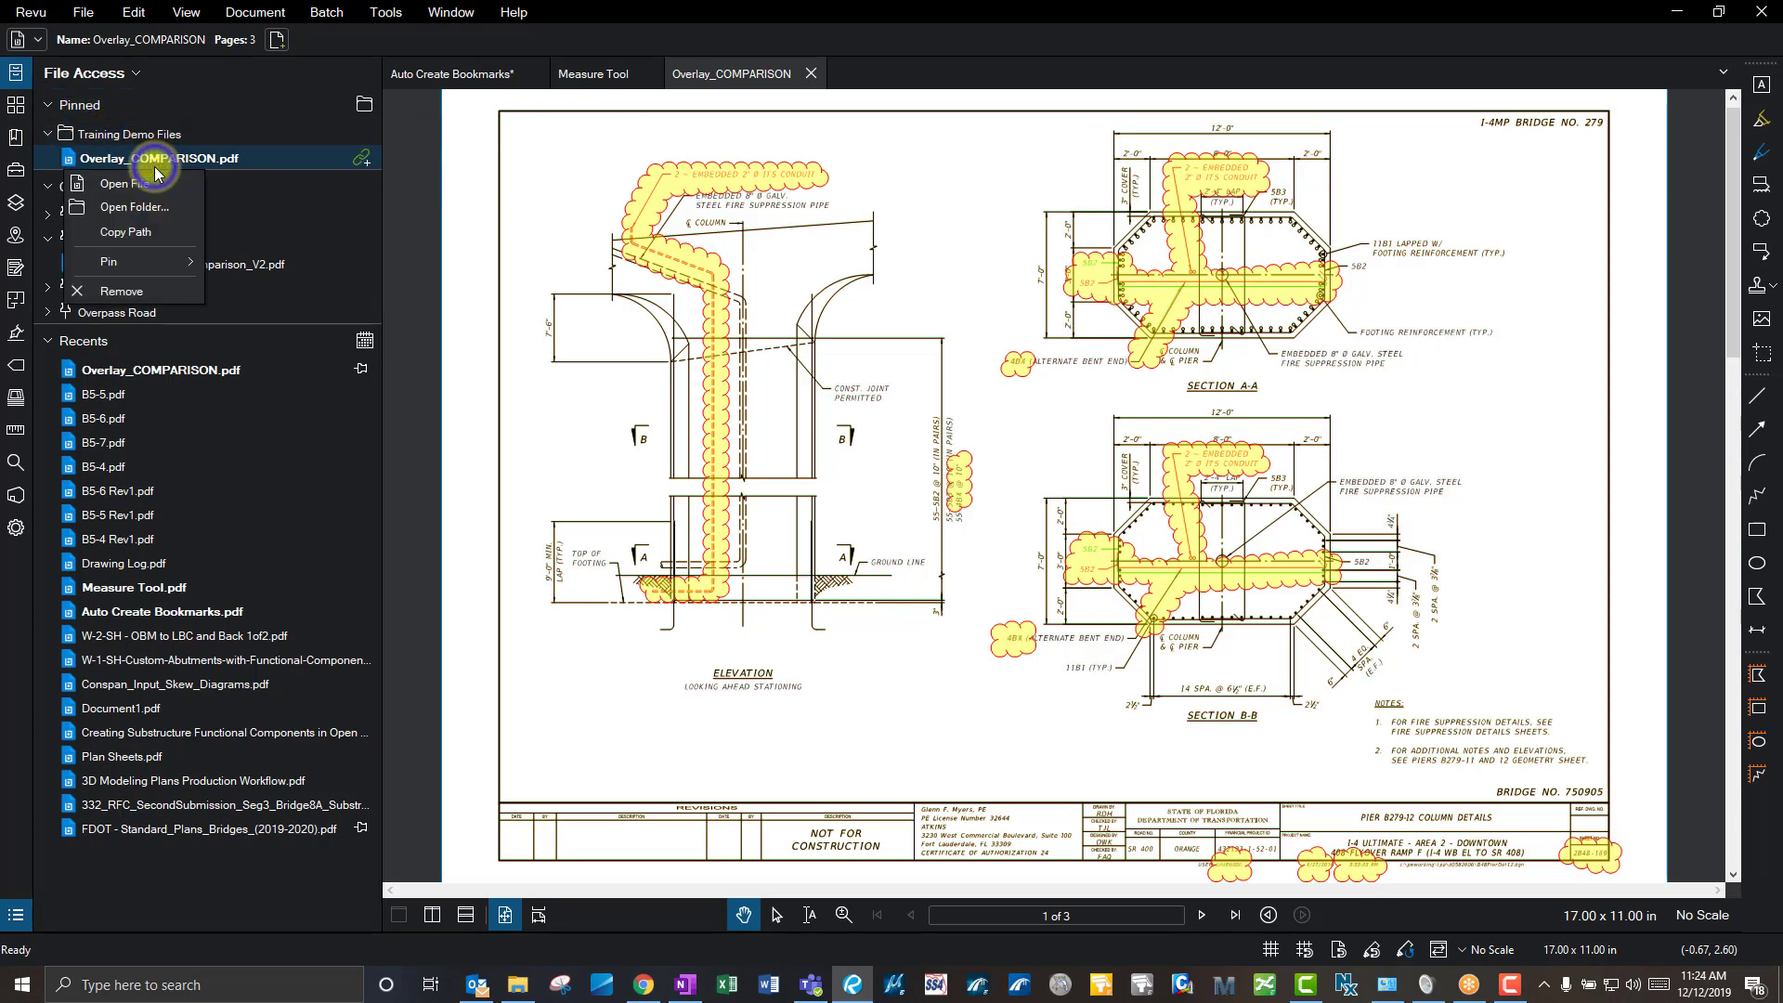
click(137, 286)
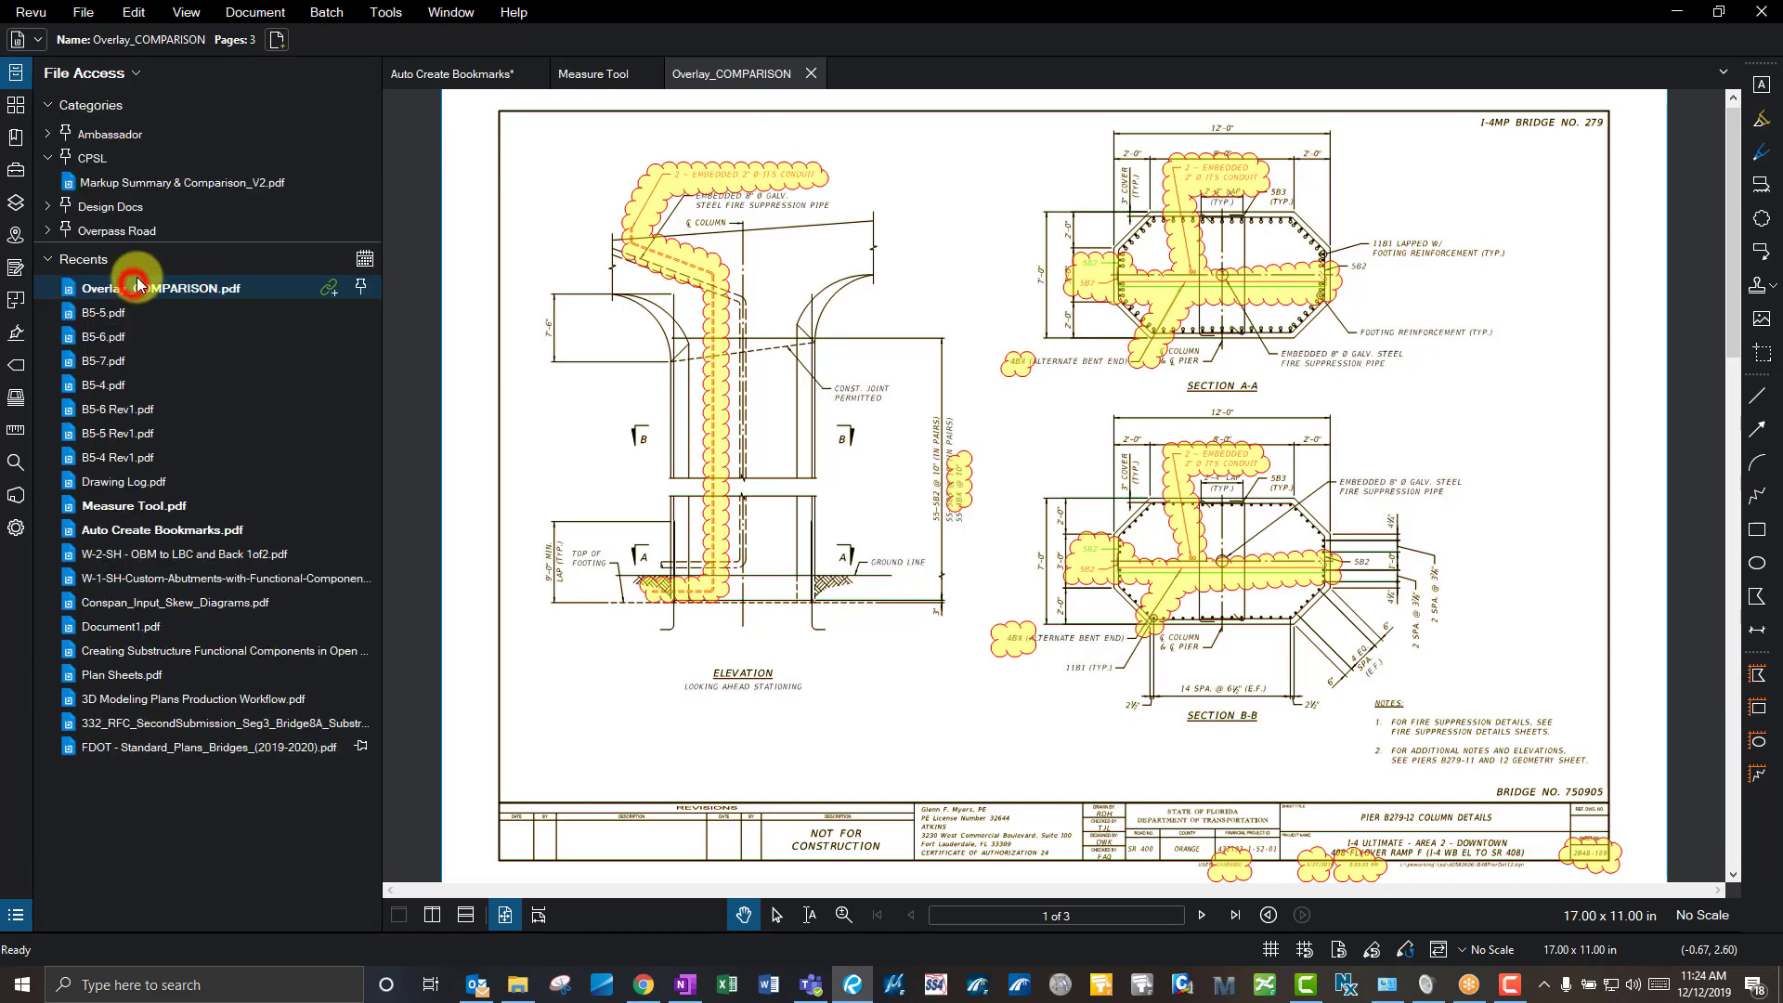
click(361, 288)
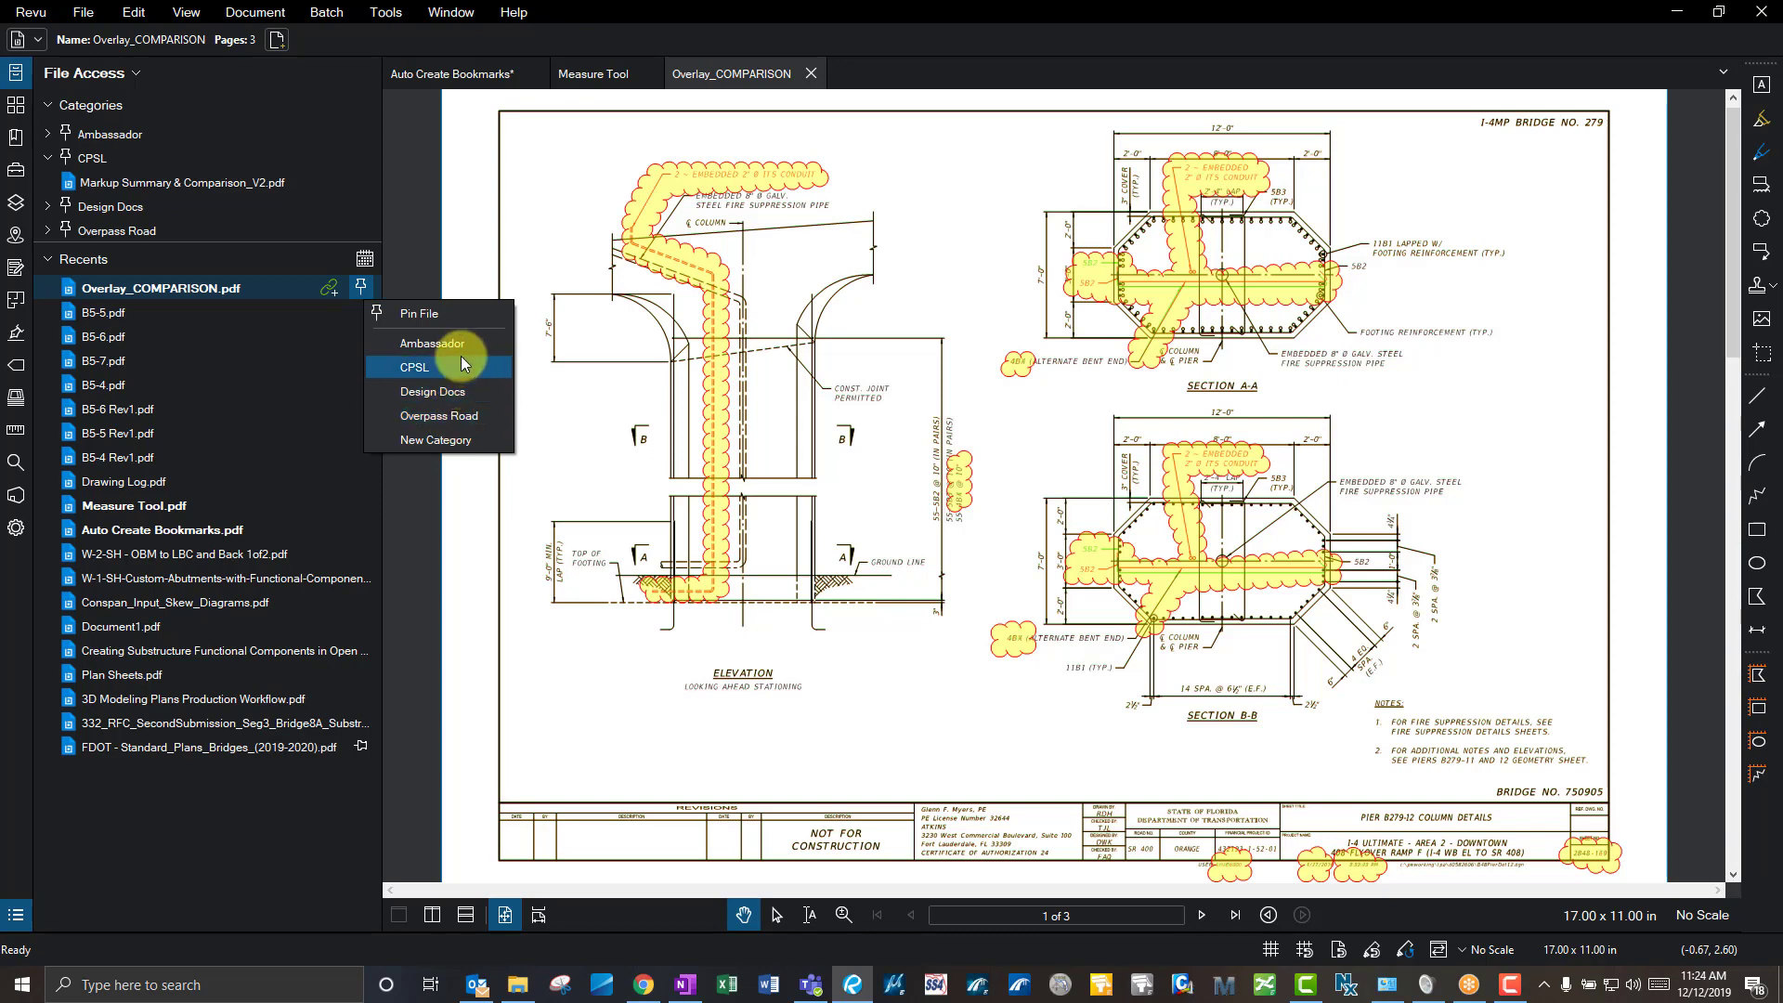
- Create a new pin category named 0-test for the file
click(437, 439)
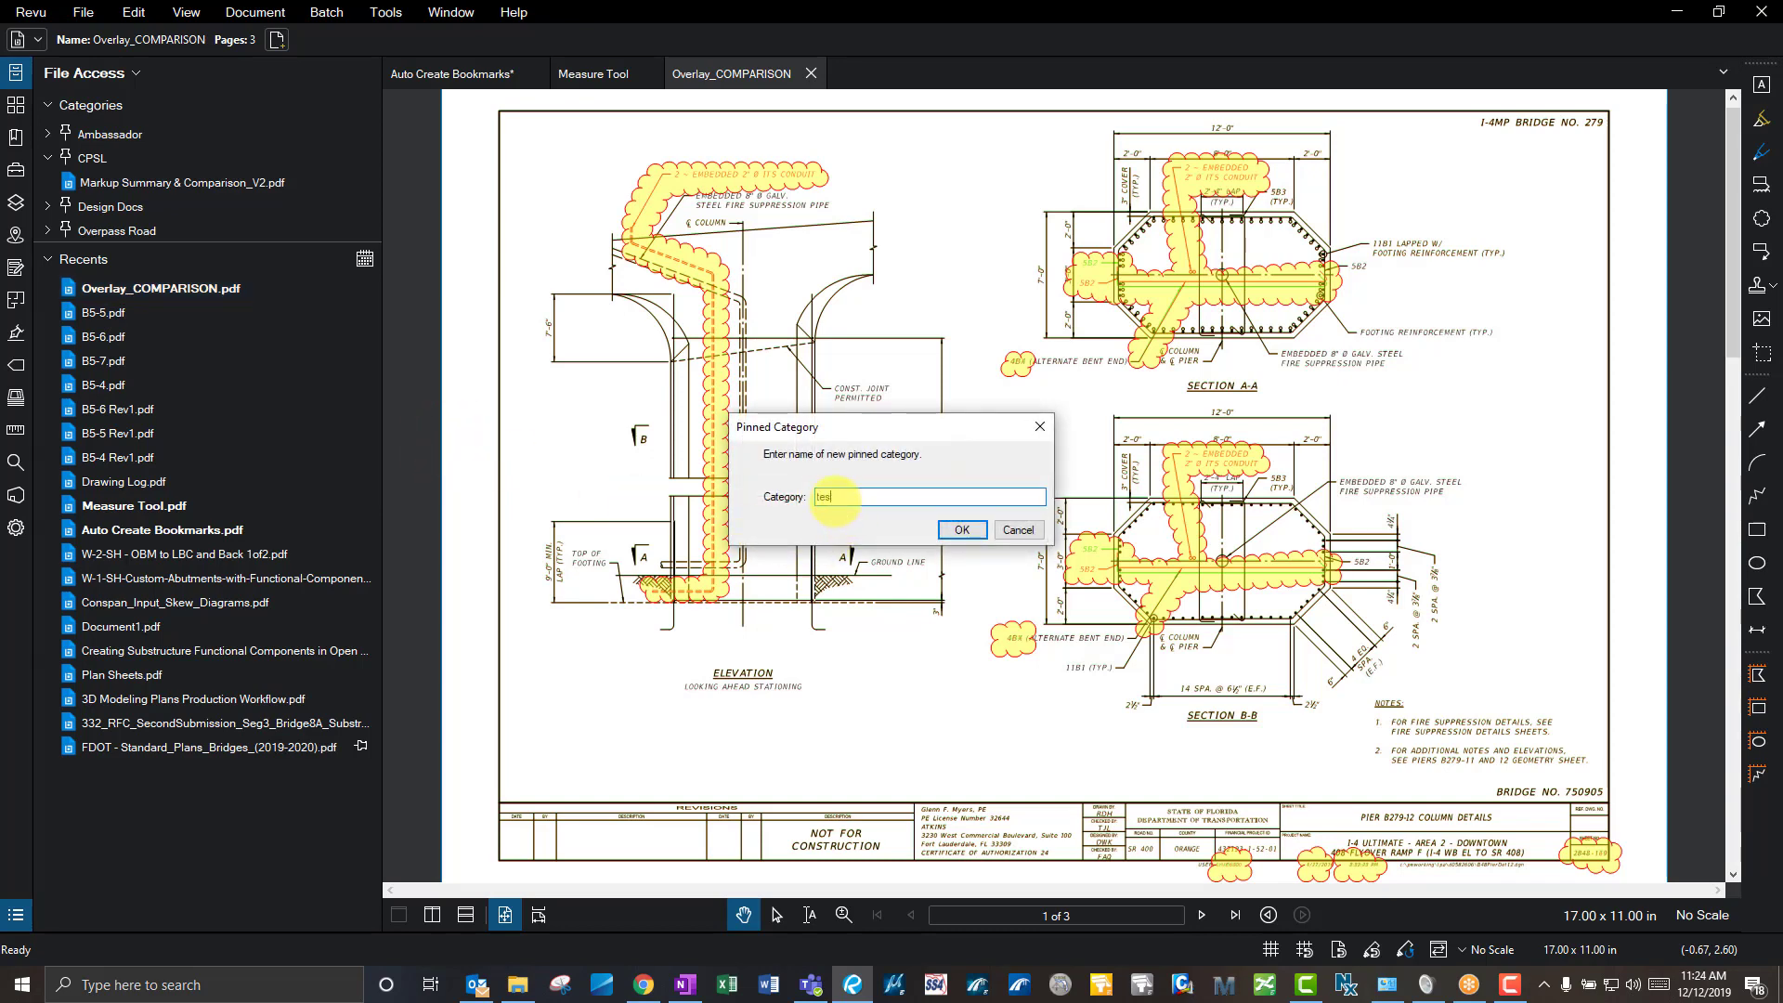
text(0-test)
click(961, 530)
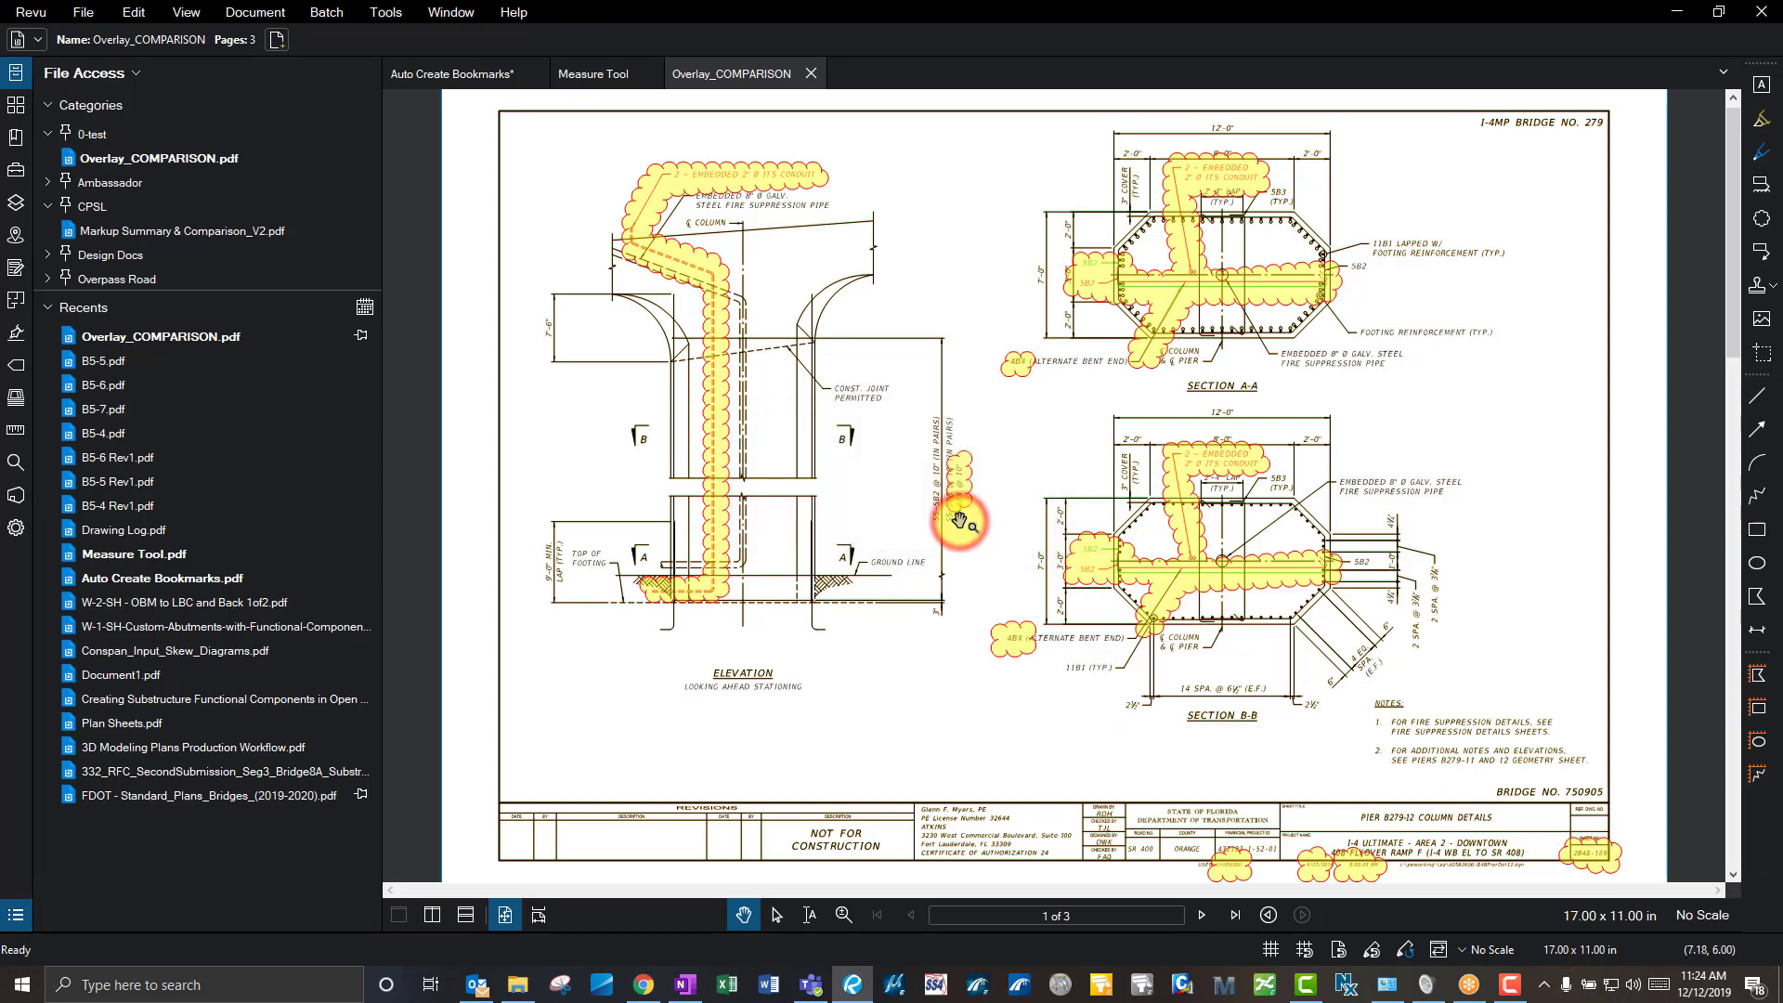
- Unpin Overlay_COMPARISON.pdf from 0-test and show the drawing's page thumbnails
mouse_move(124, 158)
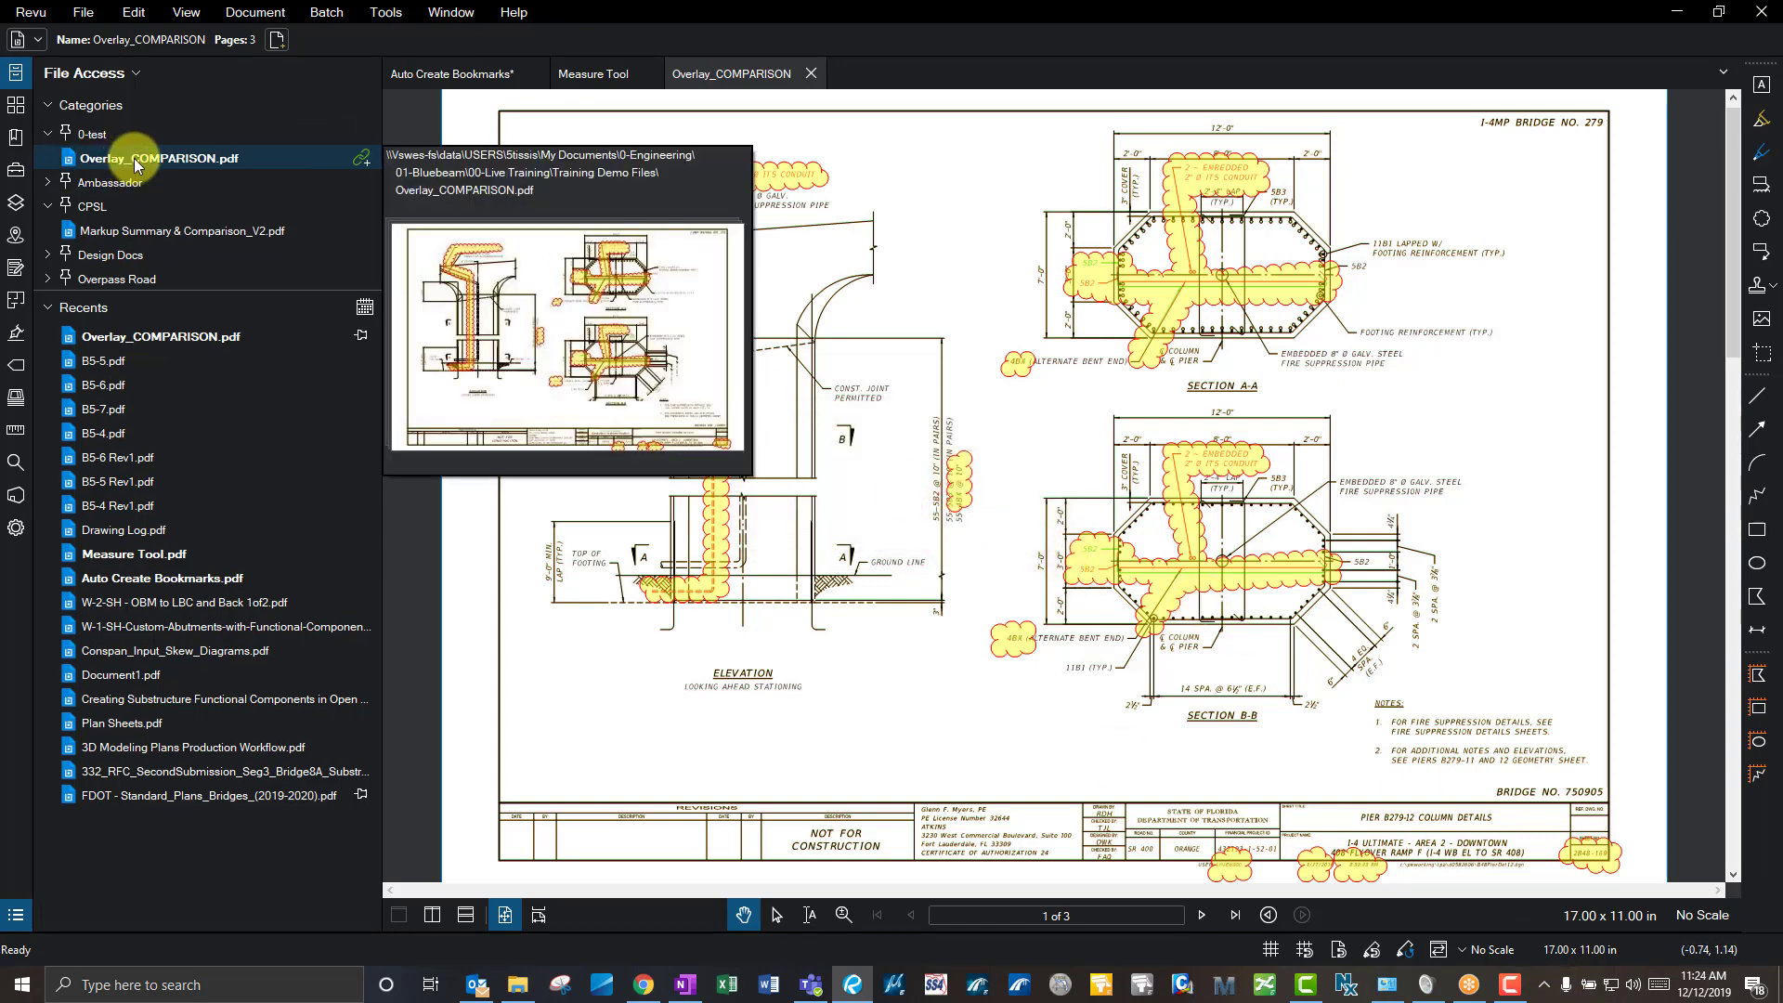
click(363, 338)
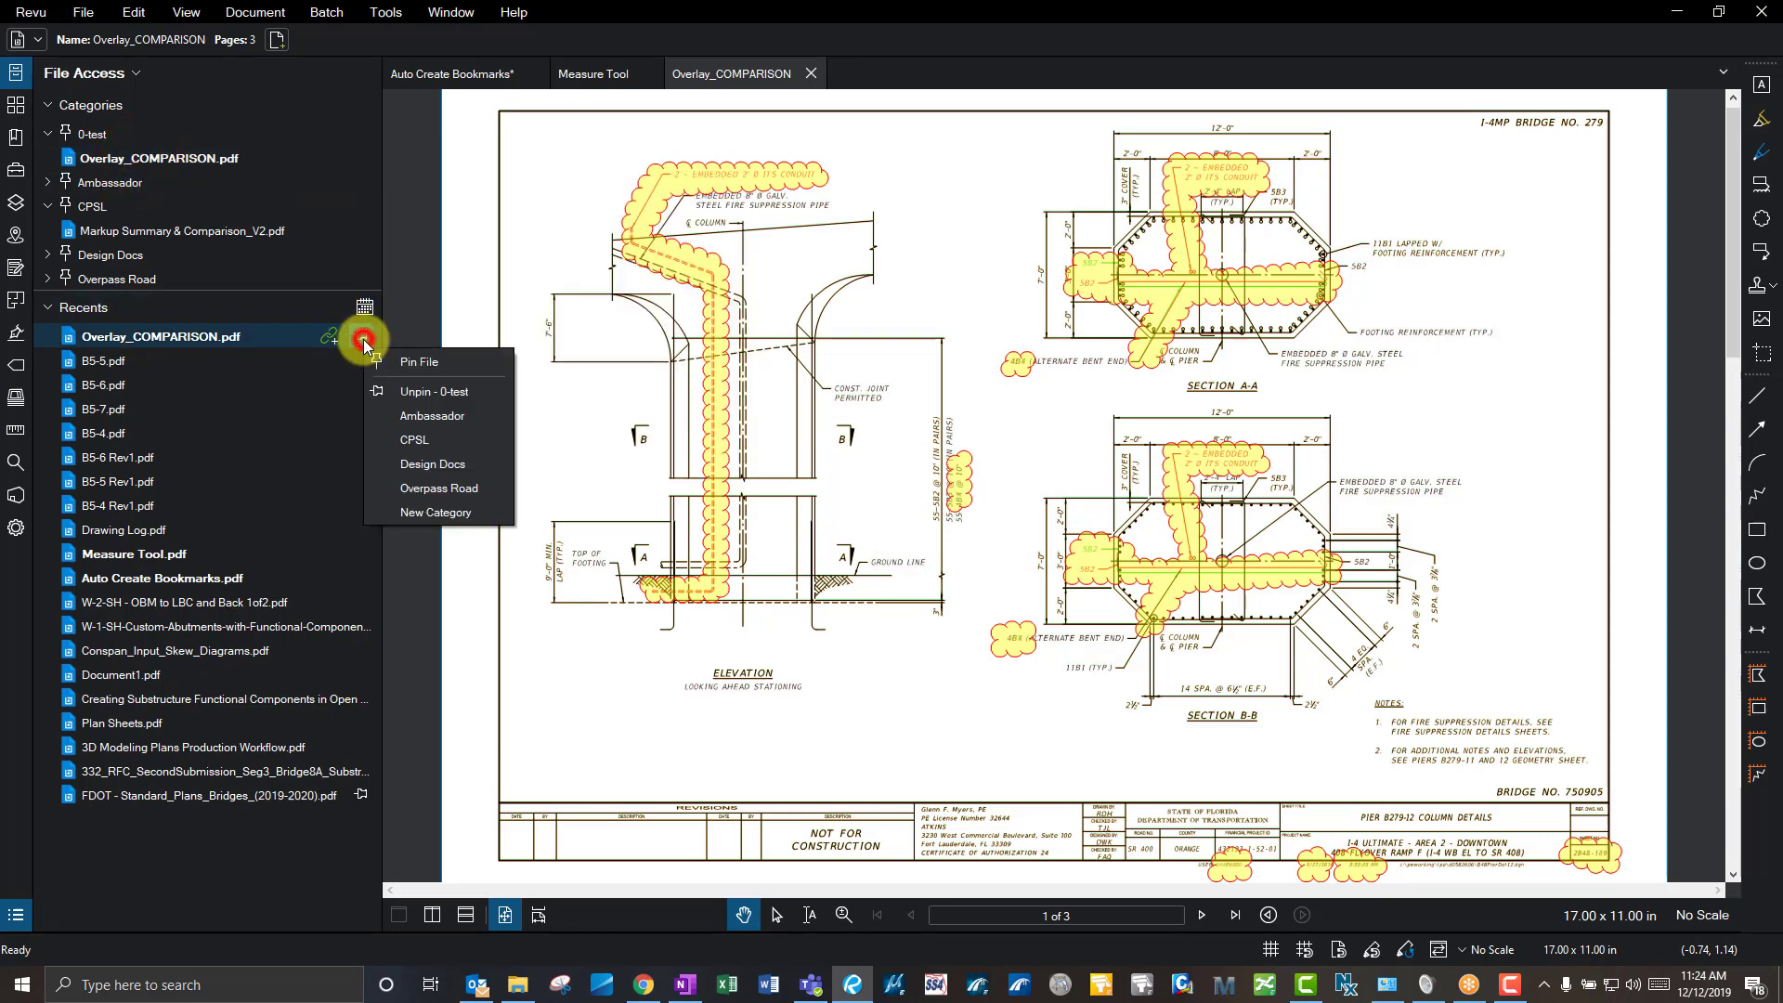
click(429, 391)
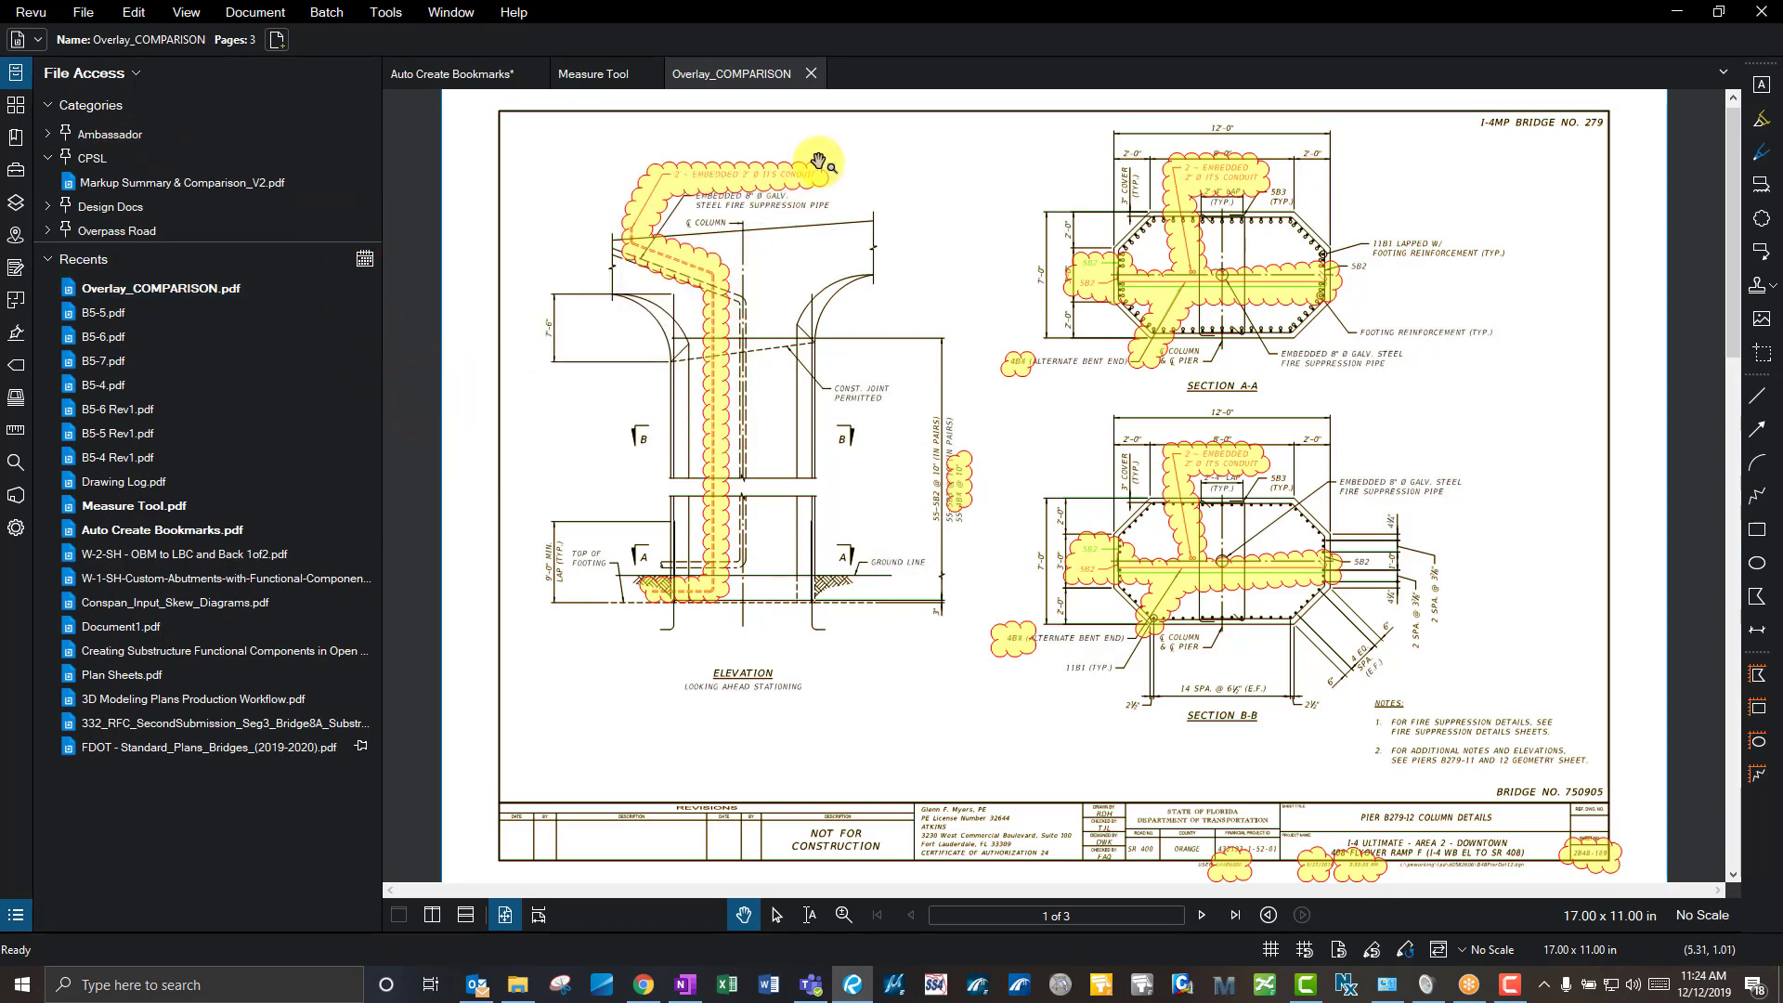
click(16, 105)
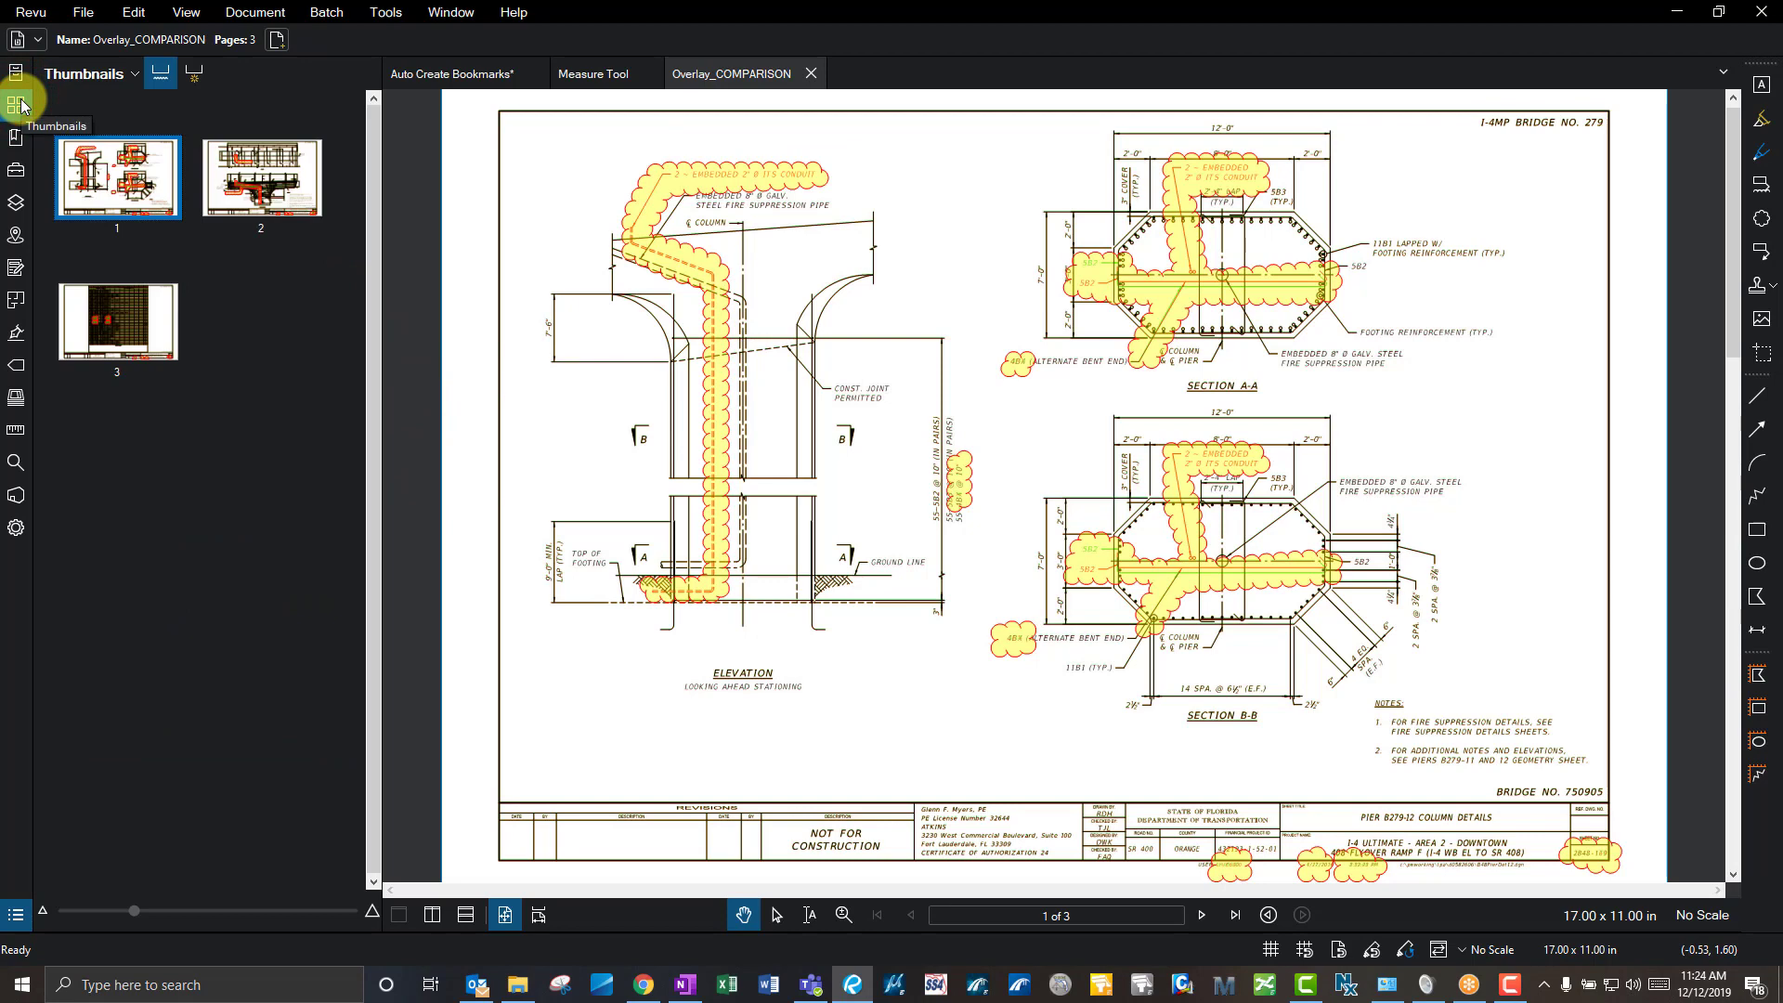
- Switch to the 30-page Auto Create Bookmarks set, enlarge the thumbnails, and select page 1
click(427, 79)
scroll(161, 265, up, 10)
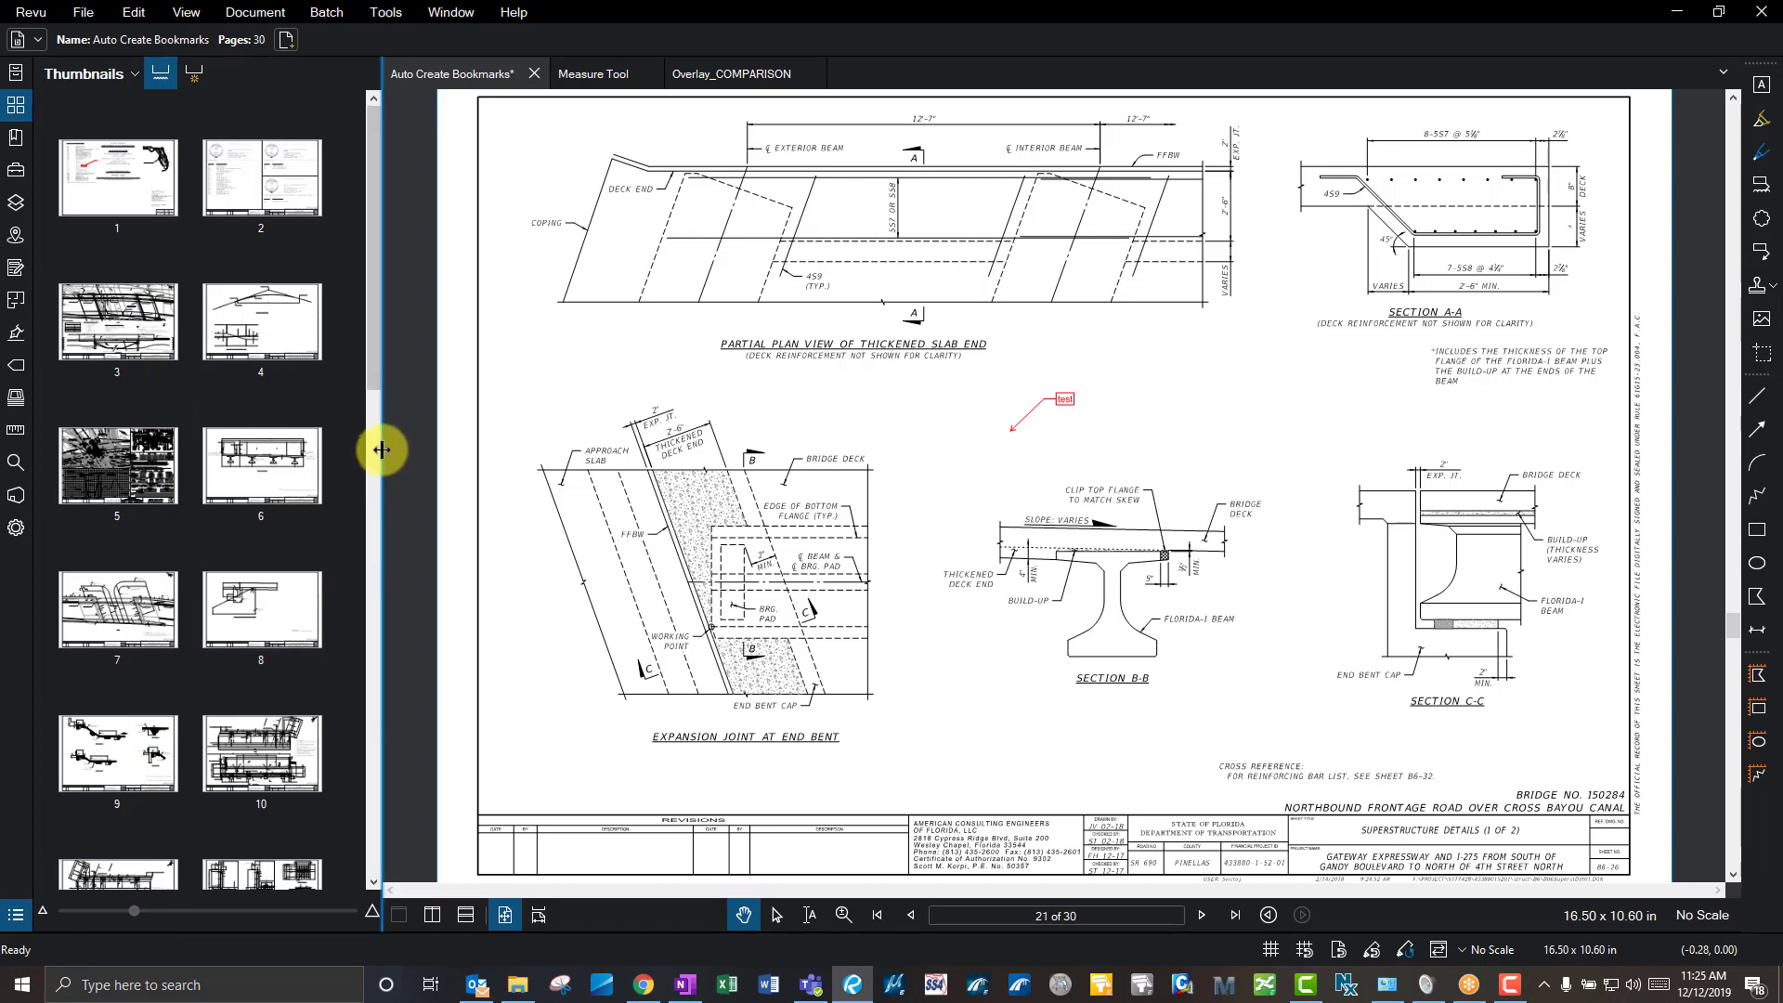
drag(381, 449, 326, 398)
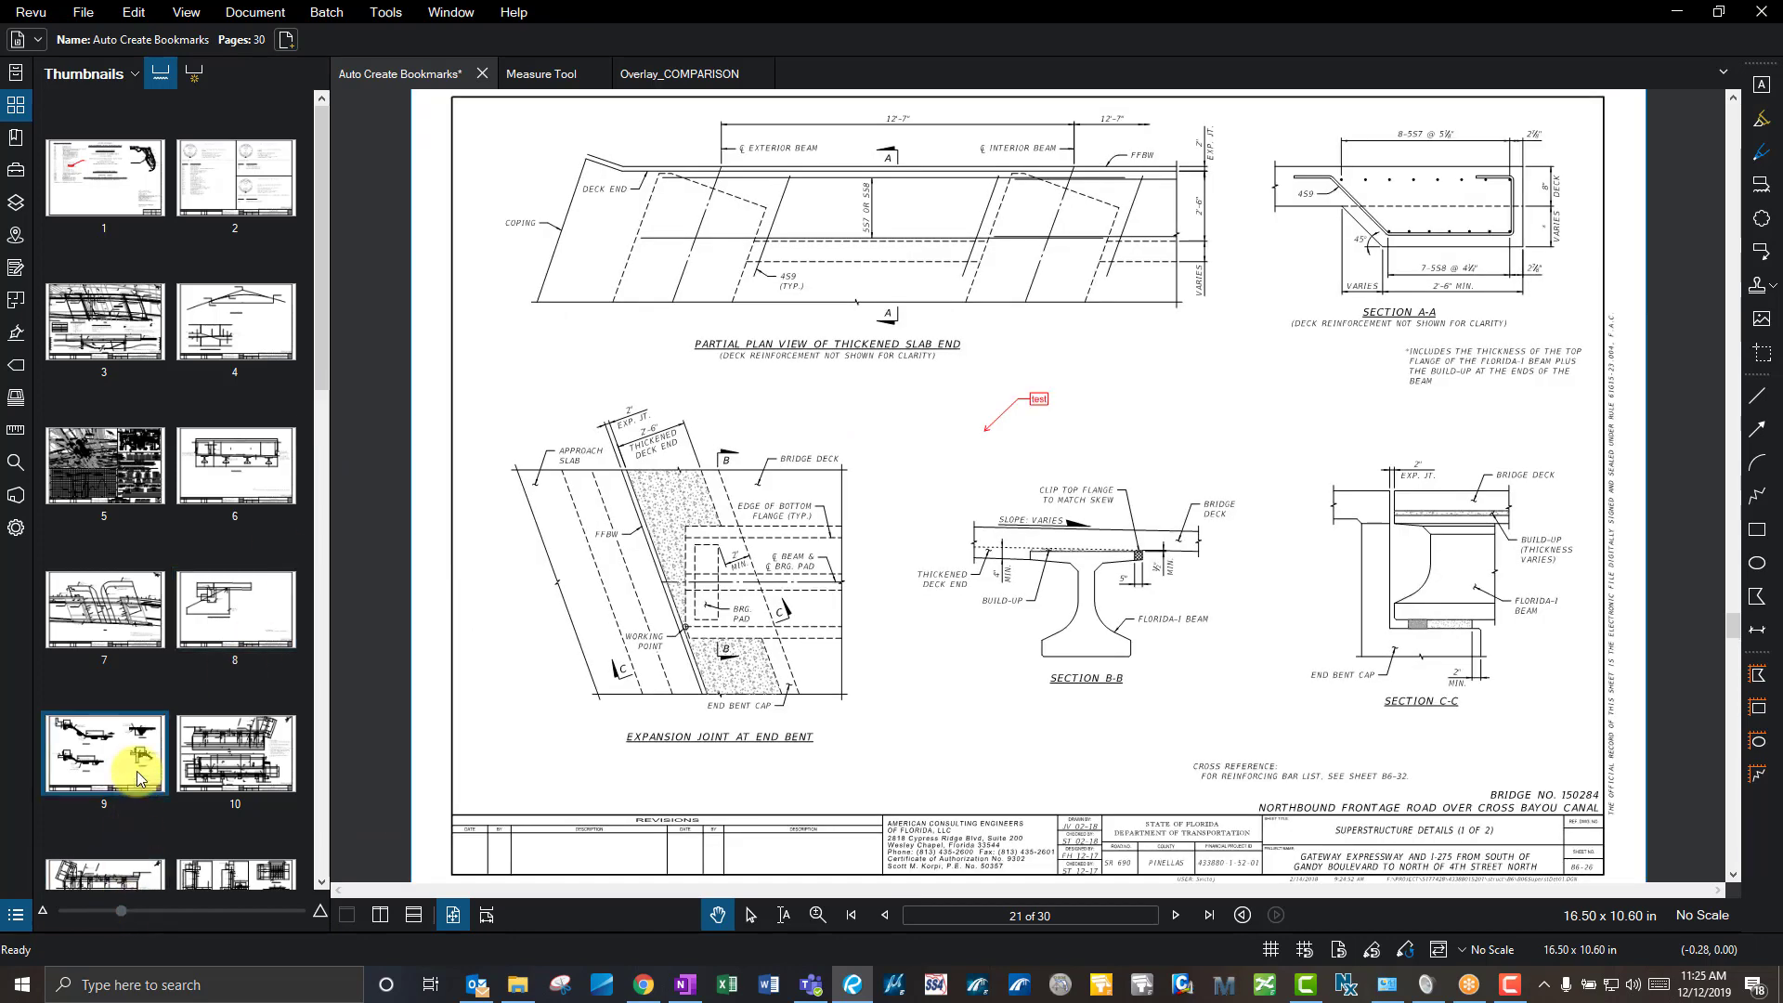
mouse_move(121, 911)
mouse_down()
mouse_move(166, 909)
mouse_move(121, 912)
mouse_up()
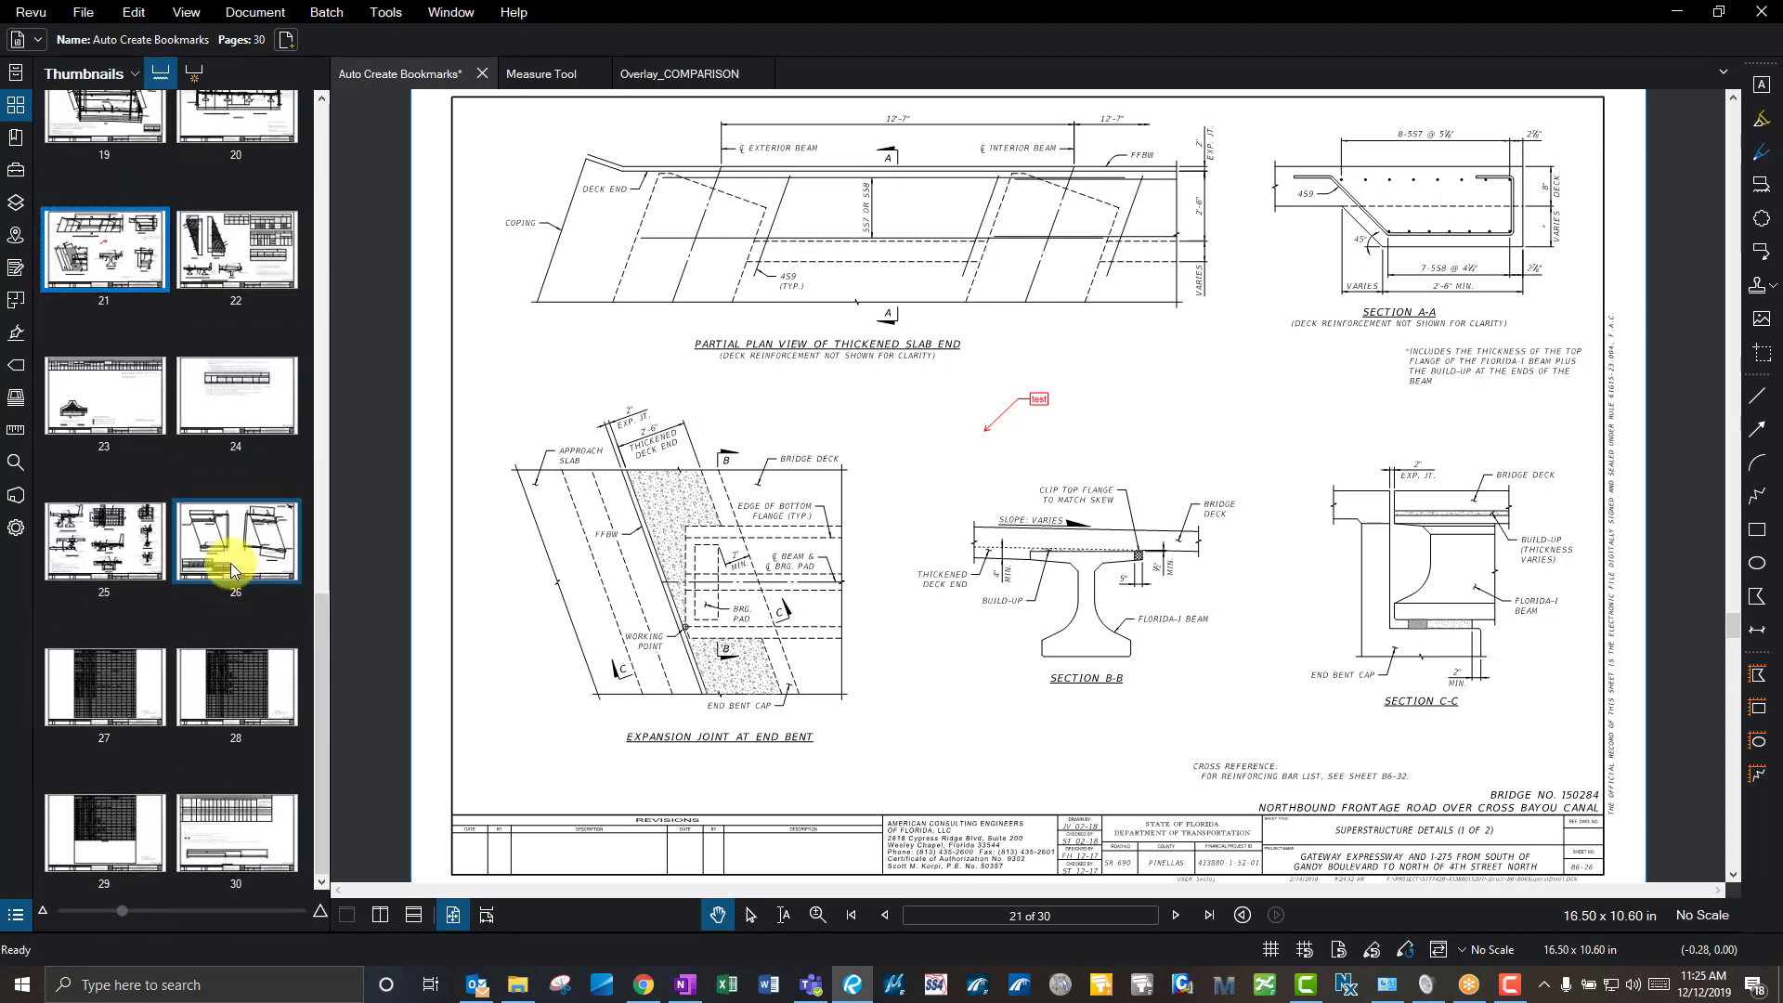
scroll(230, 561, up, 10)
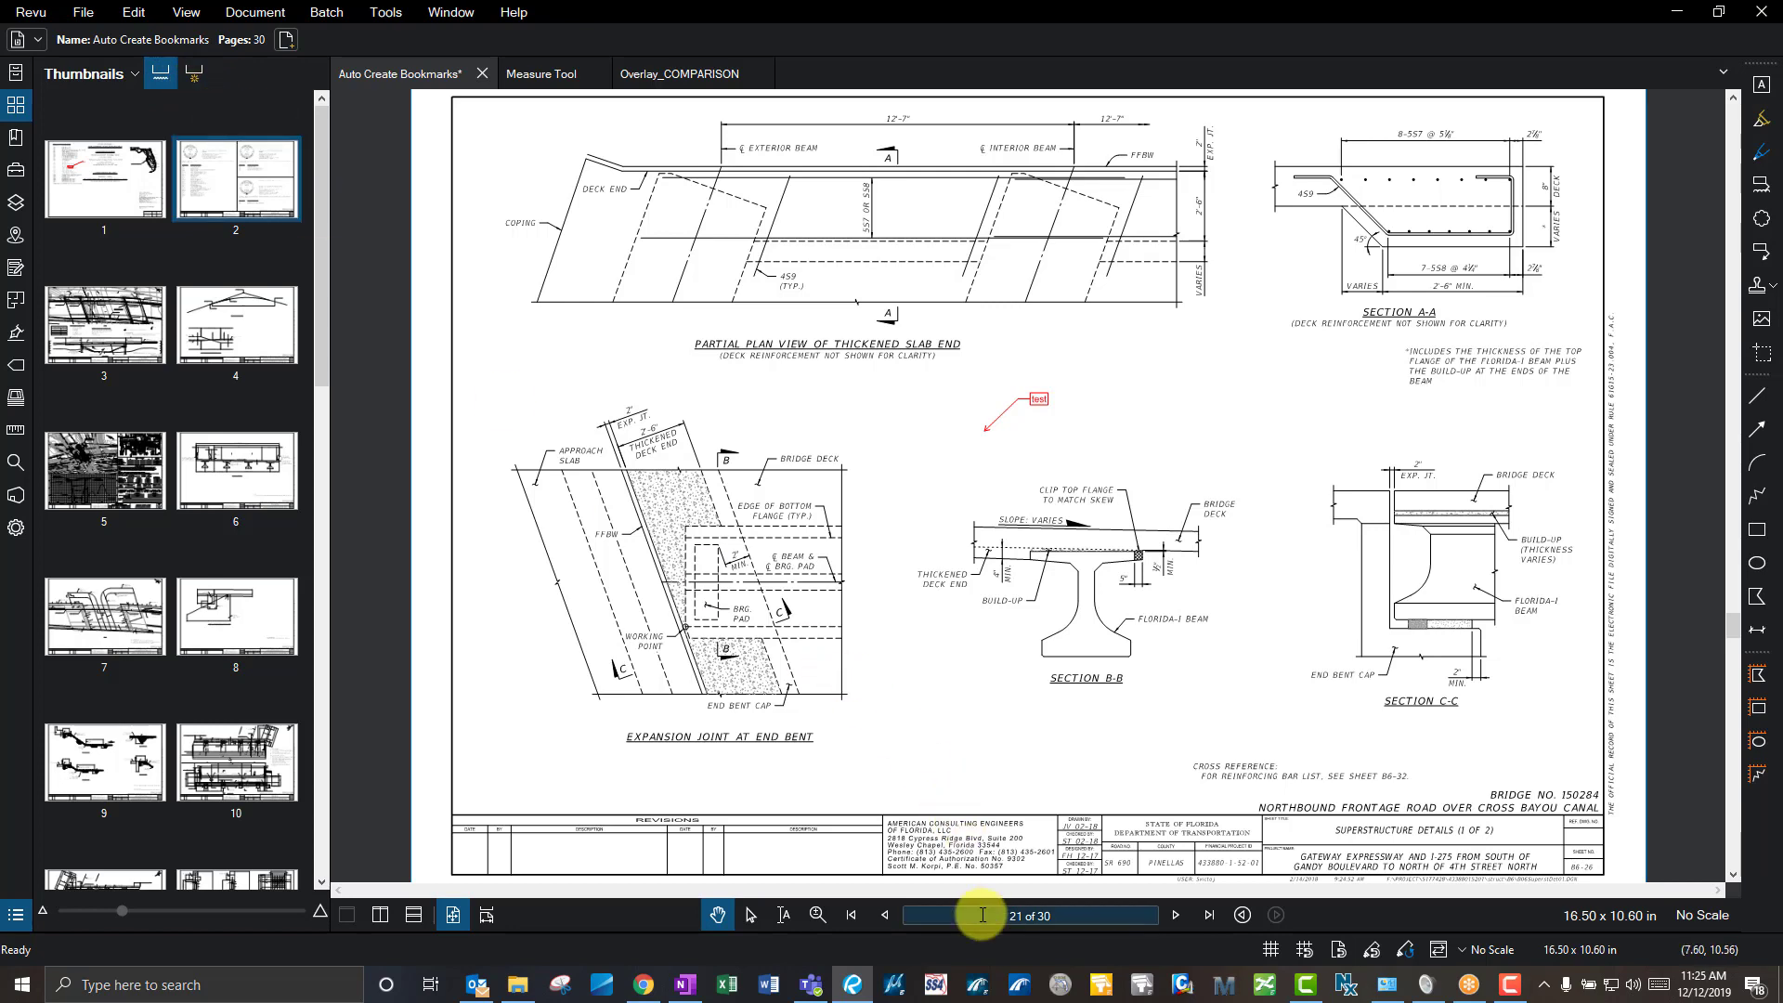
click(105, 232)
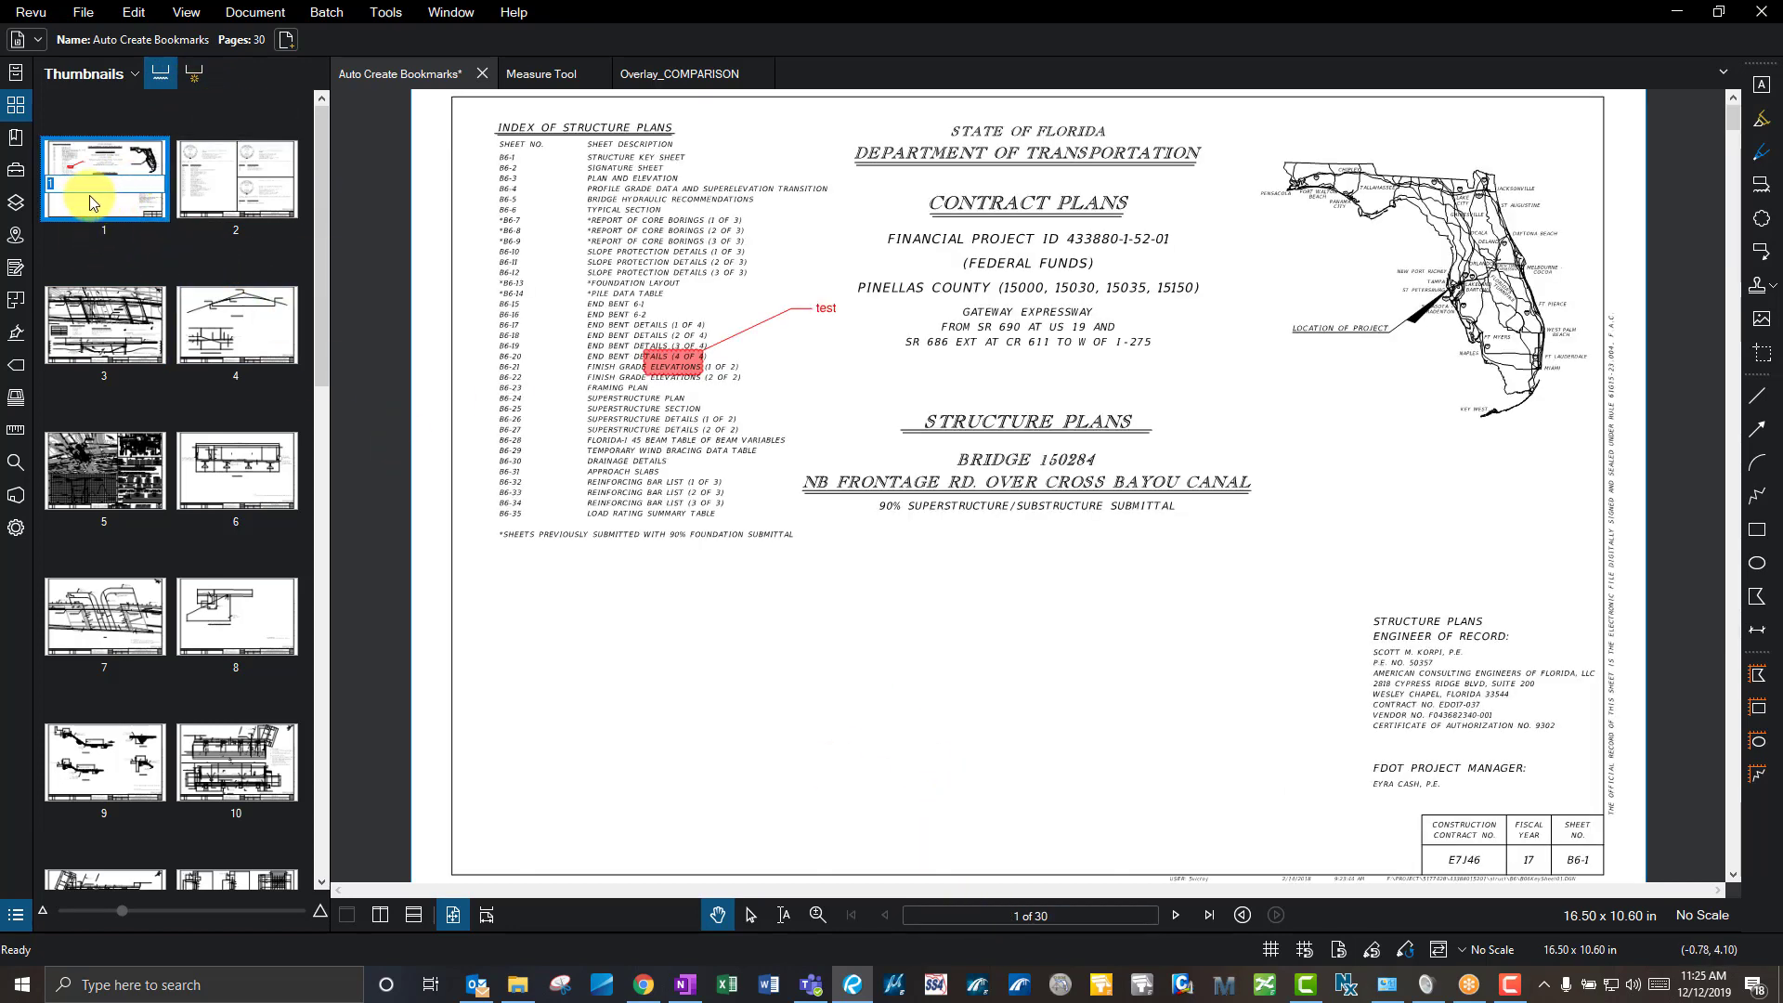
- Relabel page 1 as 'TEST' as a trial
click(76, 184)
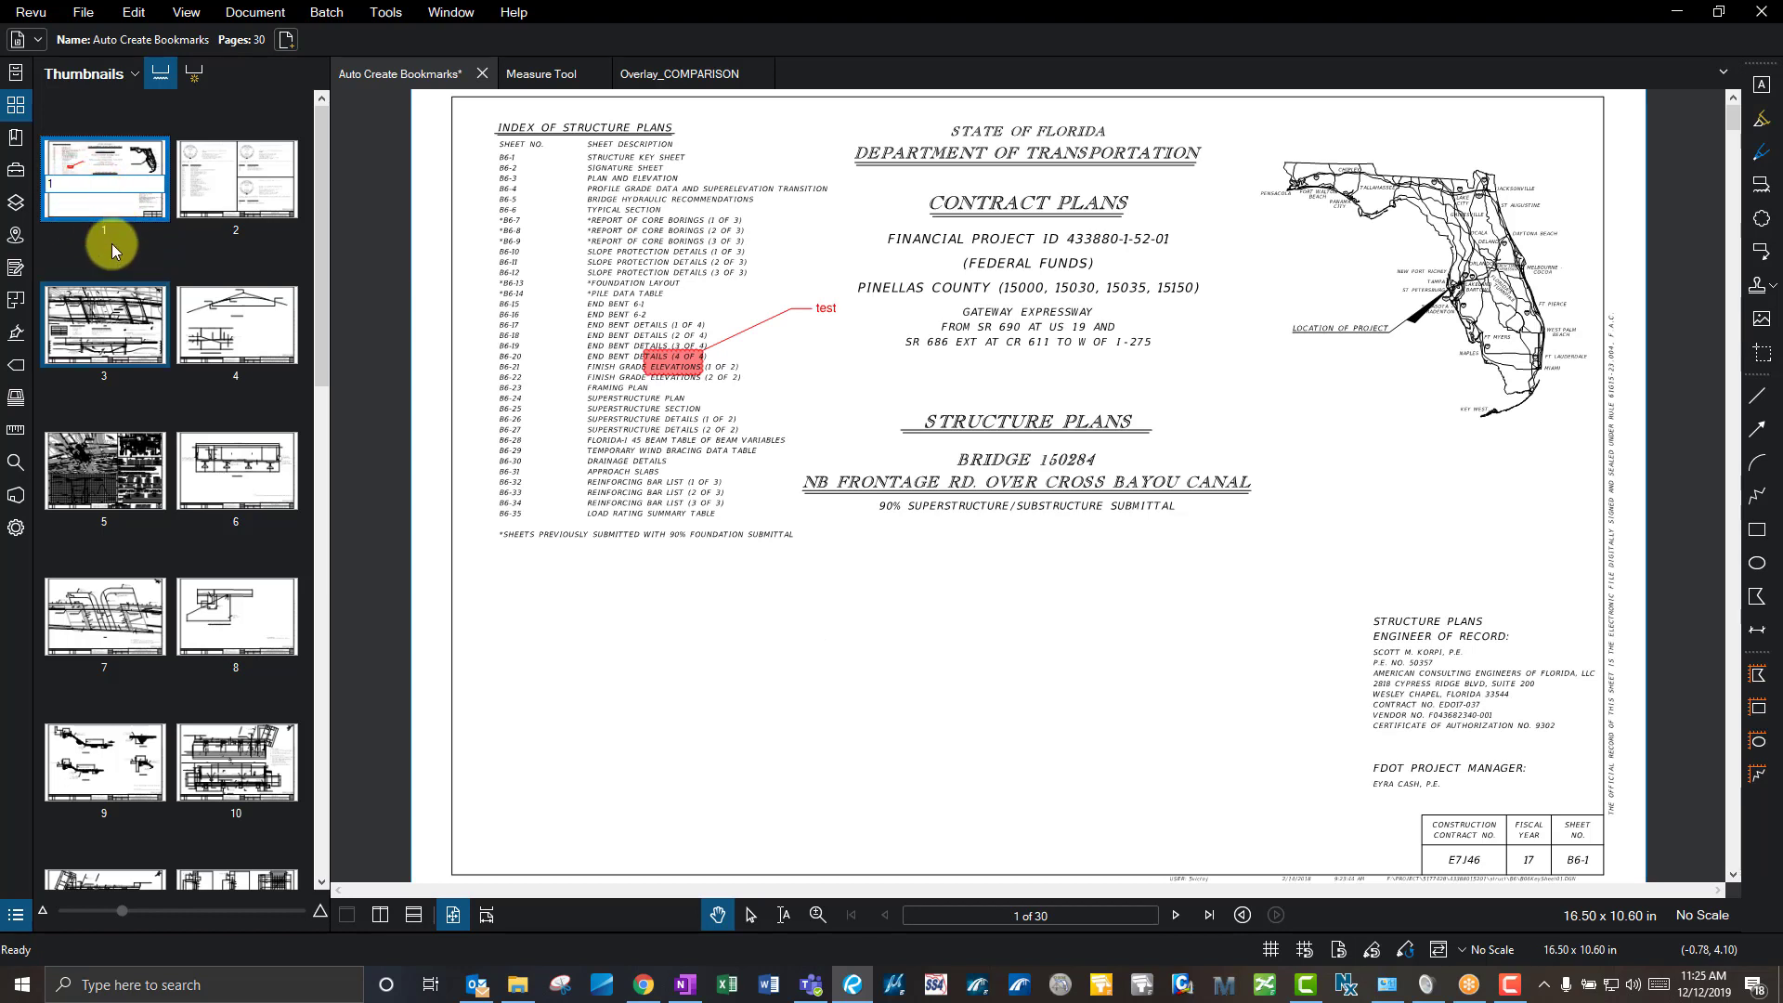
double_click(52, 183)
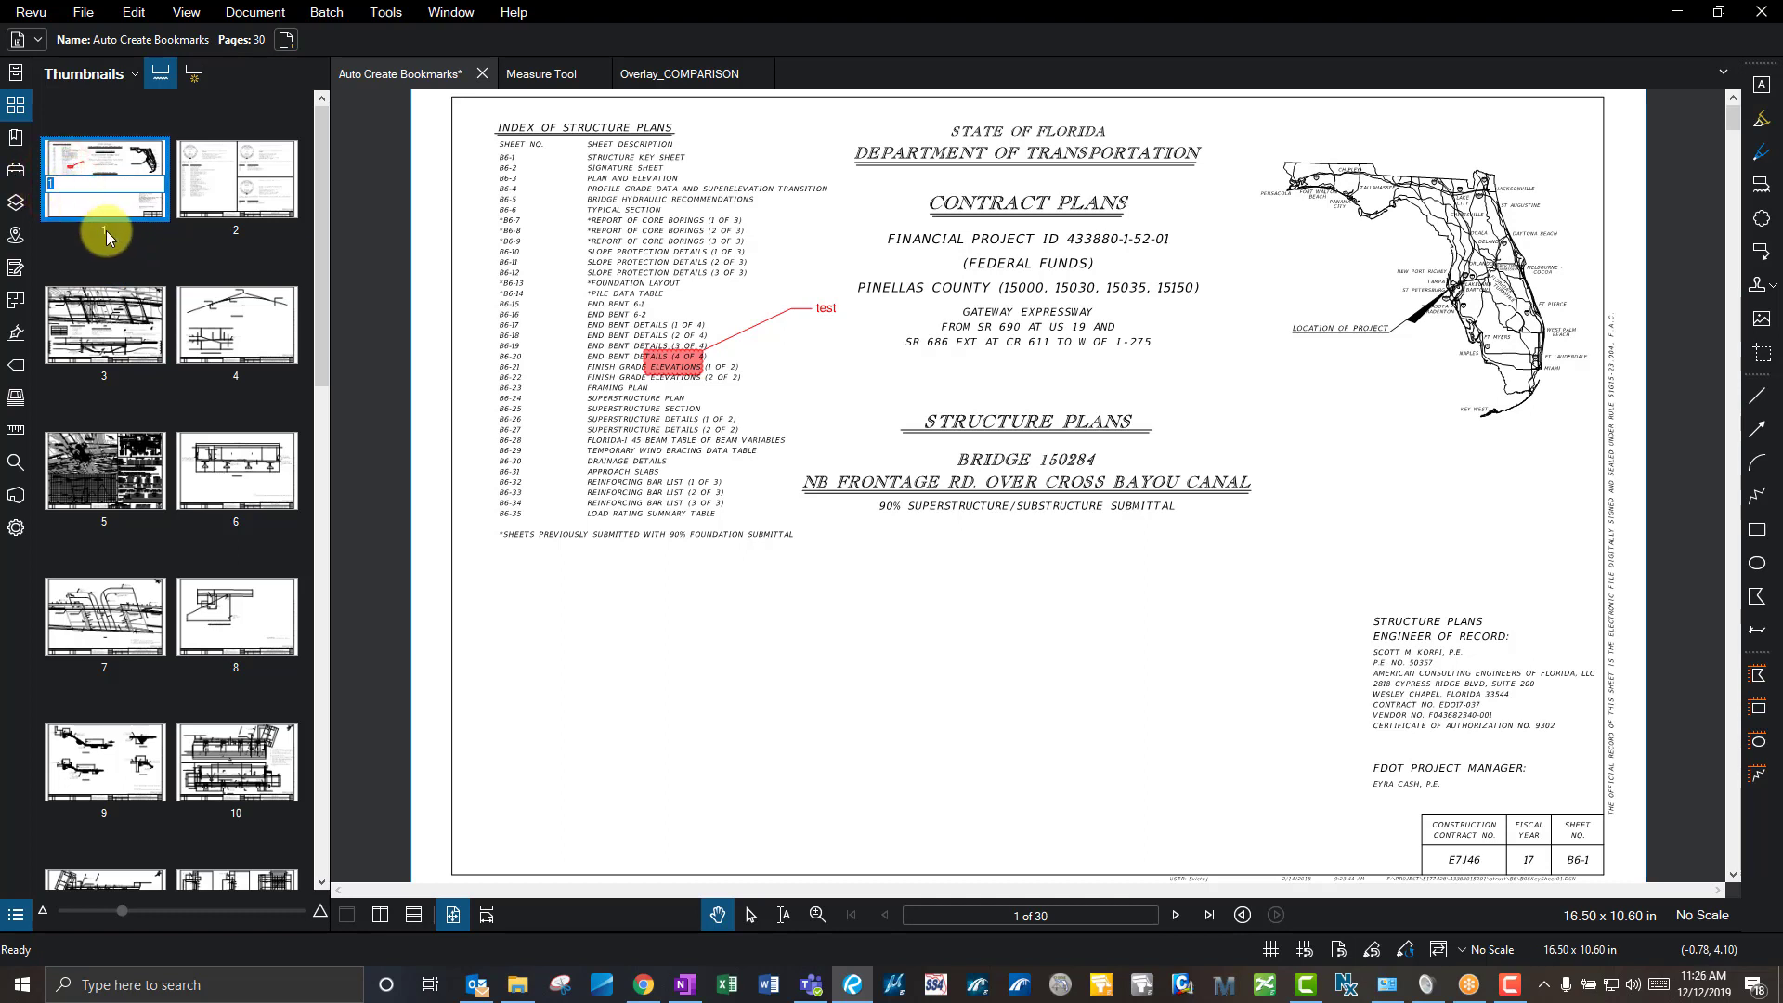
click(1174, 915)
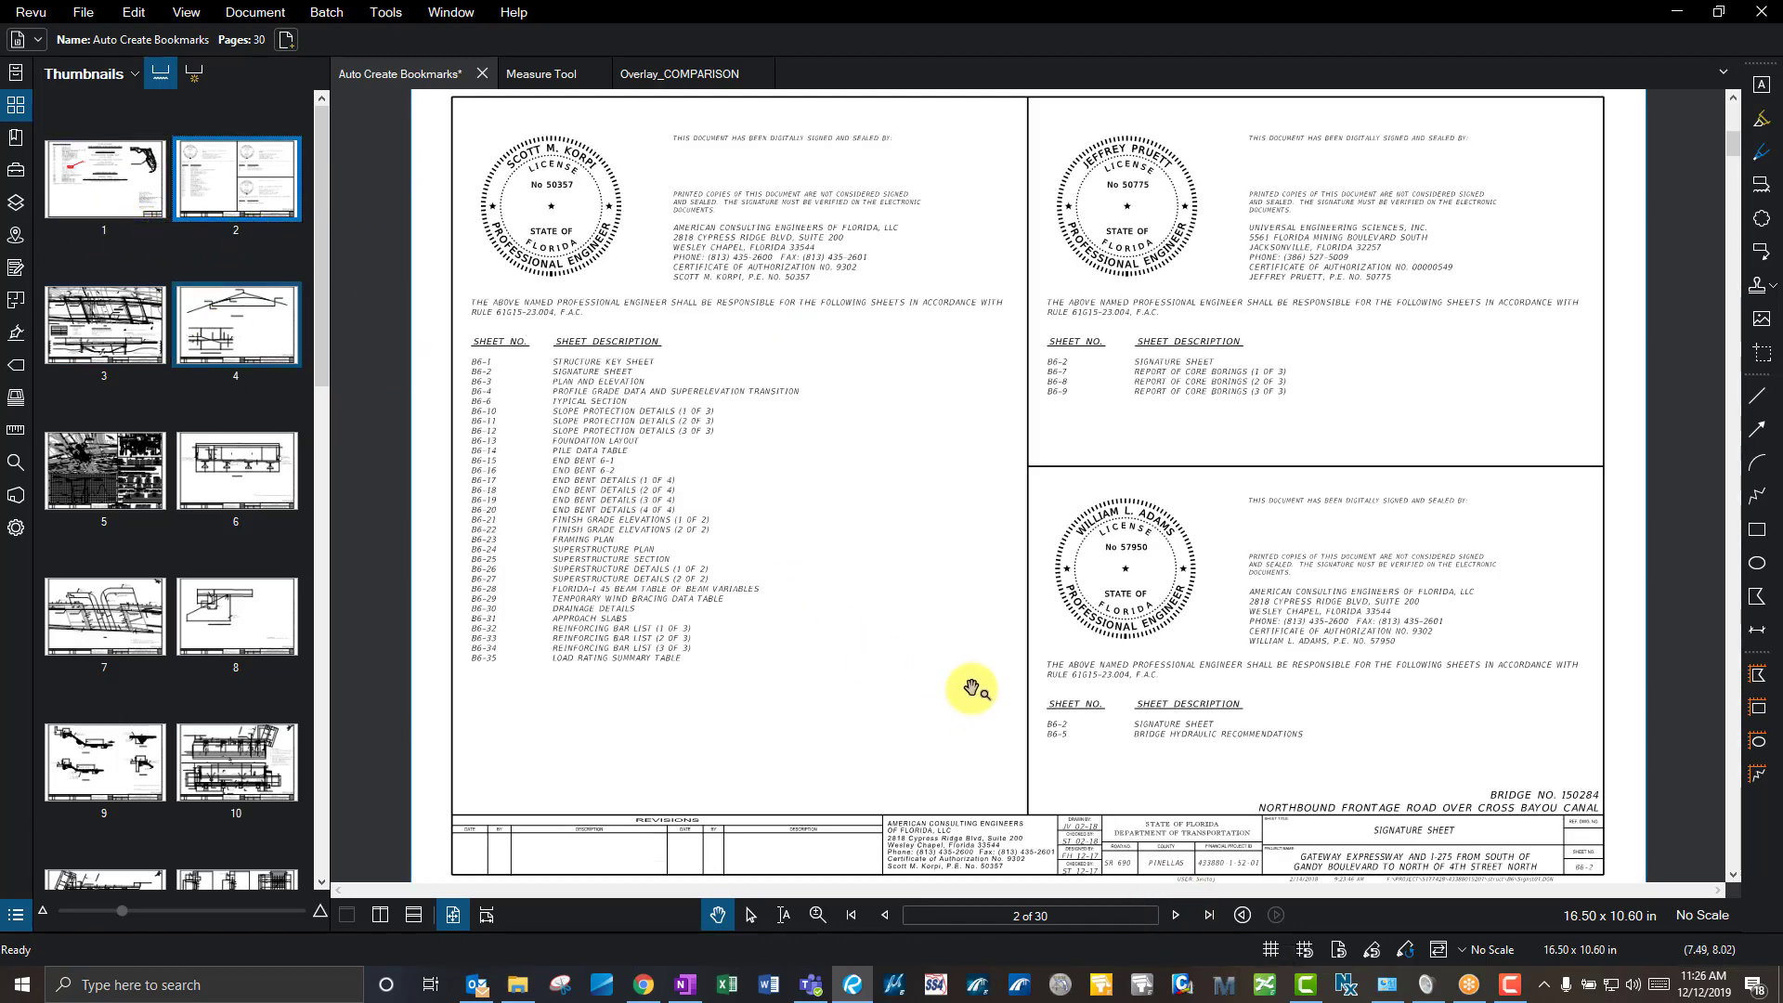
click(104, 230)
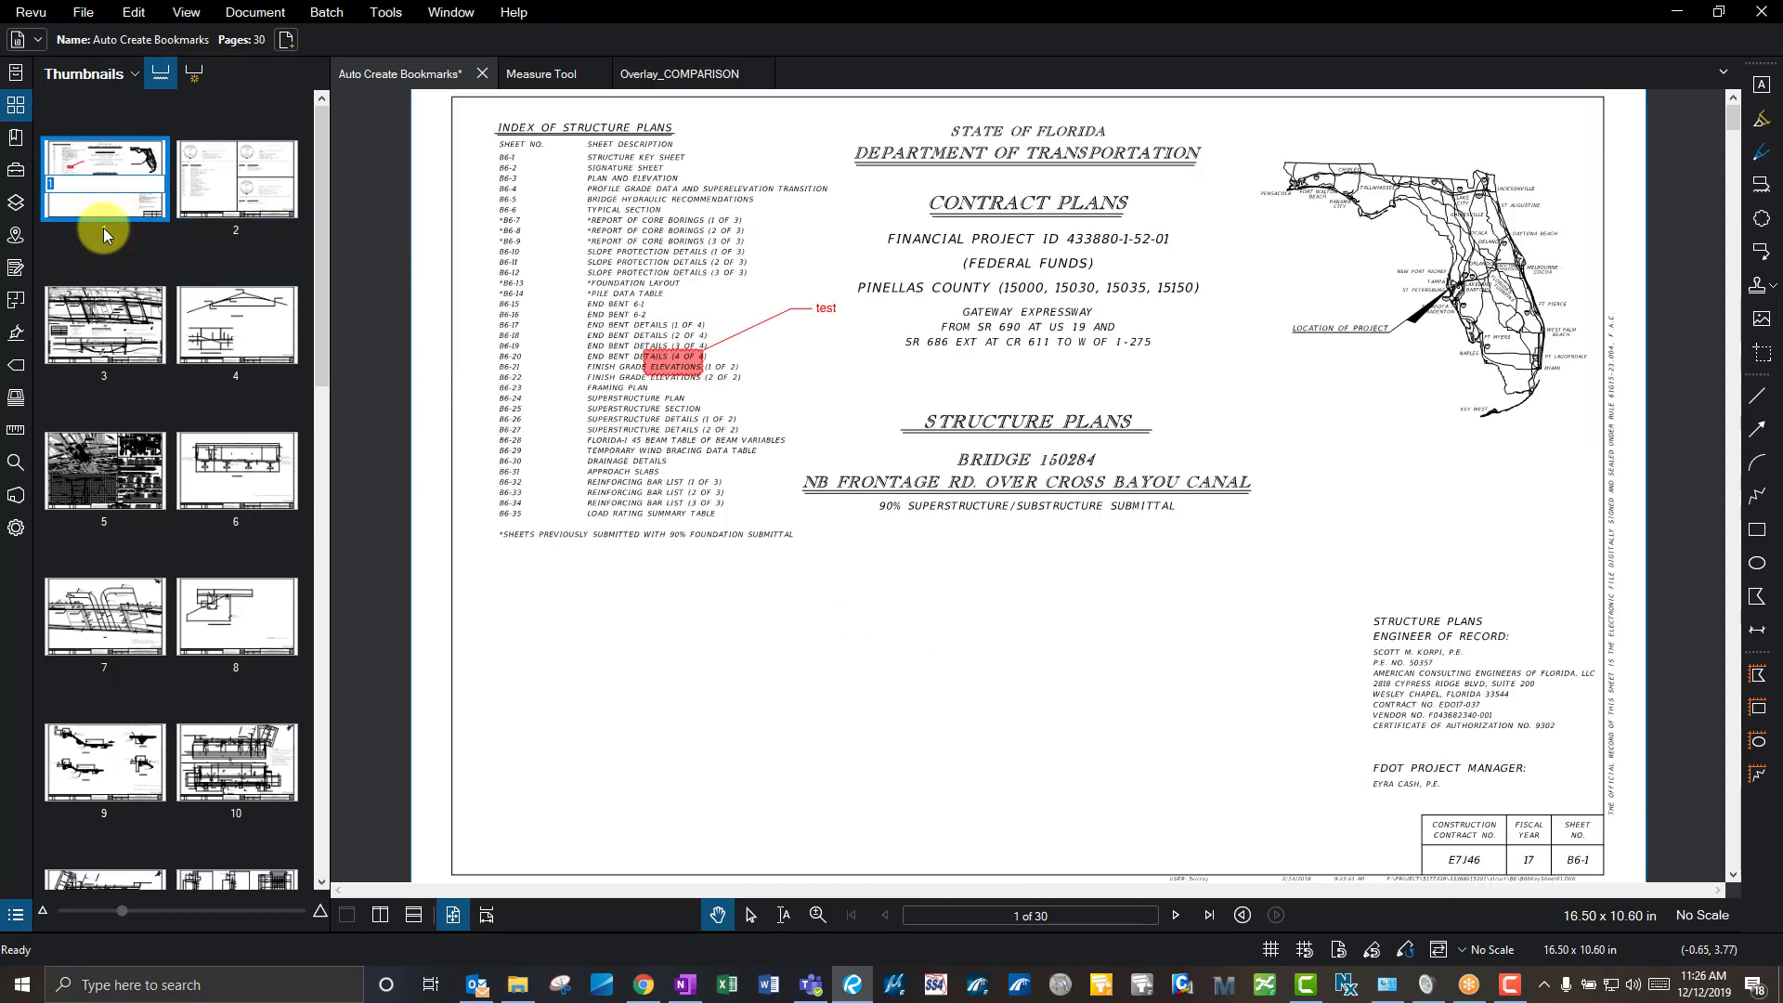
text(TEST)
key(Return)
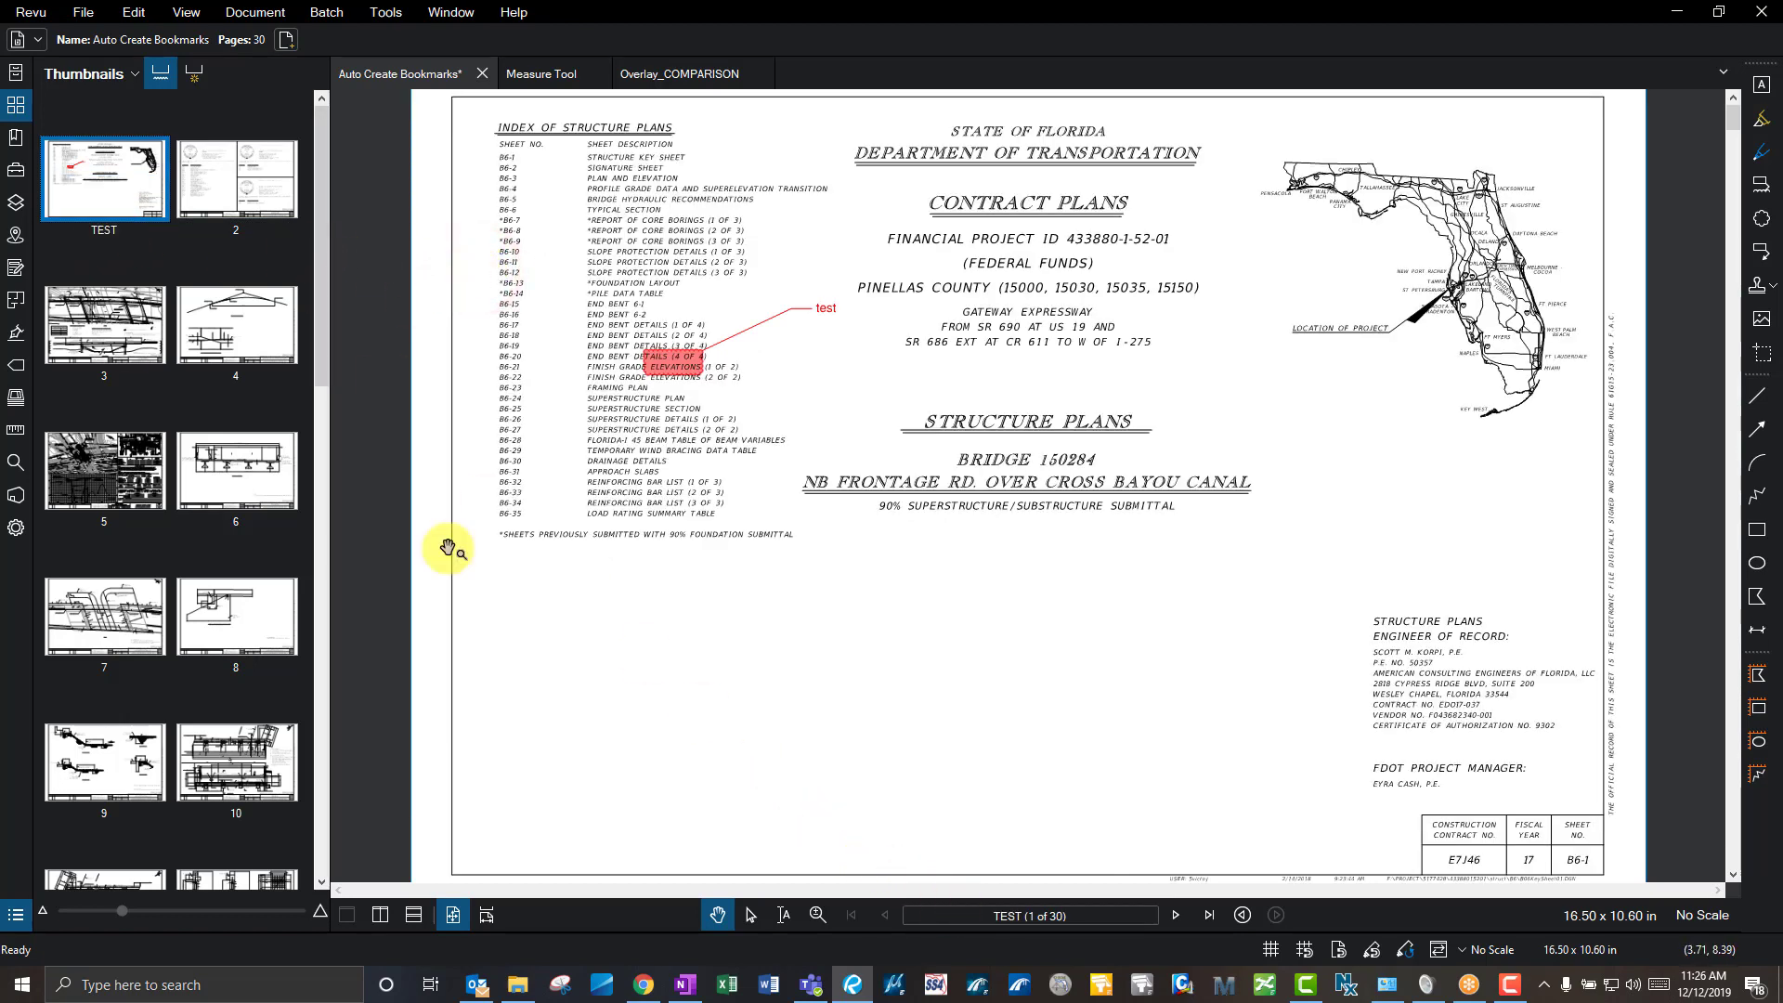
- Restore page 1's label to '1' and move to page 2, the signature sheet
click(1031, 917)
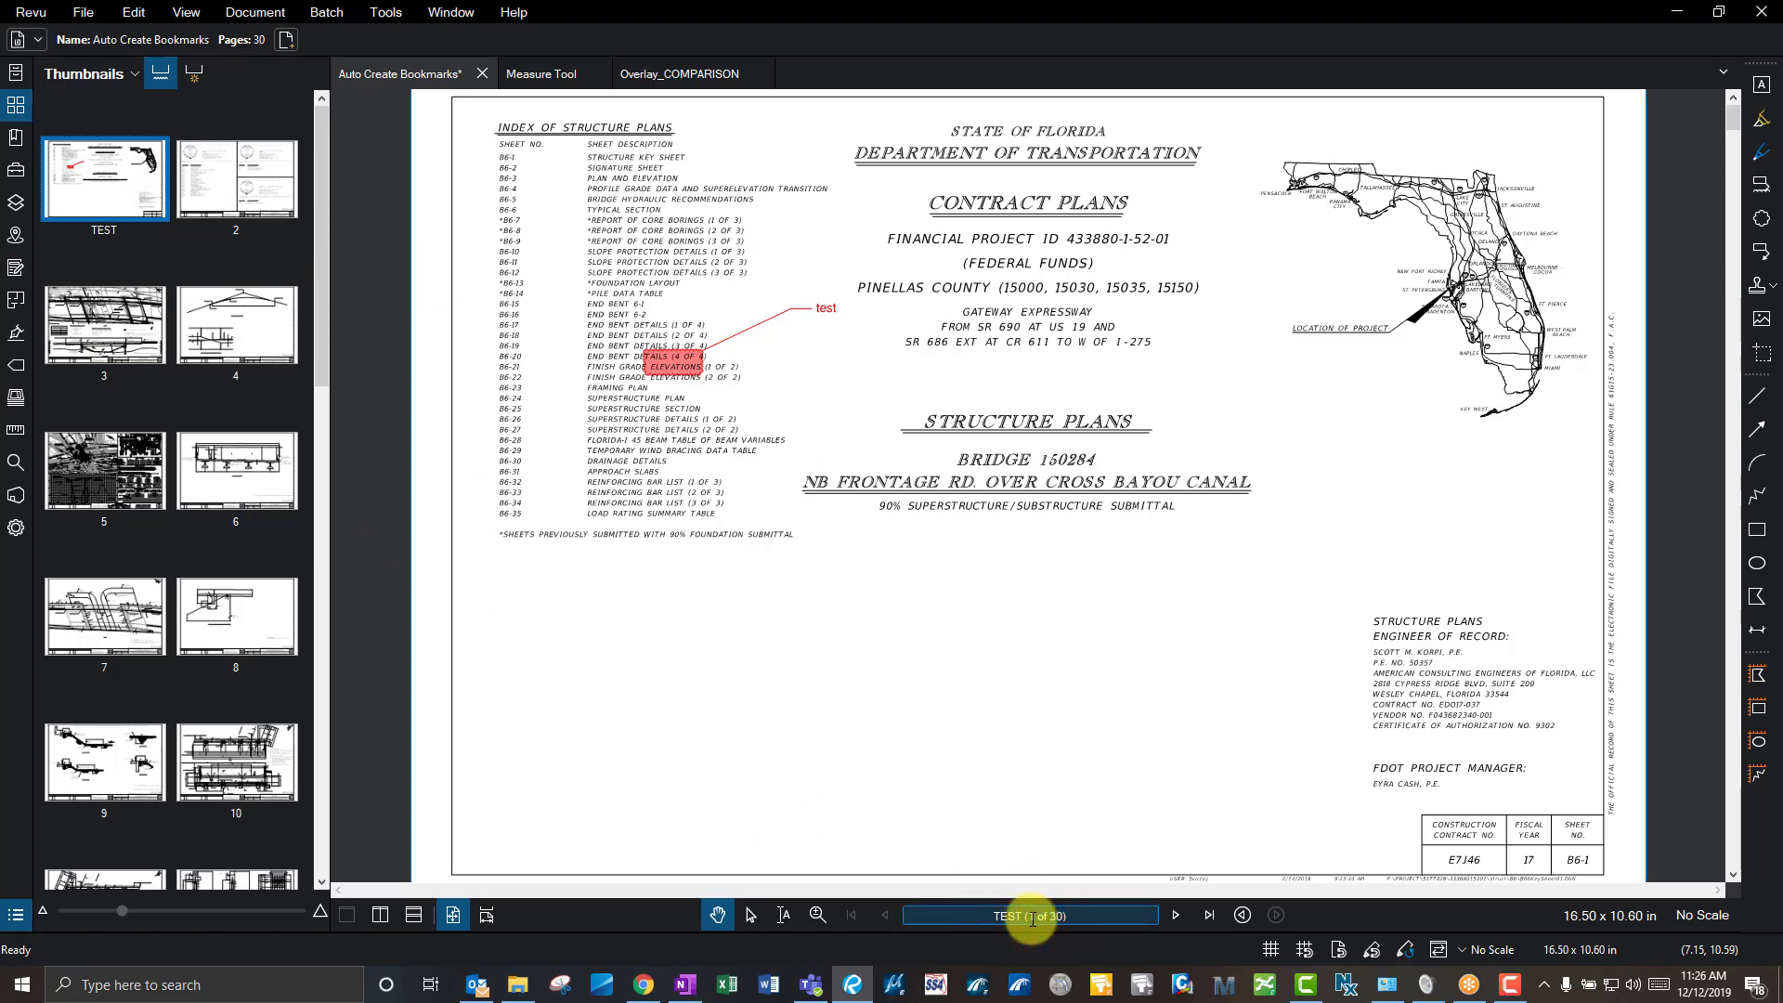
drag(1071, 918, 1027, 917)
click(97, 230)
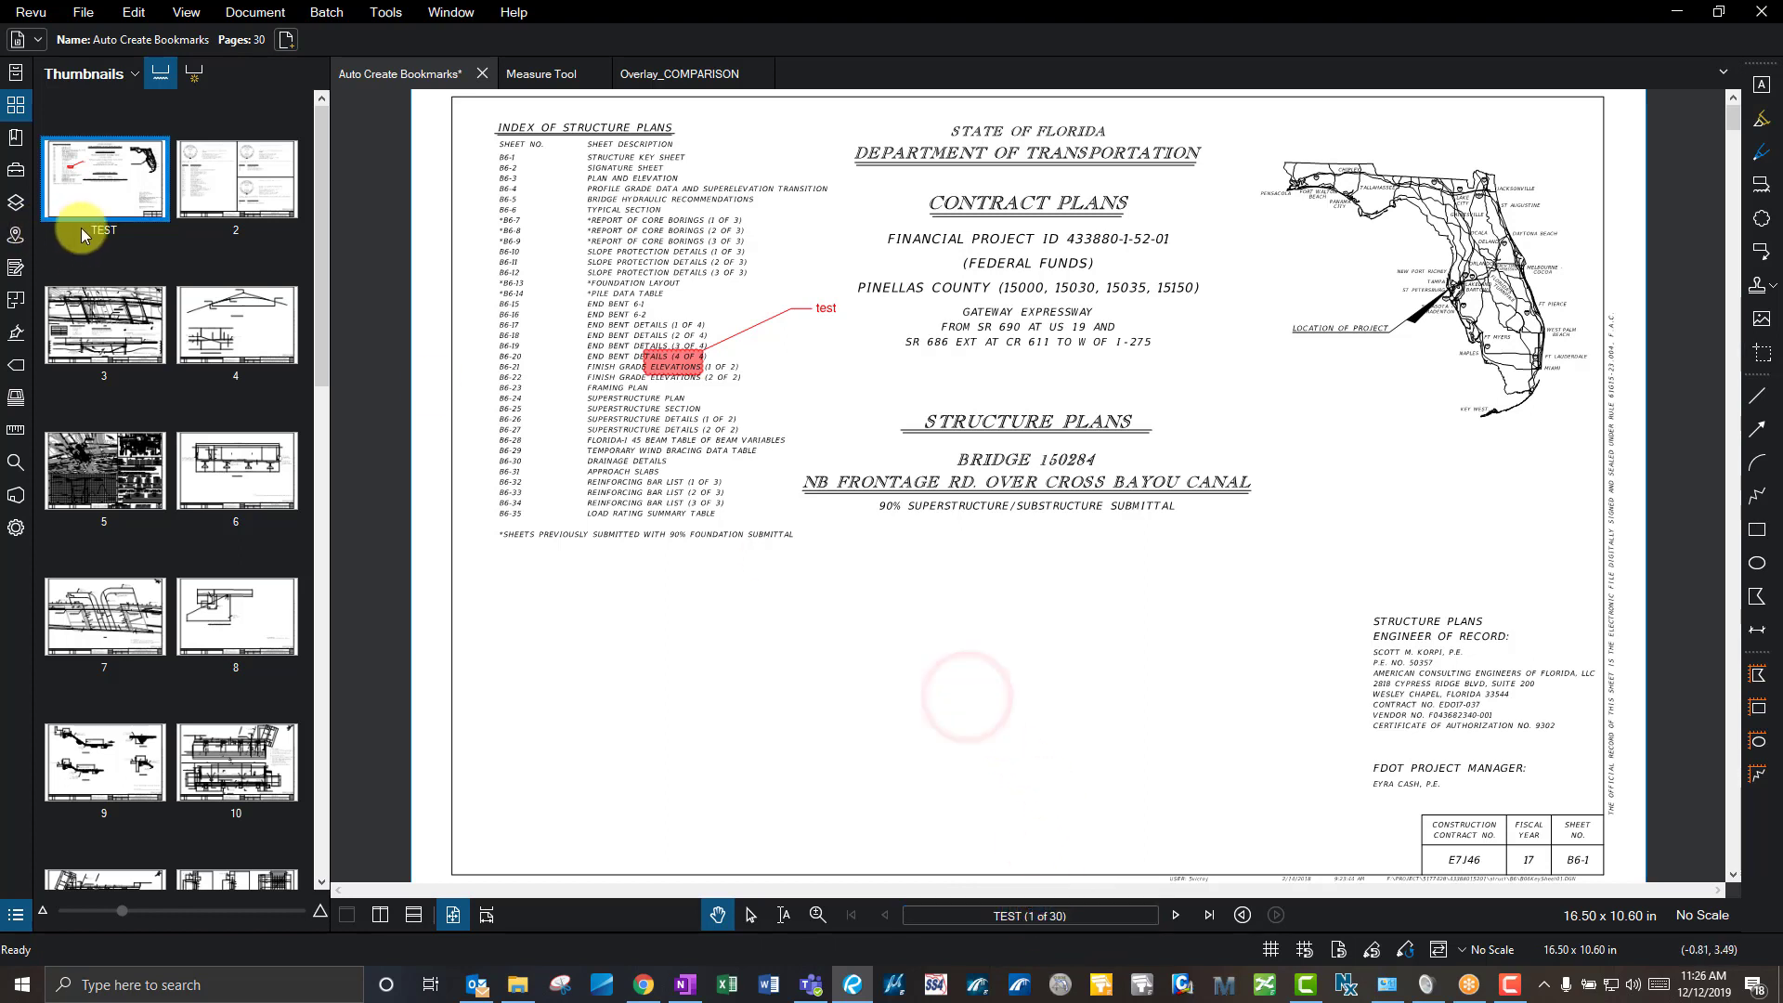
text(1)
click(520, 245)
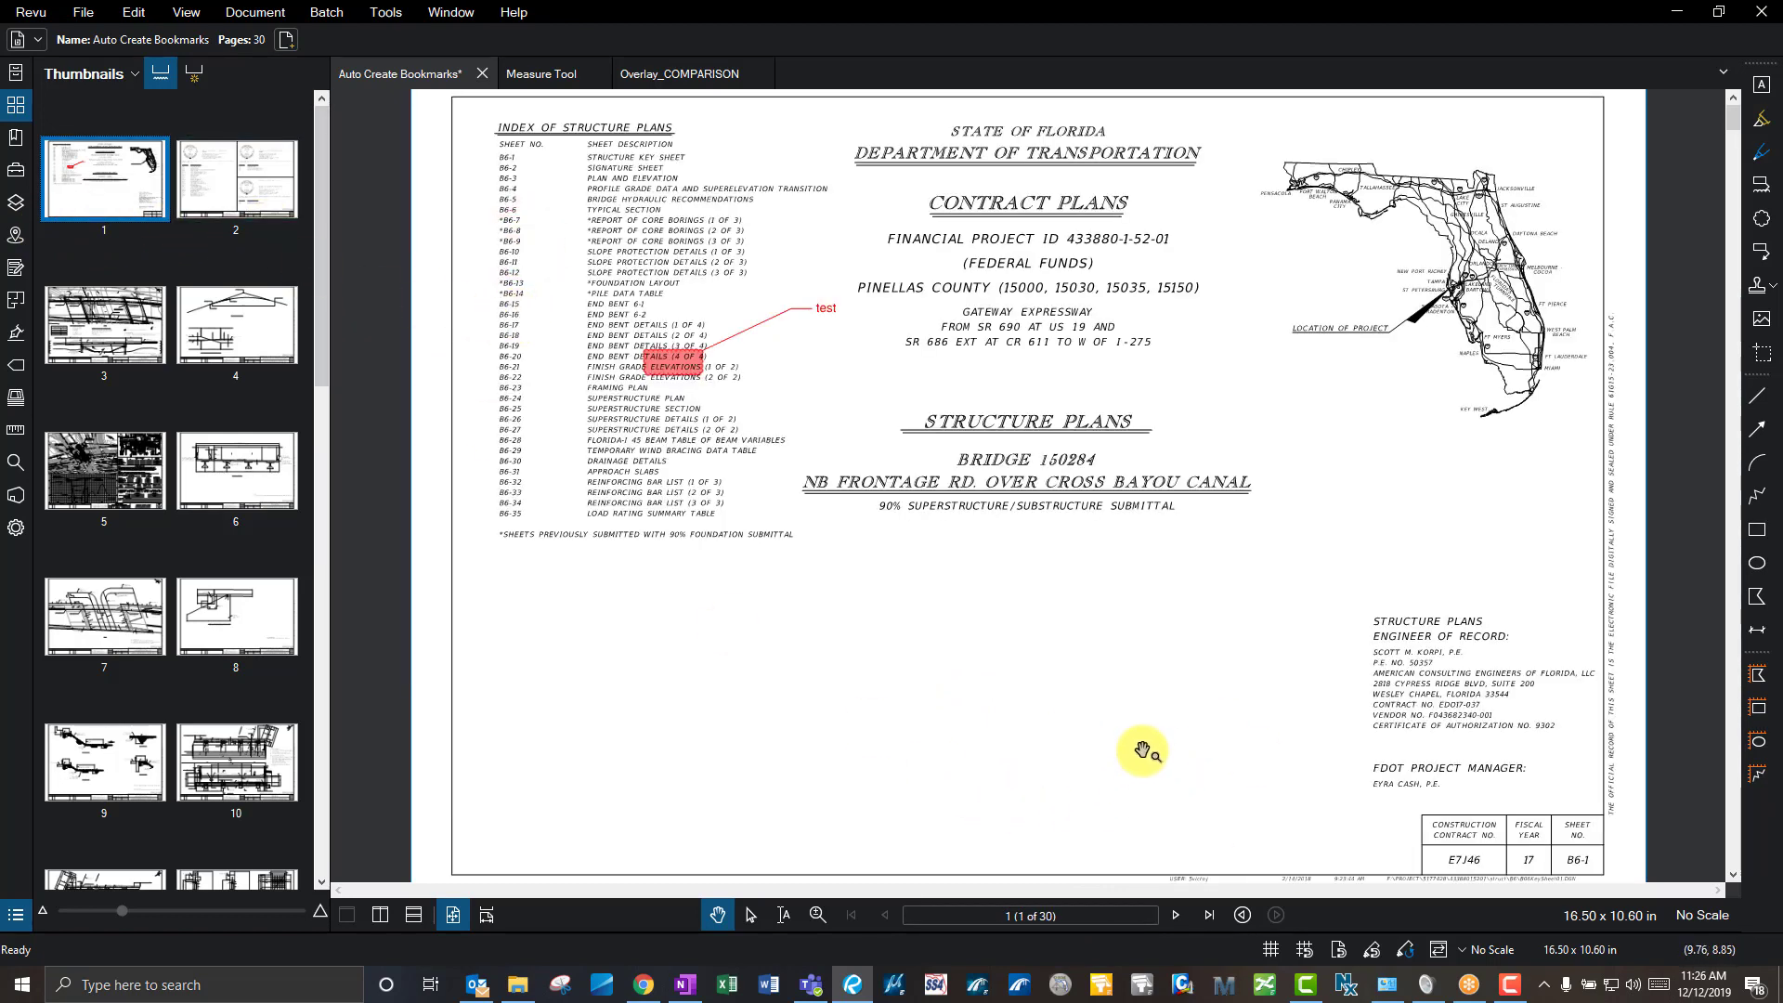
click(1176, 917)
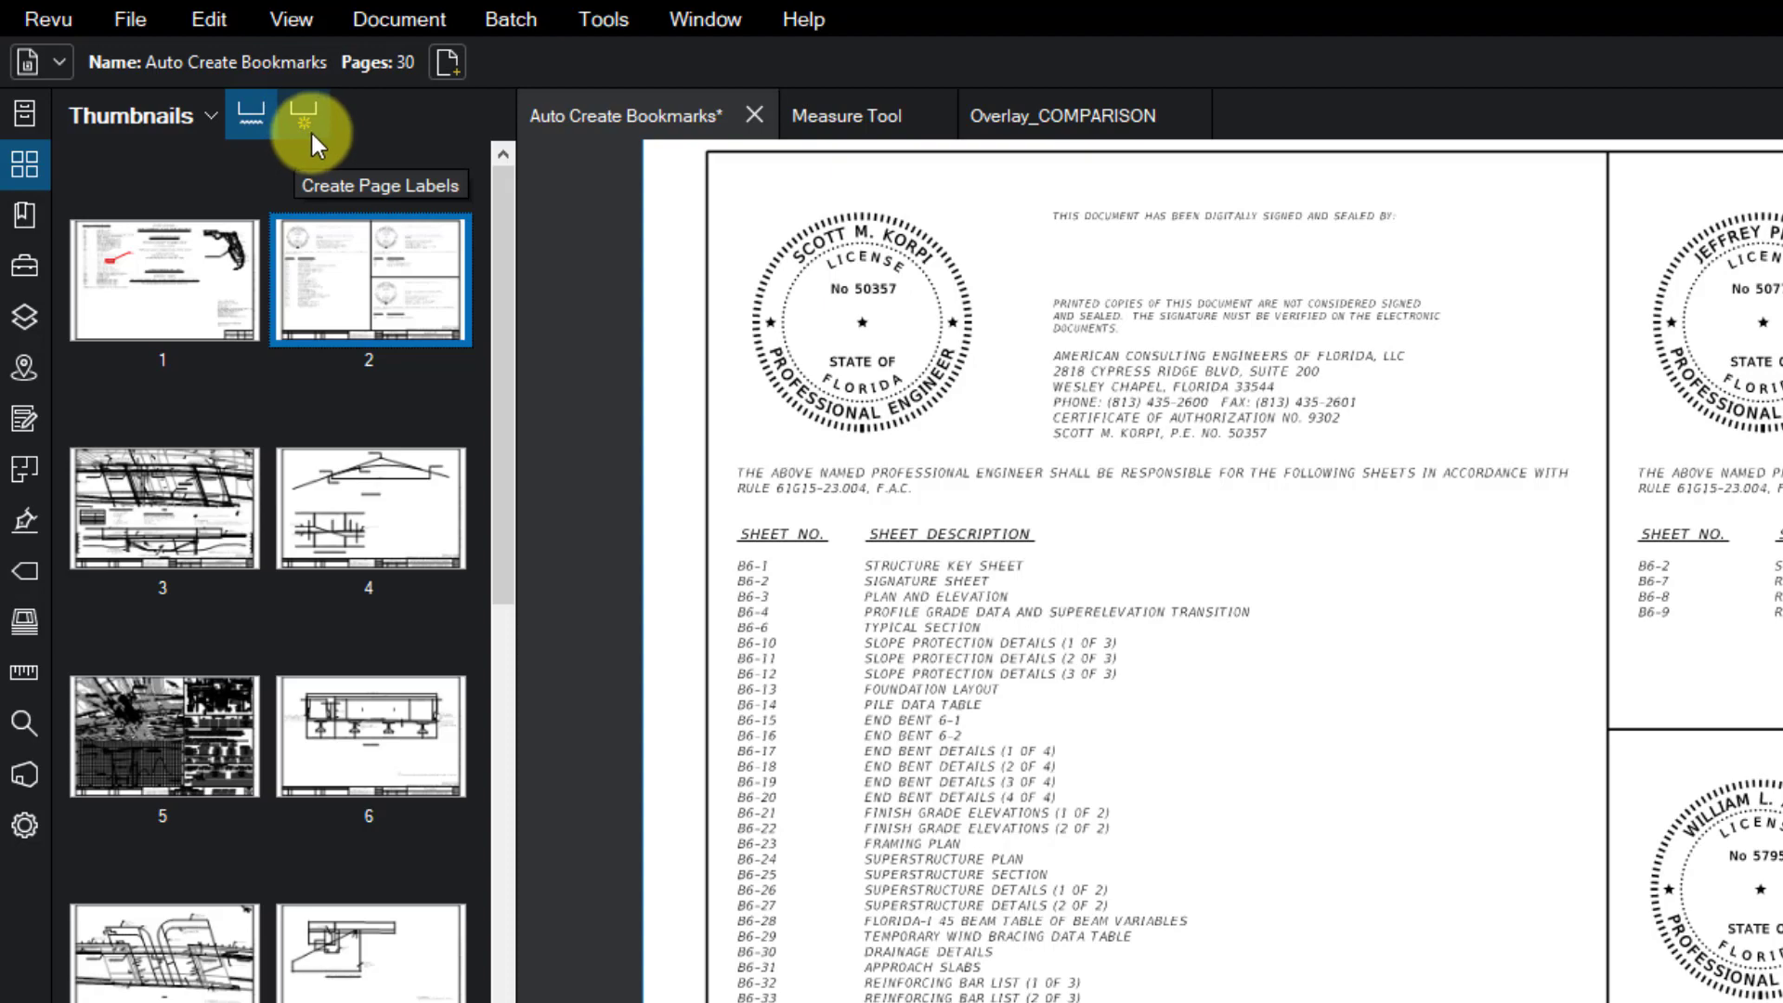
- Set up Create Page Labels to use a Page Region for pages 2-30
click(310, 132)
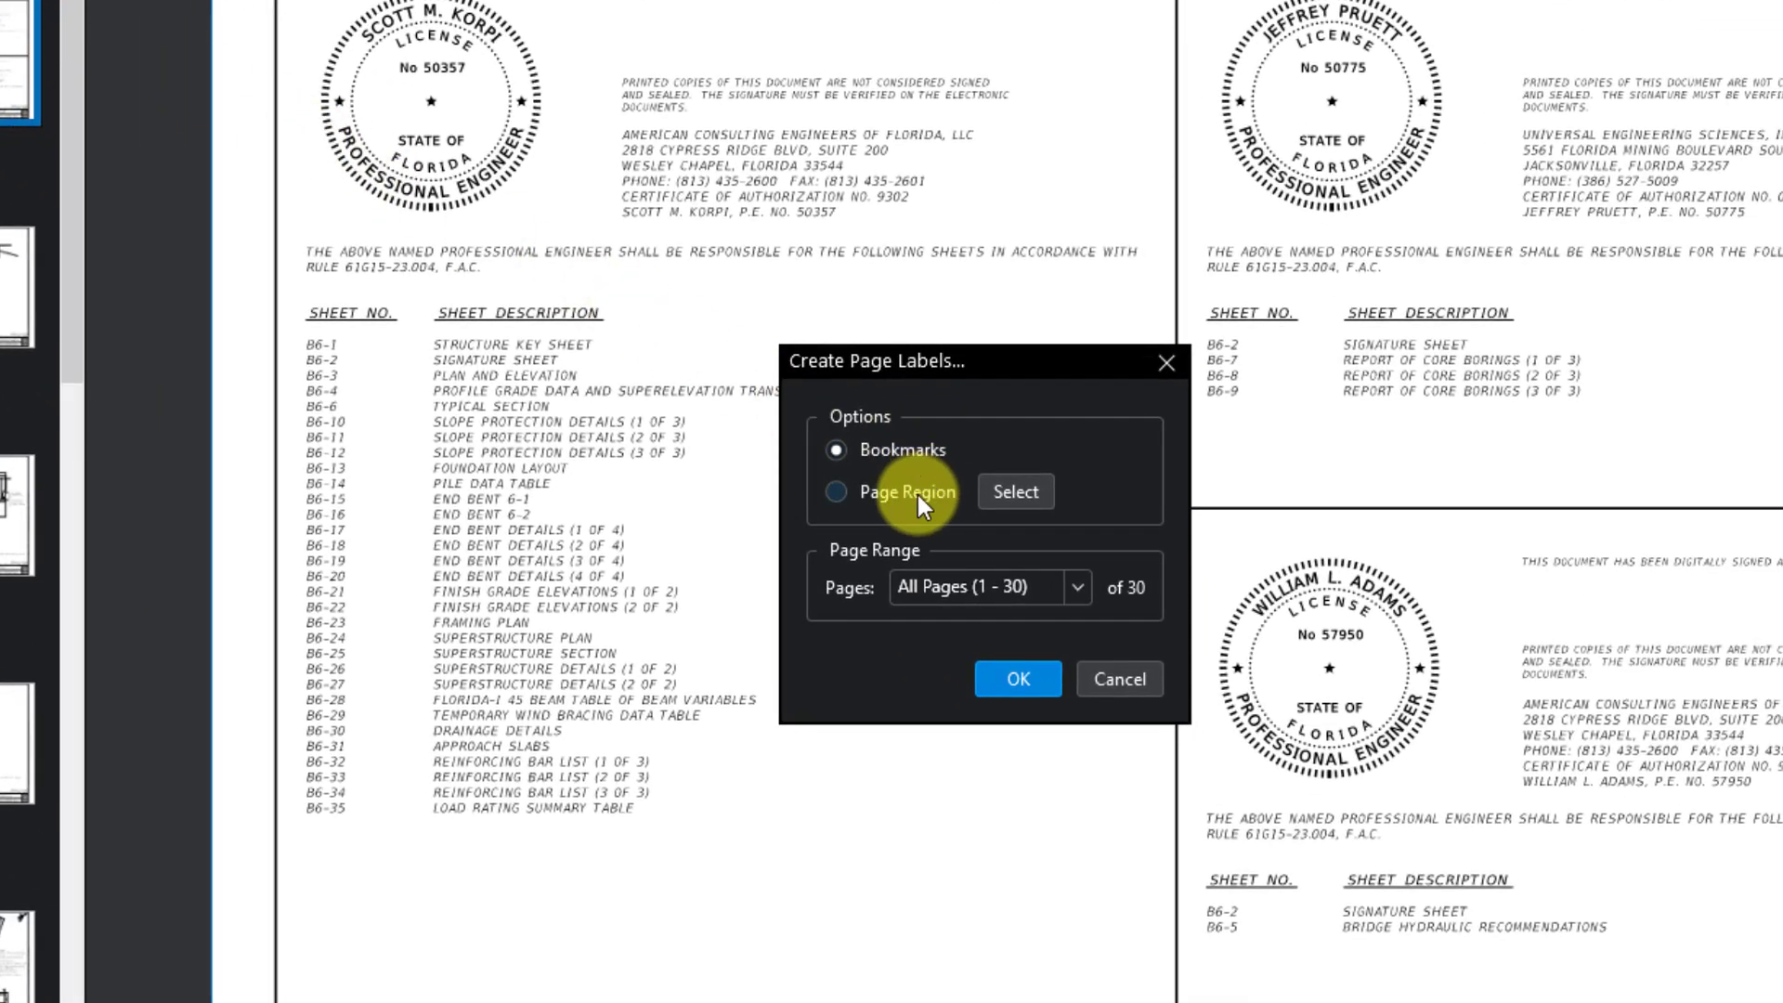
click(917, 494)
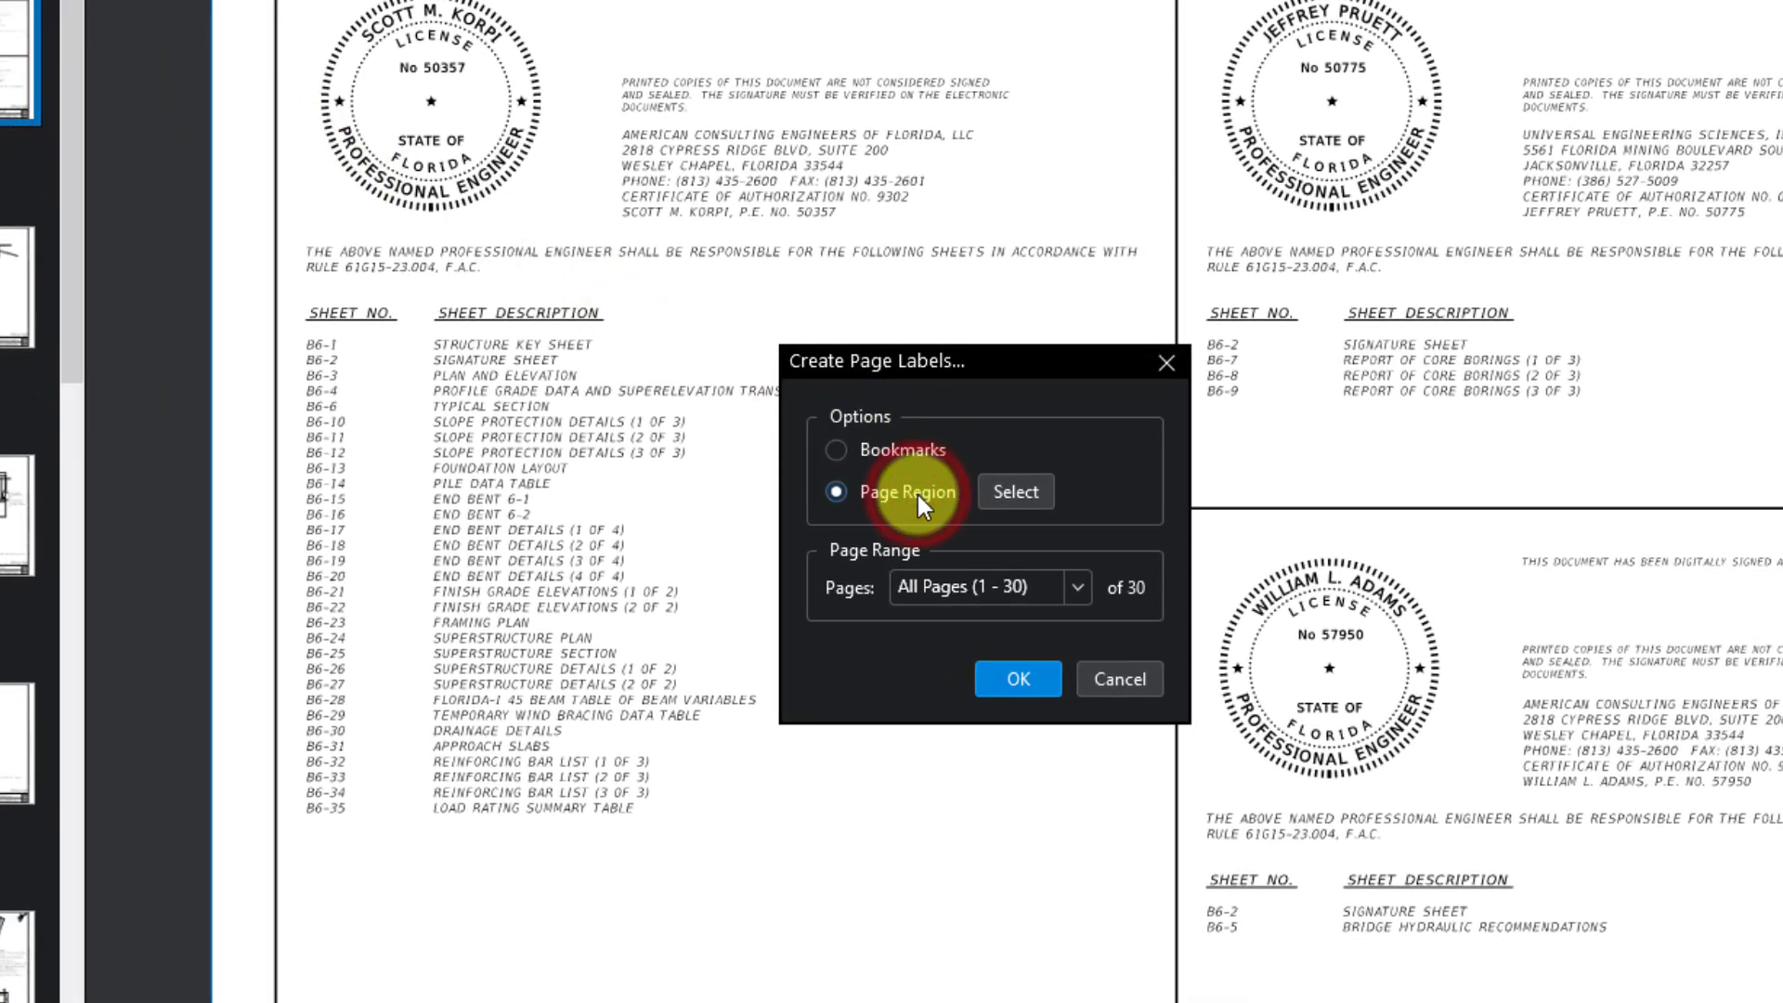
click(1033, 592)
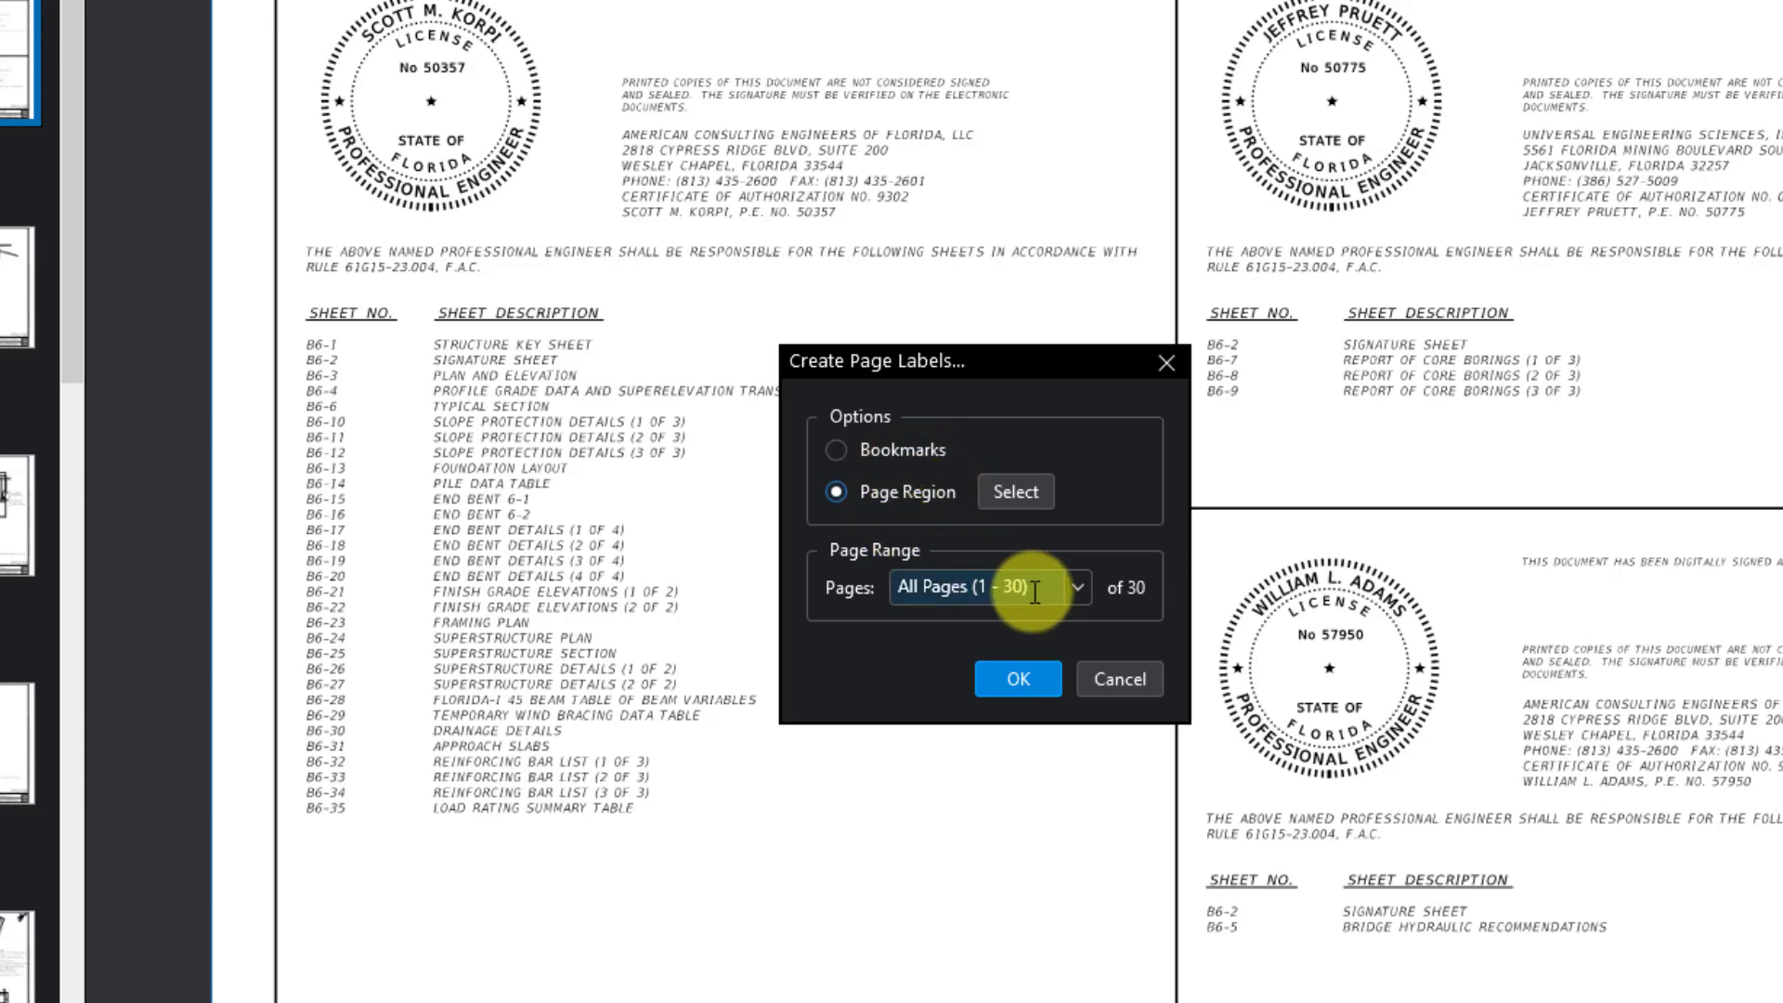
click(1046, 590)
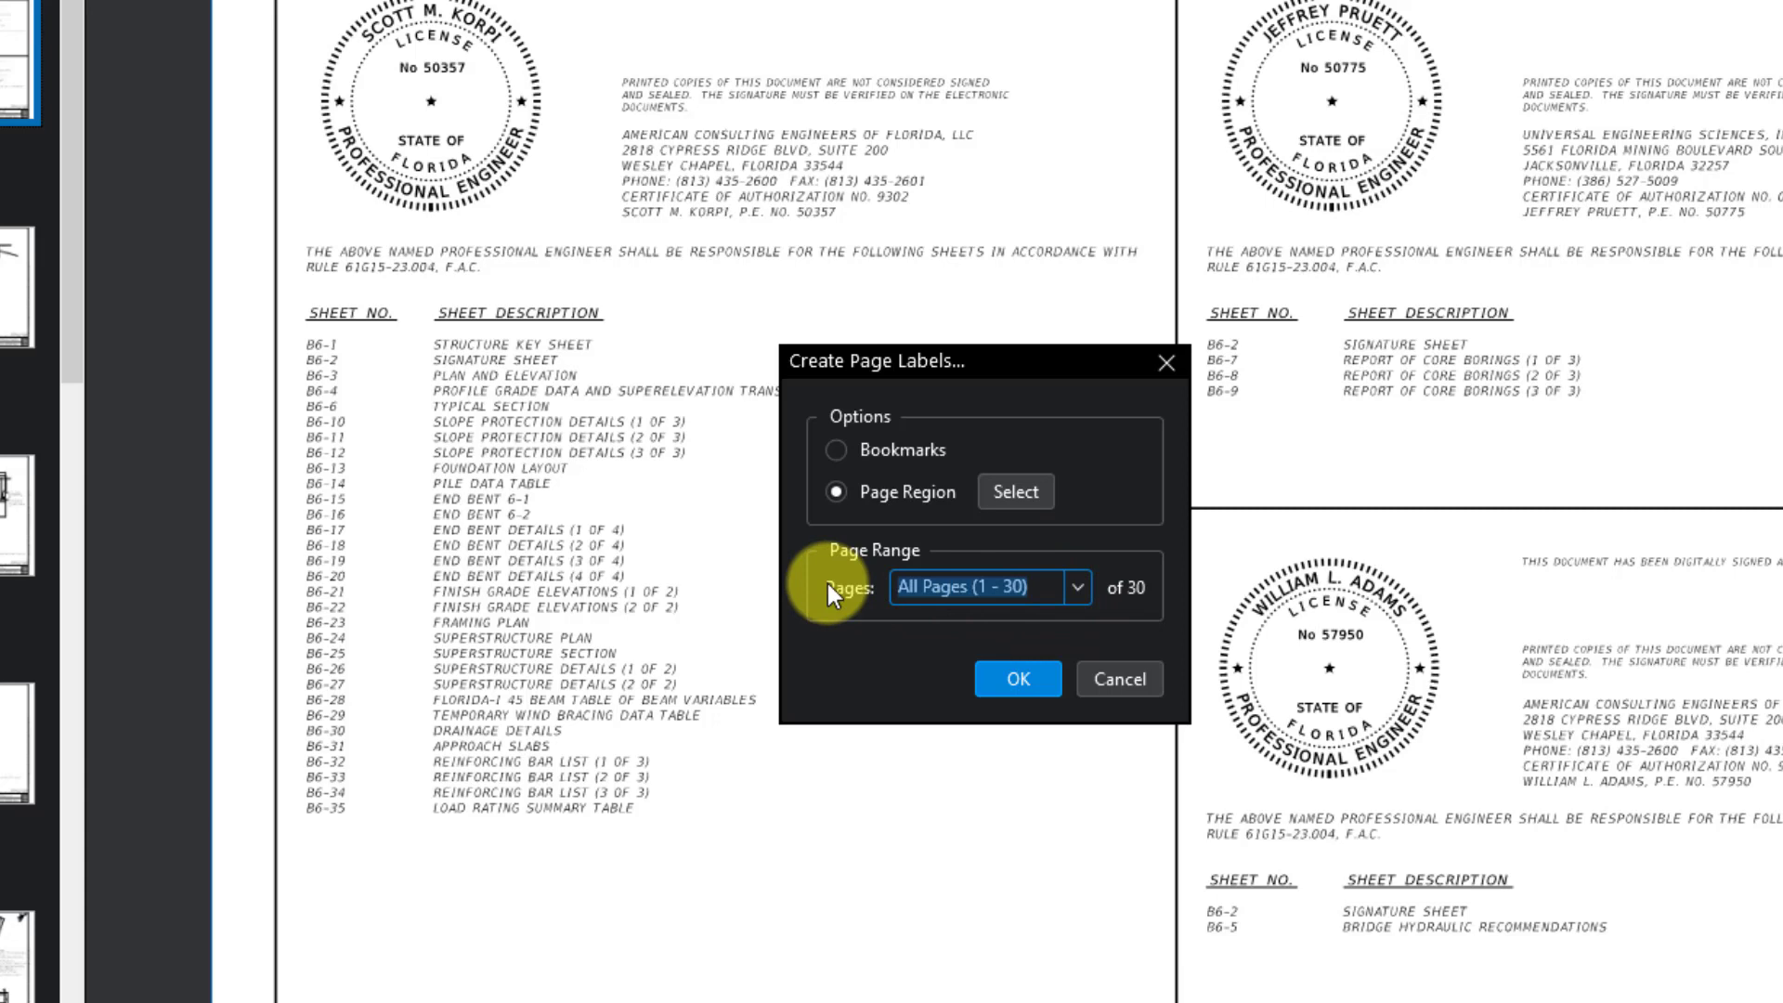
text(2-)
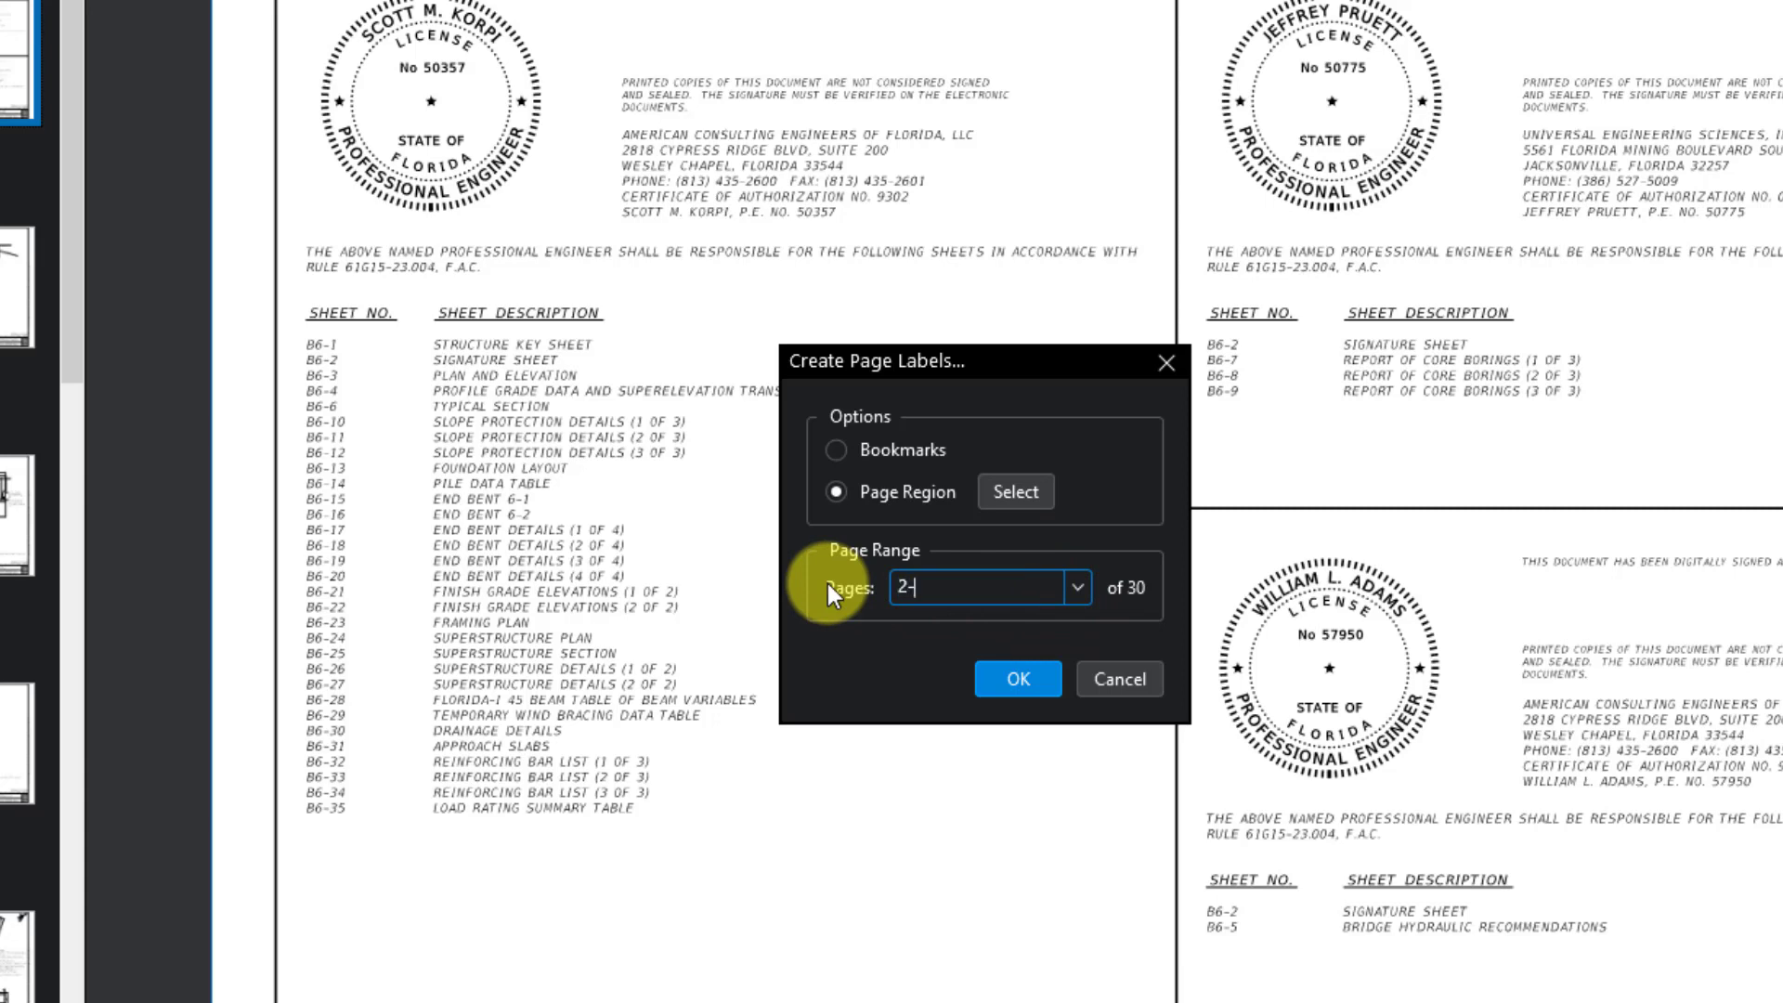
text(30)
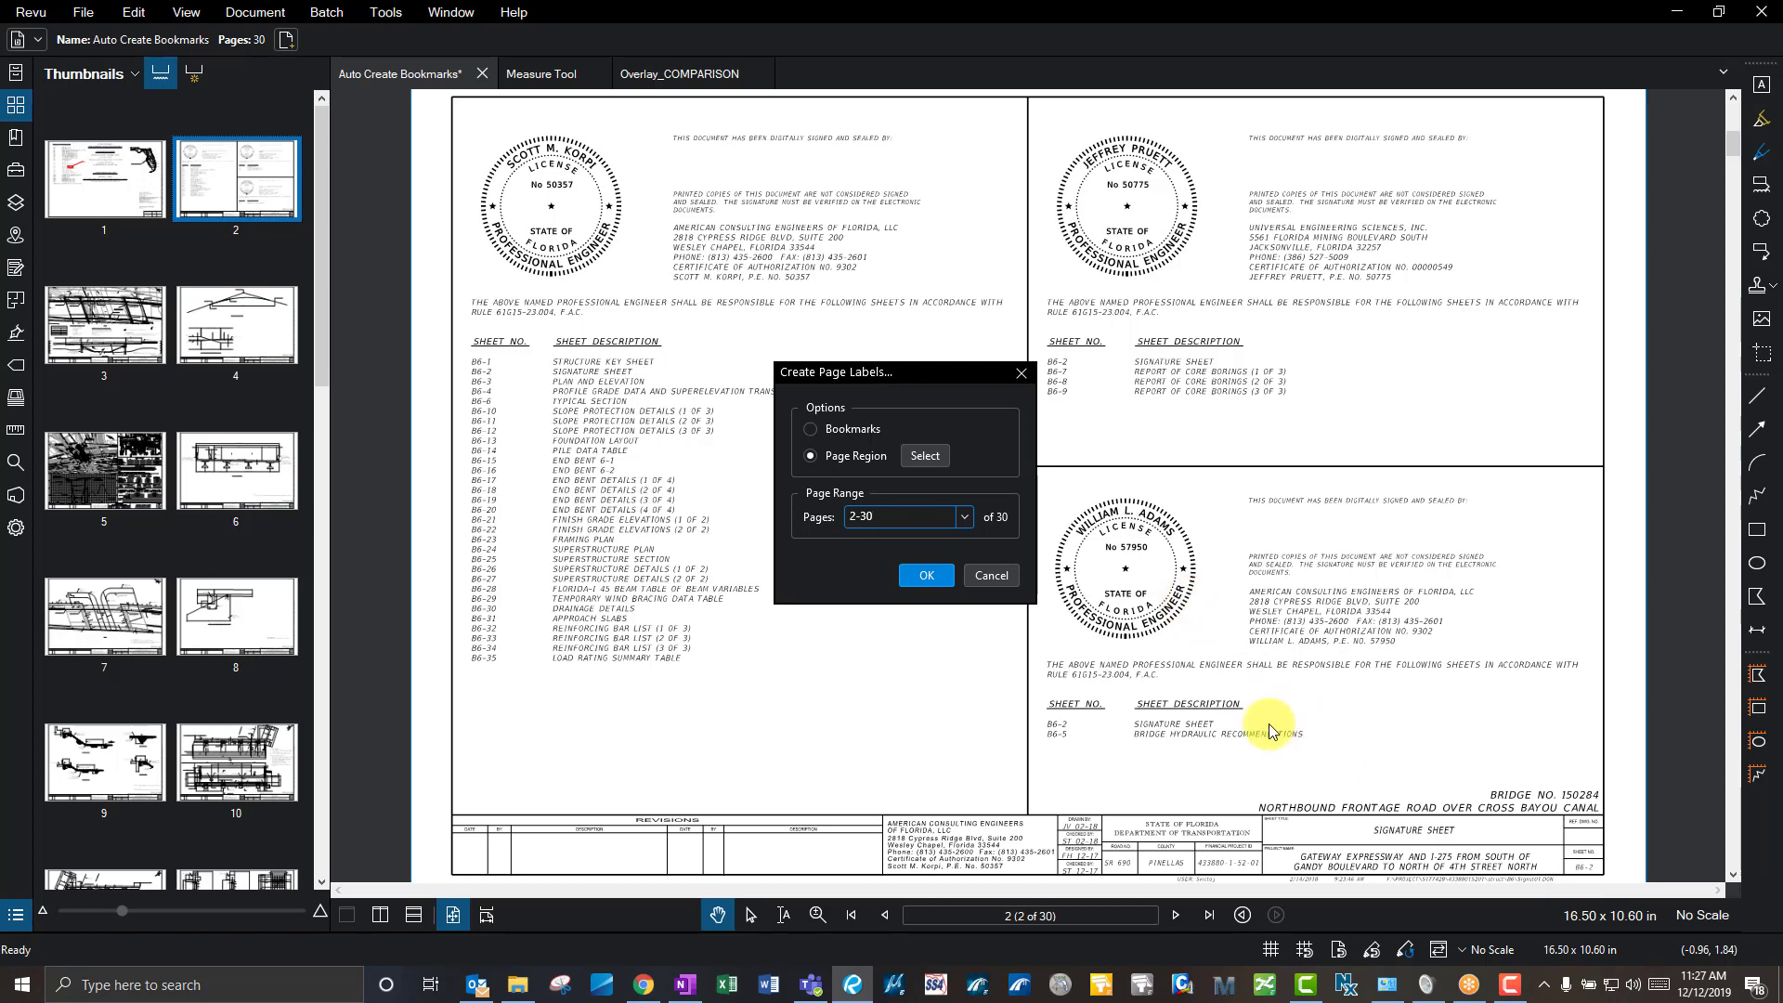
- Mark the title block's sheet number B6-2 as the first label region
click(839, 456)
click(924, 455)
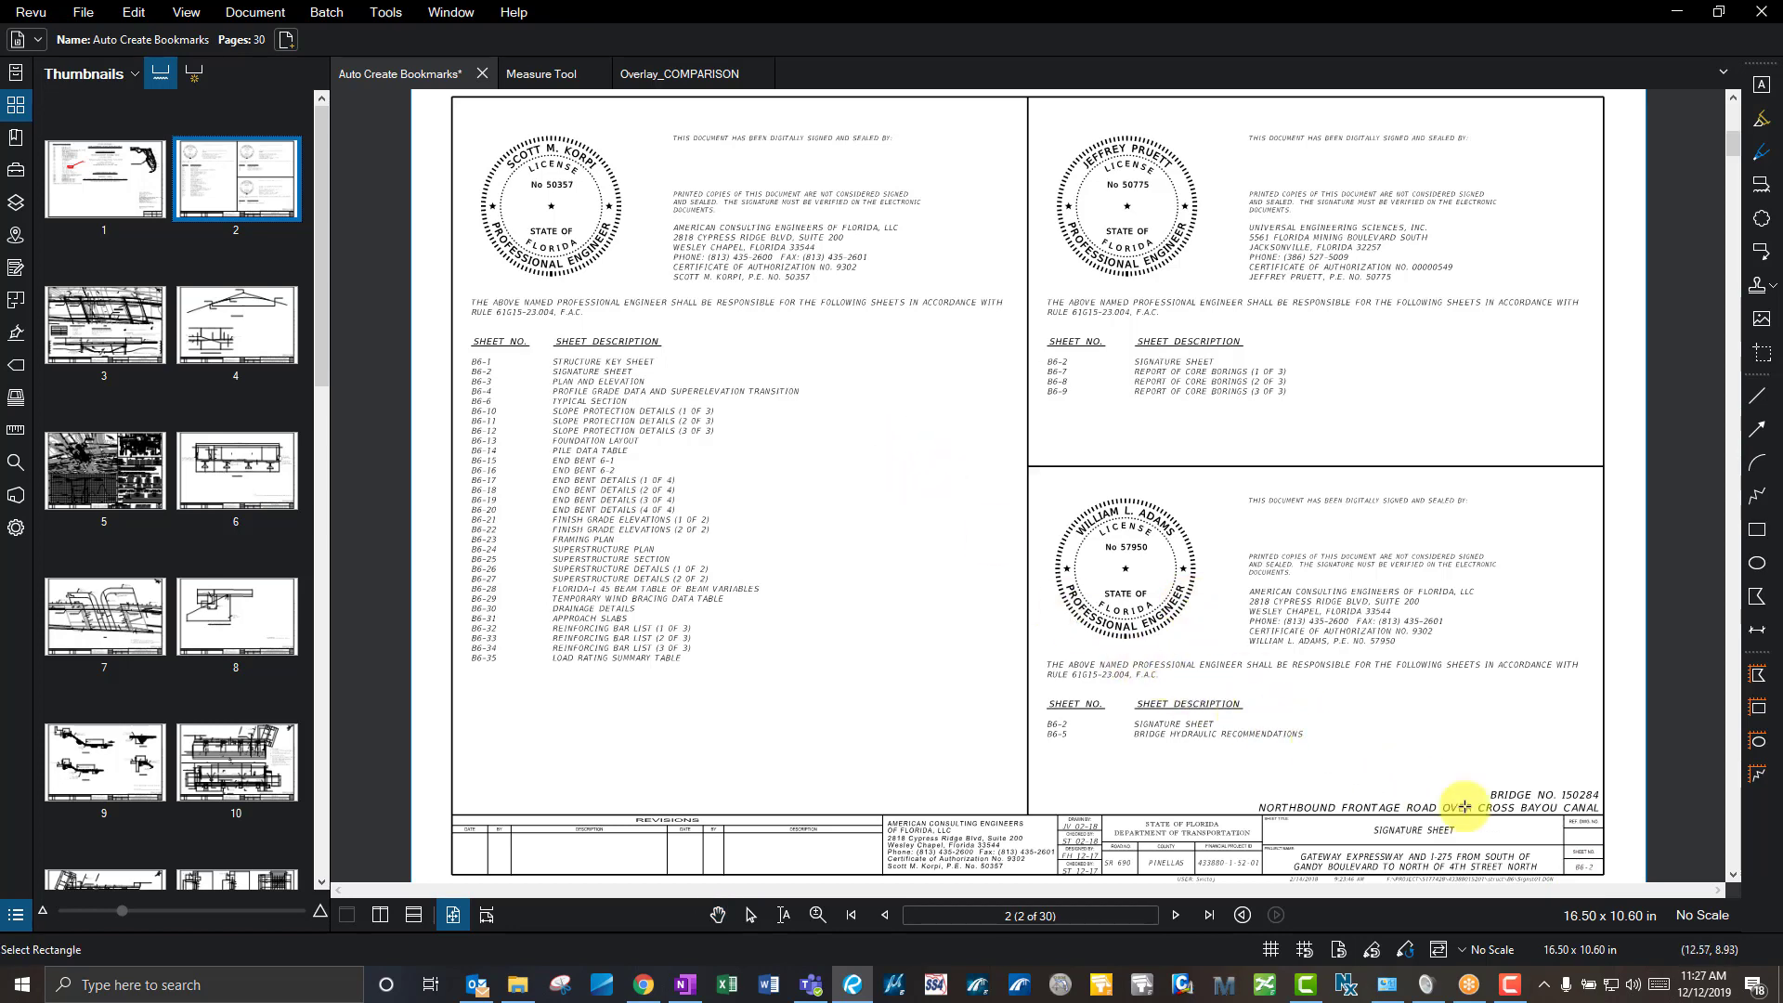
drag(1535, 837, 1474, 686)
scroll(1557, 728, up, 5)
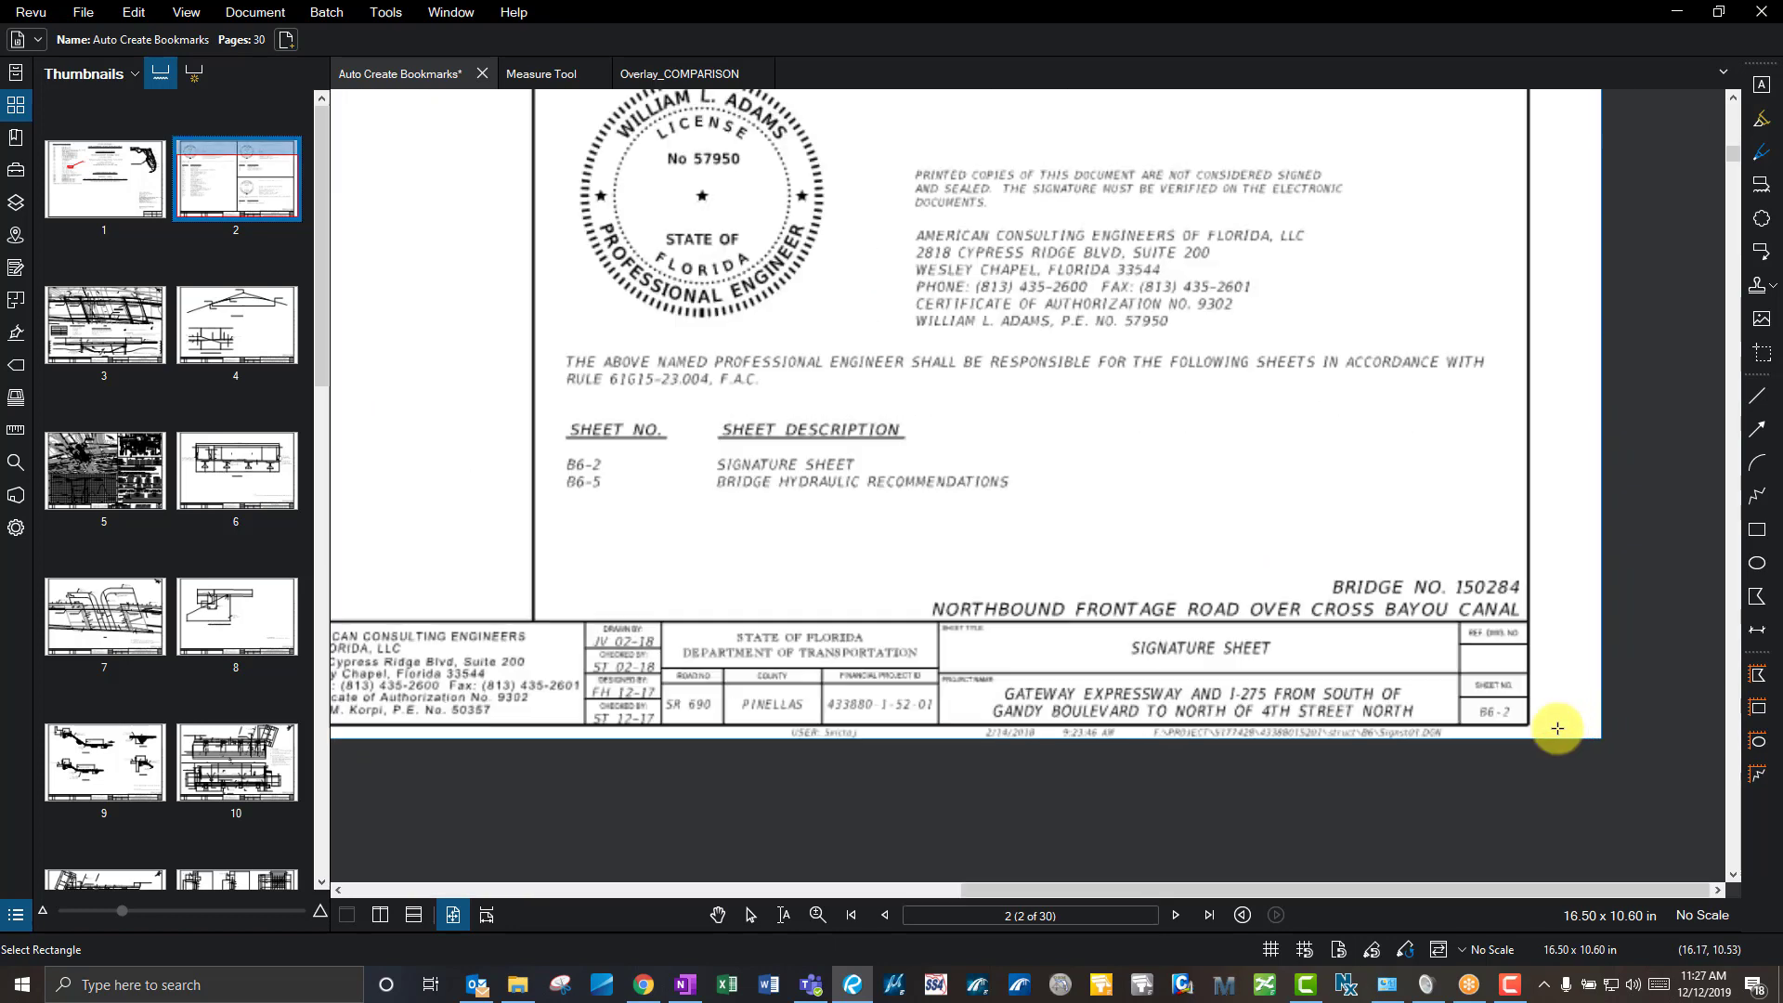
scroll(1476, 706, up, 4)
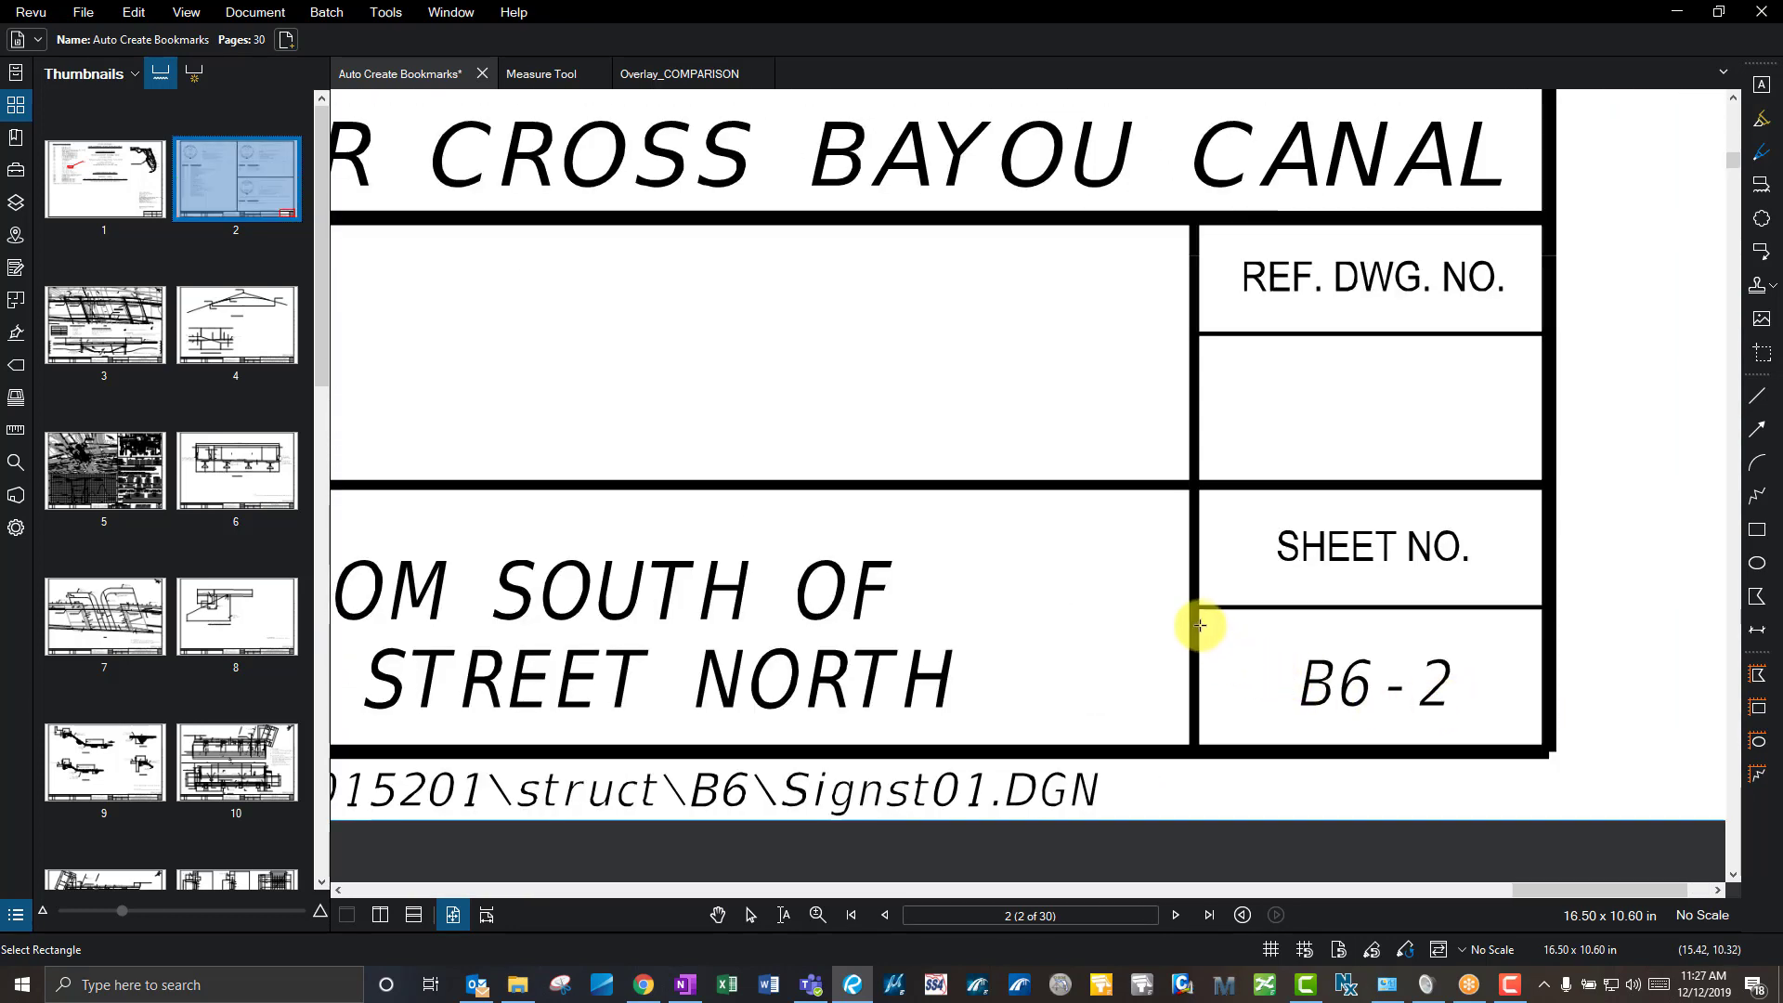
drag(1209, 613, 1534, 737)
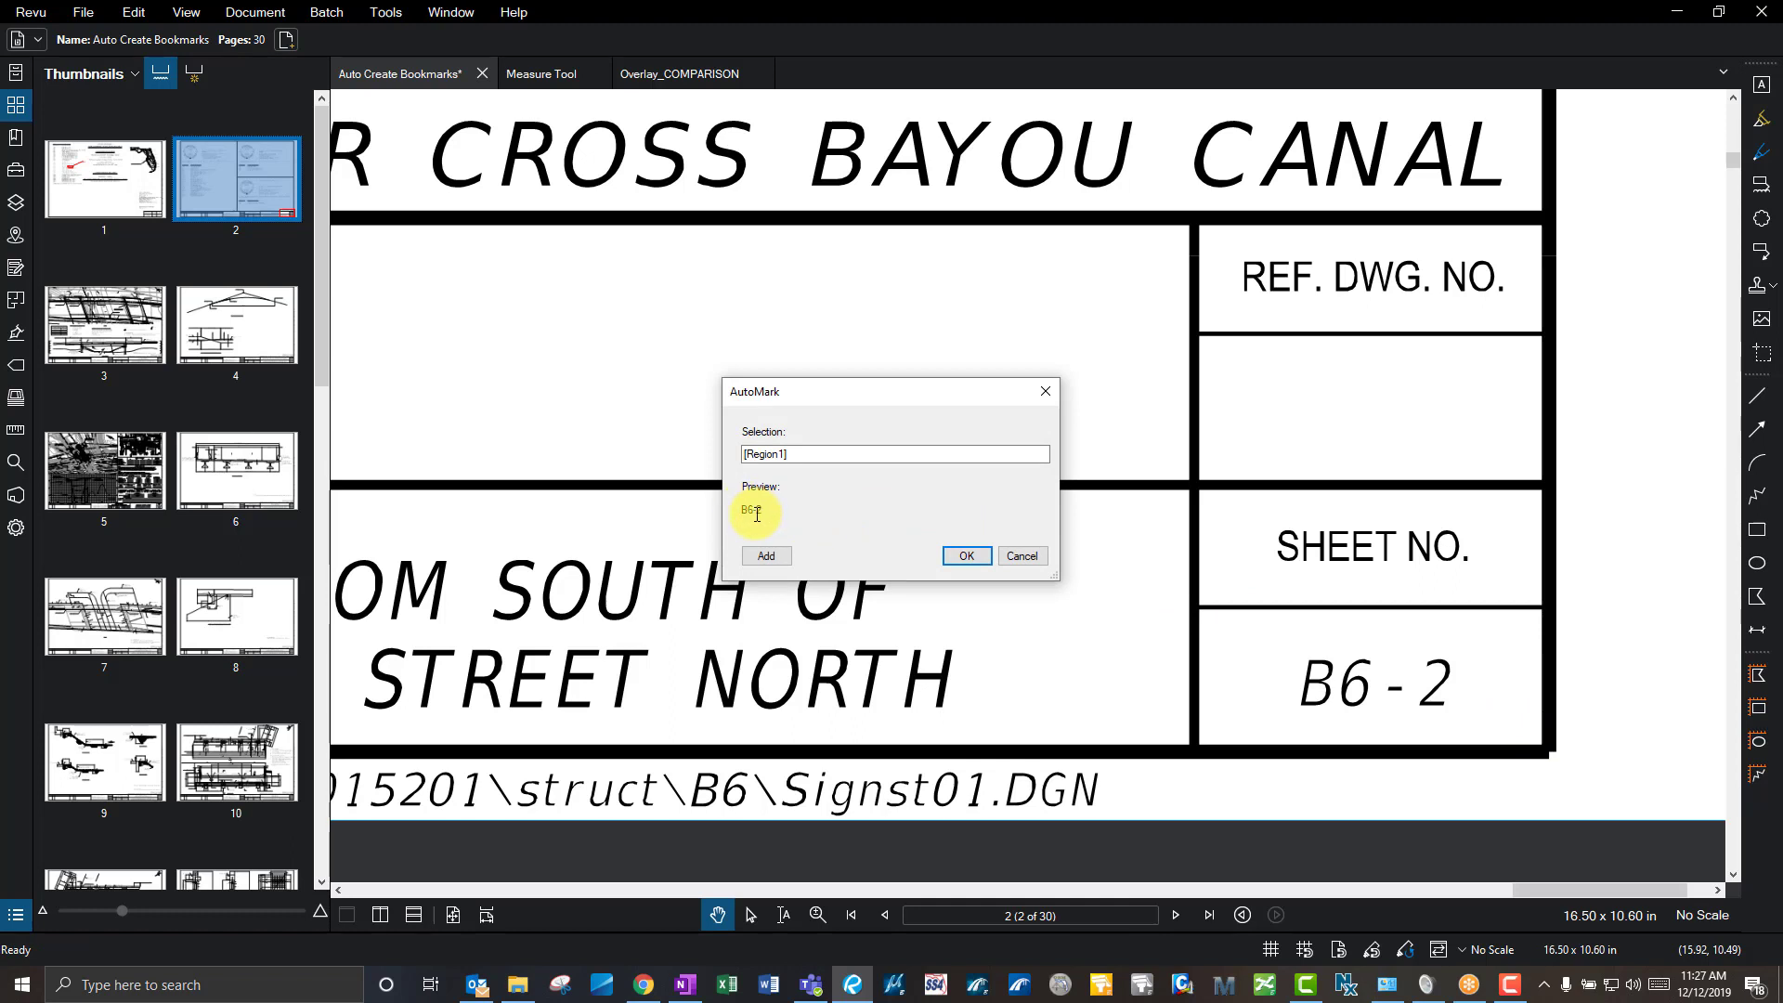
- Add a ' - ' separator and the sheet title region, then generate labels for pages 2-30
click(816, 457)
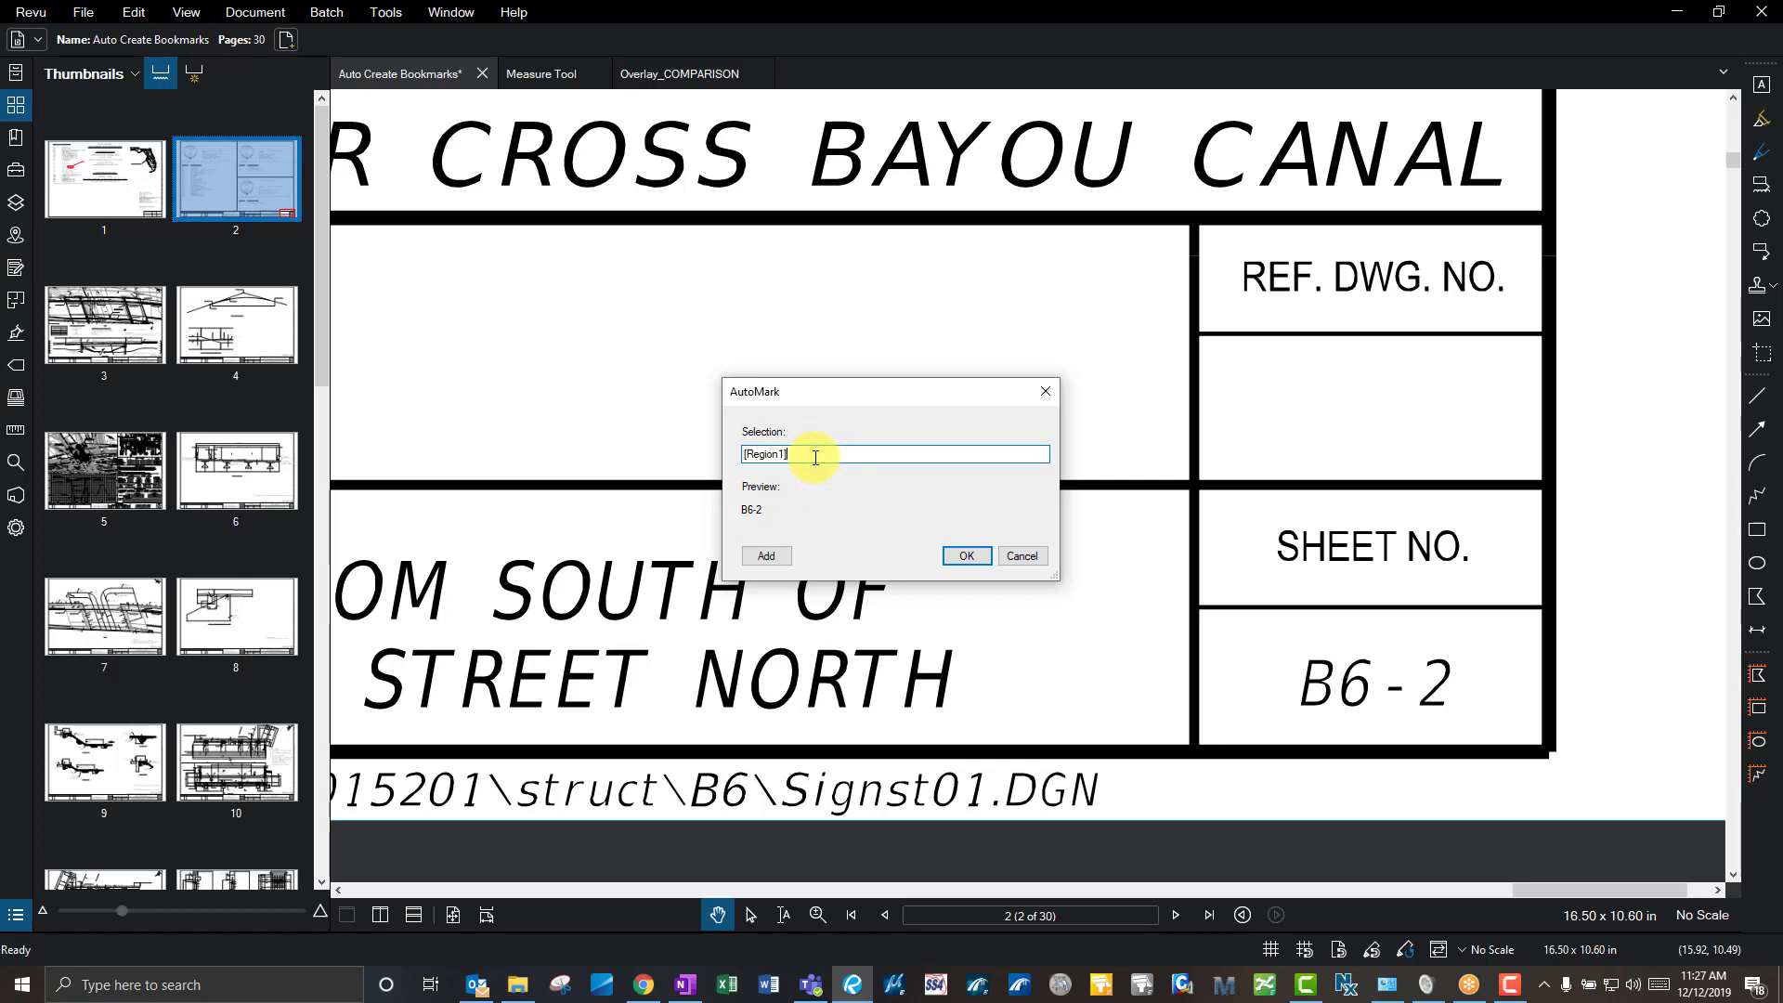
click(834, 457)
text(-)
click(774, 559)
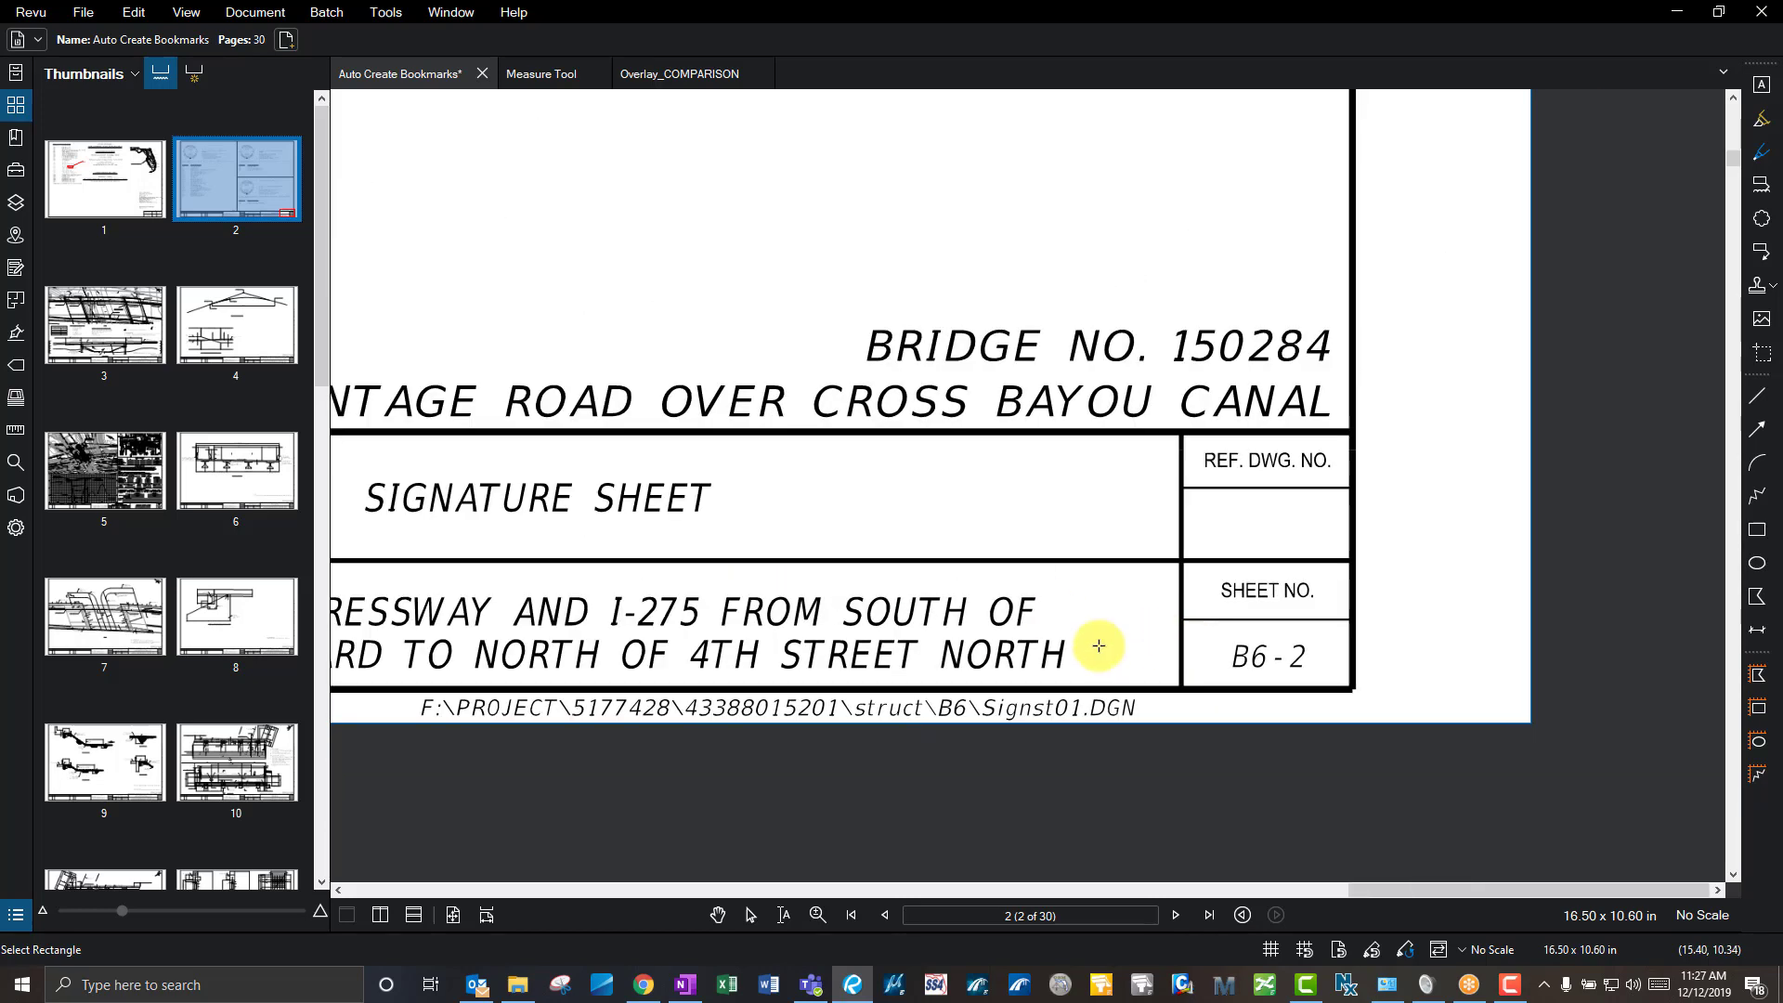
drag(824, 645, 1227, 660)
scroll(856, 597, down, 2)
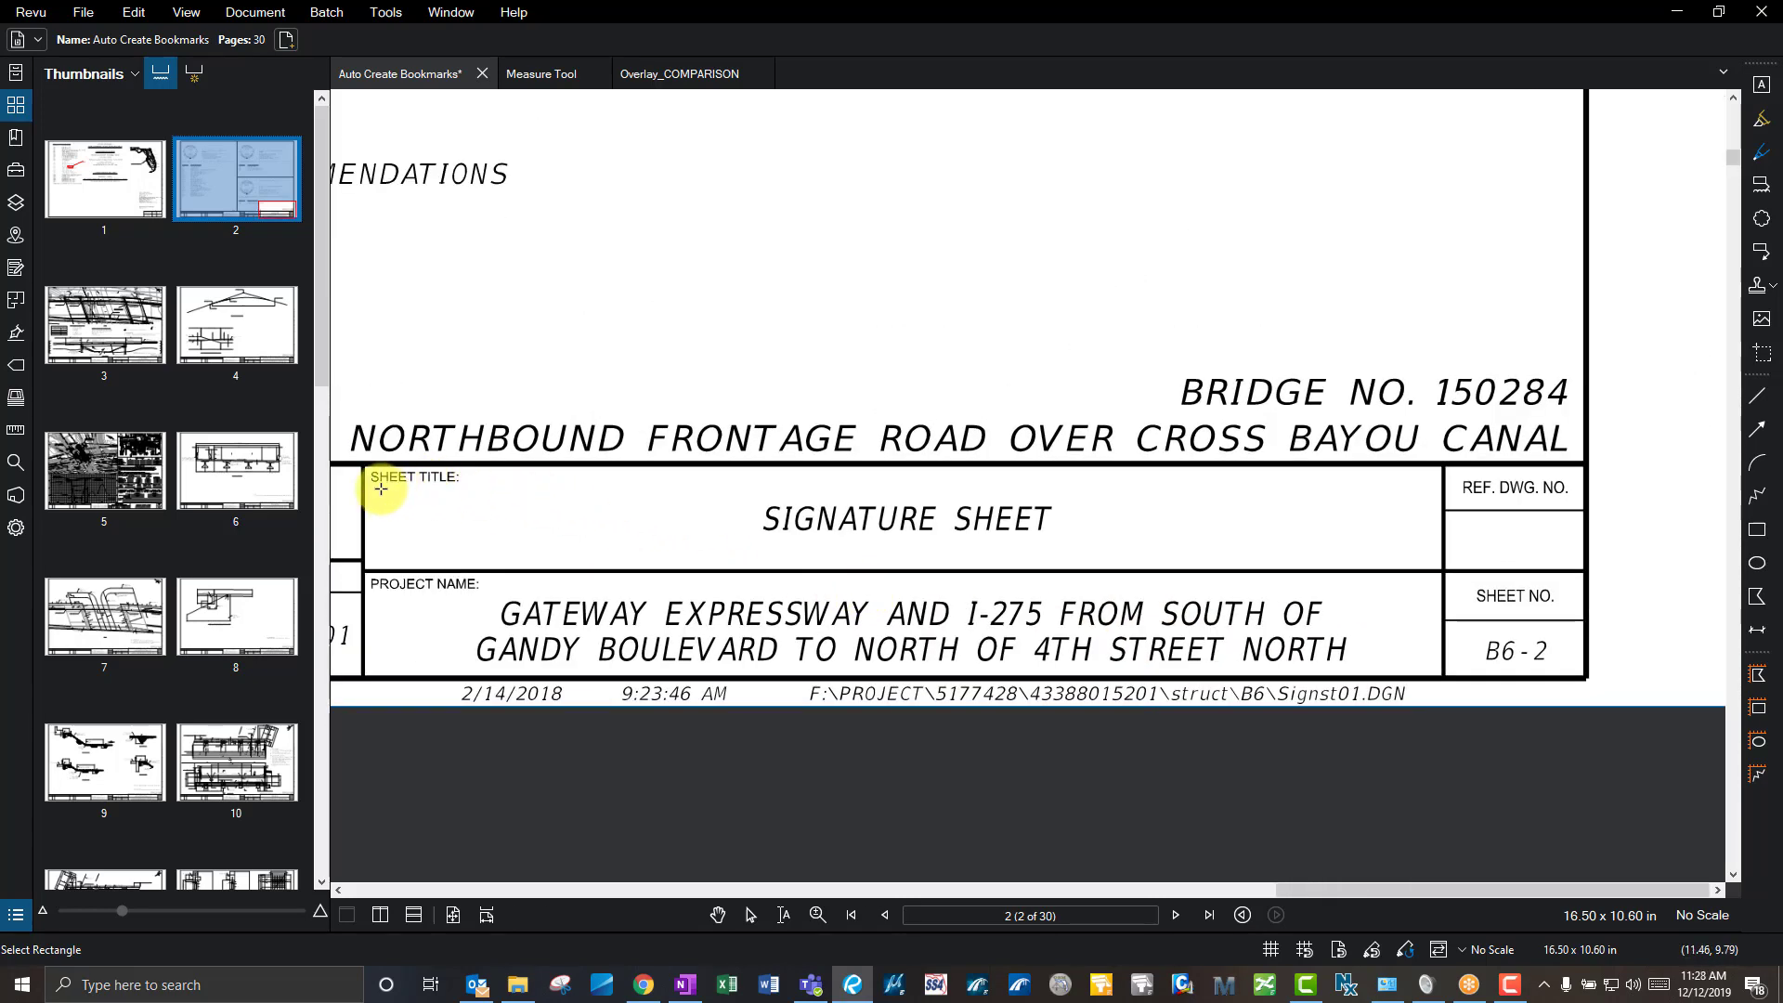
drag(371, 485, 1428, 558)
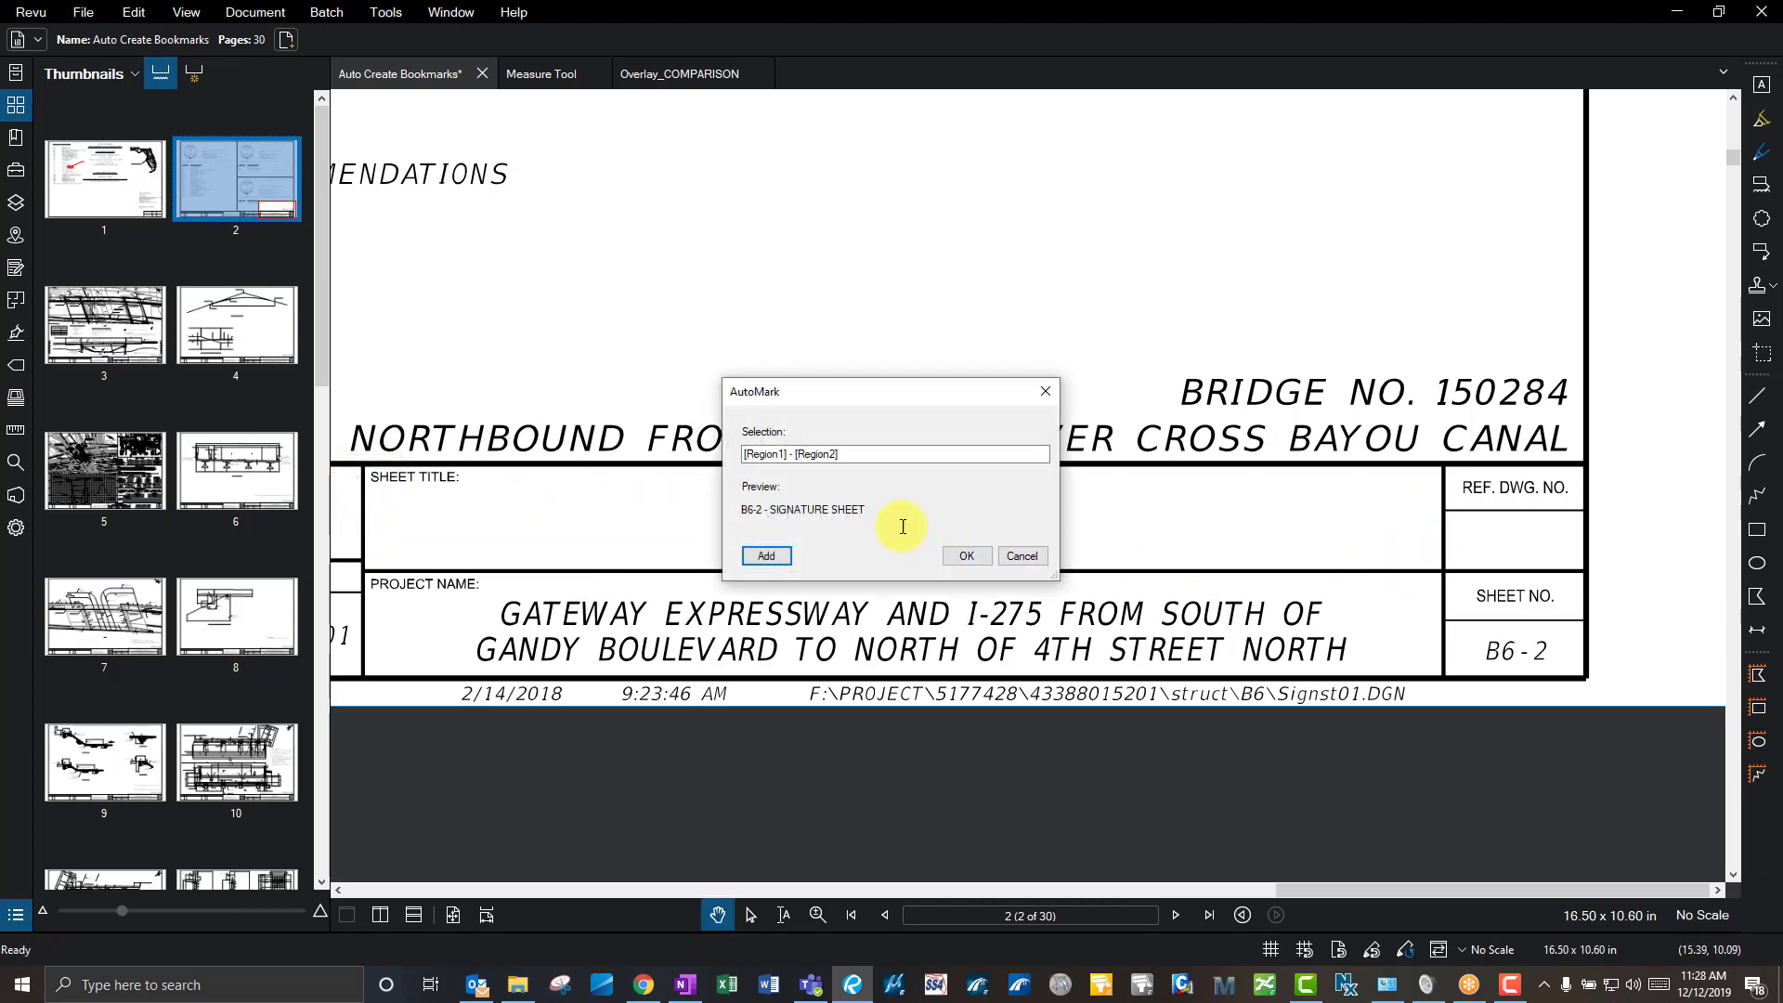
click(966, 555)
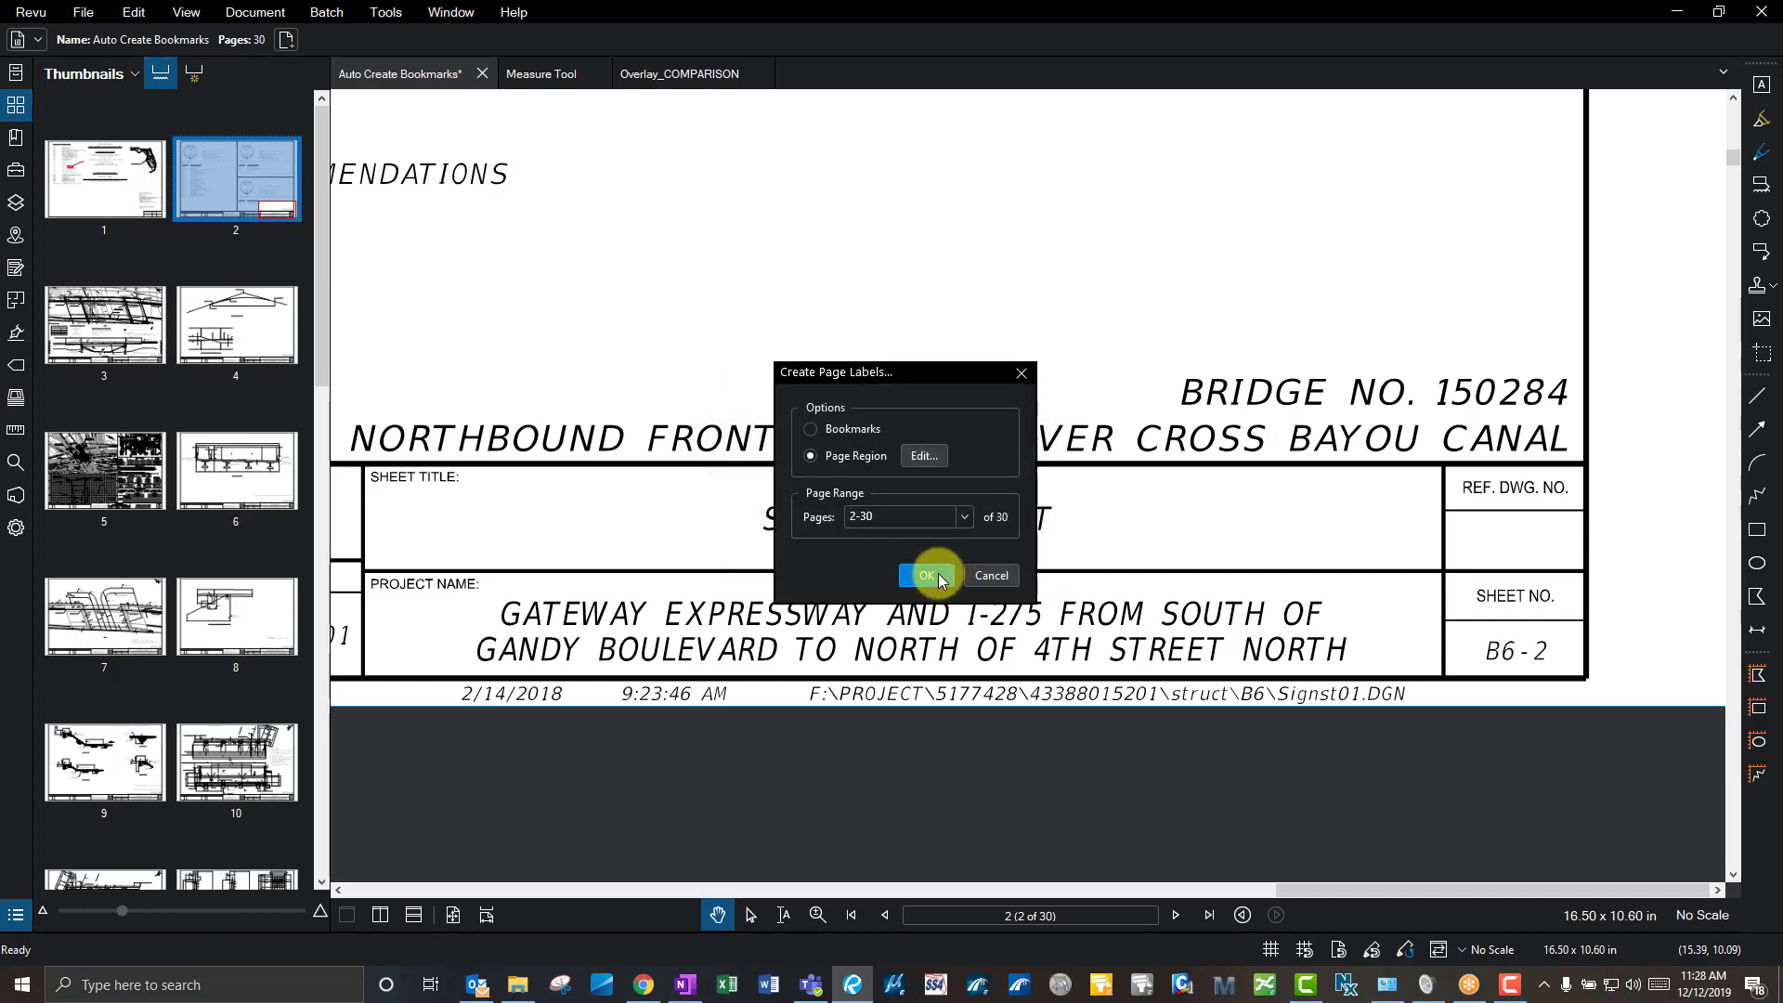
click(929, 575)
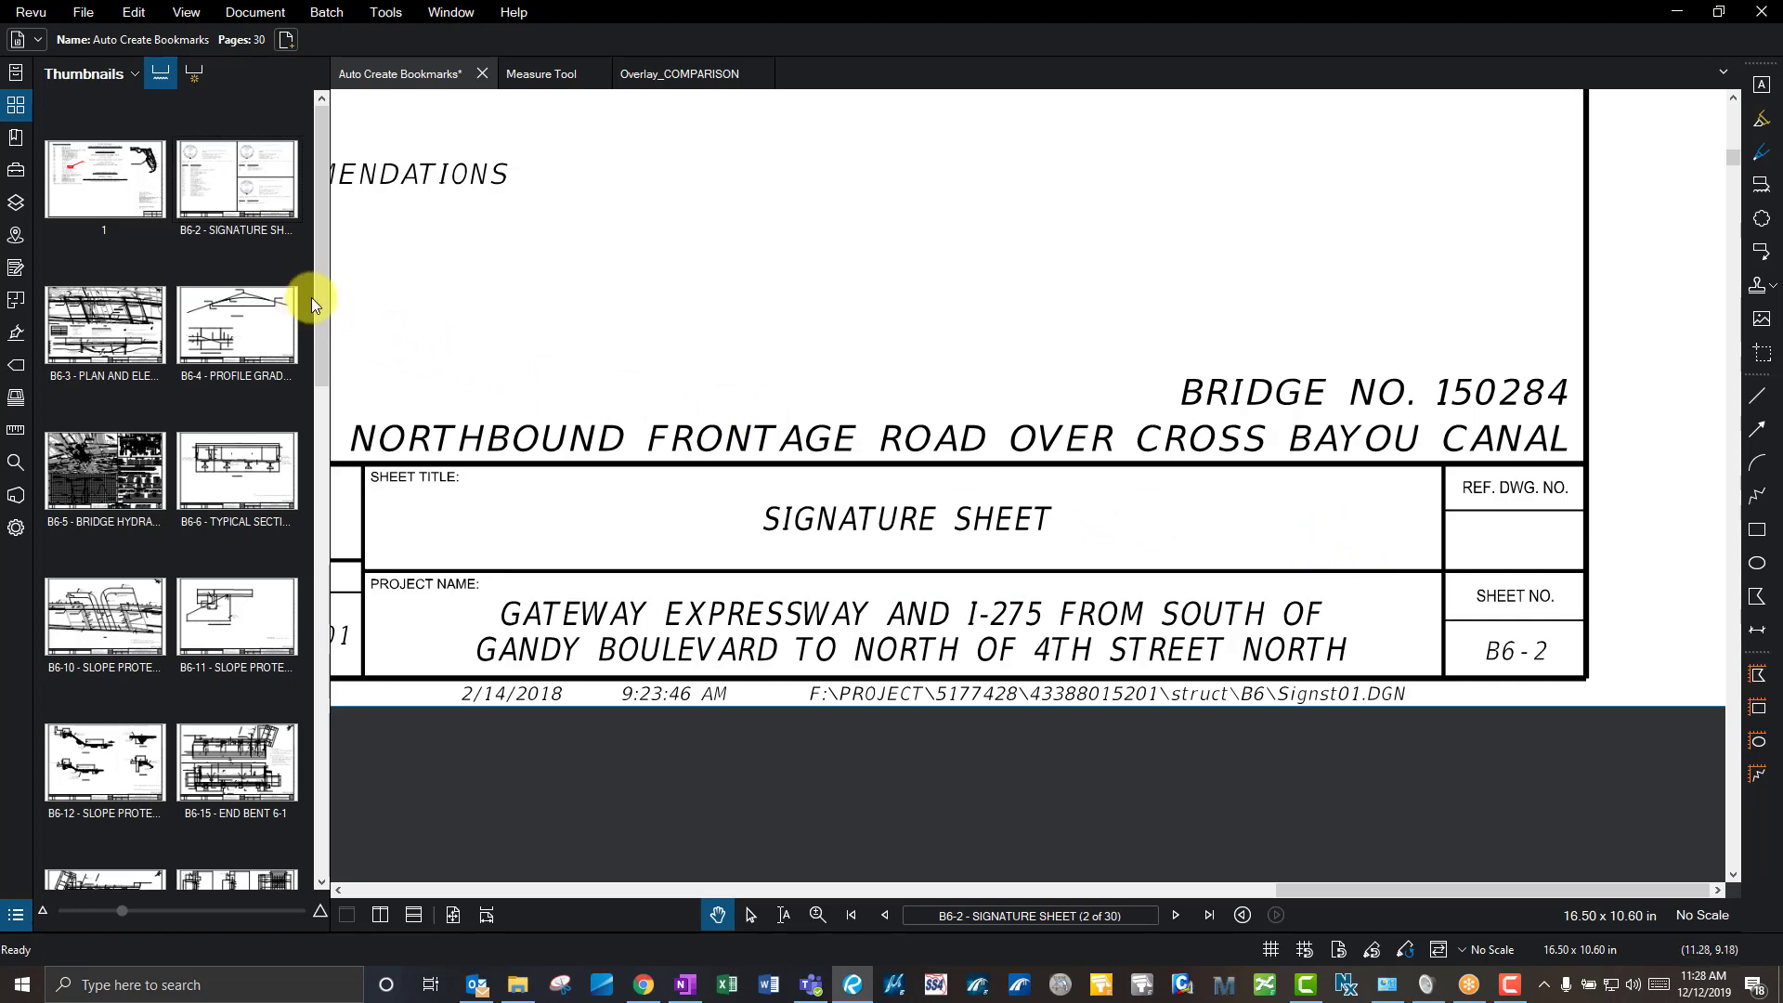
- Review the new thumbnail labels, fit the page, and inspect the 'B6-2 - SIGNATURE SHEET' label
drag(316, 299, 325, 234)
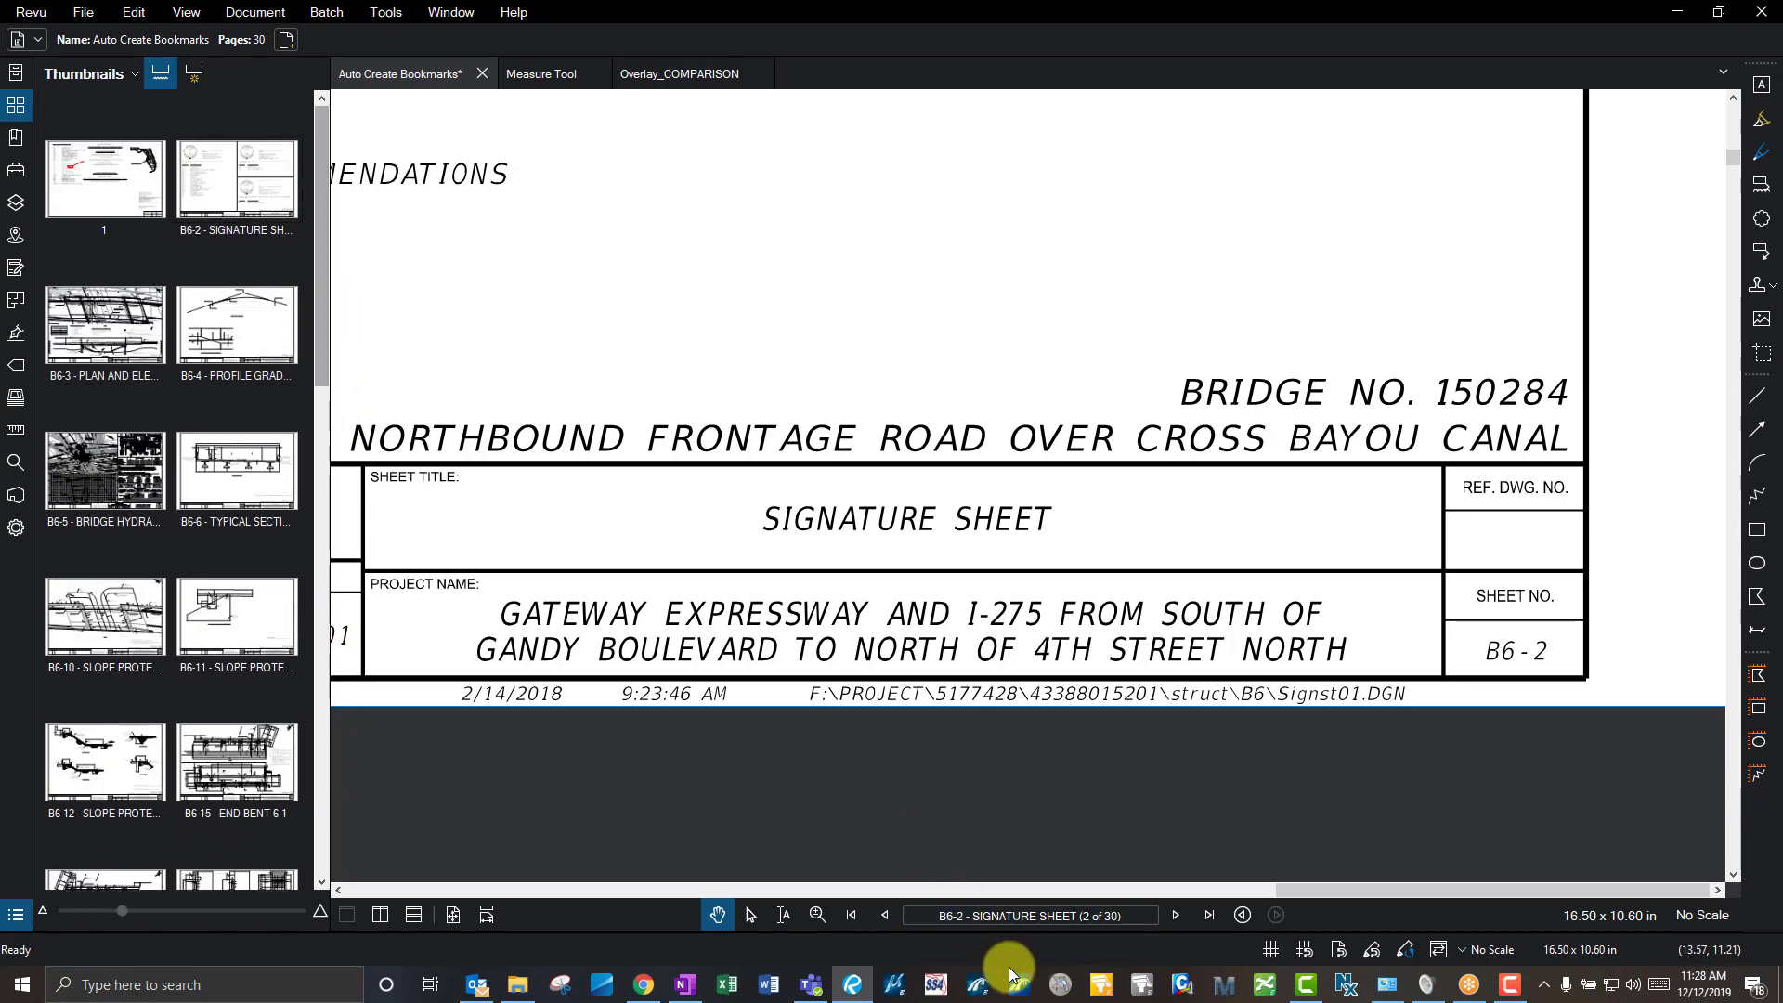
middle_click(921, 442)
middle_click(921, 442)
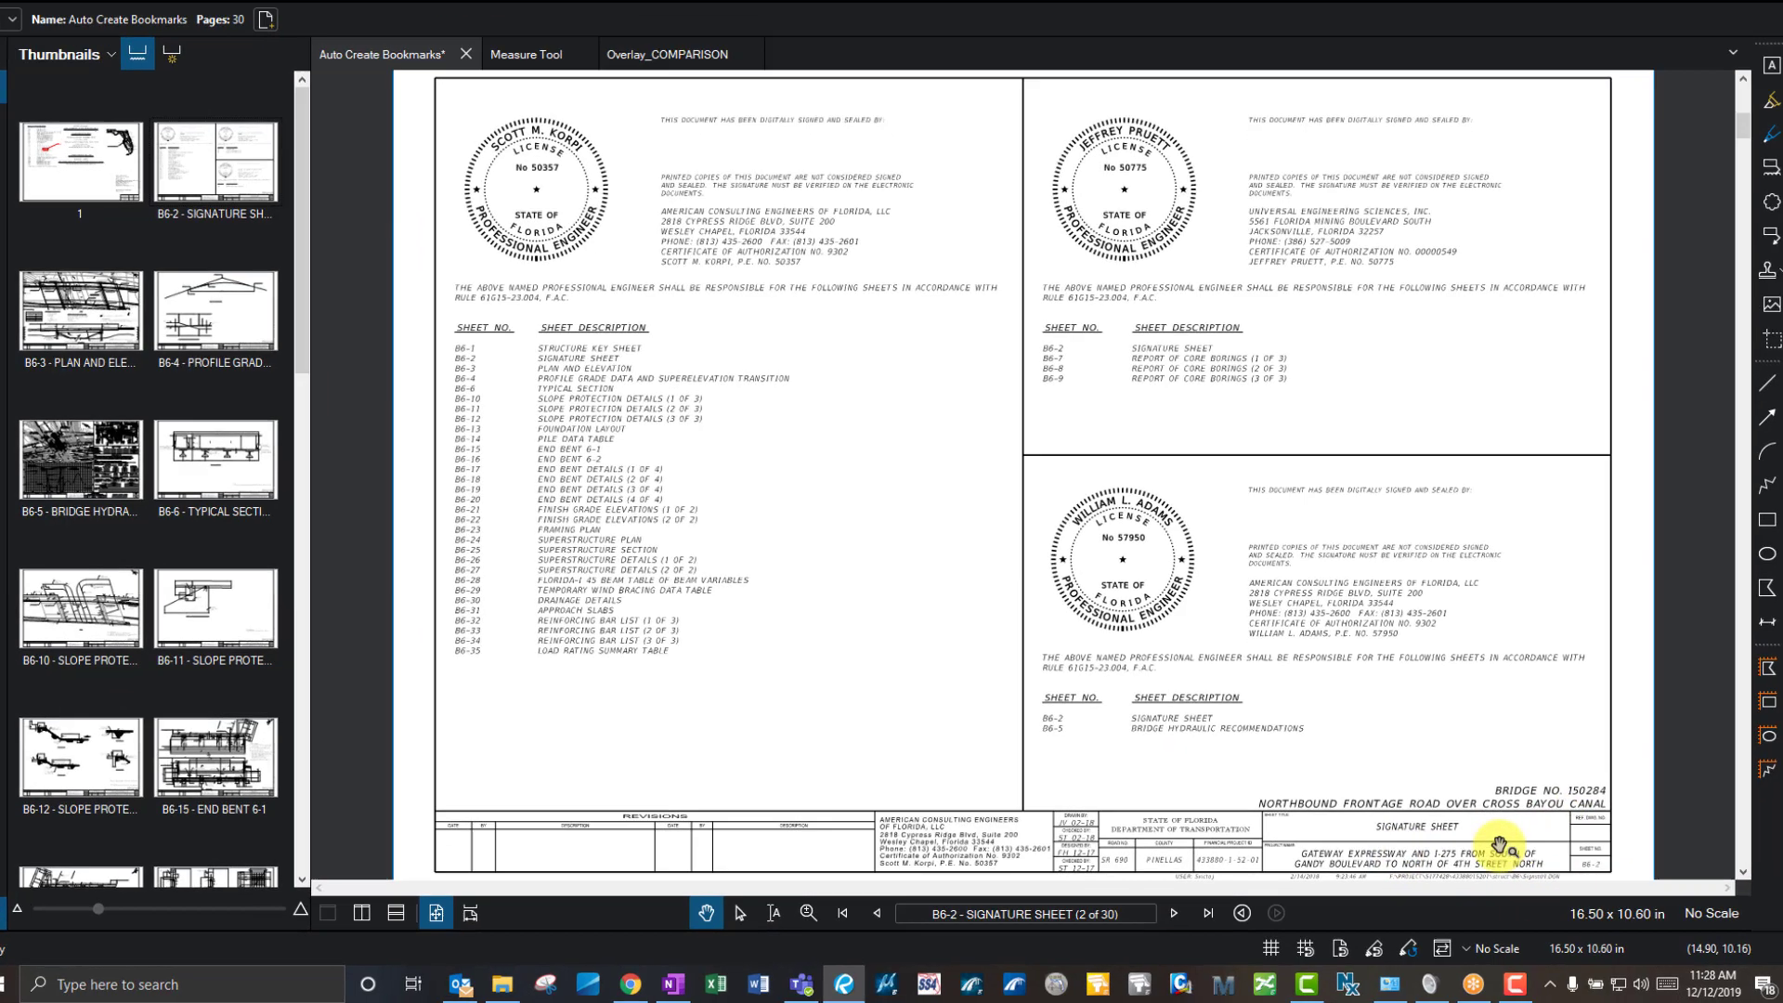
click(1020, 912)
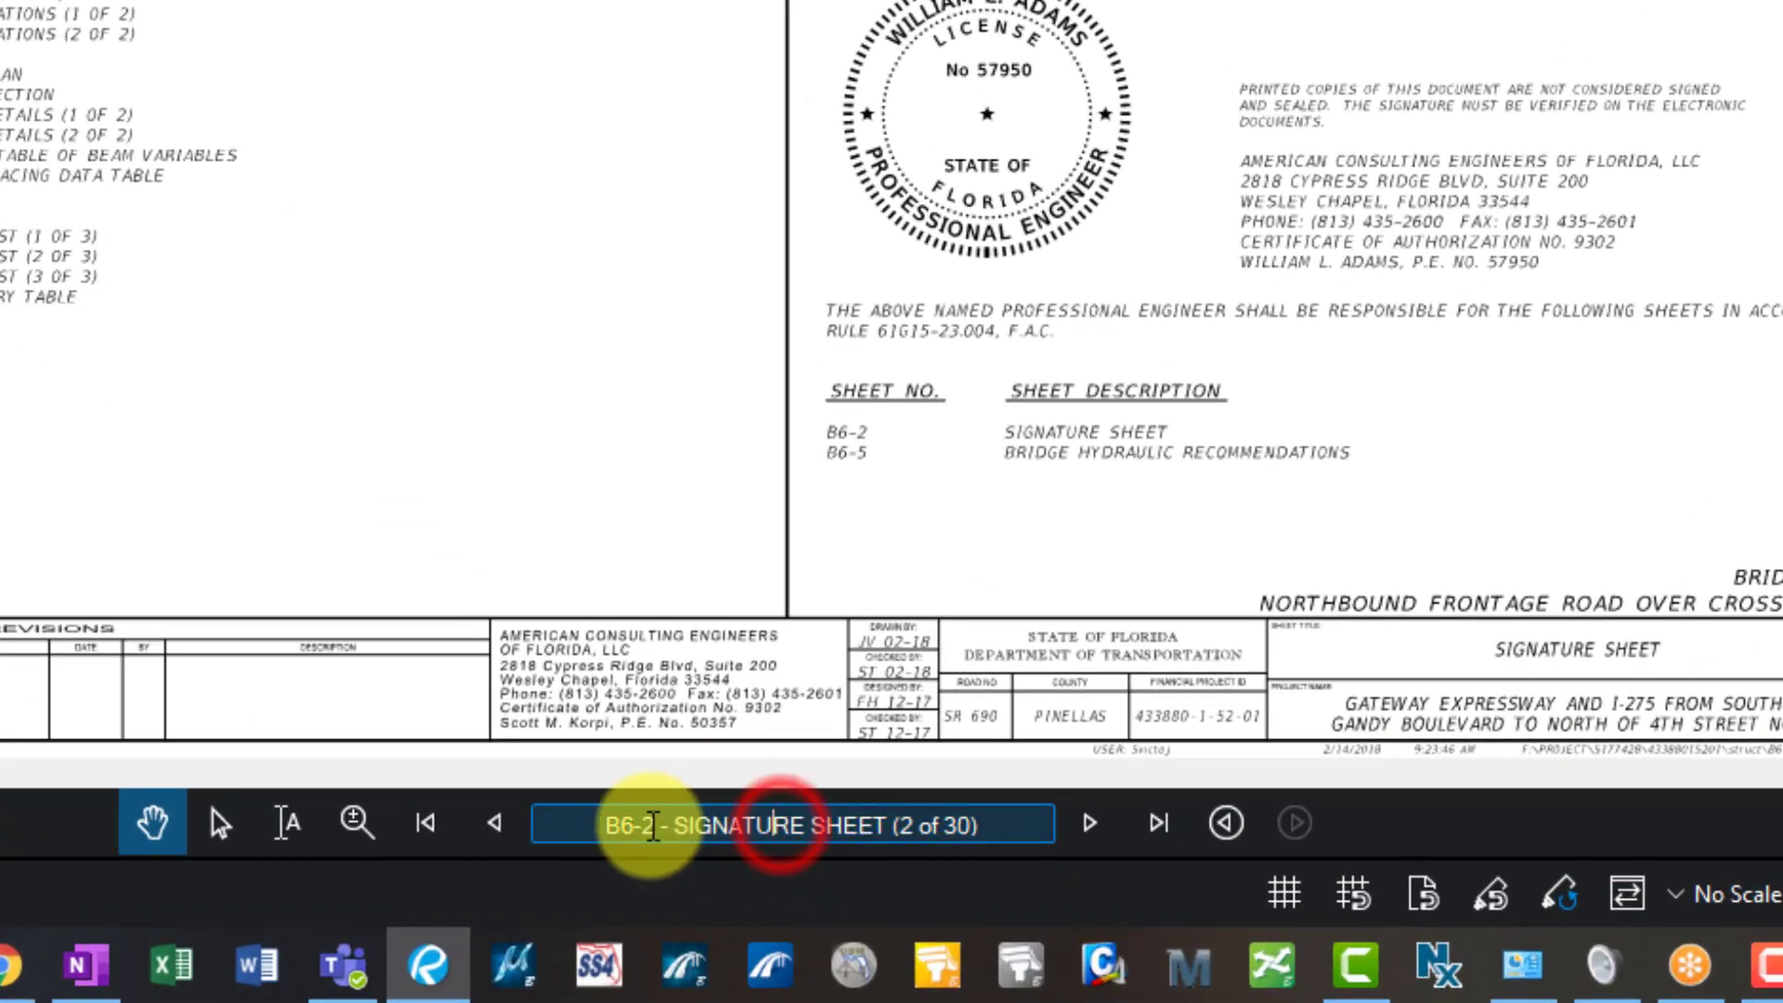
drag(608, 825, 655, 825)
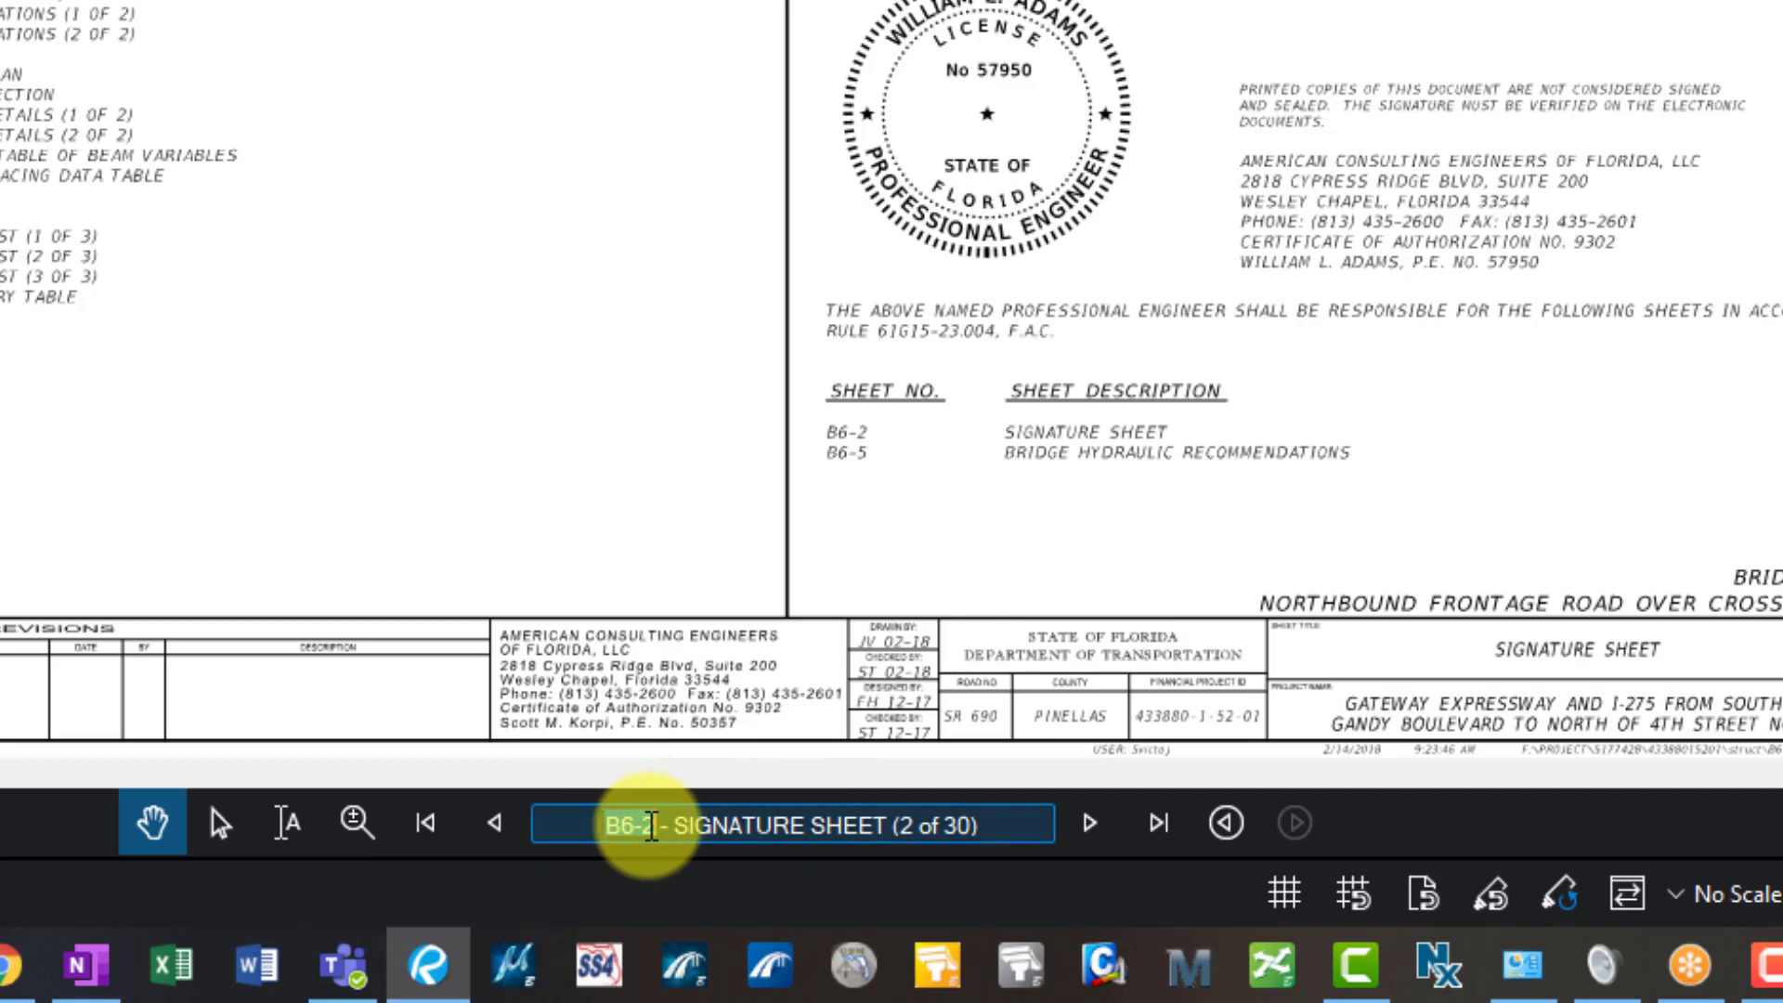
click(664, 826)
click(604, 826)
drag(603, 826, 1006, 826)
- Advance to page 6, labelled 'B6-6 - TYPICAL SECTION'
click(1092, 826)
click(1092, 826)
click(1092, 826)
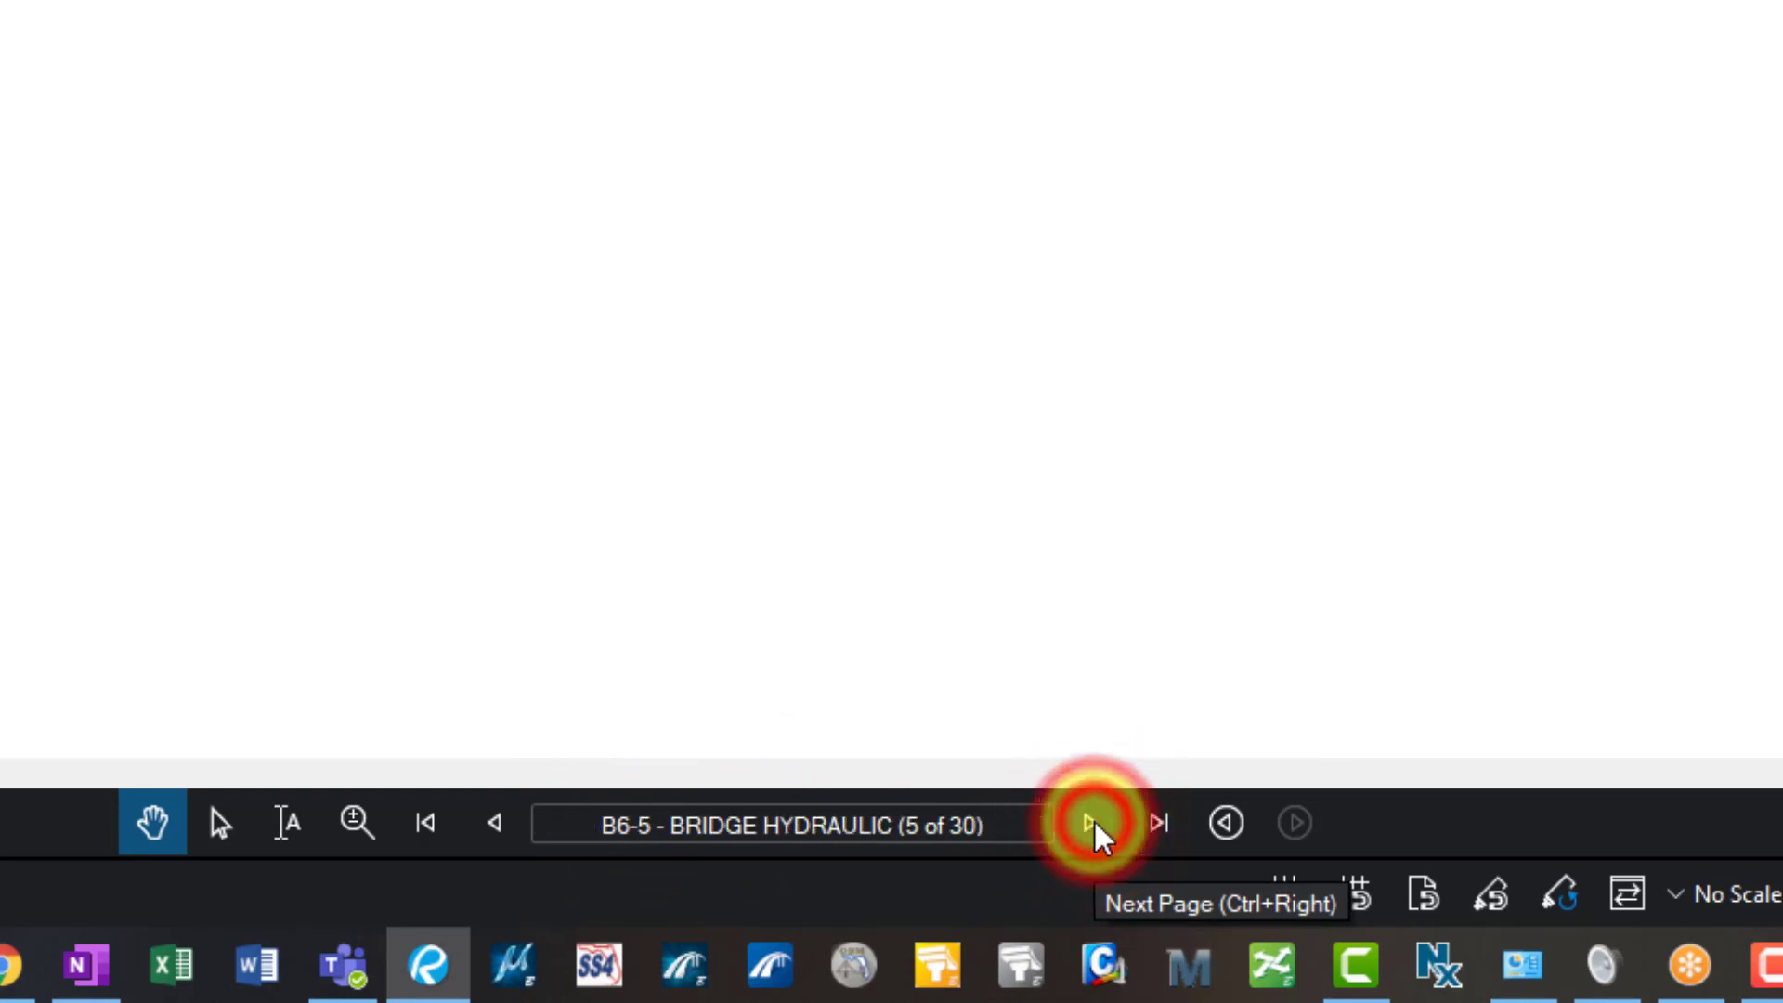
click(1090, 825)
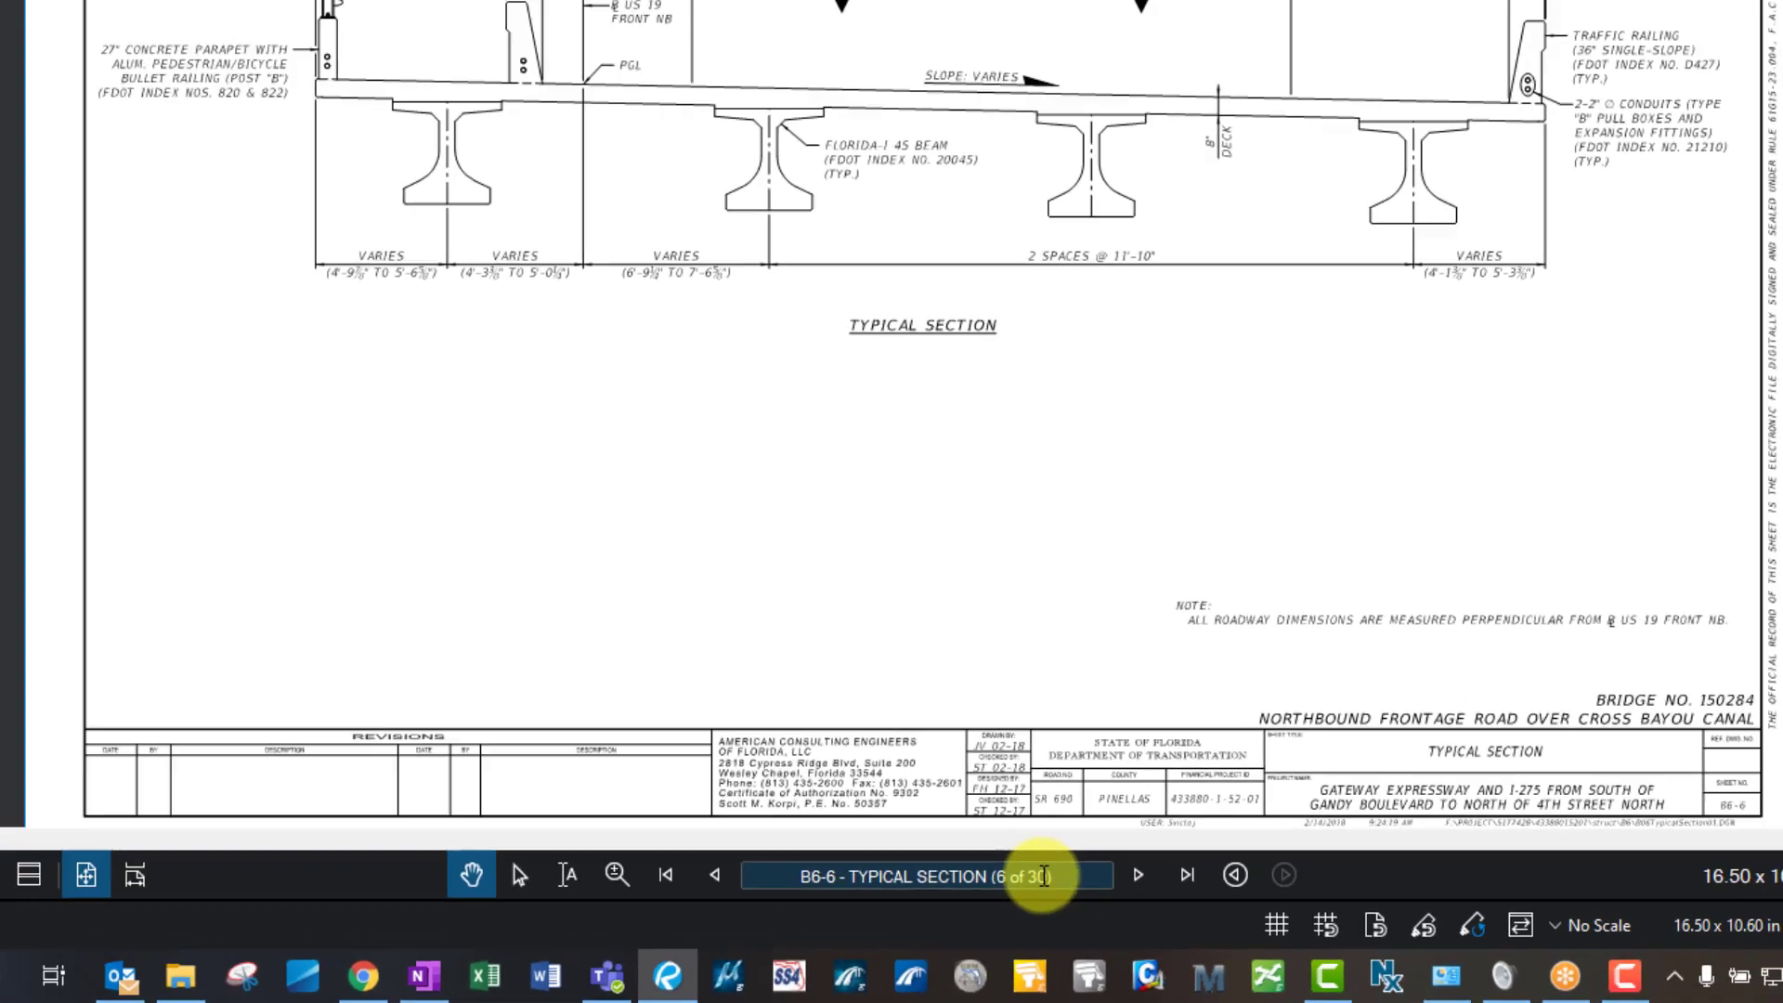
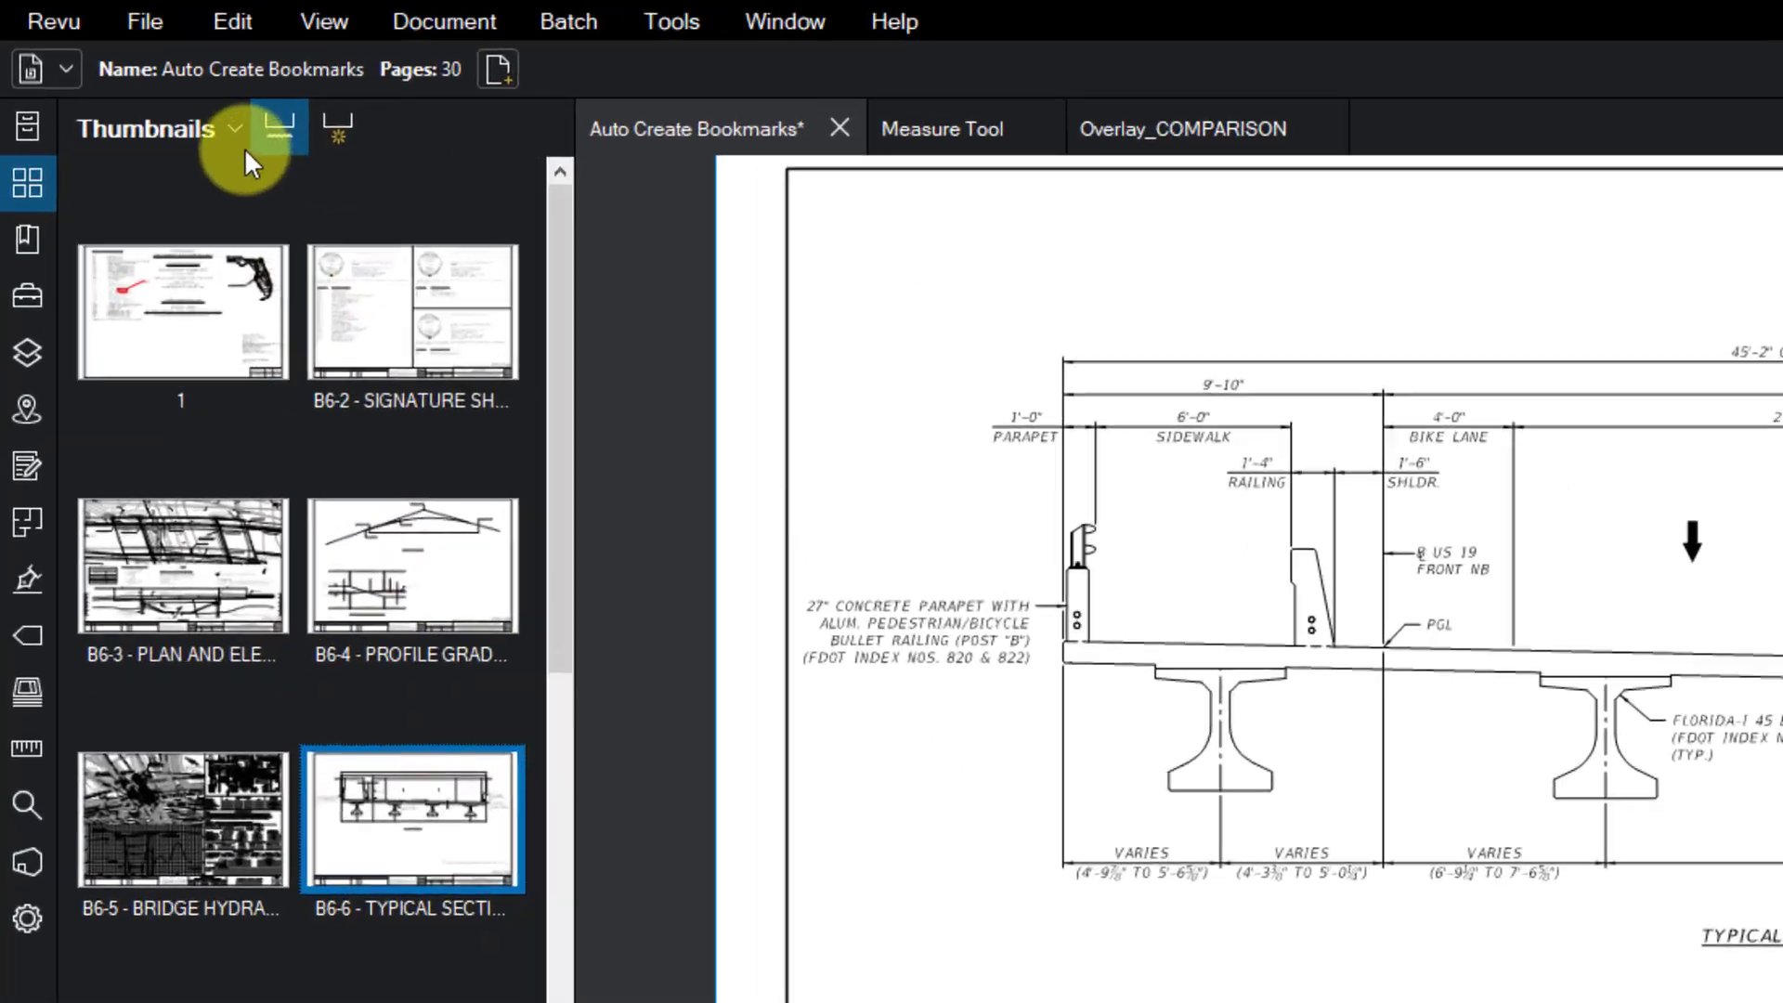
- Clear the 'B6-6 - TYPICAL SECTION' label prefix and apply the labels to all 30 pages
click(136, 74)
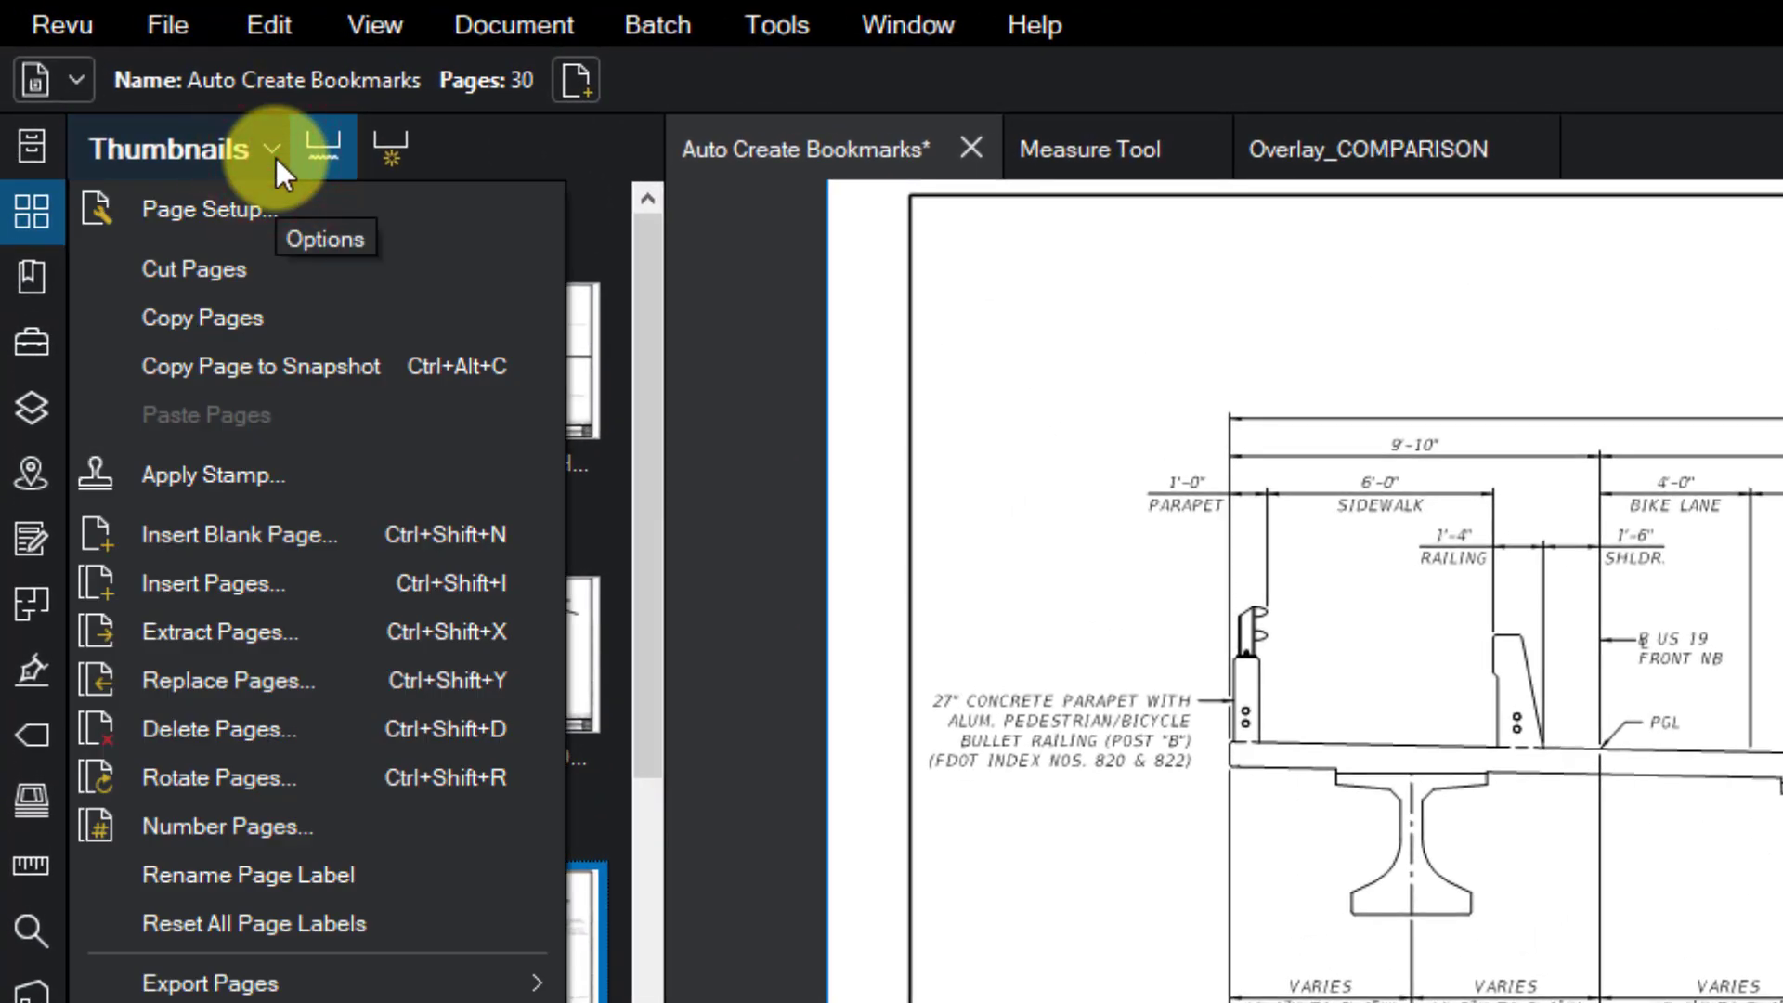
click(274, 156)
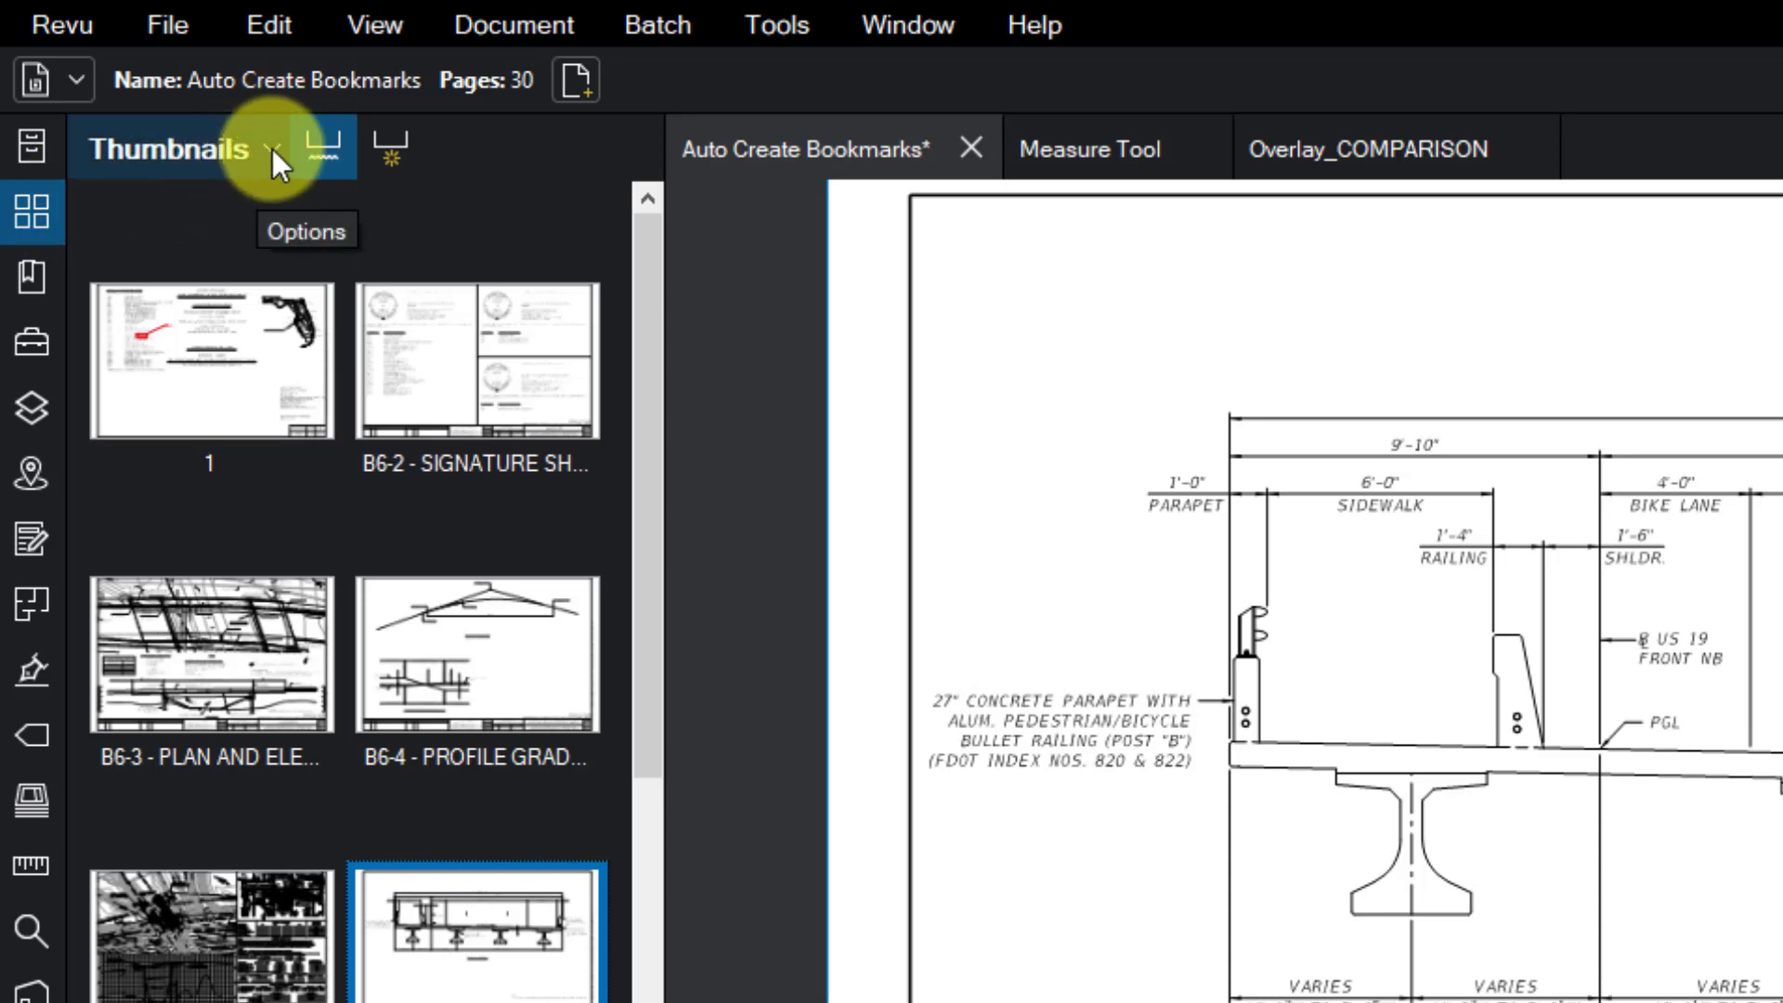
click(271, 148)
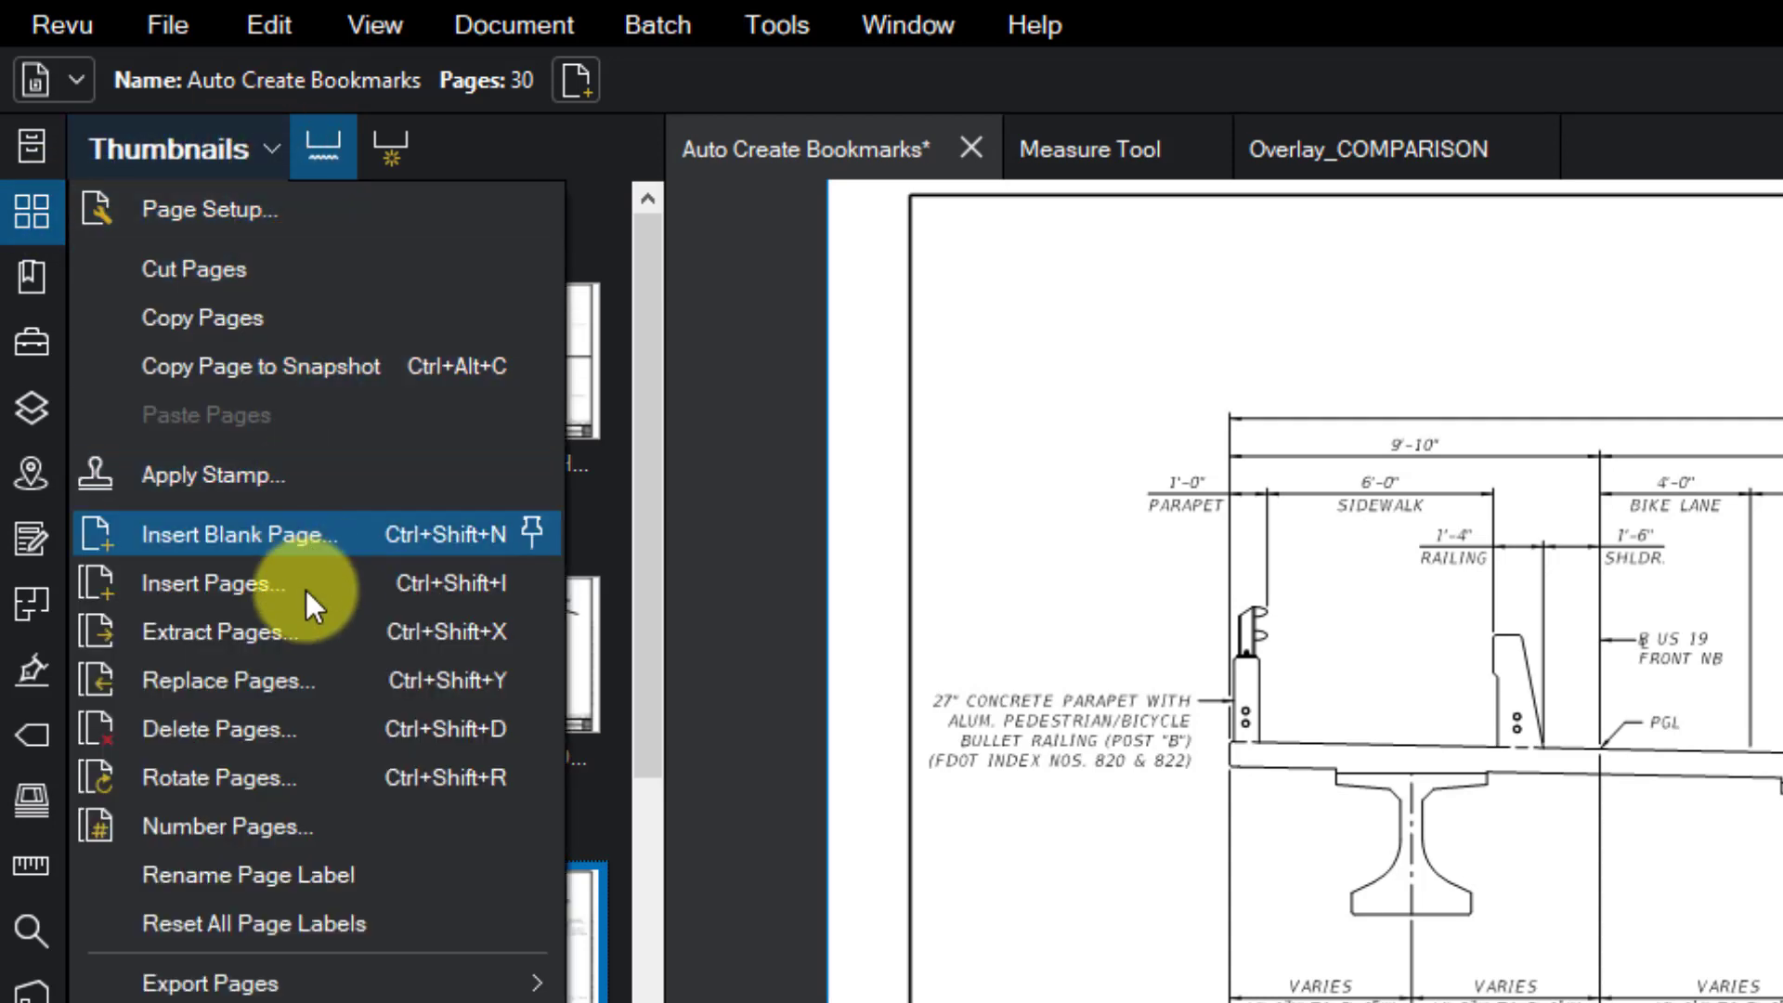
click(326, 828)
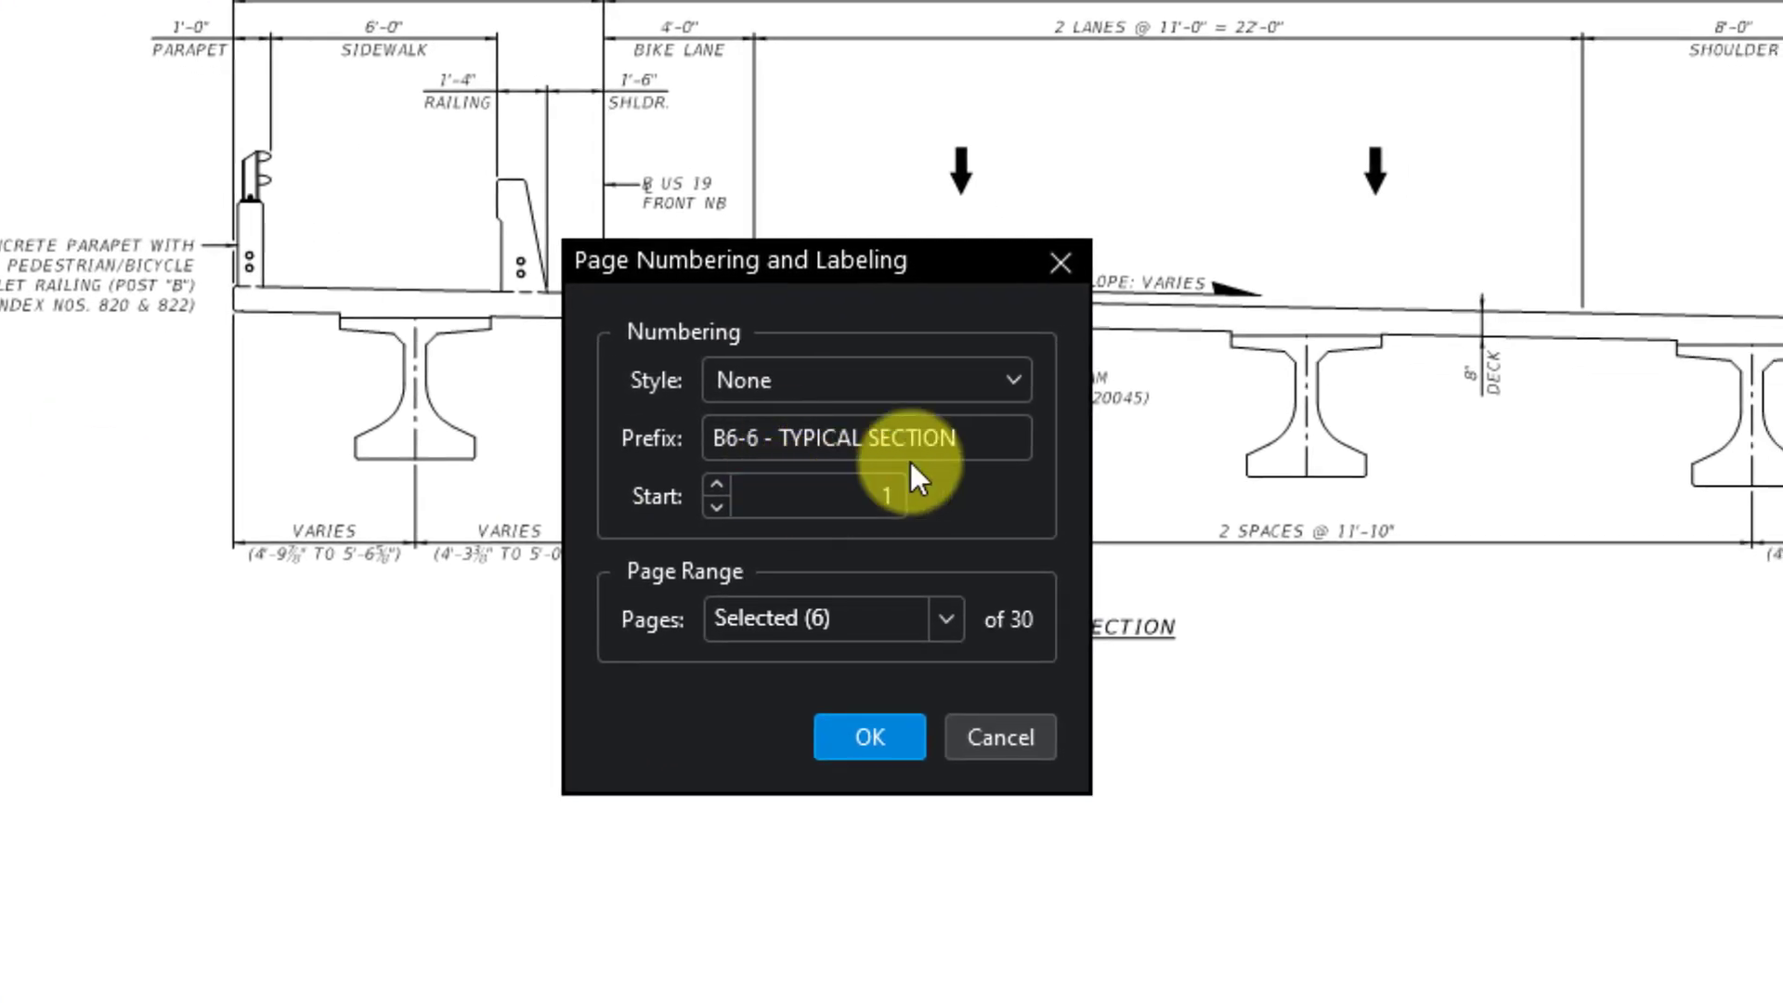
click(1006, 437)
triple_click(1001, 437)
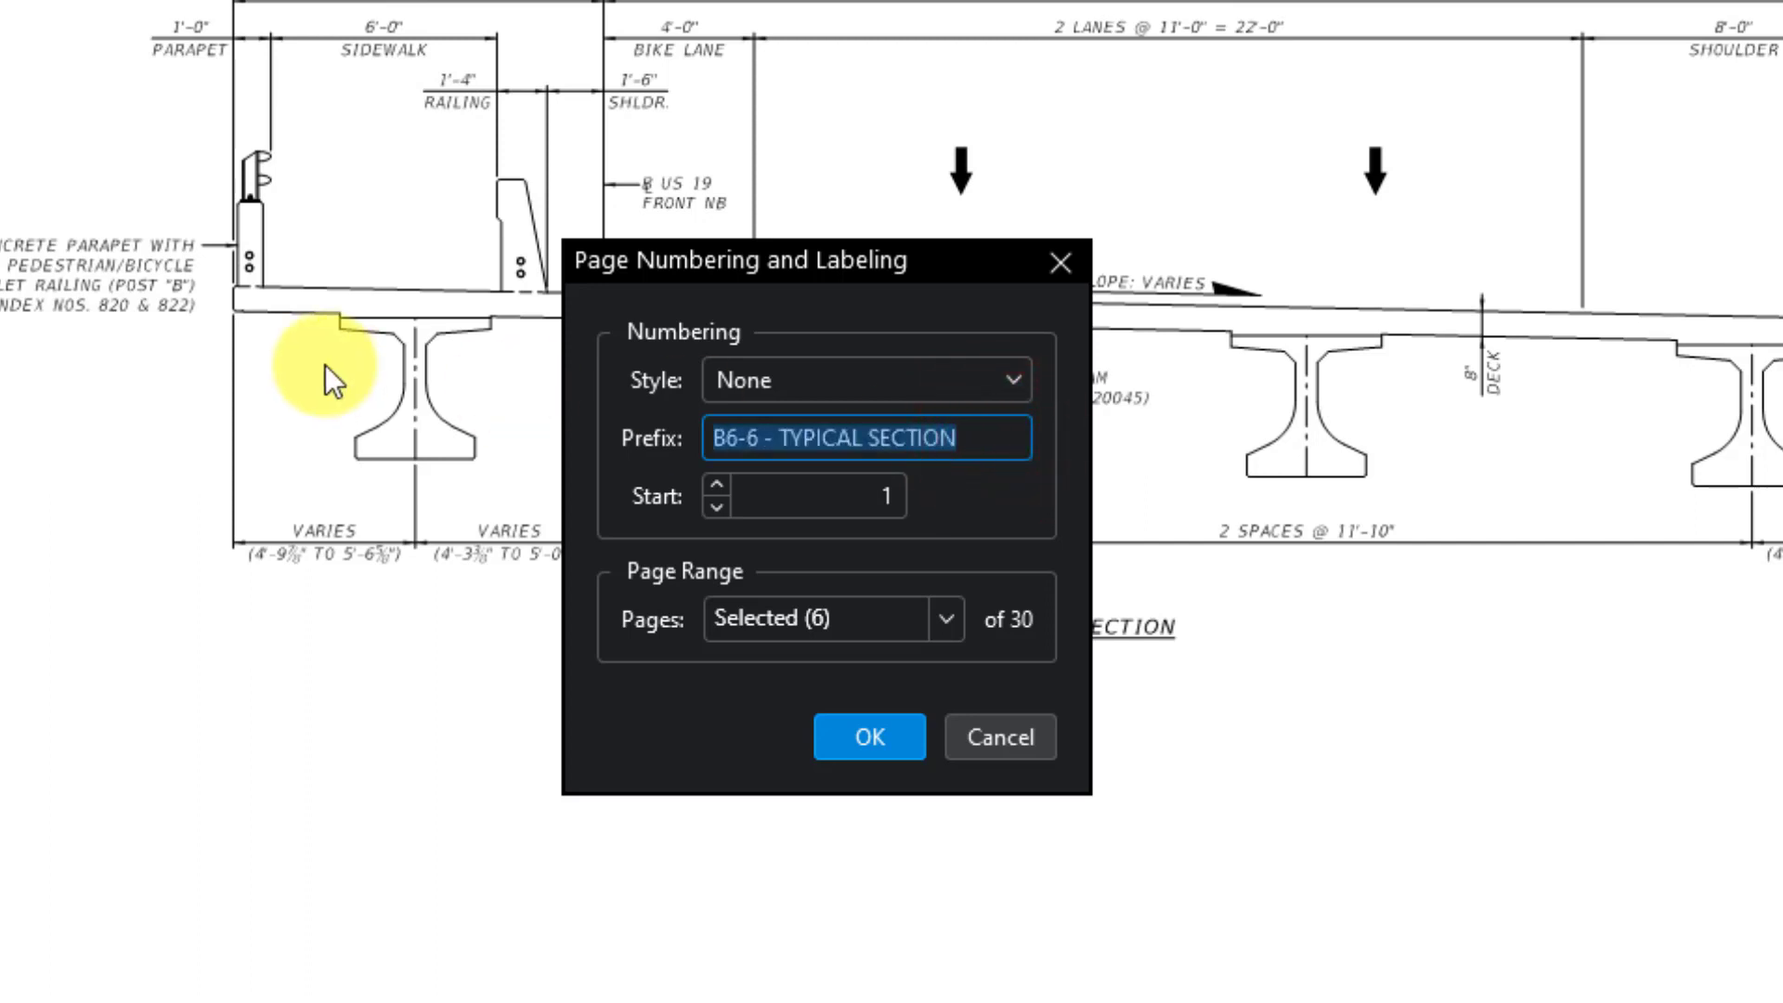
key(BackSpace)
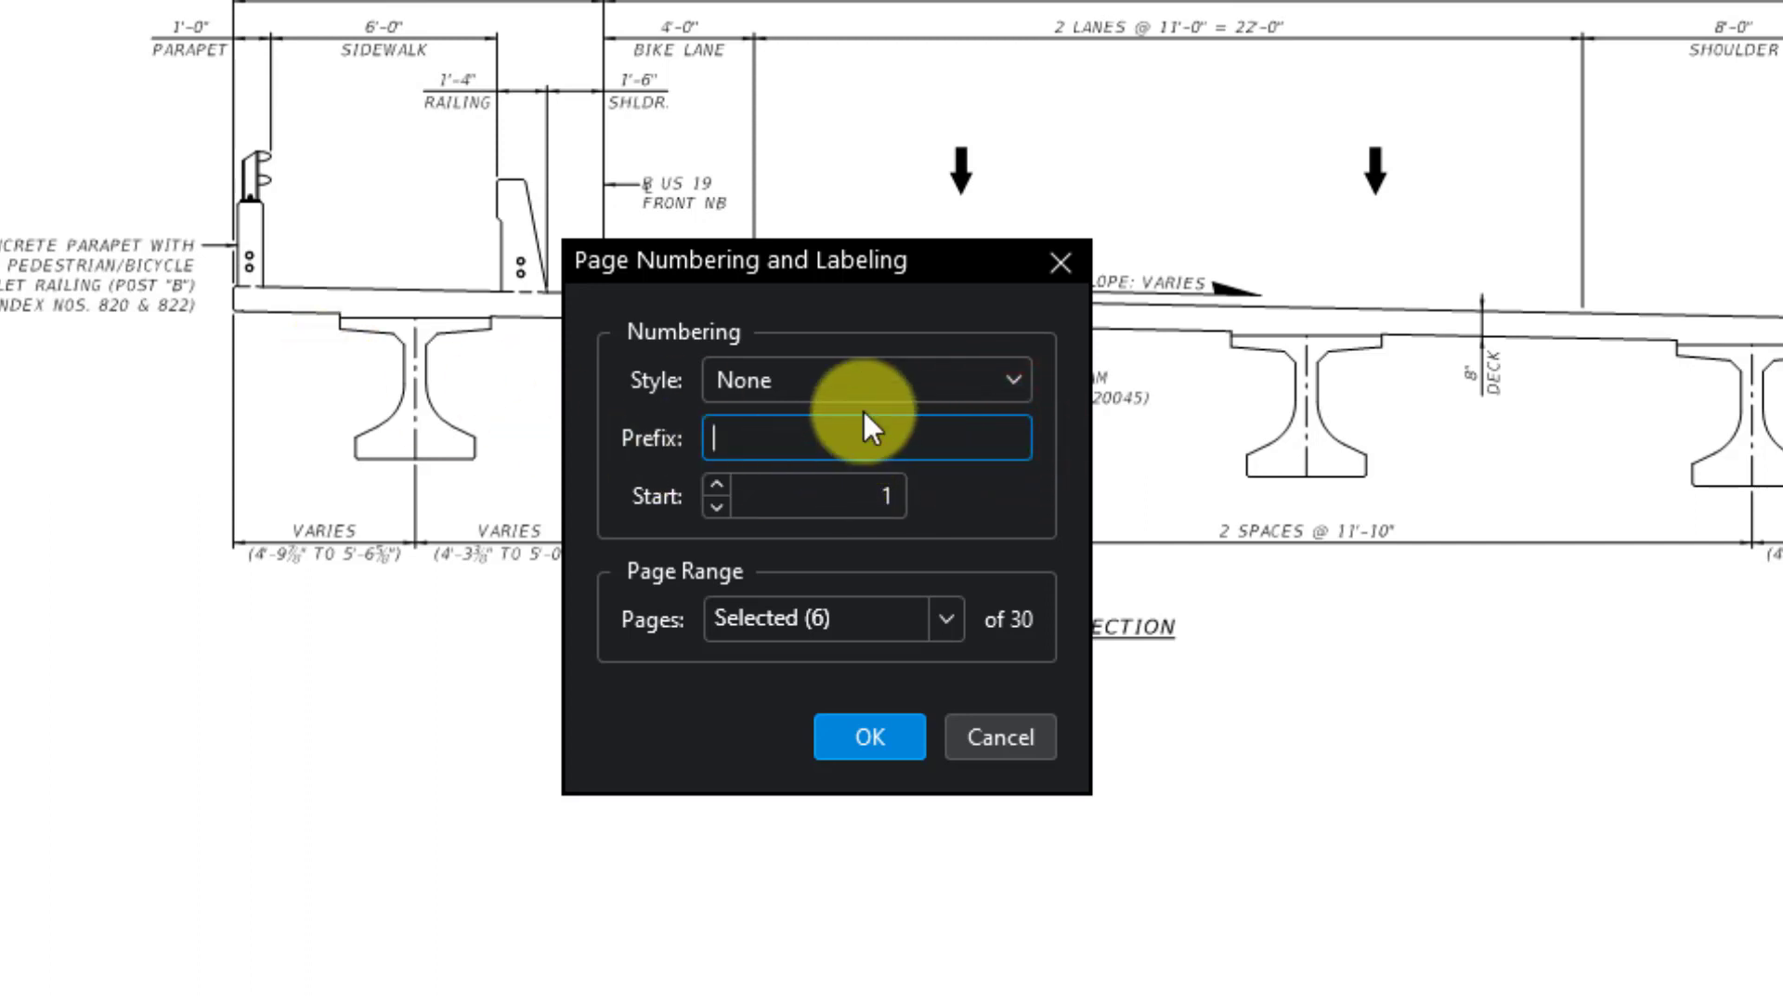
click(945, 619)
click(873, 661)
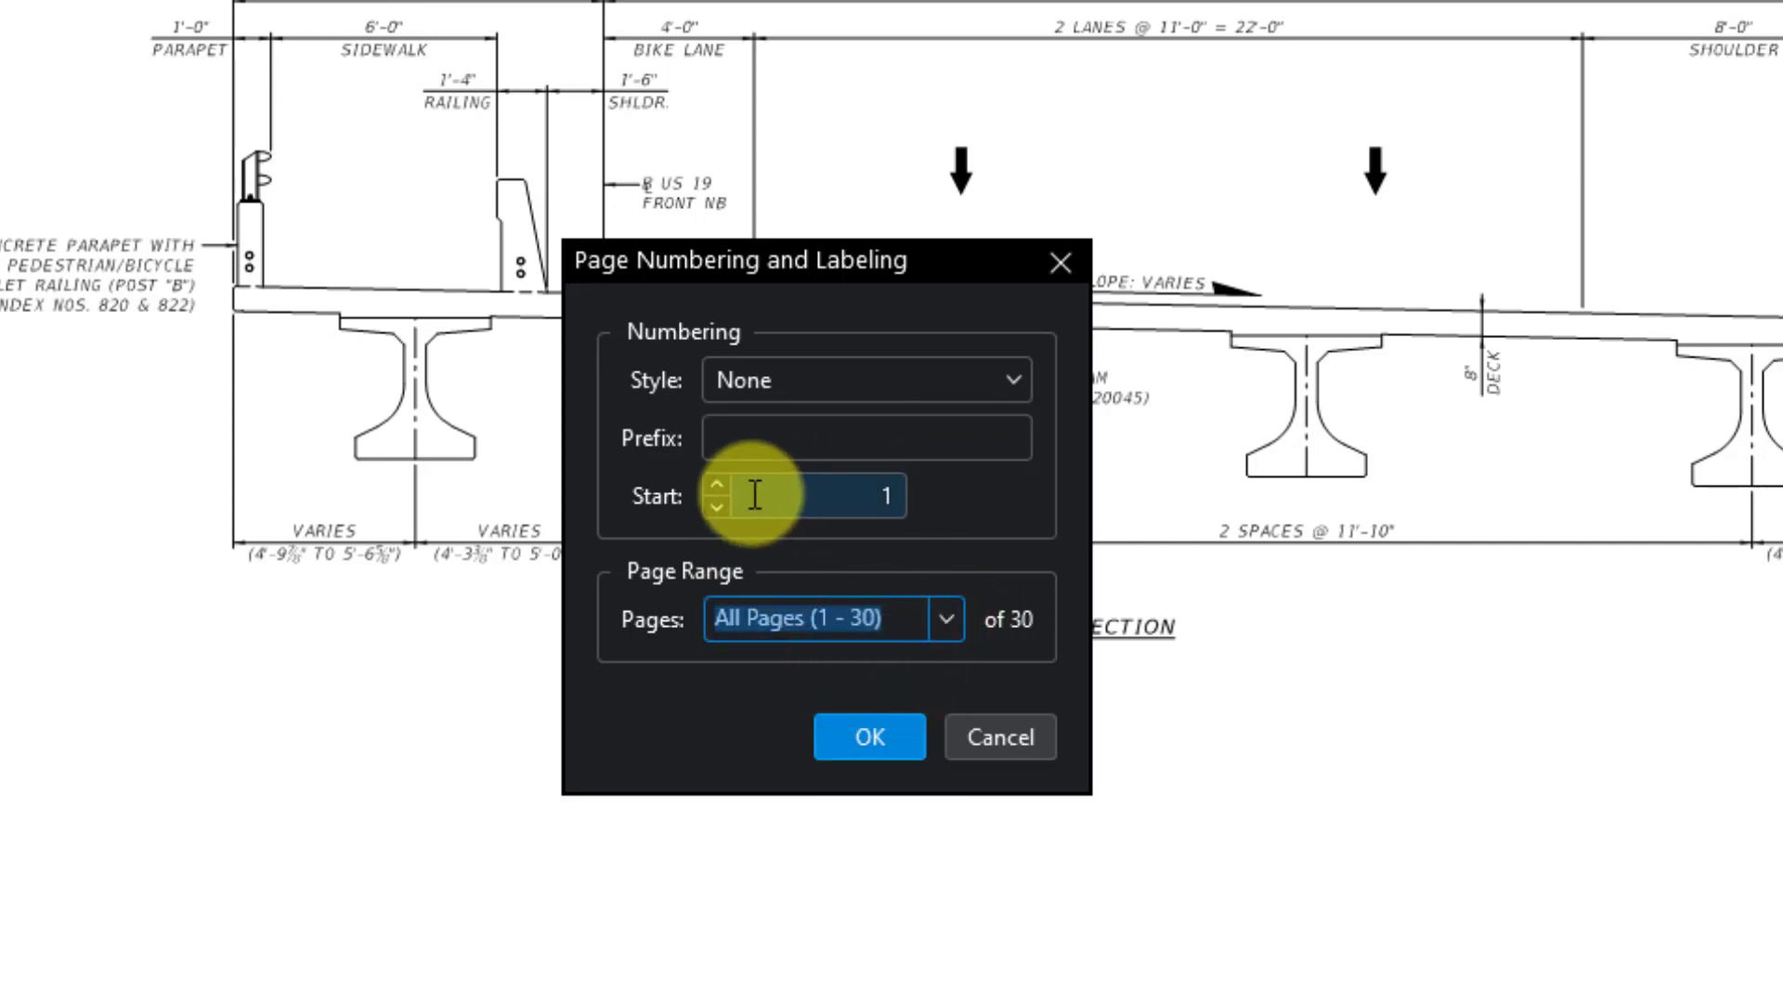
click(890, 736)
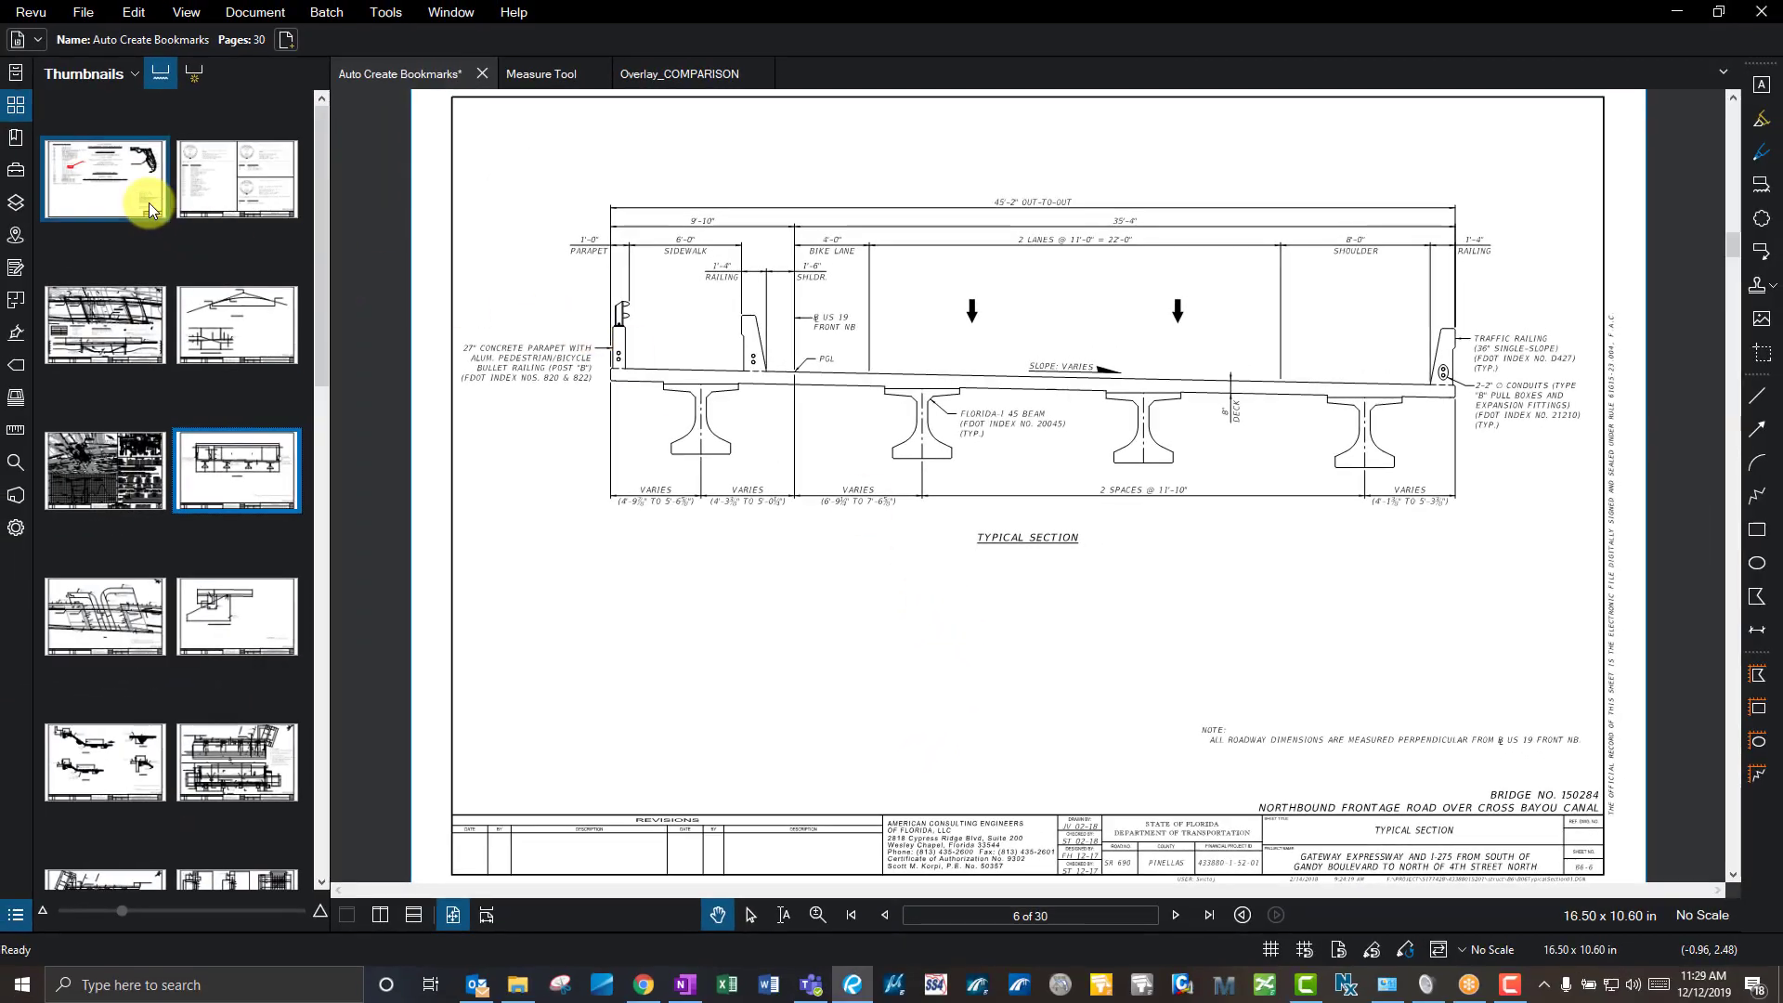
- Renumber All Pages (1 - 30) with the plain 1, 2, 3… numbering style
click(116, 75)
click(150, 420)
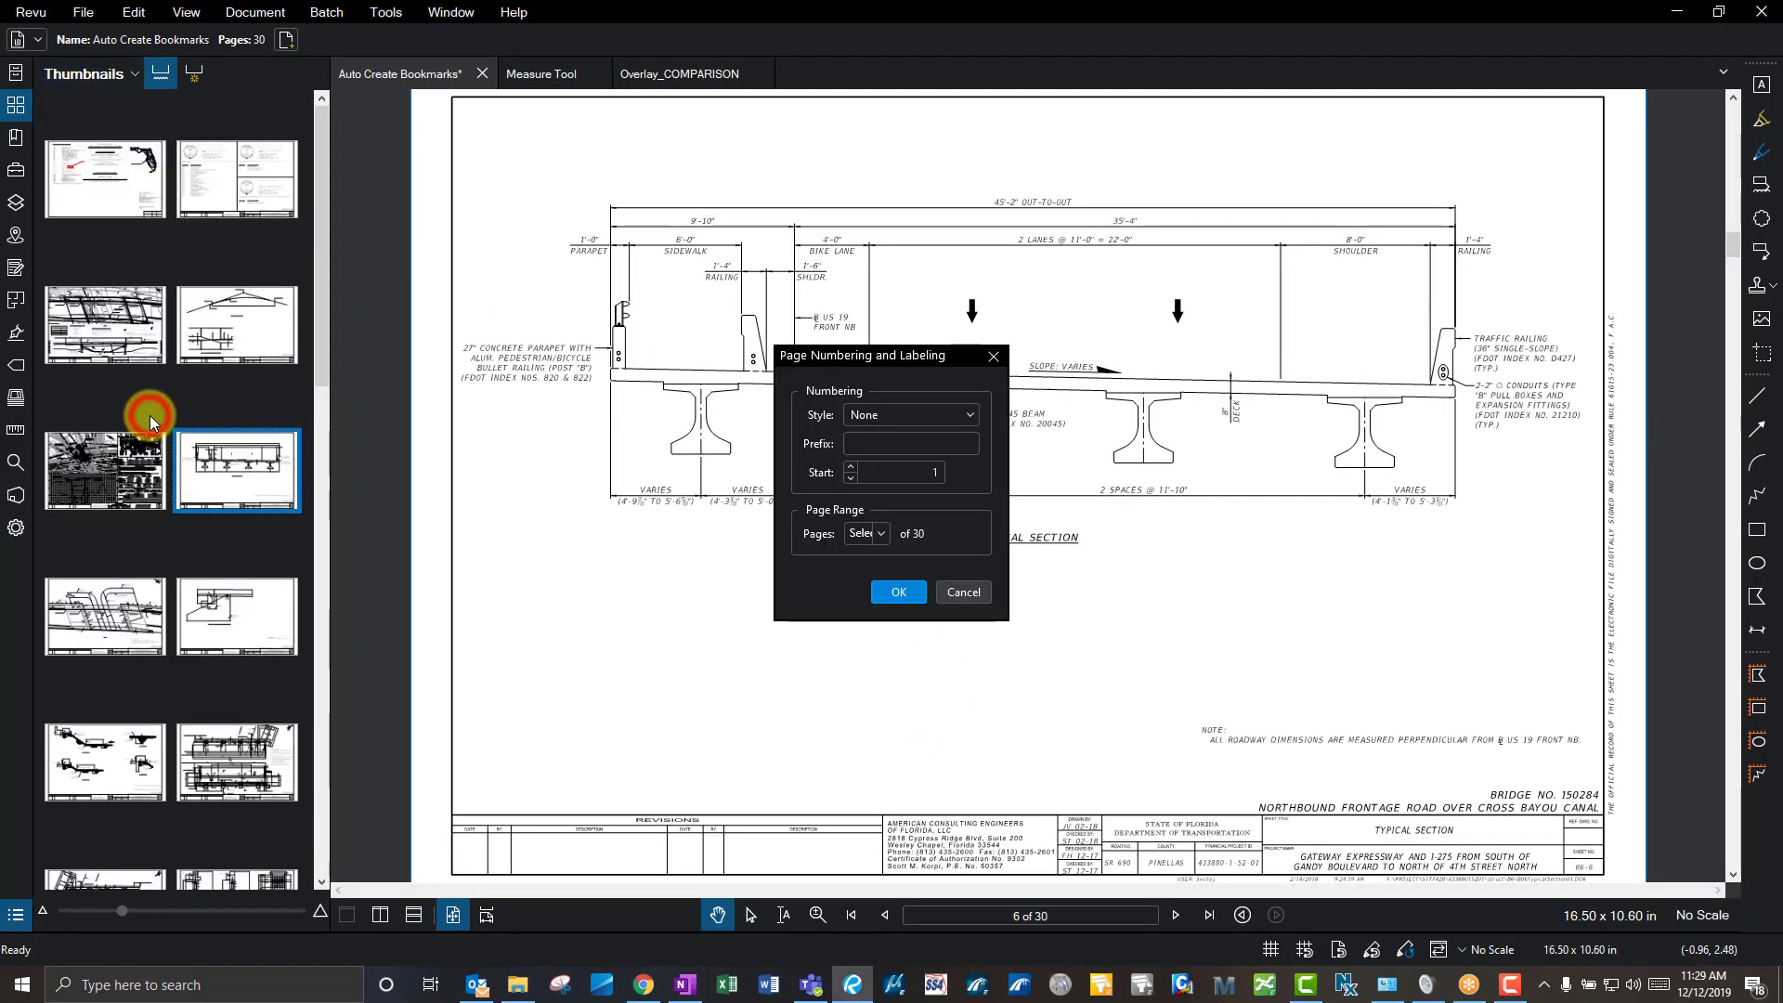
click(942, 415)
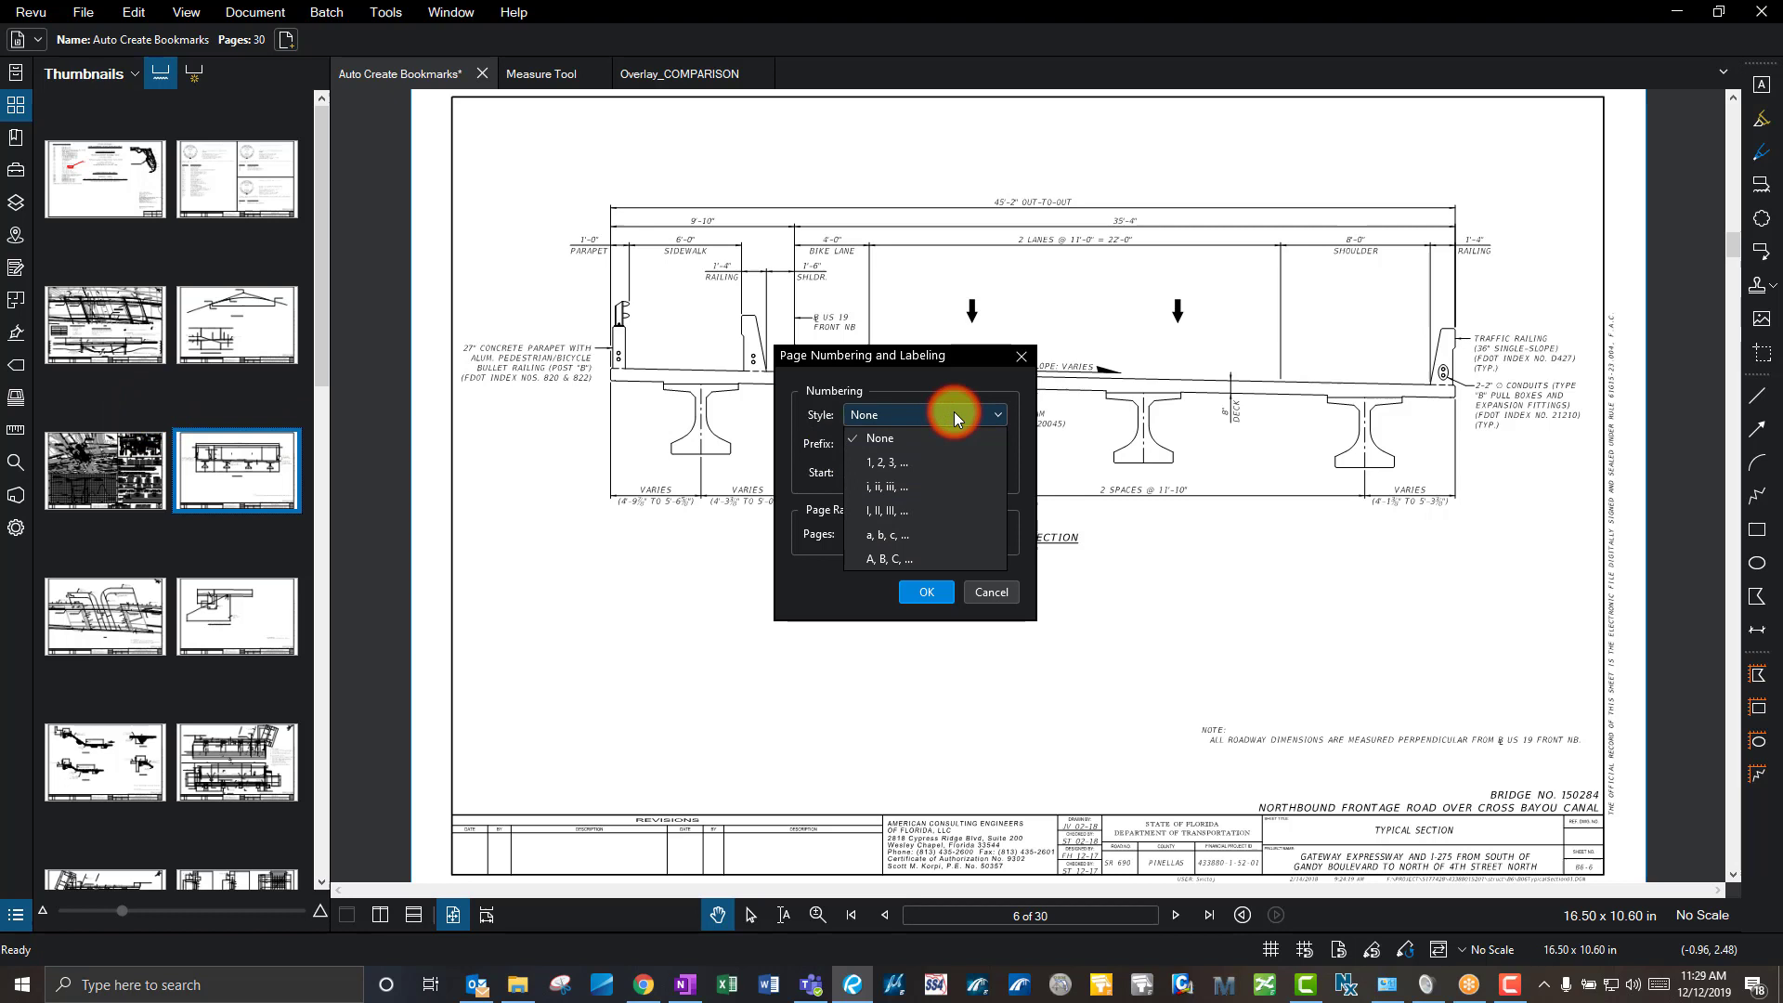
click(933, 462)
click(905, 414)
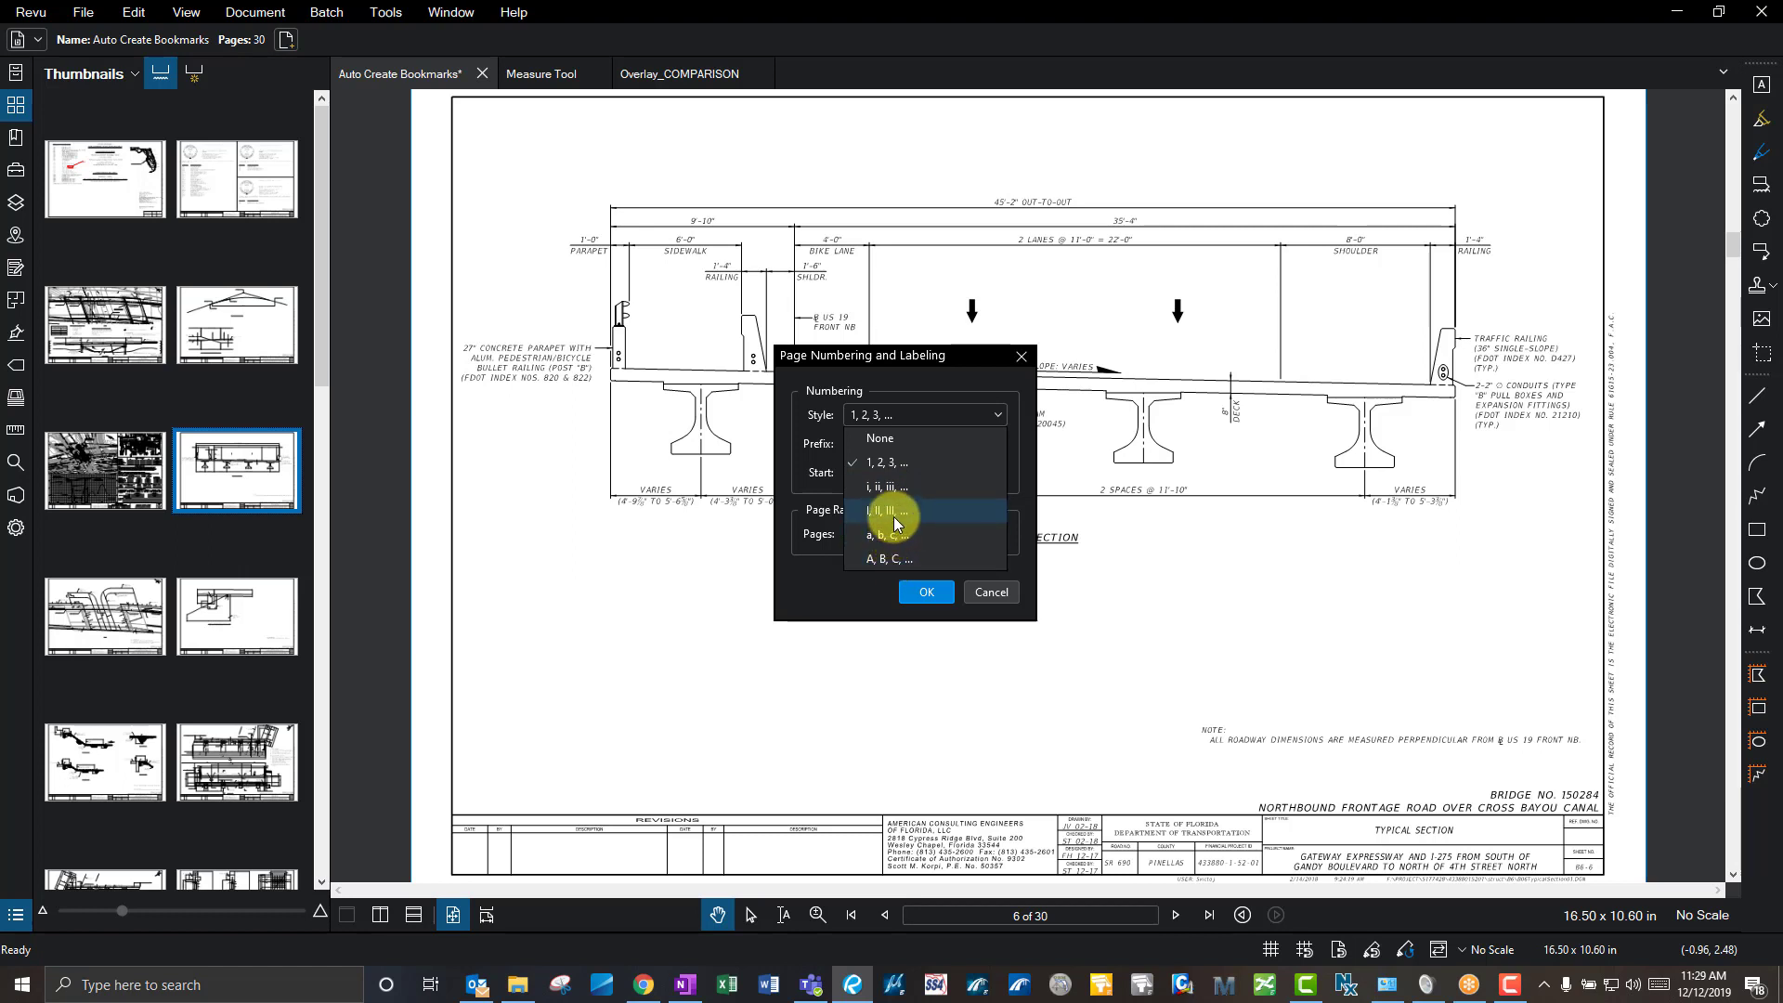
click(933, 355)
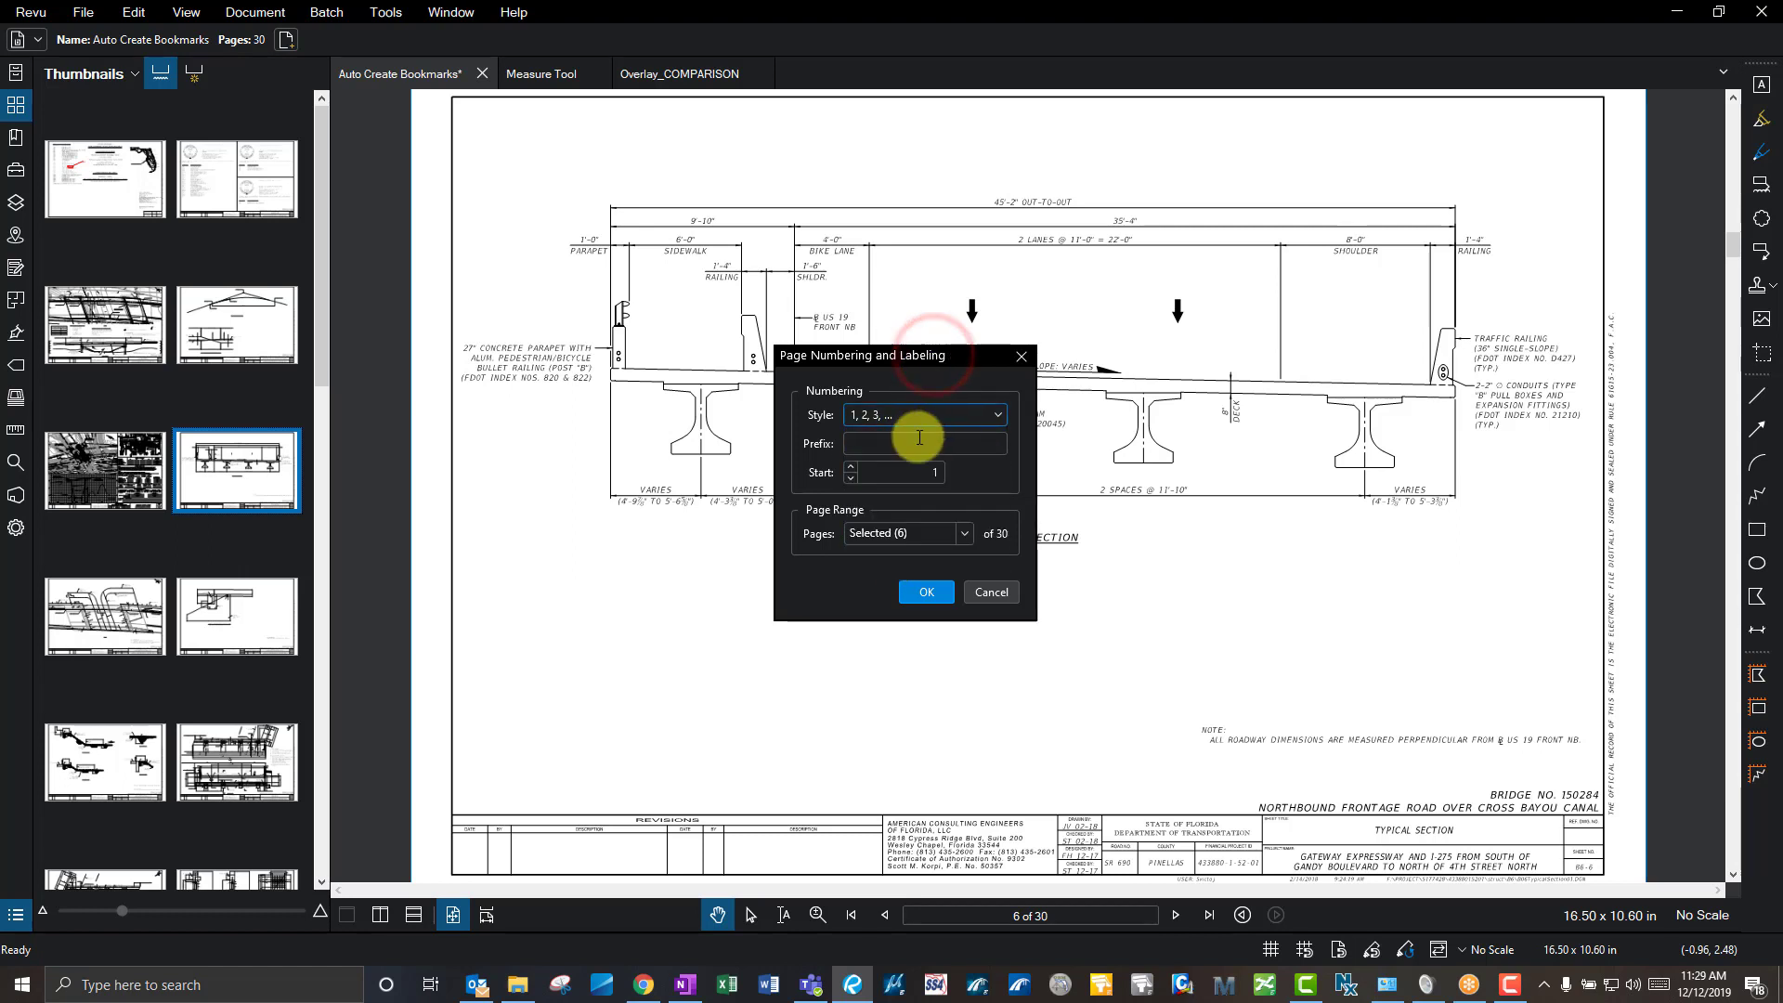
click(938, 536)
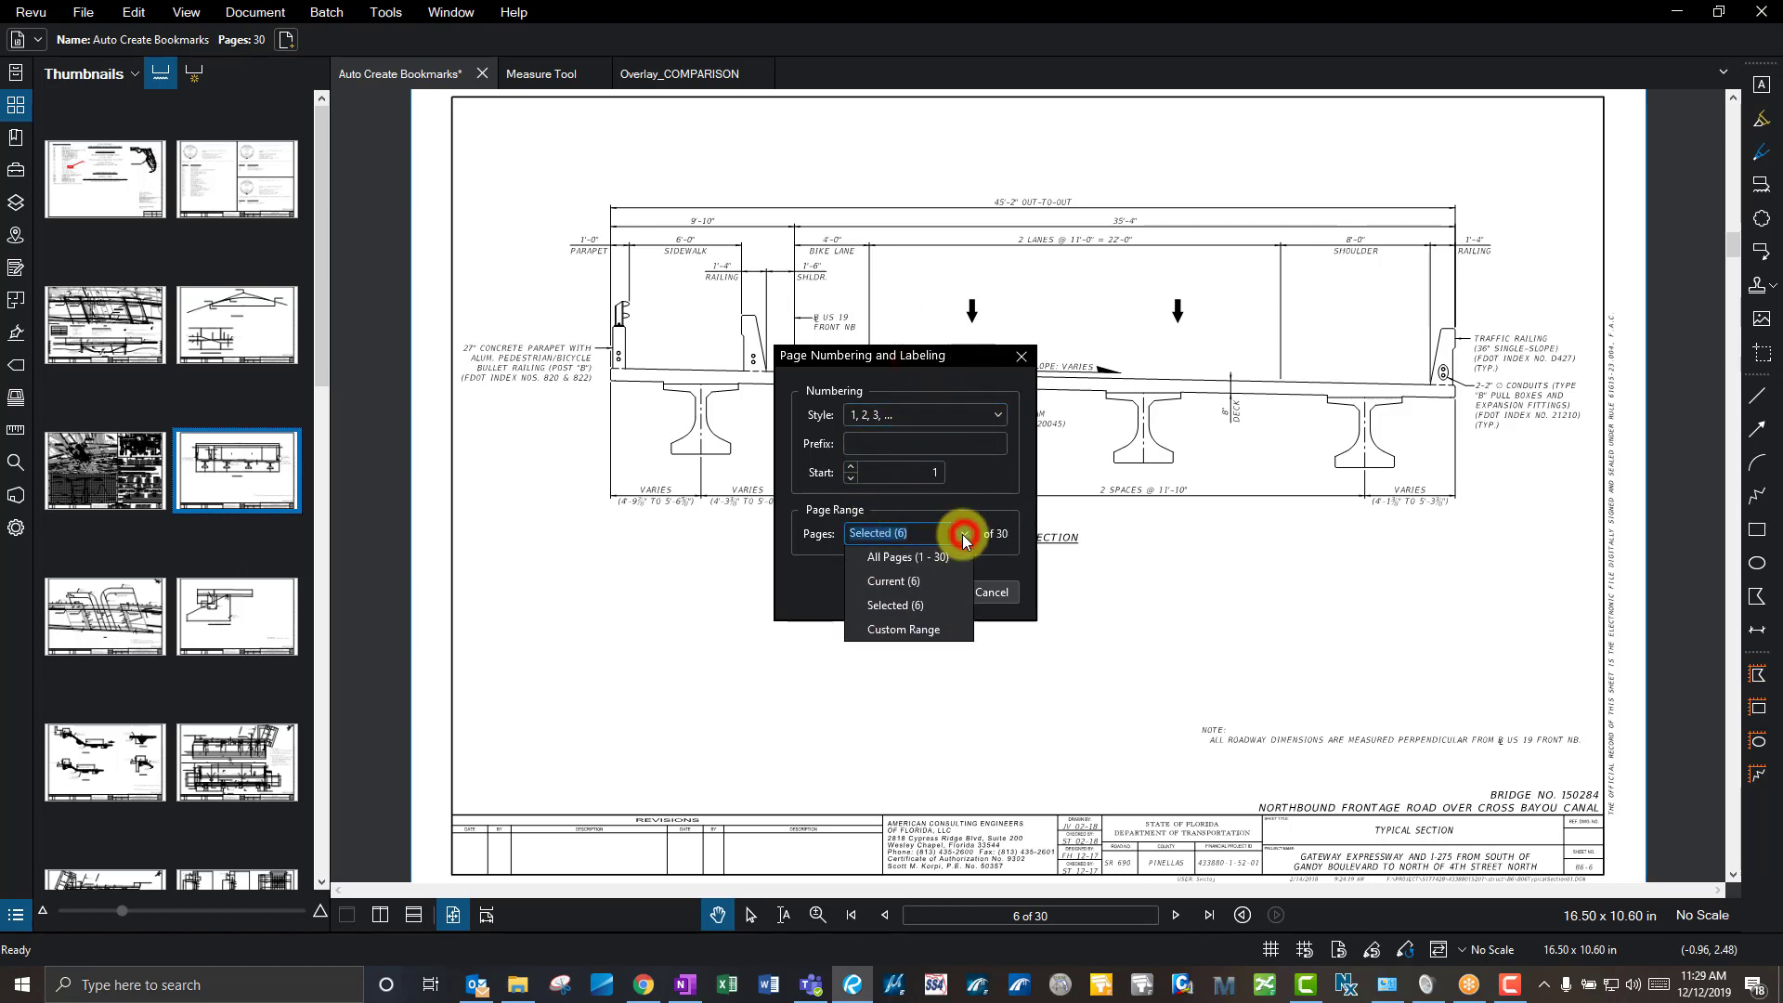
click(923, 559)
click(928, 592)
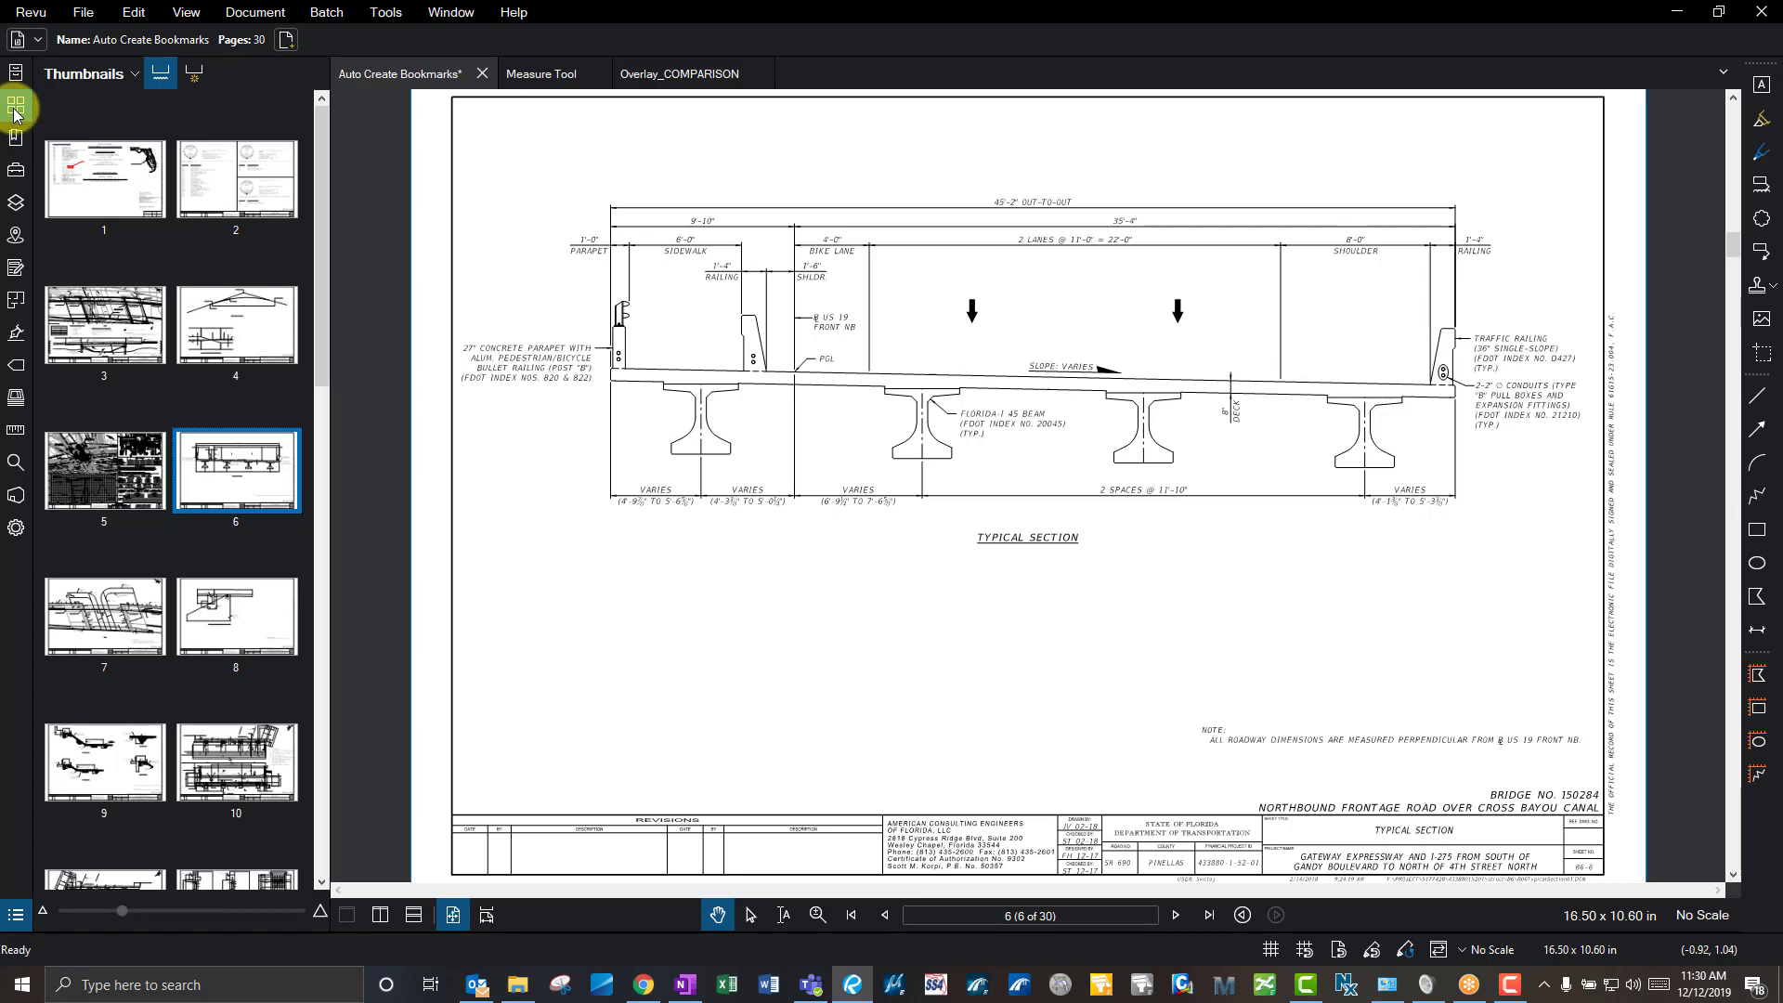
- Show page 25 and widen the thumbnails panel to four columns
click(134, 76)
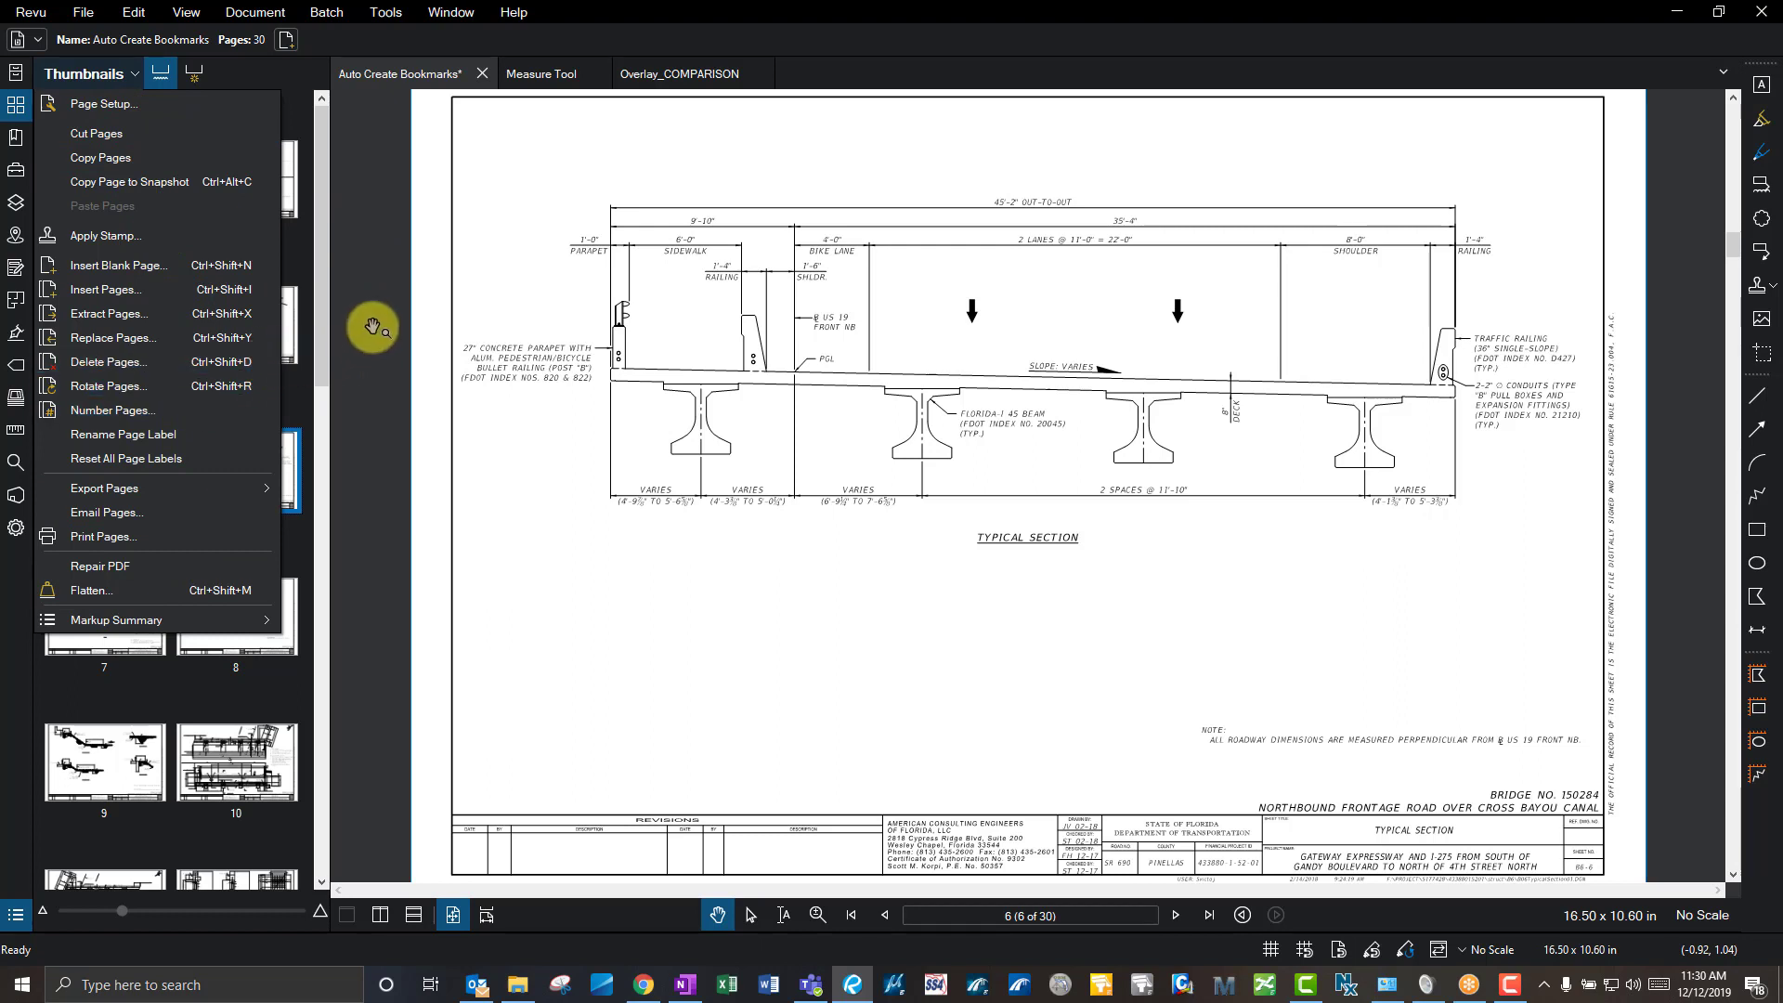
click(381, 200)
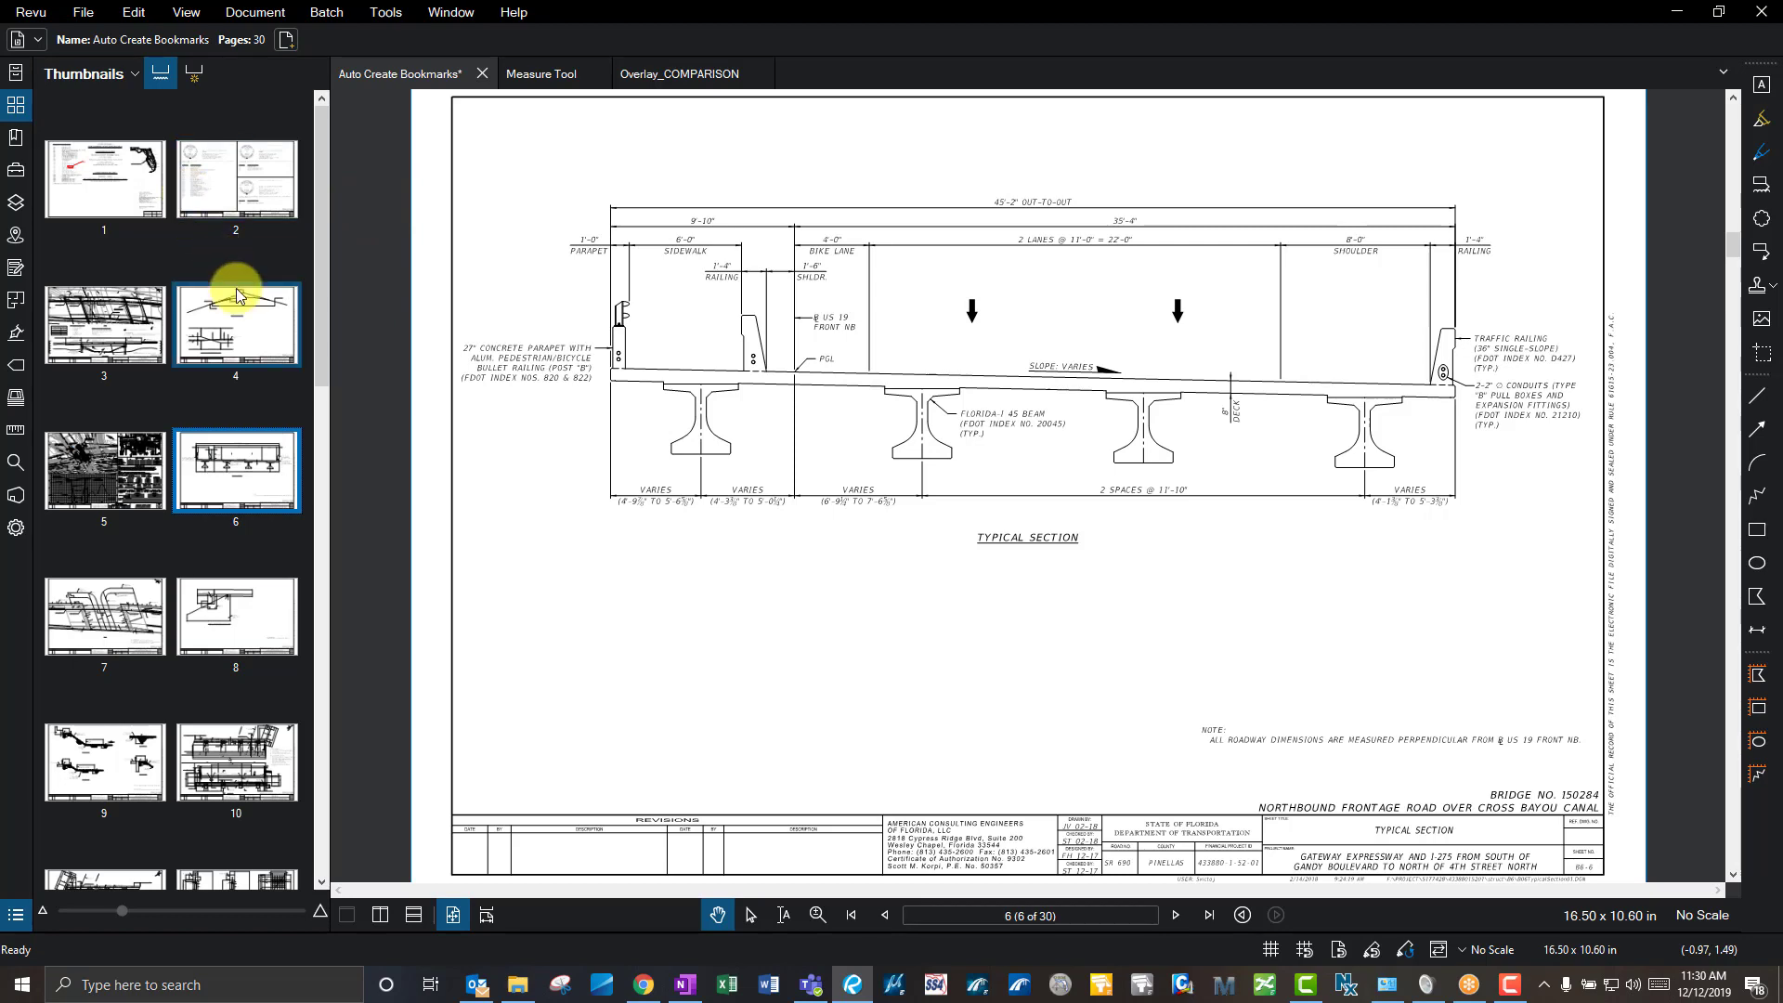
scroll(201, 478, down, 10)
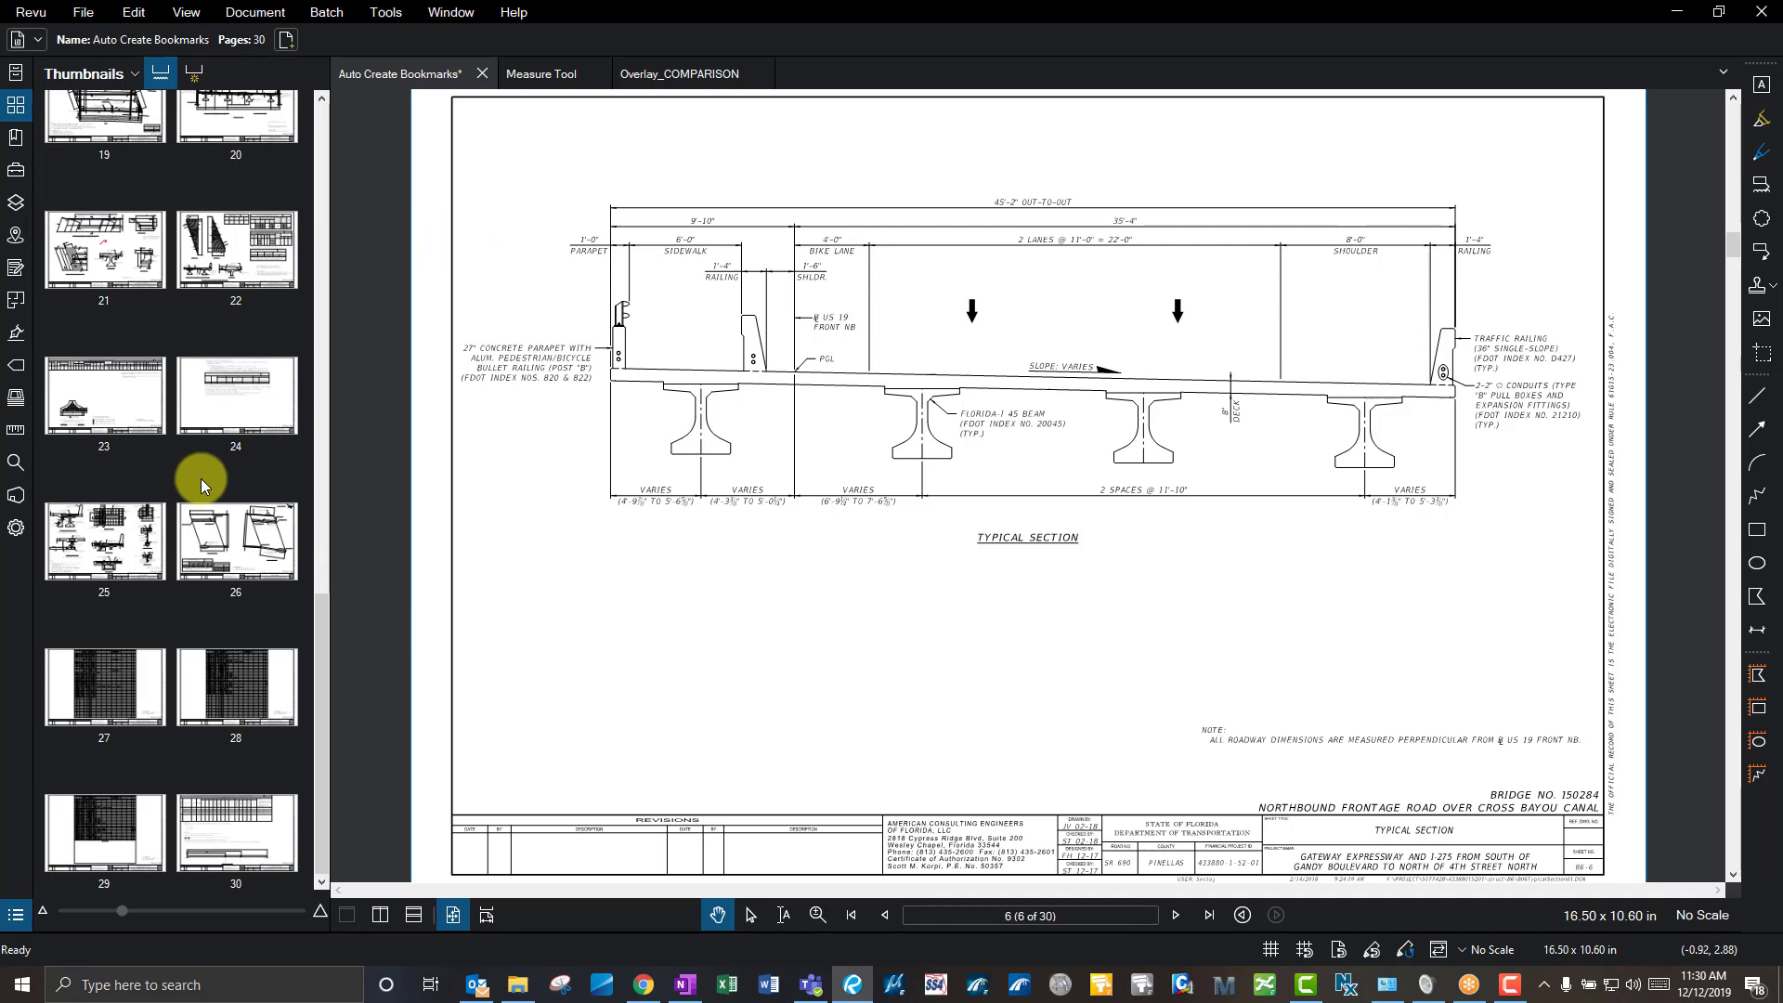
click(128, 541)
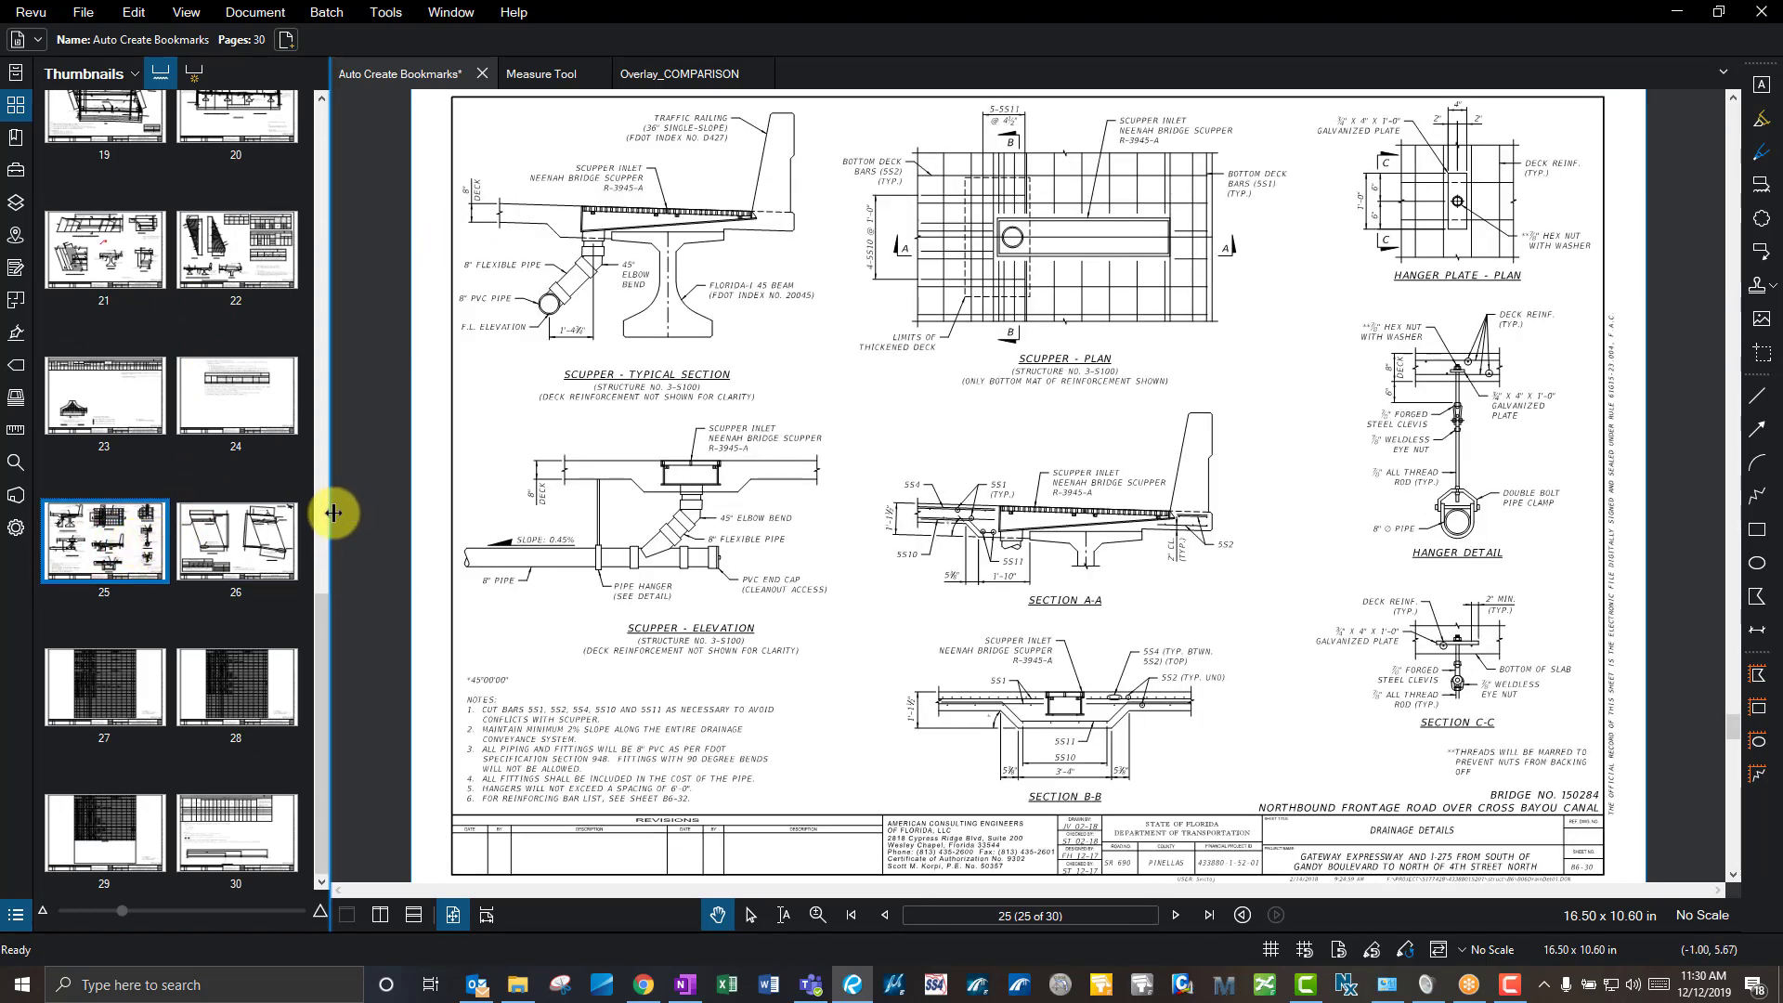
drag(329, 511, 605, 504)
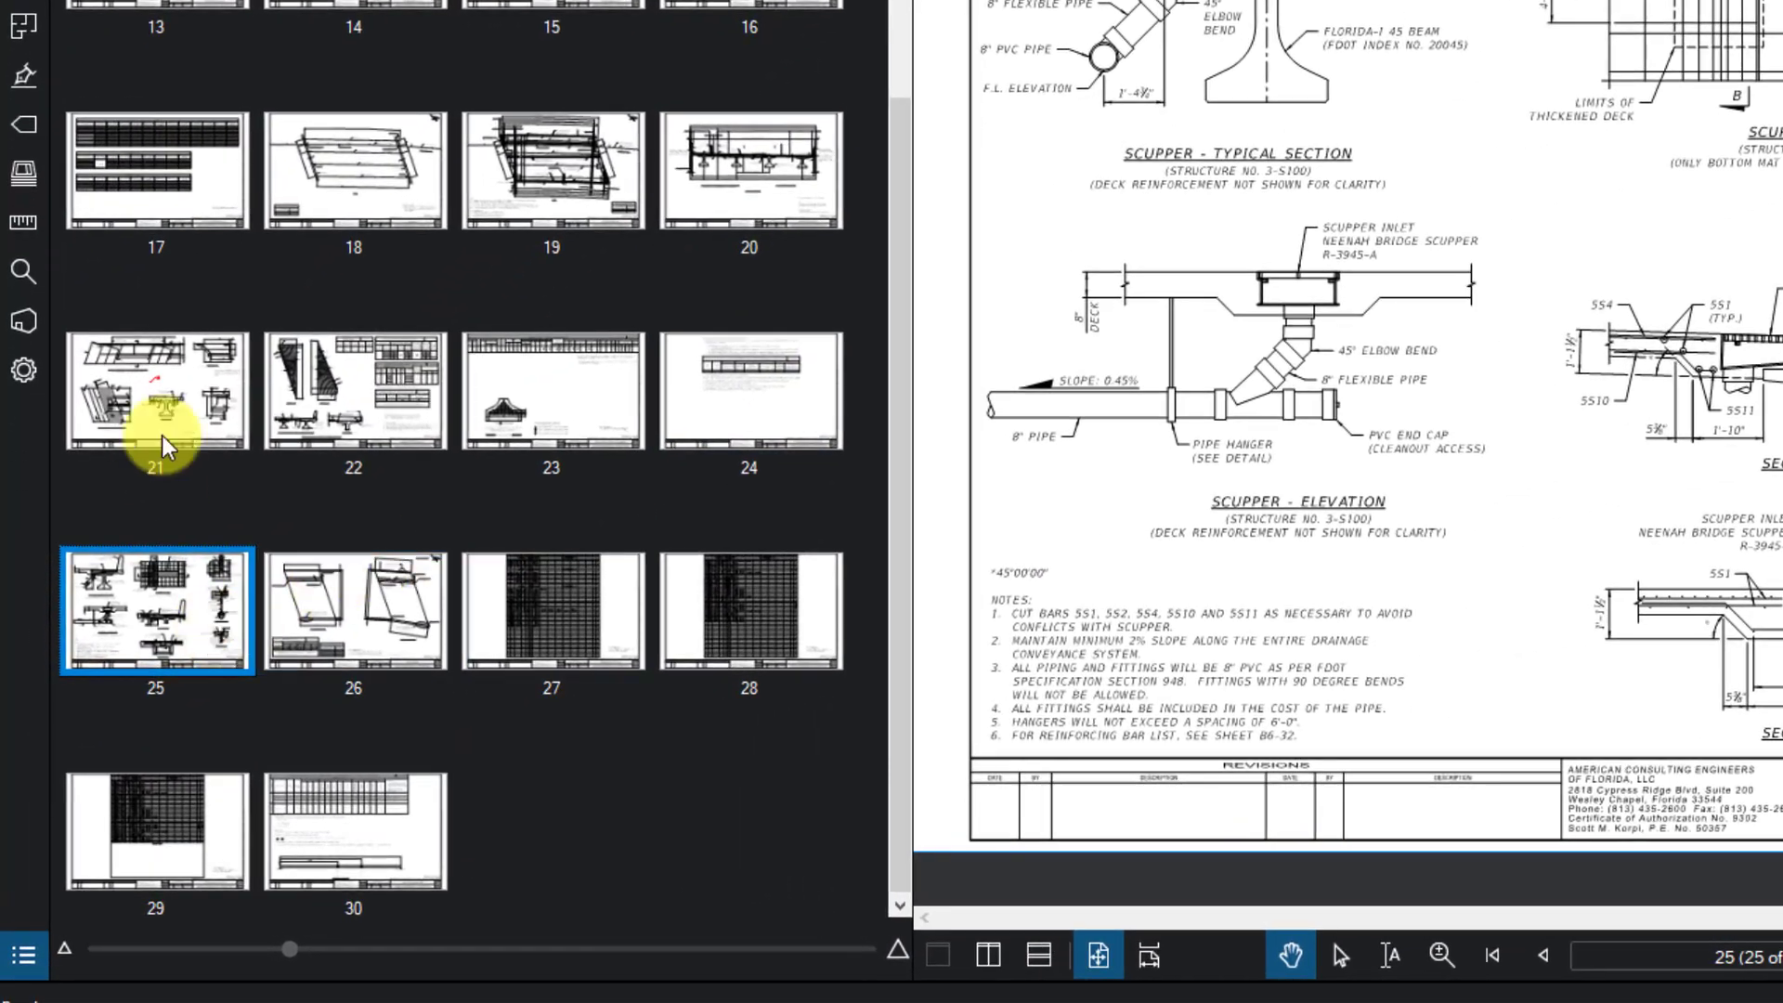
- Show page 21, then select a group of thumbnails from pages 21 to 26
click(161, 437)
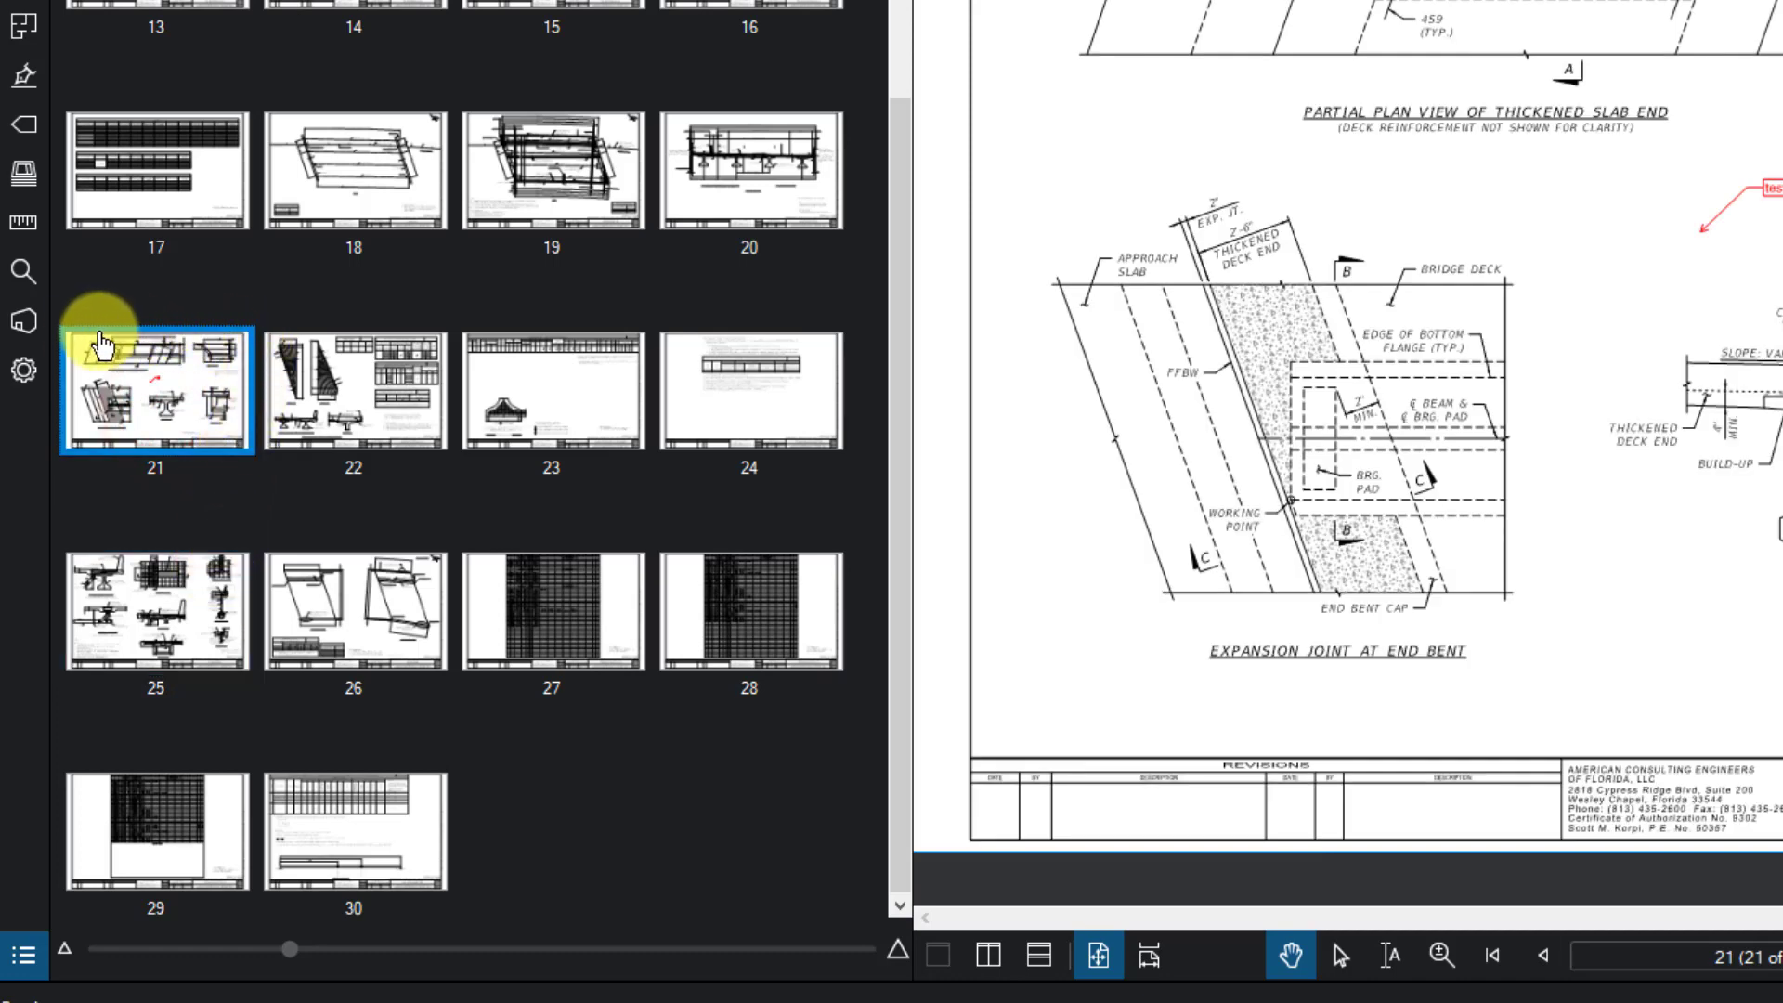
click(203, 585)
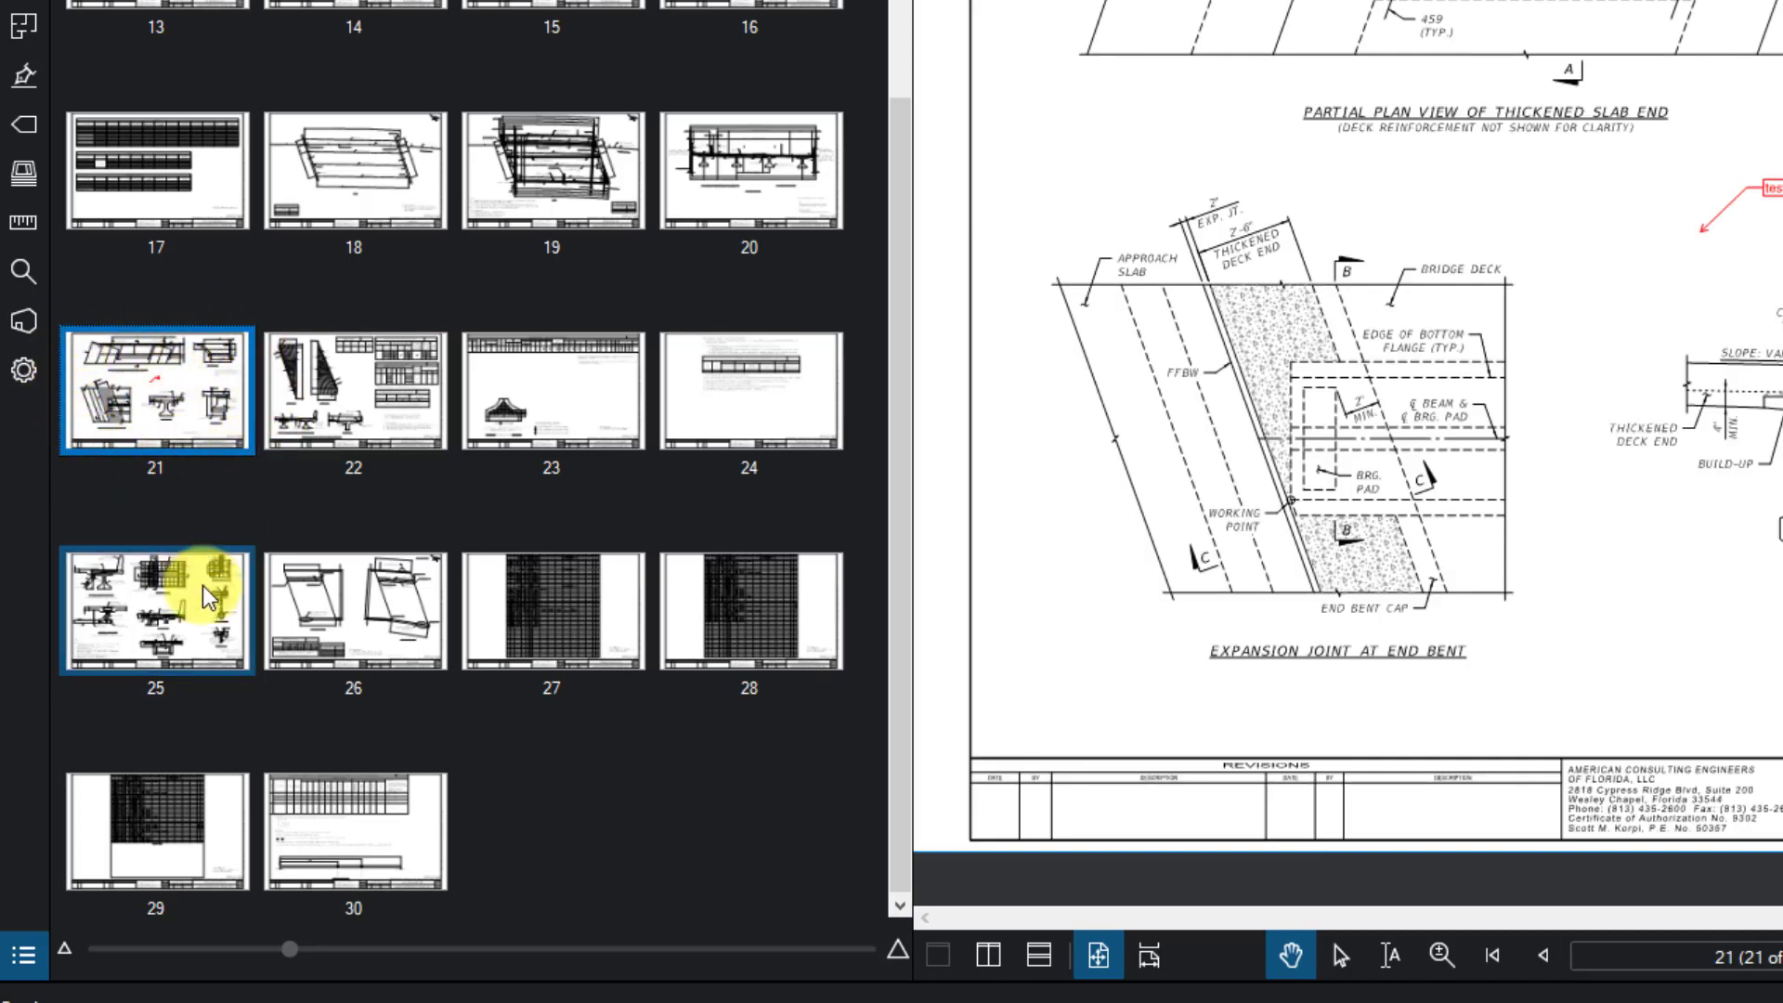
click(337, 607)
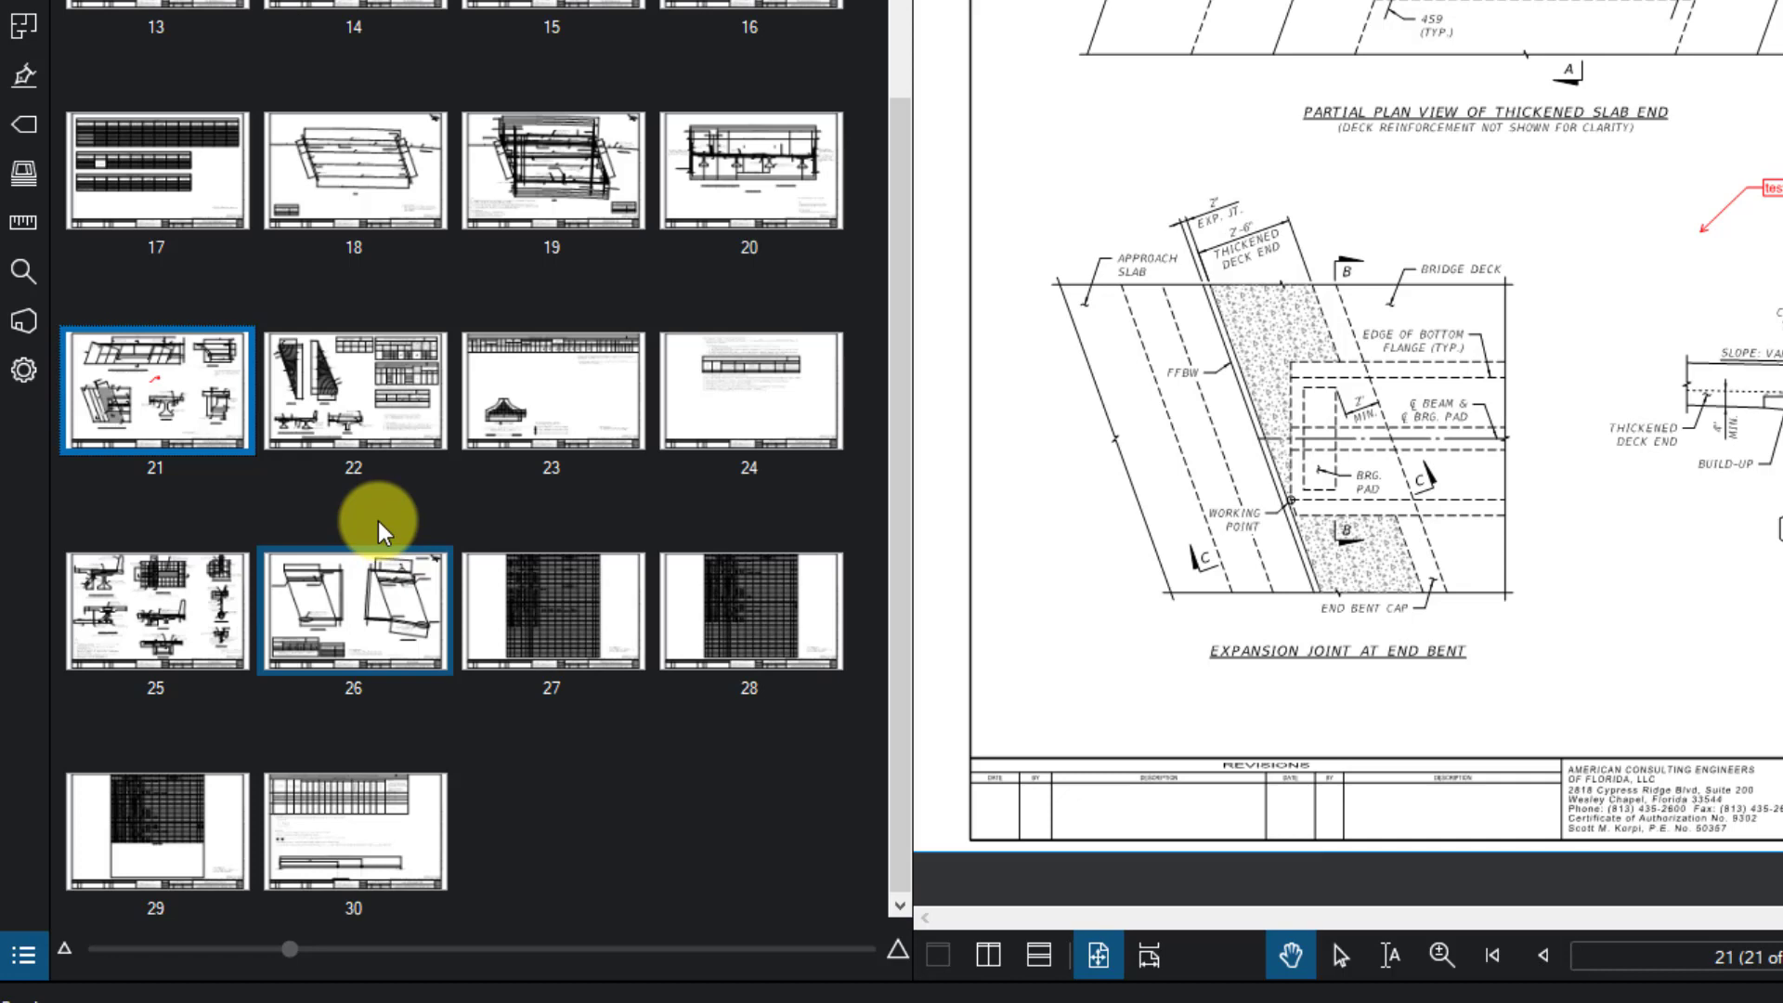
click(380, 444)
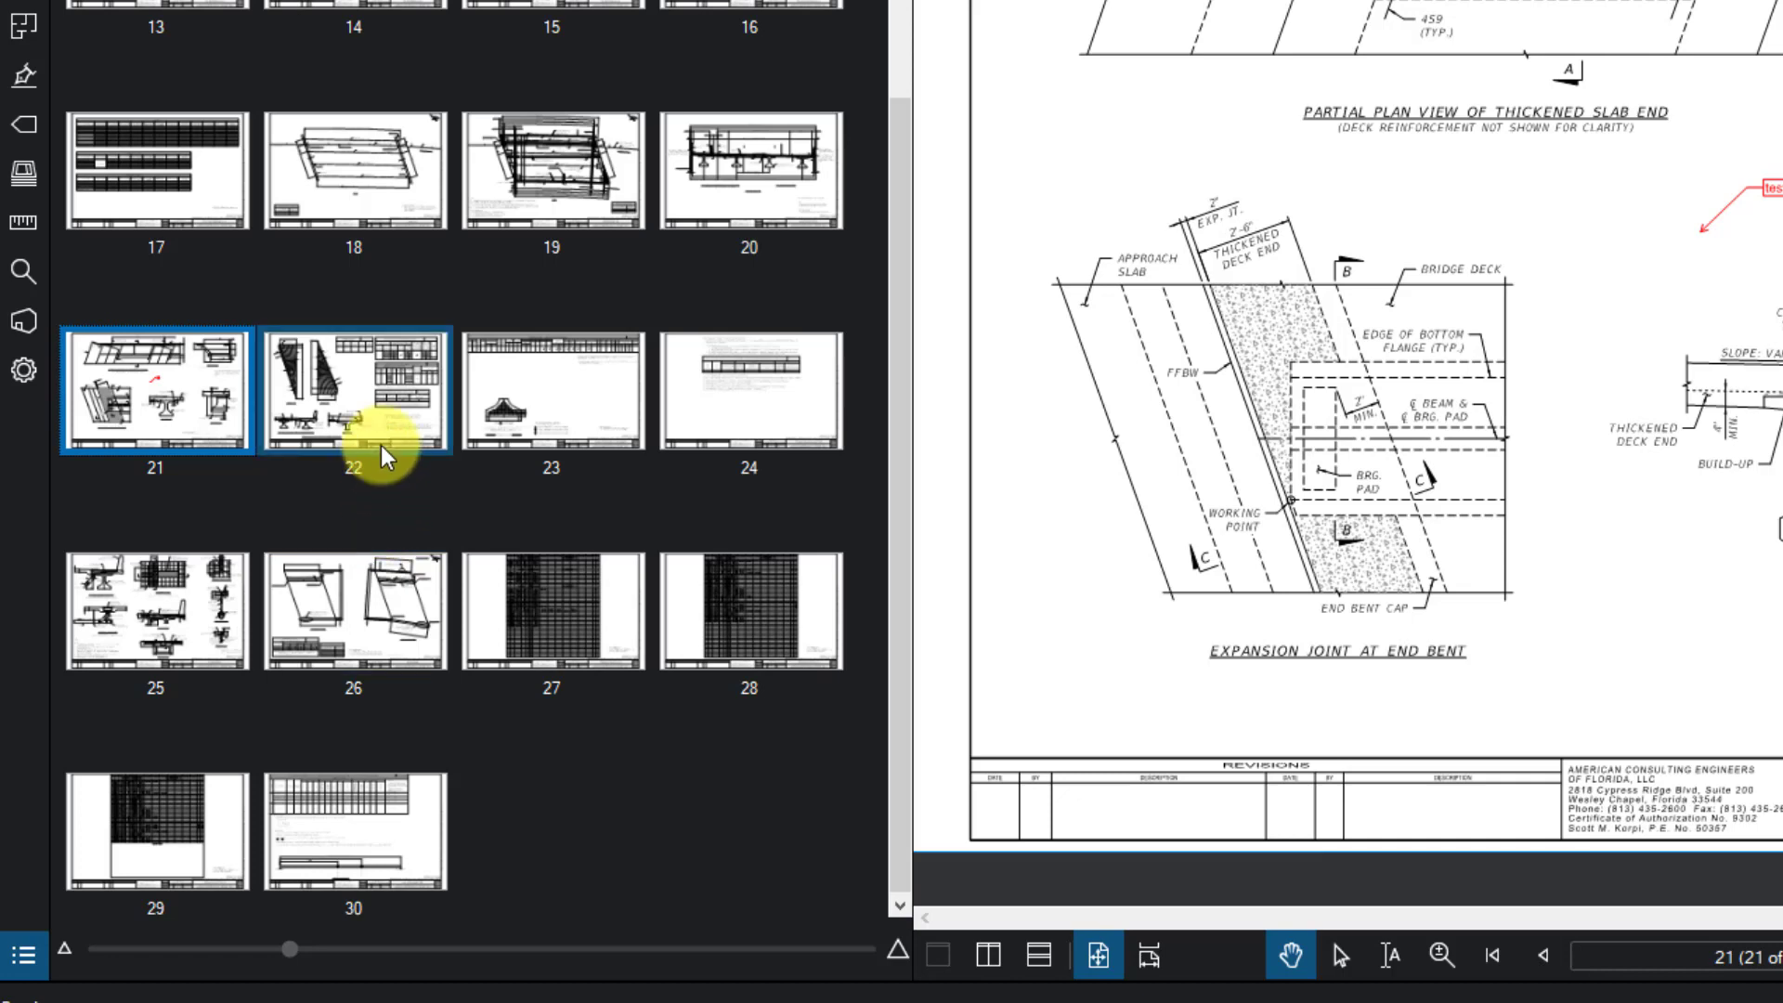
ctrl+click(383, 393)
ctrl+click(535, 388)
ctrl+click(710, 405)
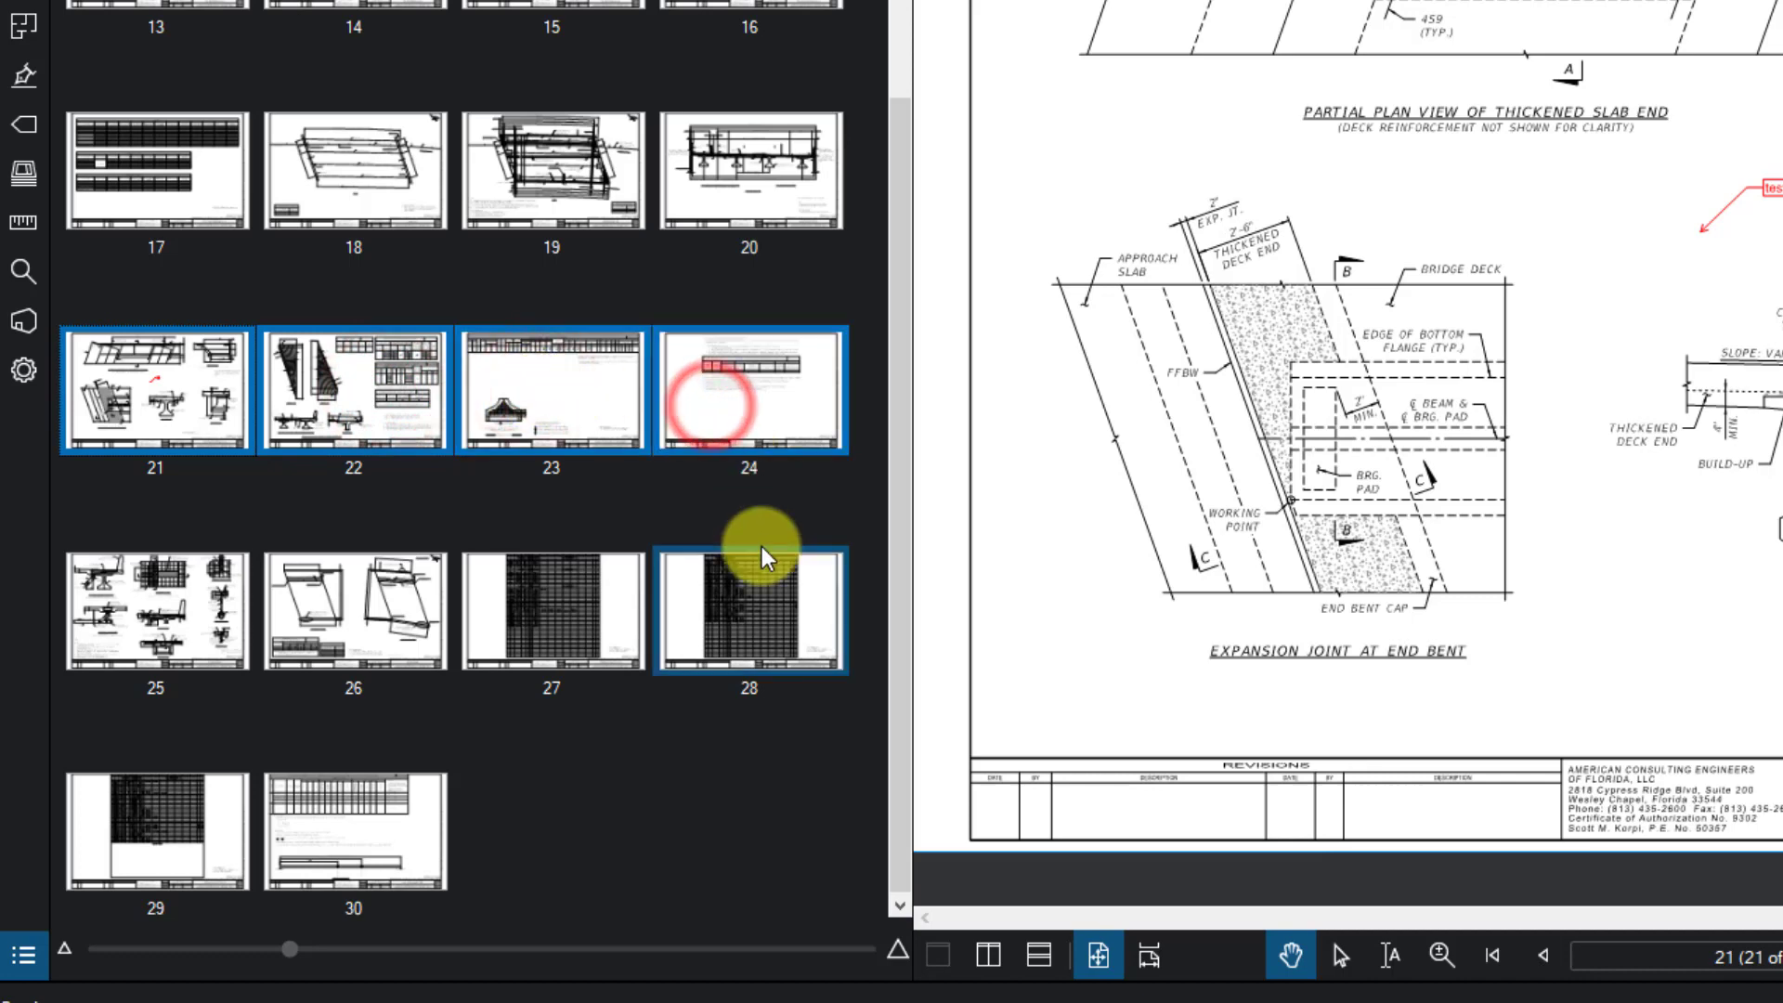
drag(175, 384, 314, 443)
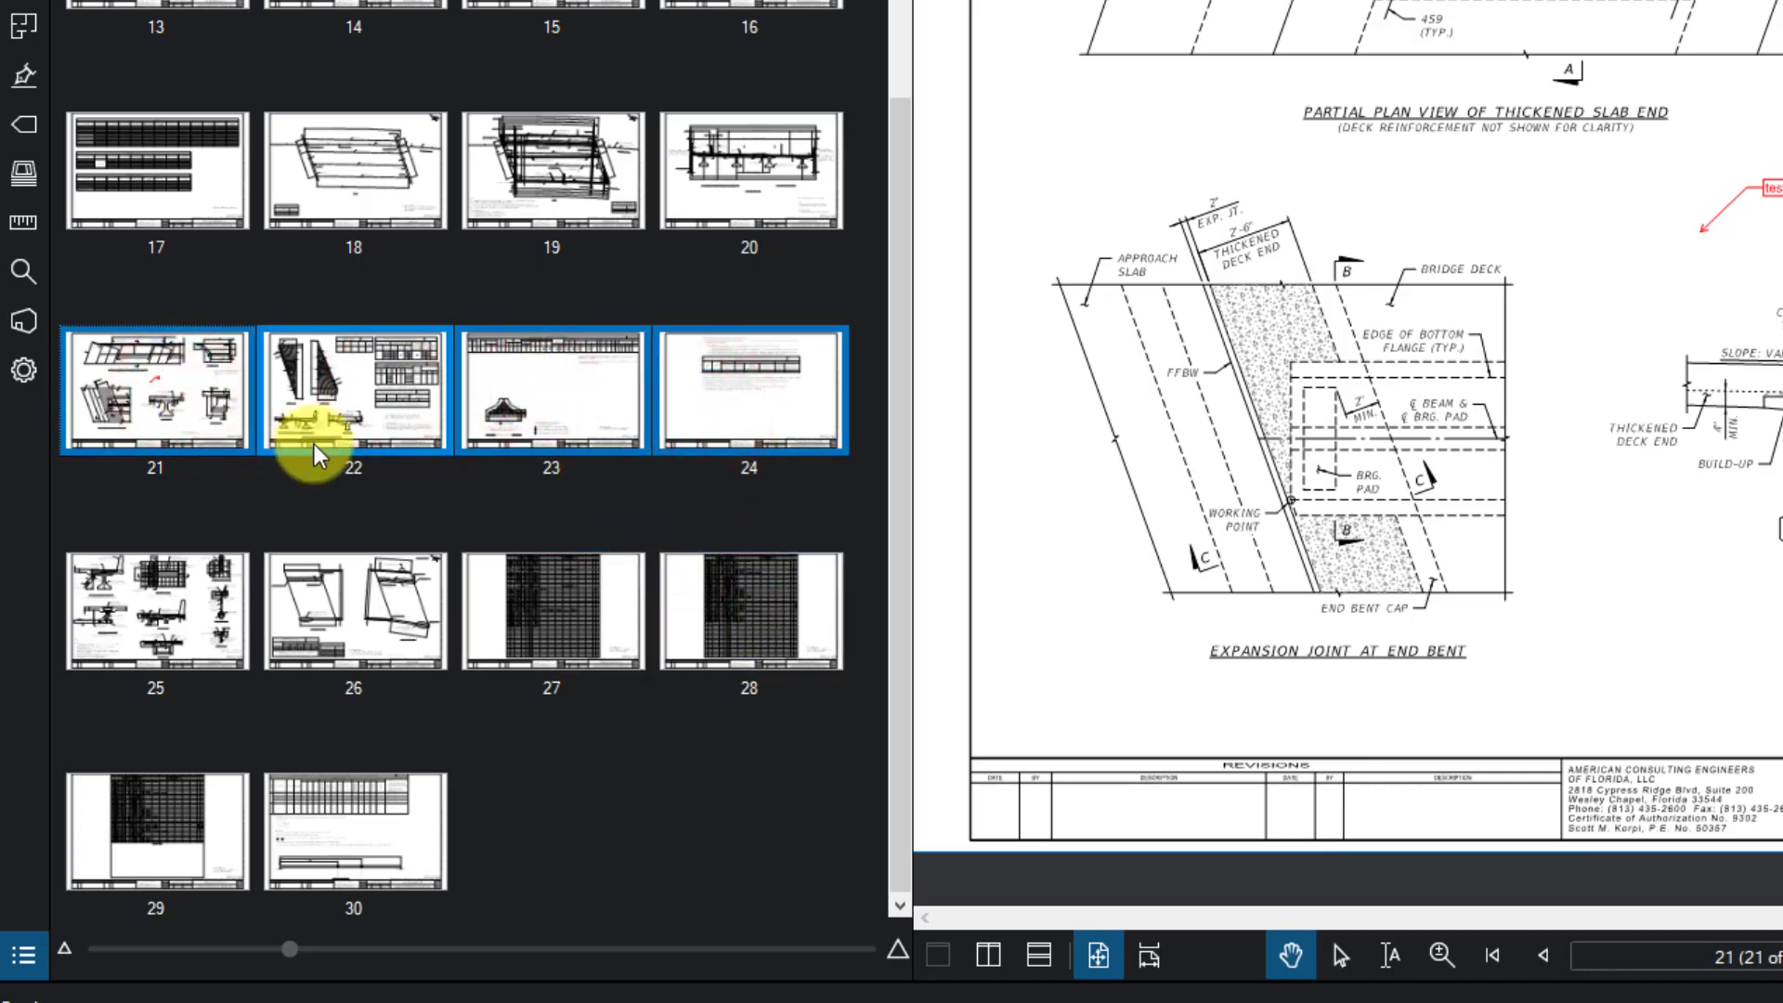
- Select pages 19 through 24, then display page 30, the load rating summary table
click(635, 192)
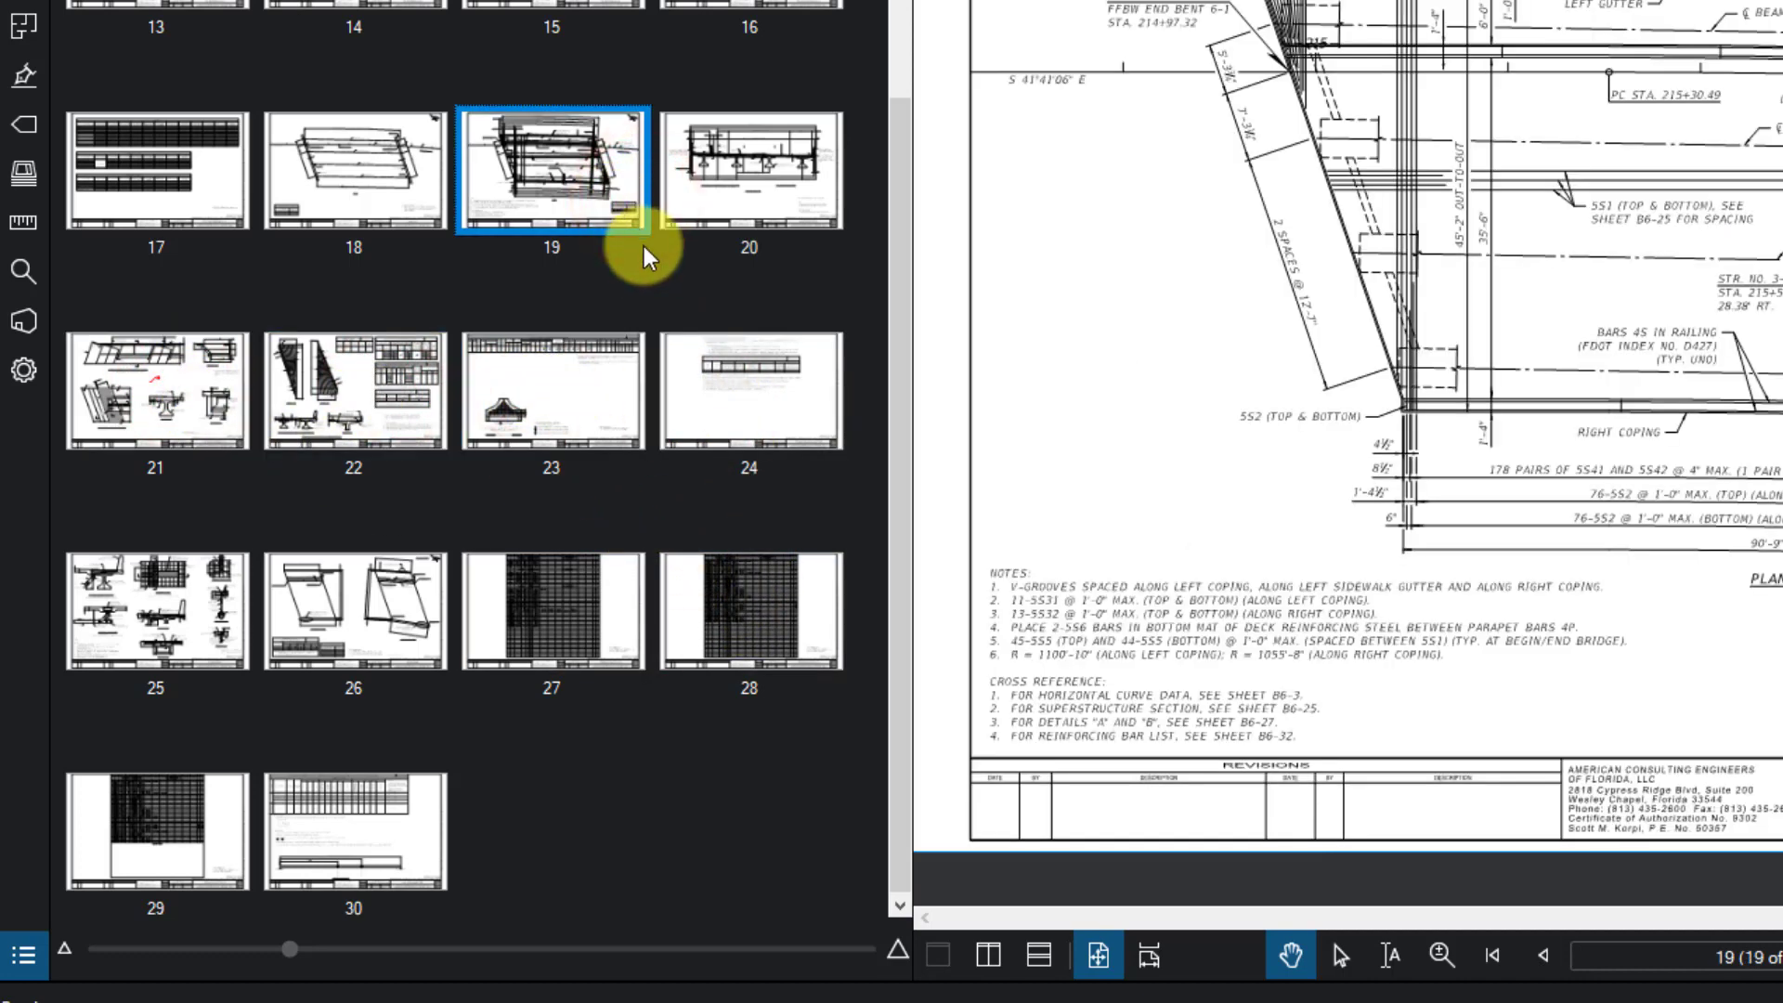
shift+click(739, 416)
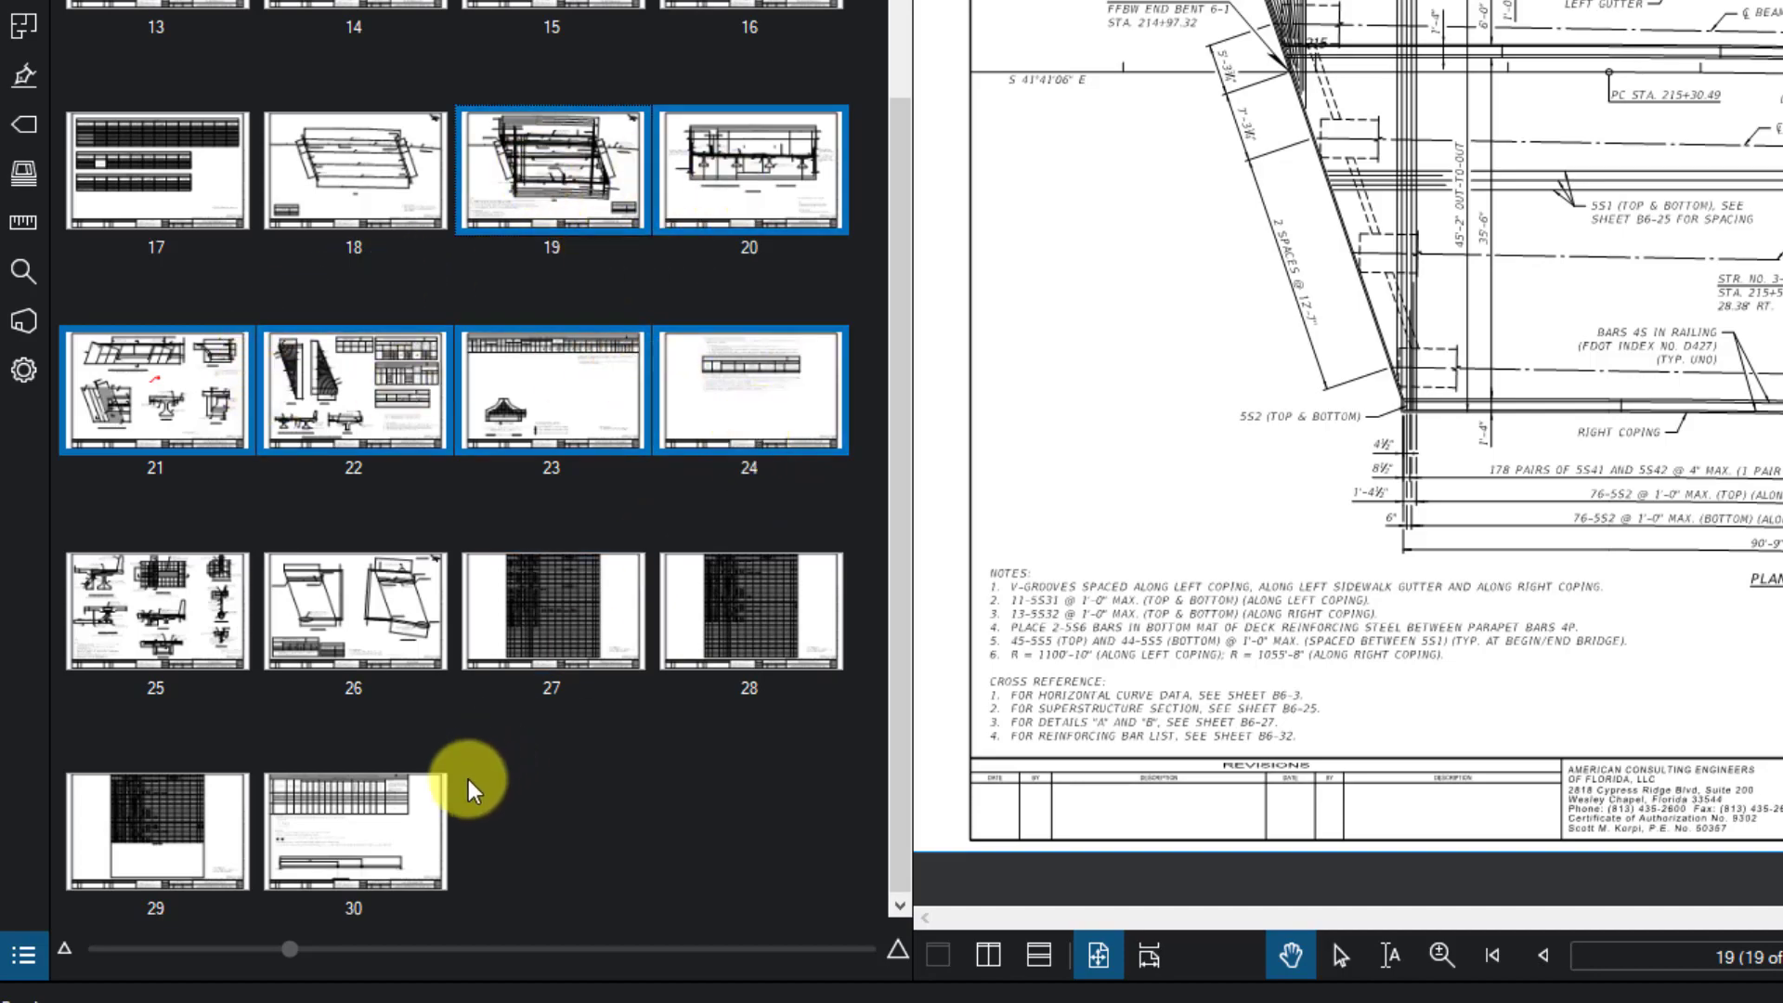
ctrl+click(400, 819)
click(399, 817)
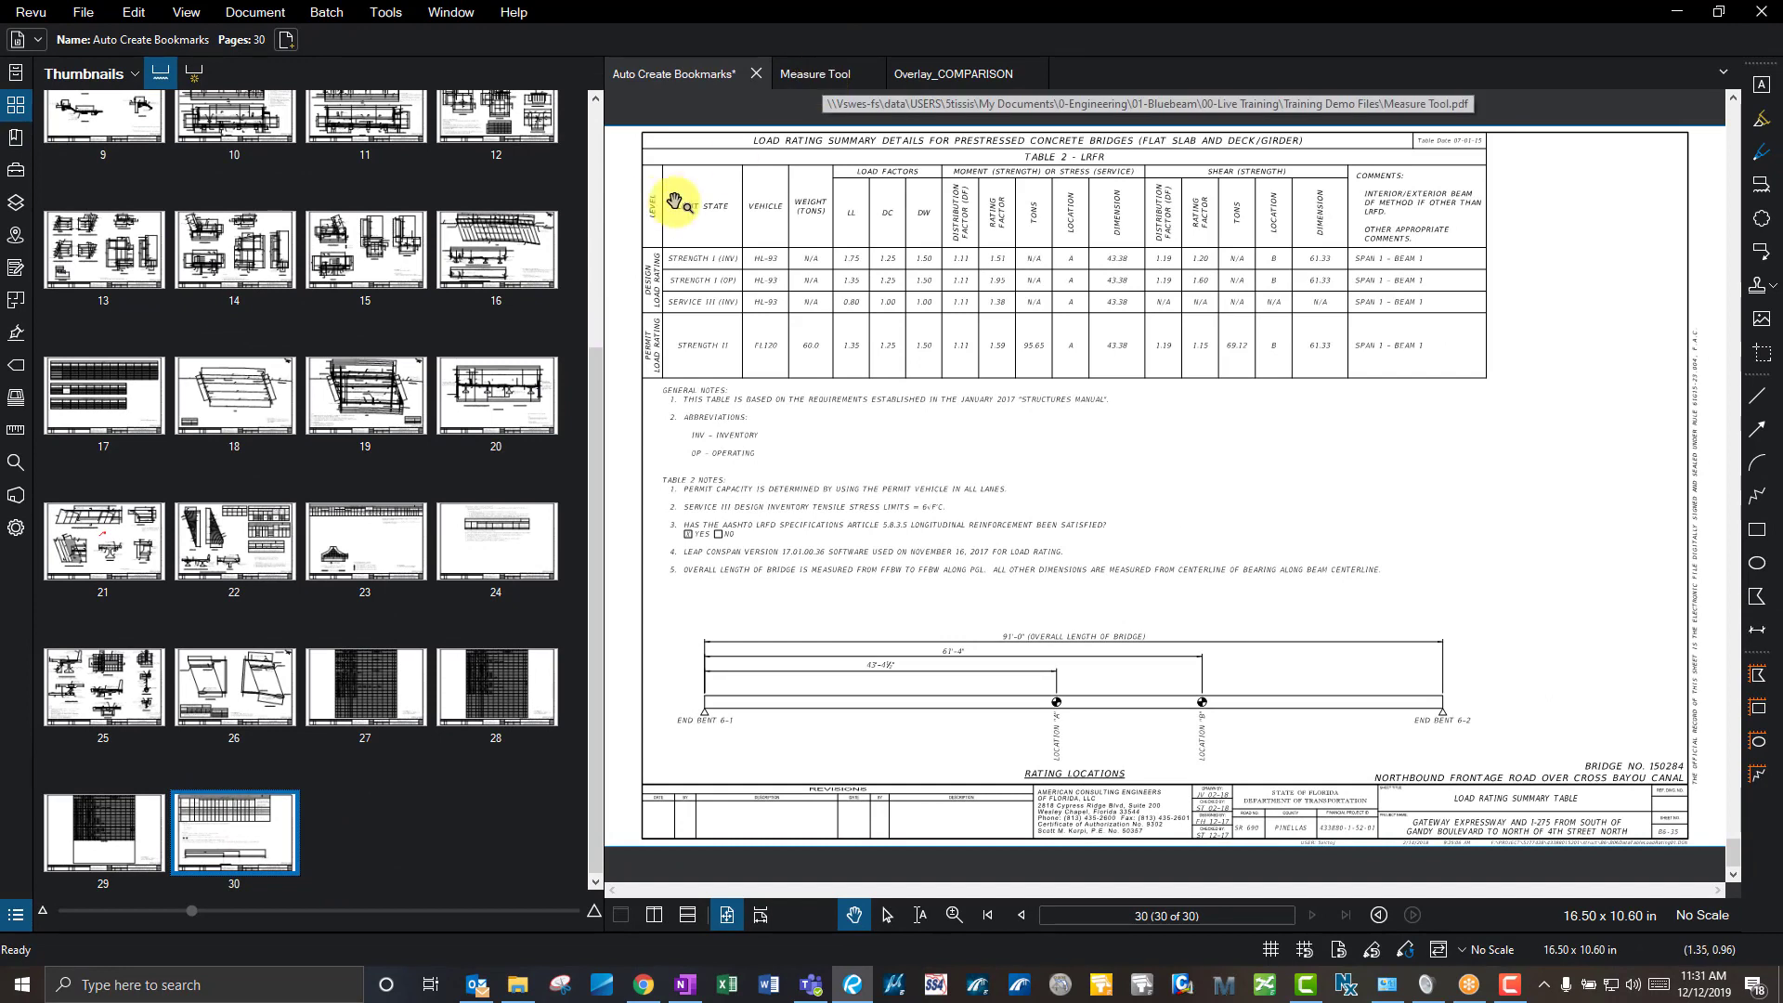
- Copy the end bent details page from the Measure Tool document and paste it after page 30
click(821, 73)
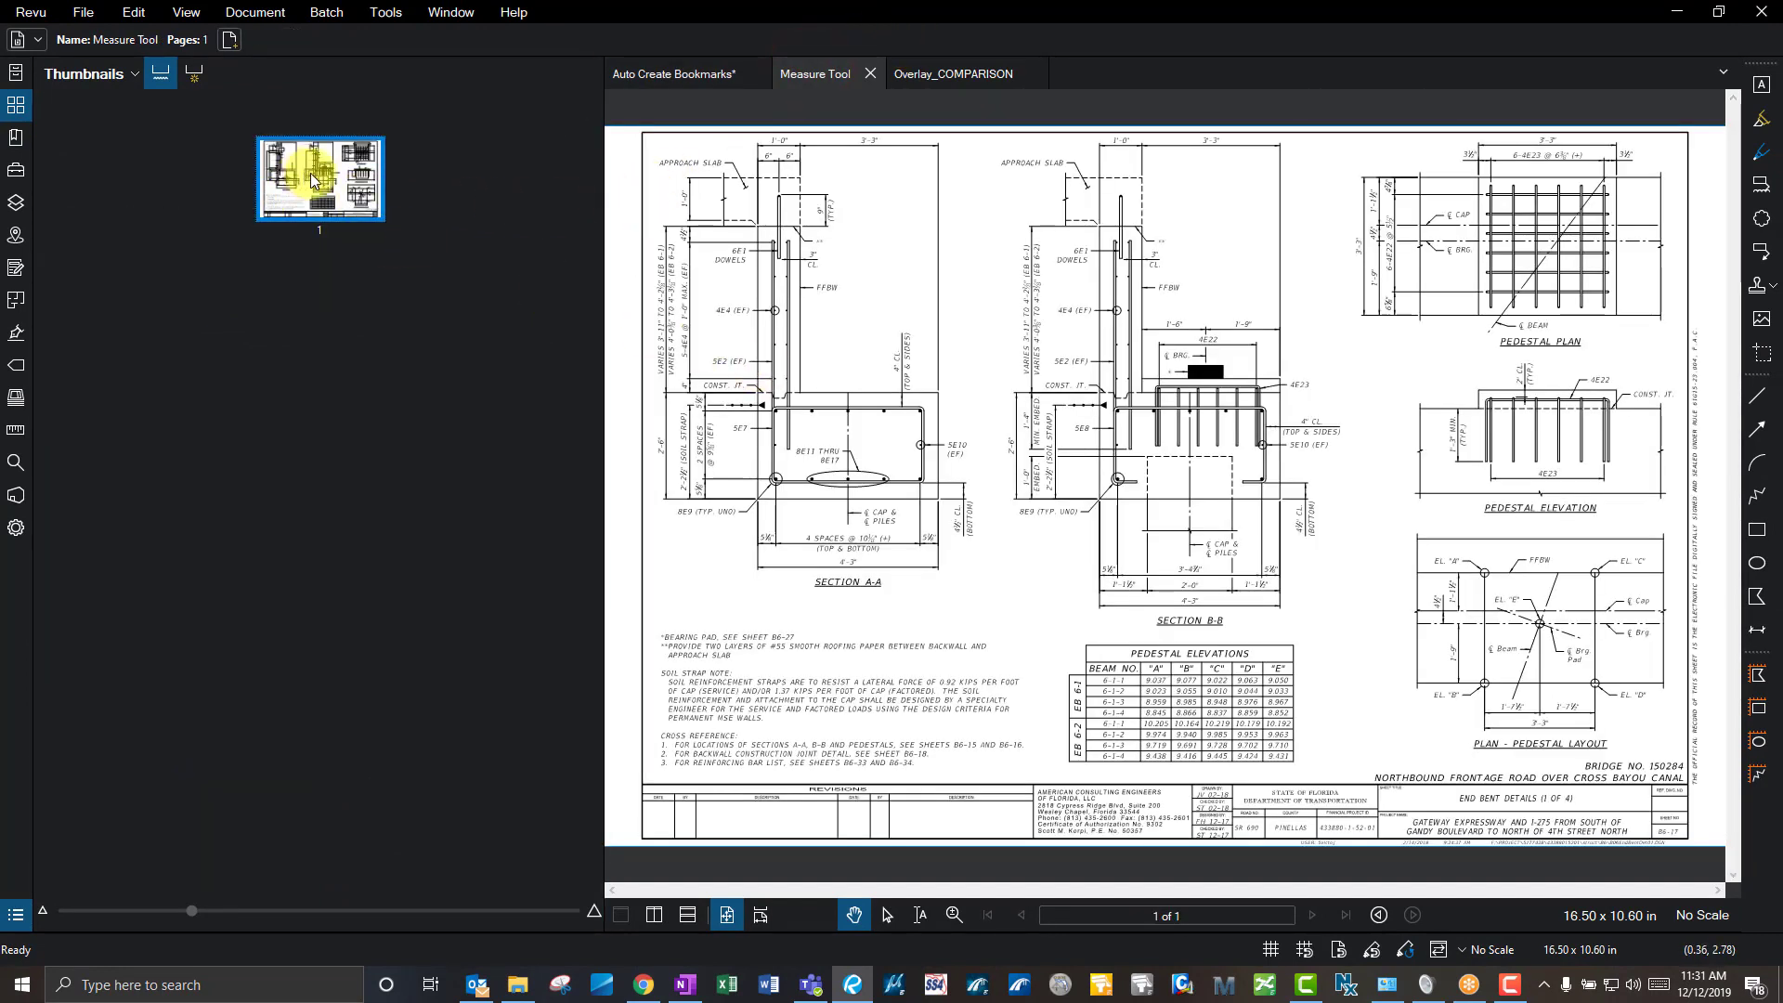
right_click(319, 176)
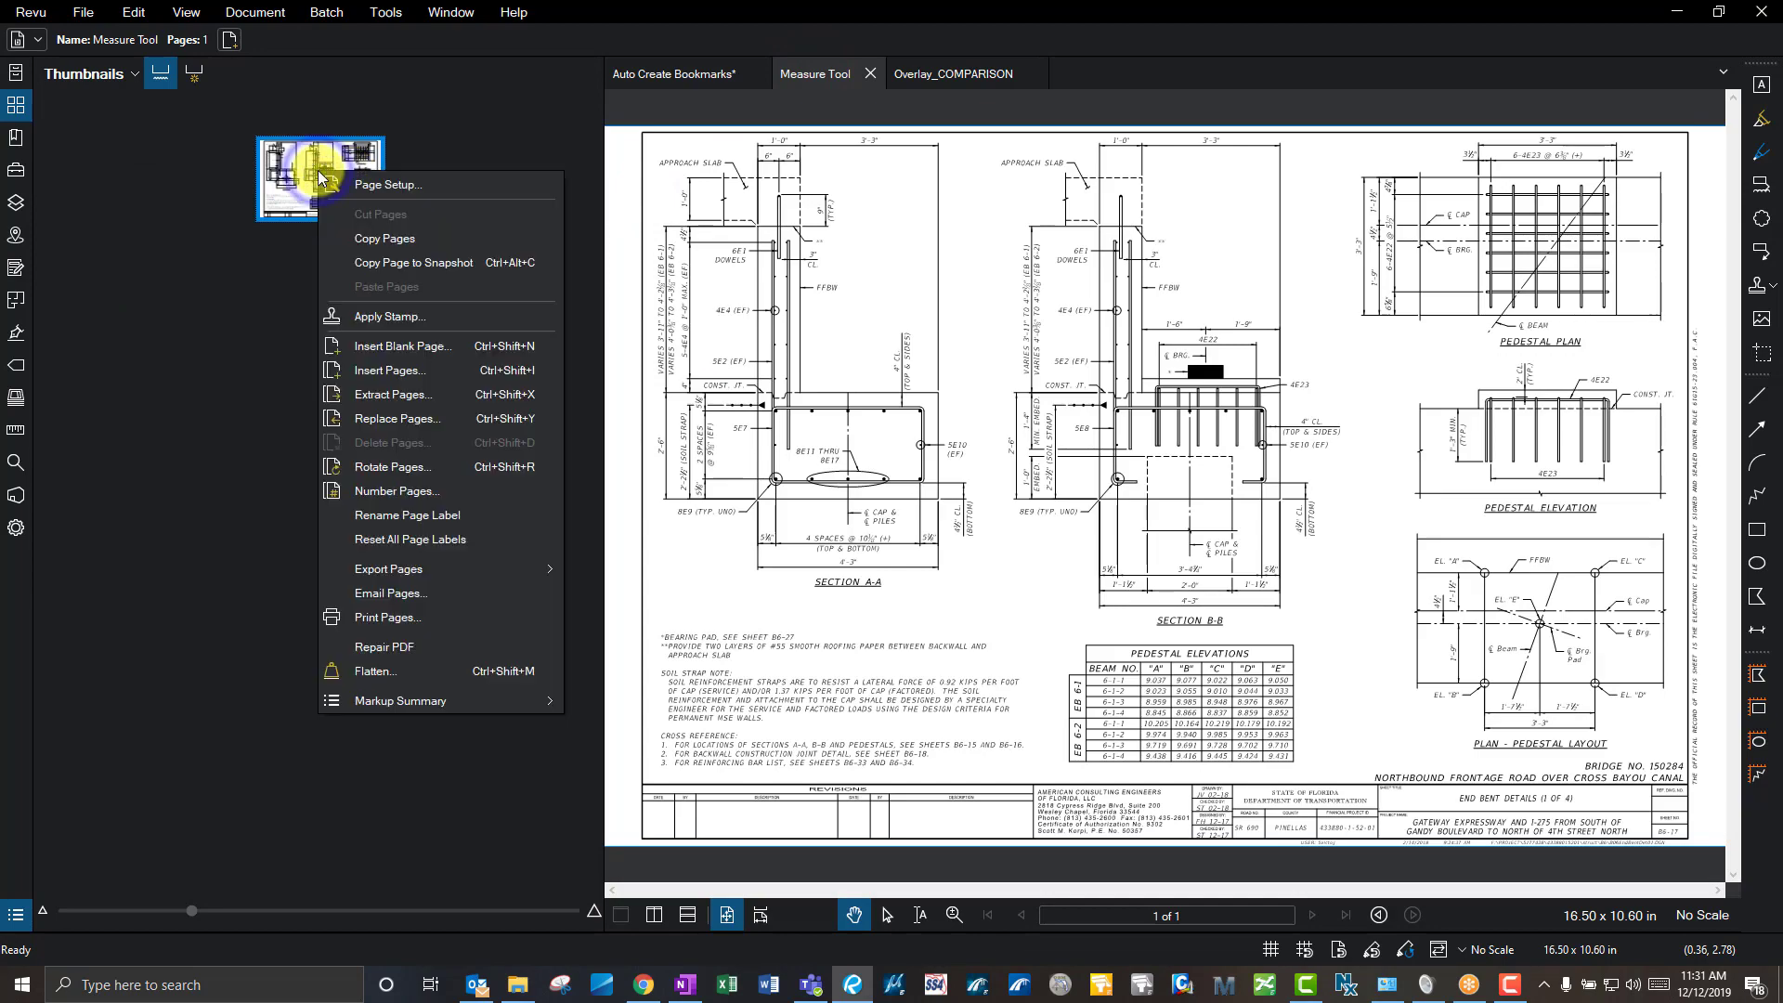
click(366, 235)
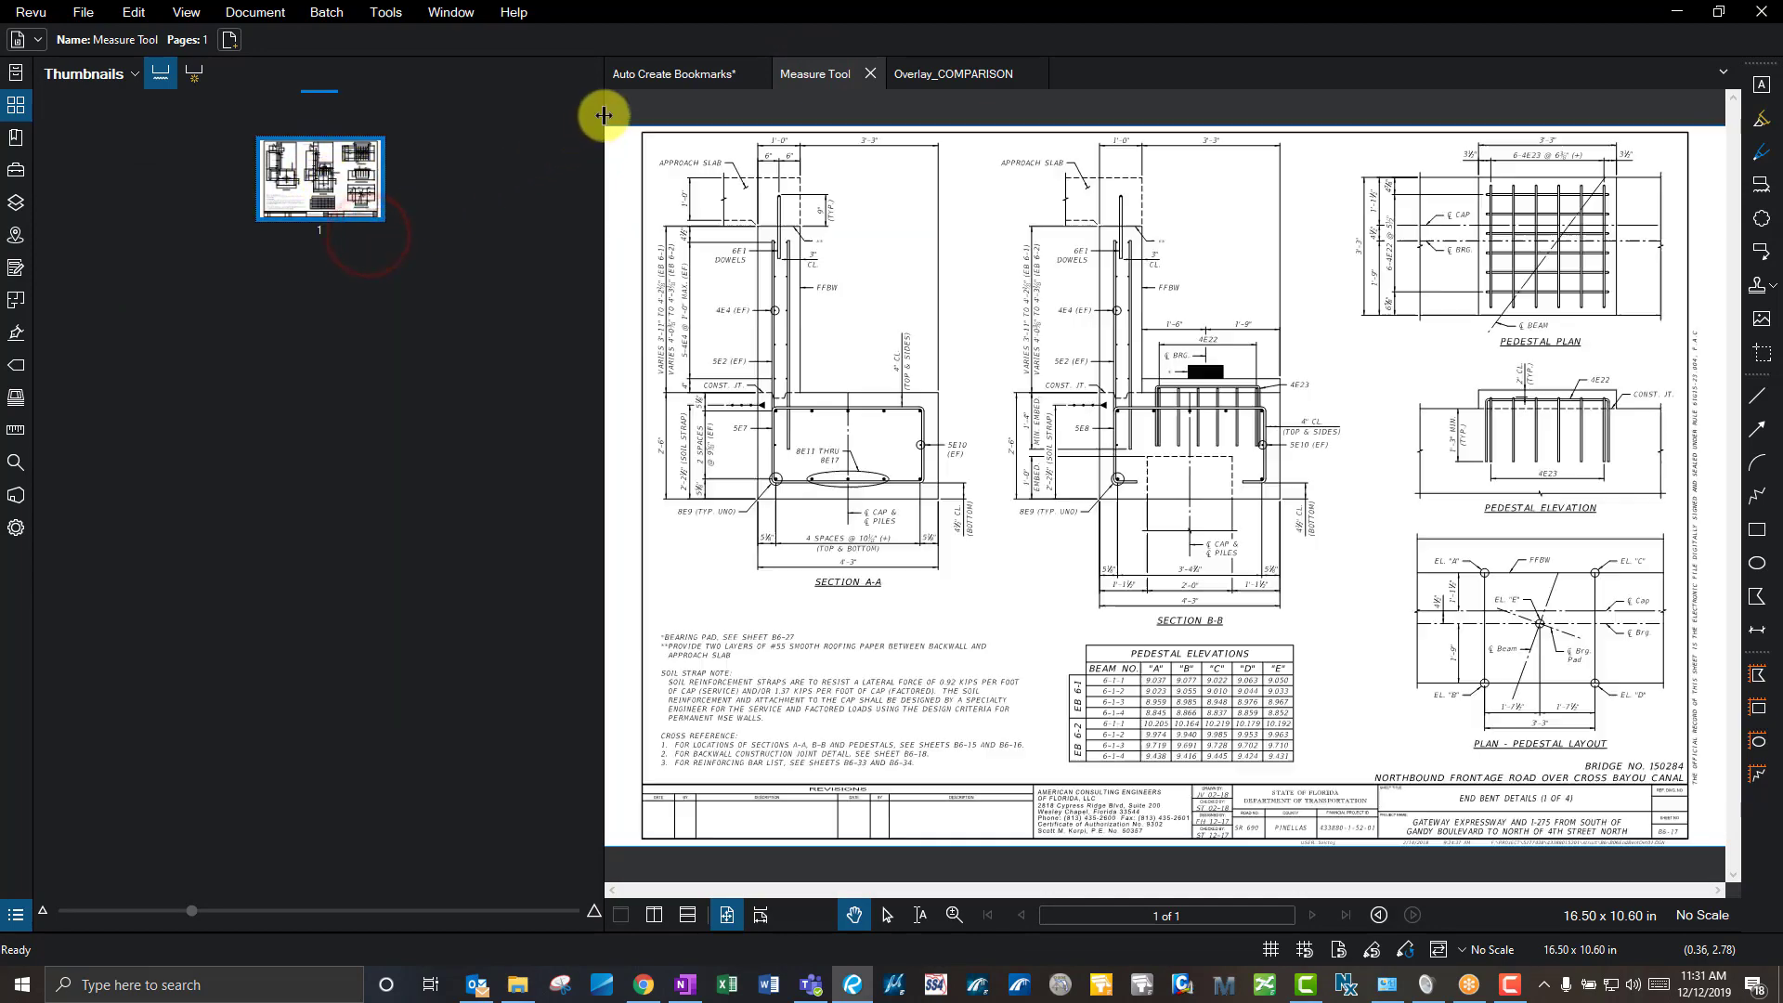
click(668, 72)
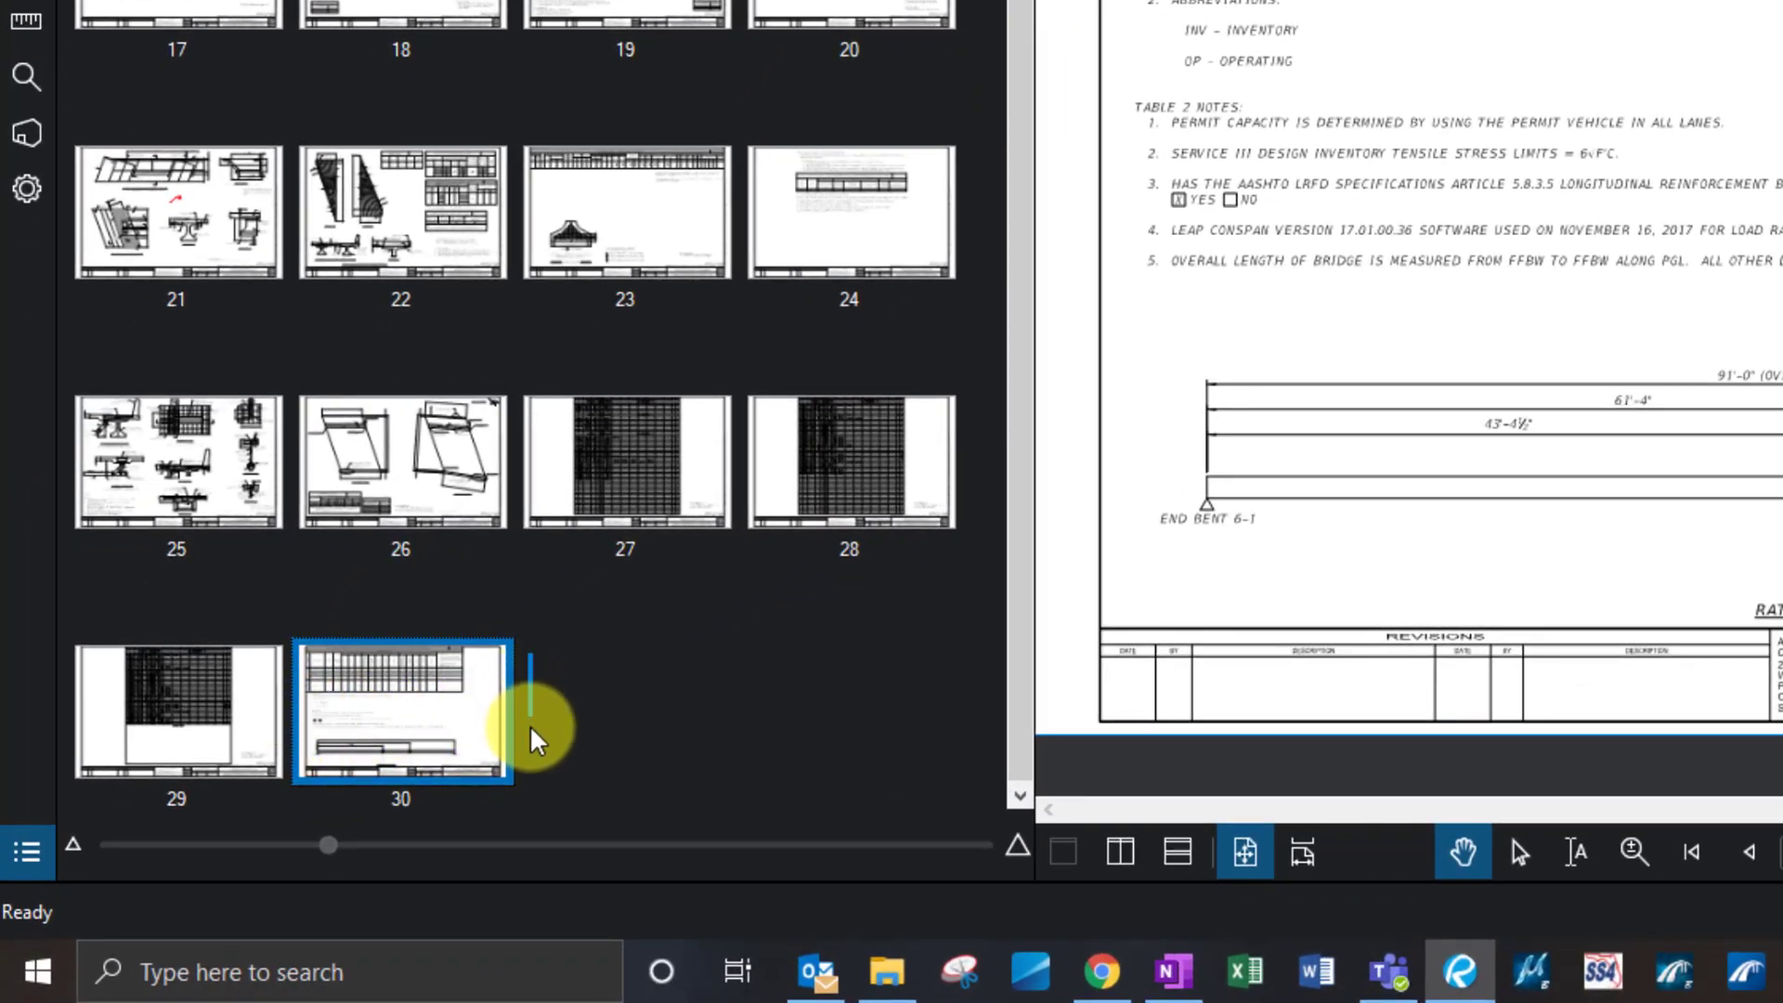
mouse_move(533, 740)
mouse_down()
mouse_move(287, 728)
mouse_move(278, 744)
mouse_move(291, 506)
mouse_move(314, 661)
mouse_move(287, 677)
mouse_move(298, 466)
mouse_move(498, 455)
mouse_move(533, 486)
mouse_move(561, 736)
mouse_move(515, 729)
mouse_move(538, 717)
mouse_up()
right_click(561, 710)
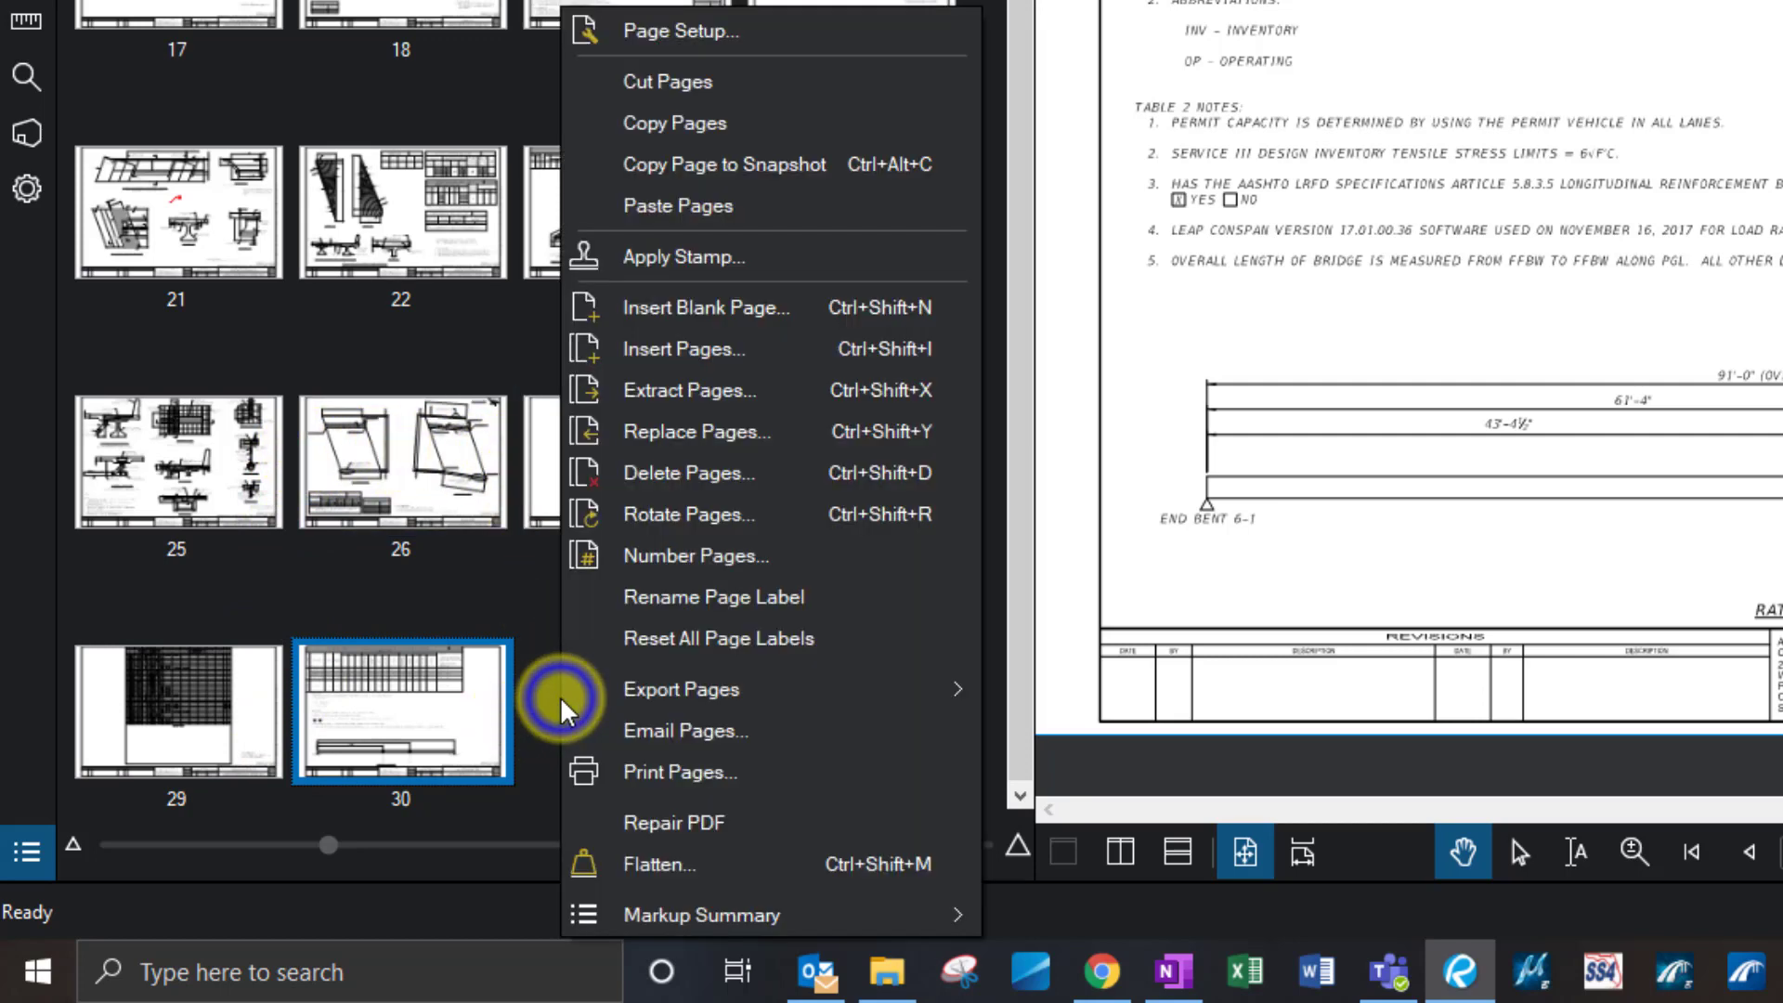
click(686, 206)
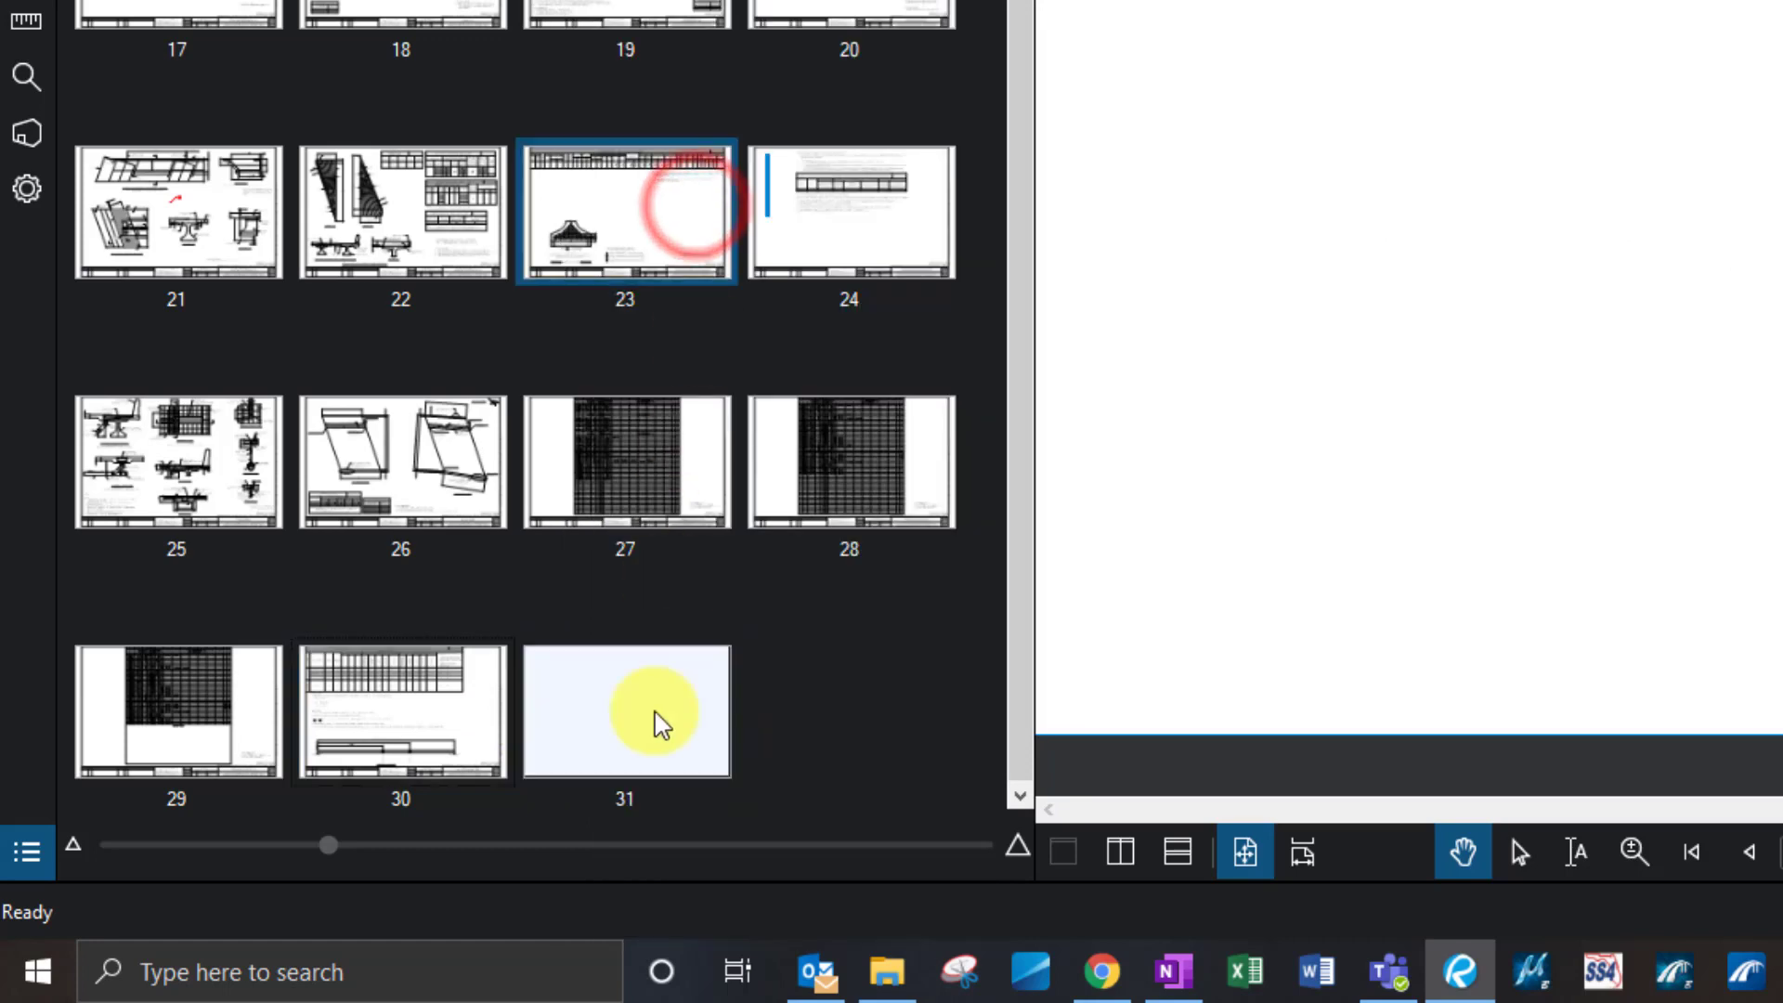
- Delete the pasted page 31 and narrow the thumbnails panel again
click(627, 743)
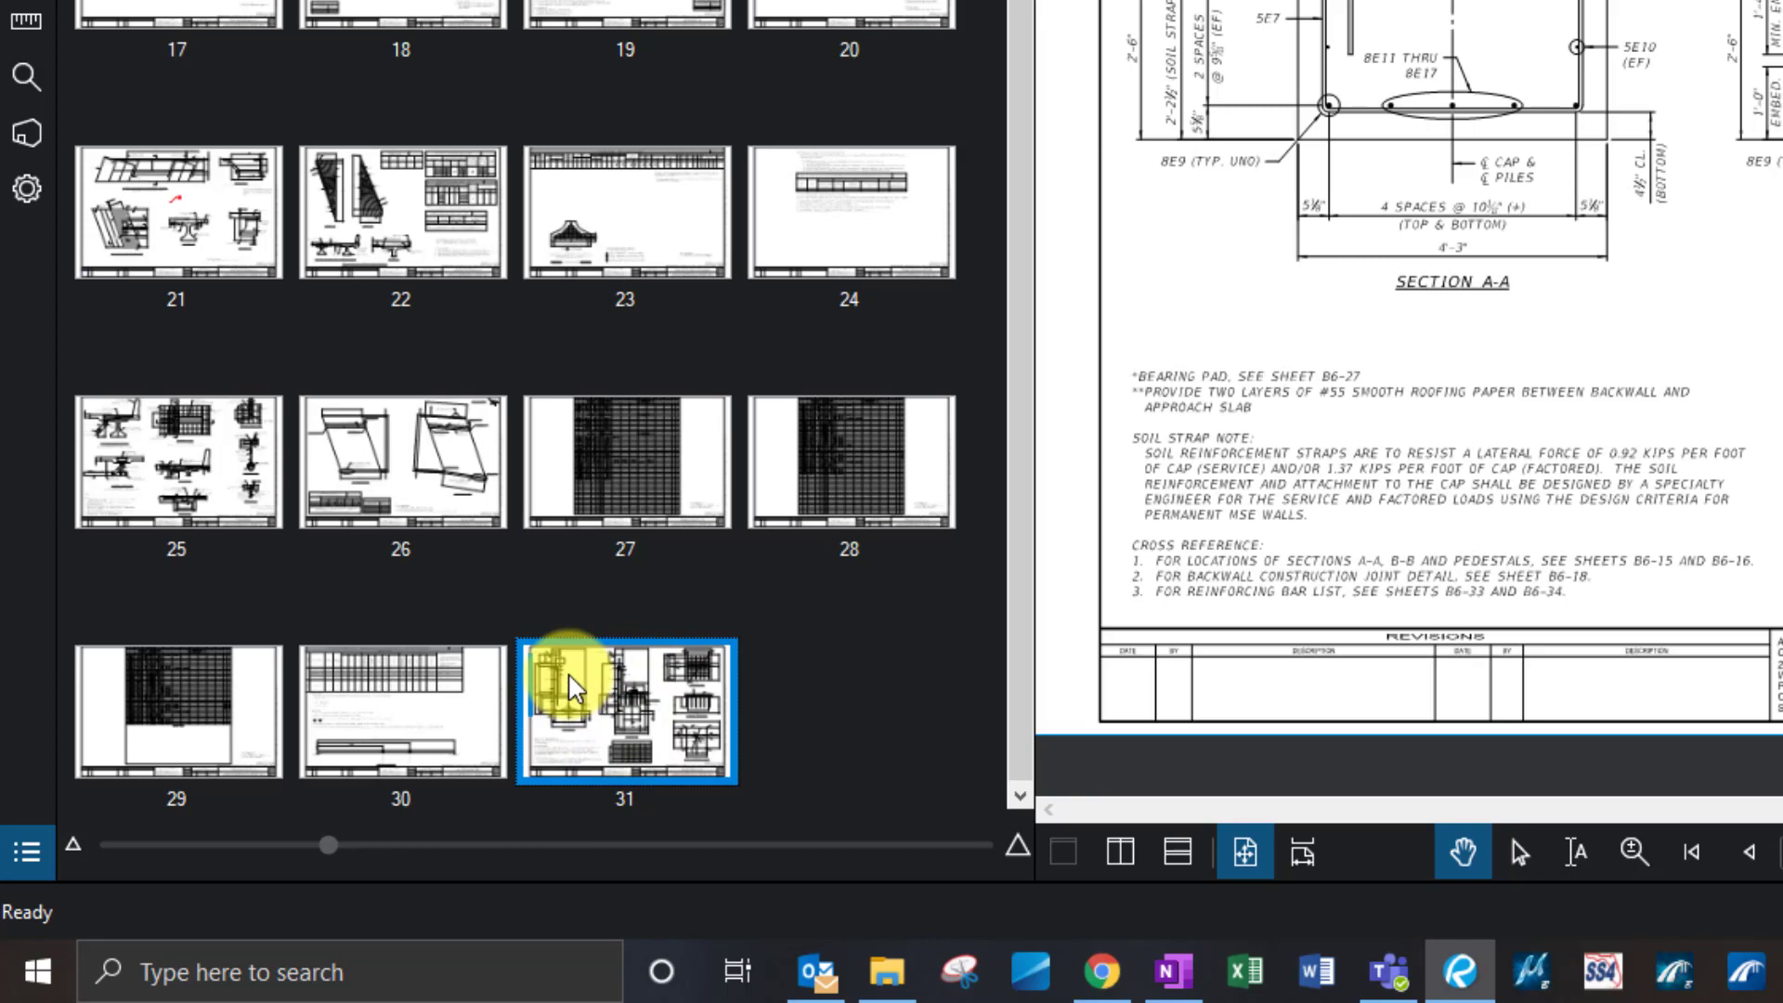
click(635, 712)
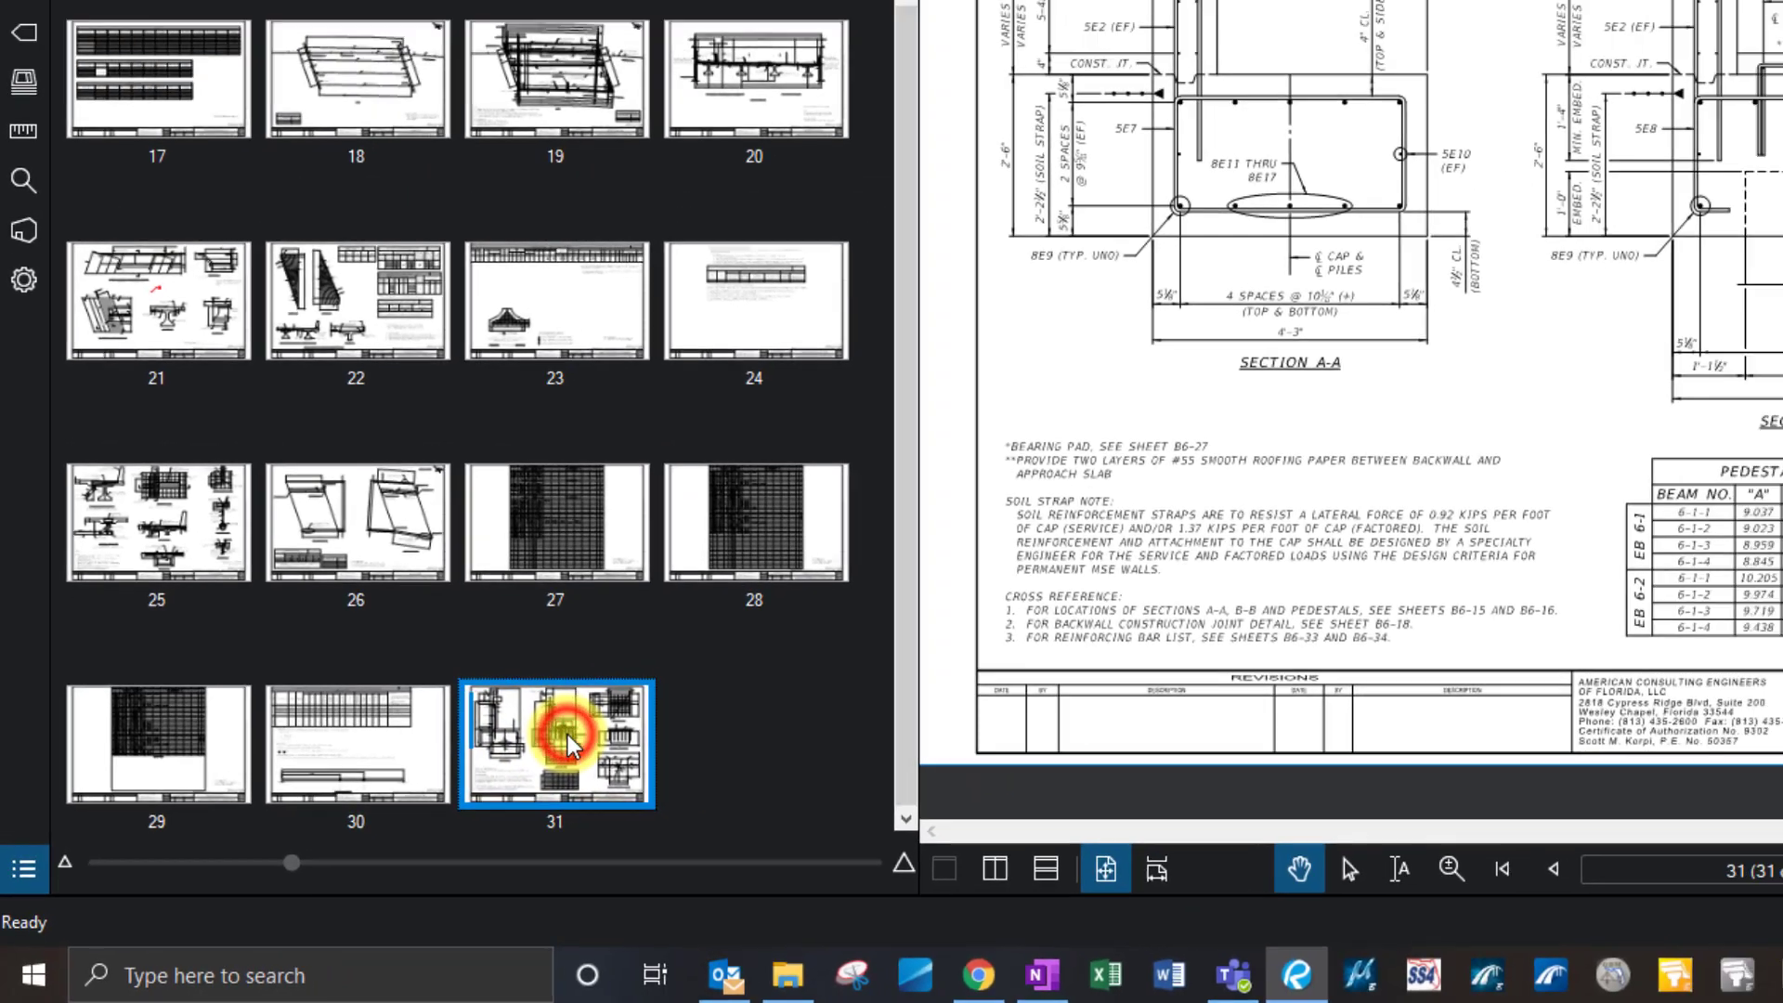
right_click(566, 734)
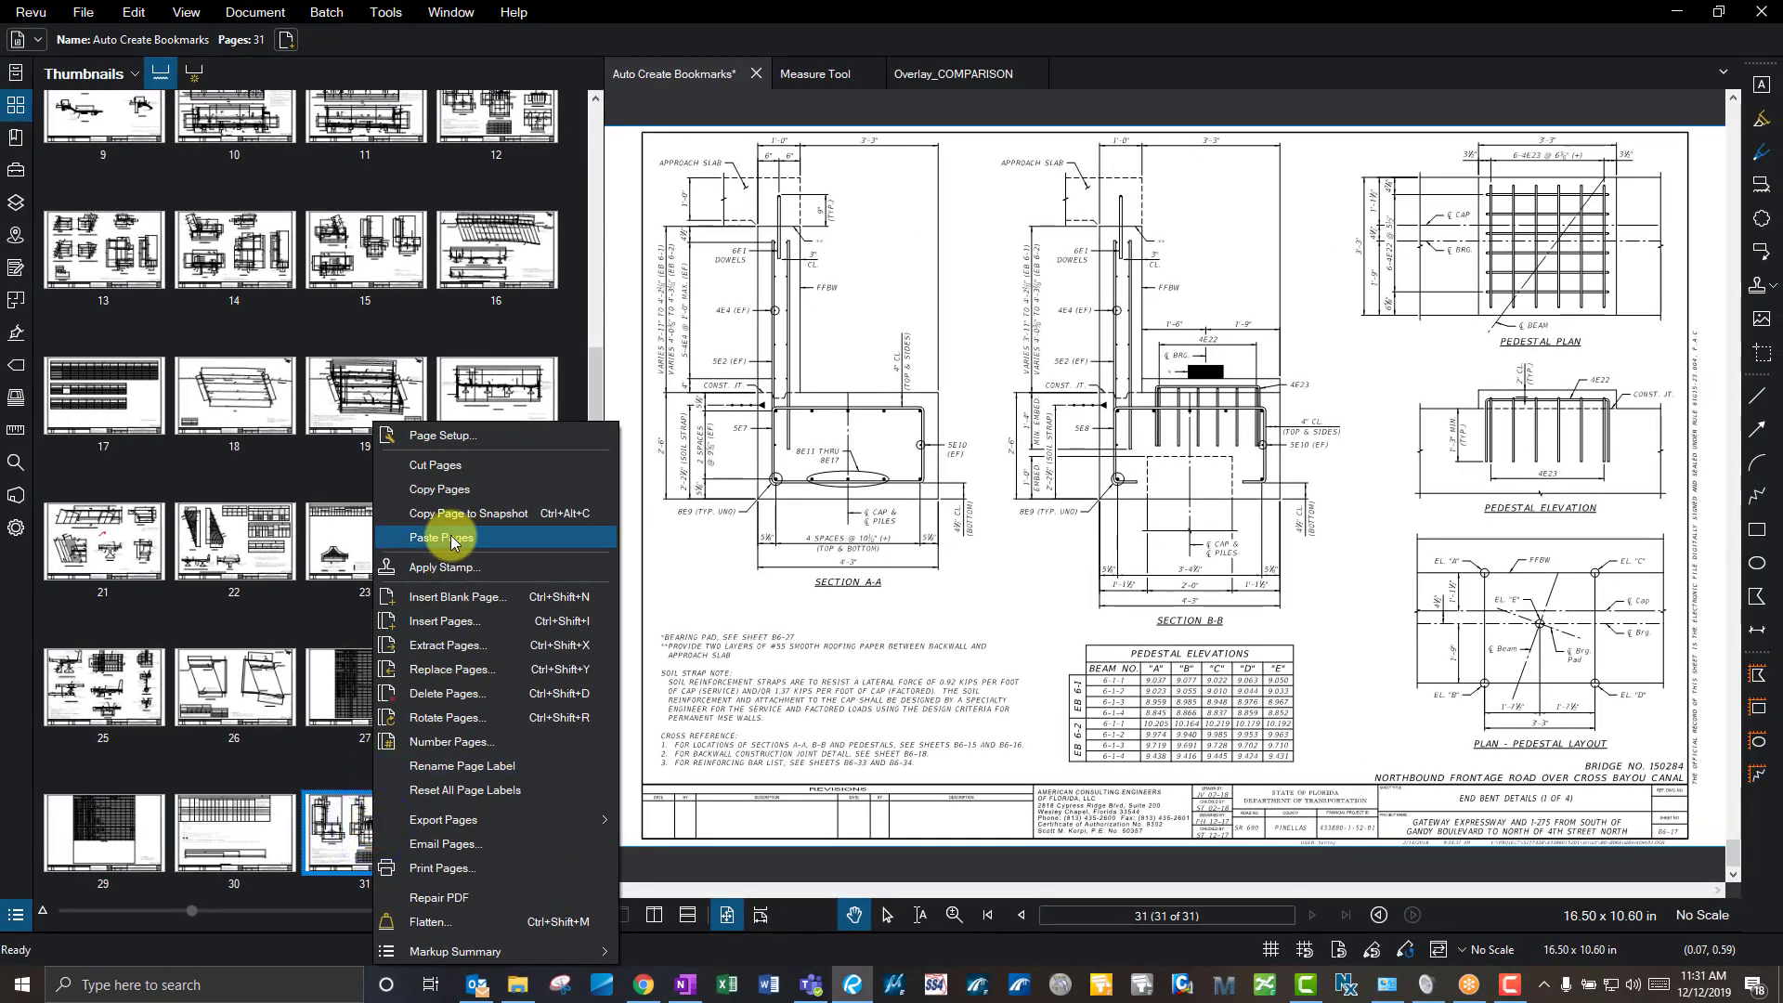
click(450, 693)
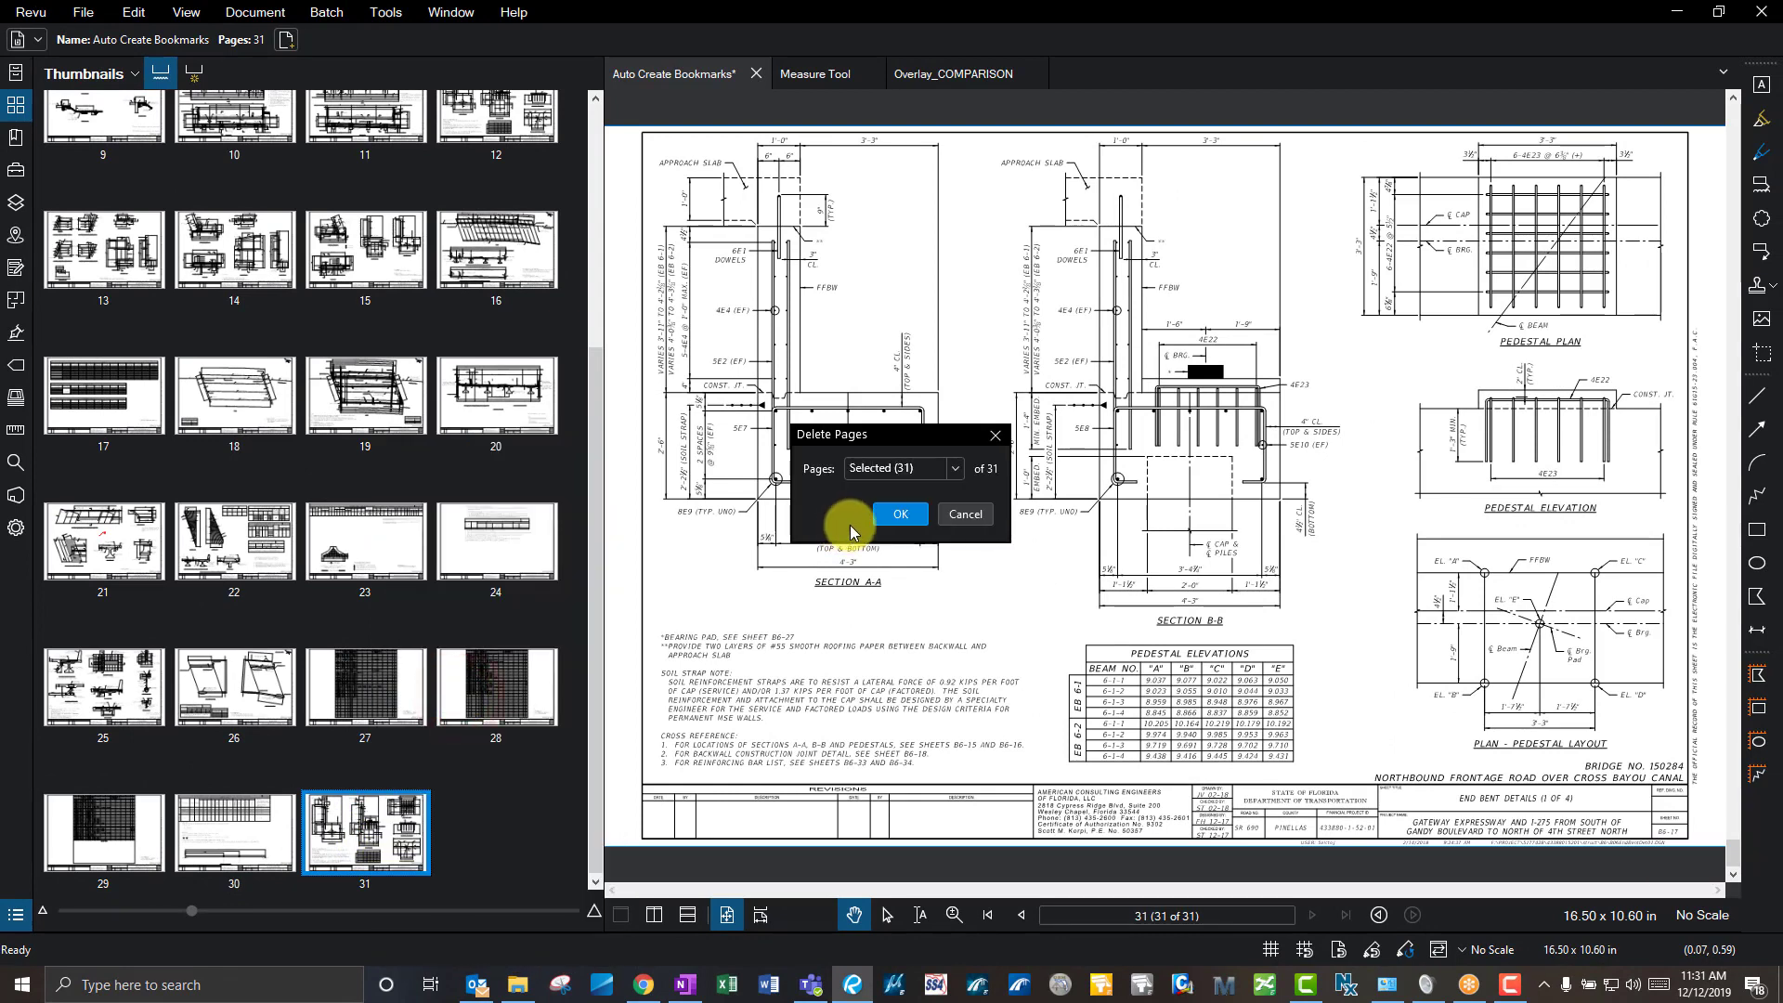
click(895, 513)
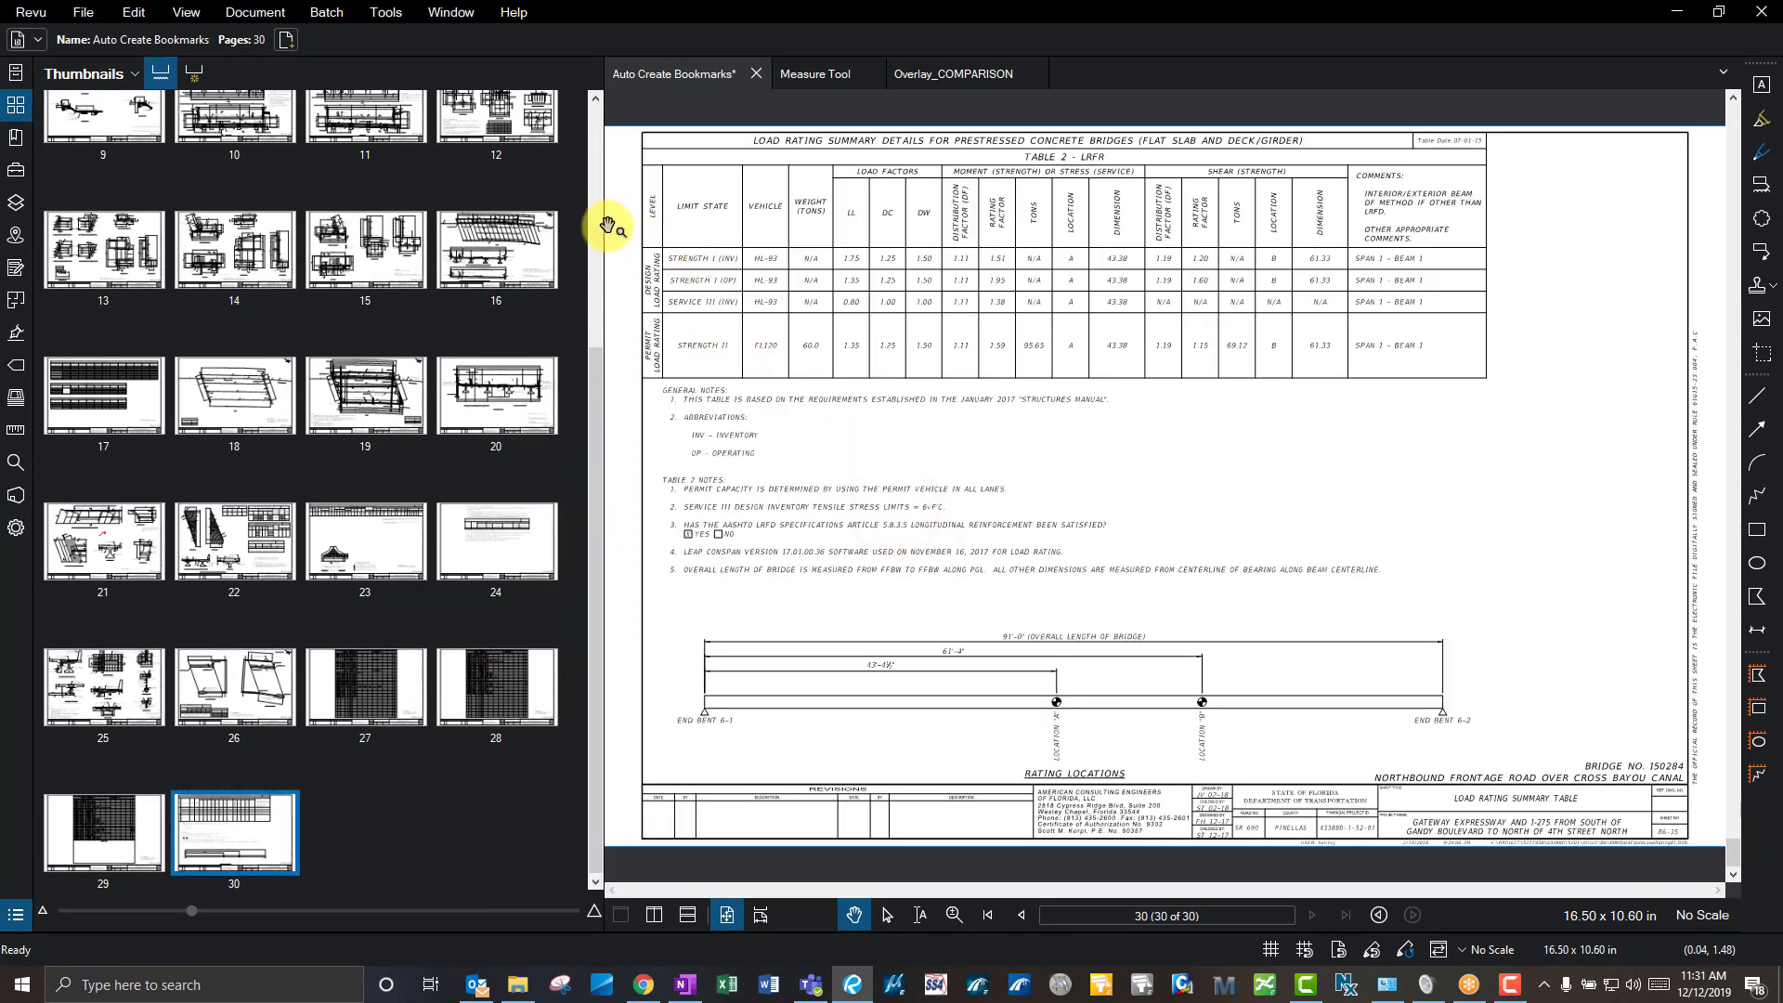
drag(608, 226, 380, 228)
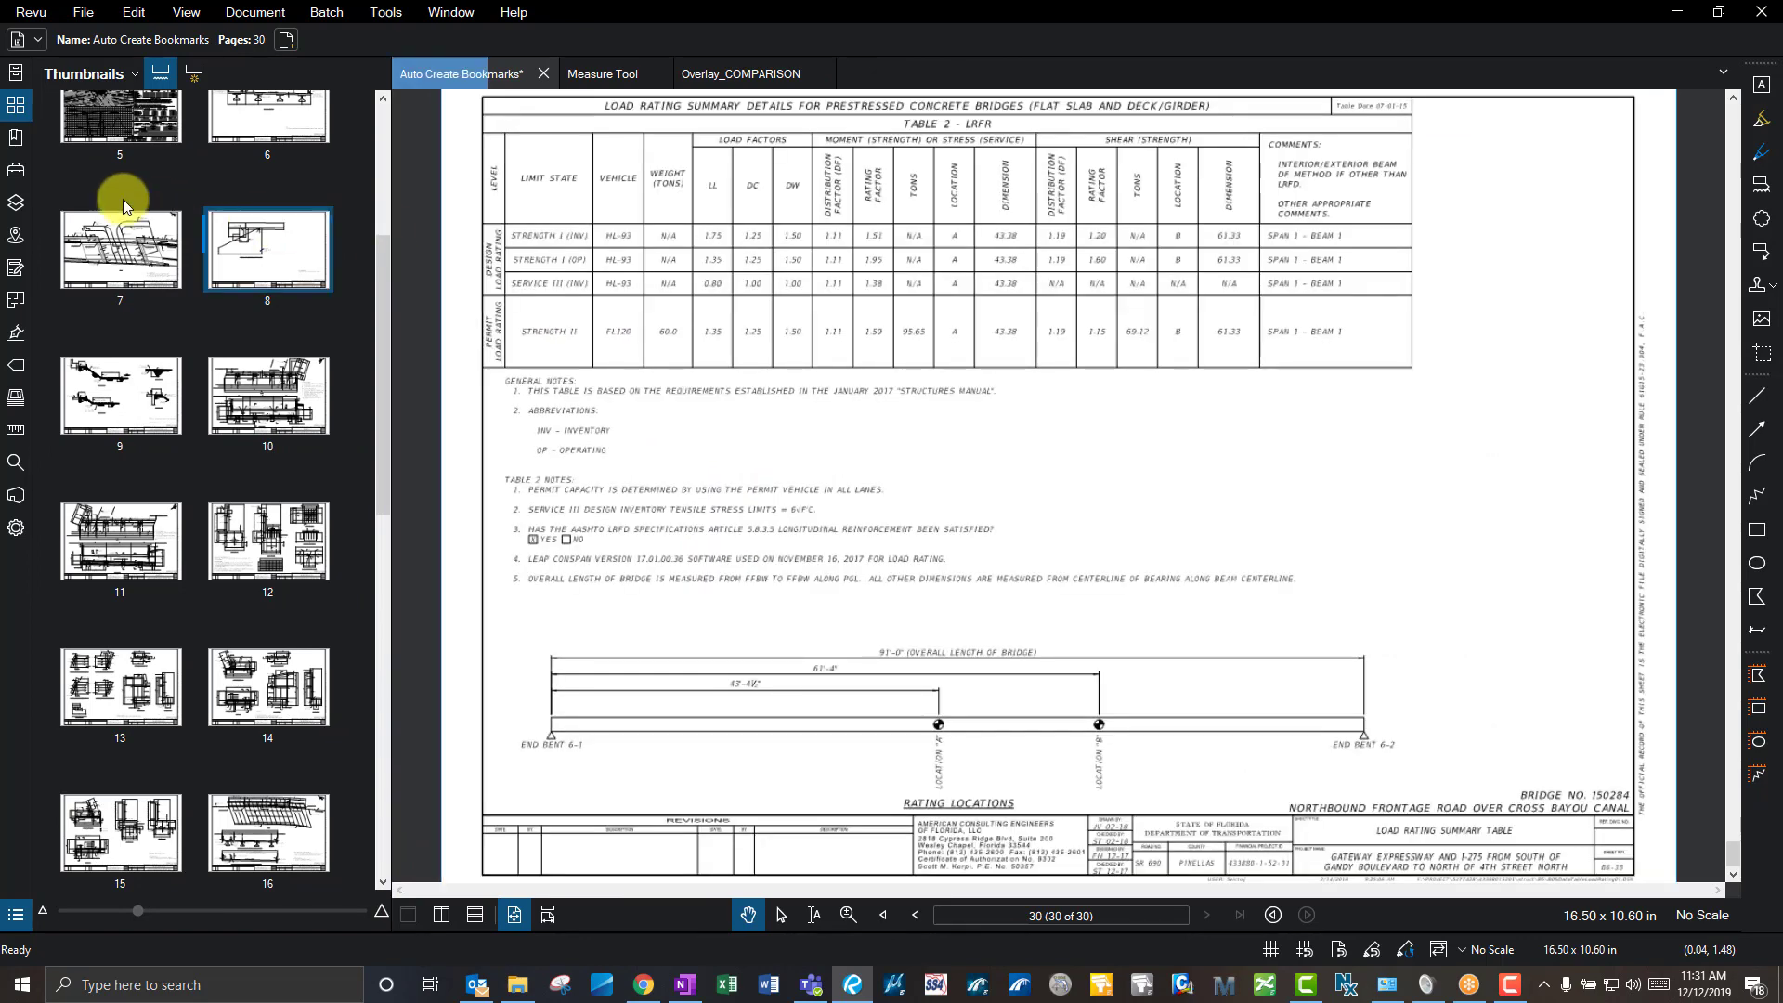
- Show the empty Bookmarks panel, flip through the first several sheets, and return to page 1
click(18, 144)
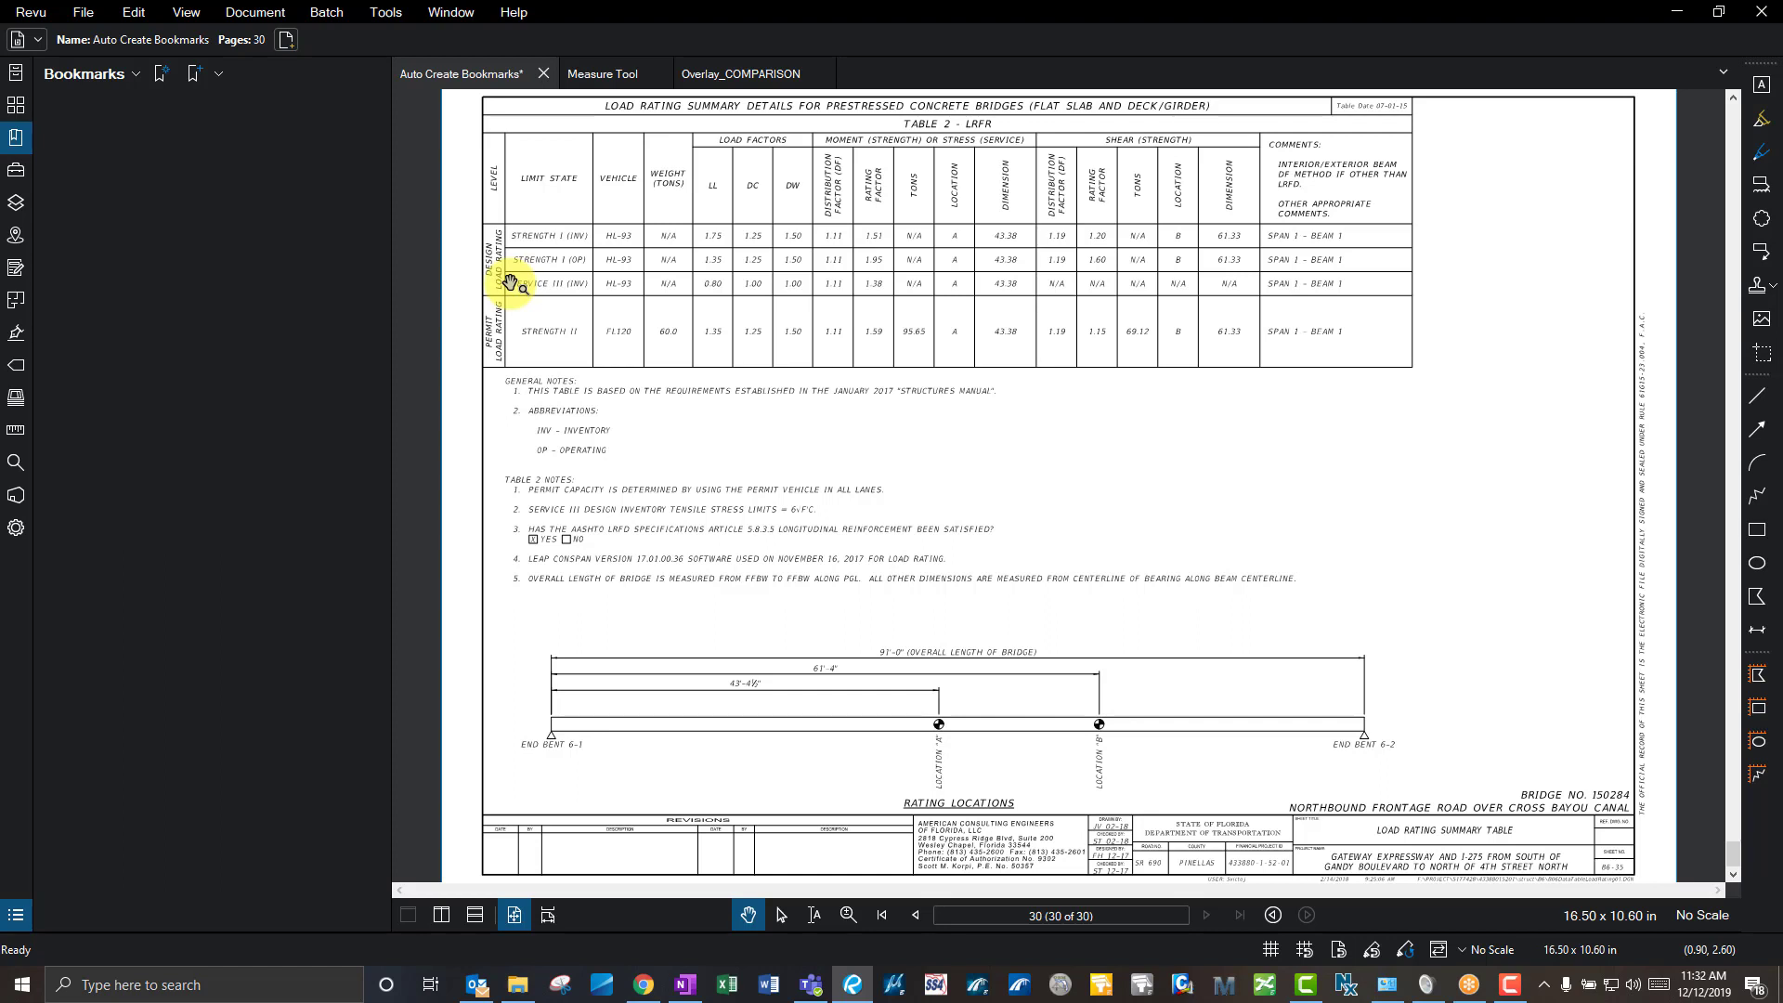
click(877, 916)
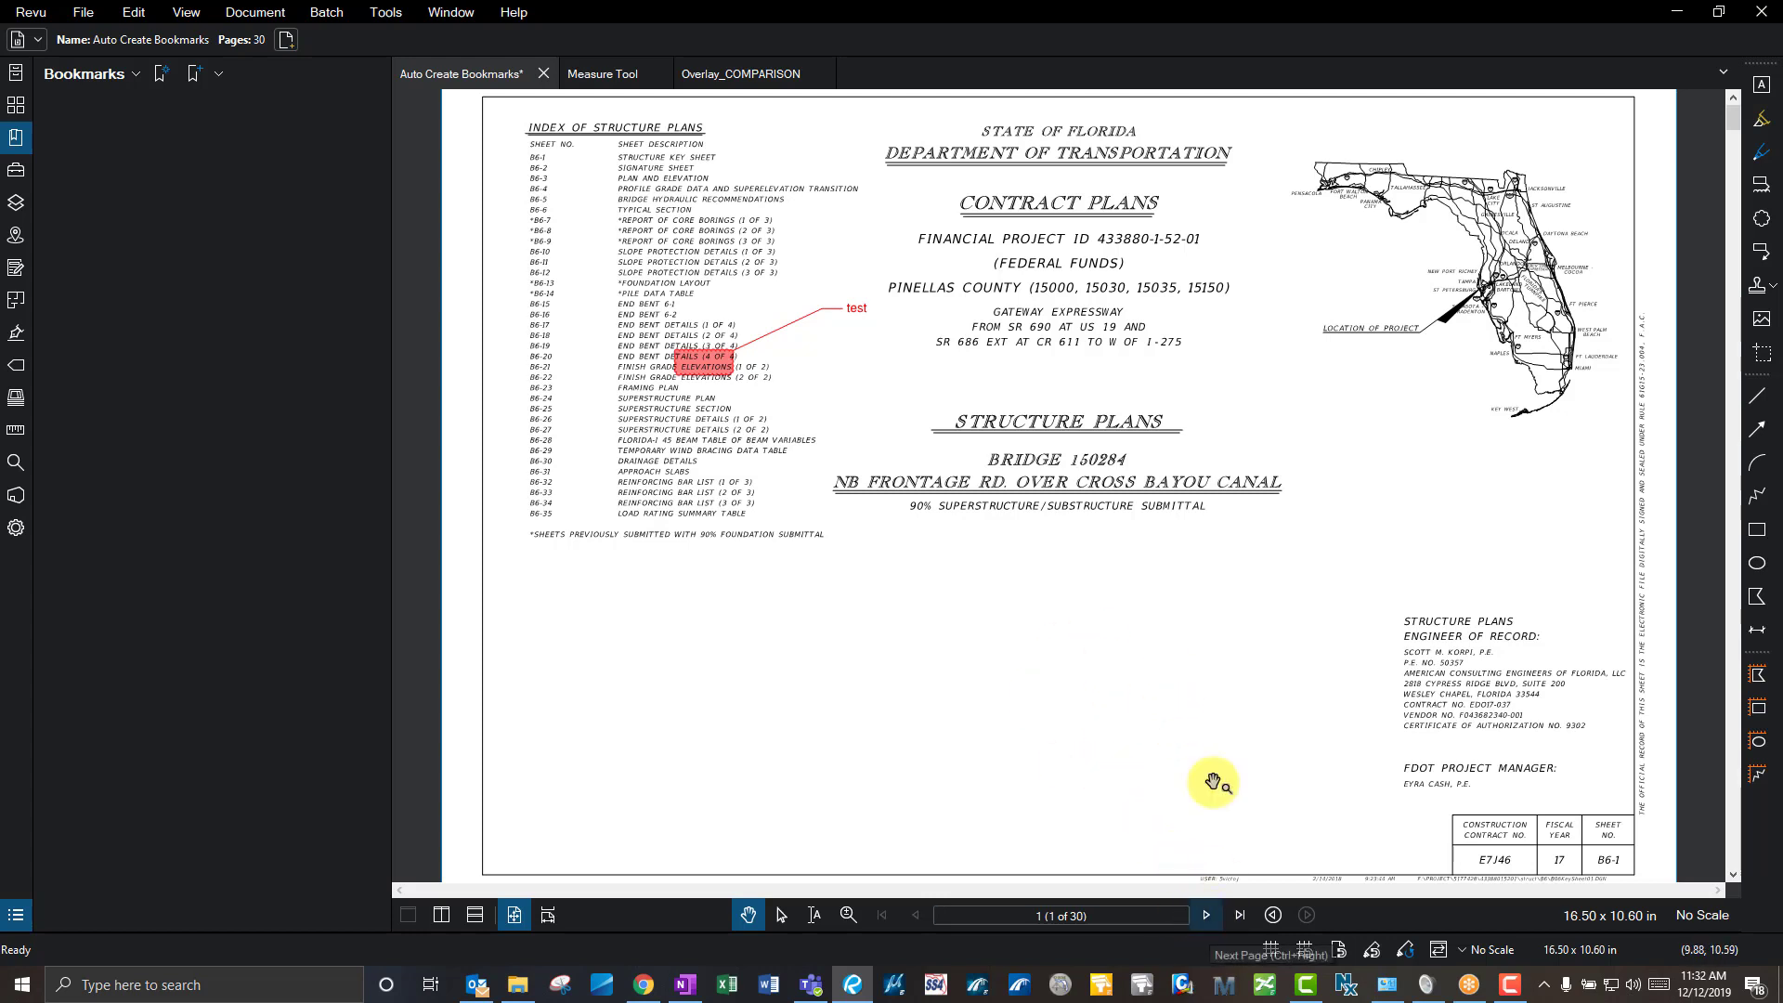
click(1206, 705)
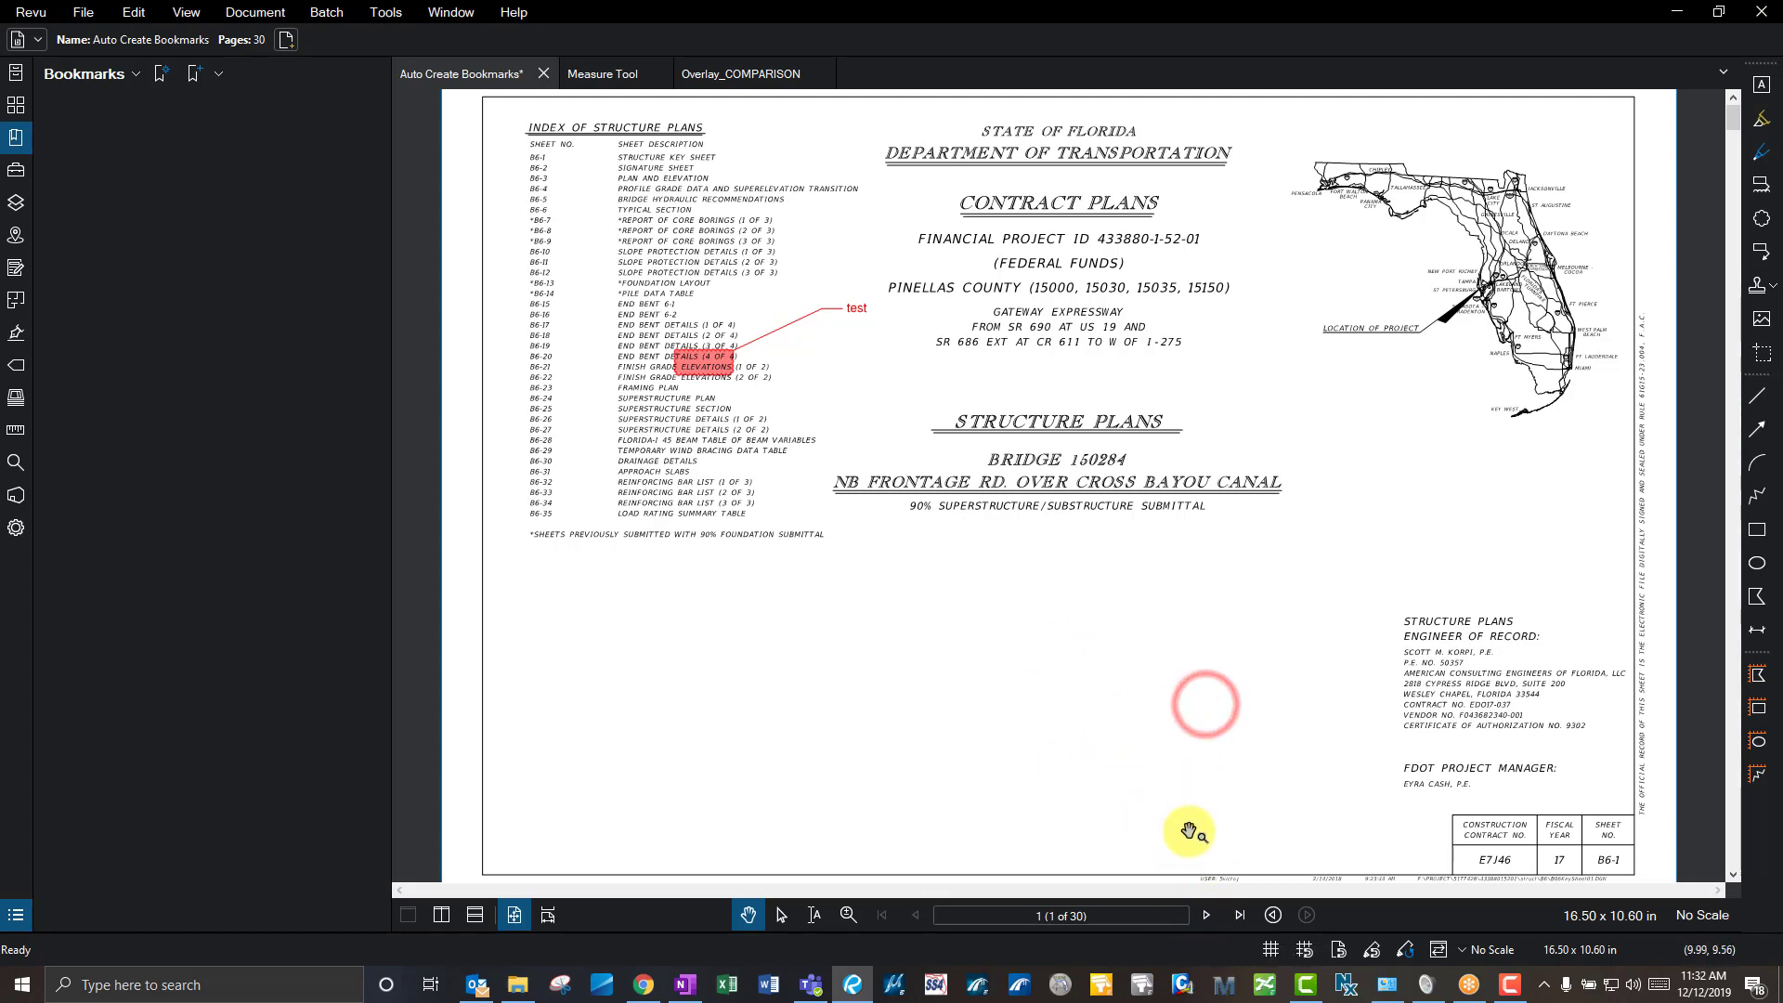
click(1205, 917)
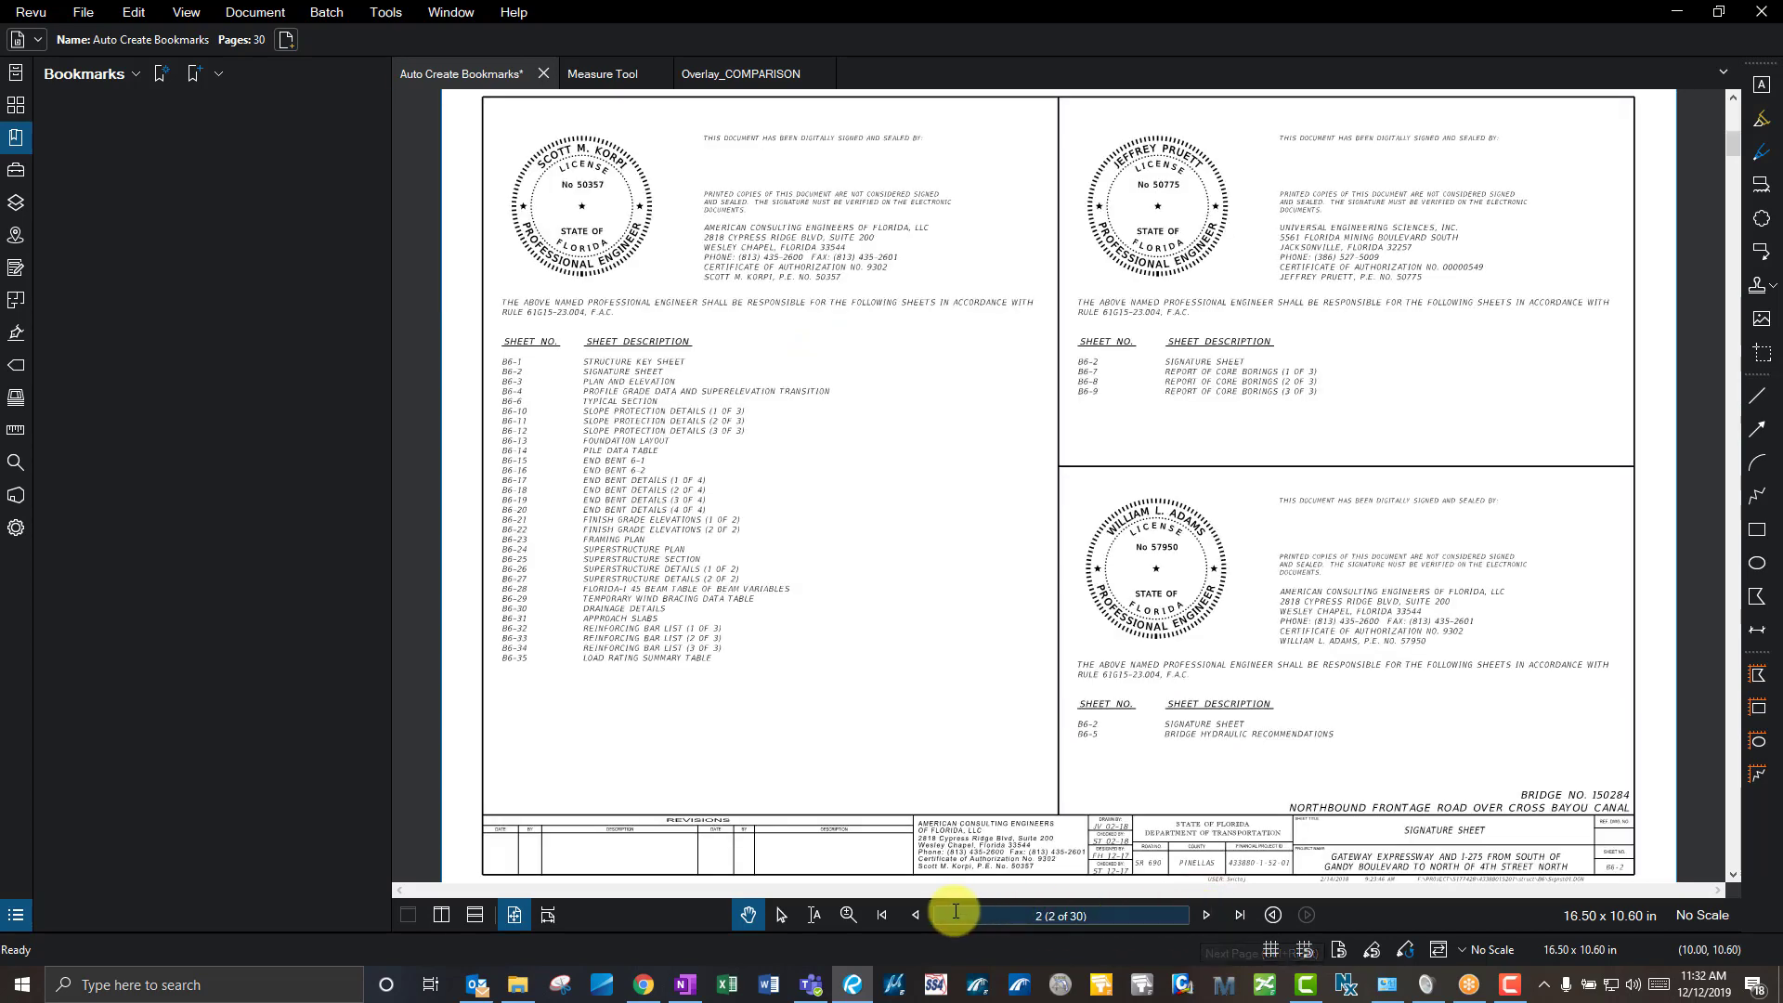
click(1207, 915)
click(1210, 916)
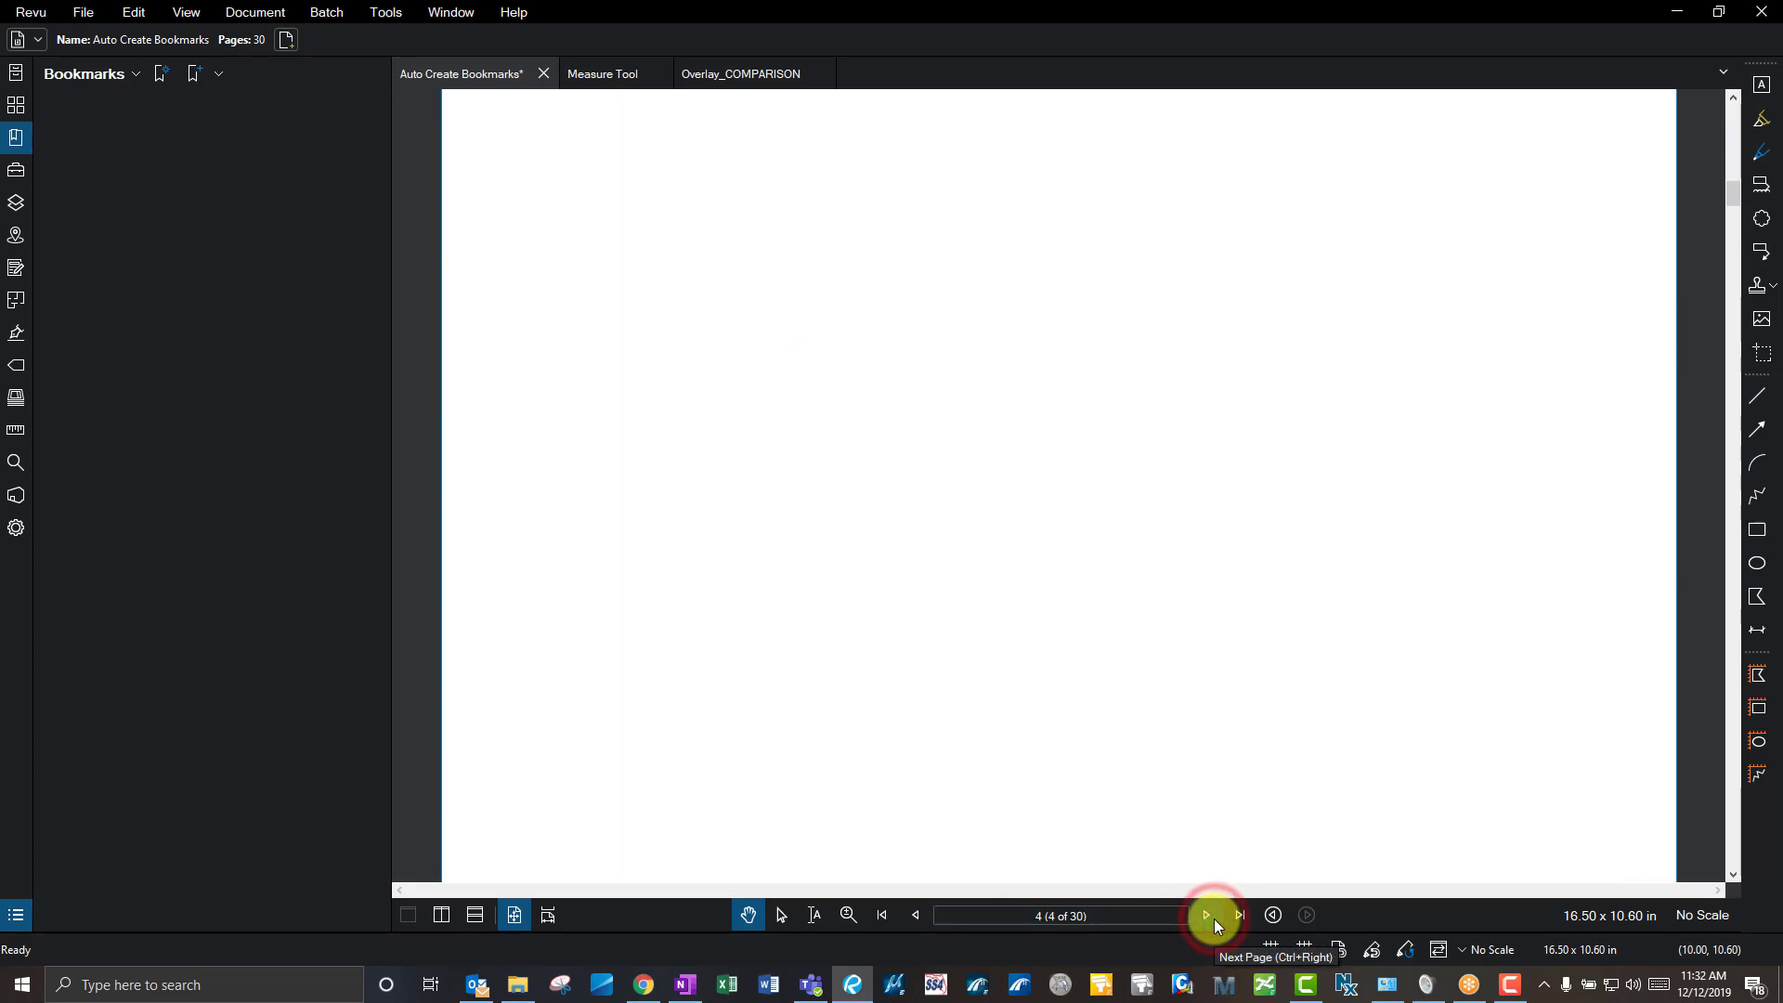
click(1213, 918)
click(1212, 920)
click(1212, 919)
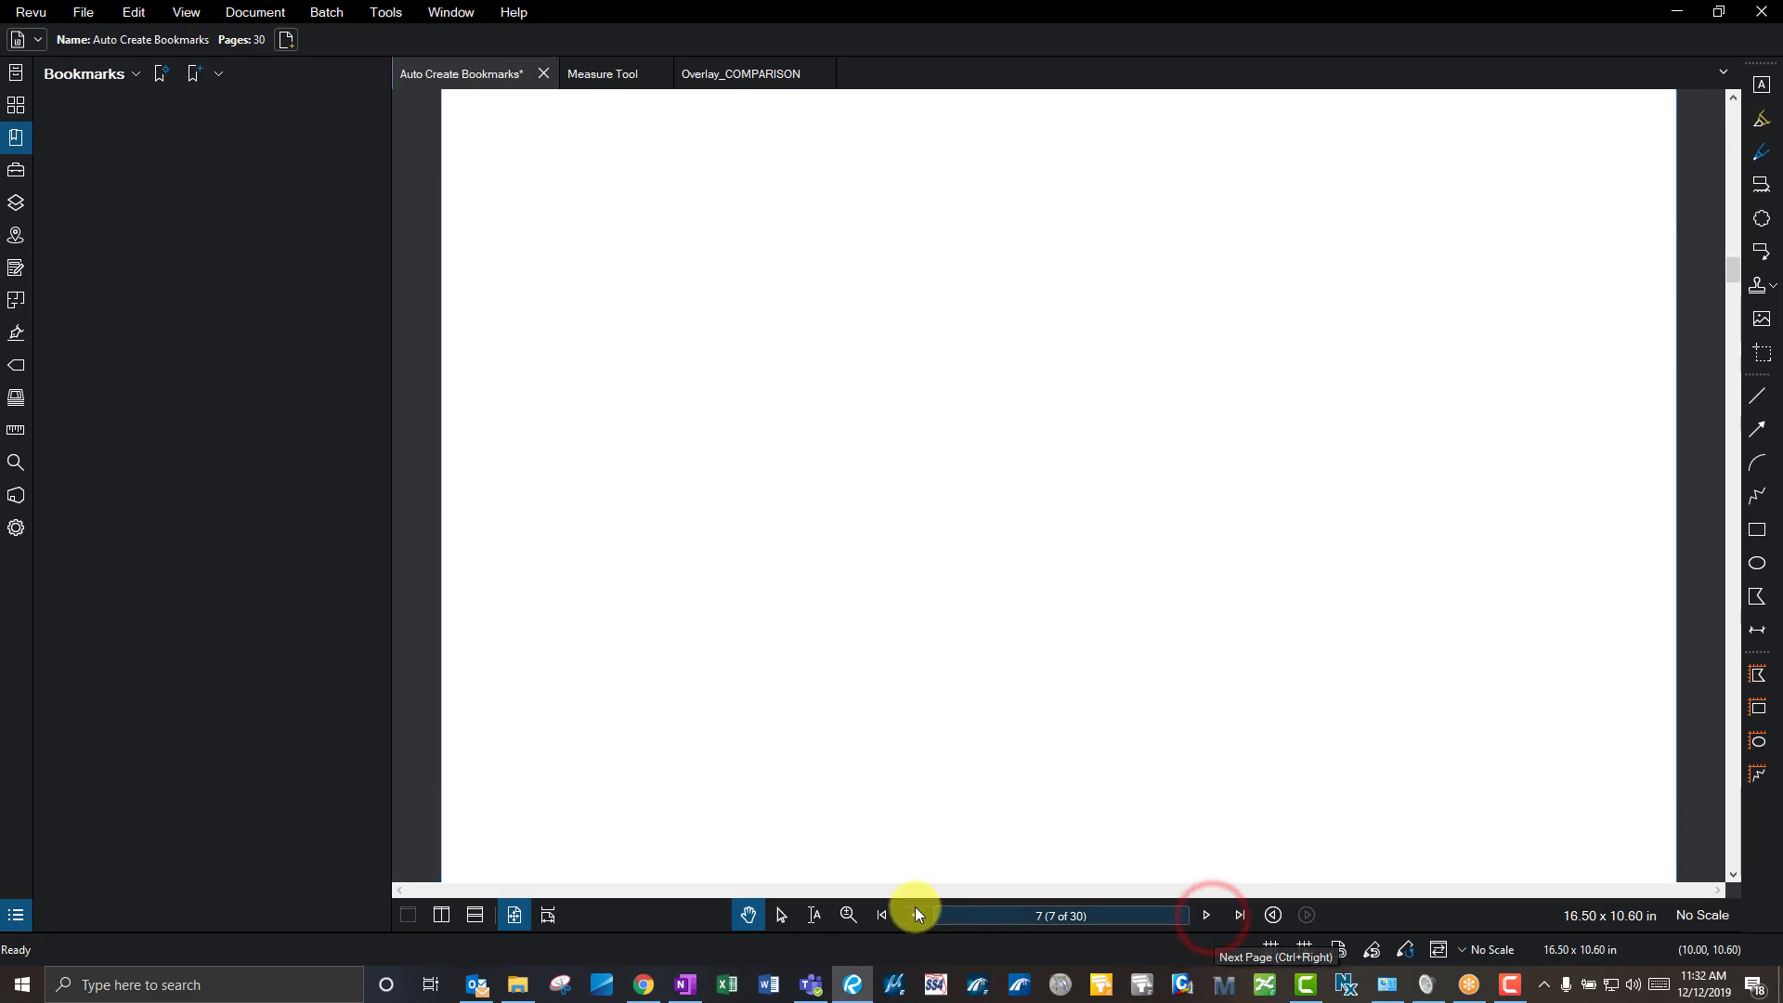
click(875, 917)
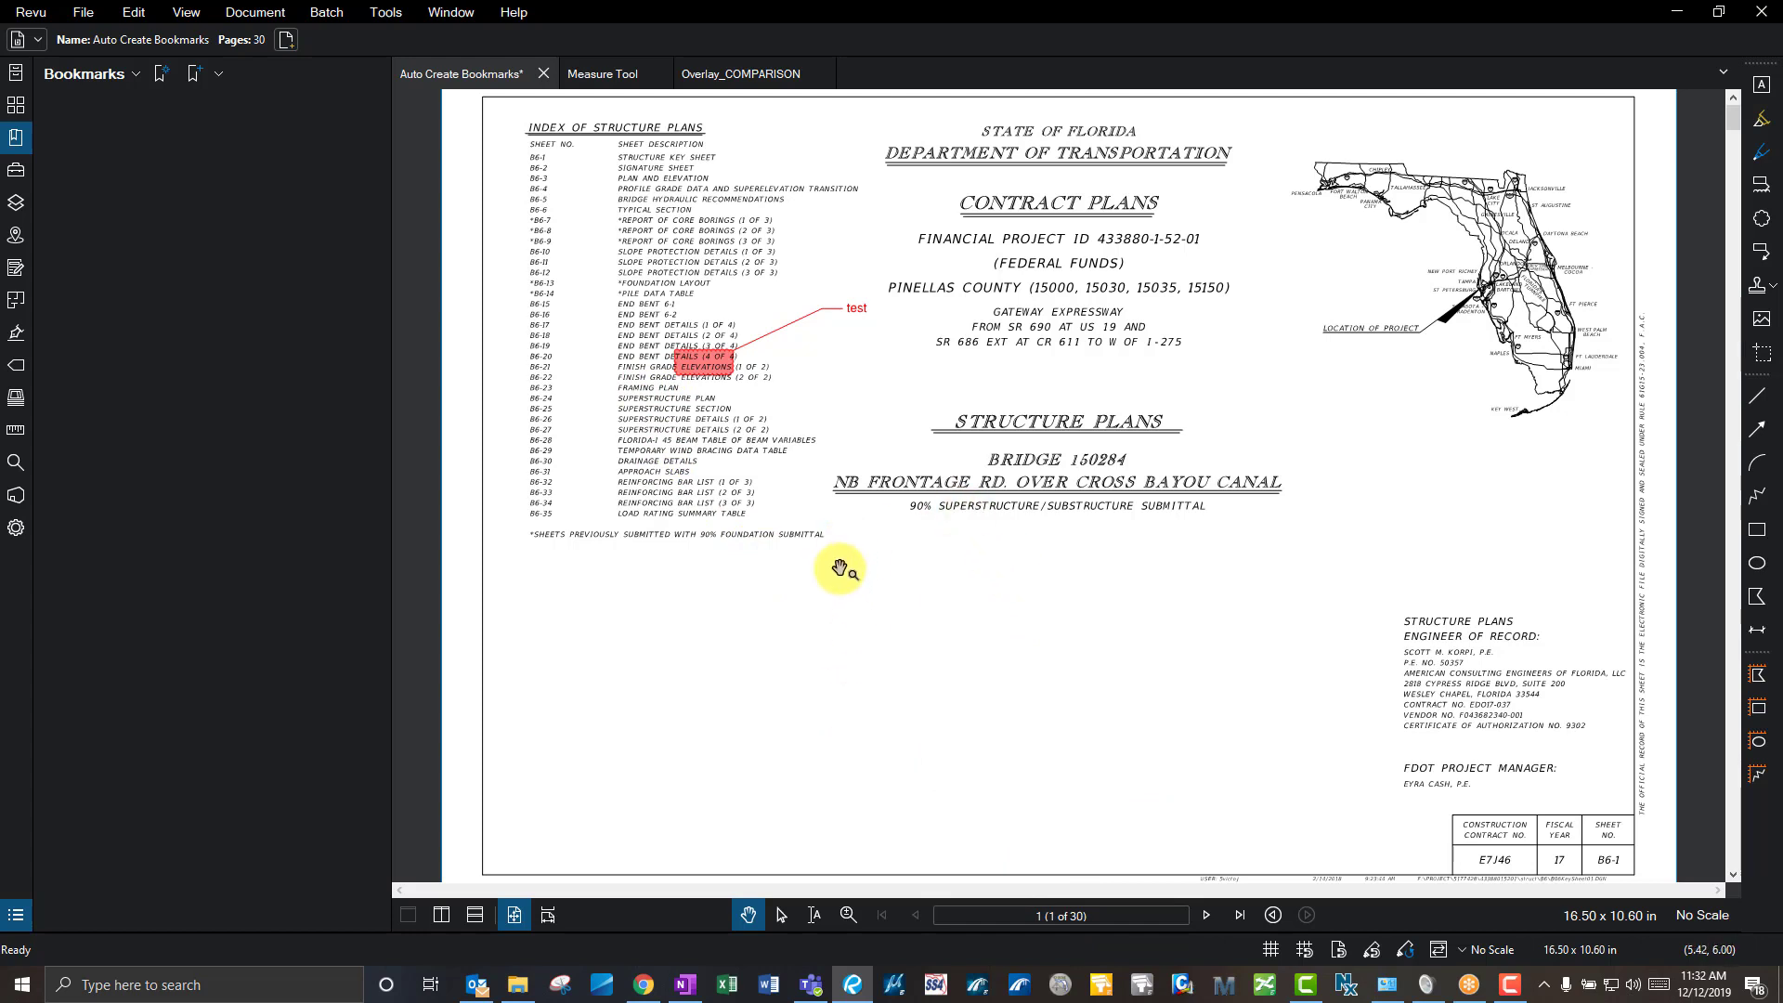
- Delete the red test callout from page 1's sheet index
click(719, 370)
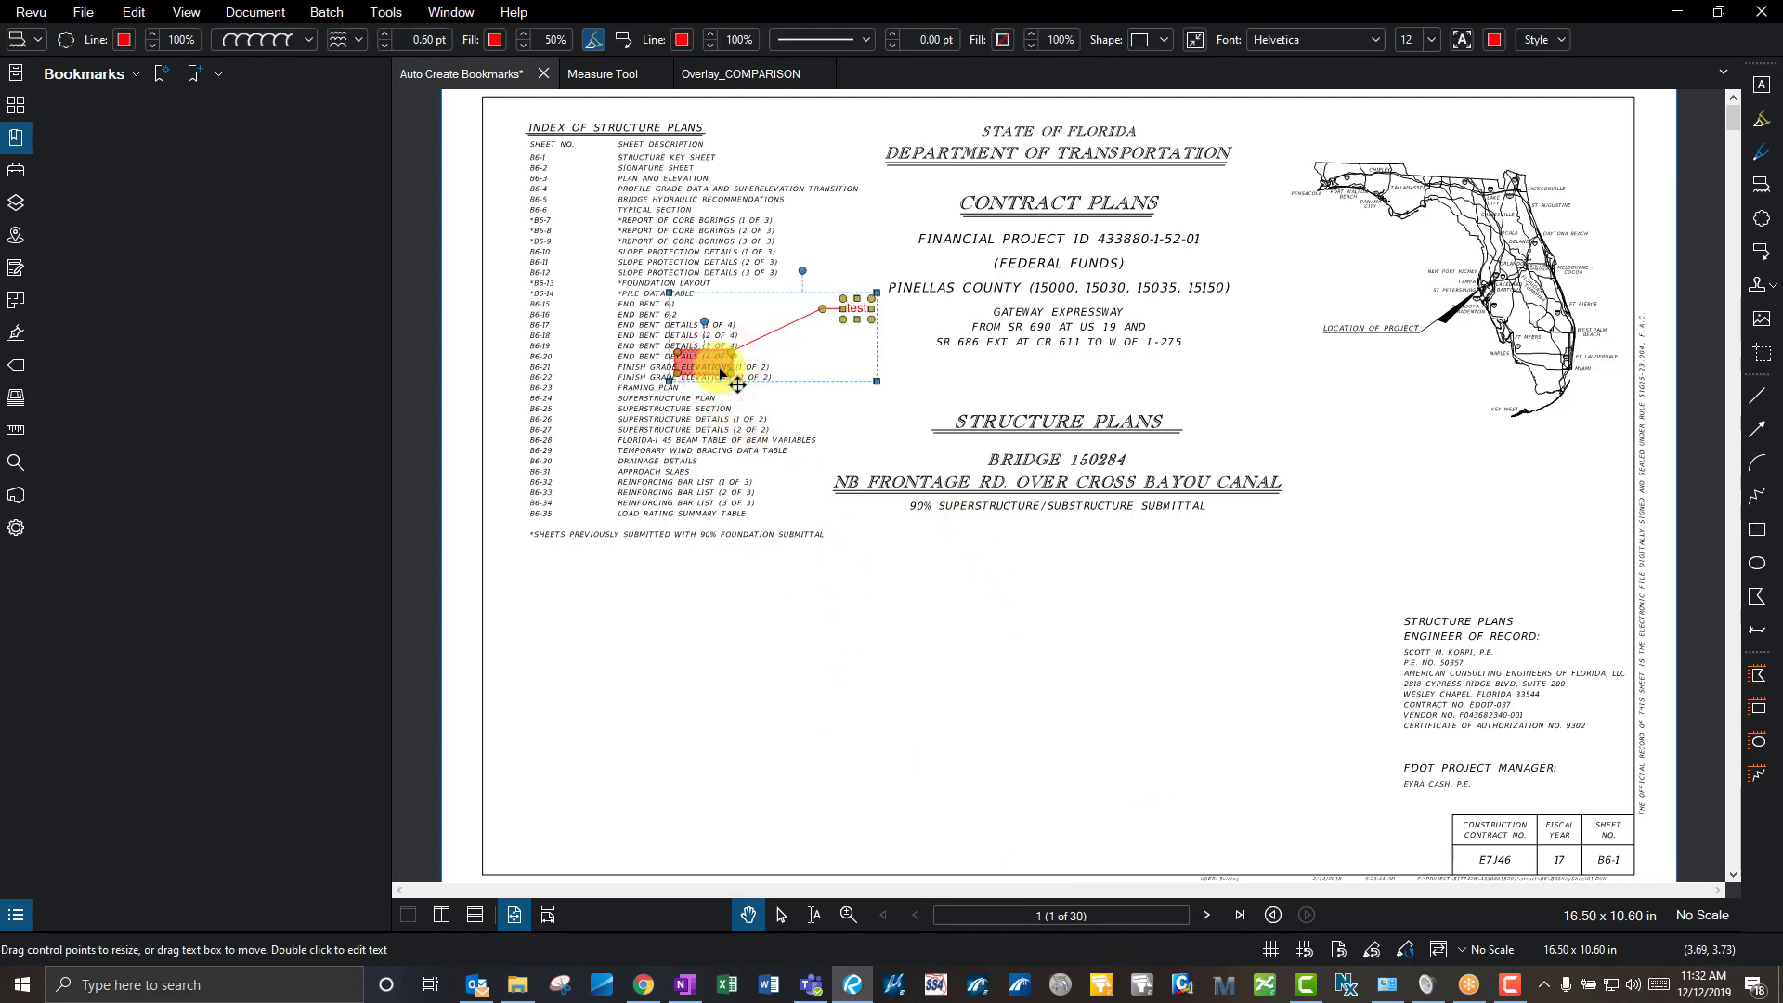
key(Delete)
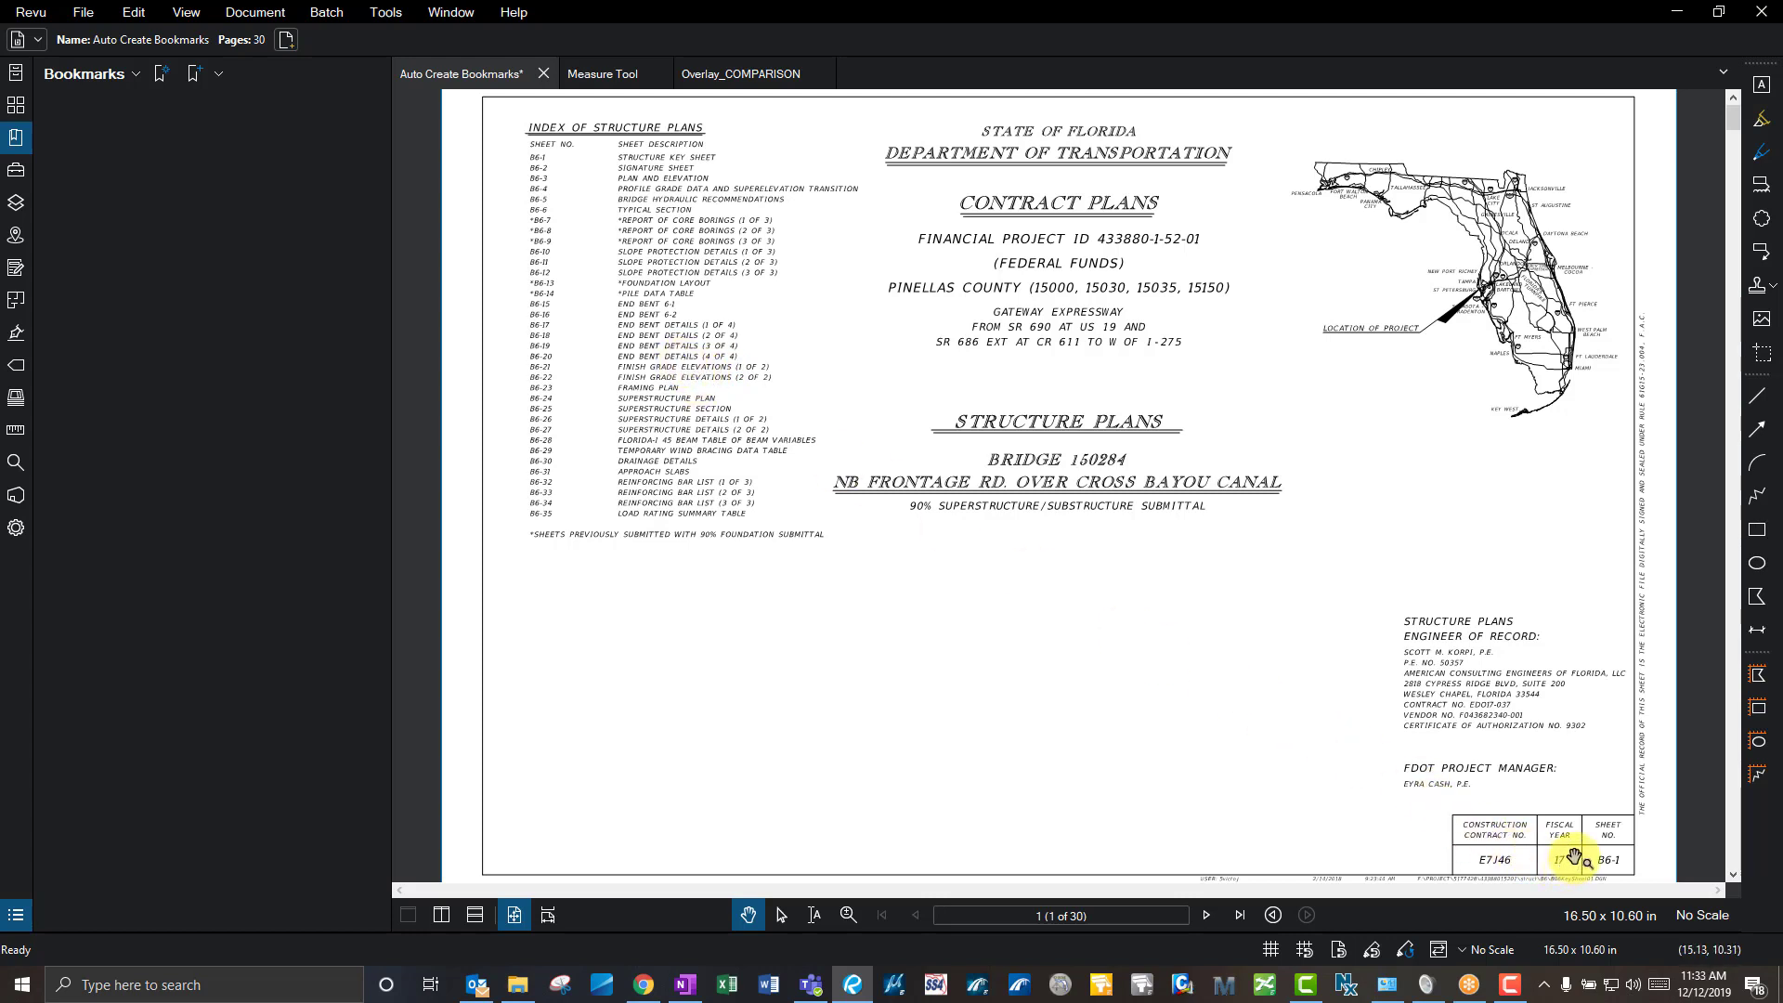
click(1205, 916)
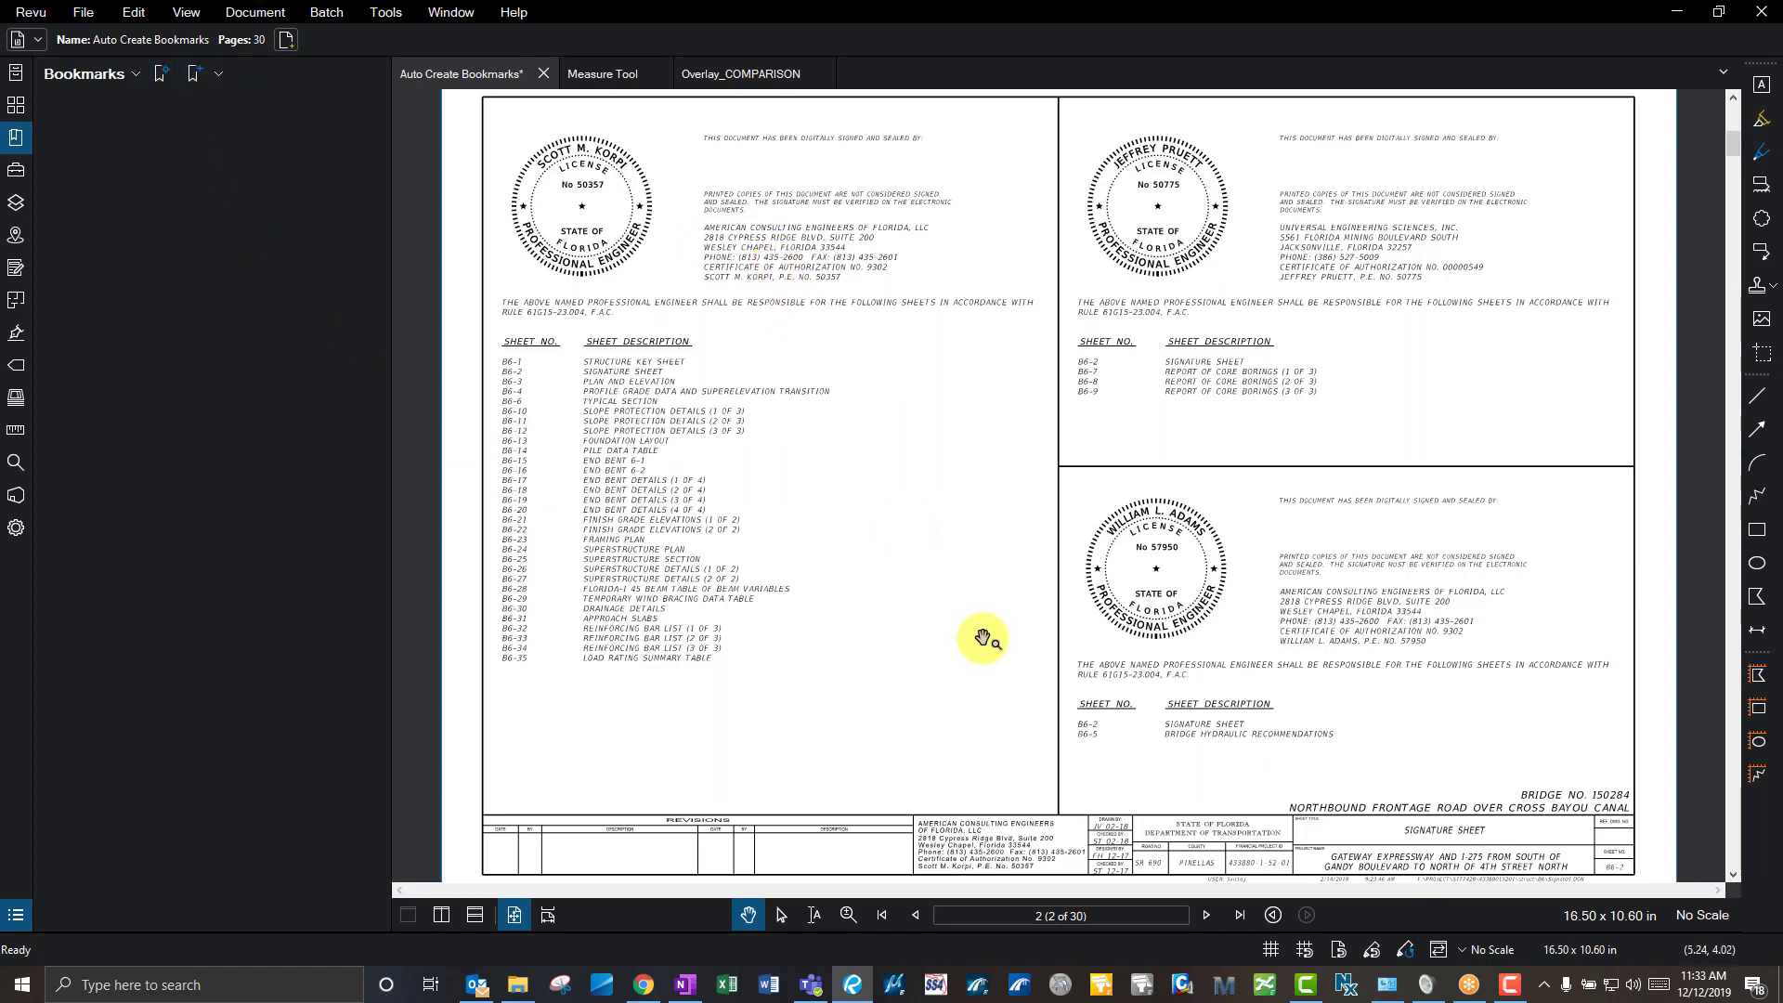
- Go to page 22, the stay-in-place metal form details, by entering its page number
click(1174, 917)
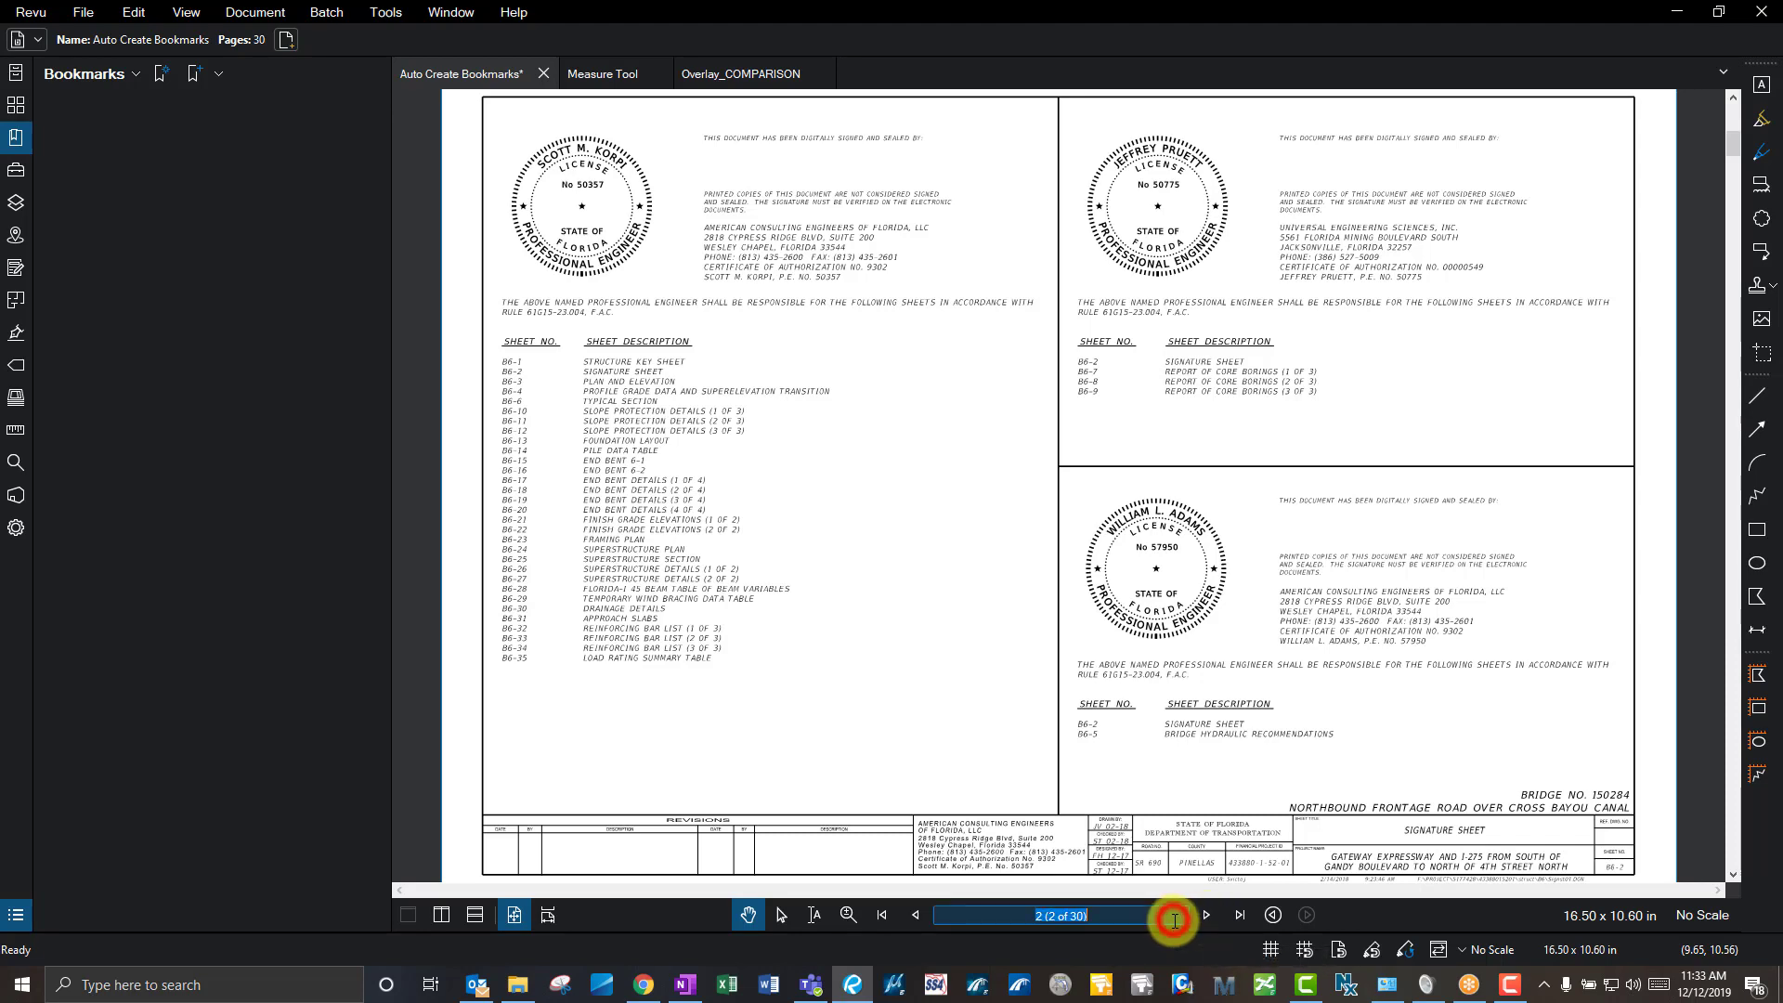
text(22)
key(Return)
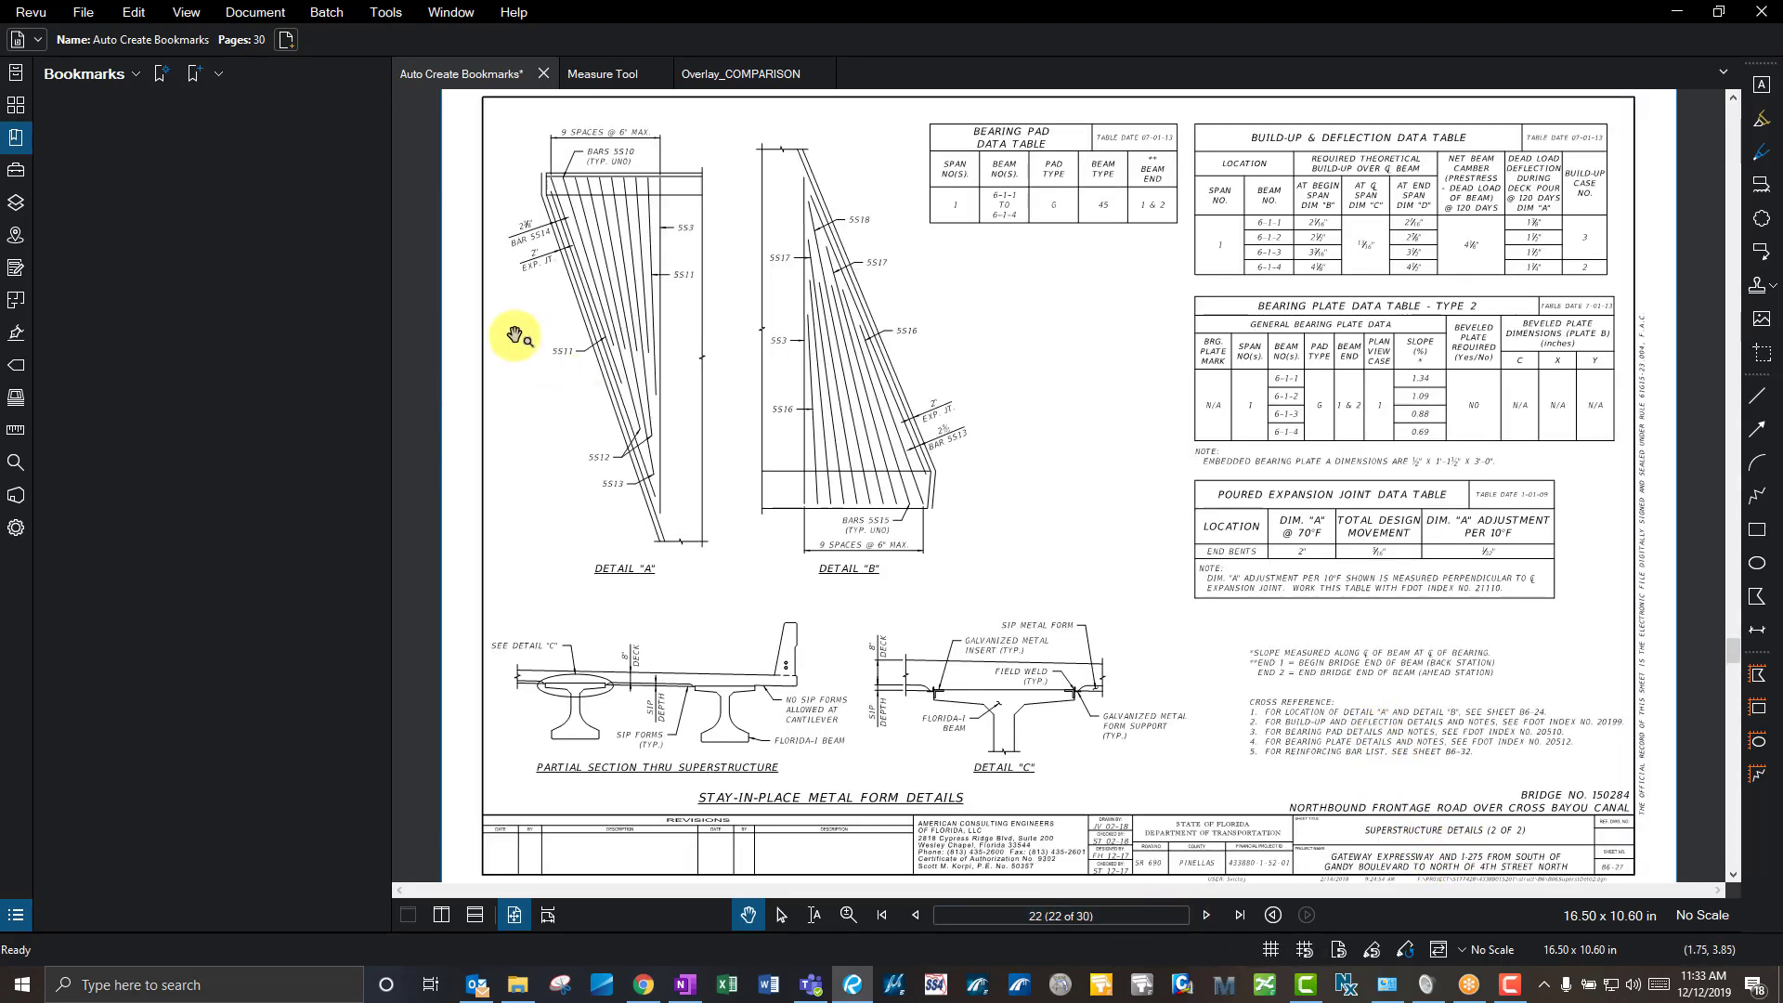
- Add a bookmark to page 22 named TEST and test it from an earlier page
click(203, 80)
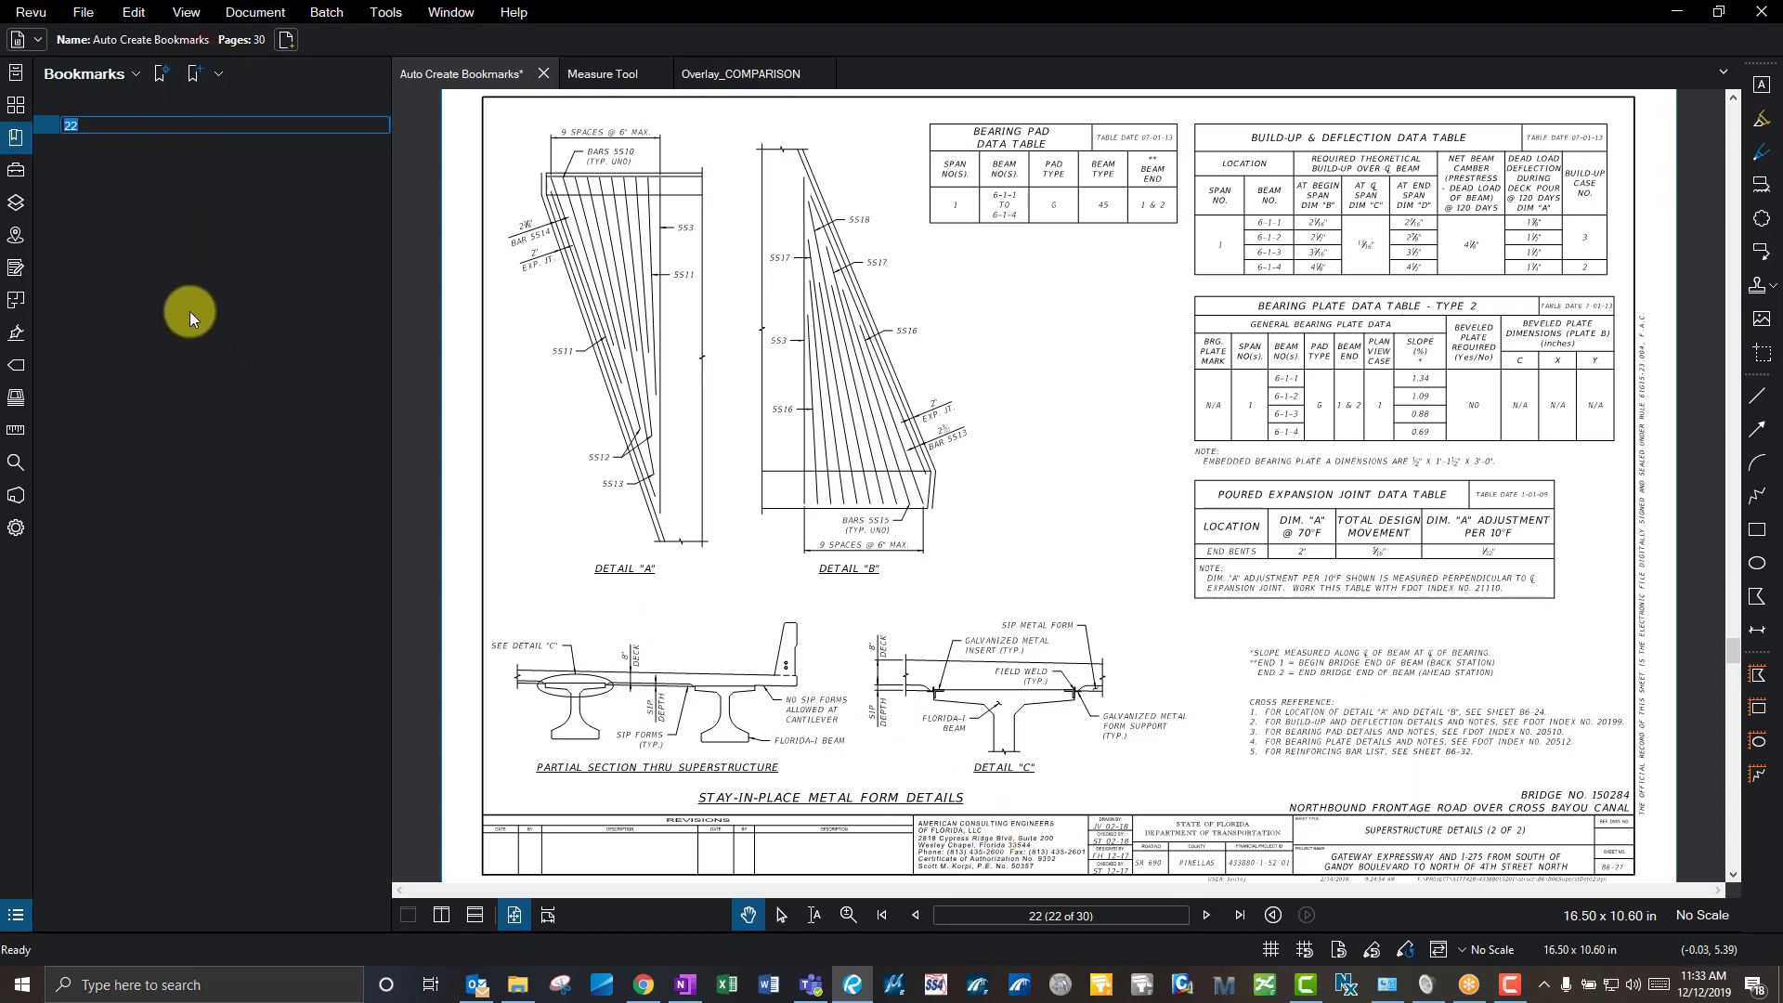
text(TEST)
click(657, 231)
click(915, 920)
click(916, 919)
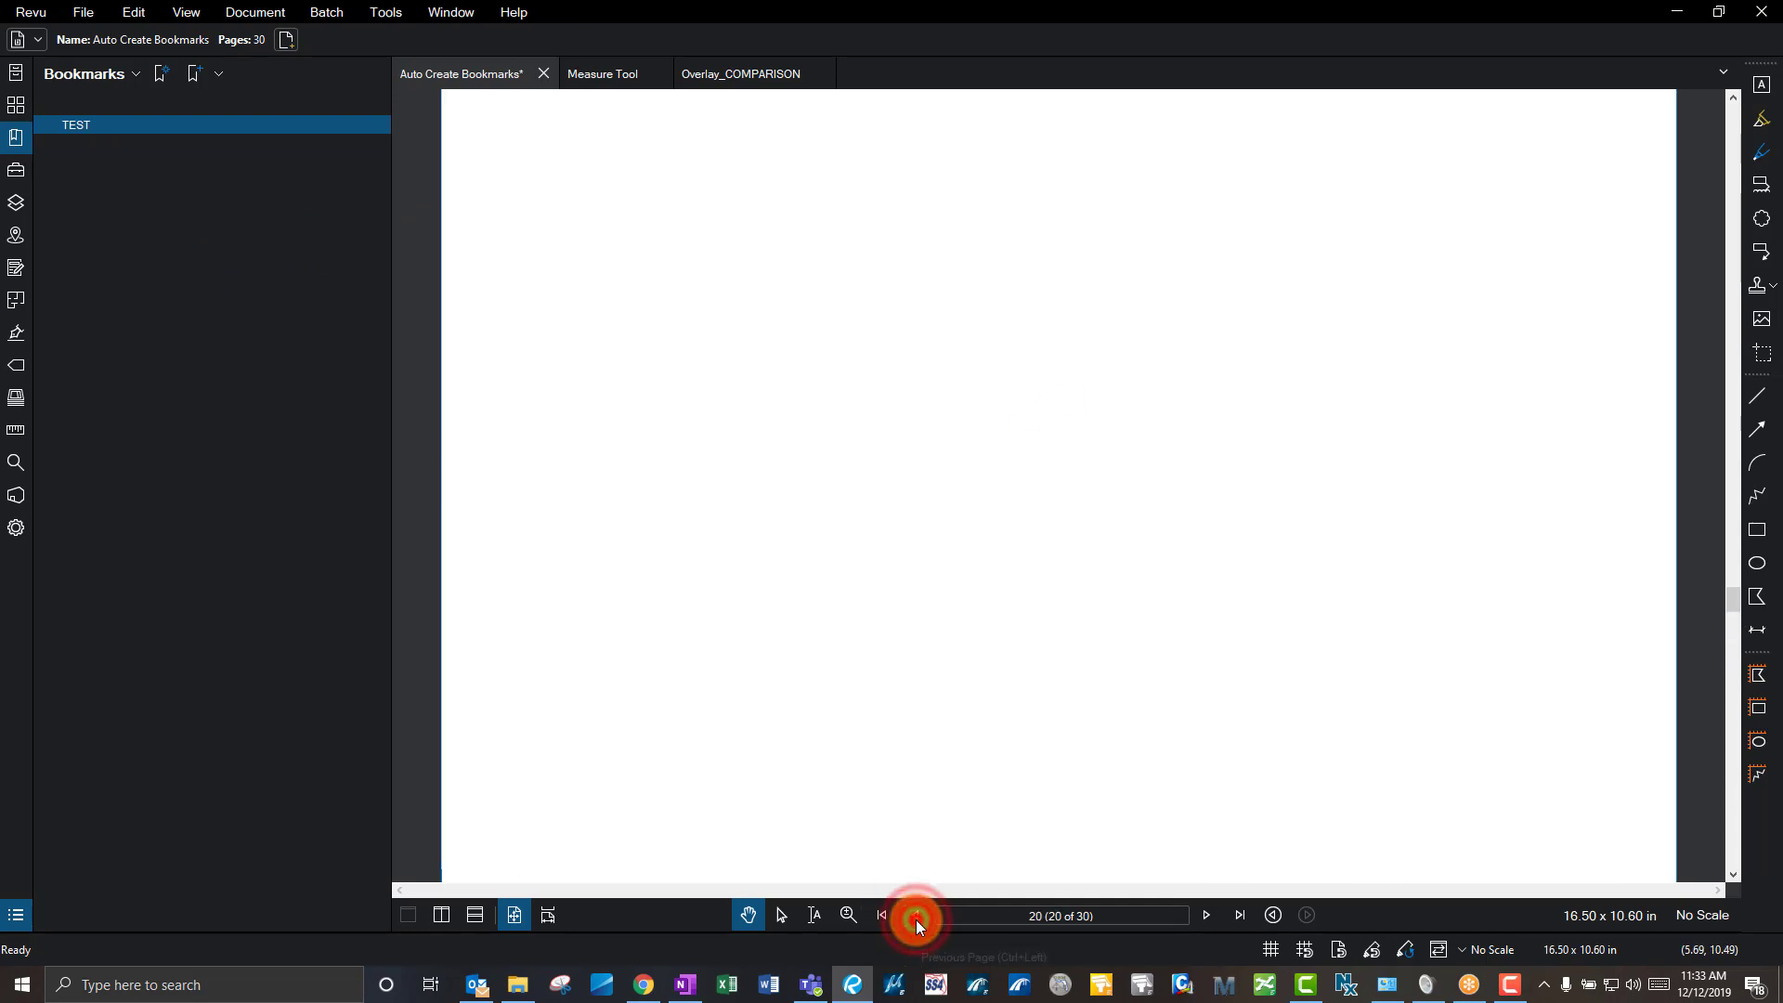
click(916, 919)
click(916, 919)
click(710, 380)
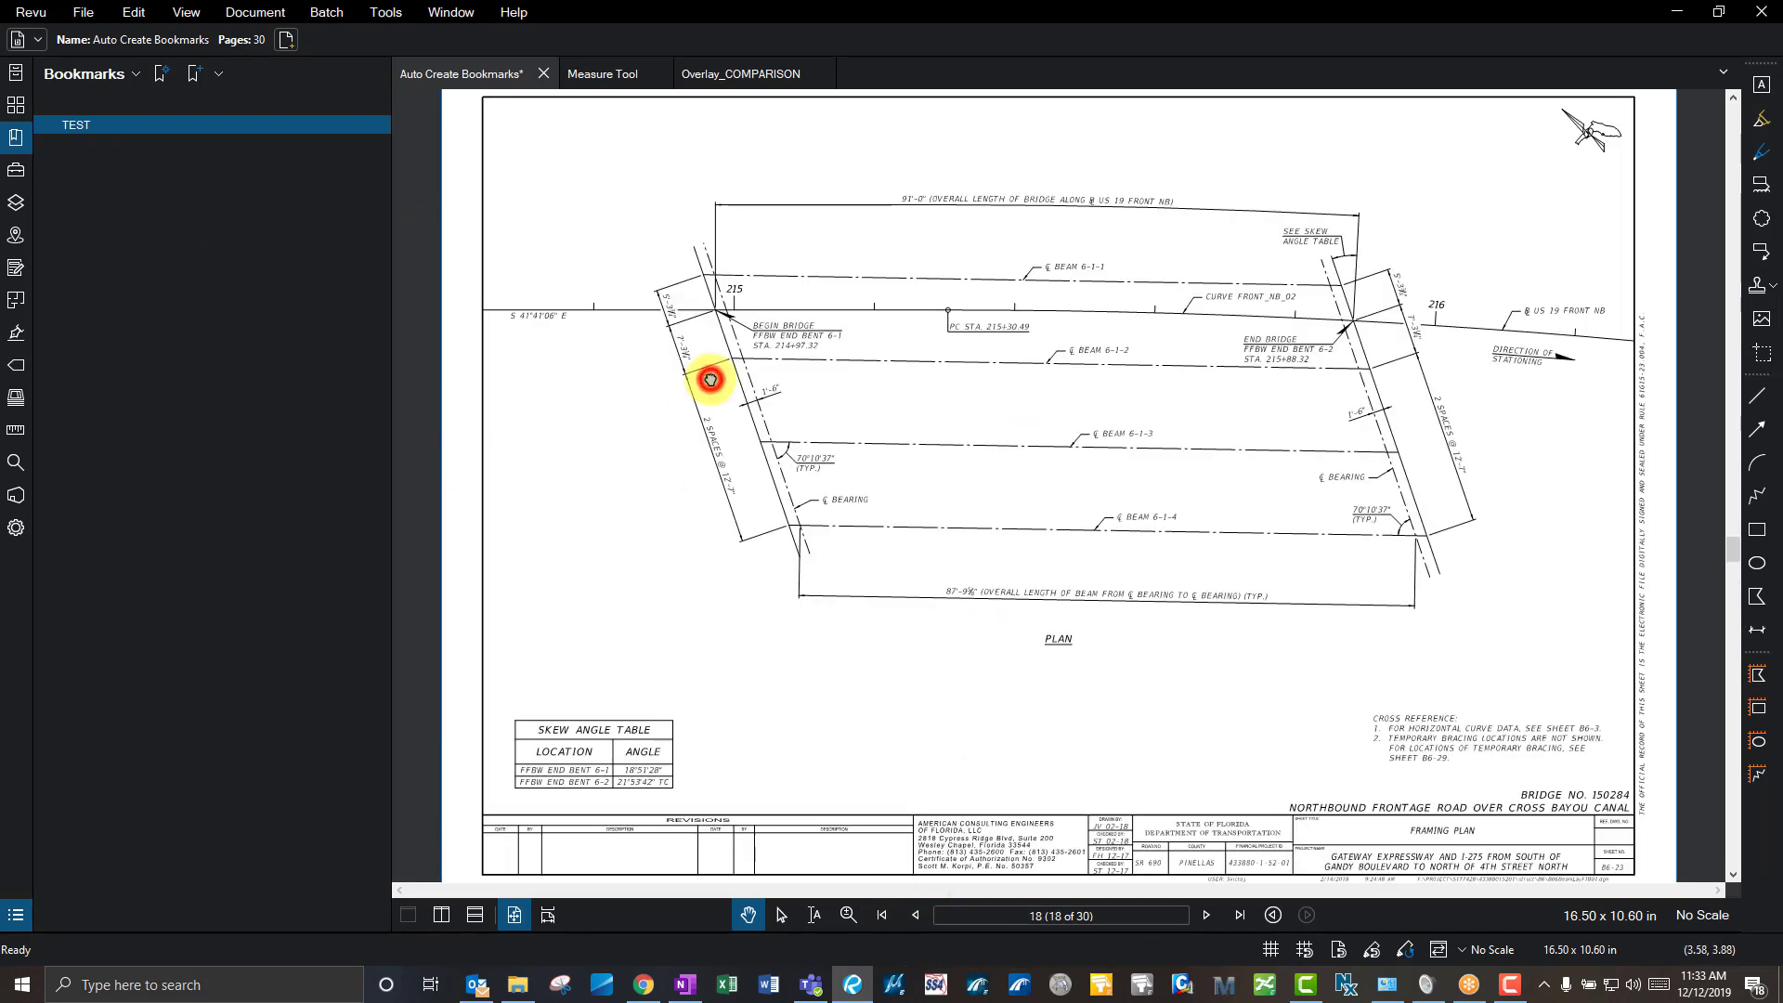
click(177, 223)
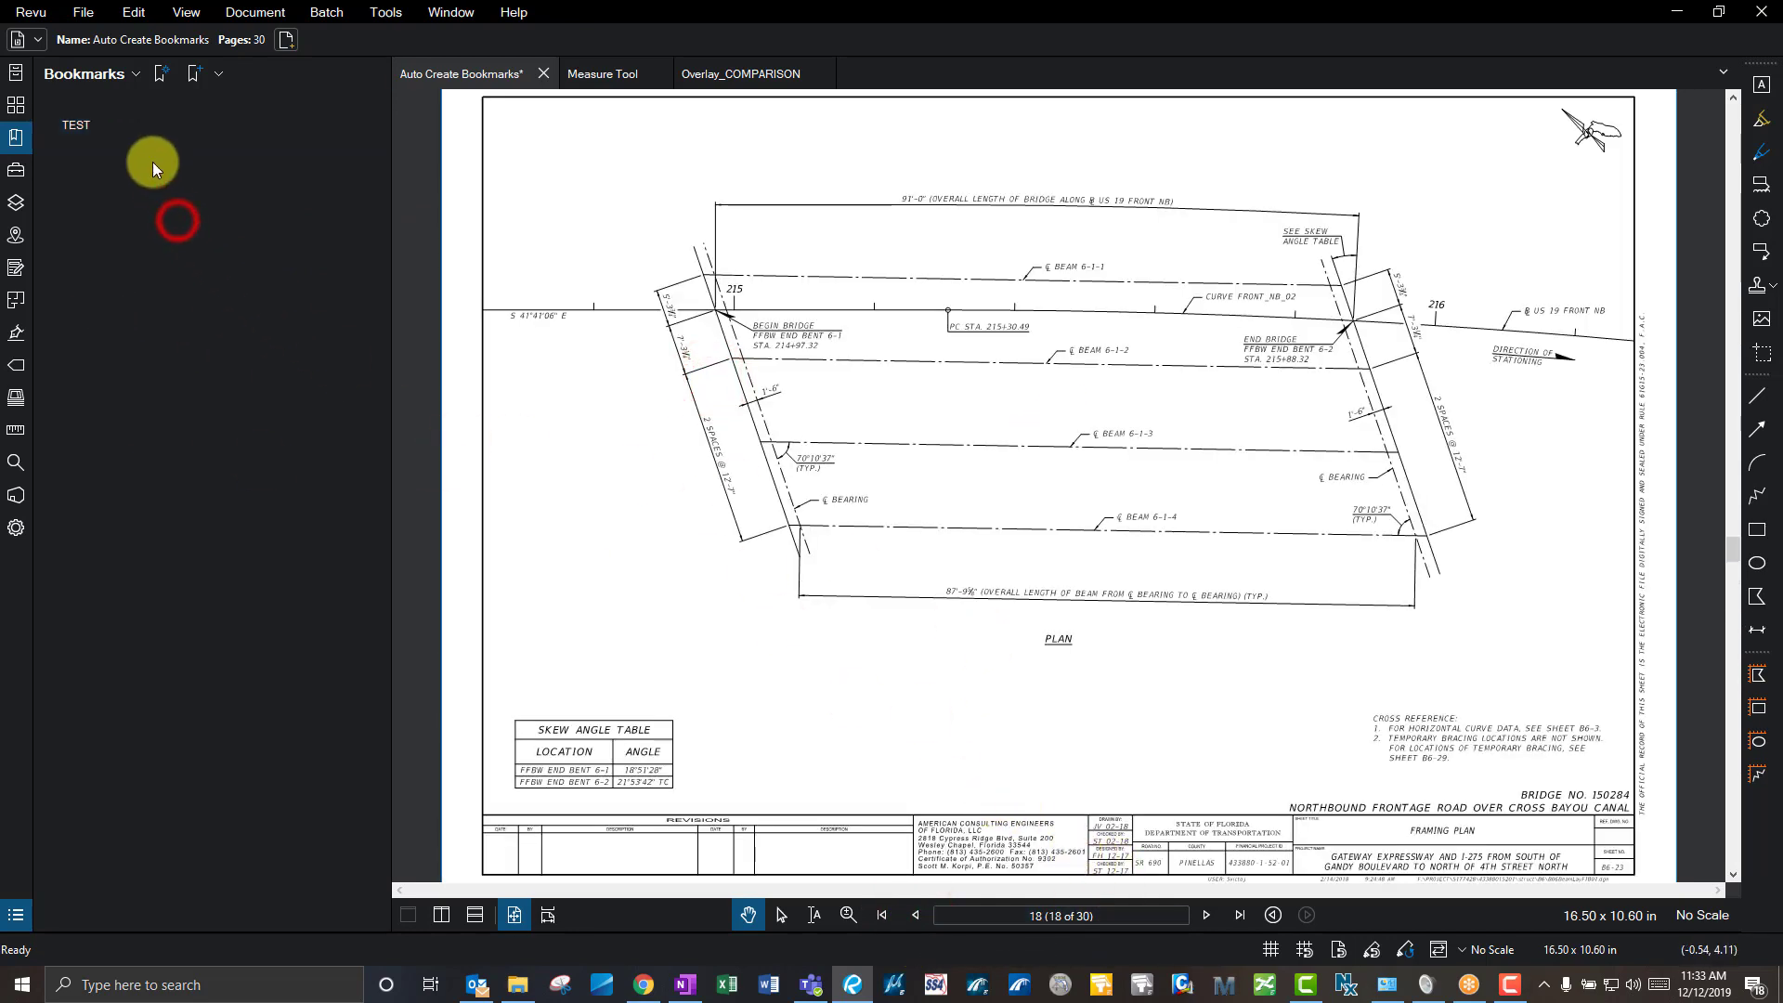
click(155, 125)
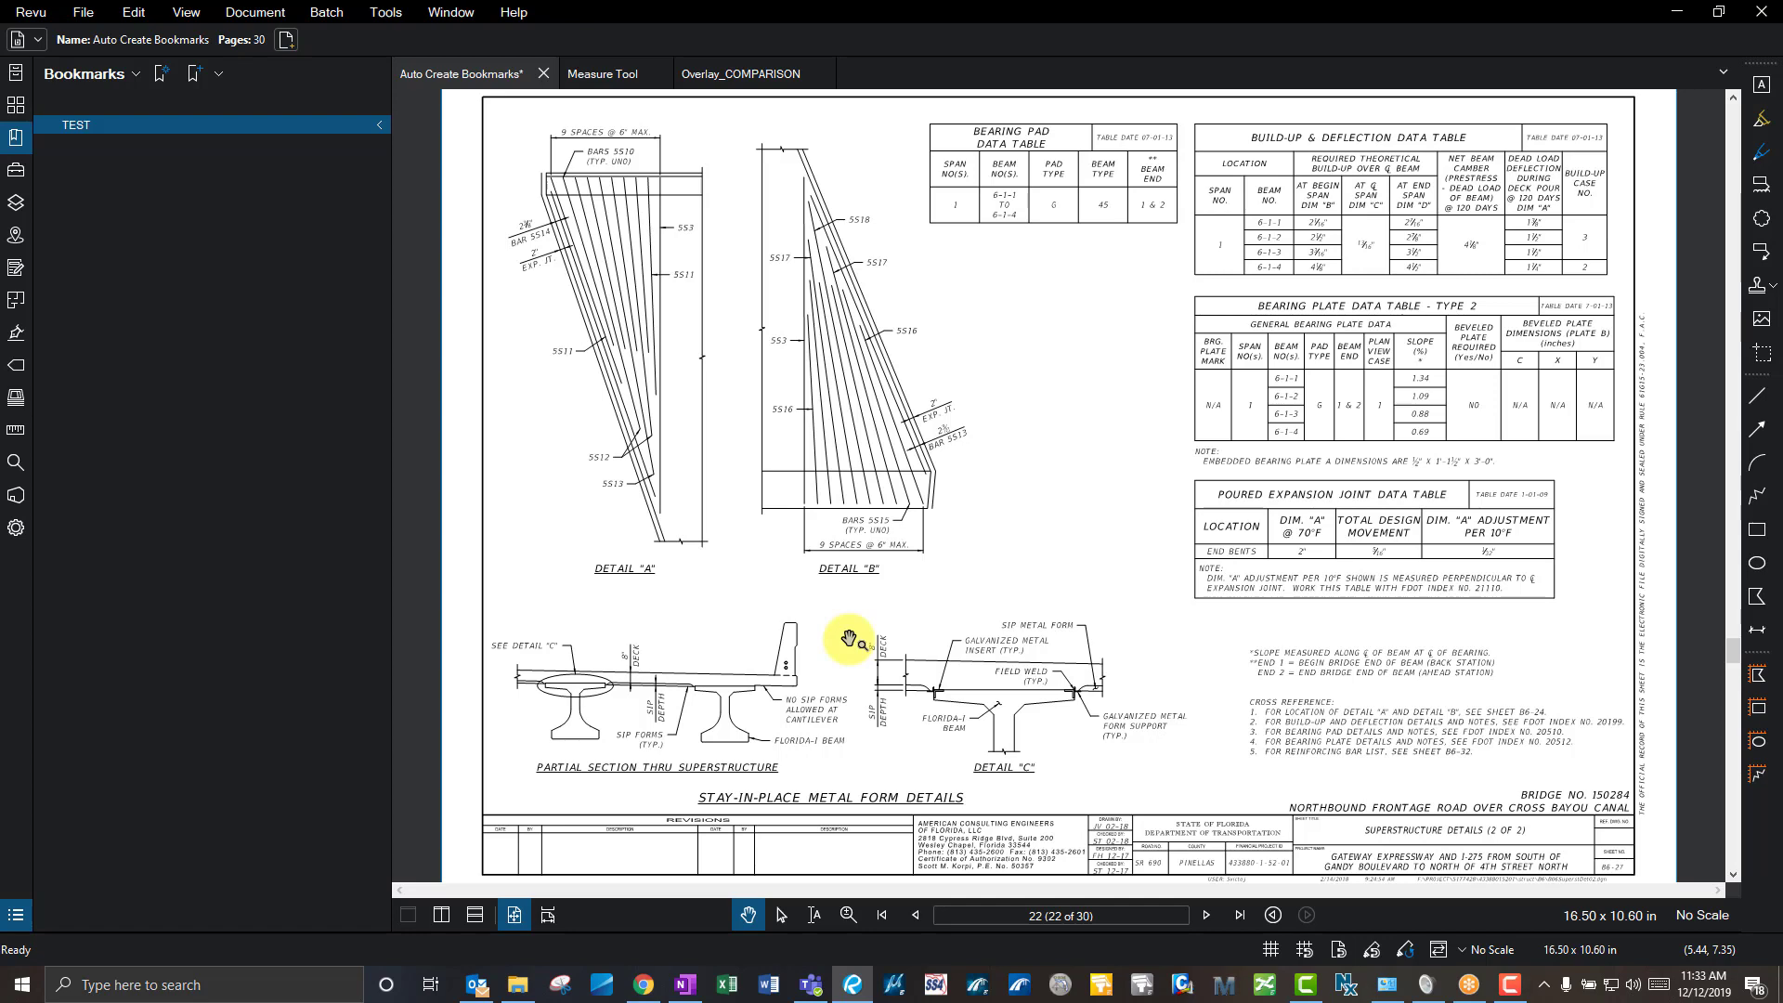
- Delete the TEST bookmark and return to page 2, the signature sheet
right_click(204, 133)
click(235, 223)
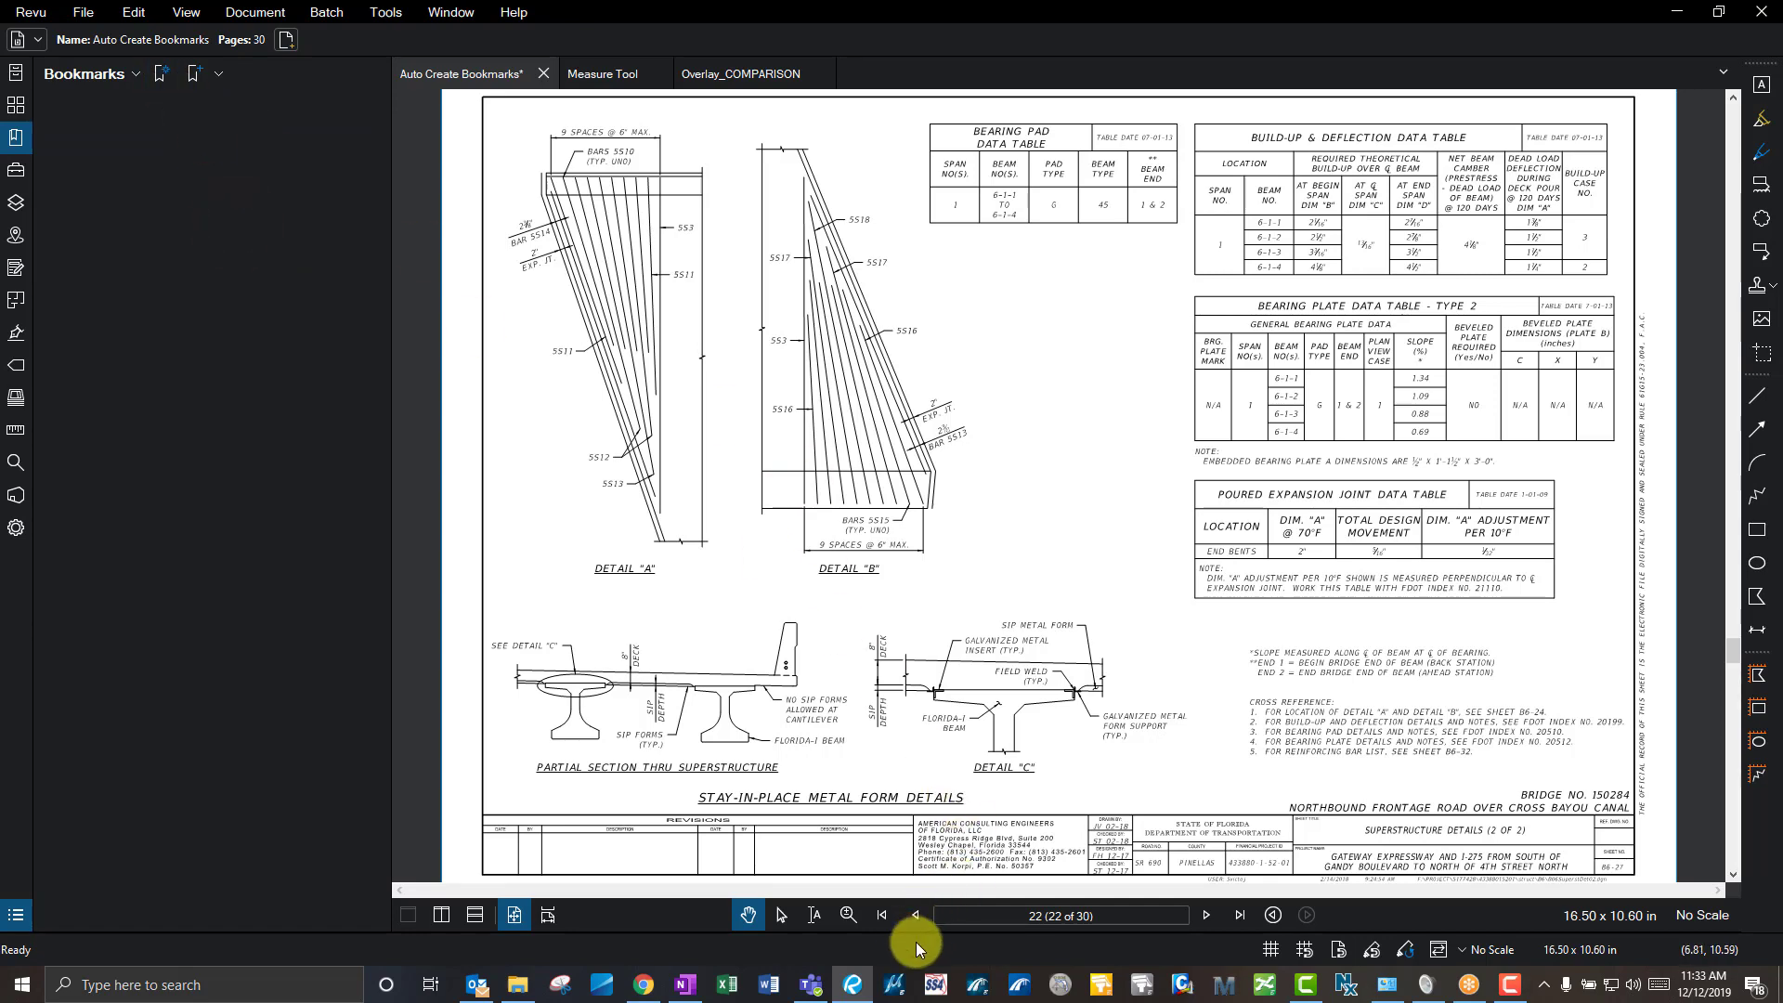
click(884, 916)
click(1206, 915)
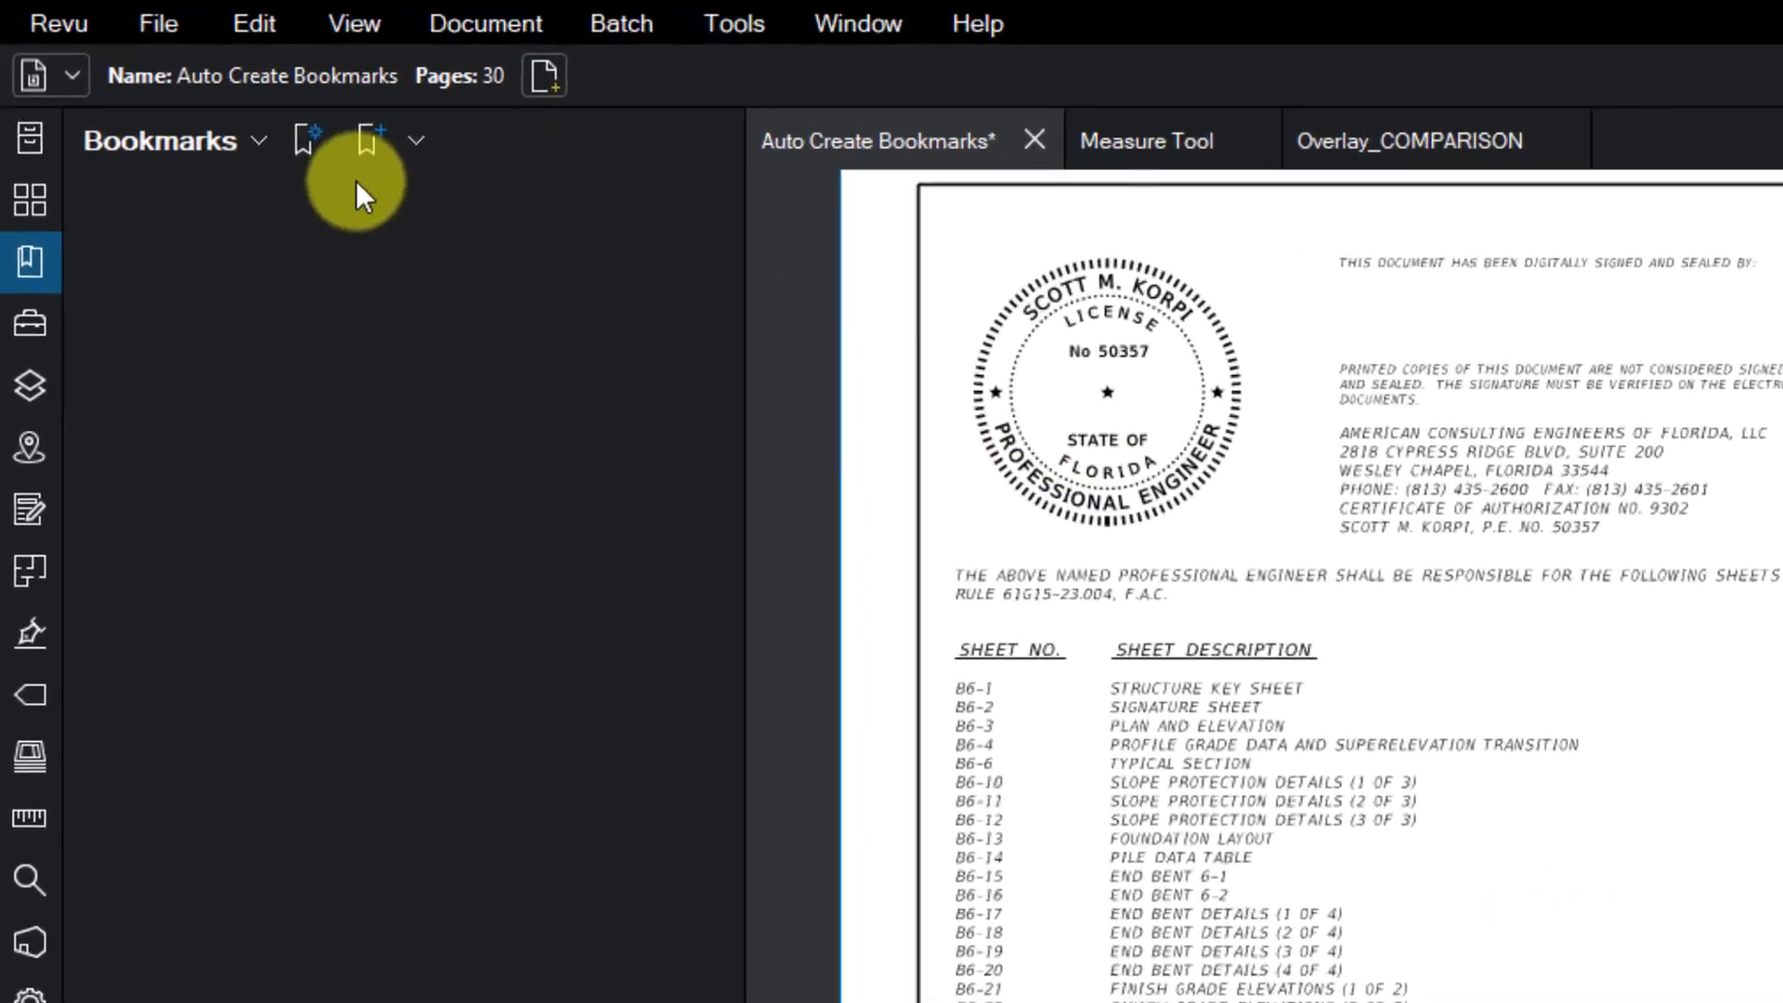
- Set Create Bookmarks to use a Page Region for pages 2-30, then begin picking the region
click(315, 144)
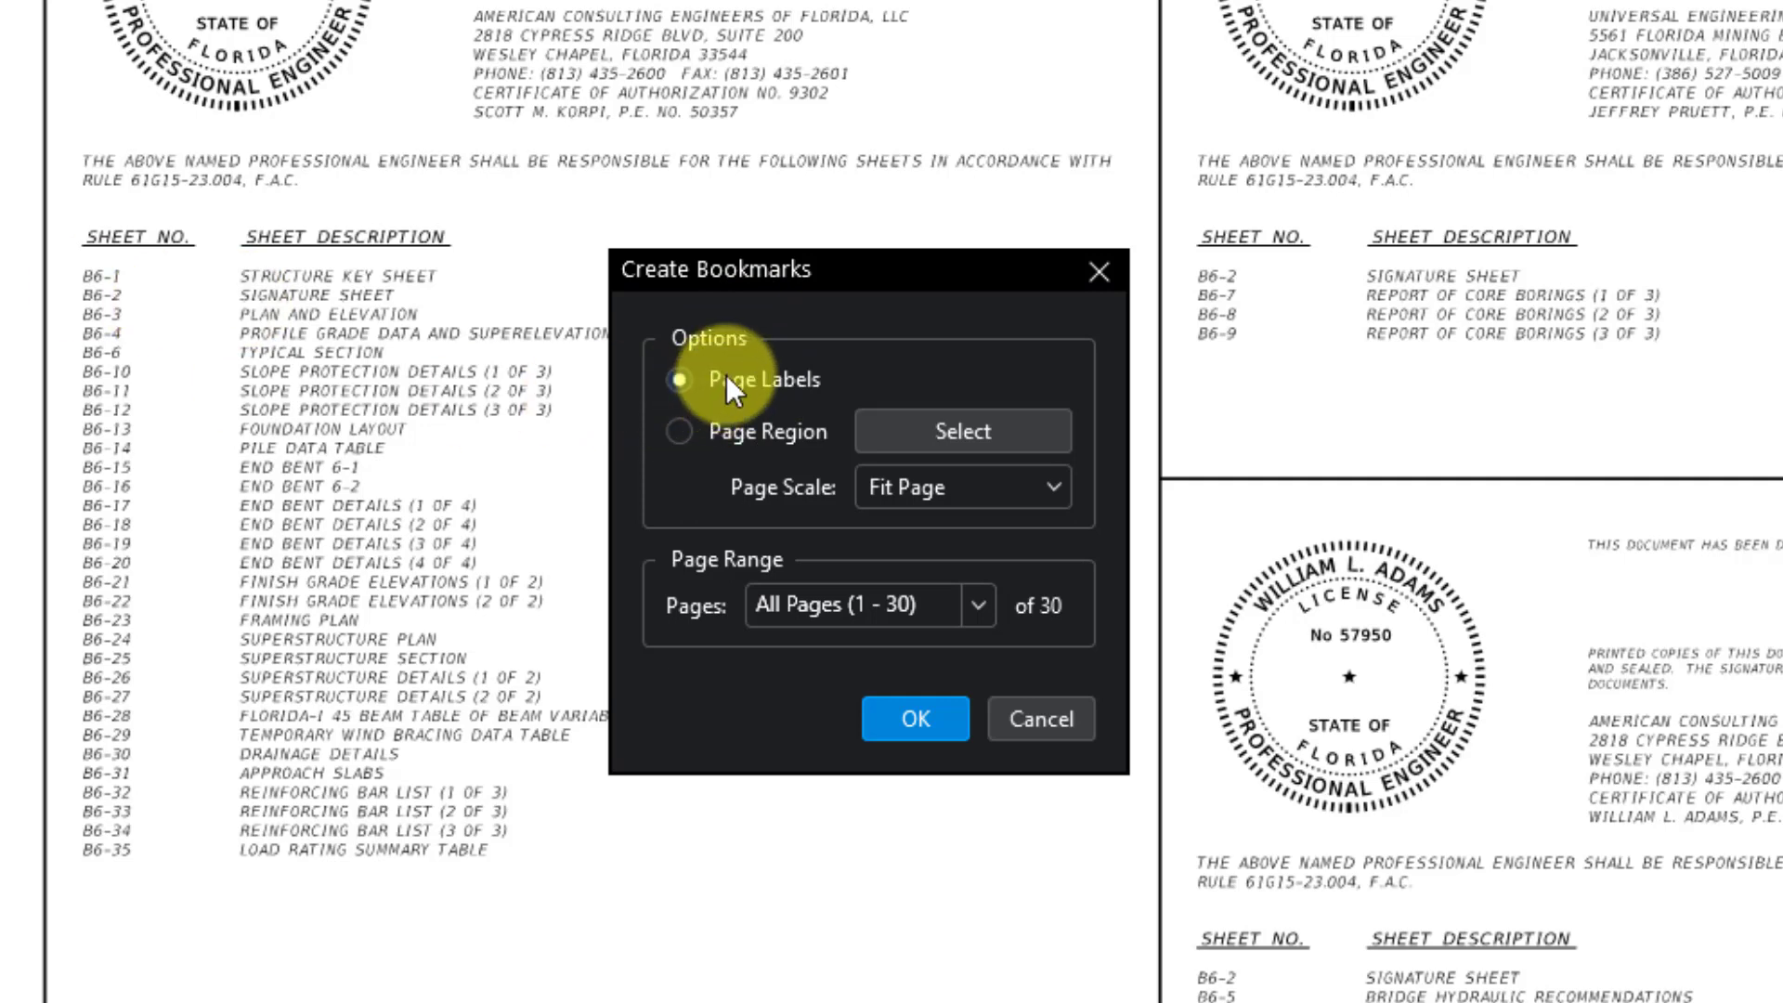
click(915, 602)
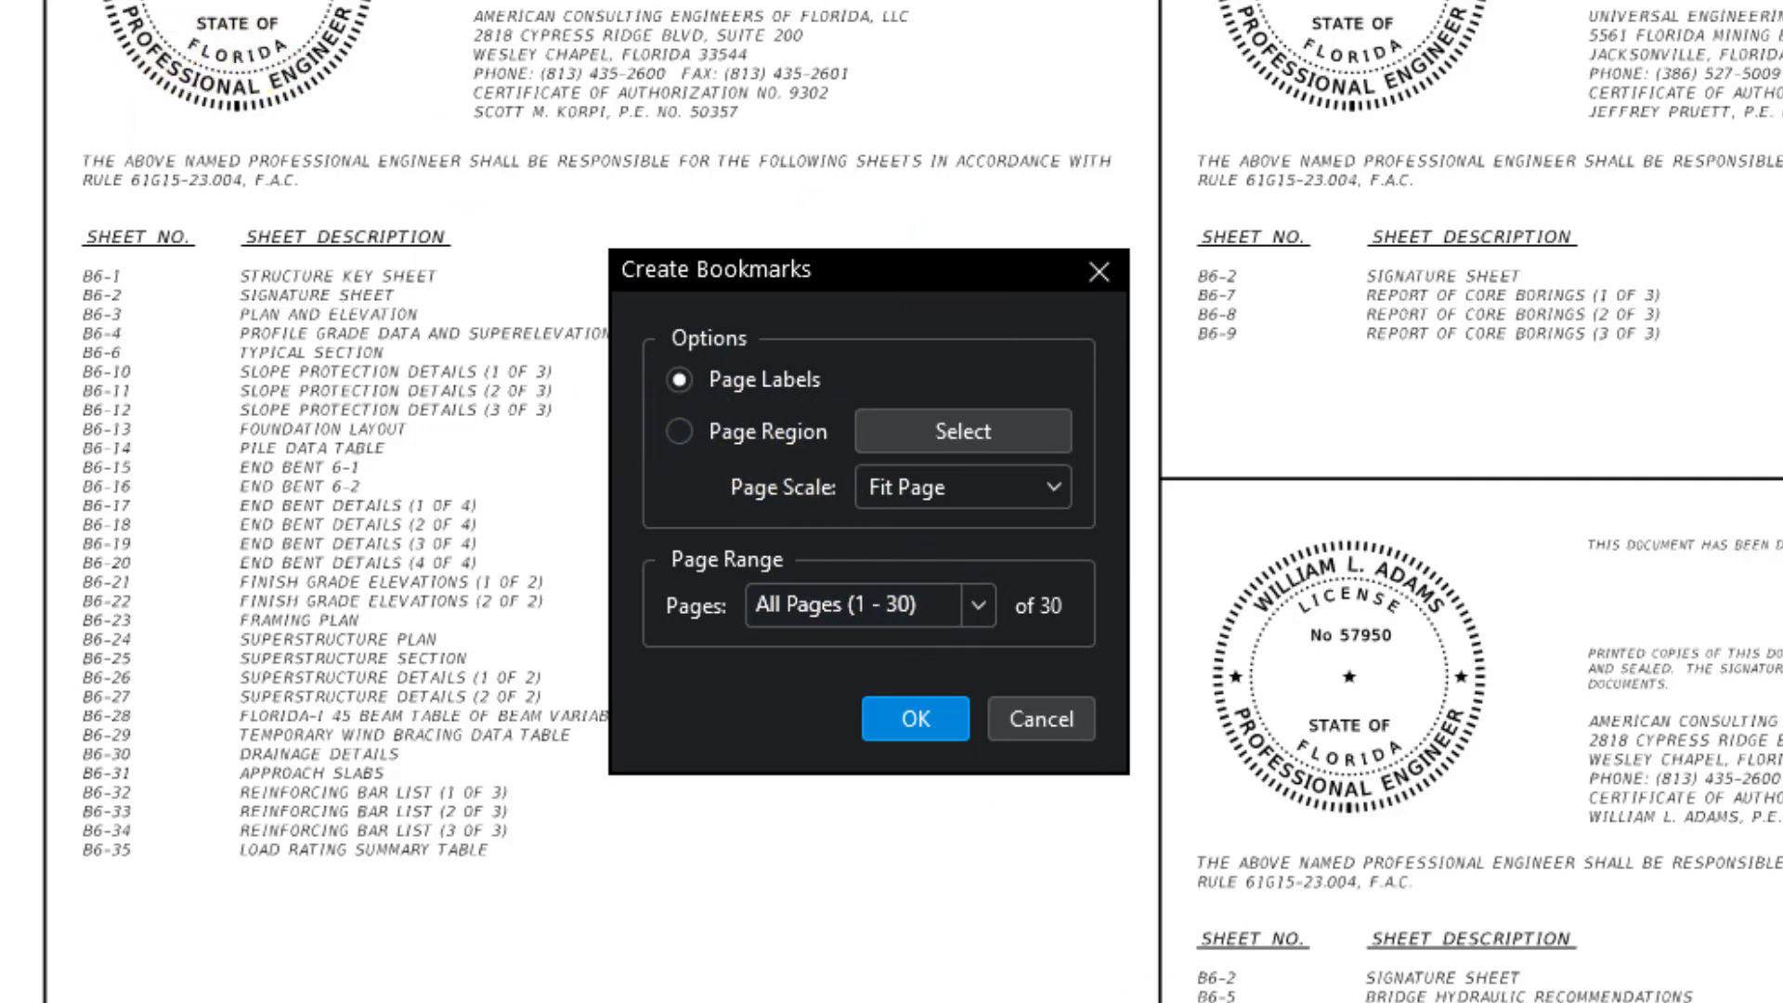
click(728, 429)
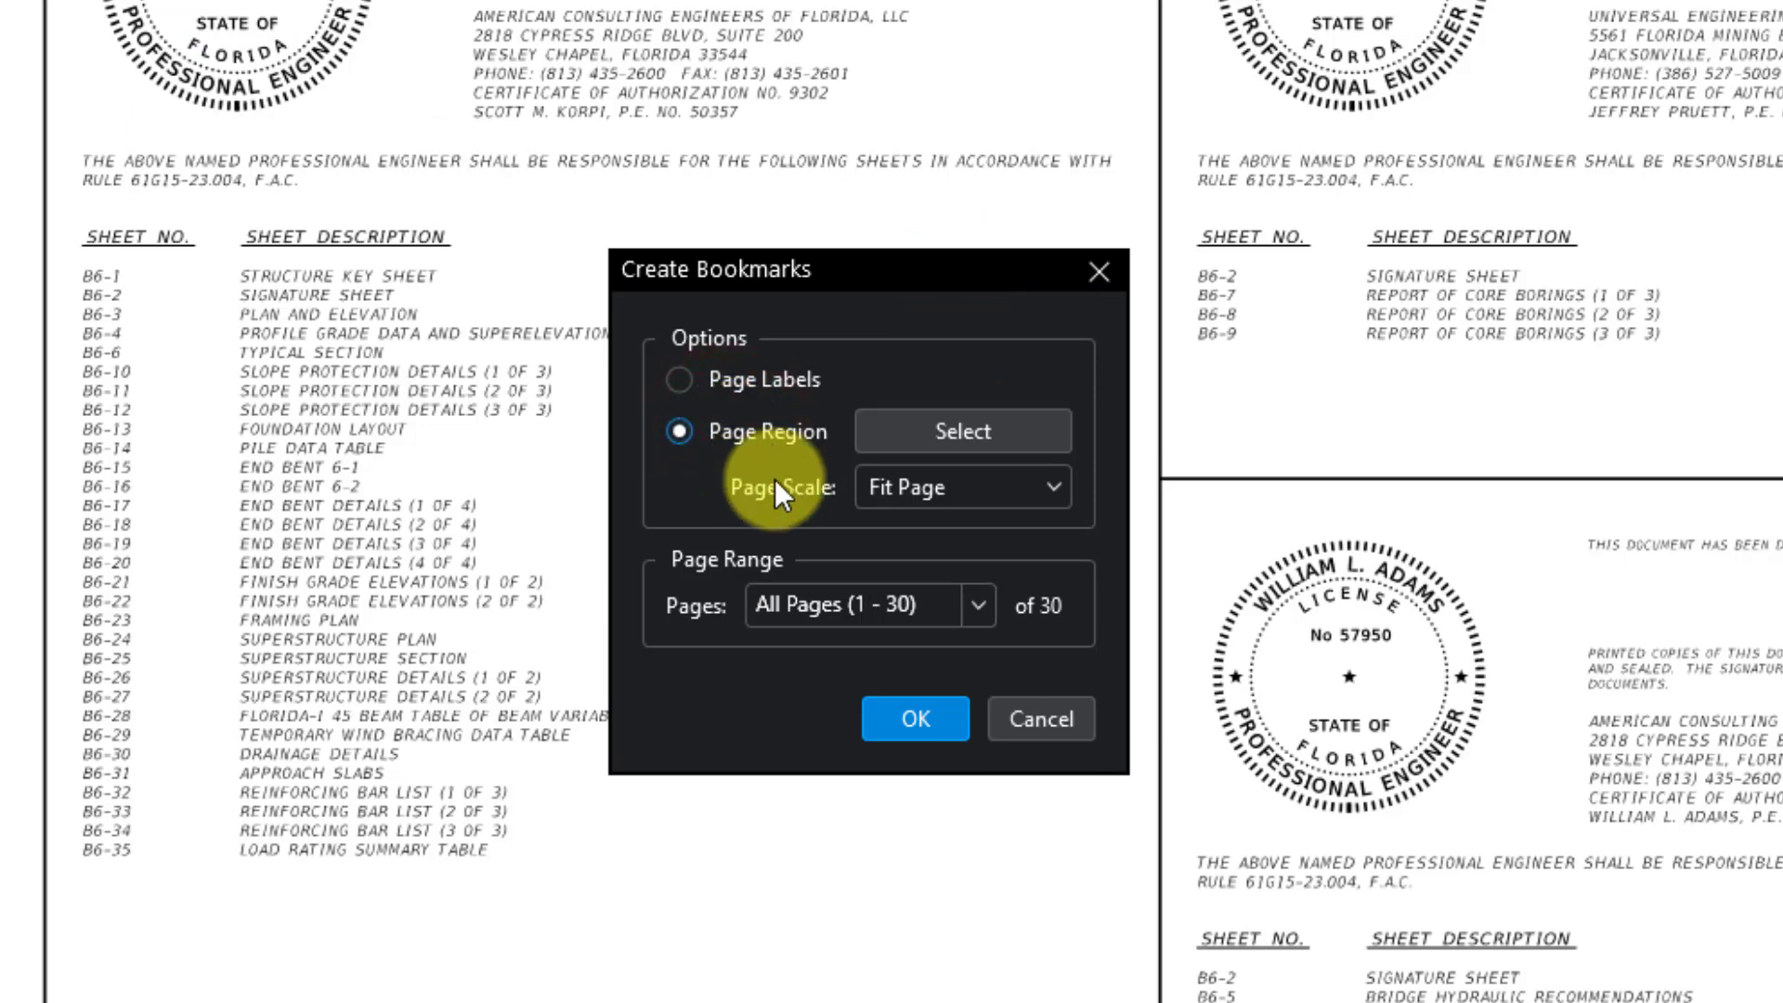
click(949, 609)
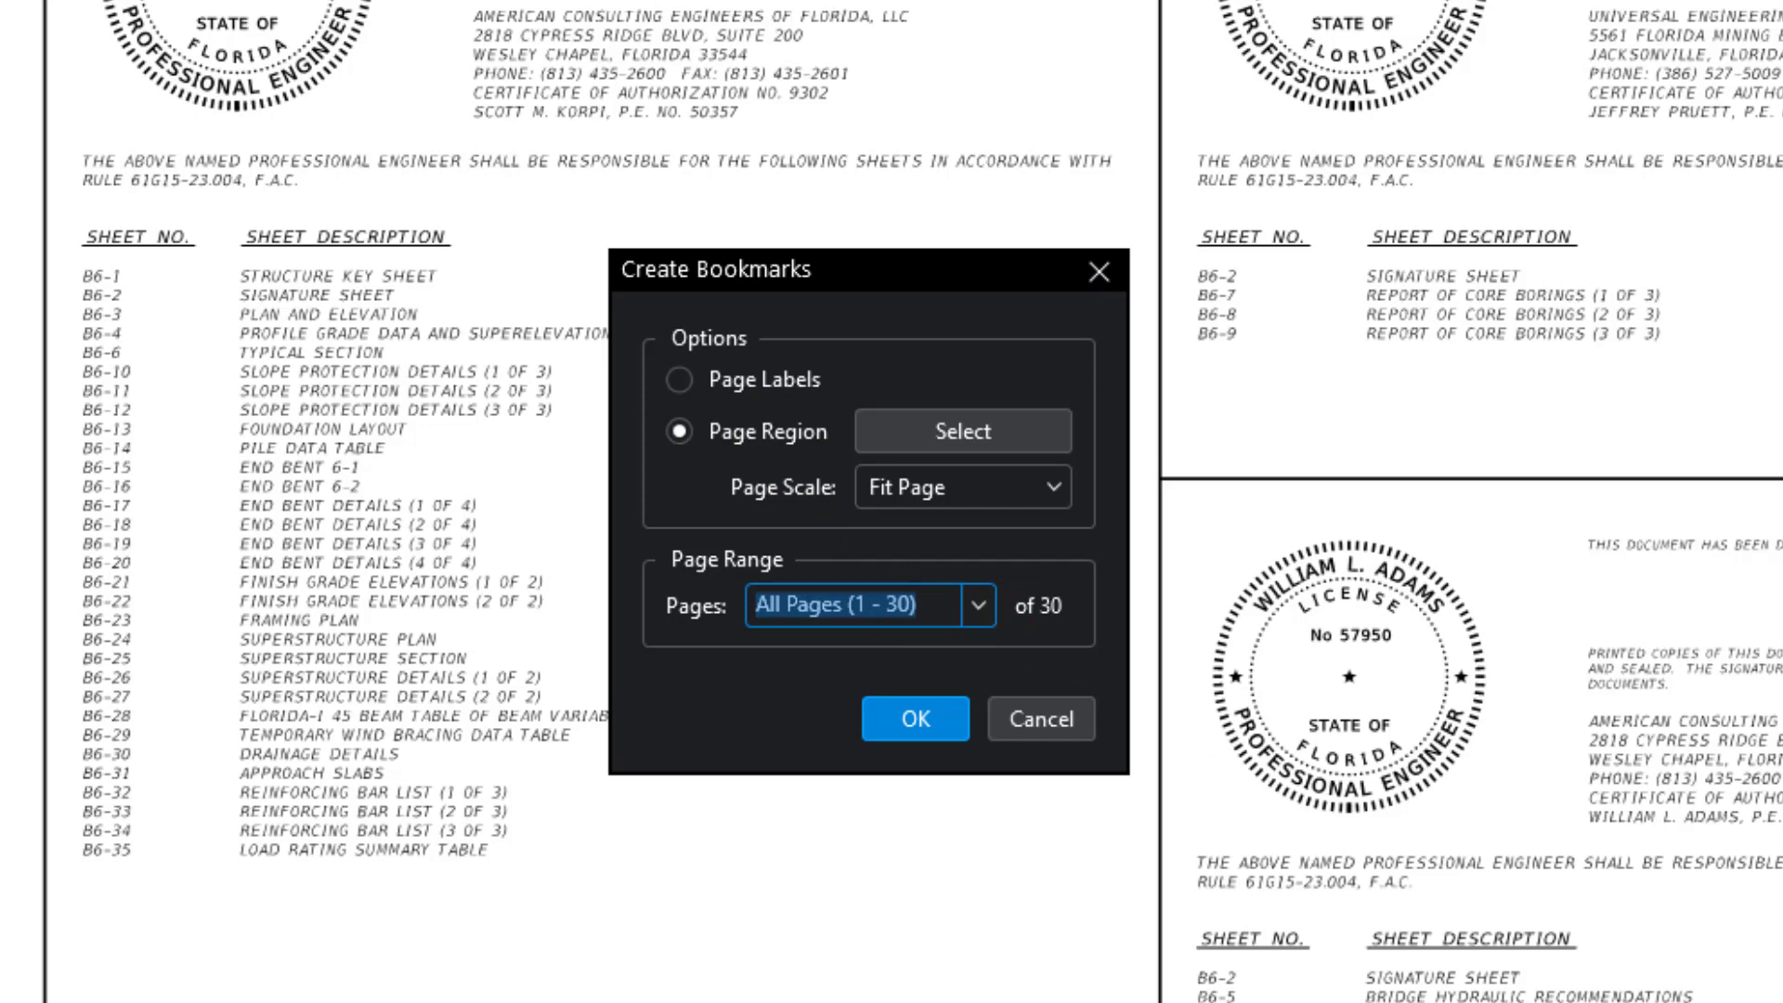
click(917, 602)
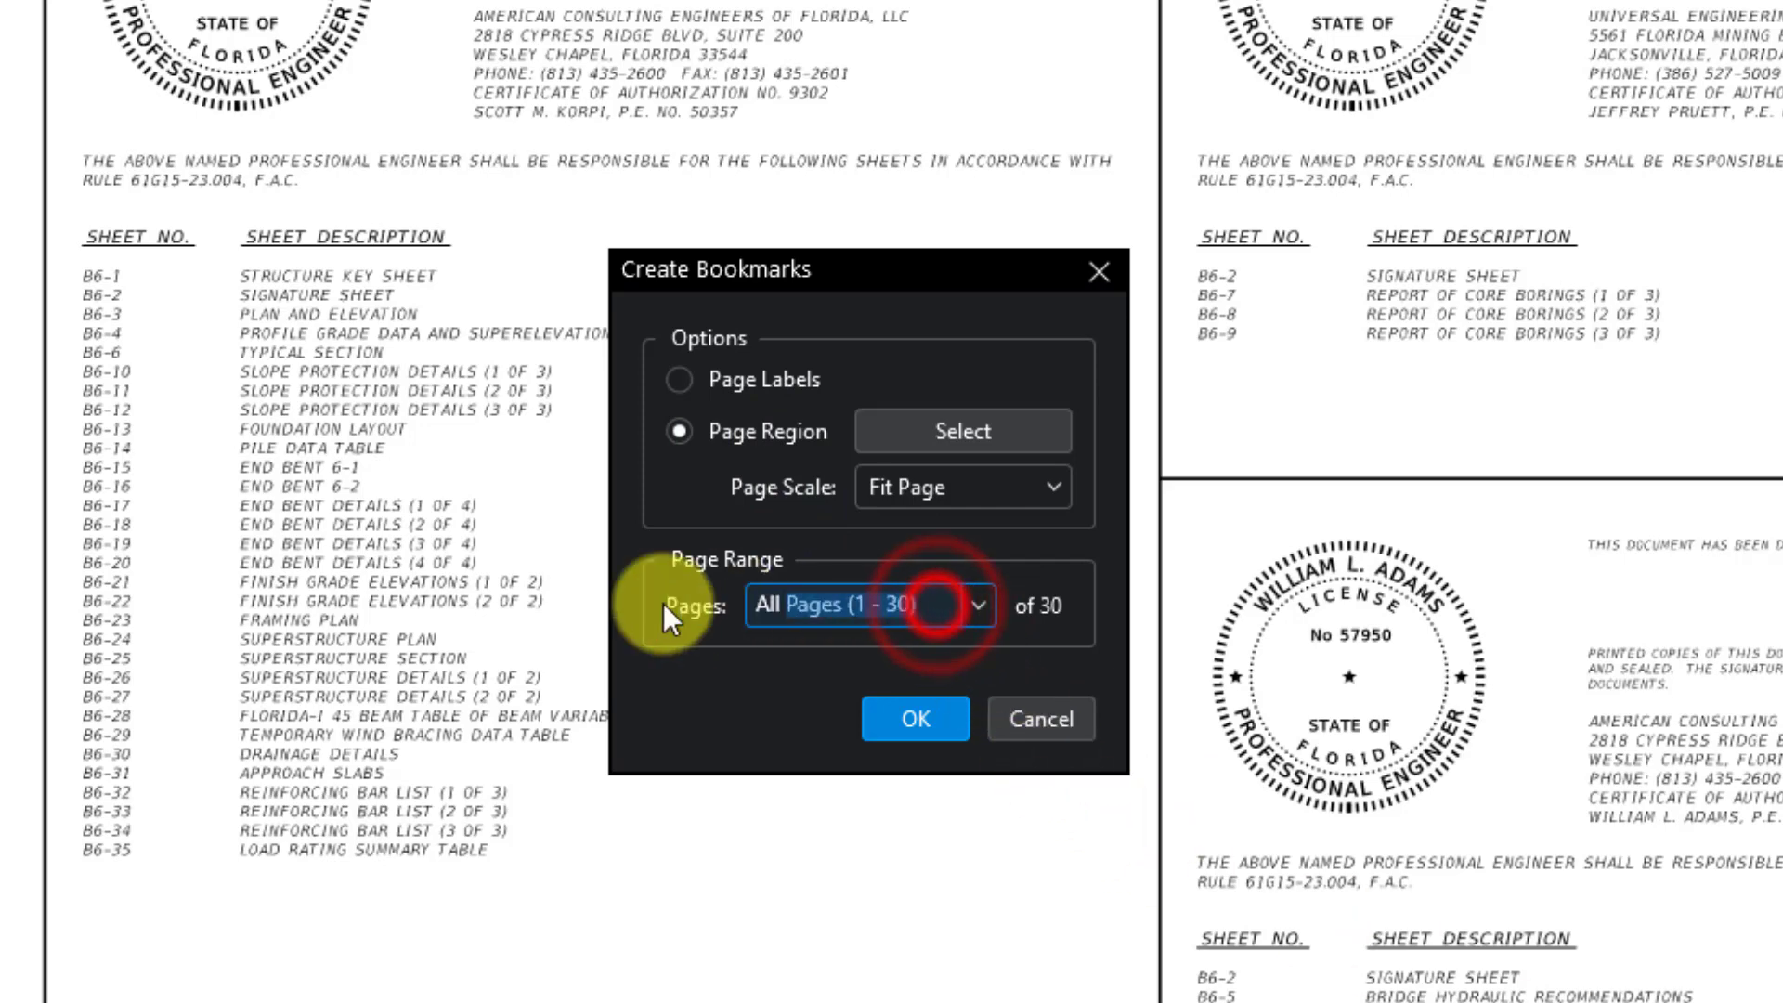
text(2-30)
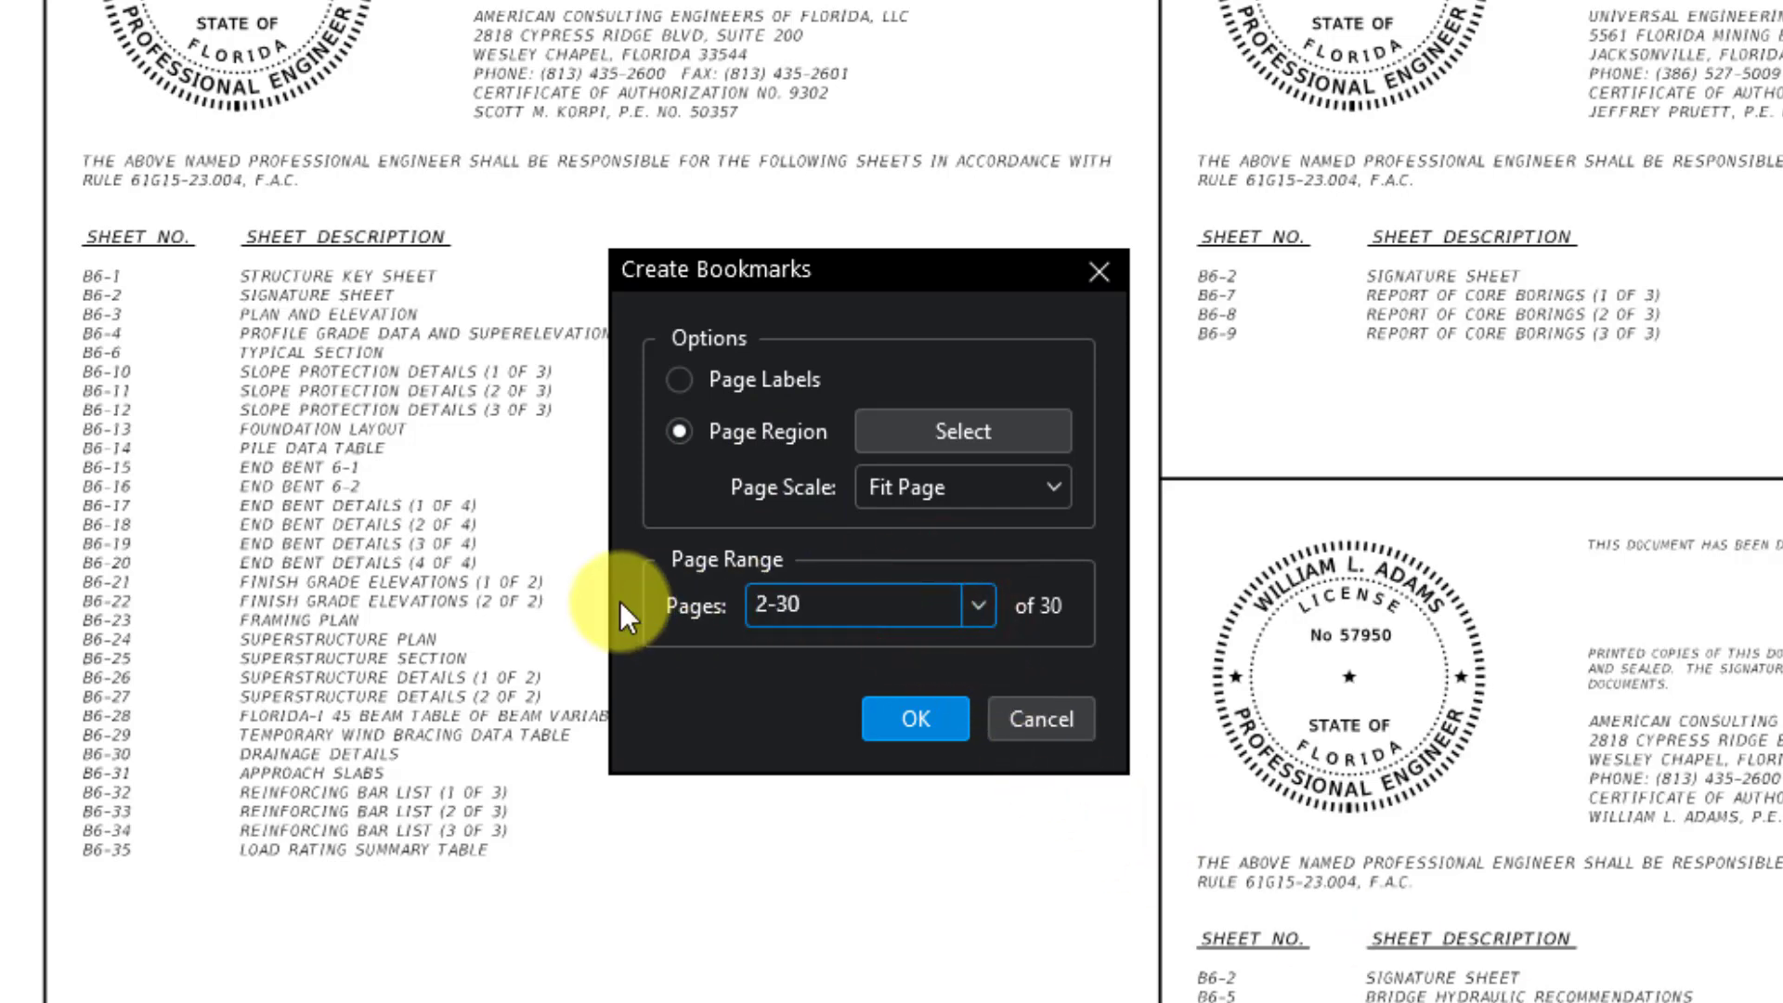
click(795, 429)
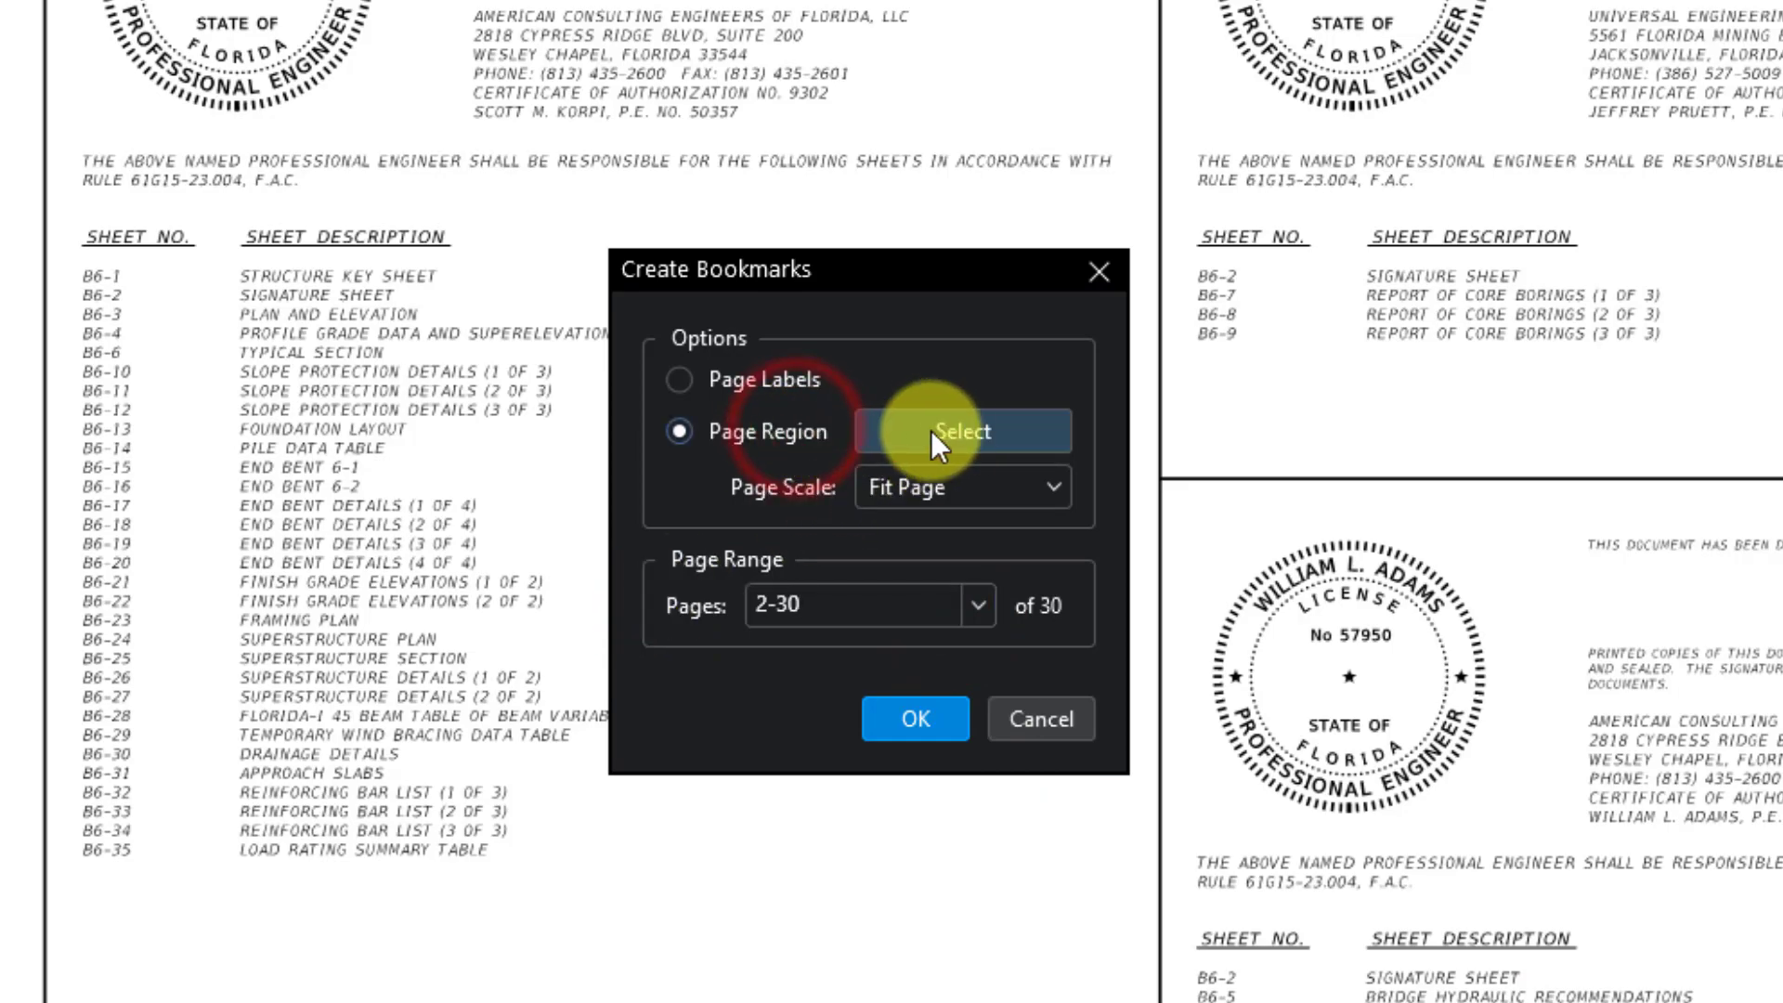
click(961, 431)
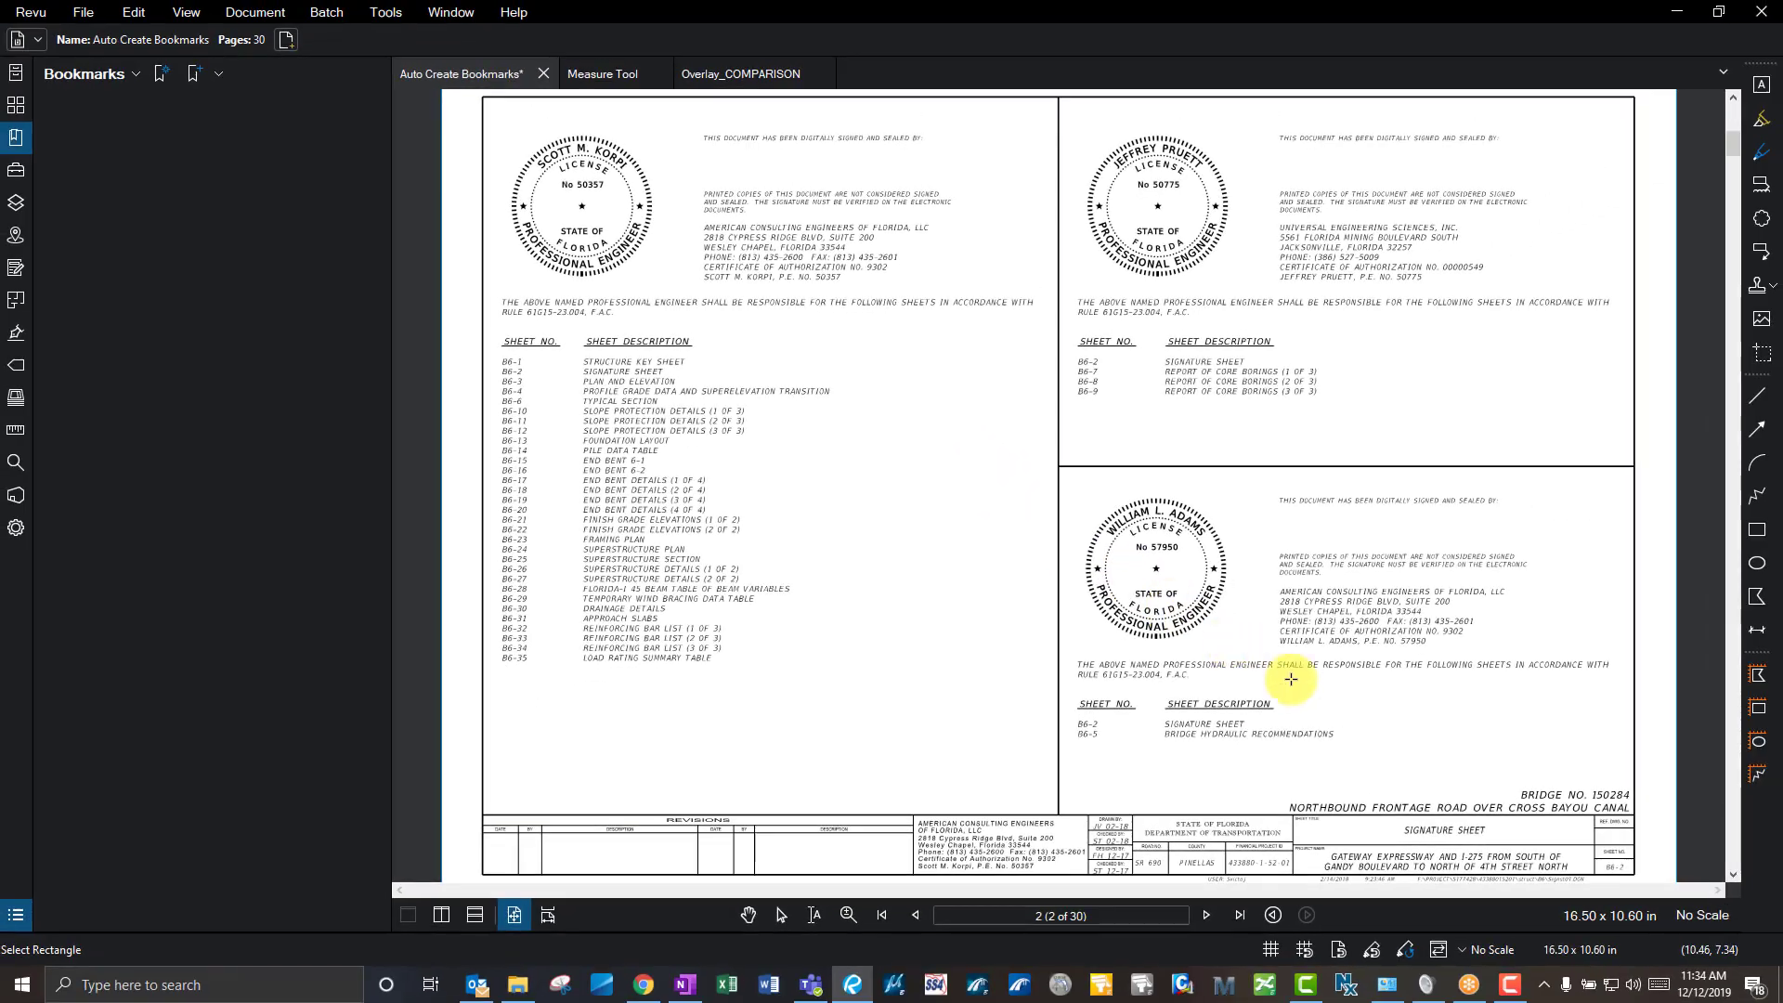
- Name bookmarks from the sheet number region, a ' - ' separator and the sheet title region
scroll(1484, 830, up, 6)
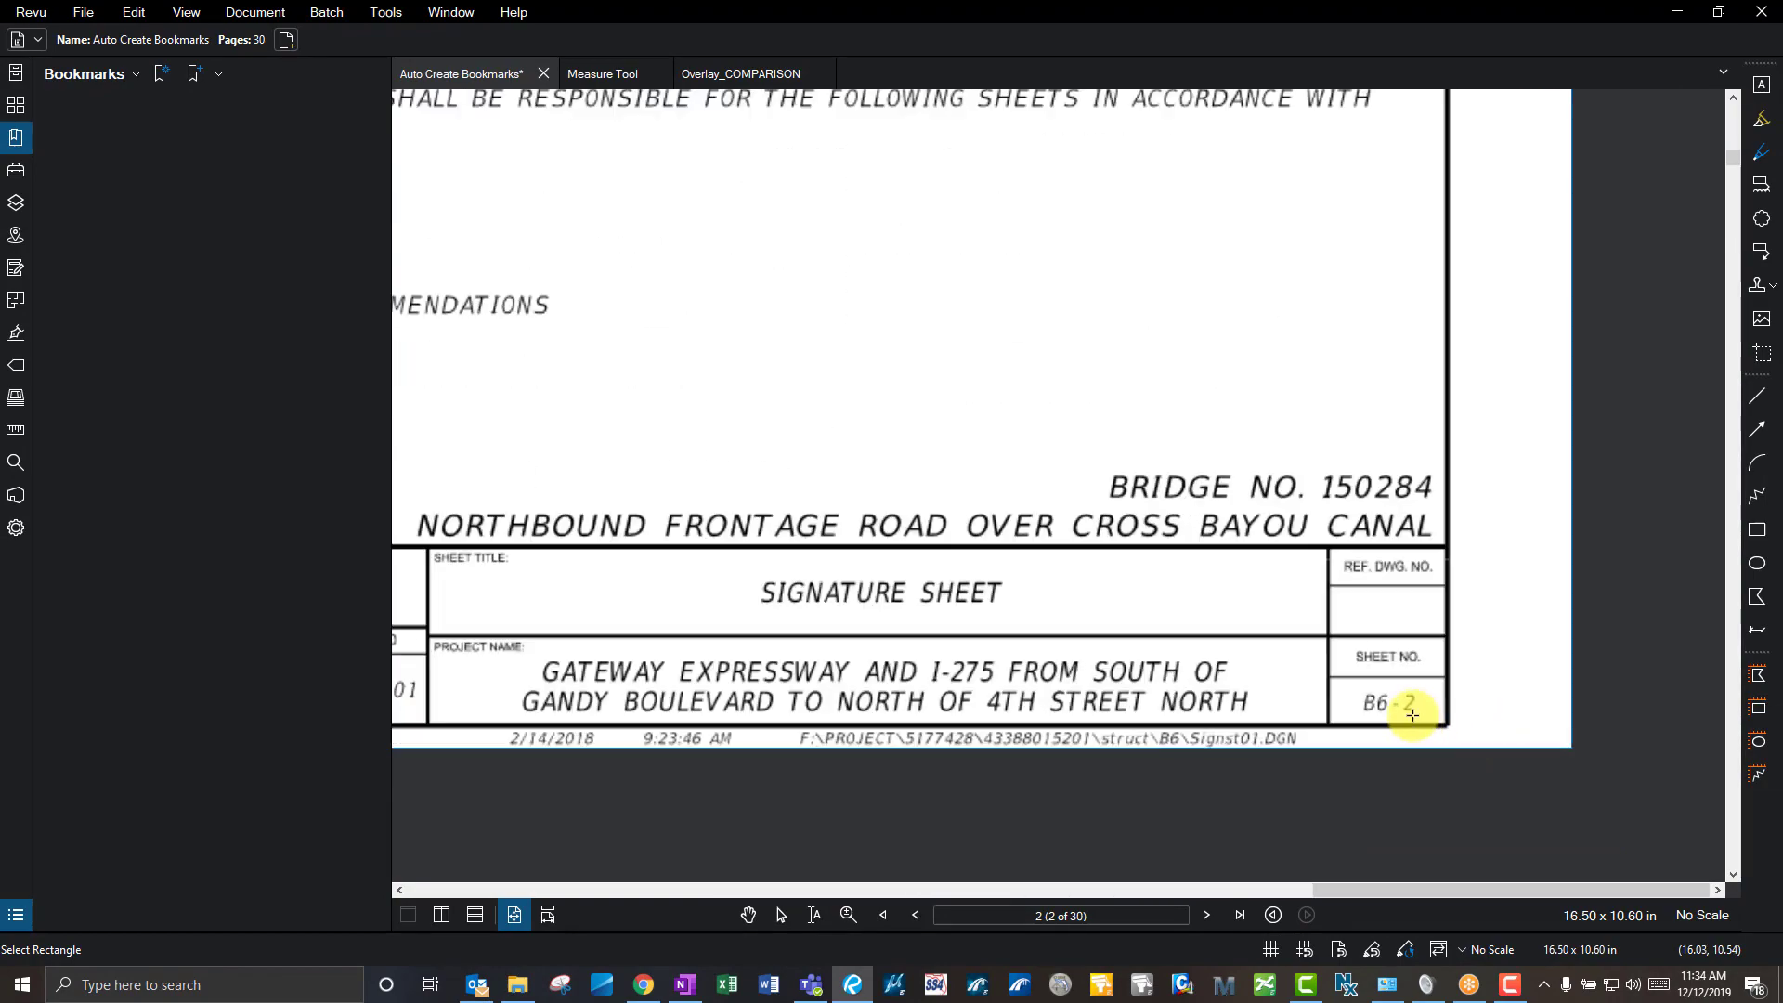
drag(1450, 718, 1229, 635)
click(927, 462)
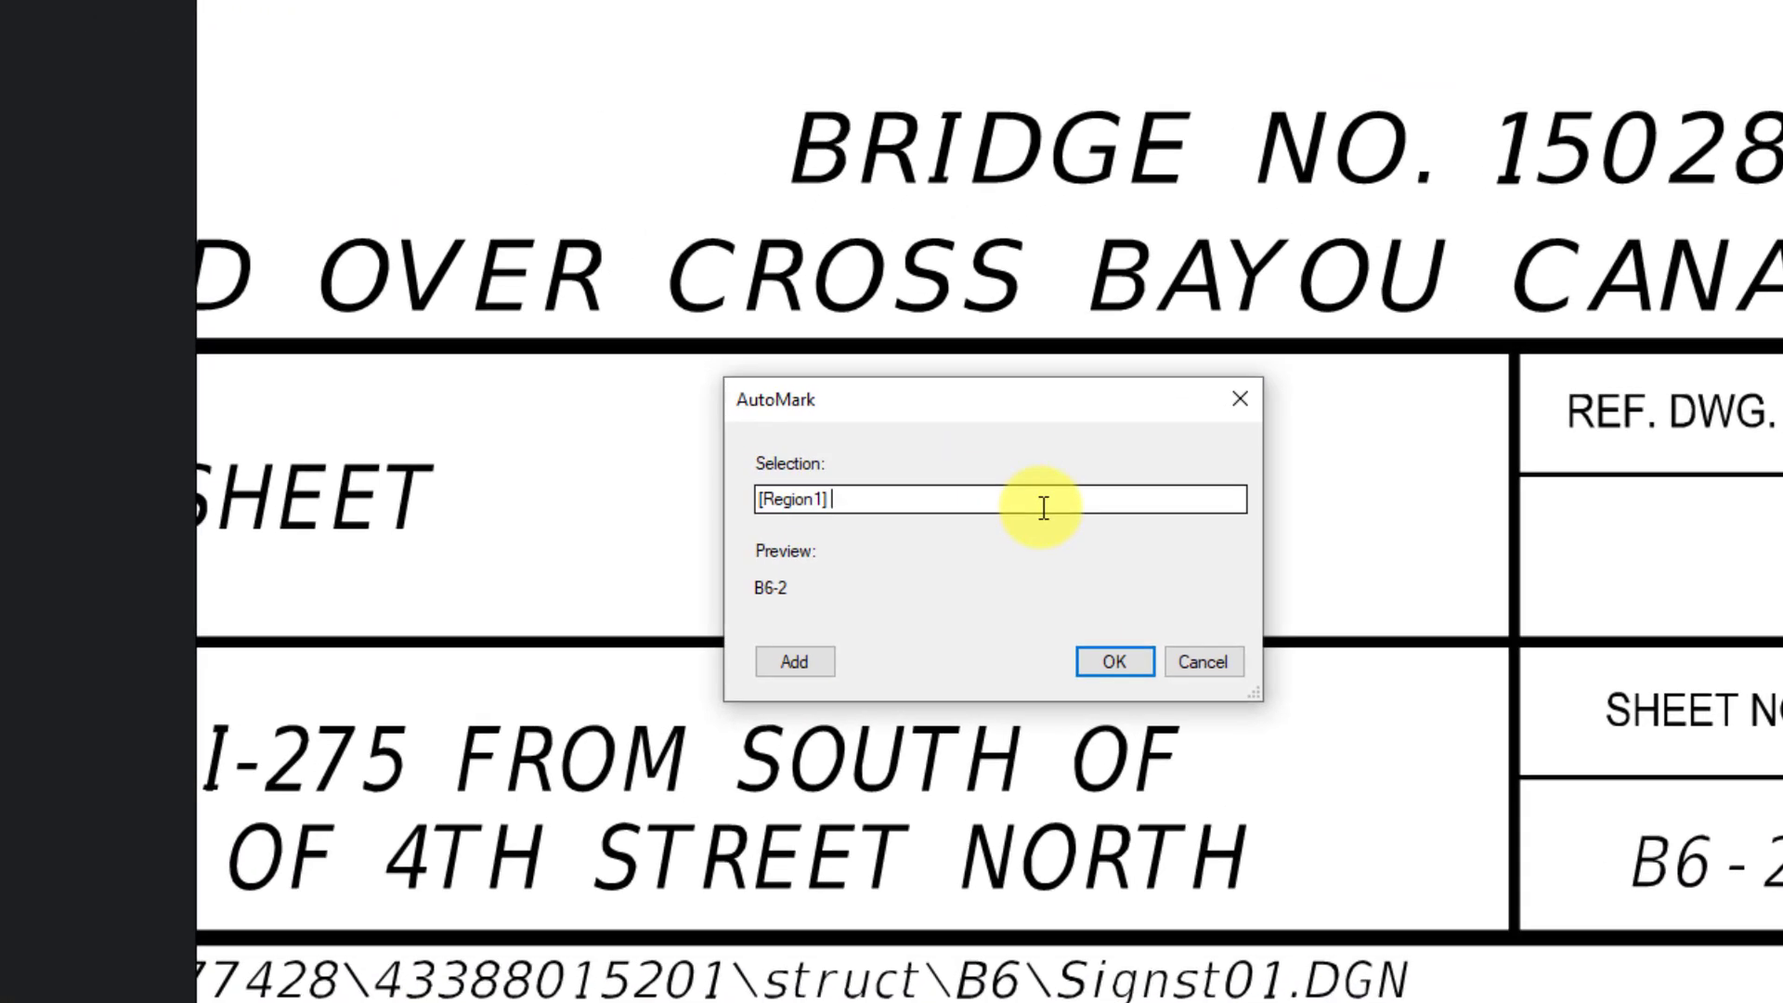
text(-)
click(796, 662)
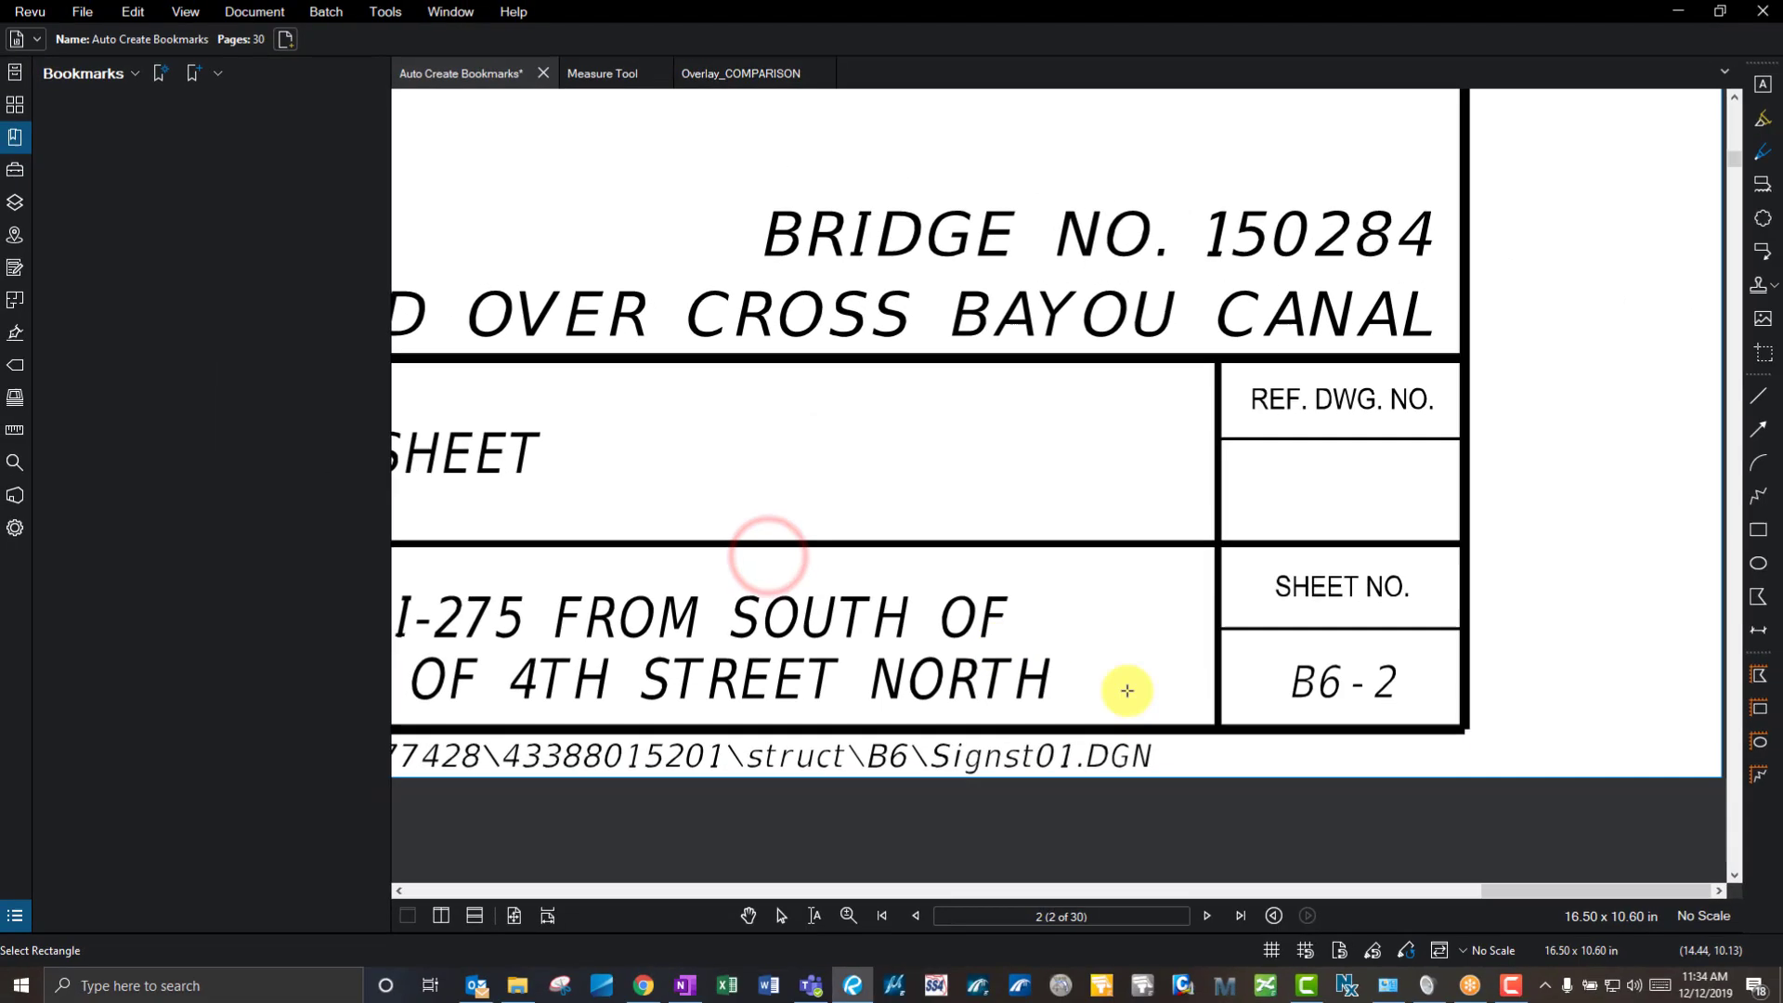
scroll(1389, 749, down, 4)
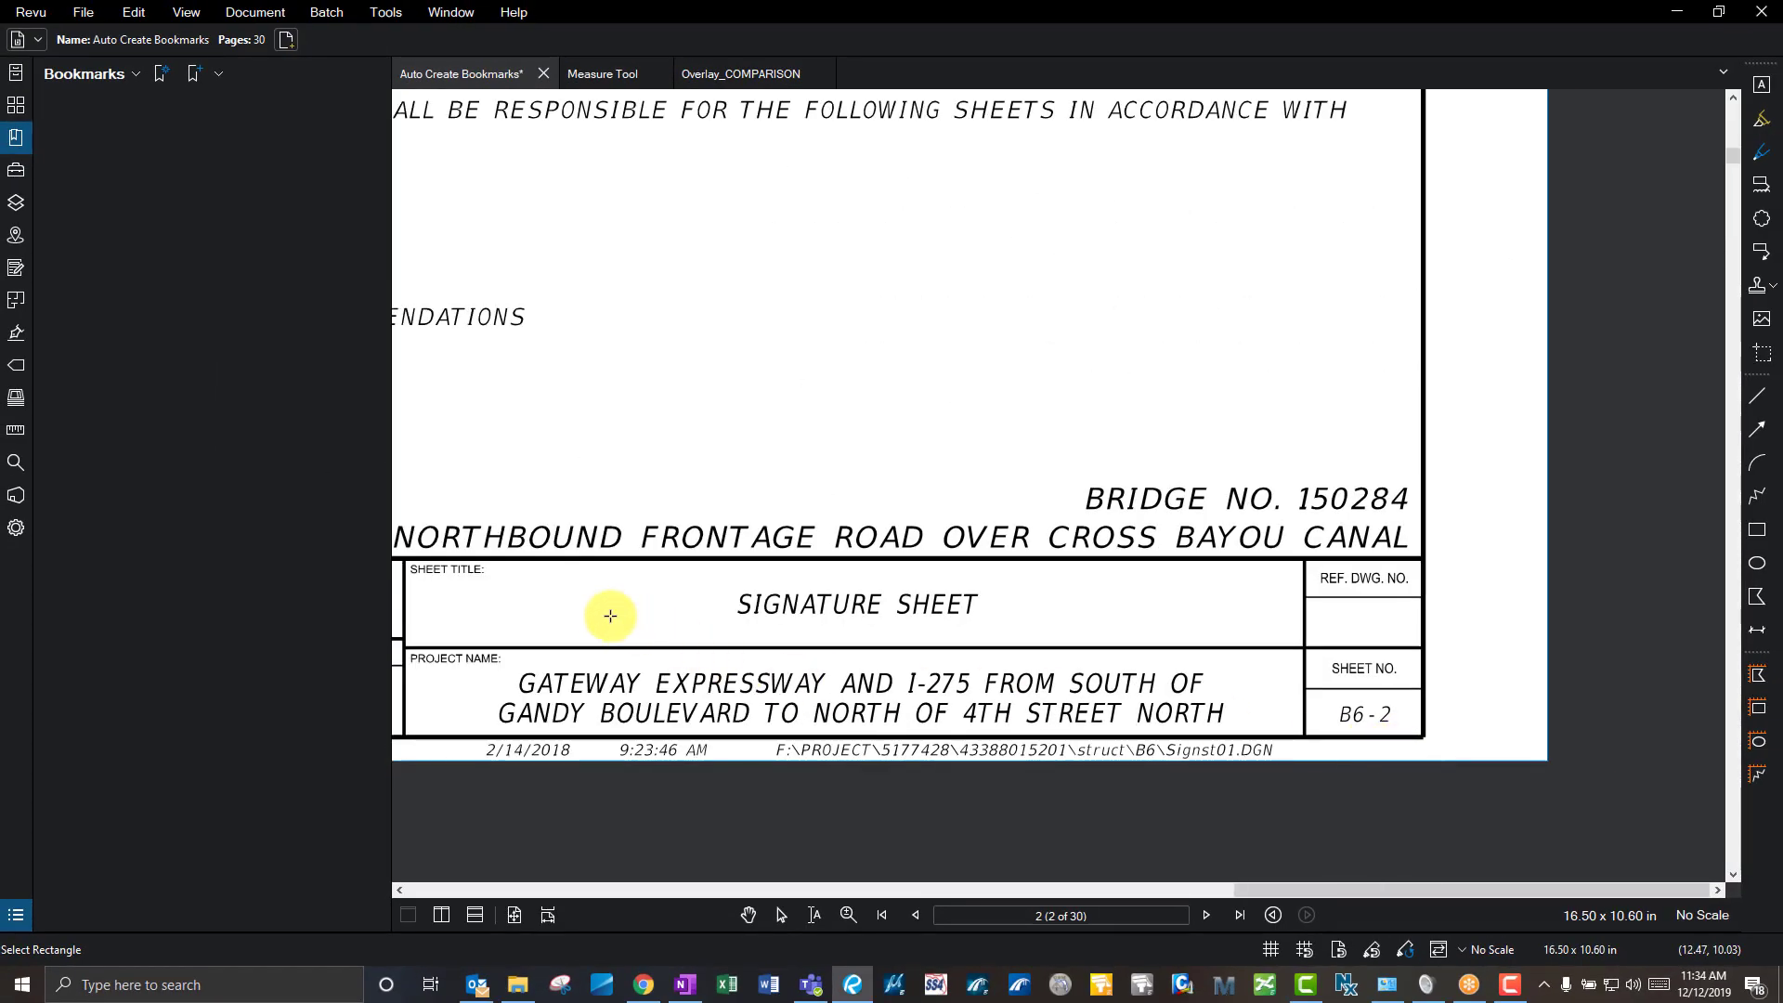
mouse_move(409, 577)
mouse_down()
mouse_move(1194, 637)
mouse_move(1469, 637)
mouse_up()
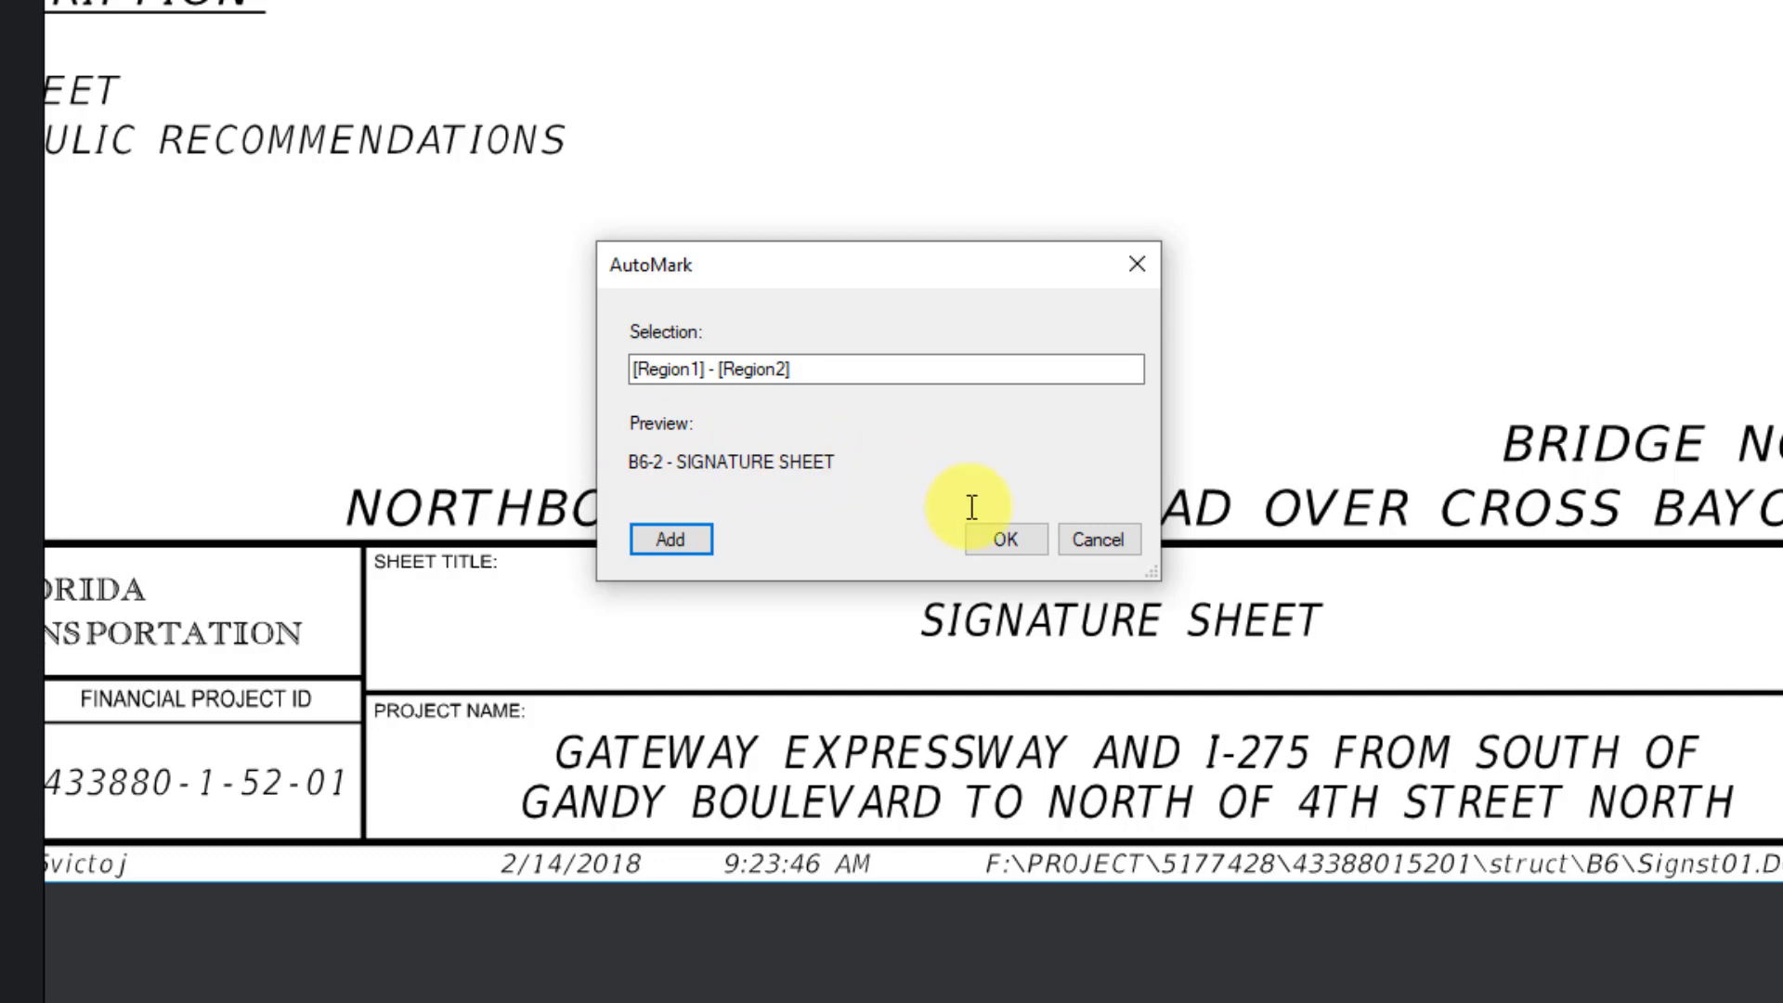
click(996, 534)
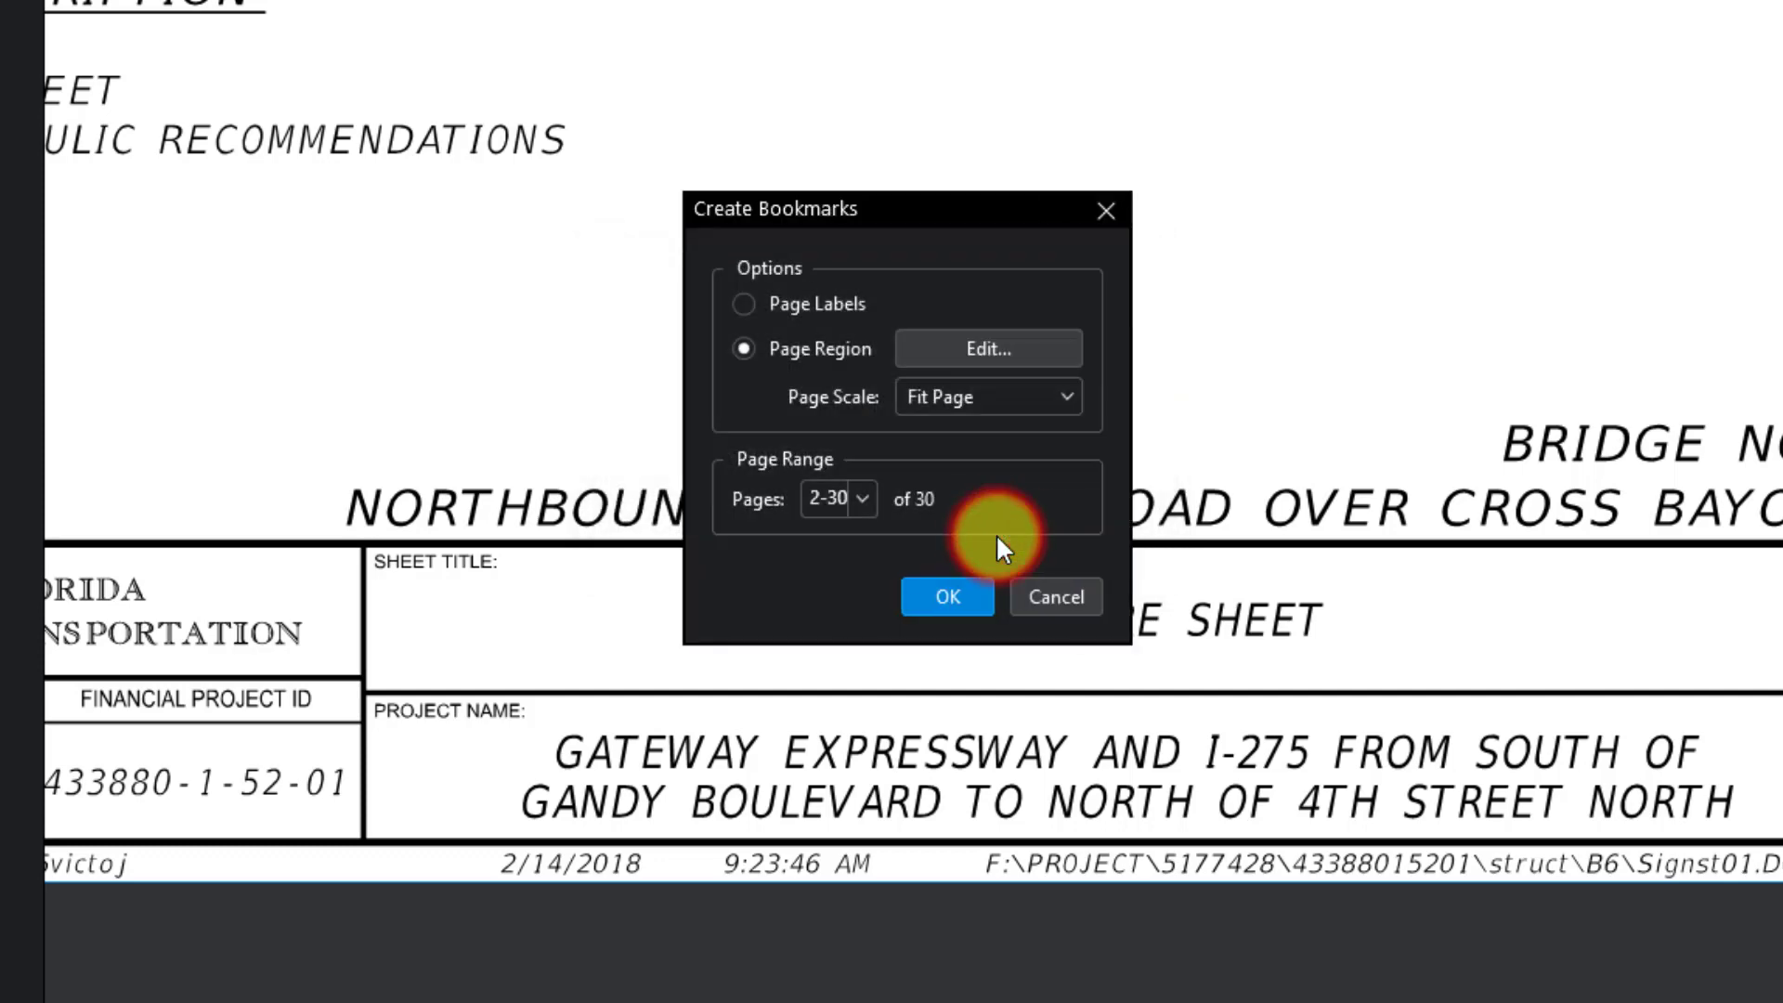
click(950, 602)
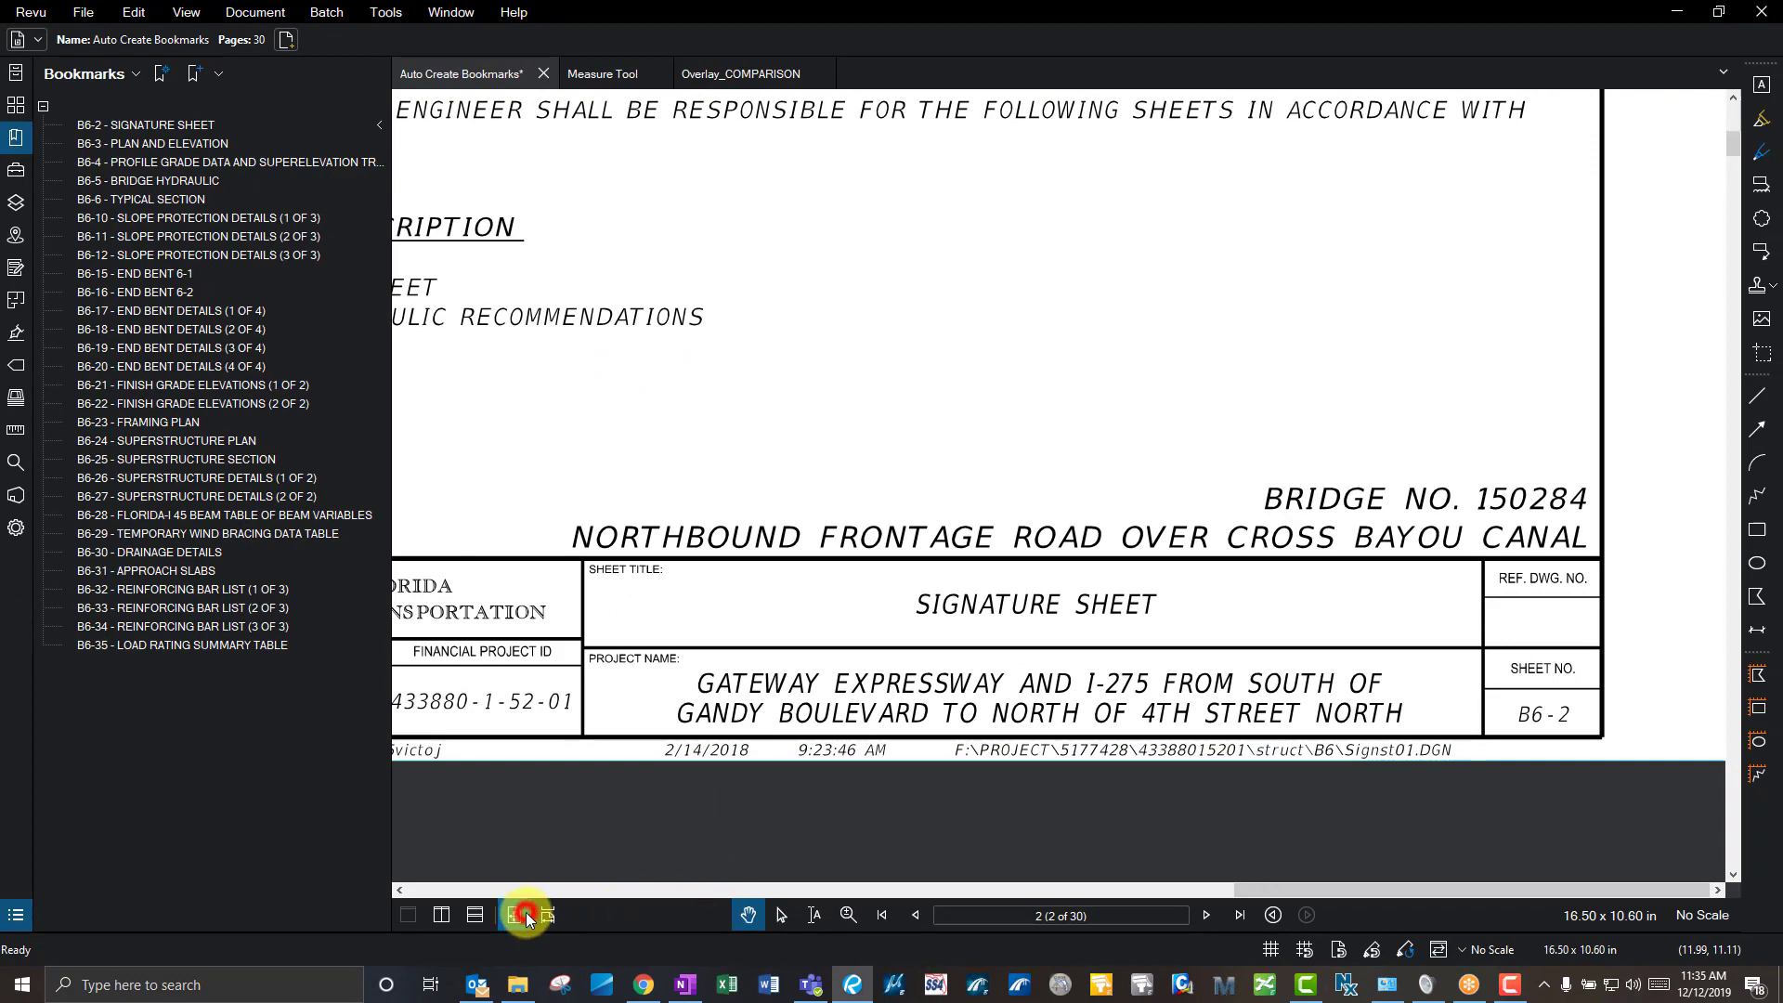
- Fit the page, step from page 1 to page 5, then jump to bookmark B6-21 Finish Grade Elevations
click(515, 914)
click(882, 915)
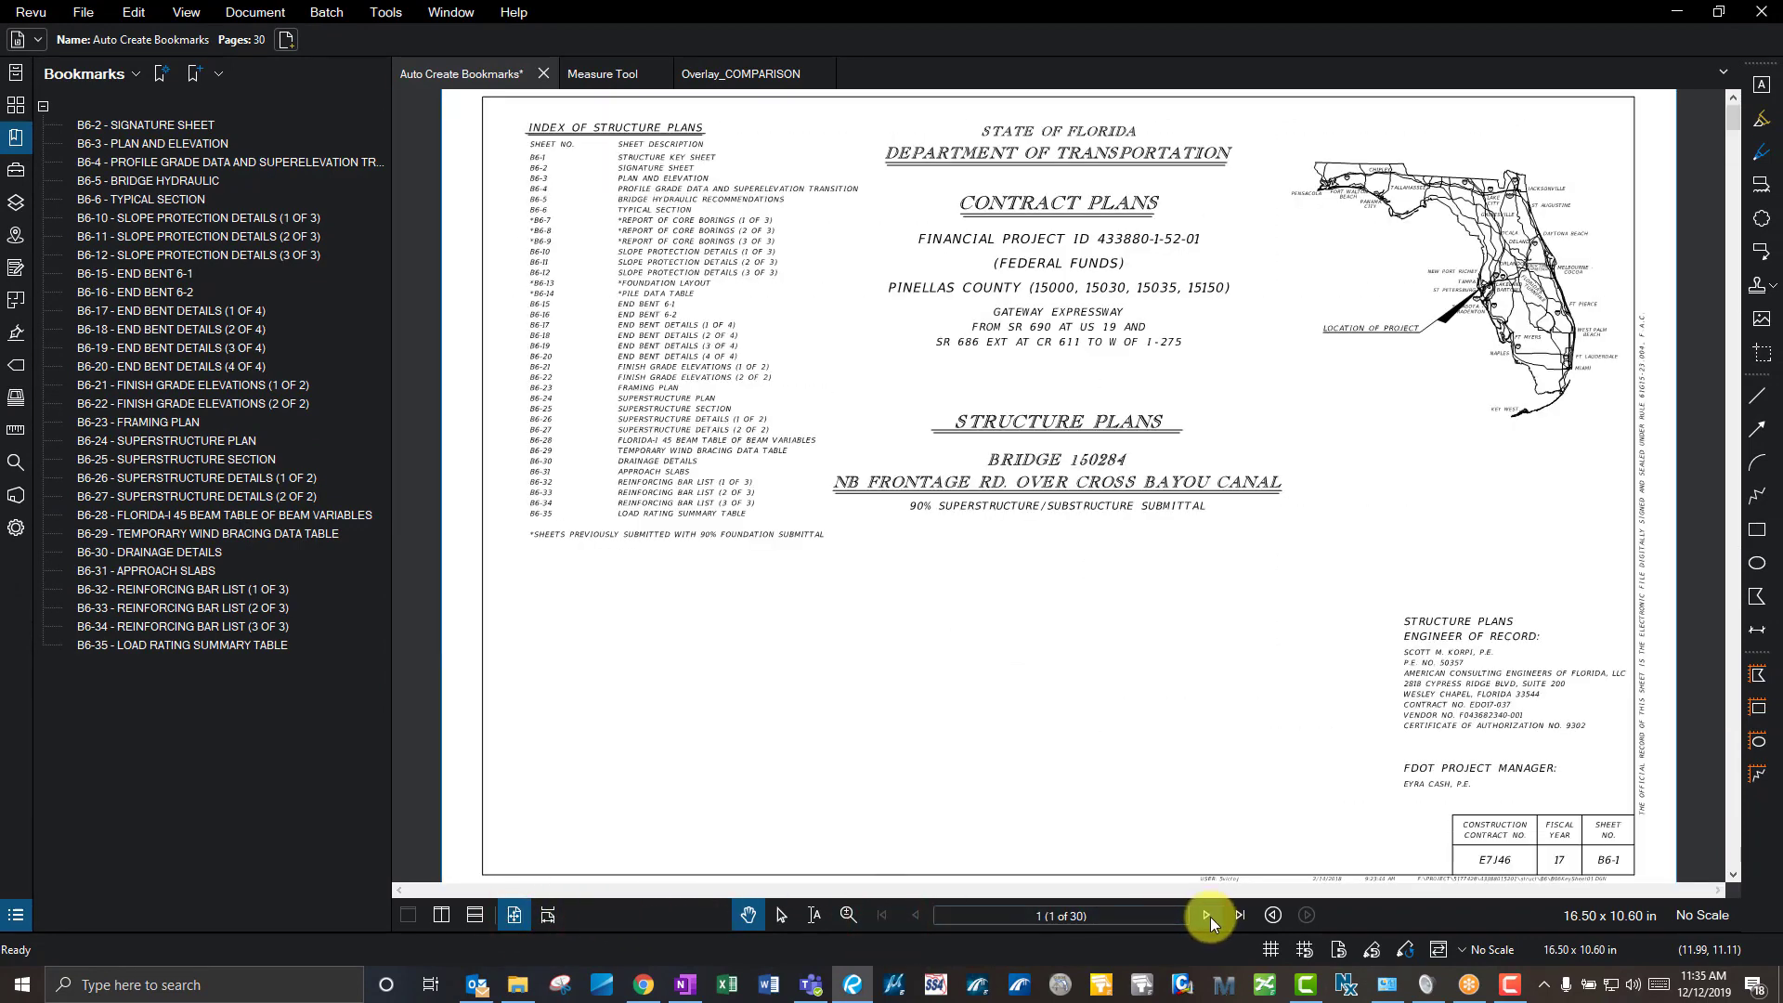
click(1206, 914)
click(1206, 914)
click(1207, 916)
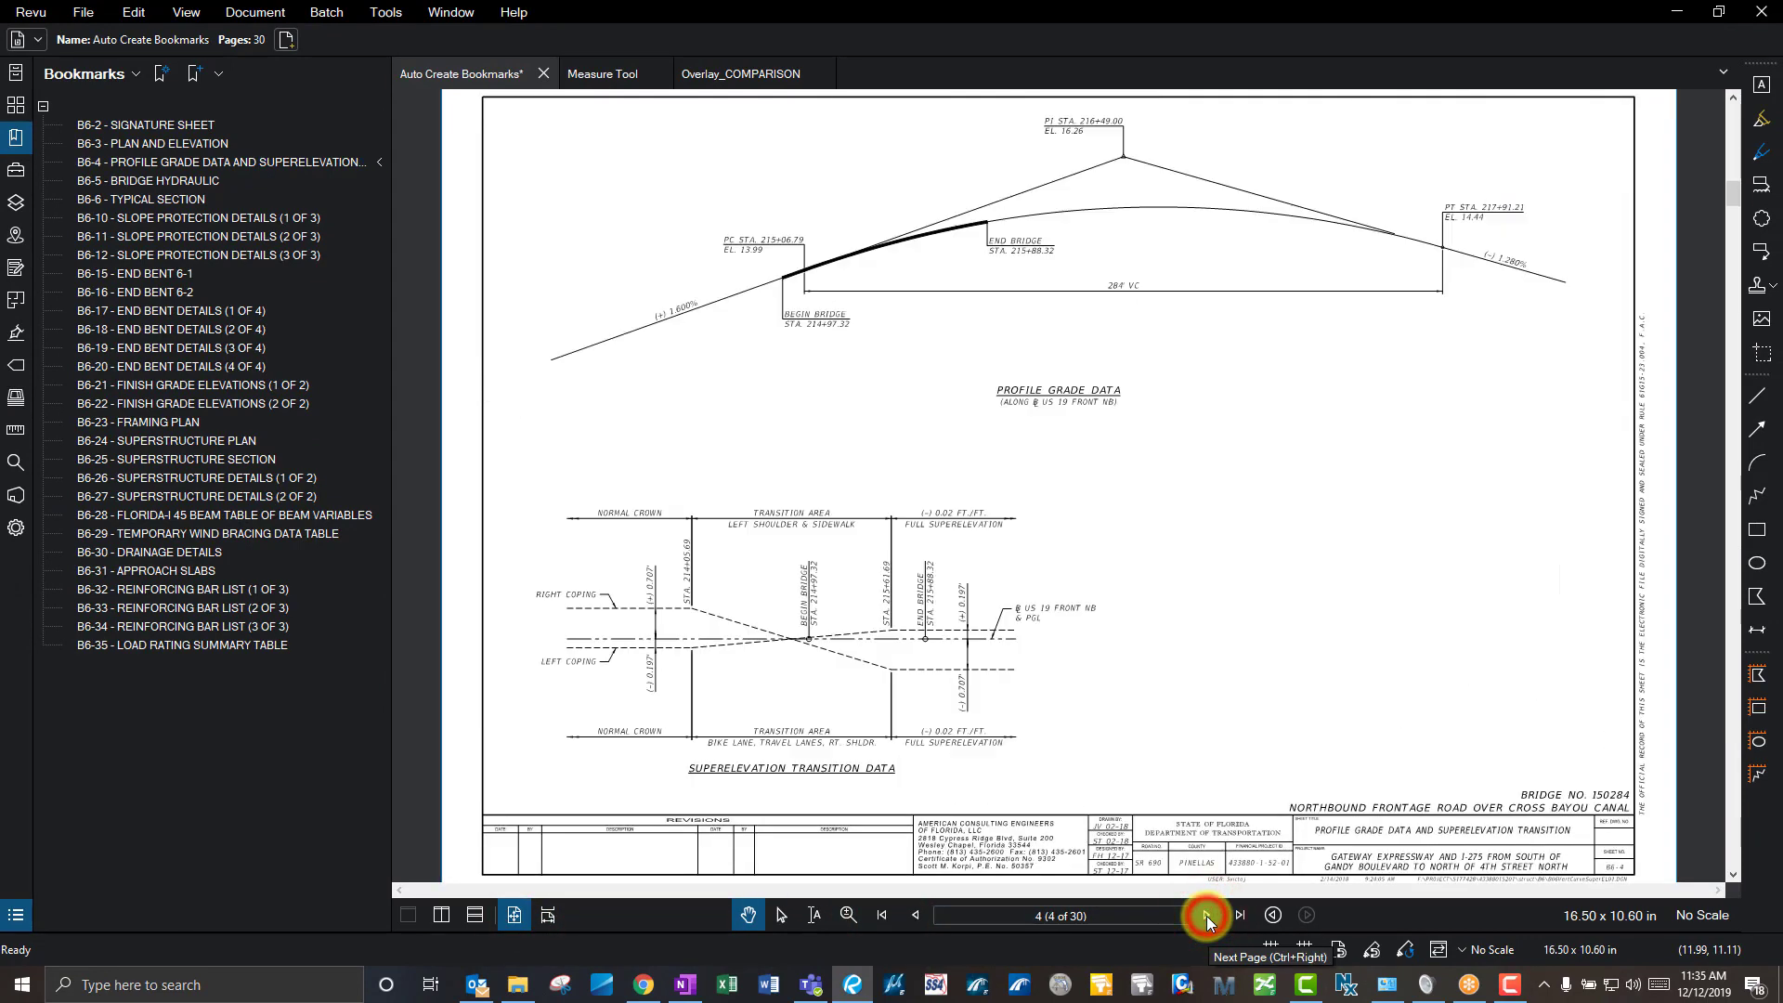
click(1206, 916)
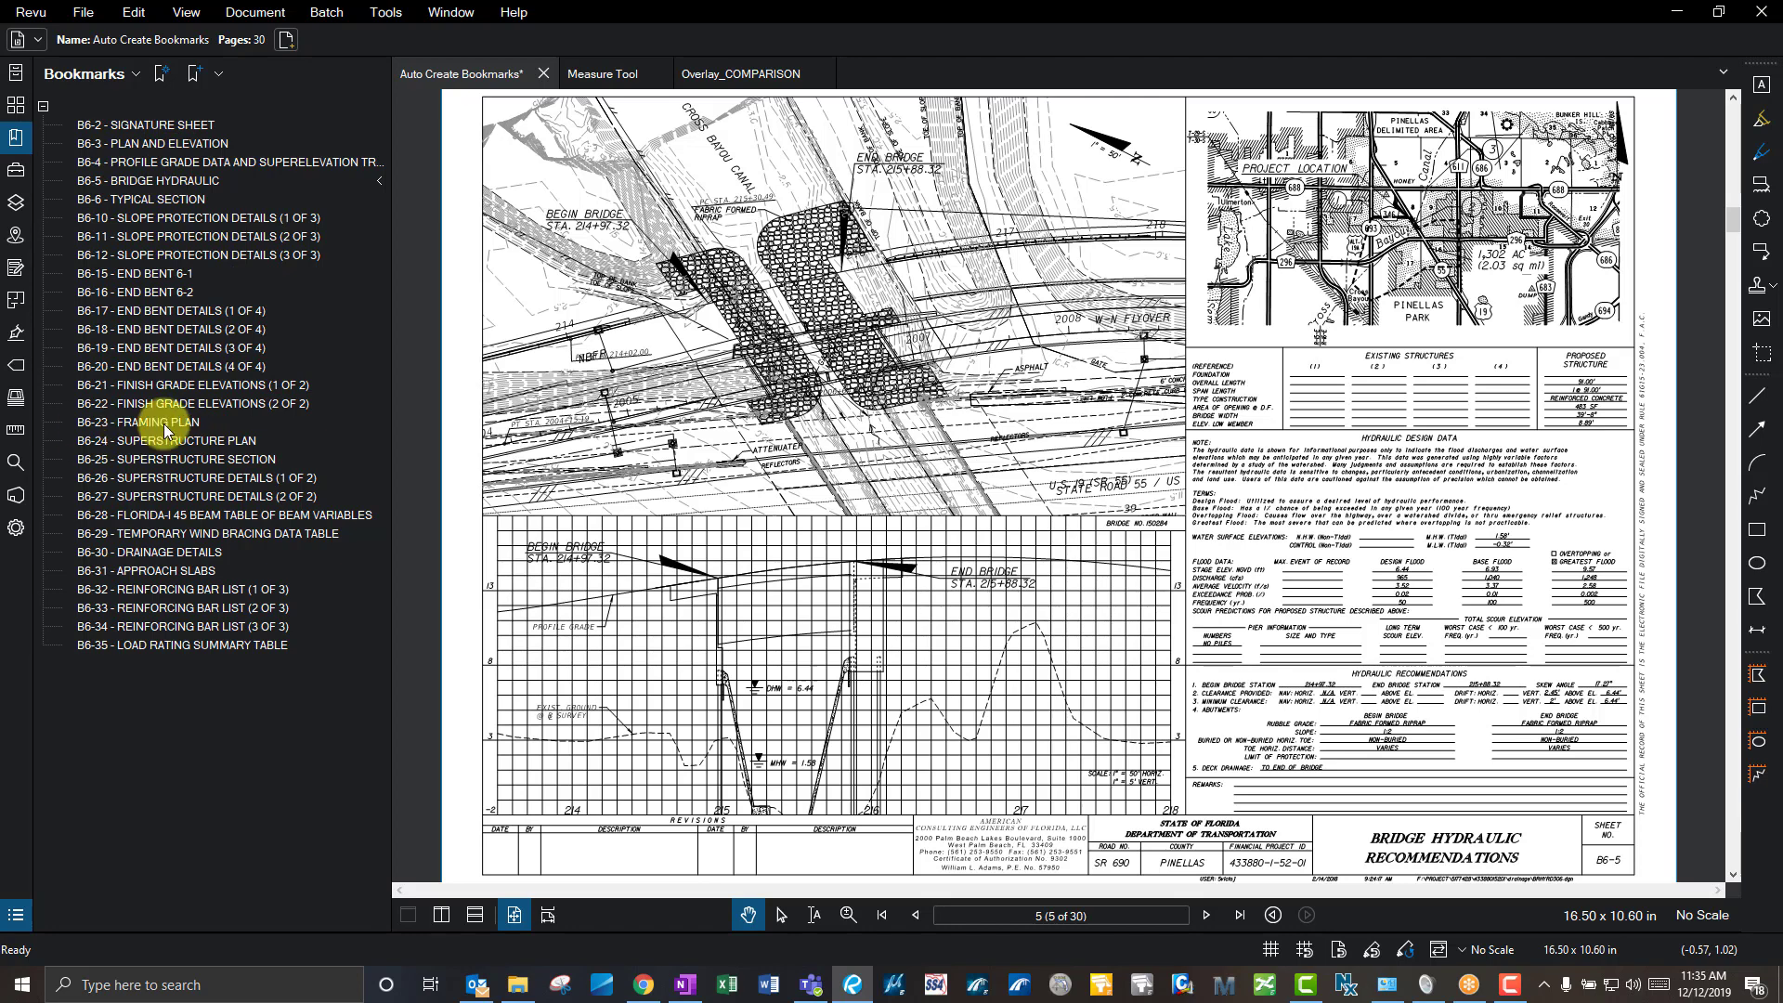
click(192, 385)
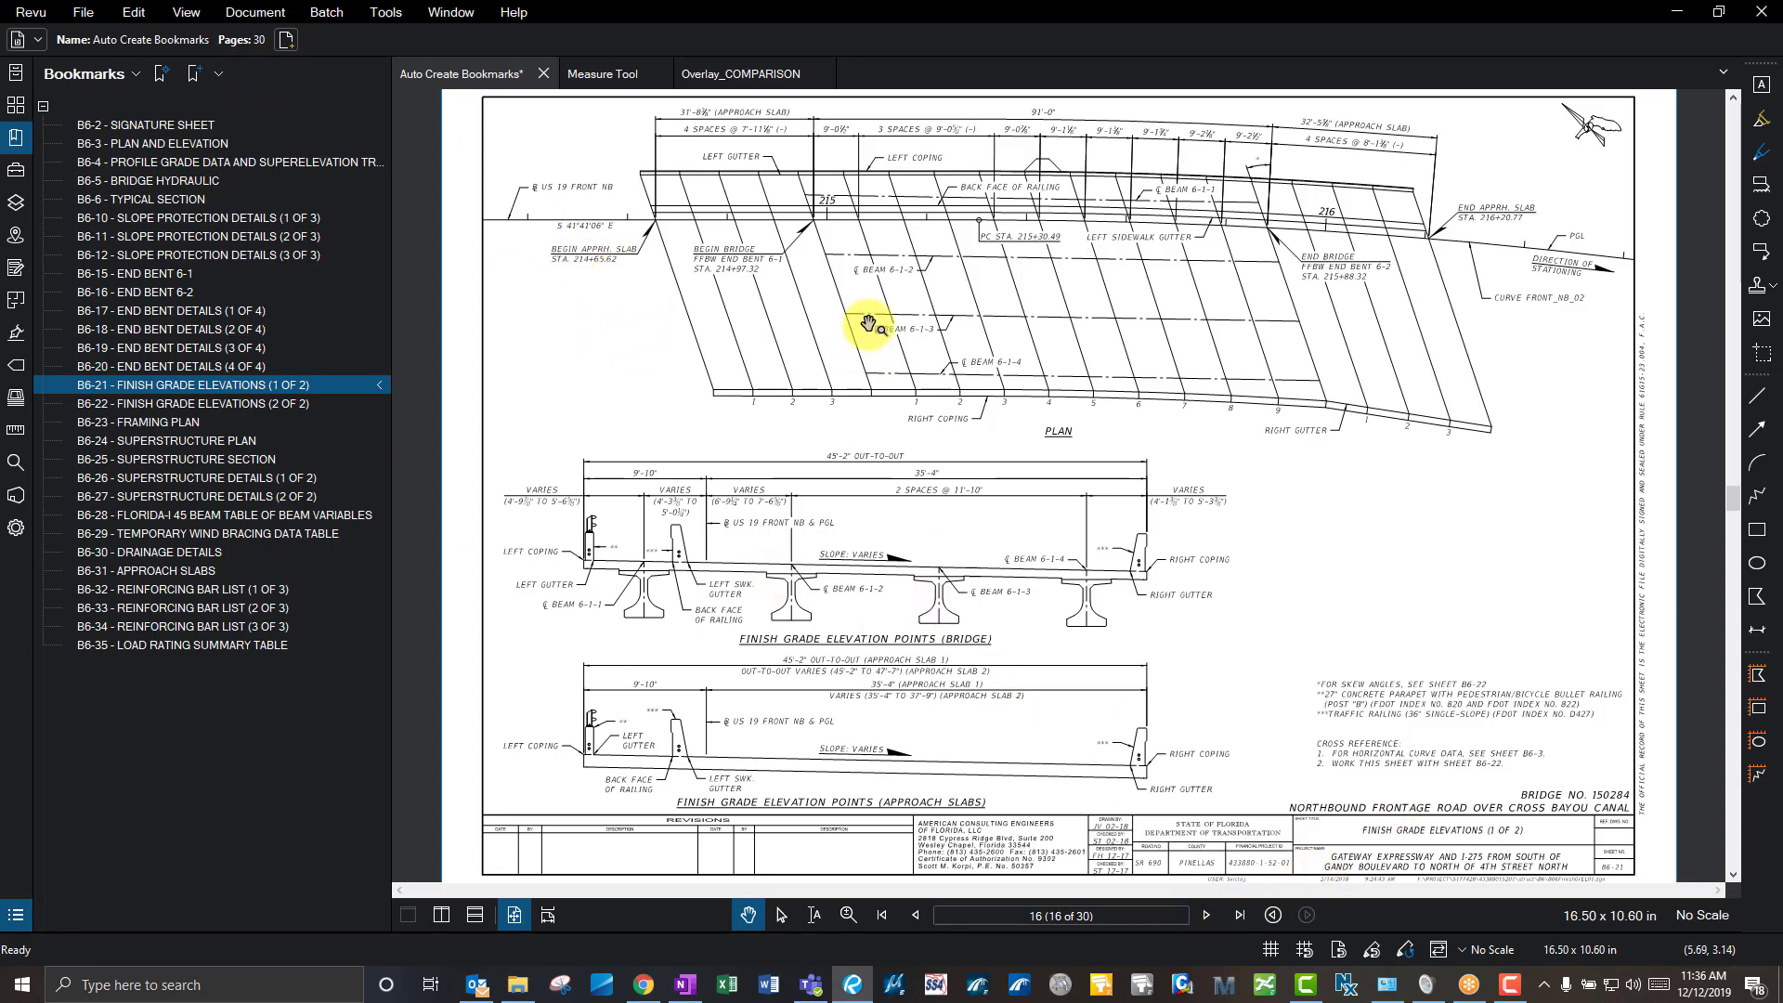
- Open the Tool Chest, check the Revu profiles without changing them, and scroll the tool sets
click(16, 172)
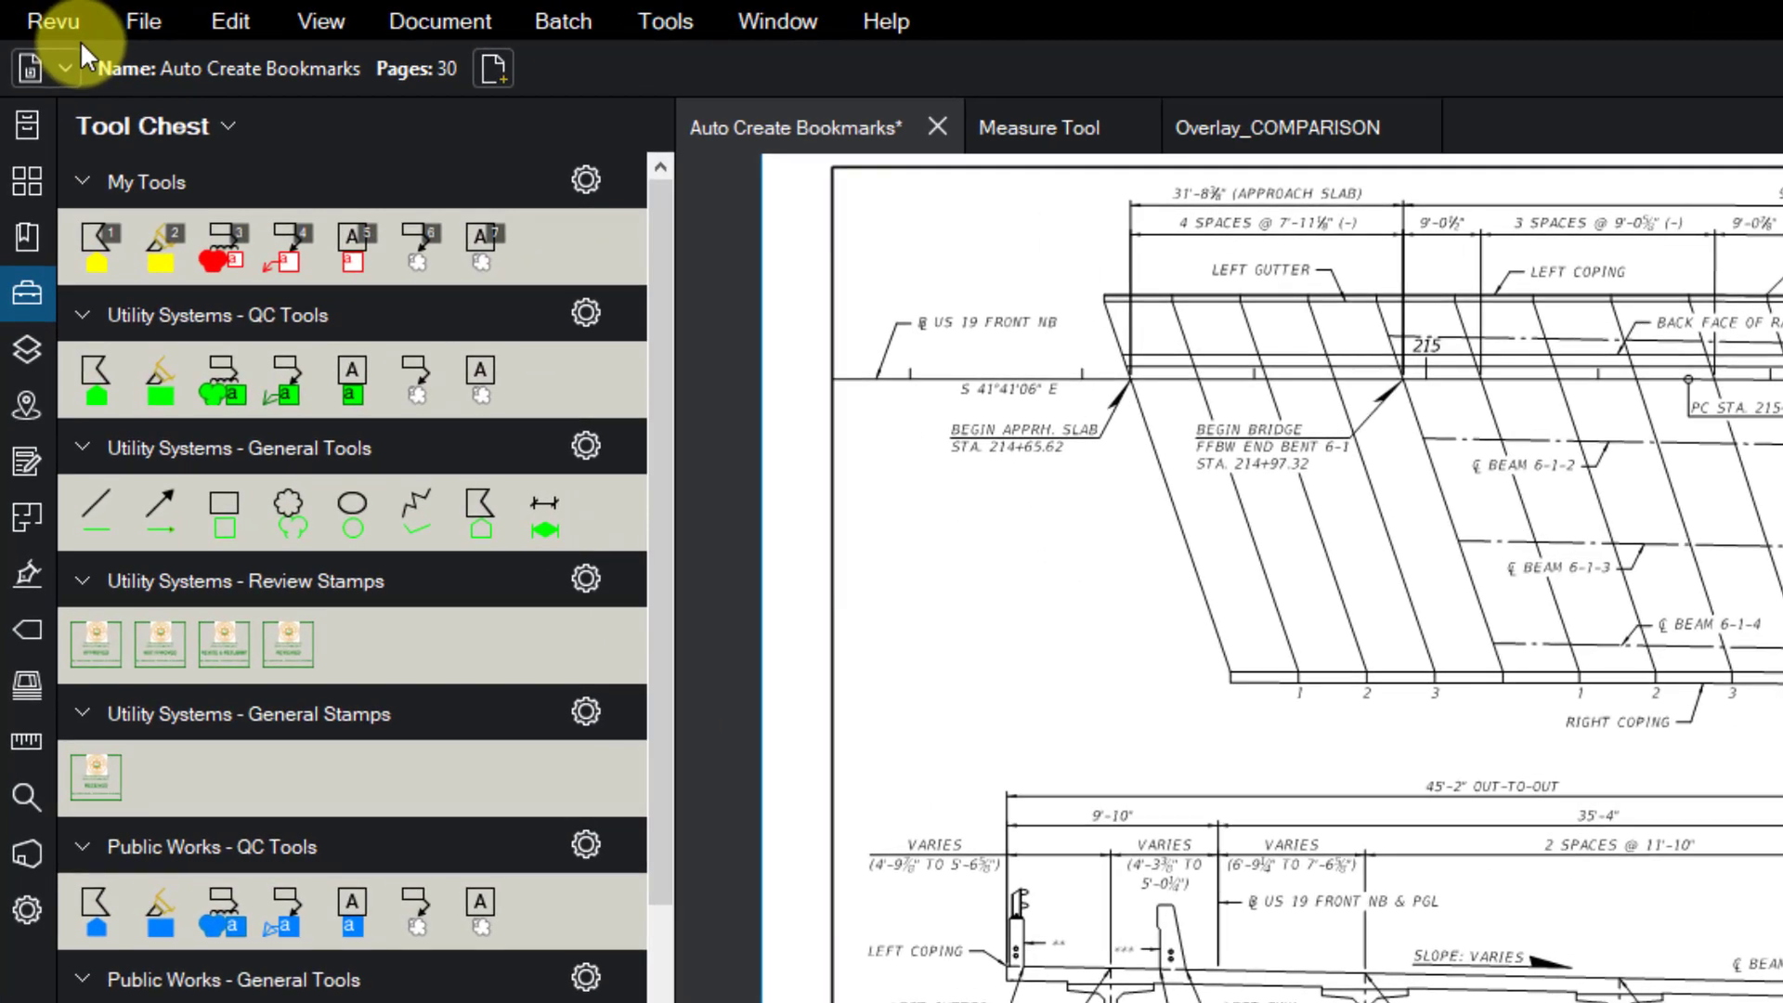
click(41, 12)
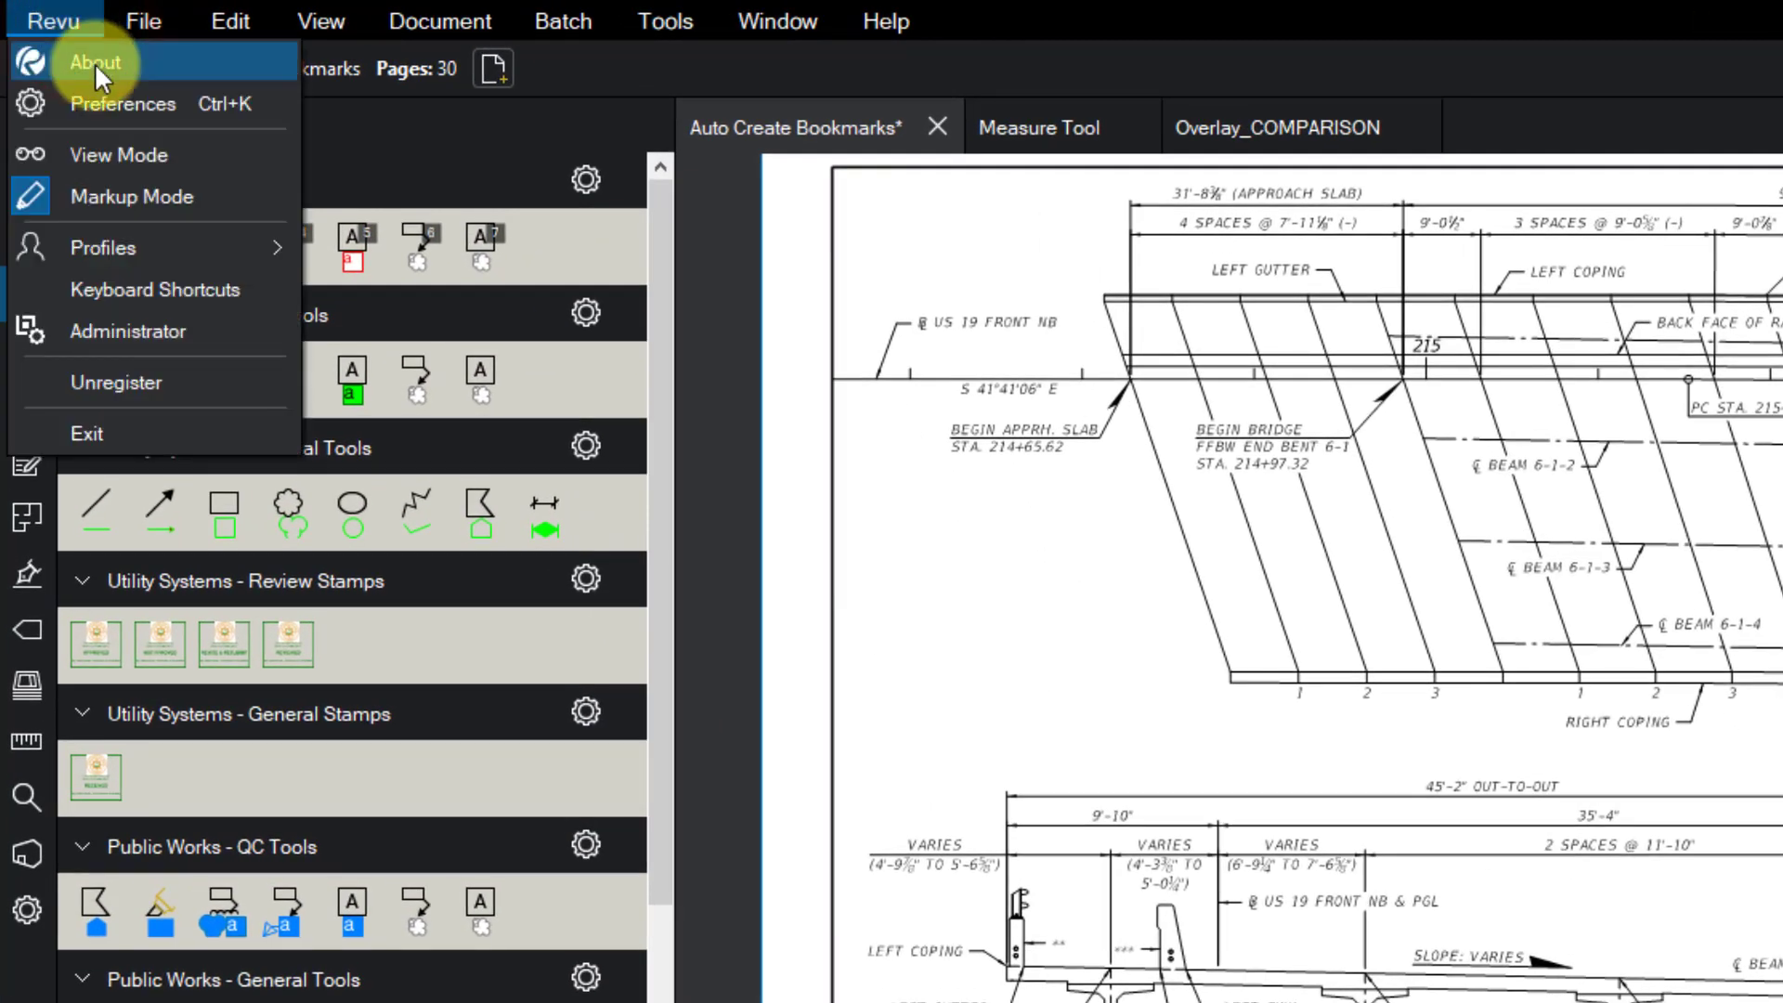
mouse_move(186, 243)
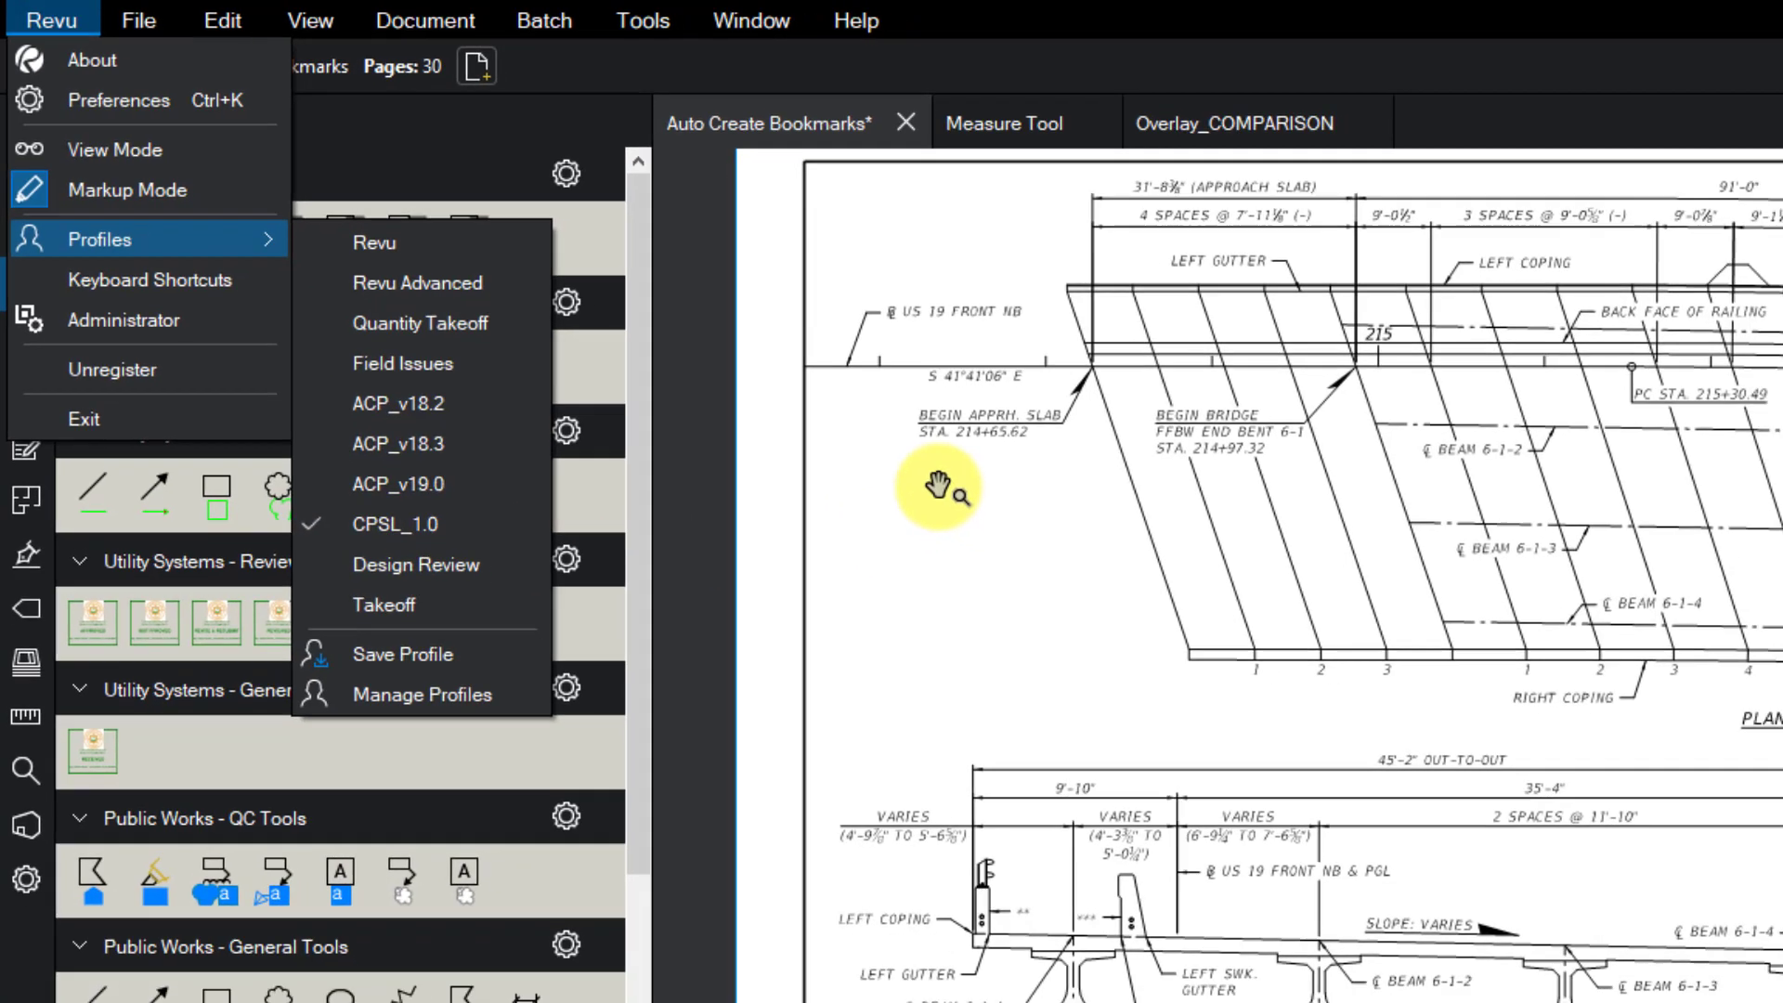
click(971, 503)
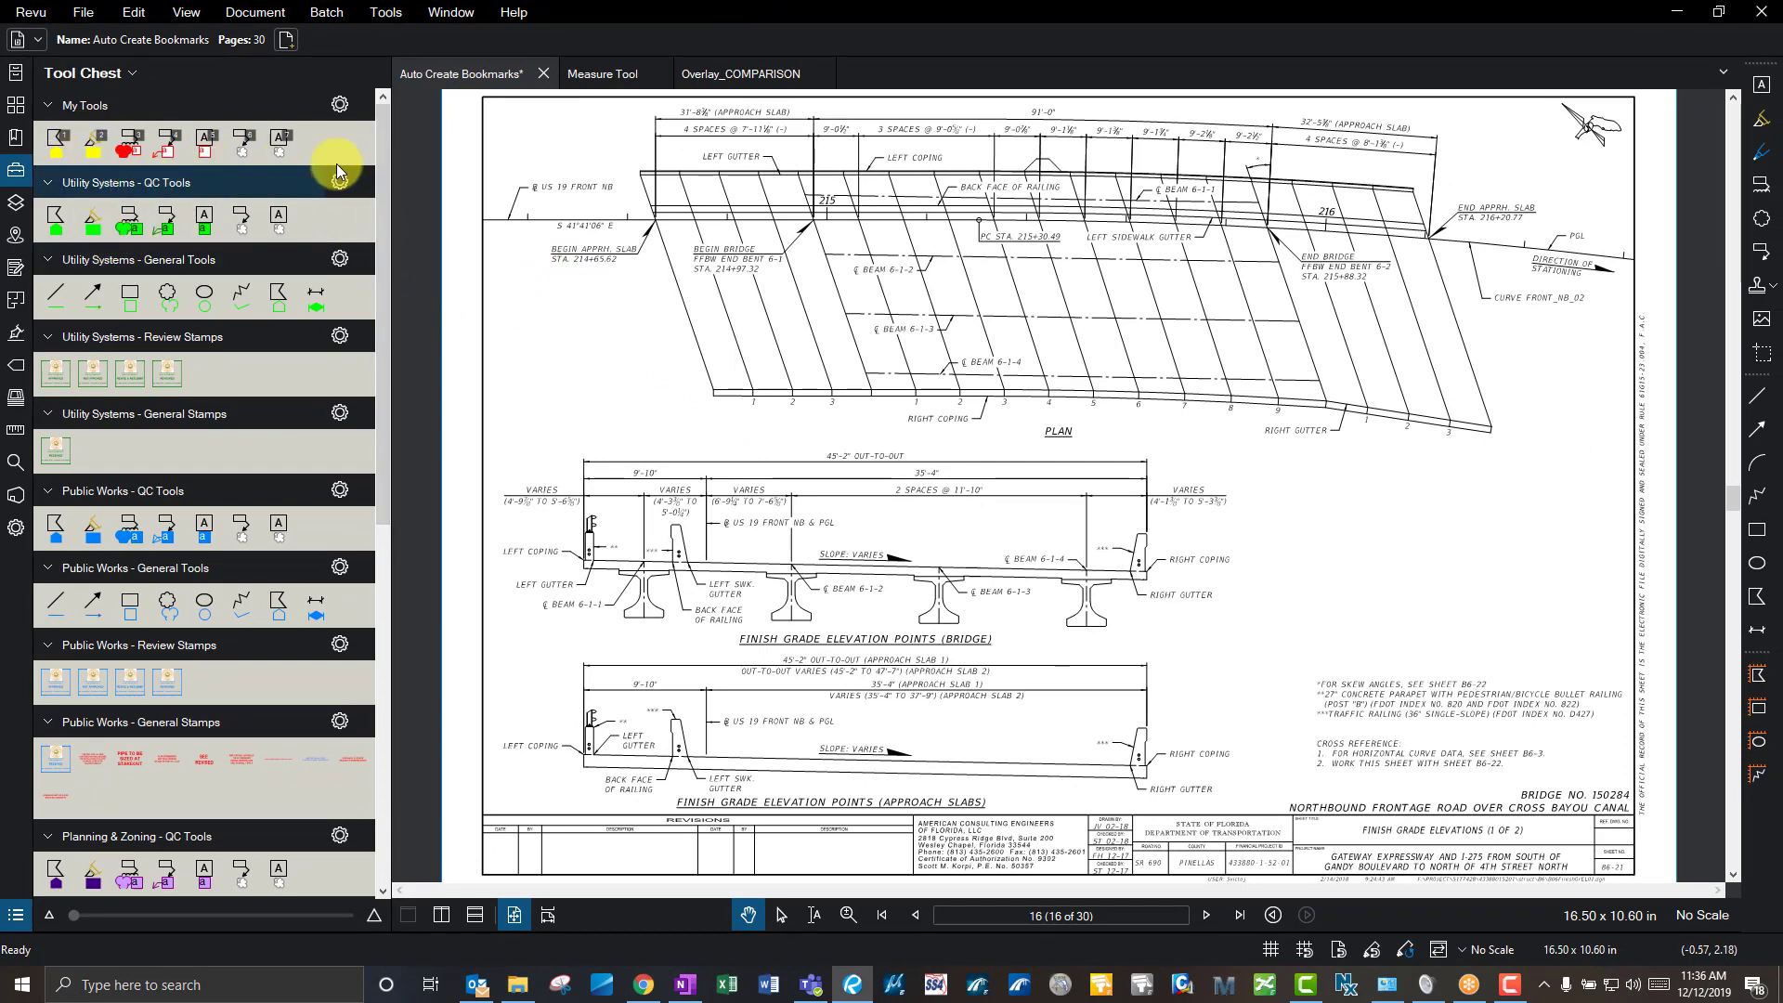
mouse_move(385, 151)
mouse_down()
mouse_move(386, 524)
mouse_move(387, 139)
mouse_up()
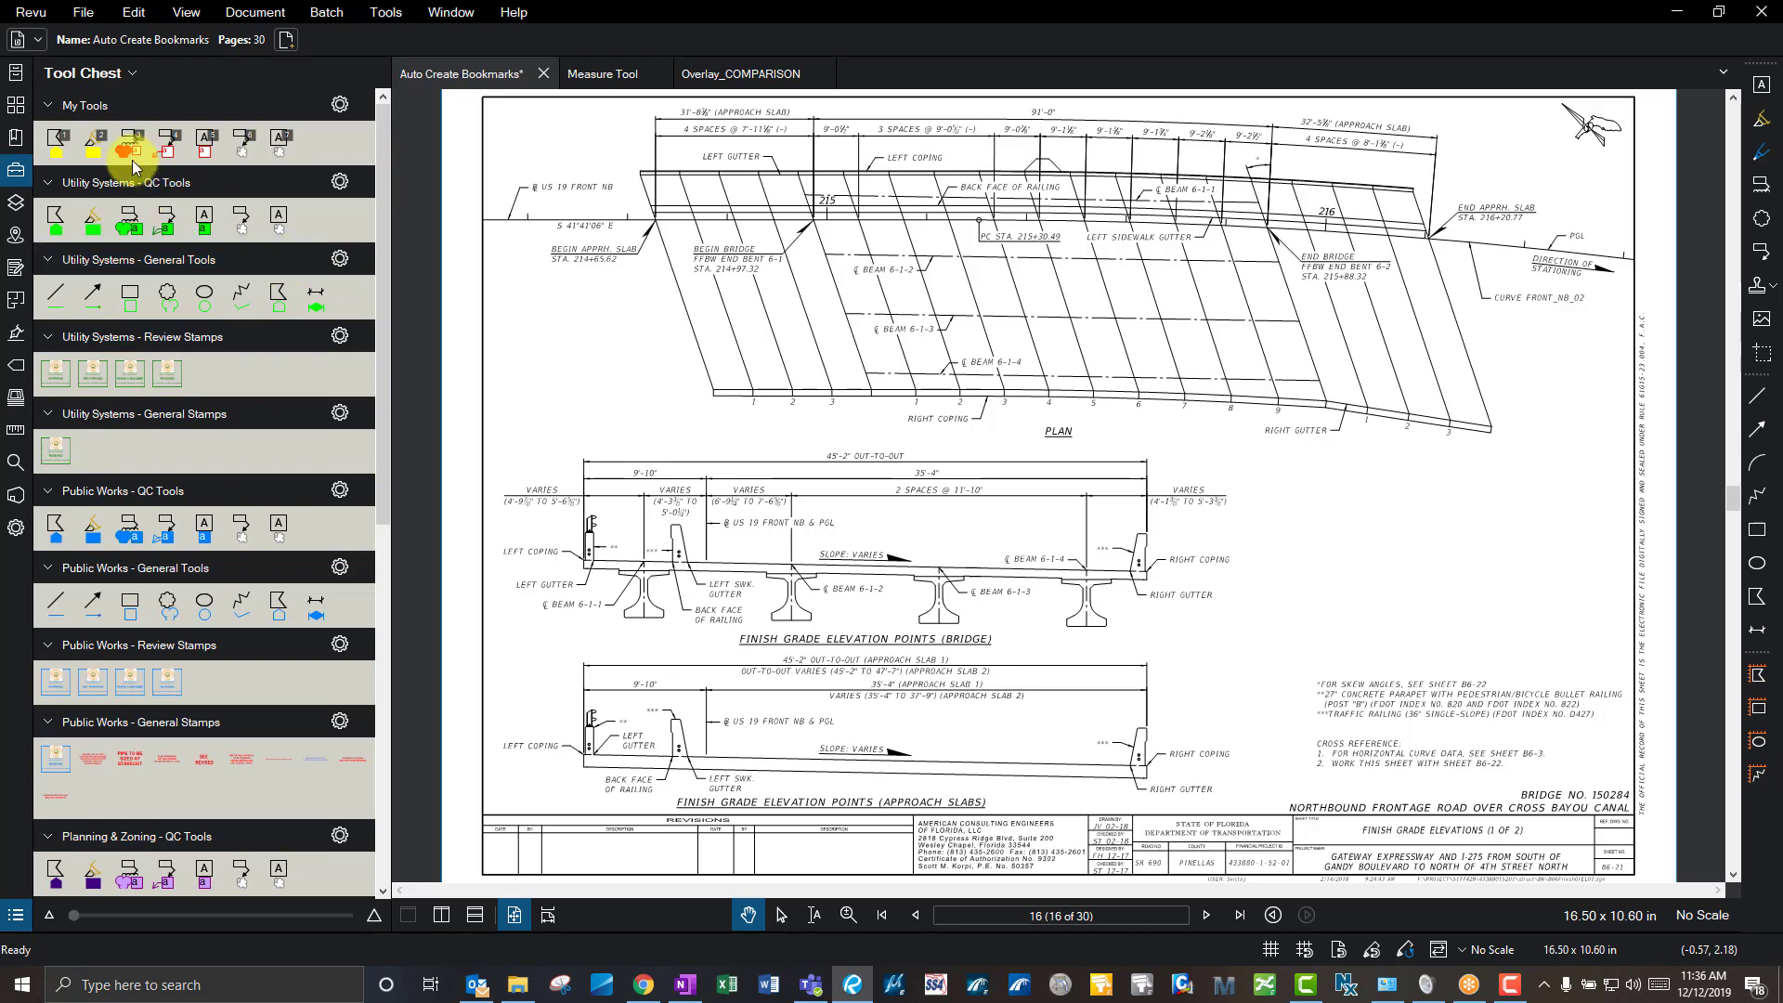
drag(381, 198, 317, 110)
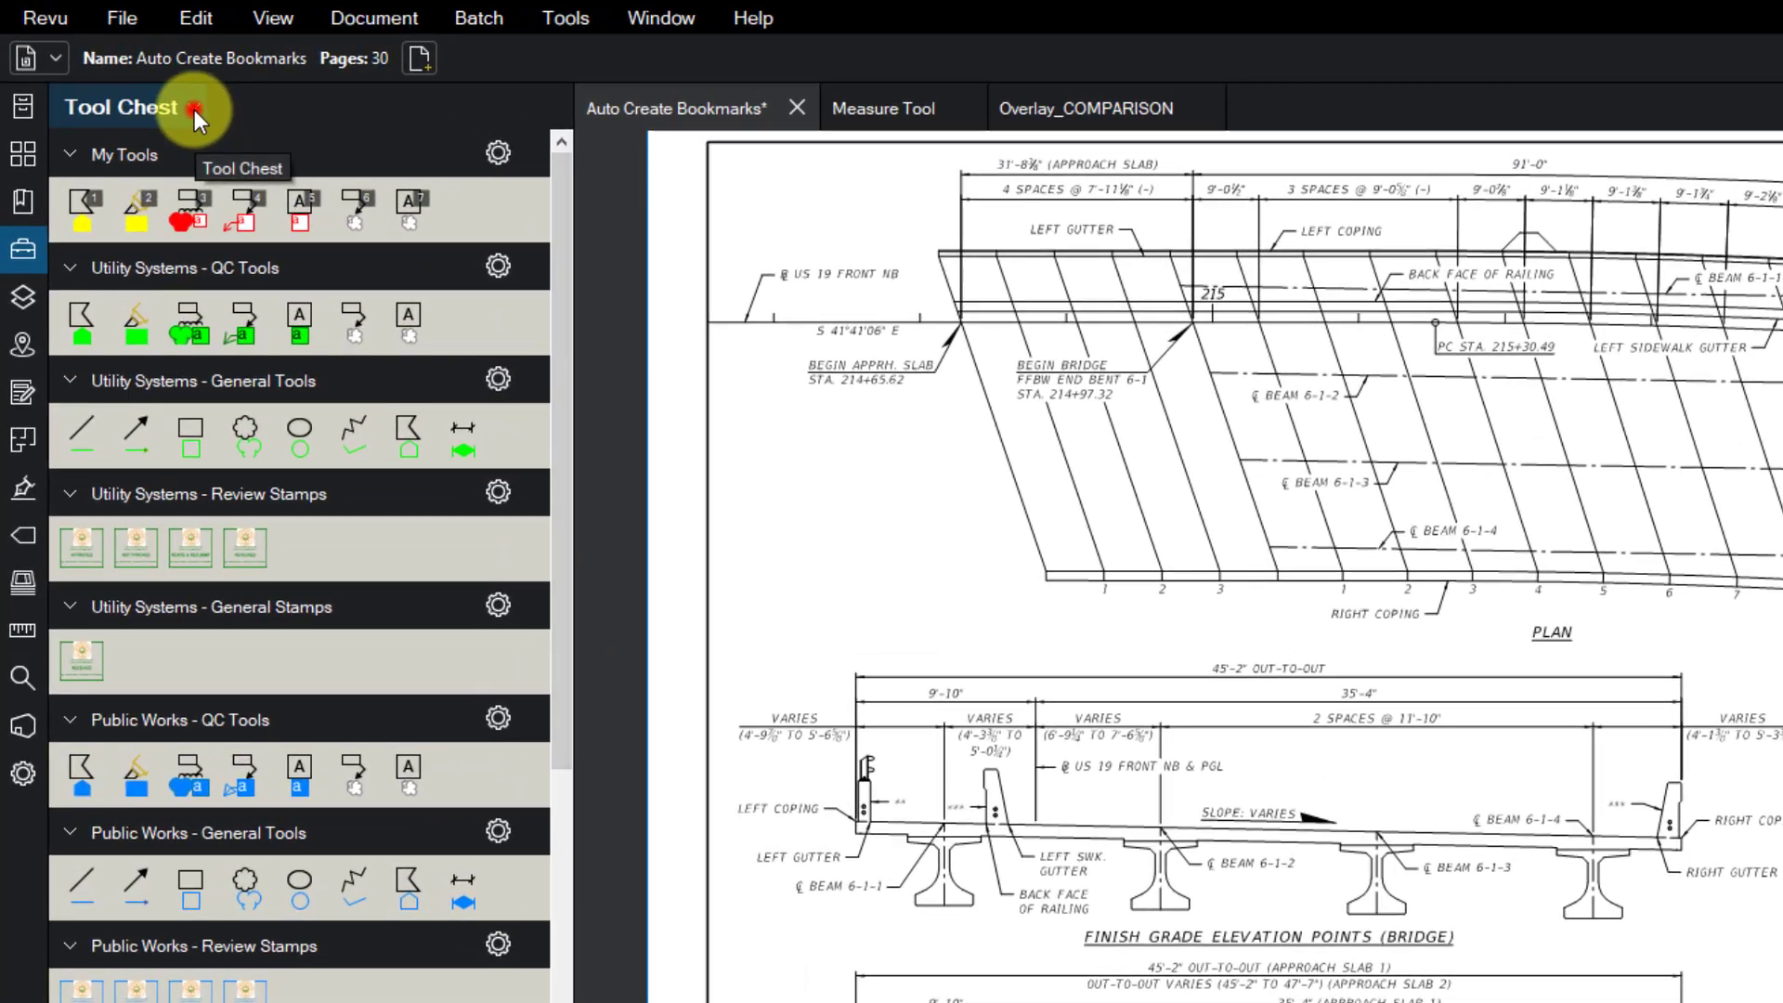
- Hide all twelve Building Dept, Planning & Zoning and Public Works tool sets in the Tool Chest
click(170, 94)
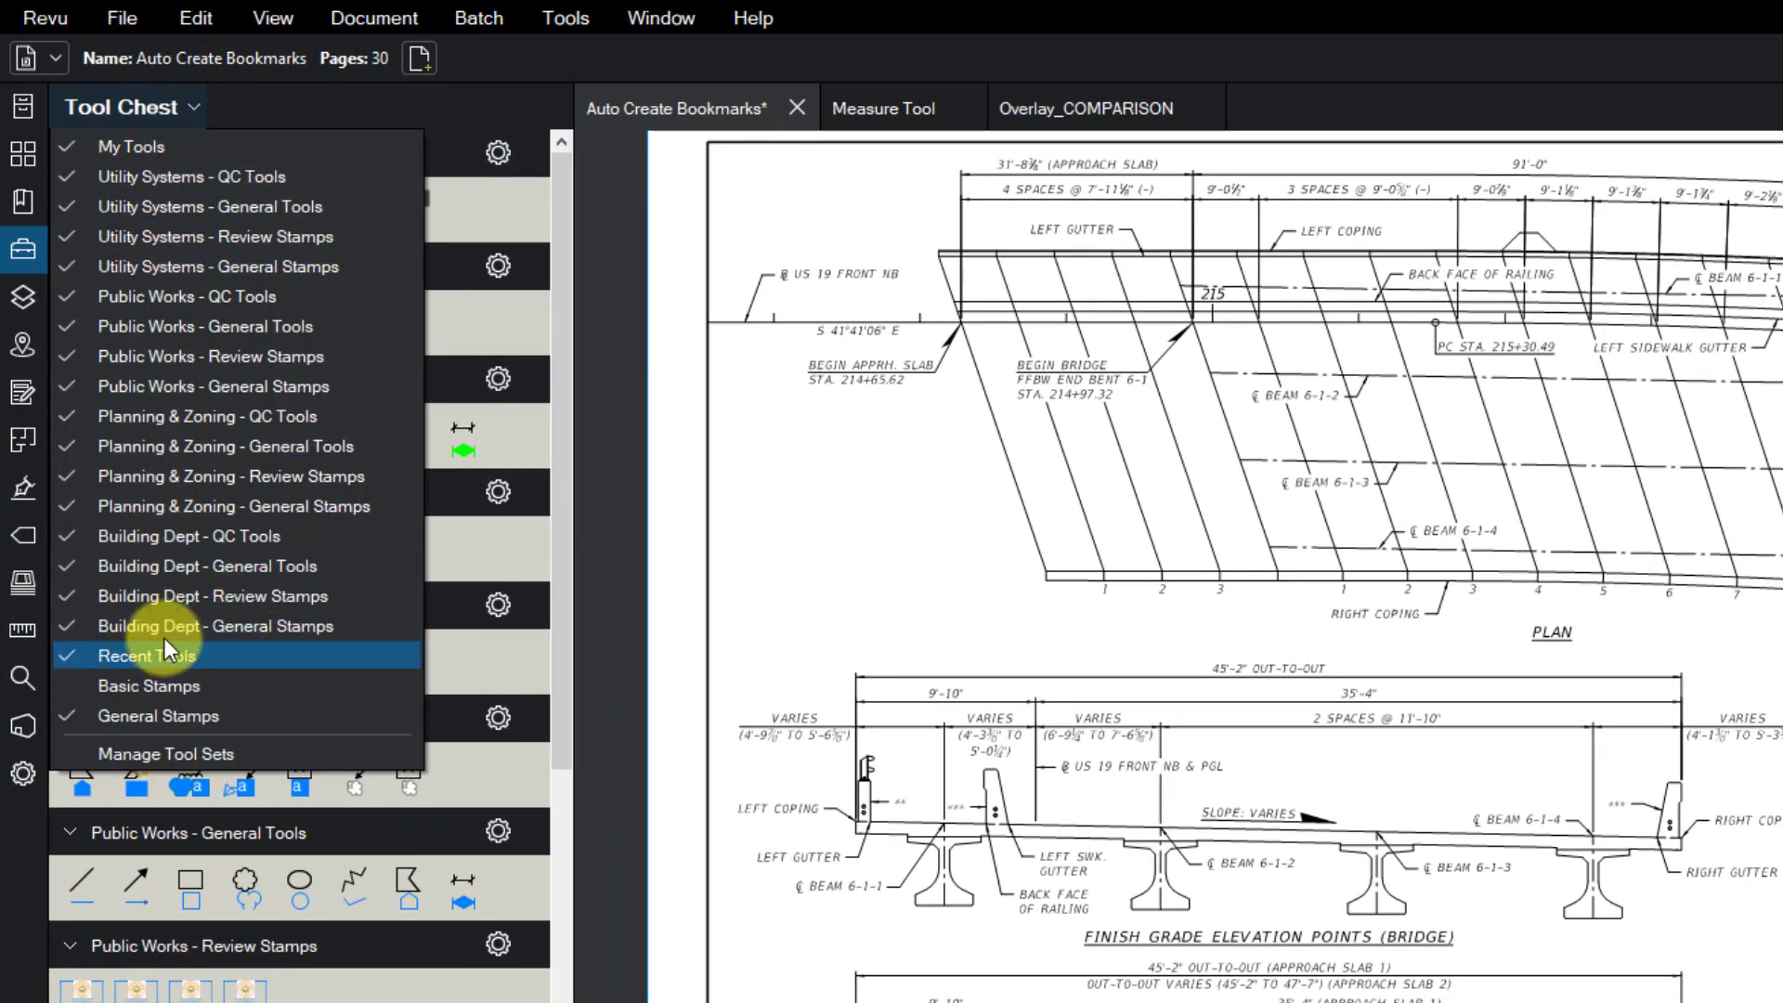
click(182, 622)
click(179, 596)
click(190, 565)
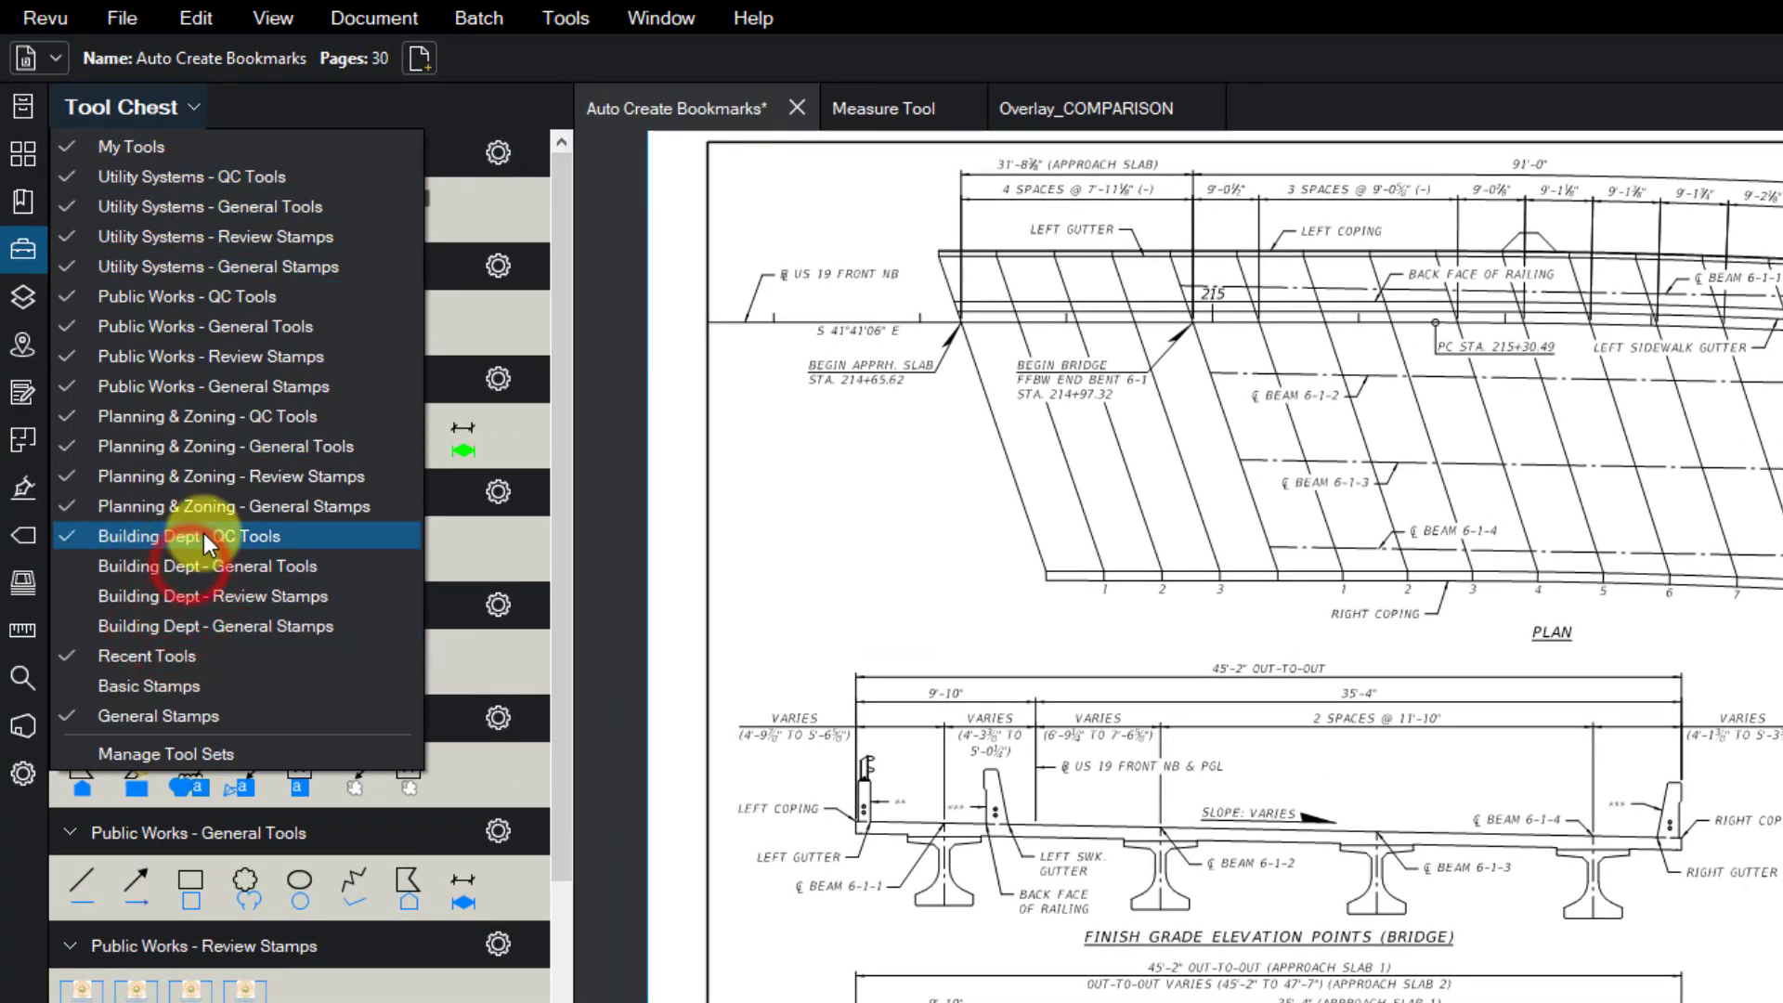
click(204, 536)
click(212, 507)
click(221, 475)
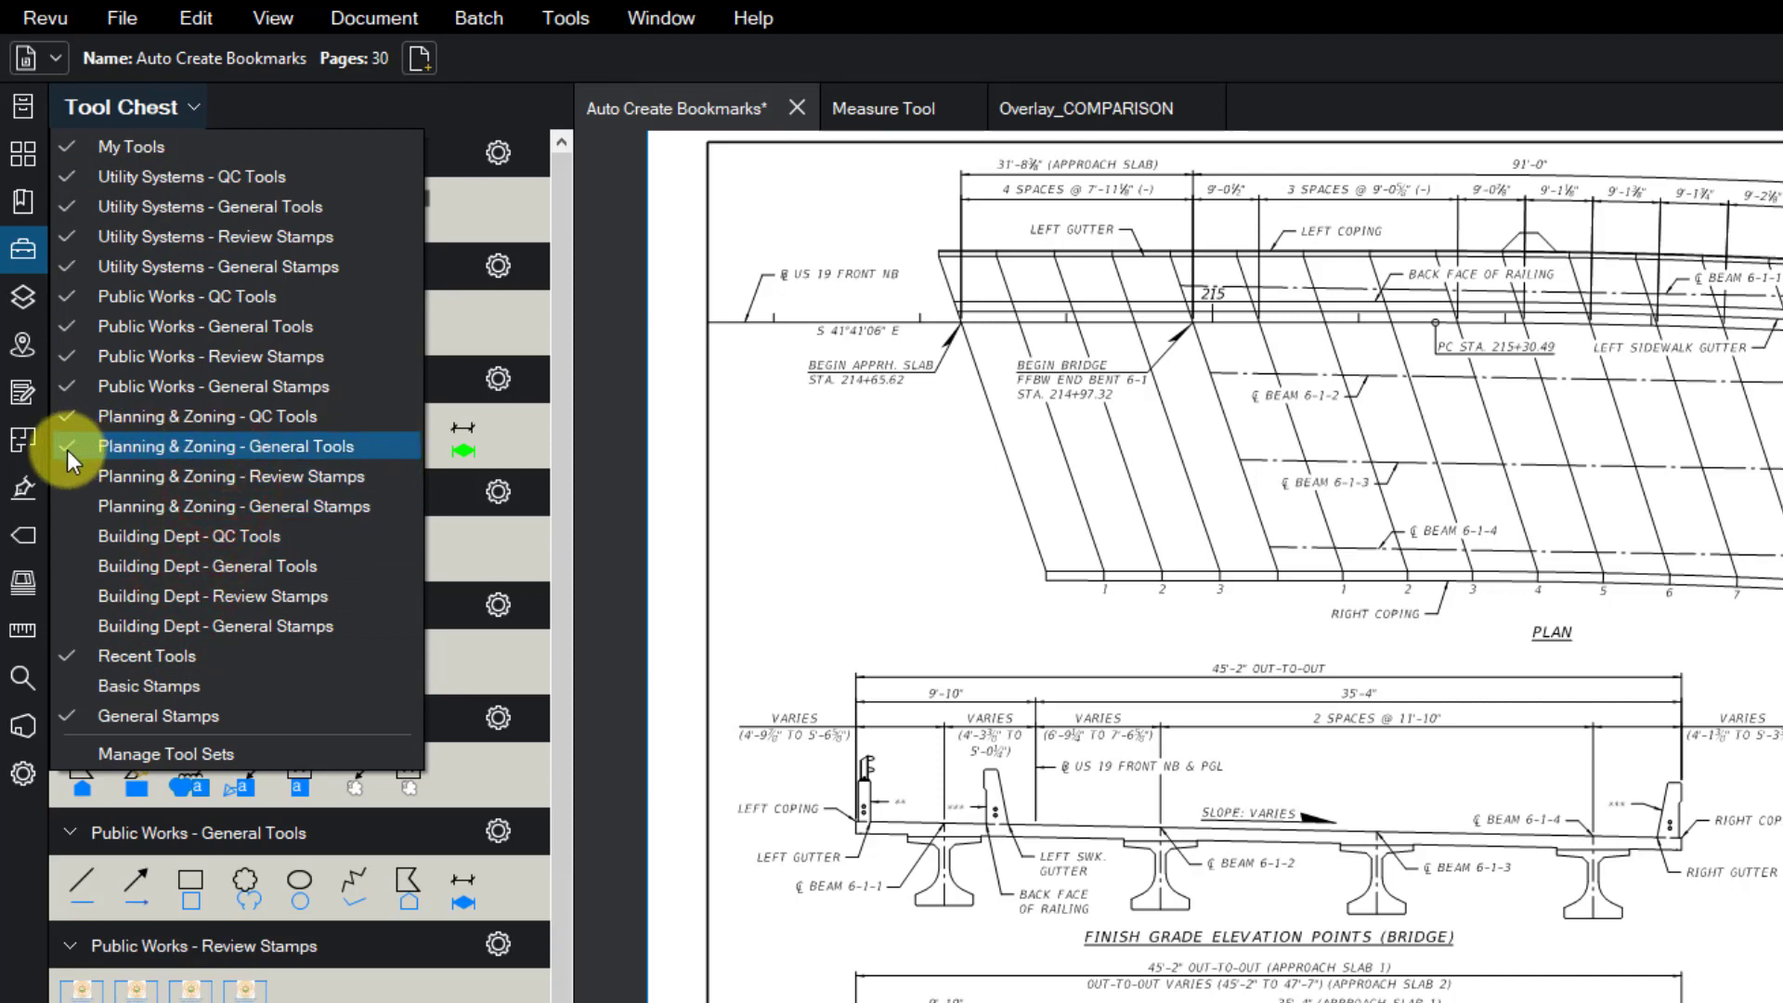
click(139, 449)
click(157, 418)
click(181, 386)
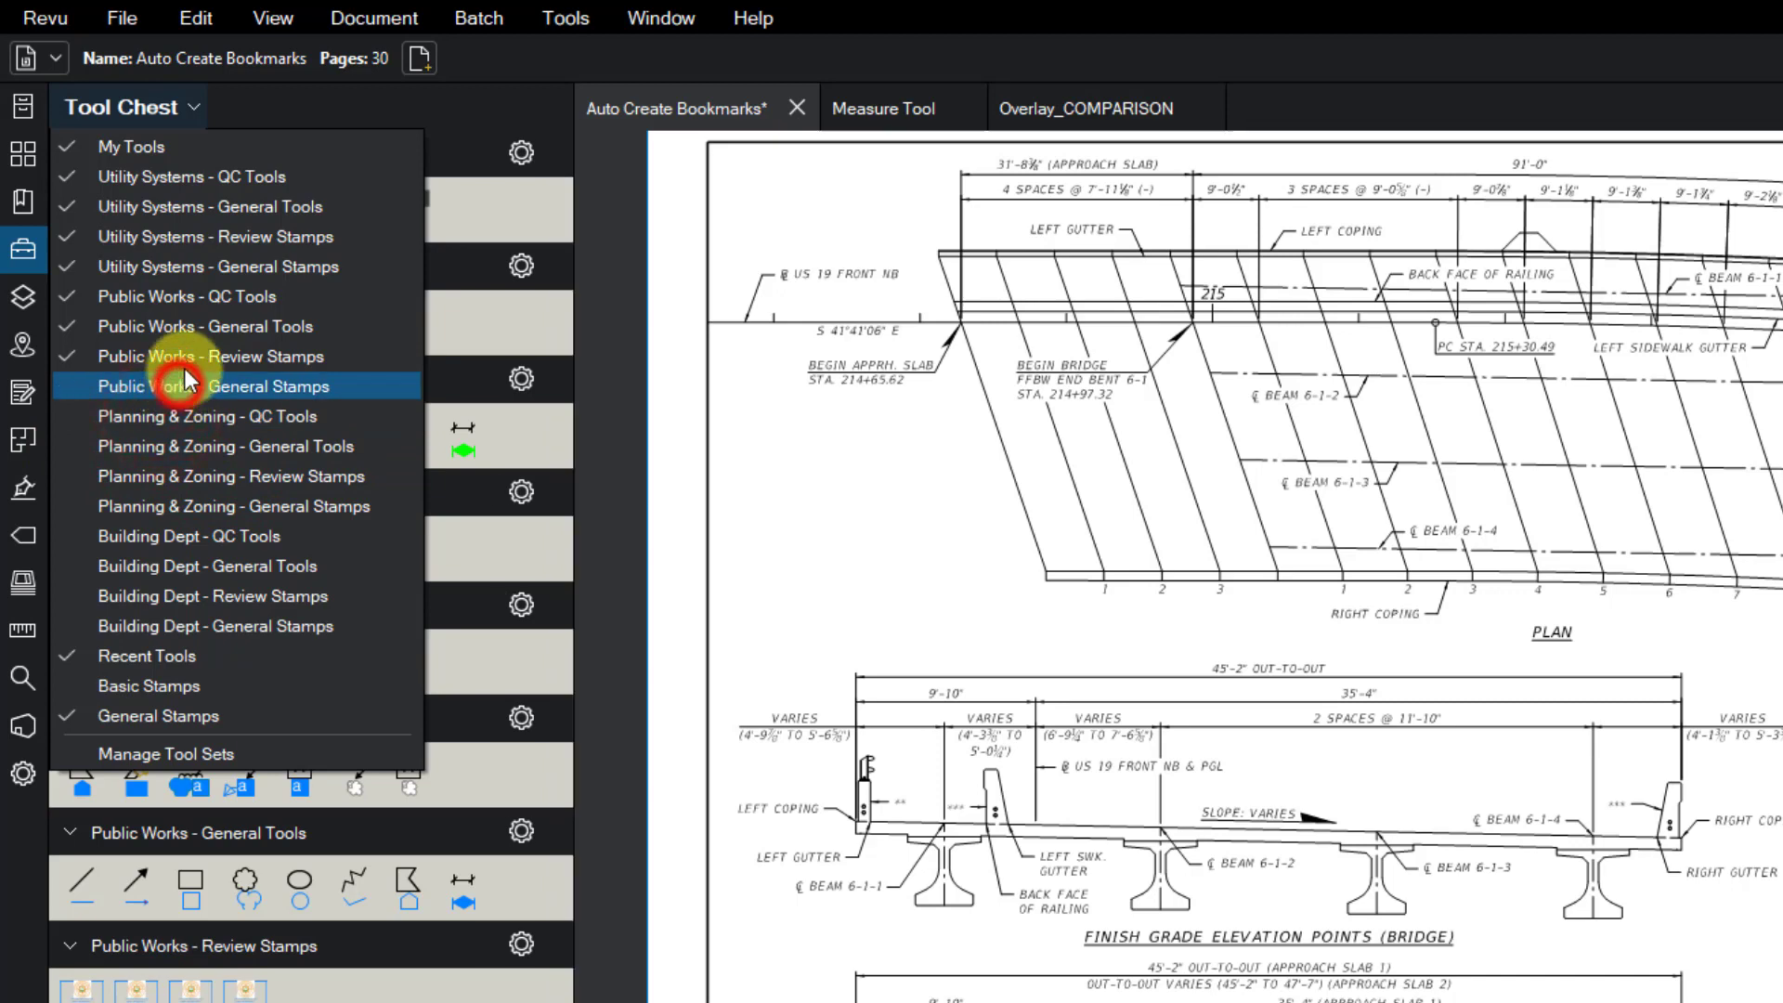
click(190, 362)
click(191, 326)
click(211, 297)
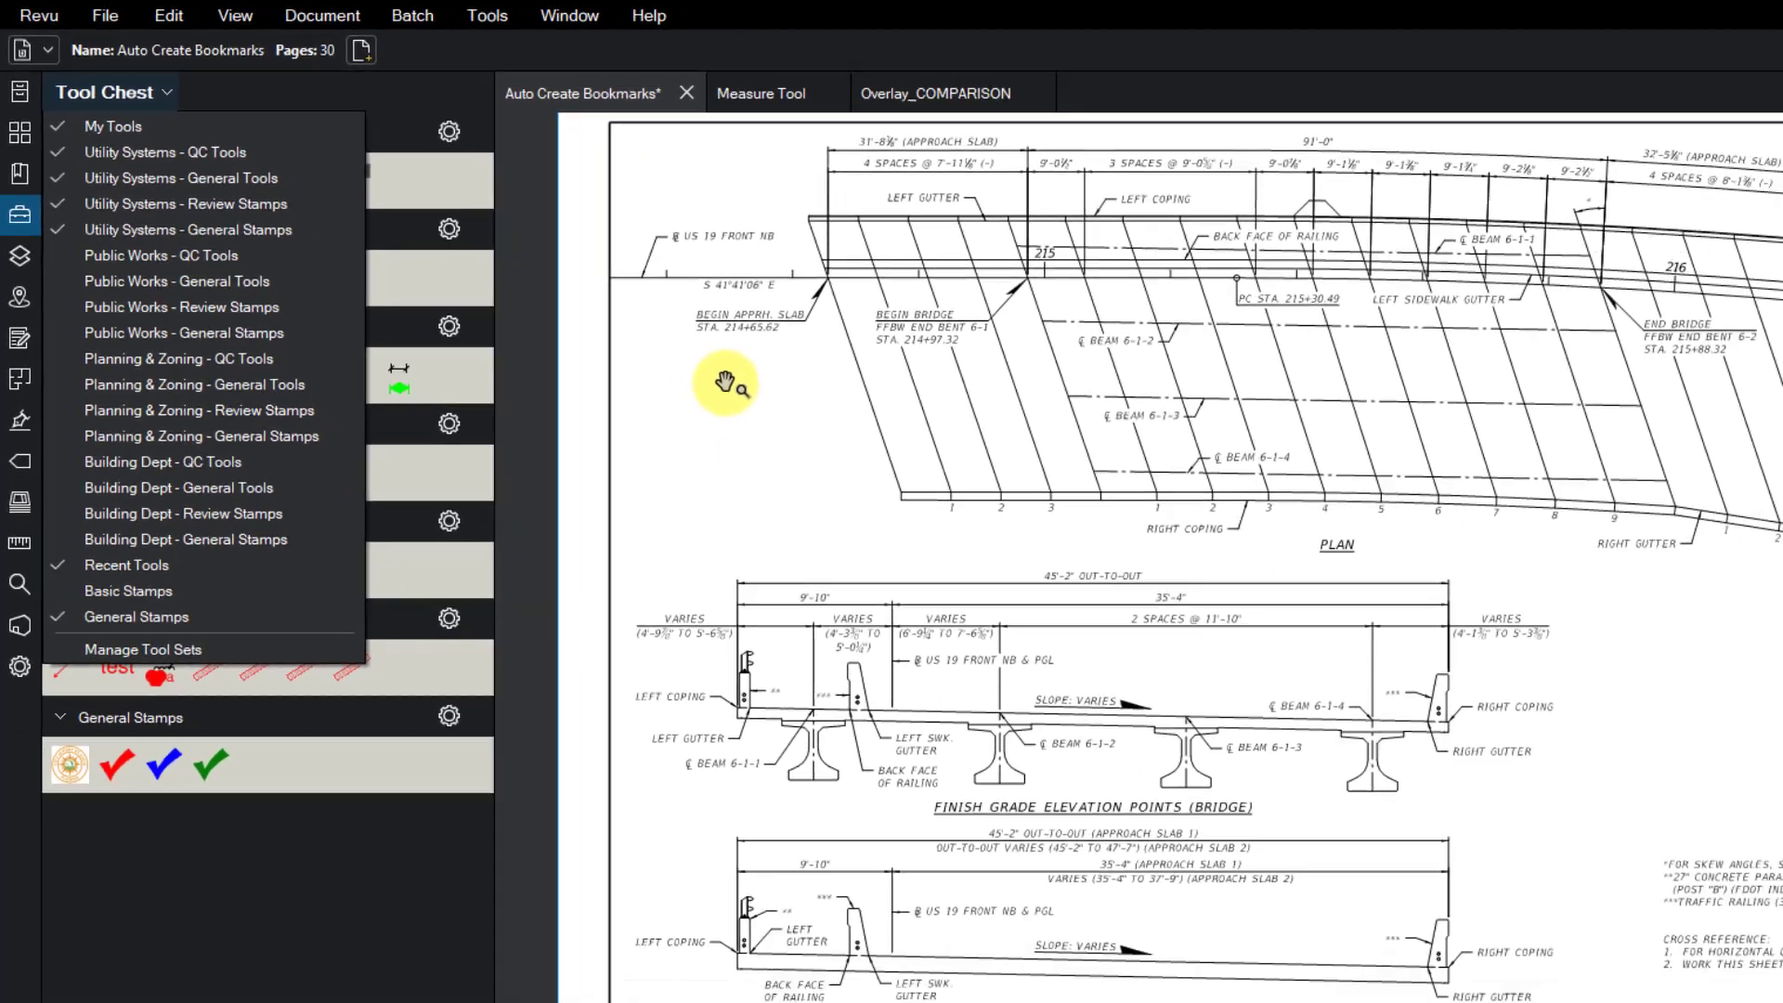
click(842, 444)
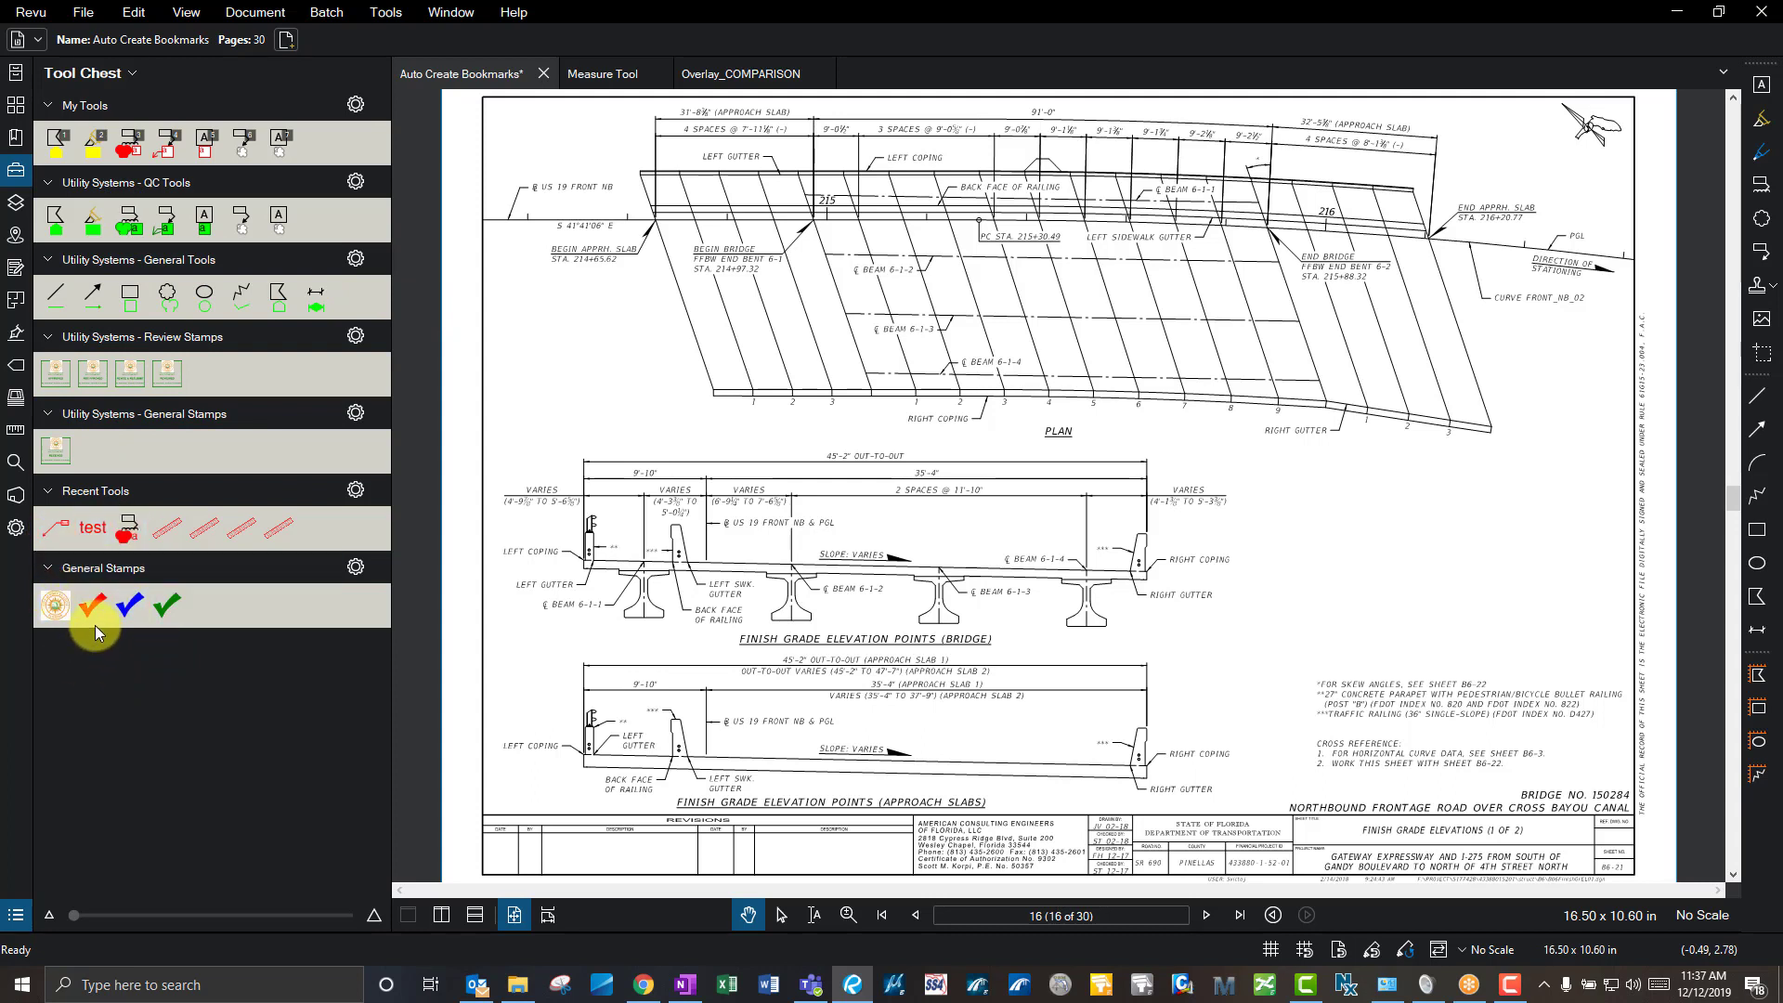
- Re-enable the QC Tools, General Tools, Review Stamps and General Stamps sets for all three departments
click(123, 69)
click(121, 202)
click(130, 225)
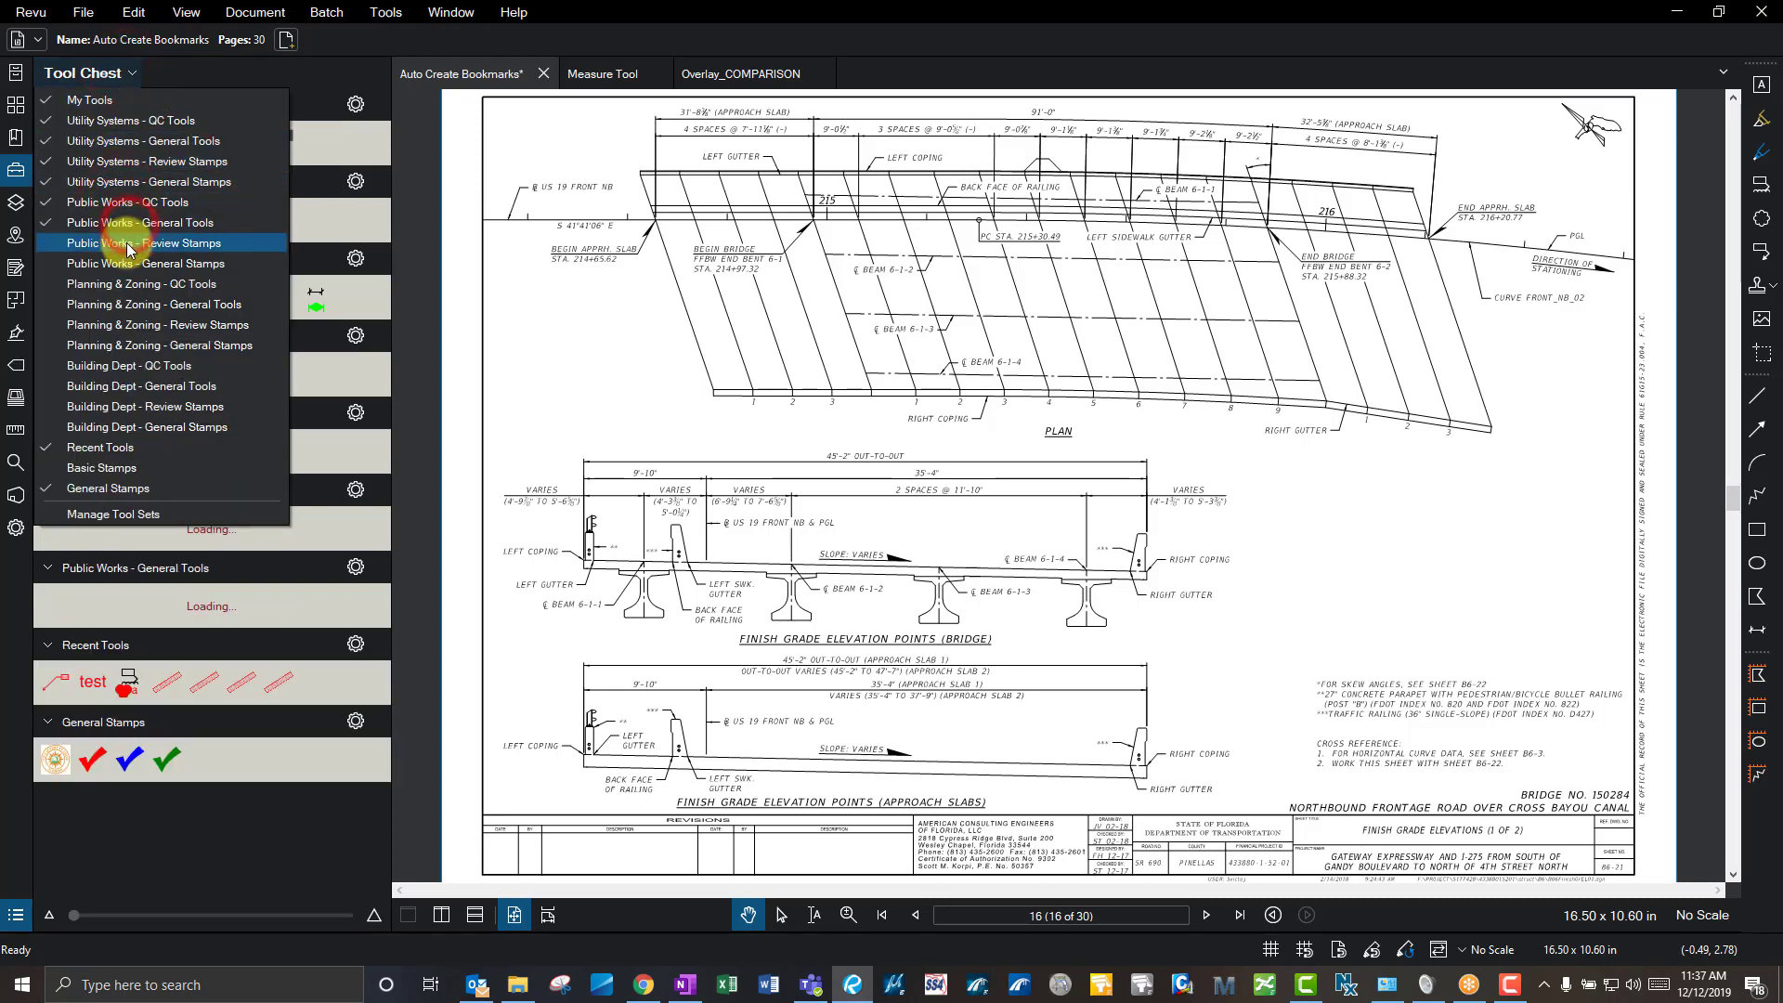
click(127, 243)
click(127, 264)
click(124, 284)
click(124, 305)
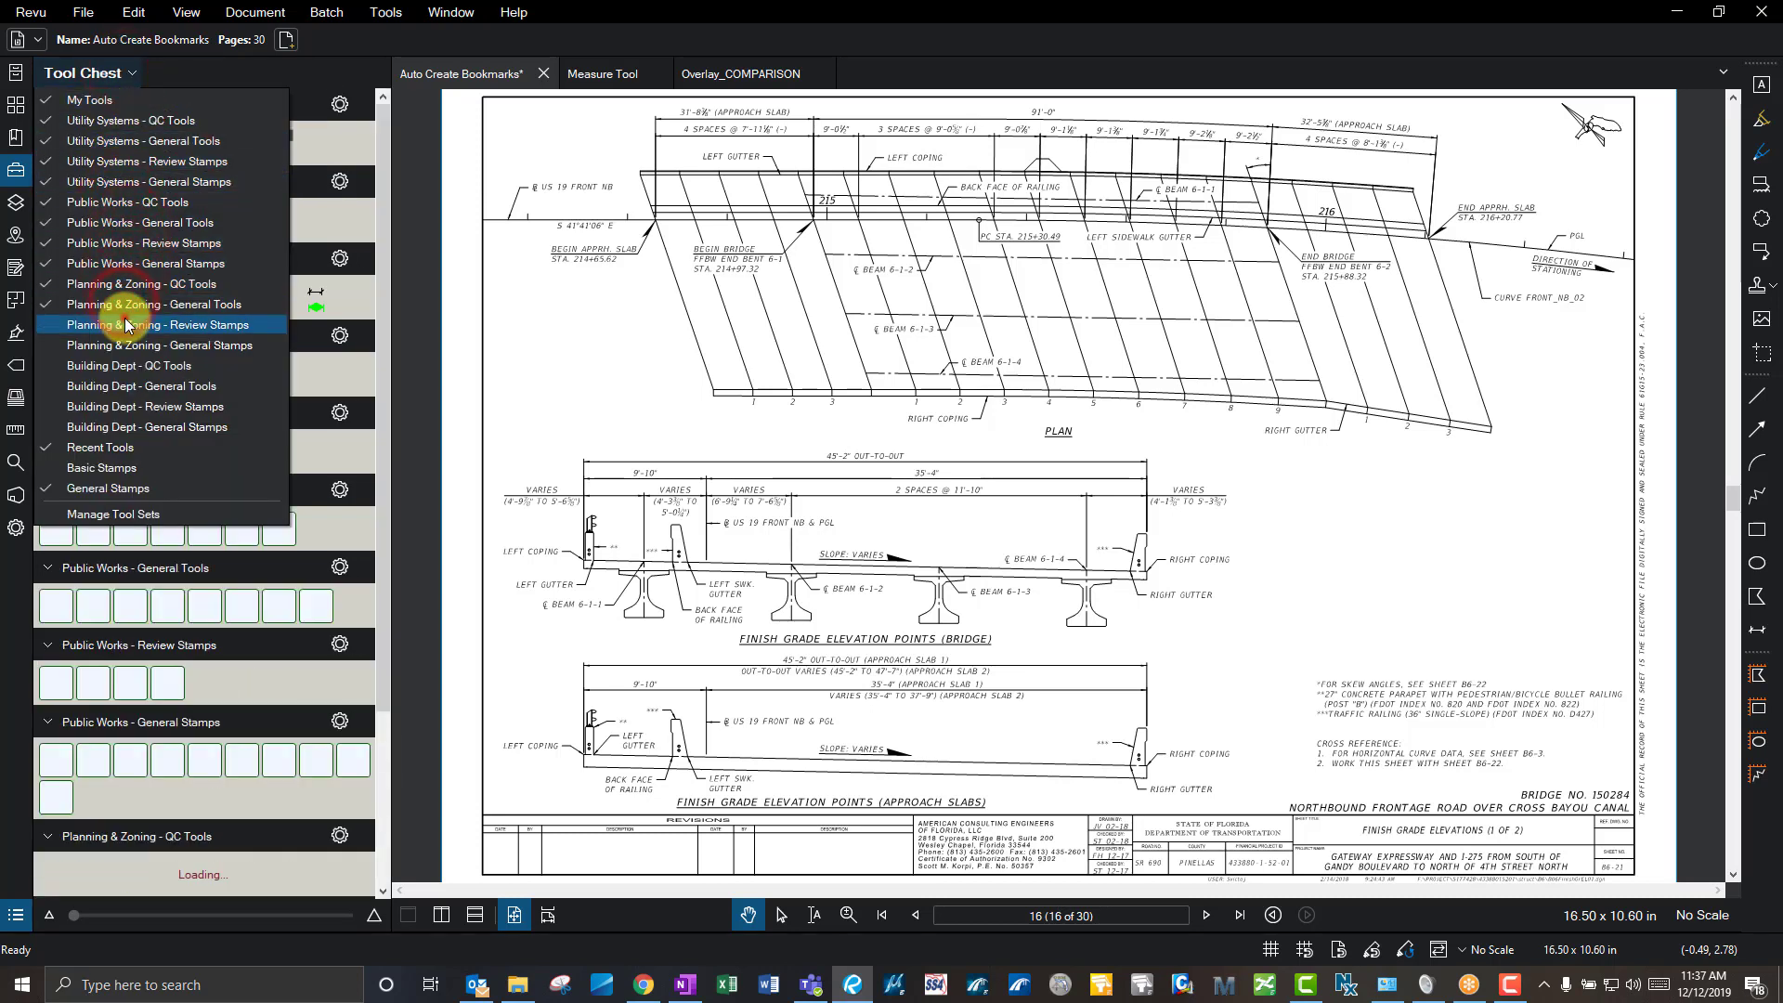
click(125, 325)
click(127, 345)
click(126, 366)
click(126, 386)
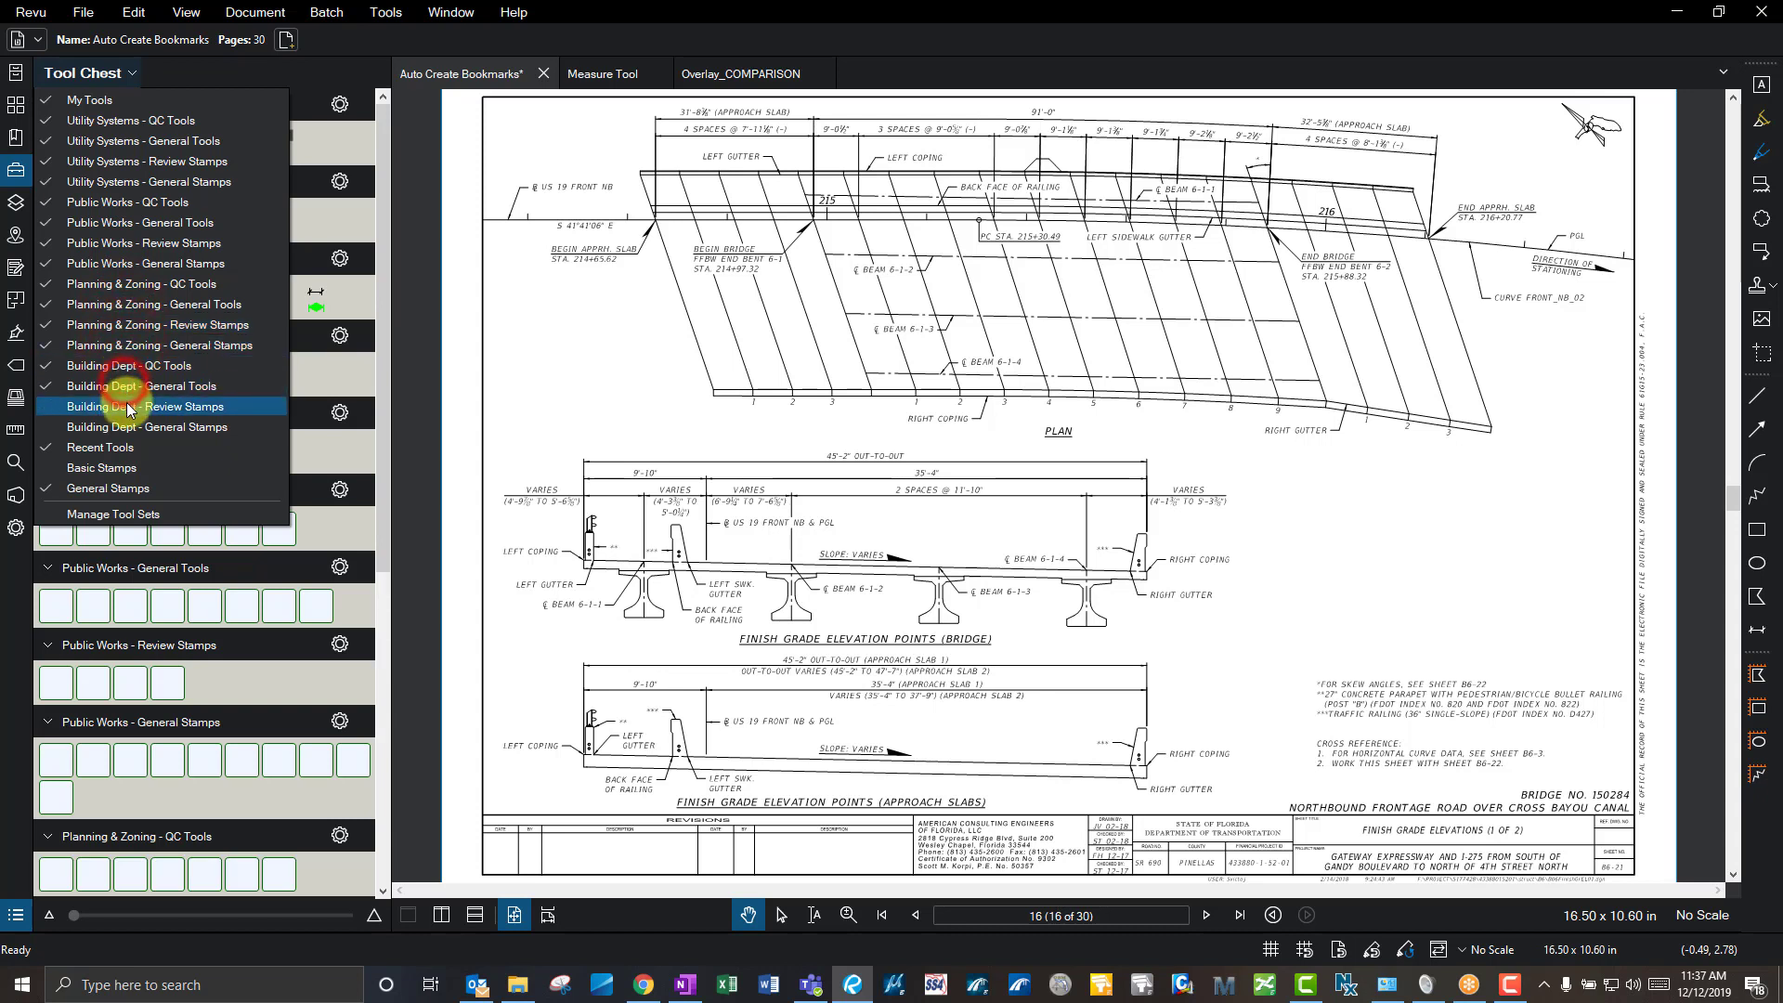
click(130, 407)
click(135, 427)
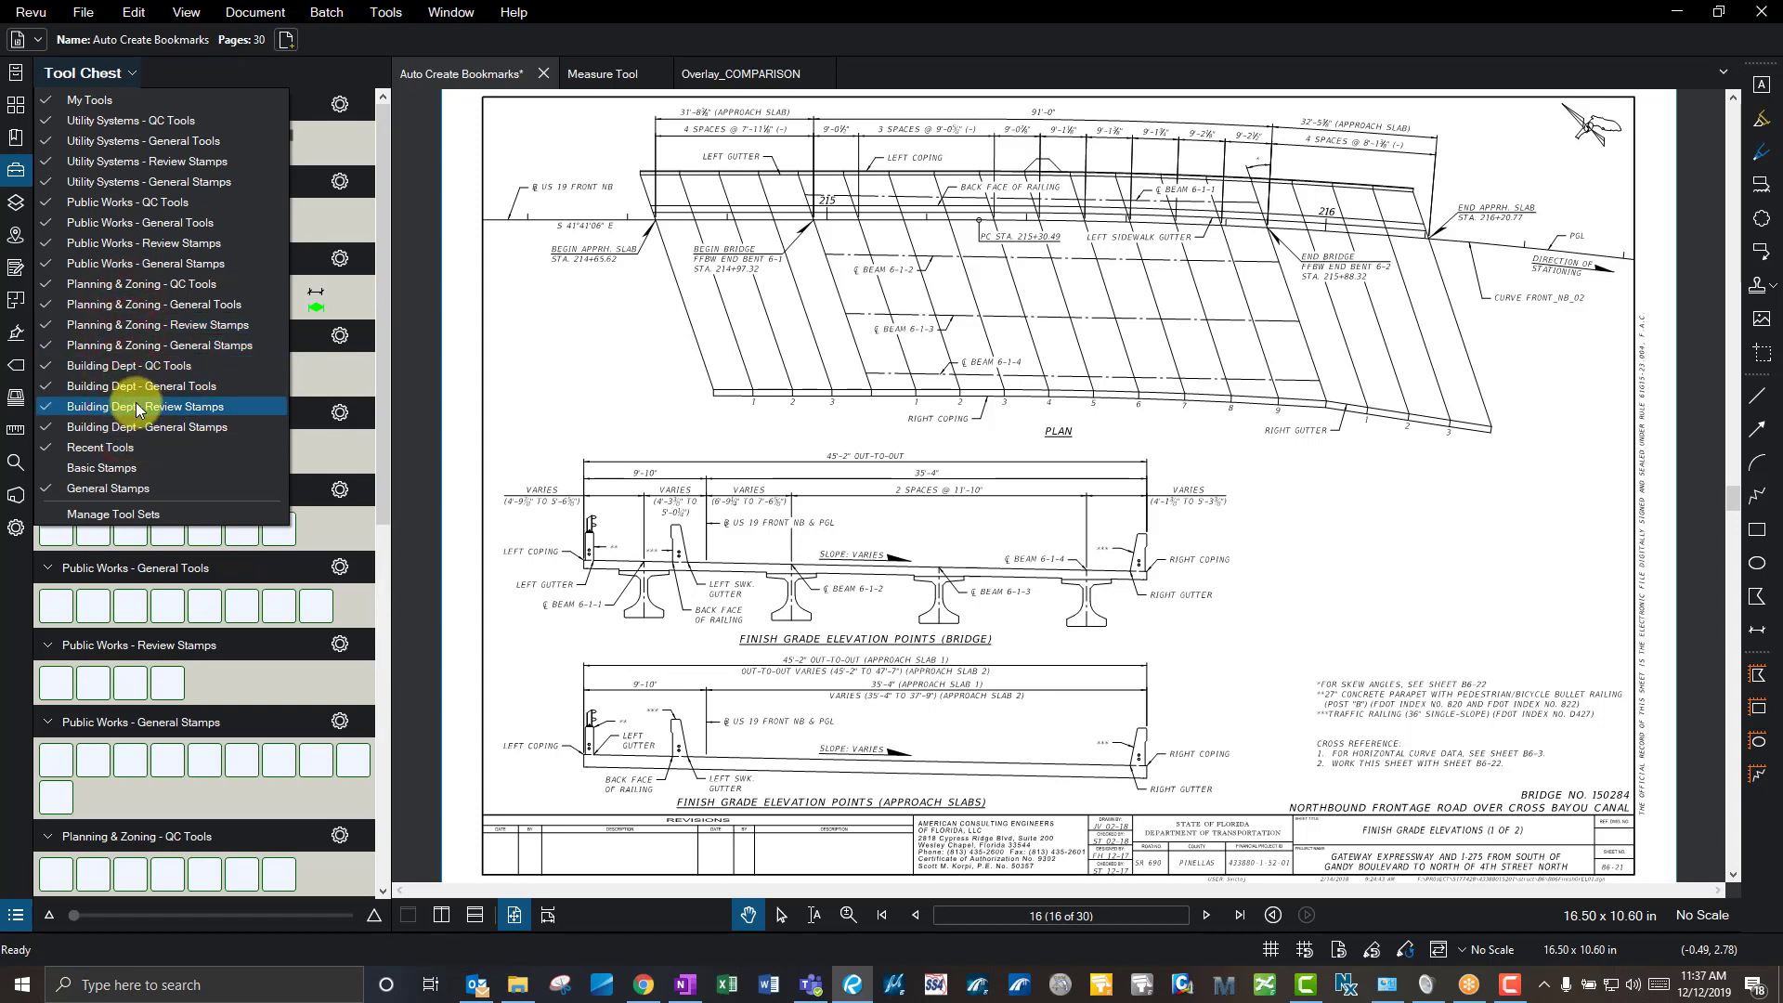
click(532, 276)
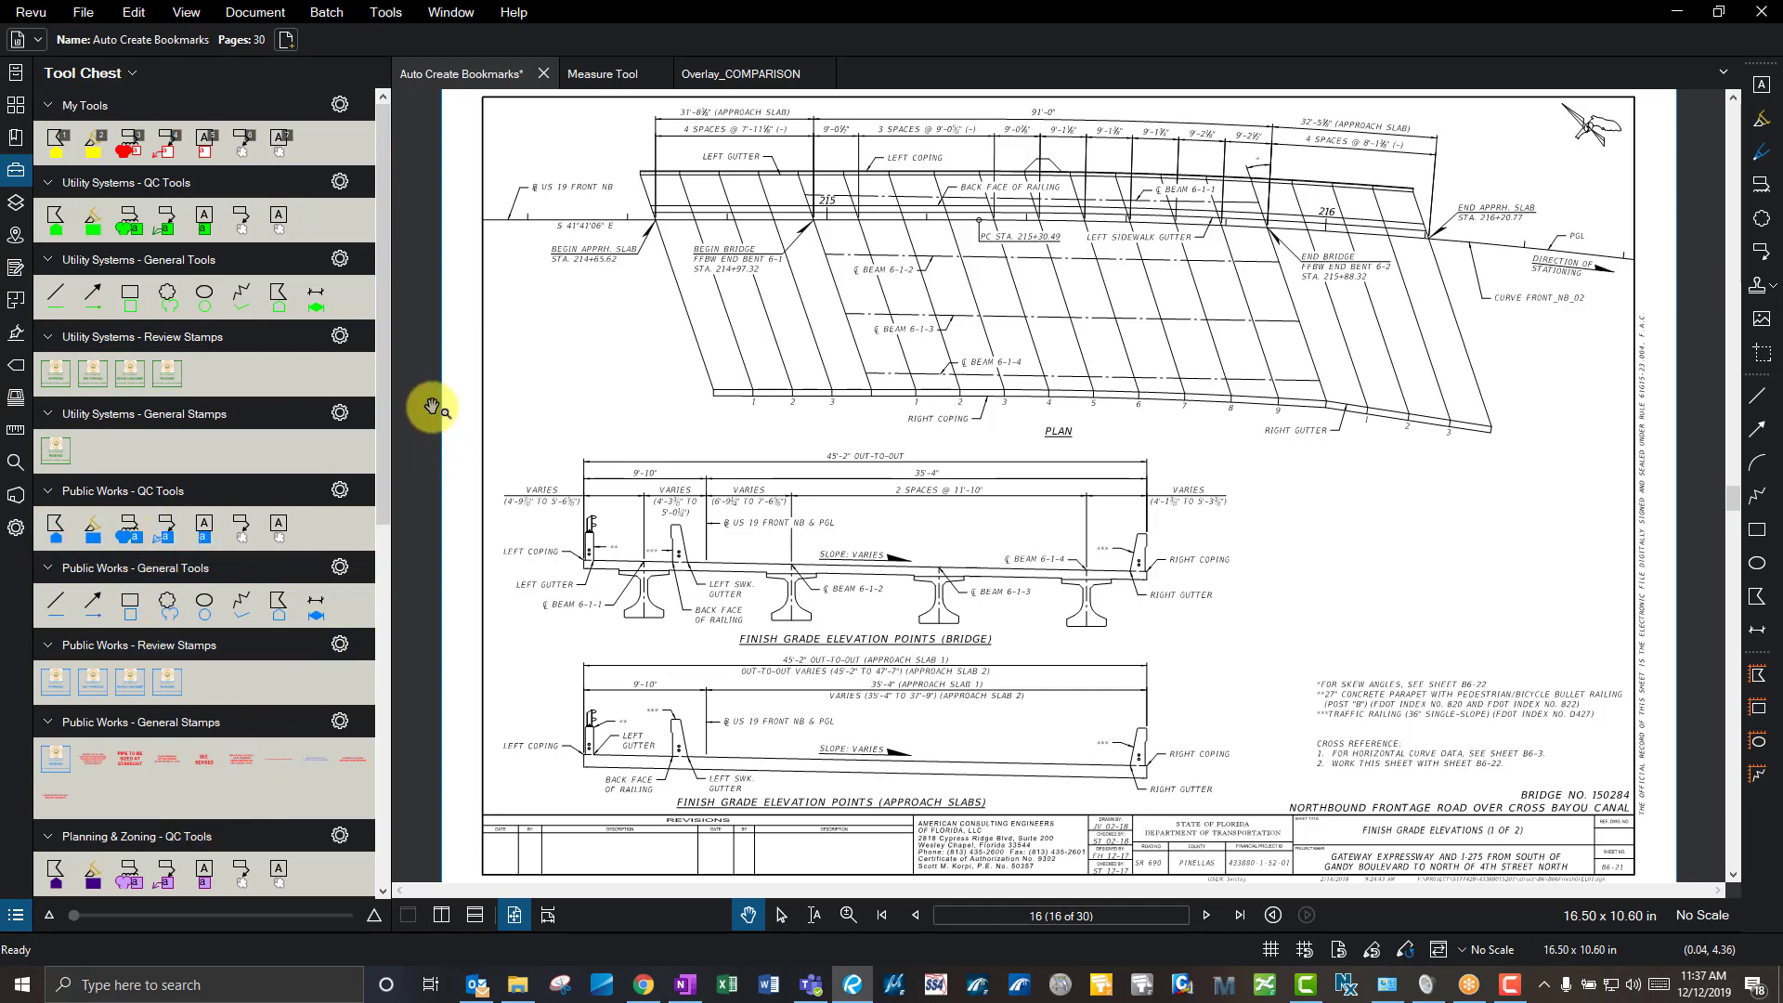
drag(382, 406, 369, 693)
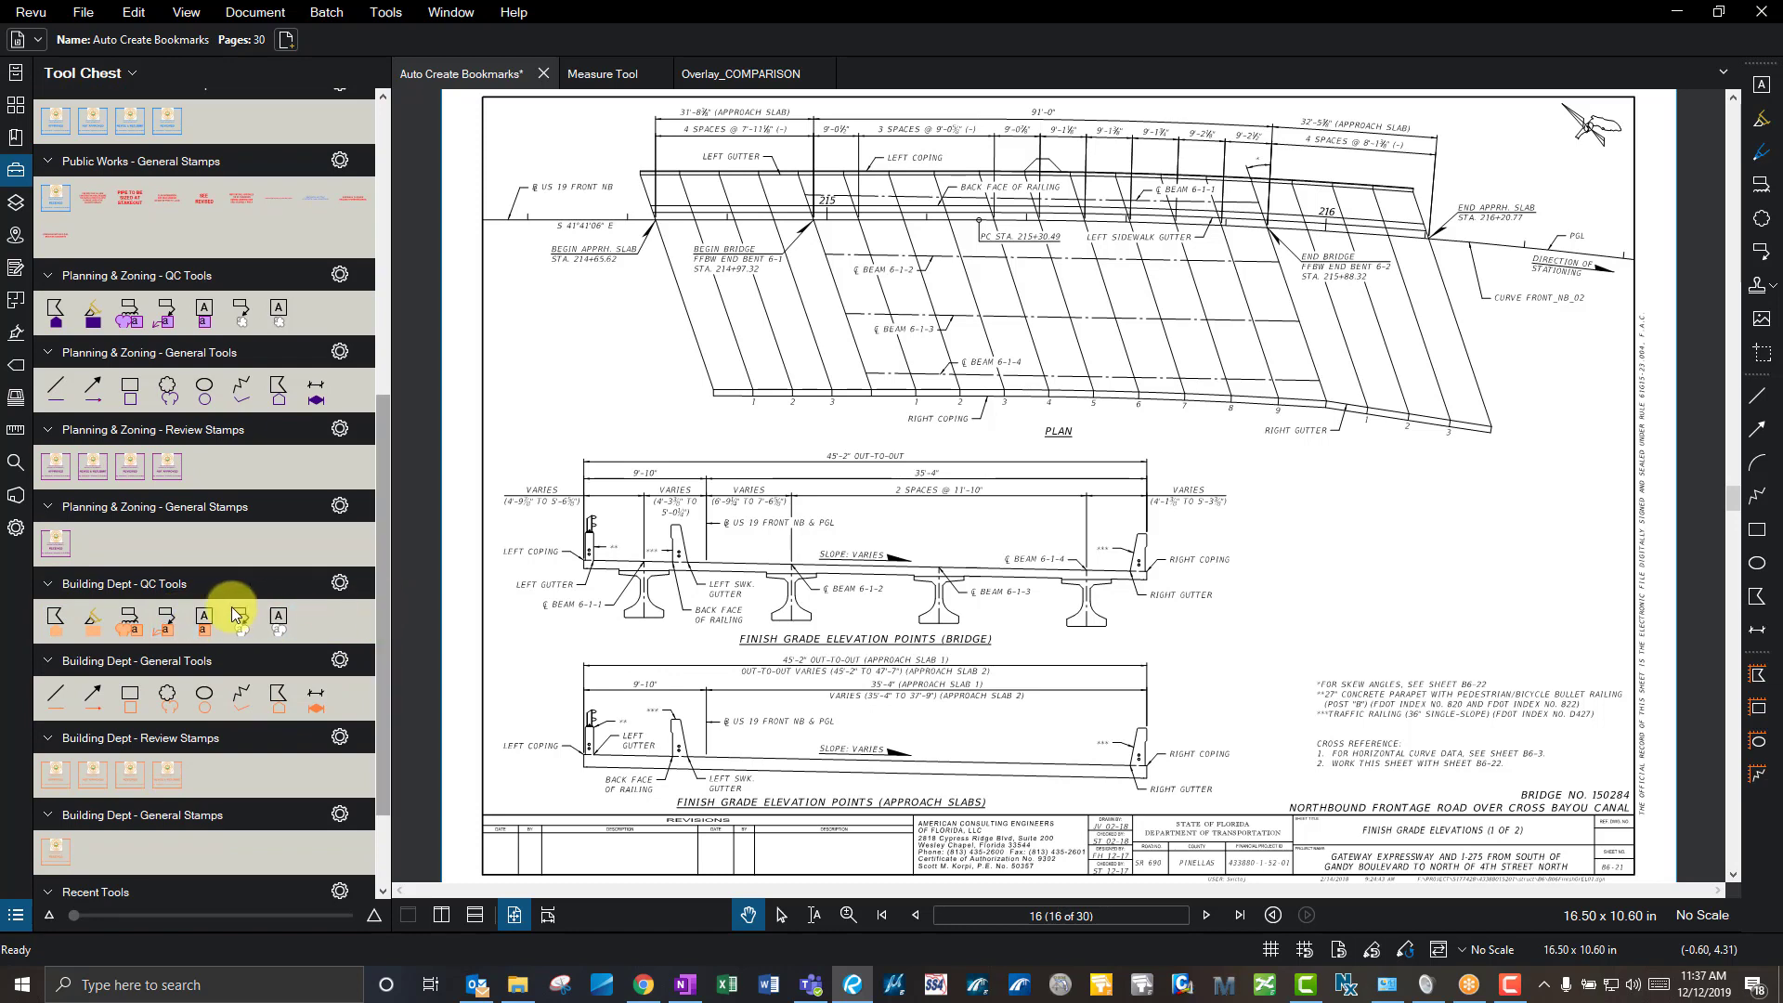
drag(383, 518, 383, 216)
click(855, 250)
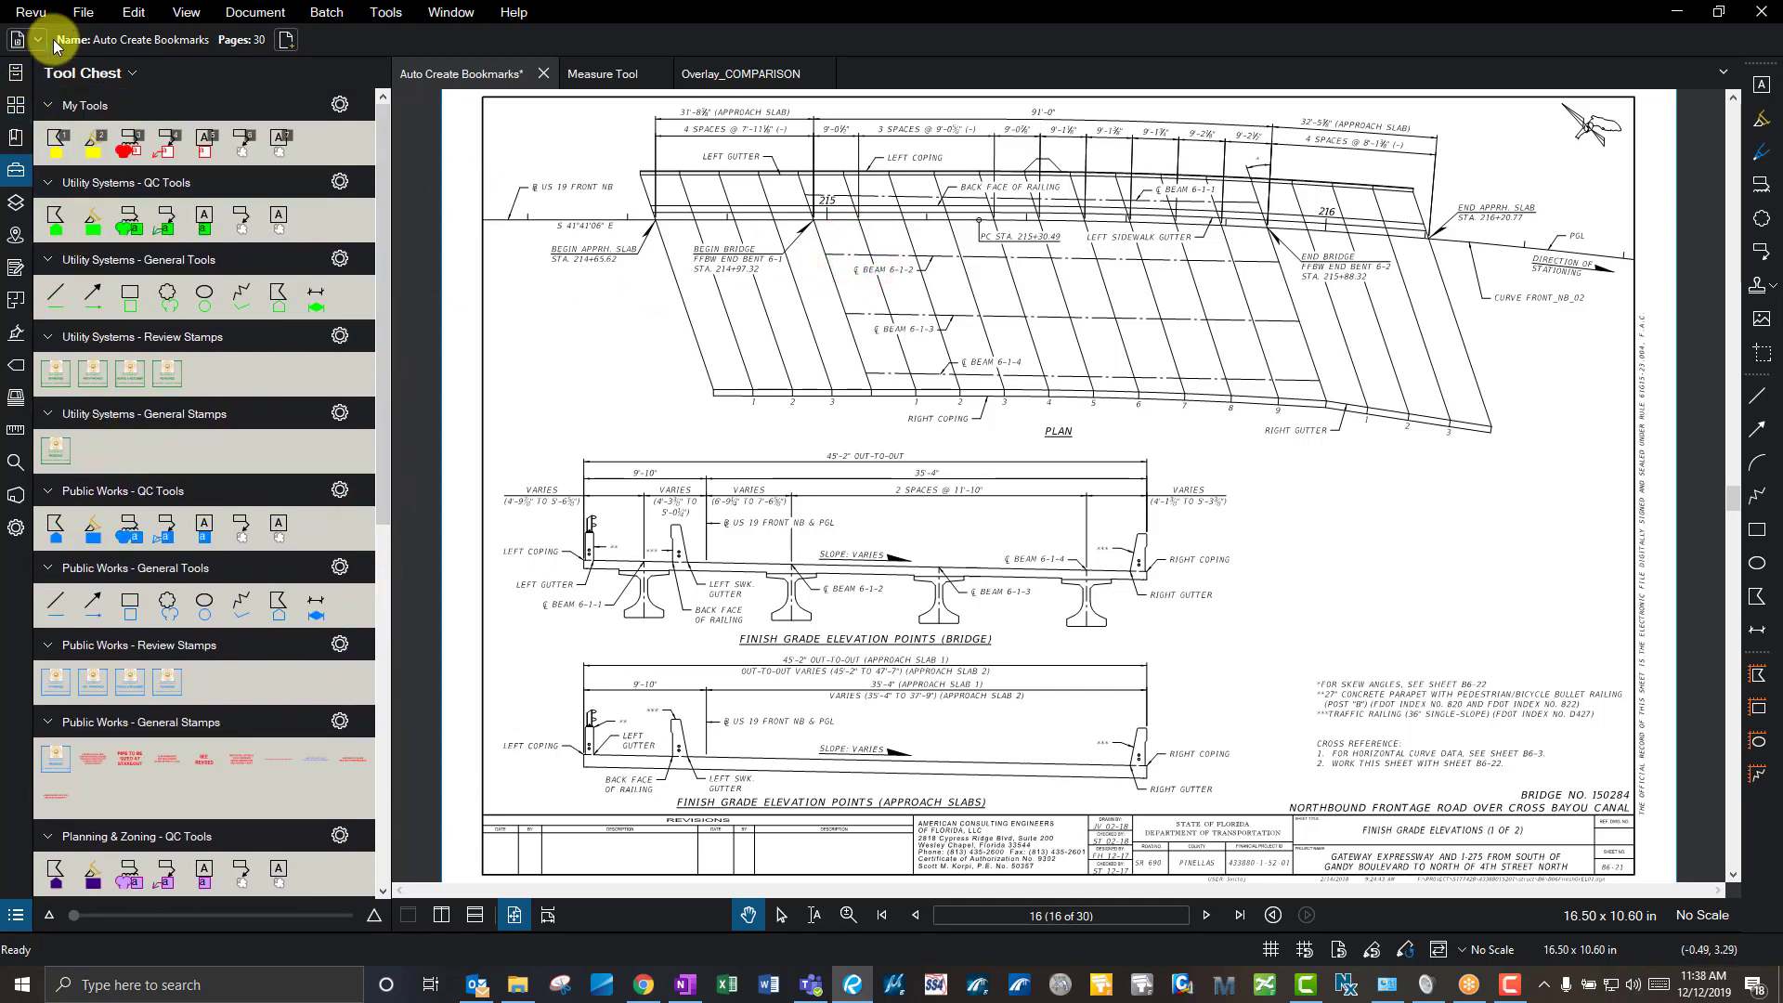
- Draw a test rectangle right of the bridge elevation, then delete it
click(682, 304)
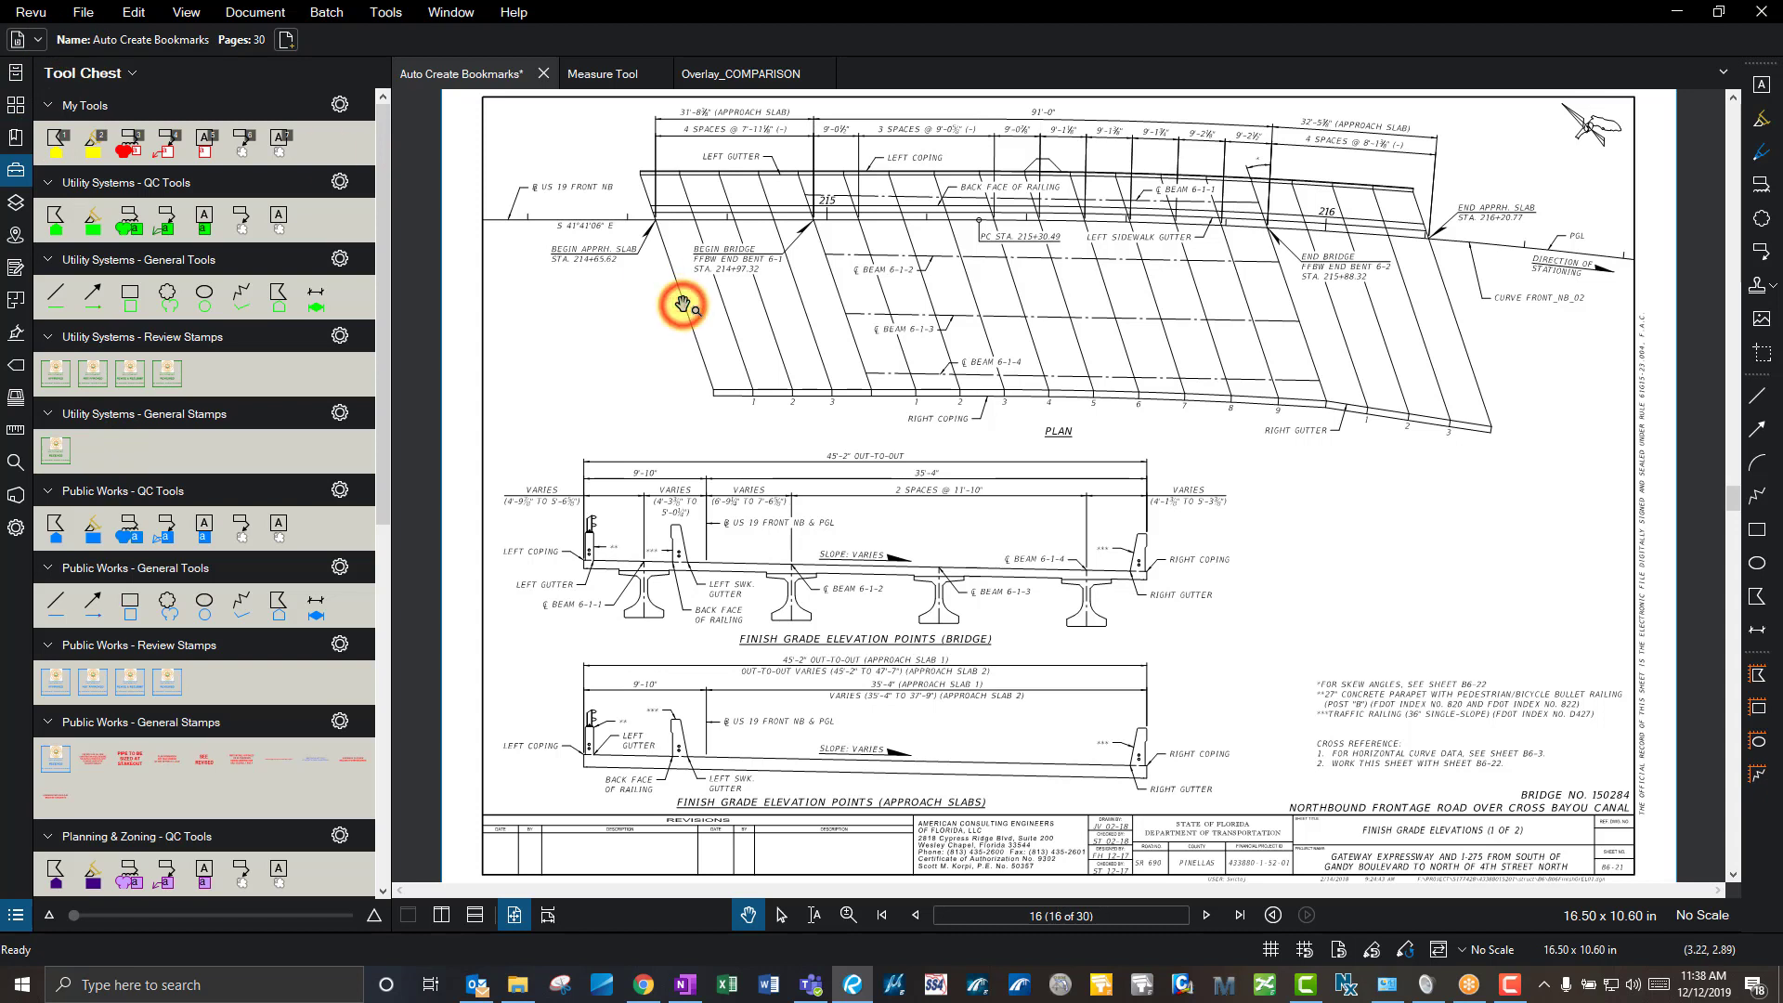
click(1756, 529)
drag(1322, 499, 1444, 529)
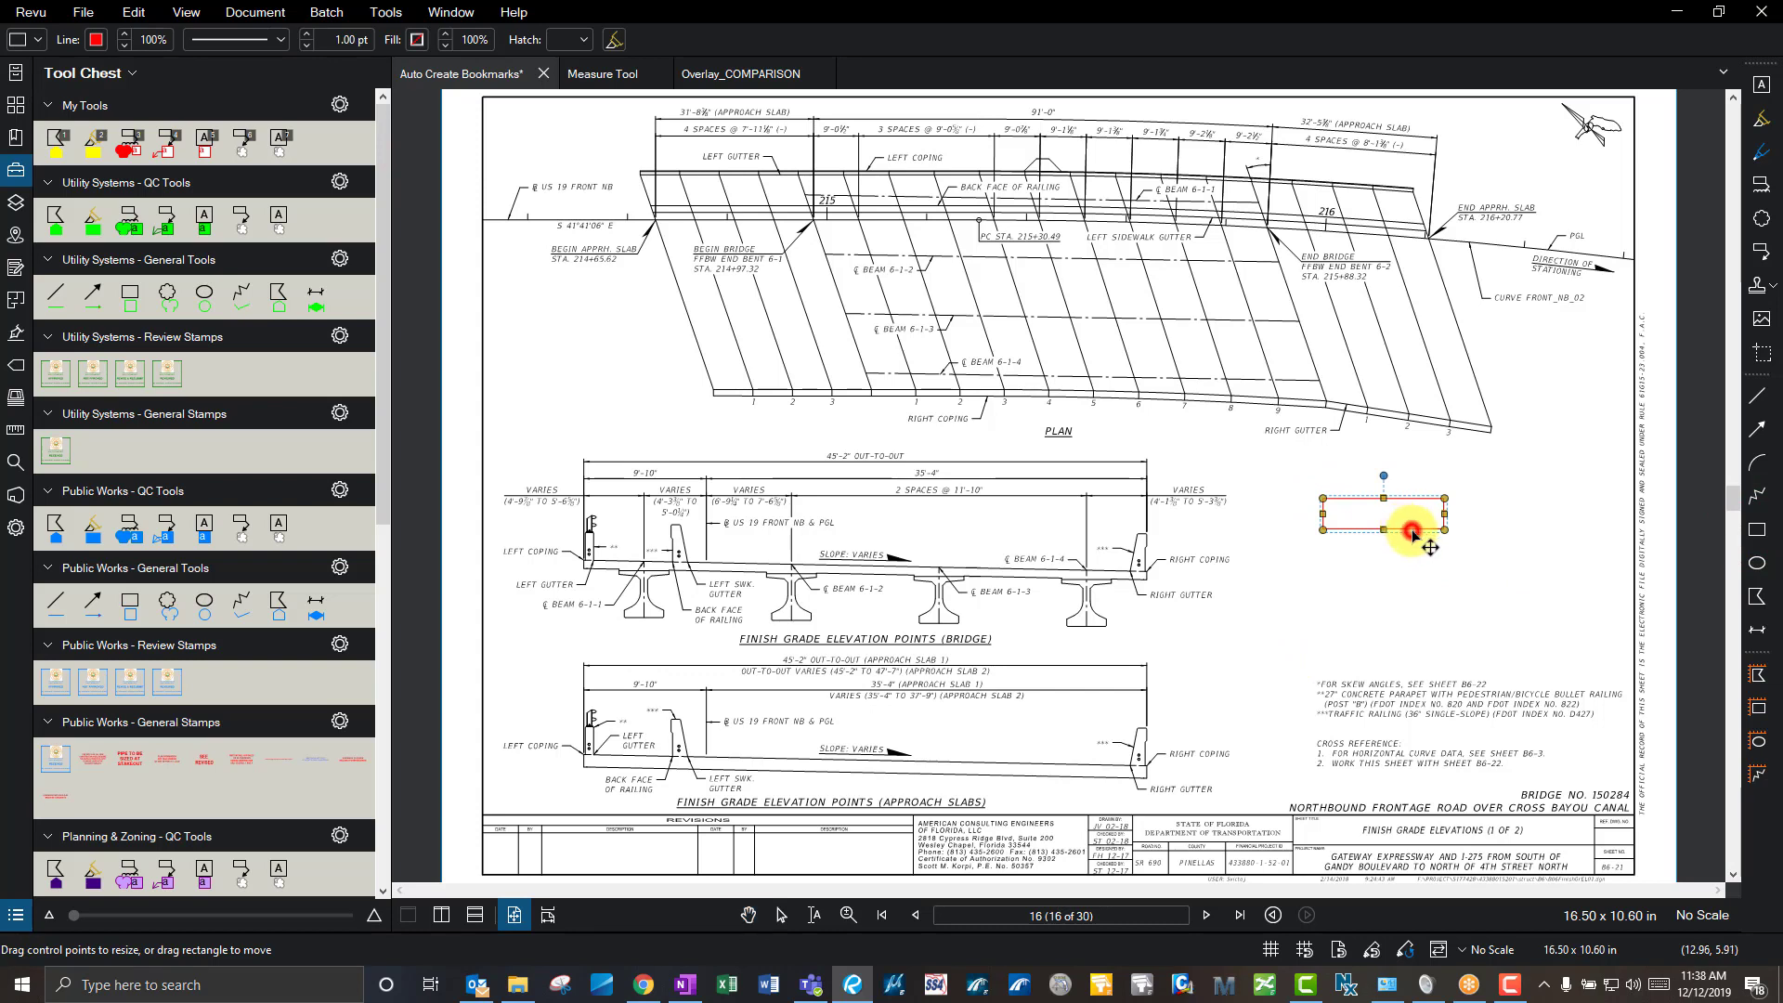
key(Delete)
- Add a text box reading TEST to the right of the bridge elevation
click(1762, 90)
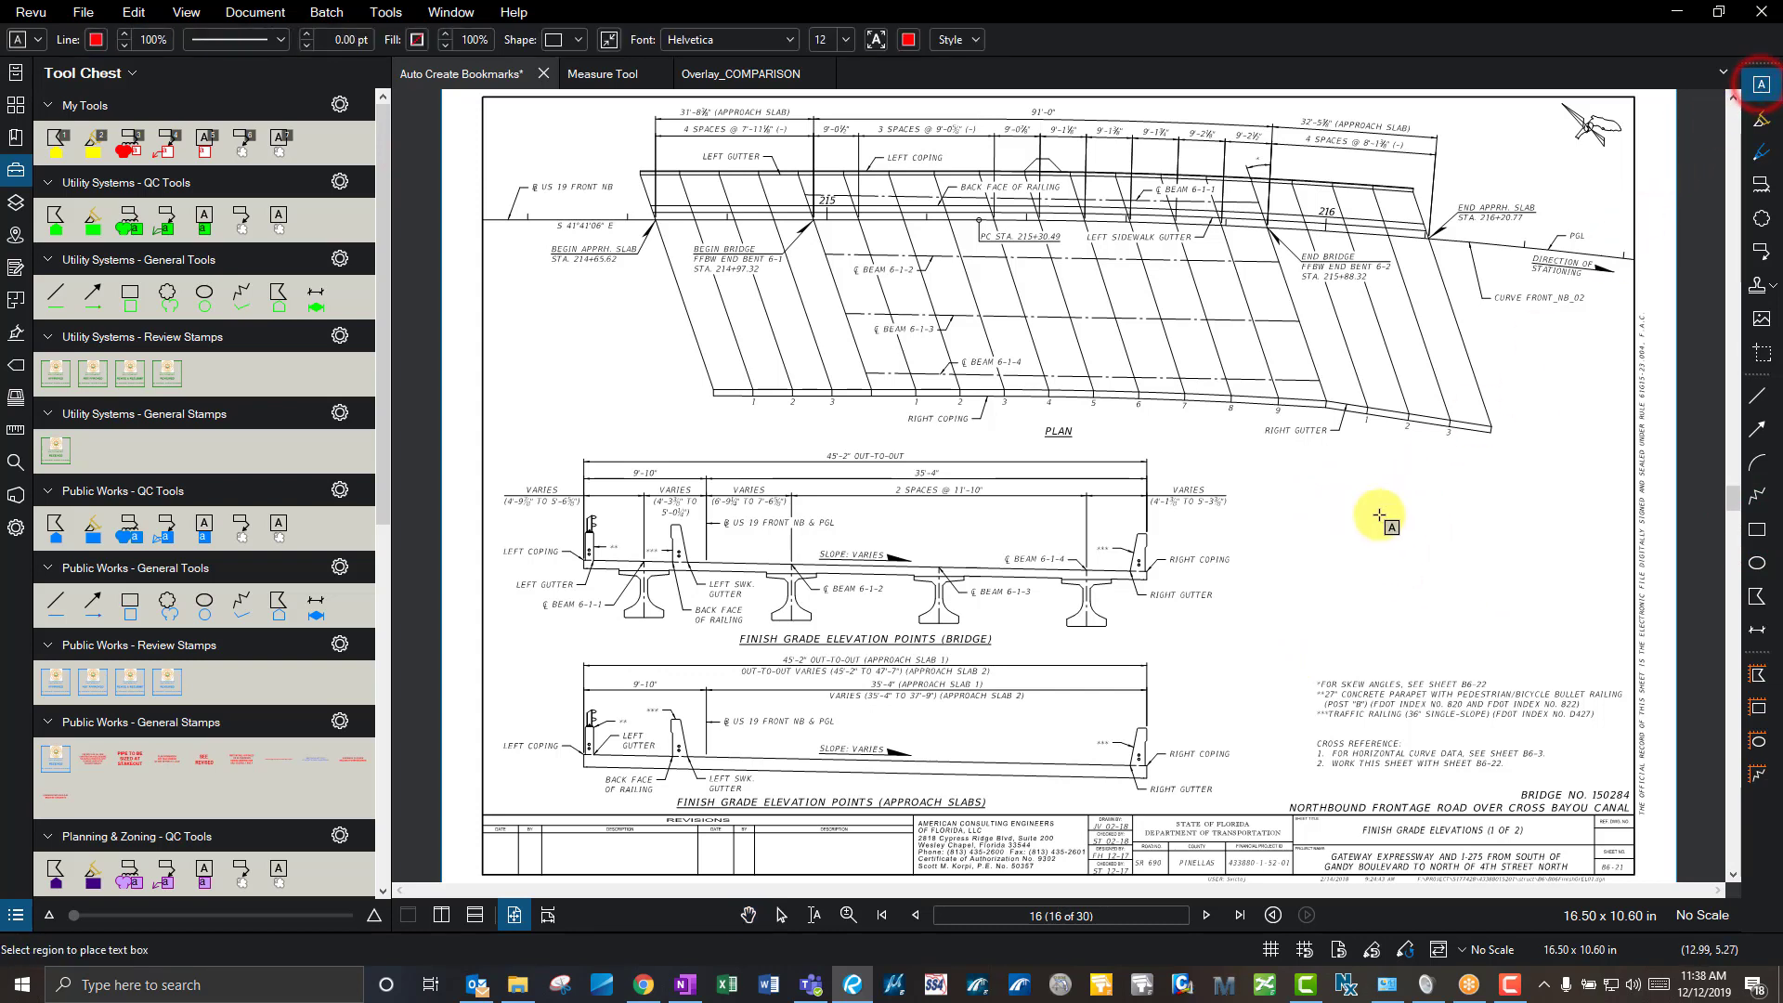
drag(1314, 522, 1442, 569)
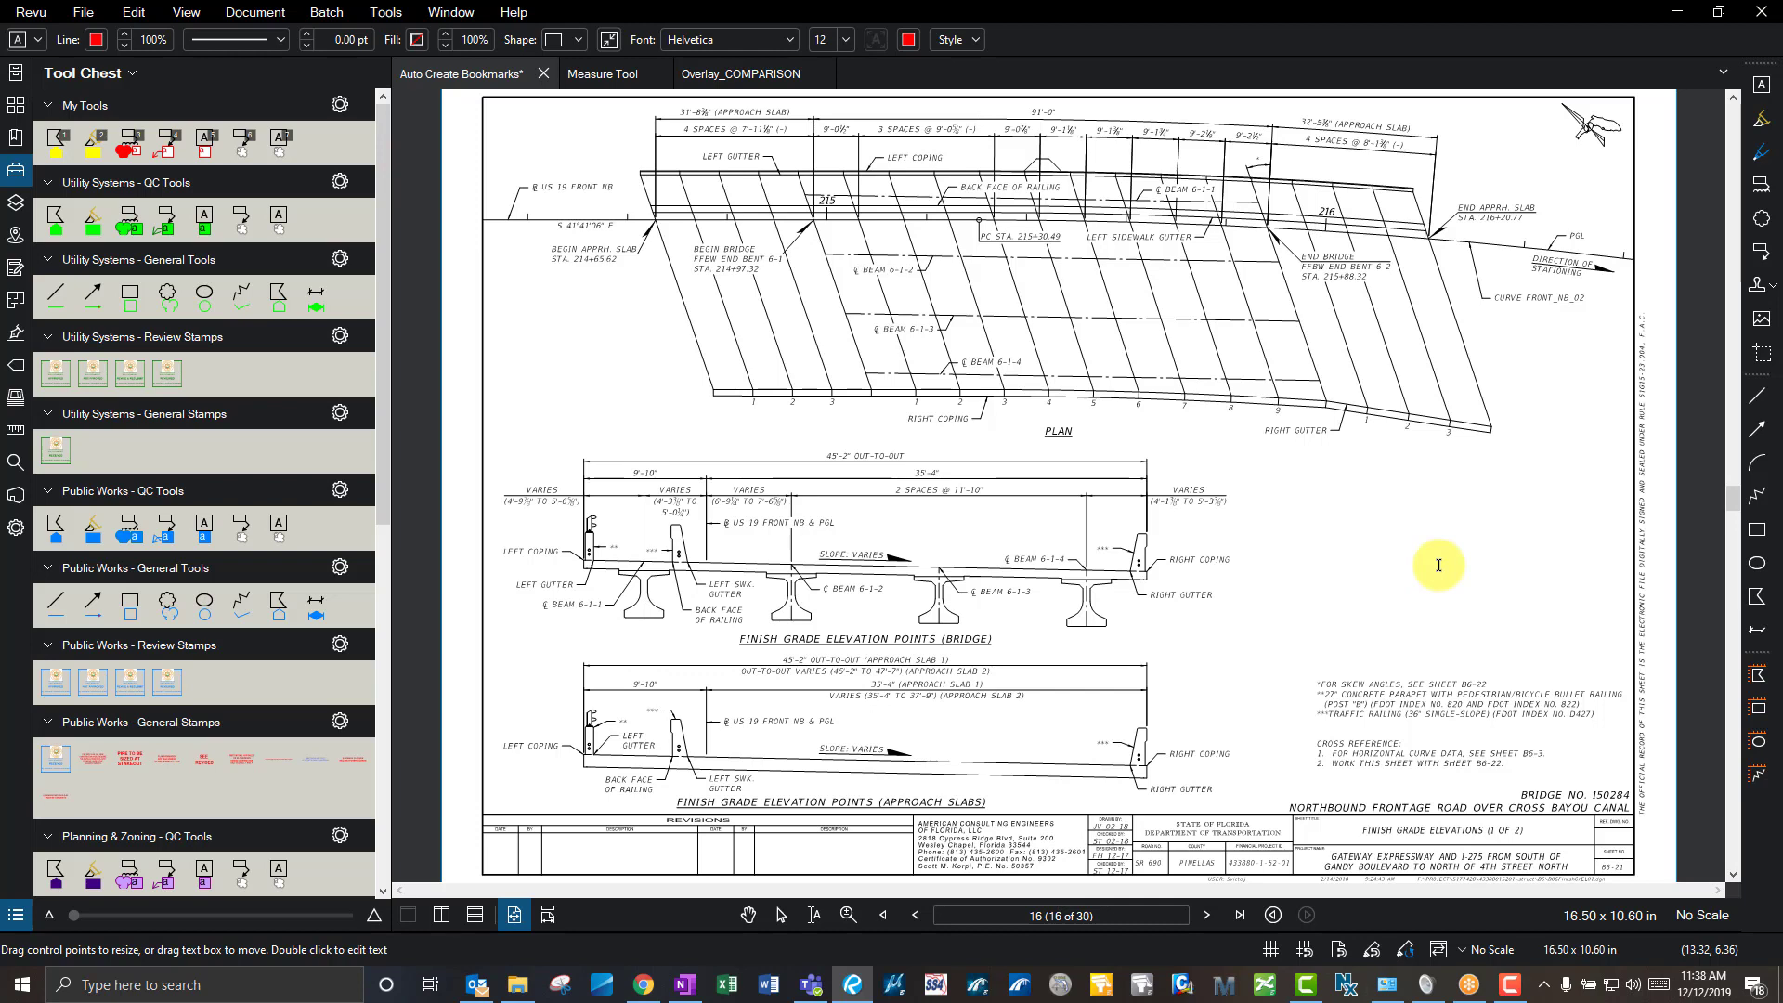
text(TESWT)
click(1439, 564)
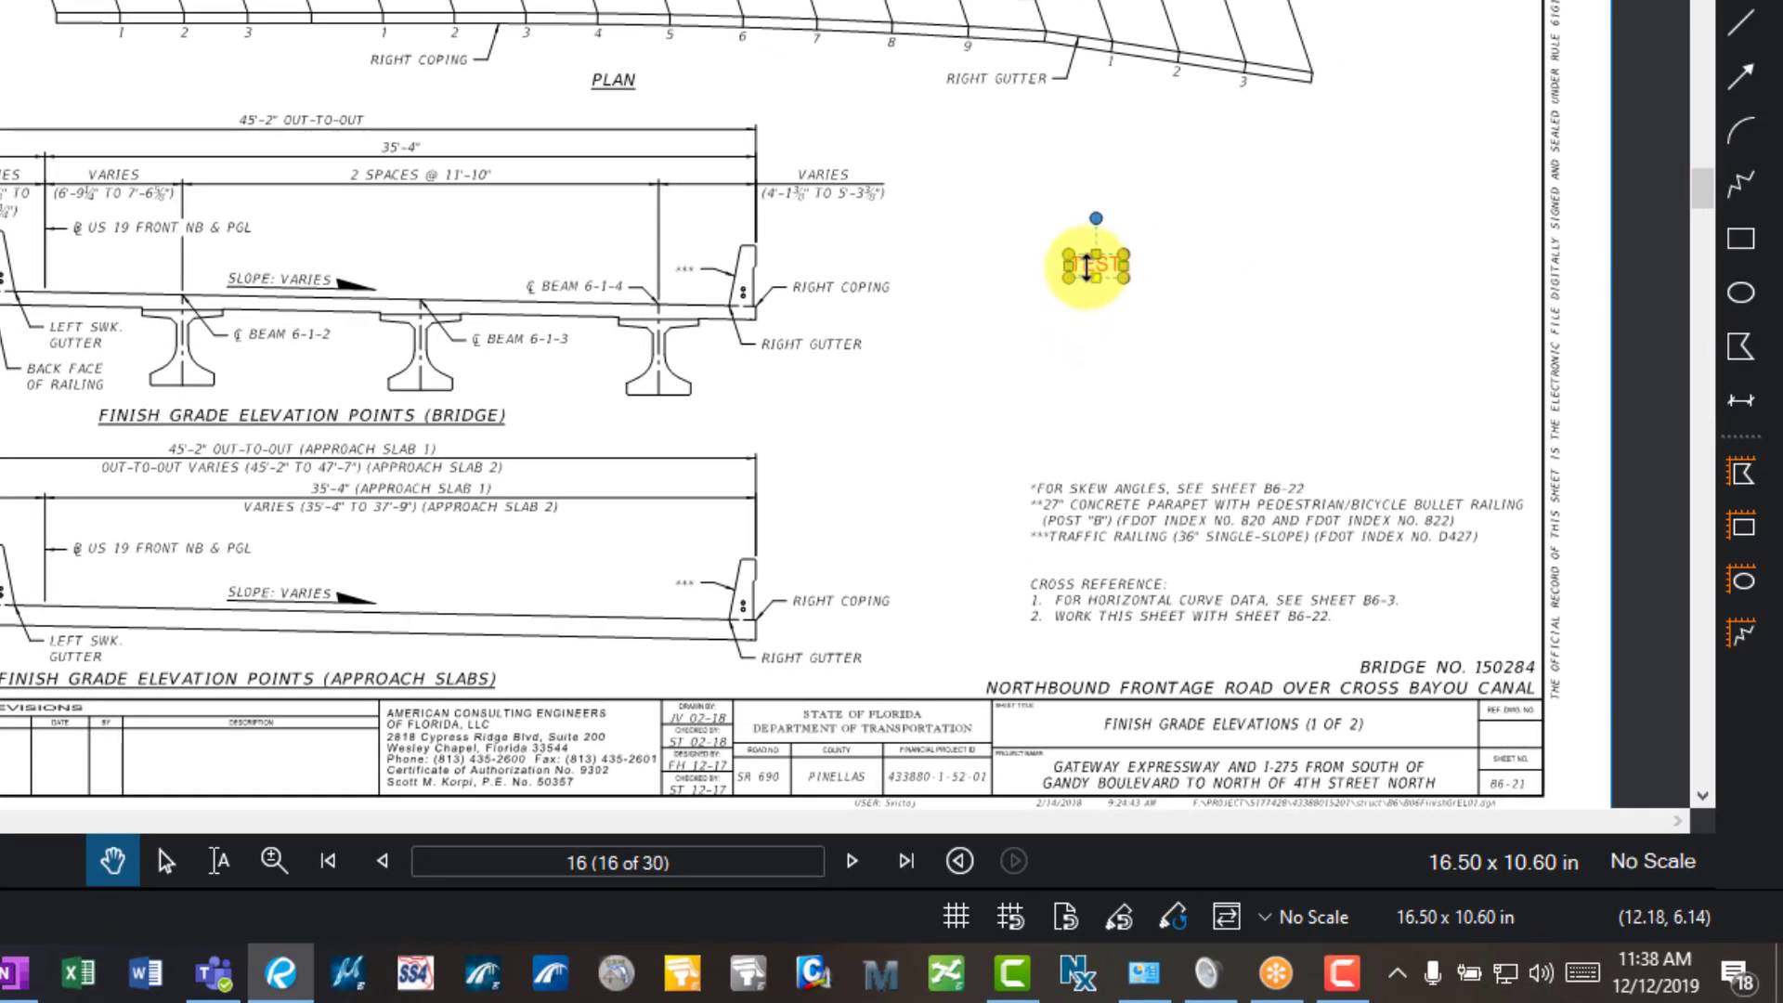
- Add the TEST text box to the Tool Chest's My Tools set
right_click(1086, 267)
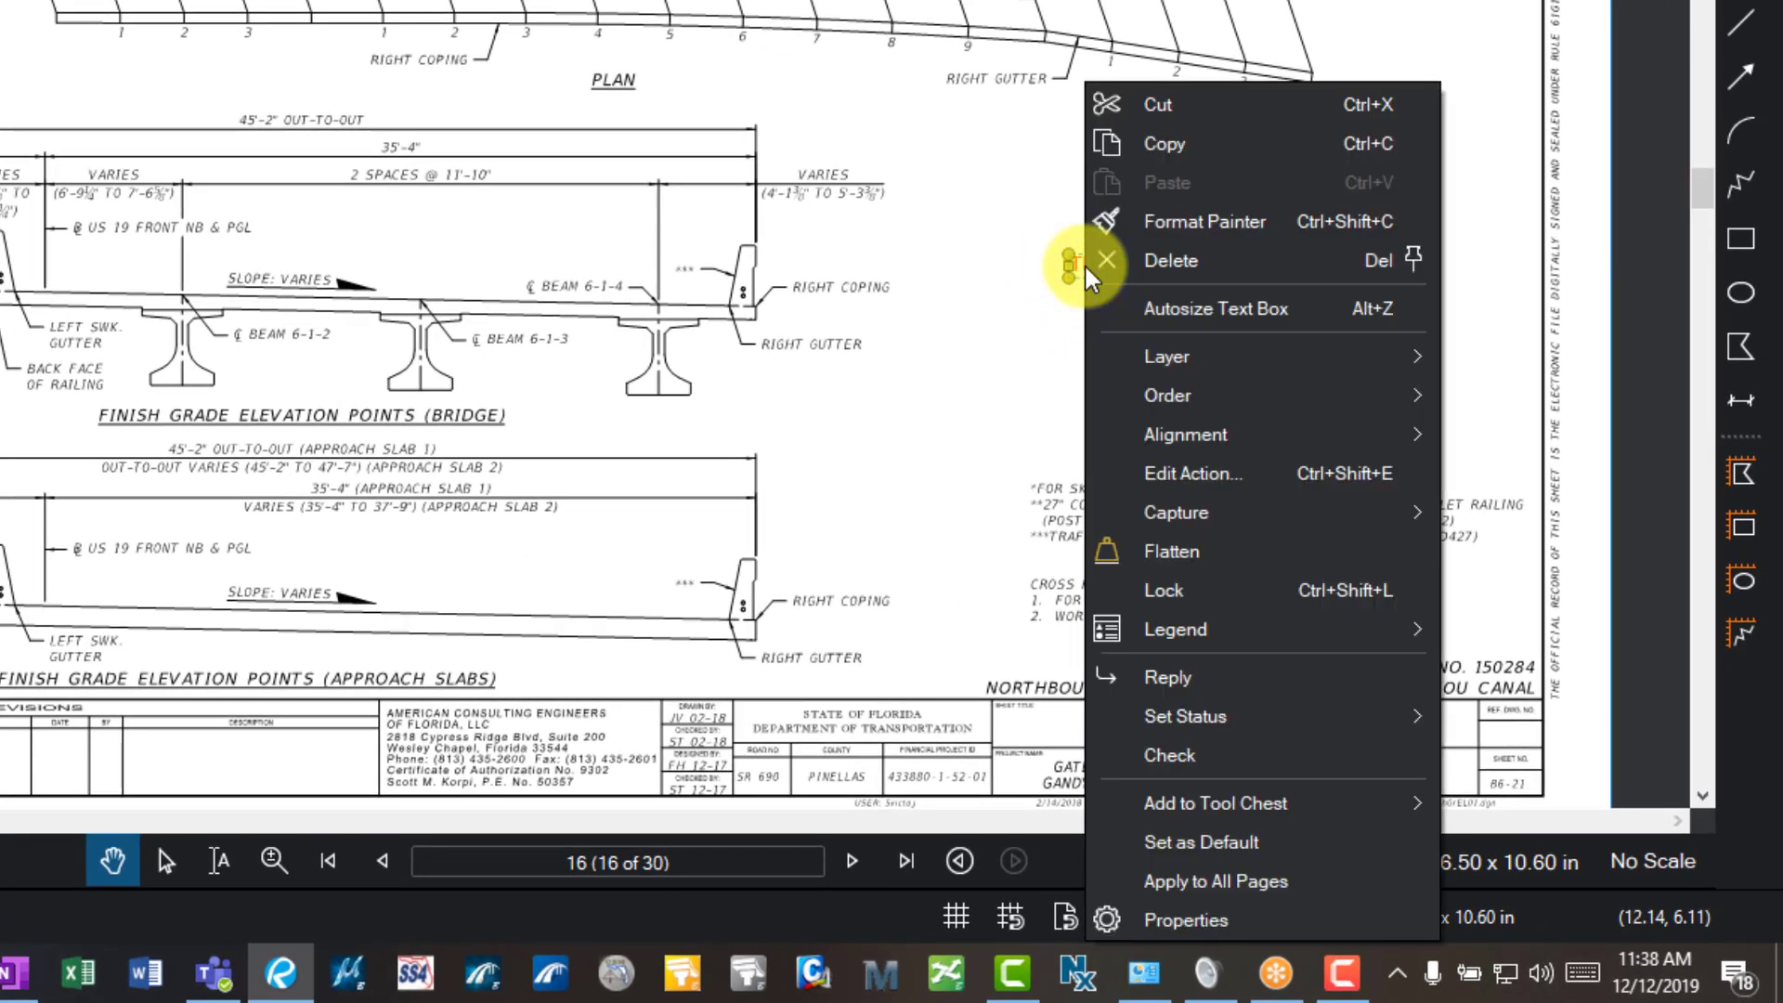
mouse_move(1360, 822)
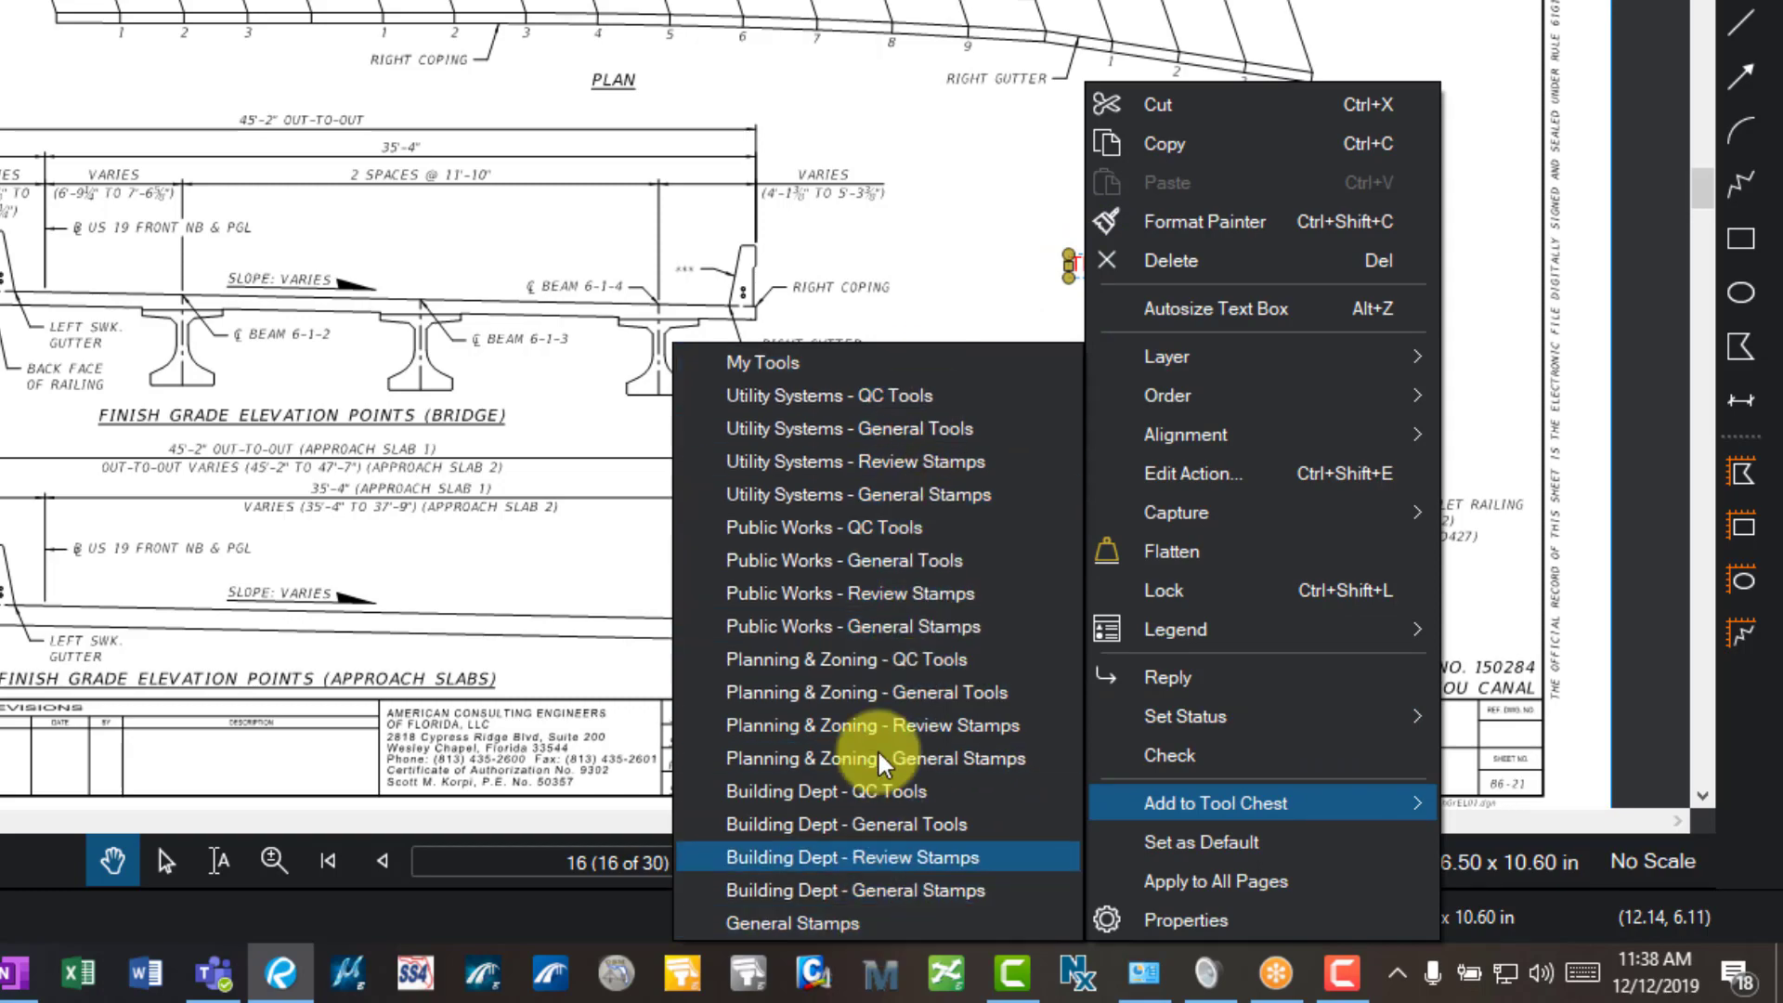
click(908, 367)
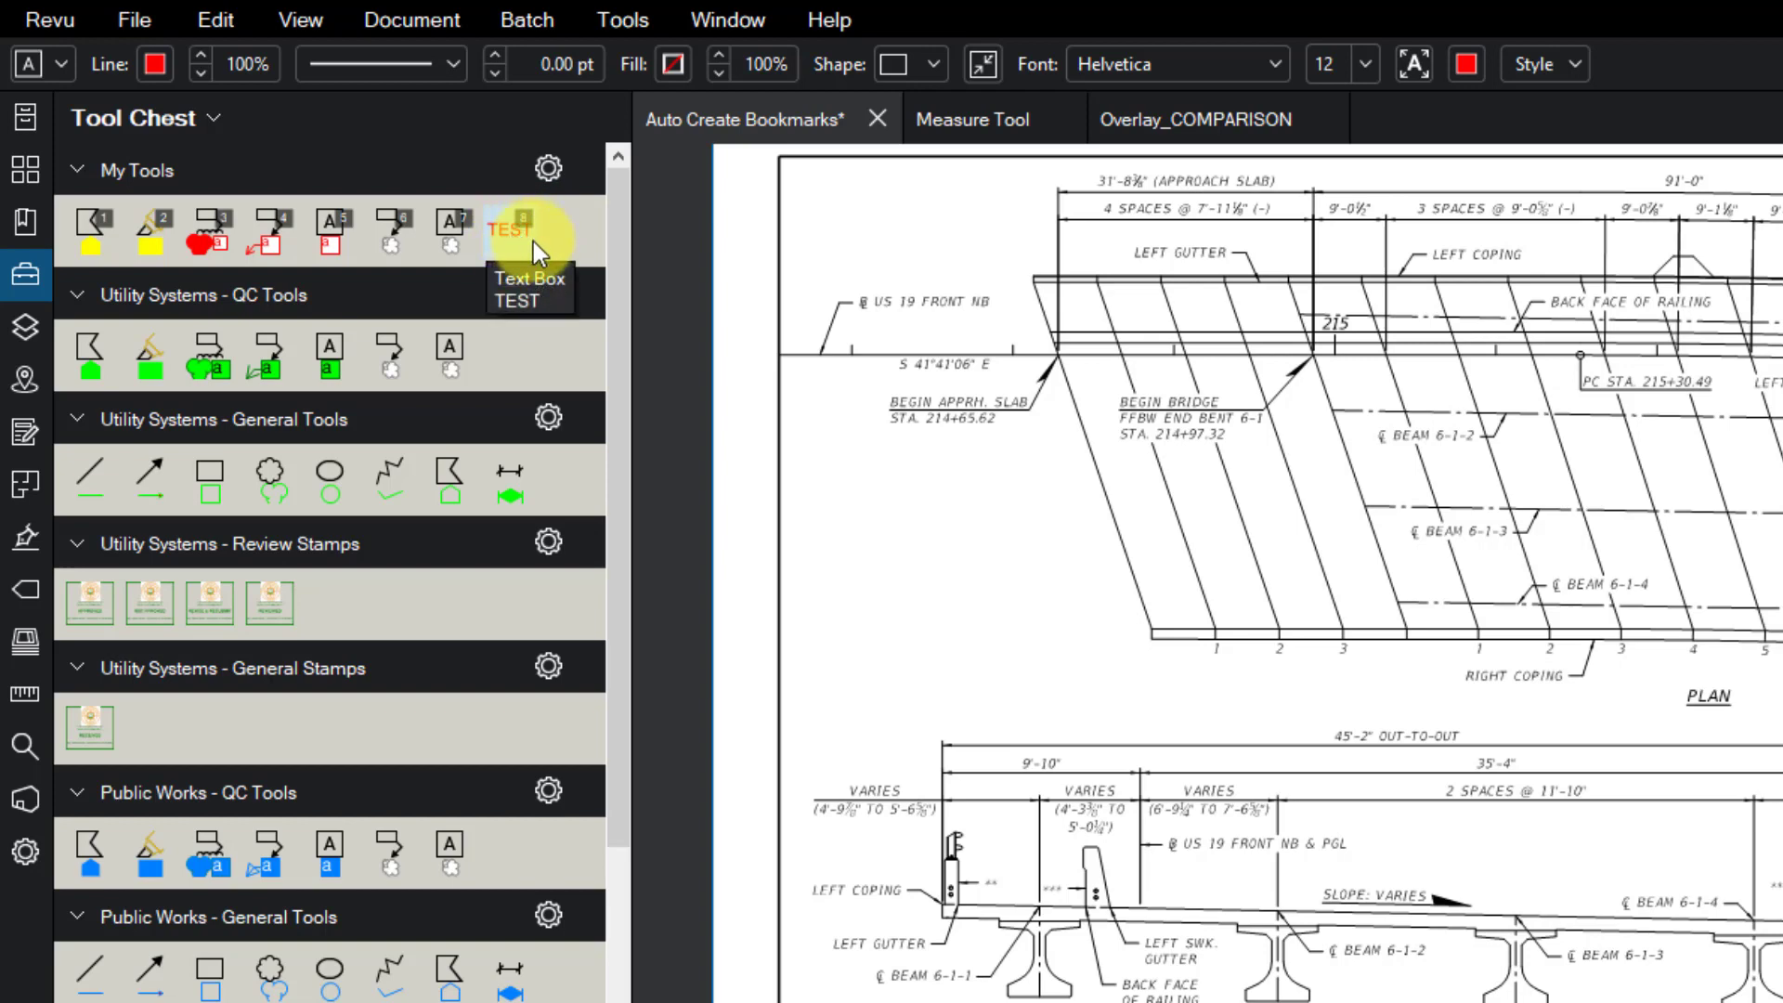
click(1389, 750)
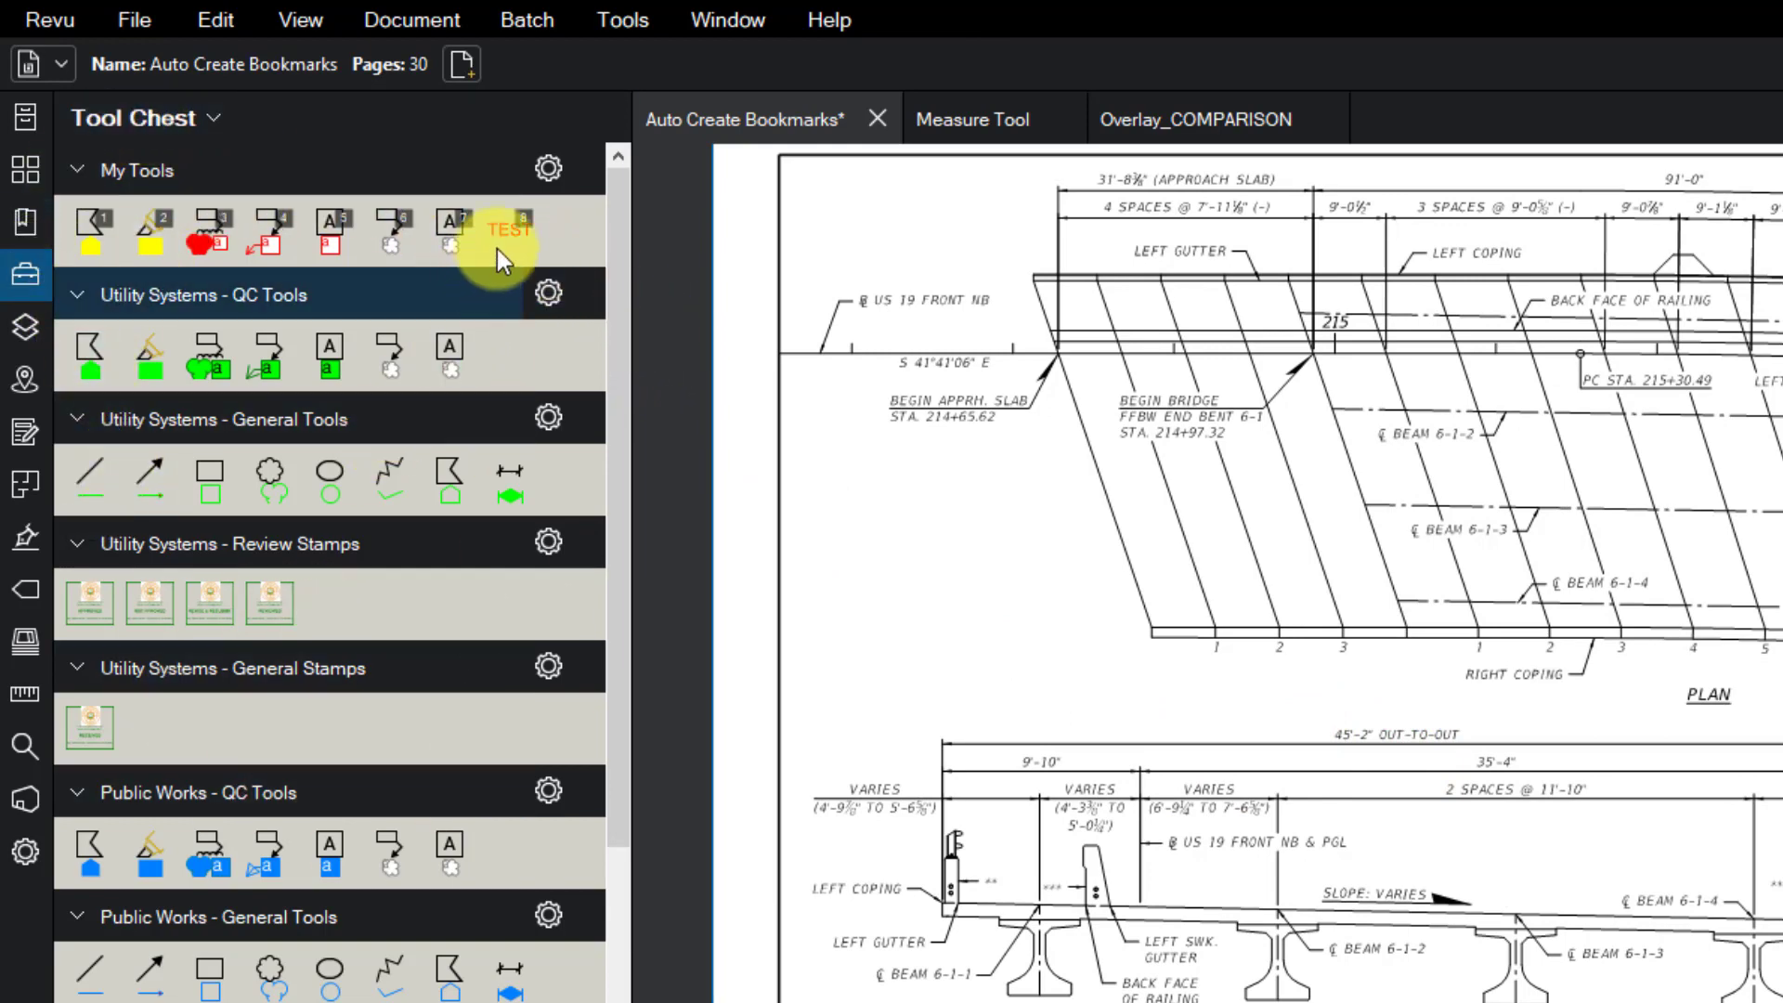
click(625, 263)
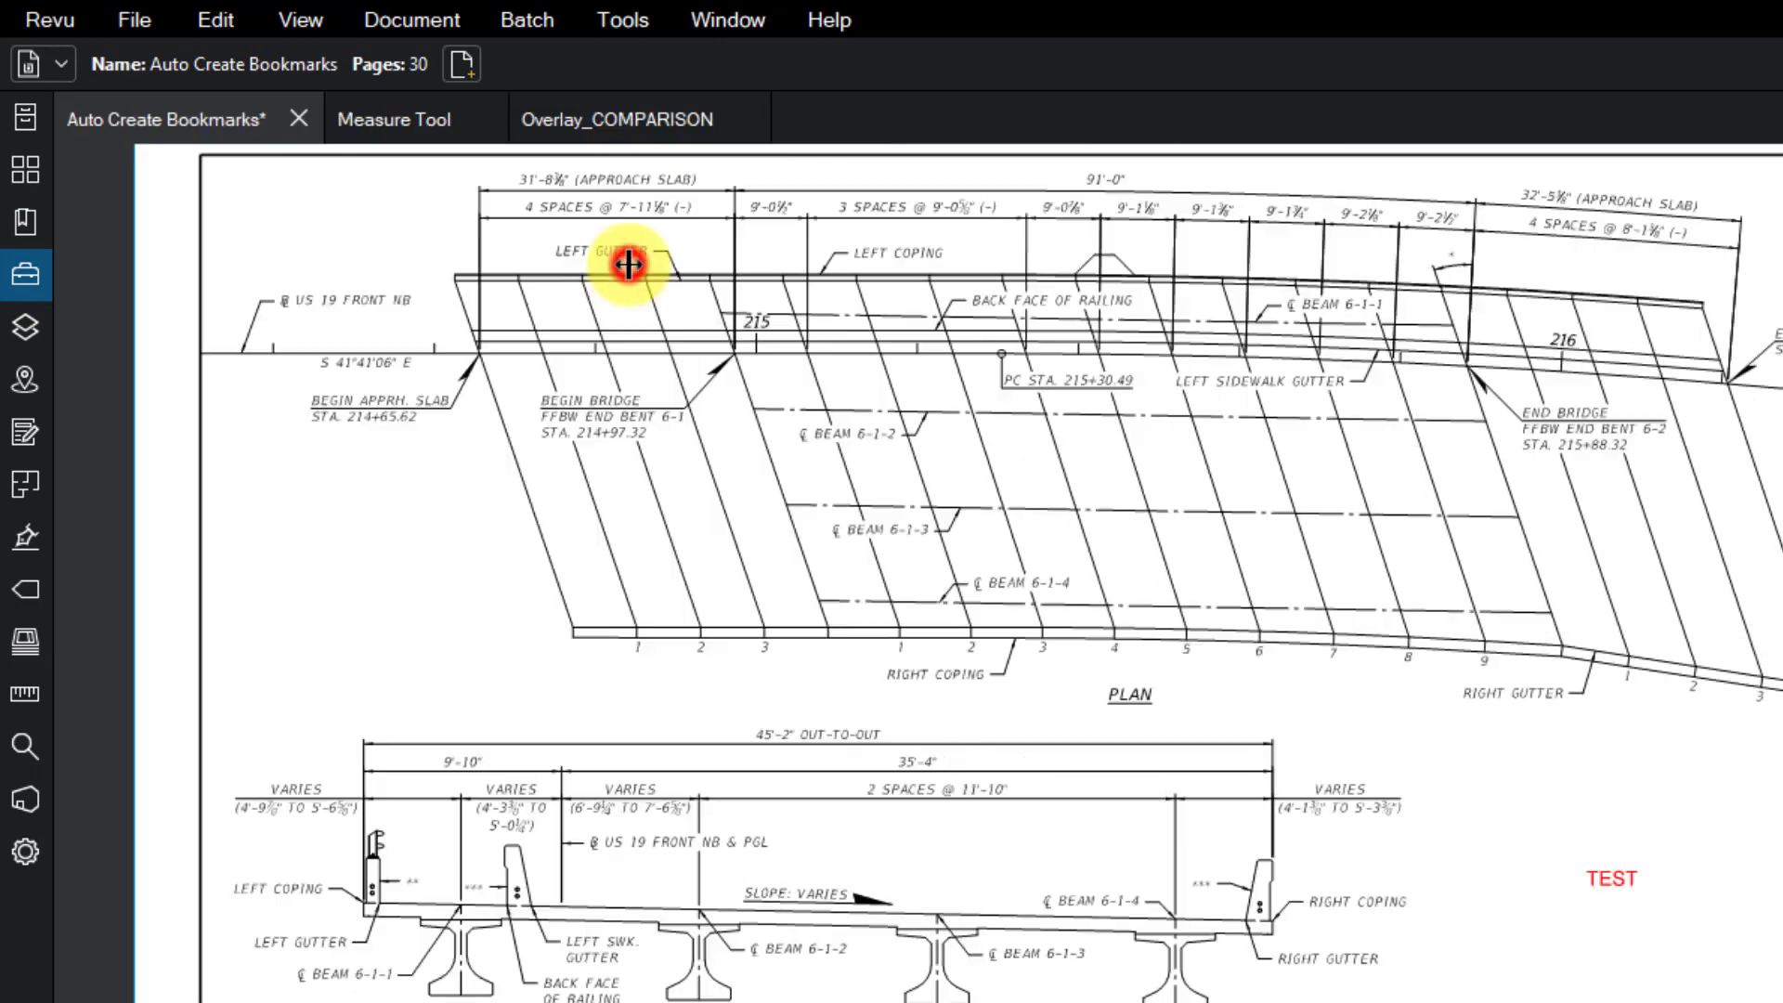
click(948, 678)
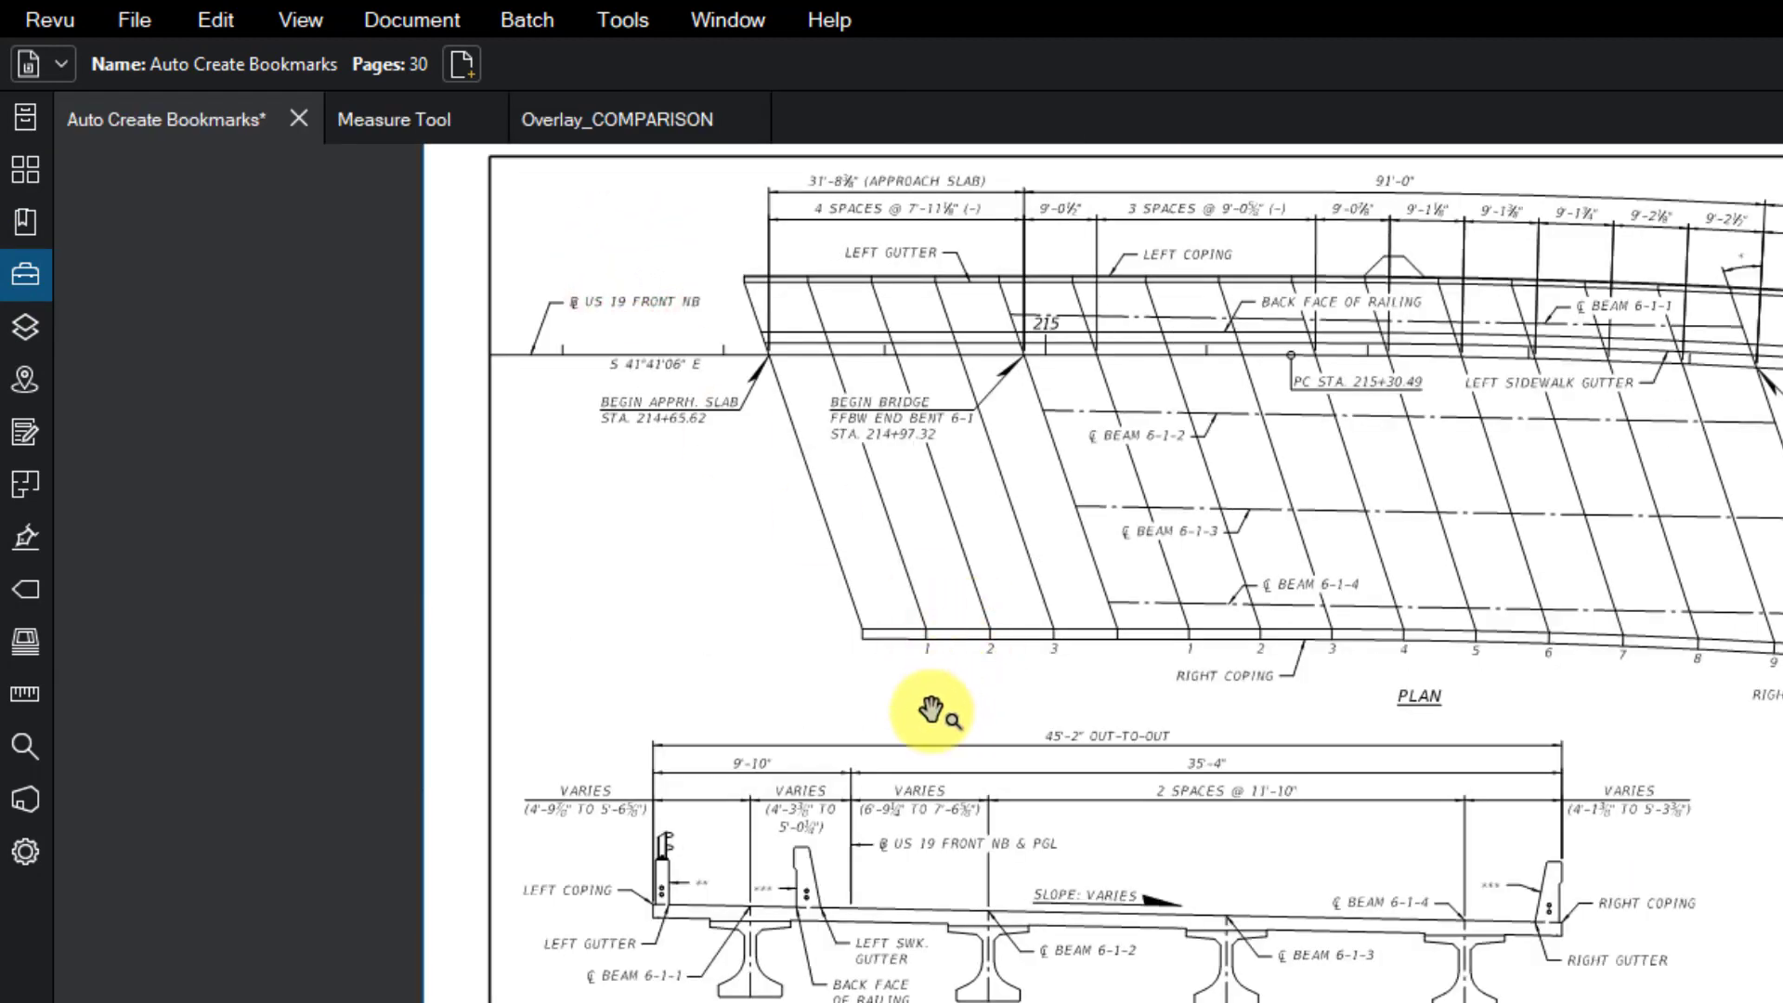
key(1)
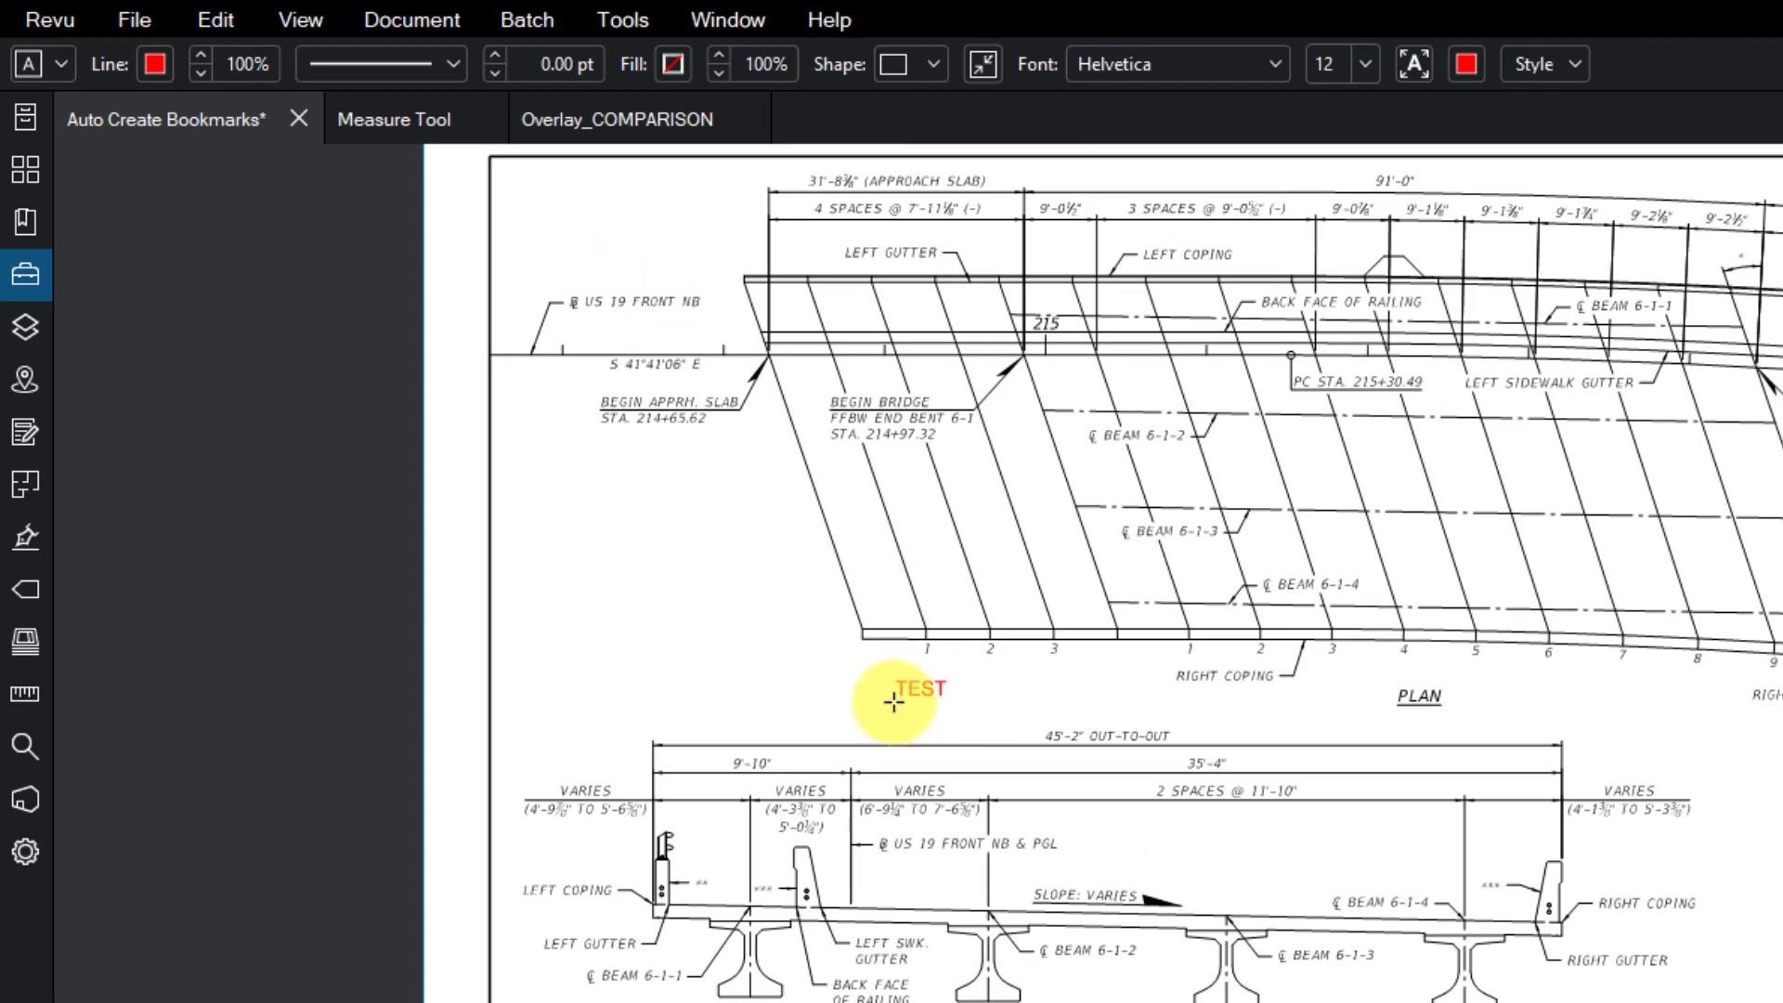
click(893, 702)
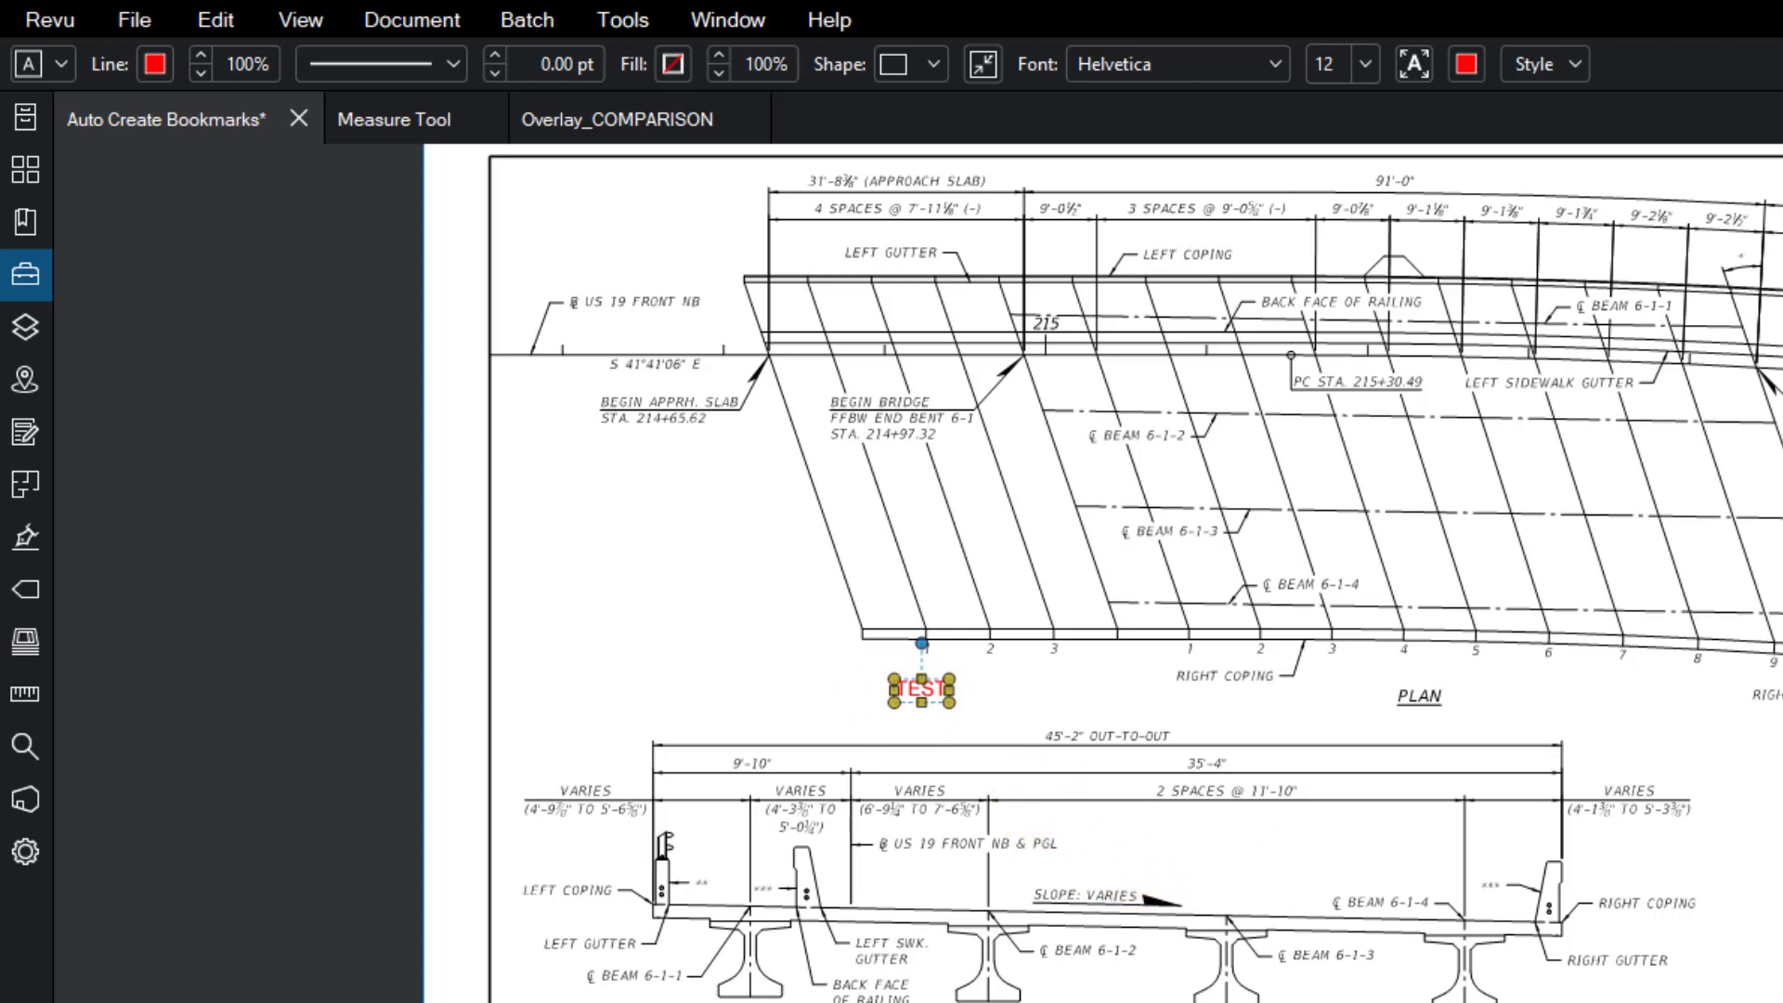
drag(1781, 1001, 806, 561)
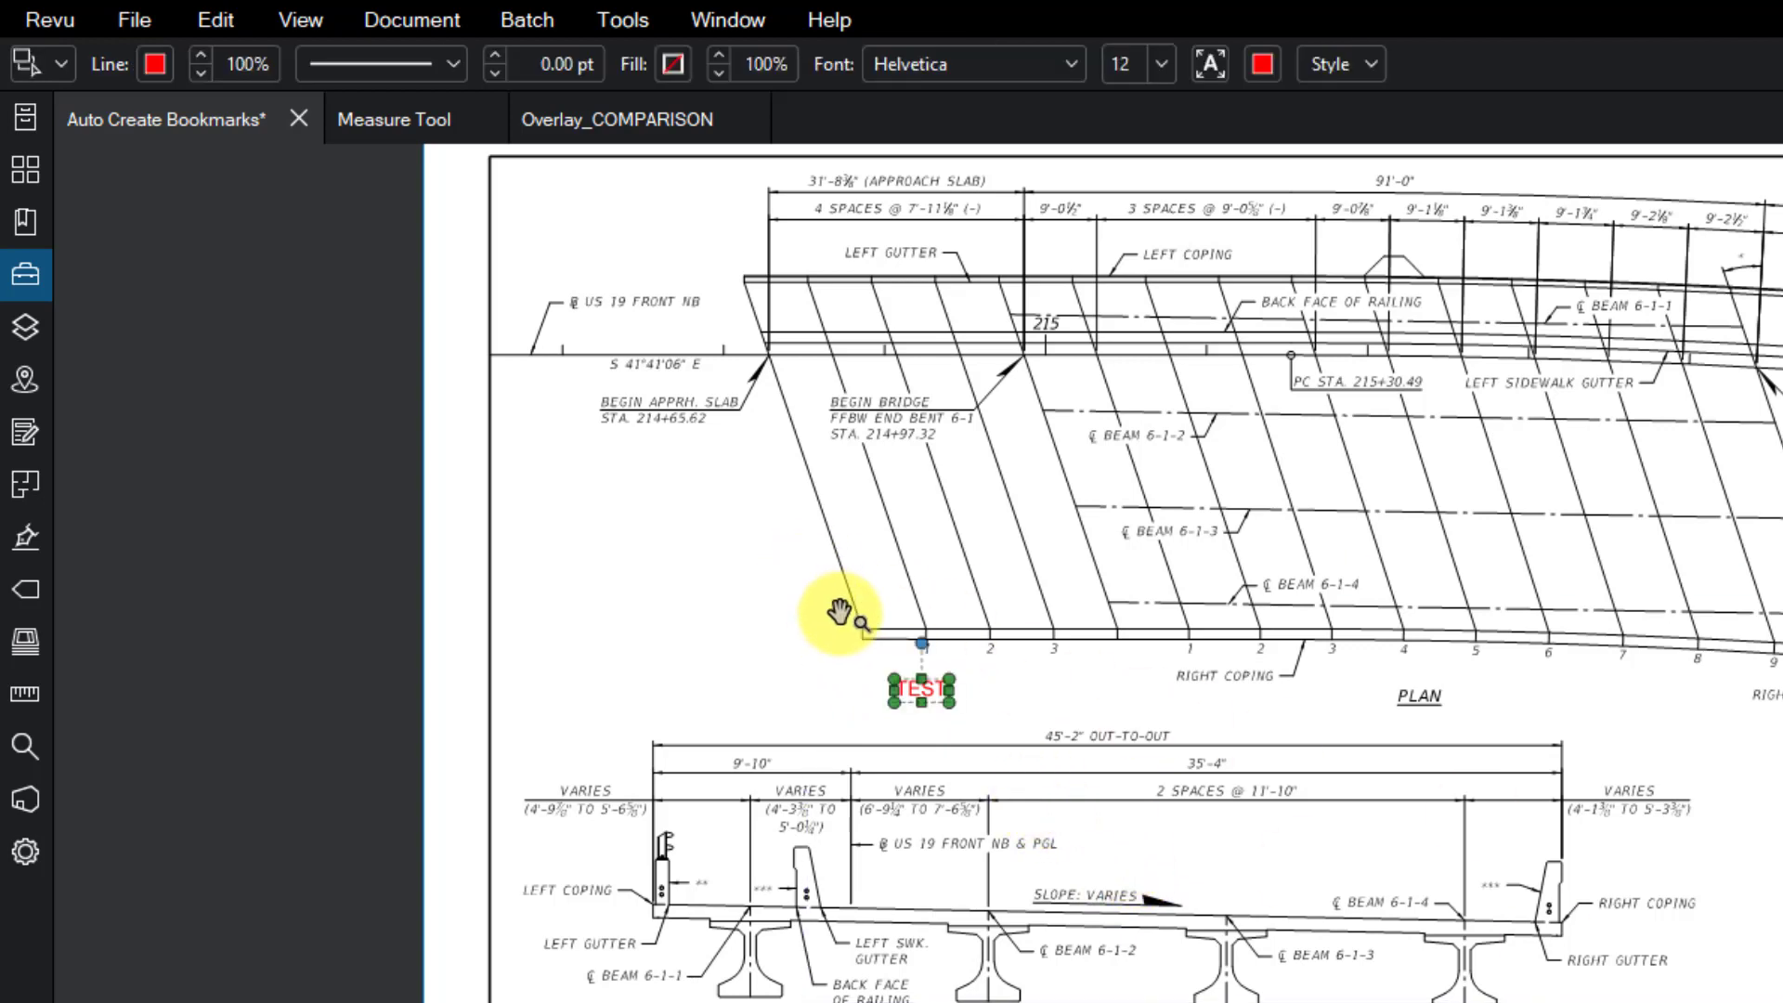
key(Delete)
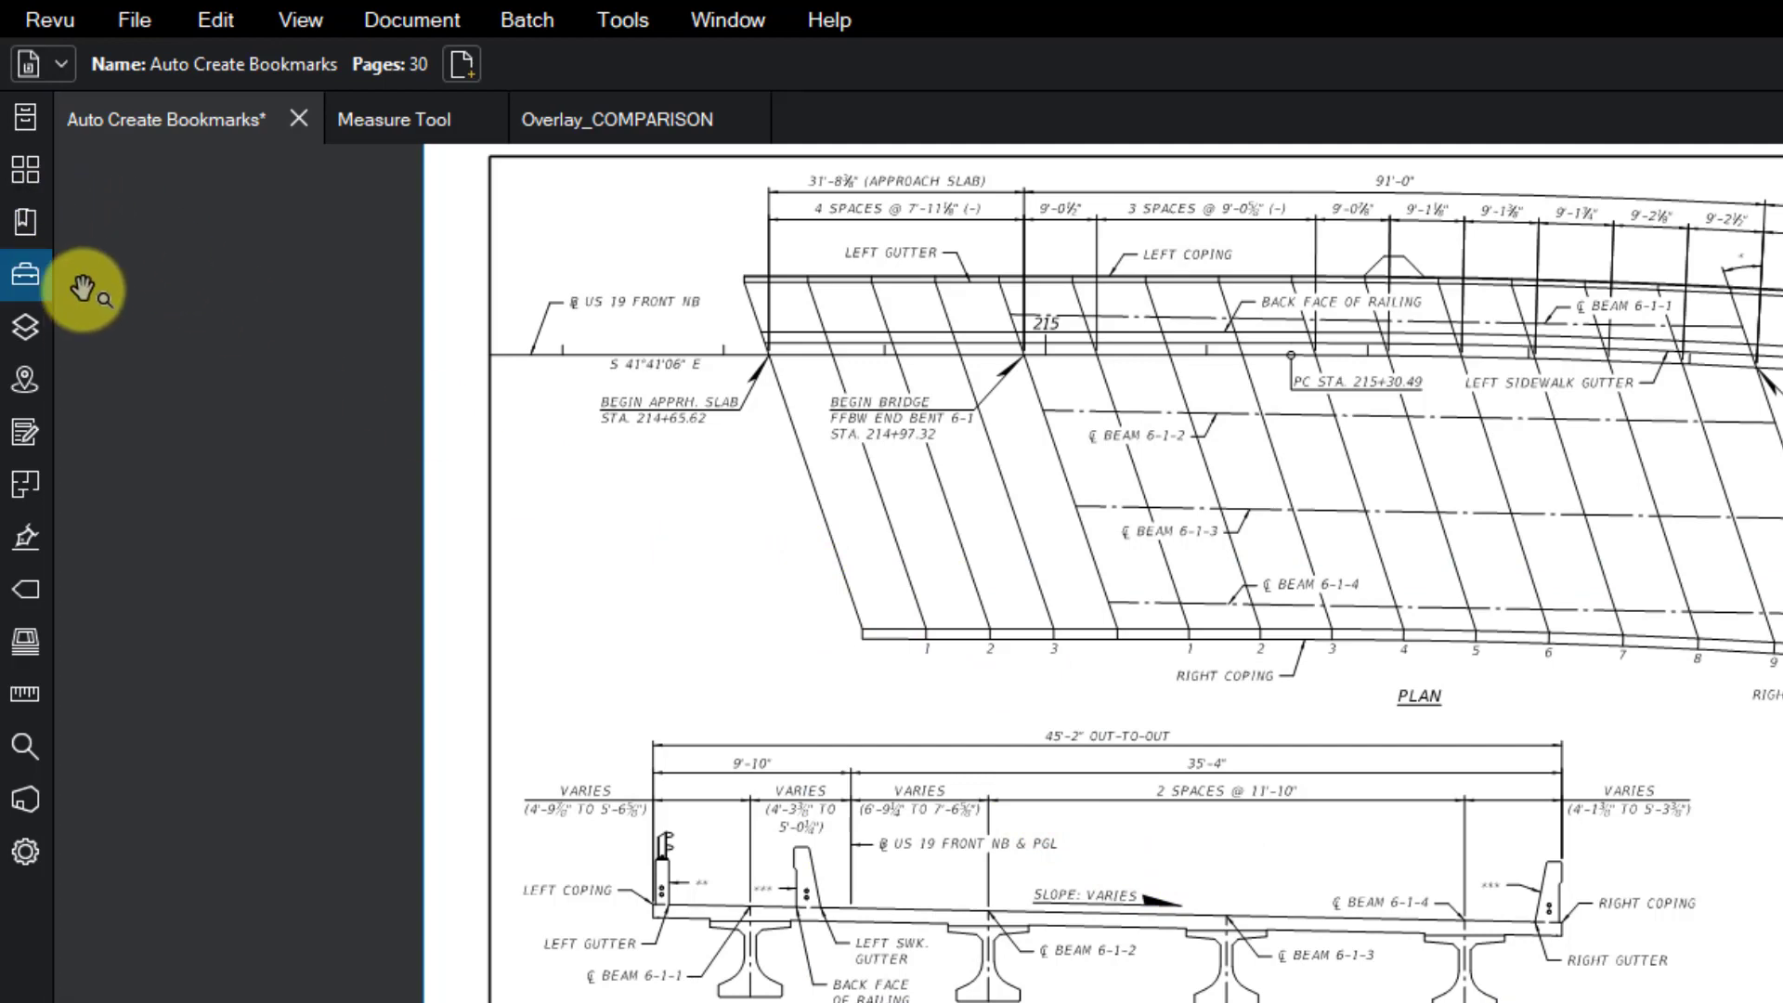
click(26, 271)
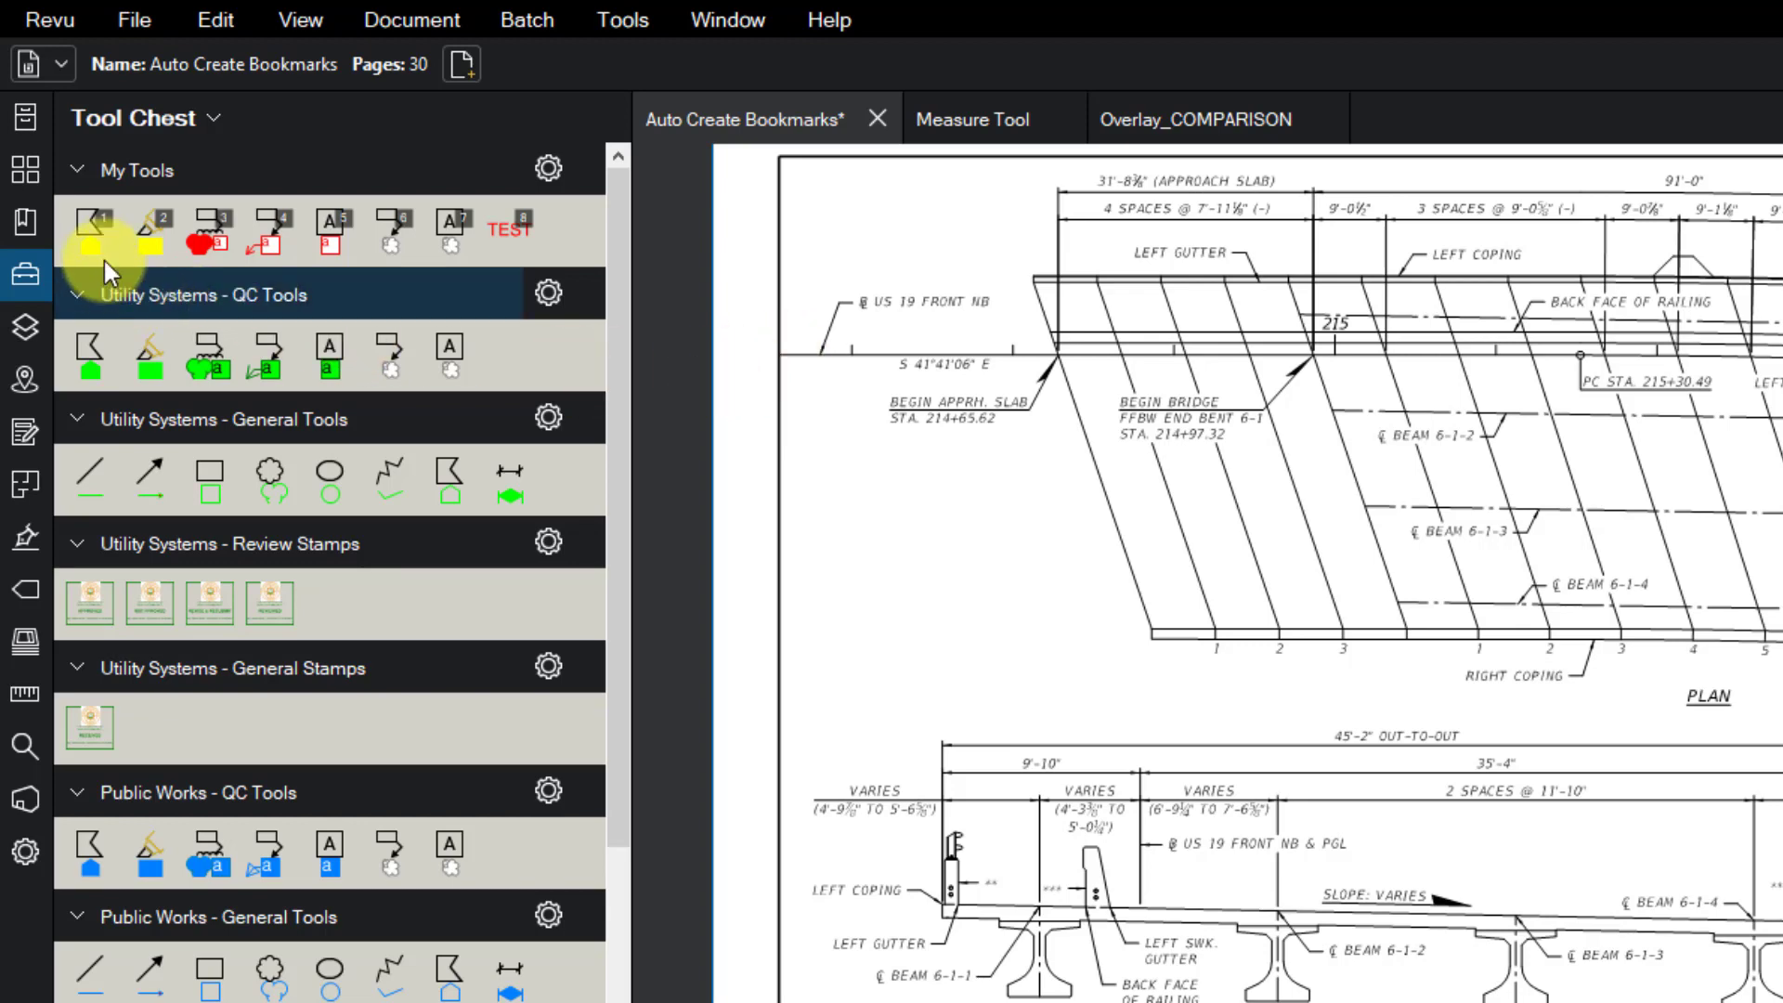
- Remove the saved TEST tool from My Tools
click(785, 330)
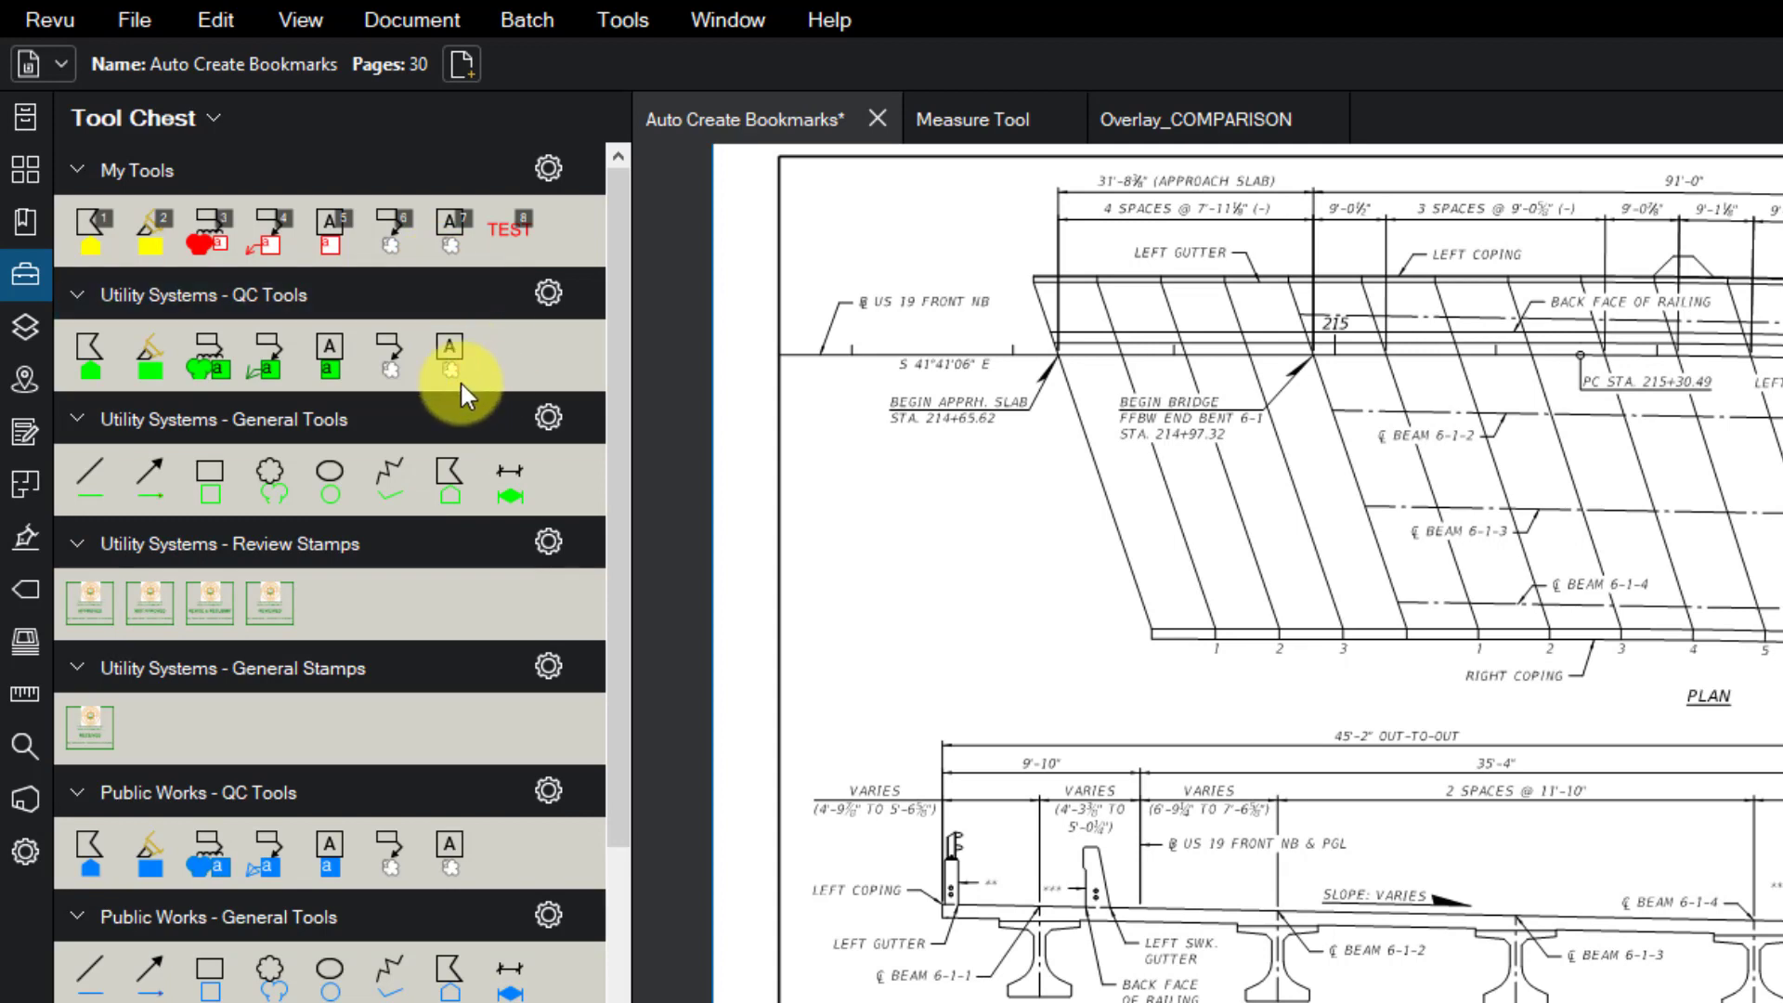
right_click(509, 244)
click(613, 472)
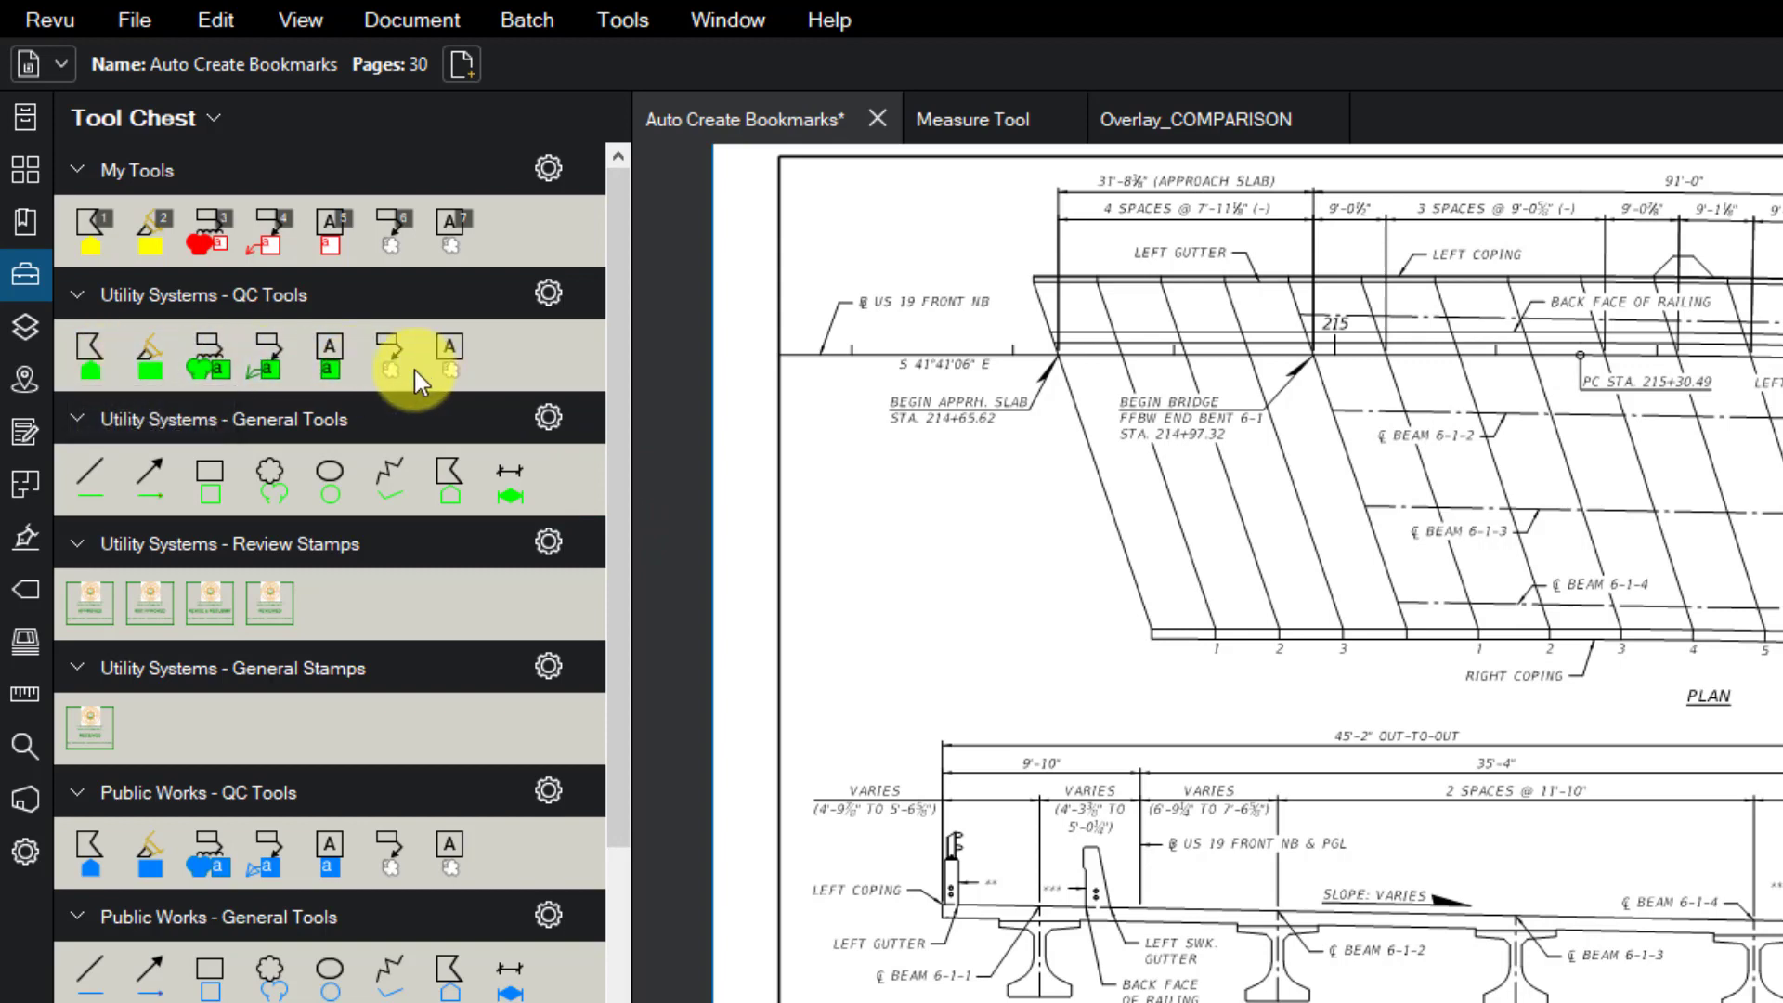
- Copy the first Utility Systems QC tool into My Tools
click(91, 364)
drag(91, 362, 510, 238)
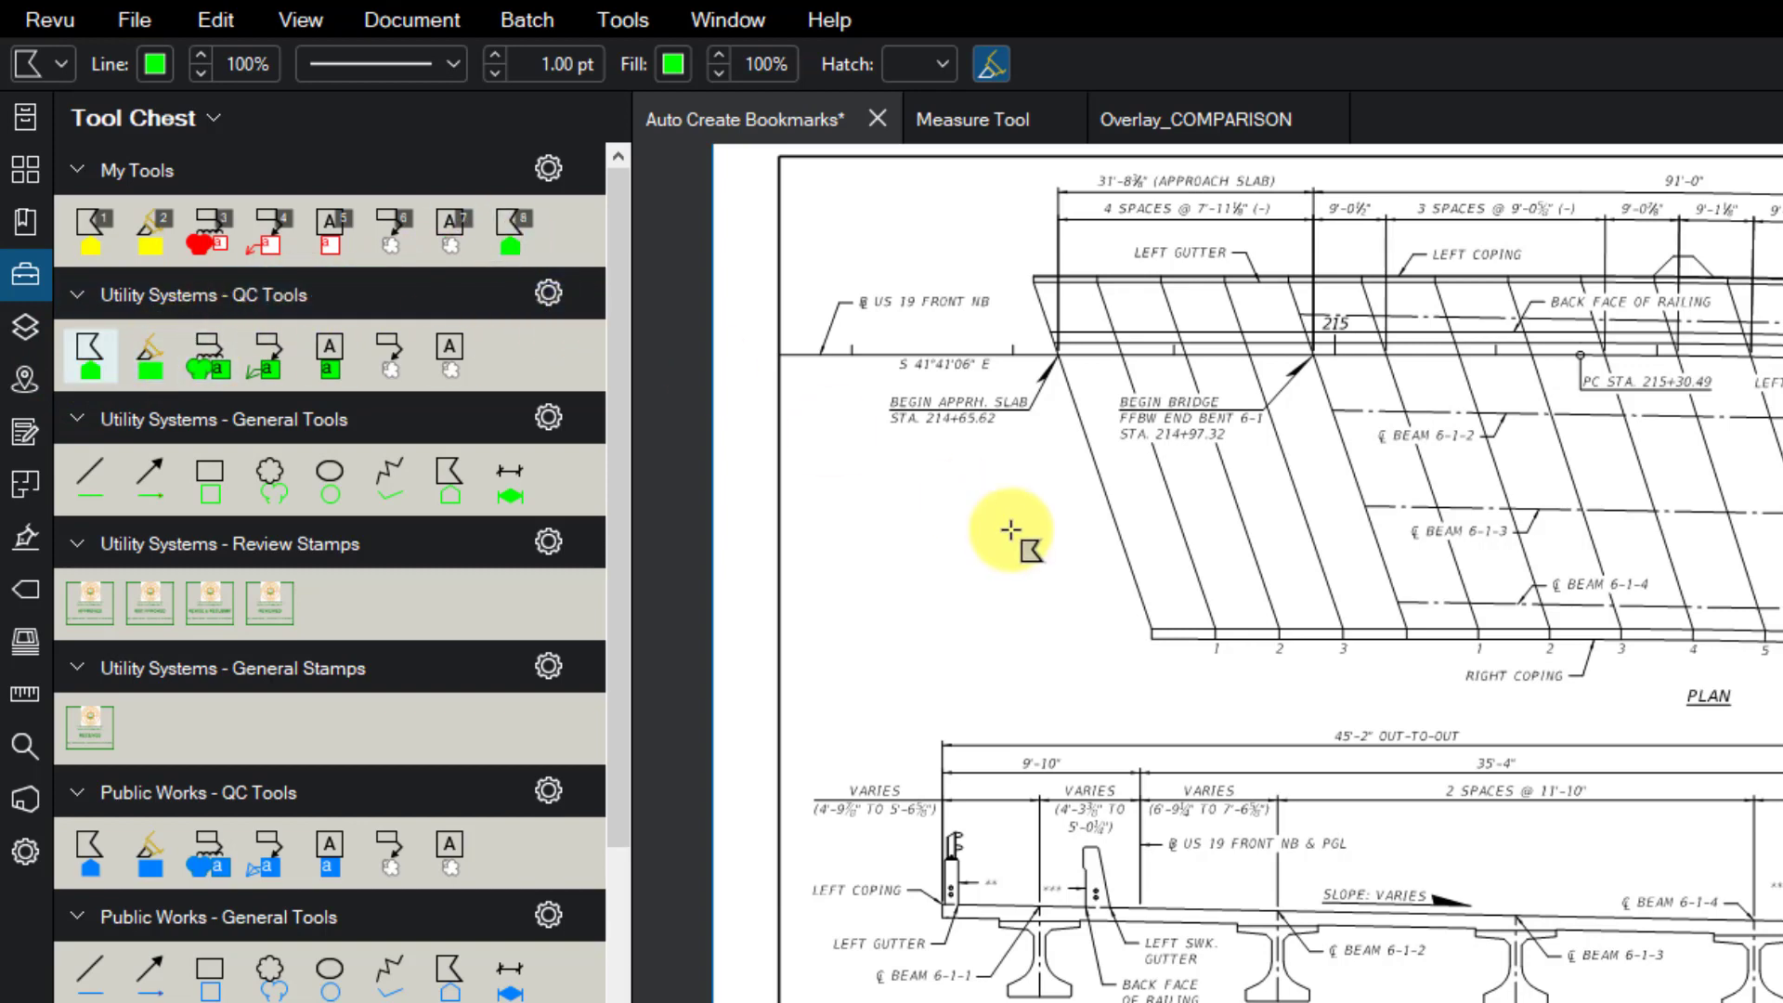
key(Escape)
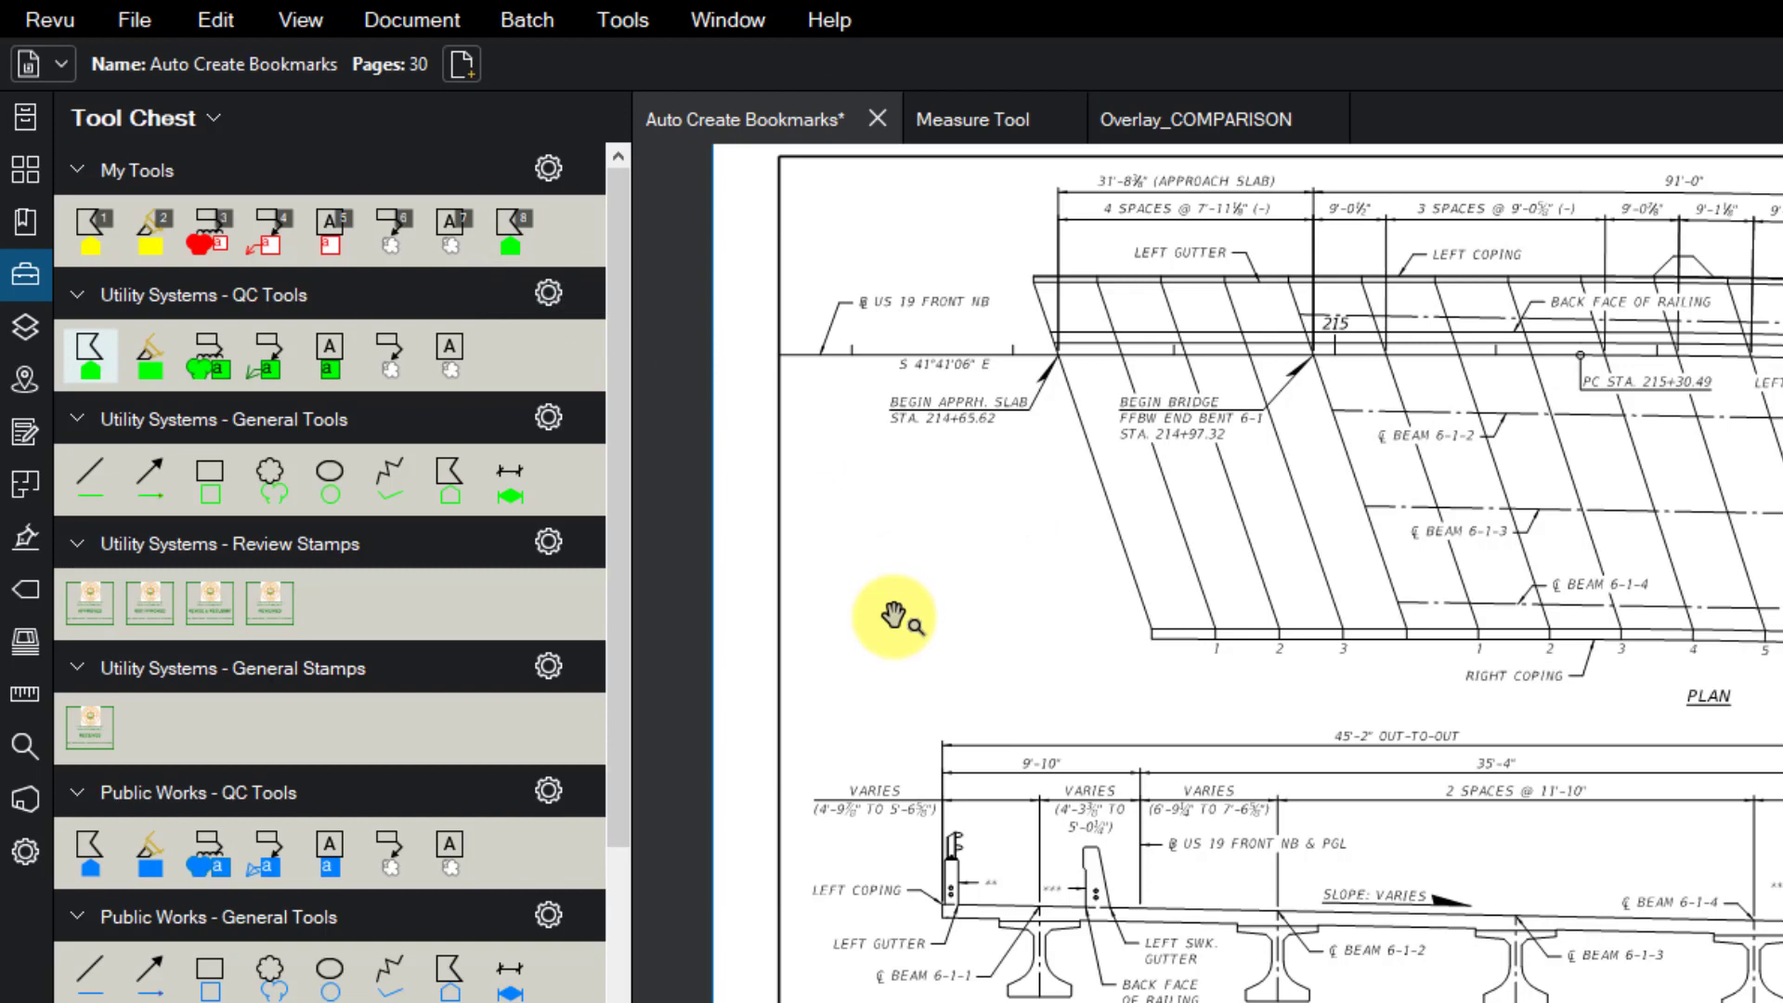
- Test the green rectangle tool (shortcut 8) on the sheet, then delete the rectangle
key(8)
mouse_move(891, 594)
mouse_down()
mouse_move(1038, 661)
mouse_move(1192, 694)
mouse_up()
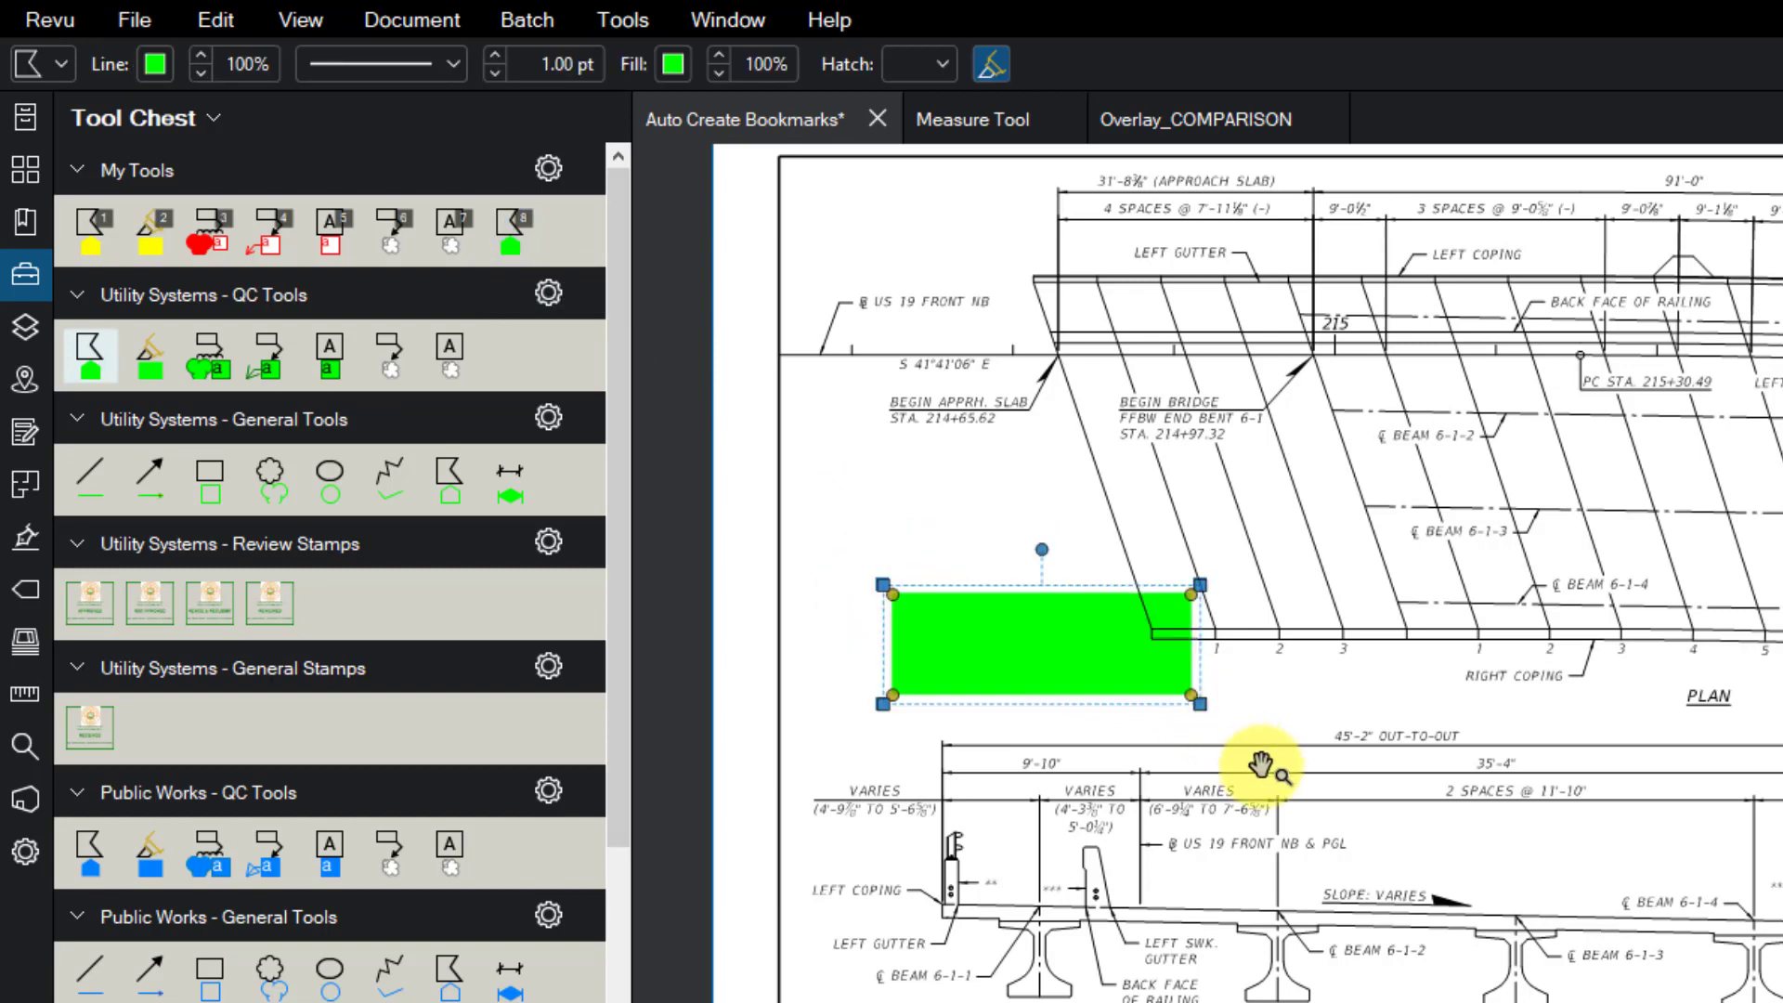
click(1154, 676)
key(Delete)
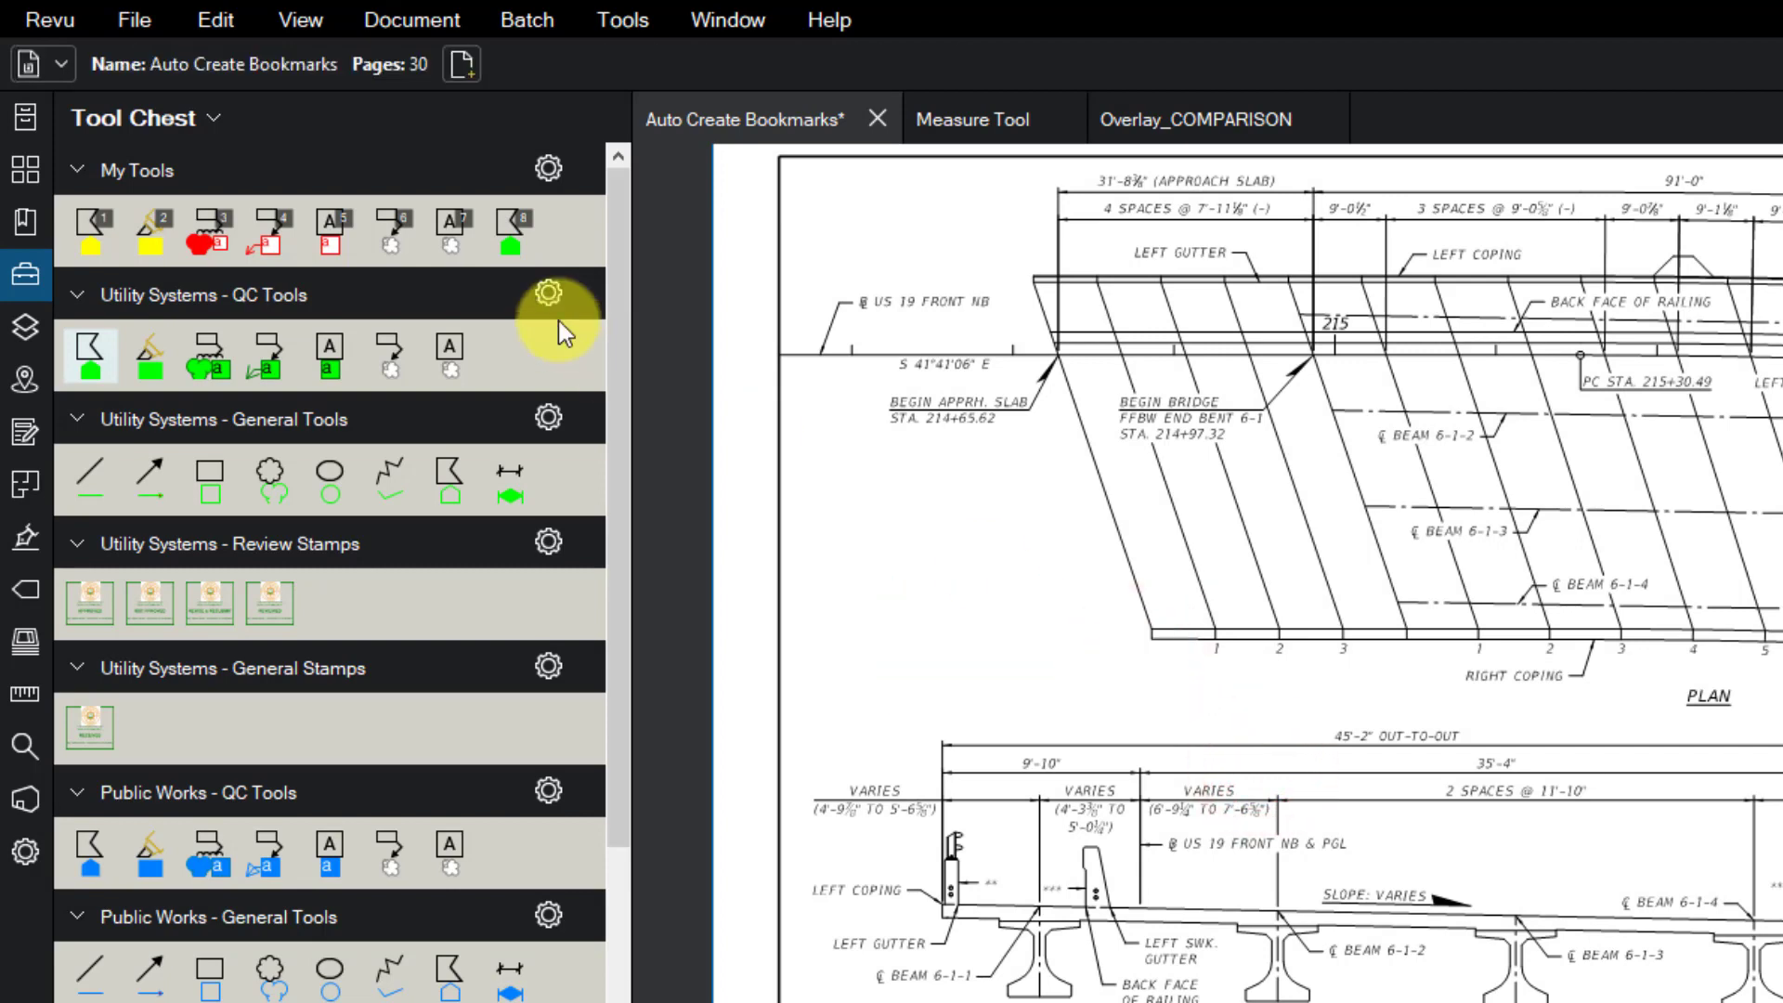
- Delete the green rectangle tool from My Tools
right_click(511, 229)
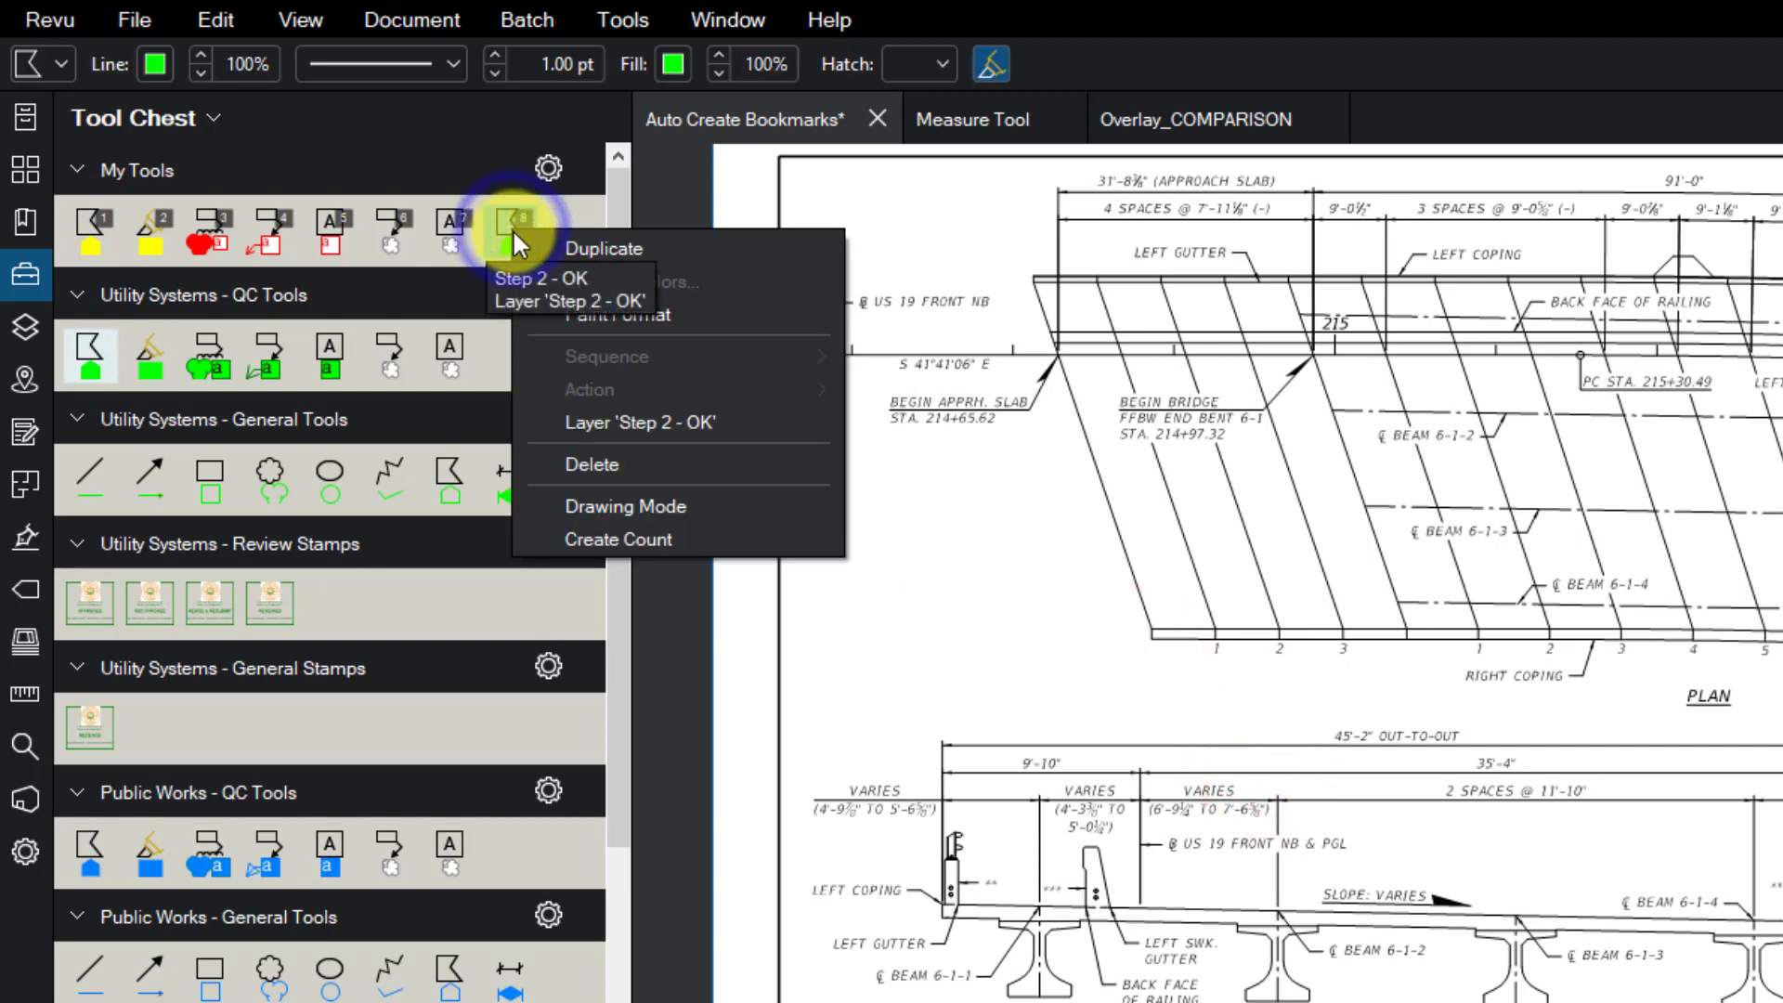
click(635, 464)
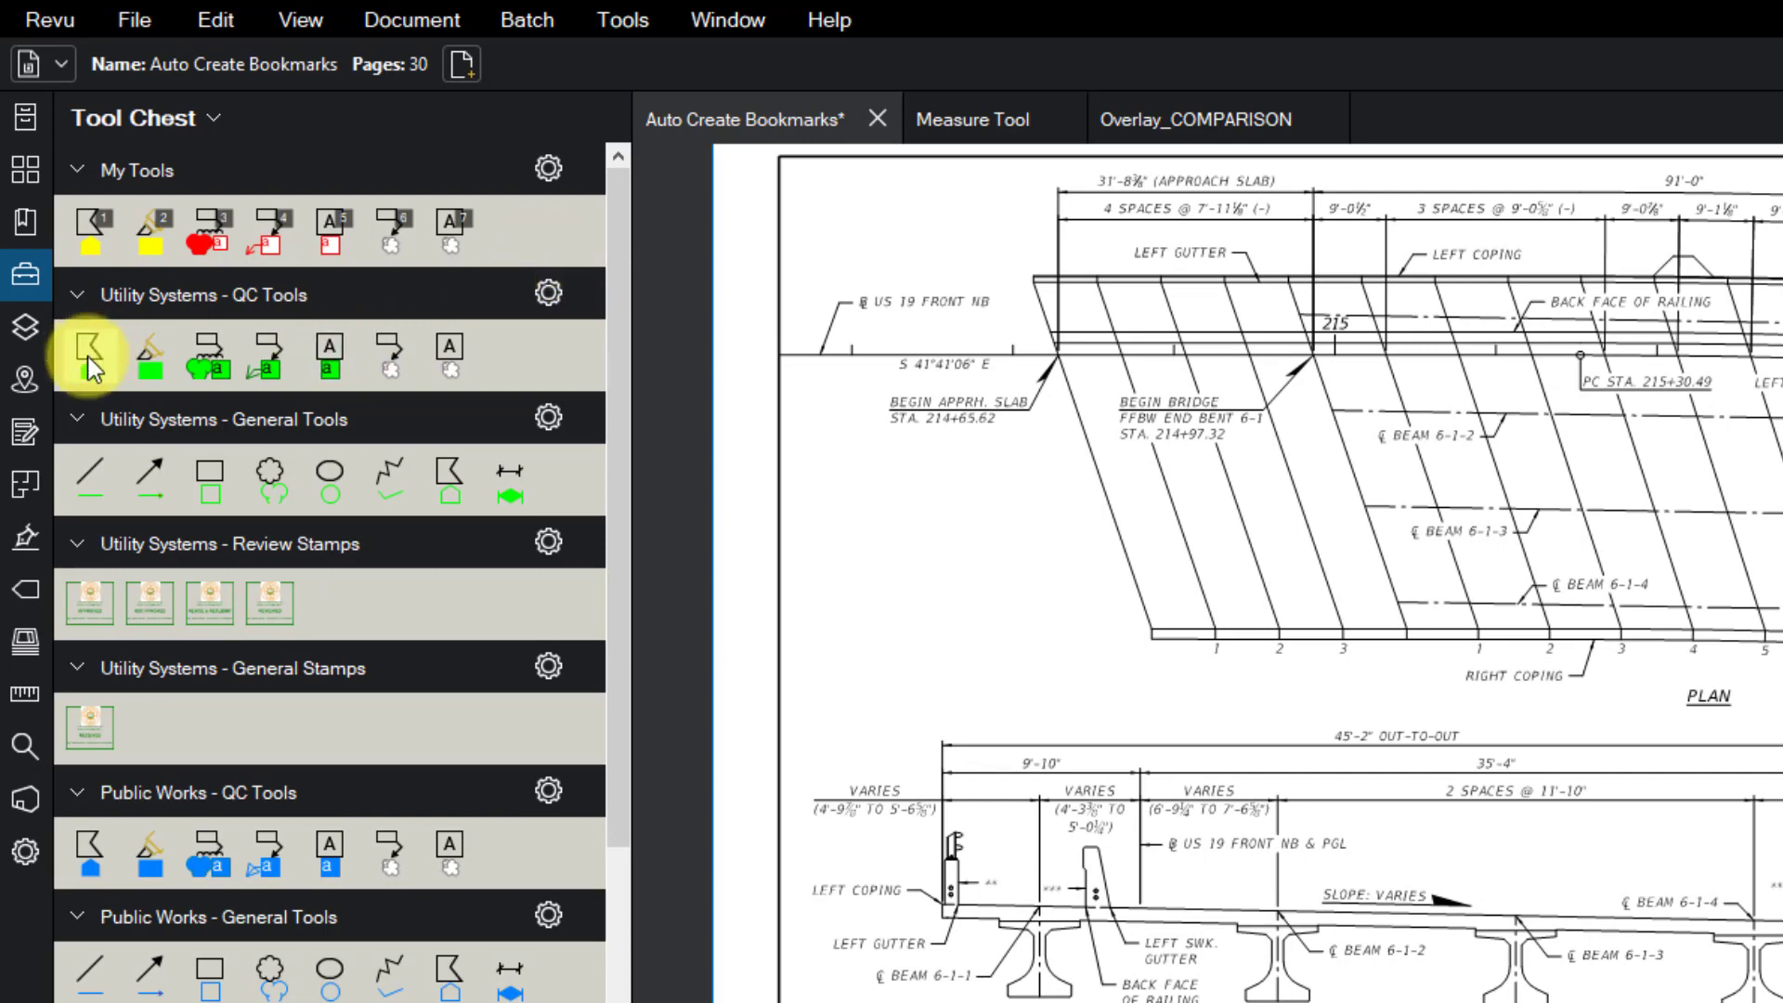
drag(88, 354, 516, 232)
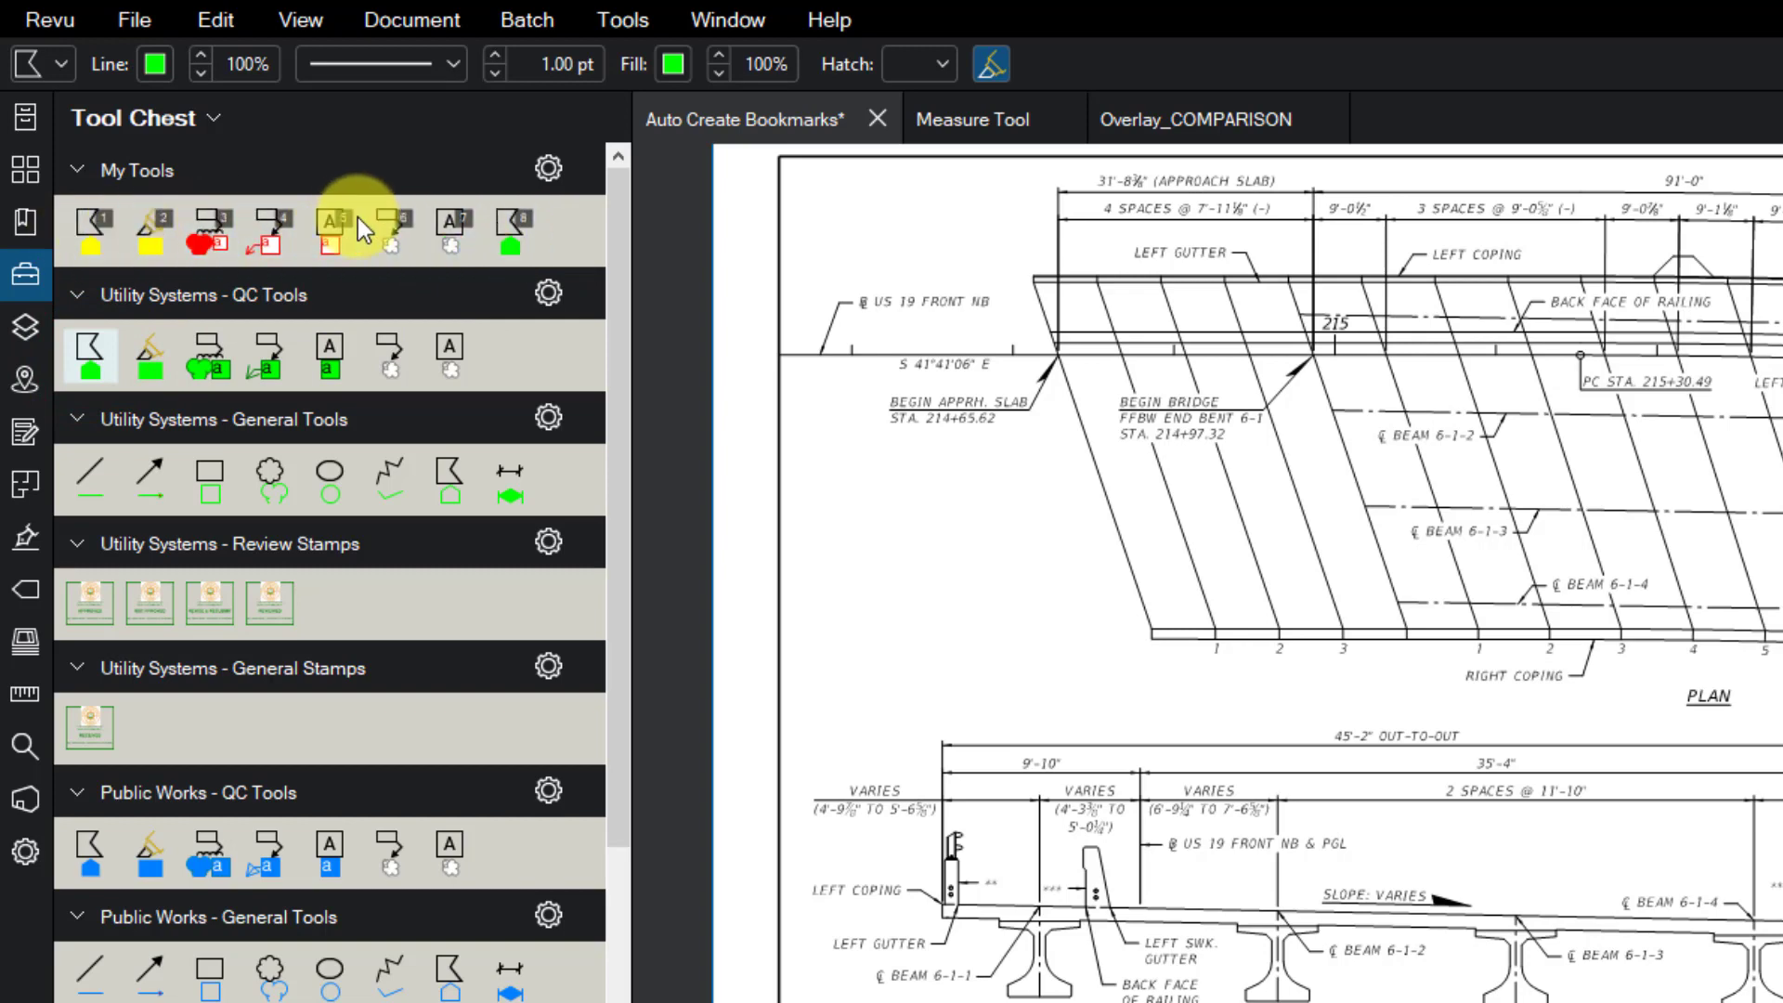
right_click(514, 238)
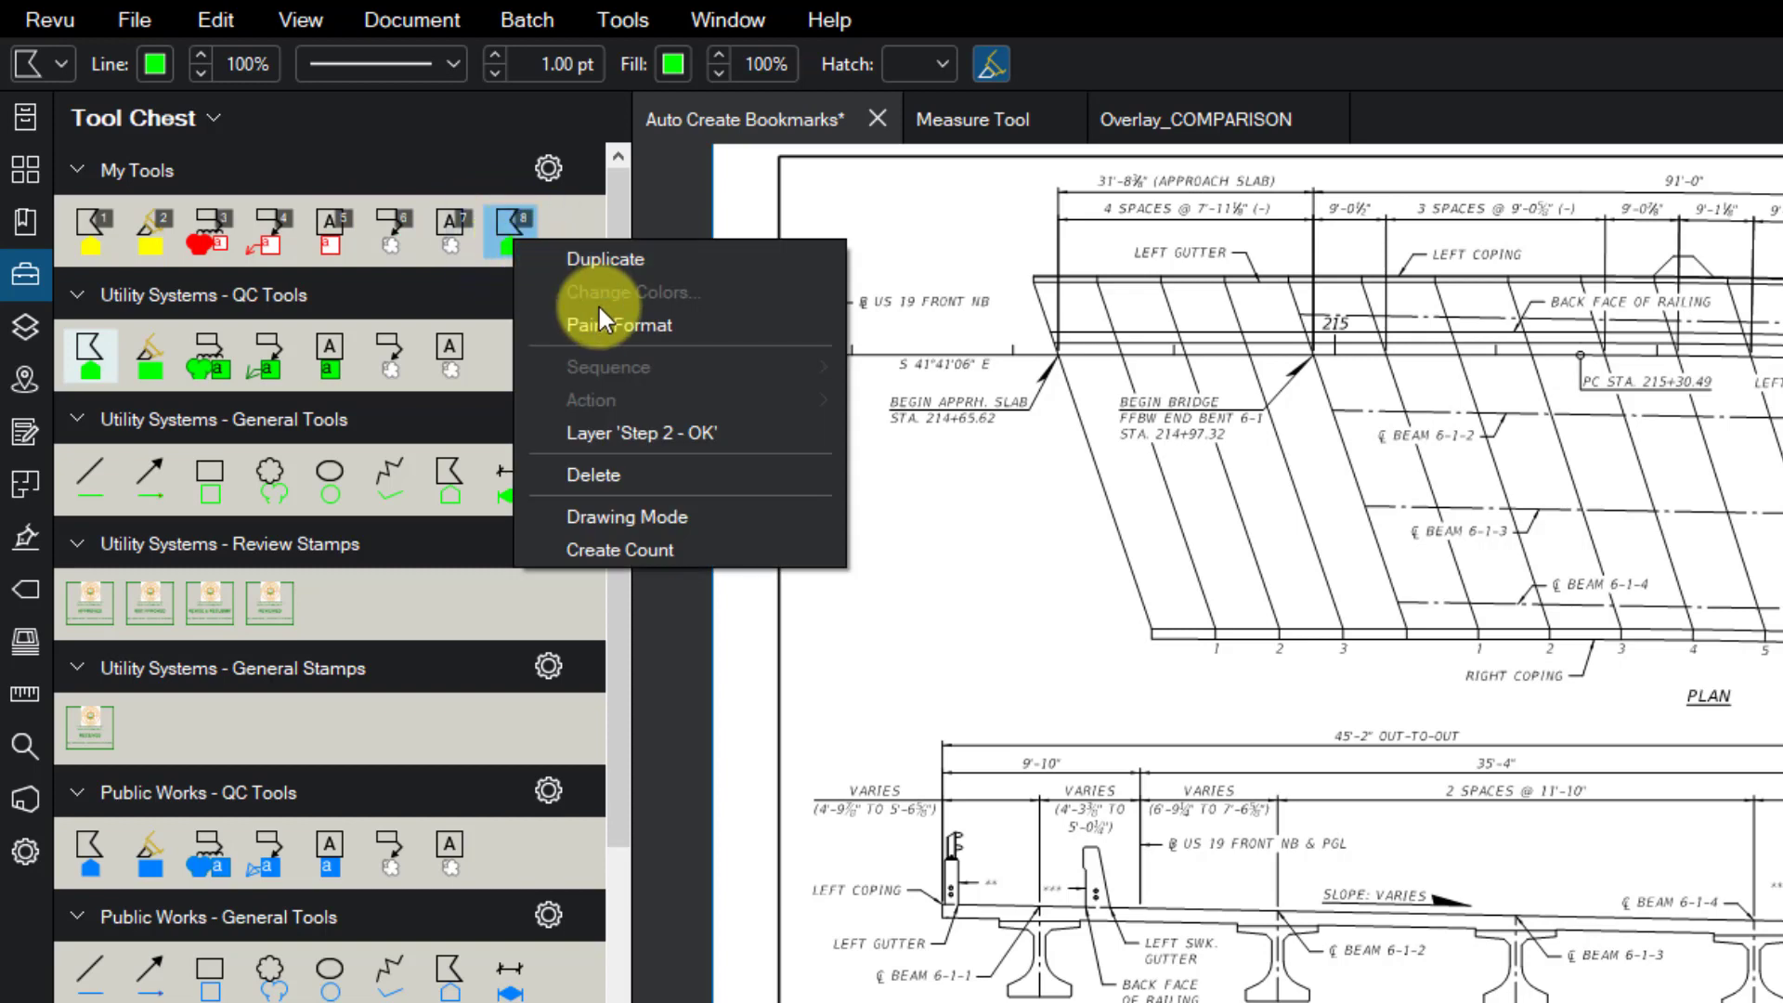
click(635, 465)
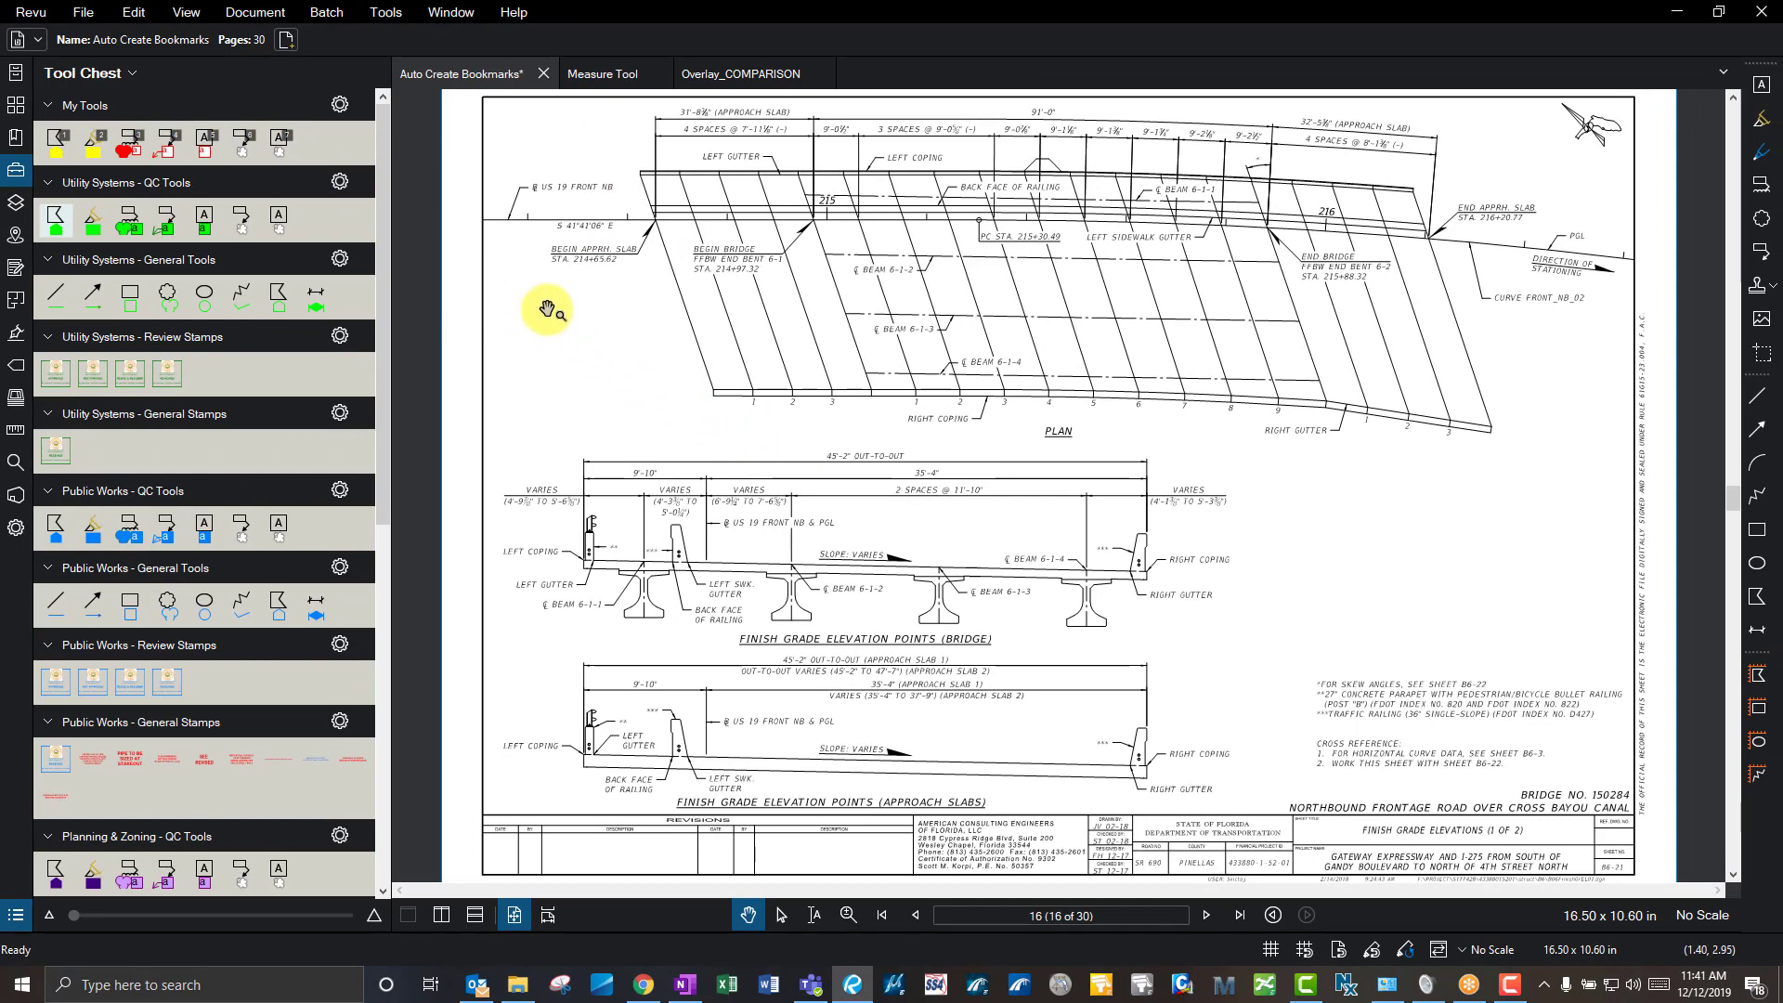
- Draw a rectangle to the right of the bridge section
click(136, 74)
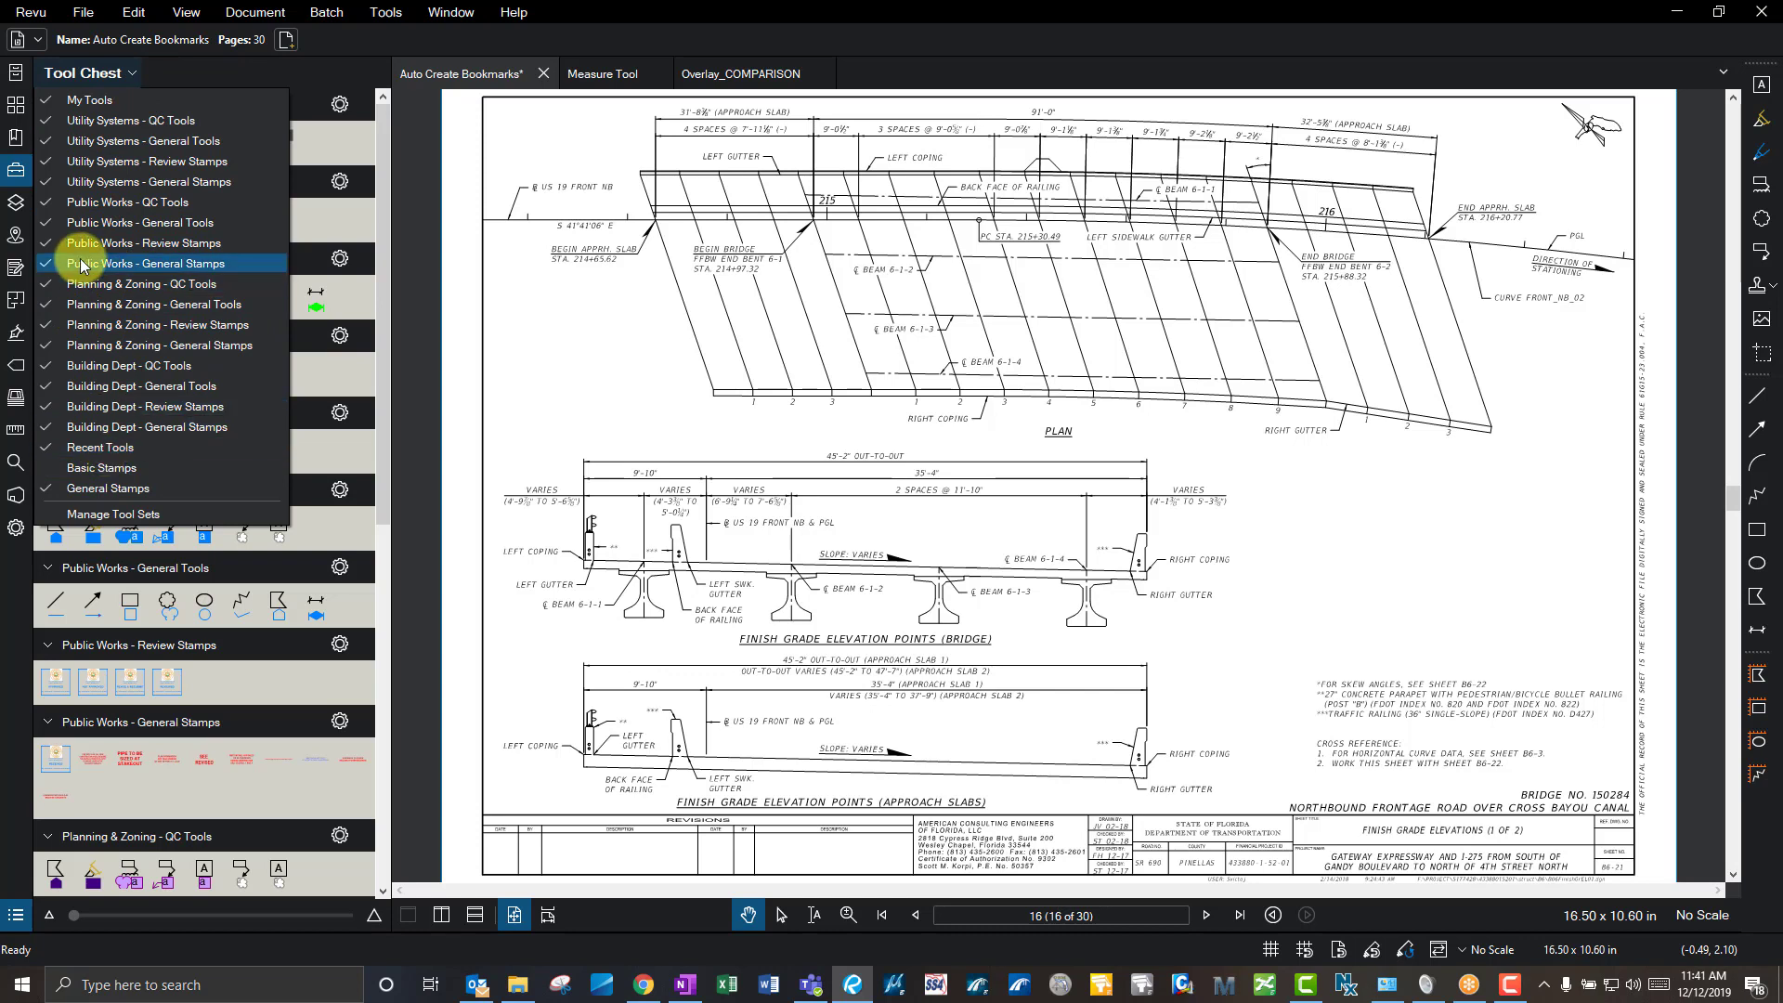
click(591, 305)
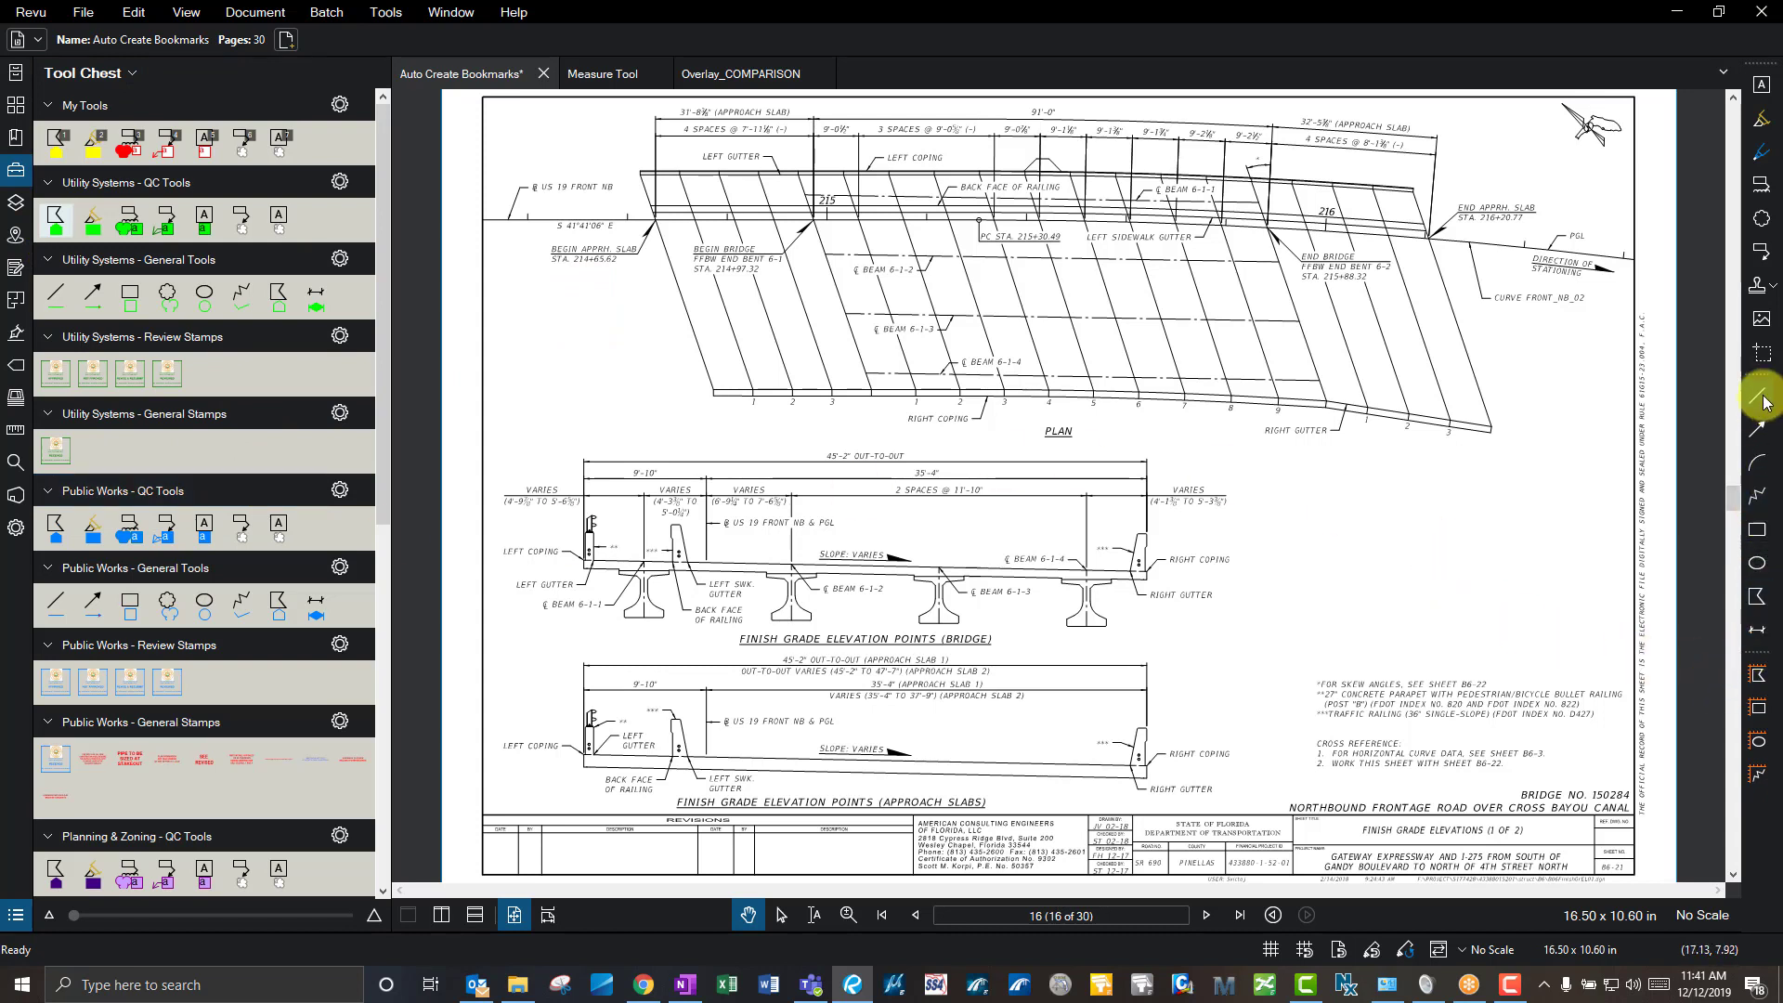
click(1757, 529)
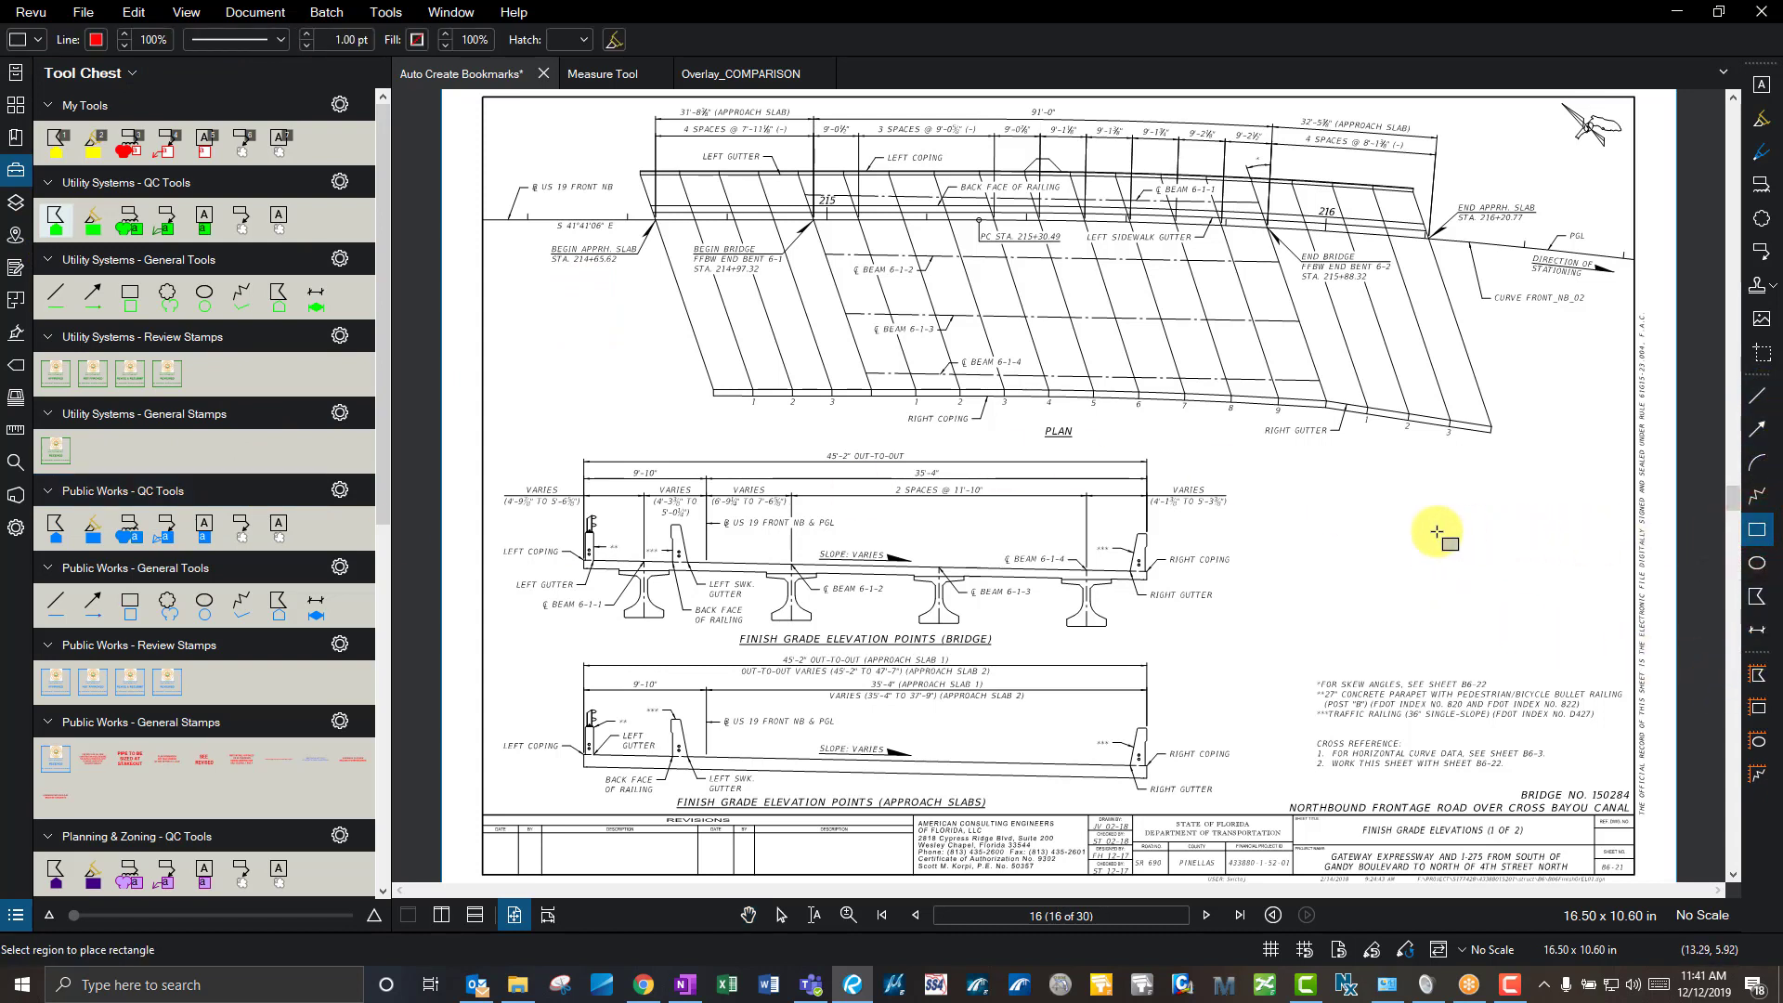
drag(1319, 543, 1407, 579)
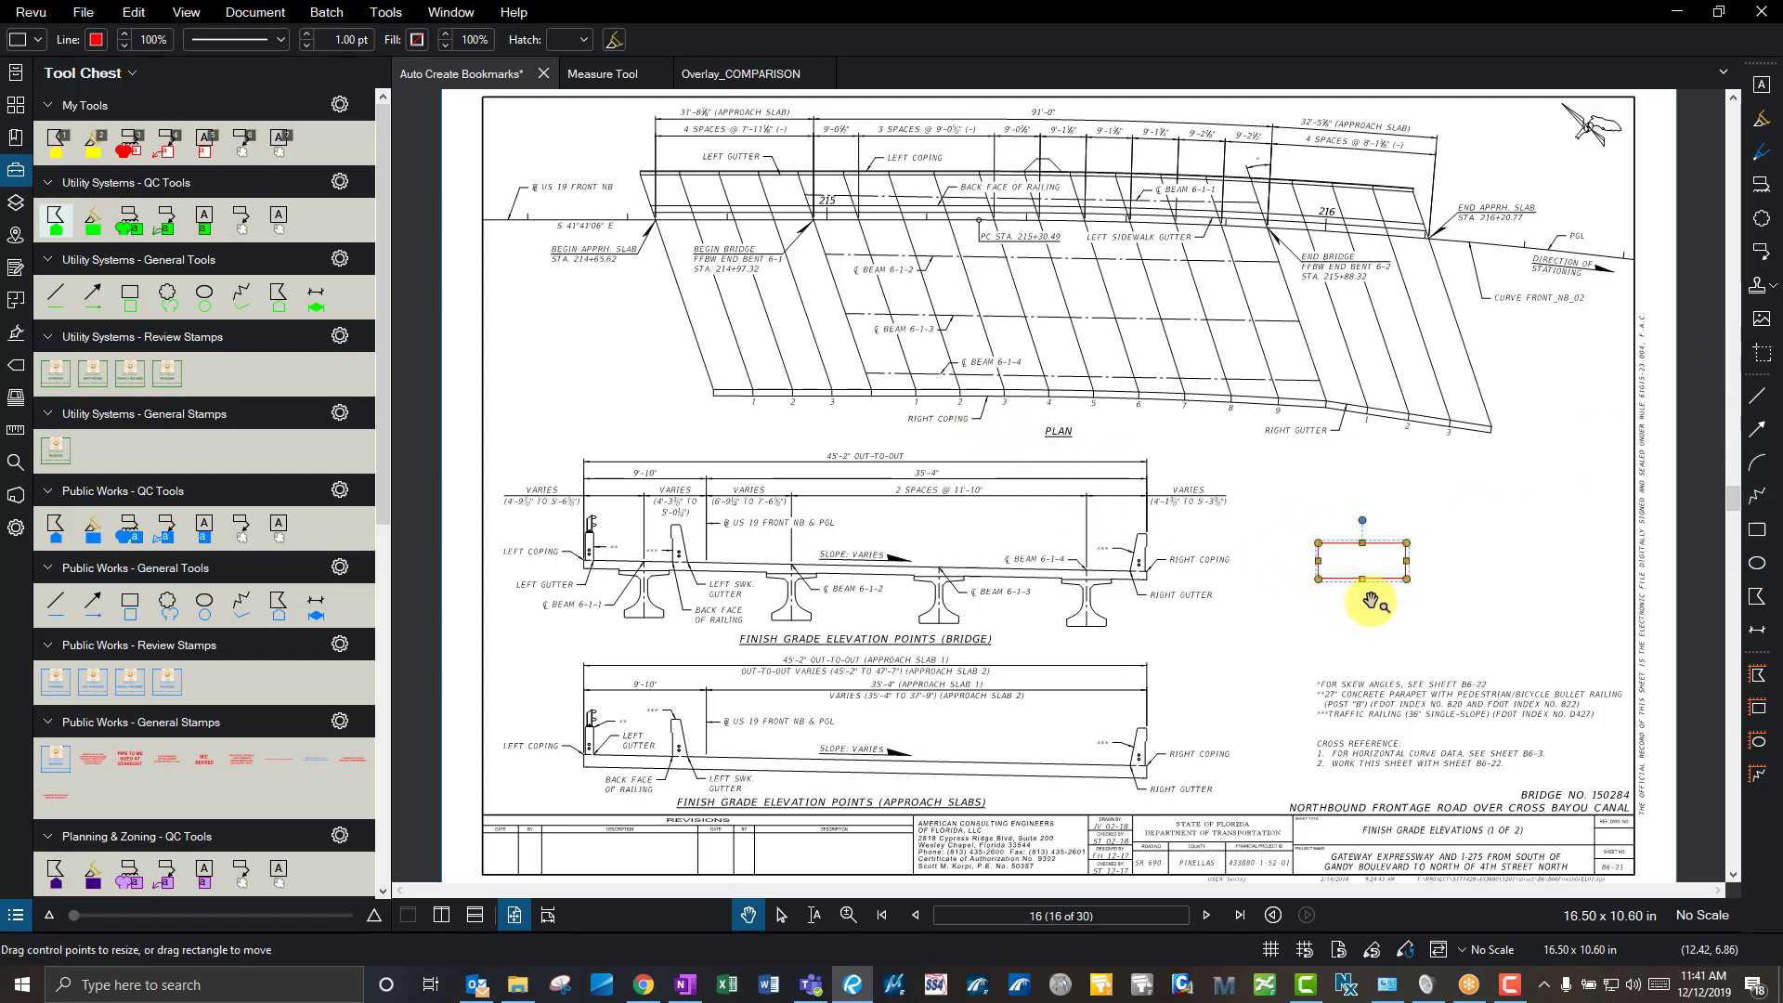
- Give the rectangle a blue 2.50 pt outline and diagonal cross hatching
click(94, 41)
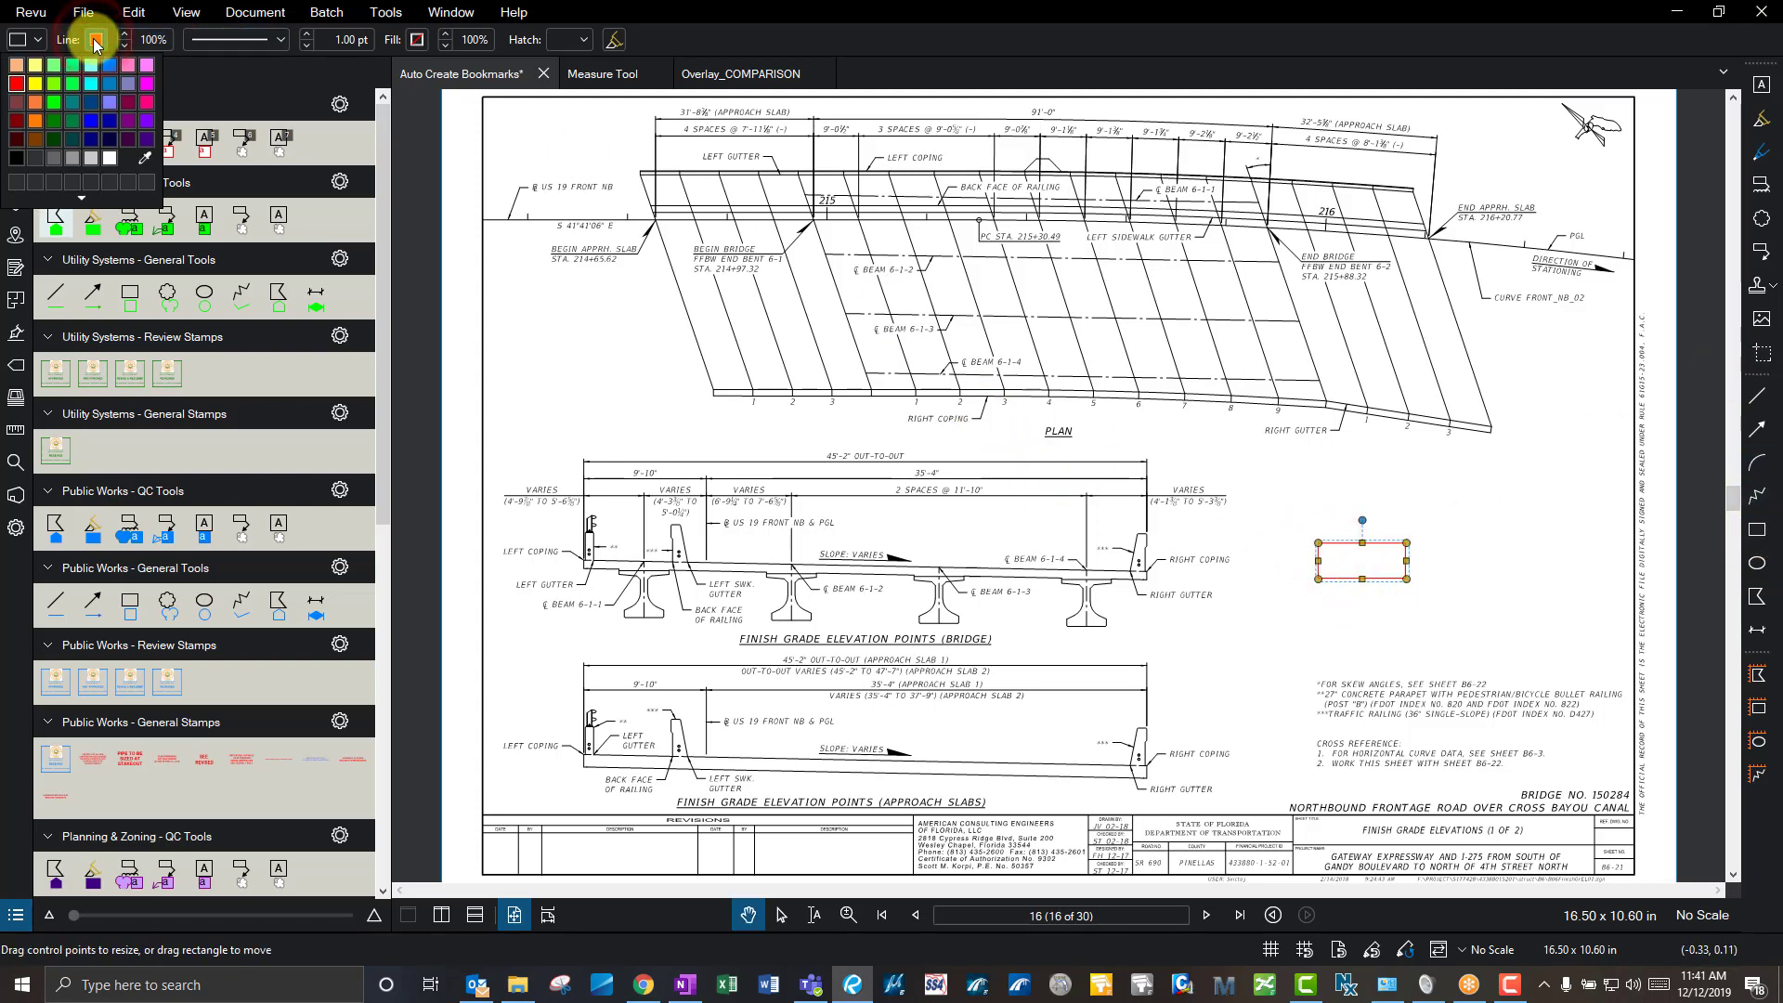
click(90, 112)
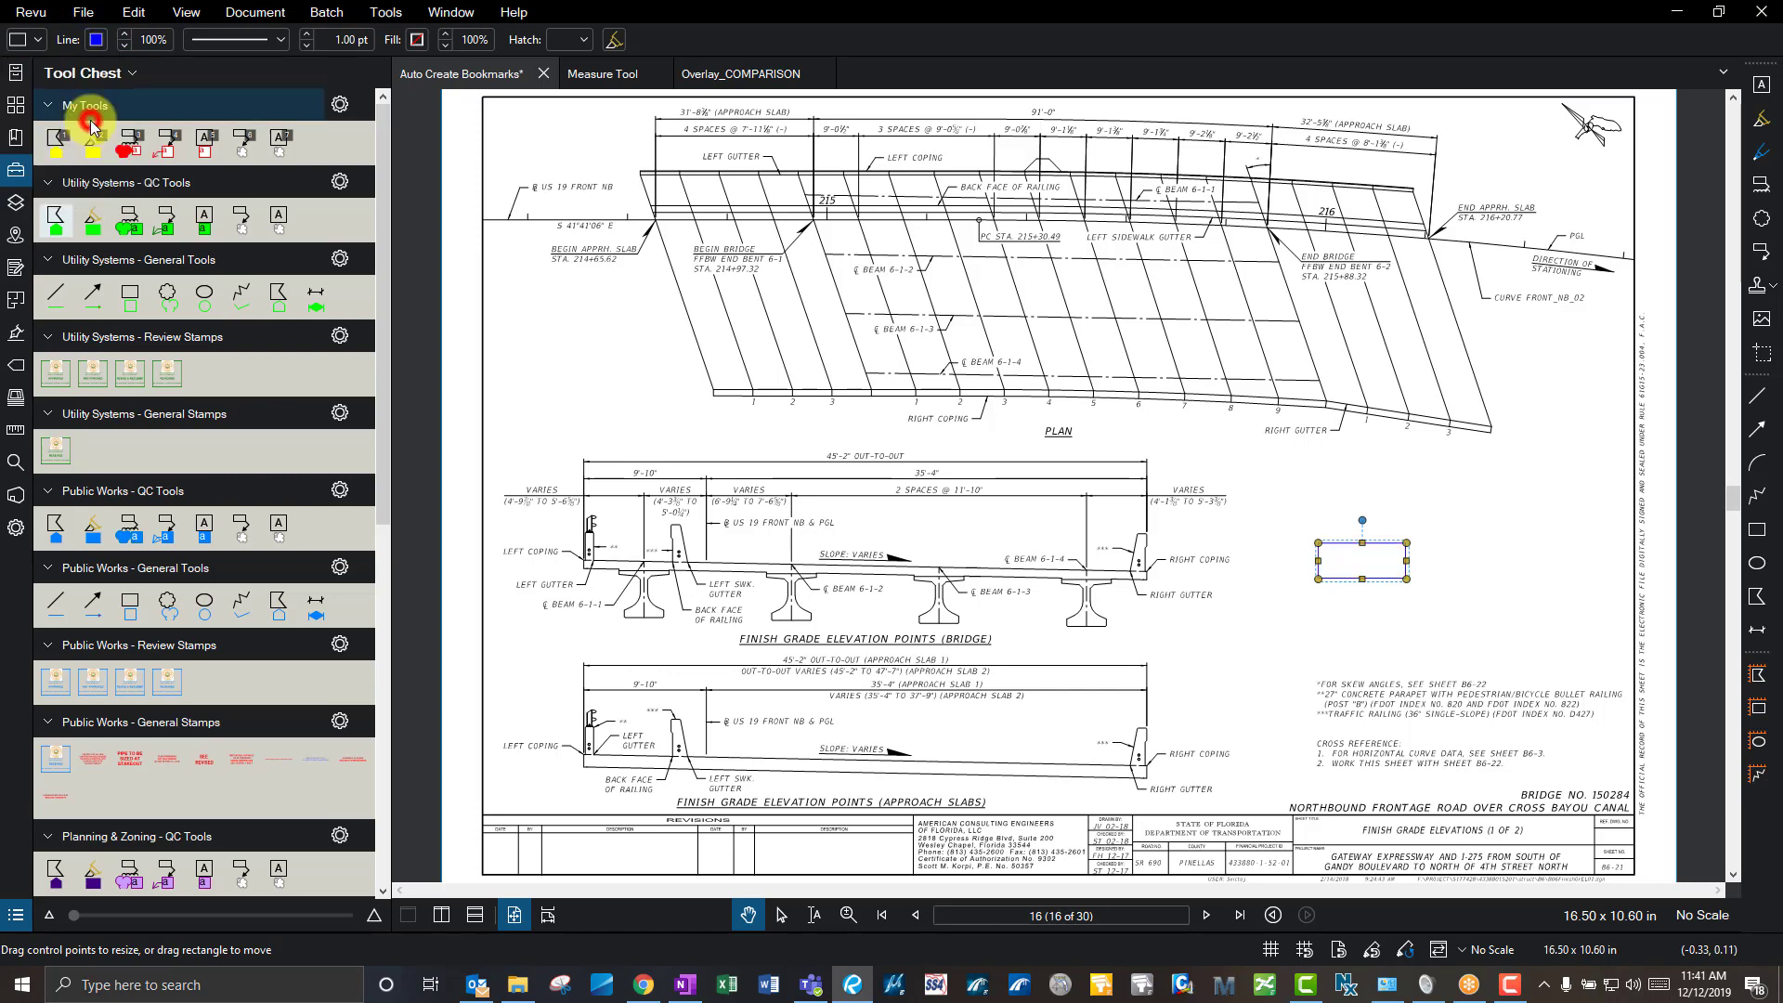
click(308, 35)
click(308, 35)
click(307, 35)
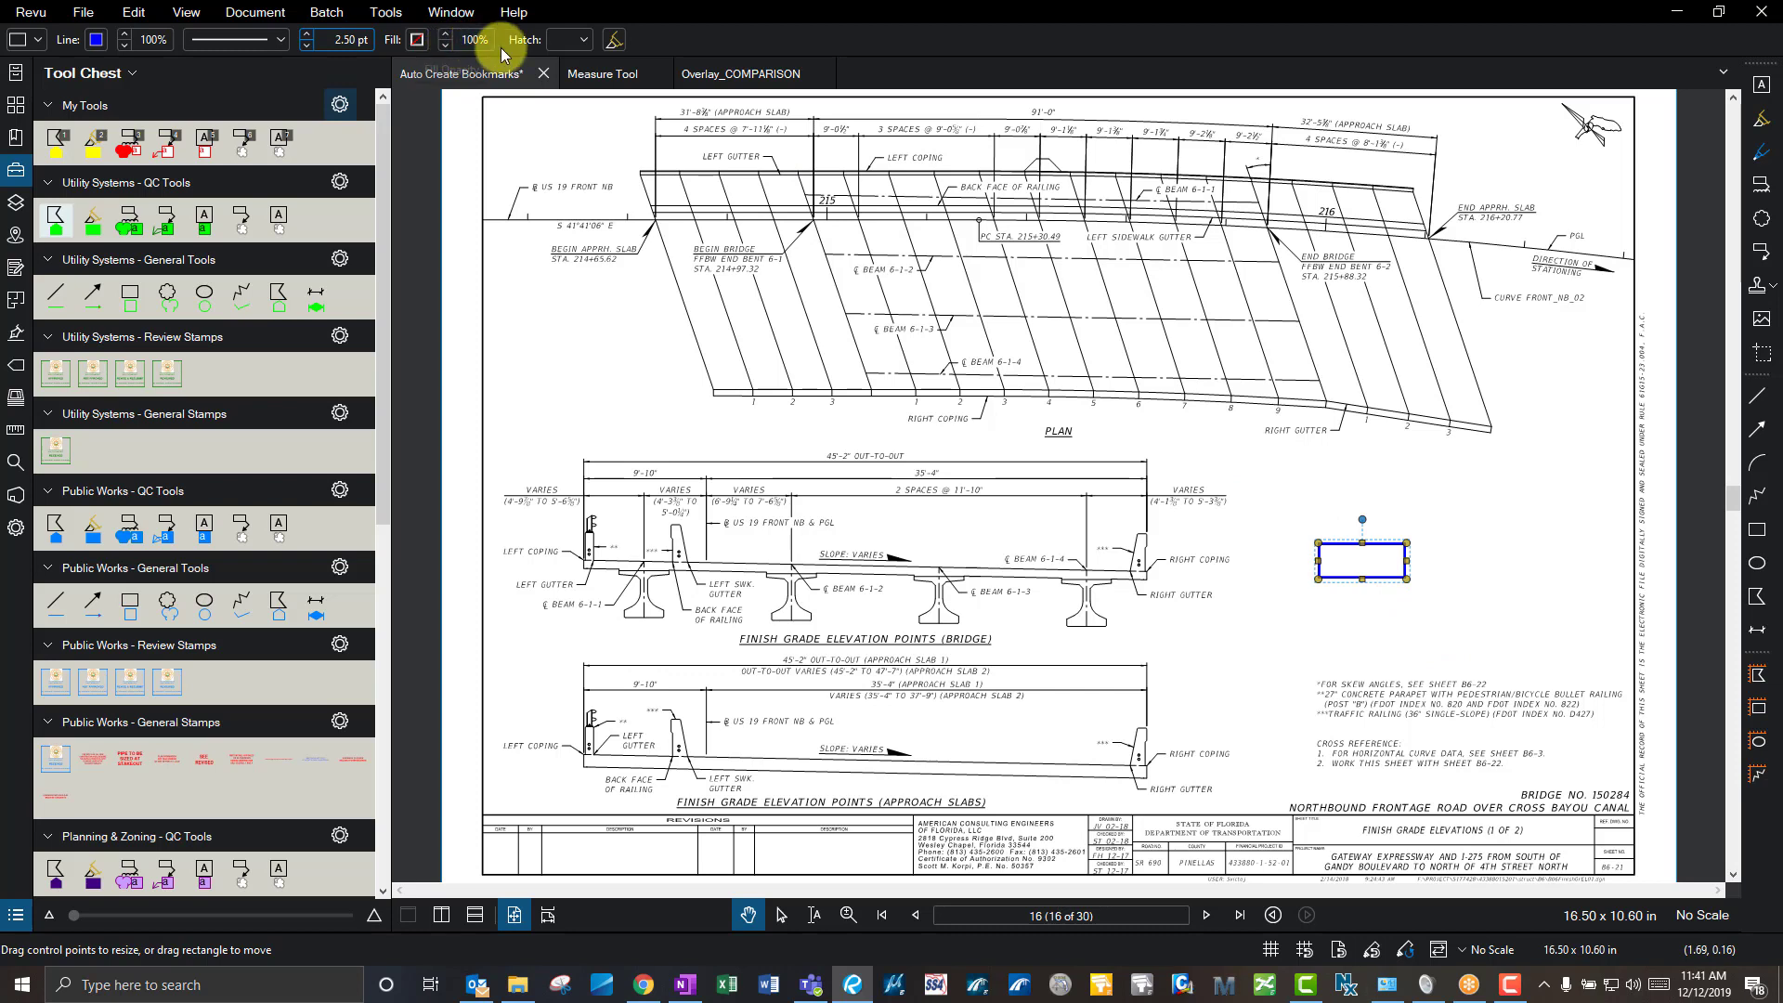
click(587, 43)
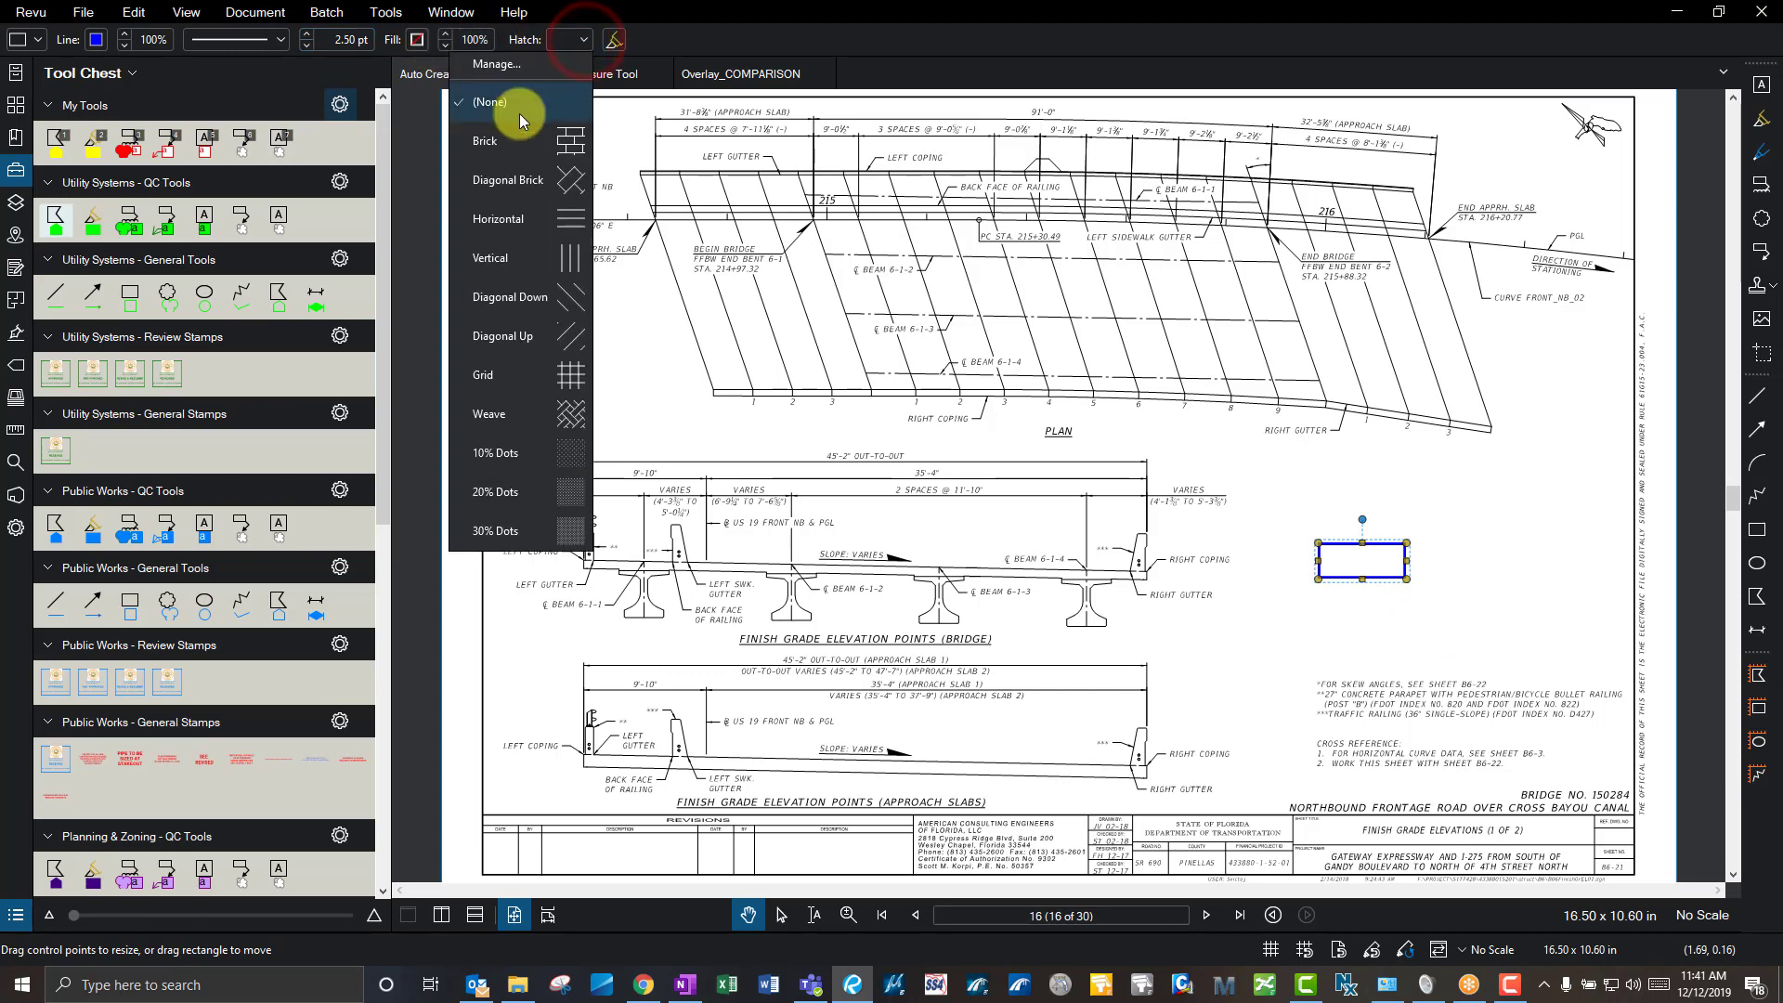
click(529, 174)
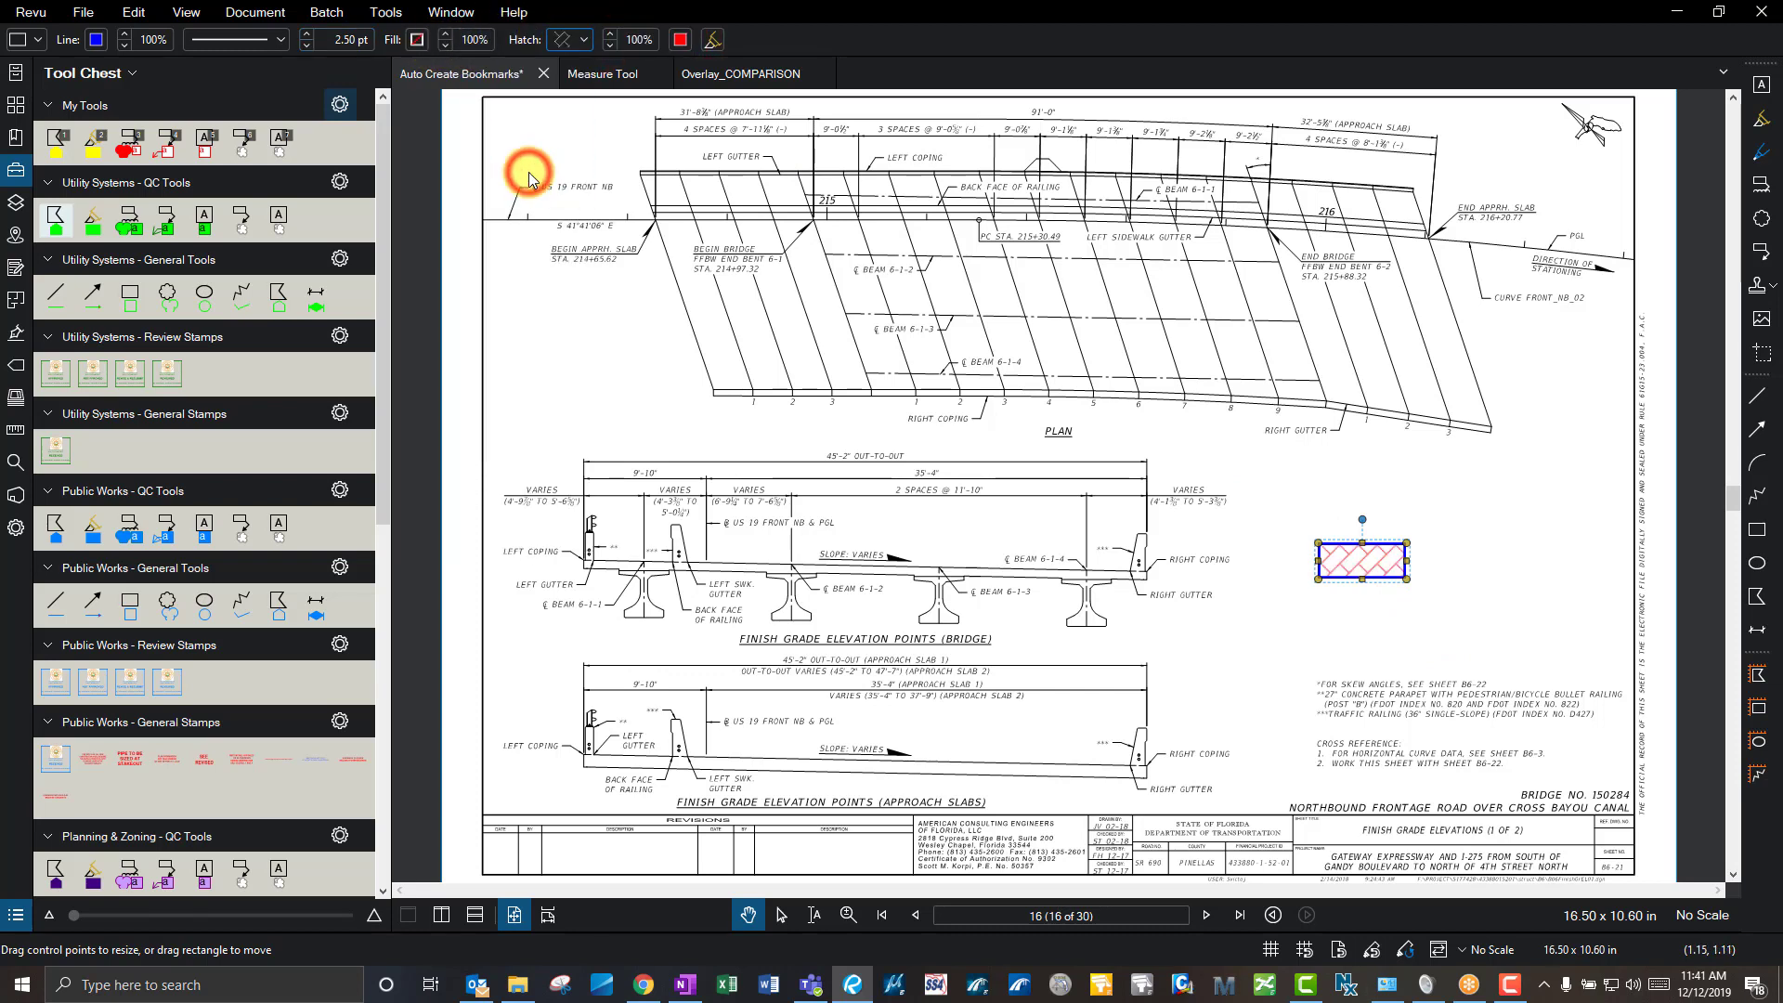
click(1256, 457)
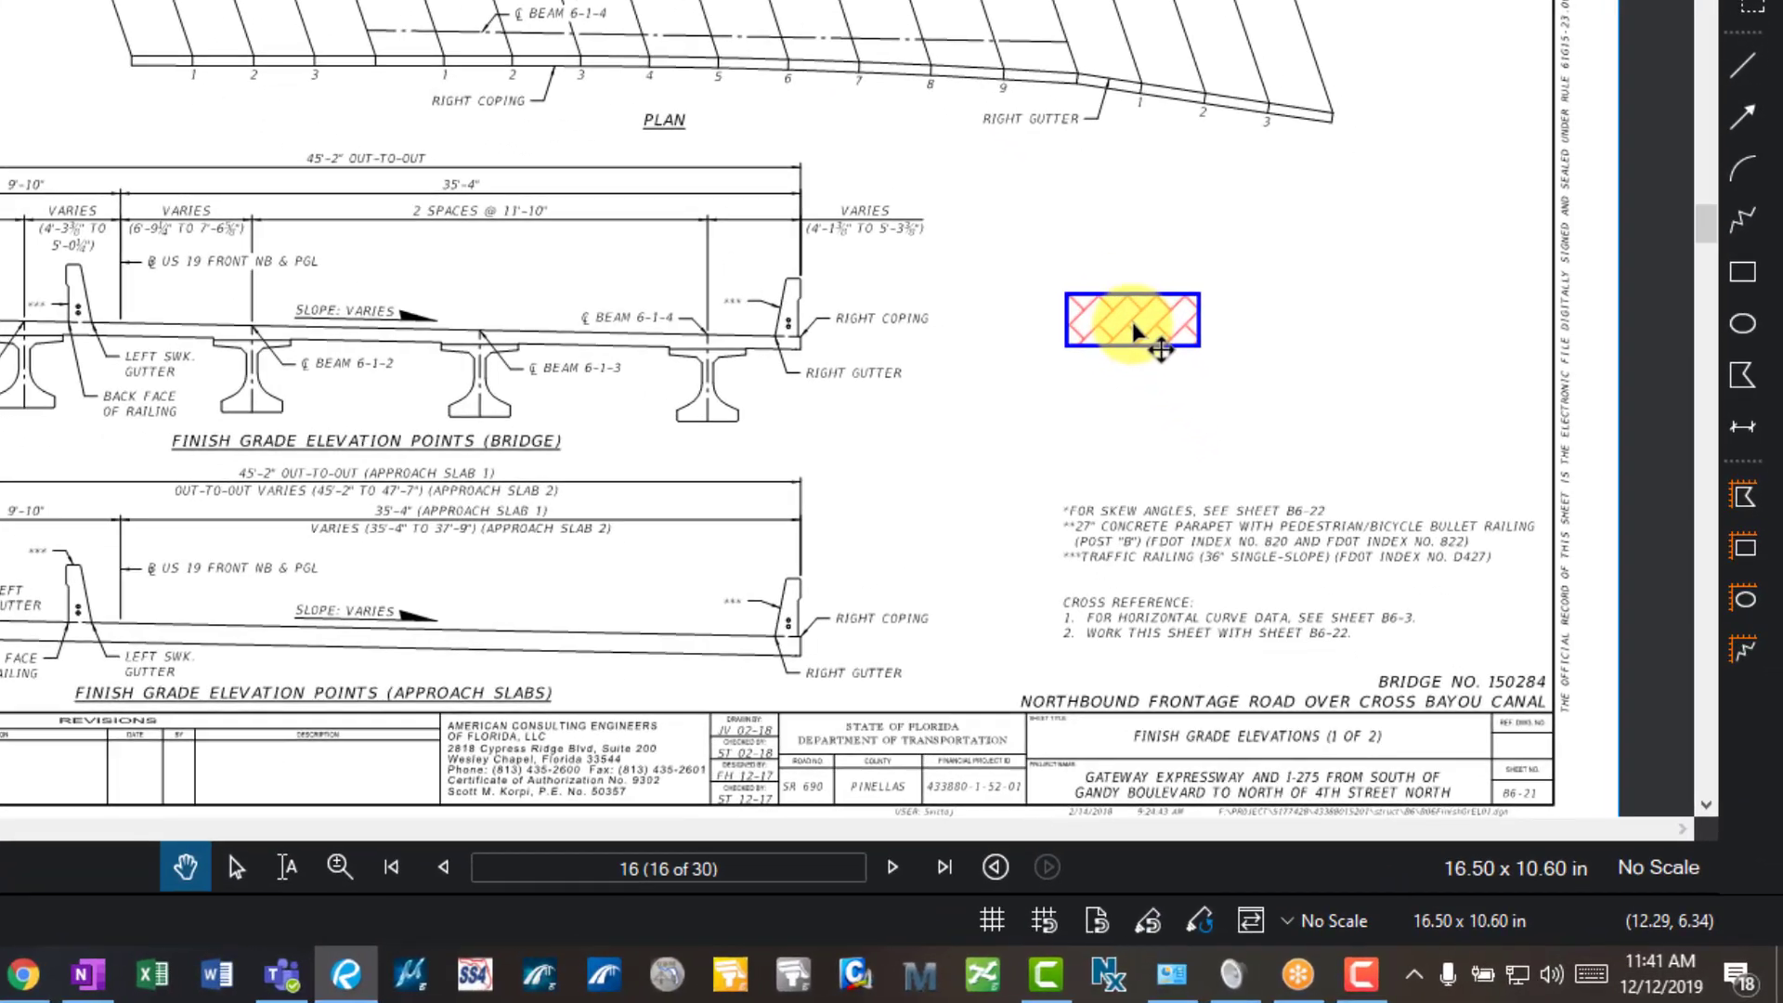
- Add the hatched rectangle to My Tools in the Tool Chest
click(1131, 327)
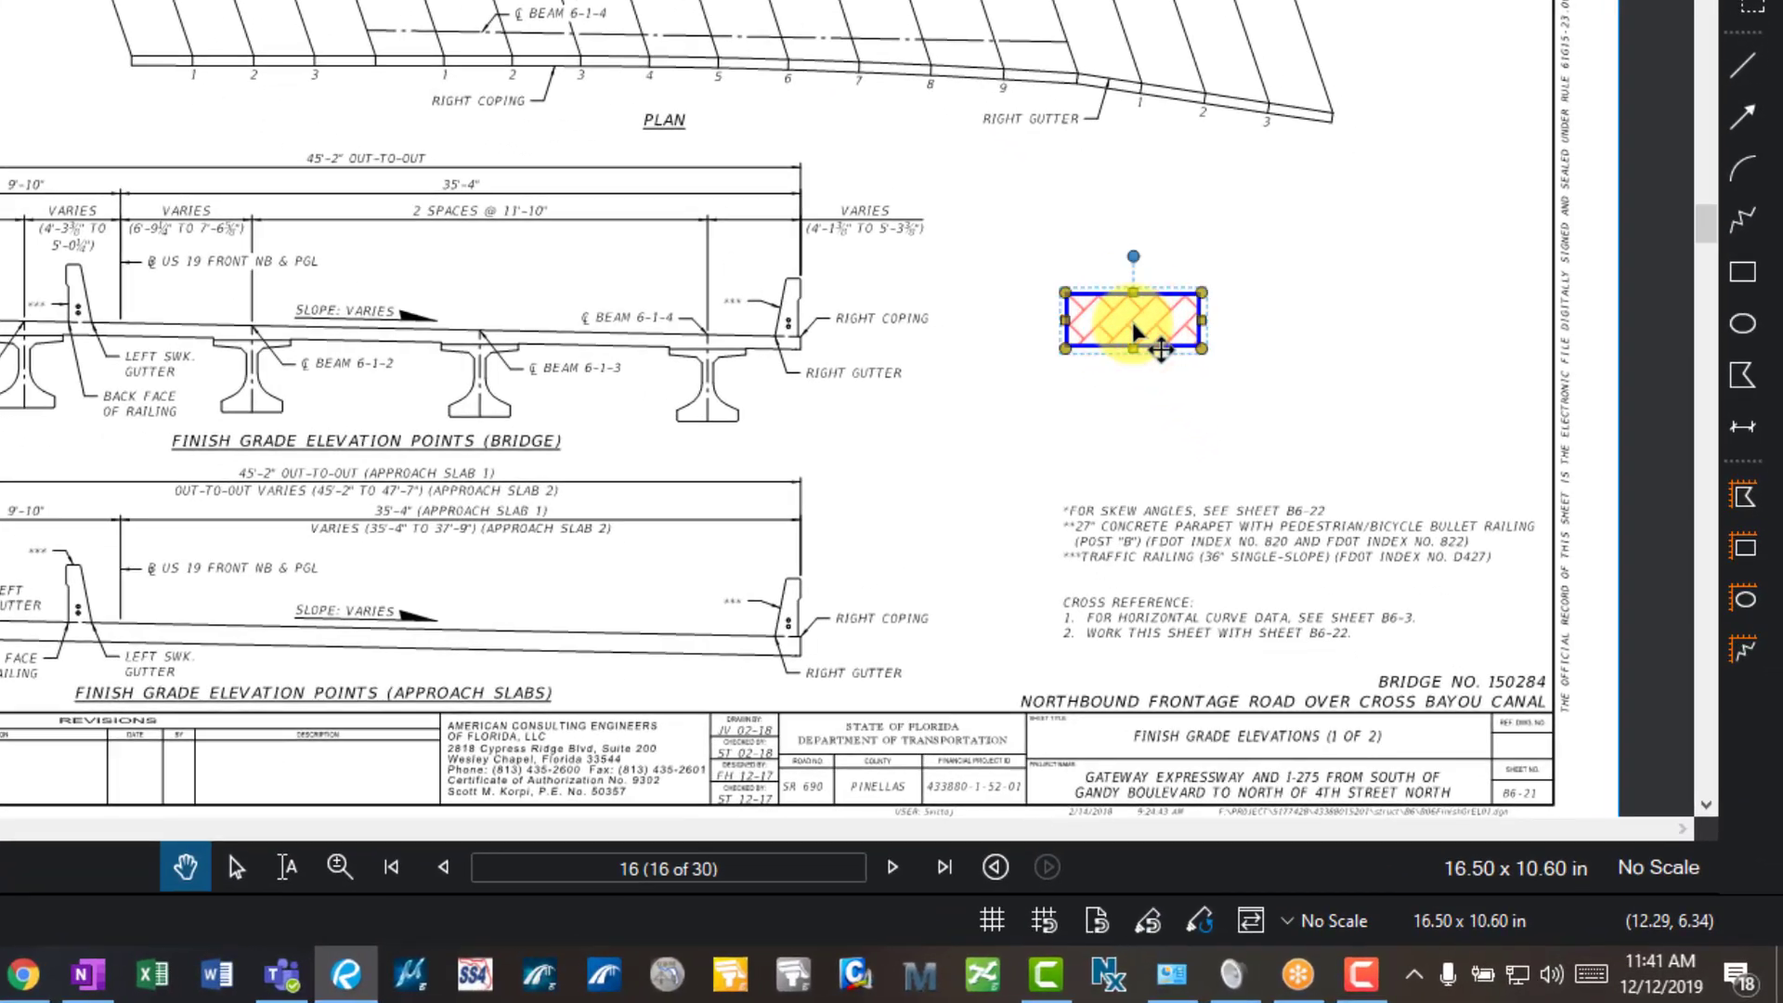
right_click(1113, 325)
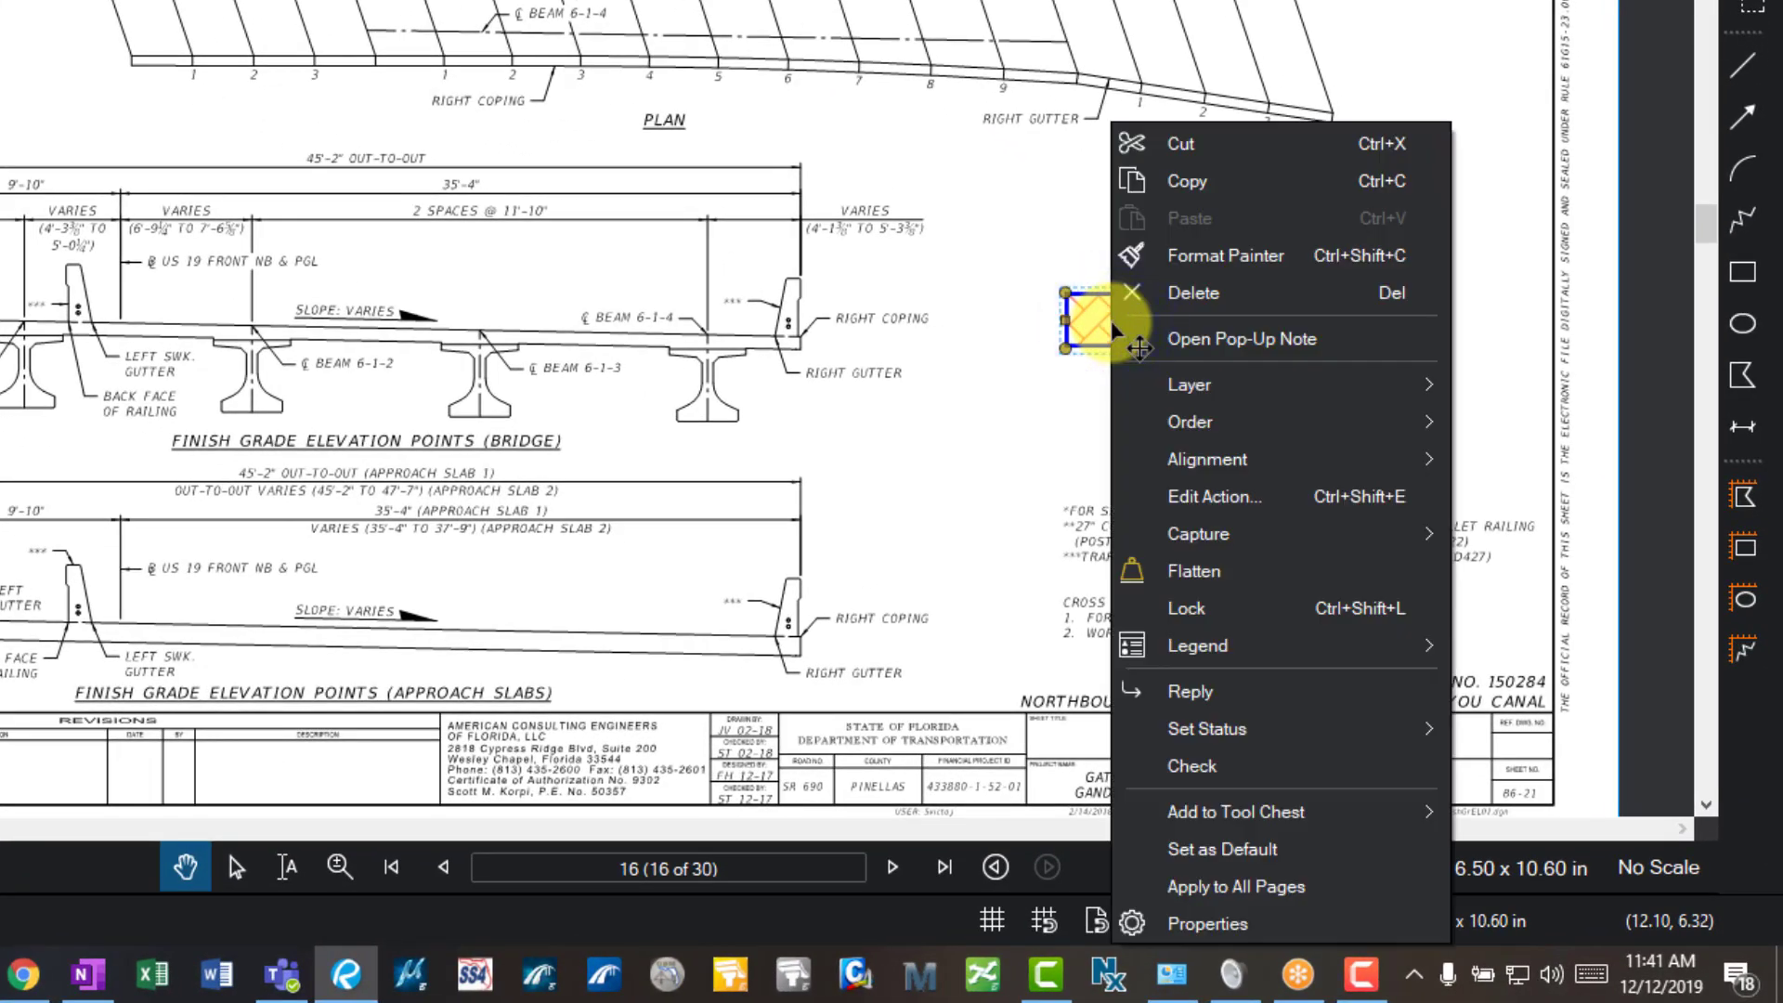
mouse_move(1312, 826)
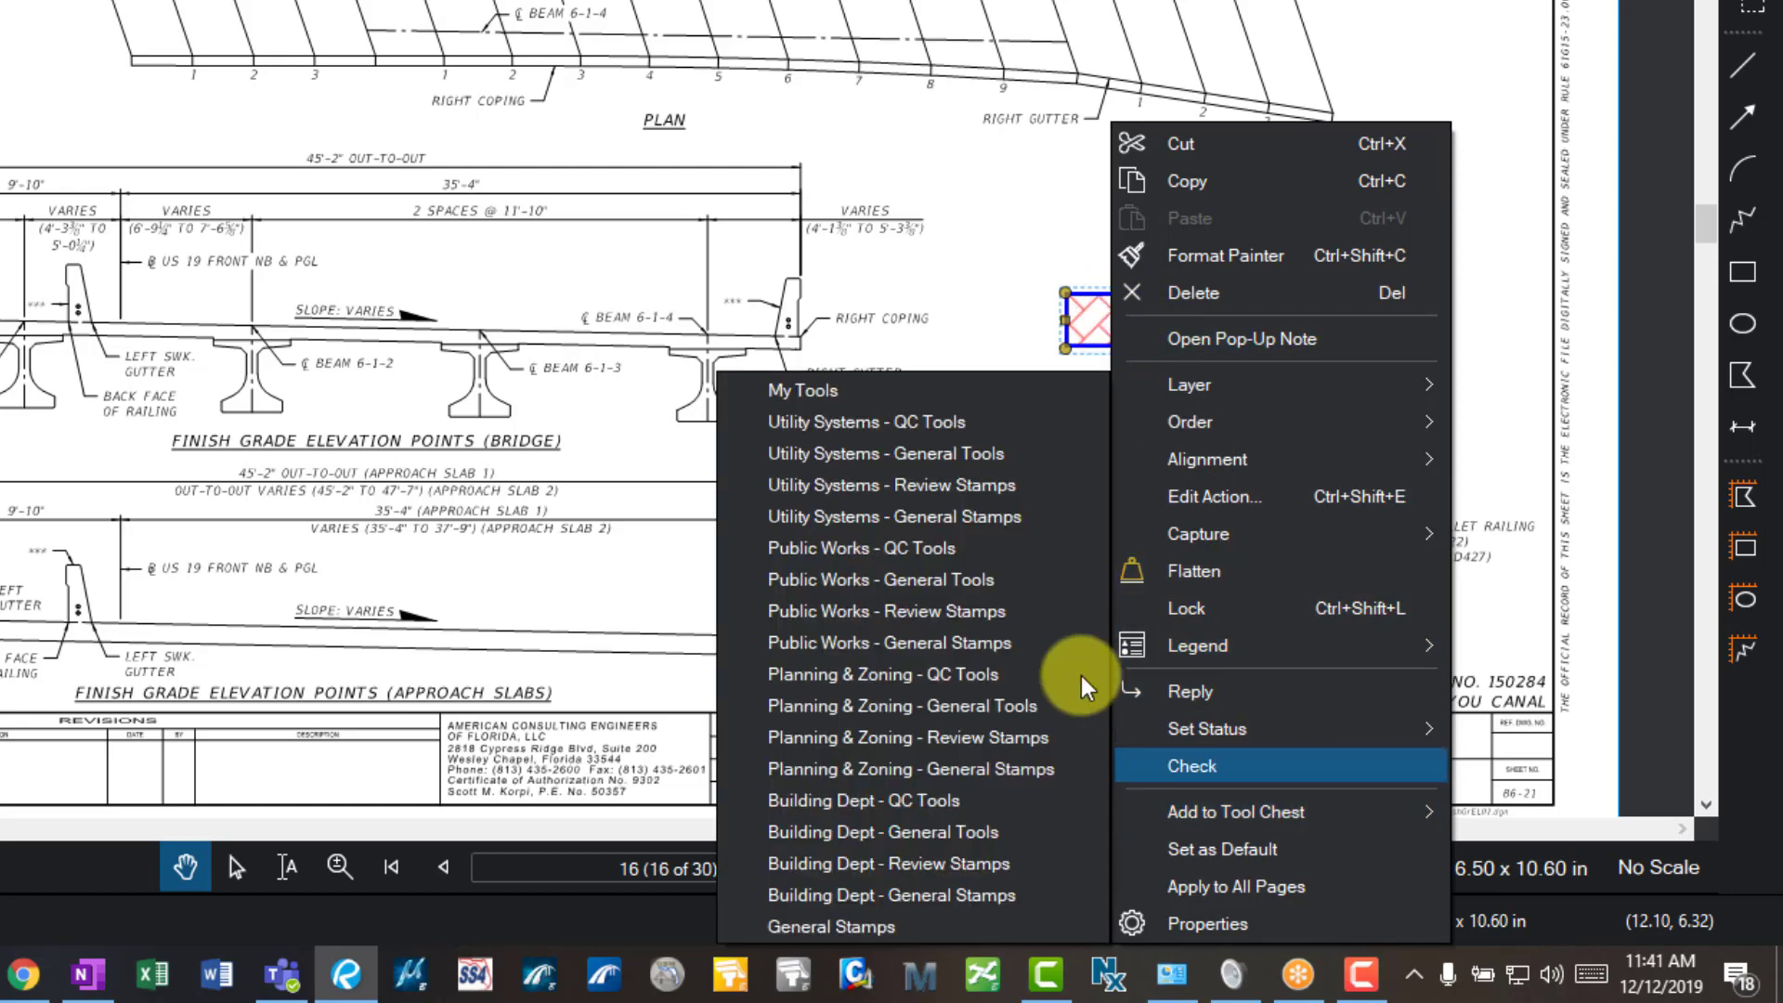
click(897, 394)
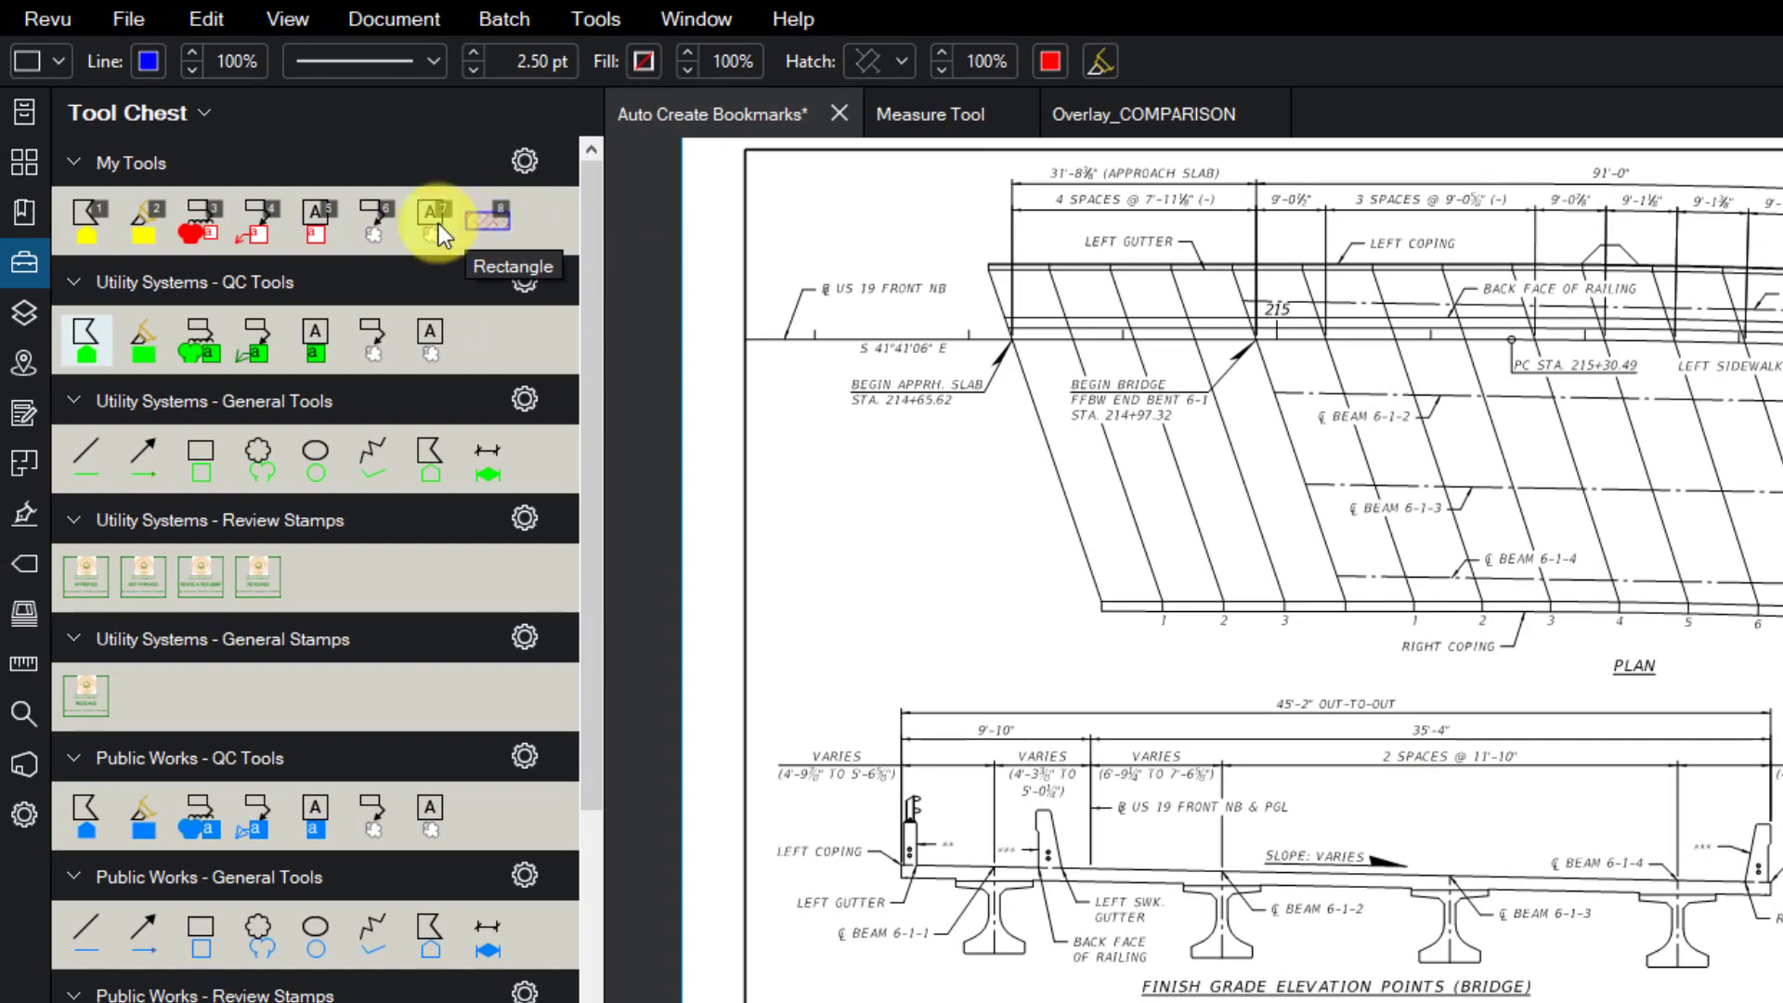
- Place two hatched rectangles with the saved tool, one below the other, right of the section
click(498, 221)
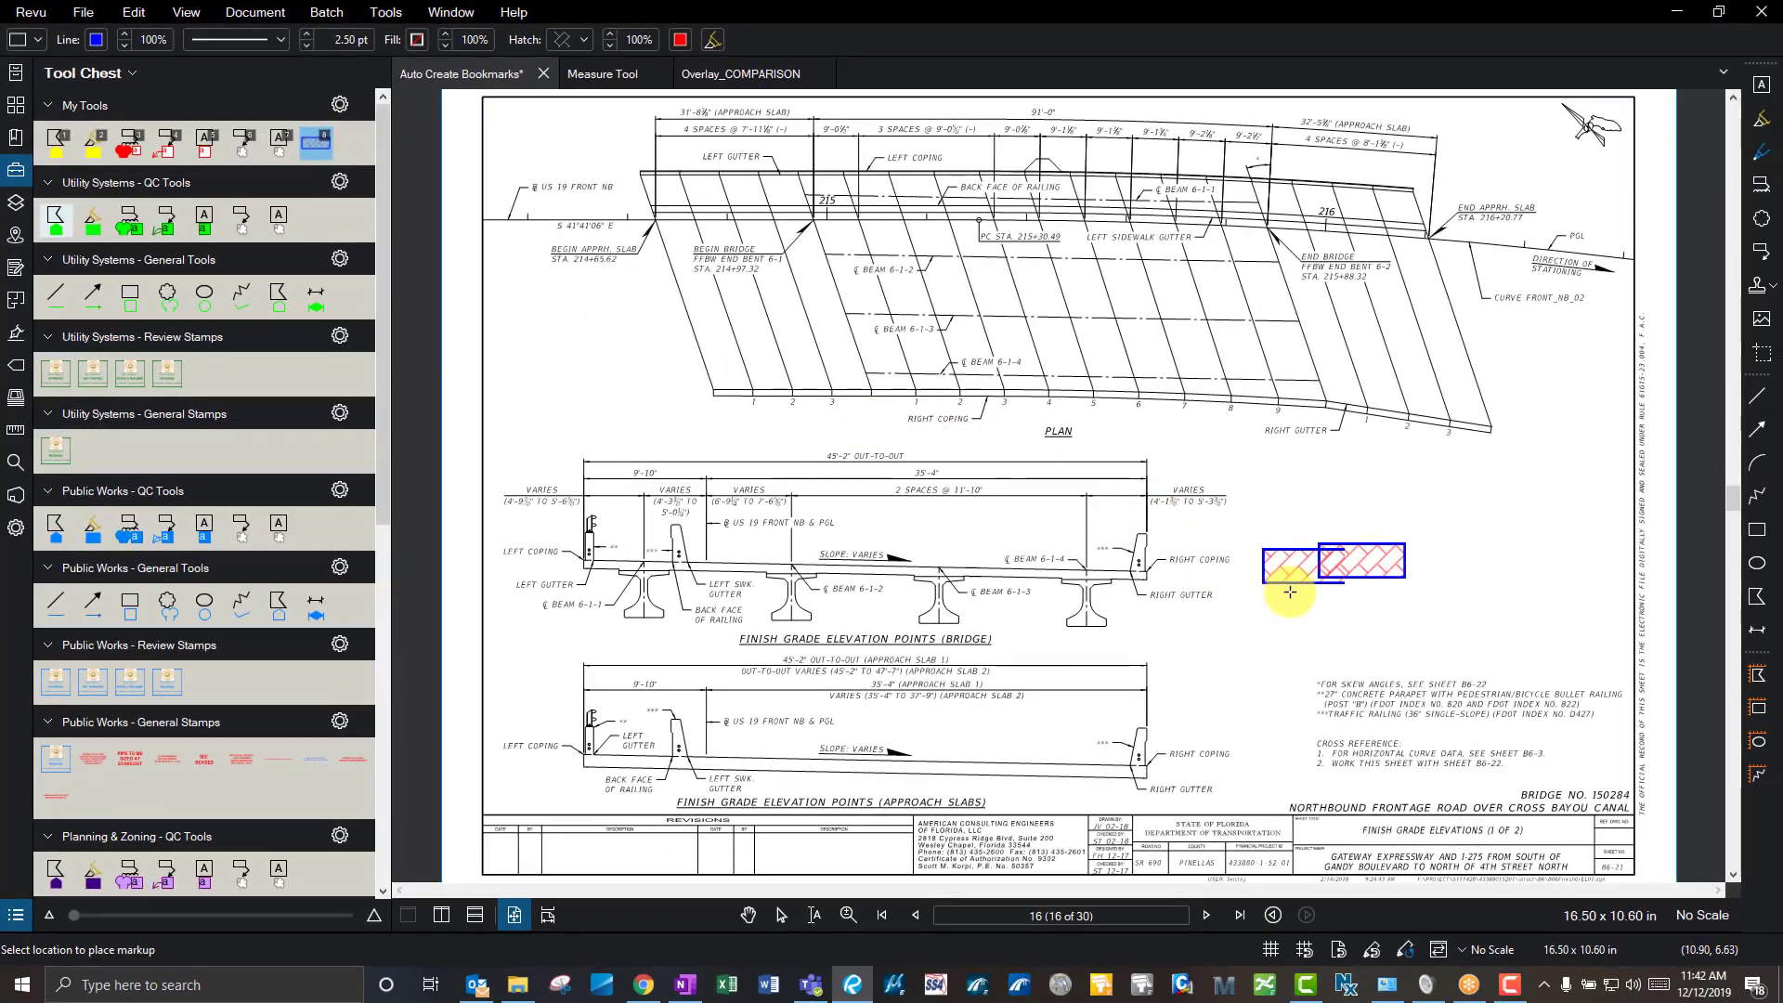
click(1320, 579)
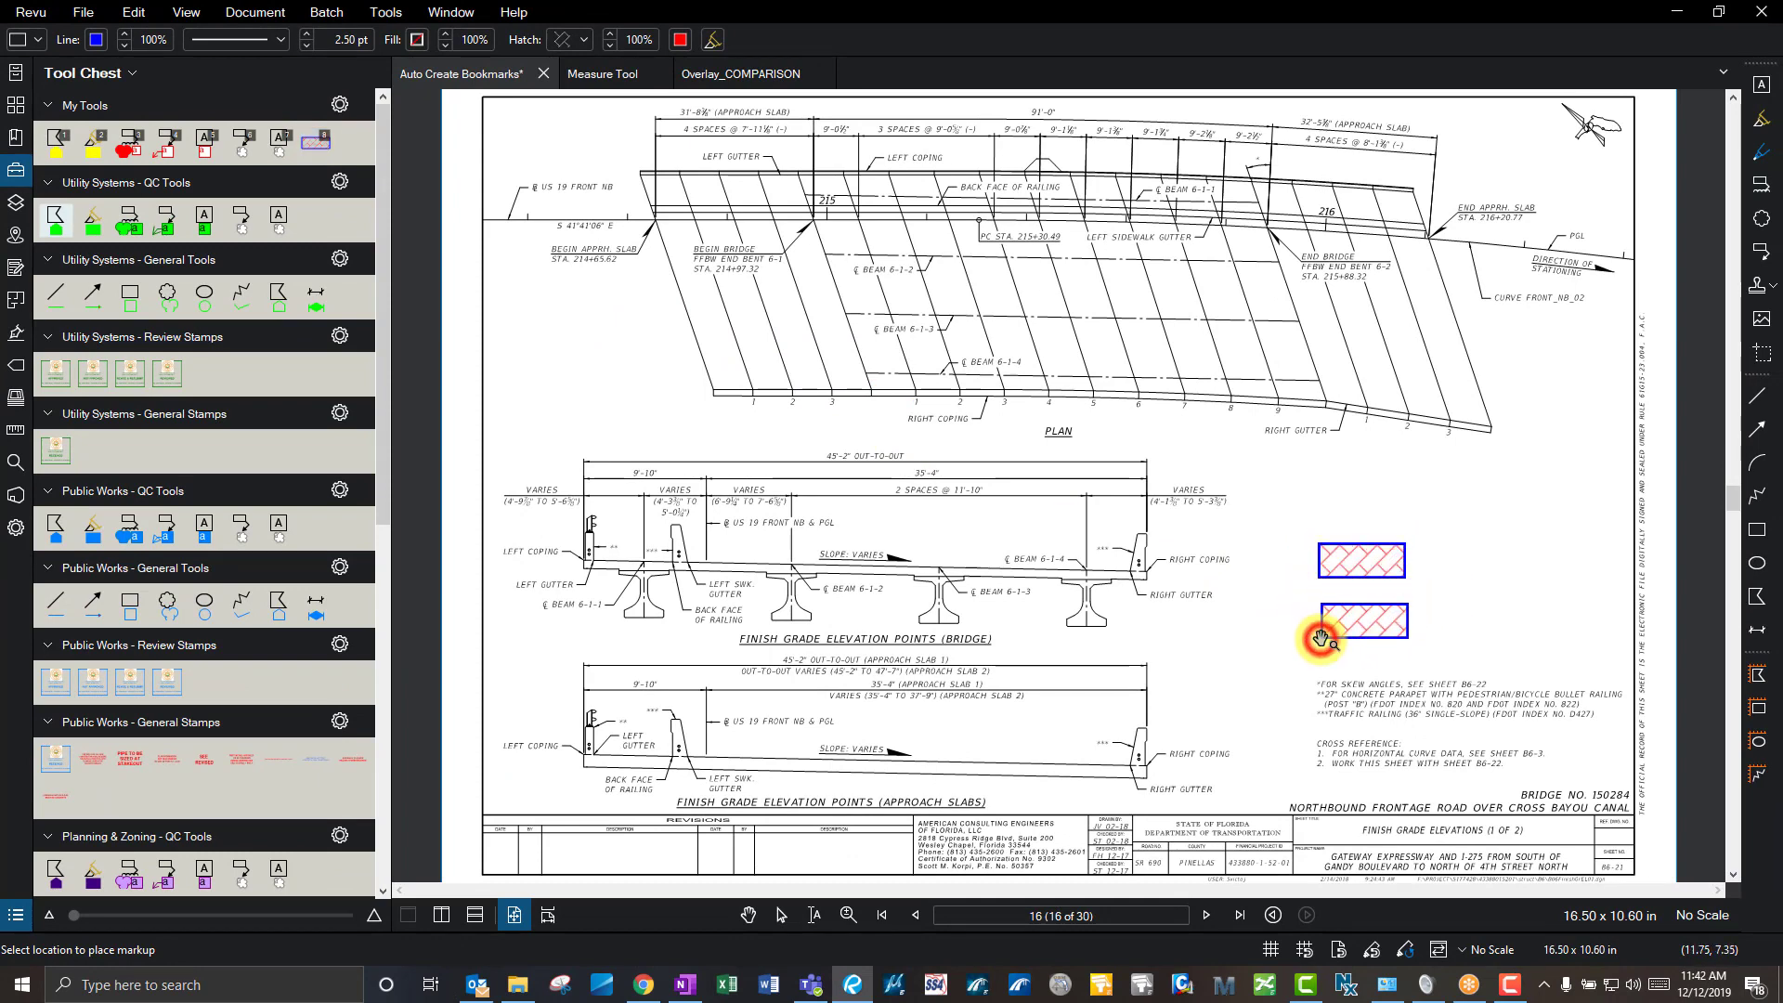
click(1320, 639)
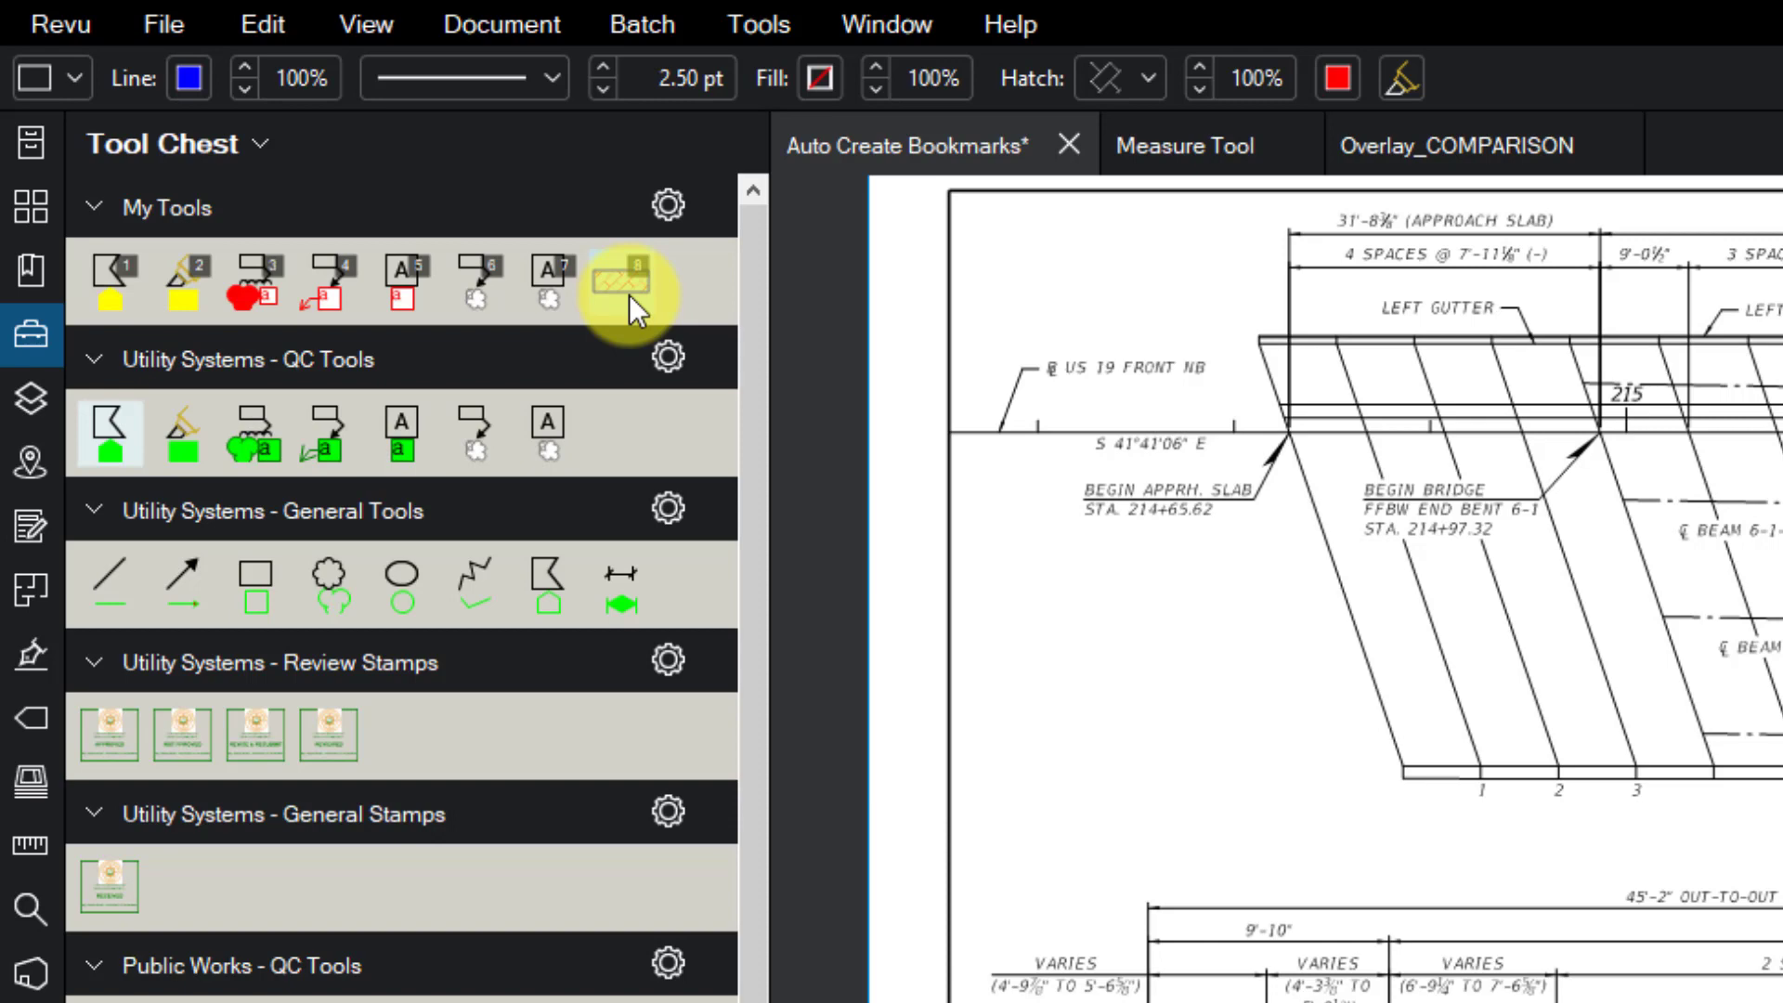
click(628, 294)
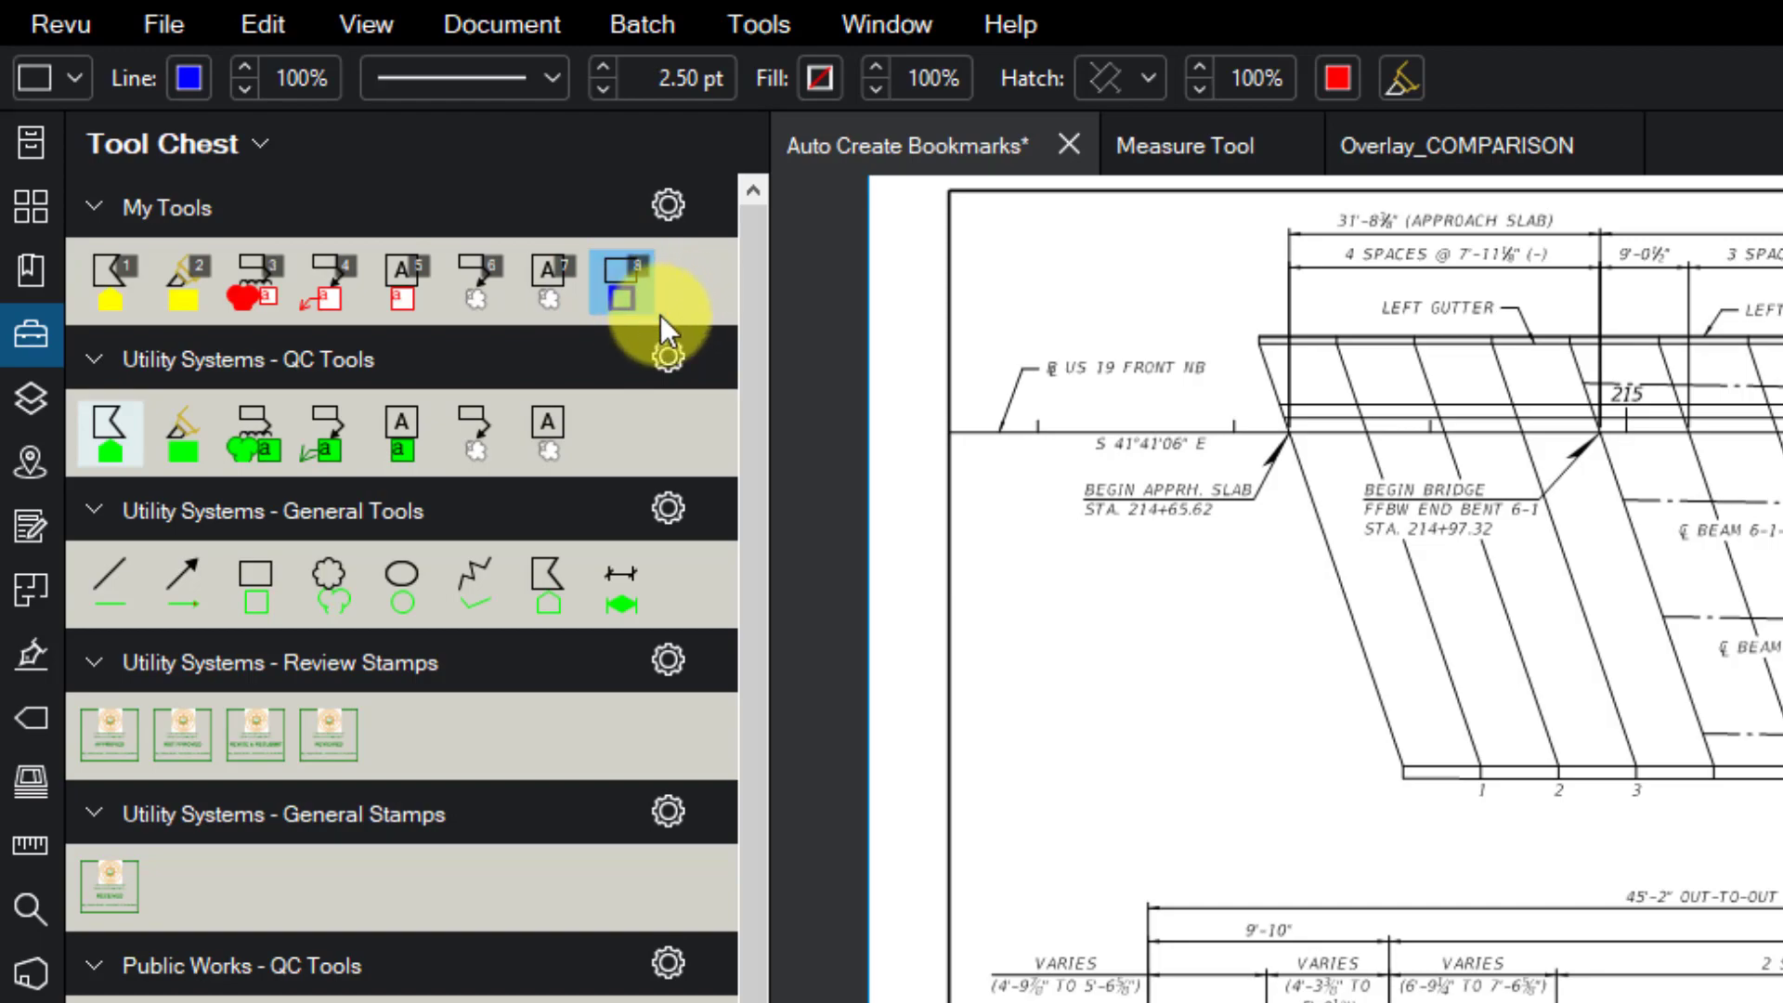
right_click(1060, 447)
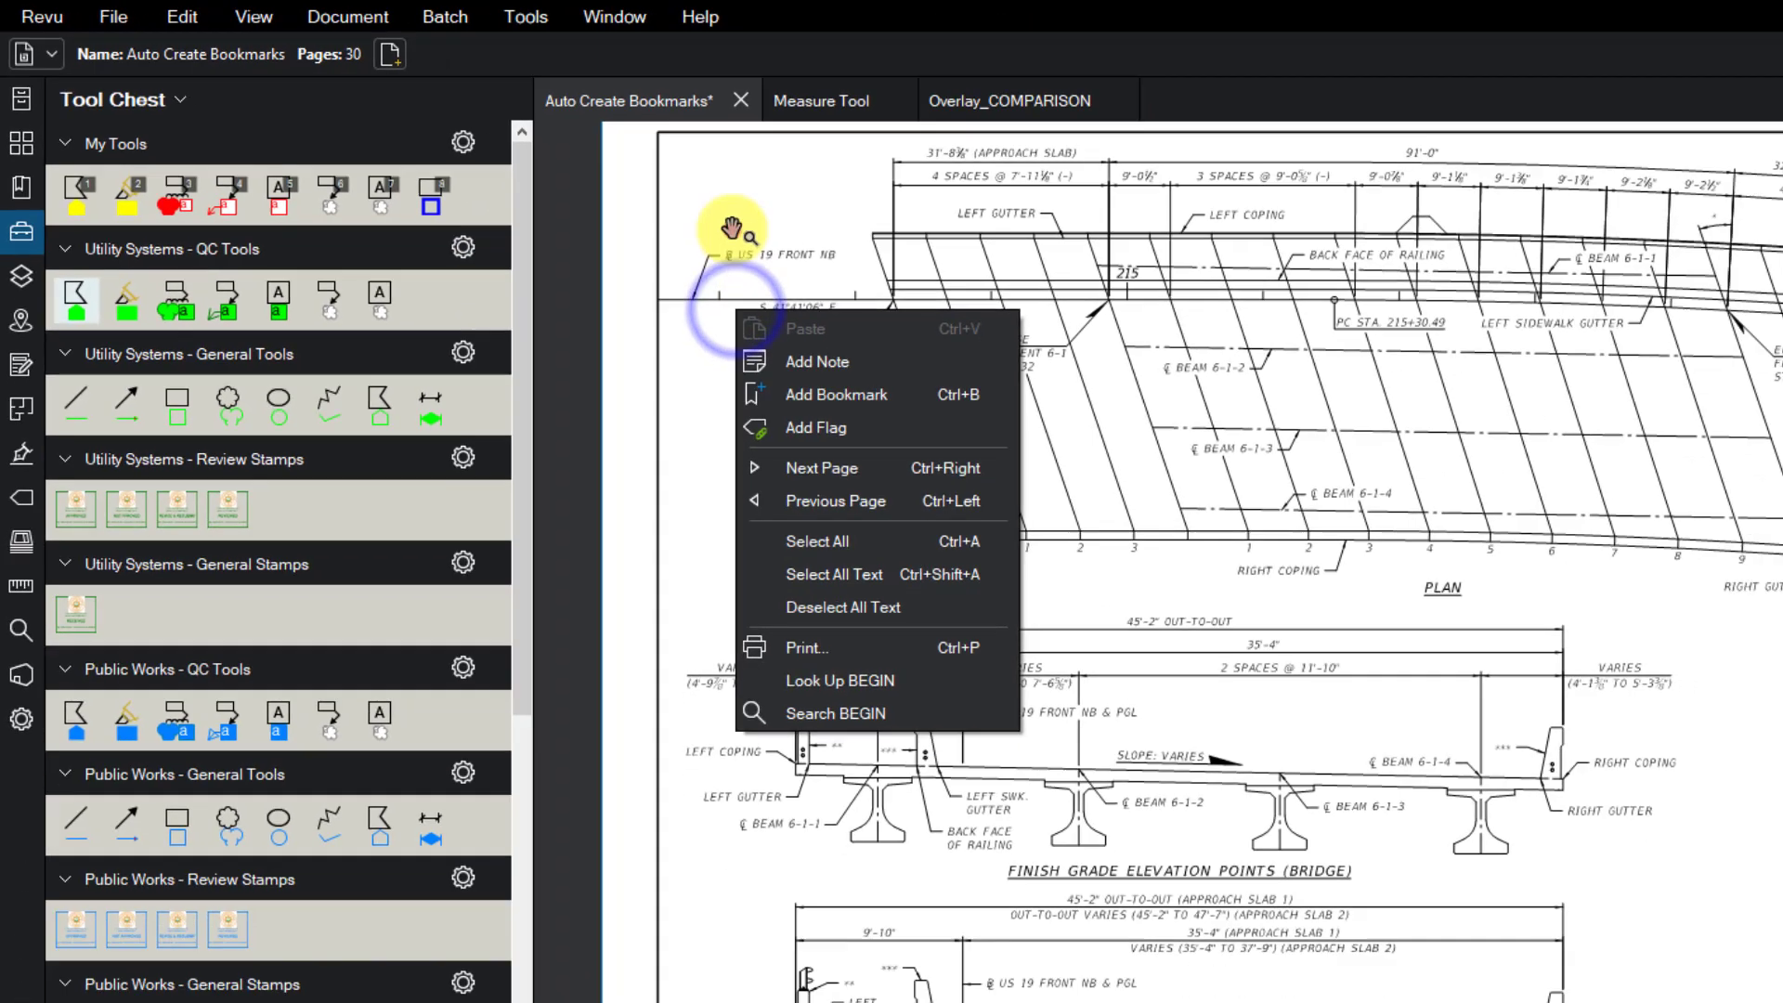
click(732, 227)
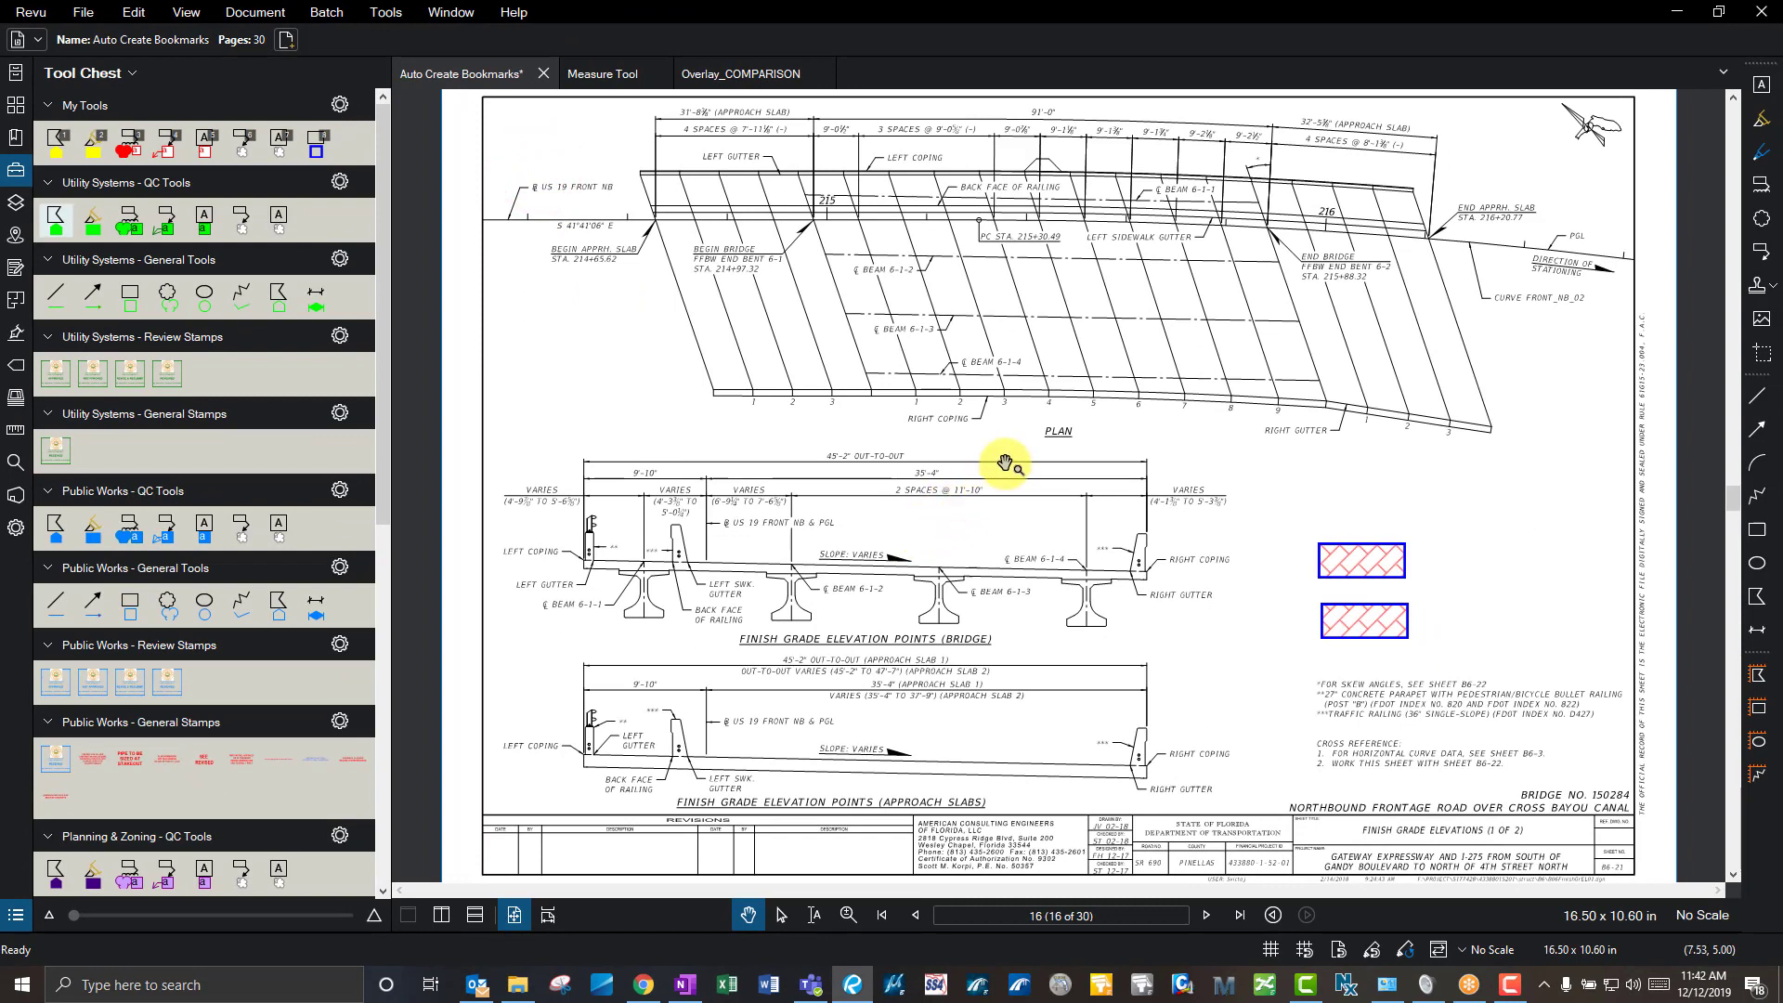
- Draw a large hatched rectangle with tool 8, delete it, and show the Layers panel
key(8)
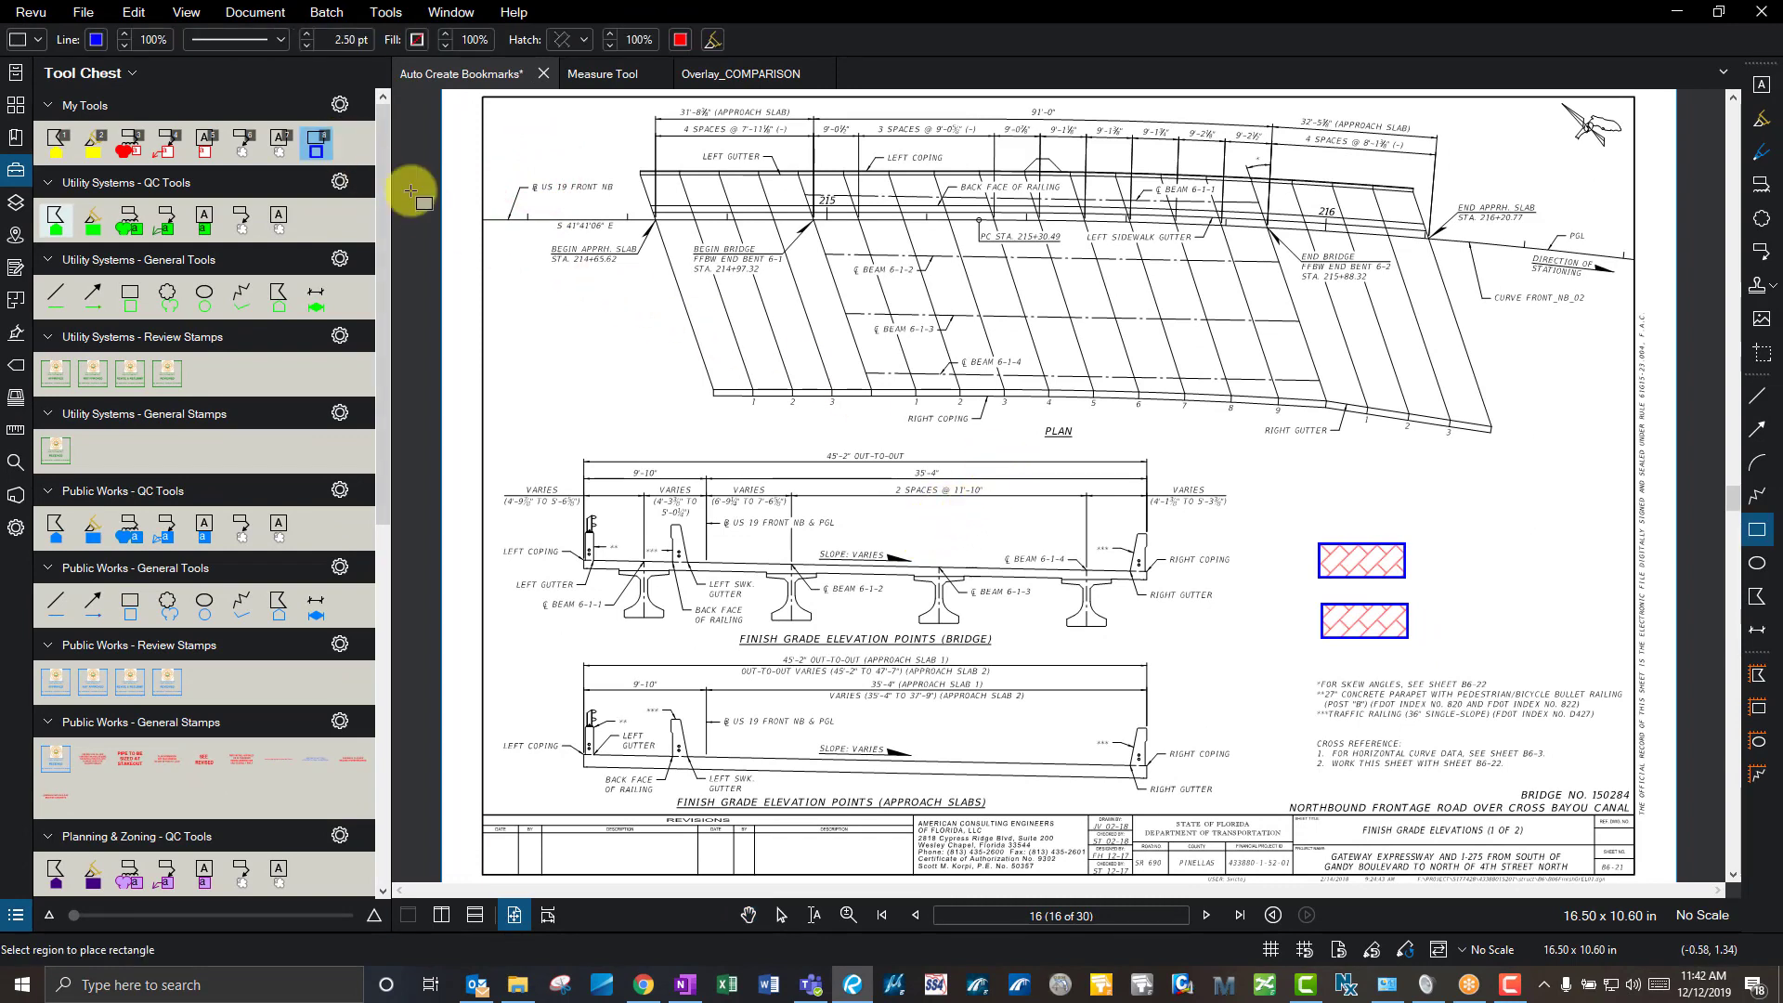
drag(564, 379, 892, 601)
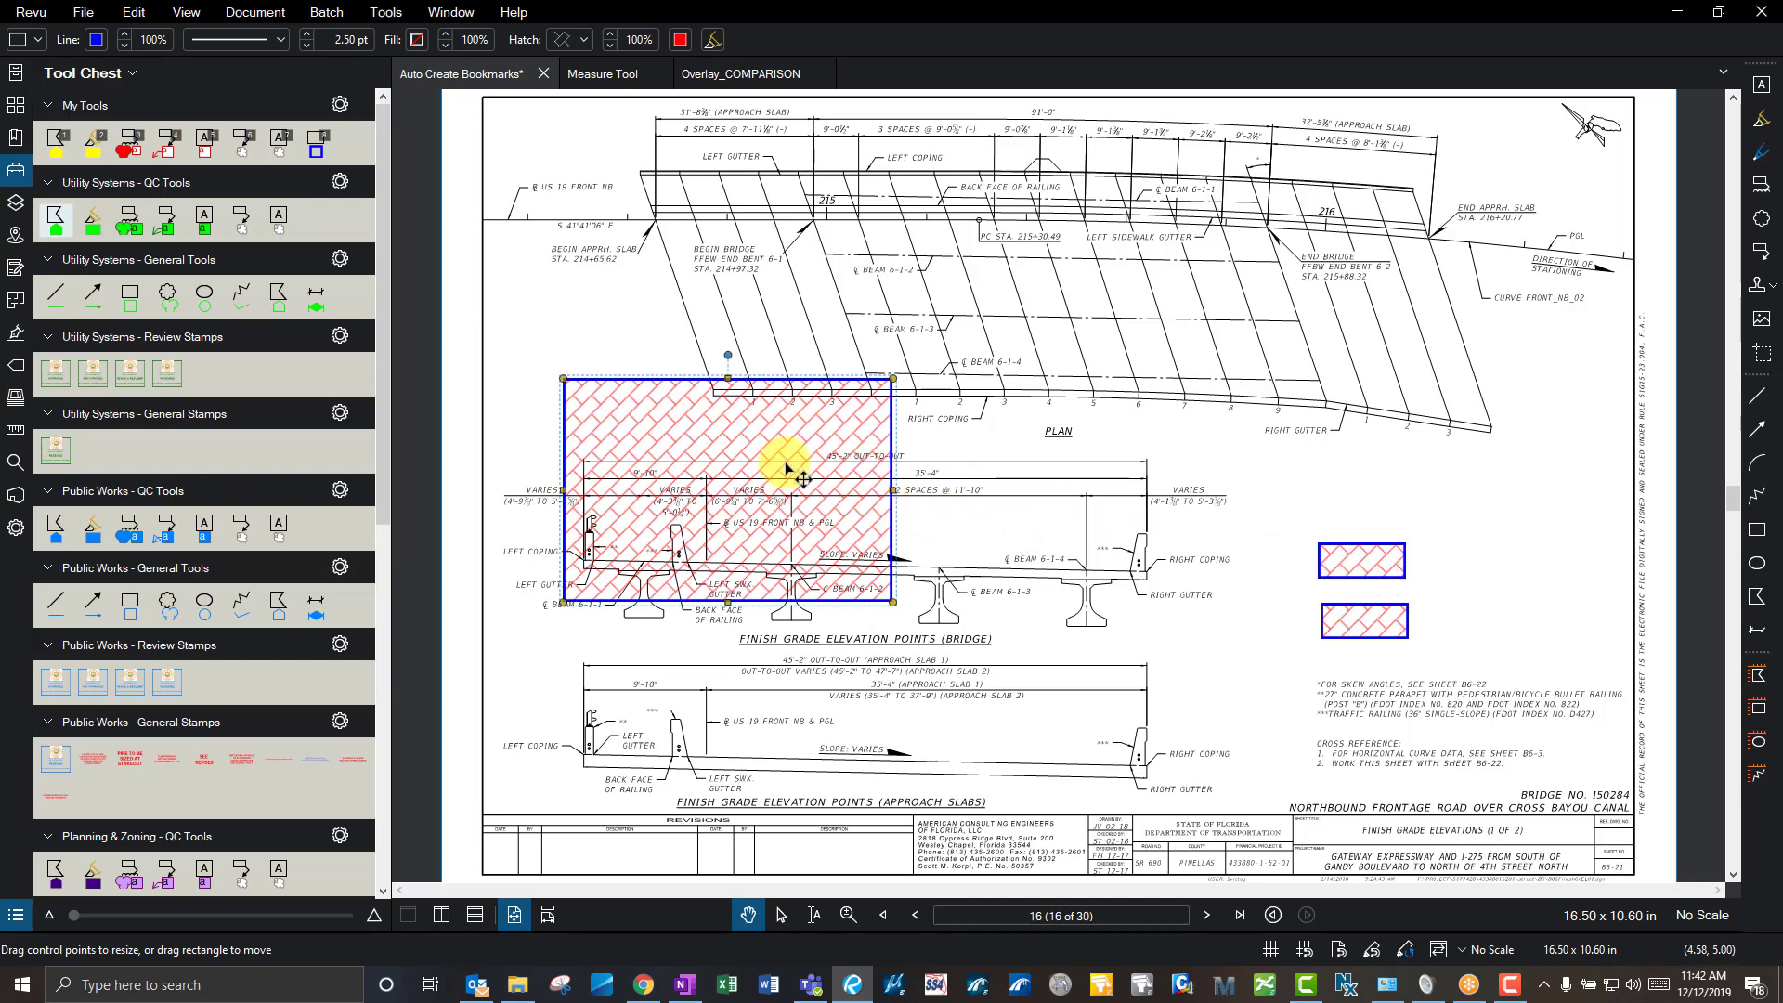
key(Delete)
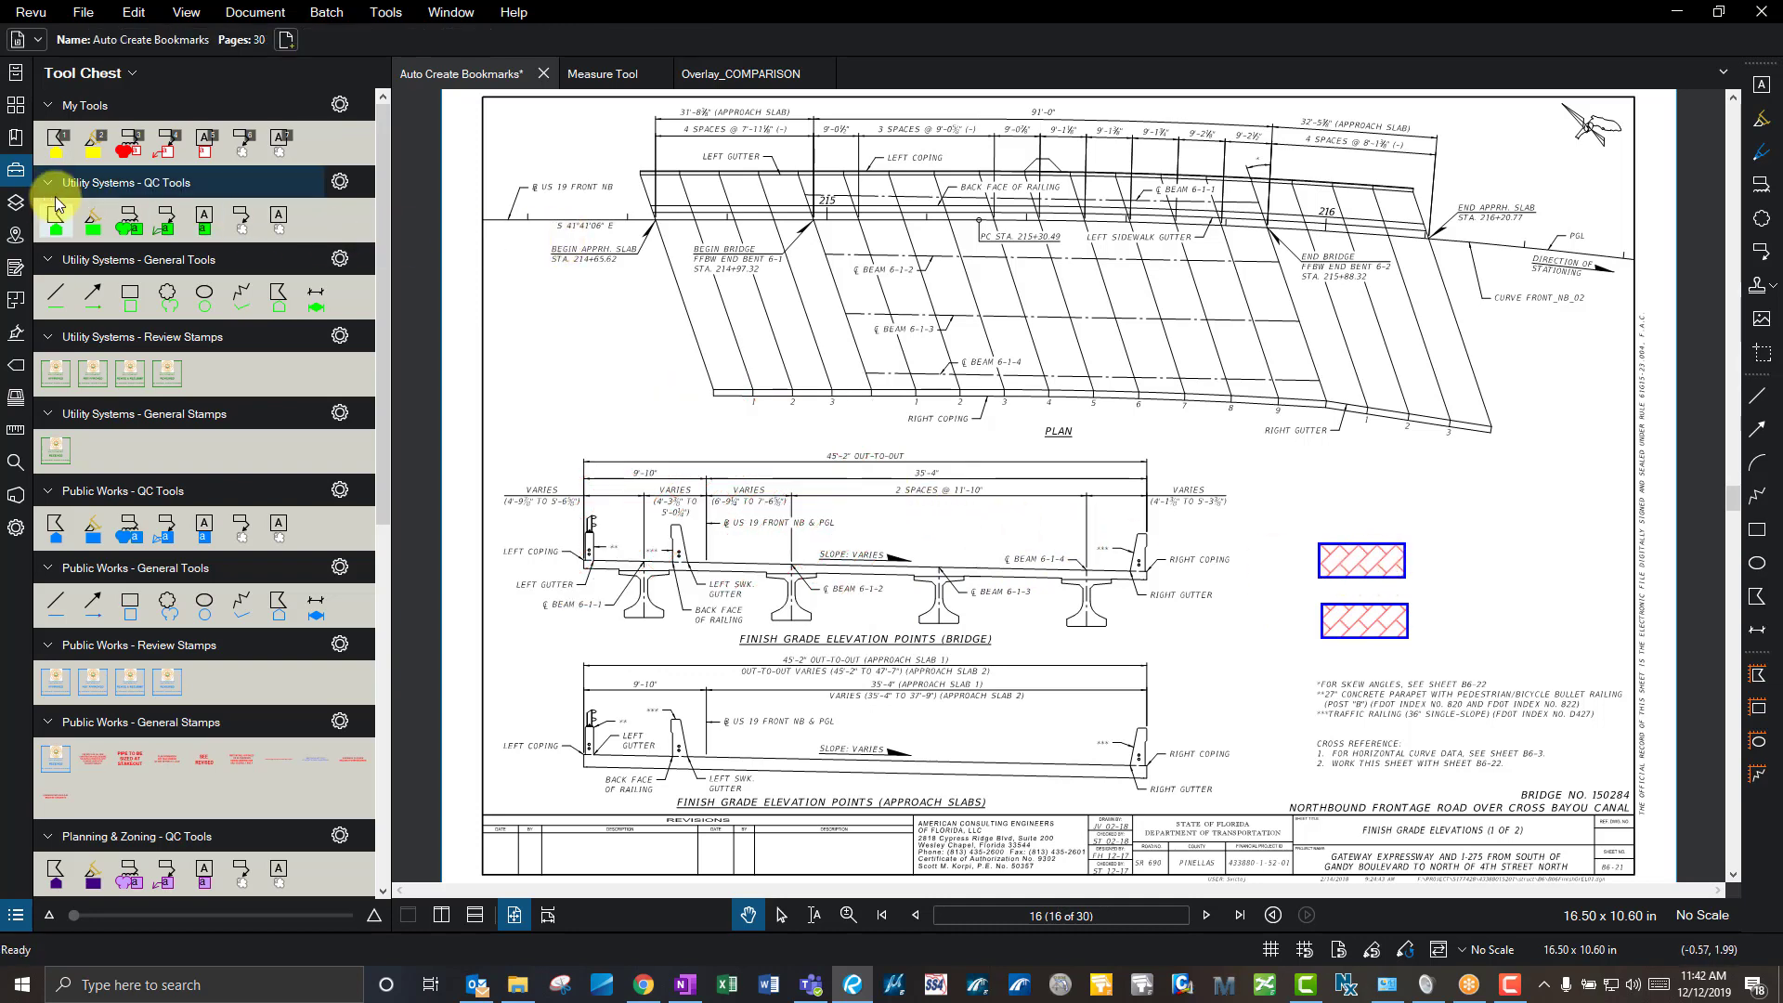
click(16, 206)
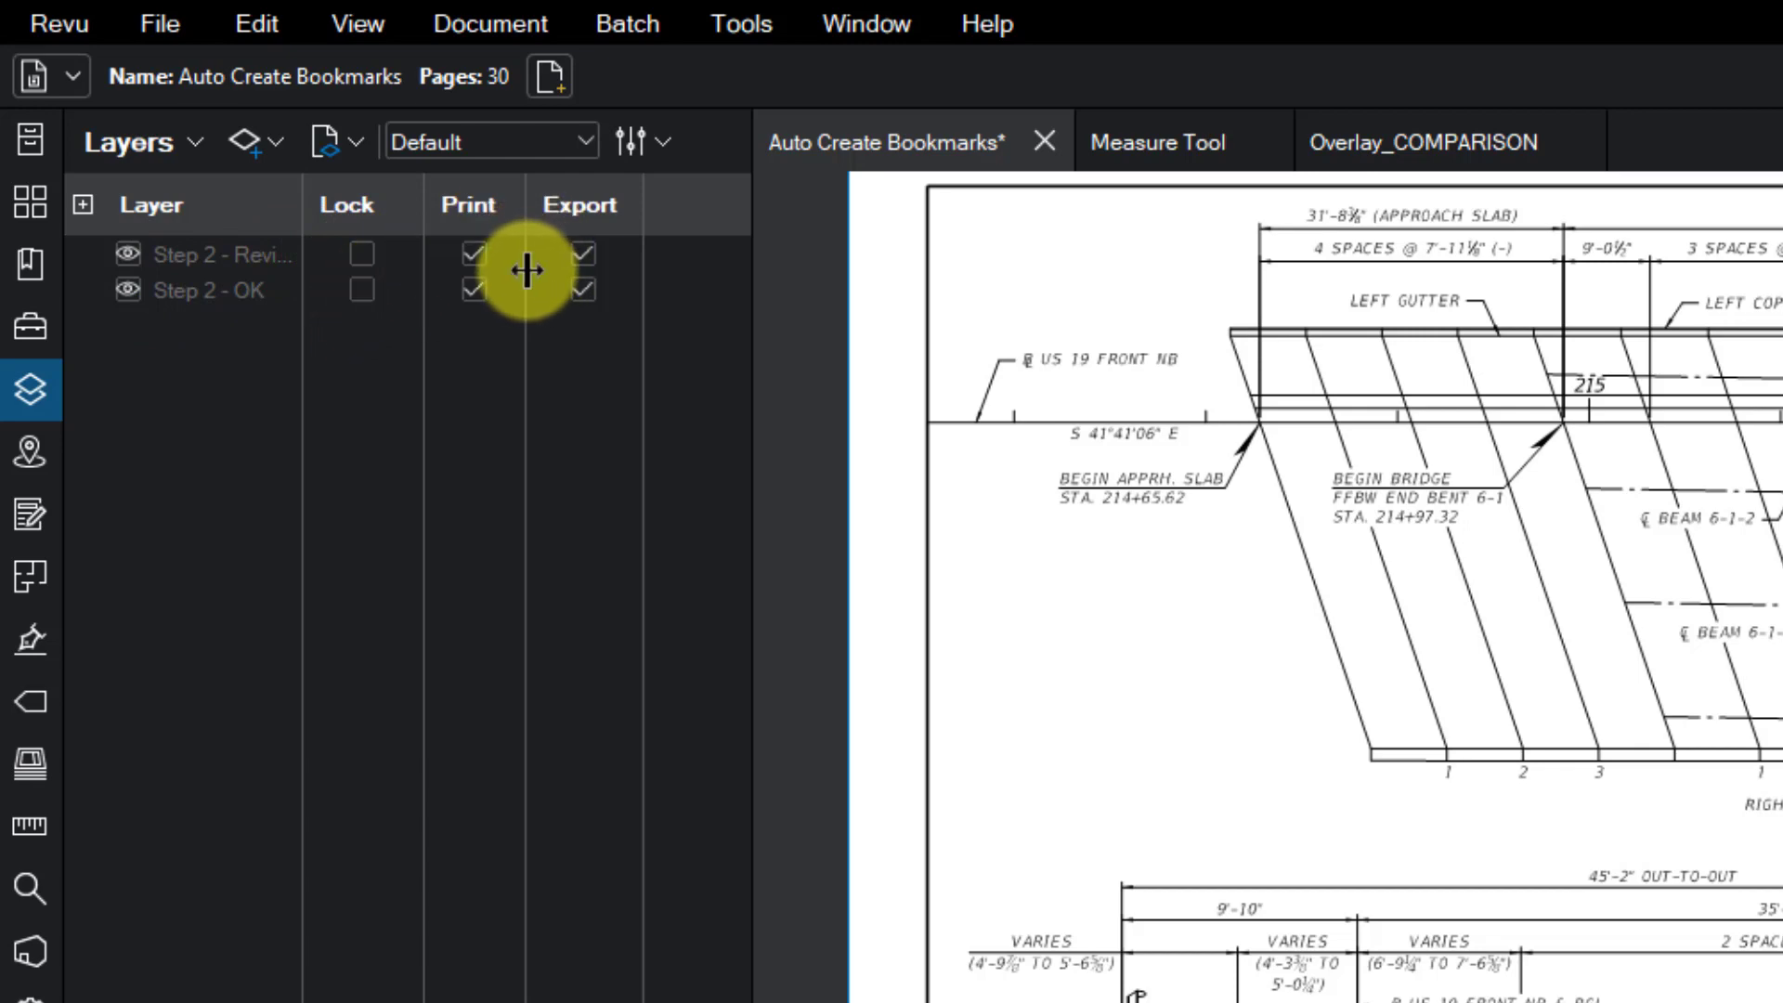
click(1022, 417)
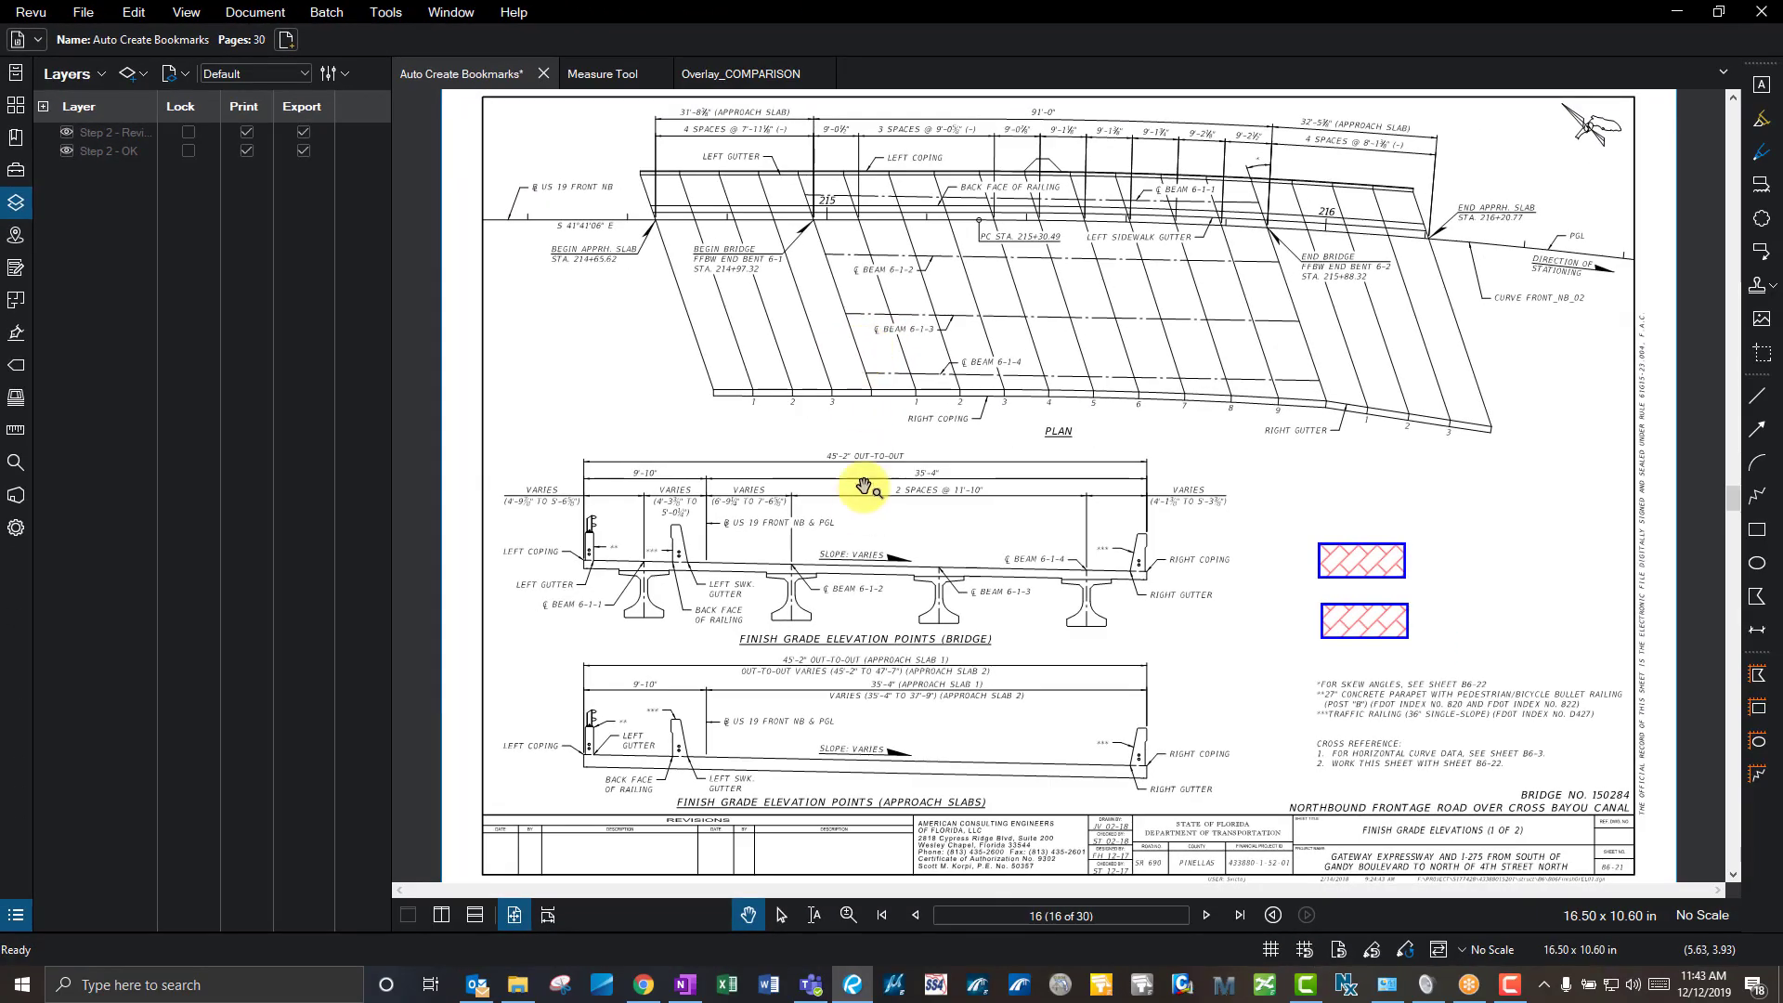
key(h)
key(k)
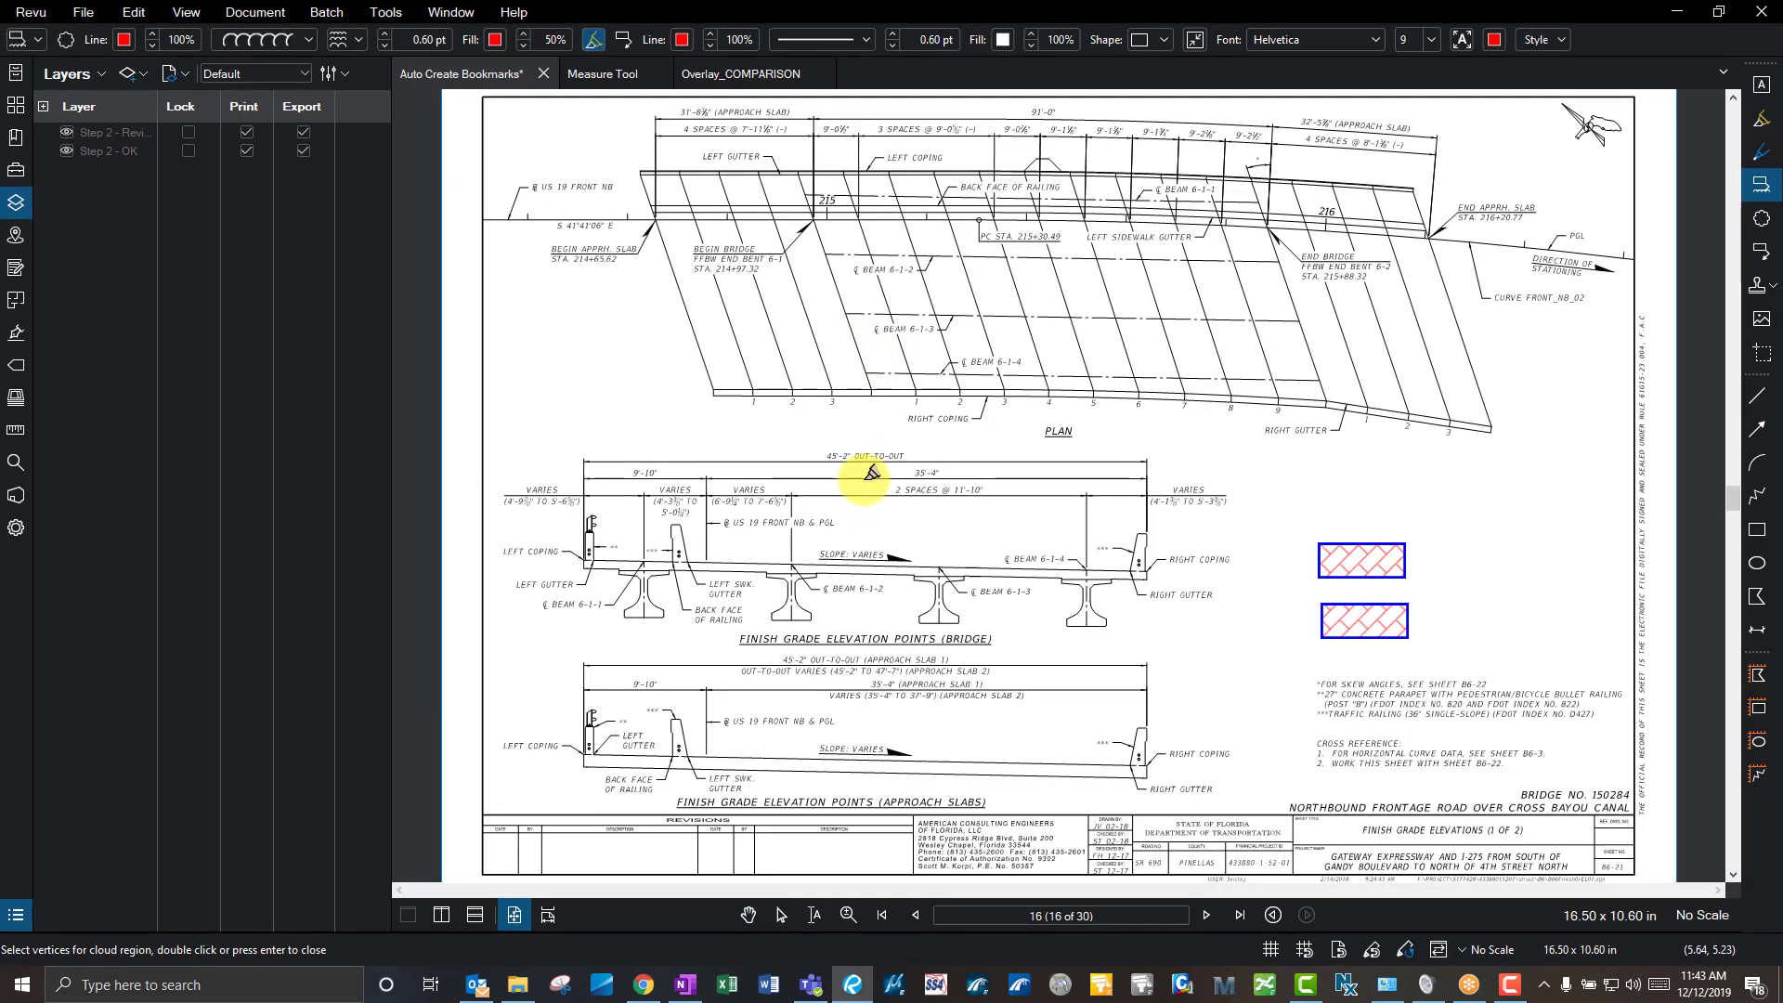
key(h)
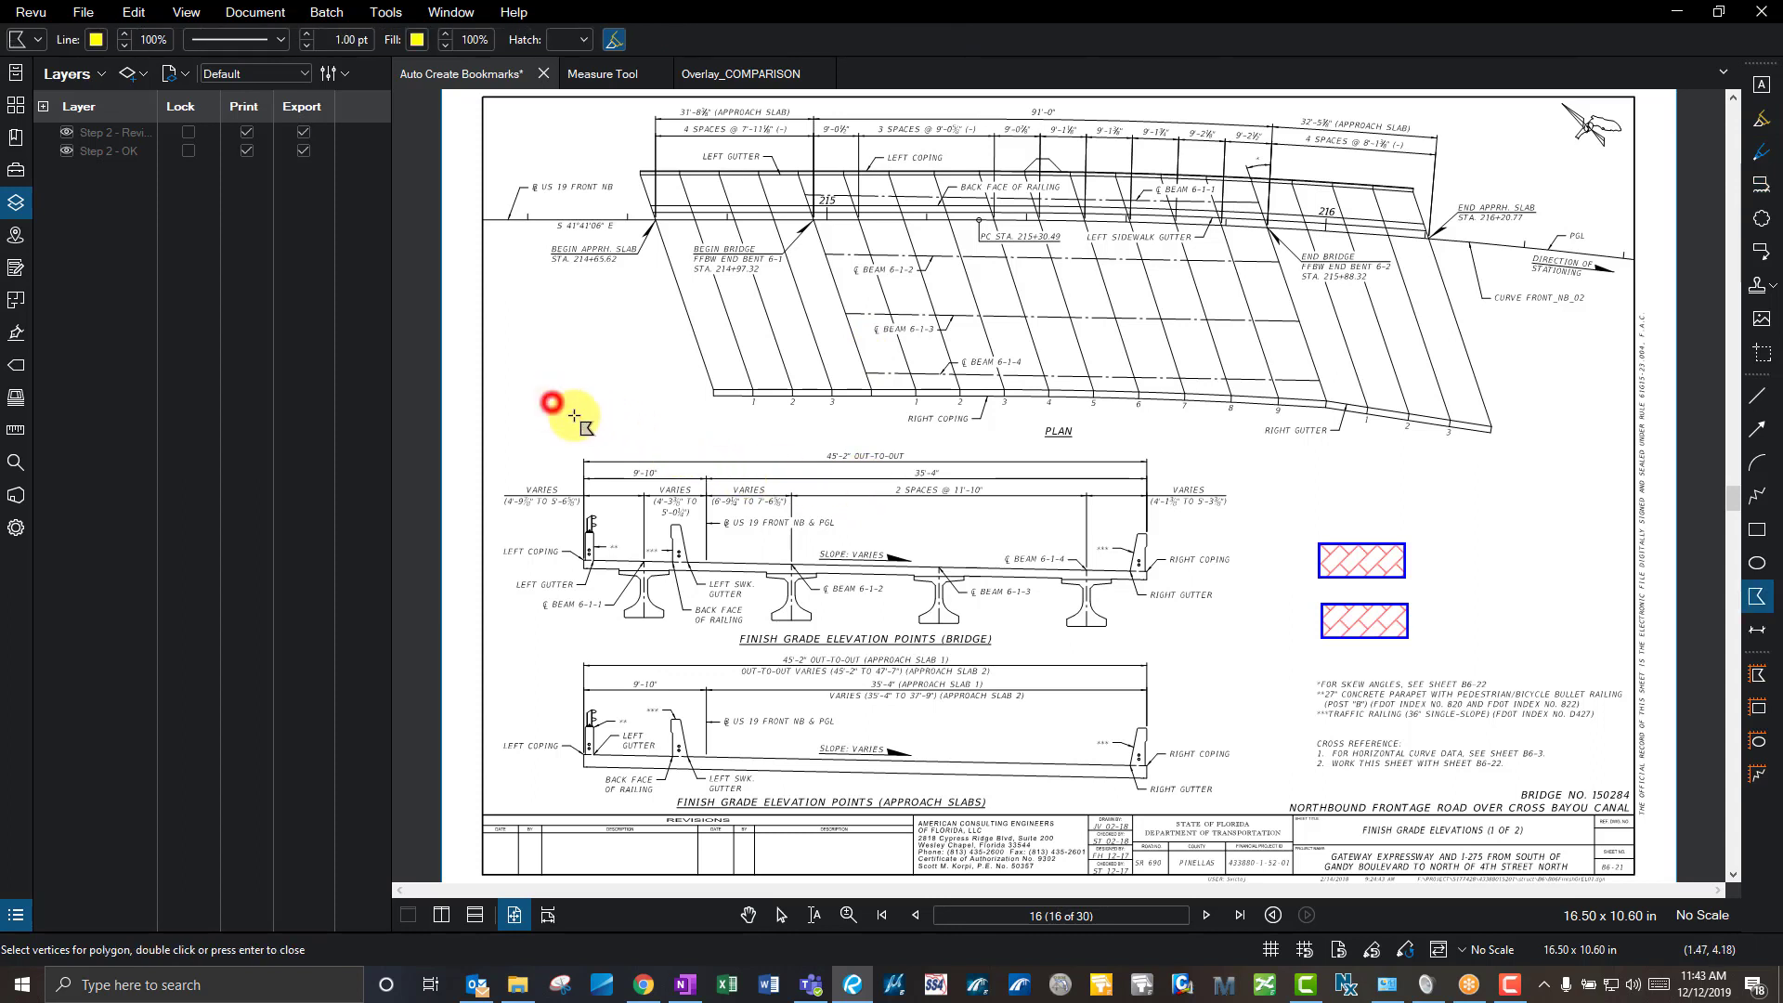
drag(551, 401, 650, 455)
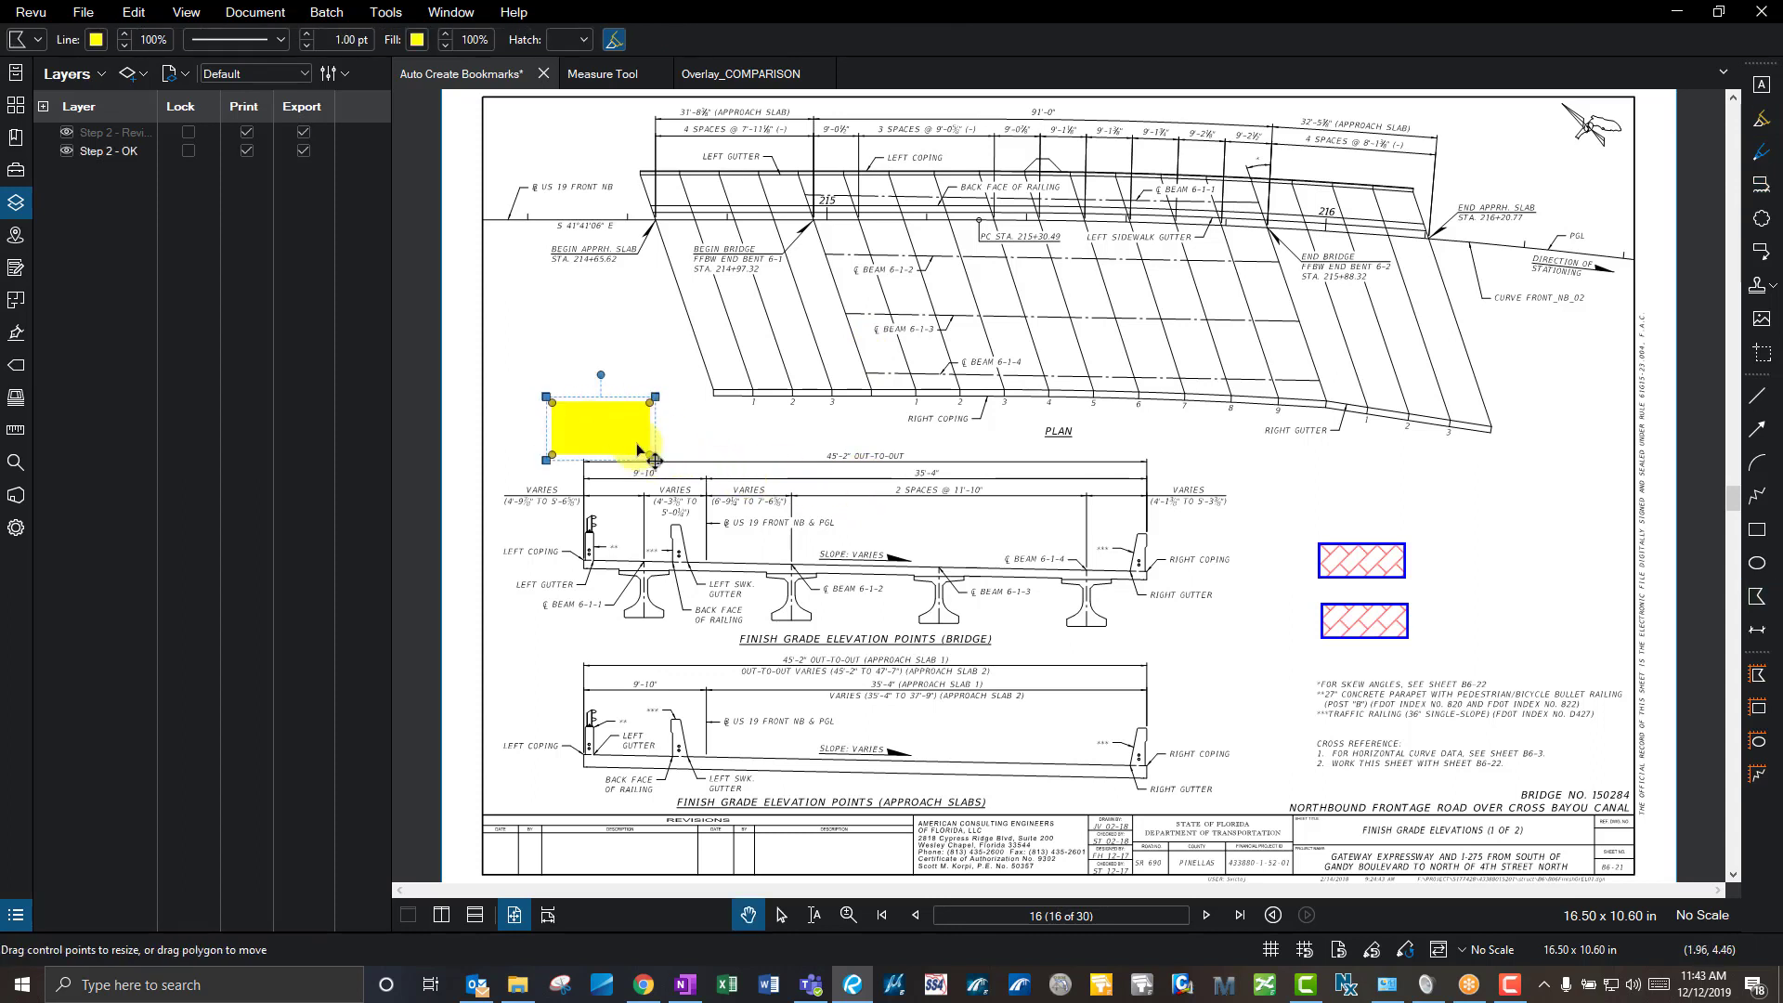
key(k)
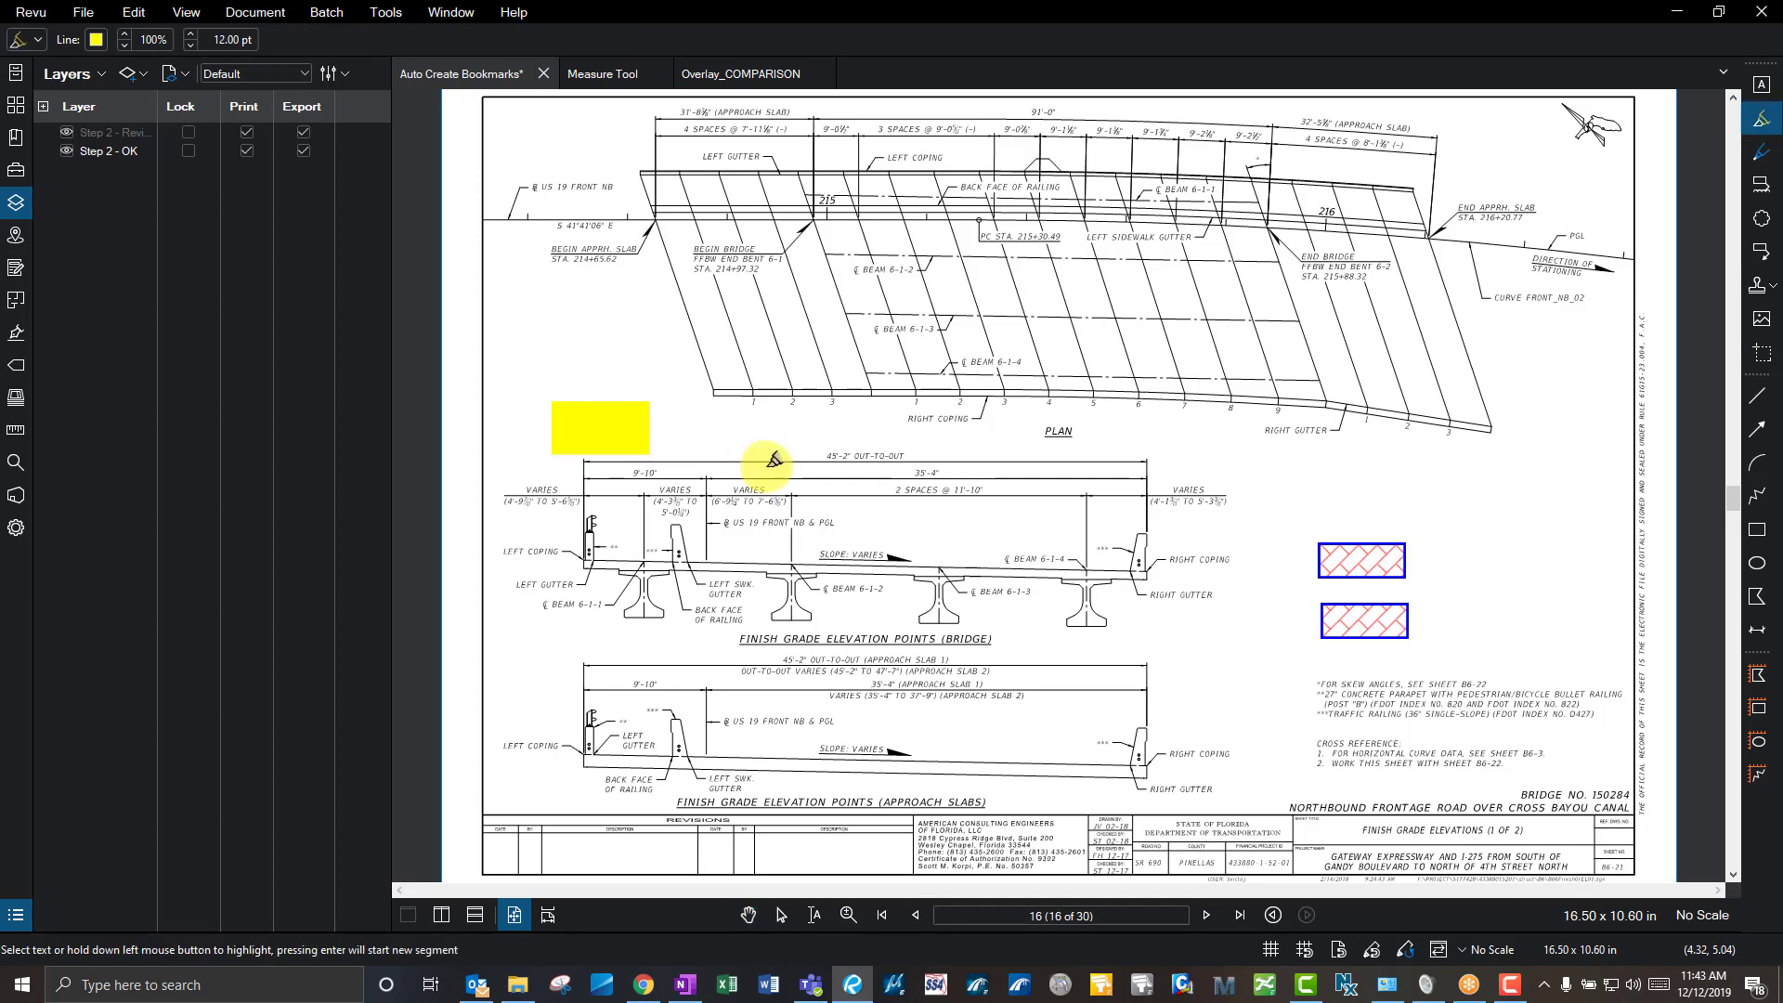
drag(808, 424, 875, 456)
click(932, 389)
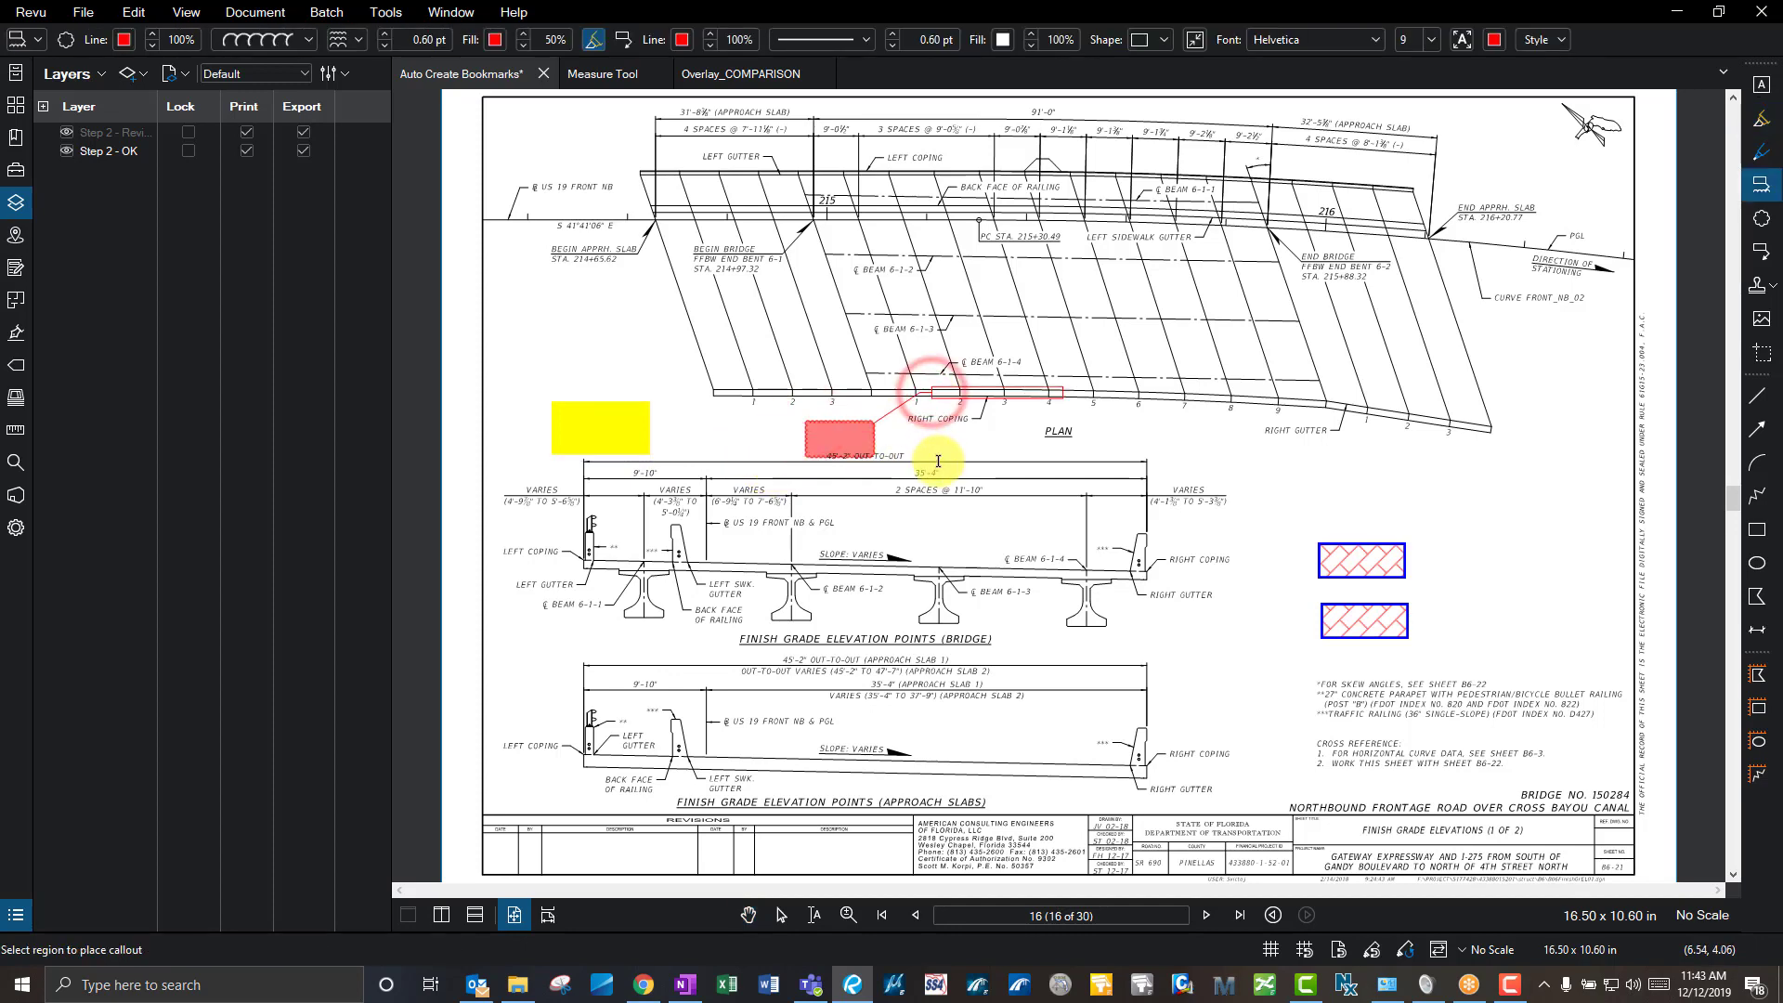
click(944, 506)
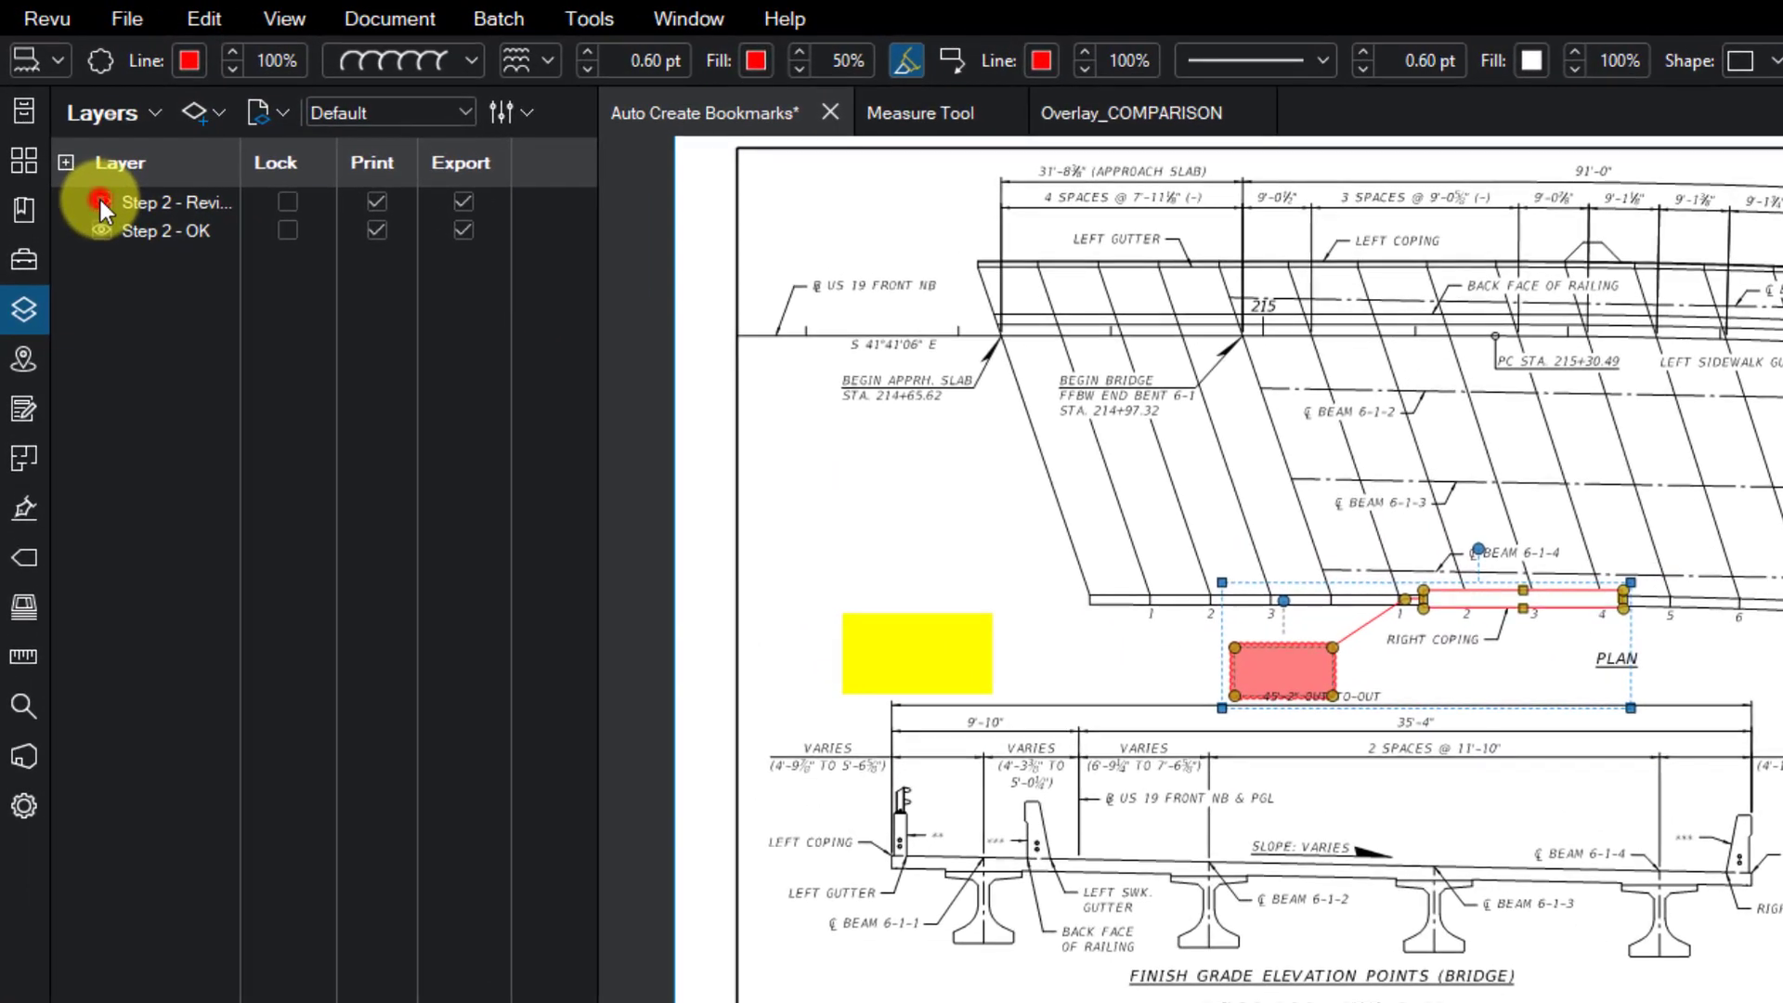
click(70, 140)
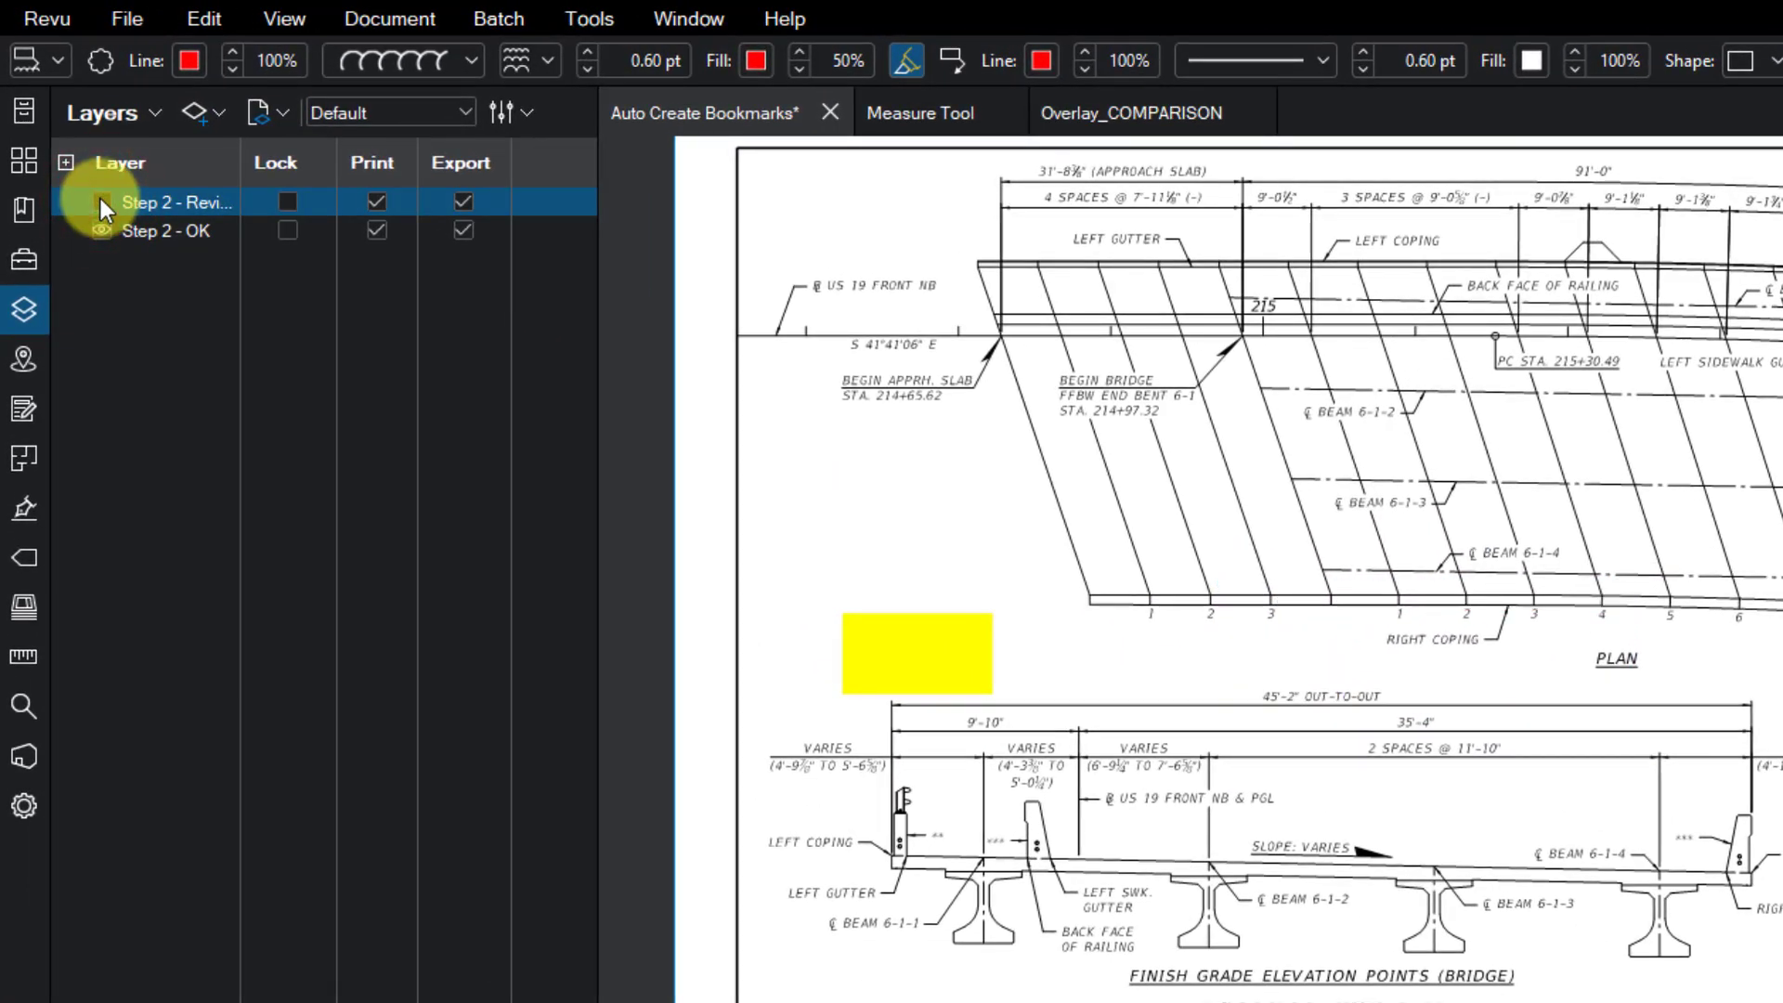
click(100, 201)
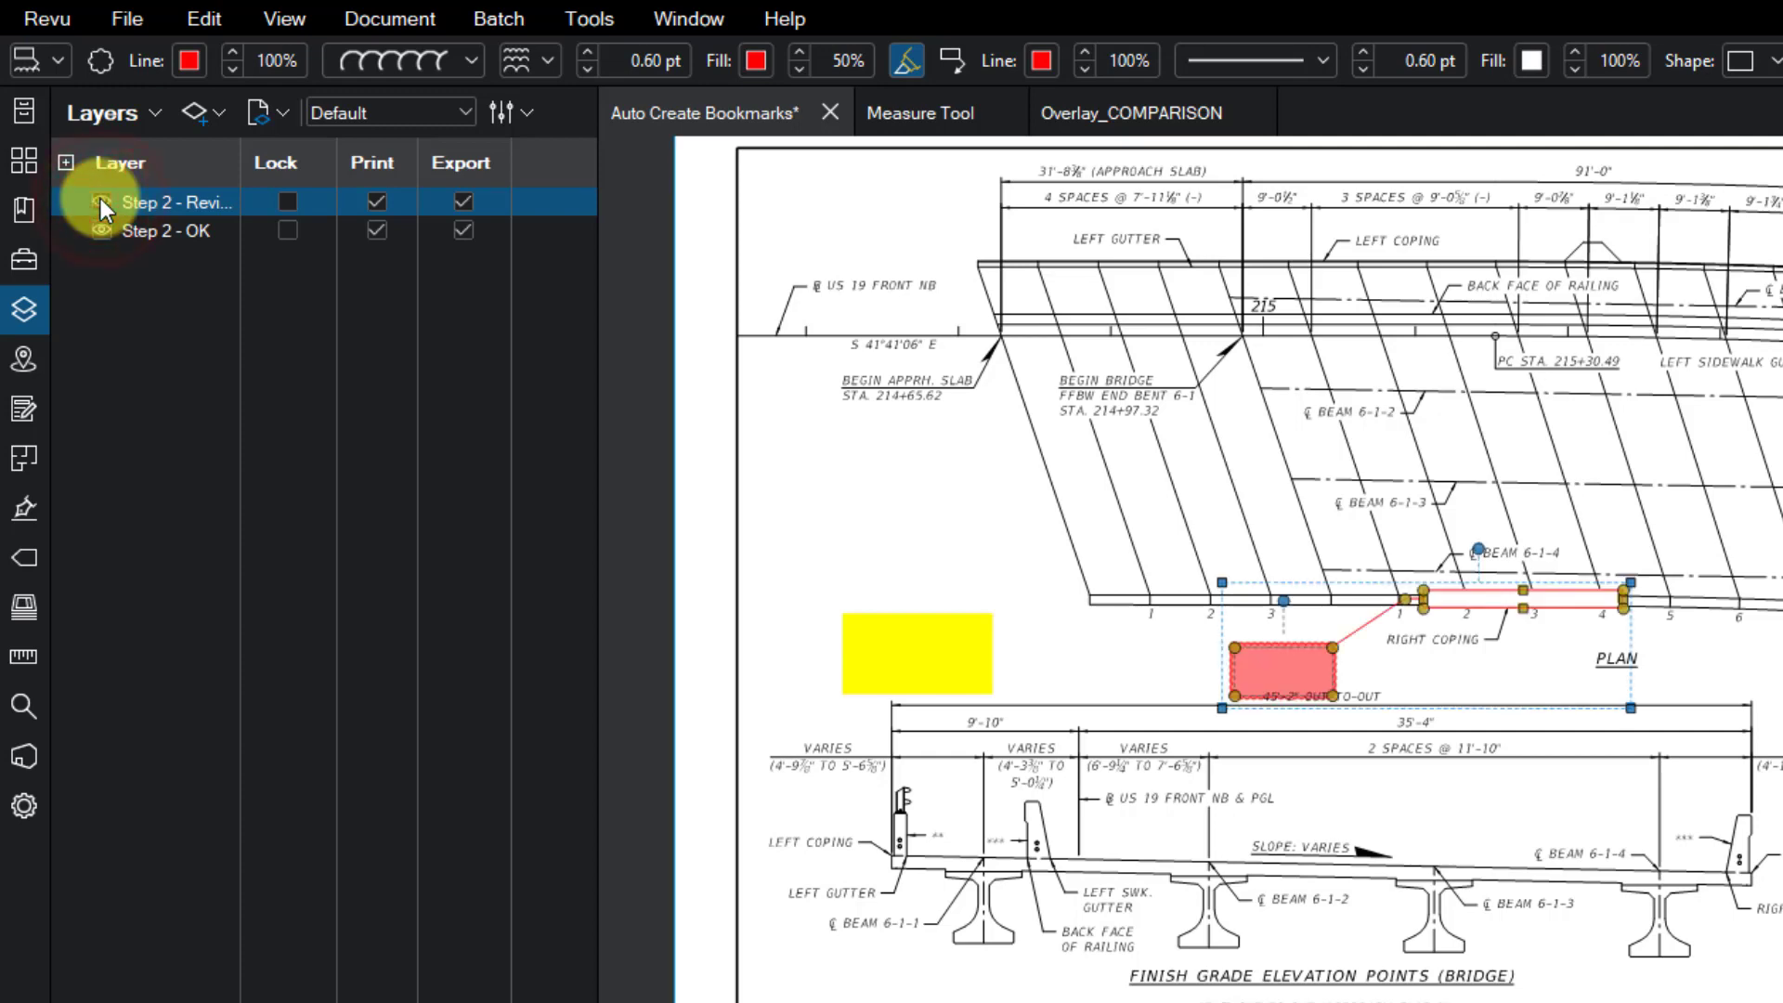
click(287, 203)
click(1323, 929)
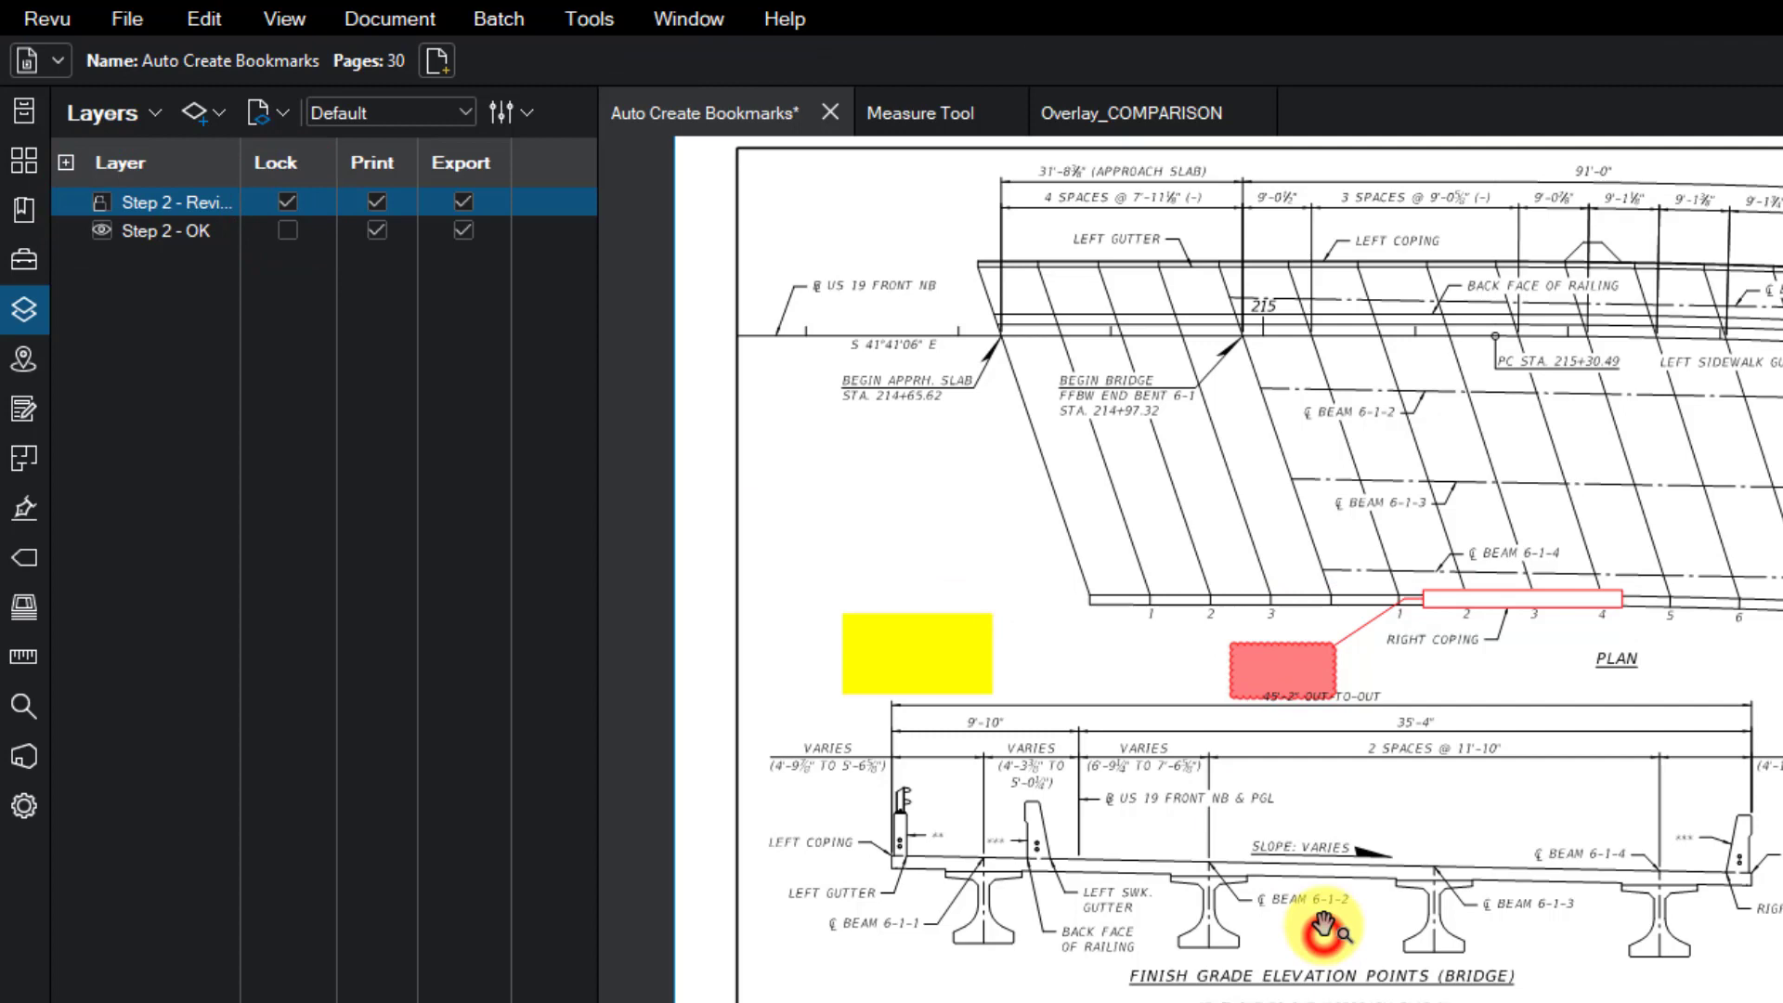
click(1313, 669)
drag(1285, 671, 1291, 674)
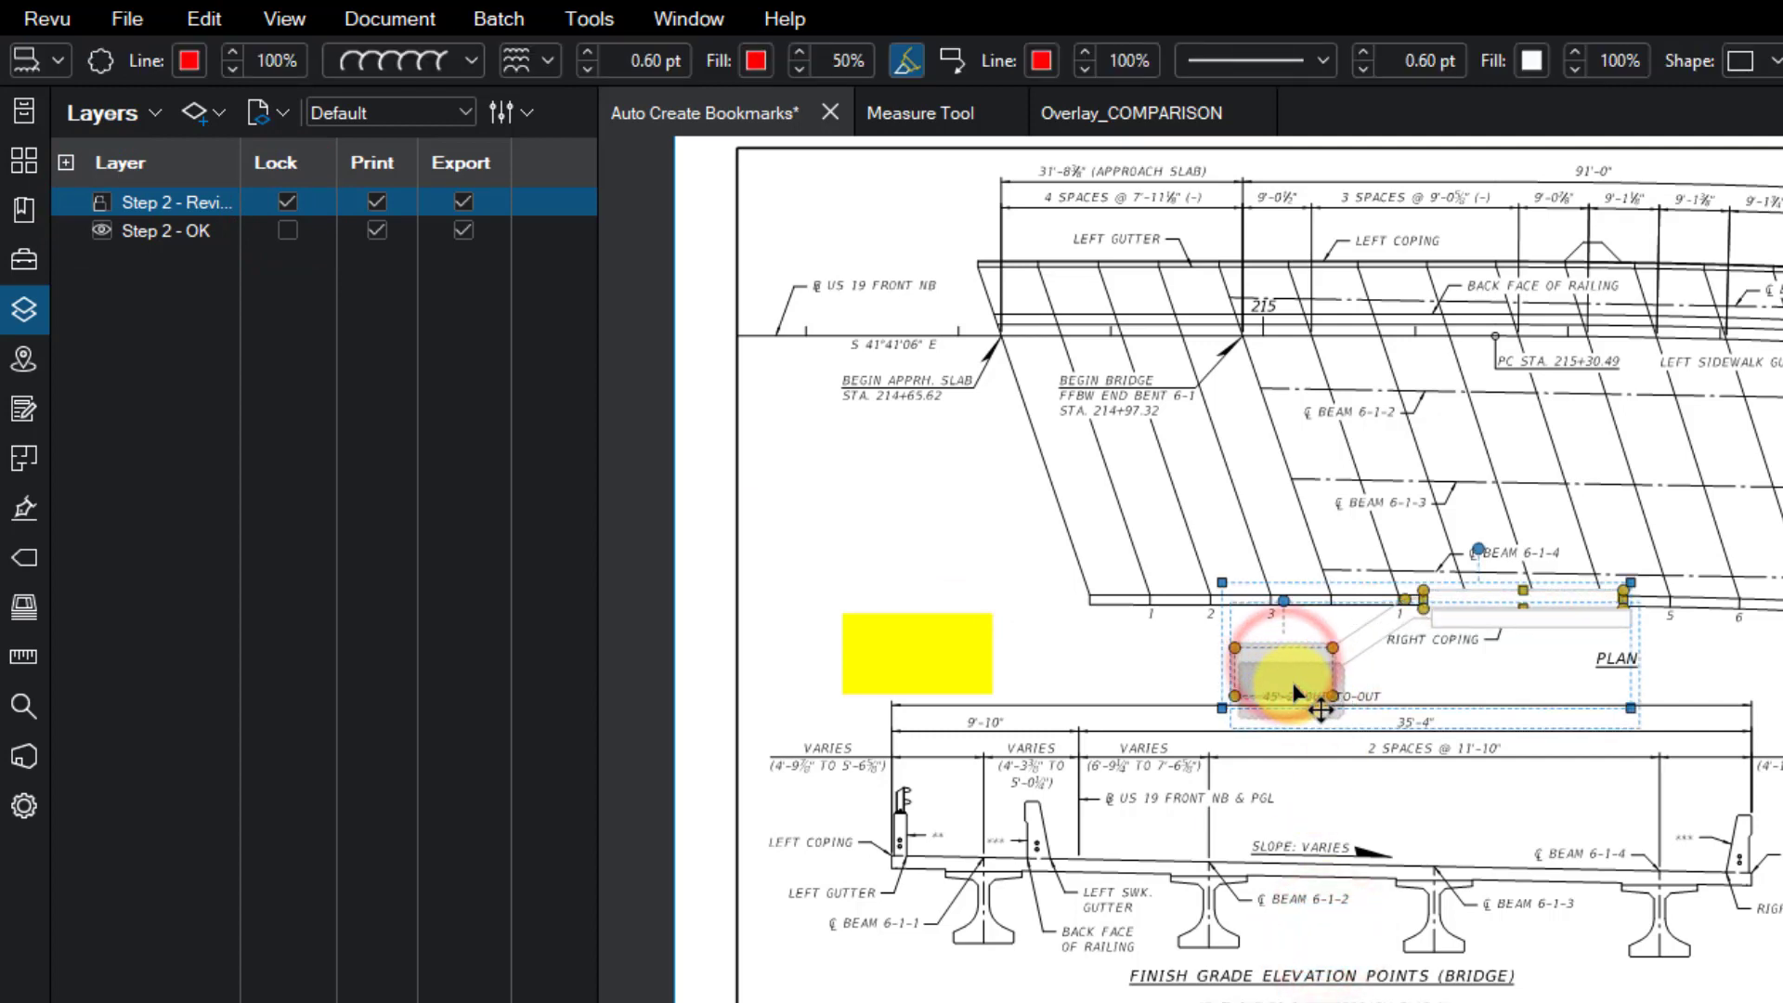
click(287, 203)
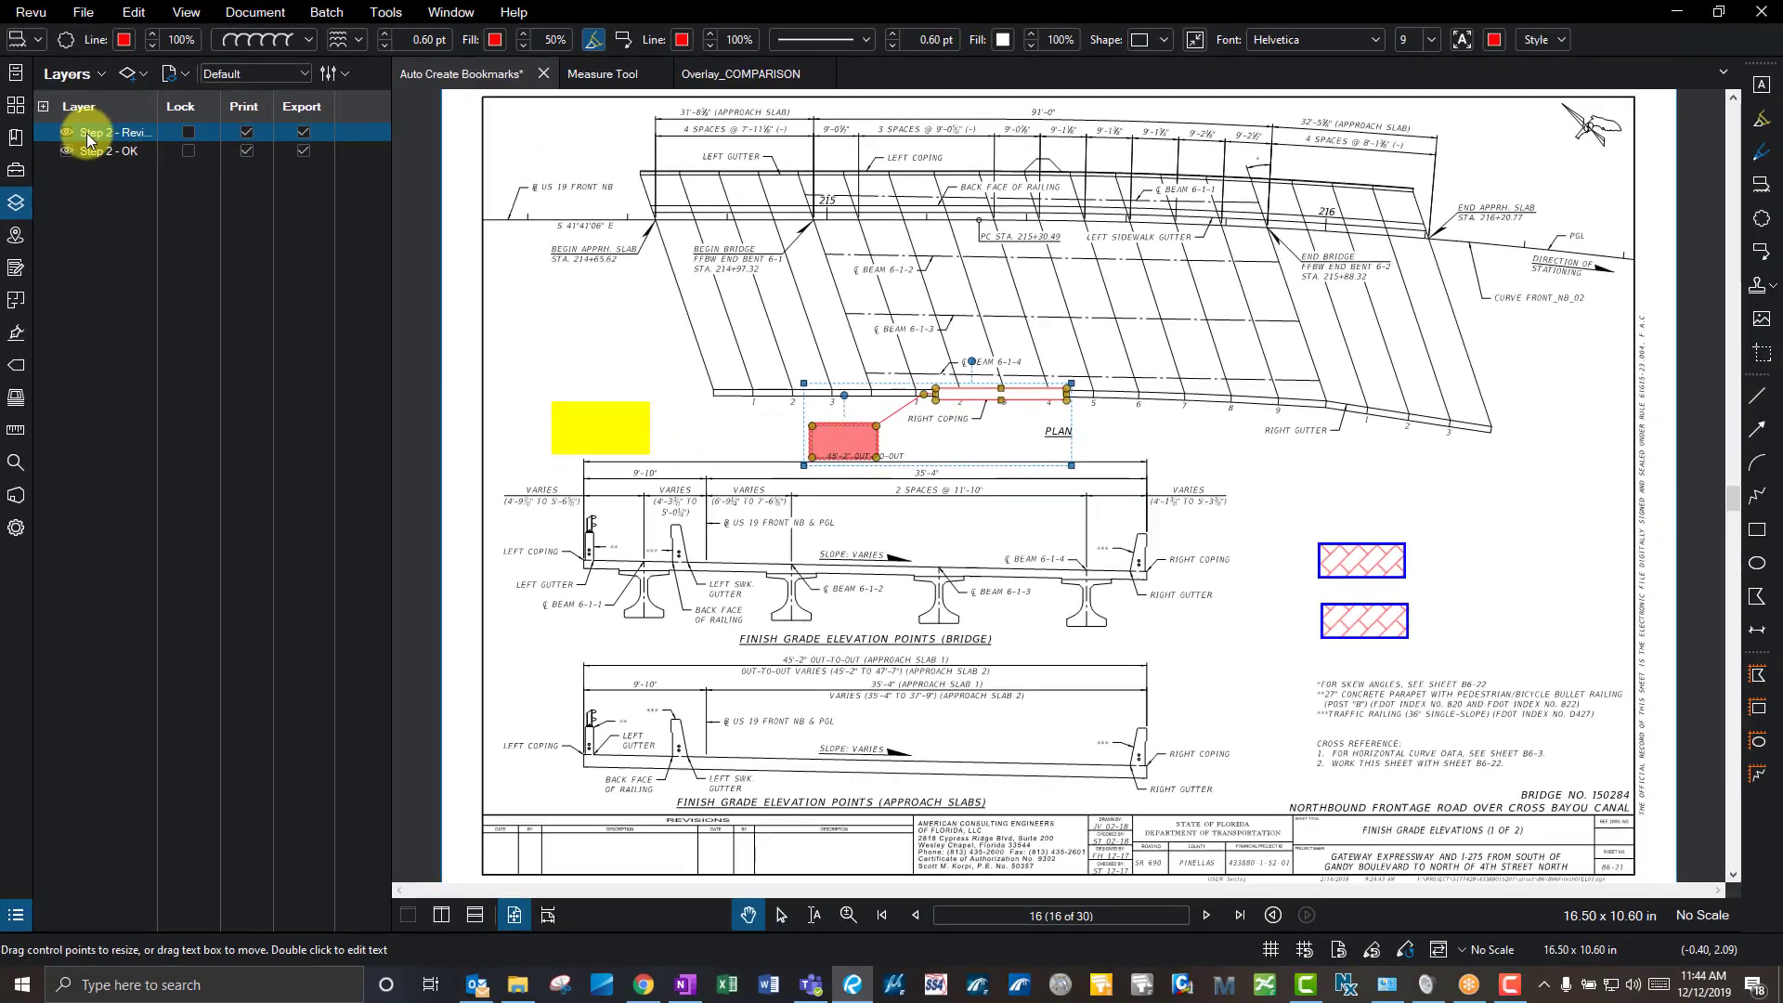
drag(1441, 721, 556, 282)
key(Delete)
click(16, 235)
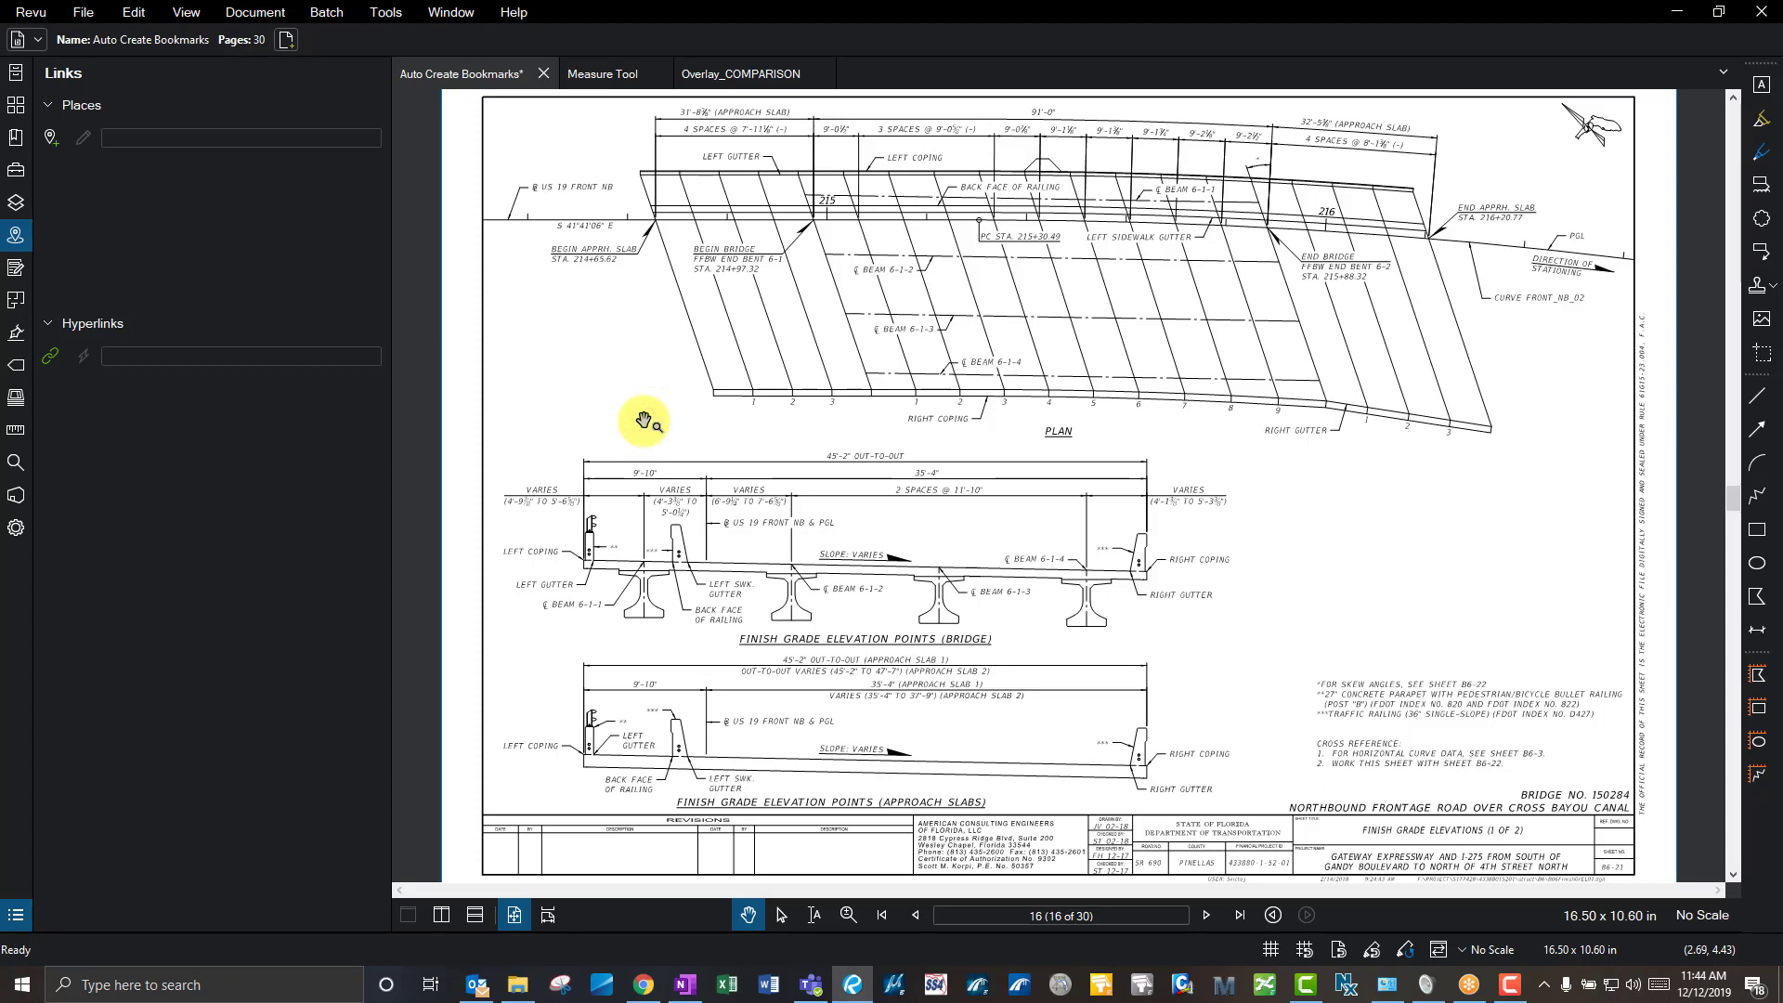
- Draw a Shift+H hyperlink region around the PLAN label on sheet 16
click(698, 430)
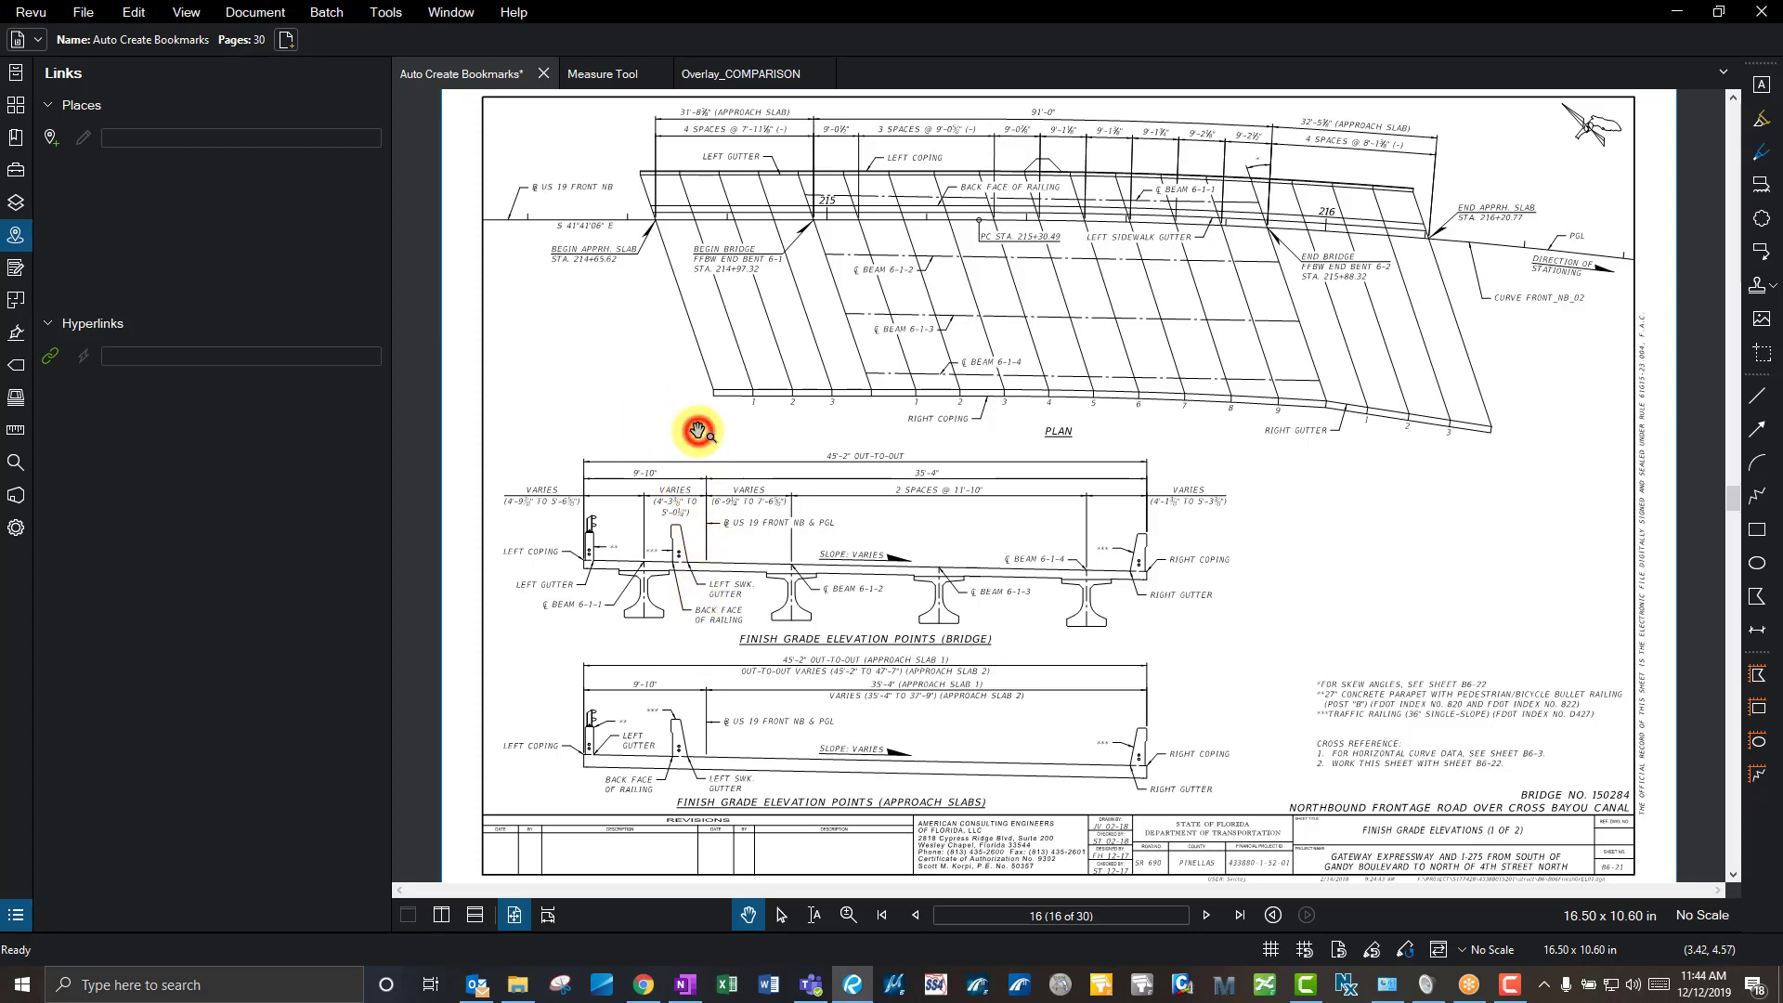
key(shift+h)
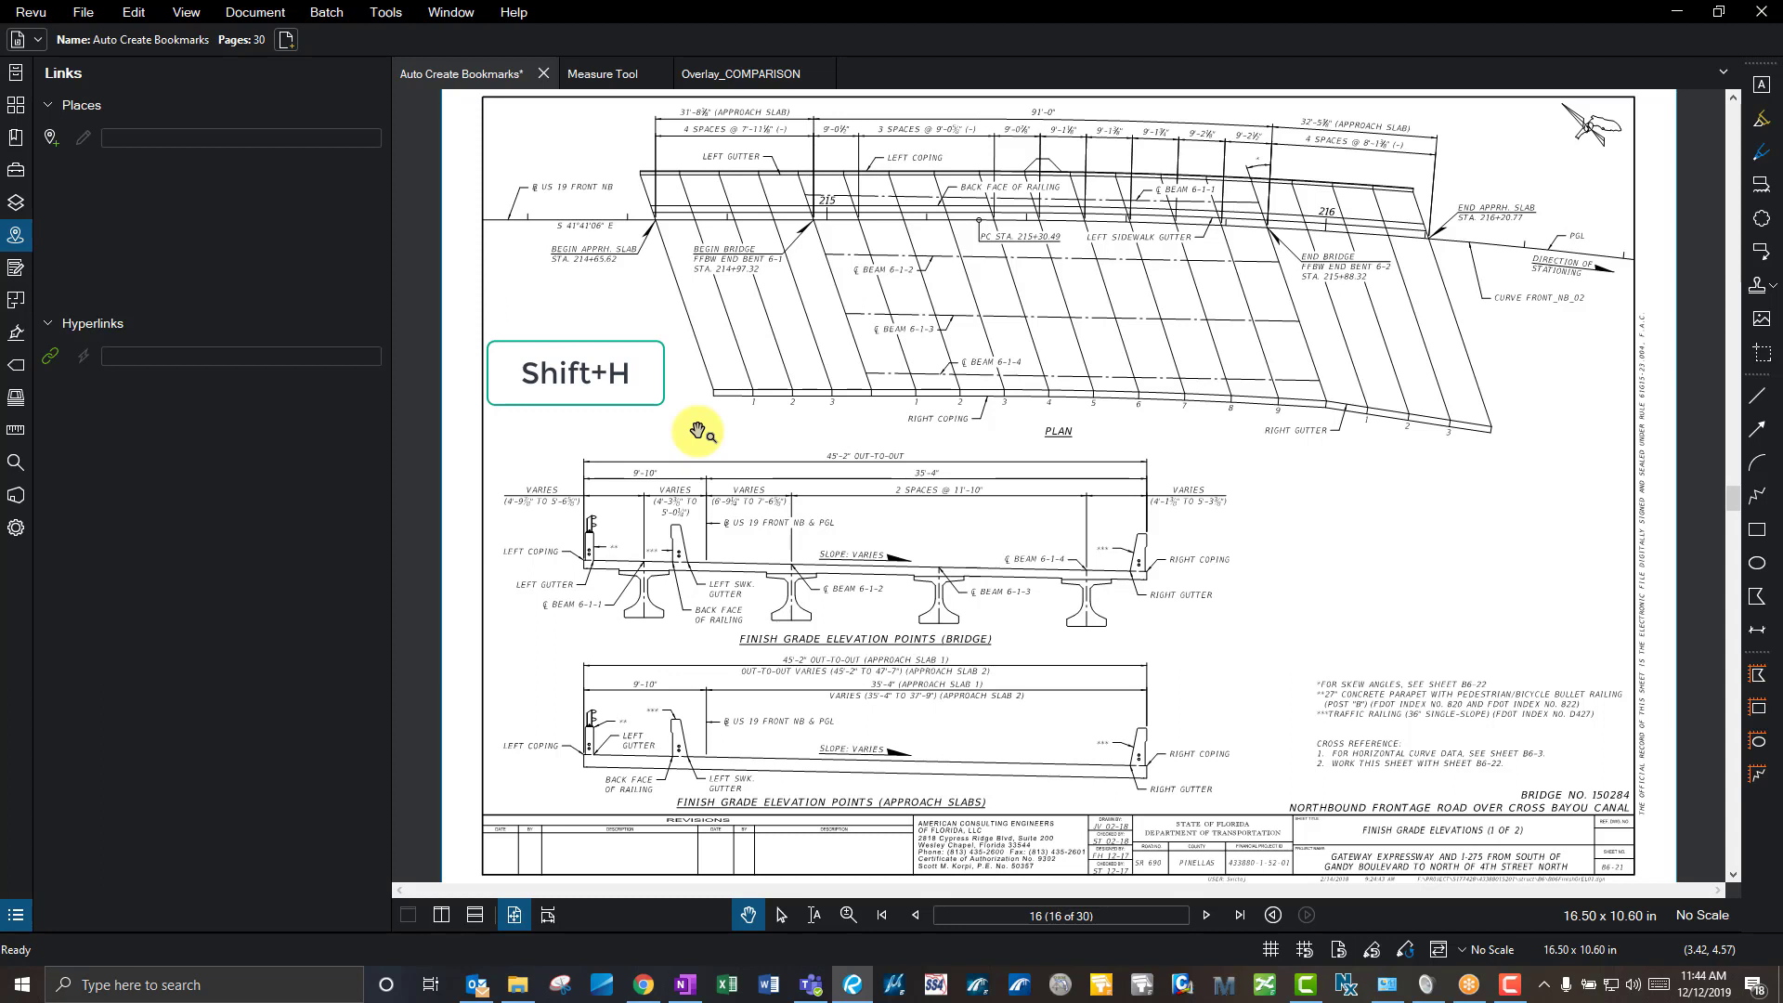
key(shift+h)
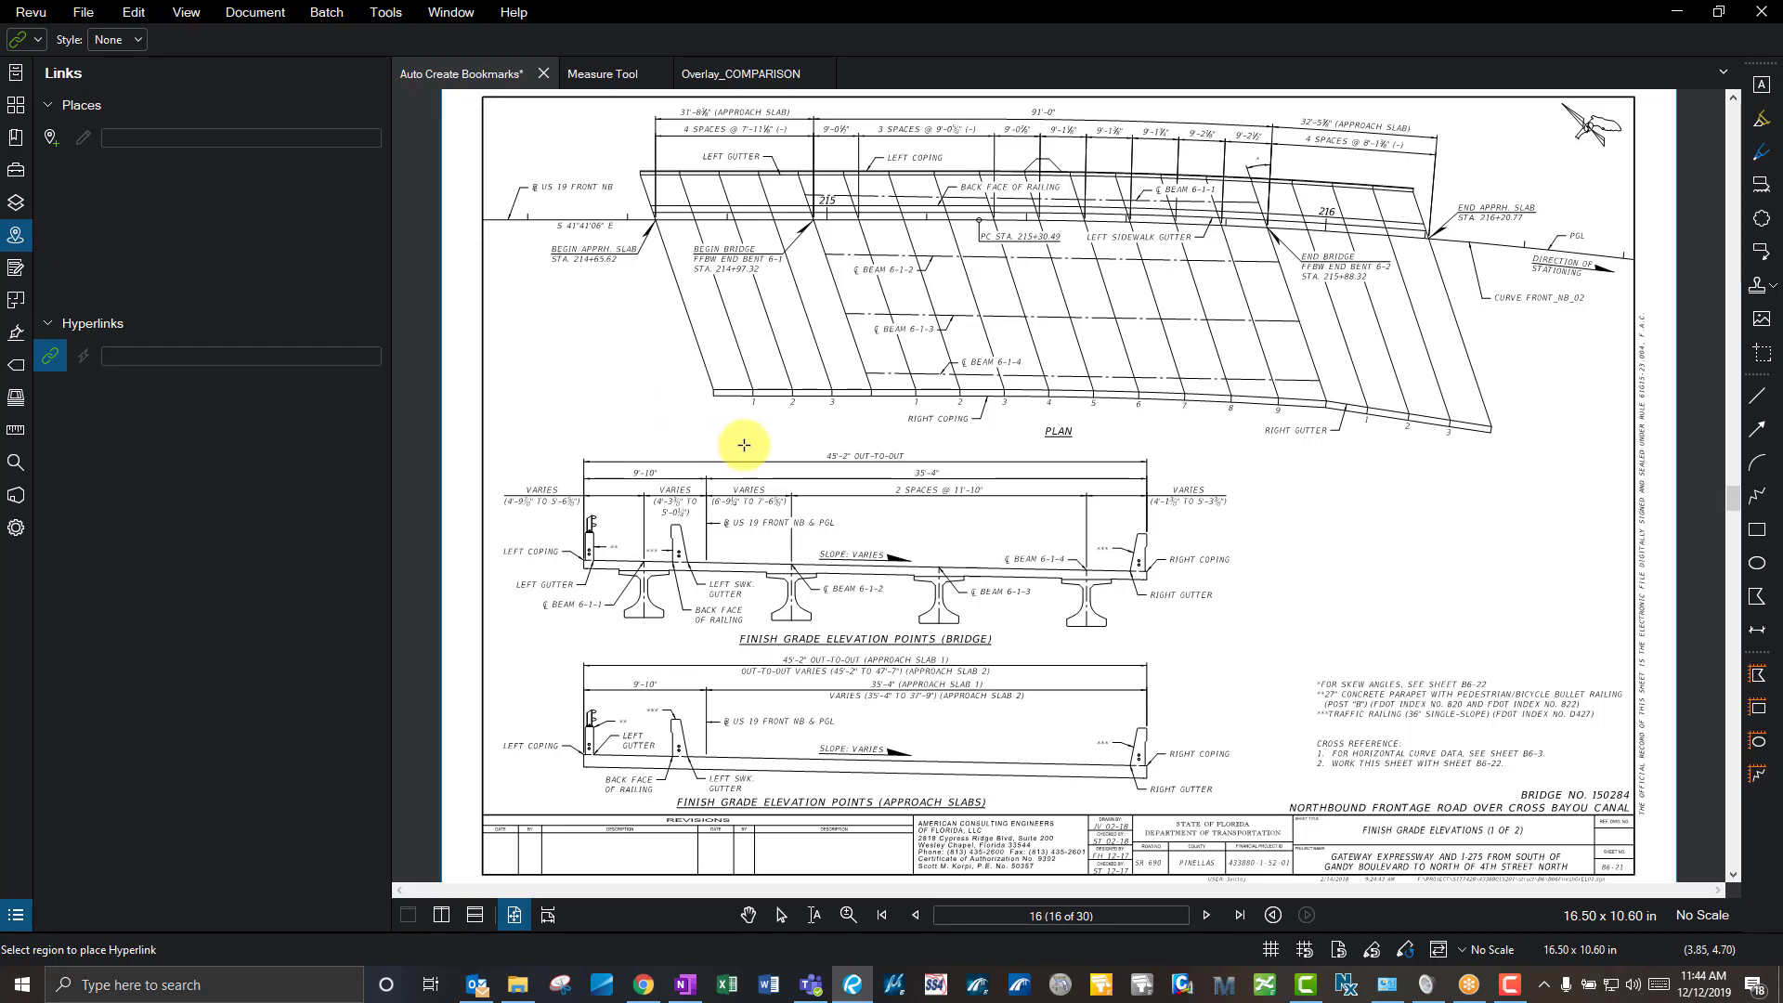
scroll(1074, 442, up, 3)
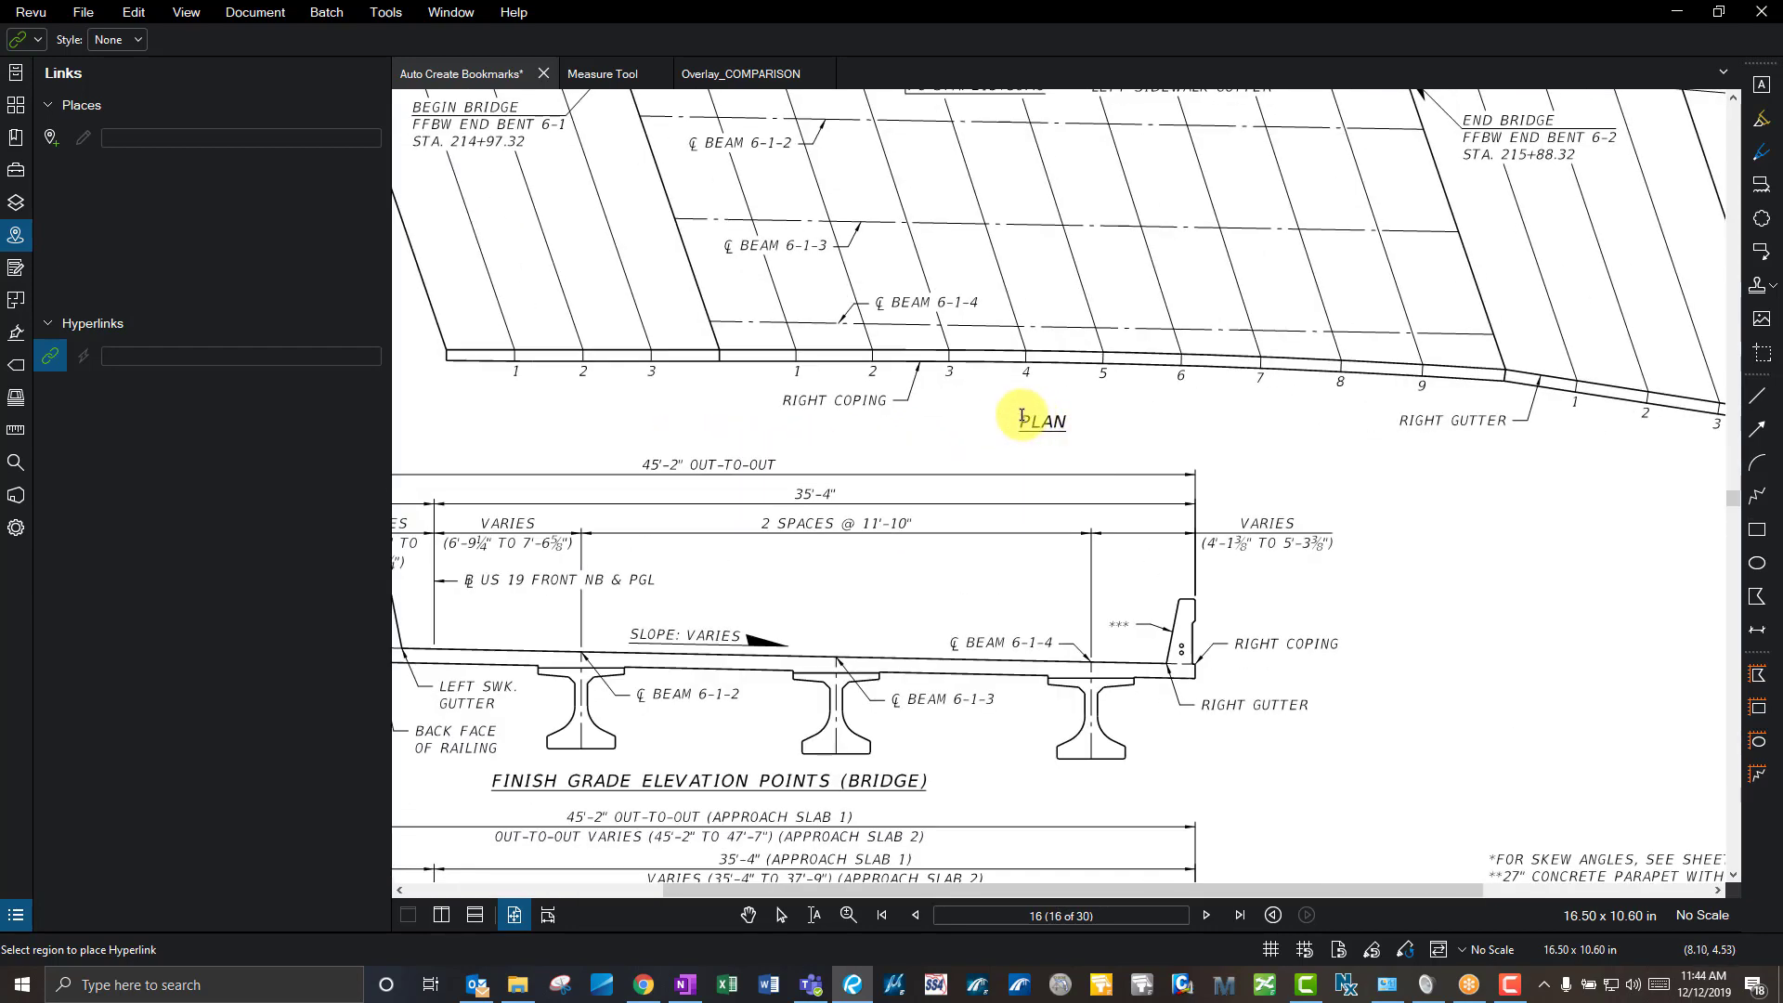
drag(1012, 405, 1076, 439)
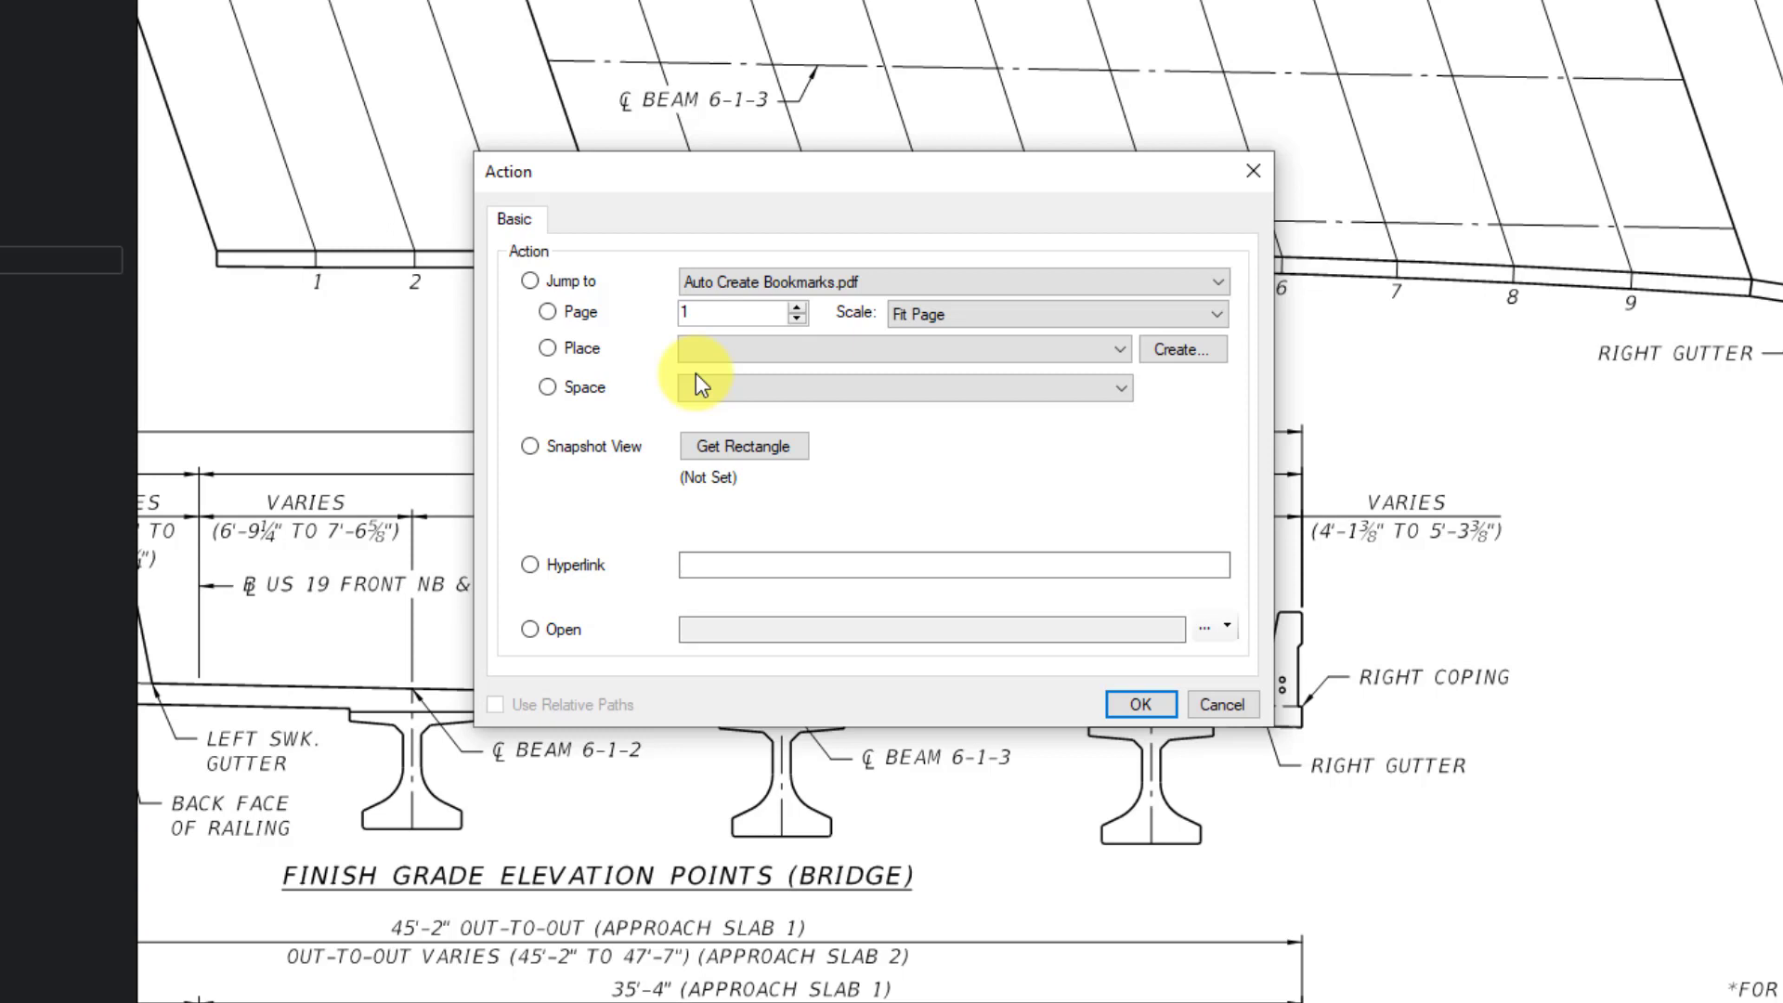
- Target the PLAN link at a Snapshot View on page 18 and begin picking its rectangle
click(532, 563)
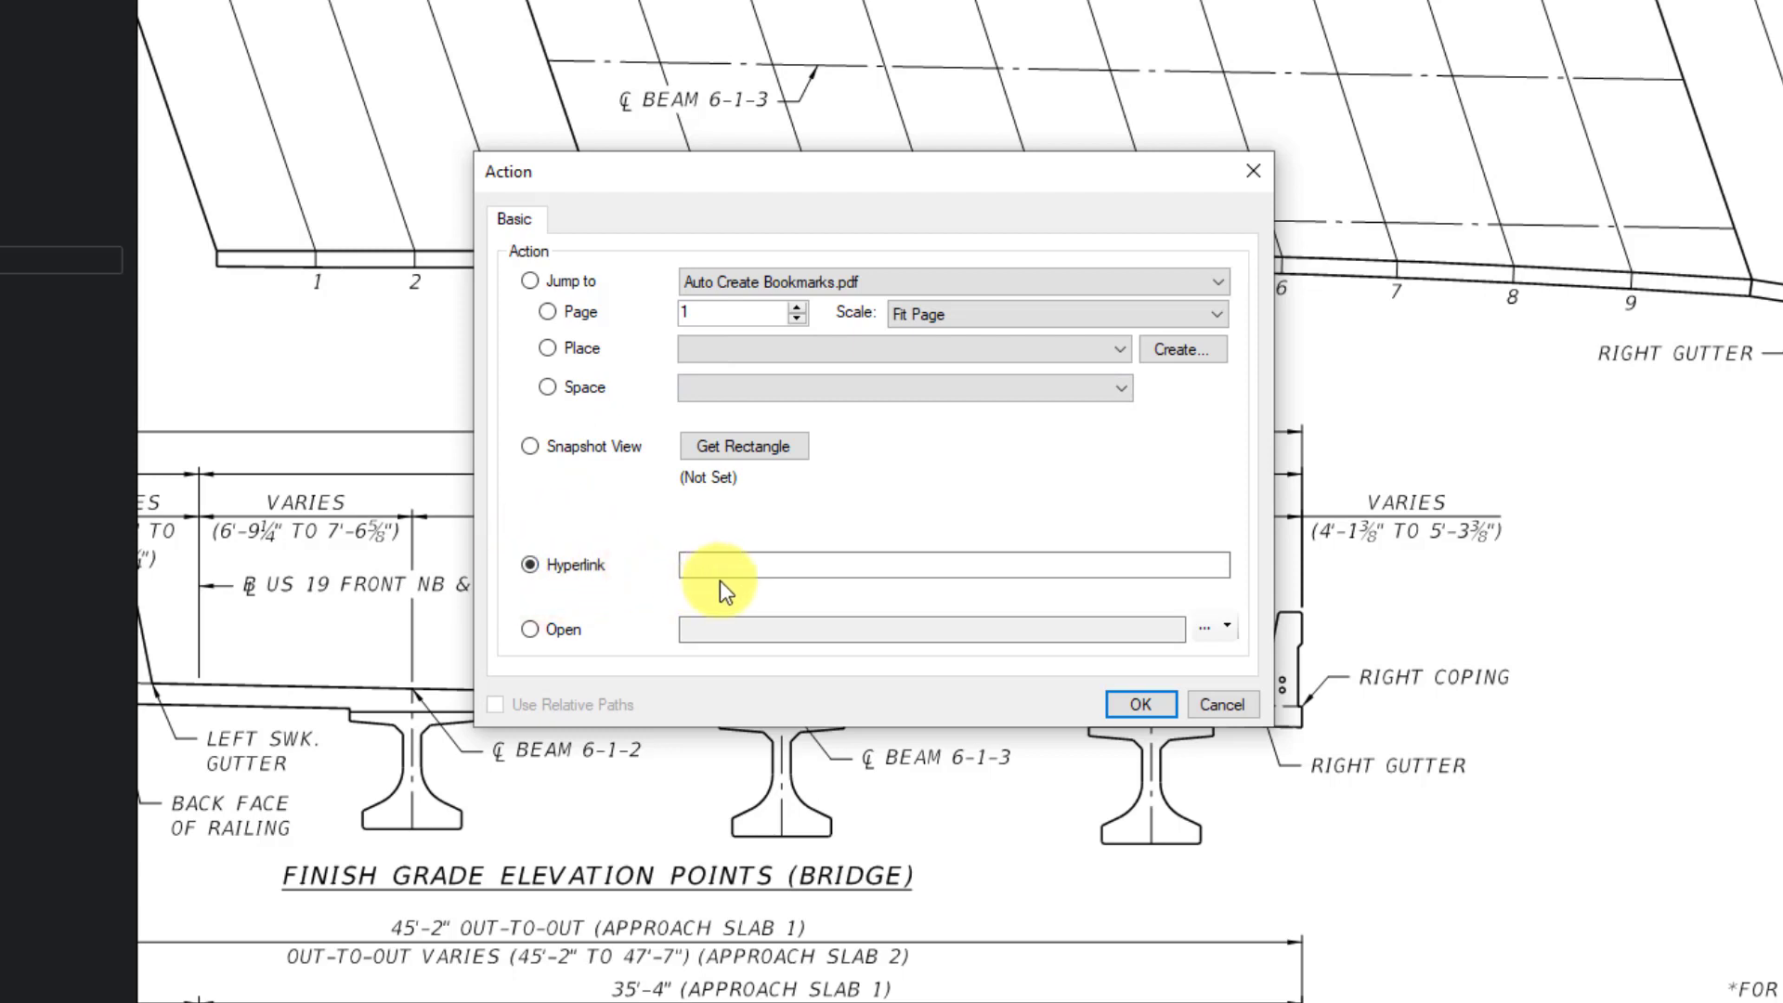
click(710, 319)
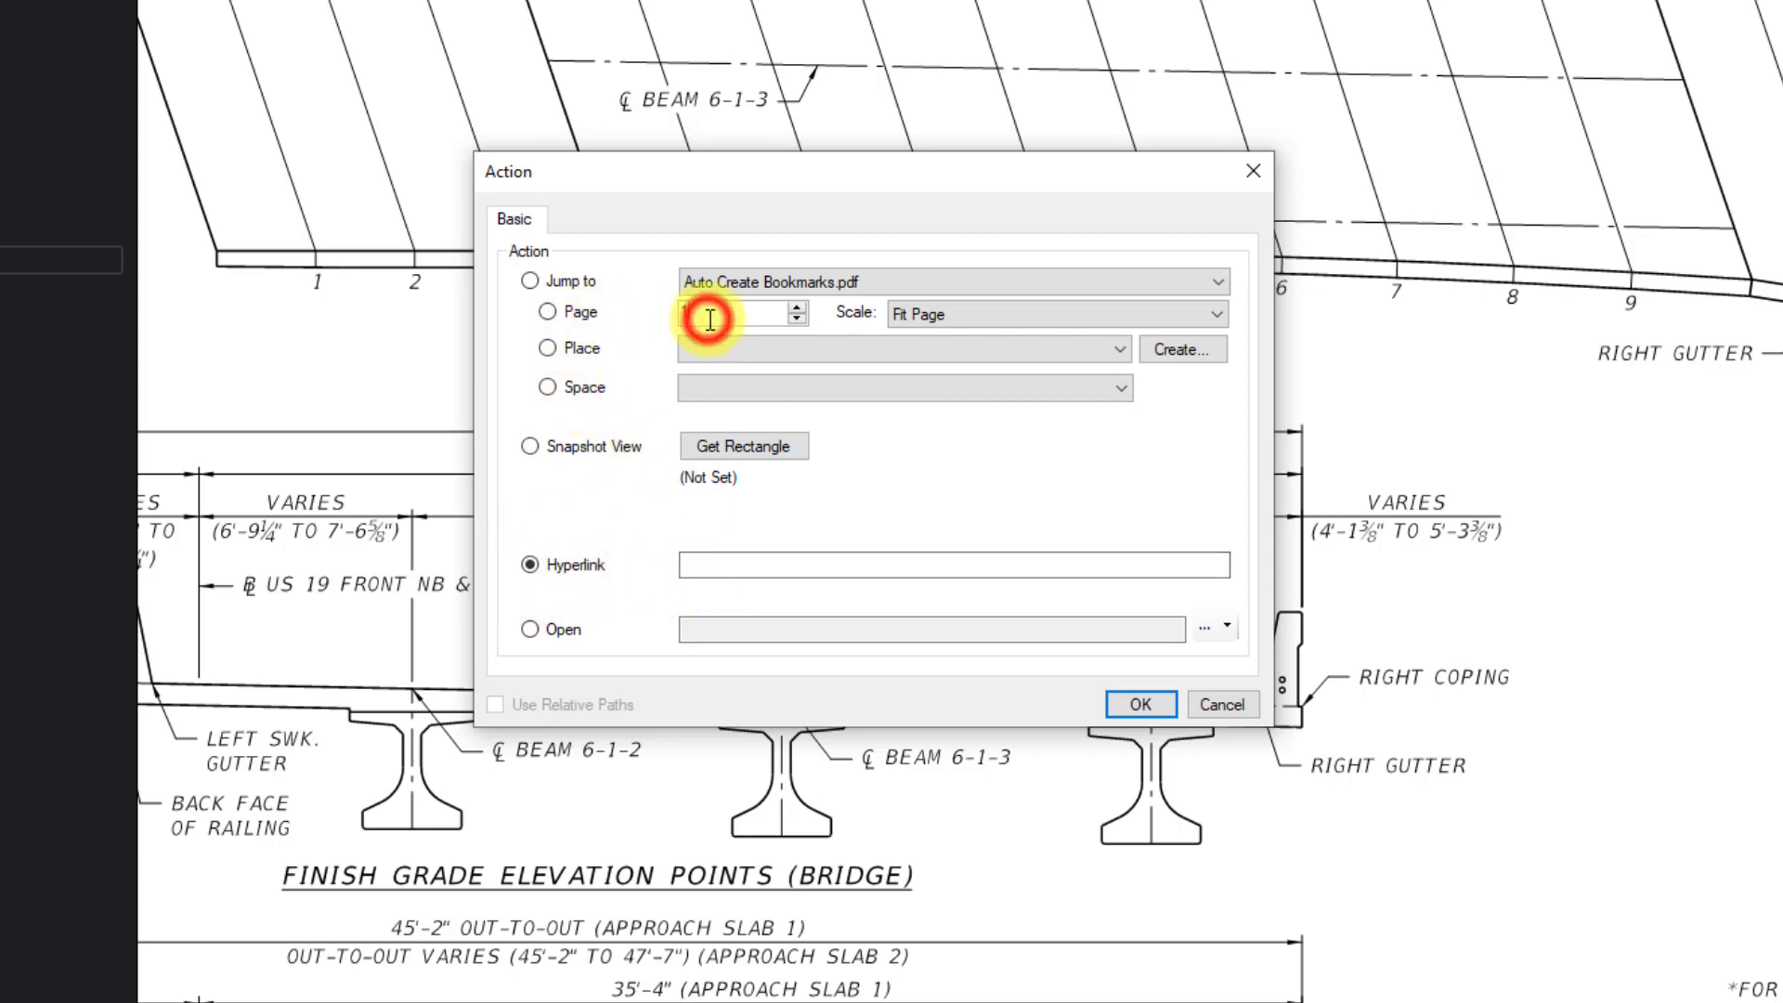
double_click(709, 320)
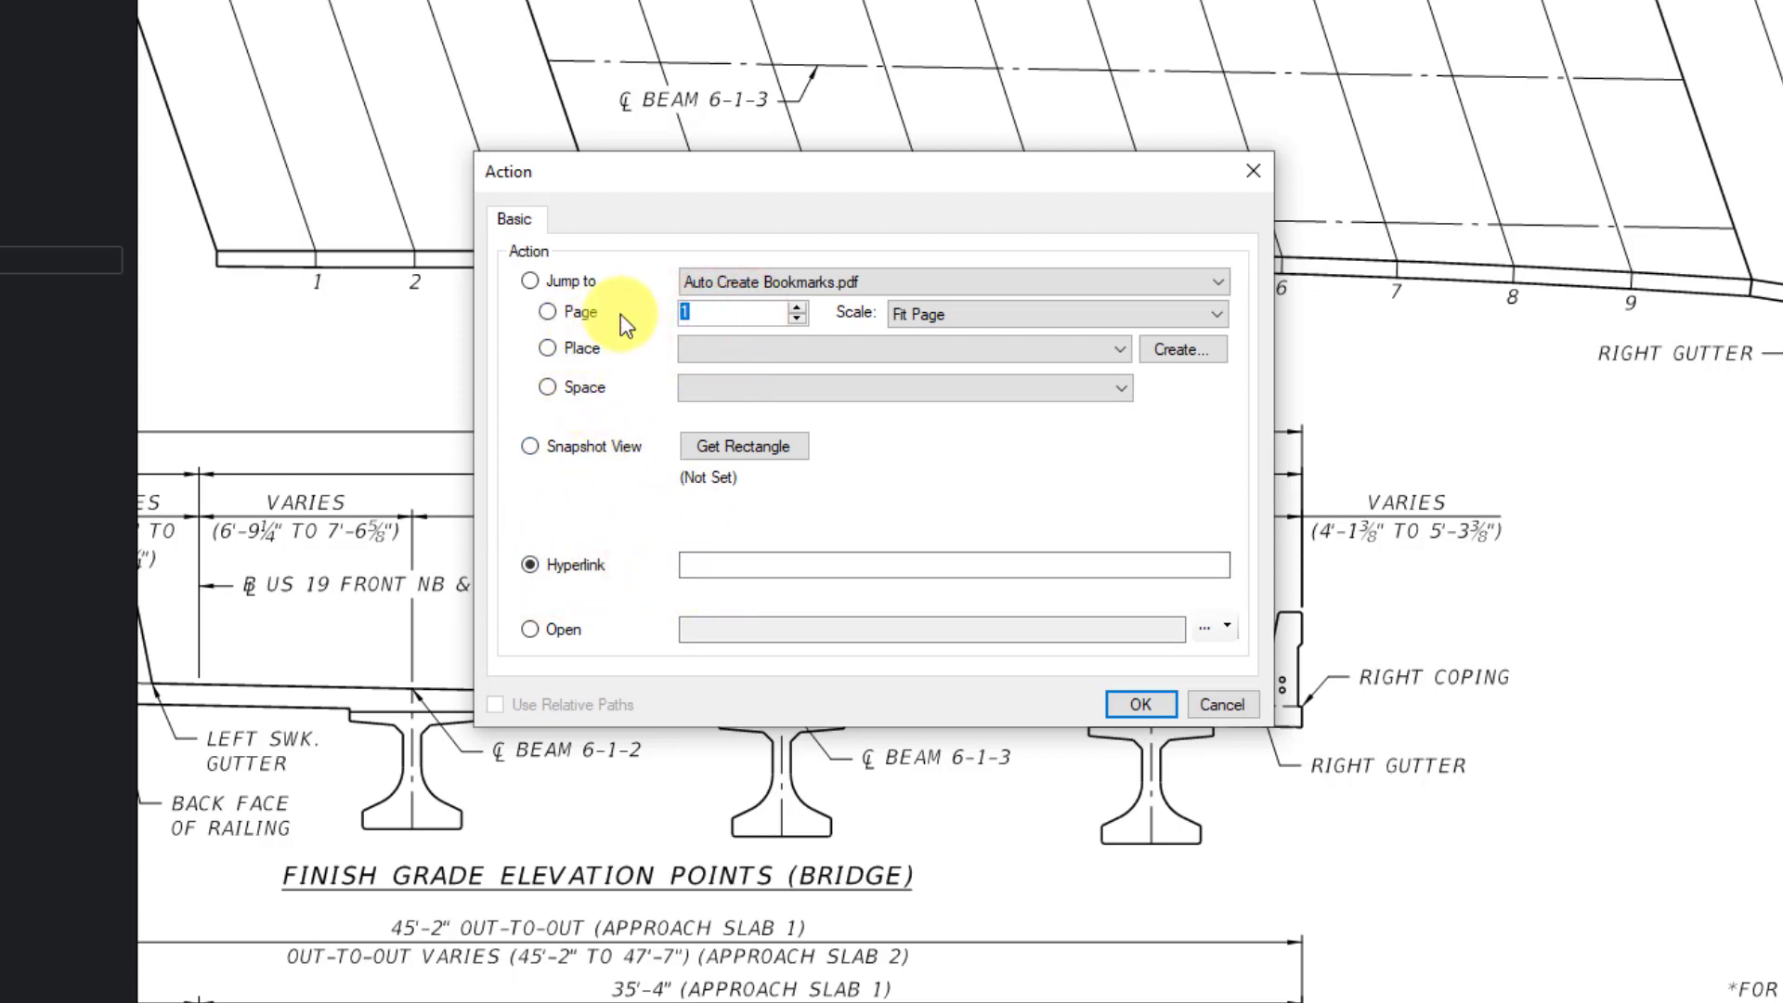
text(18)
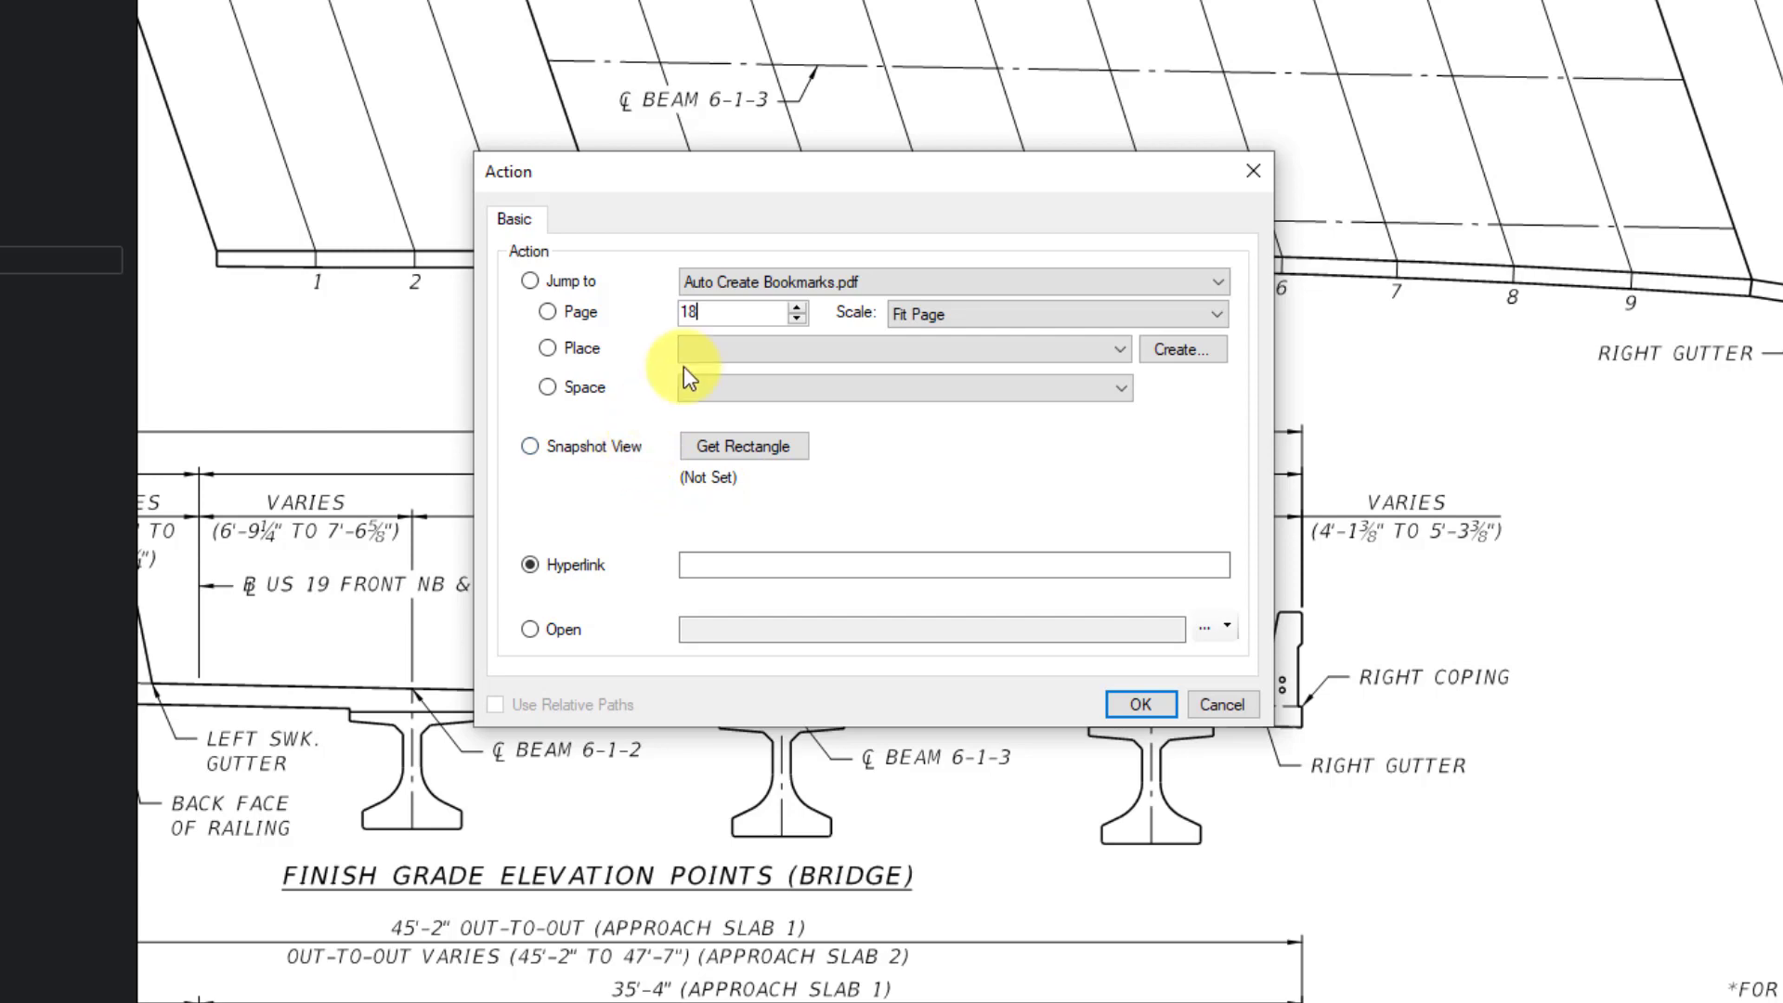
click(530, 446)
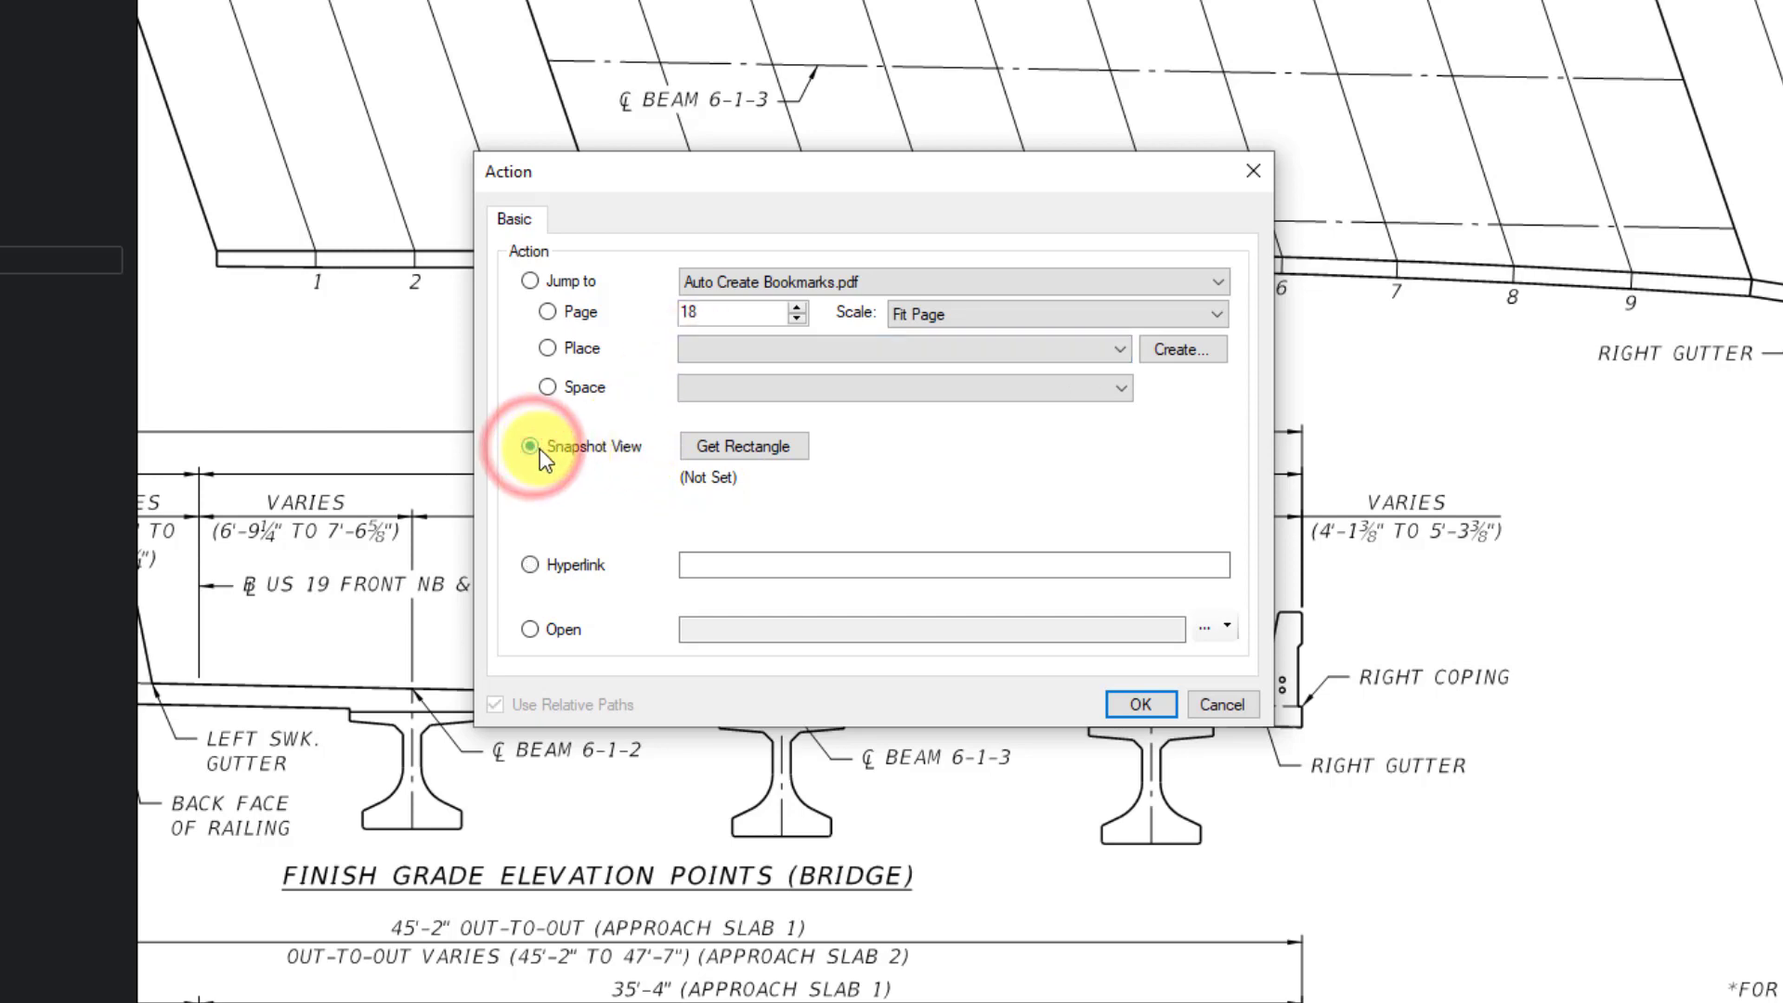
click(733, 447)
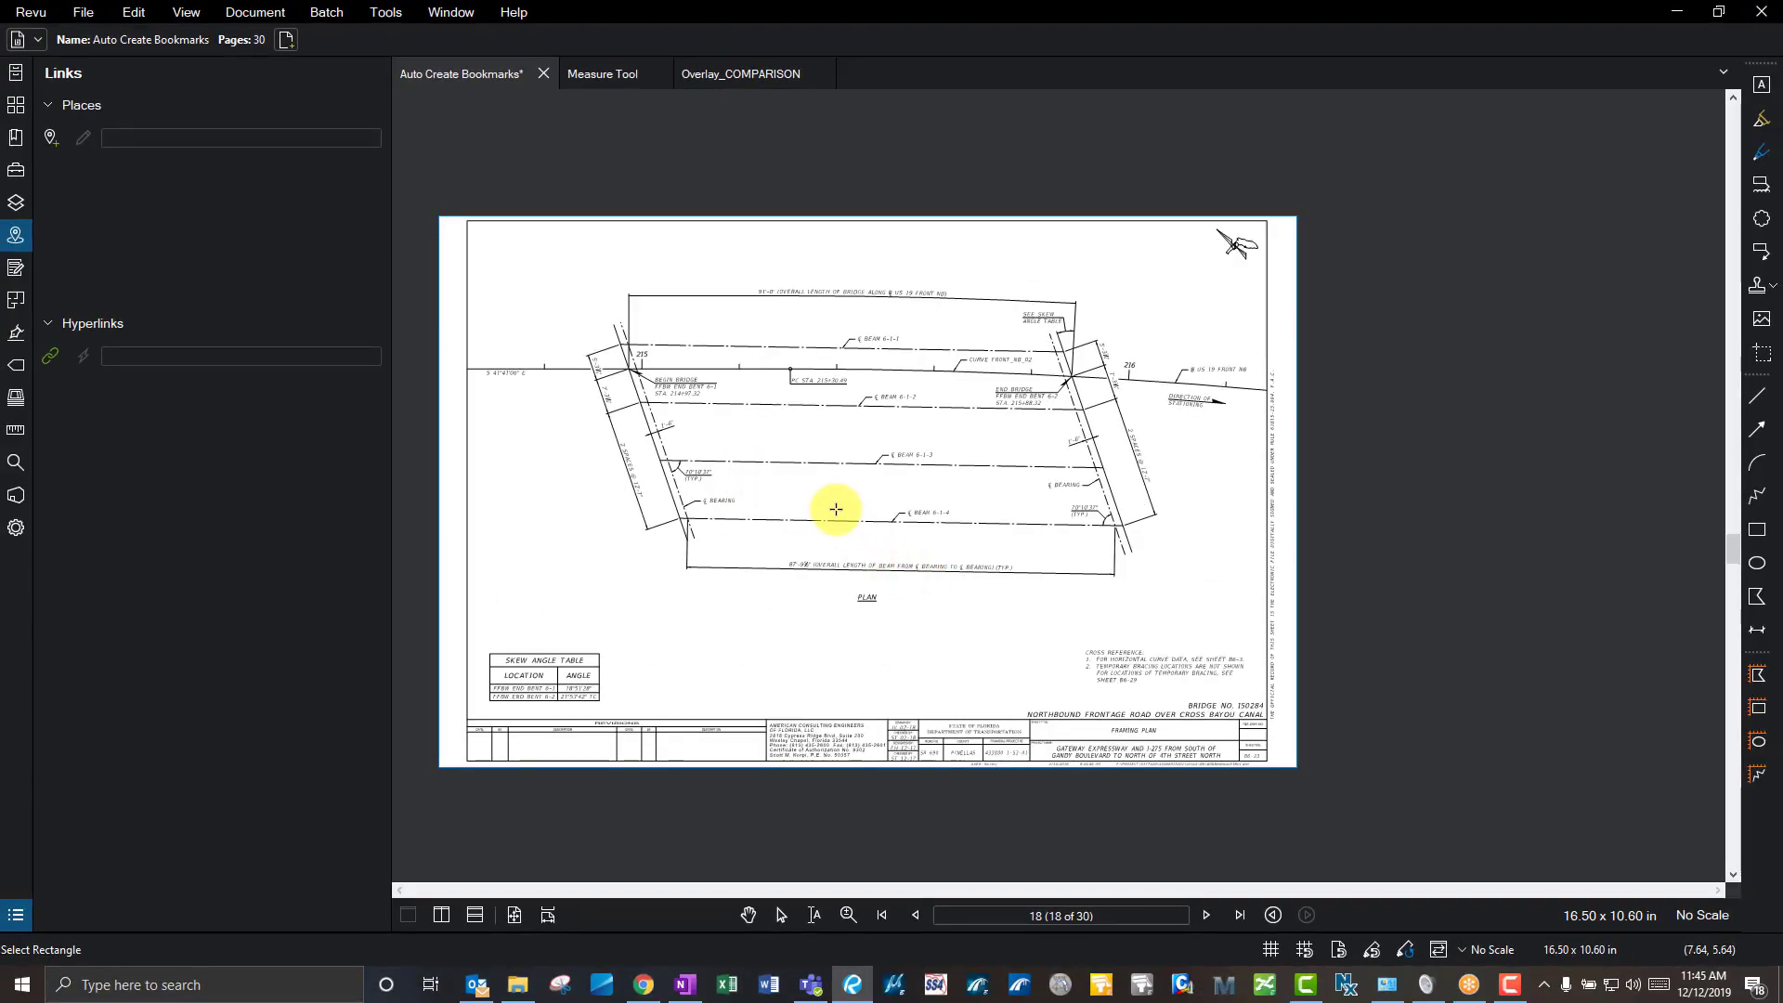
- Set the skew angle table on page 18 as the snapshot area and confirm the link
scroll(835, 506, up, 2)
scroll(1244, 641, down, 1)
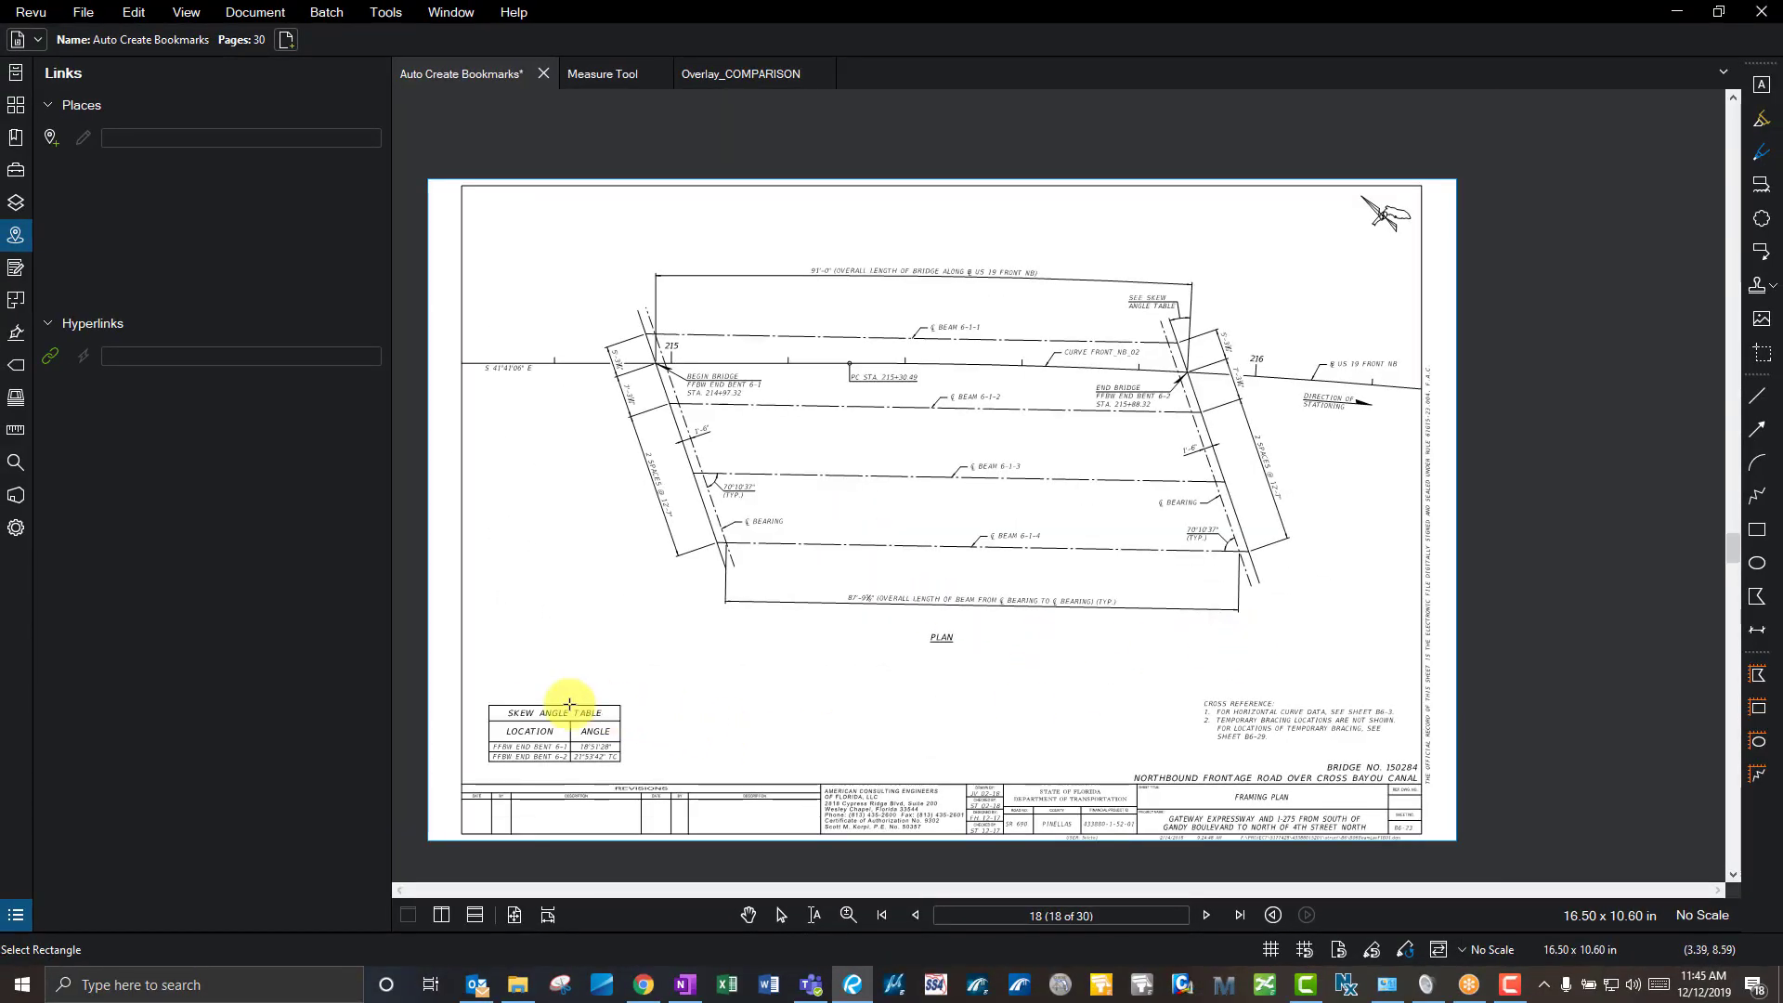
drag(472, 692, 637, 780)
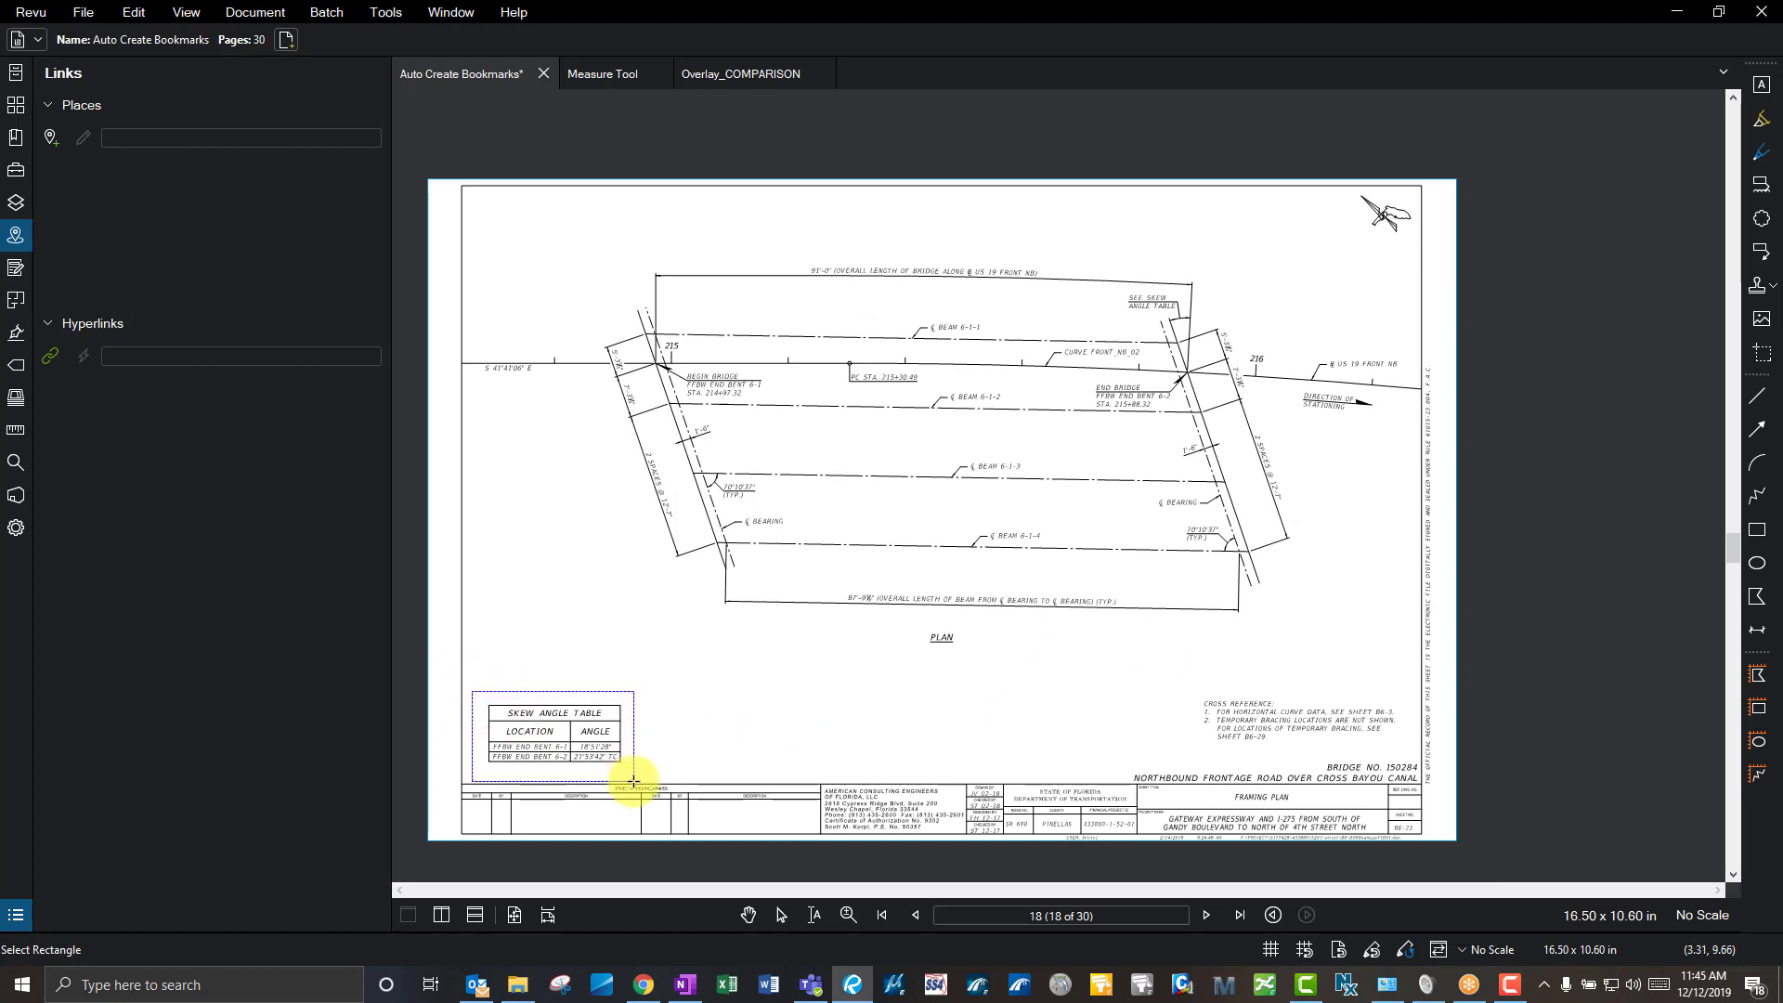
click(1074, 663)
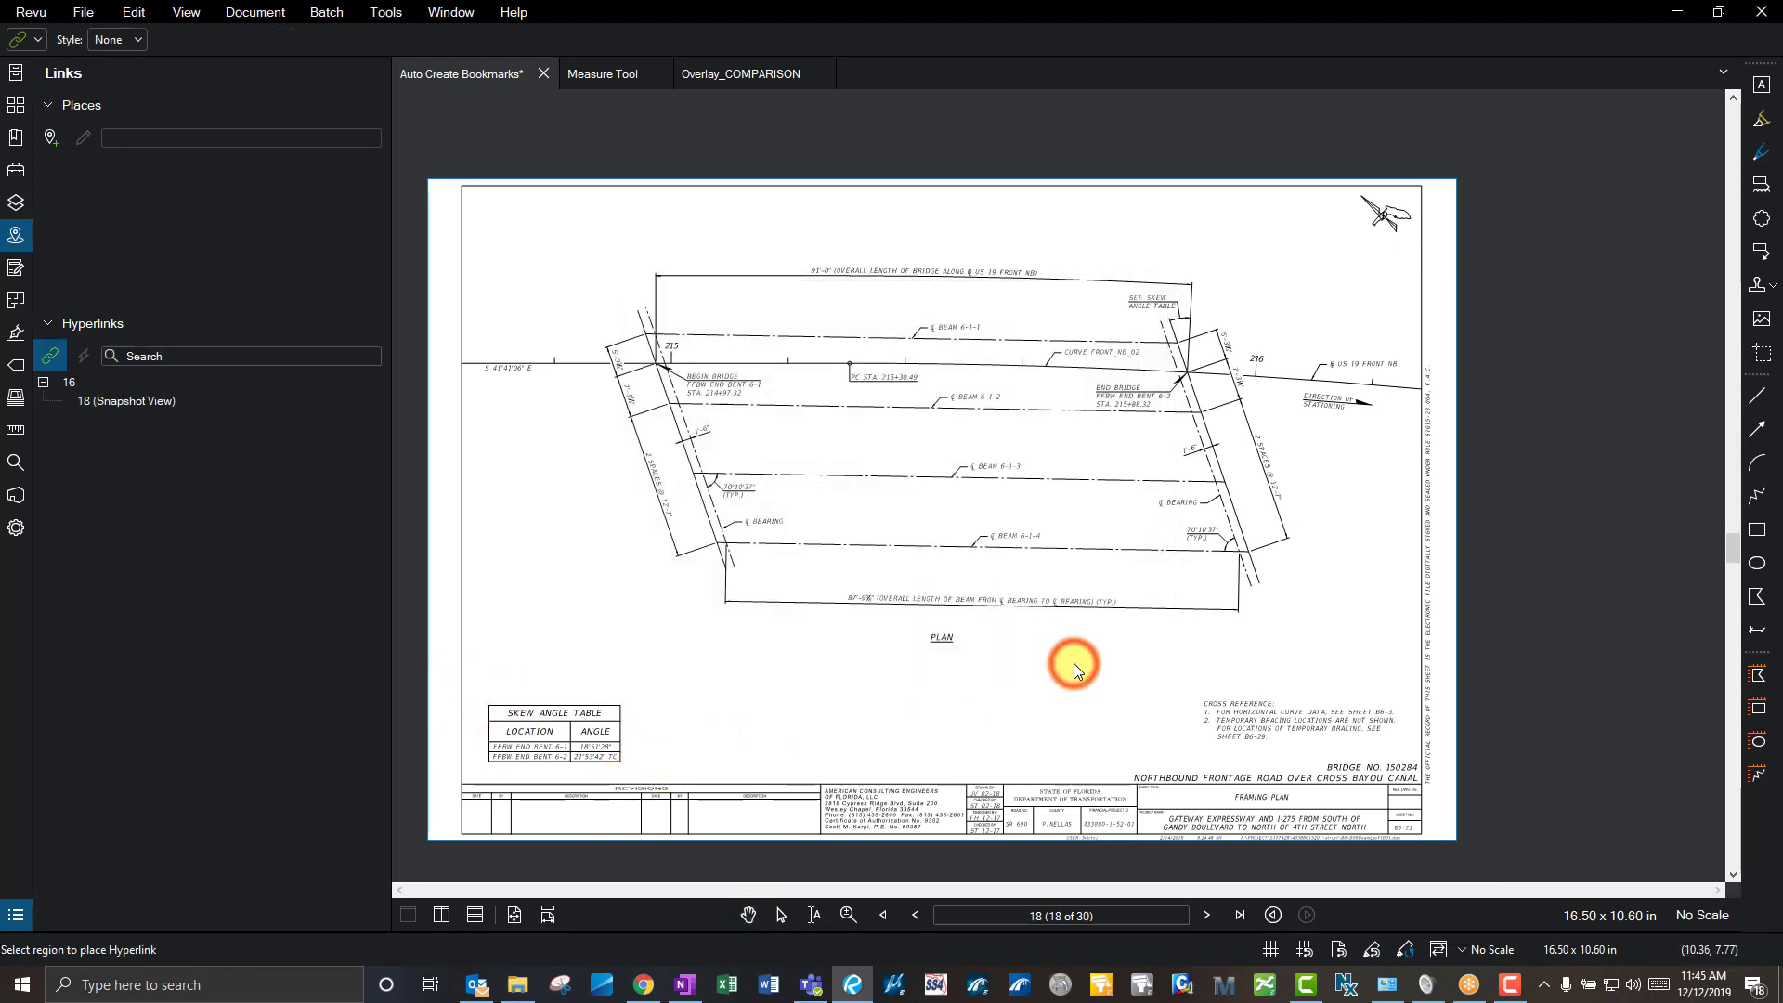
- Test the PLAN link by following it to page 18 and returning to page 16
click(159, 399)
click(1065, 462)
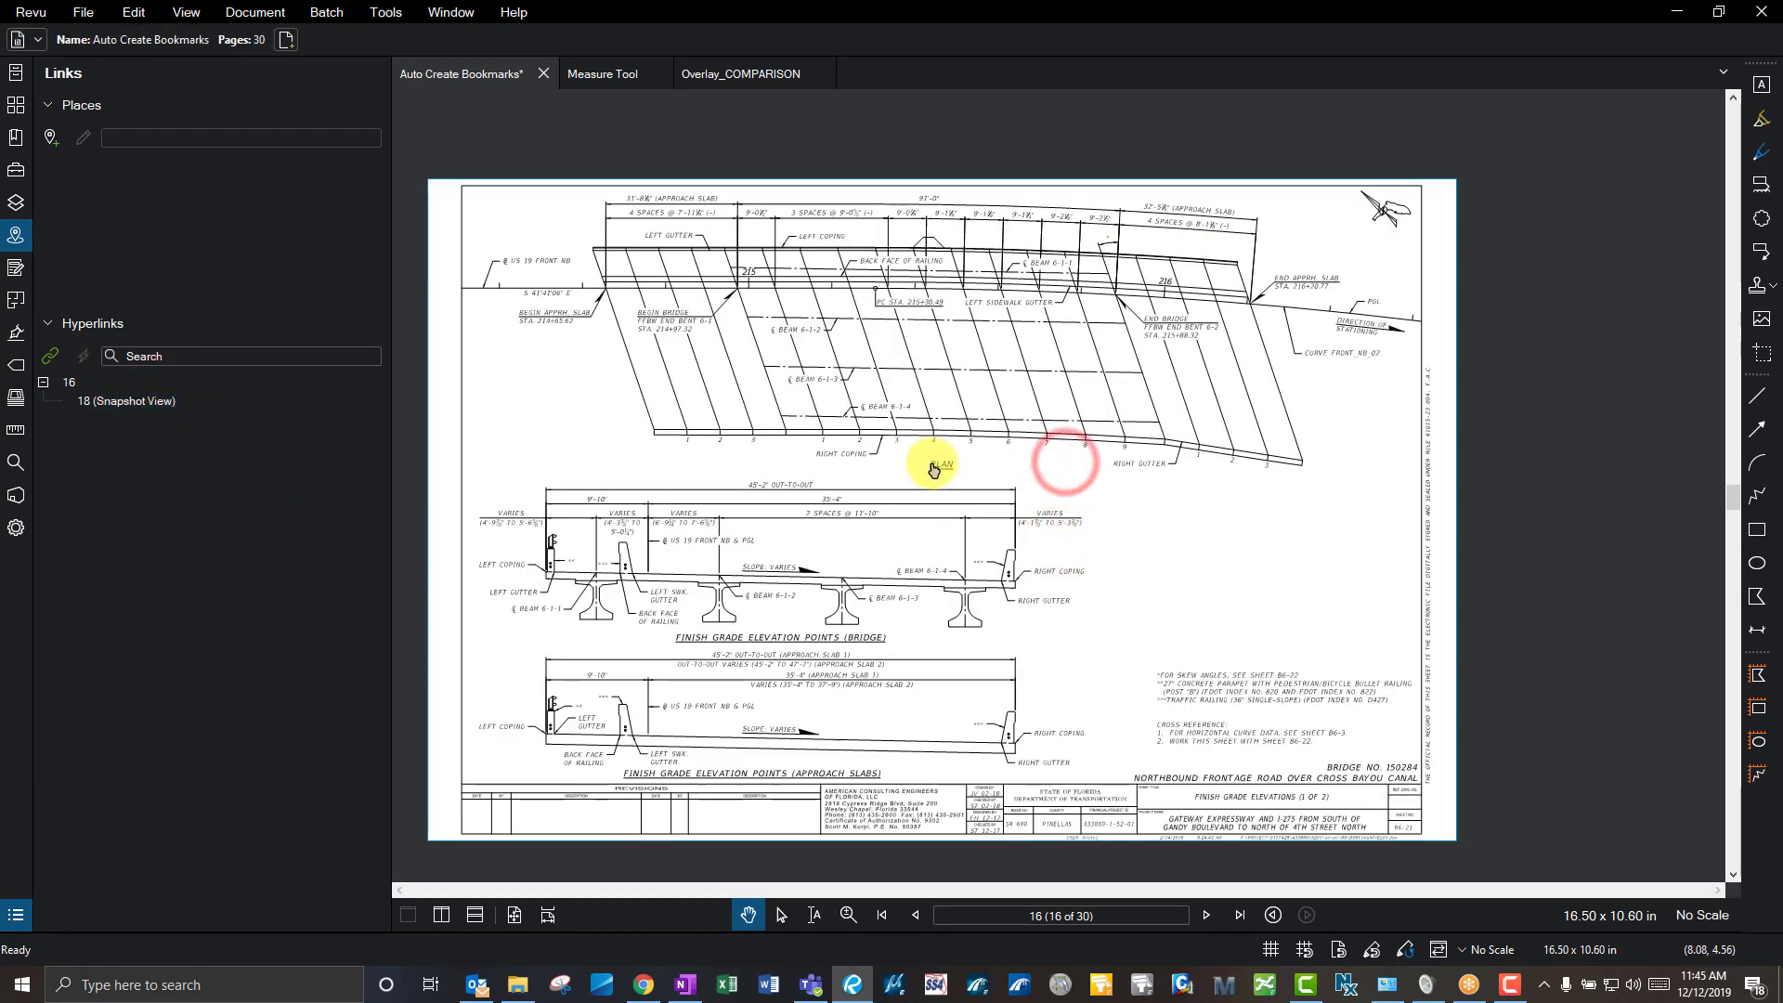
scroll(941, 465, up, 5)
click(963, 472)
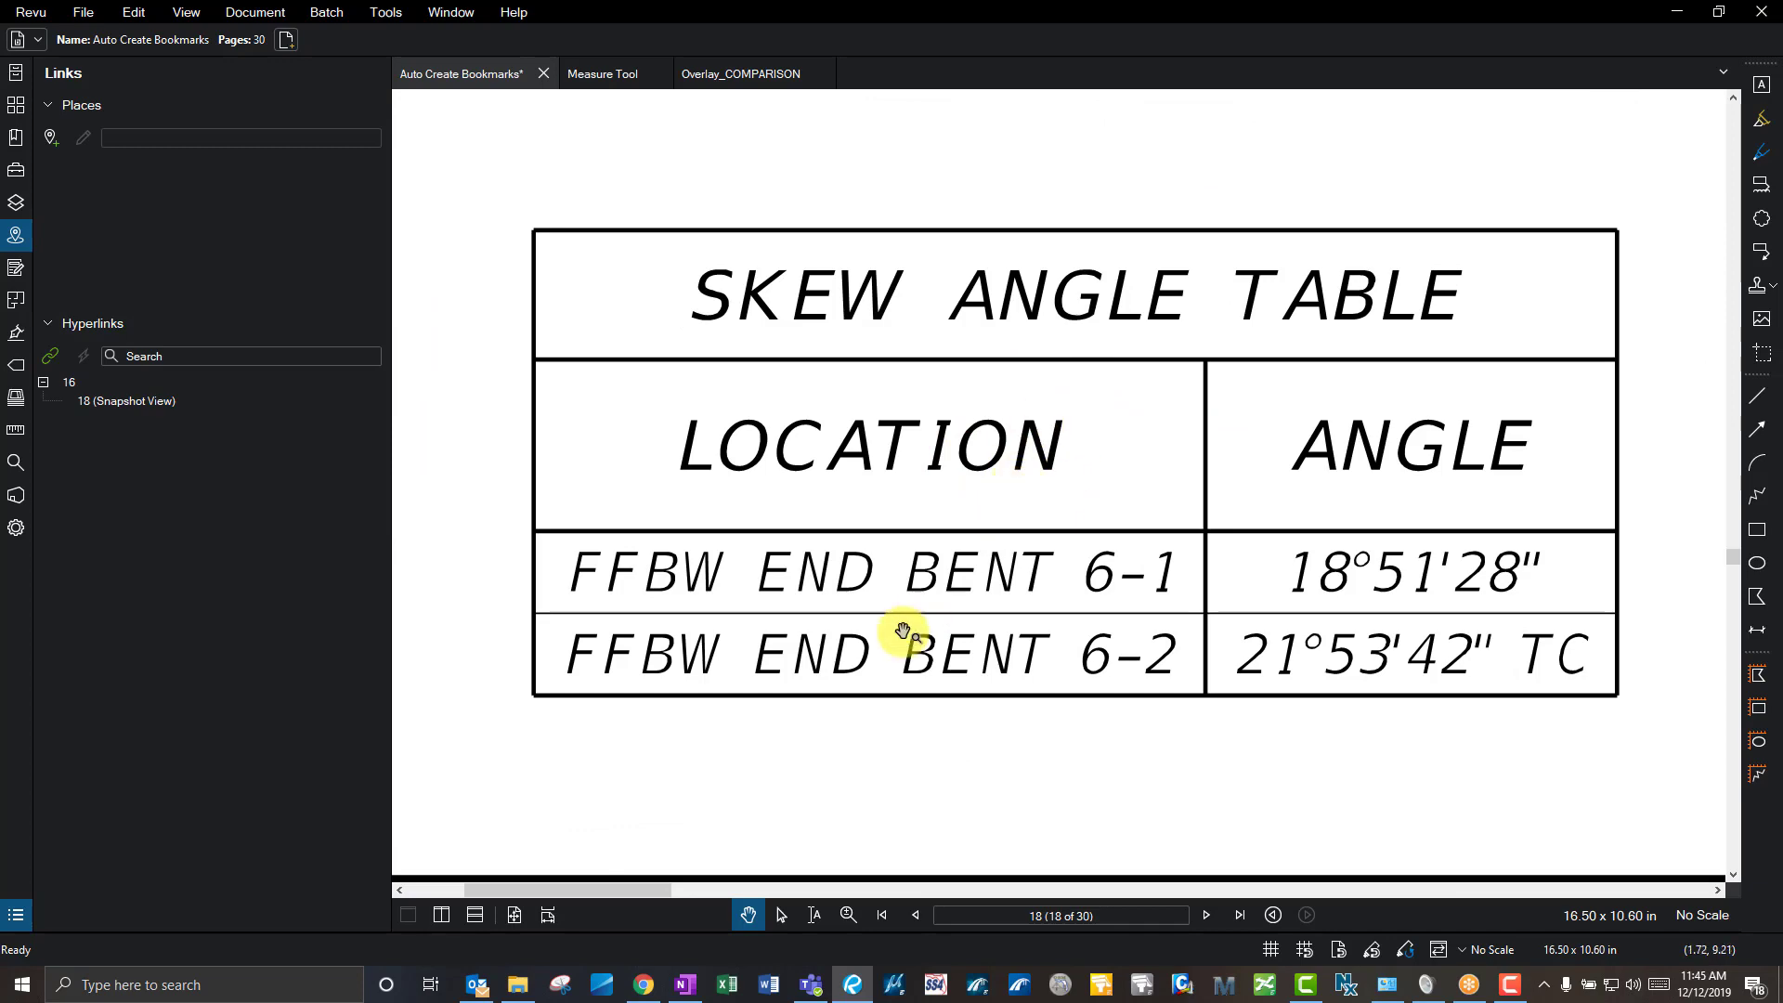
scroll(783, 637, down, 5)
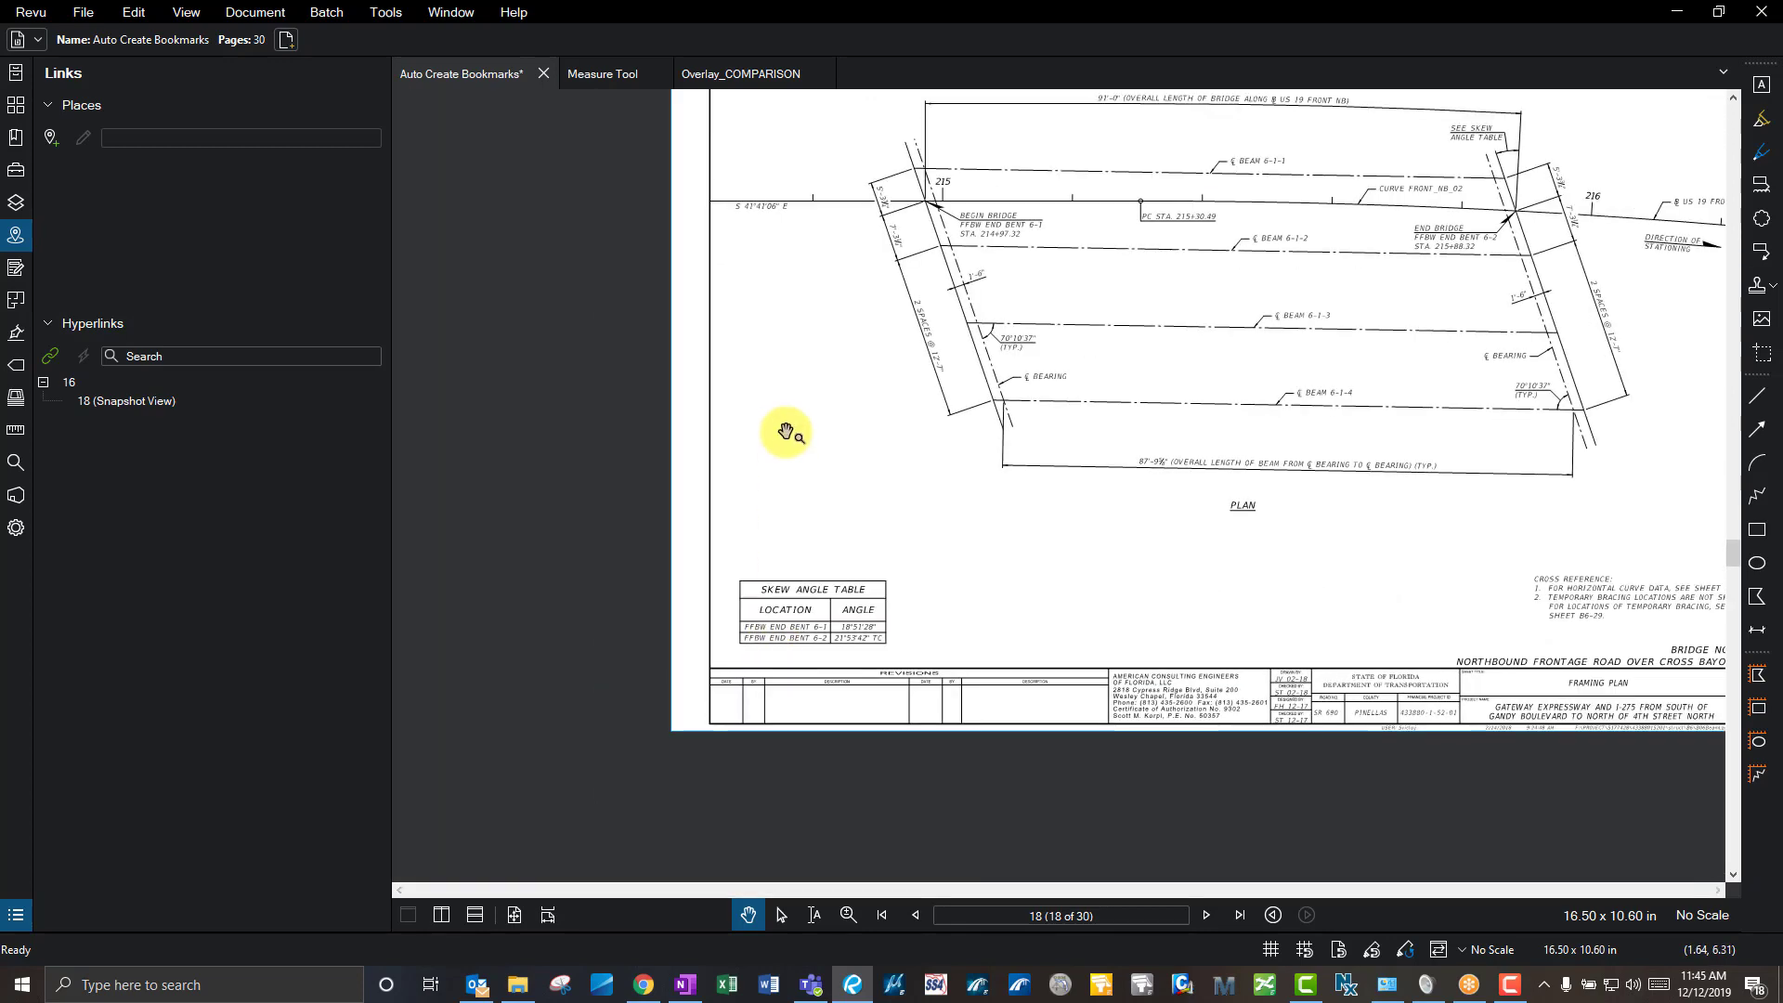
scroll(788, 431, down, 3)
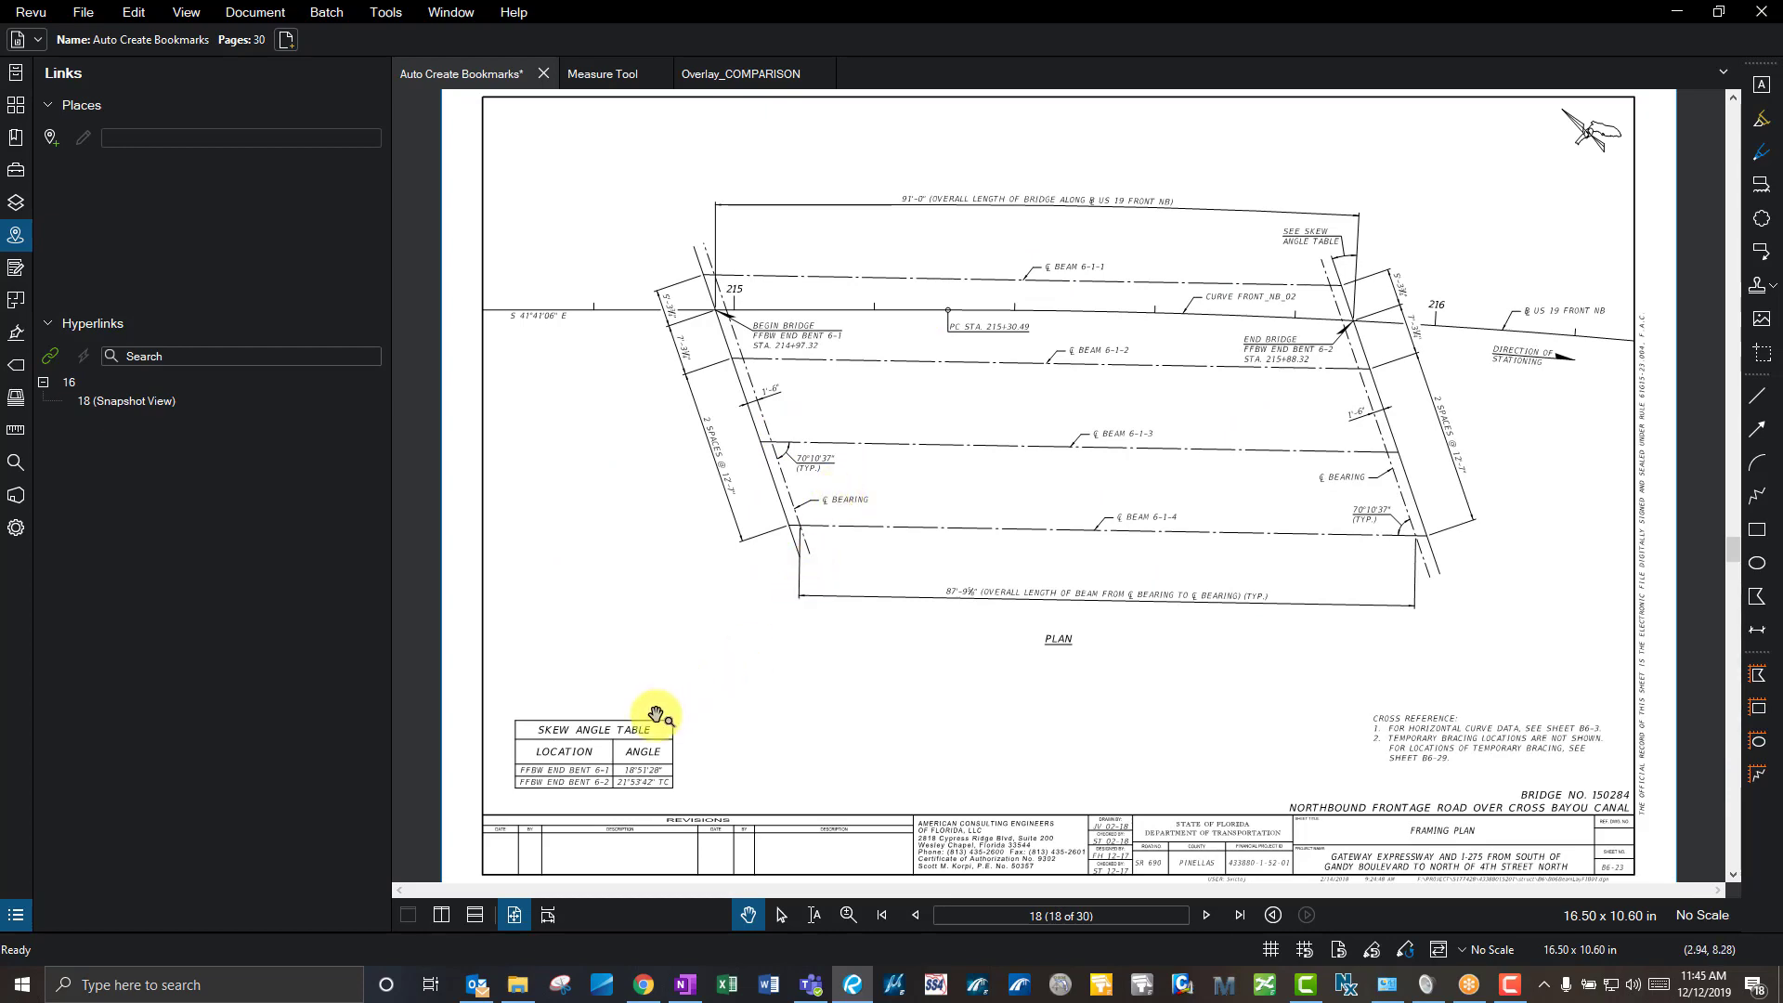
click(135, 403)
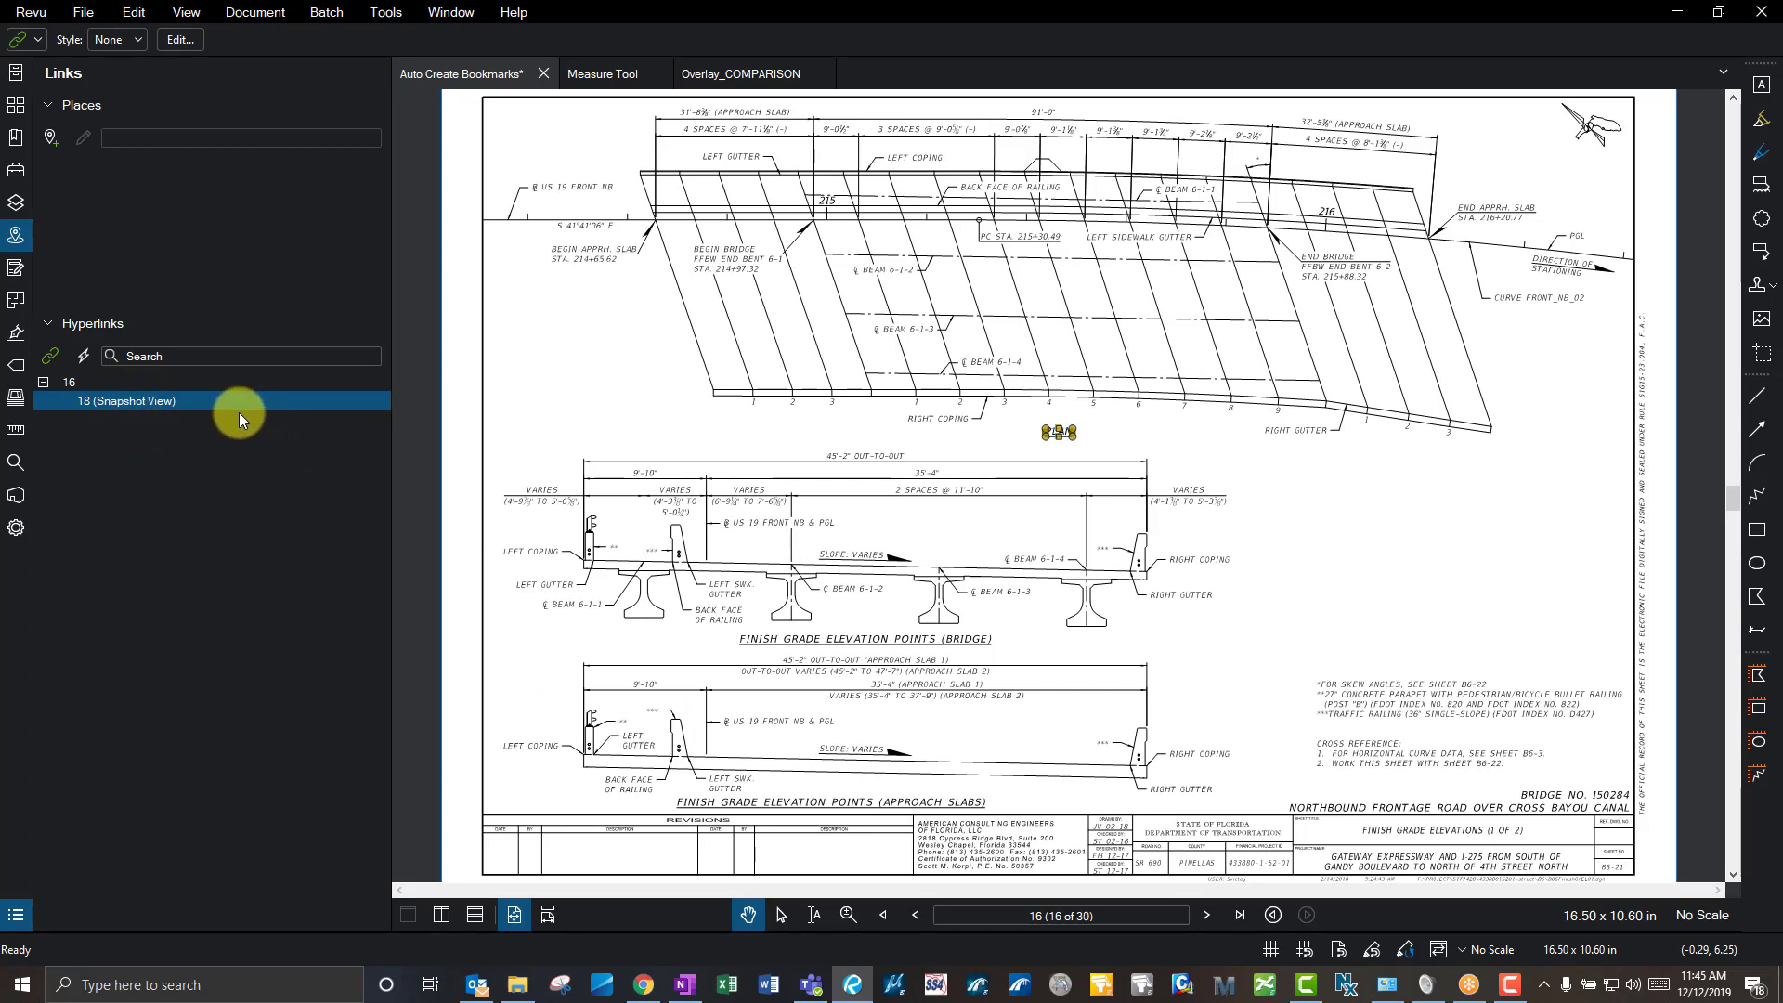
scroll(1085, 439, up, 2)
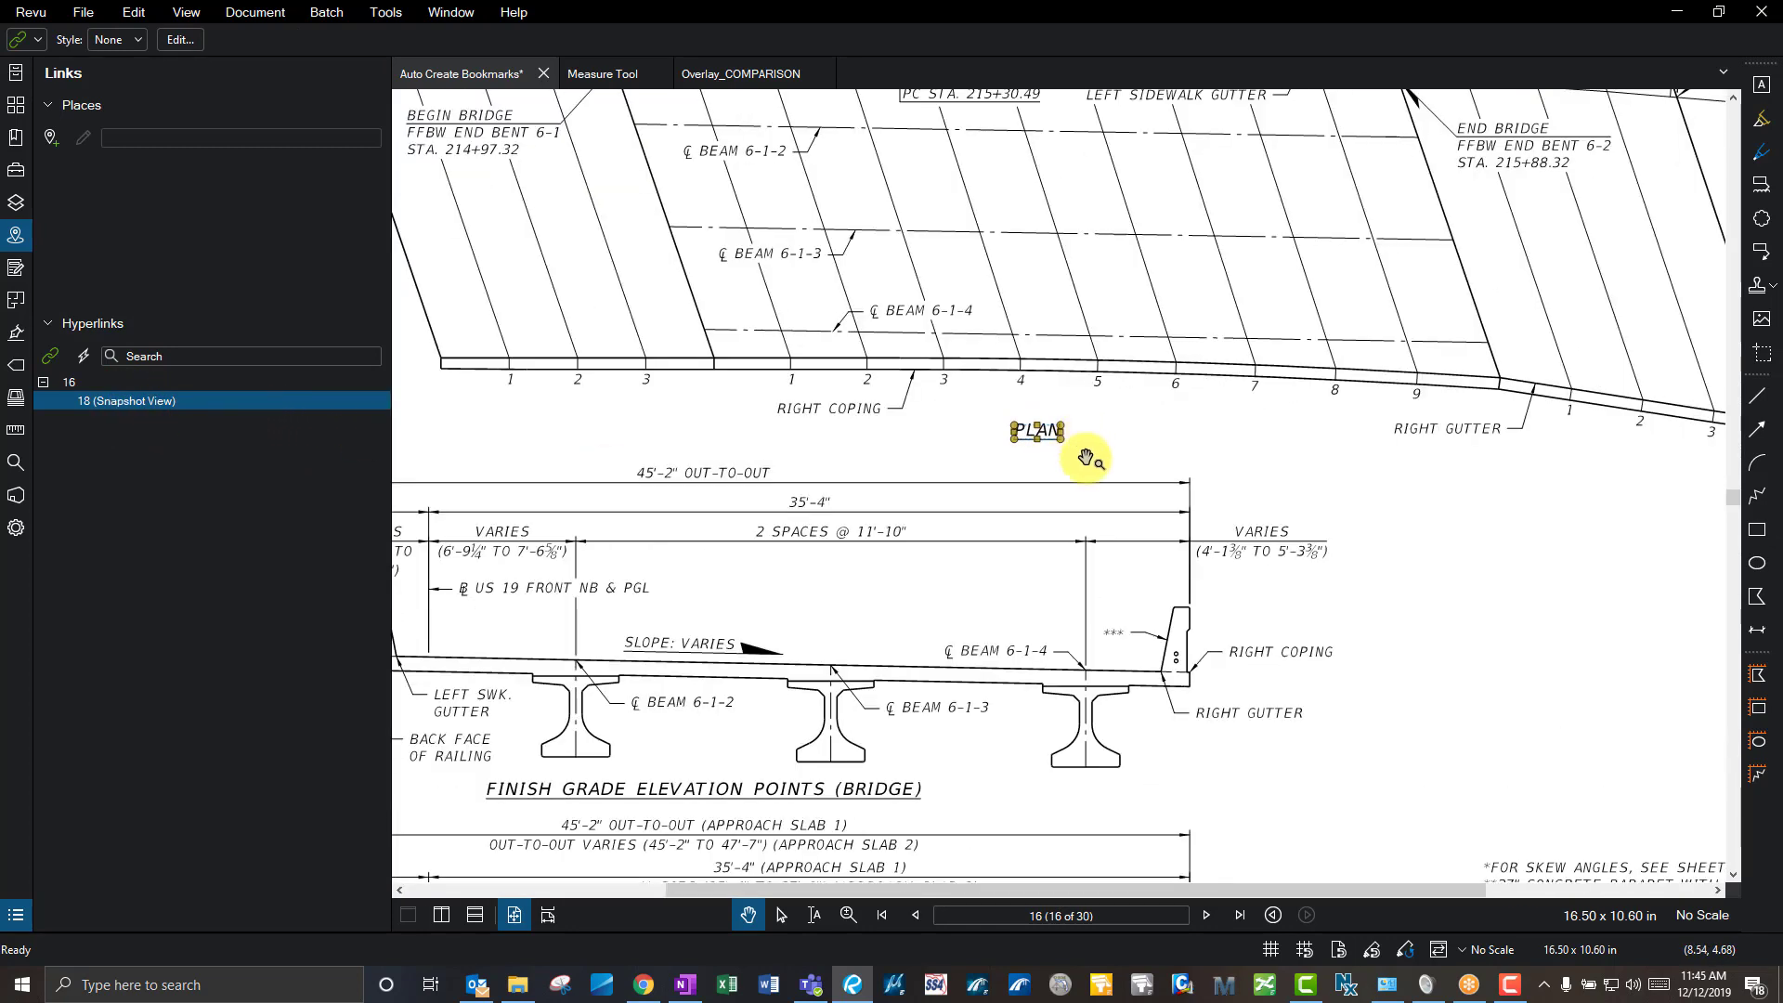
click(1174, 500)
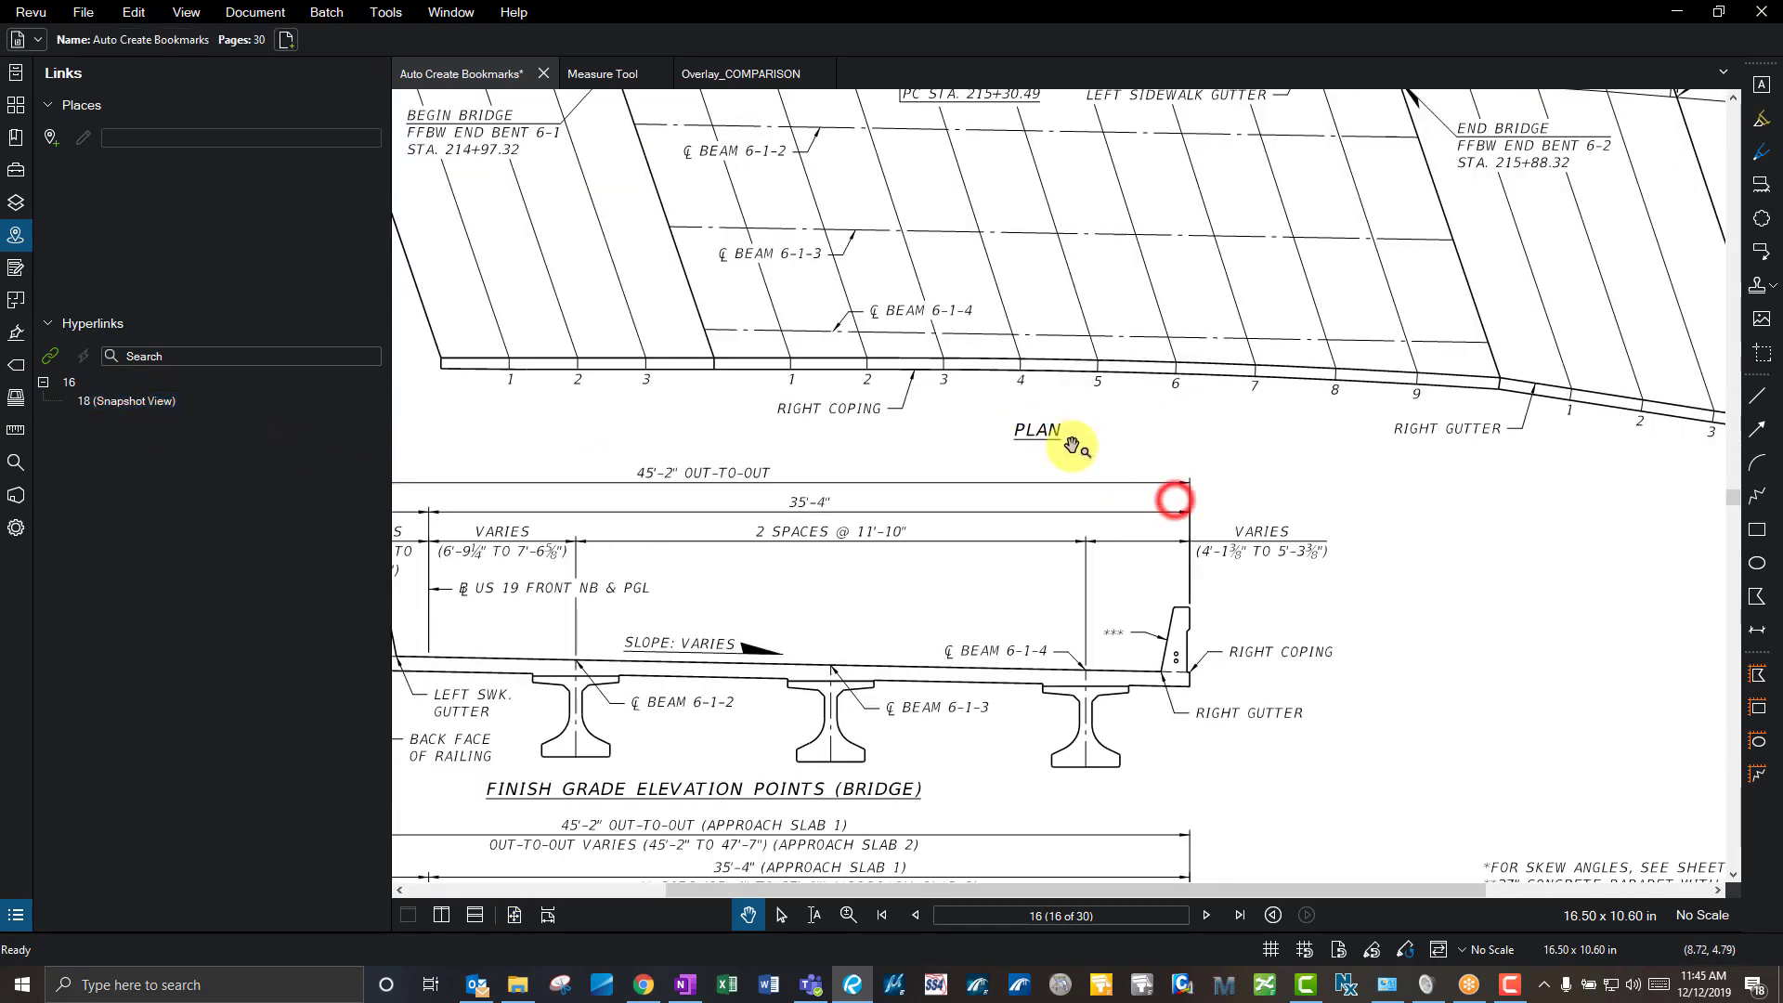
- Style the PLAN link as a solid blue fill
click(175, 403)
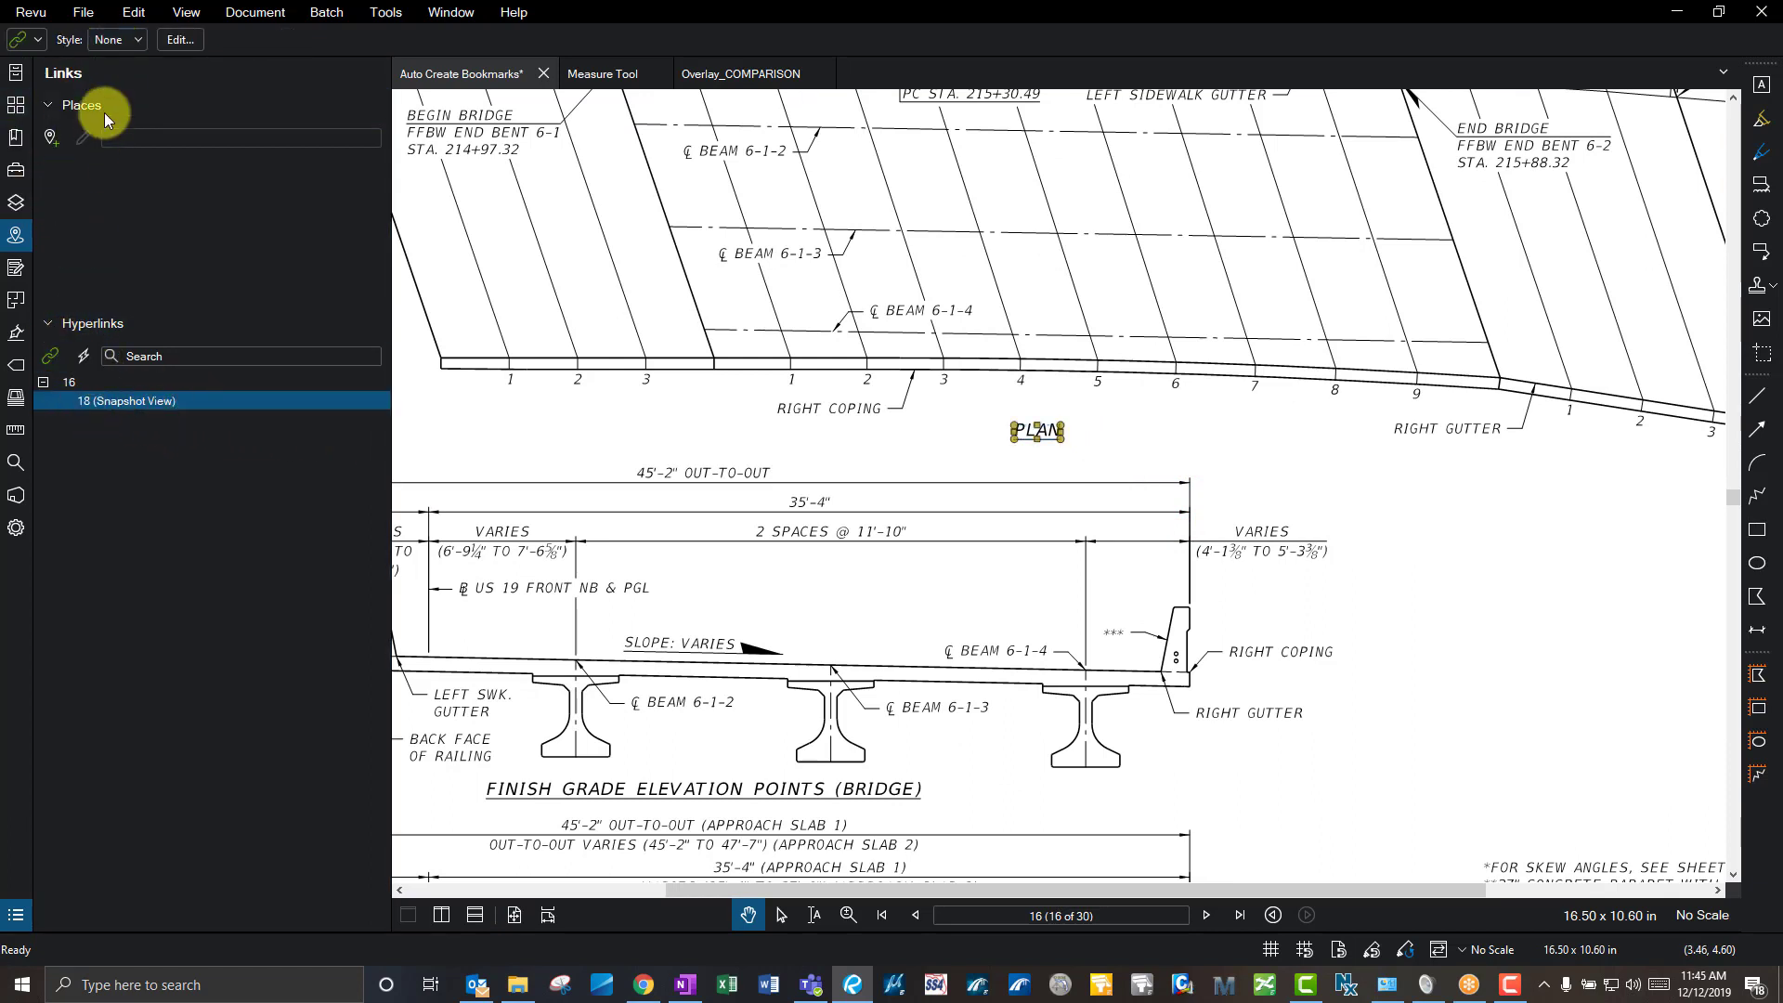
click(130, 41)
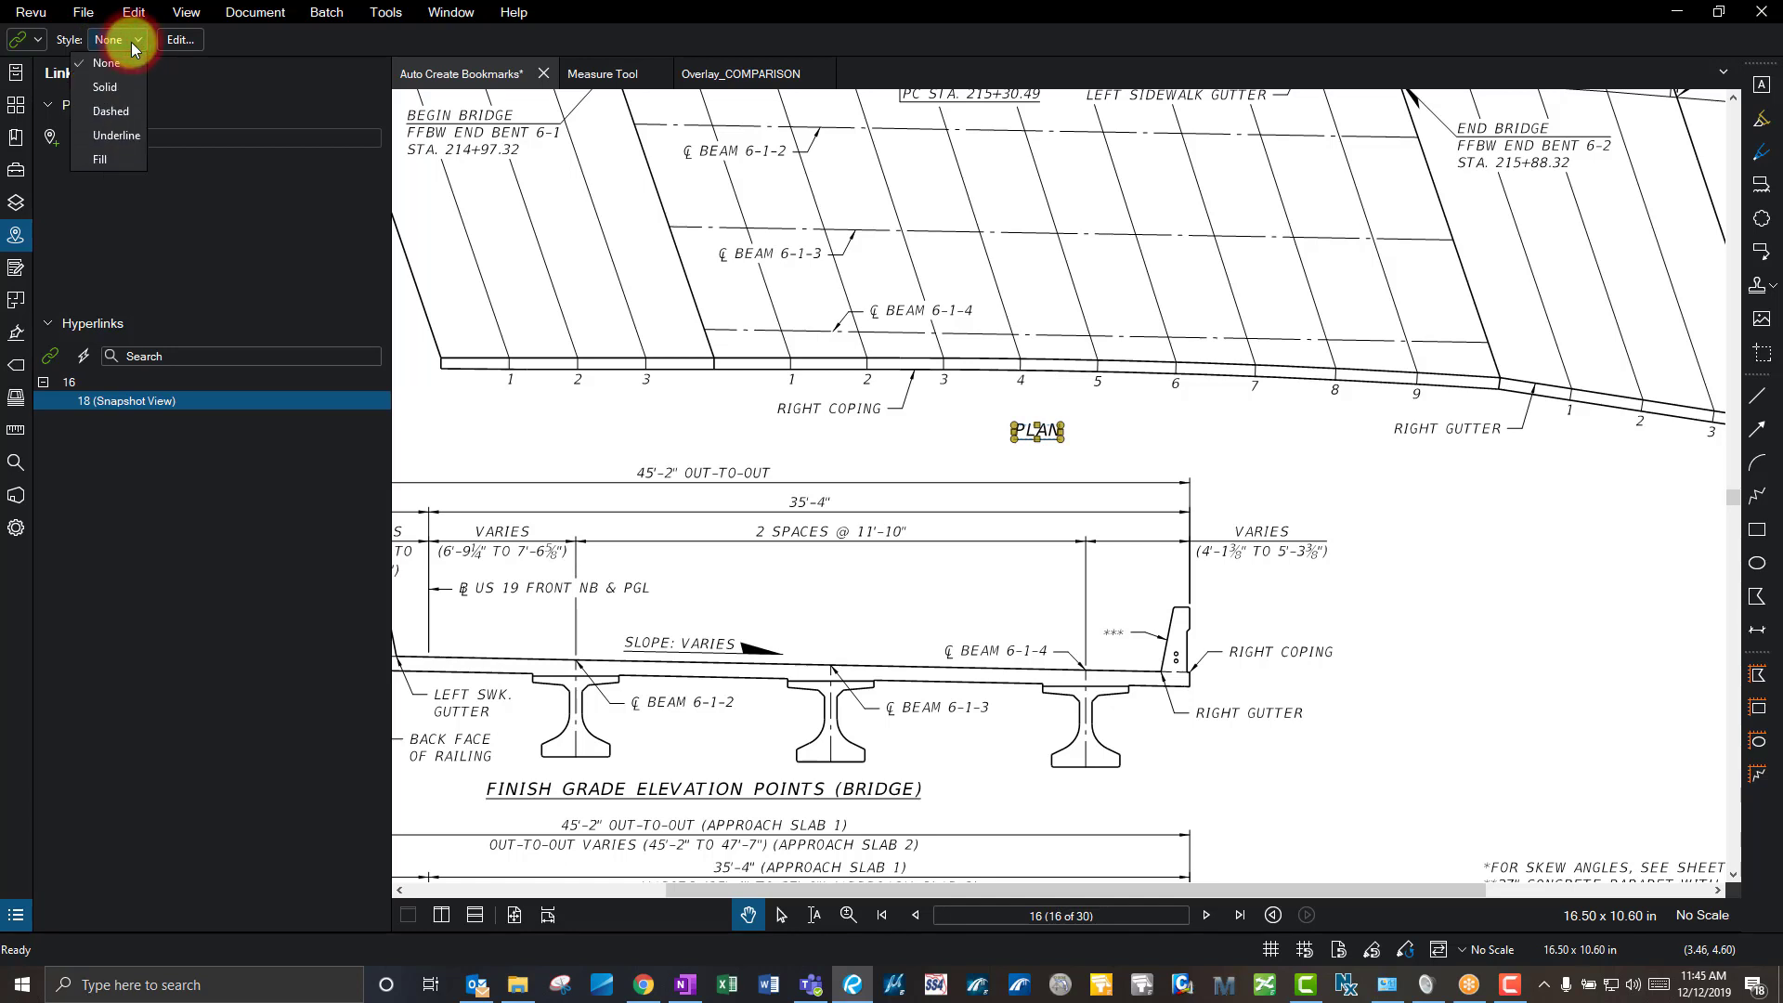
click(105, 88)
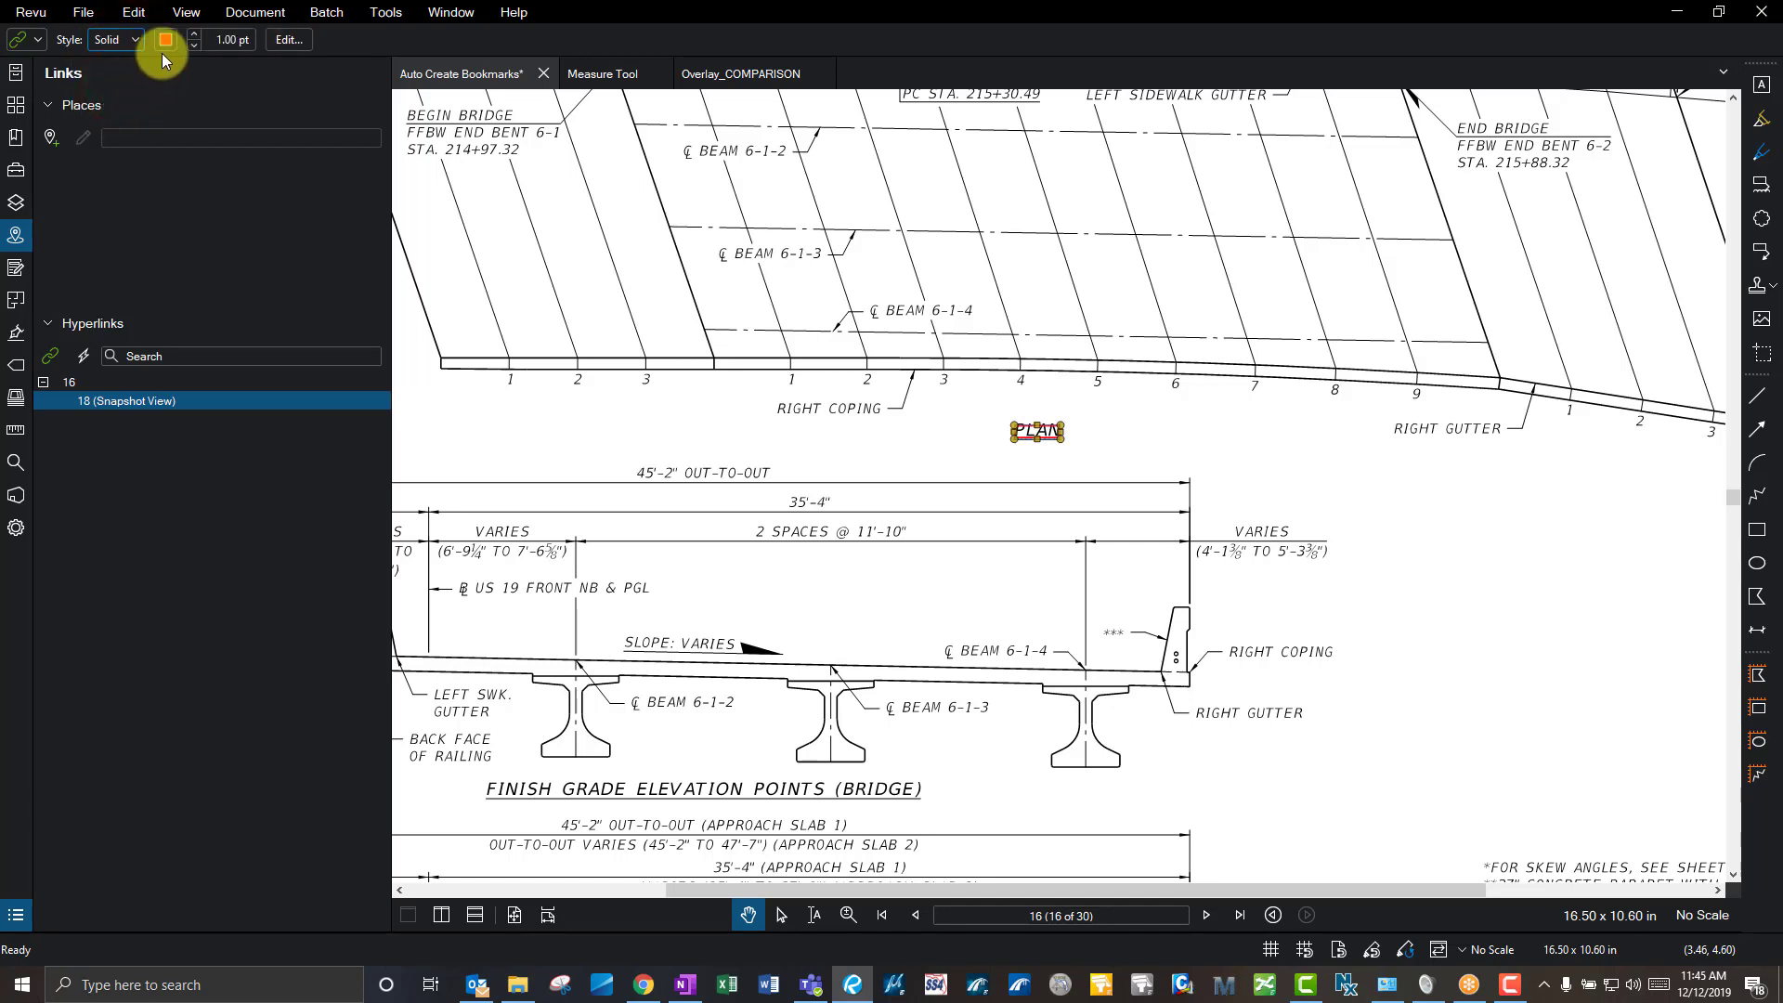
click(137, 40)
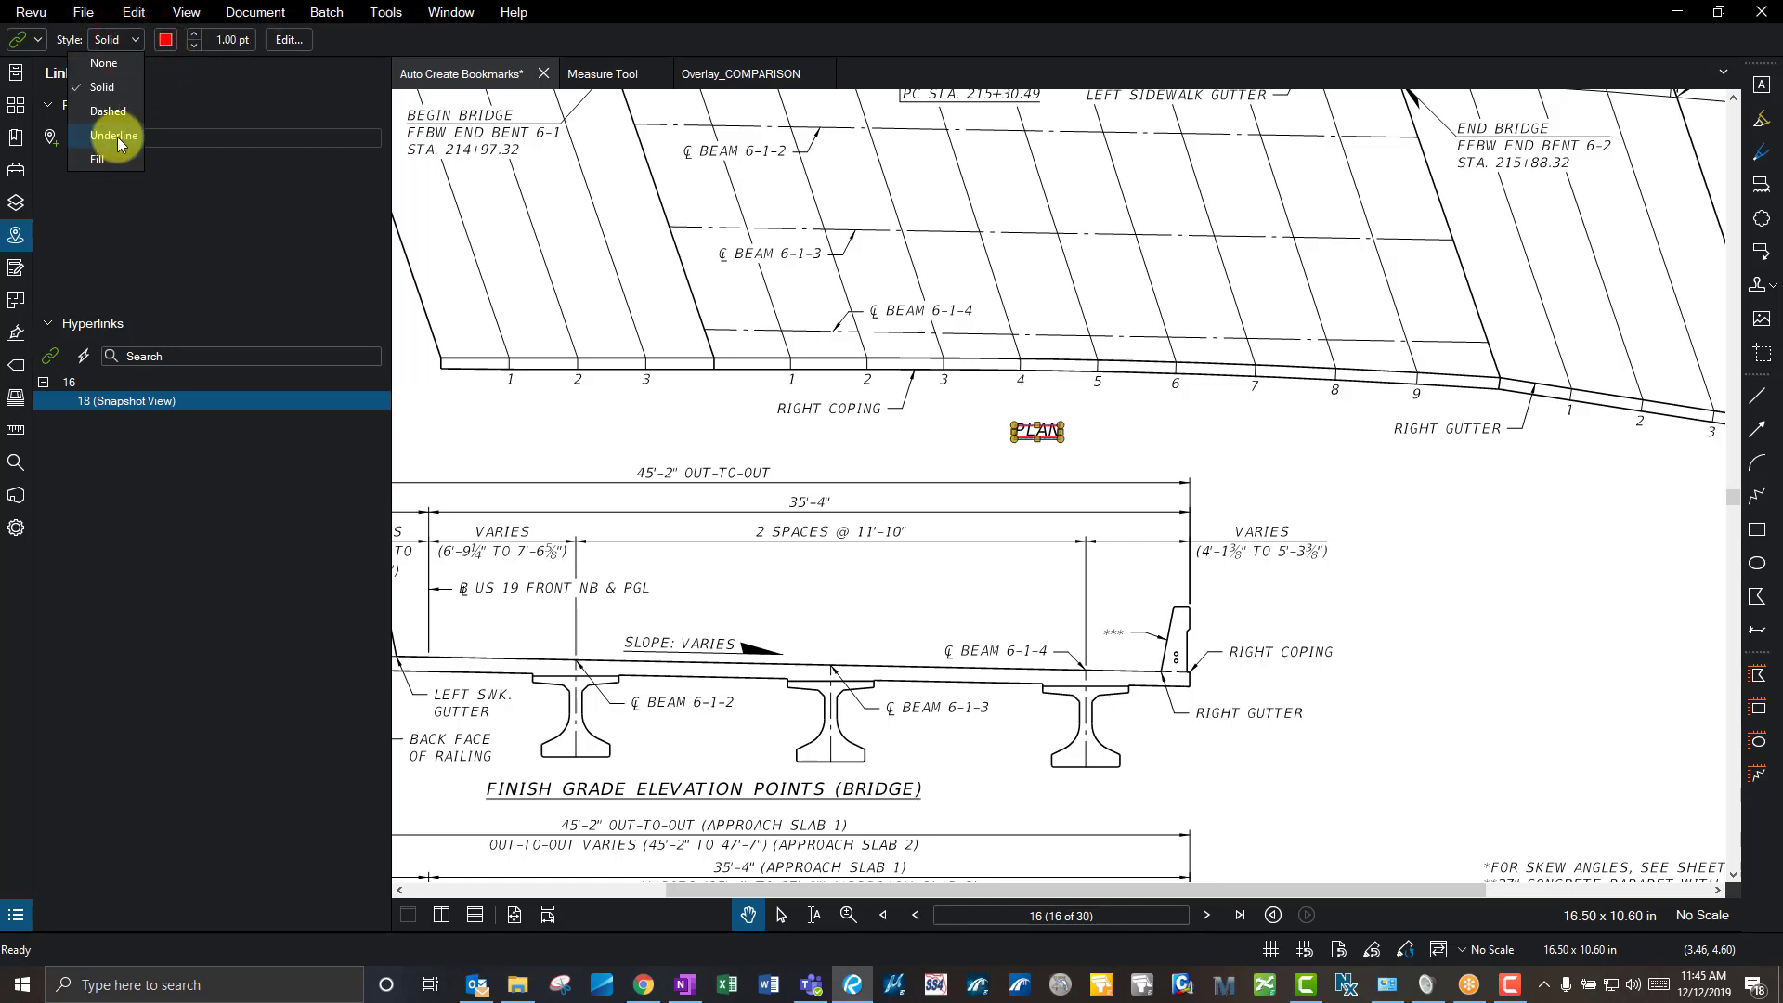
click(104, 157)
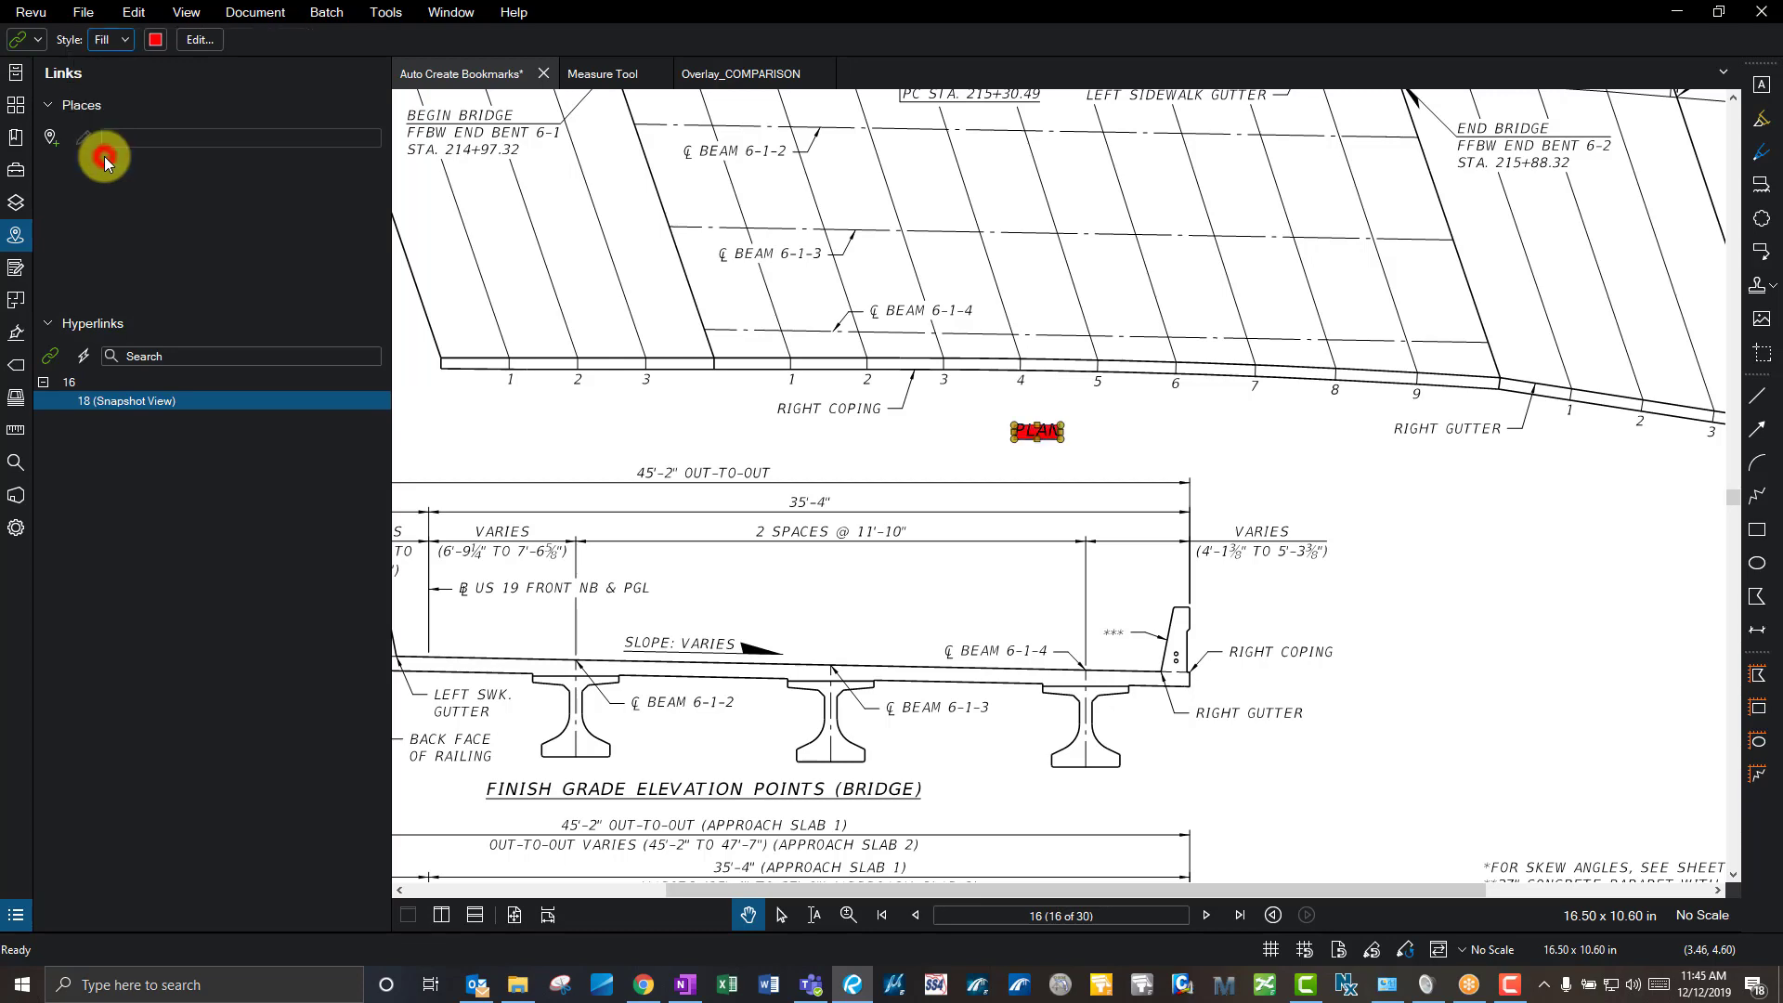
click(188, 47)
click(1156, 665)
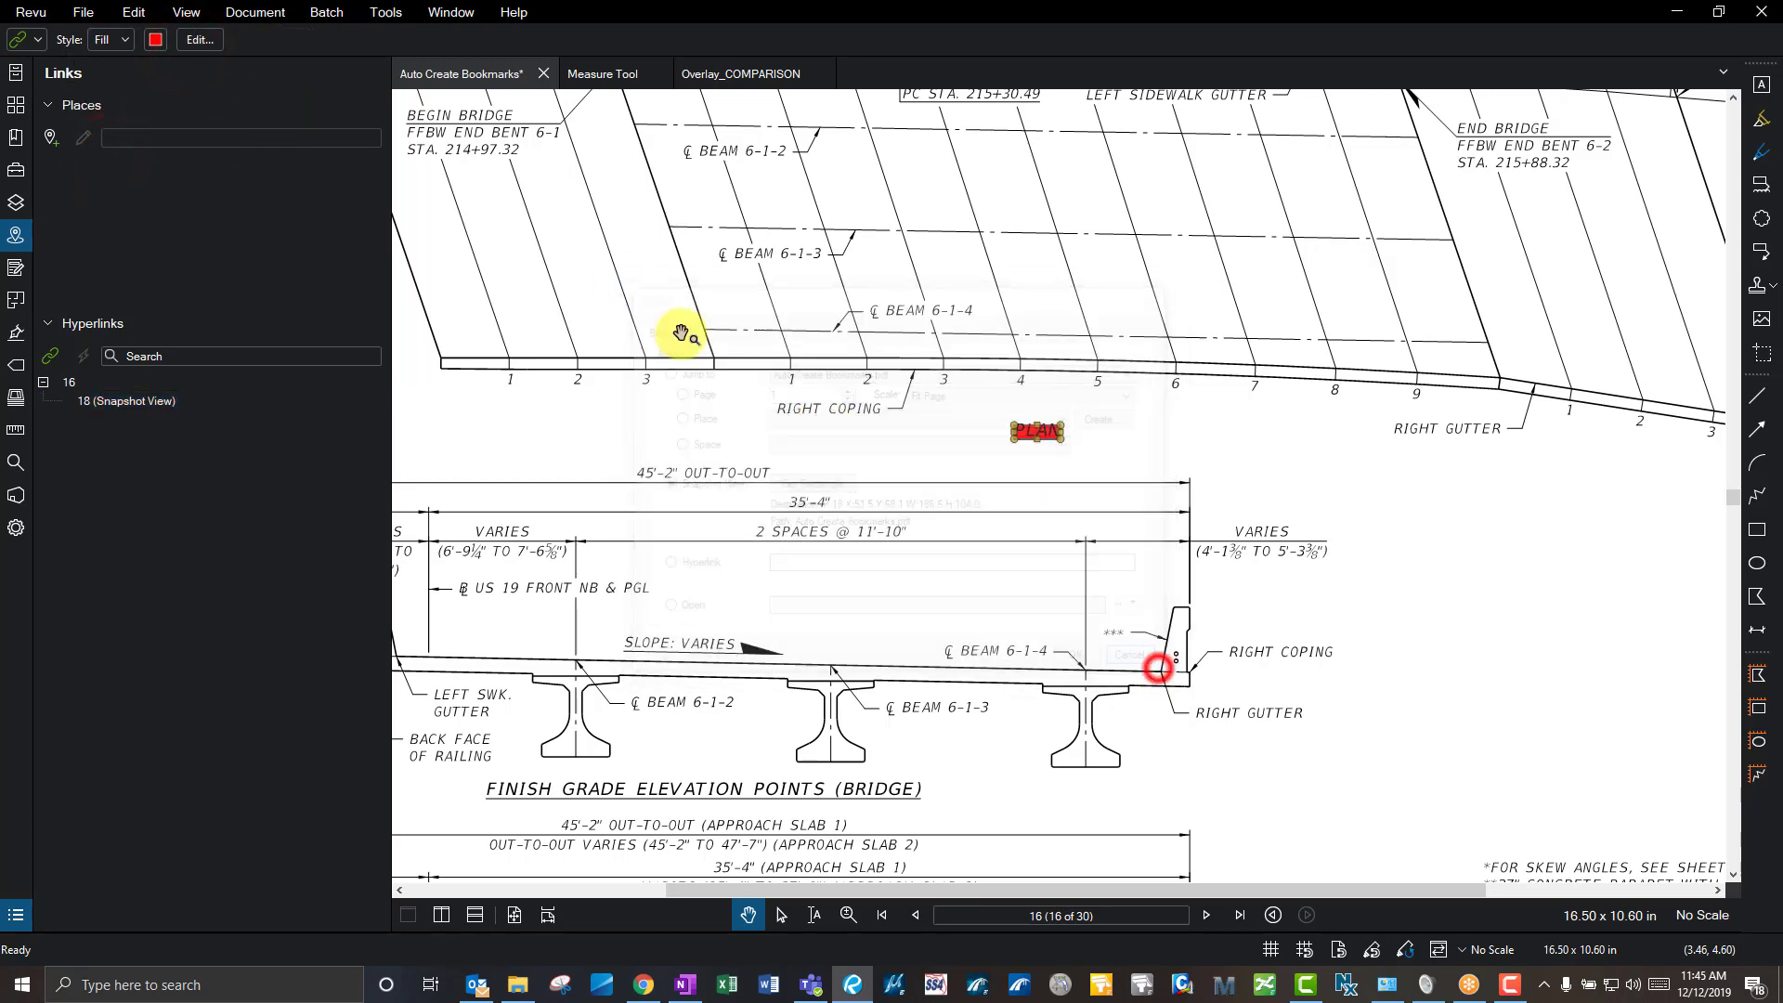
click(156, 41)
click(97, 121)
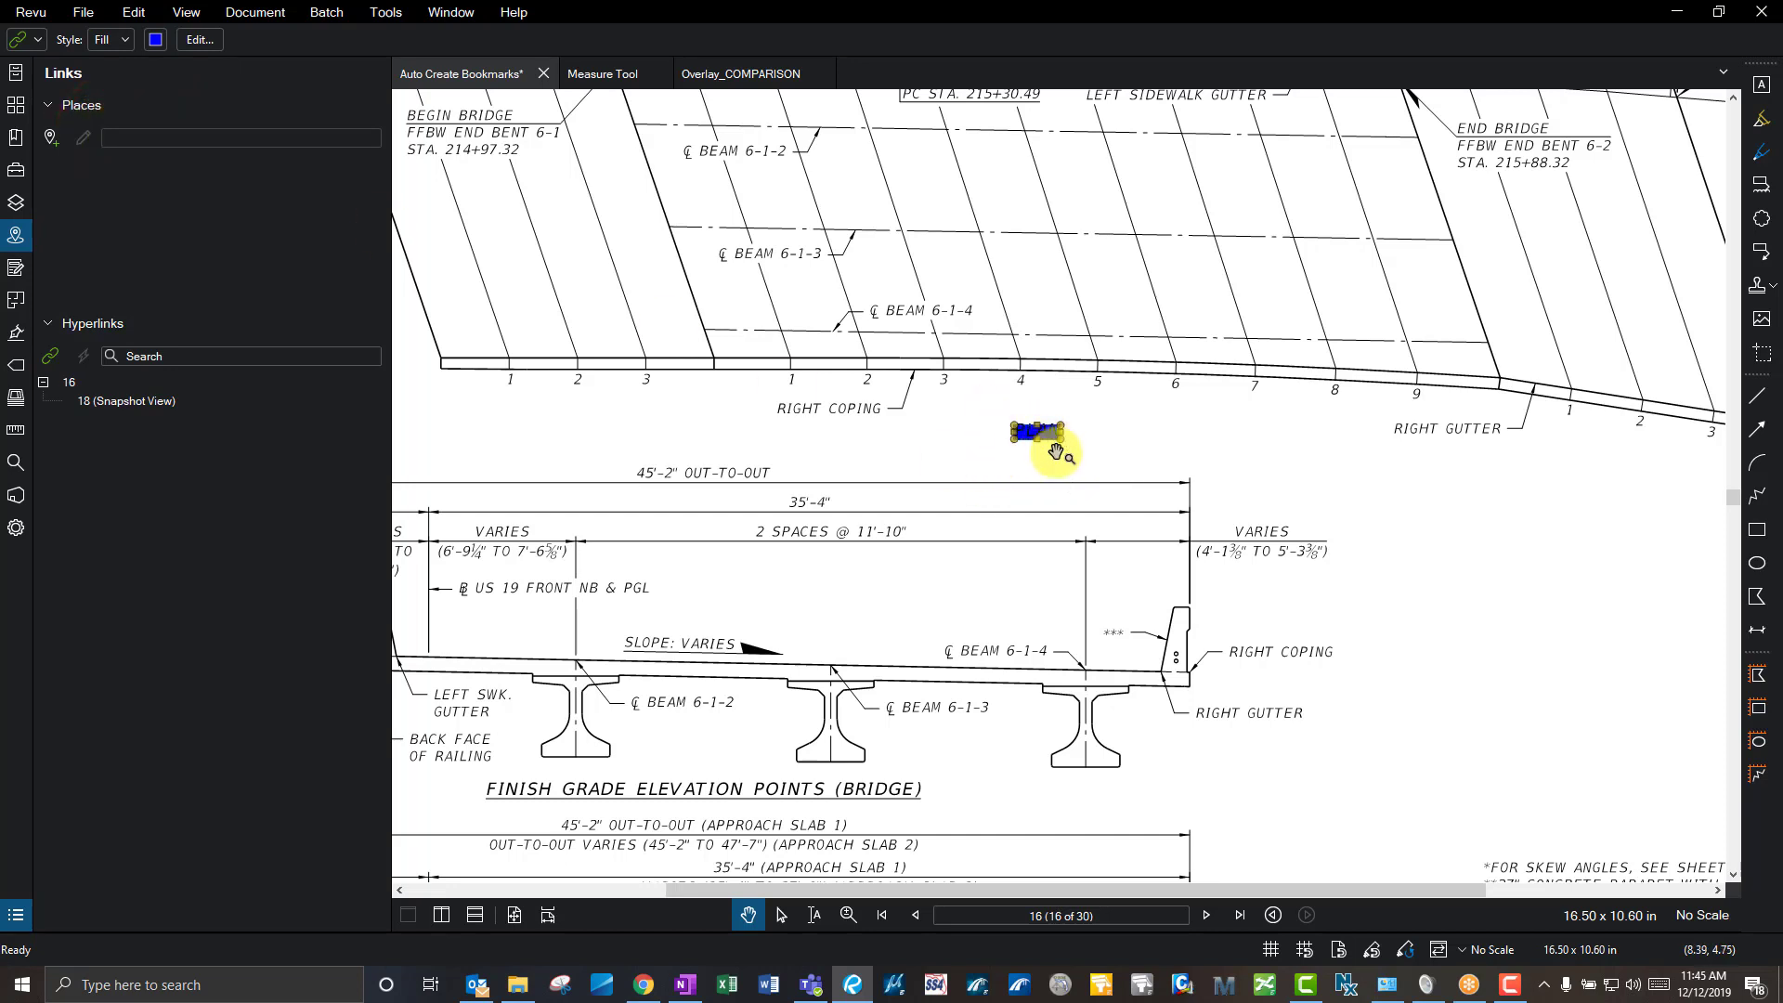
click(1117, 437)
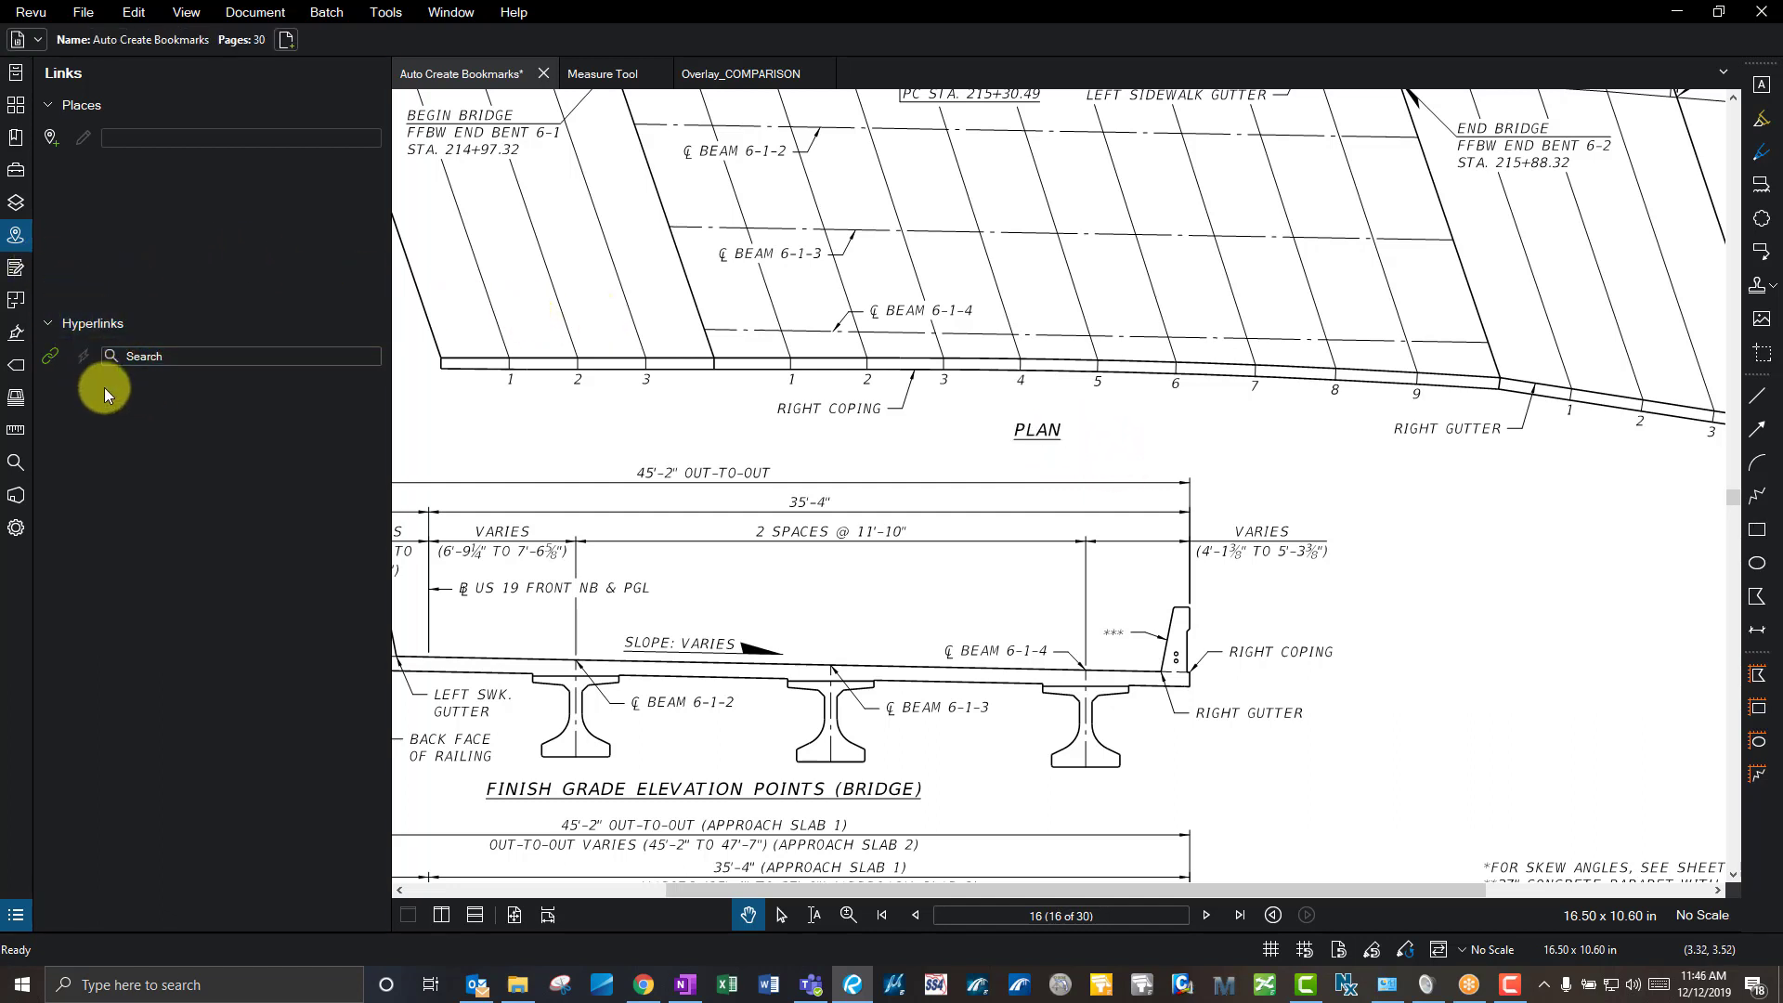
- Start a new batch link setup from the Batch > Link menu
click(275, 16)
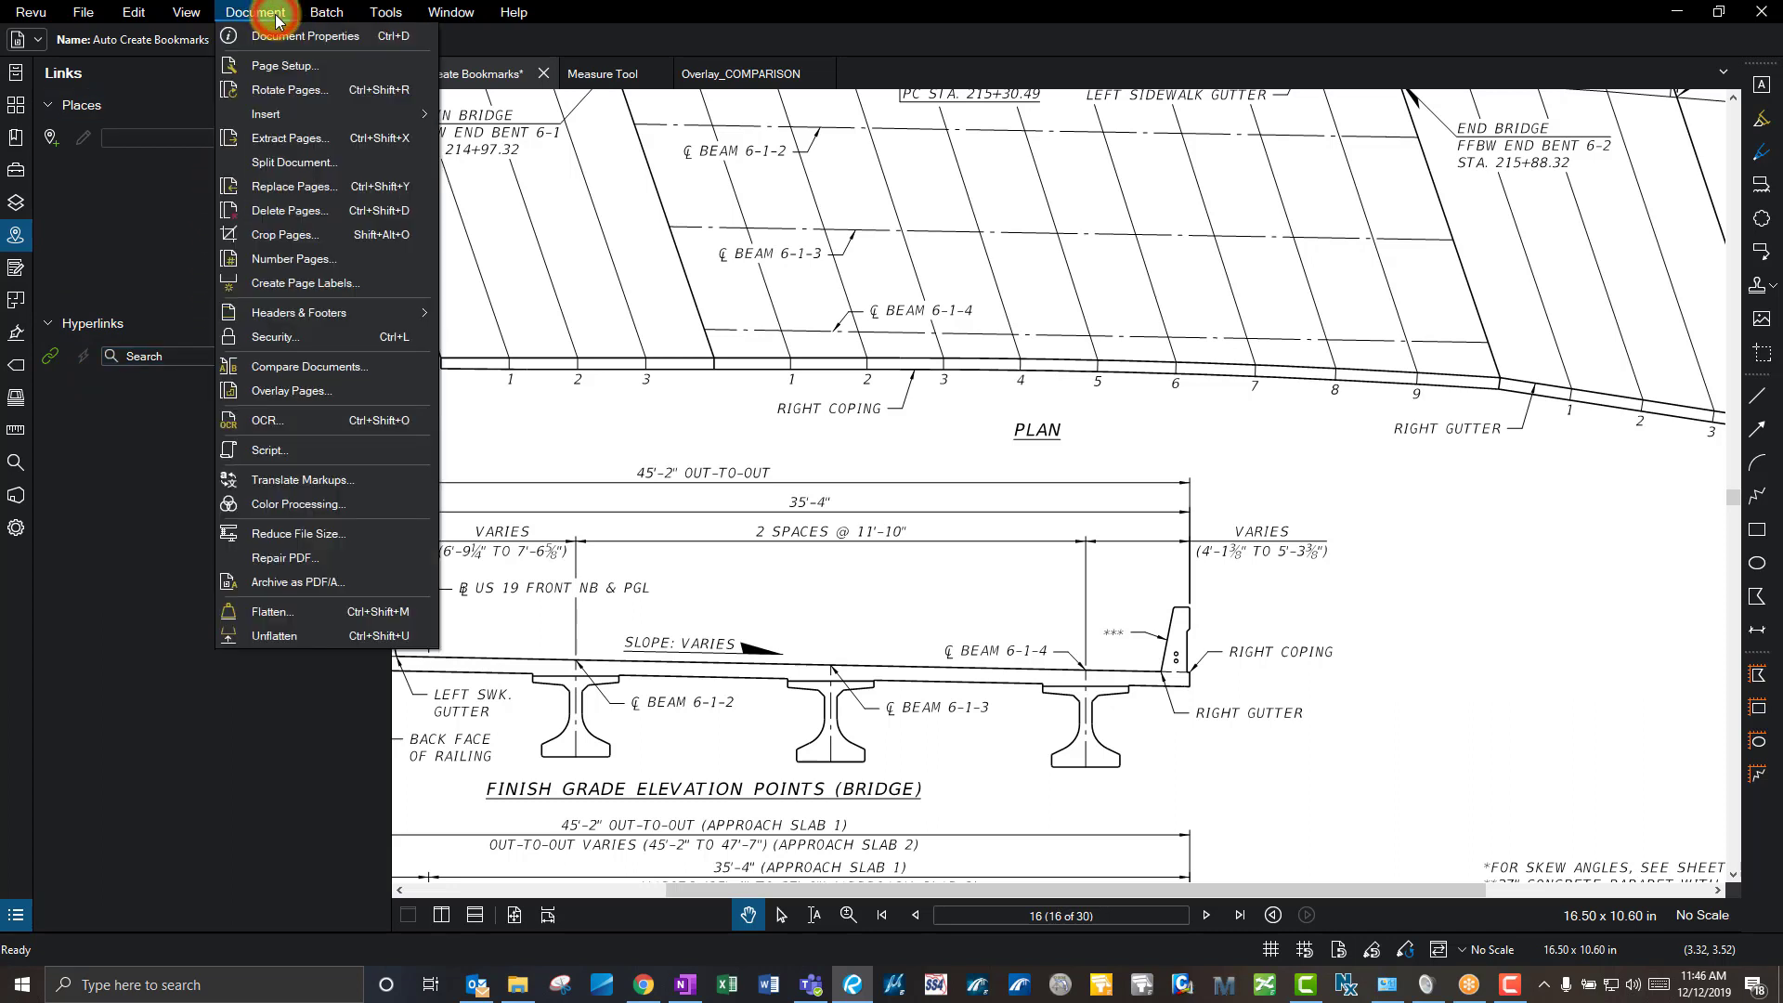
mouse_move(324, 17)
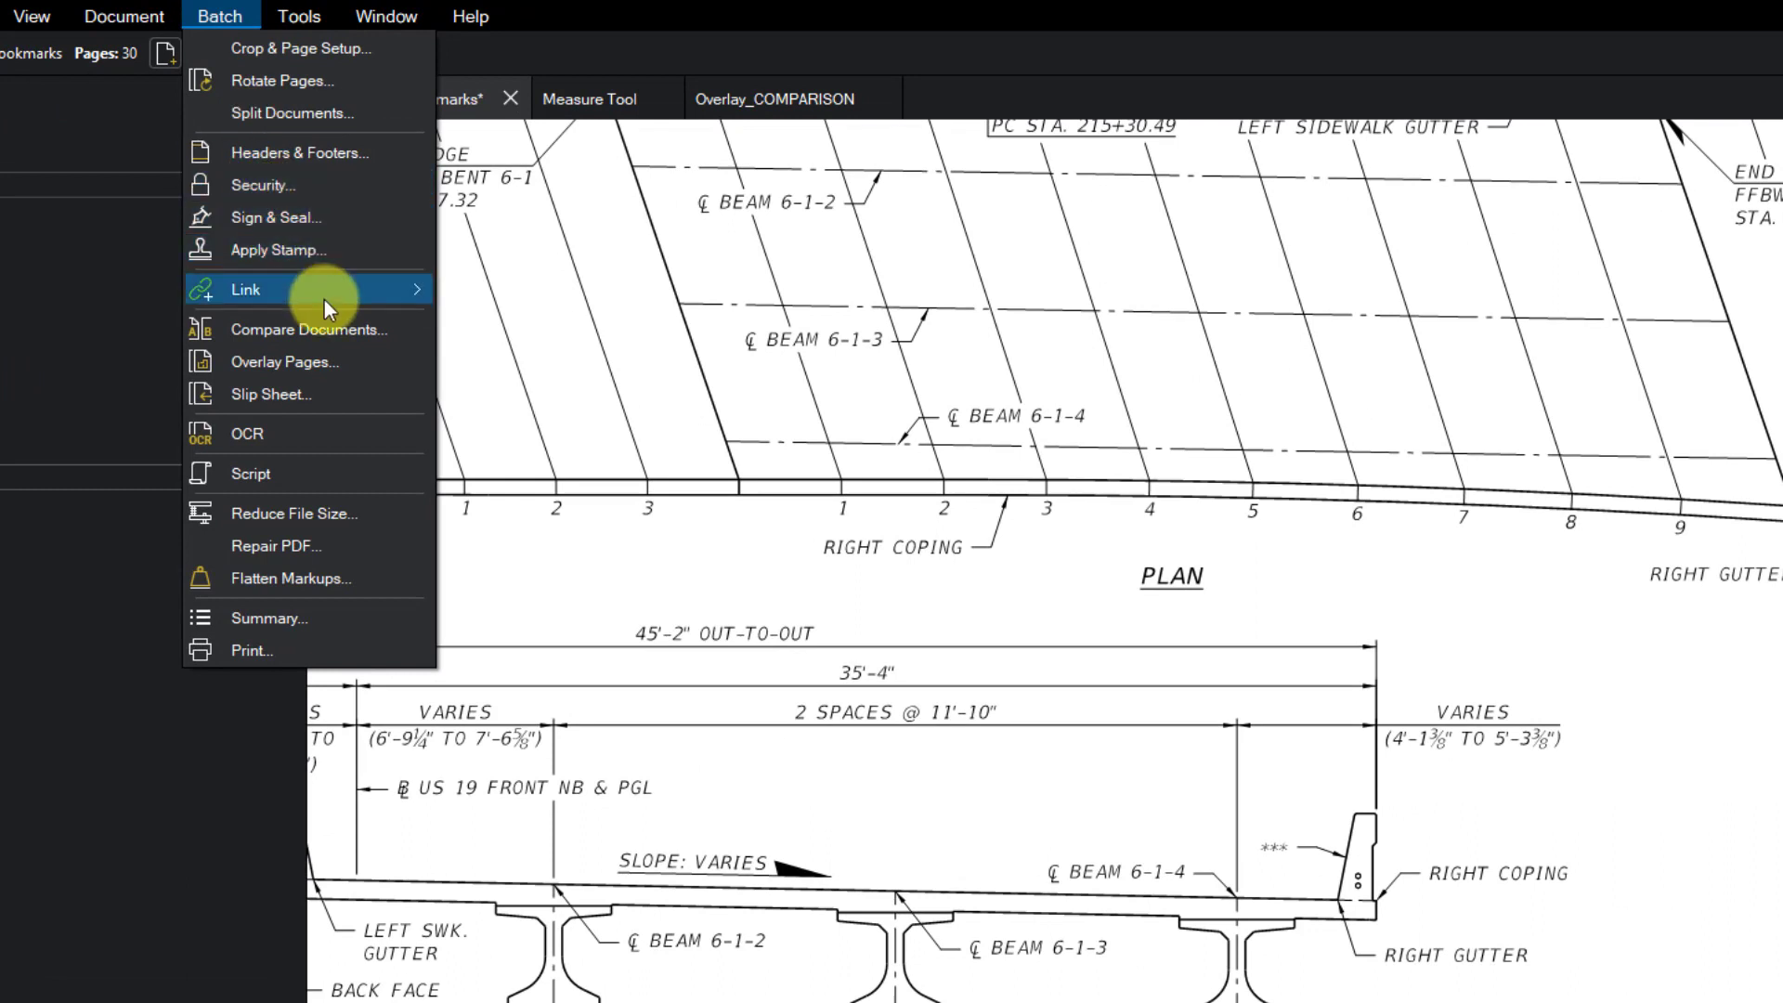
mouse_move(326, 299)
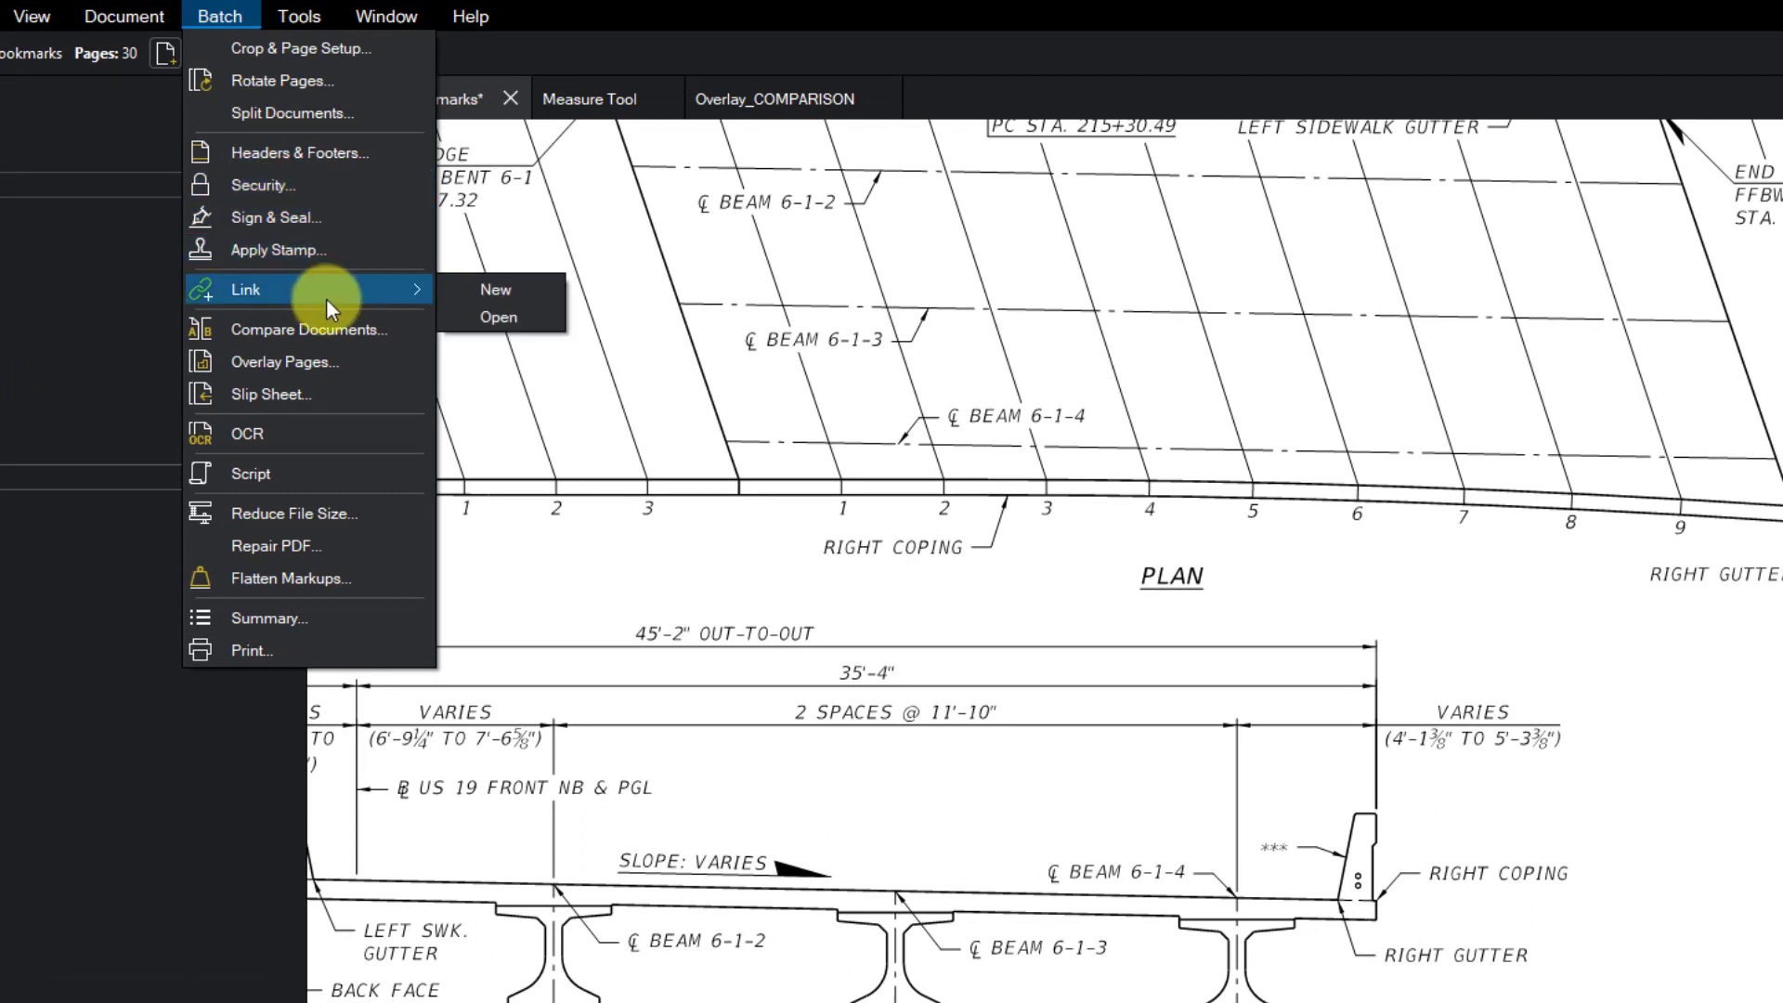
click(481, 292)
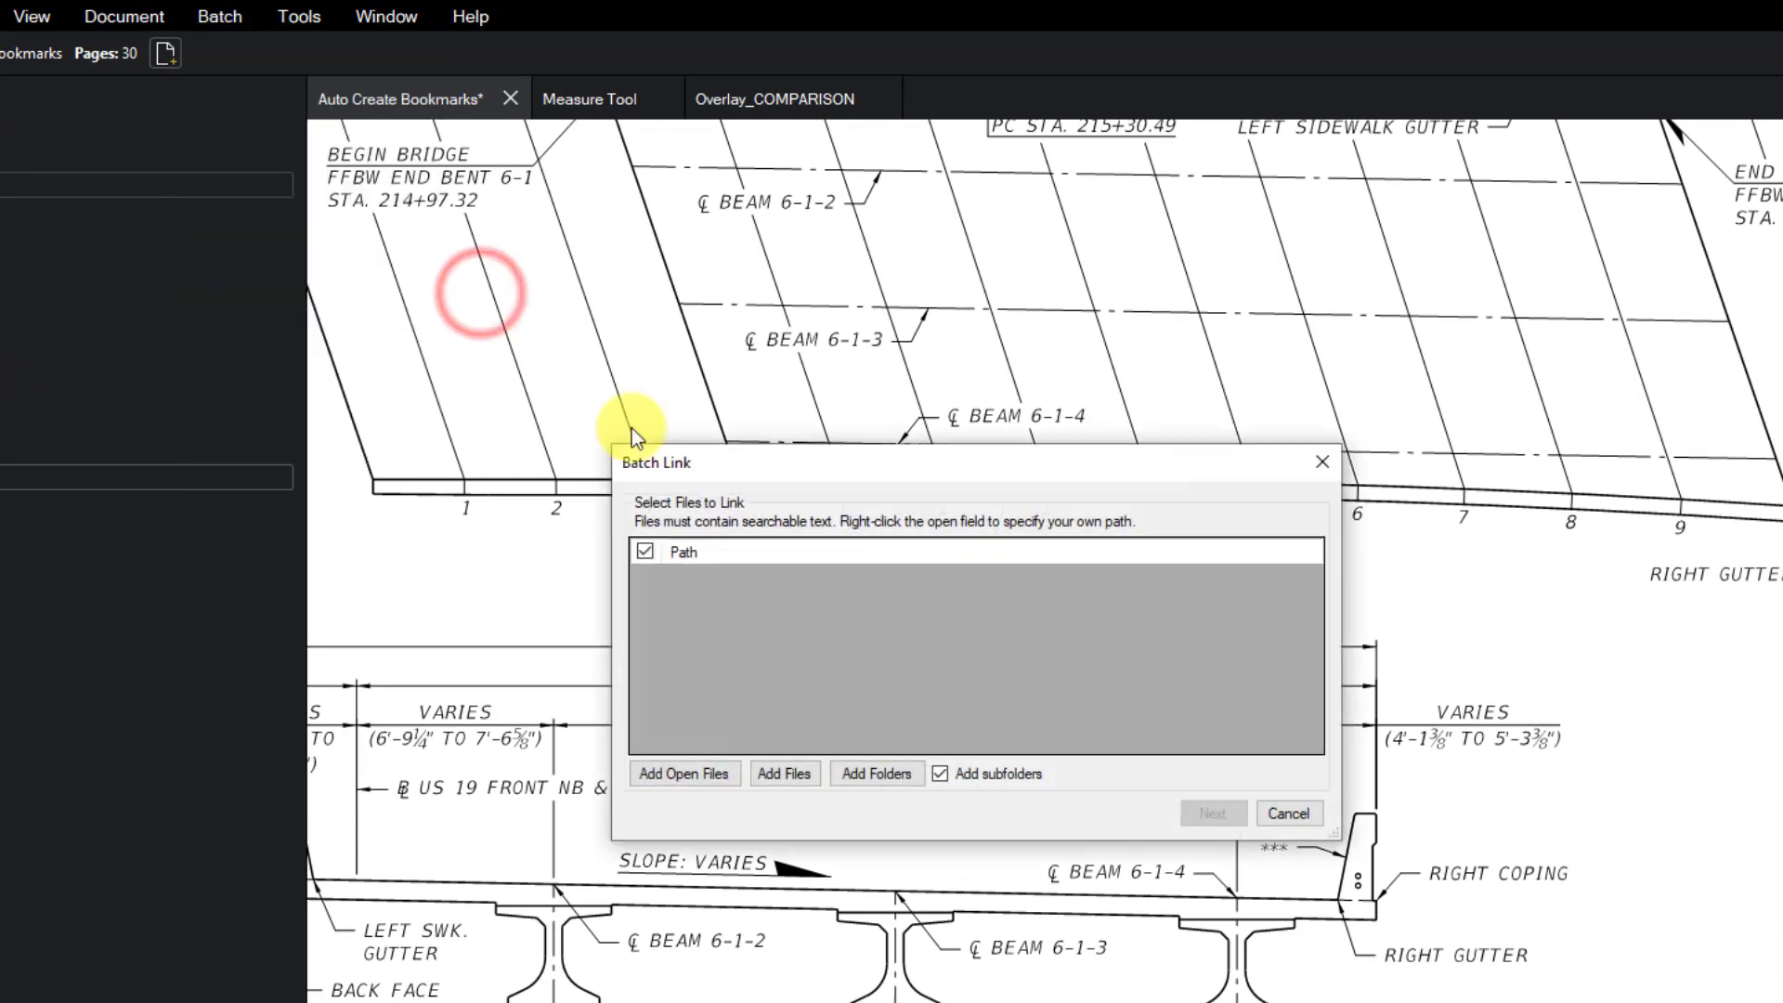
- Add the open files, leave only Auto Create Bookmarks.pdf checked, and continue to search terms
click(711, 776)
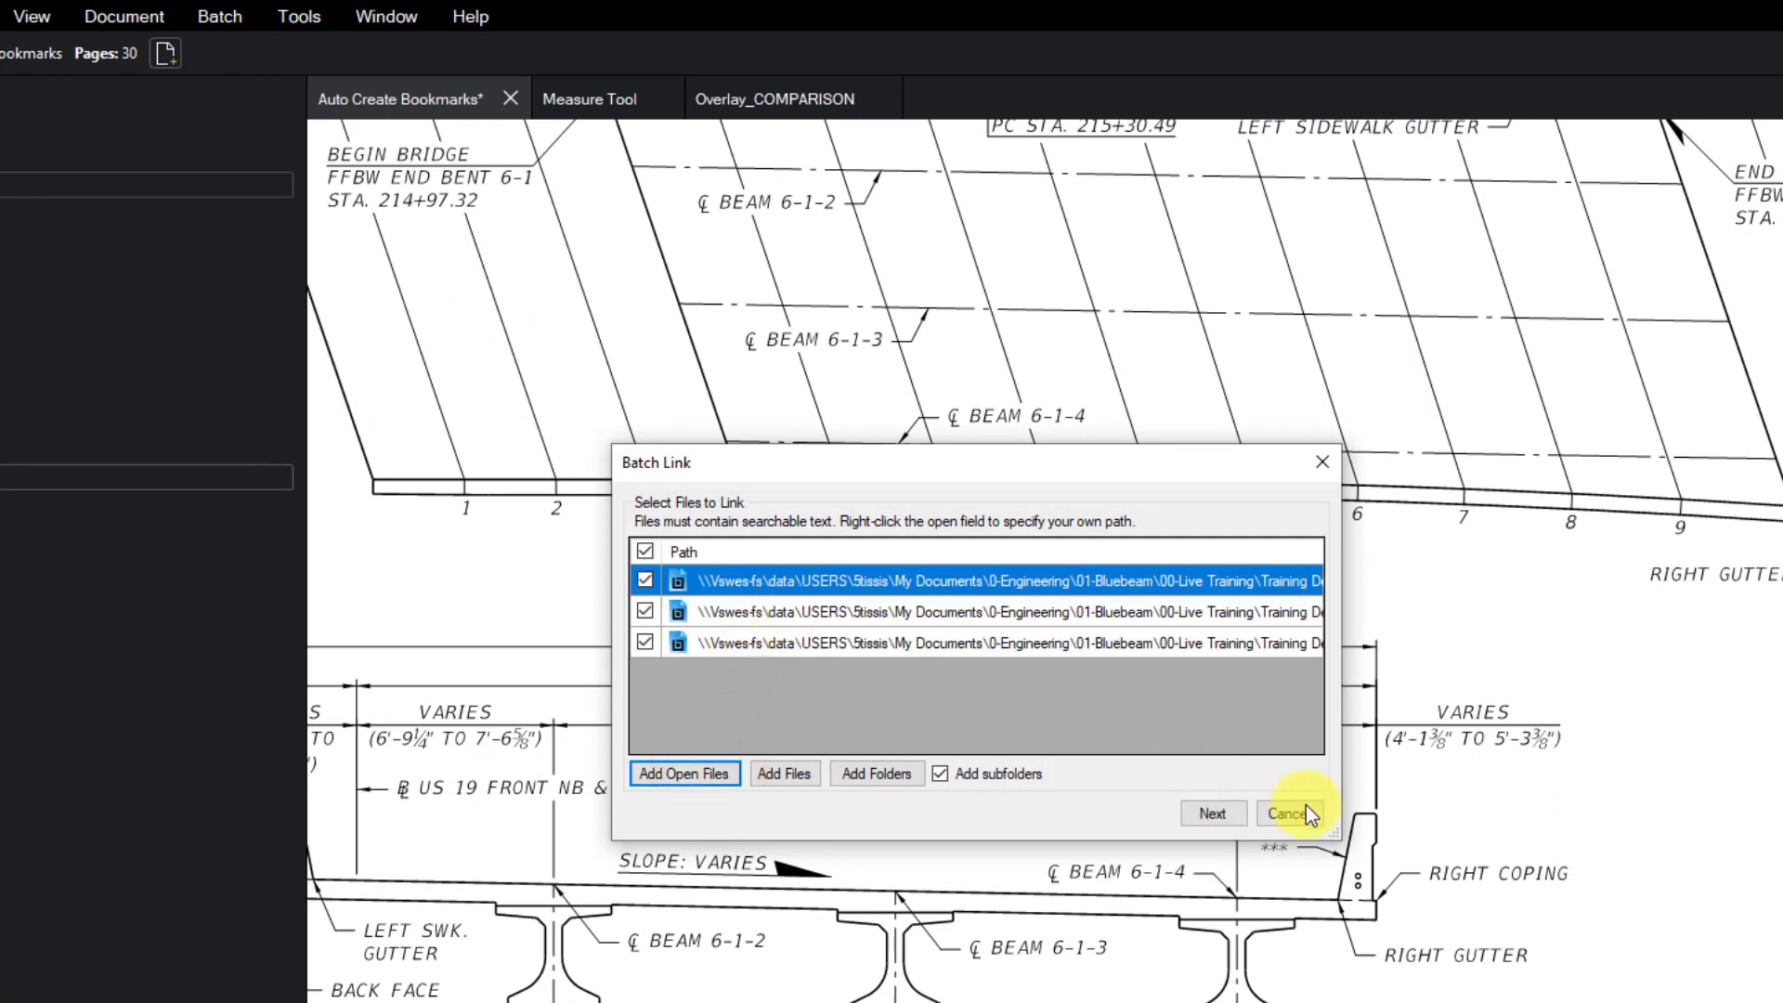
drag(1338, 835, 1774, 876)
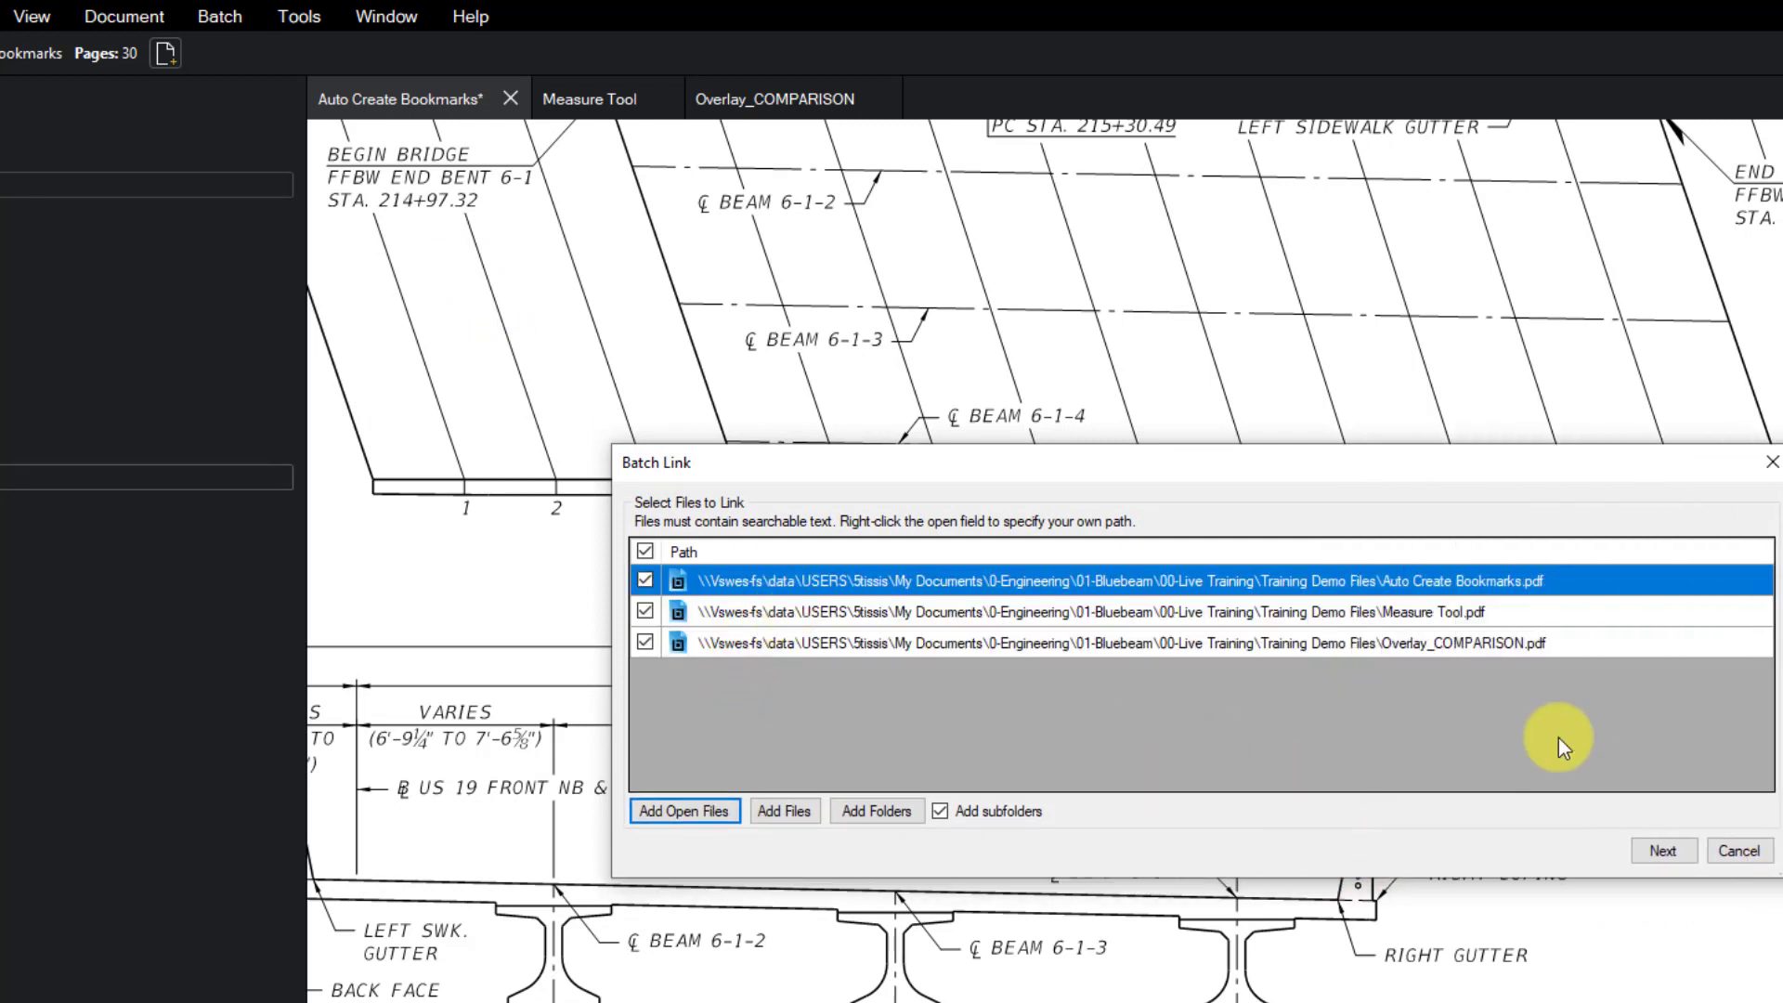
click(1287, 611)
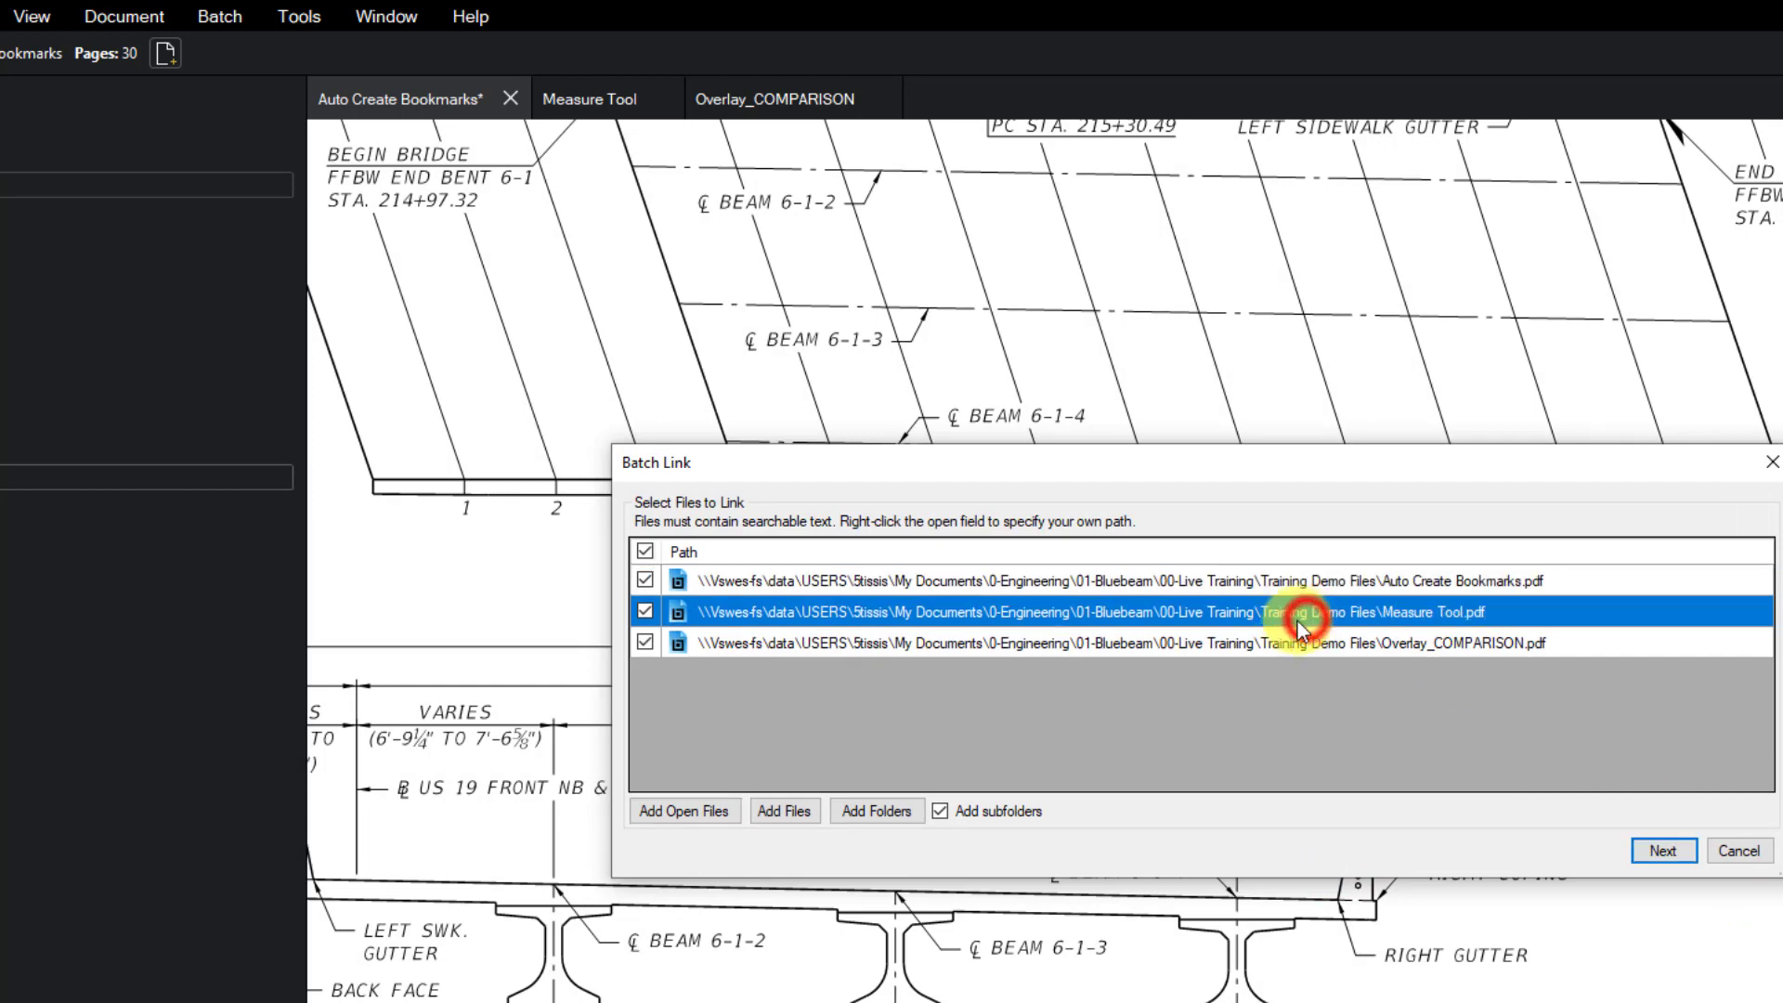
click(644, 643)
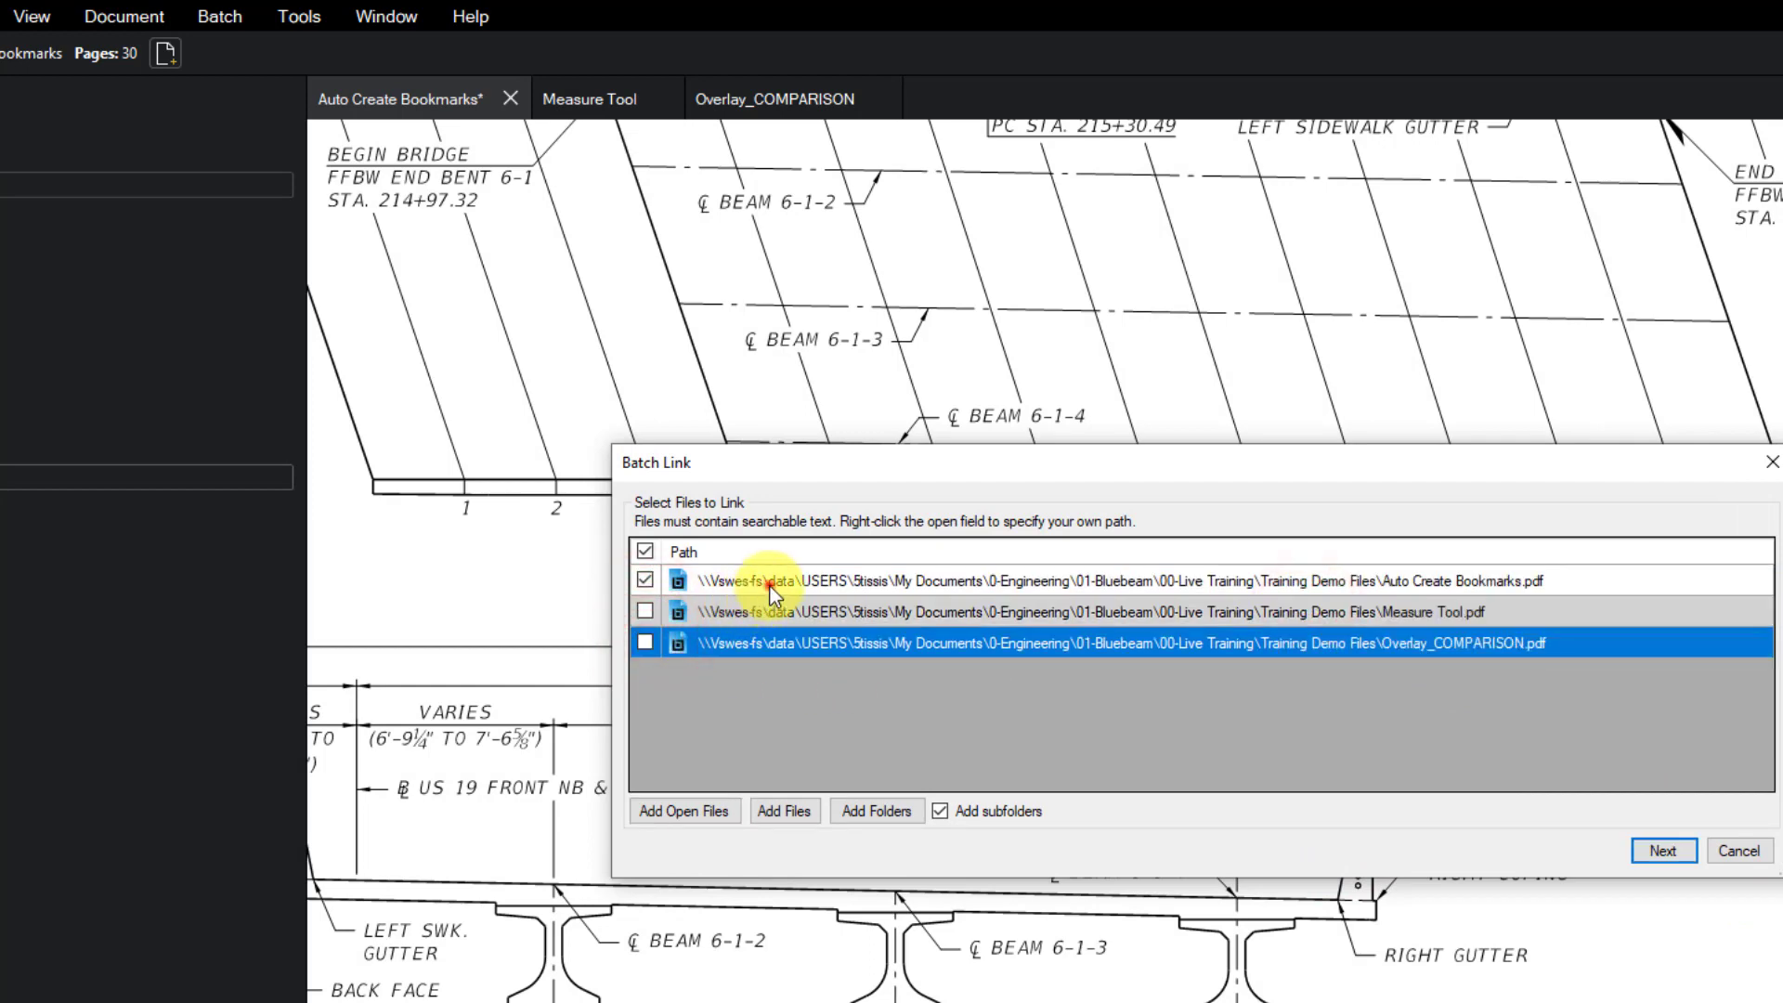
click(673, 582)
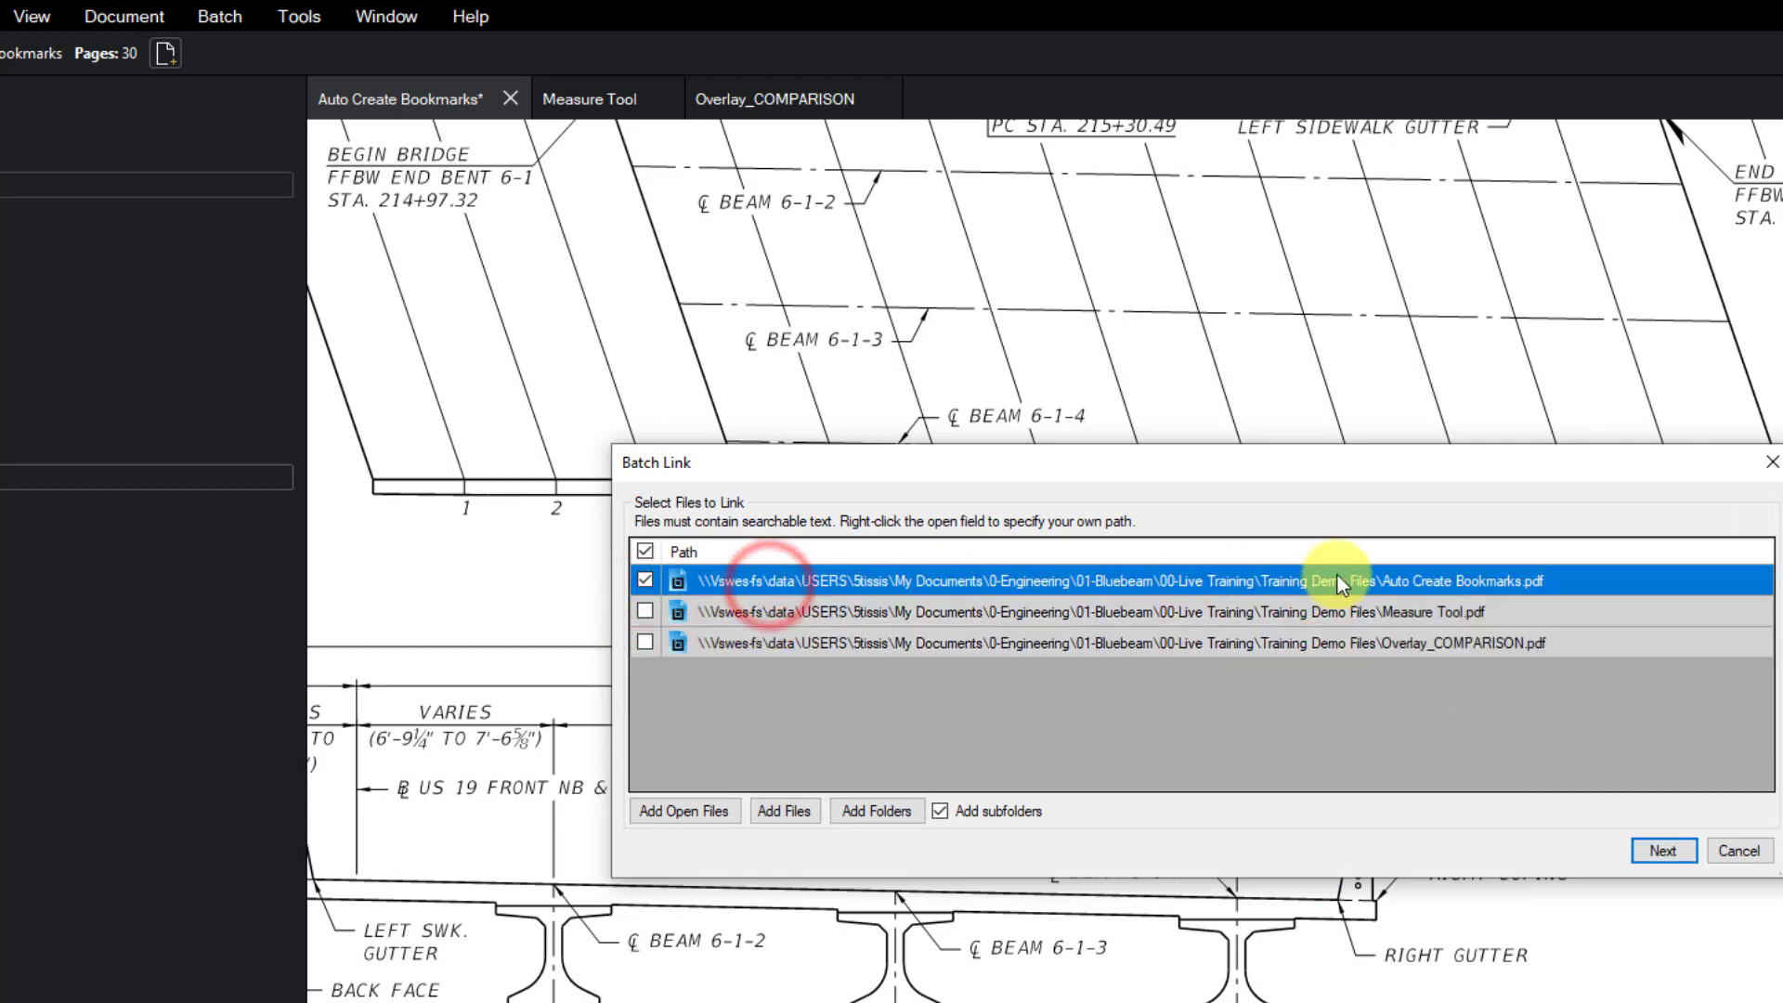
click(1662, 852)
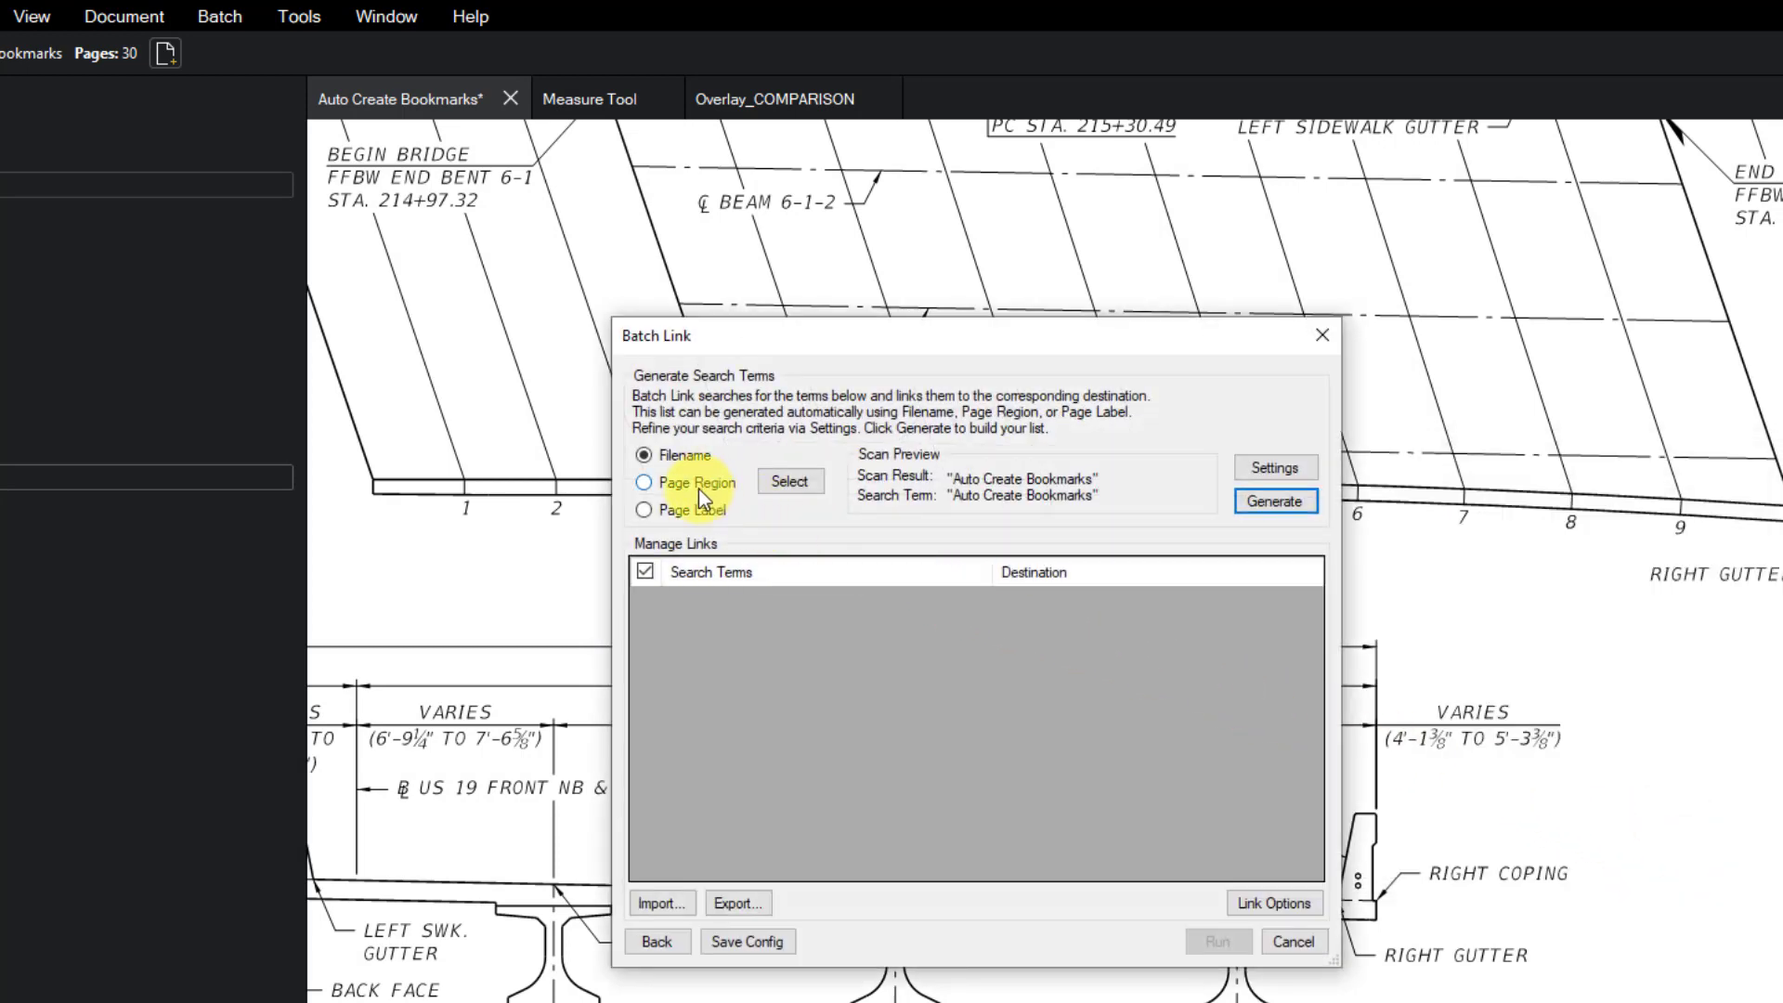
- Set Batch Link to read sheet numbers from the page region around B6-21
click(698, 488)
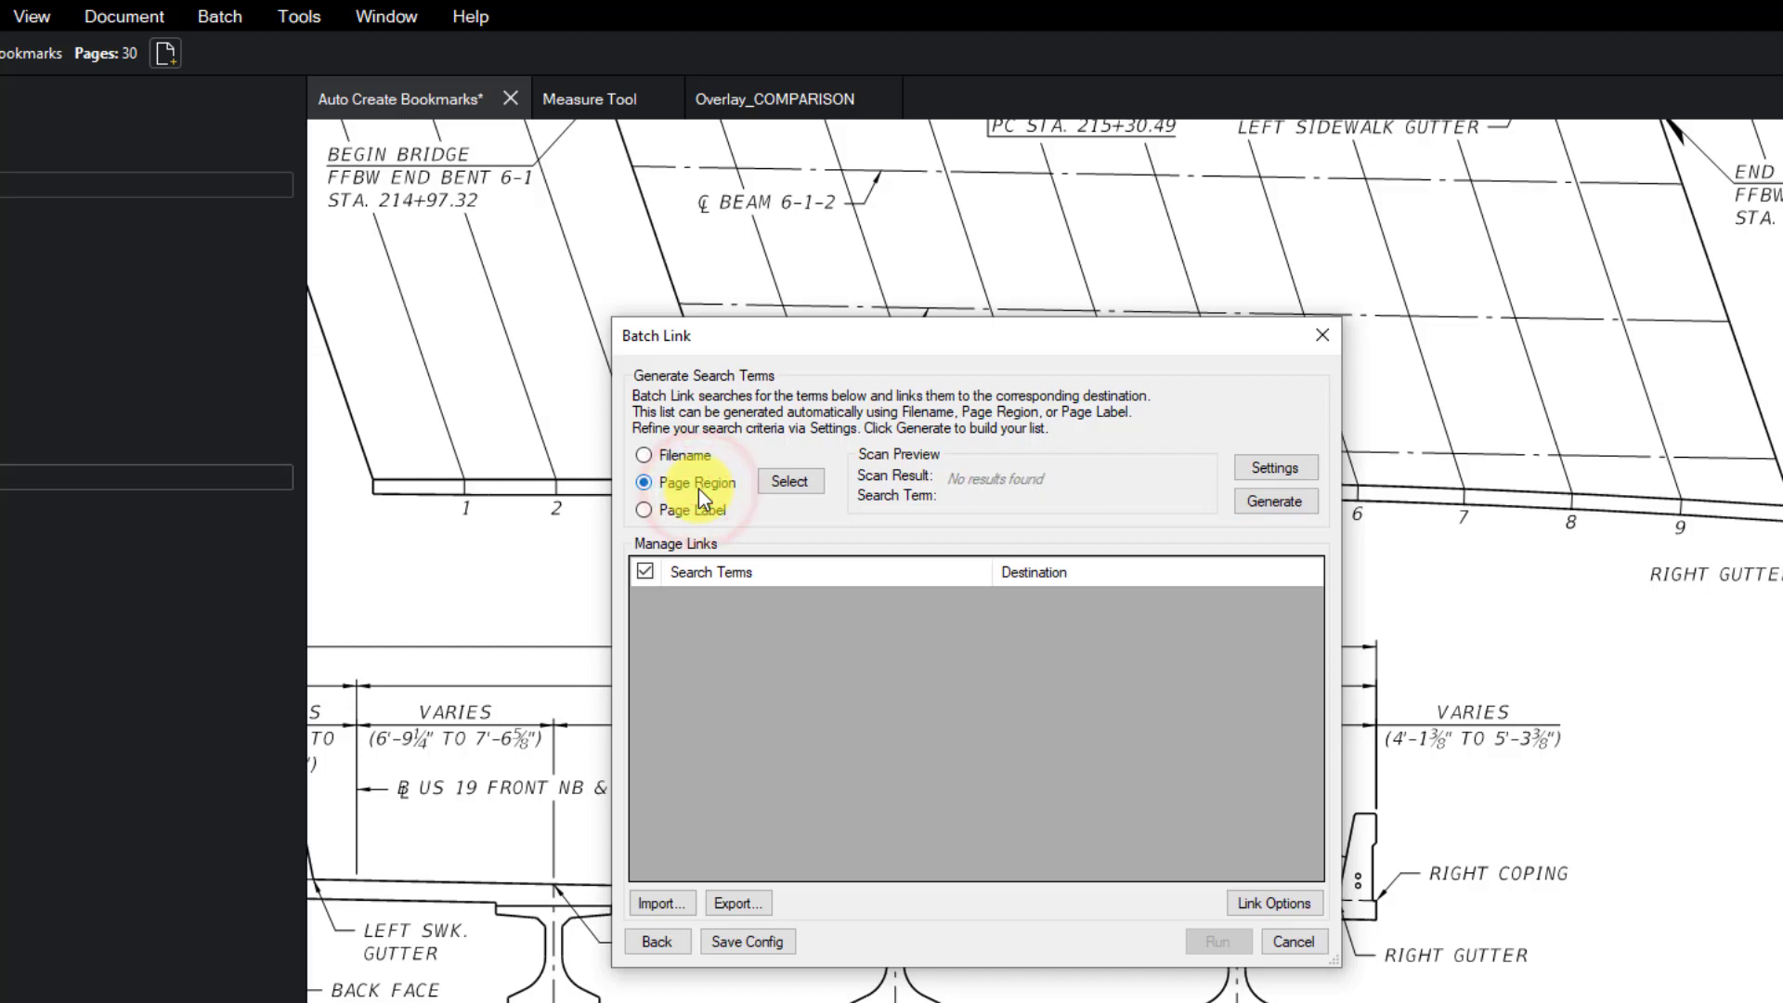
click(774, 485)
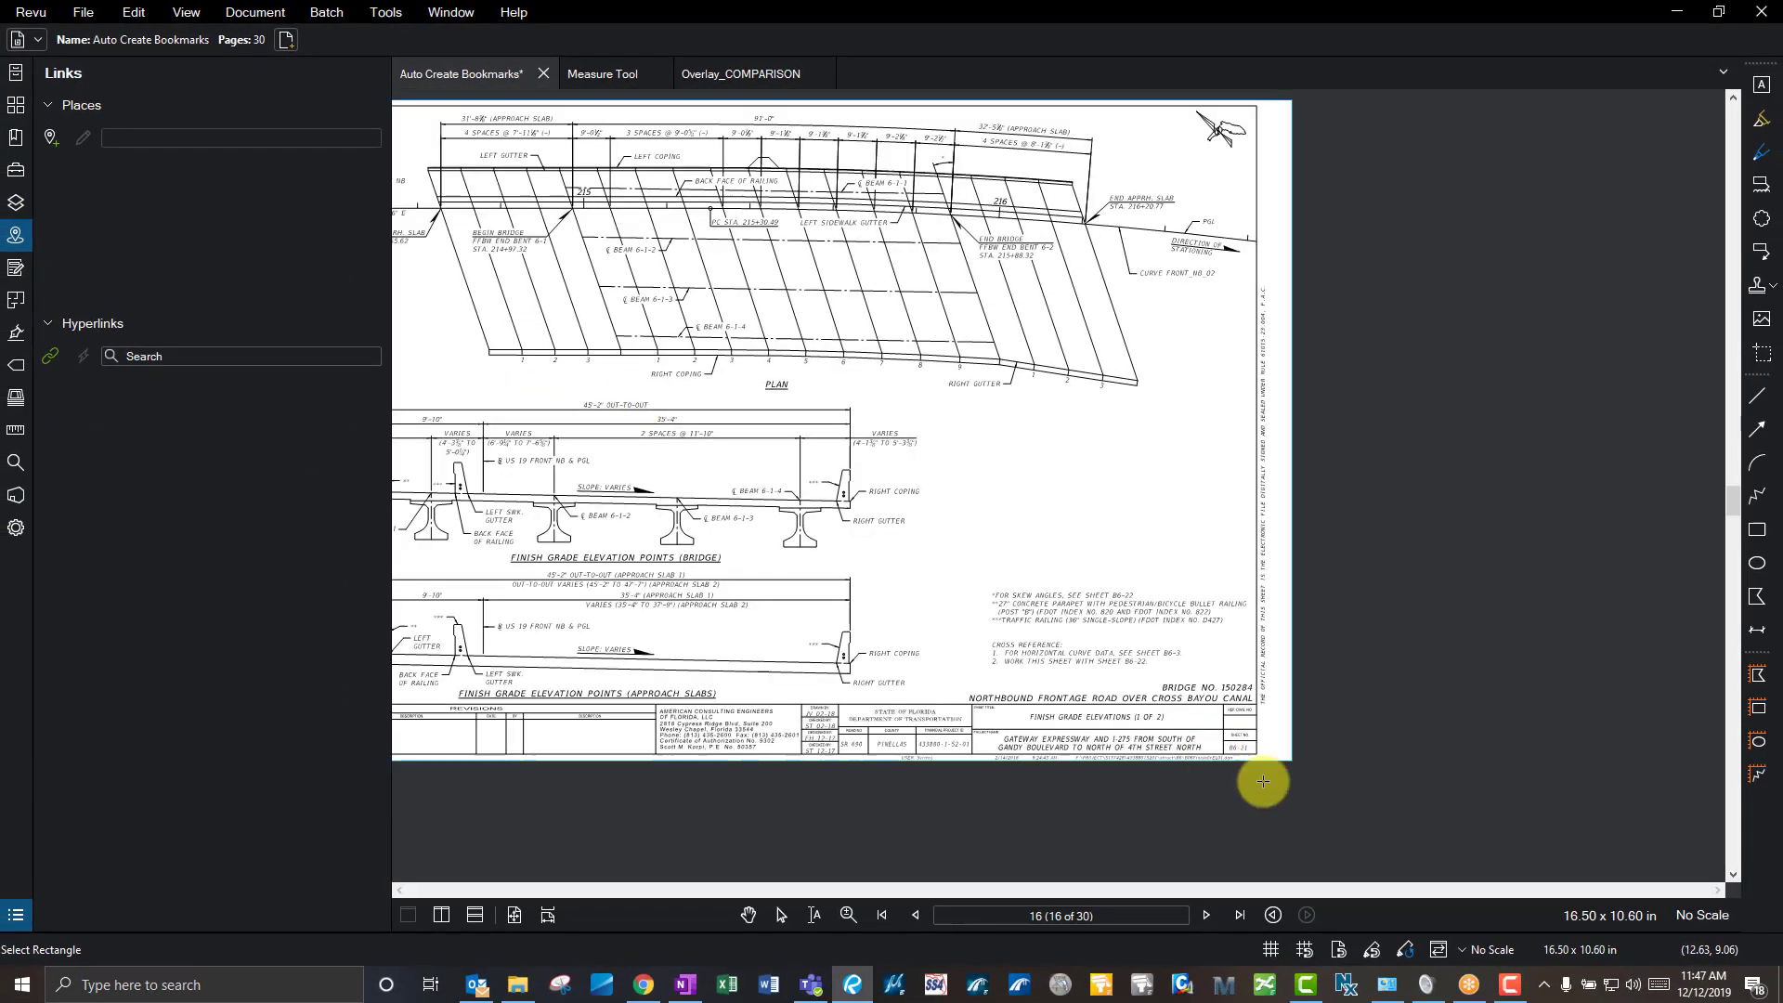
scroll(1258, 761, up, 5)
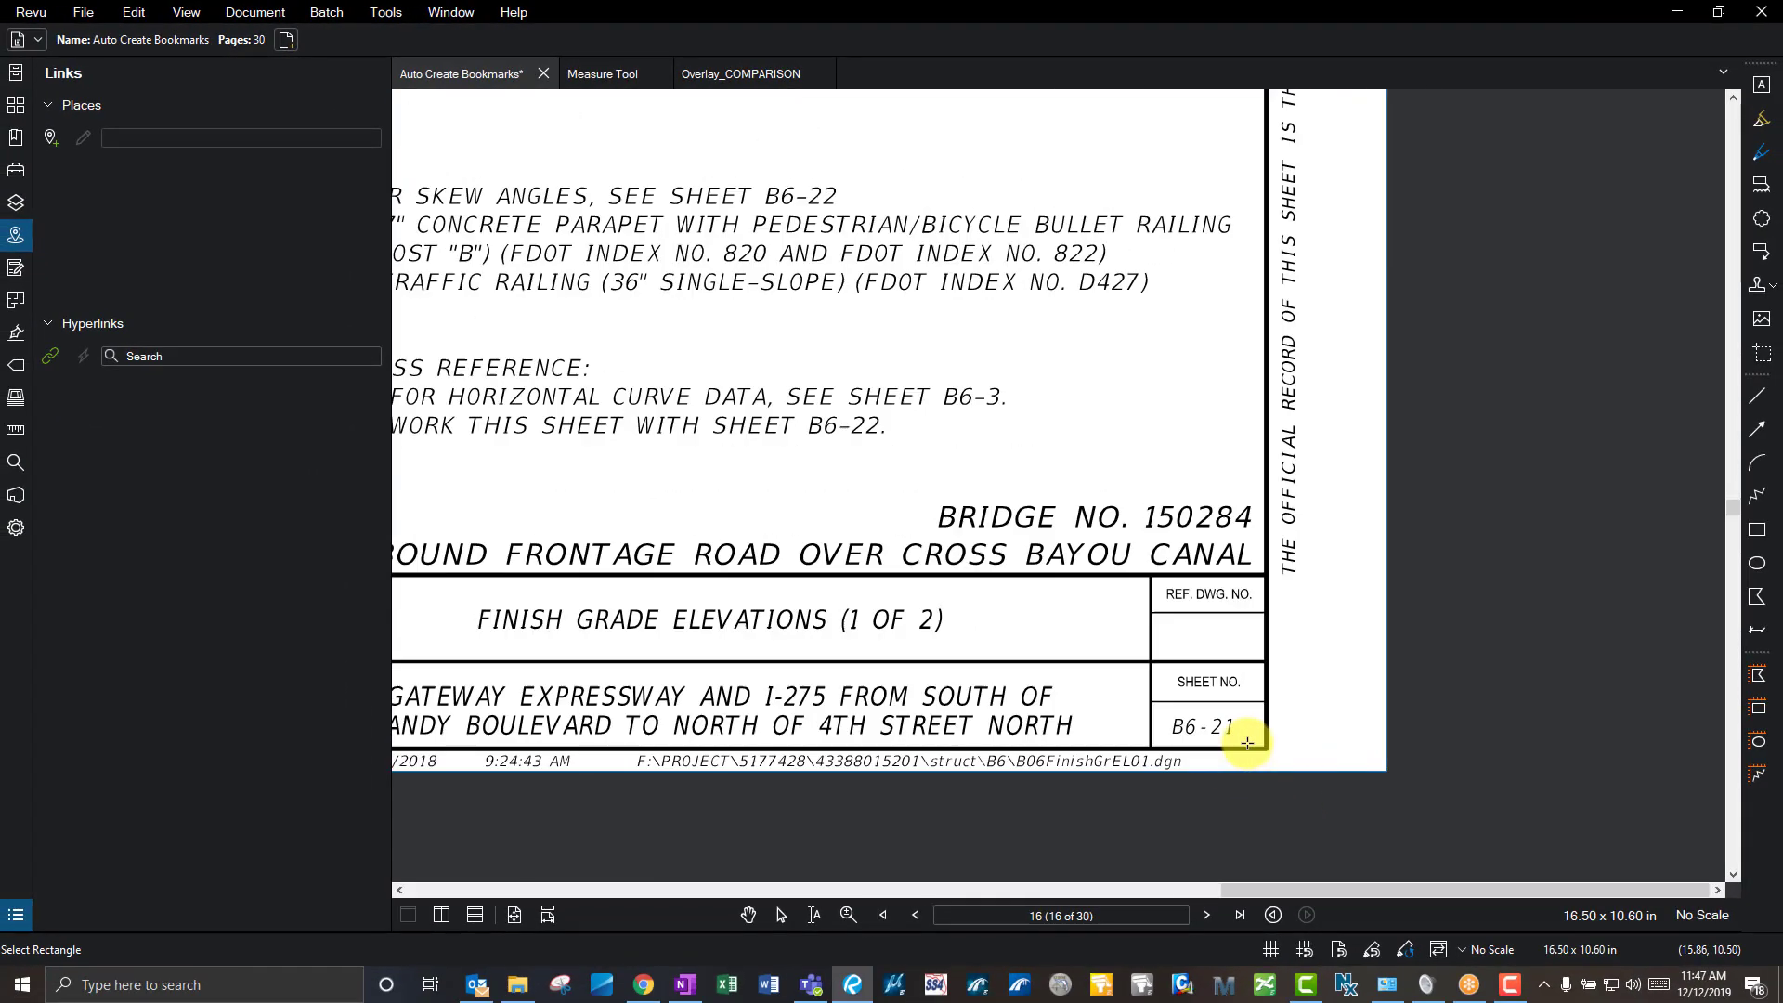
drag(1269, 747, 1091, 678)
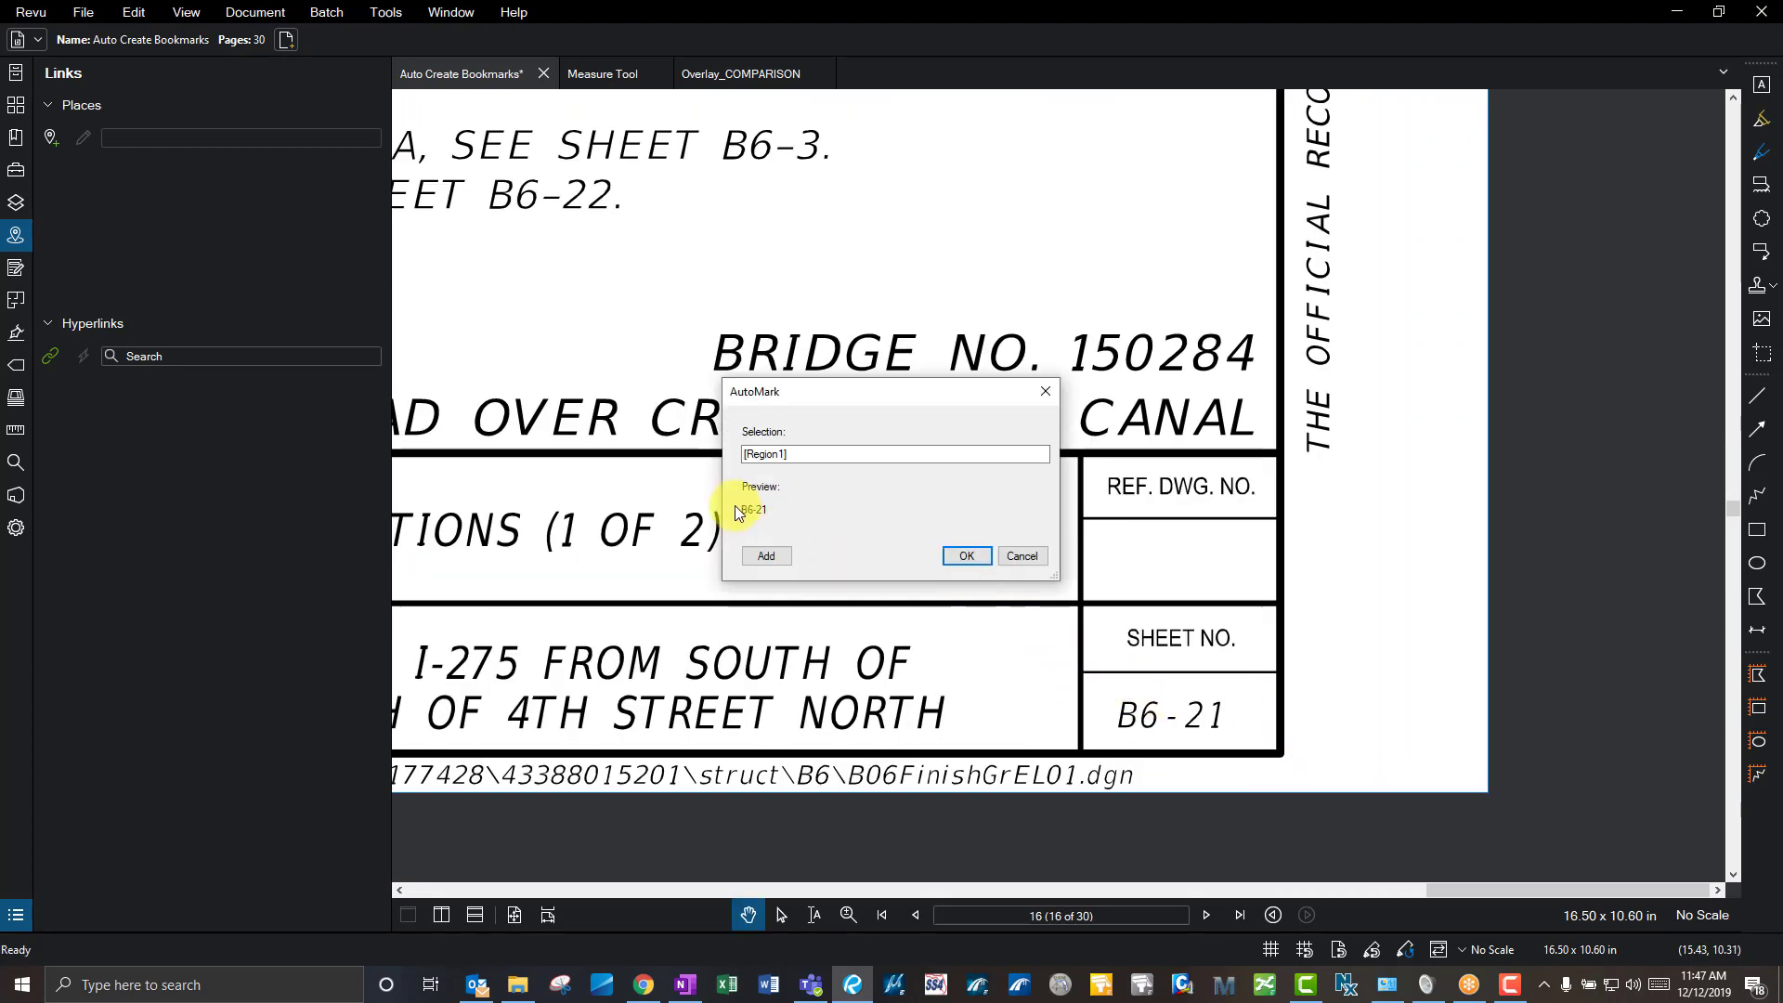
click(966, 555)
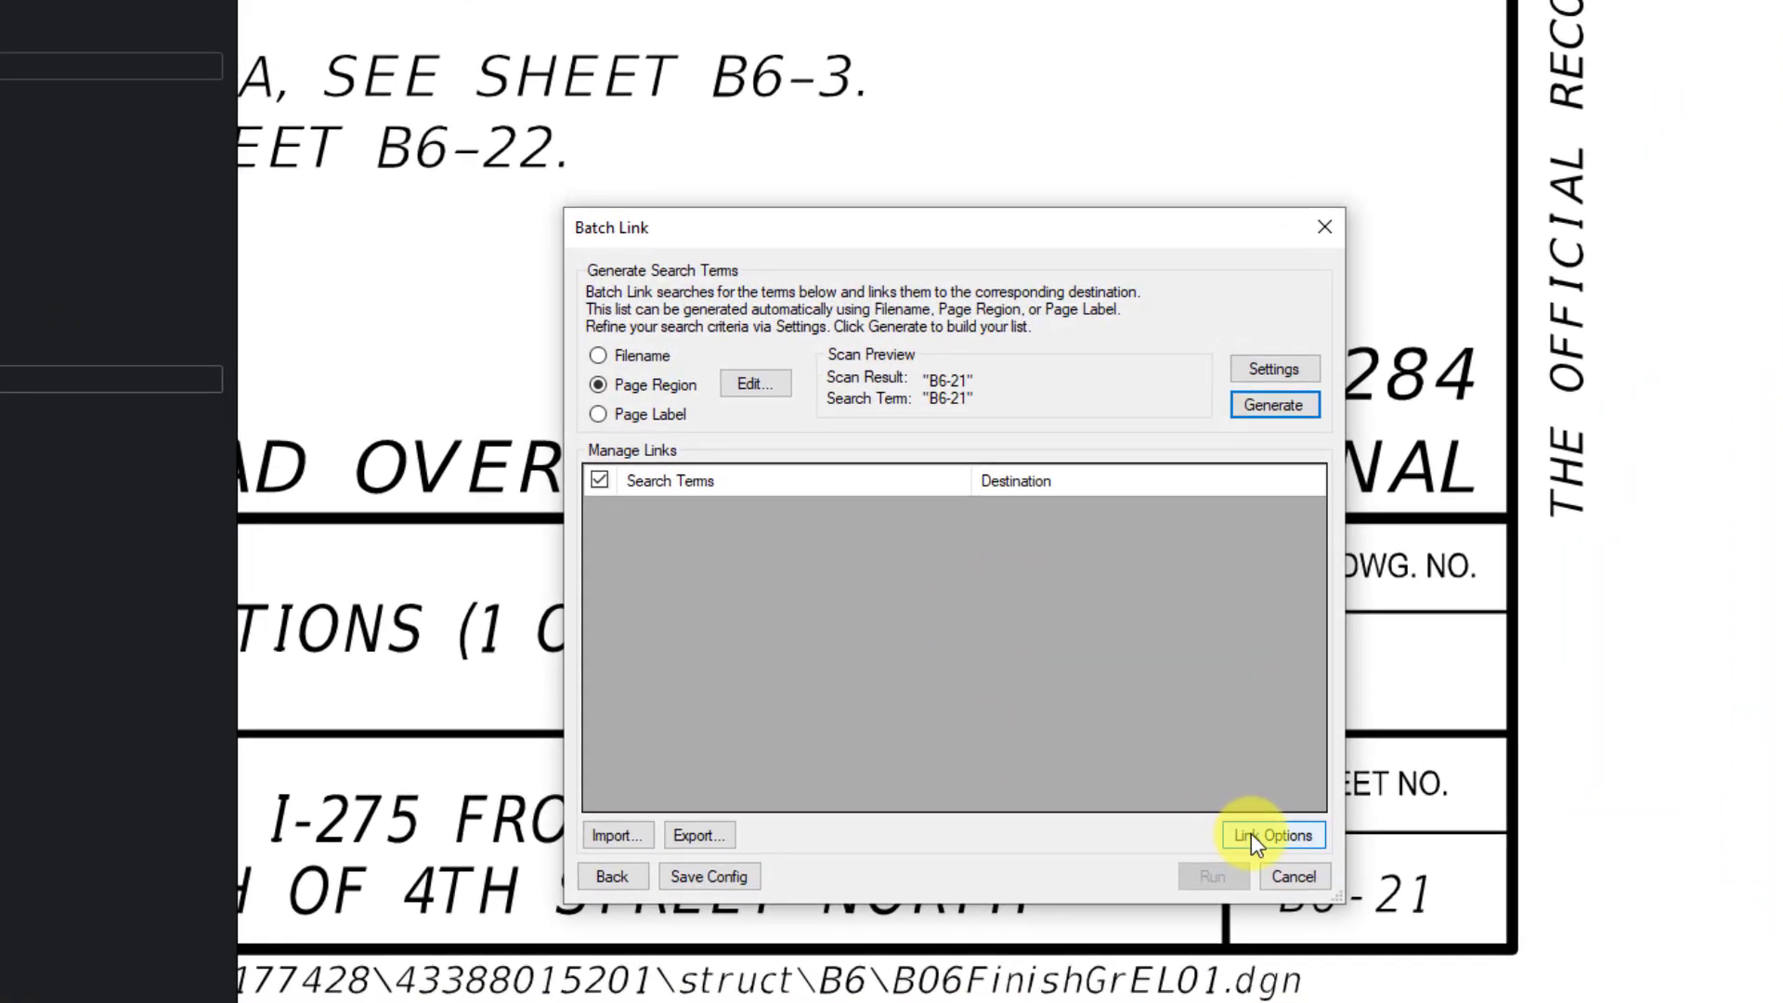
- Give the generated links their own appearance: magenta colour, Highlight style
click(1251, 833)
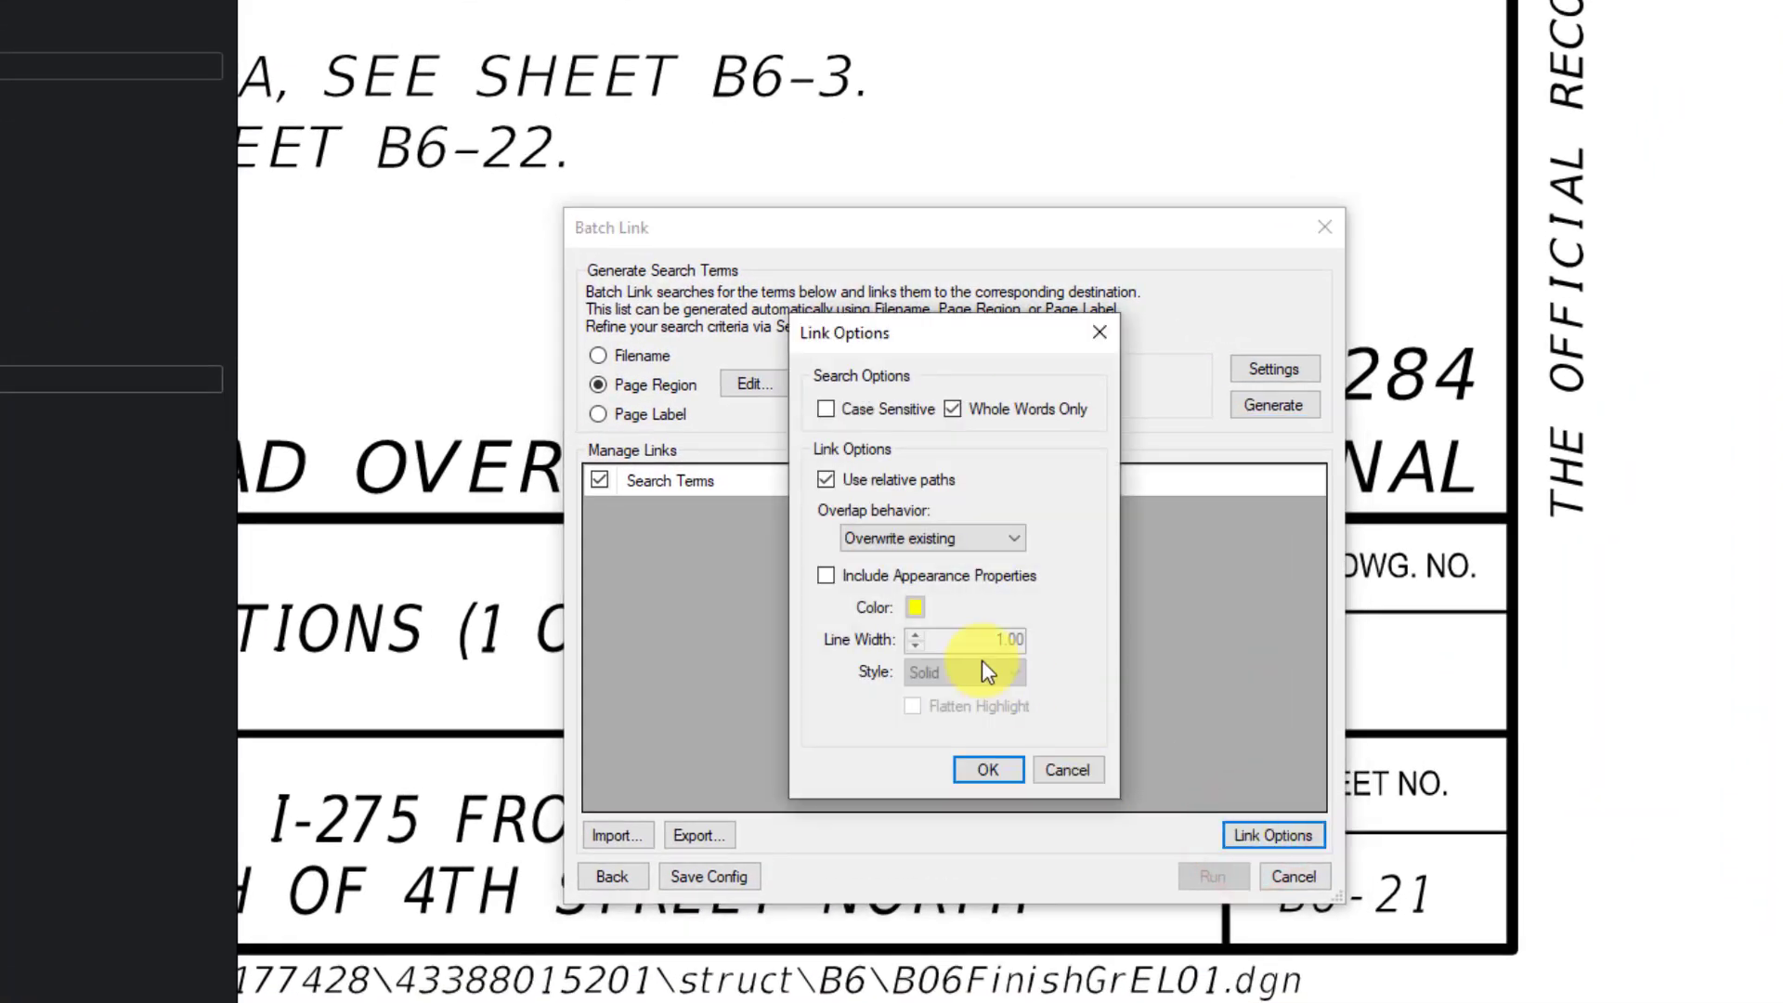
click(825, 576)
click(914, 607)
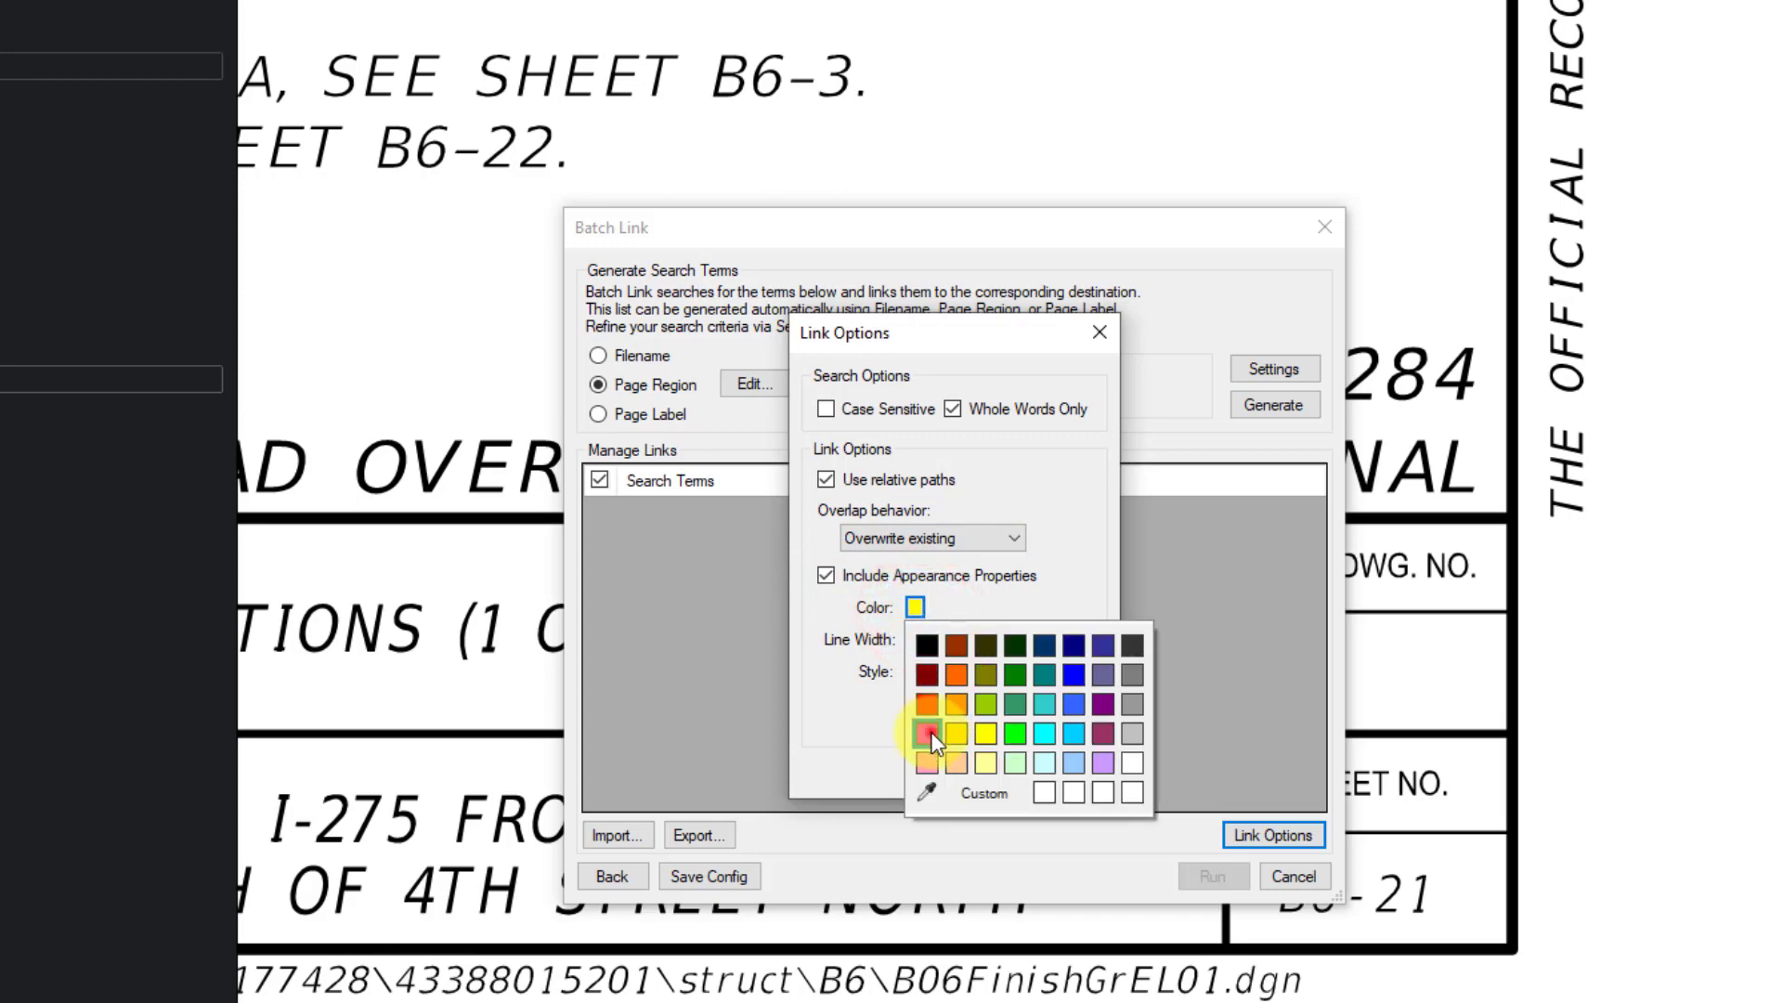
click(928, 734)
click(997, 677)
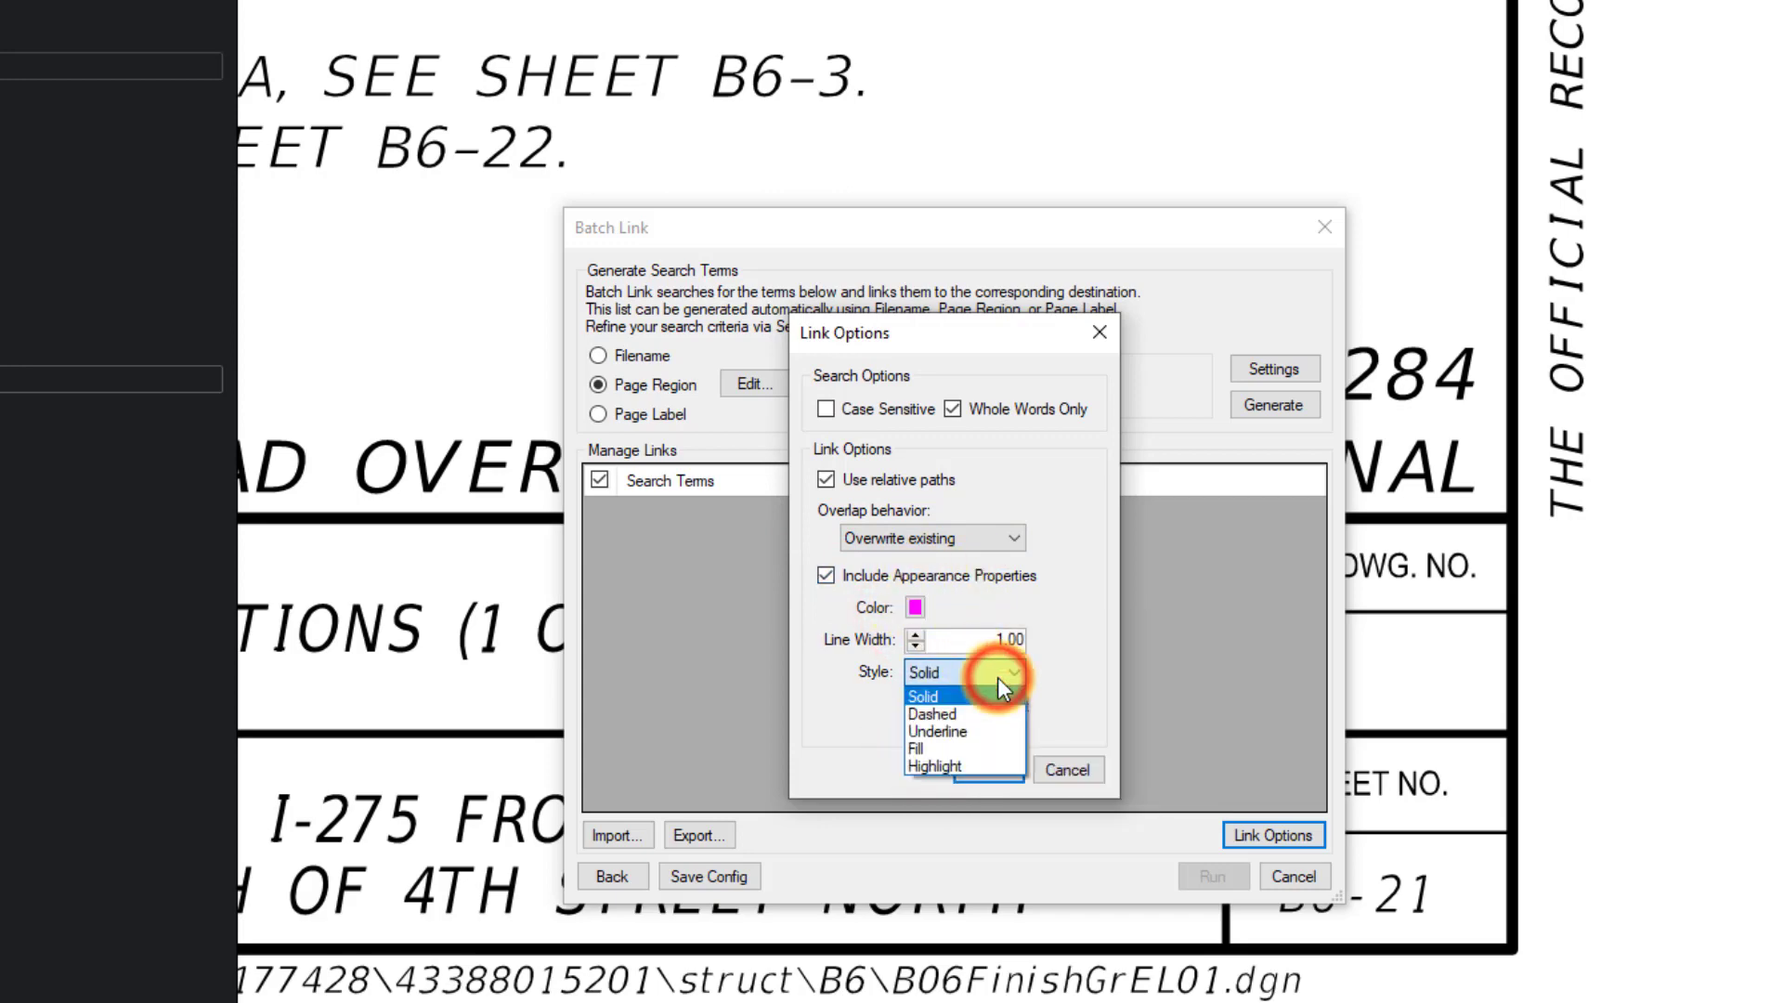
click(975, 765)
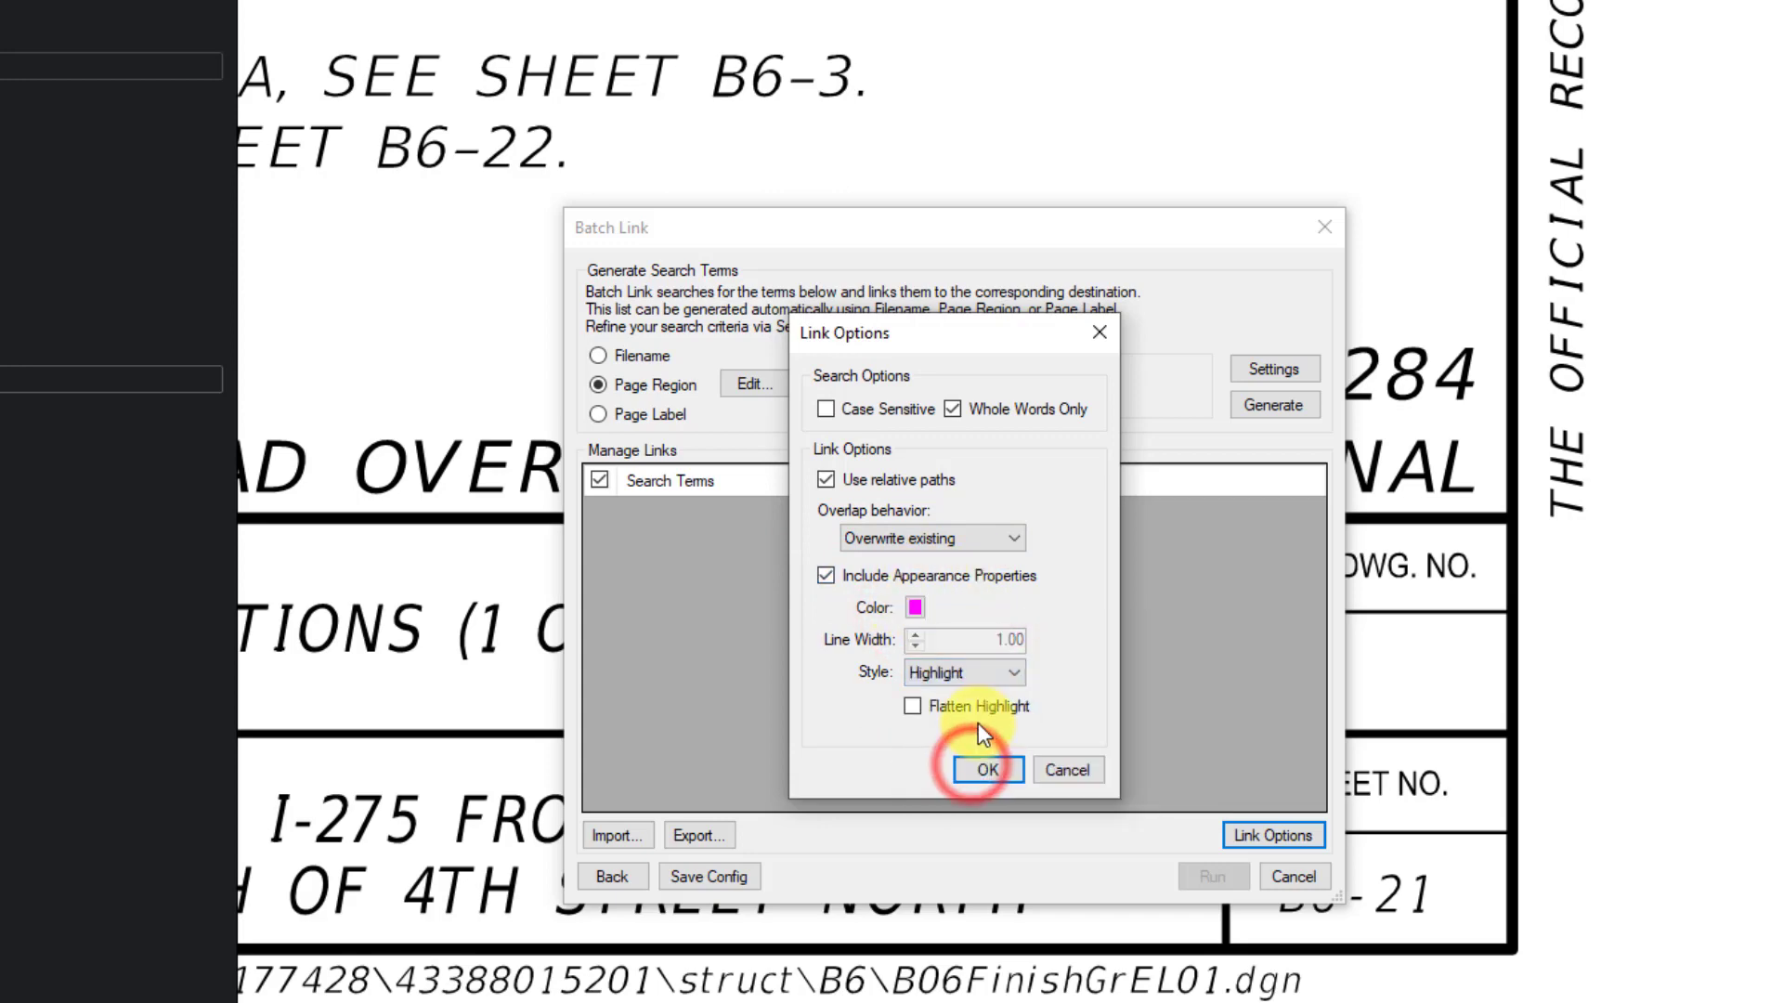
click(1009, 770)
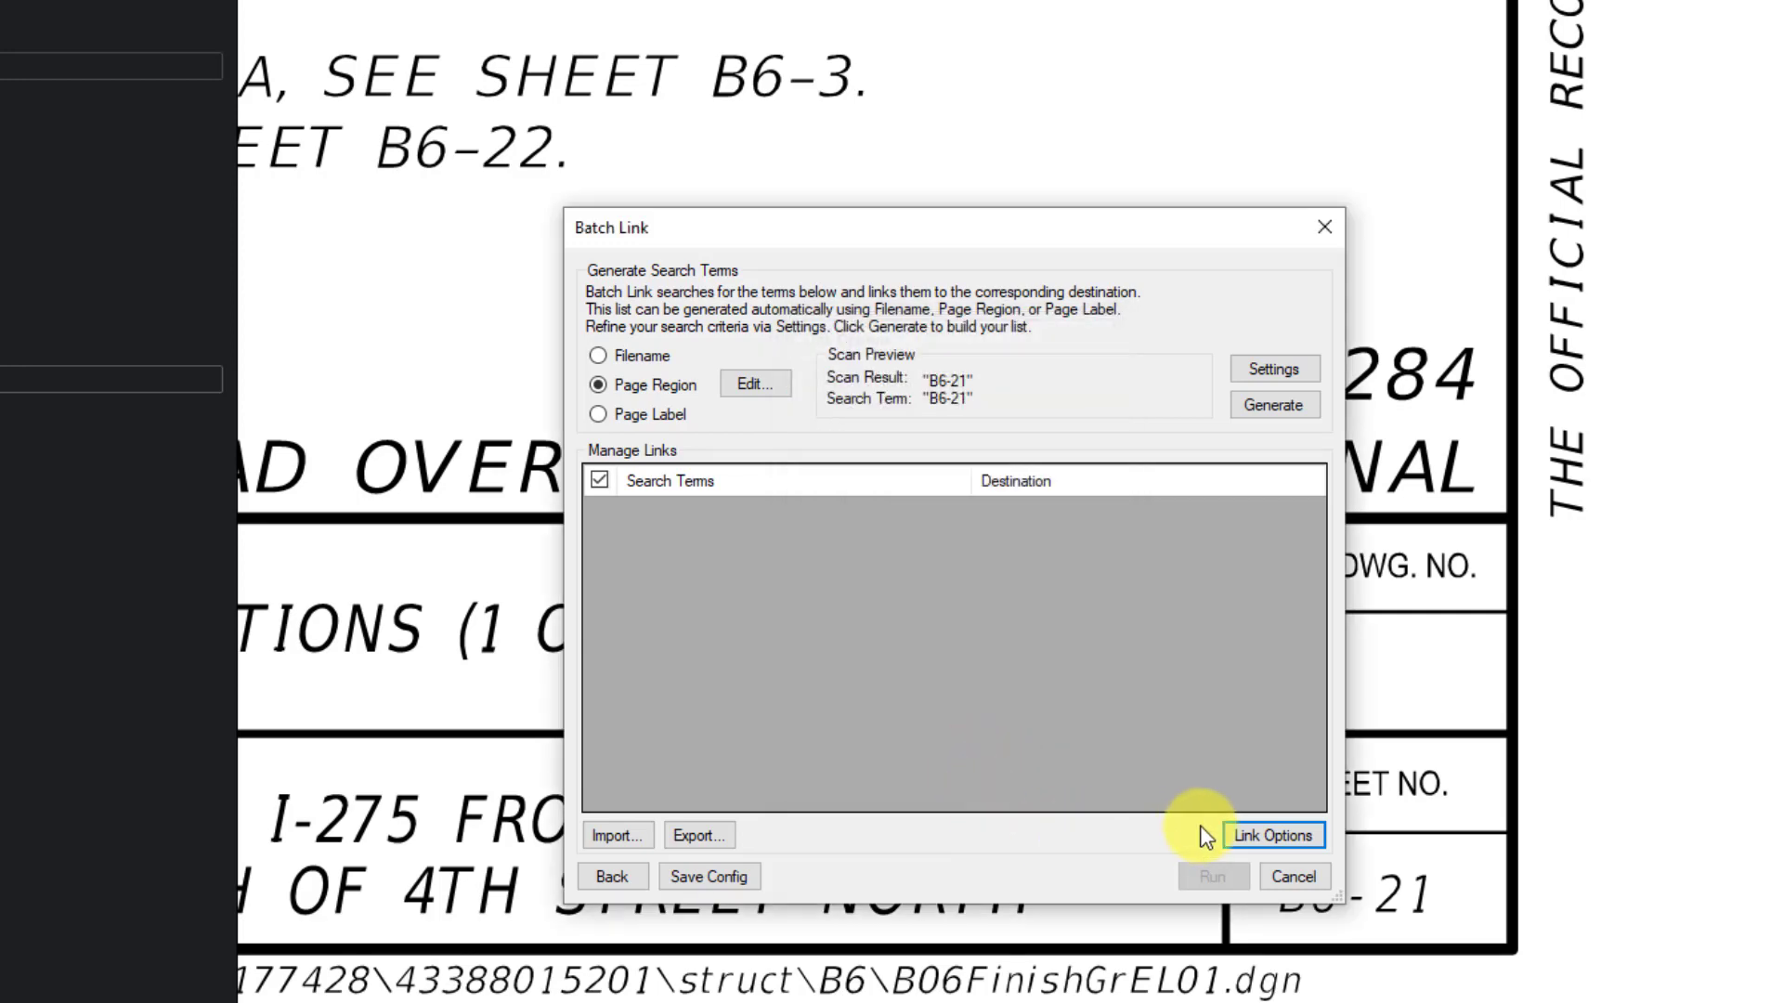
- Generate and review the B6-1 to B6-35 sheet list, then run it to create 94 hyperlinks
click(1274, 407)
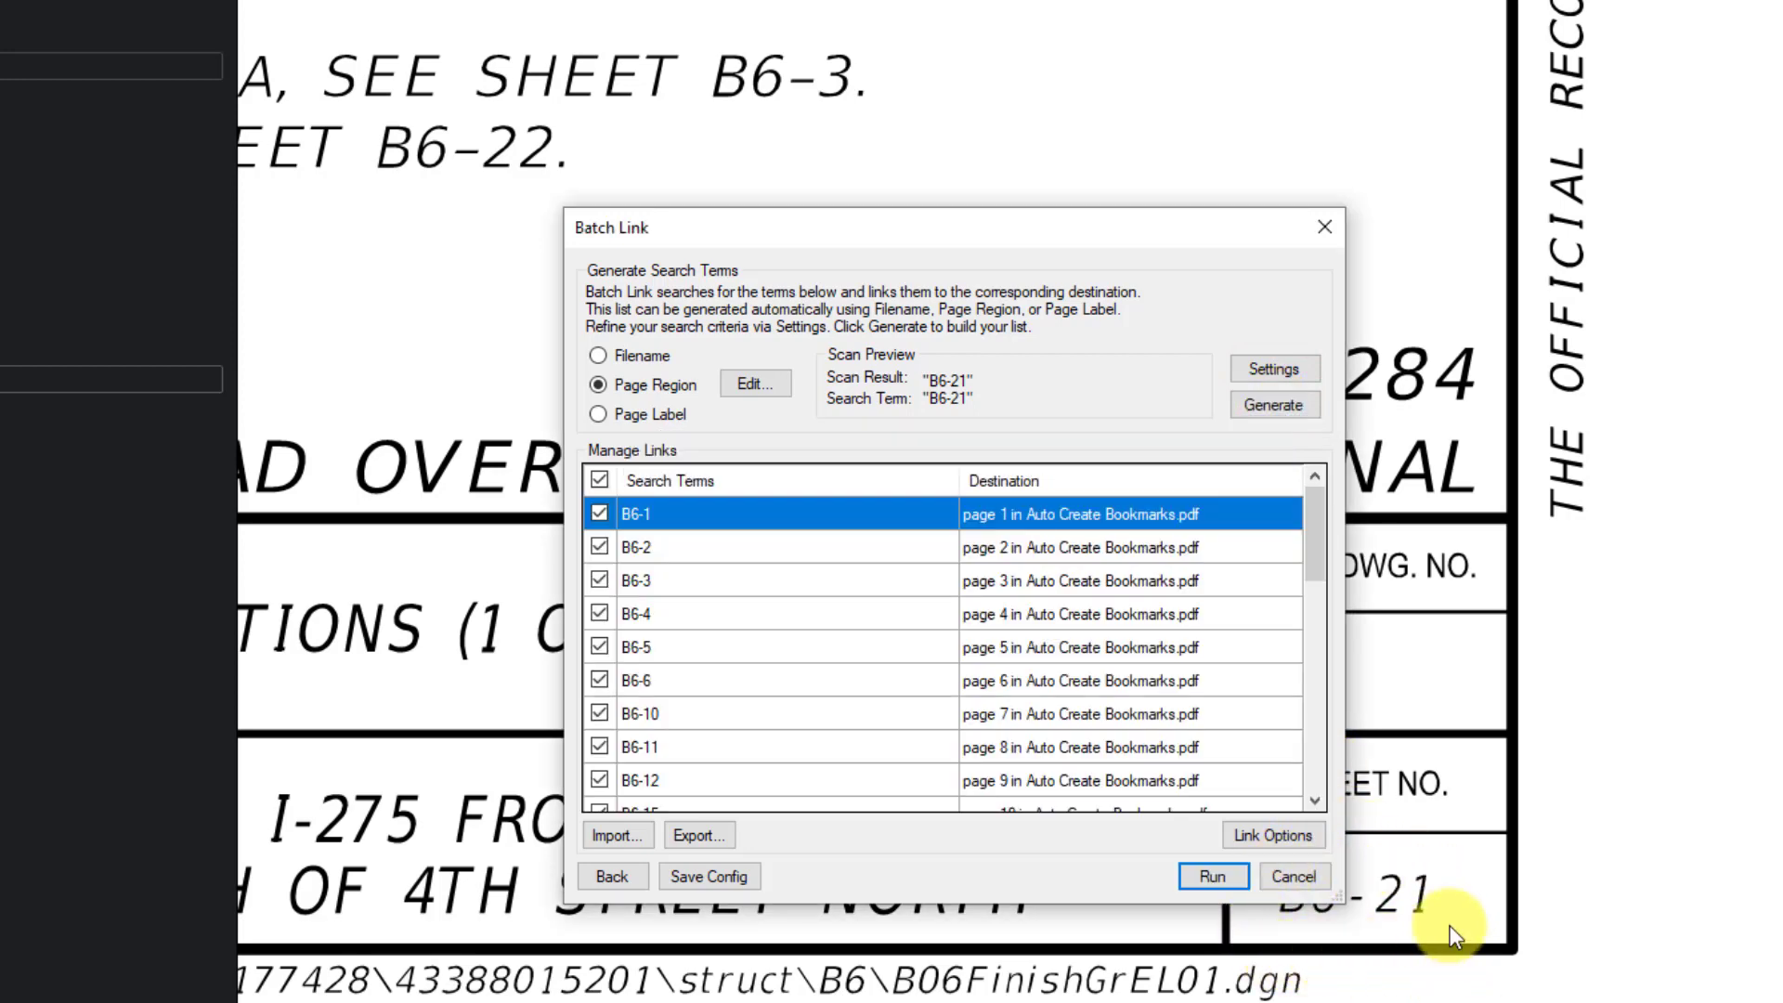
drag(1341, 900, 1528, 954)
drag(1493, 570, 1502, 795)
click(695, 615)
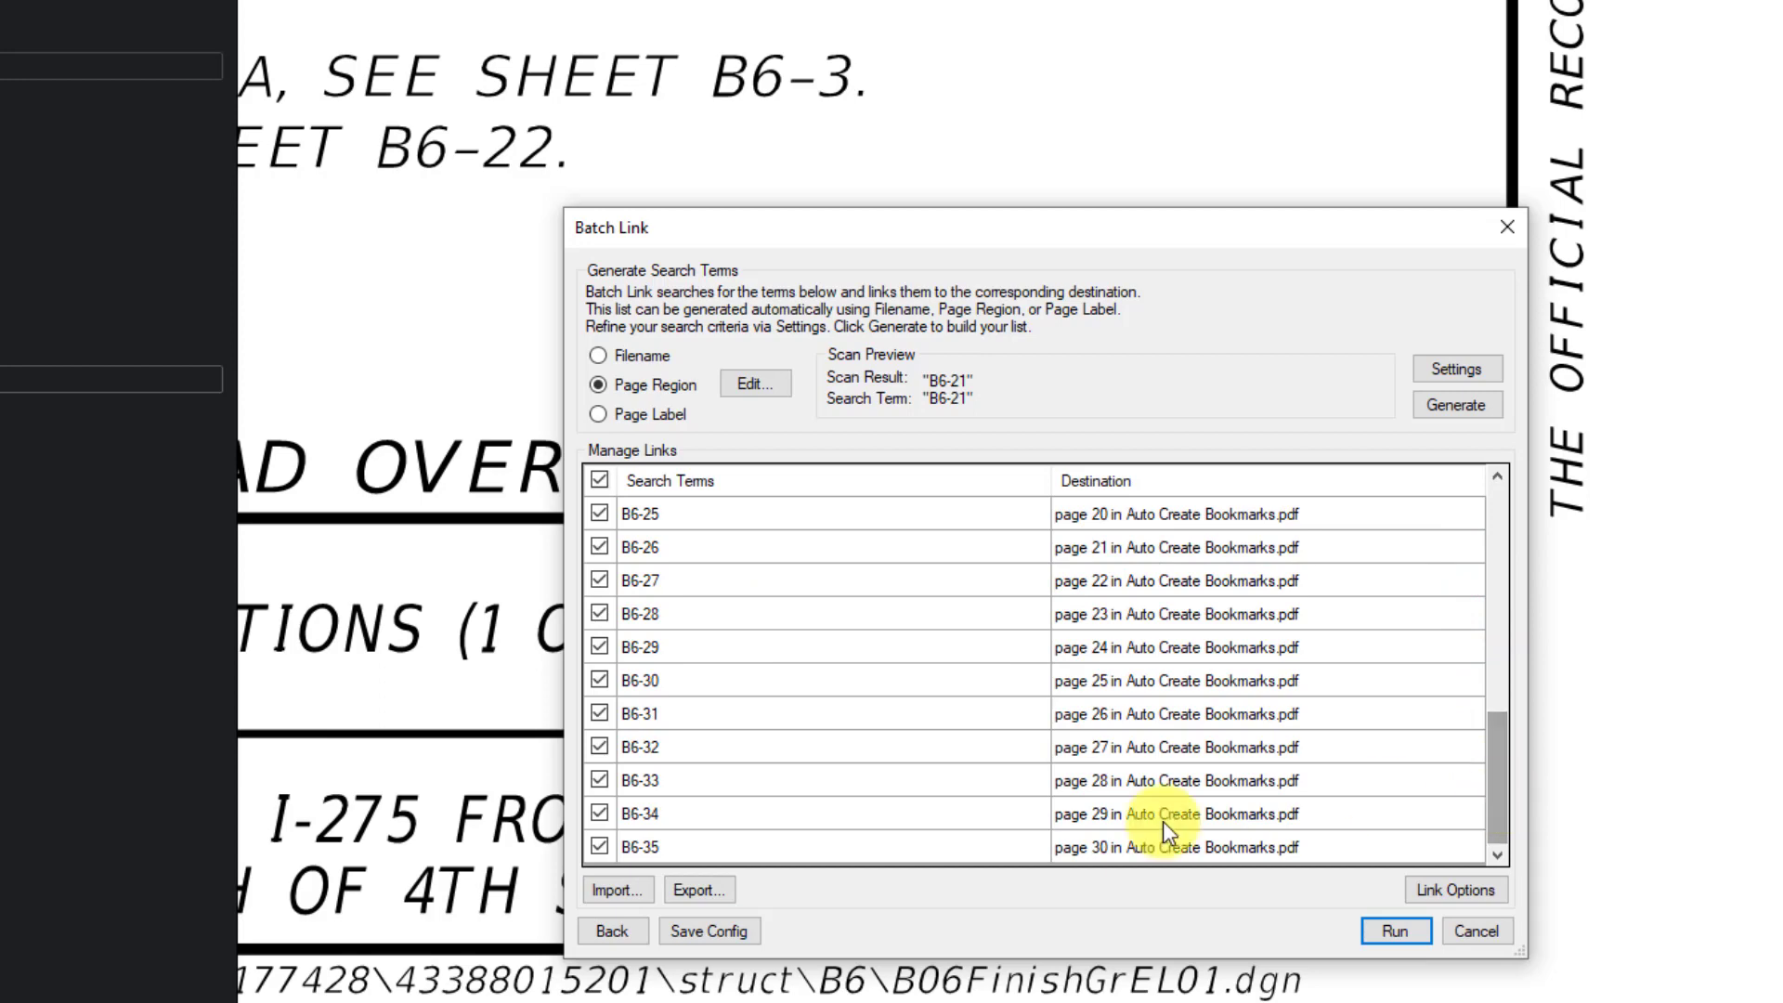
click(1393, 931)
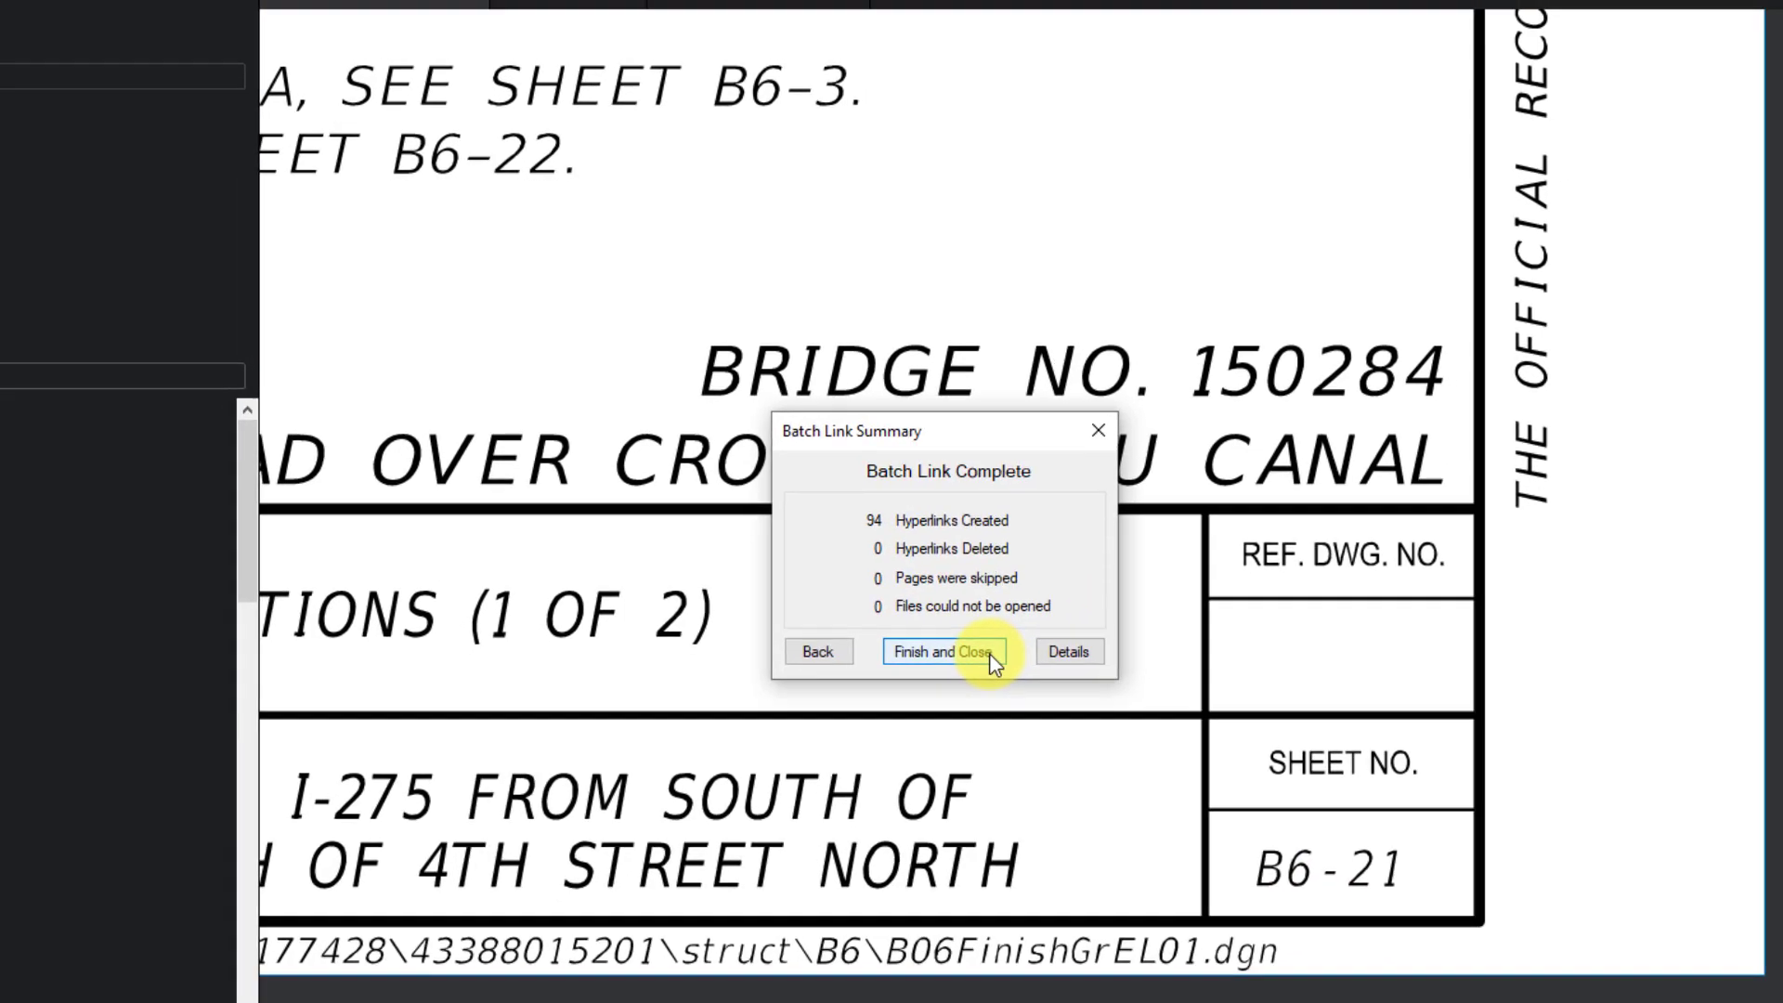
click(987, 667)
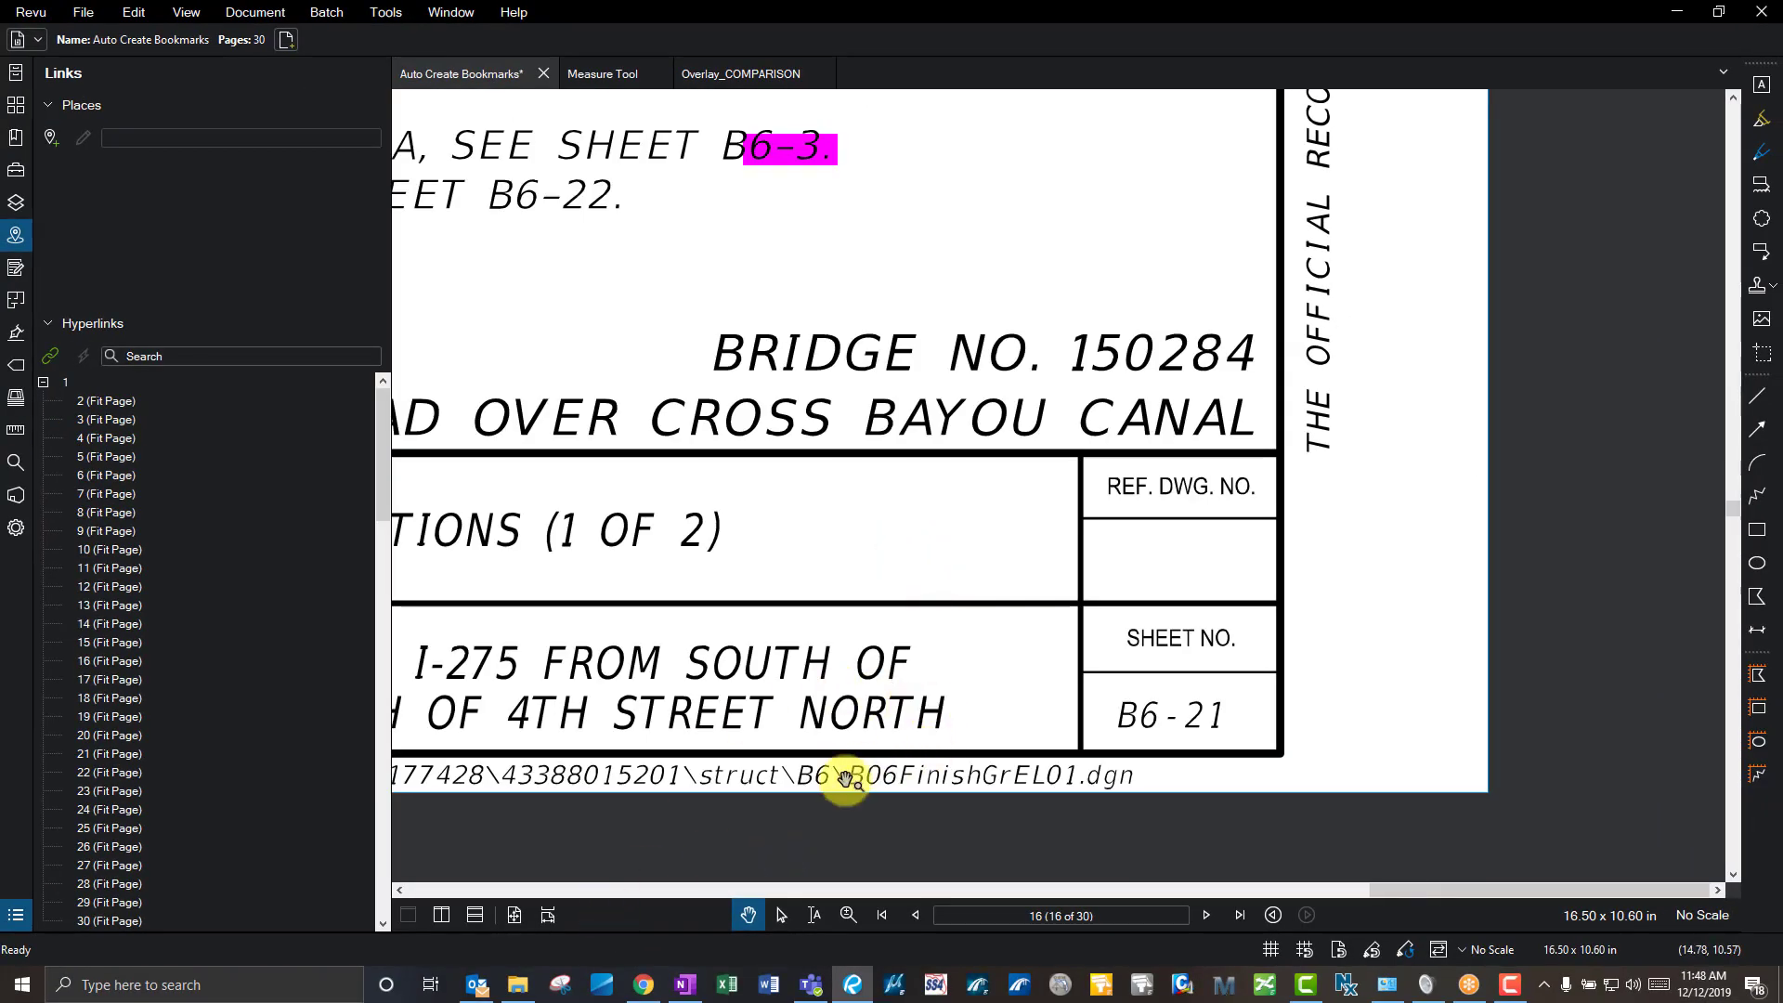
- From the first page of the set, follow the B6-15 index link to its sheet
scroll(844, 776, down, 5)
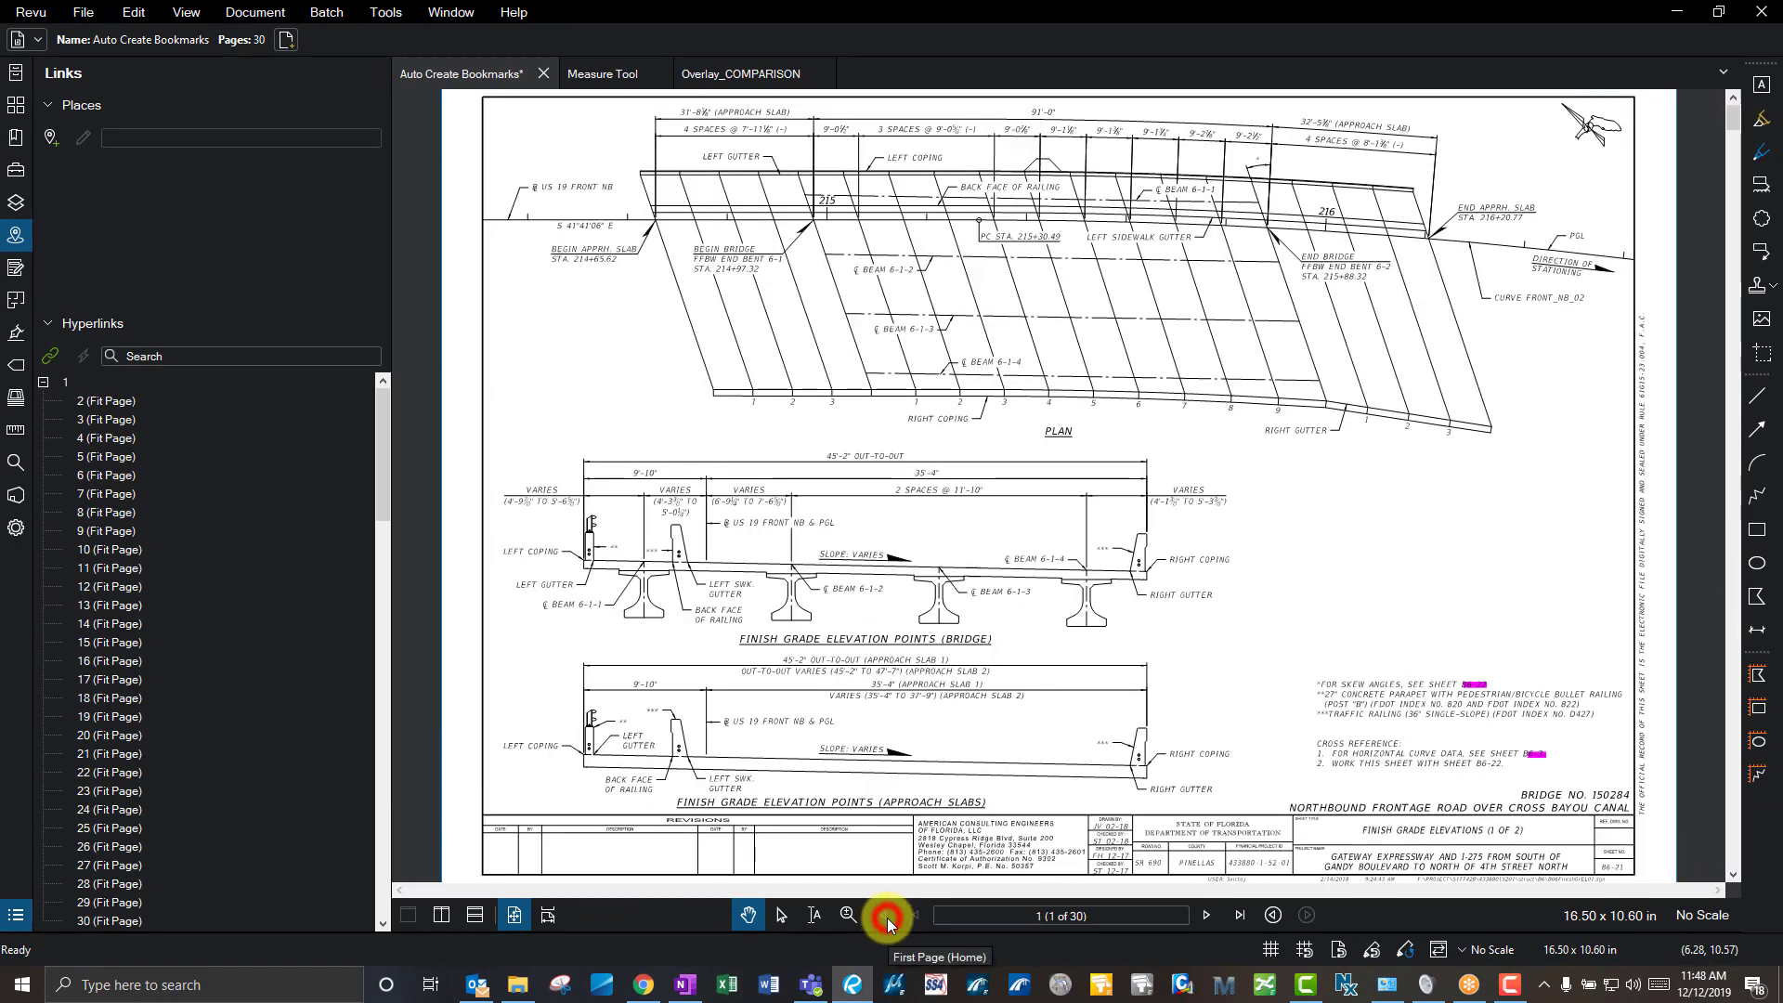
click(887, 917)
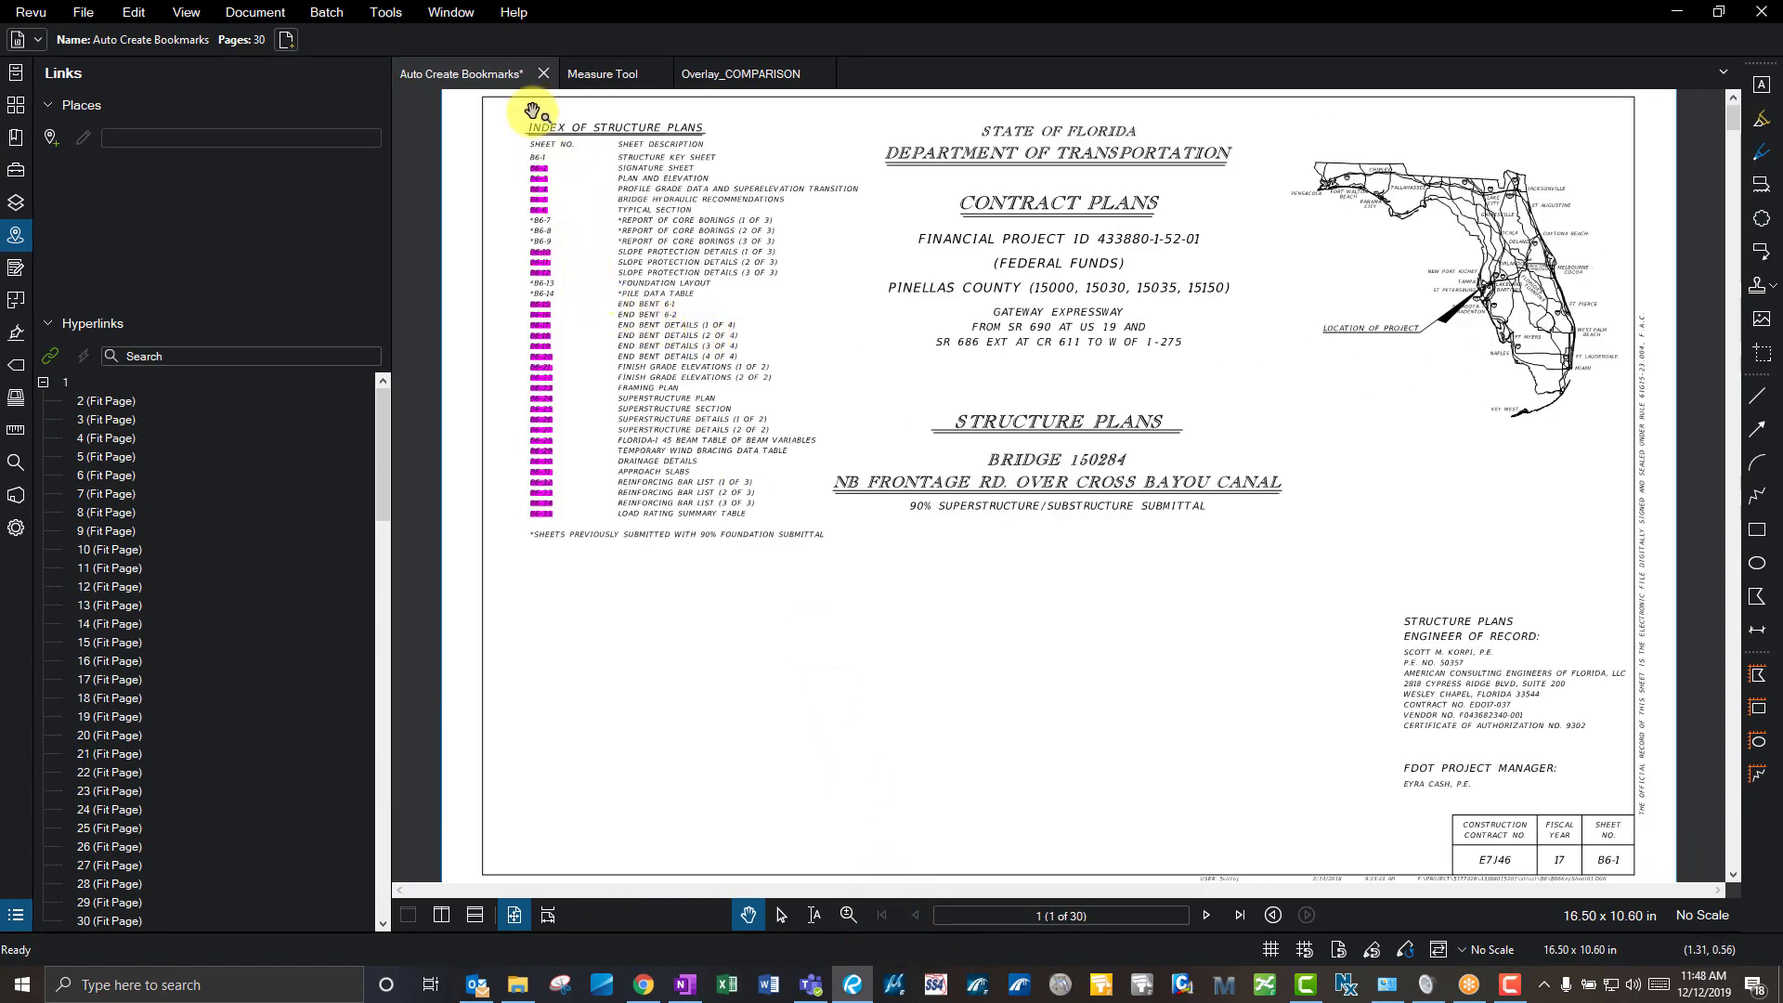
scroll(521, 148, up, 3)
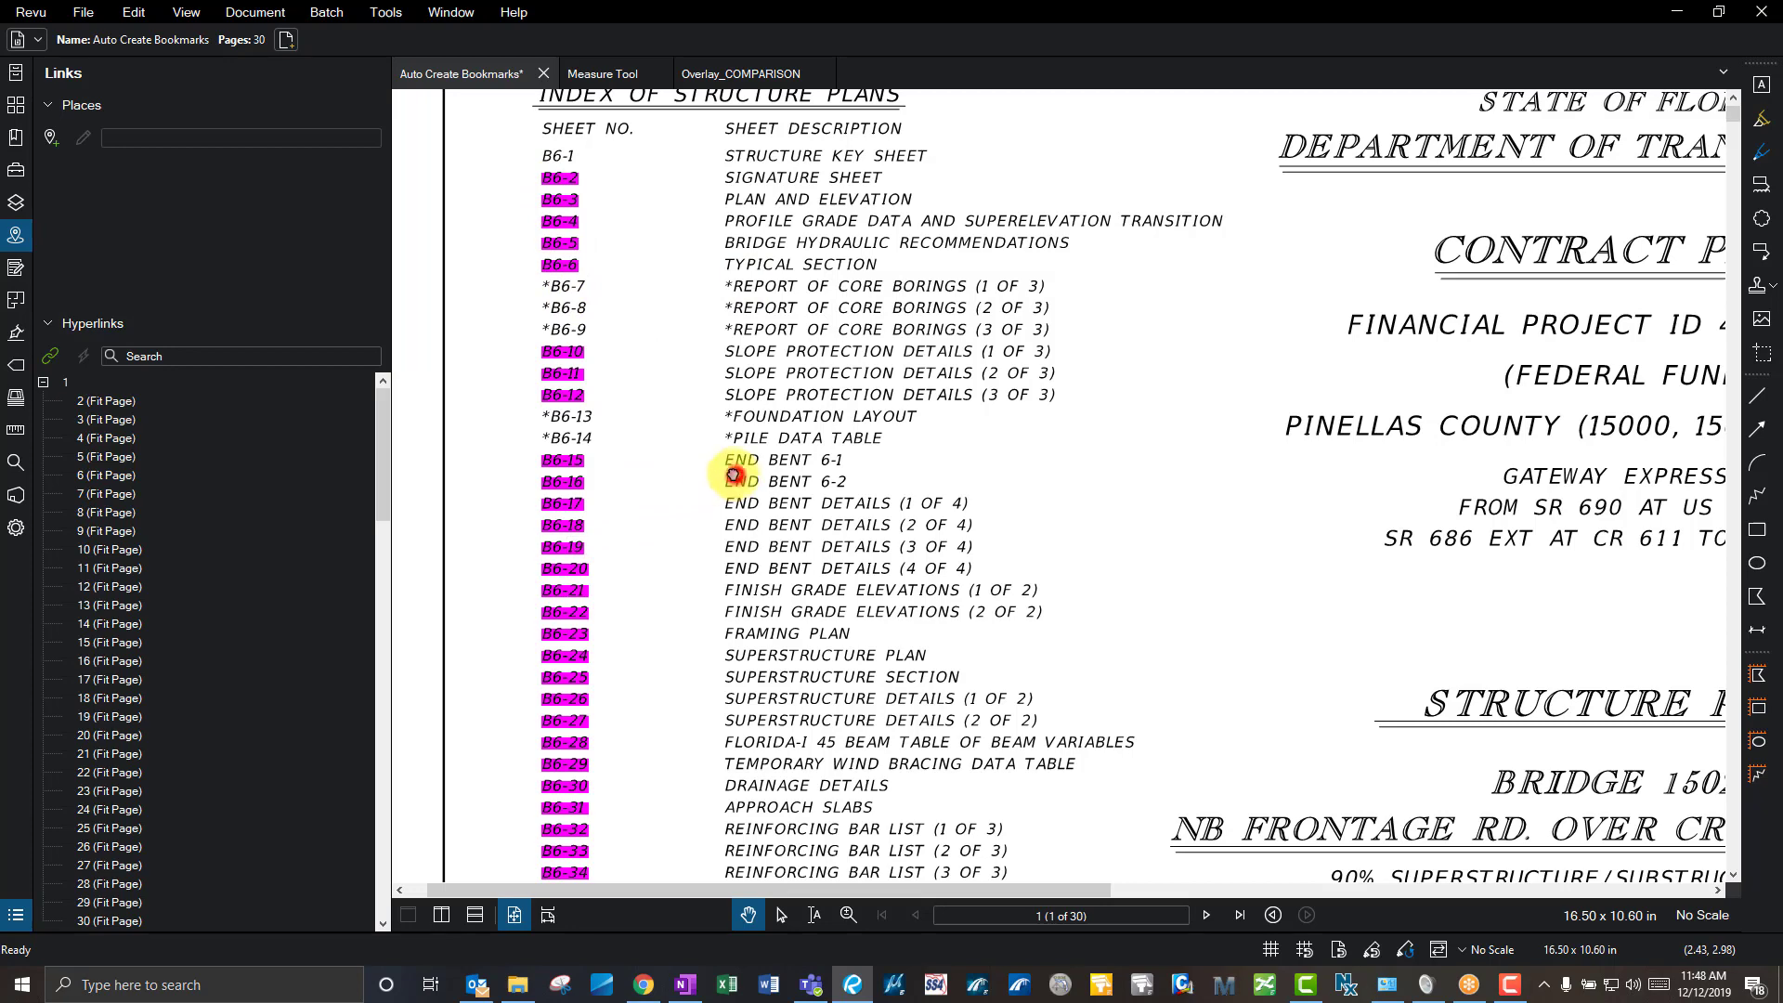
scroll(692, 473, down, 5)
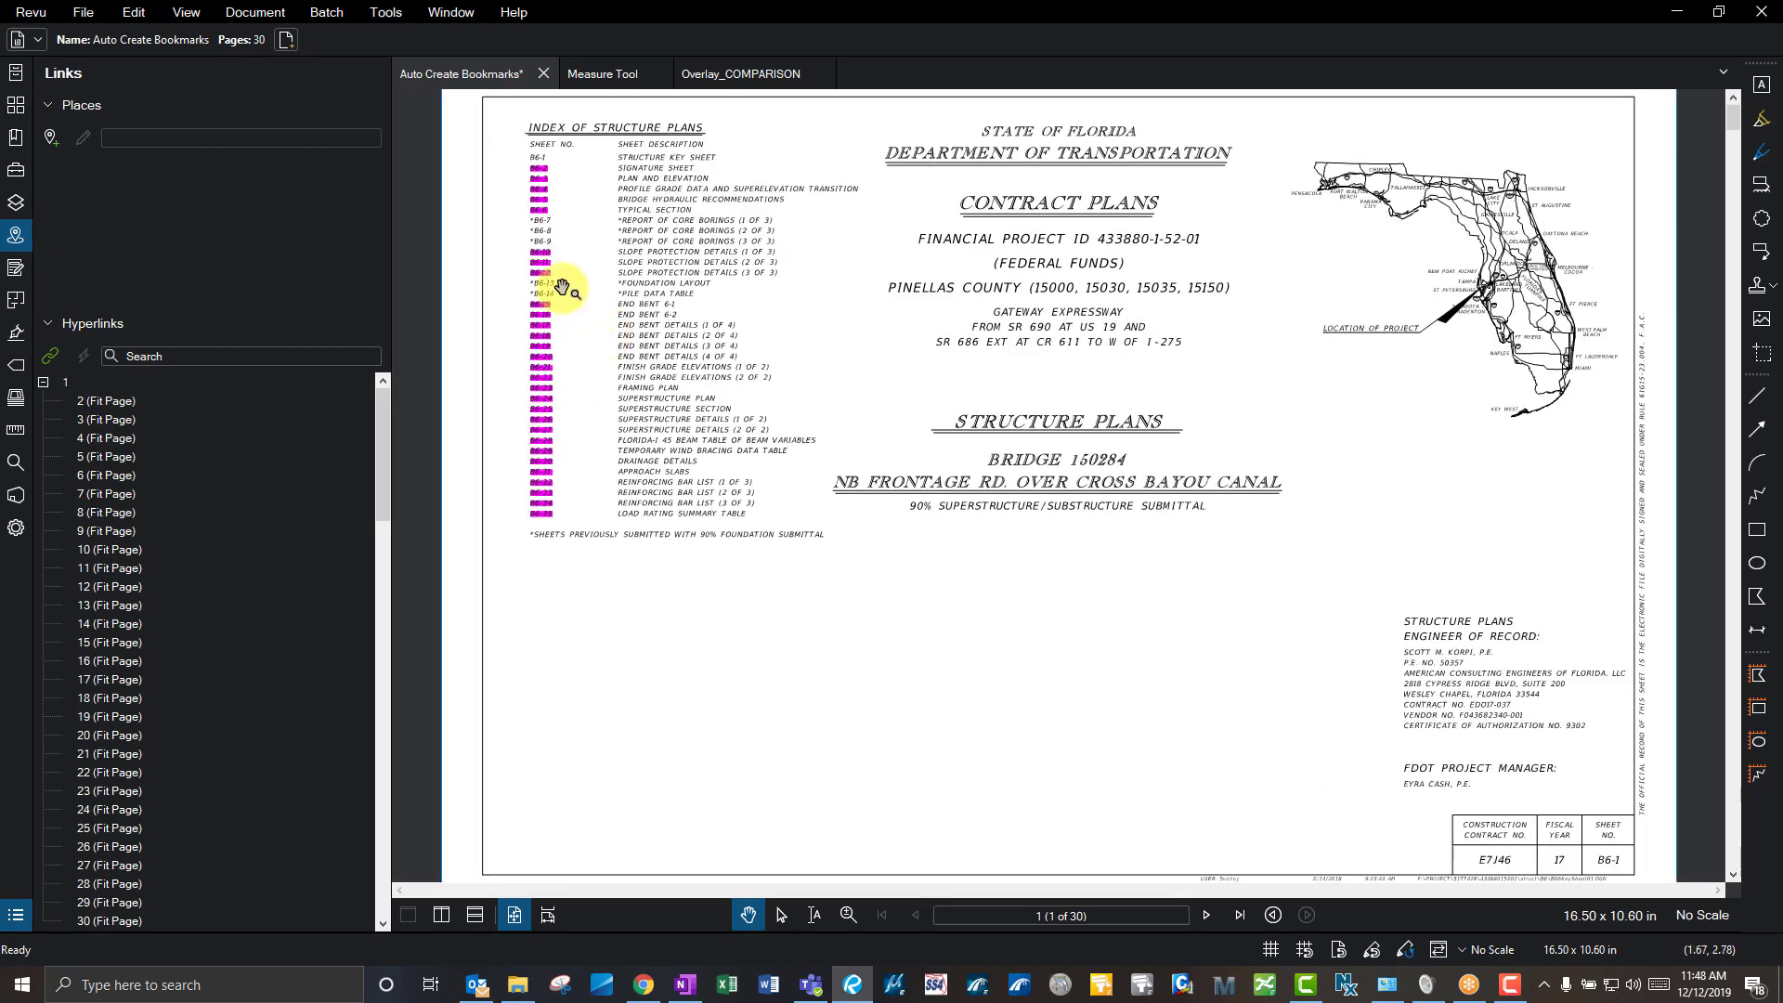
scroll(559, 285, up, 3)
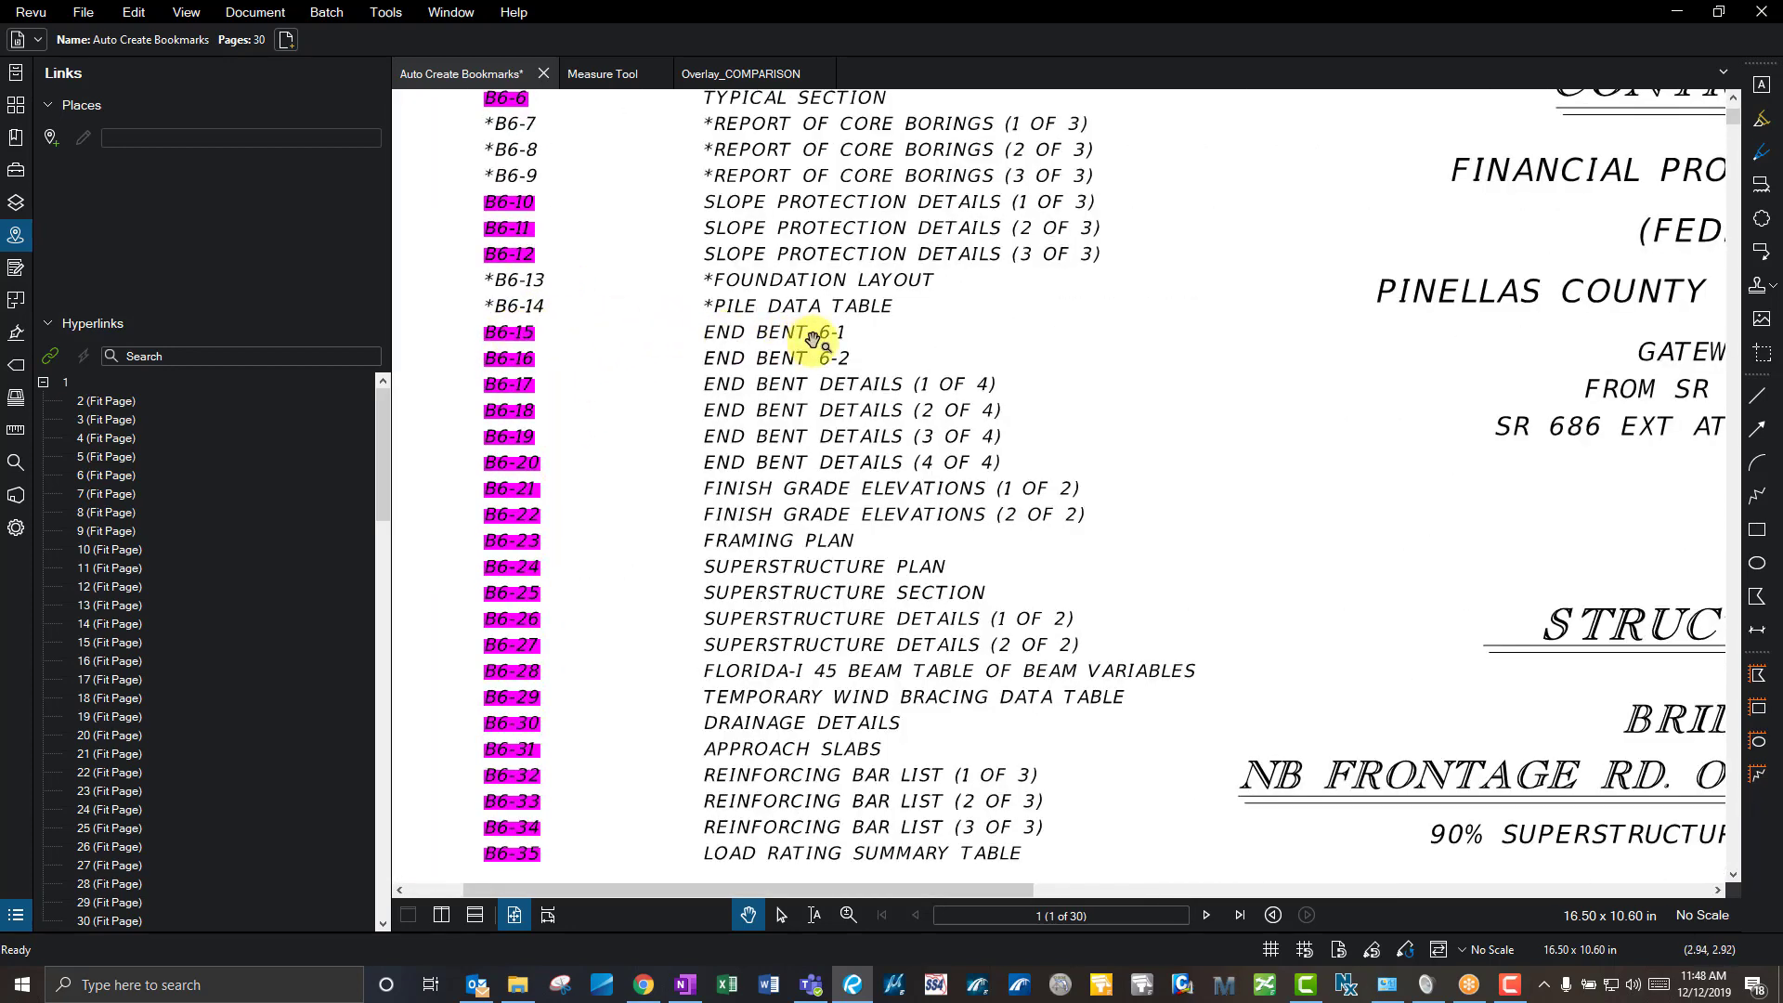
click(516, 334)
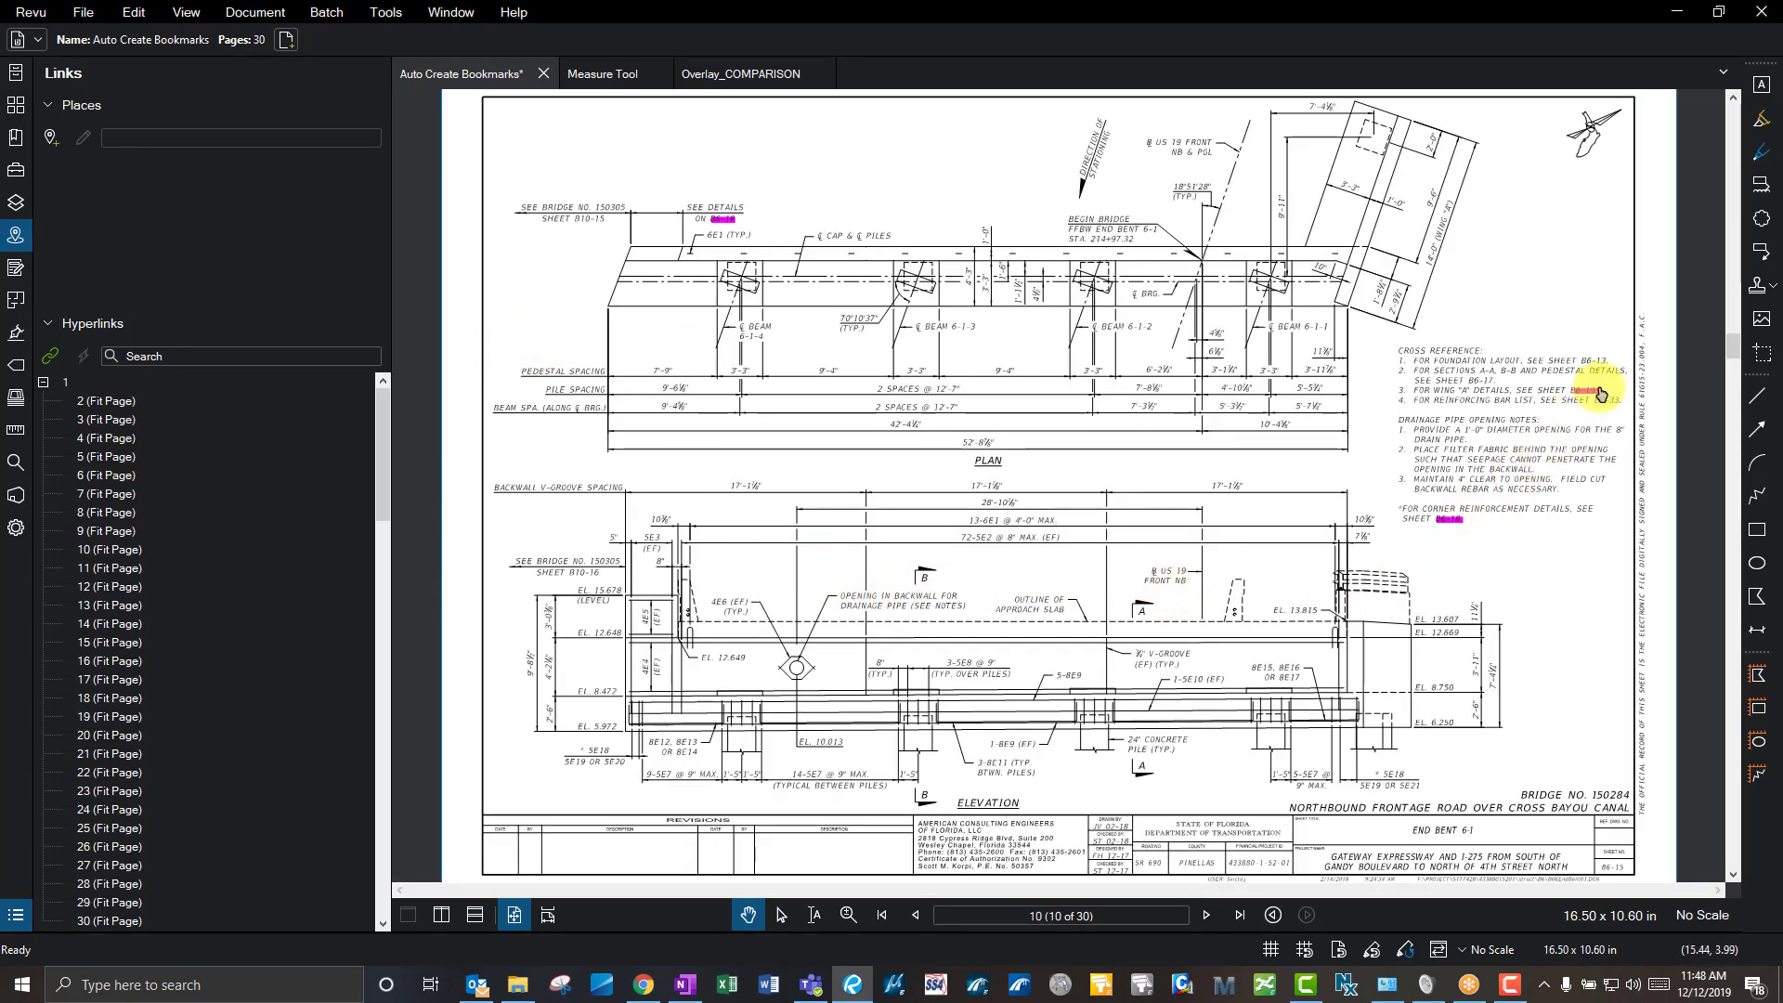
- Follow the B6-19 cross-reference link to page 14, End Bent Details (3 of 4), with the Forms tools shown
scroll(1602, 393, up, 2)
scroll(1602, 393, up, 2)
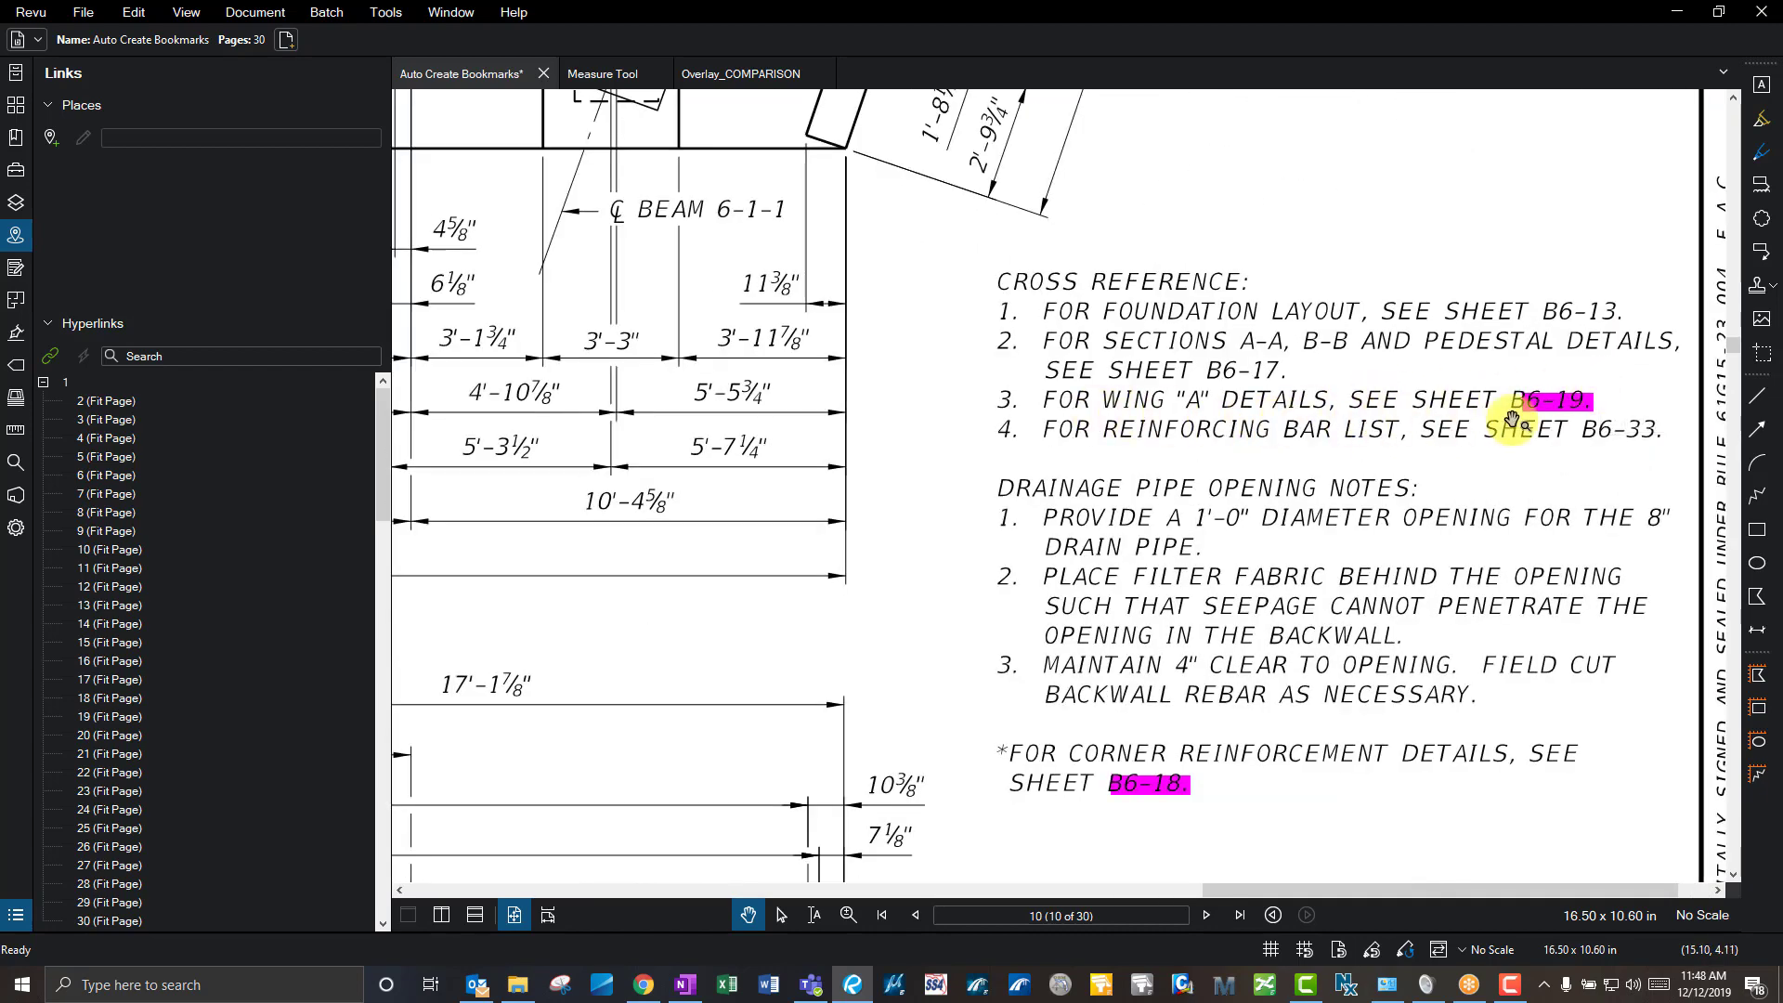
click(1541, 402)
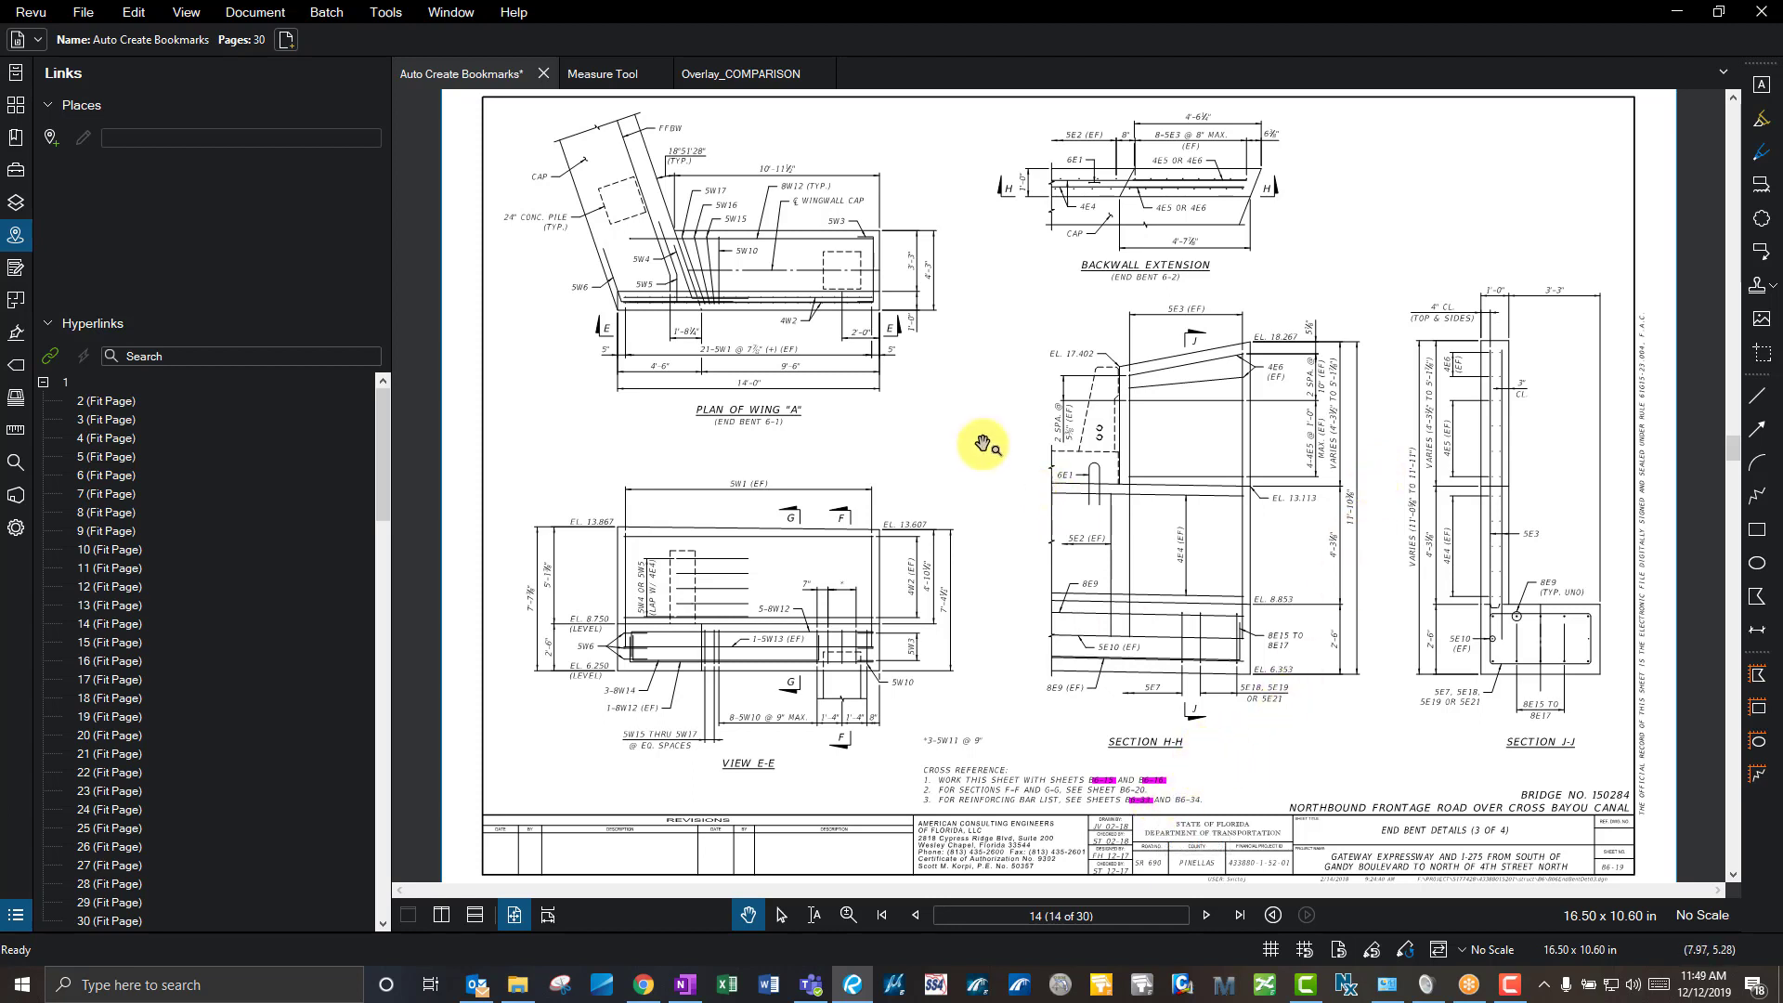
click(782, 306)
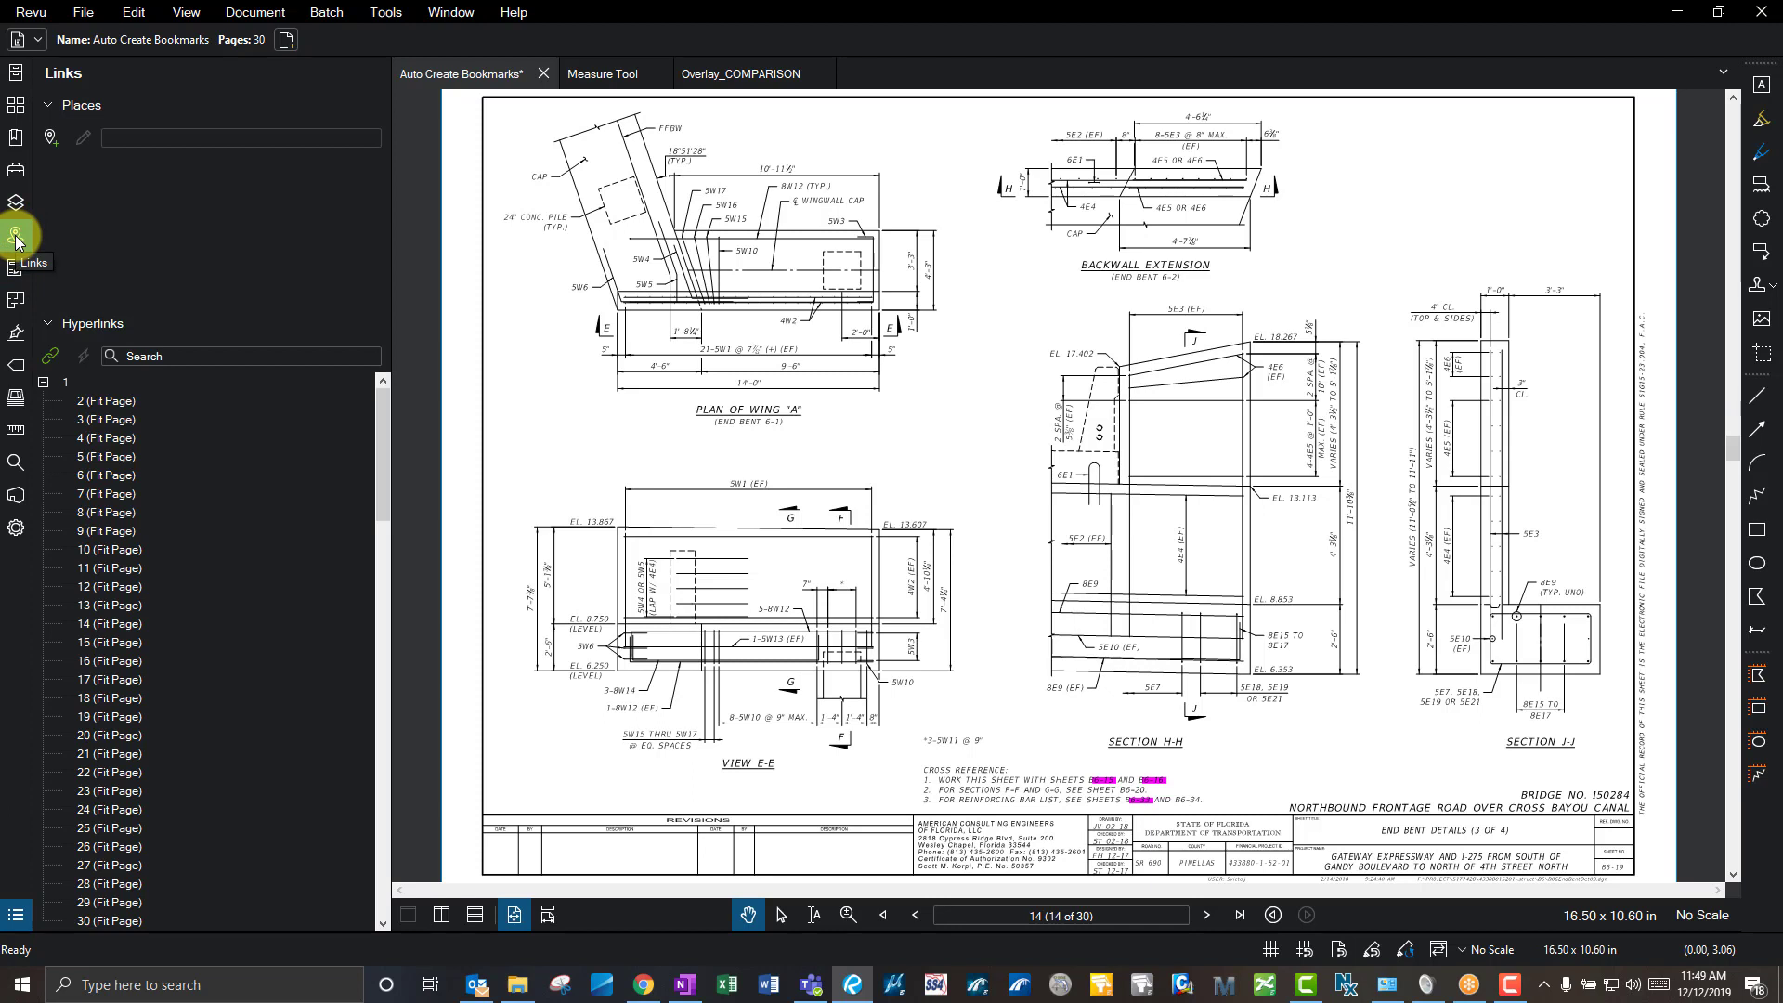
click(480, 248)
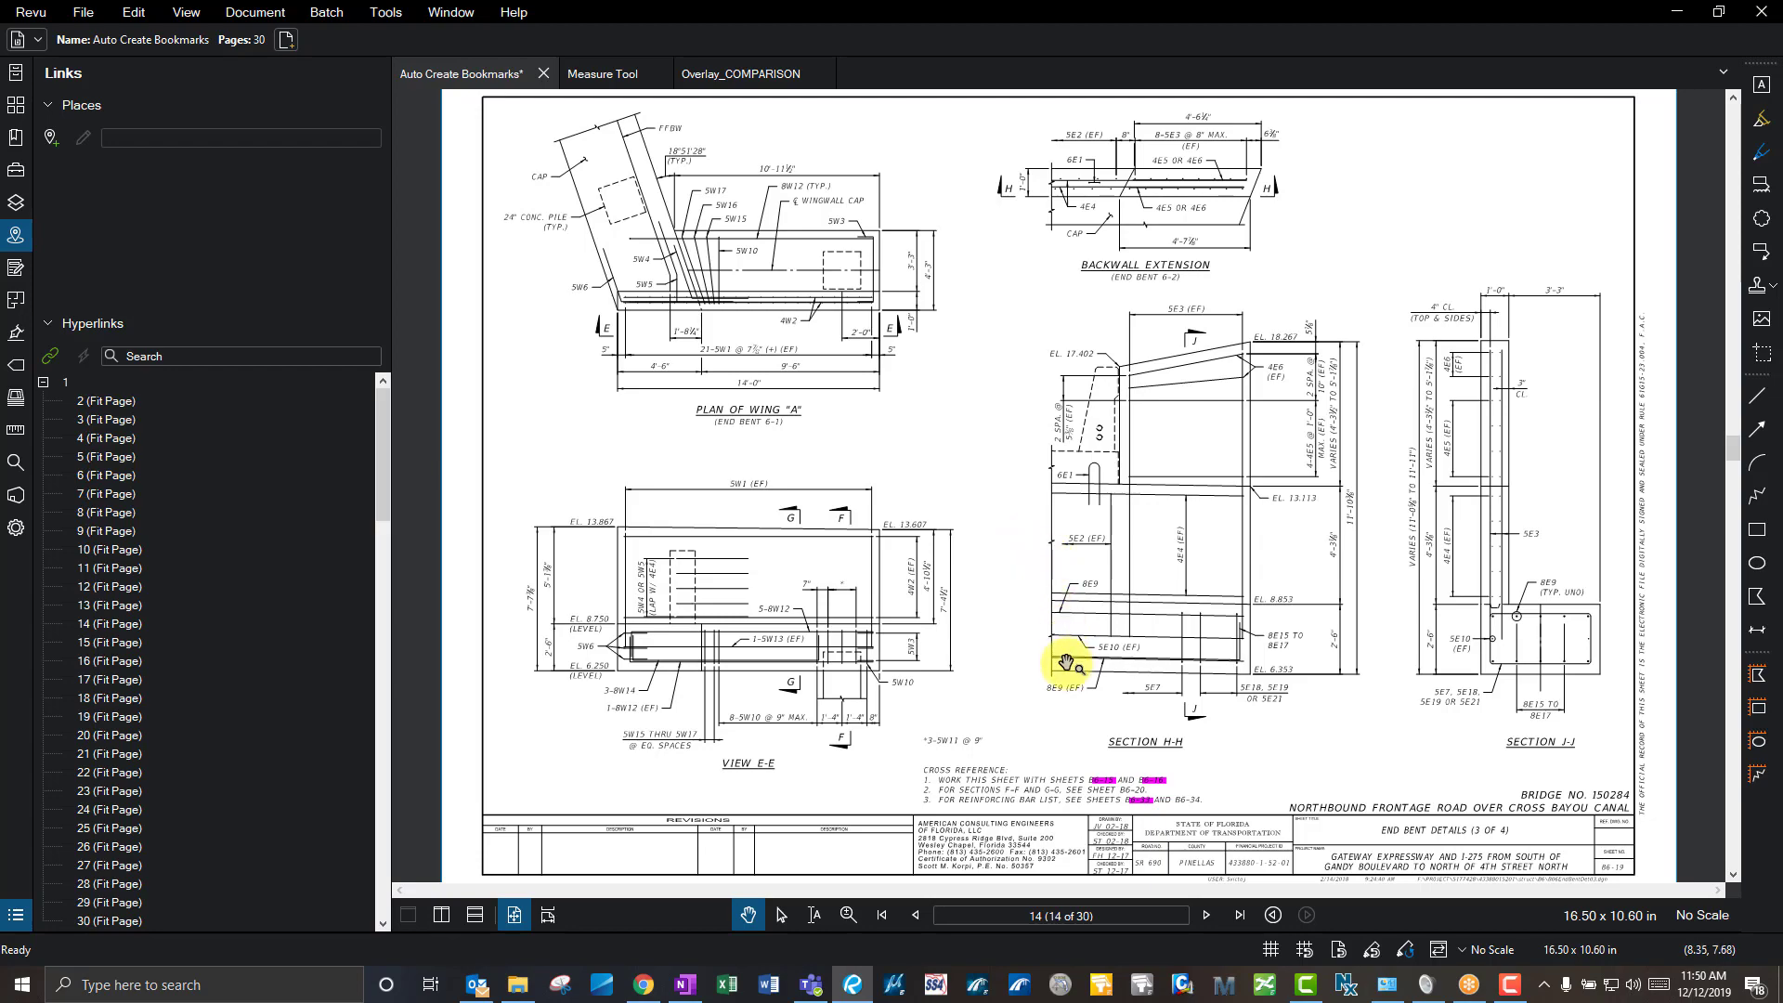
scroll(1114, 822, up, 4)
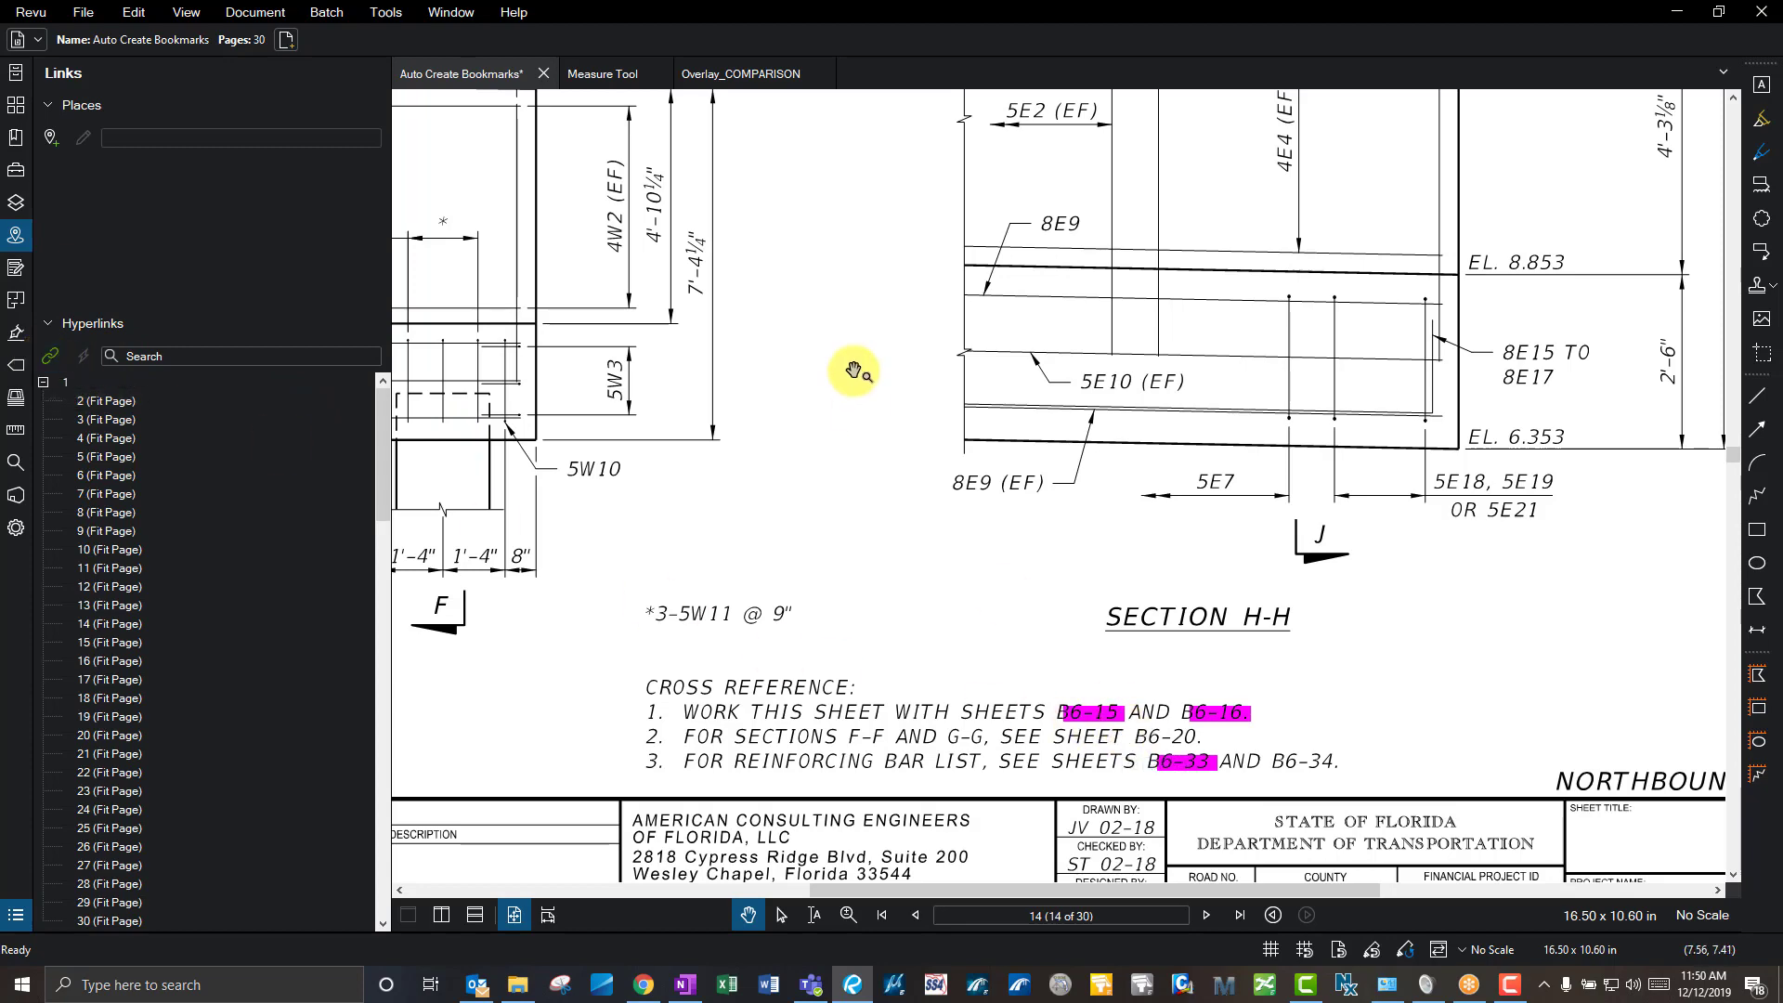
scroll(855, 370, down, 5)
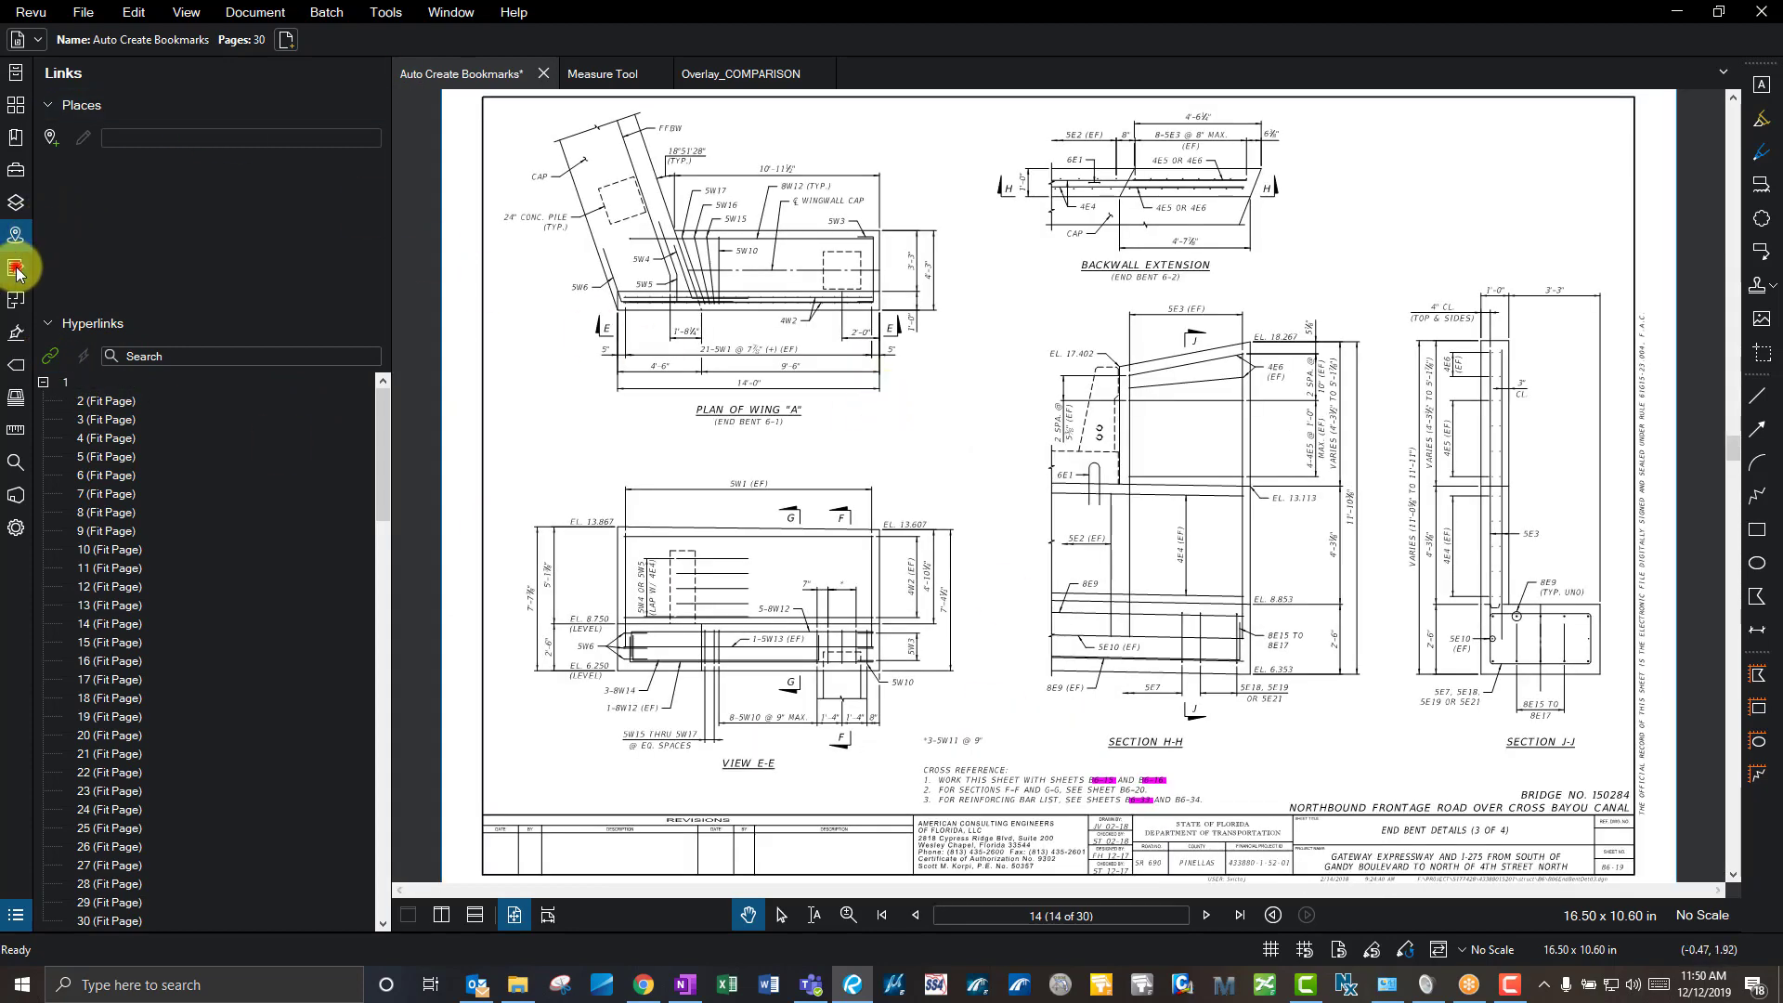
click(16, 268)
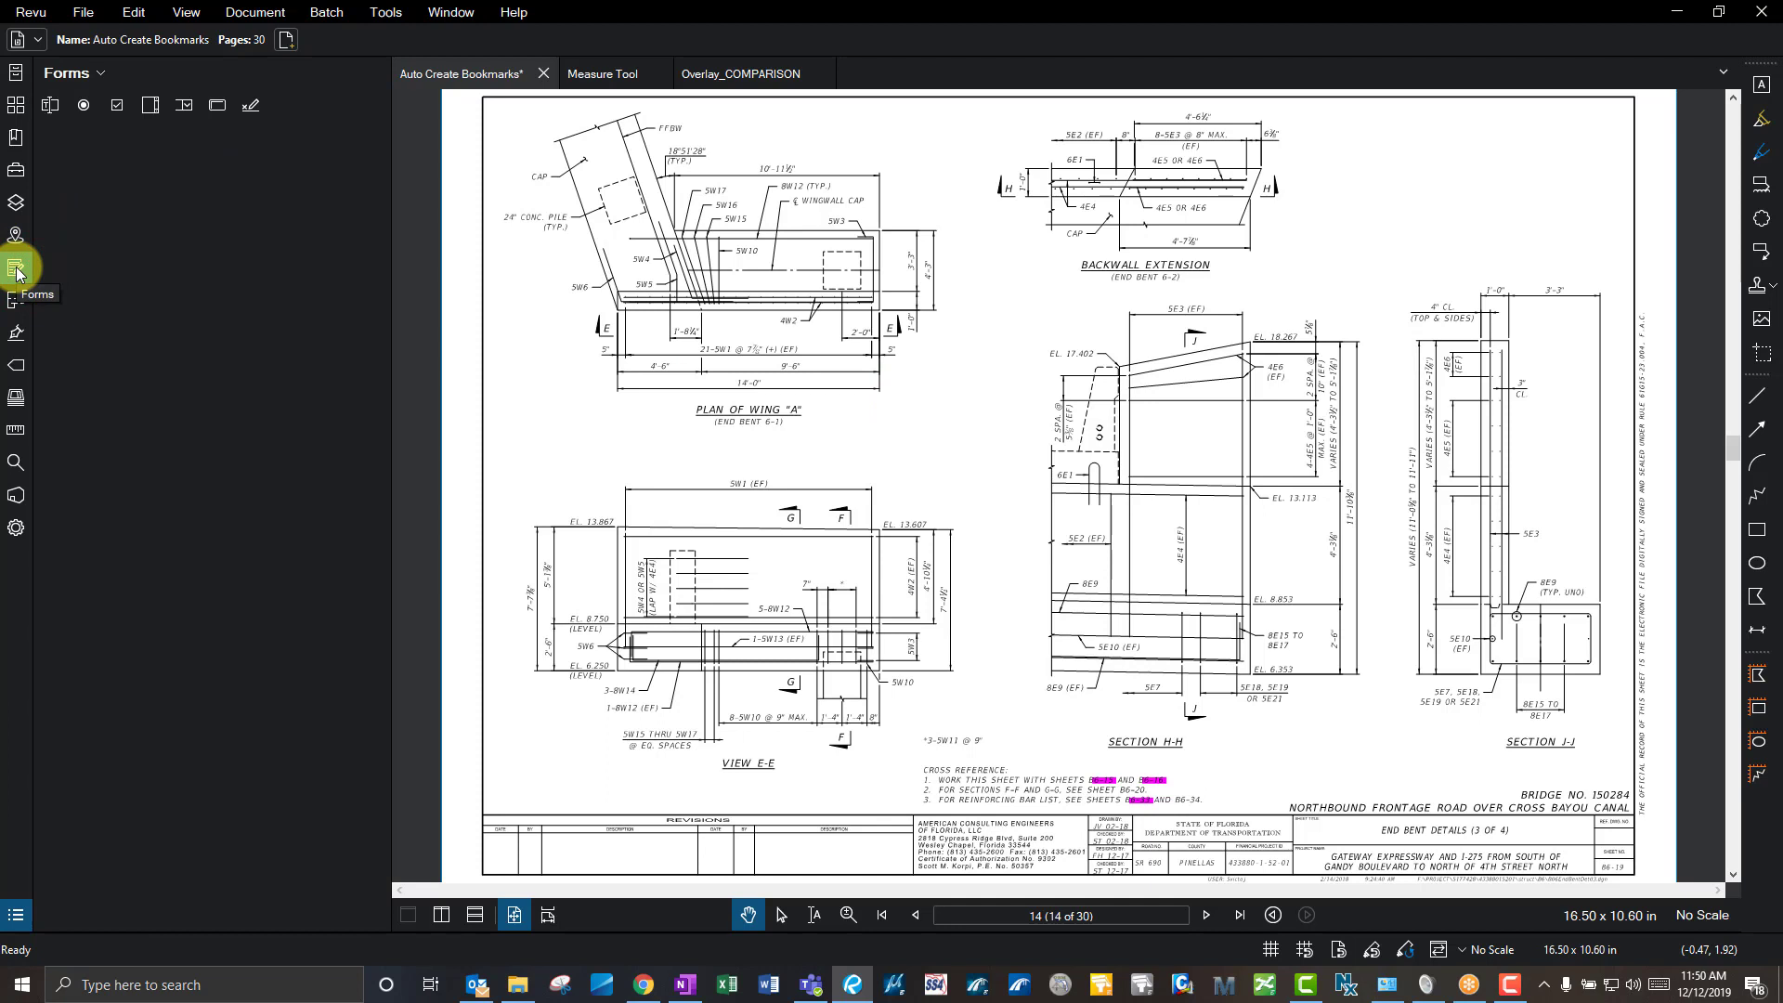
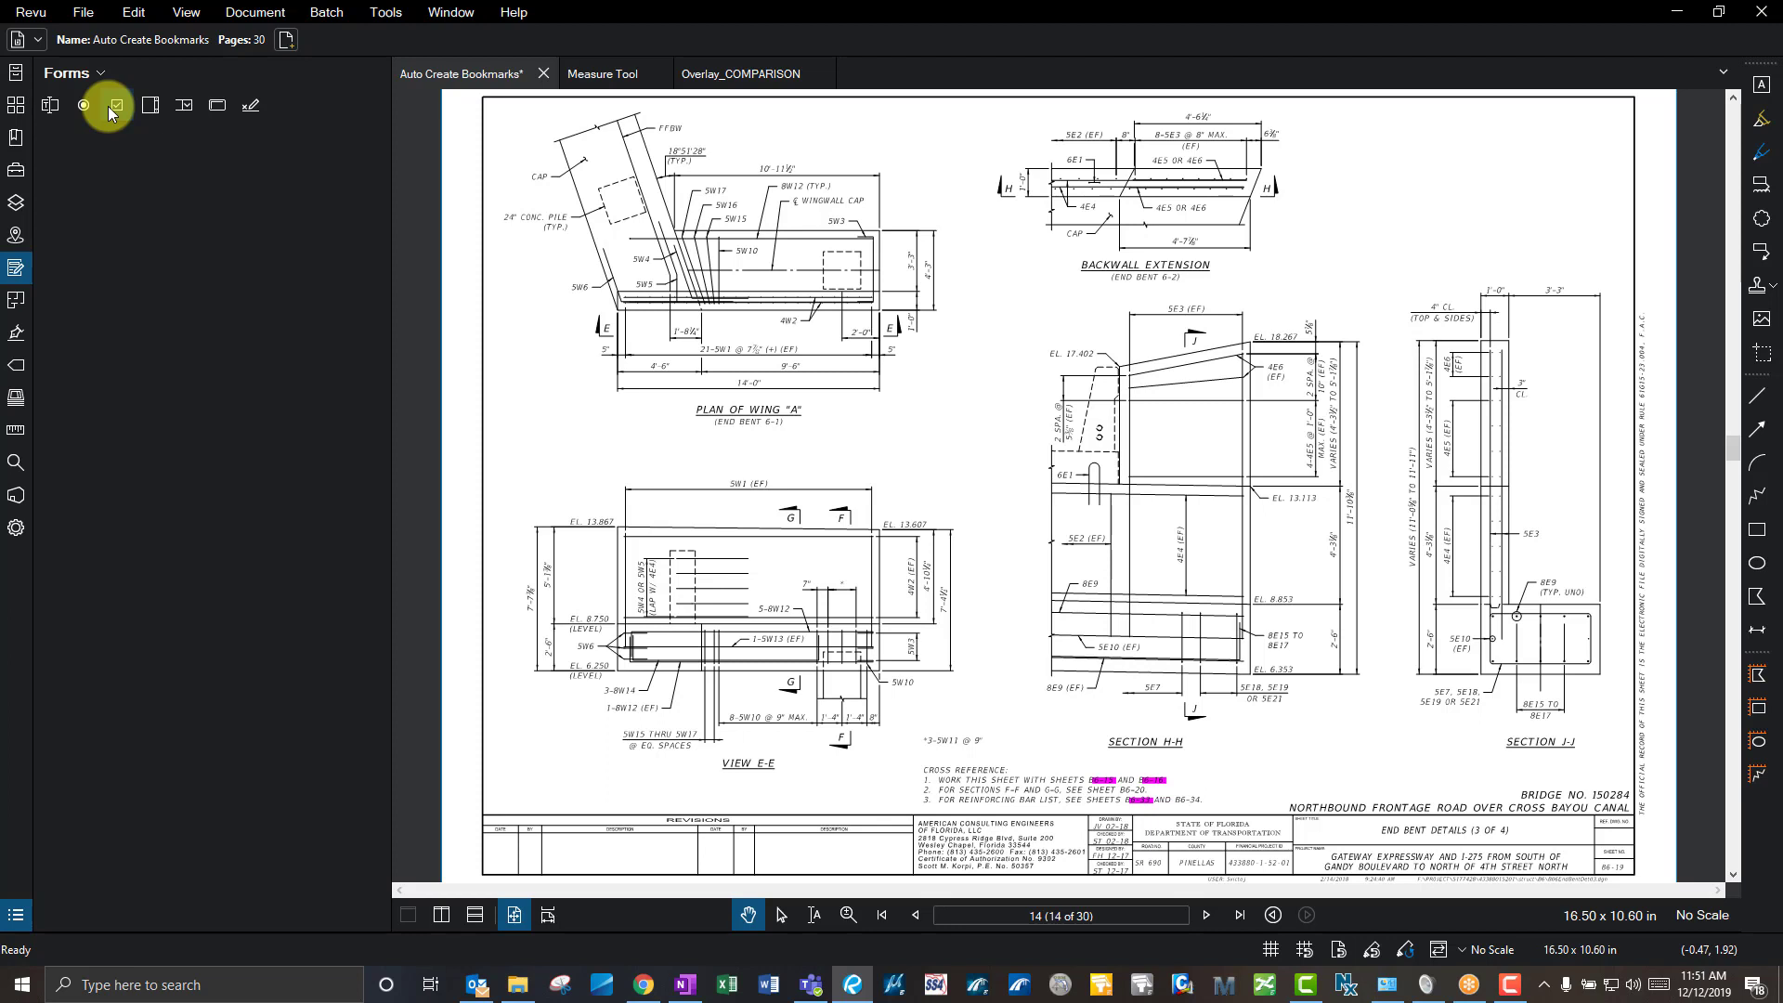
- Switch the left panel from Forms to Spaces and activate the Add Space tool
click(16, 305)
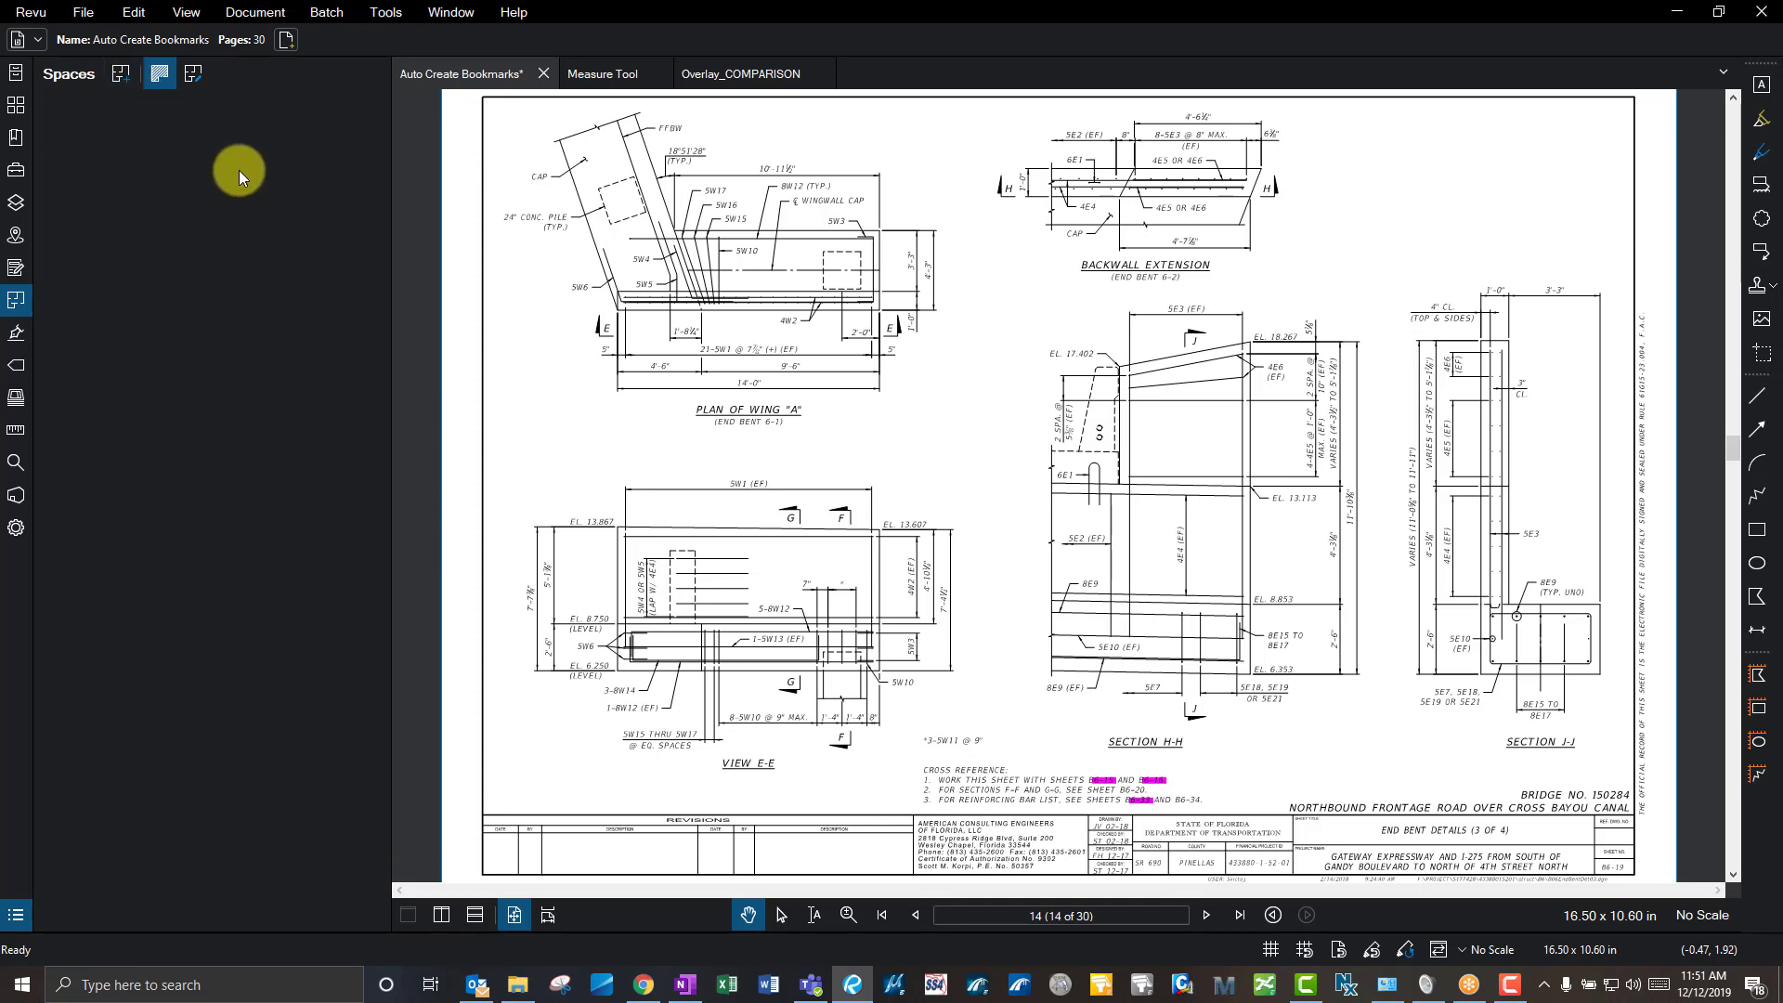
click(119, 79)
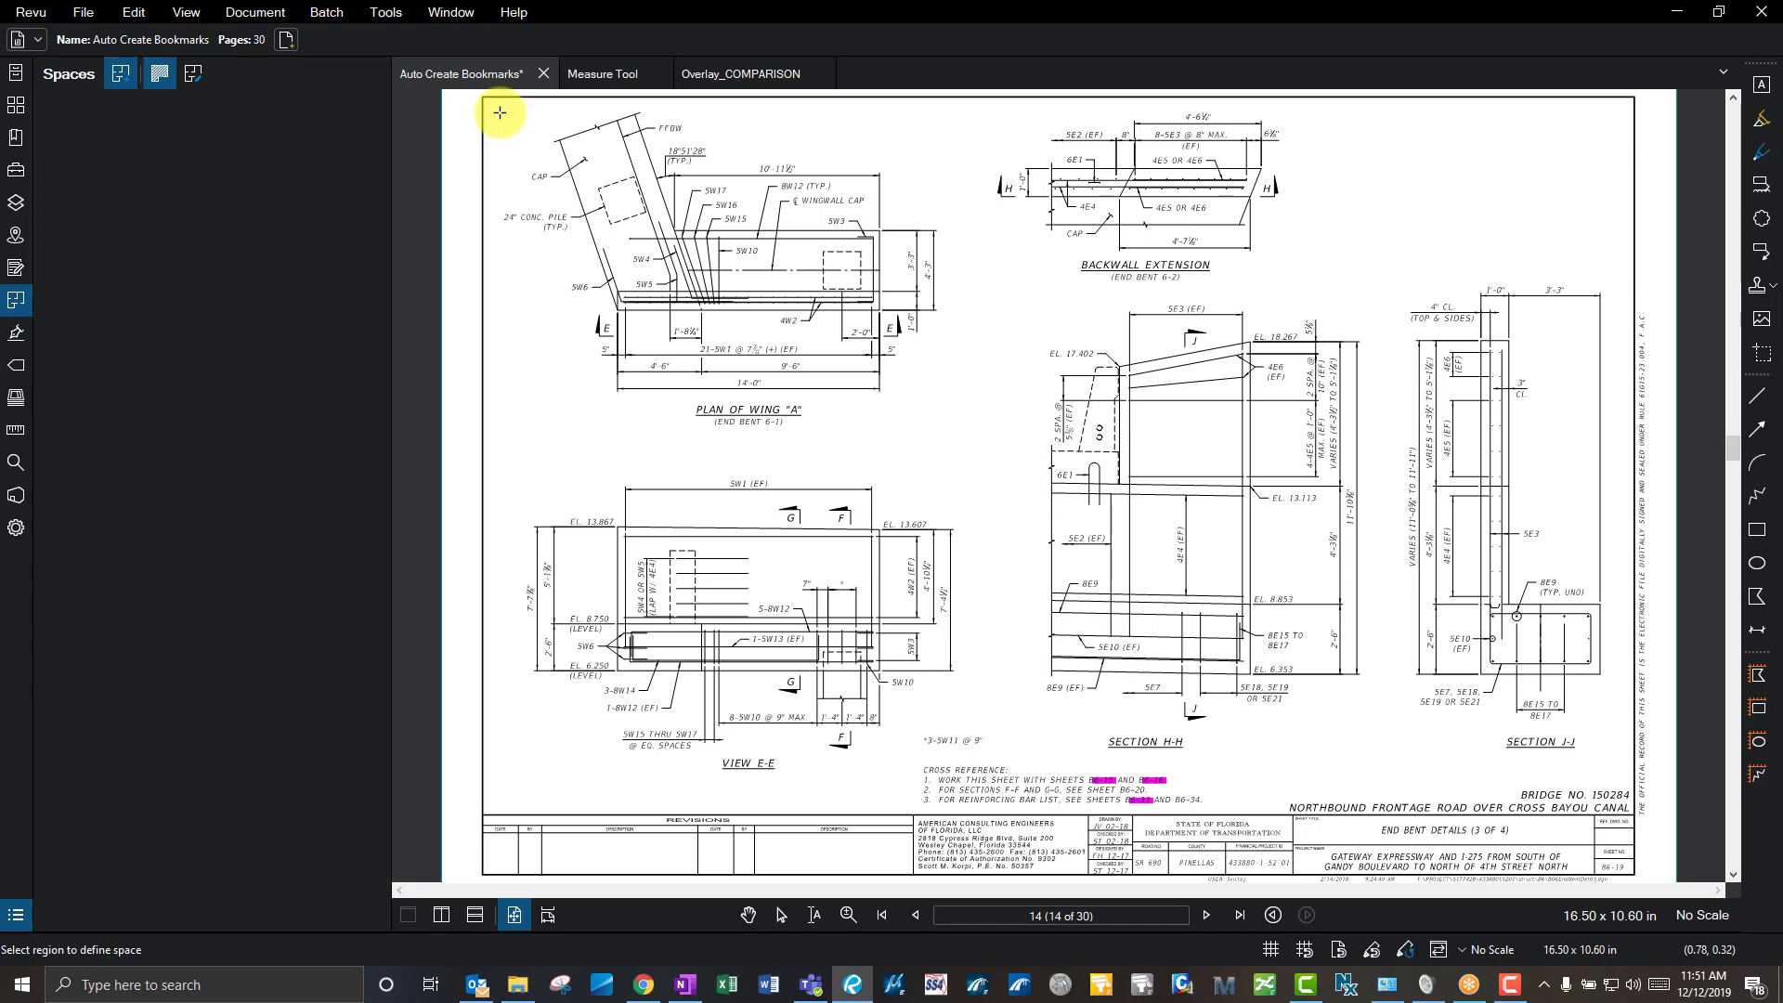
- Go to page 3, the Plan and Elevation sheet
click(882, 915)
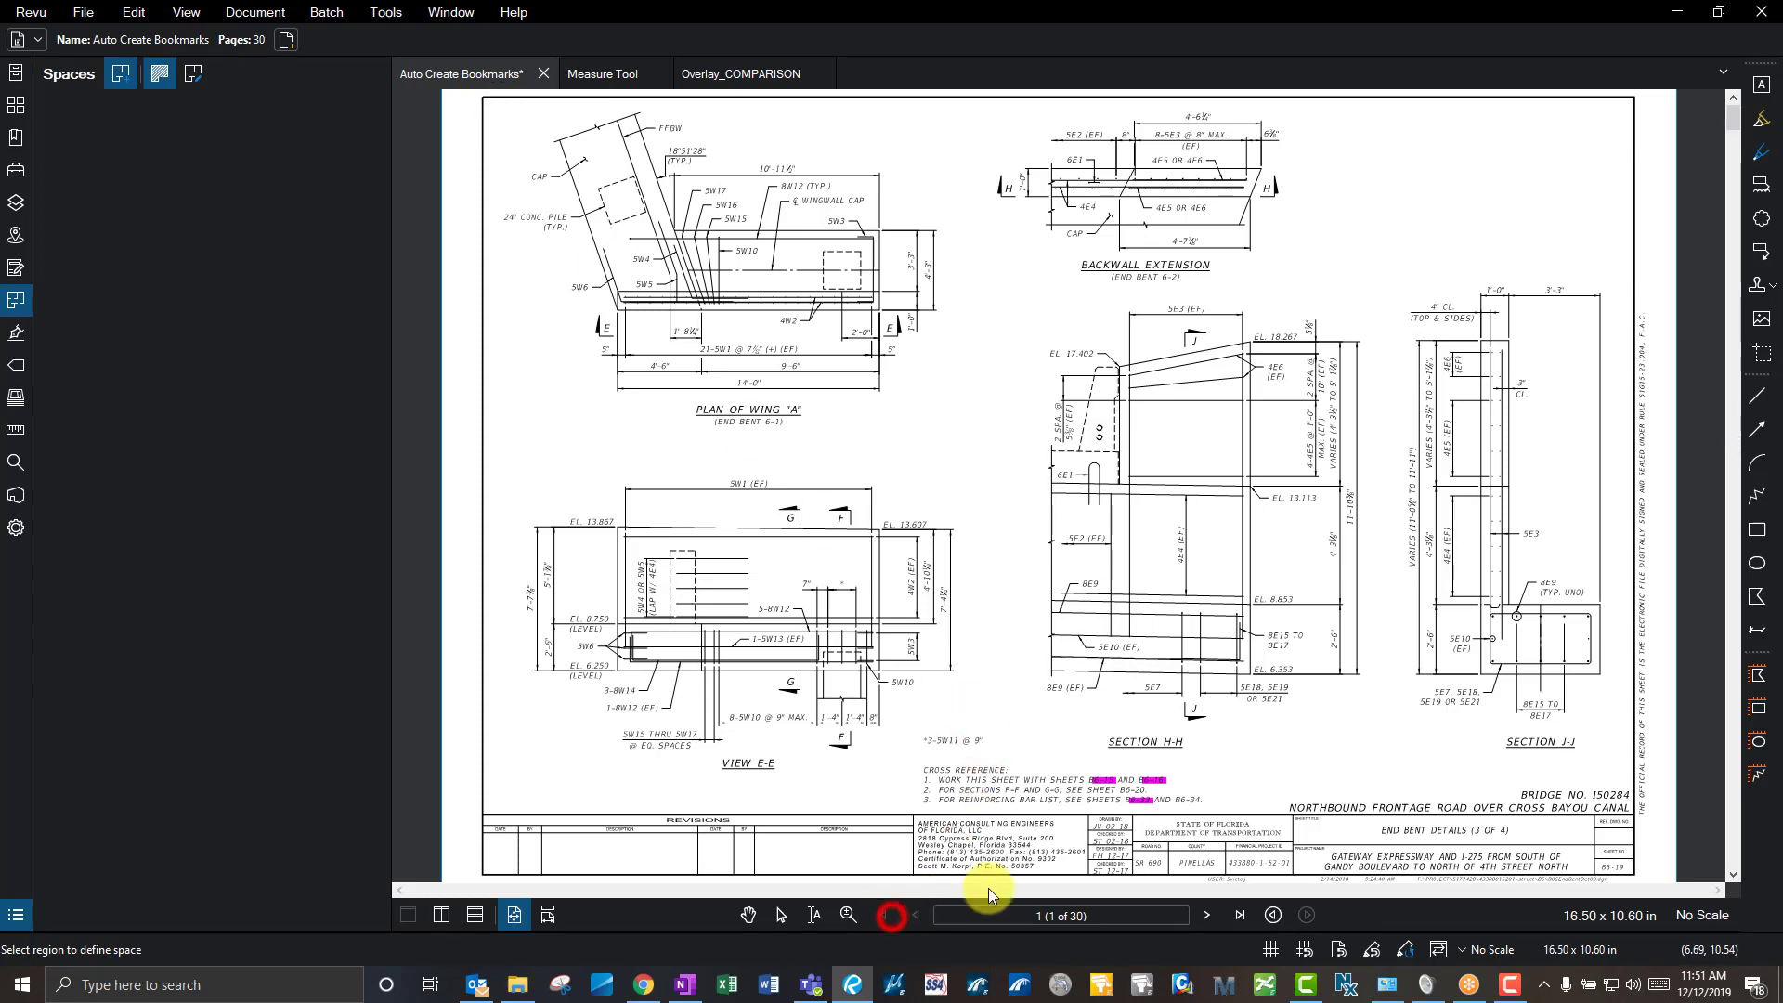
click(1203, 917)
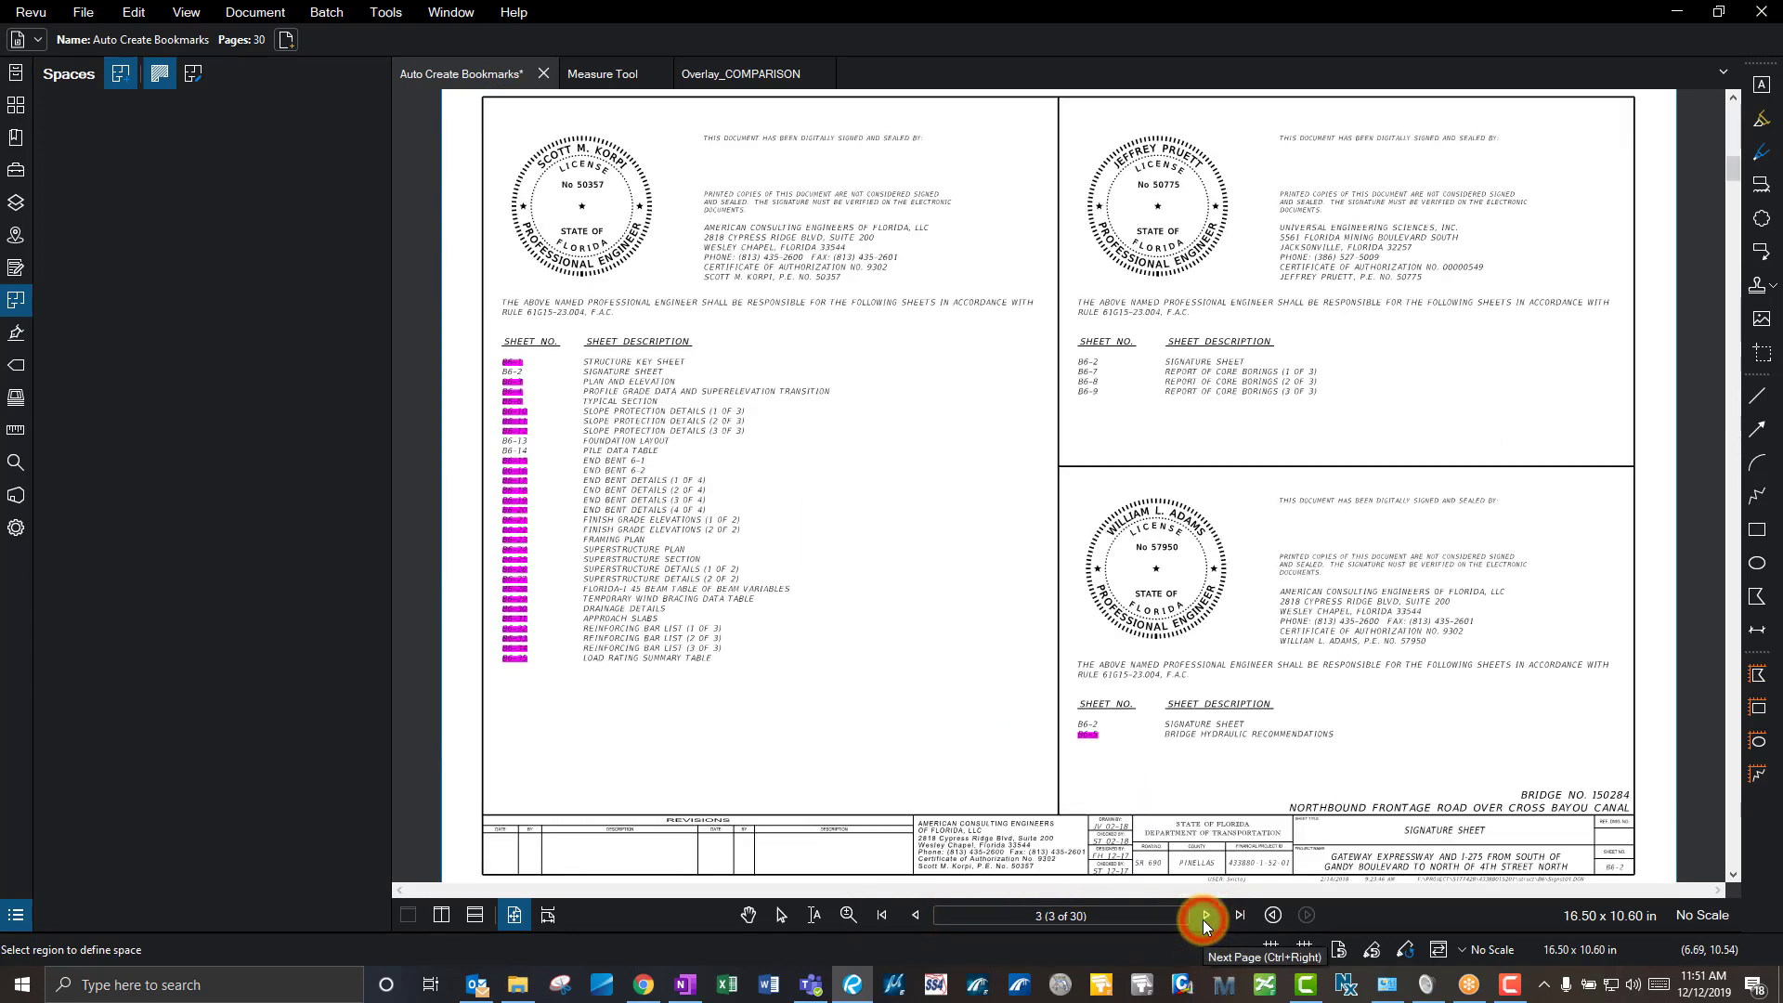
click(1206, 916)
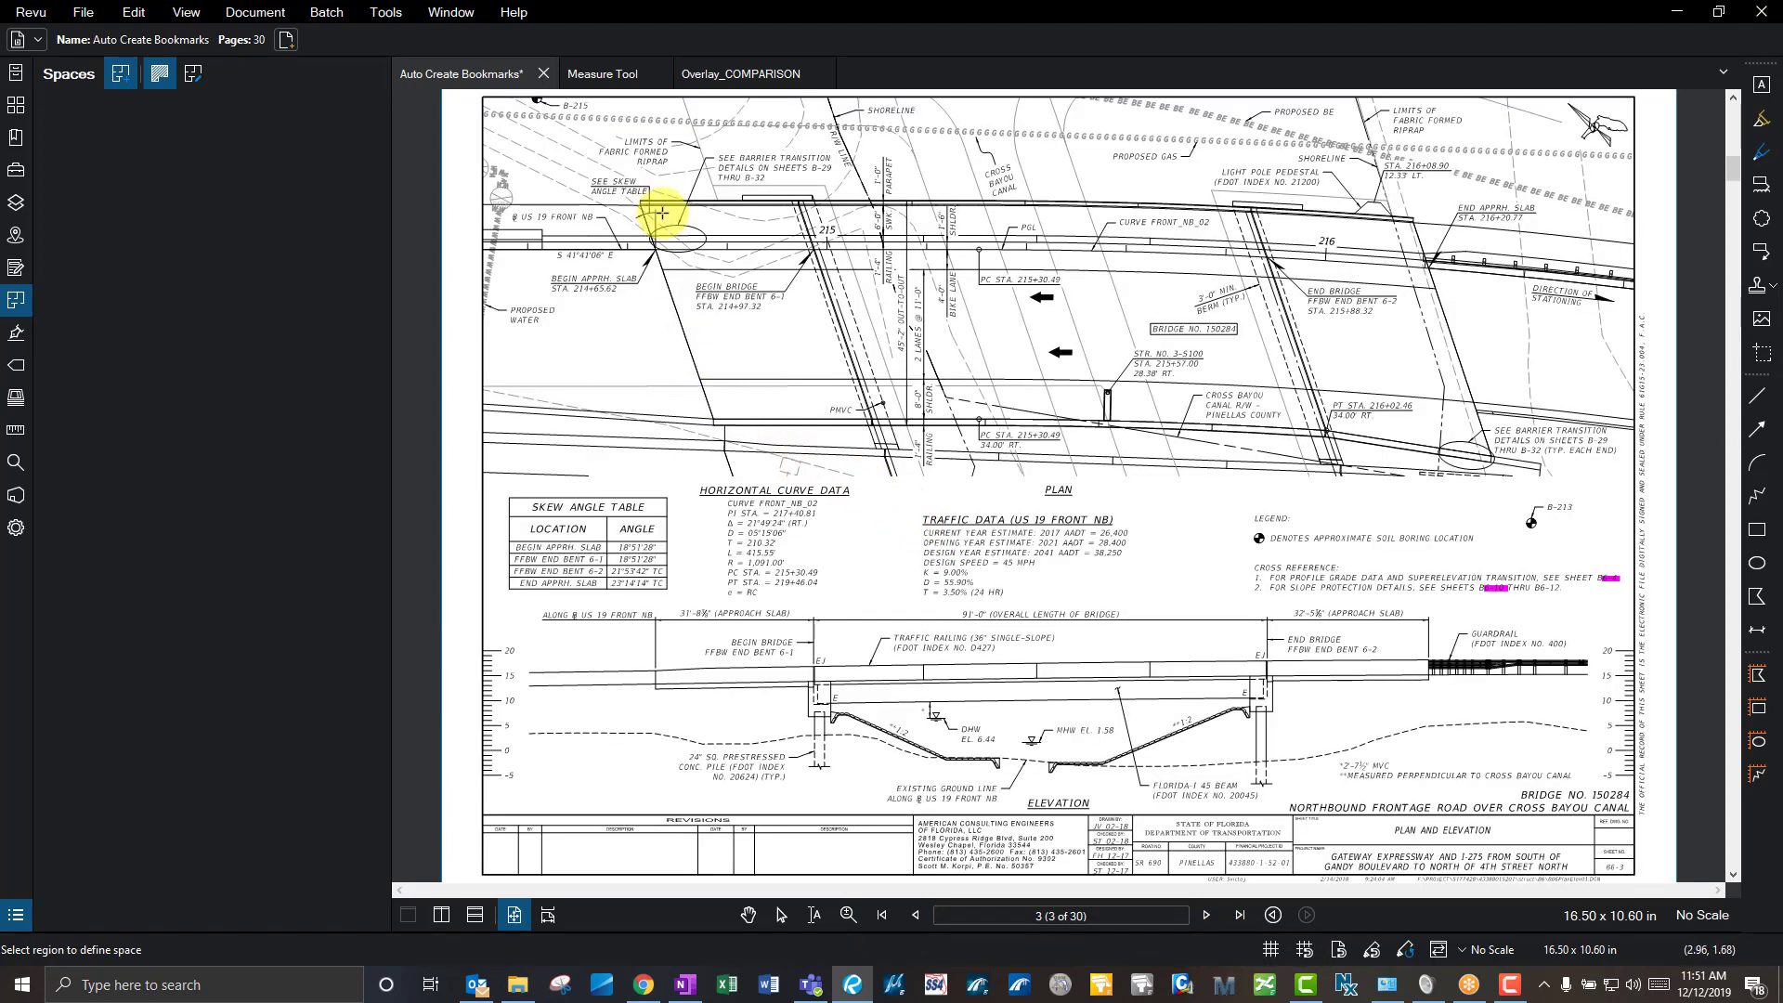
- Outline the bridge's begin end as a polygon space named 'Area 1'
click(611, 188)
click(721, 502)
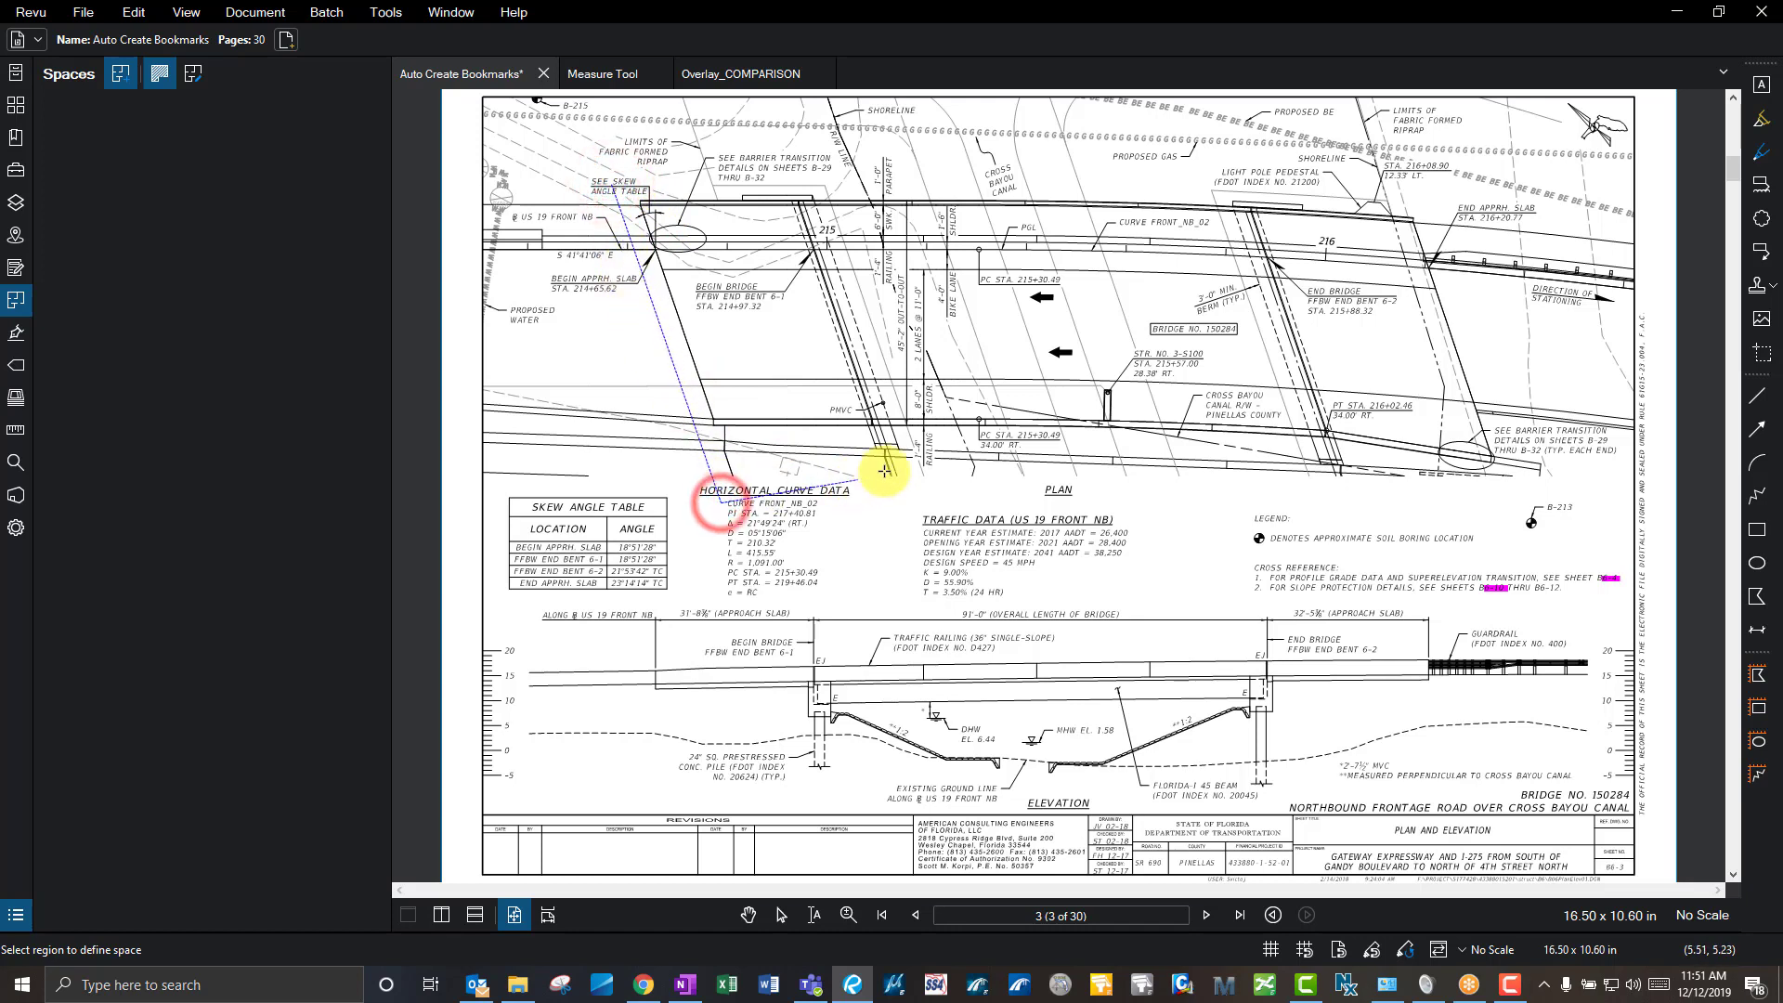
click(926, 472)
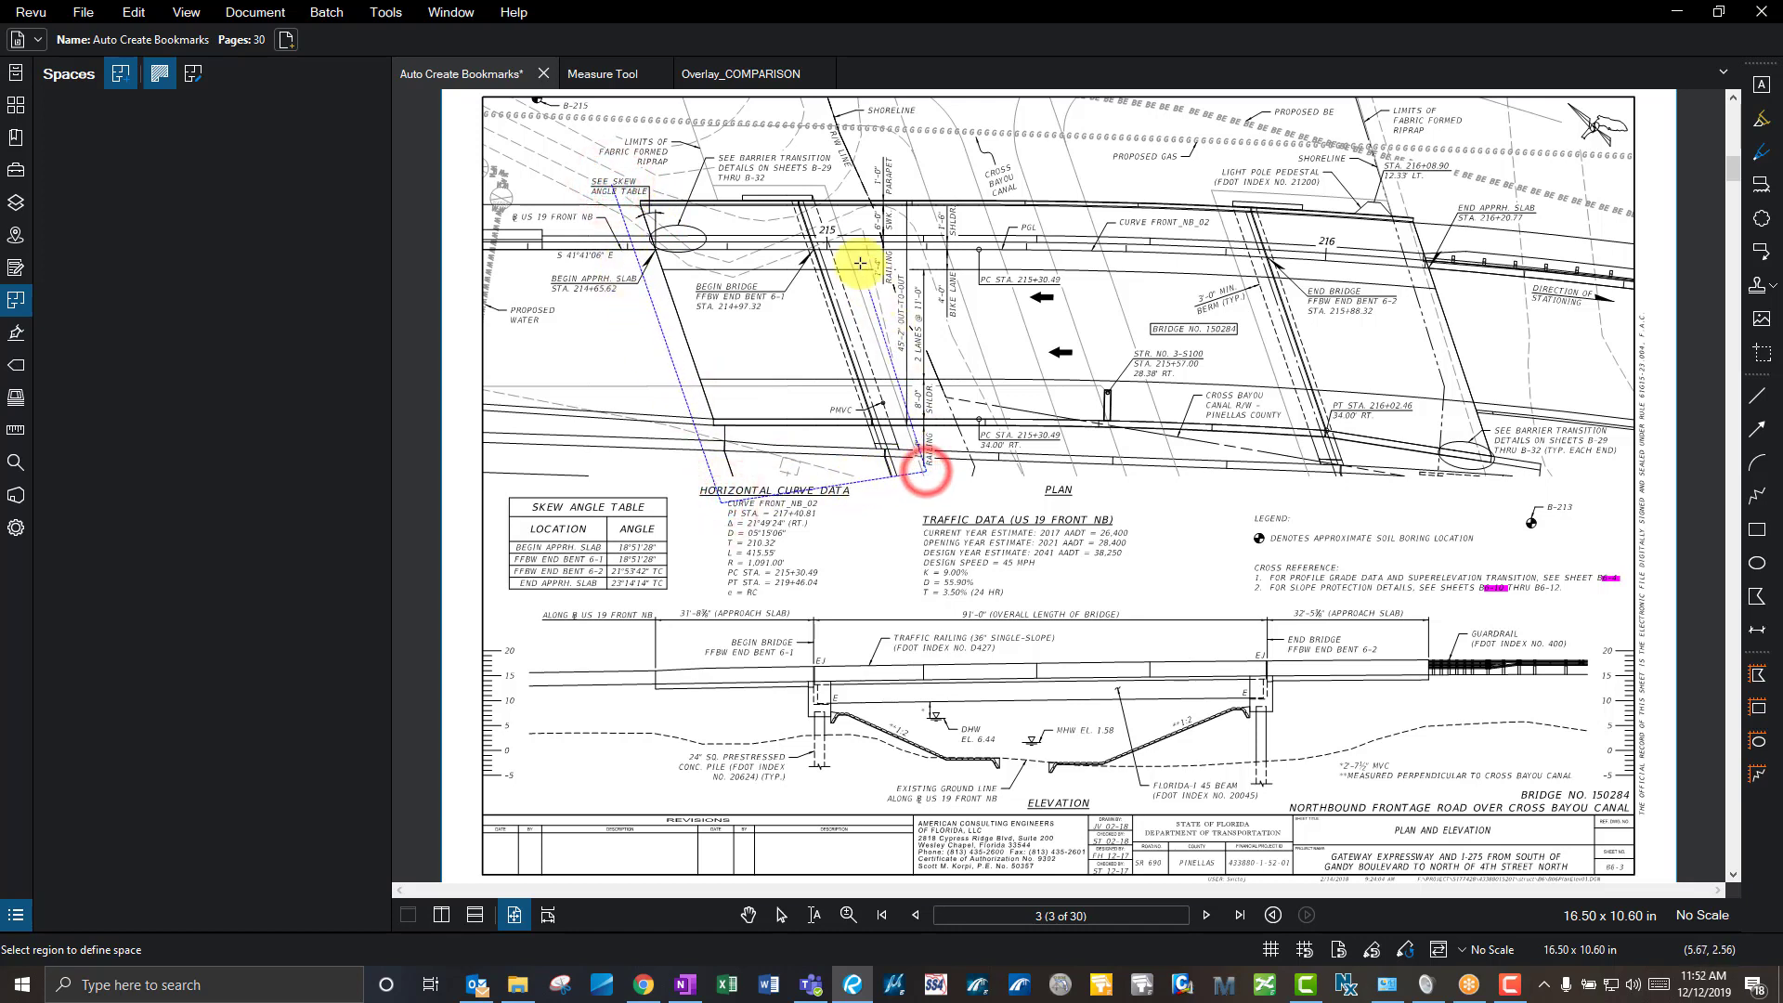
double_click(826, 173)
text(A)
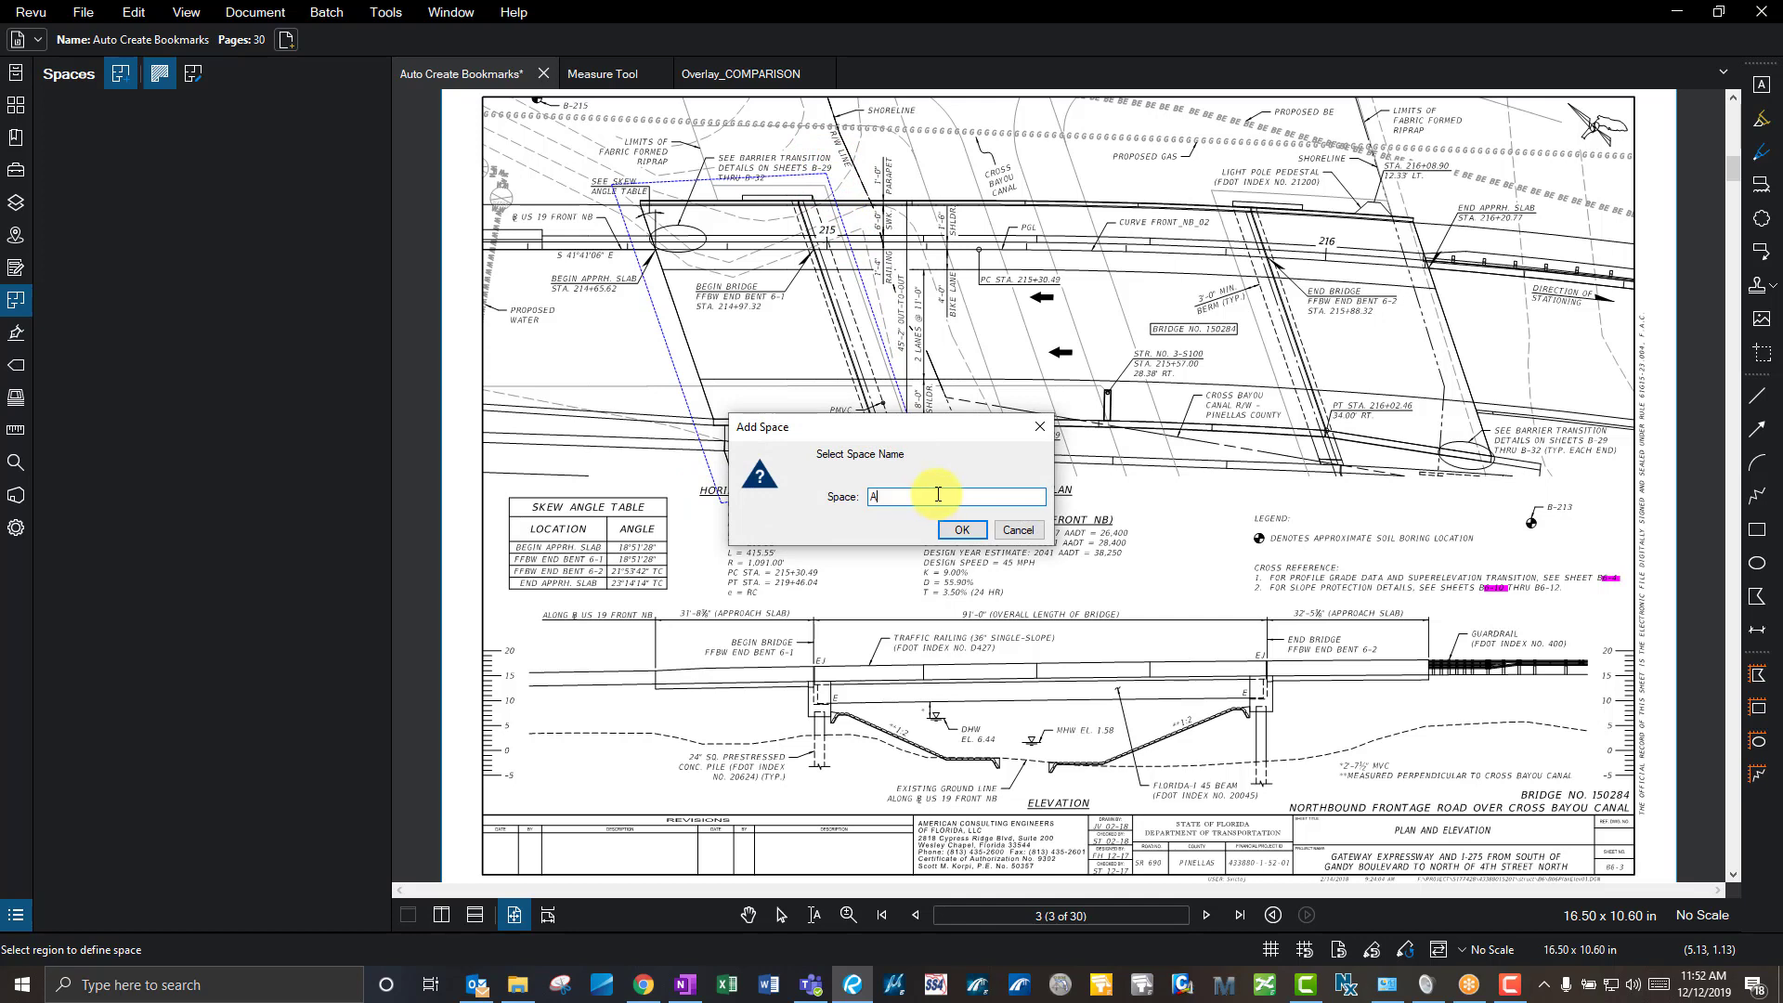
text(rea 1)
click(966, 531)
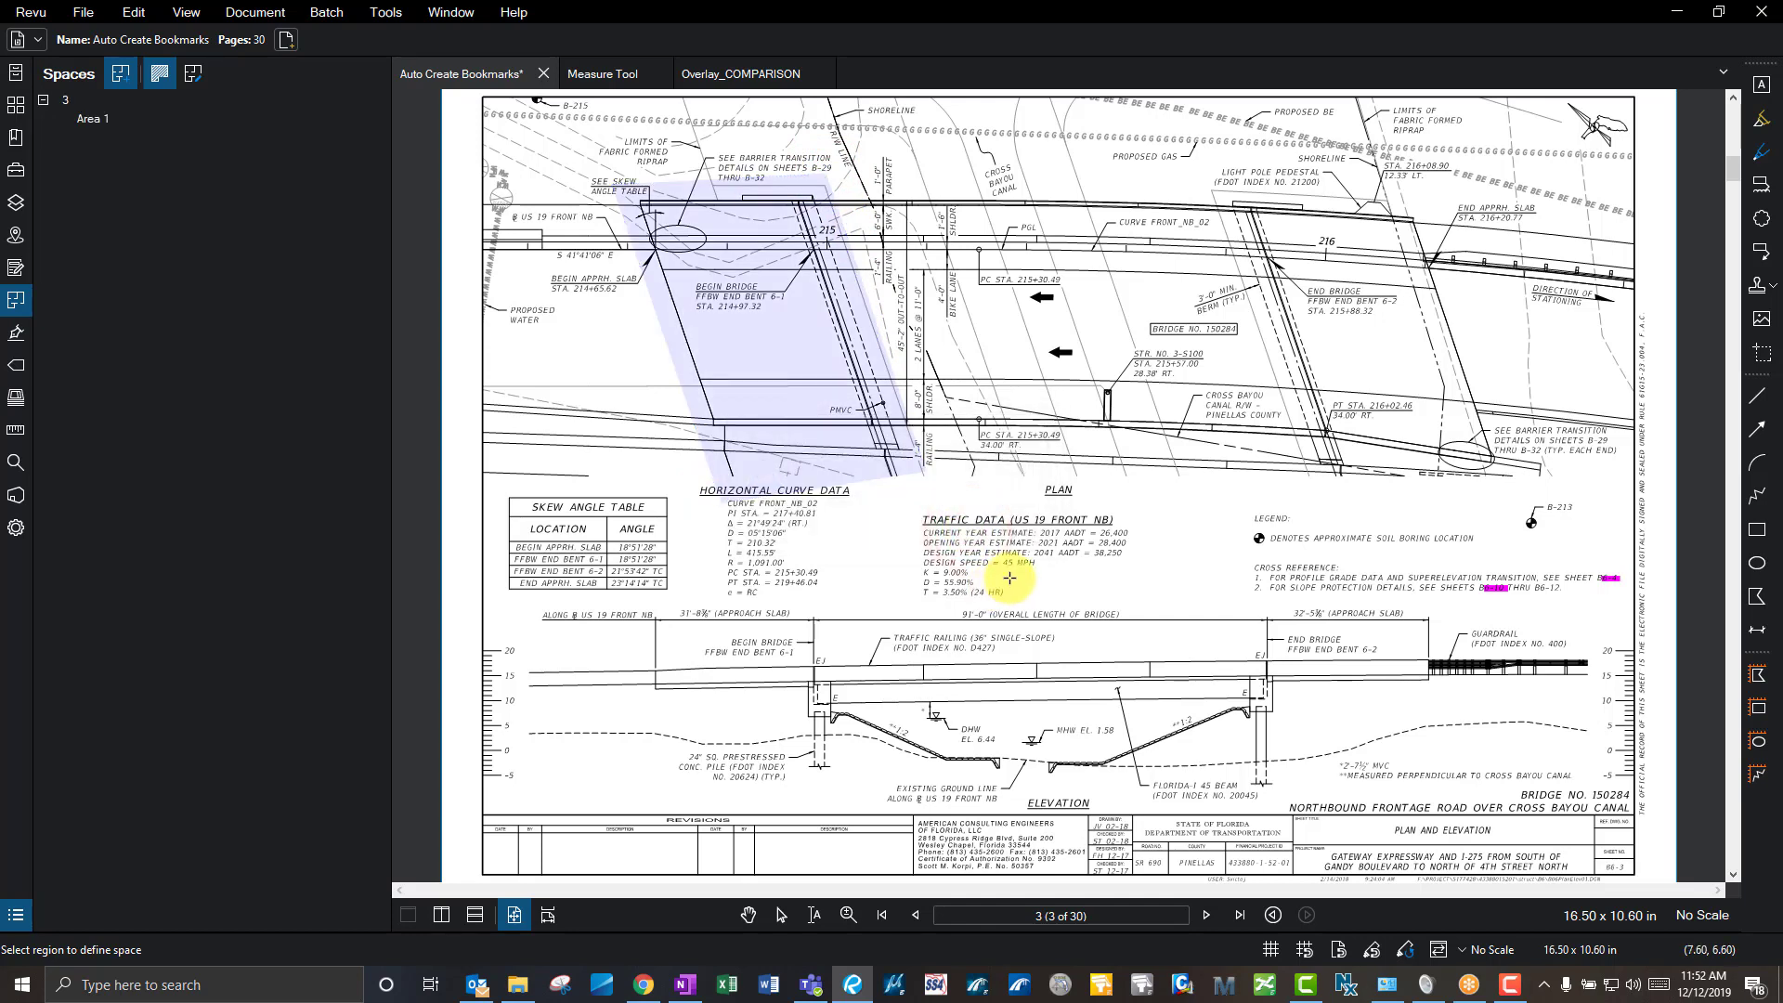
key(Escape)
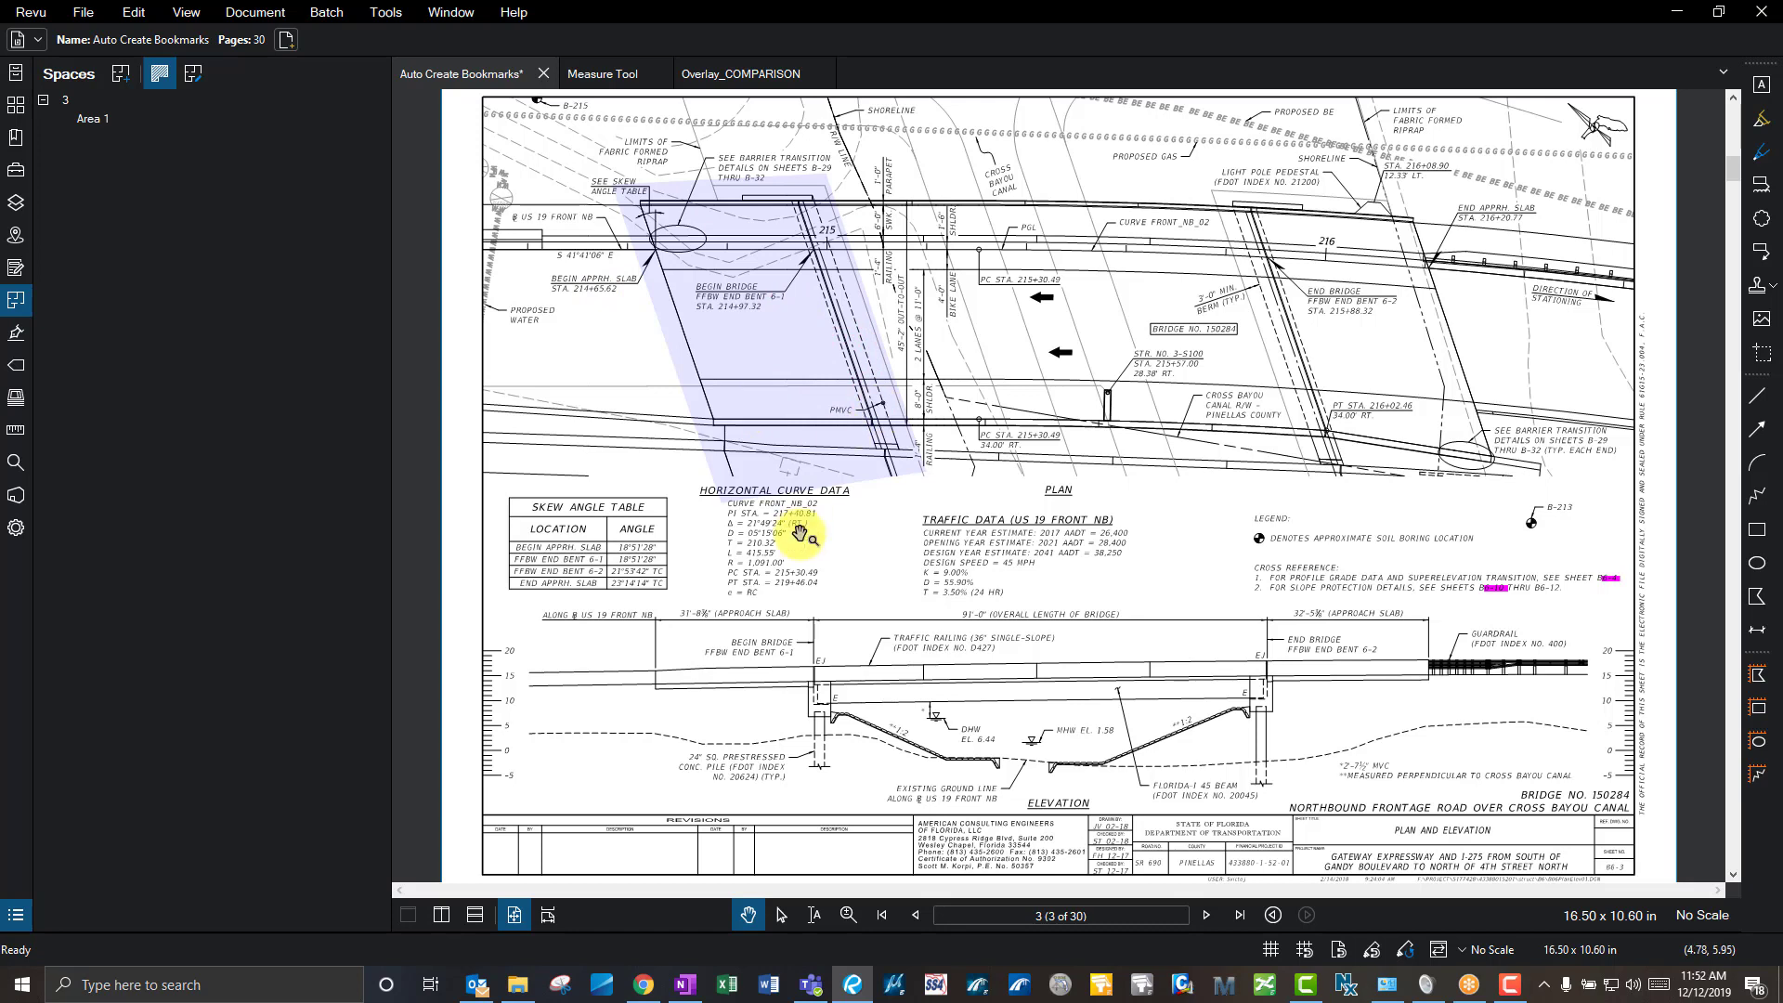
- Draw a small red ellipse inside Area 1 and open the Markups List
click(1380, 366)
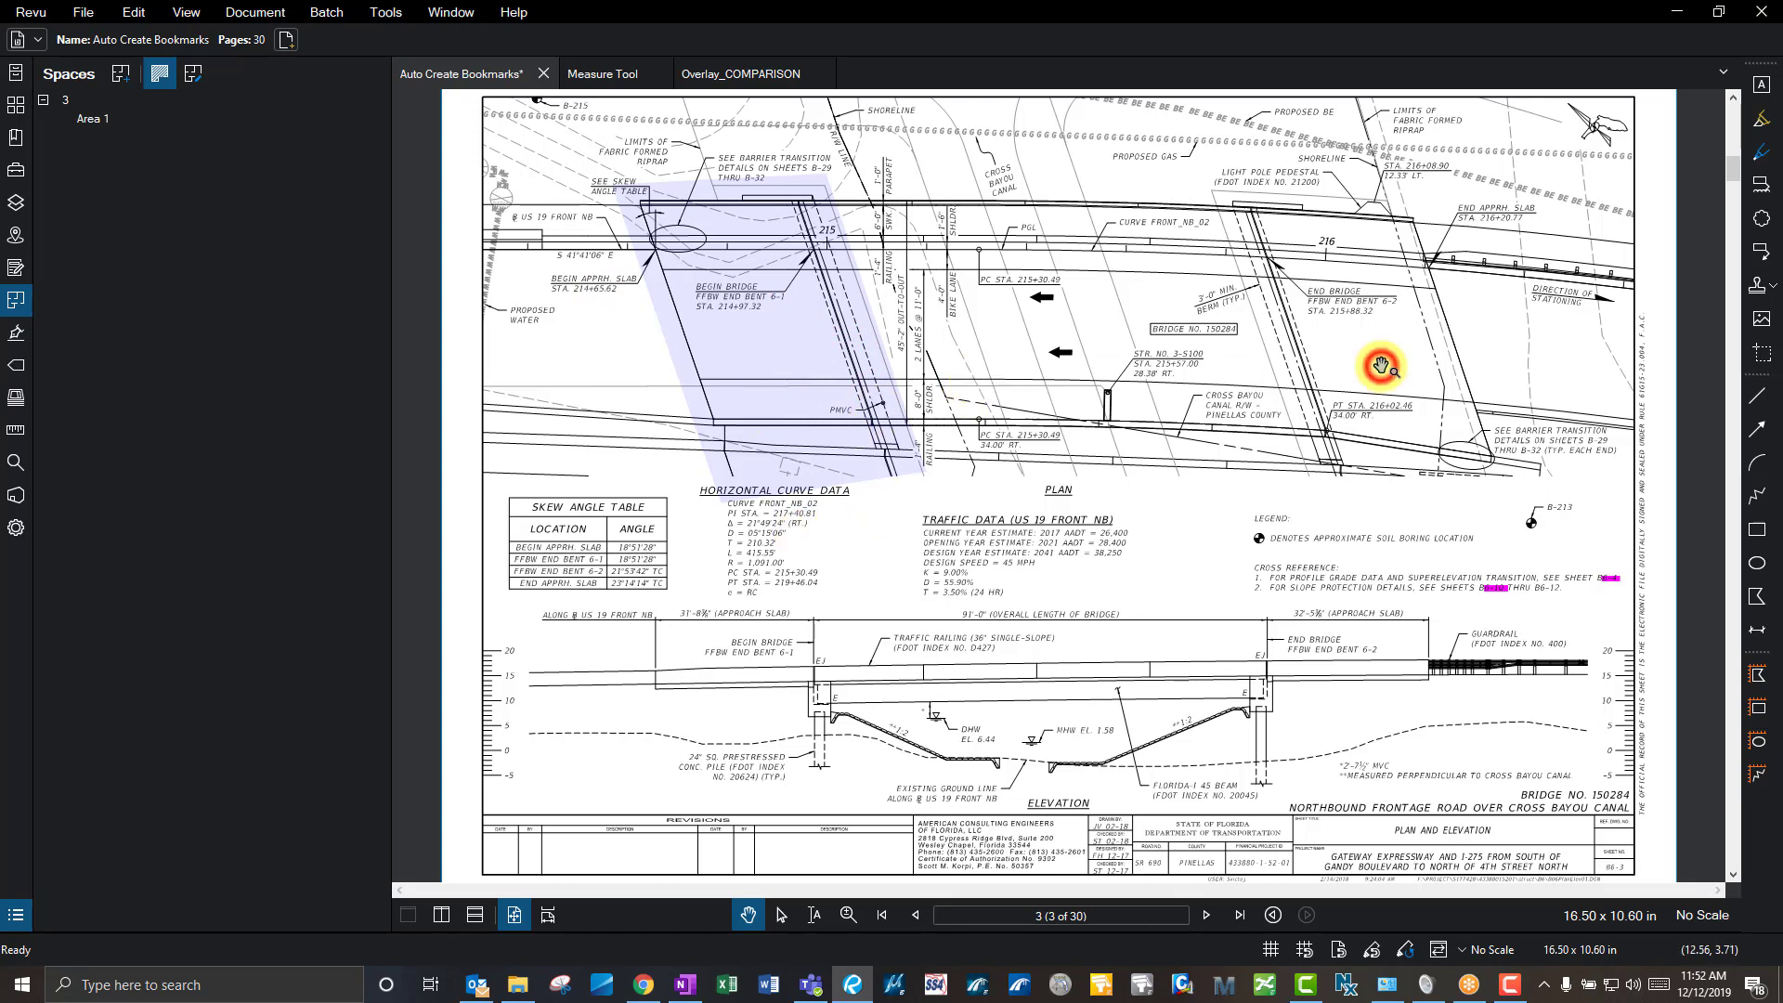
click(1757, 564)
drag(718, 217, 761, 238)
click(973, 228)
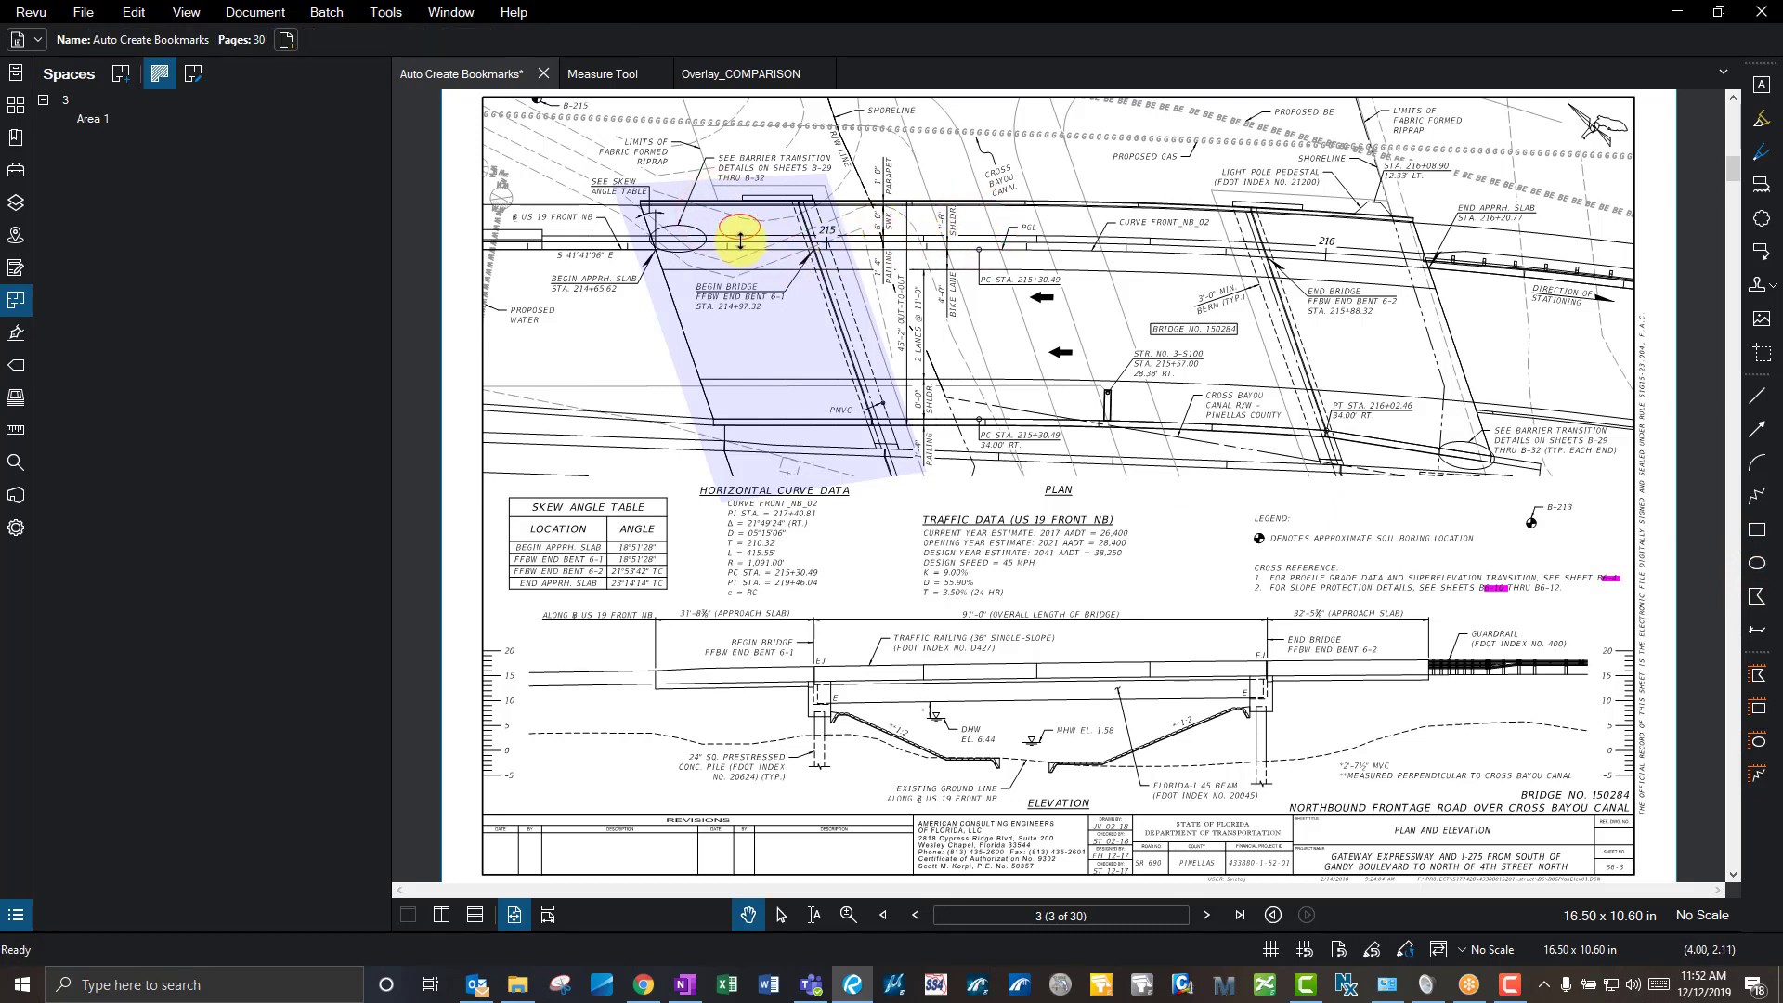
click(814, 931)
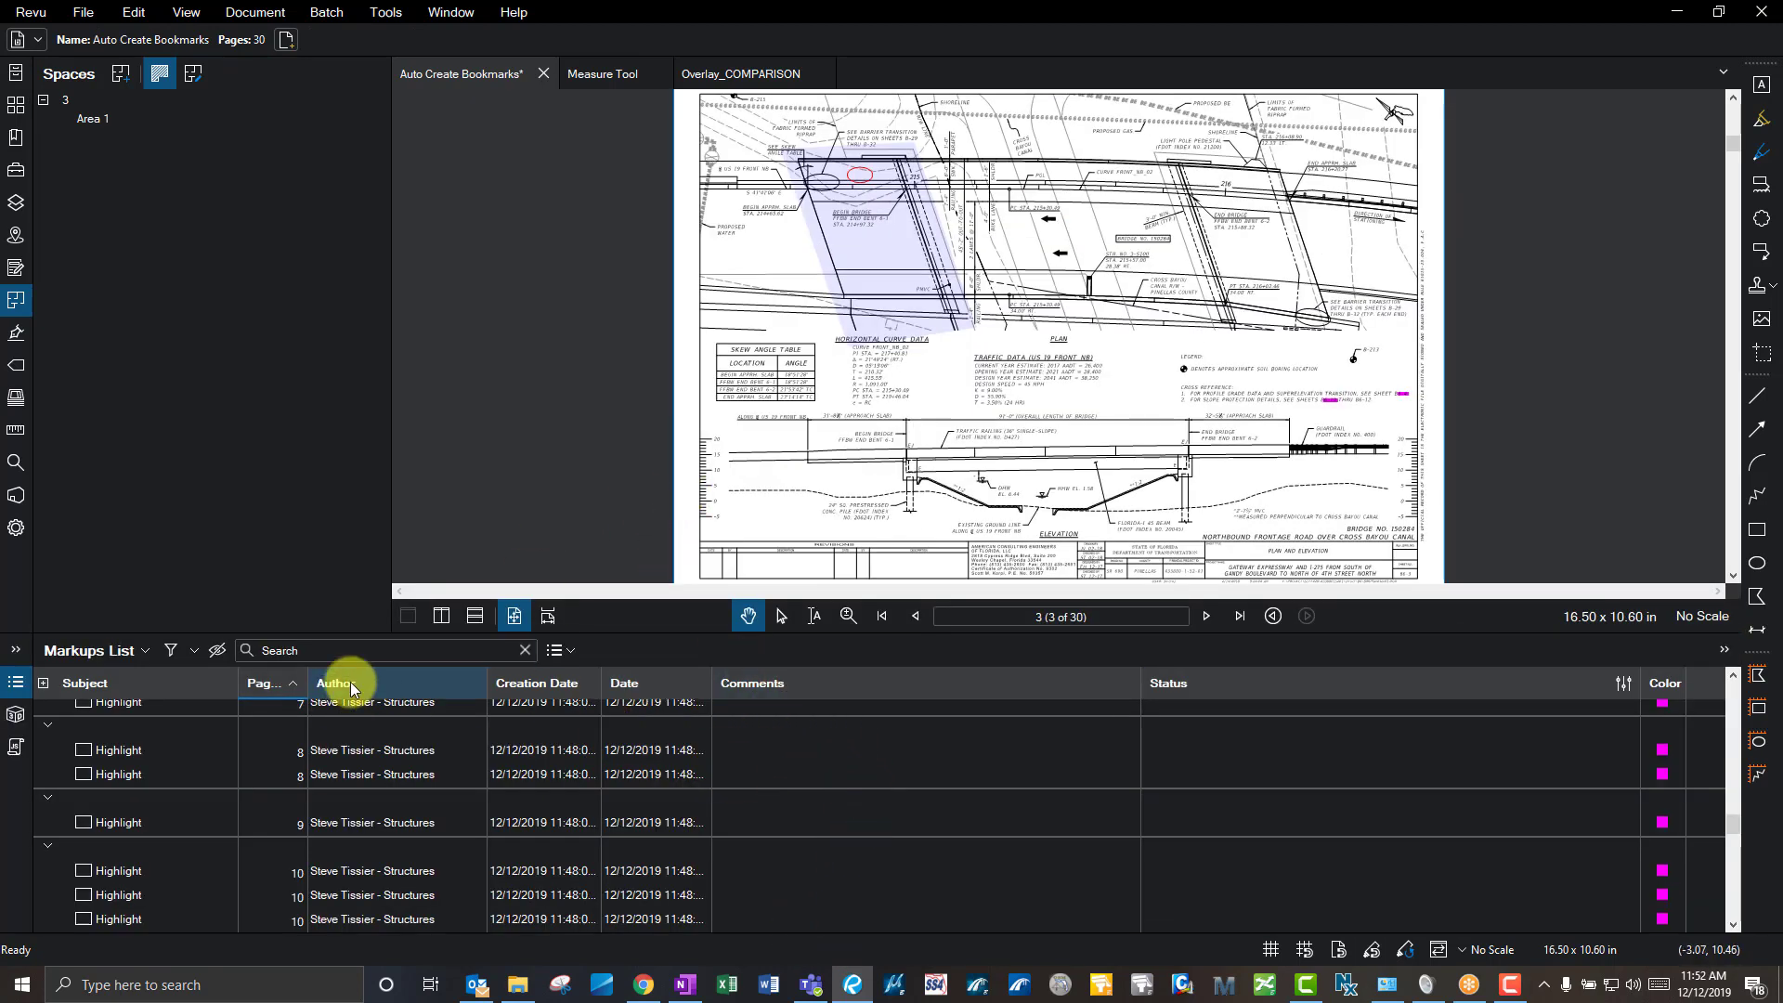
- Add the Space column to the Markups List through Manage Columns
click(146, 650)
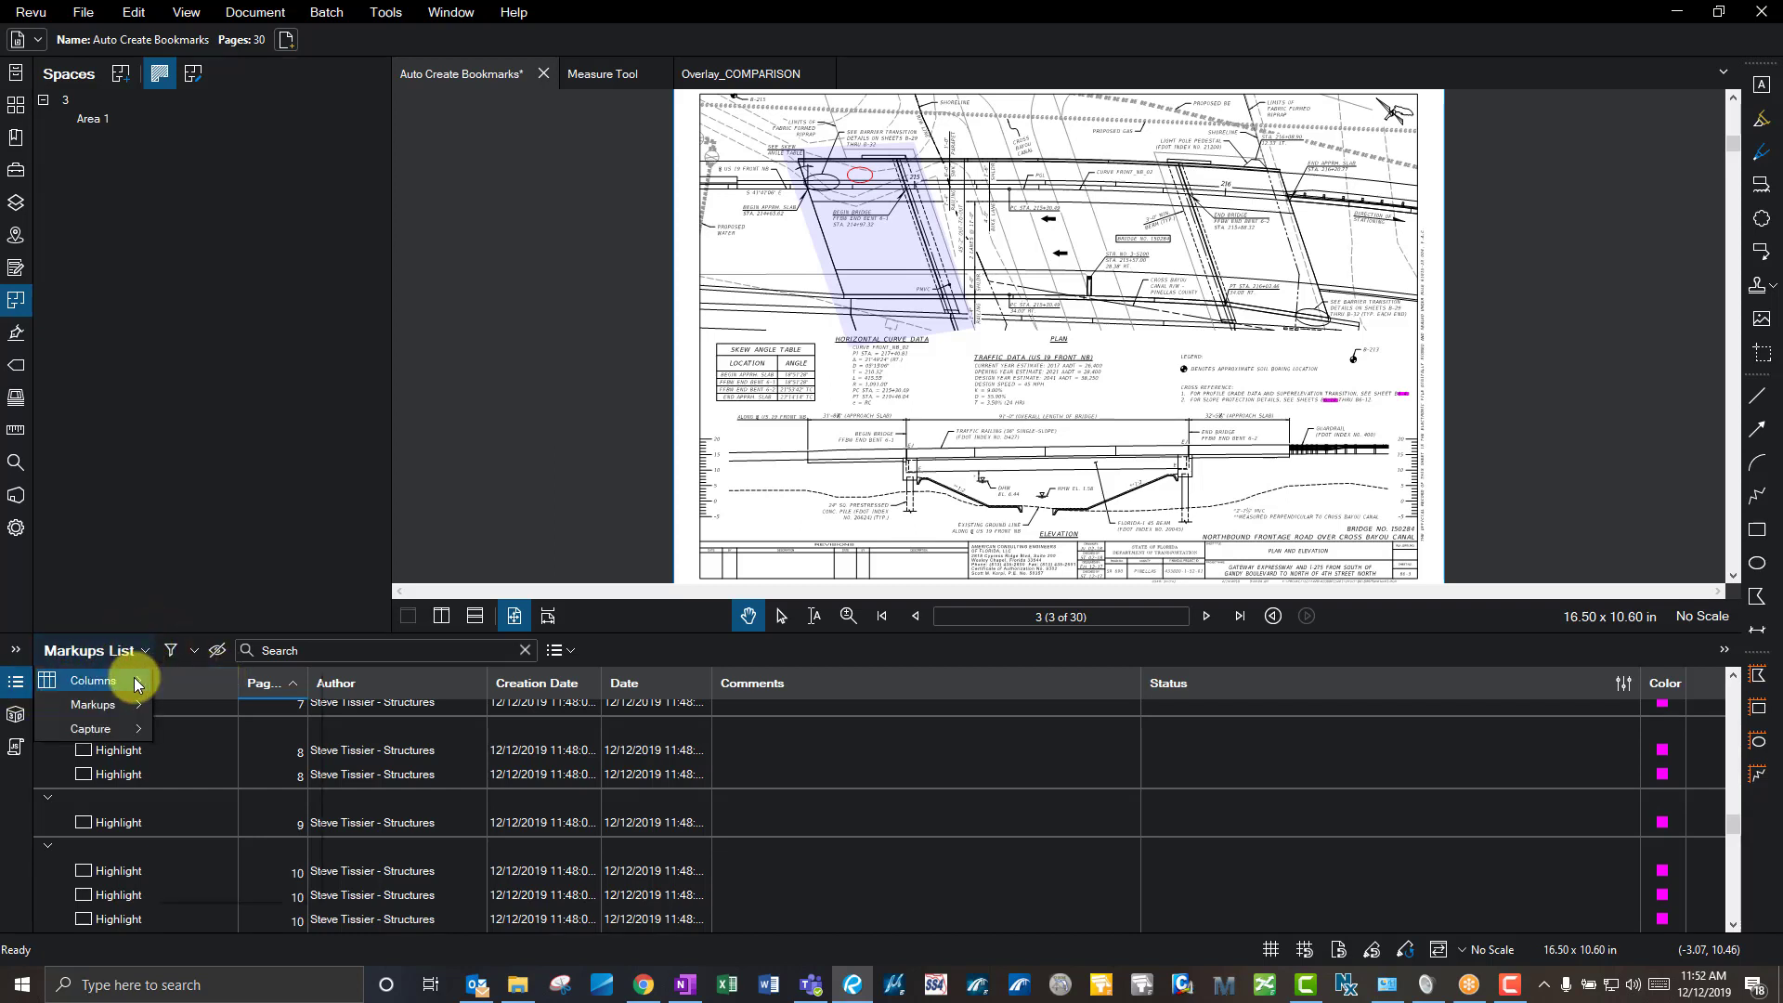
mouse_move(138, 684)
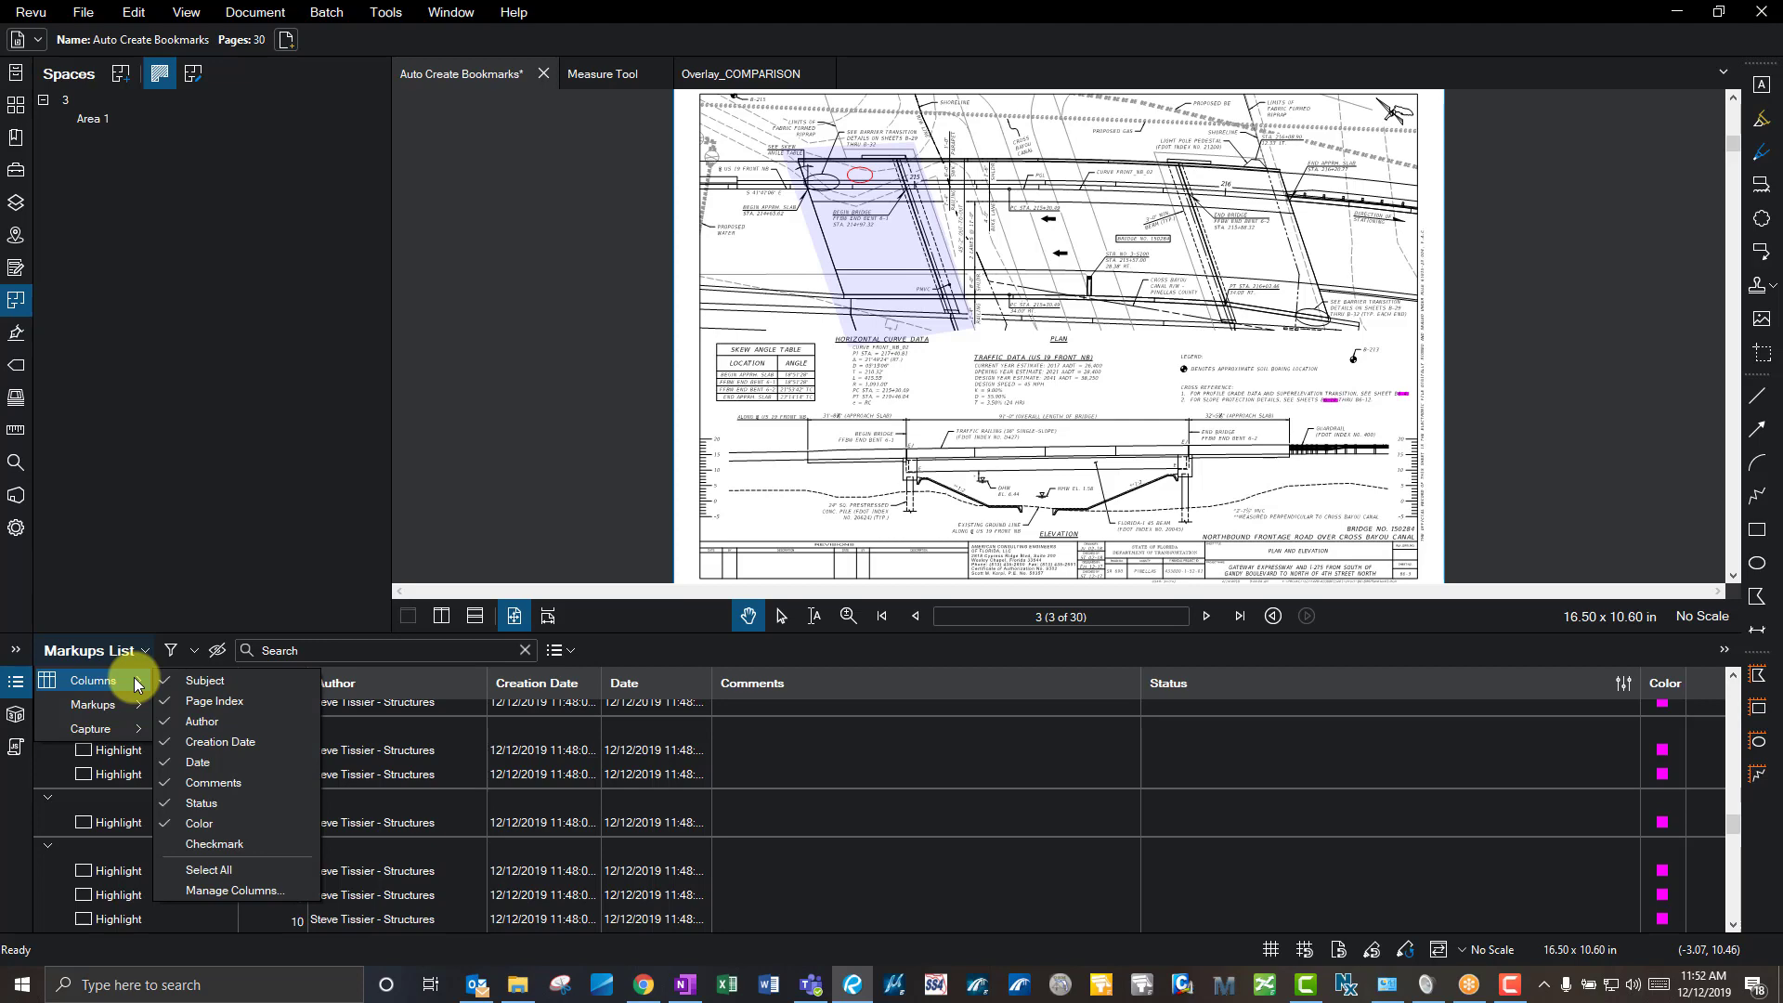
click(232, 890)
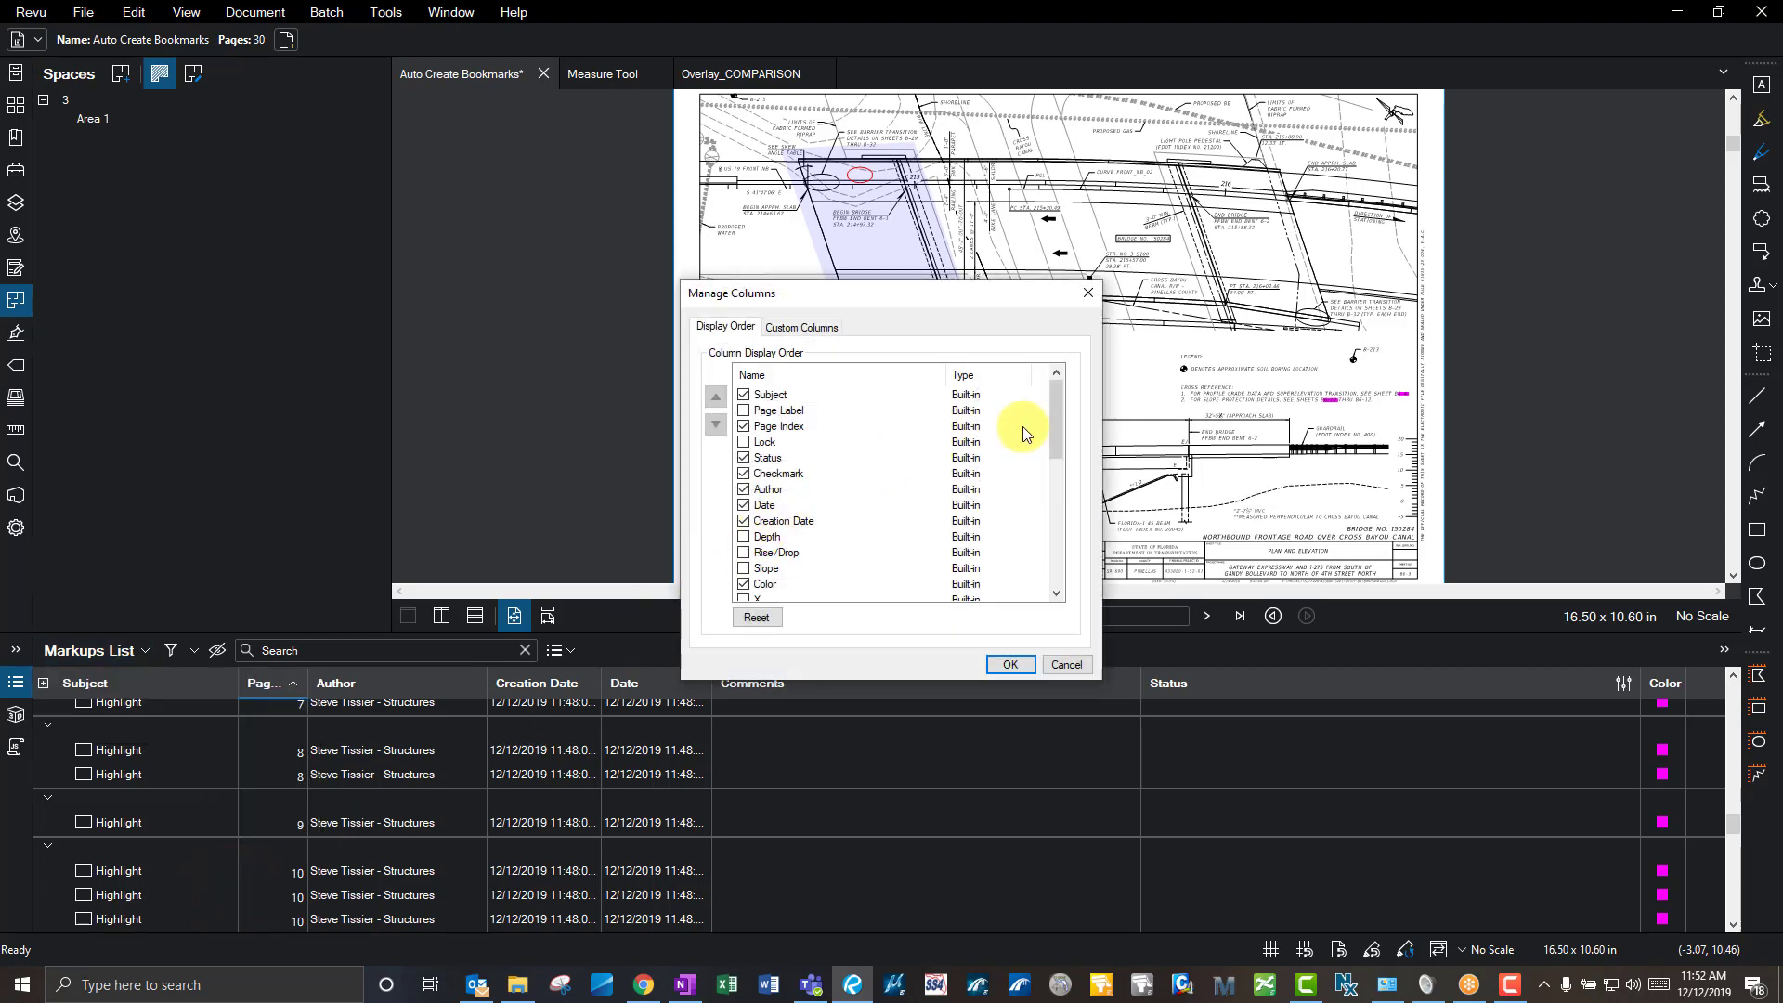
drag(1064, 425, 1055, 549)
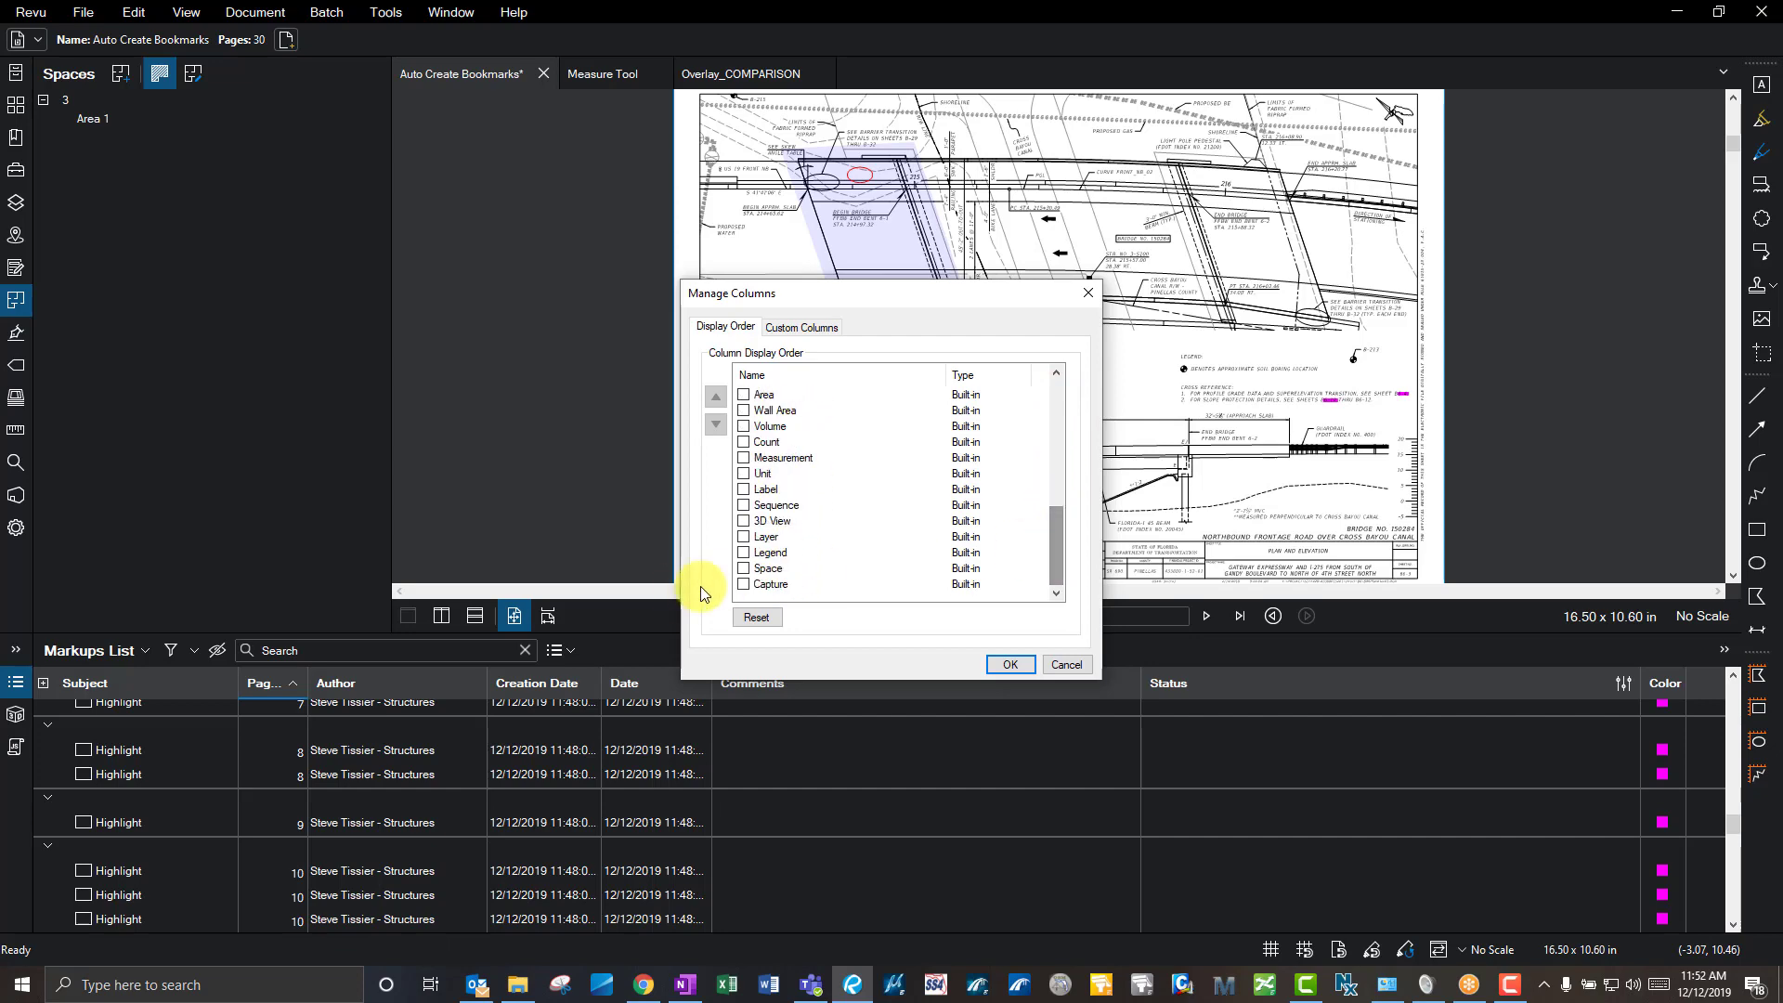
click(743, 568)
click(1005, 664)
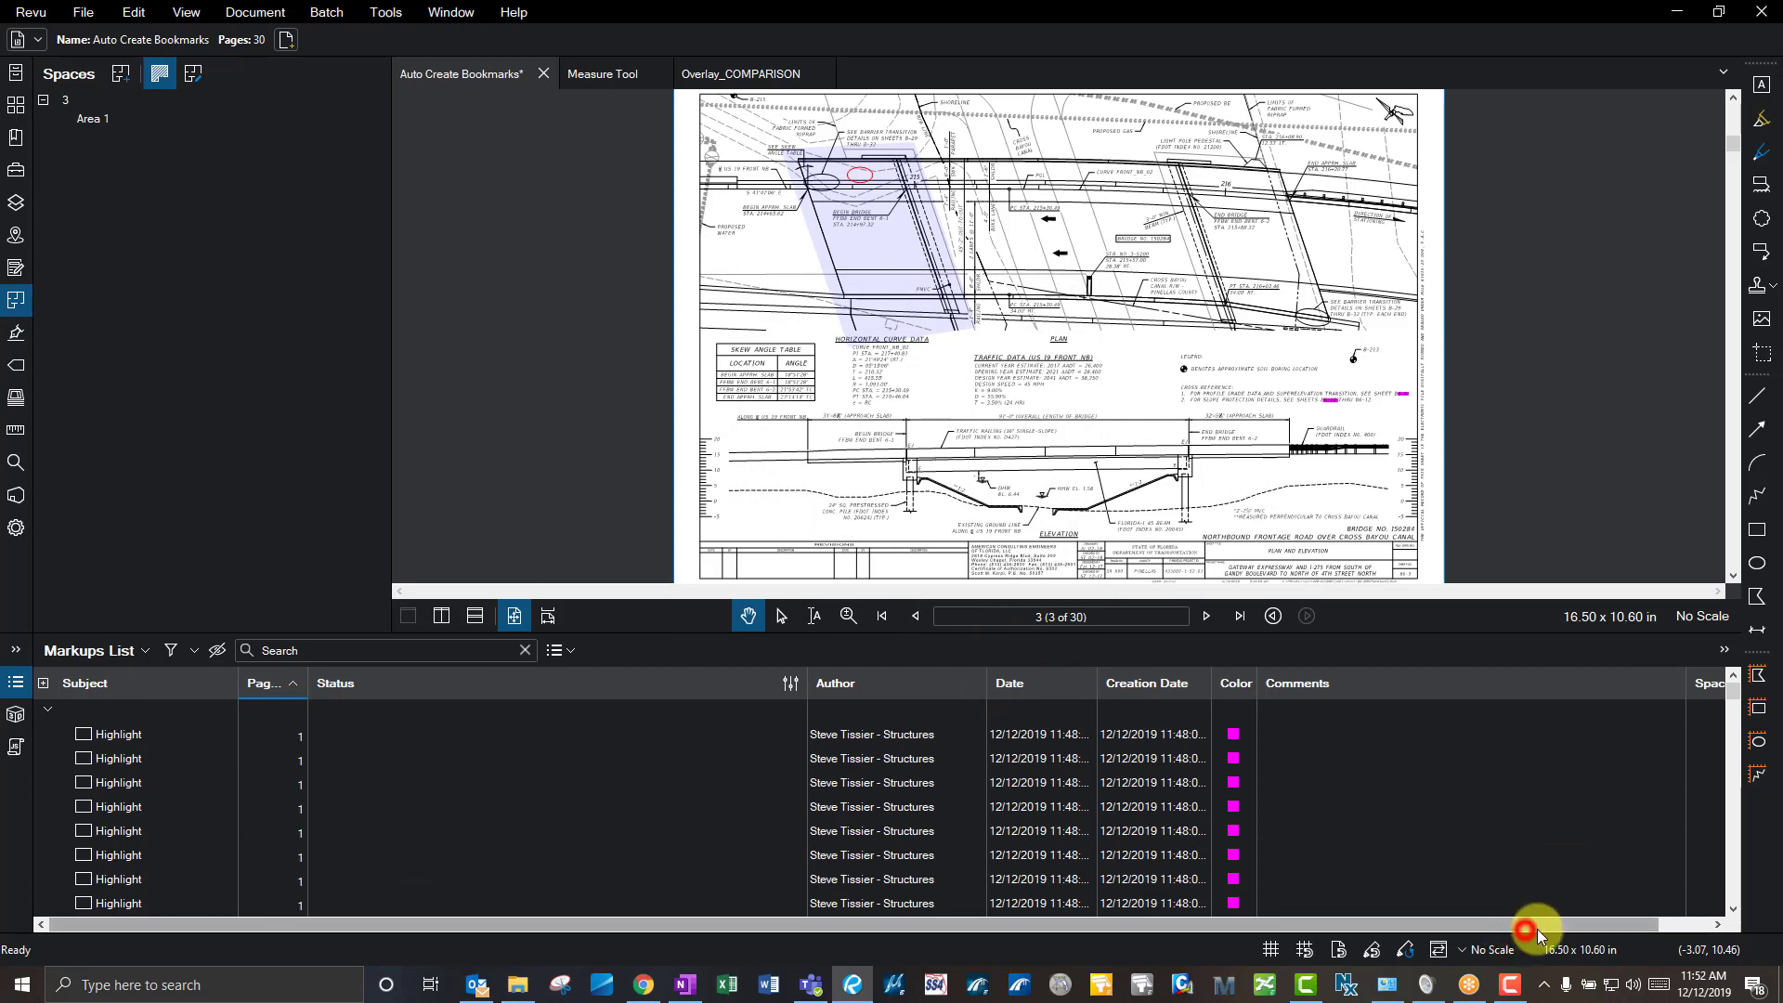
- Select the red ellipse to see its Space value of Area 1 in the list
drag(1537, 932, 1590, 931)
click(1465, 433)
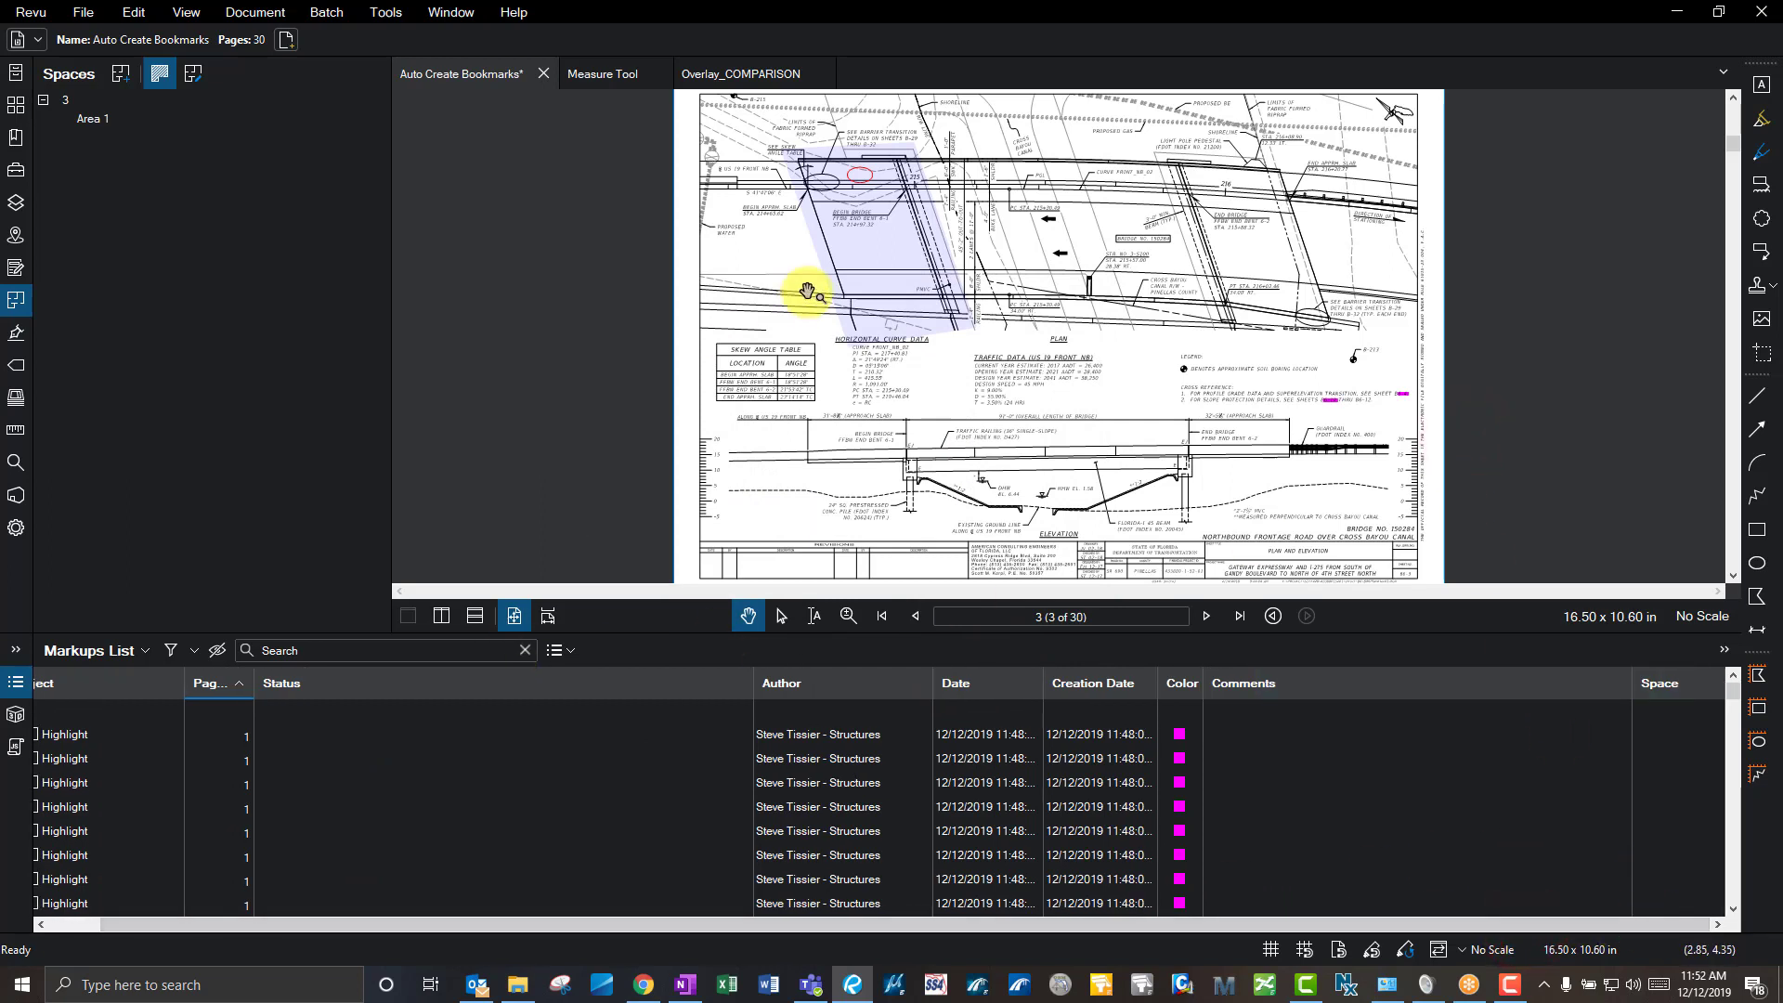
click(856, 177)
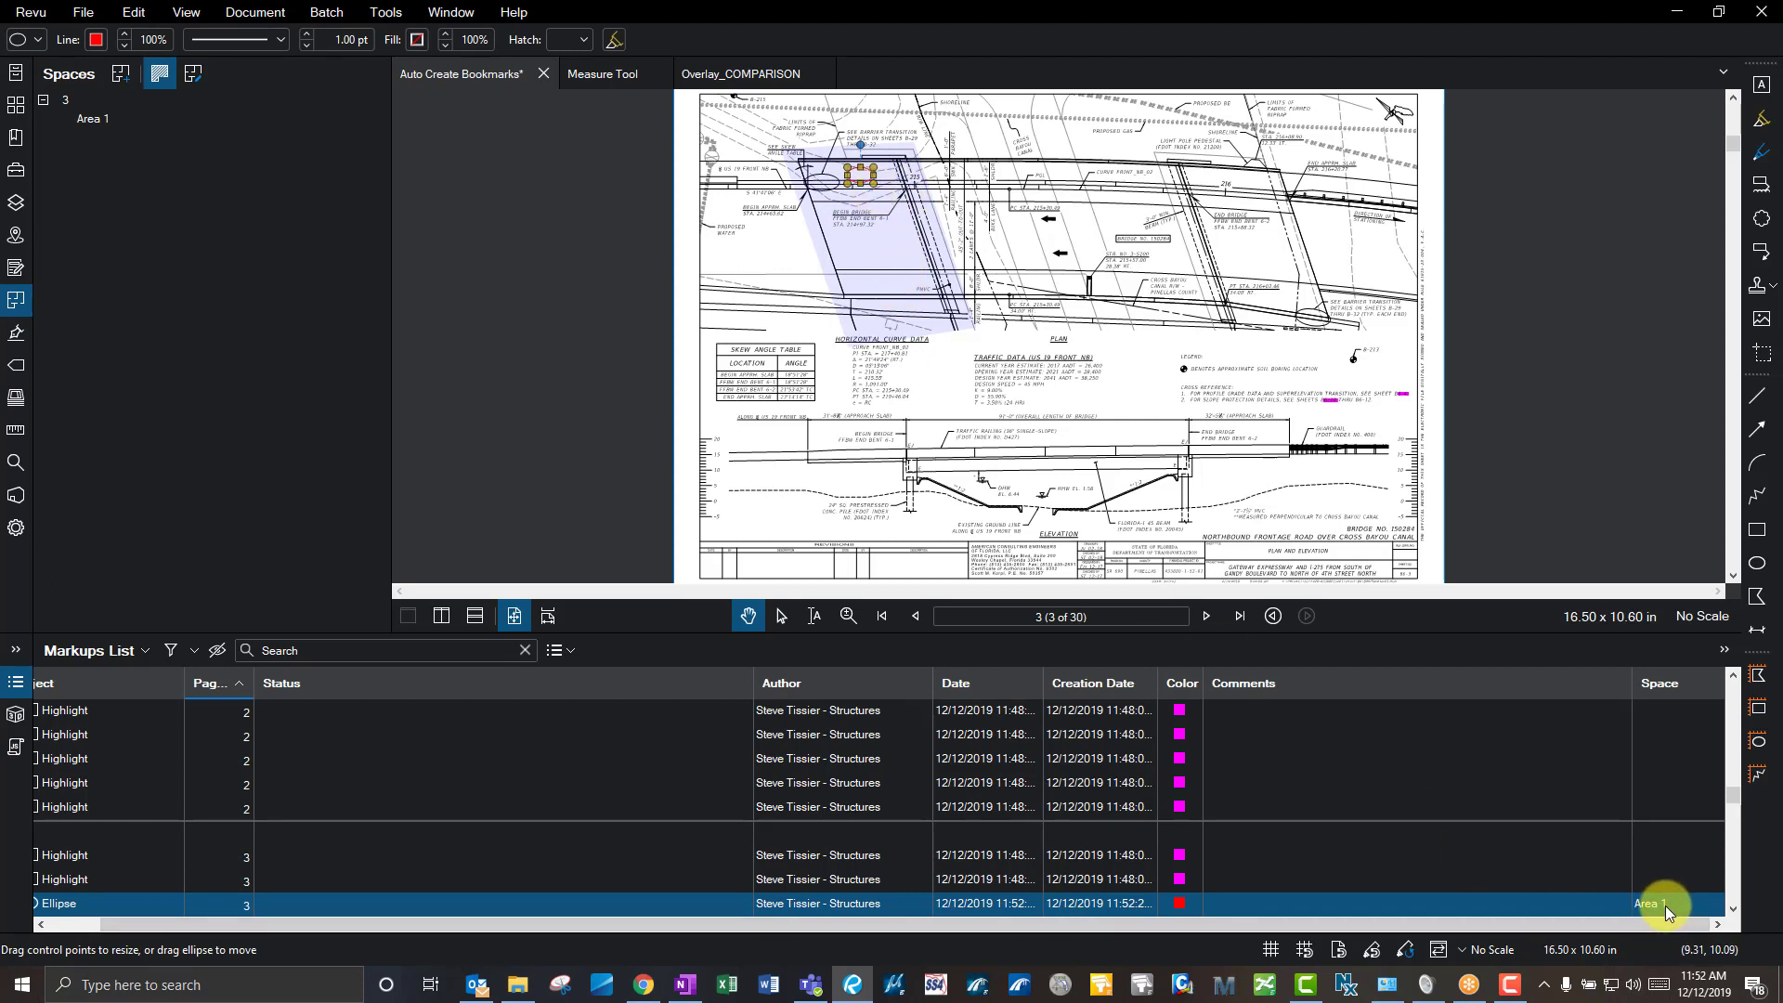
click(1425, 409)
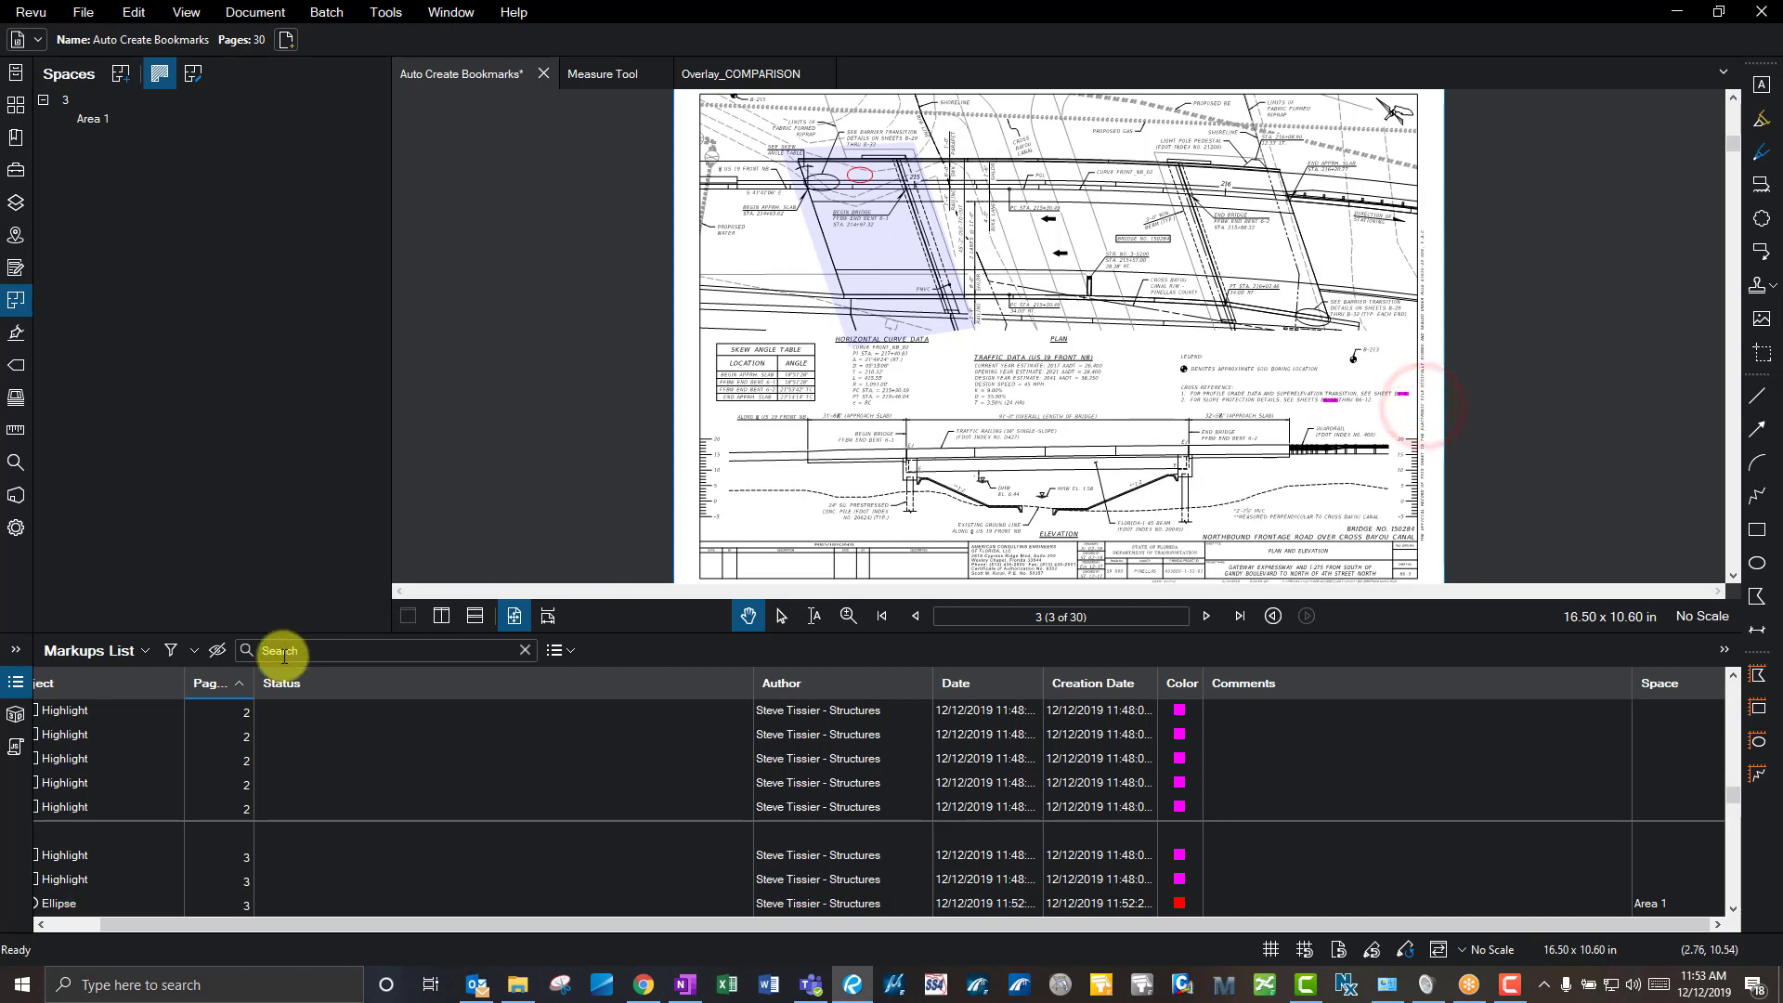
- Turn on Markups List column filters and select the ellipse to locate its Area 1 row
click(170, 653)
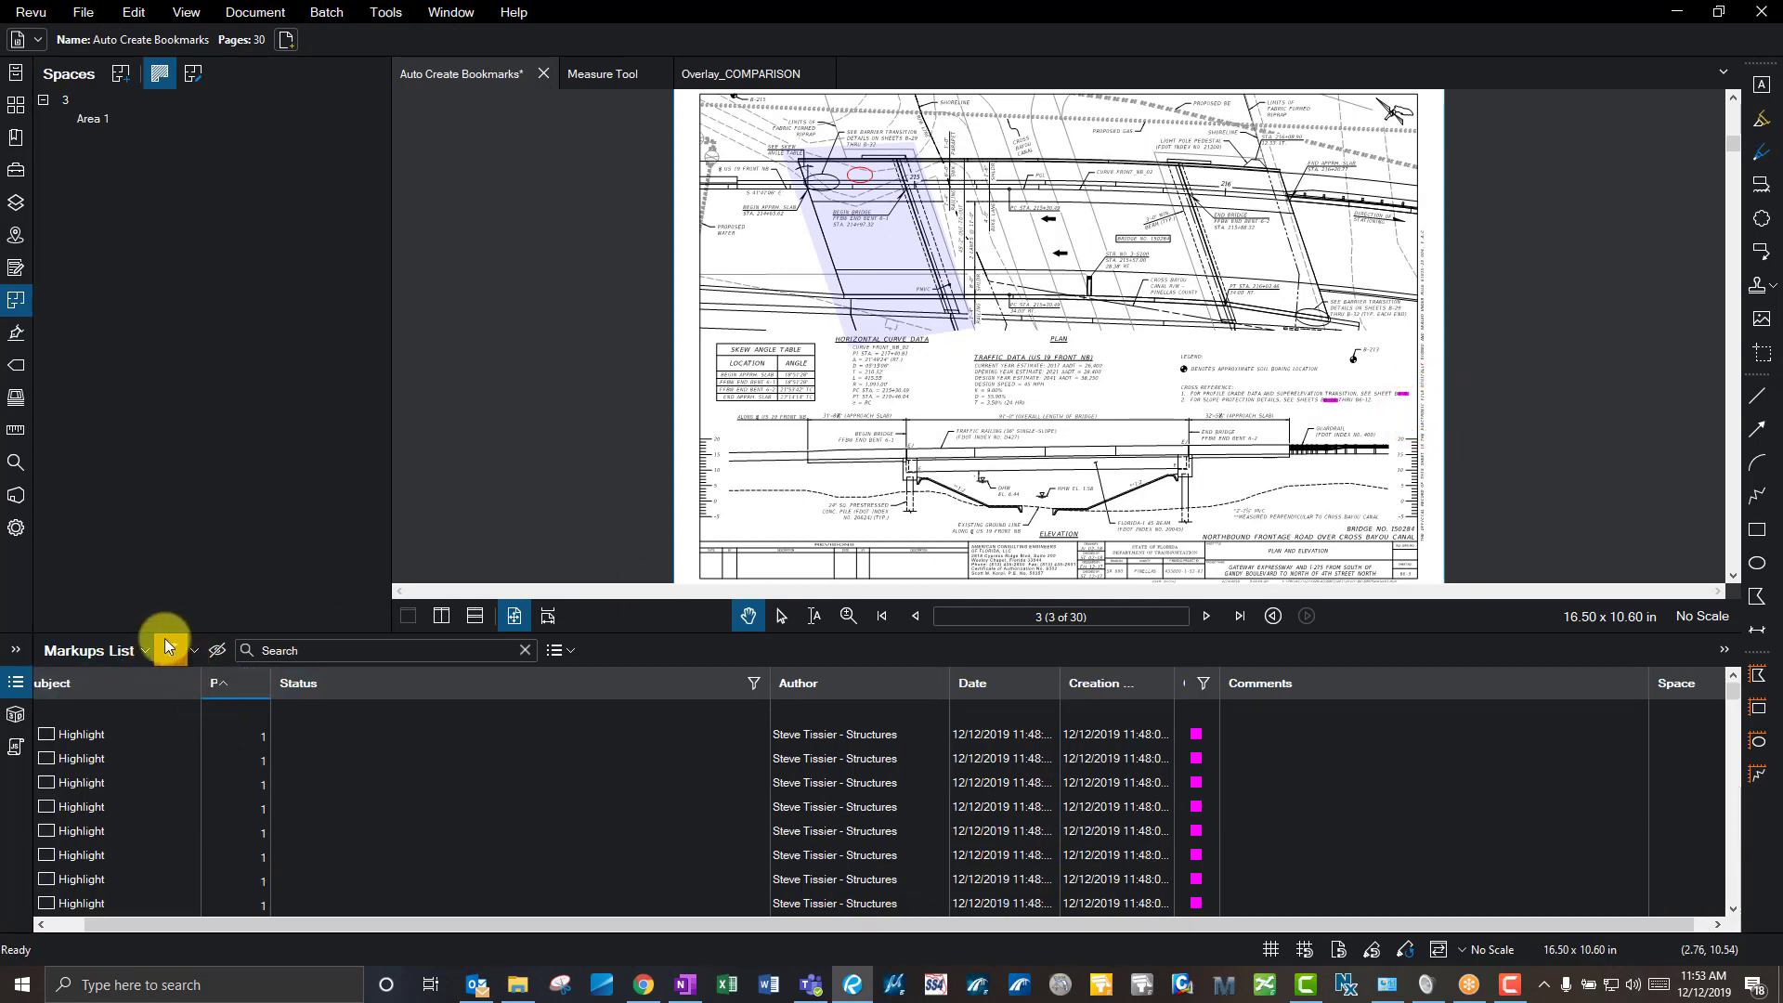
drag(1056, 924, 1092, 920)
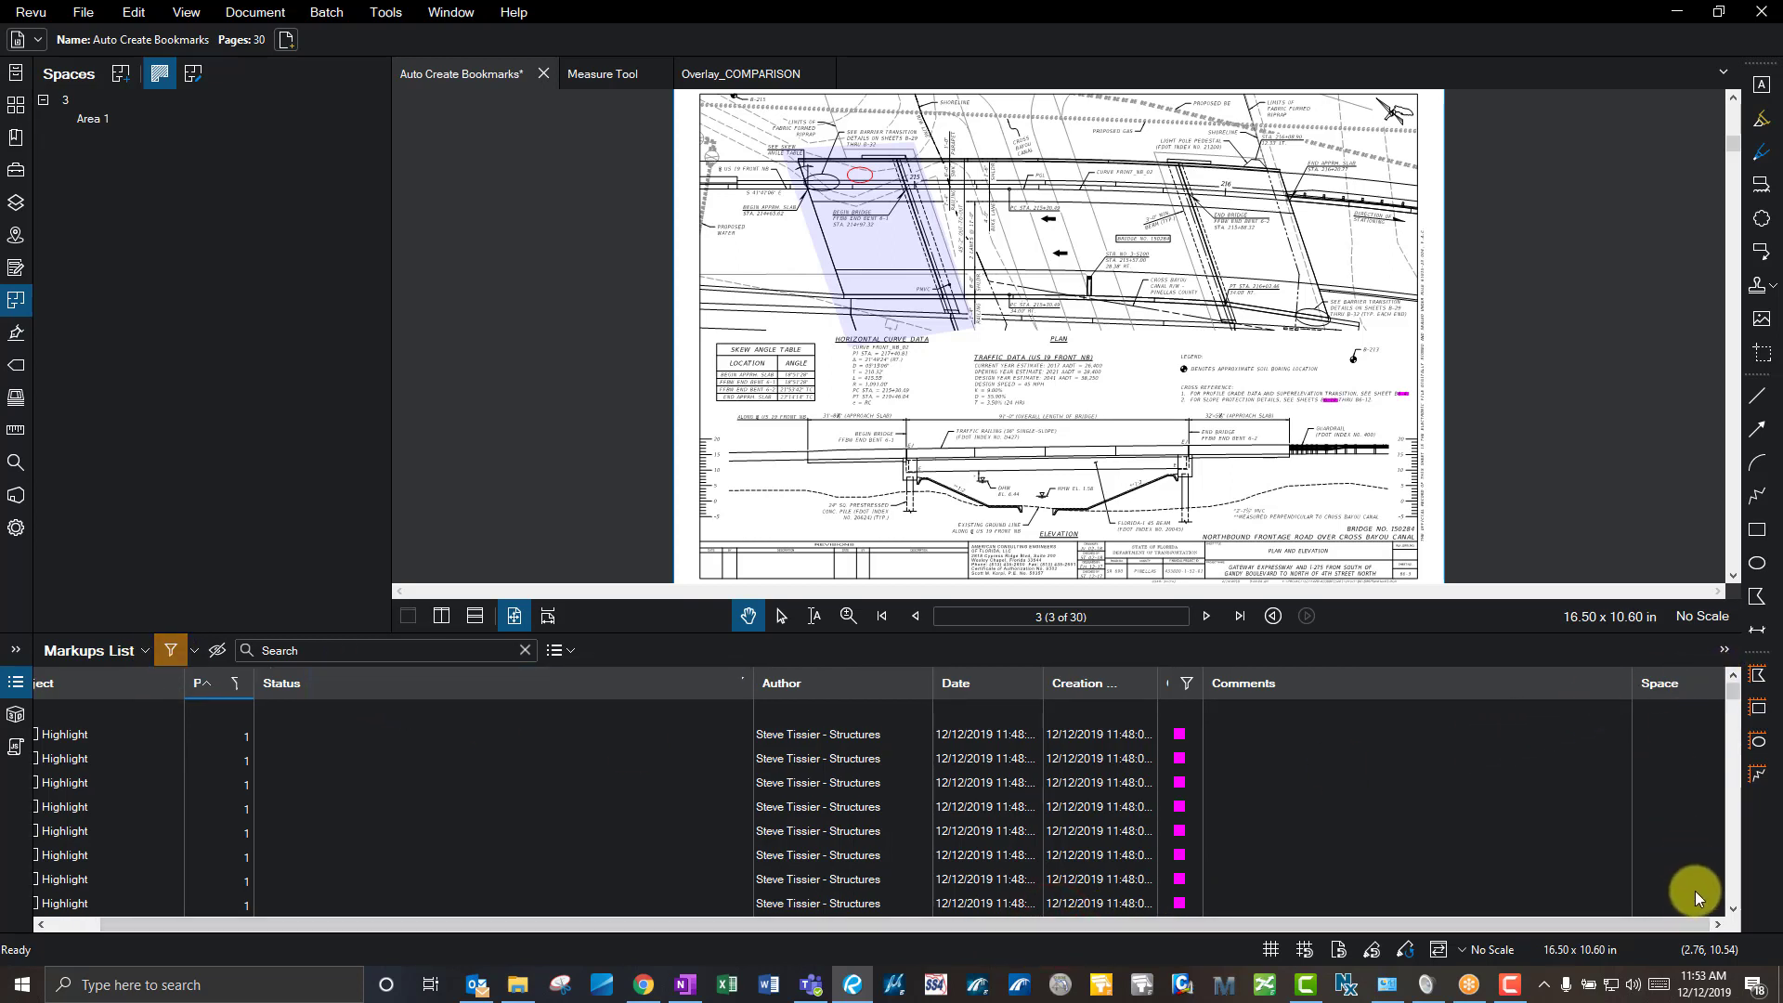
click(1715, 924)
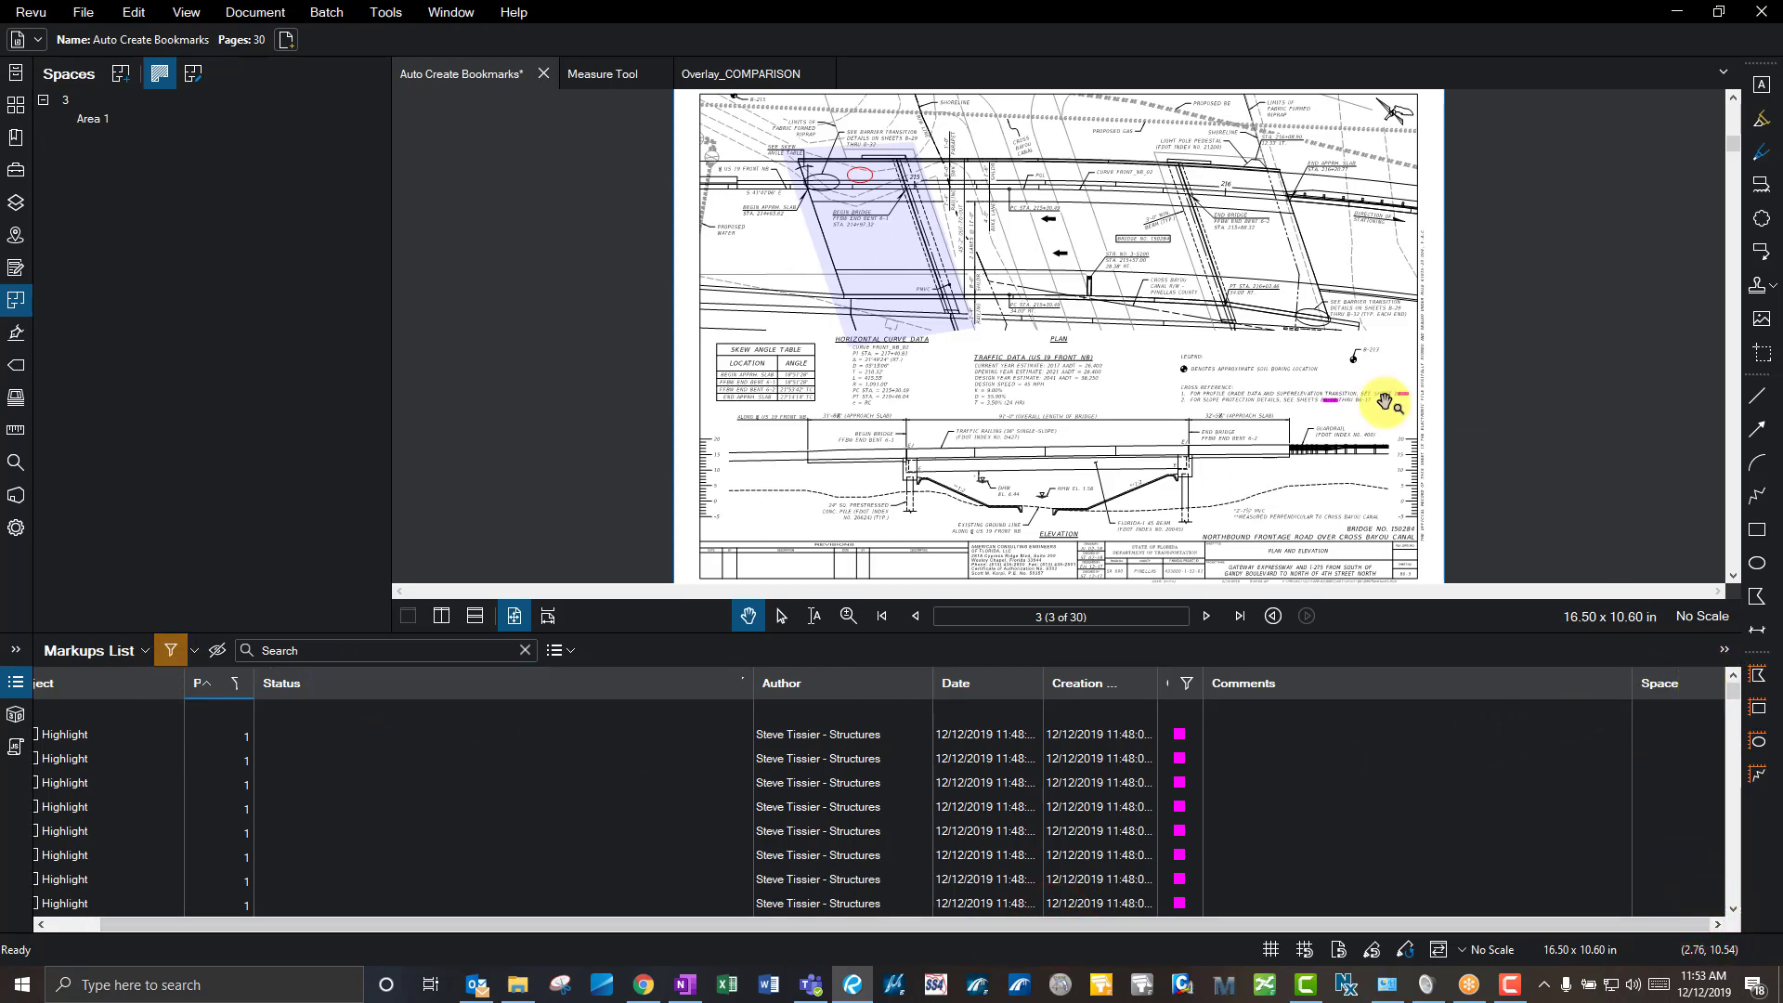
click(1232, 338)
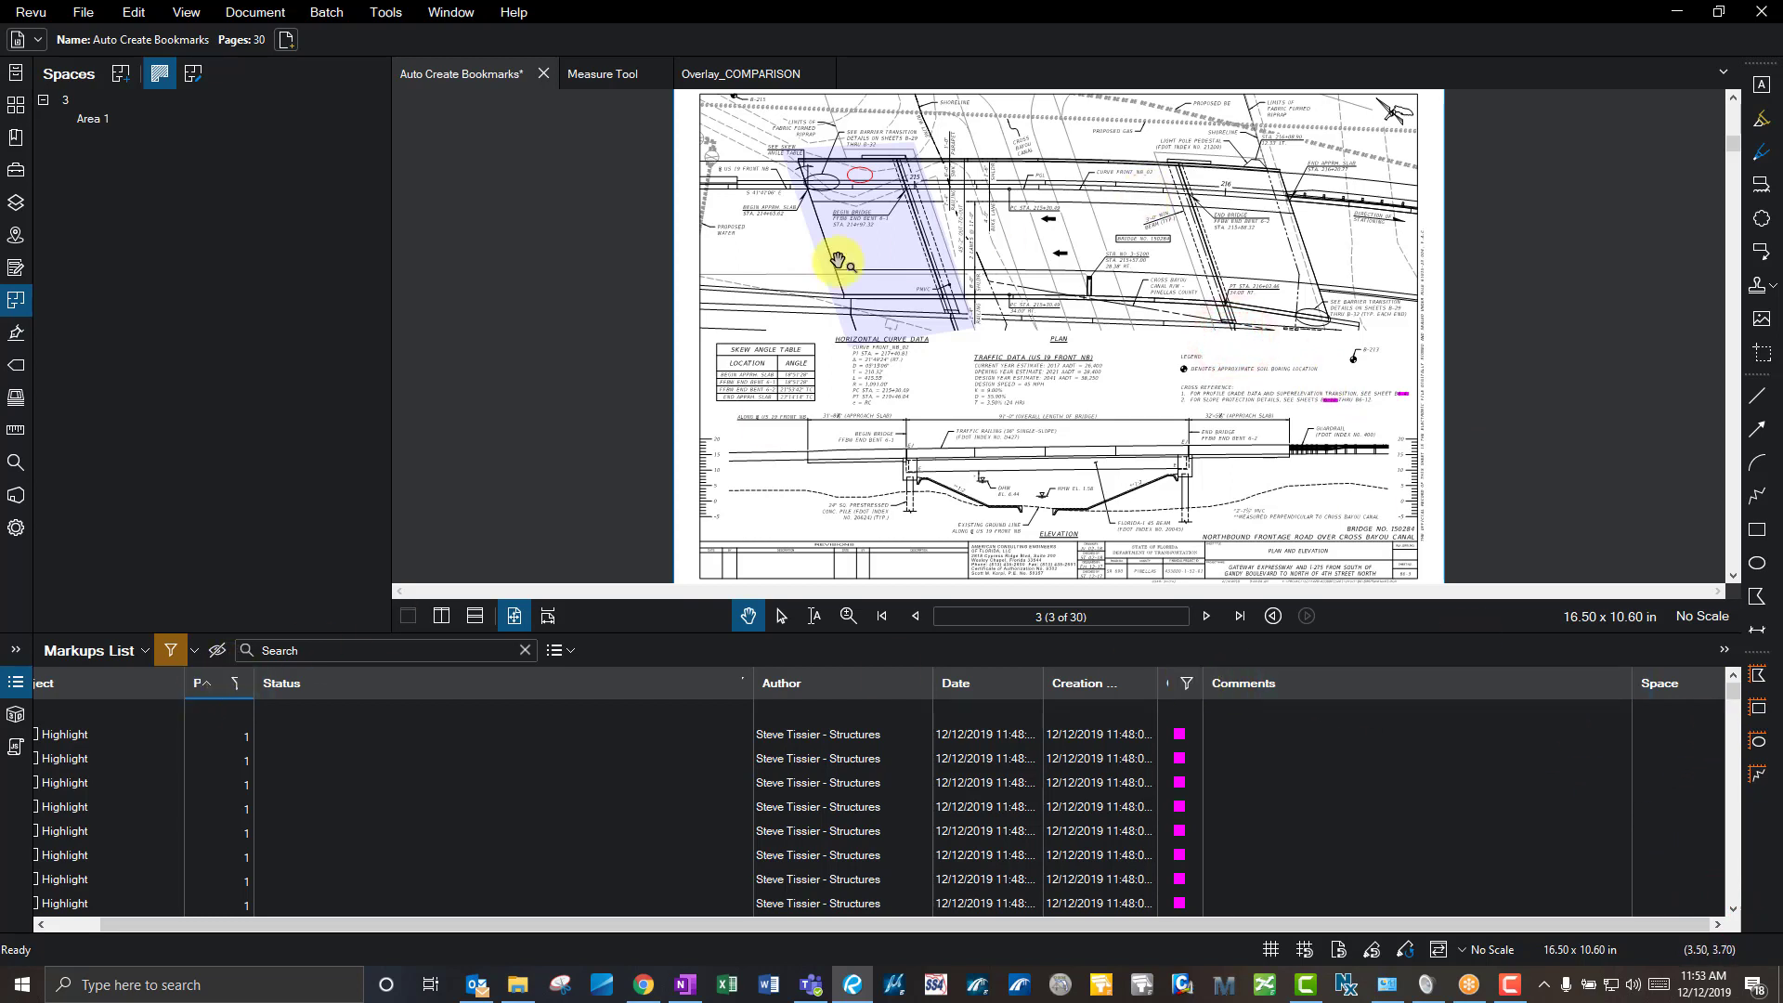
click(1053, 285)
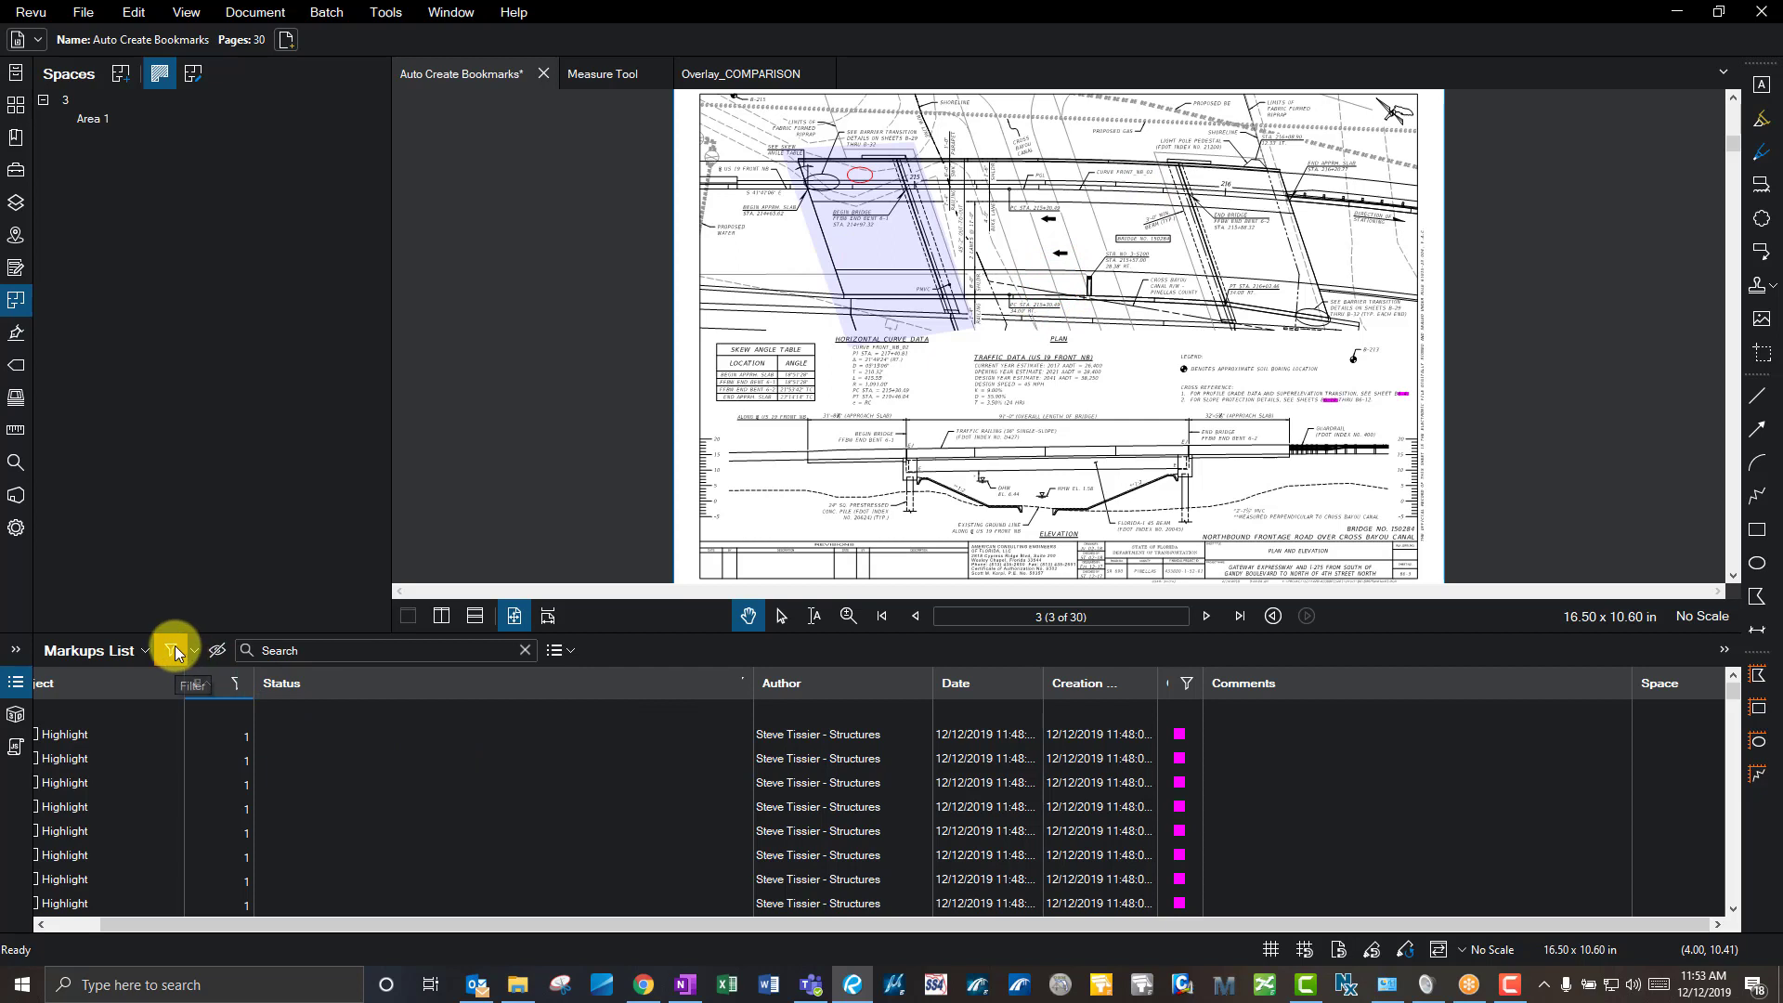
click(867, 175)
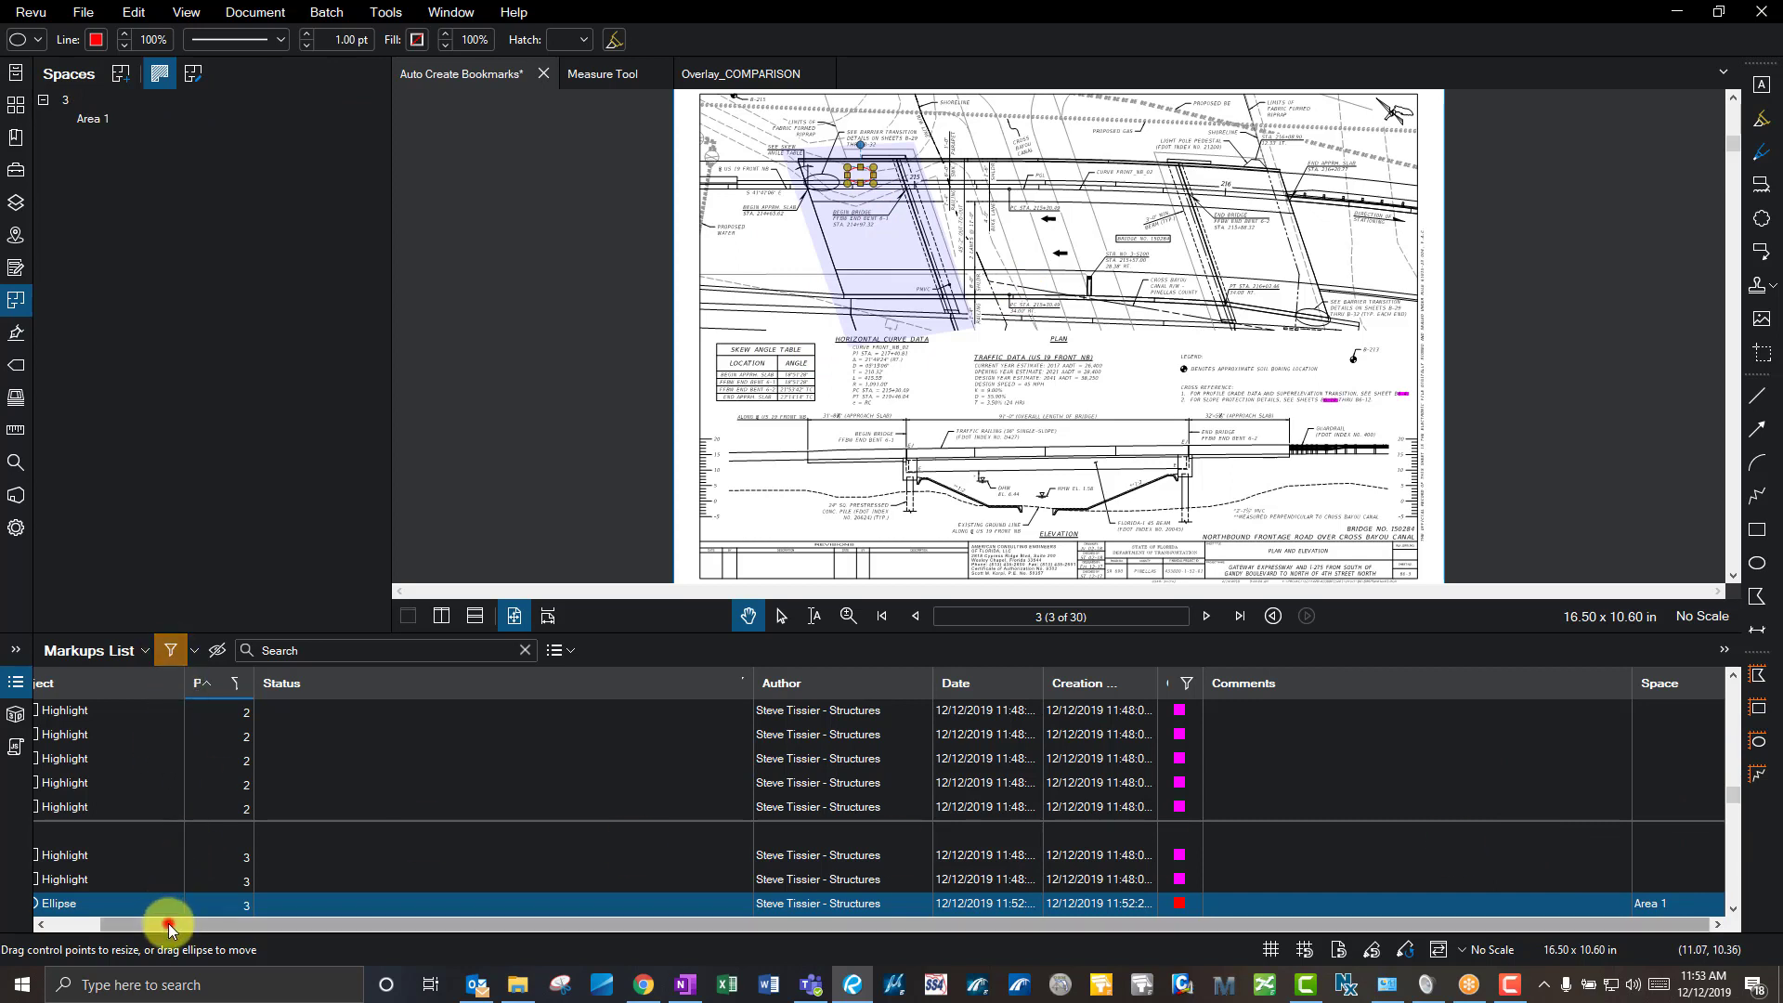
- Remove the Space column from the Markups List
drag(169, 923, 112, 923)
click(137, 650)
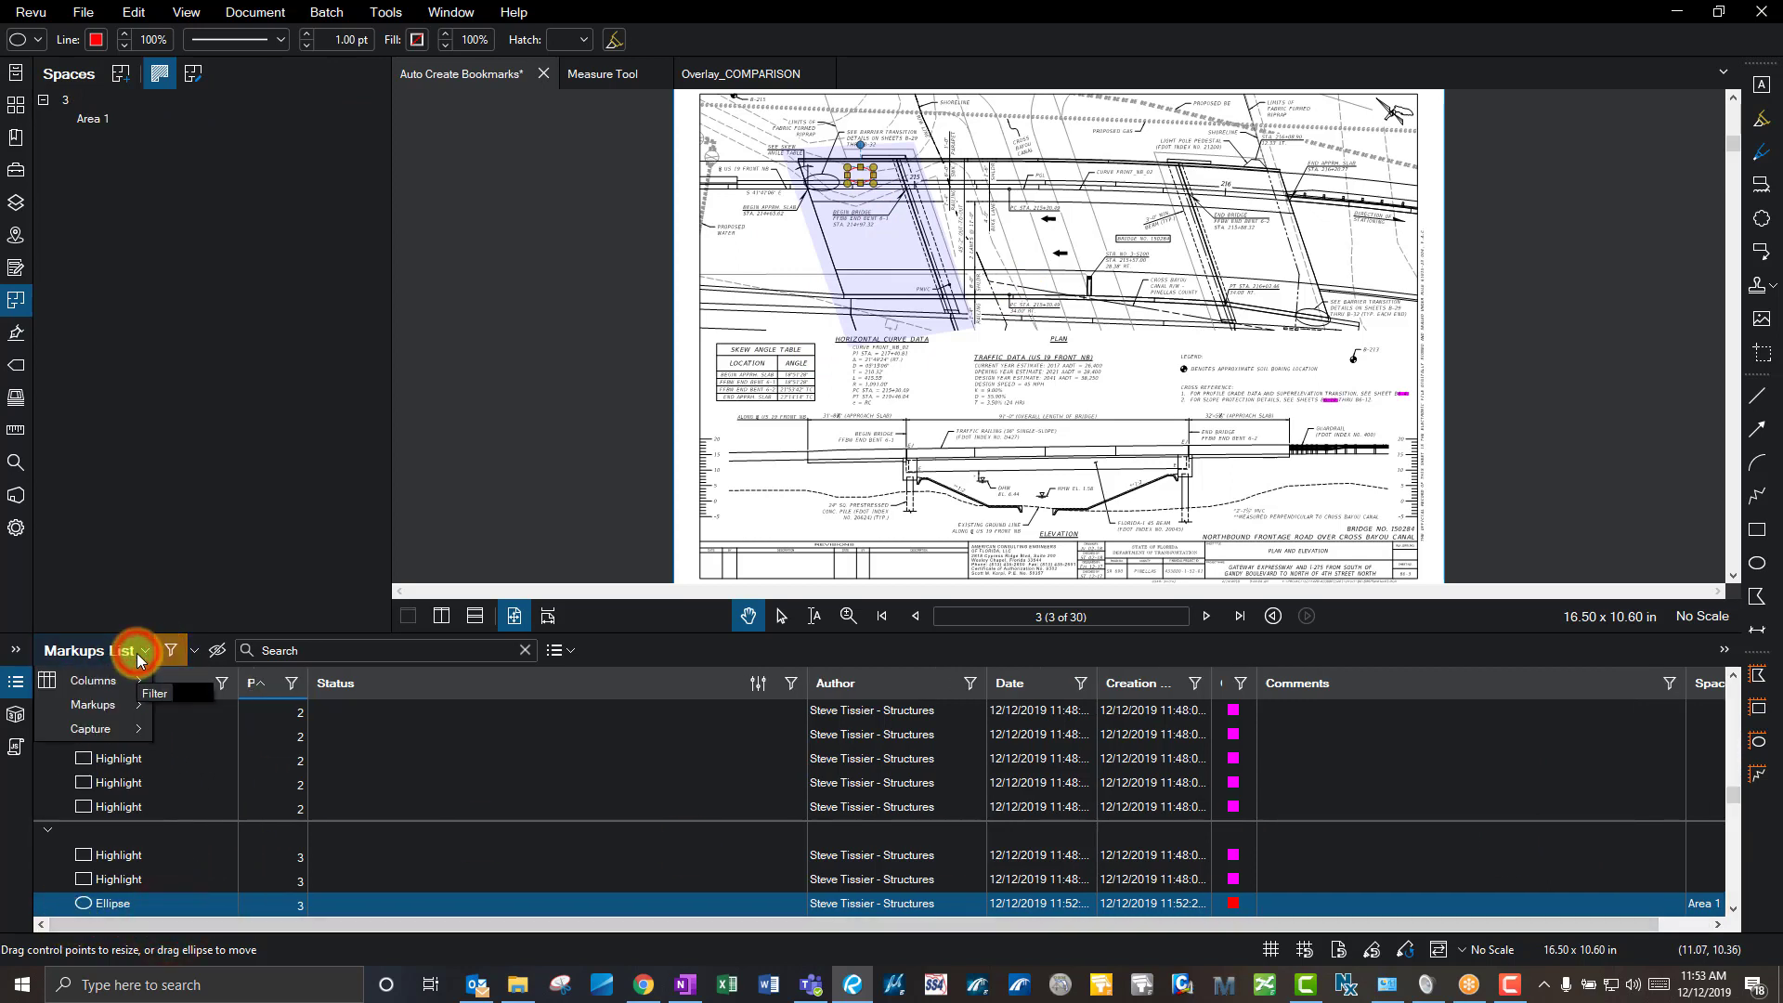
mouse_move(117, 690)
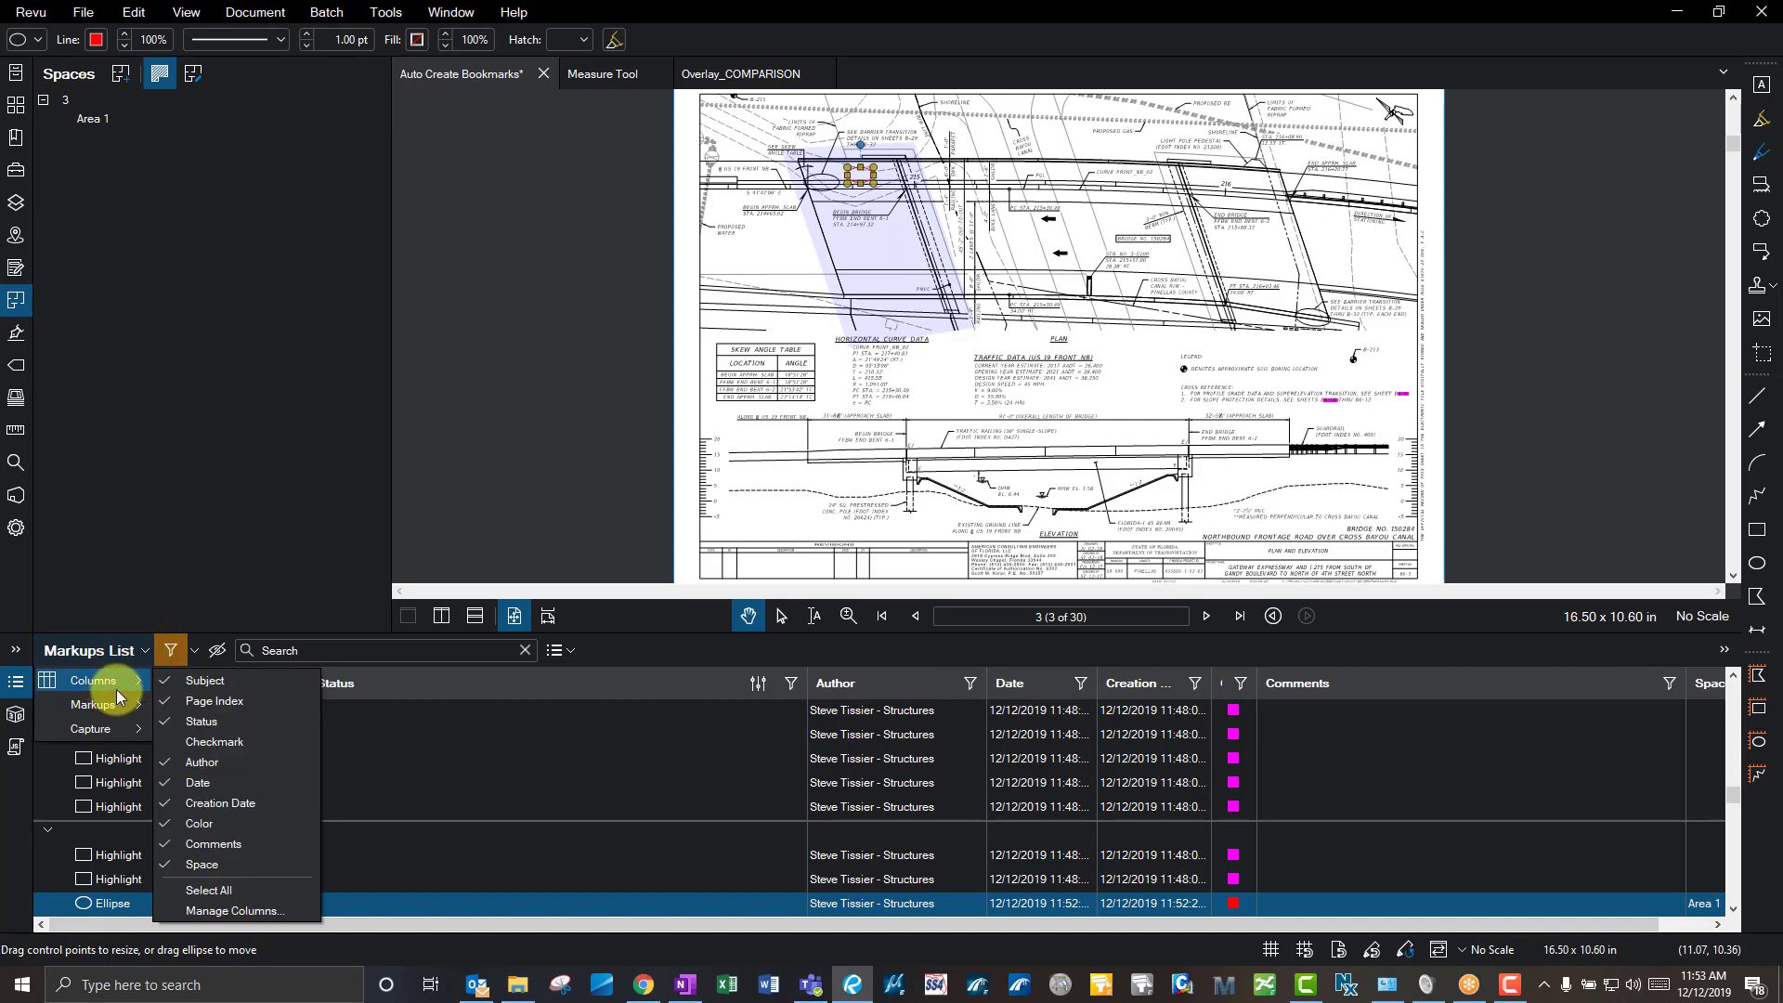
click(237, 864)
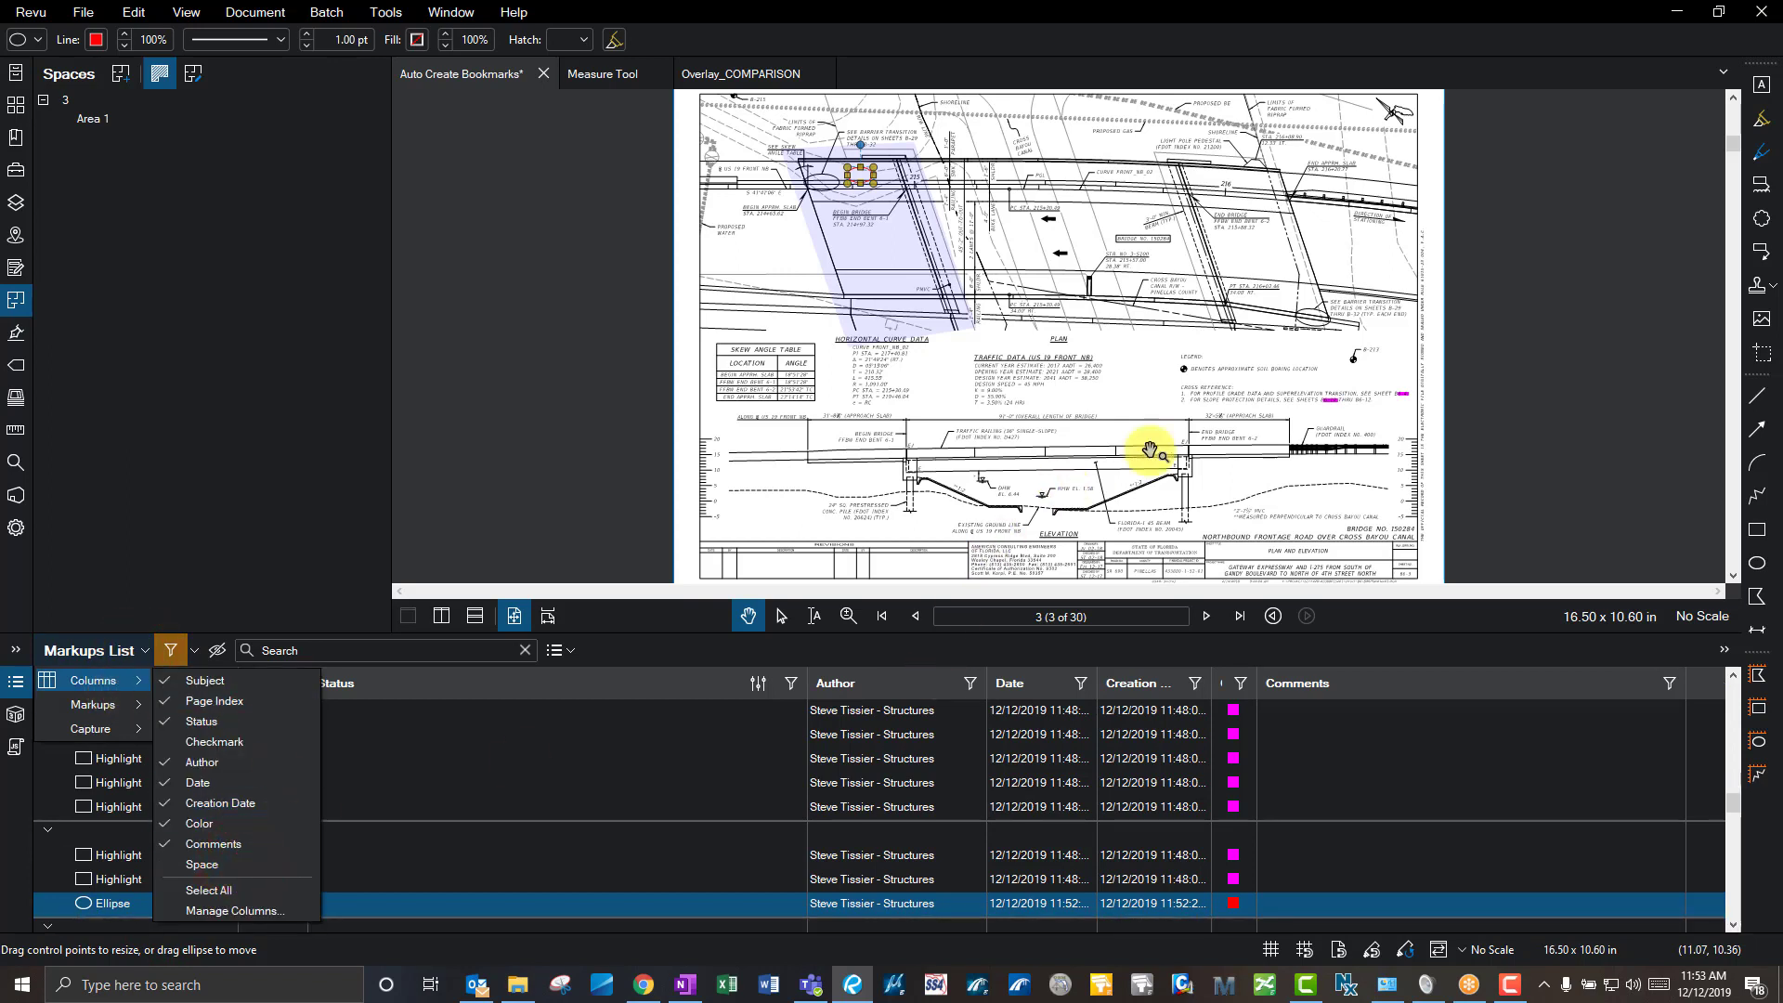
click(1237, 459)
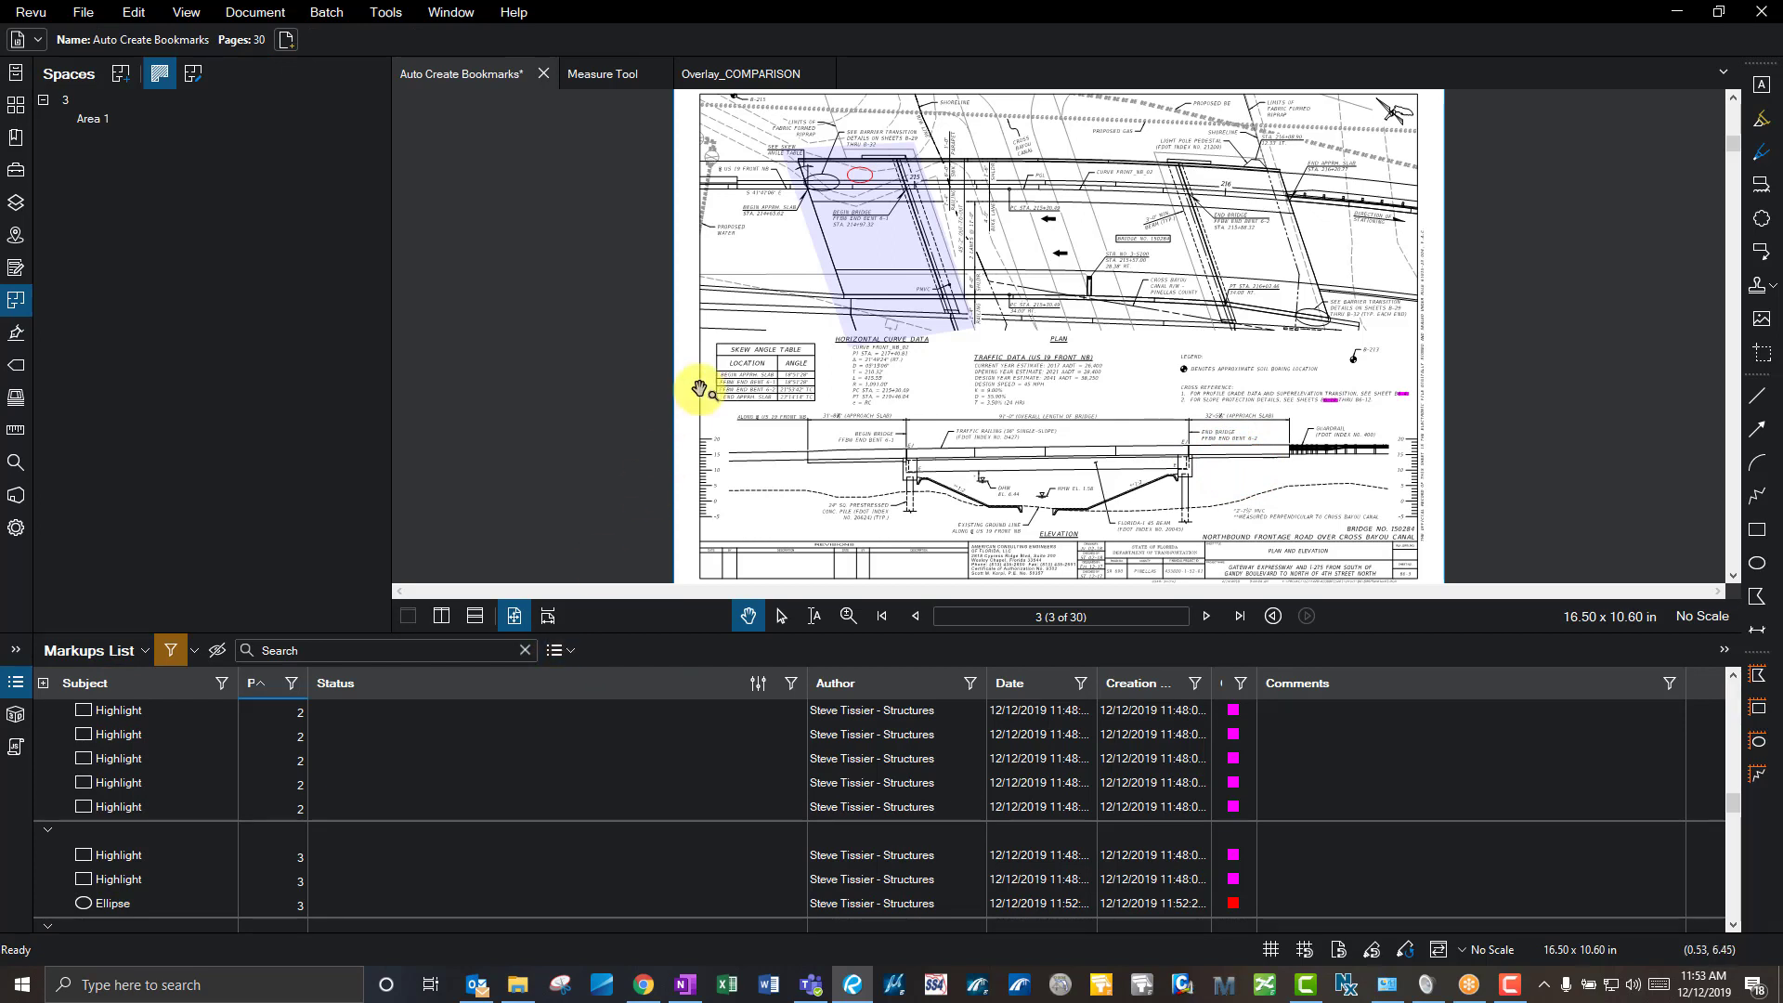
- Lasso-select and delete the red ellipse markup
key(shift+o)
mouse_move(1058, 399)
mouse_down()
mouse_move(740, 131)
mouse_move(734, 104)
mouse_up()
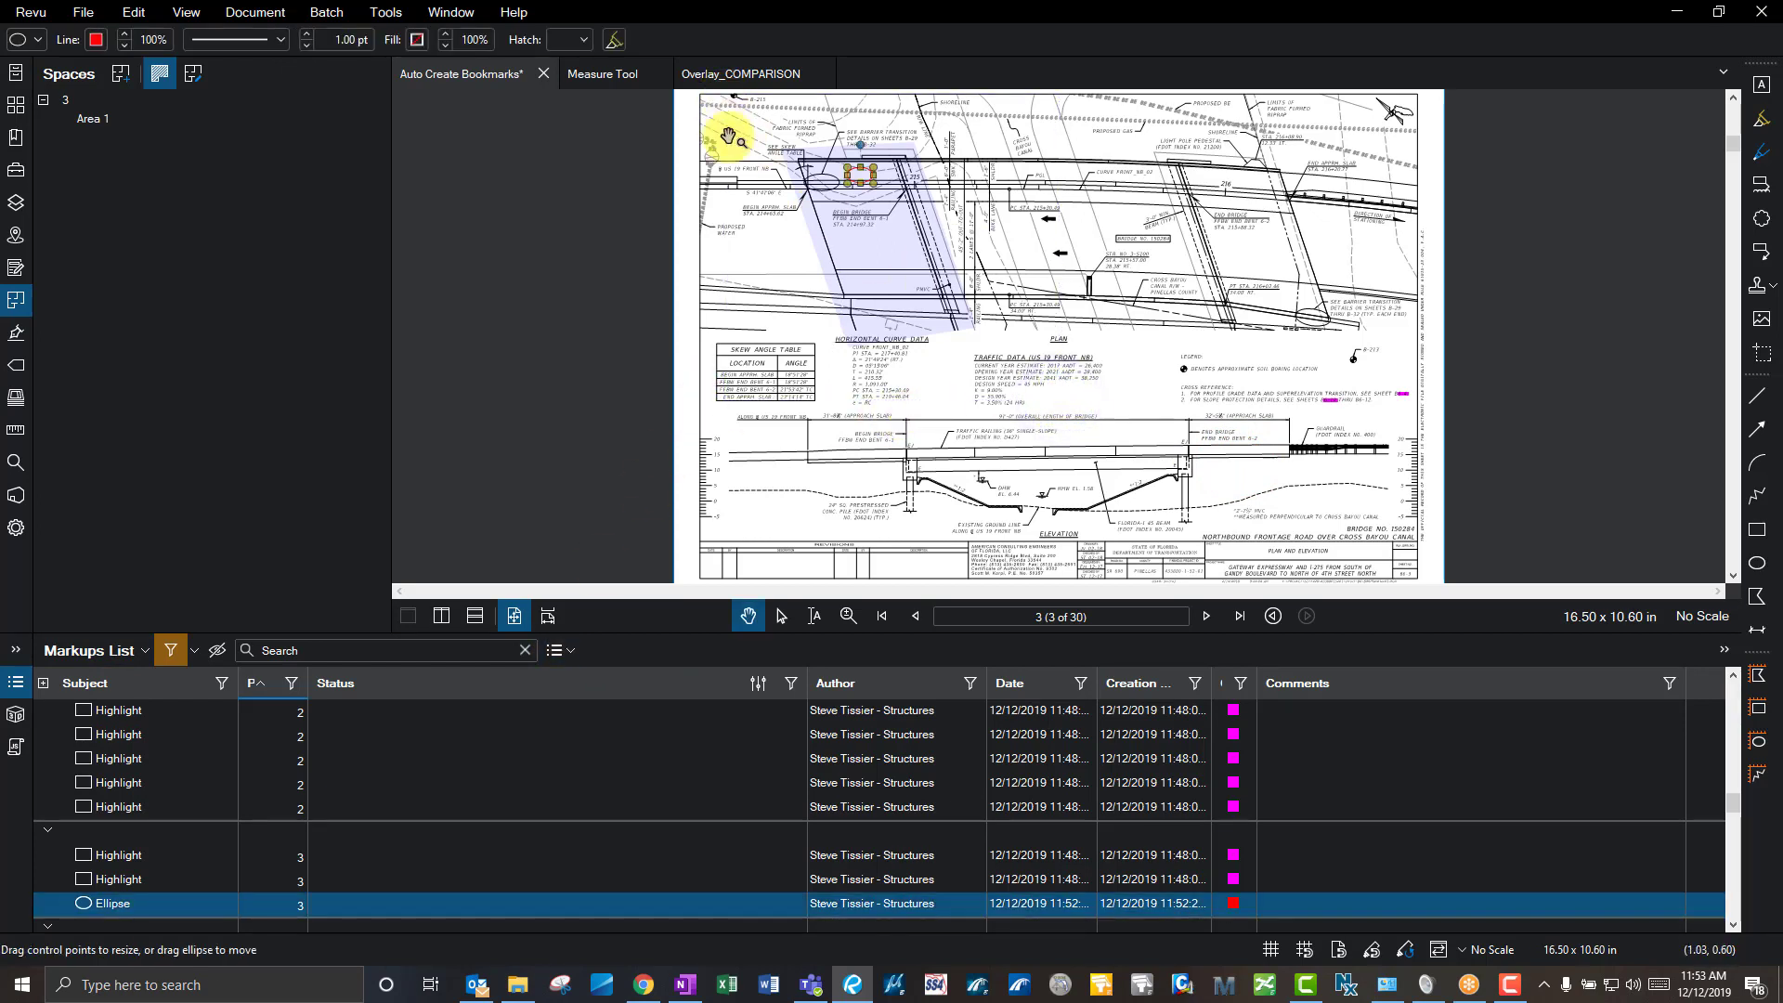
key(Delete)
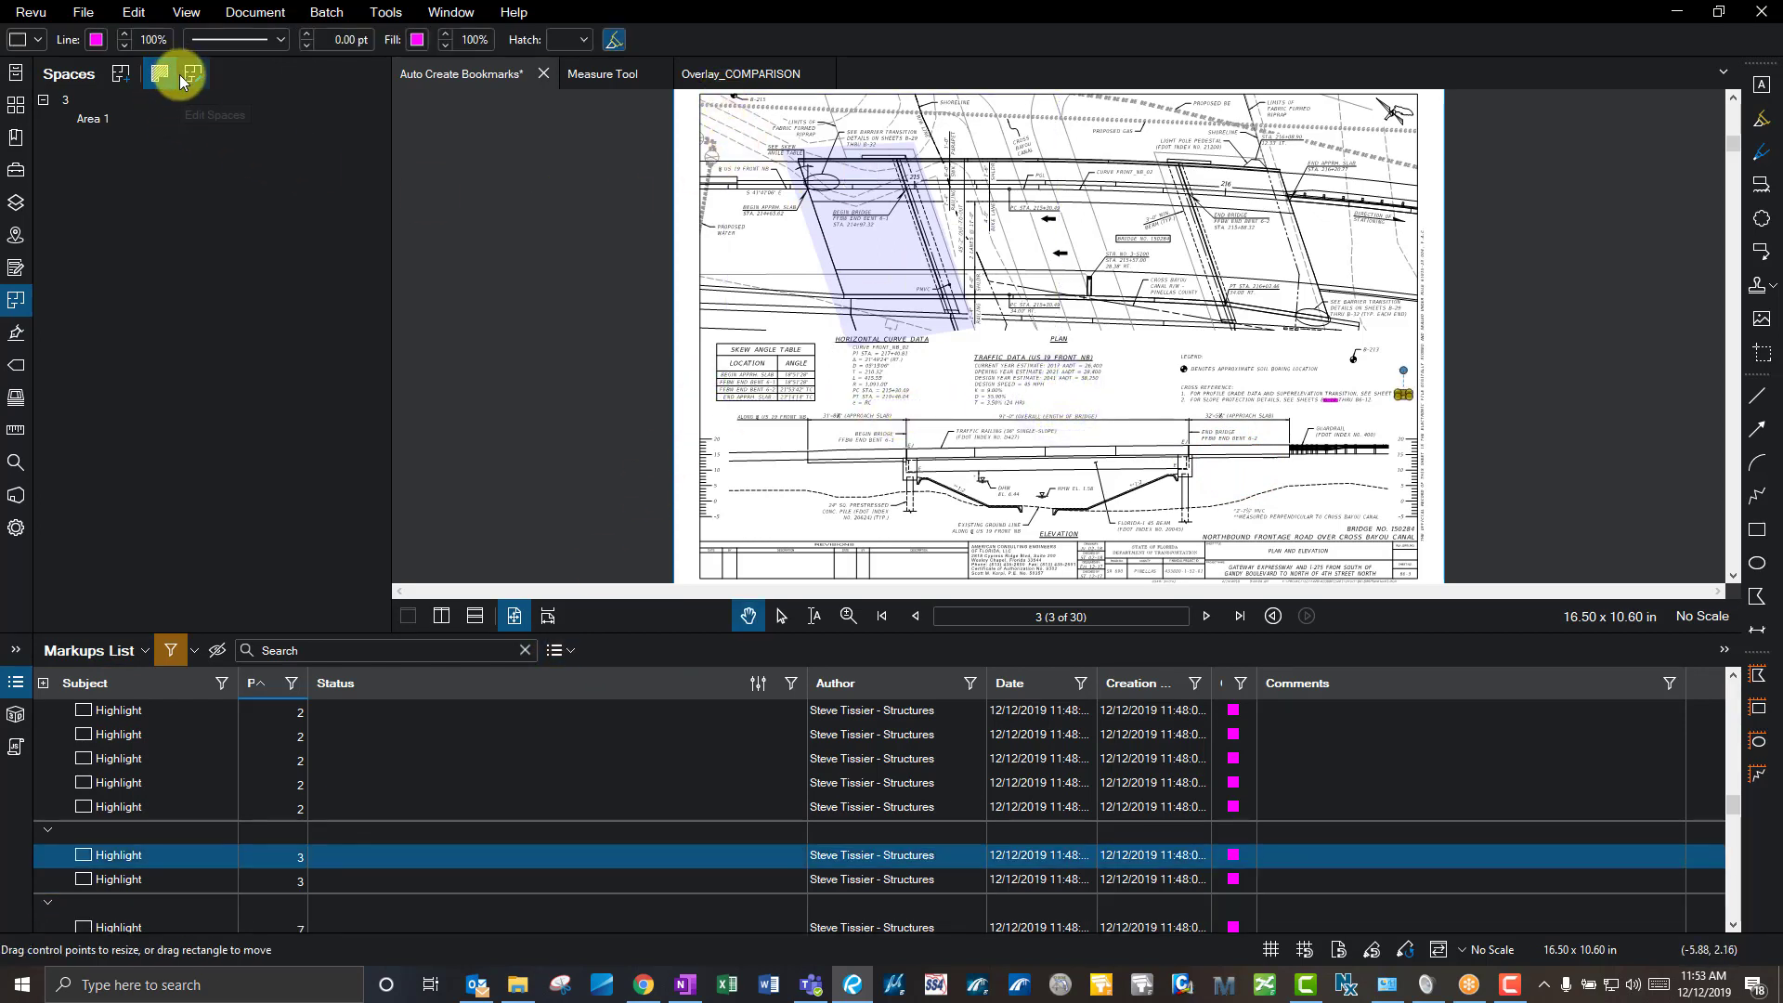
- Delete the Area 1 space and show the Signatures panel
click(187, 78)
click(907, 259)
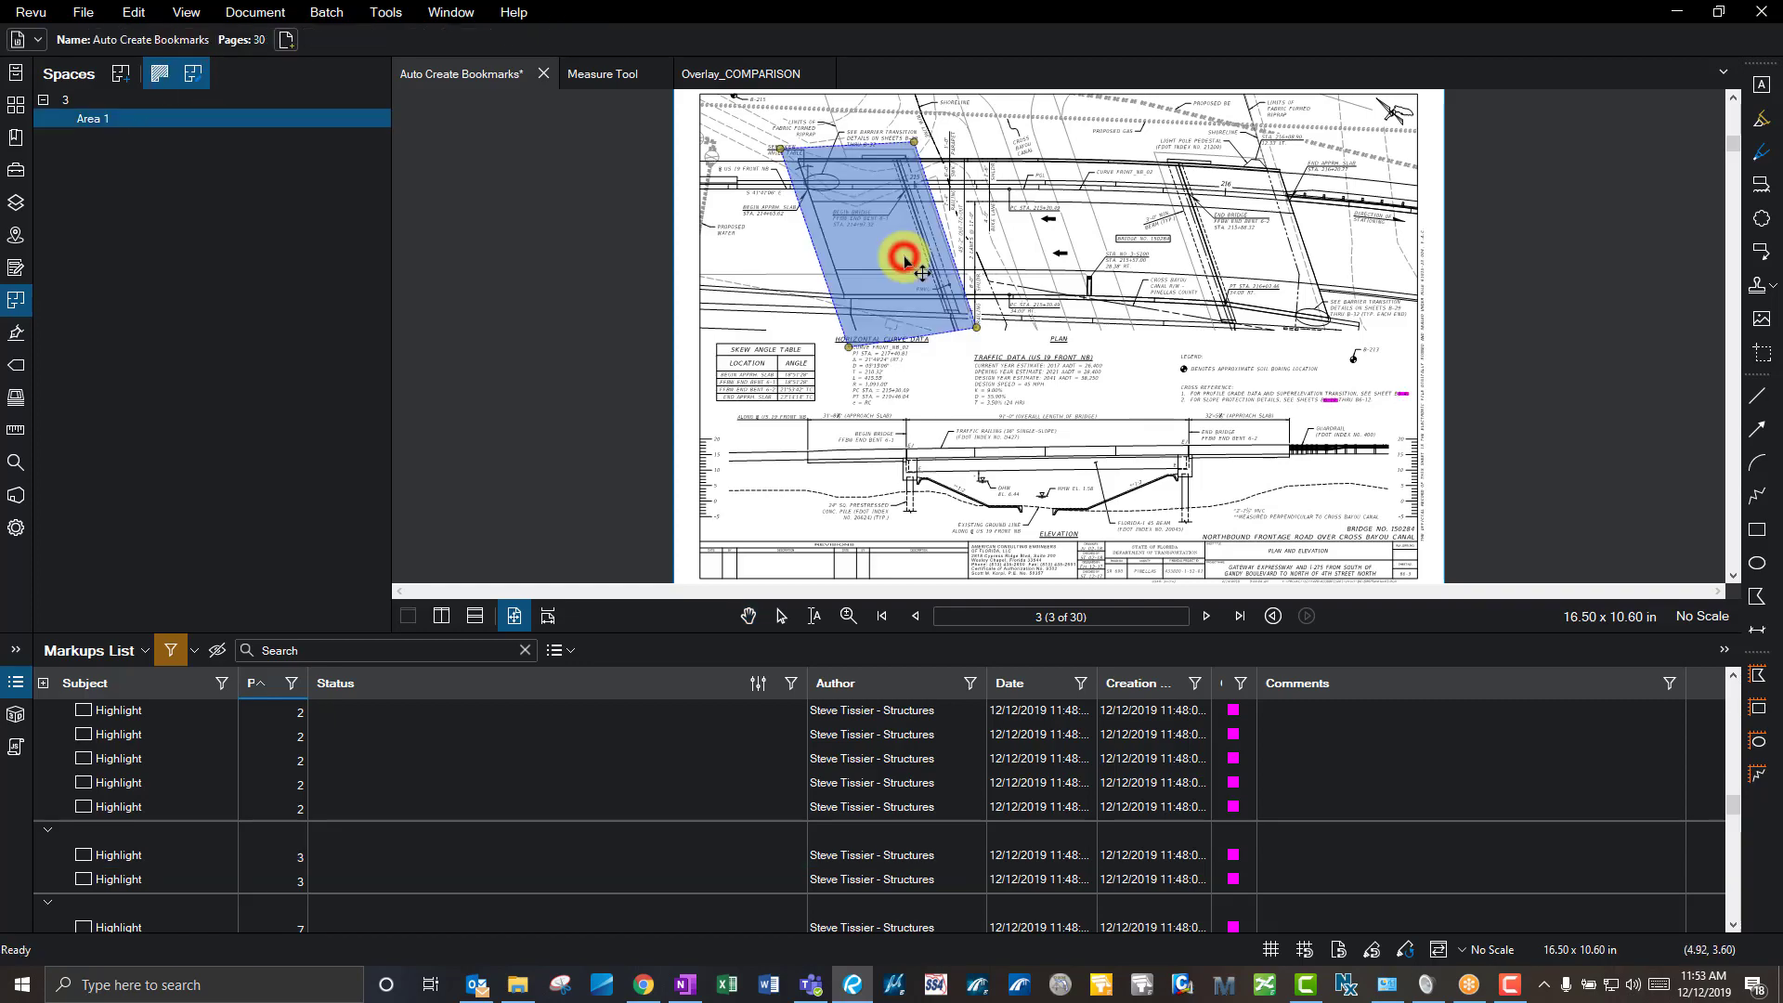
key(Delete)
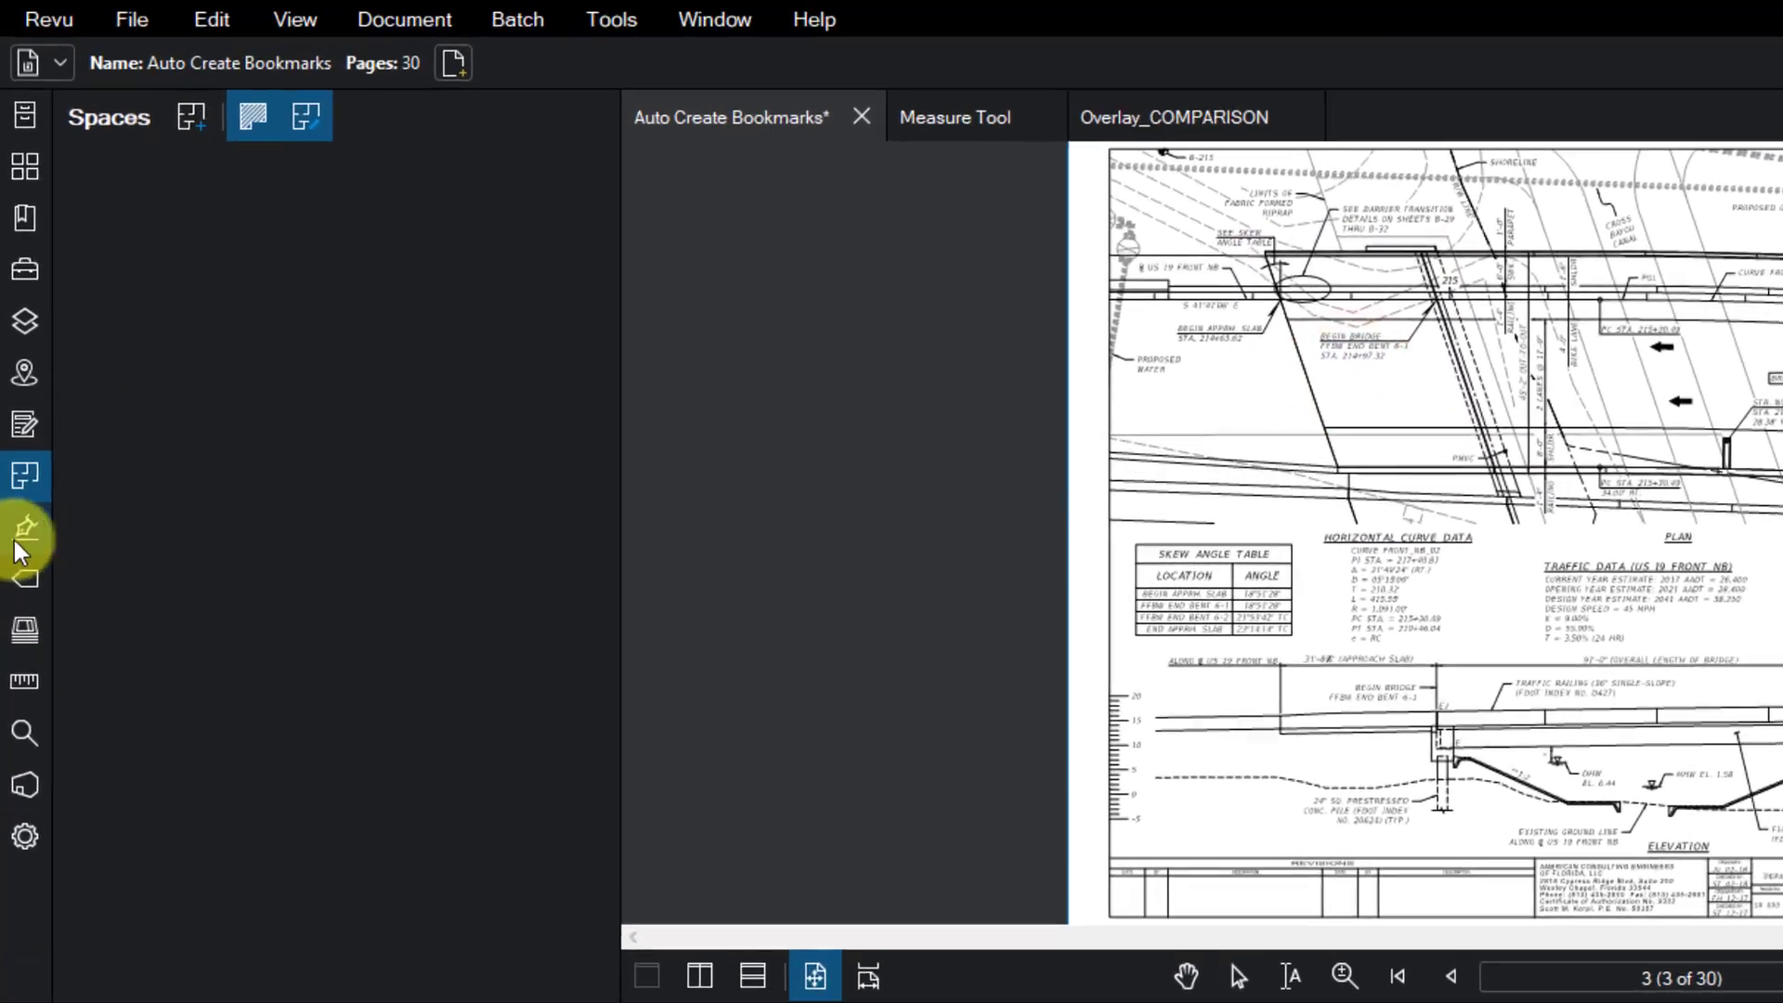
click(18, 338)
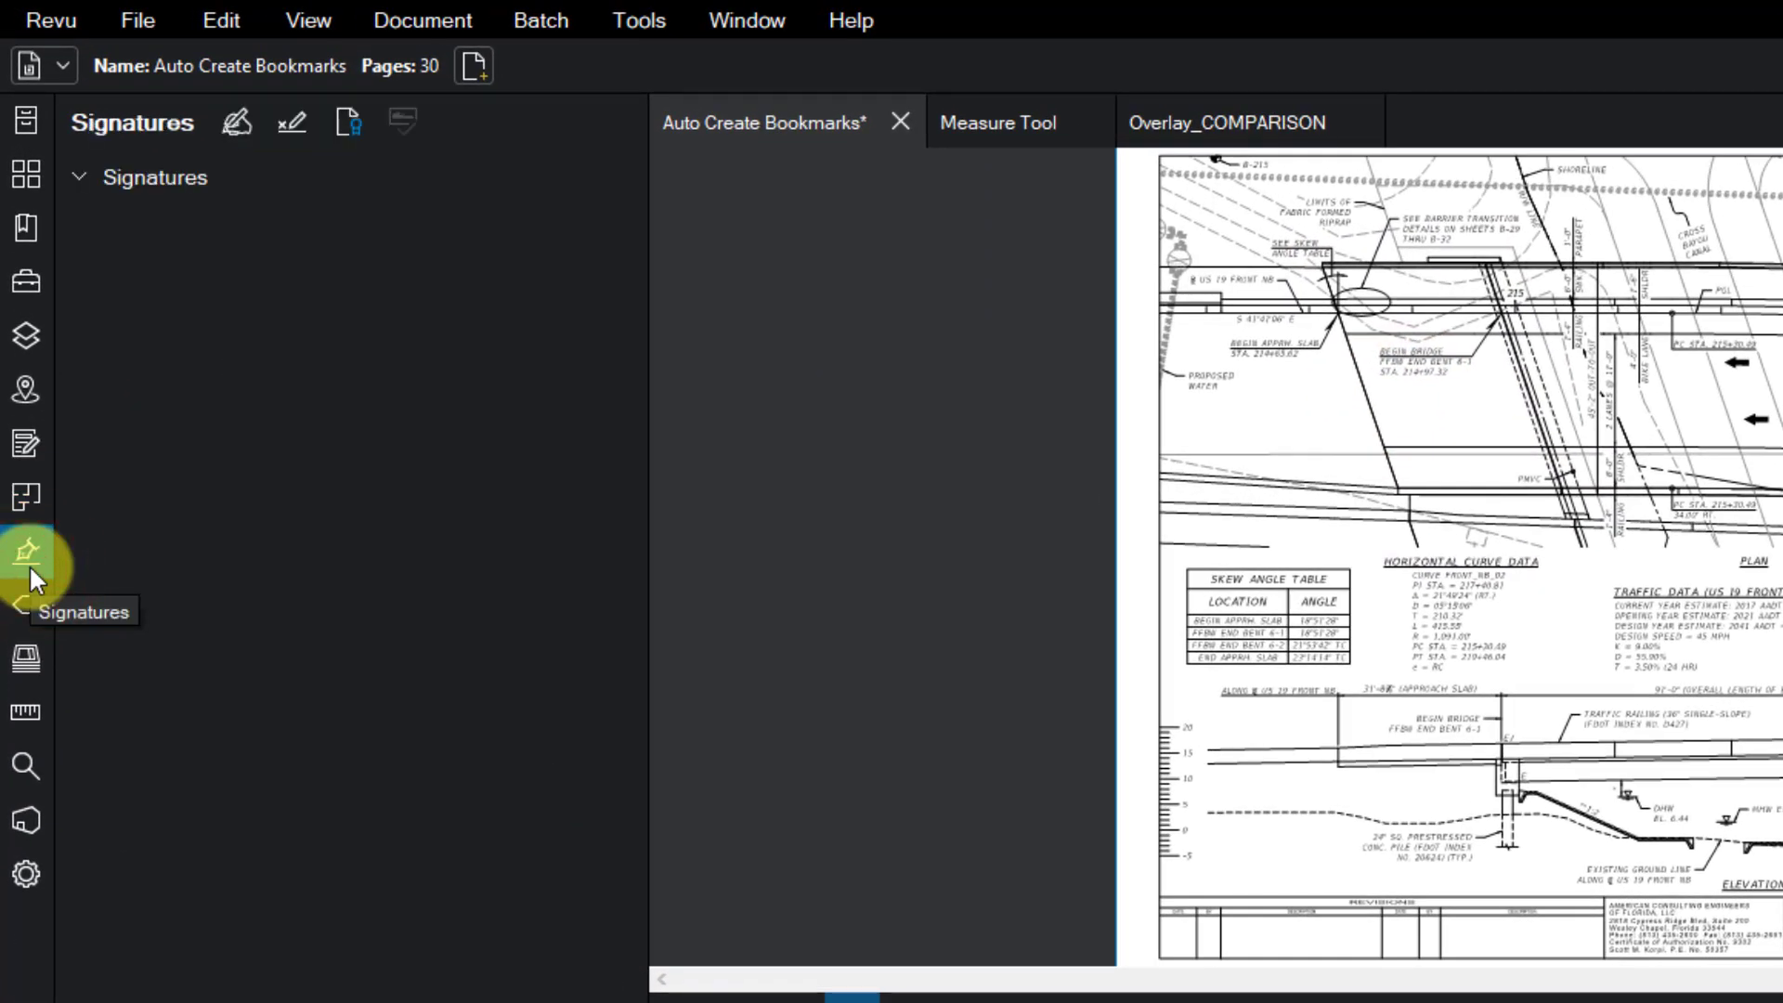
- Draw a signature field below the elevation drawing on page 3
click(285, 121)
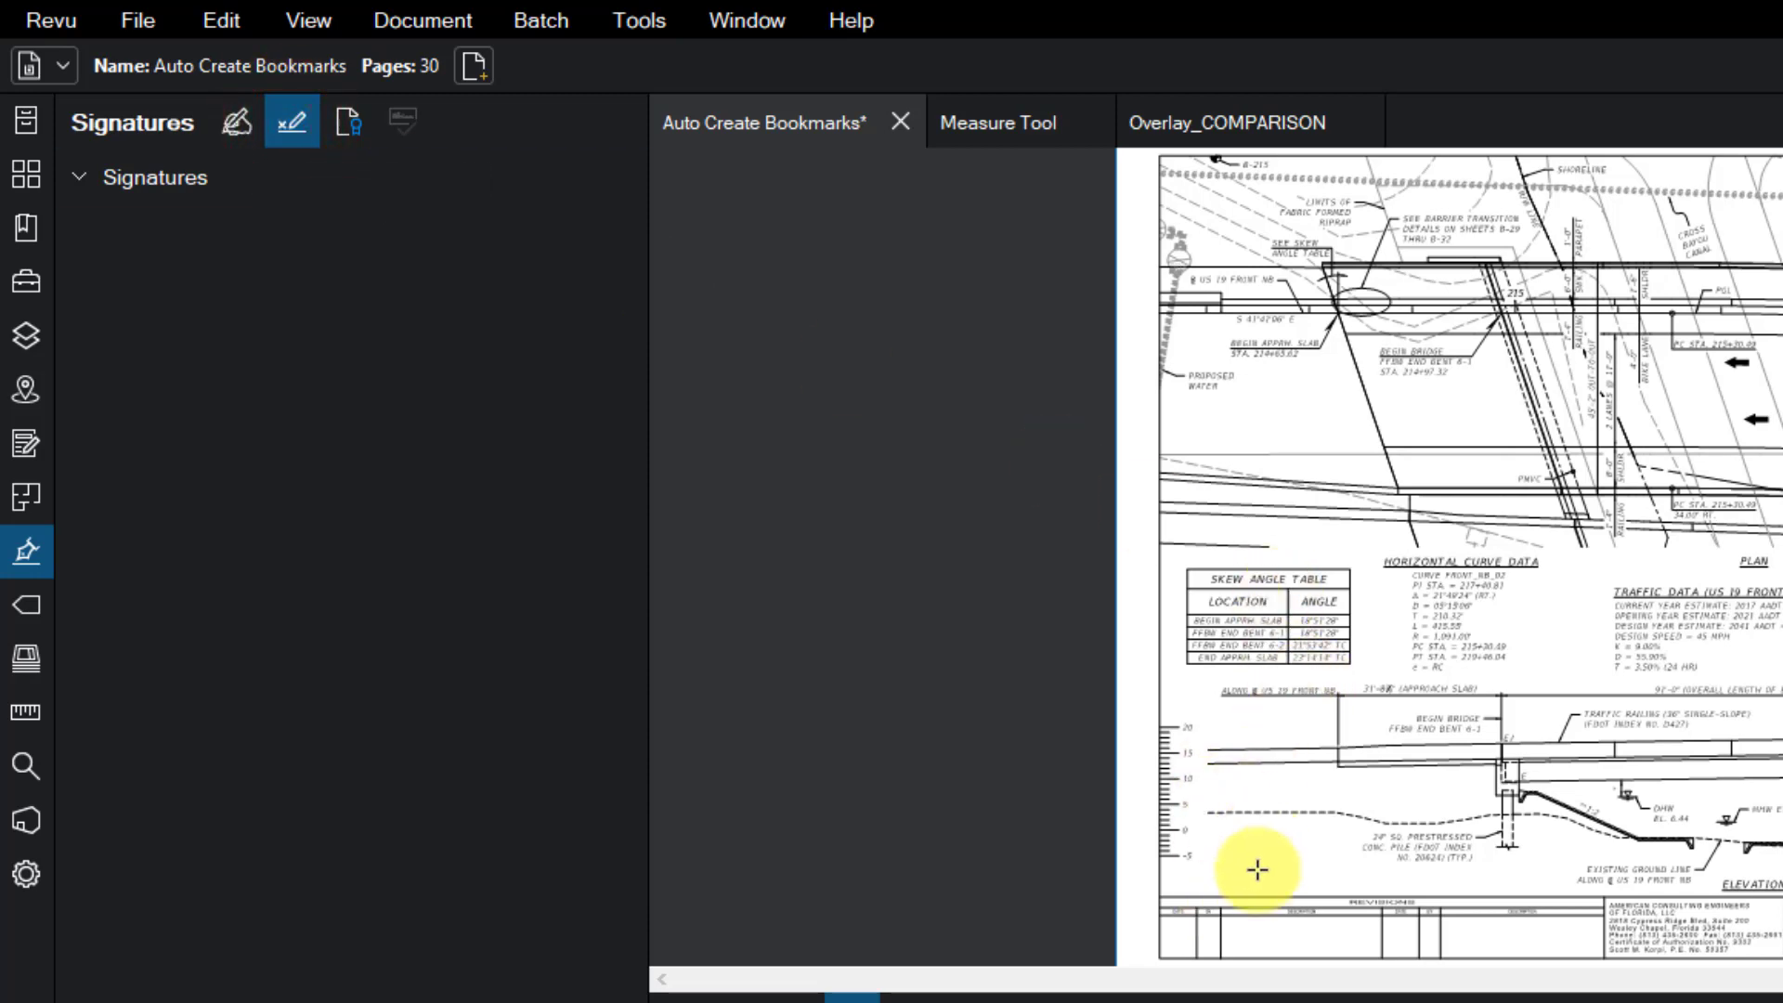
scroll(1258, 866, up, 3)
drag(1210, 821, 1421, 868)
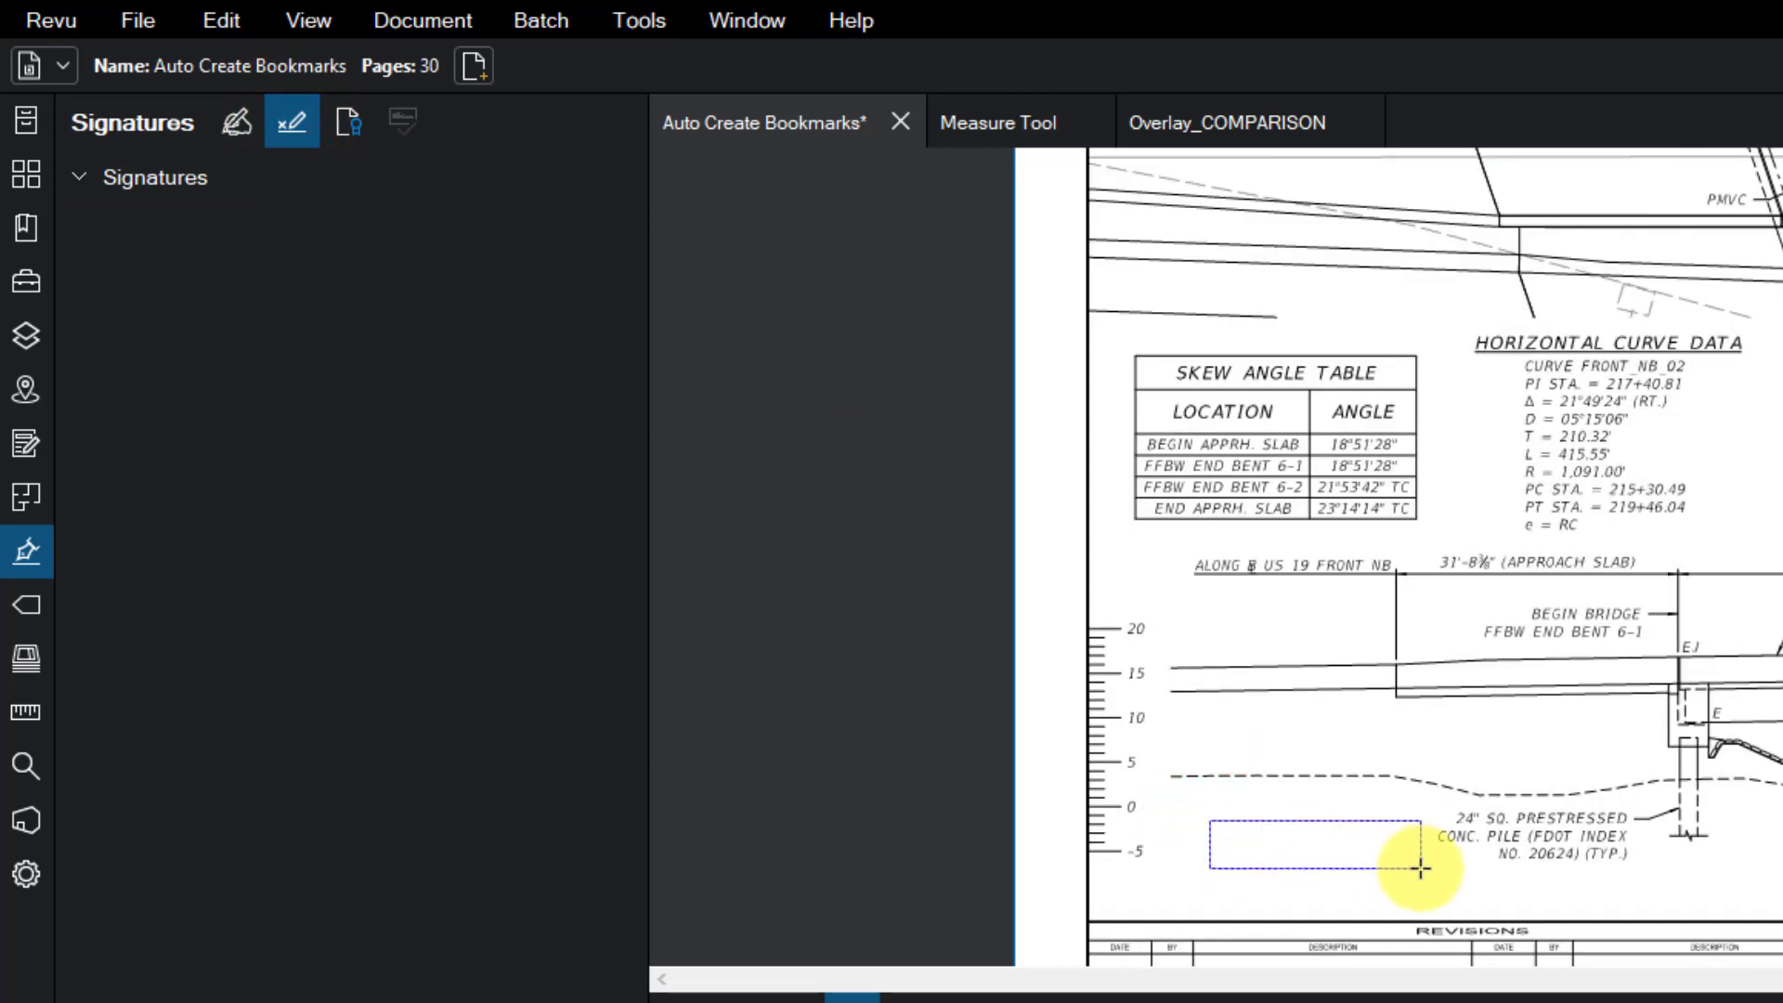
click(1353, 741)
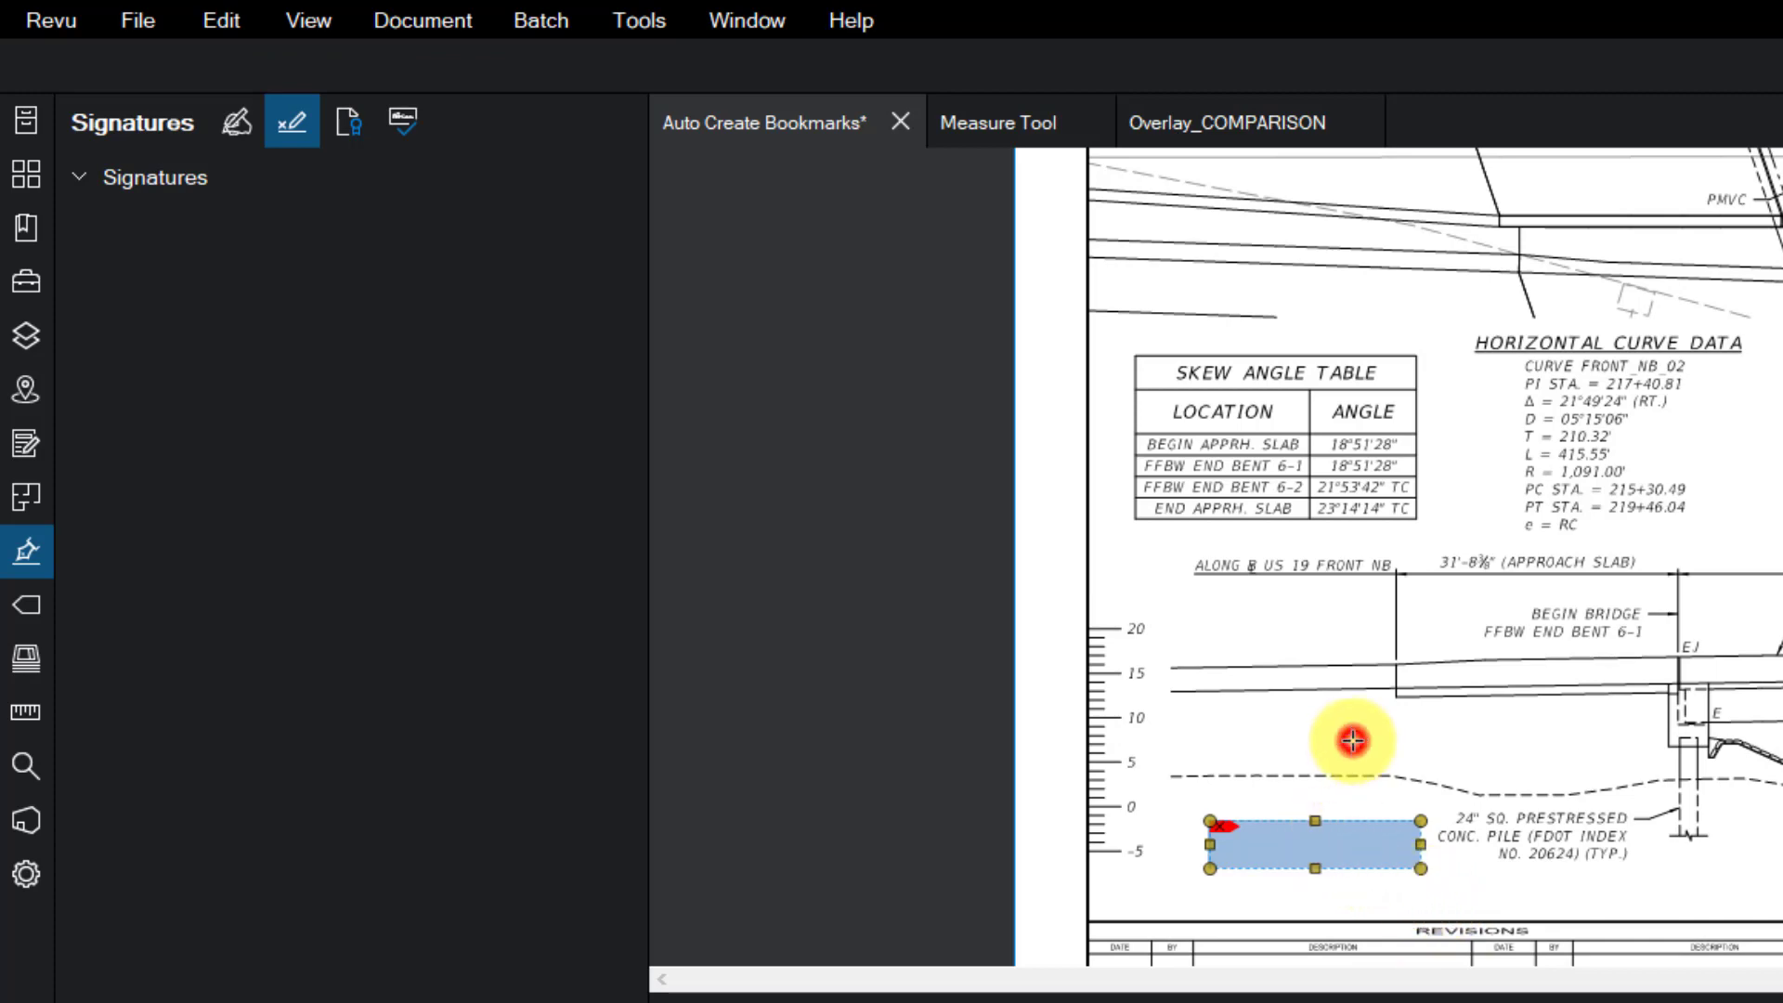
- Sign the field with the digital ID after entering its password
click(1317, 836)
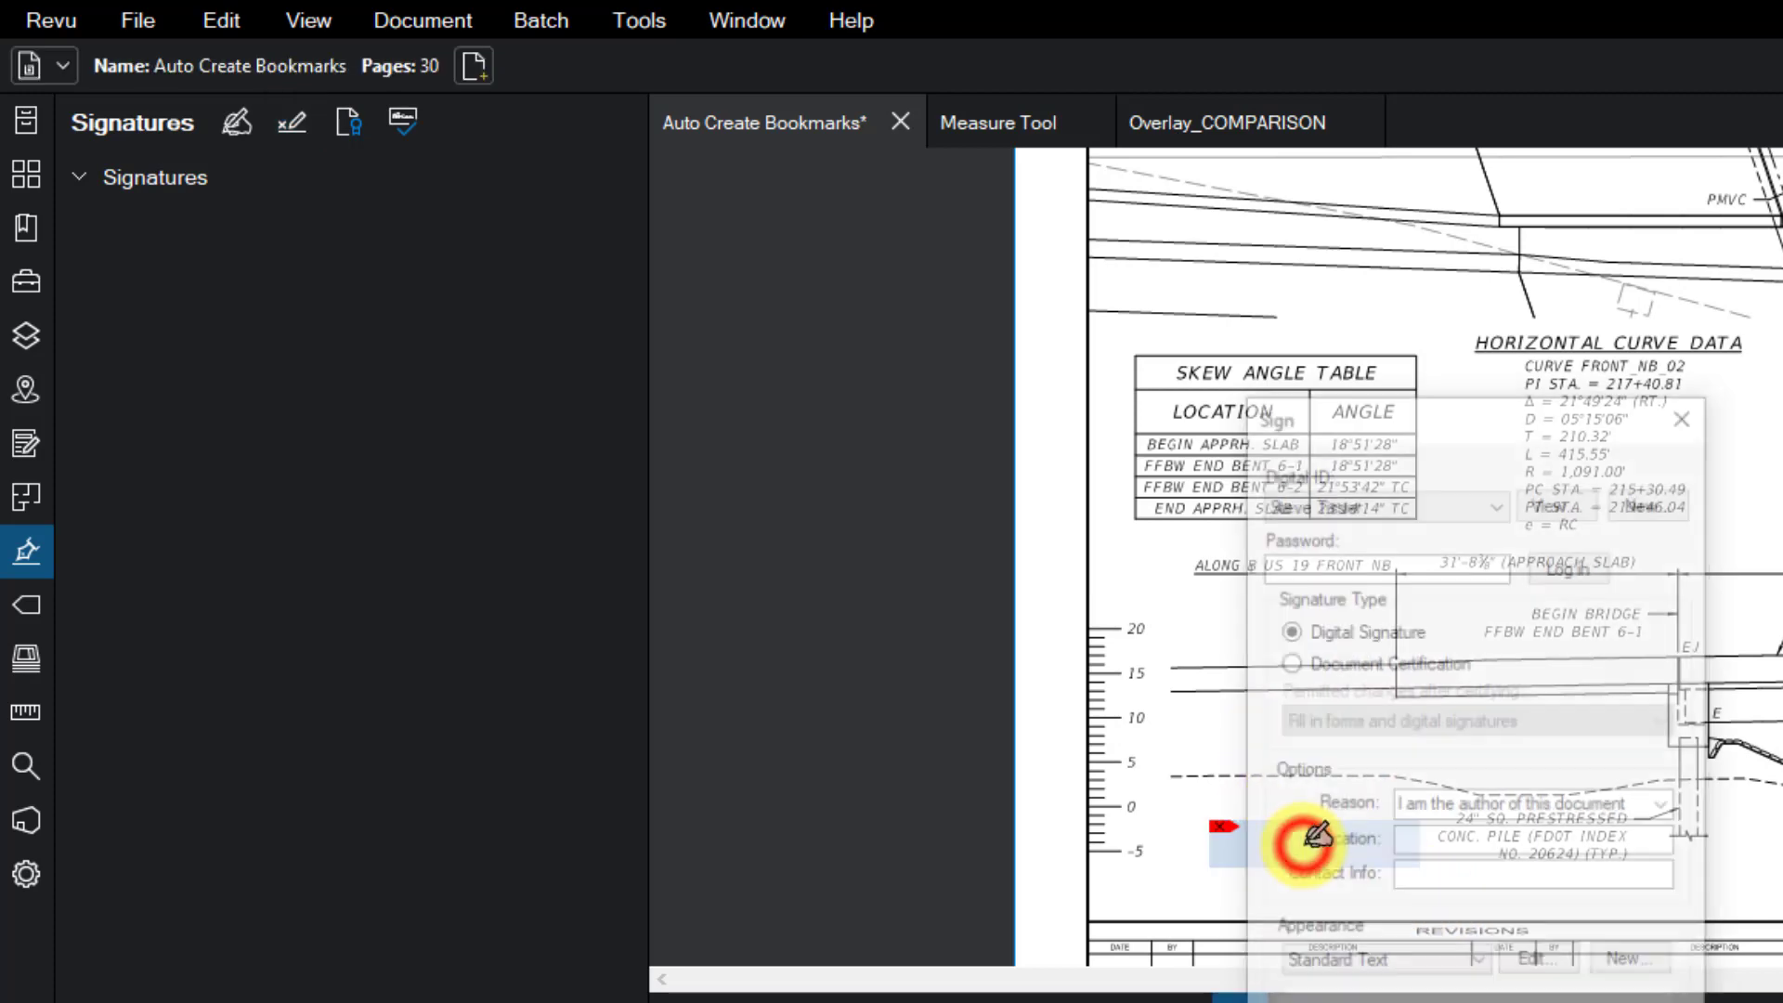
click(1407, 555)
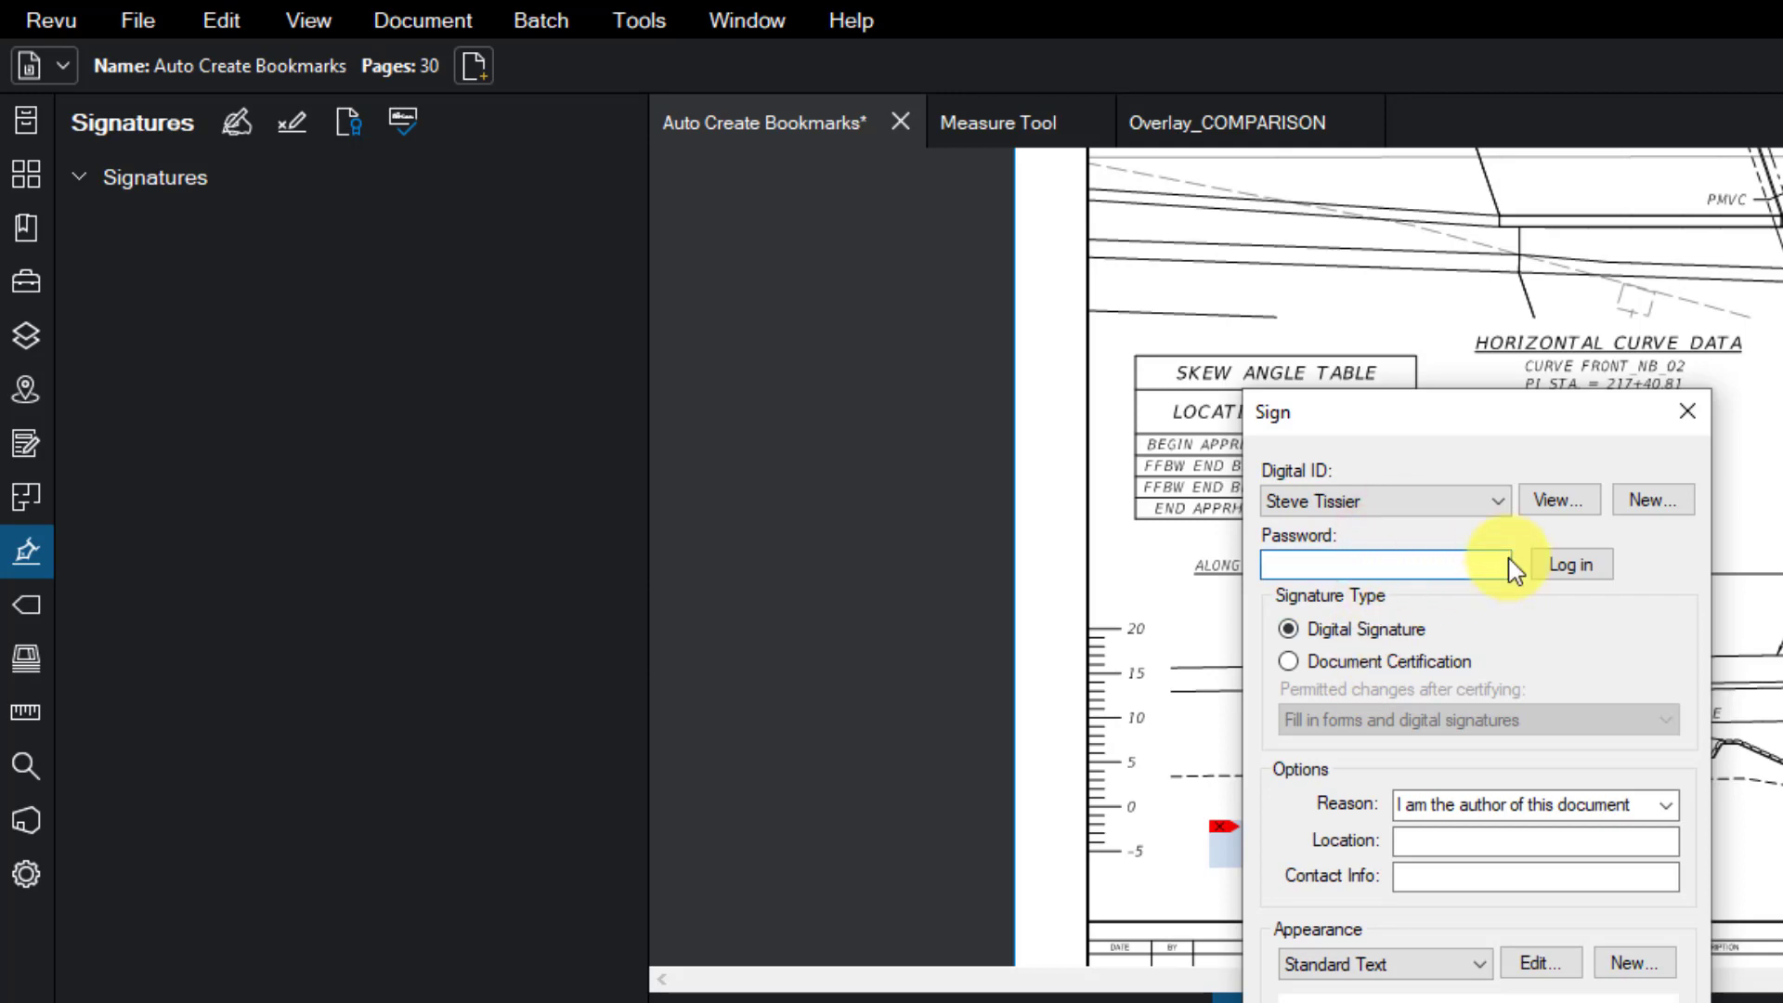
text(•••••••••)
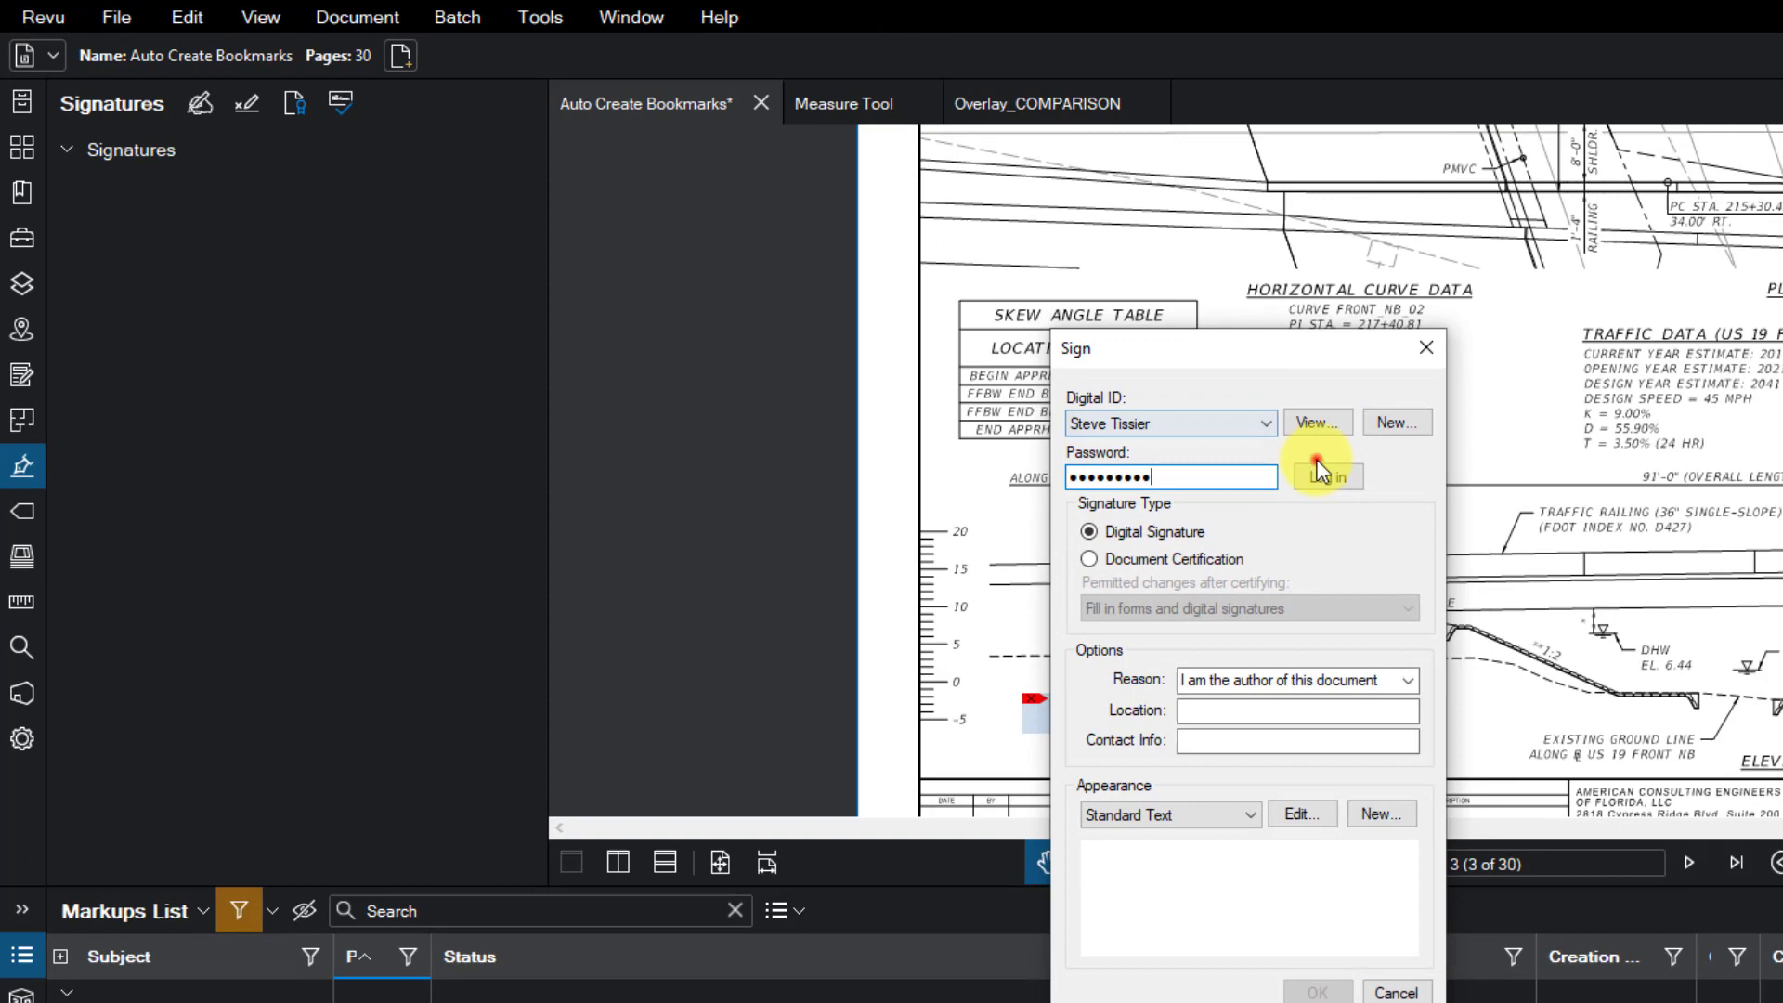
click(1560, 563)
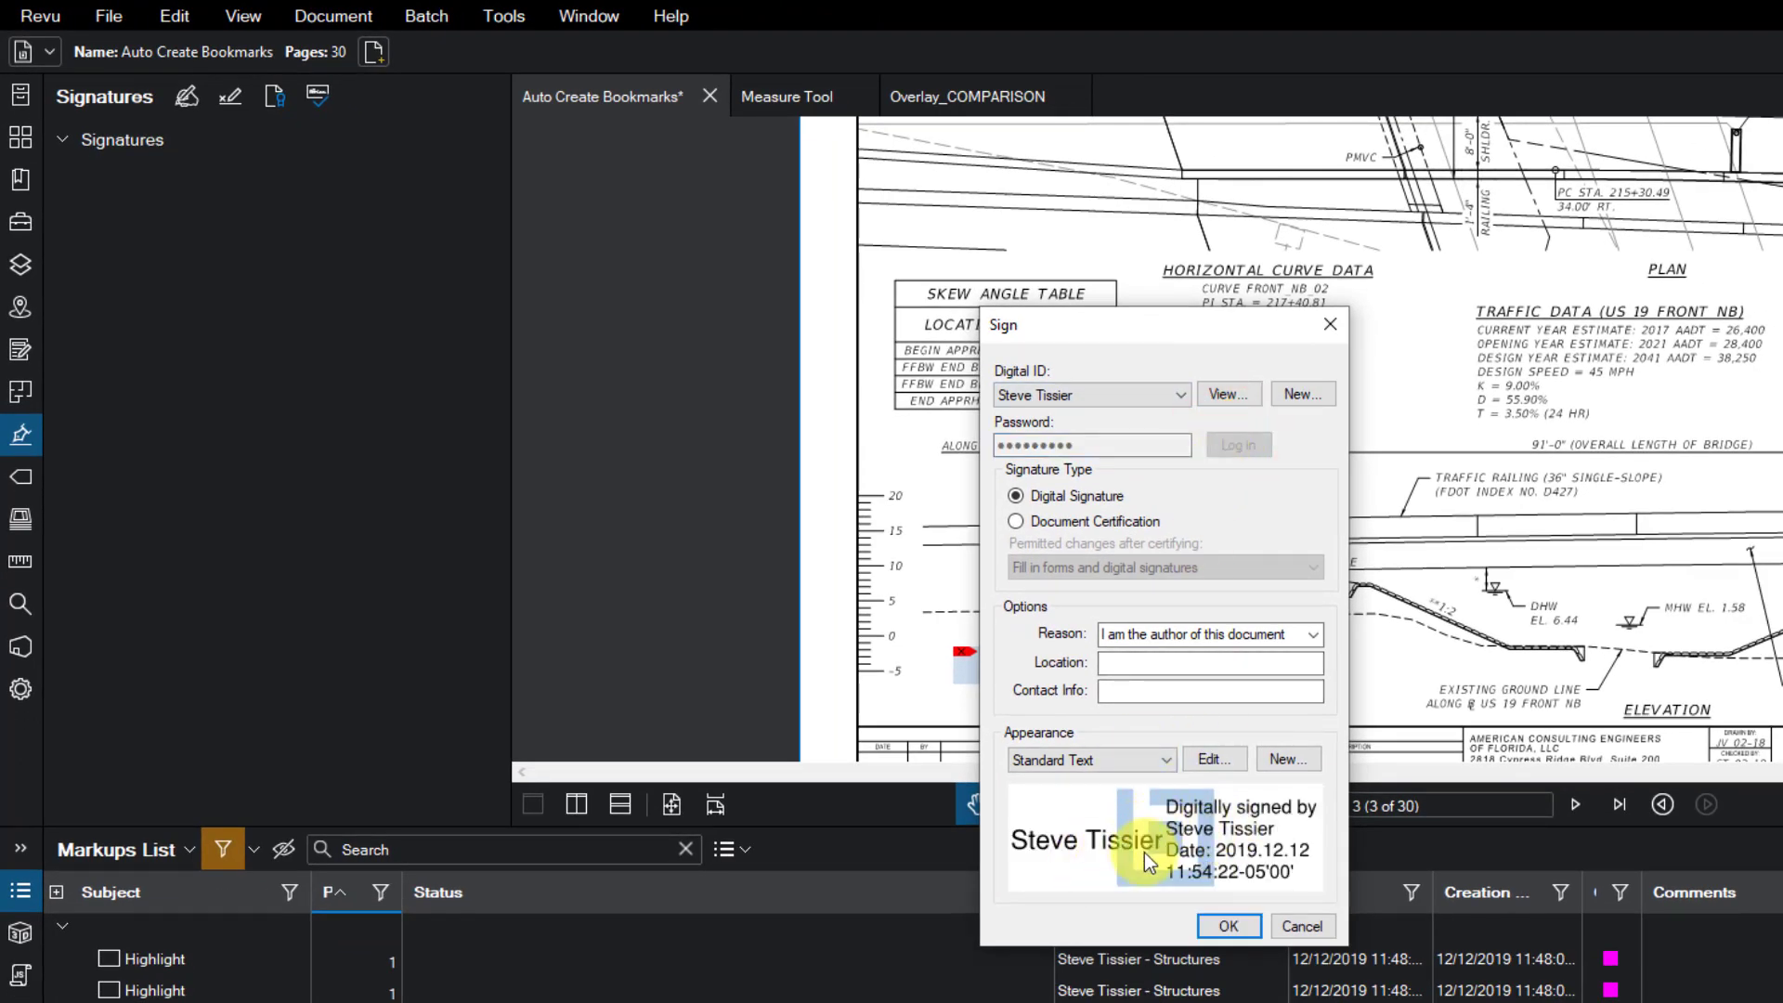
click(1238, 770)
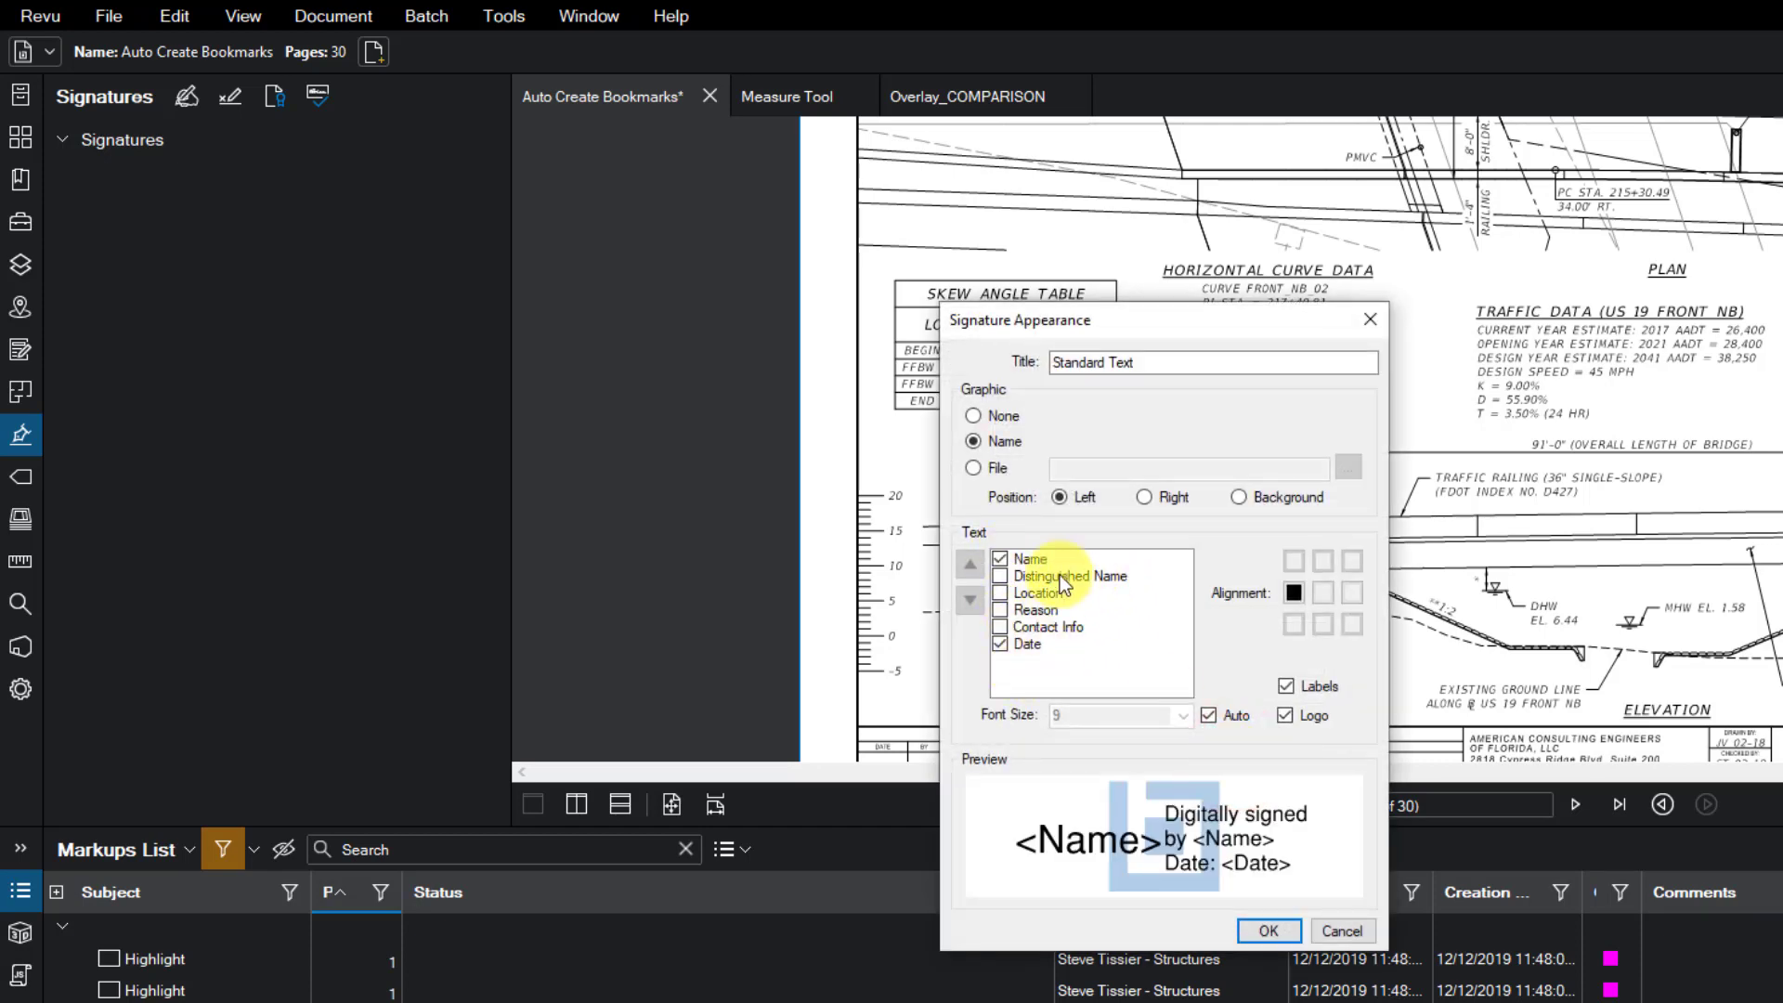
click(1341, 934)
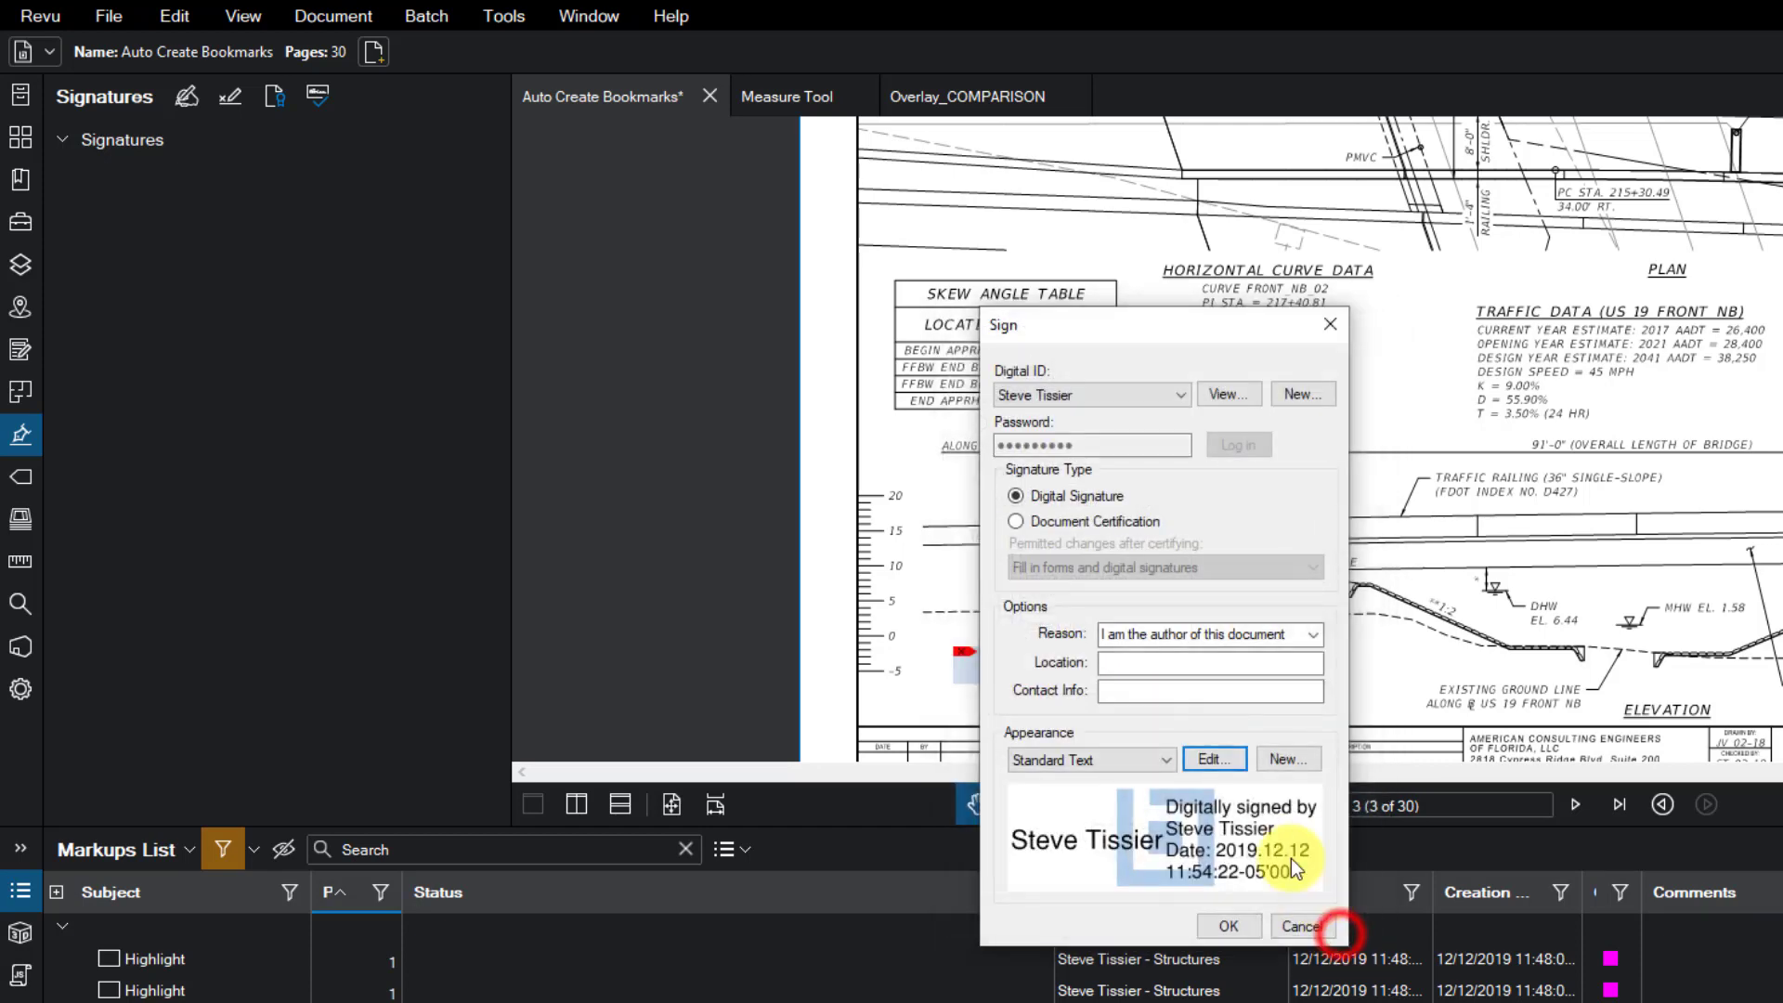
click(1226, 924)
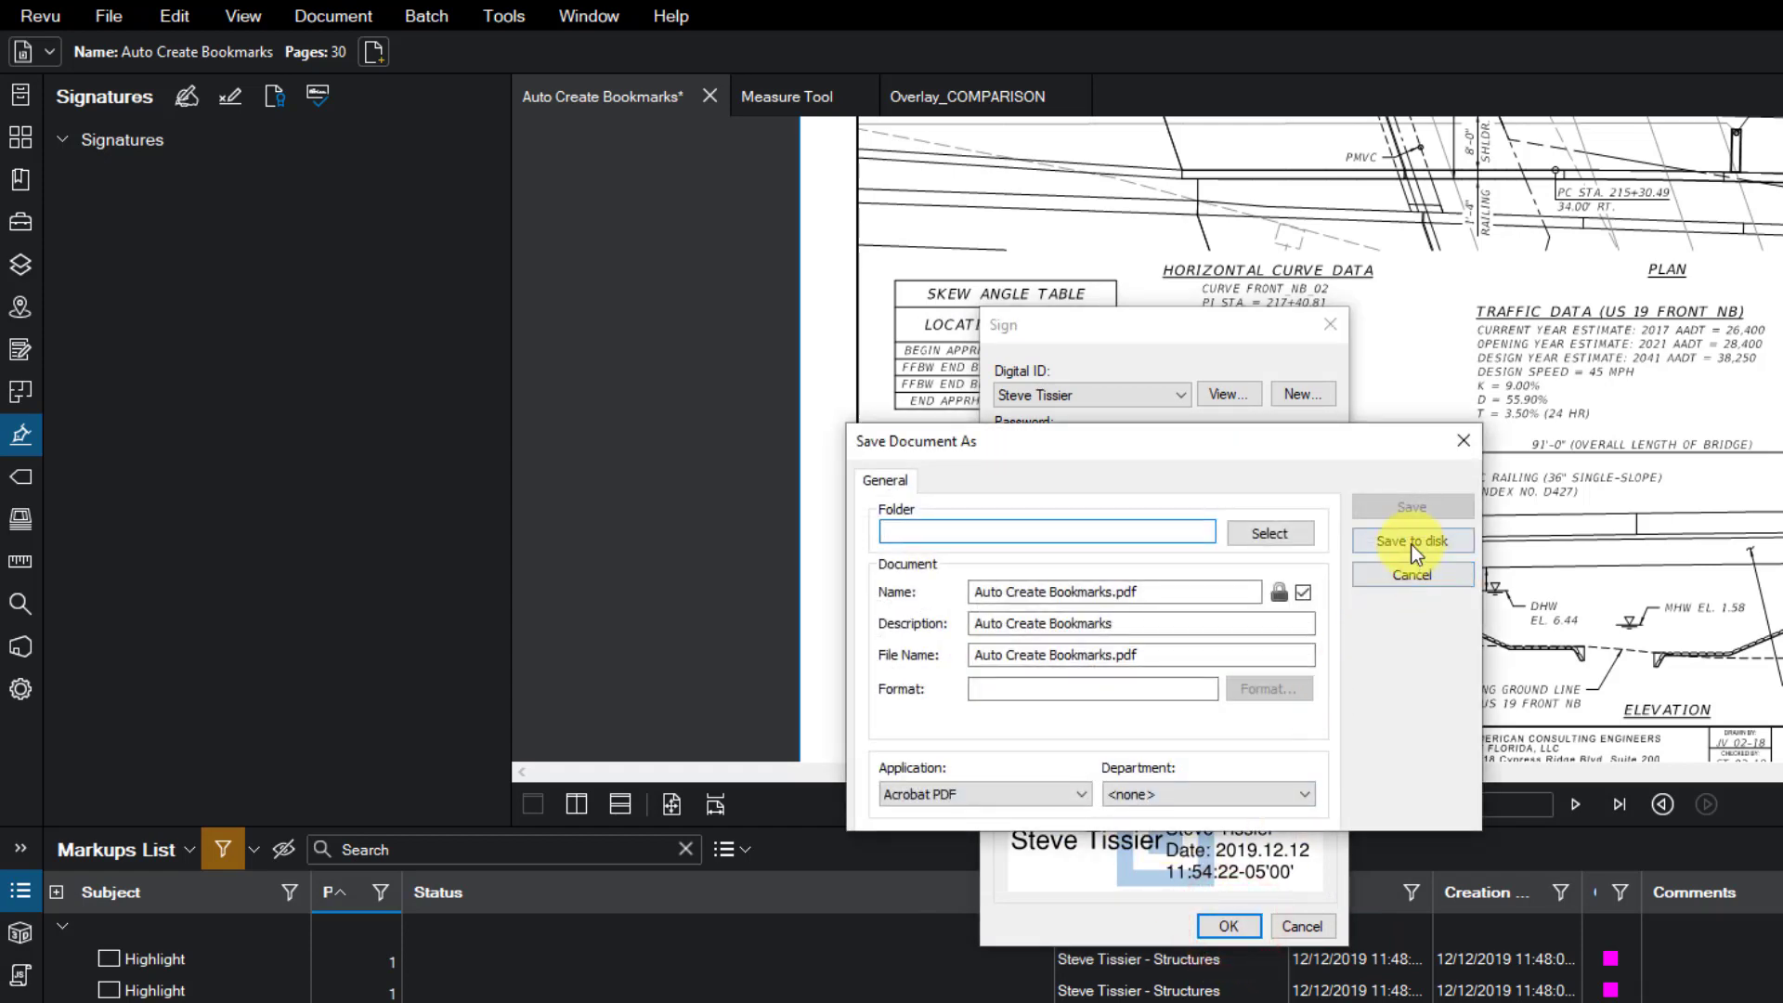
- Save the signed document over Auto Create Bookmarks.pdf
click(1407, 540)
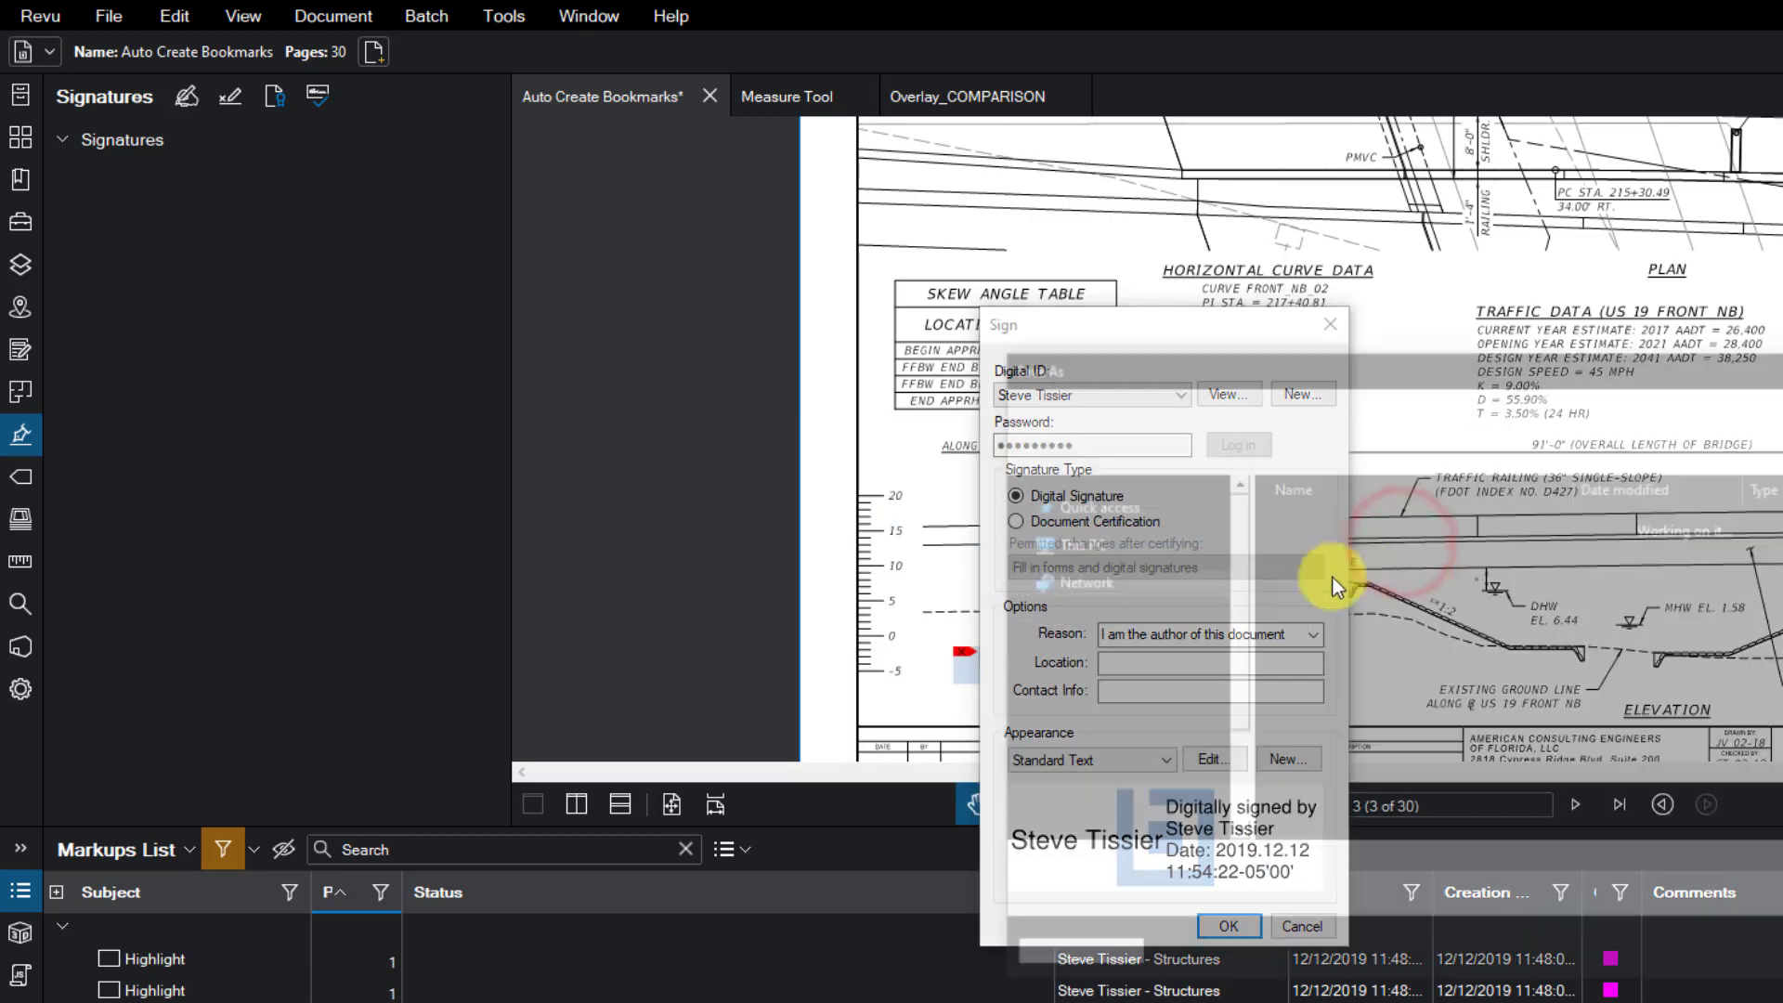
key(Return)
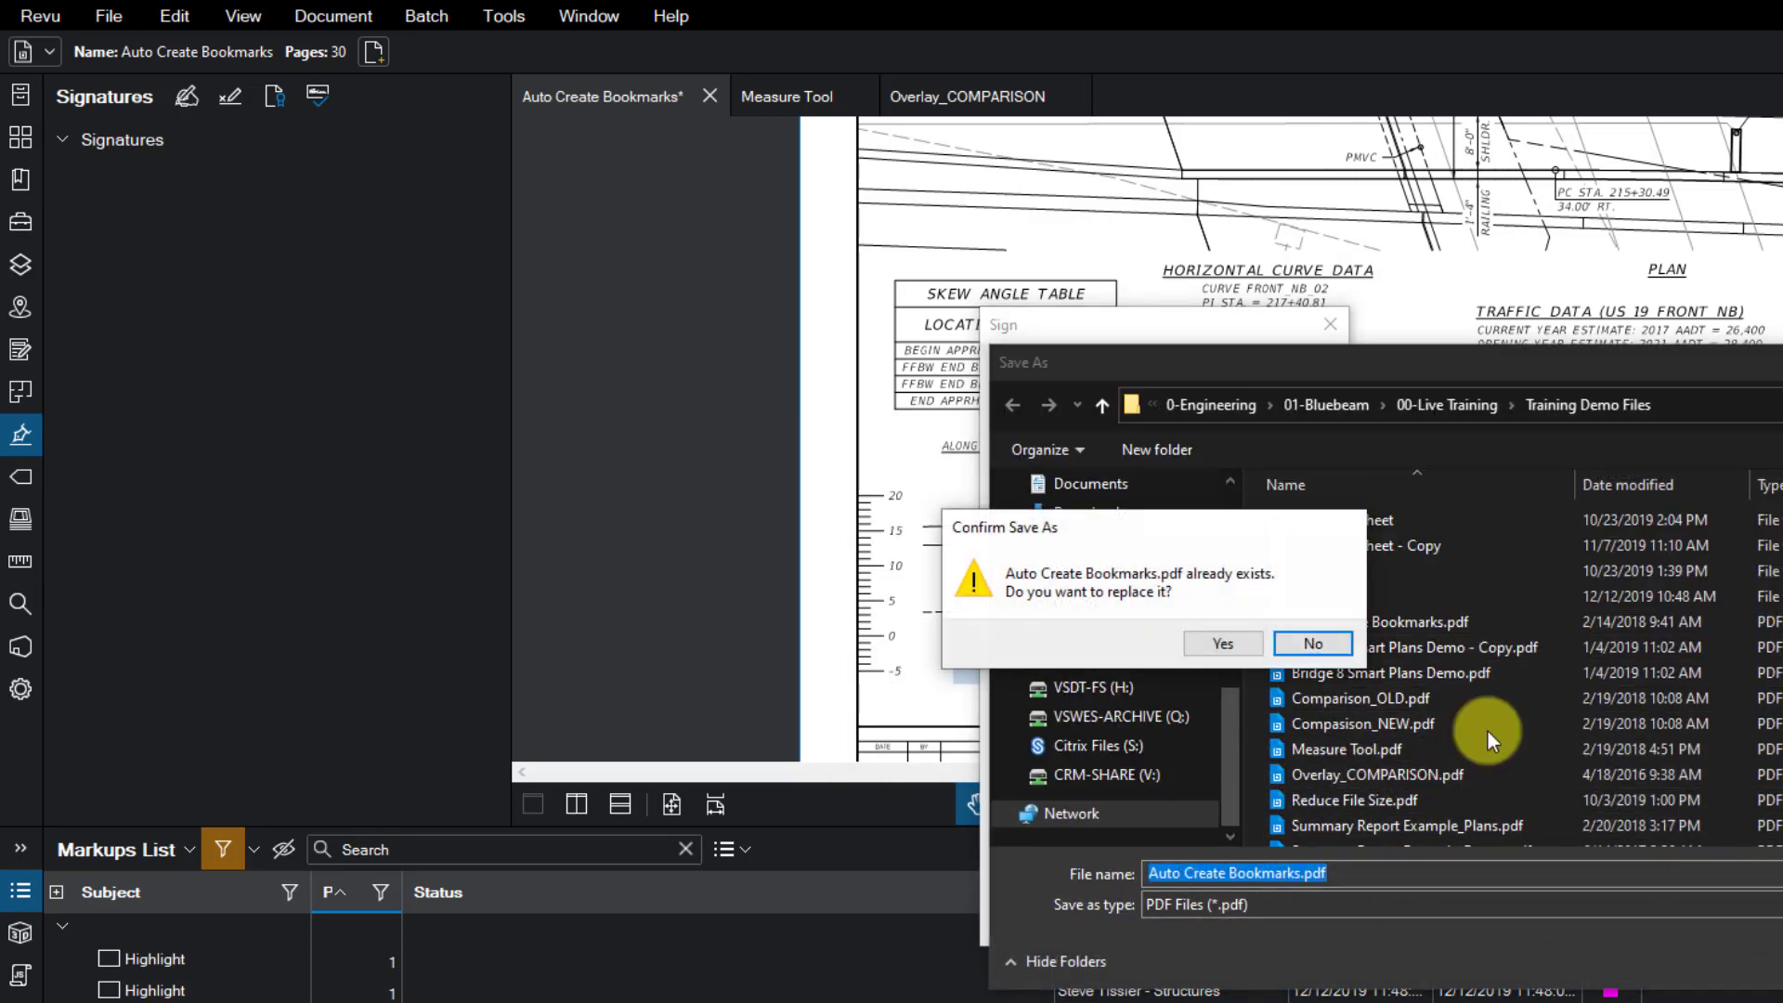
click(1219, 646)
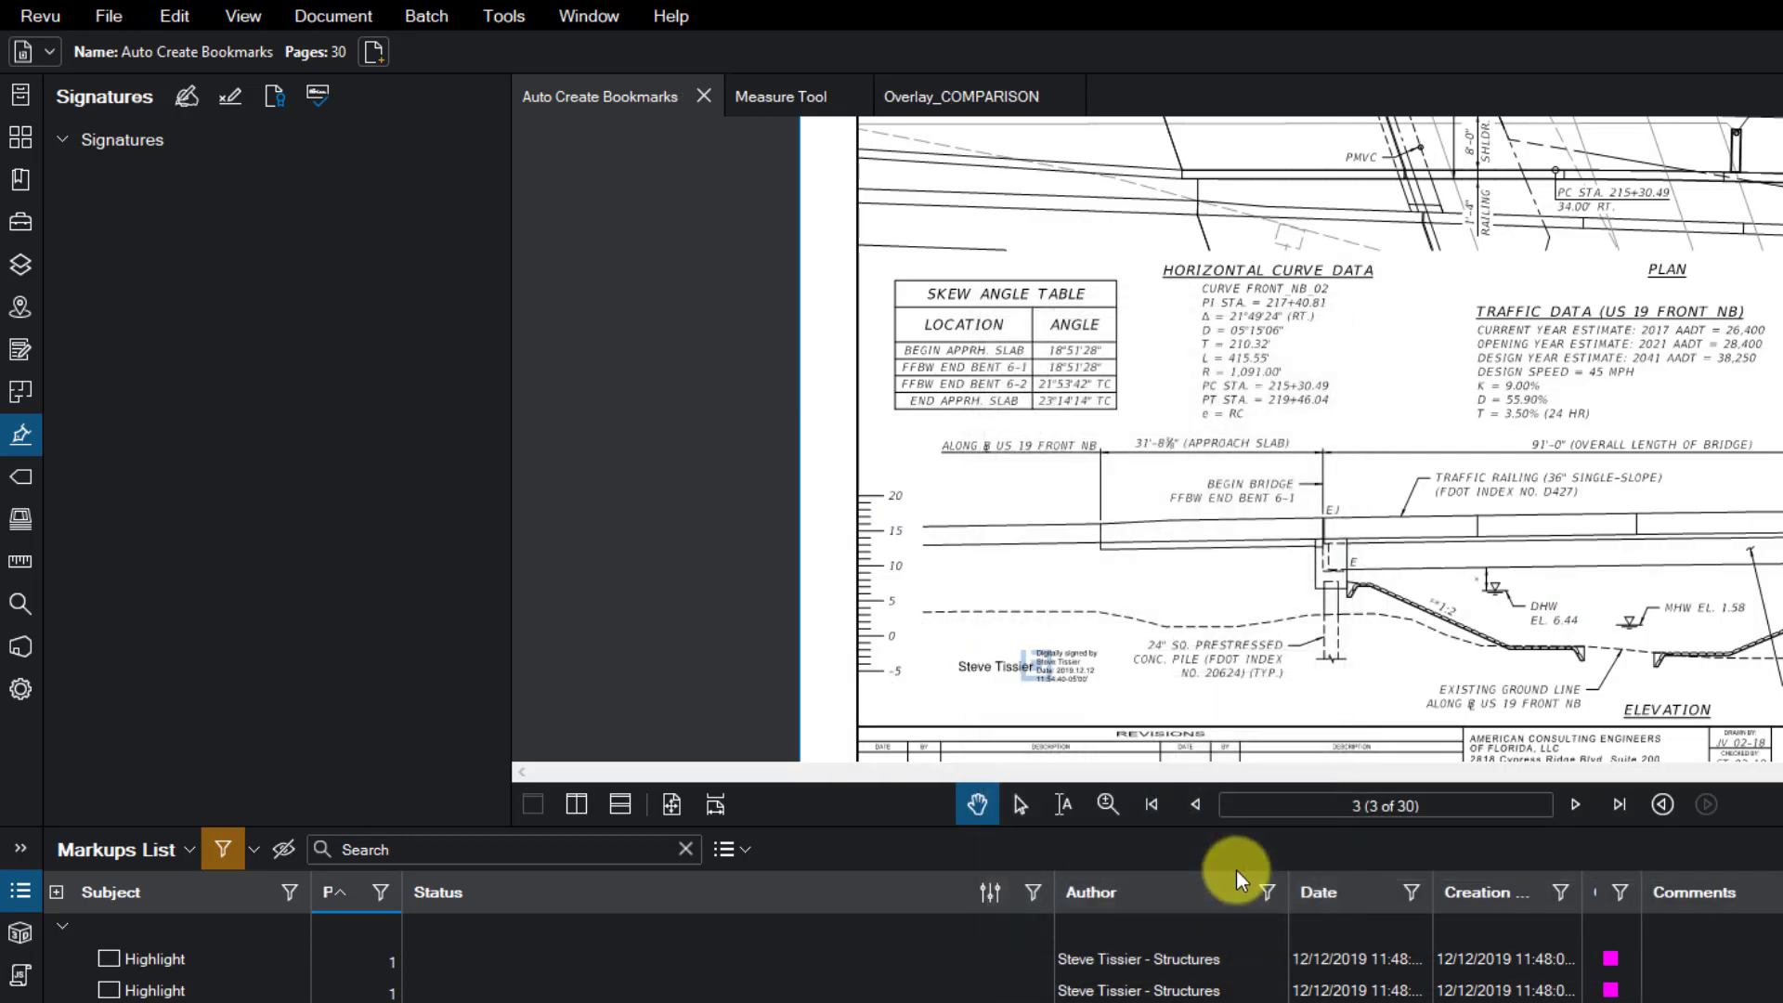
- Zoom in on the signature, hide the Markups List, and show the Flags panel
scroll(1076, 711, up, 4)
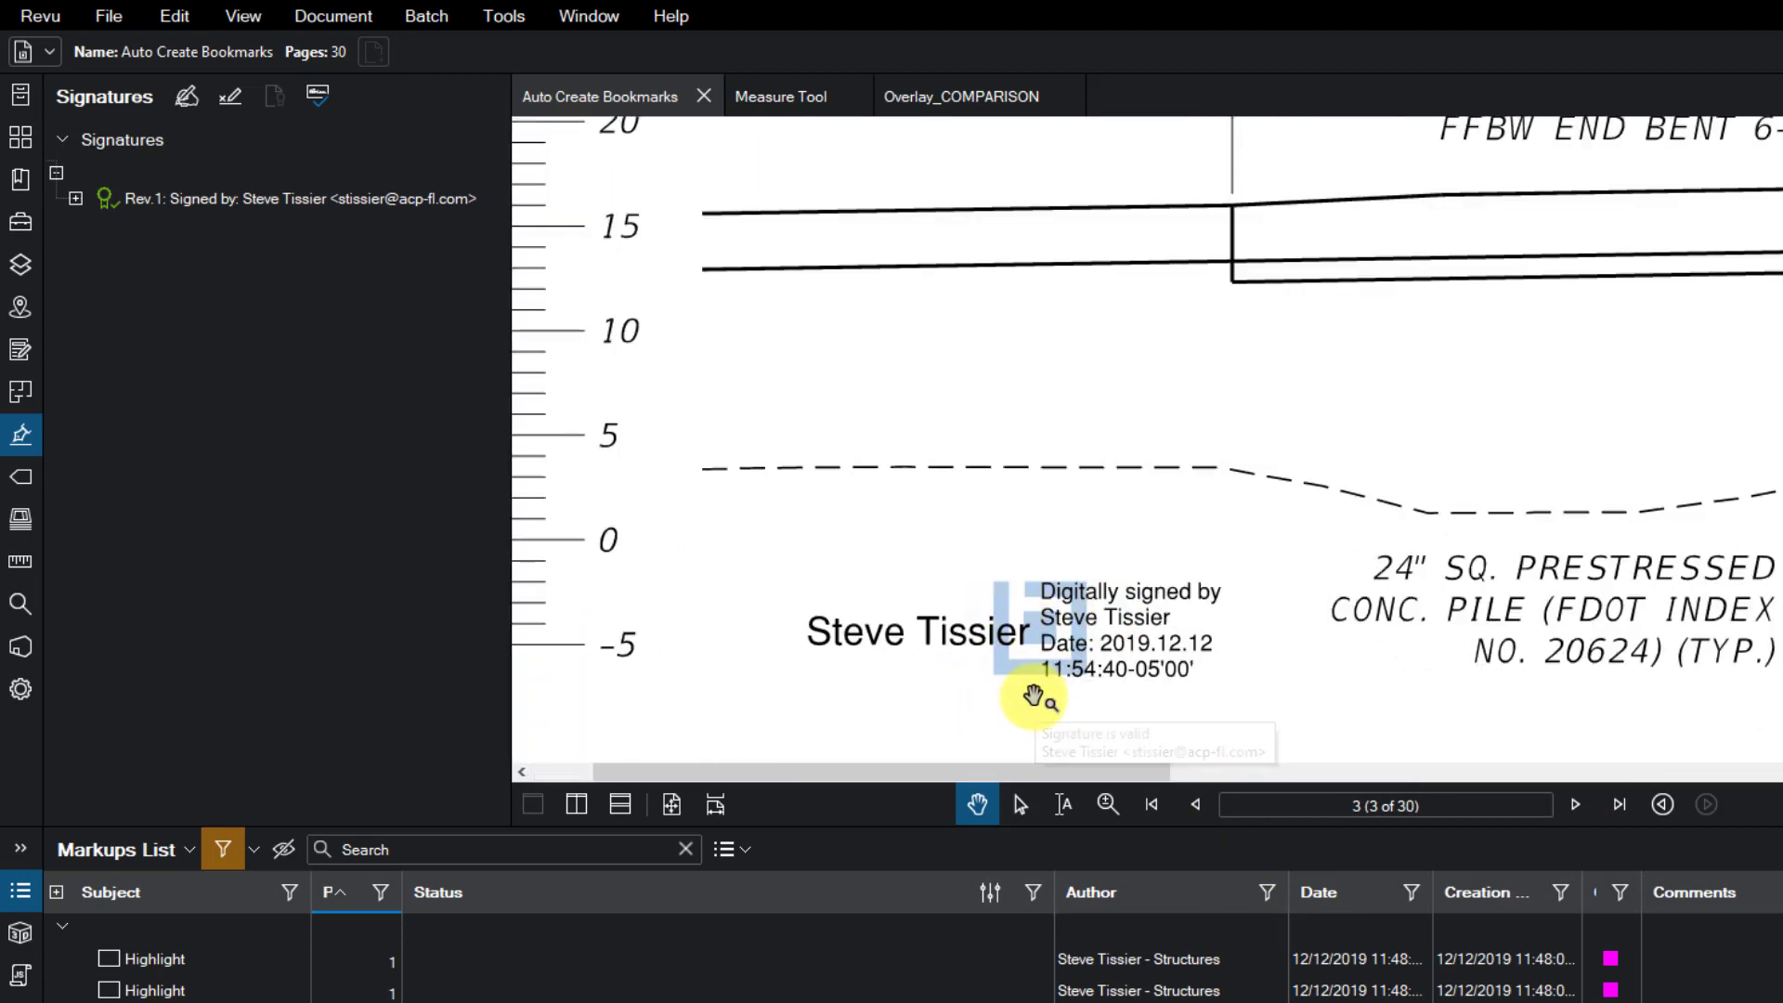
click(1025, 826)
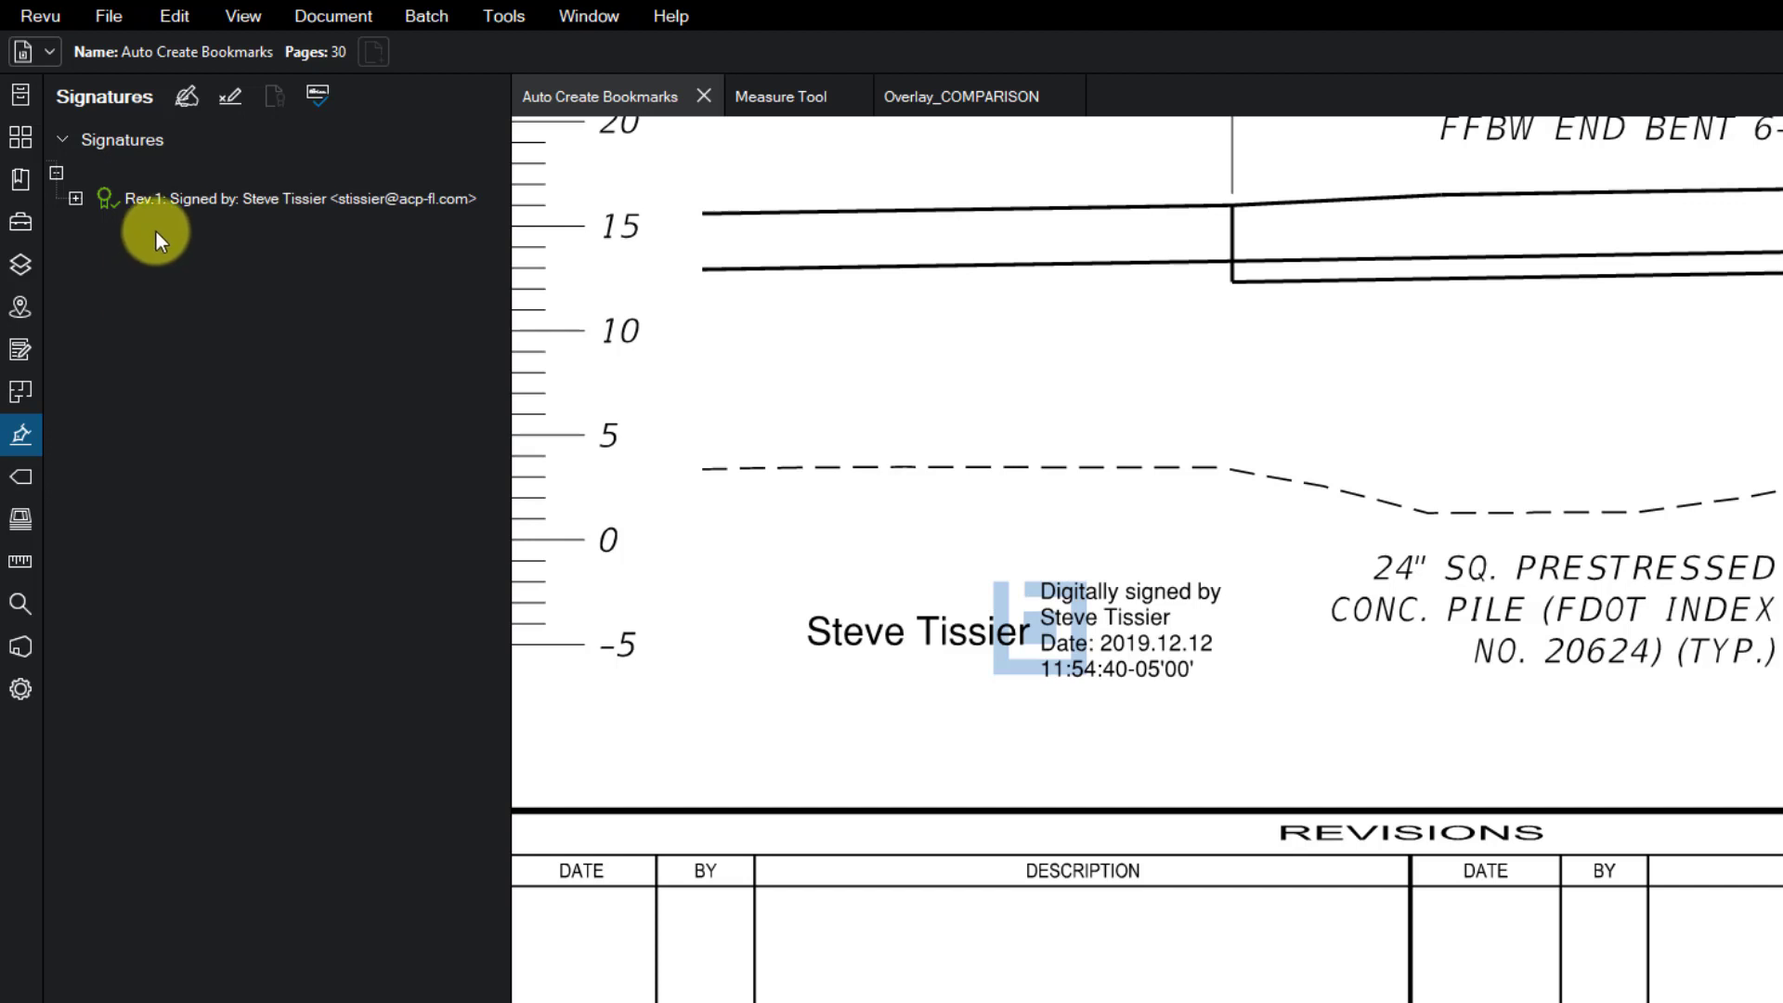
mouse_move(184, 208)
mouse_move(125, 210)
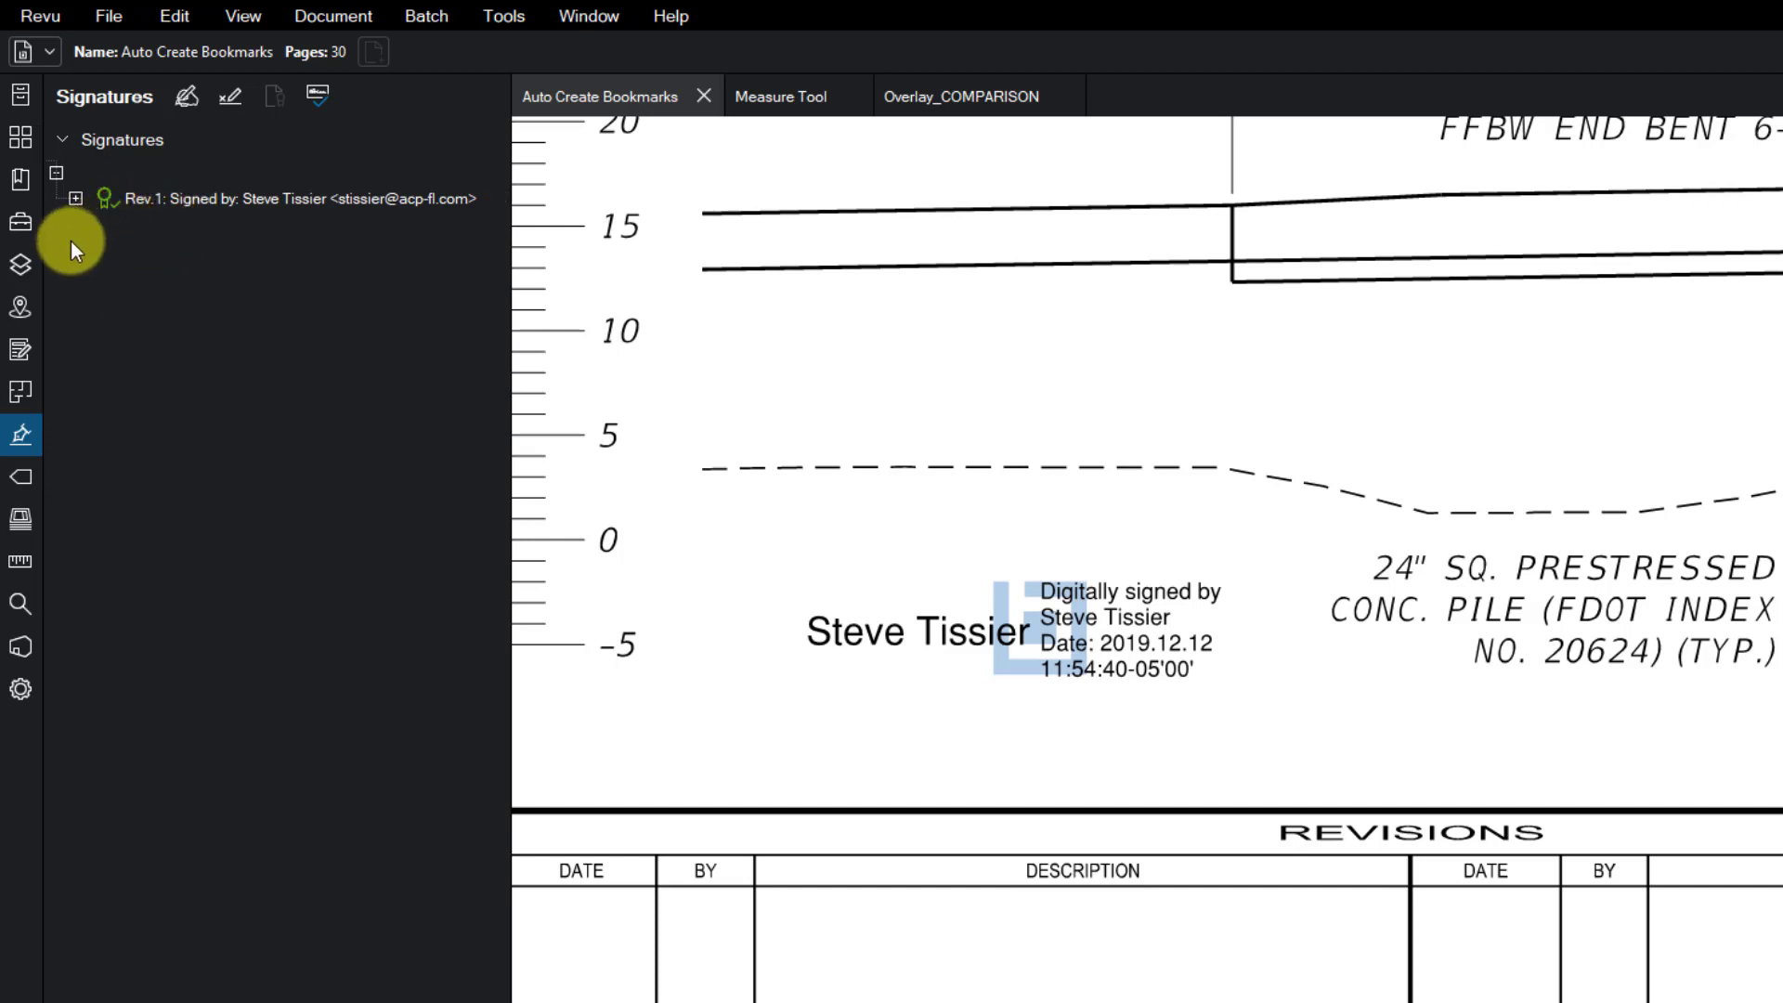
click(20, 483)
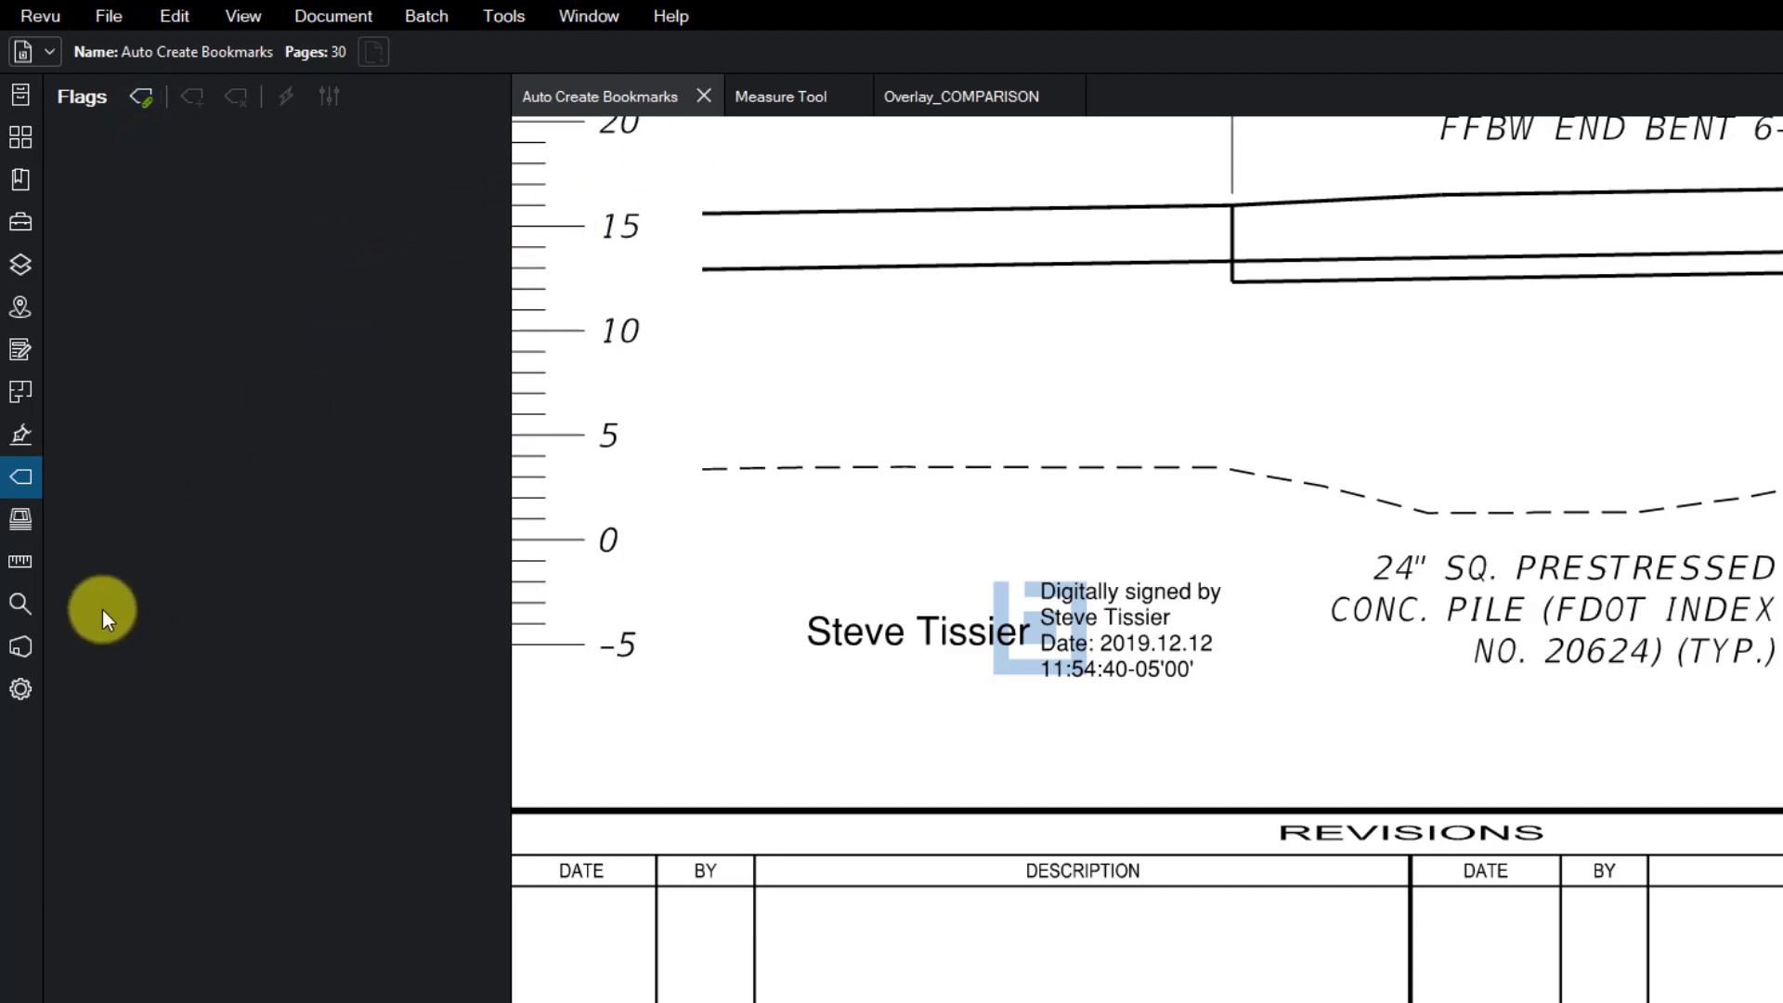
- Open the Sets panel, fit the page, and land on page 2, the Signature Sheet
click(26, 531)
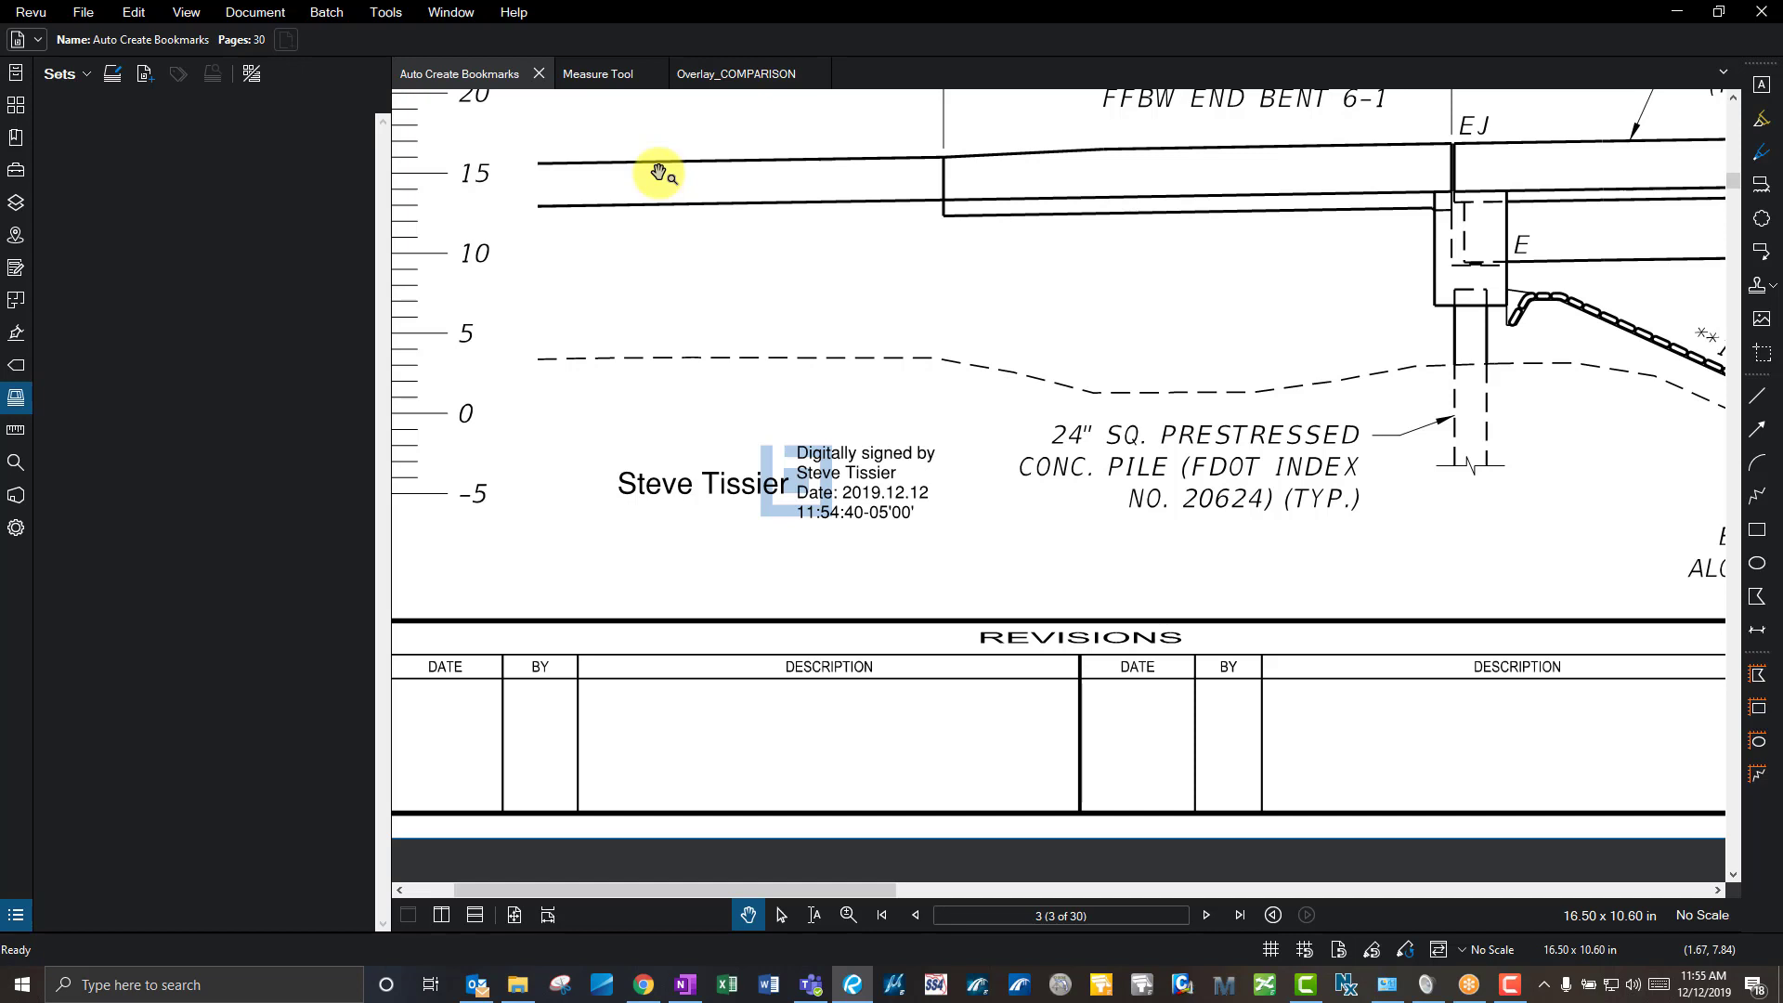
click(833, 235)
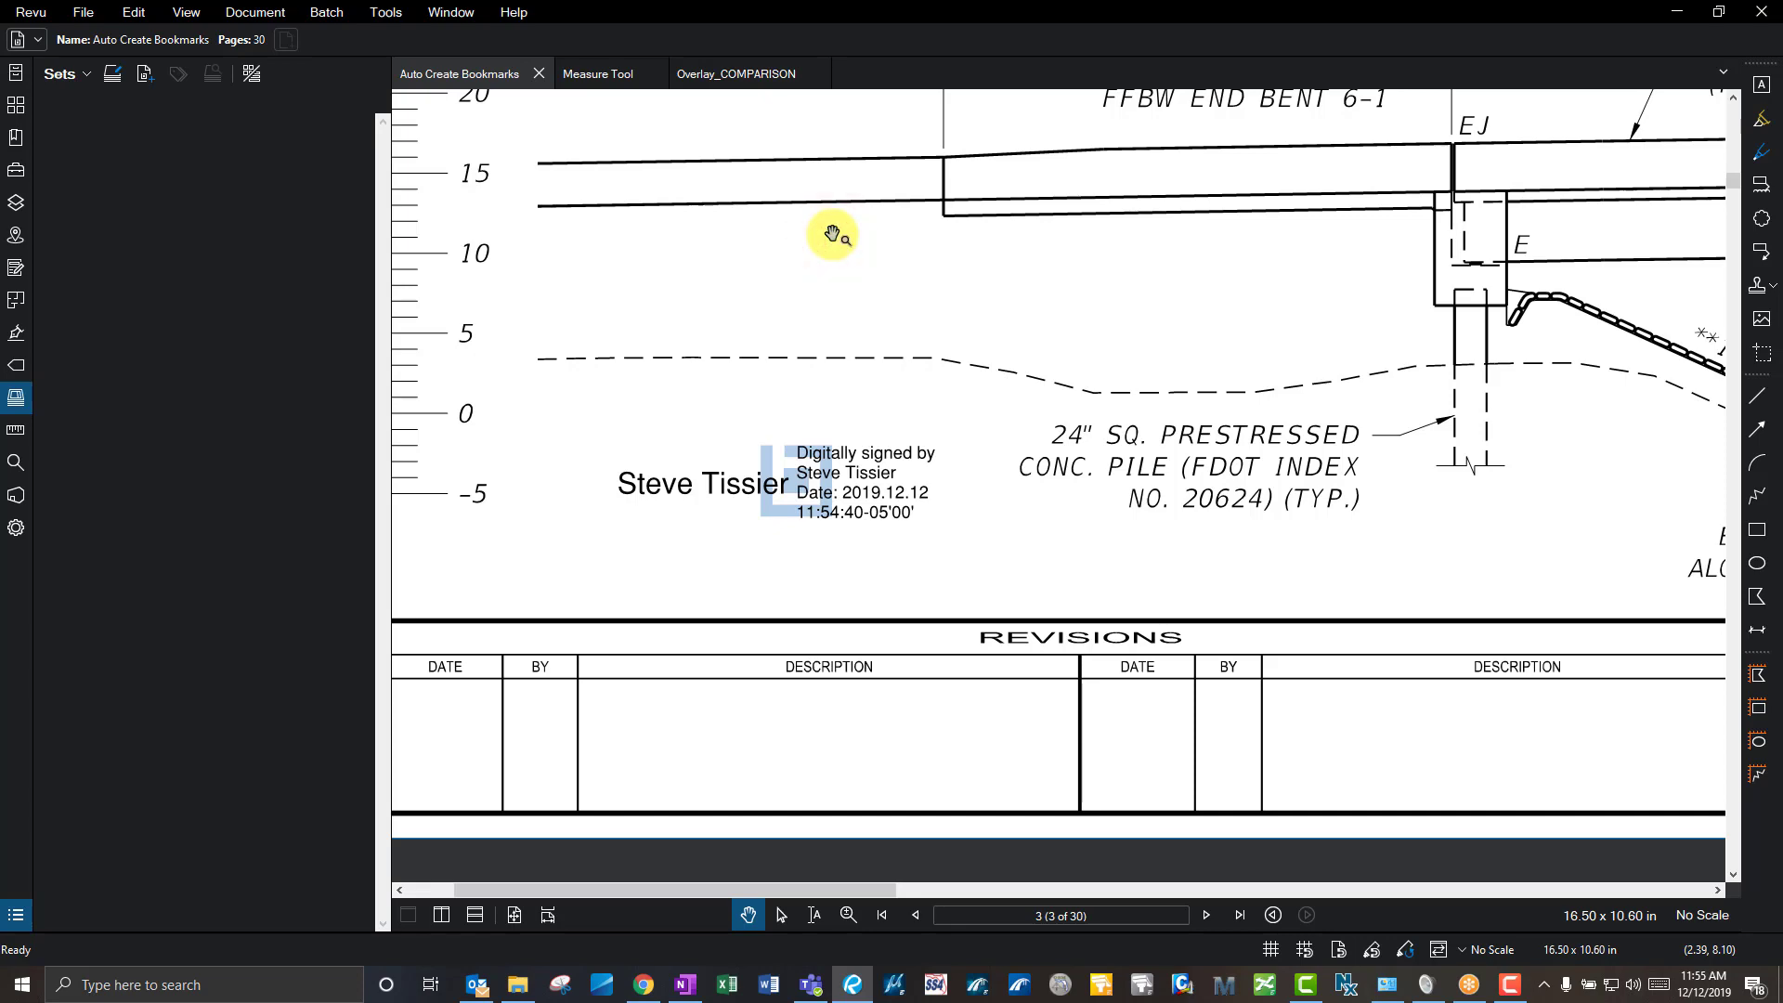
key(ctrl+0)
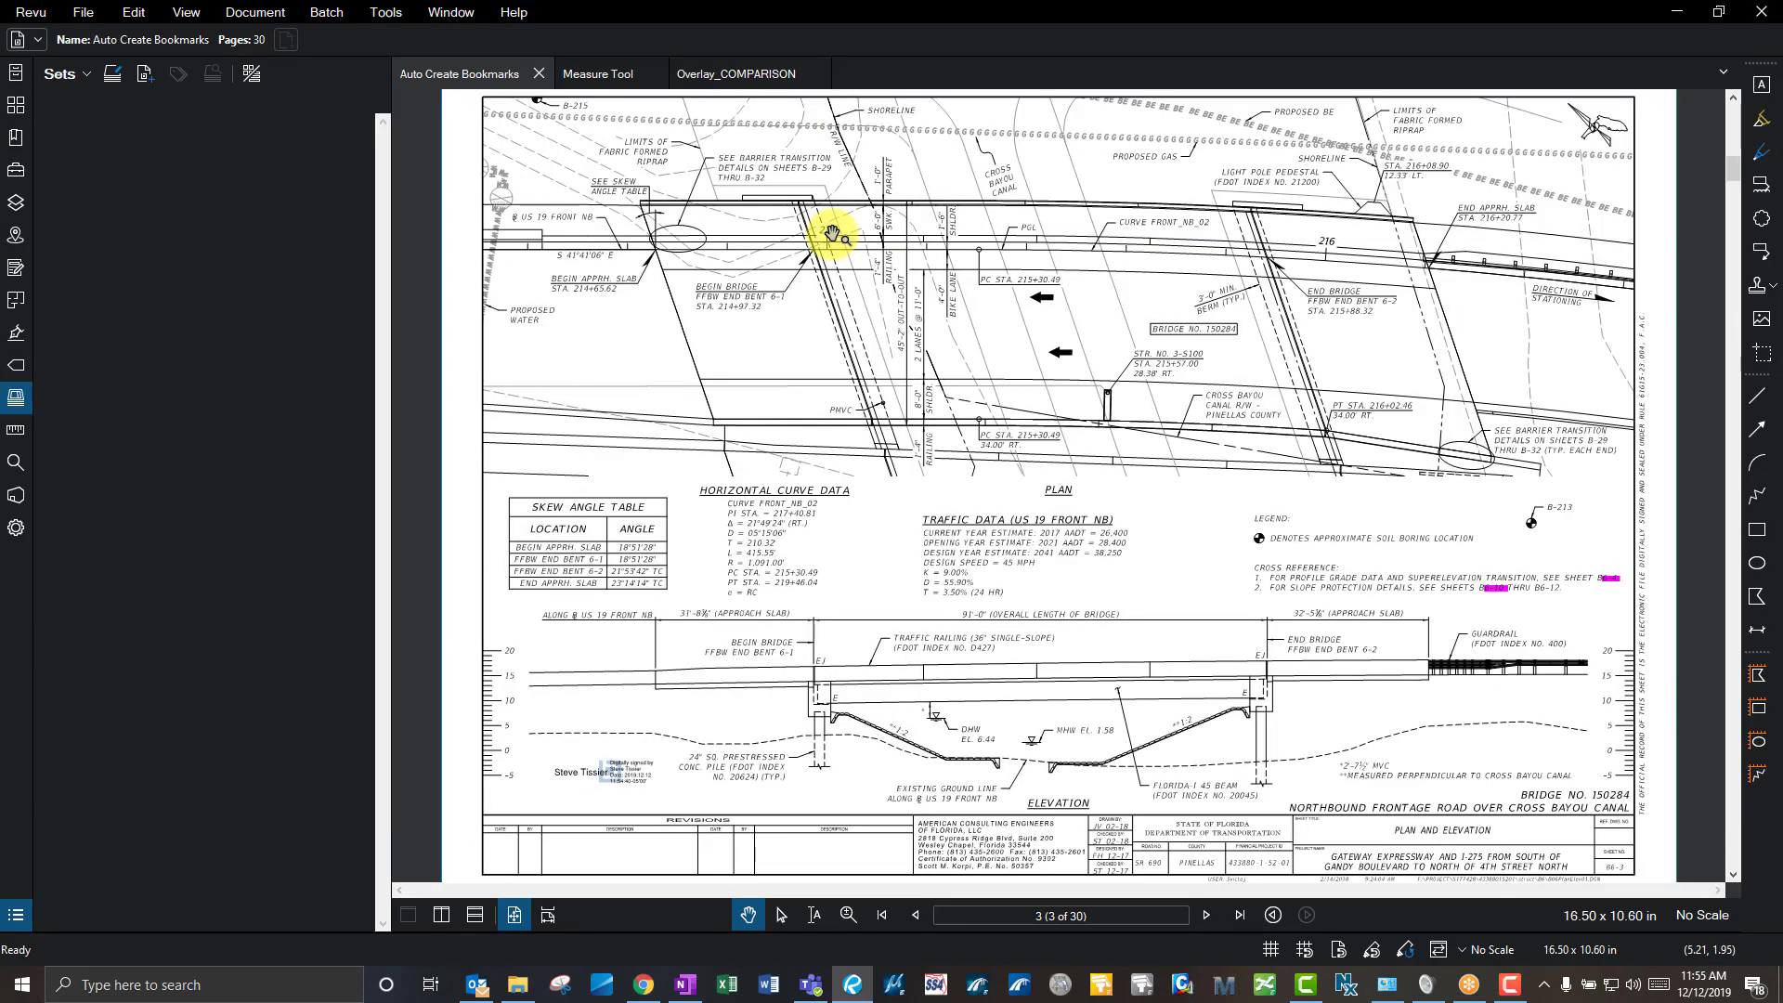
click(884, 915)
click(1208, 916)
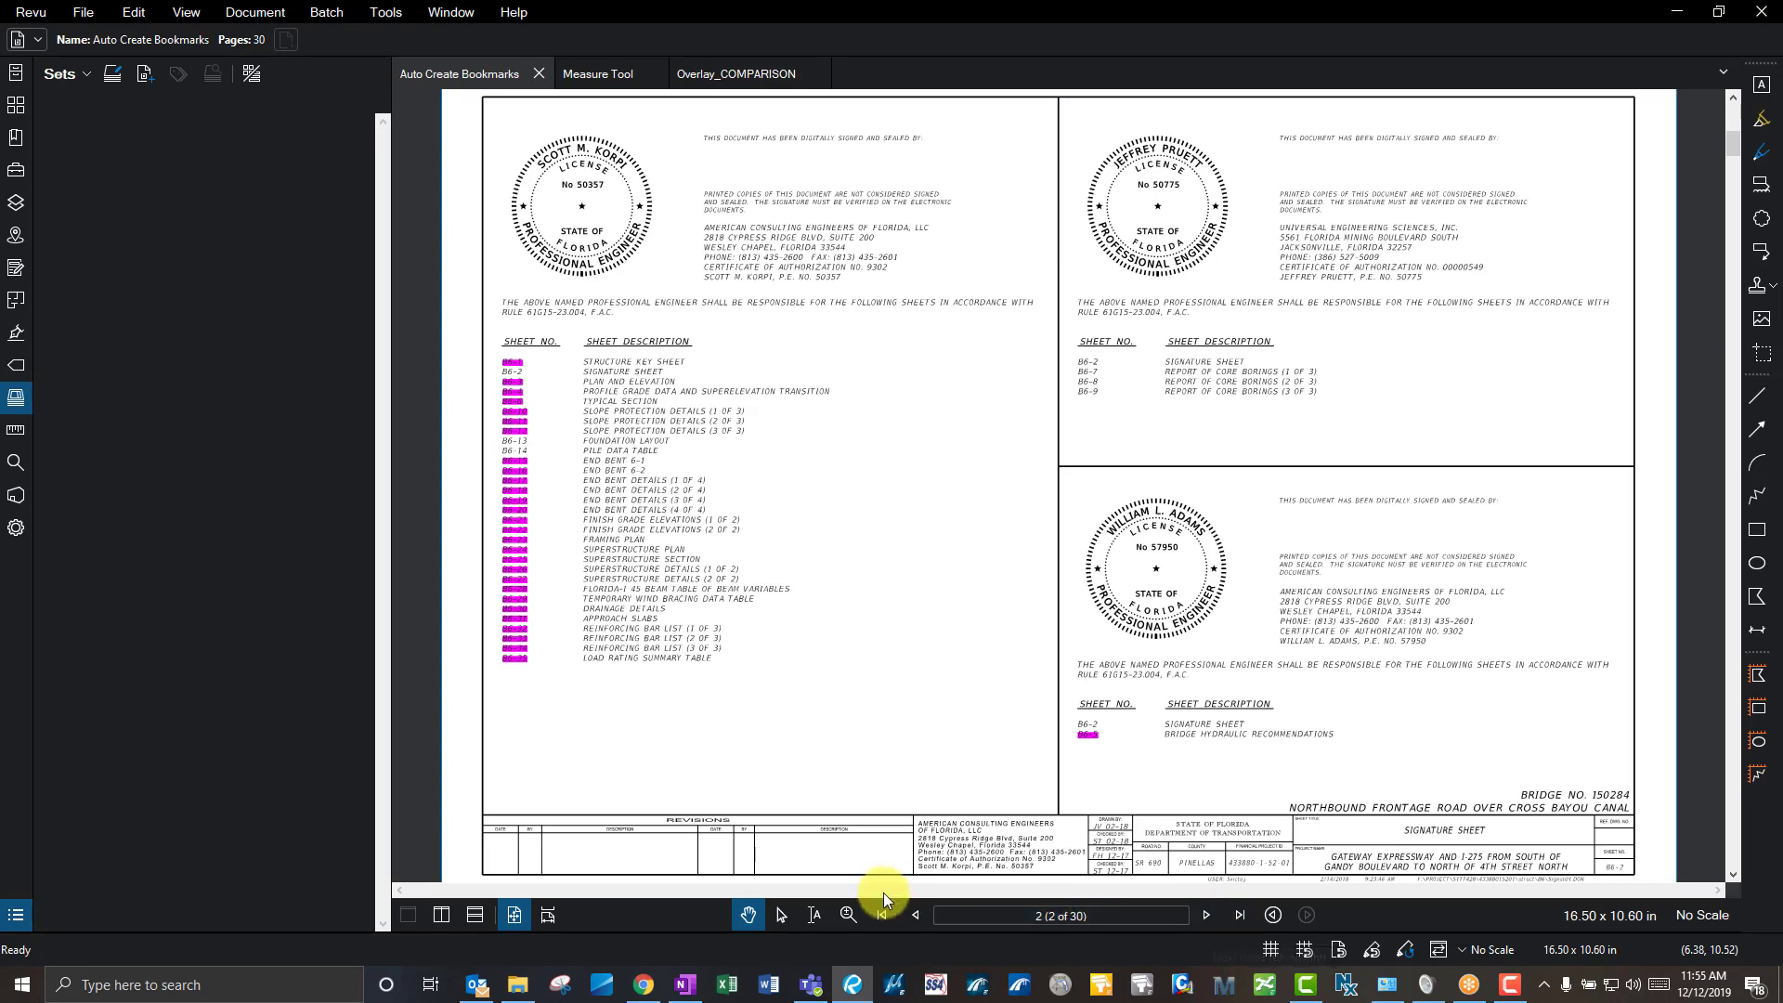
click(915, 915)
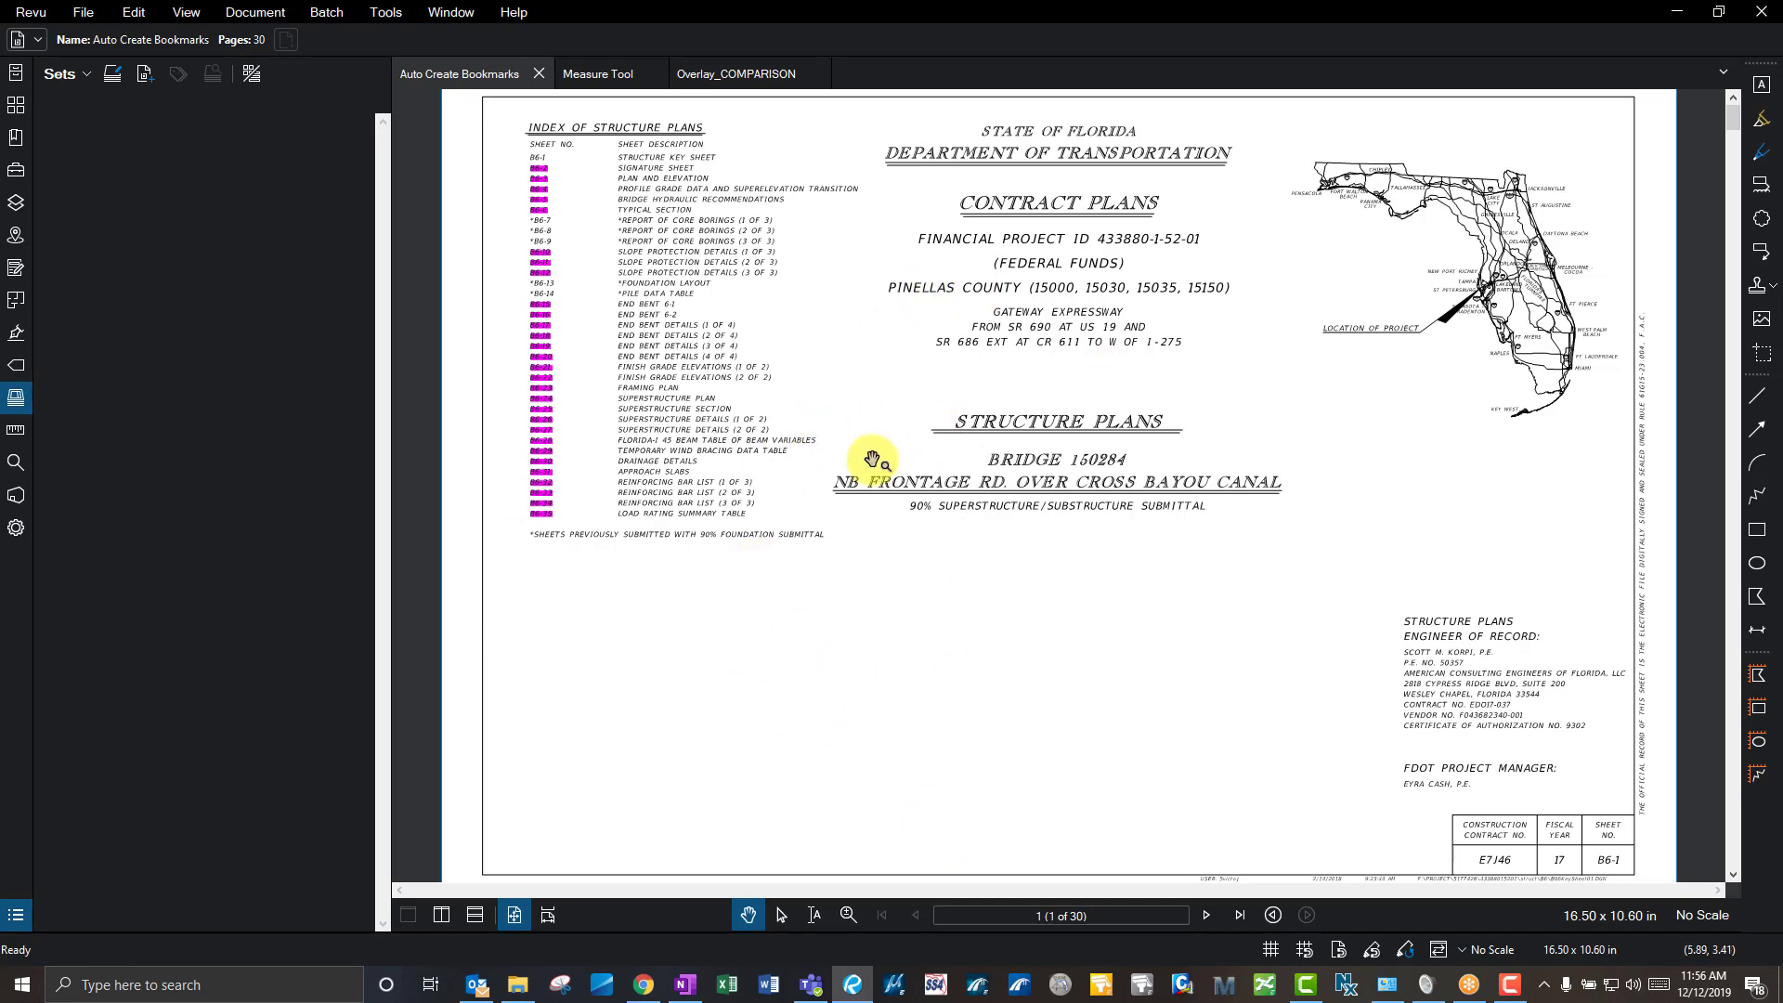
click(1207, 915)
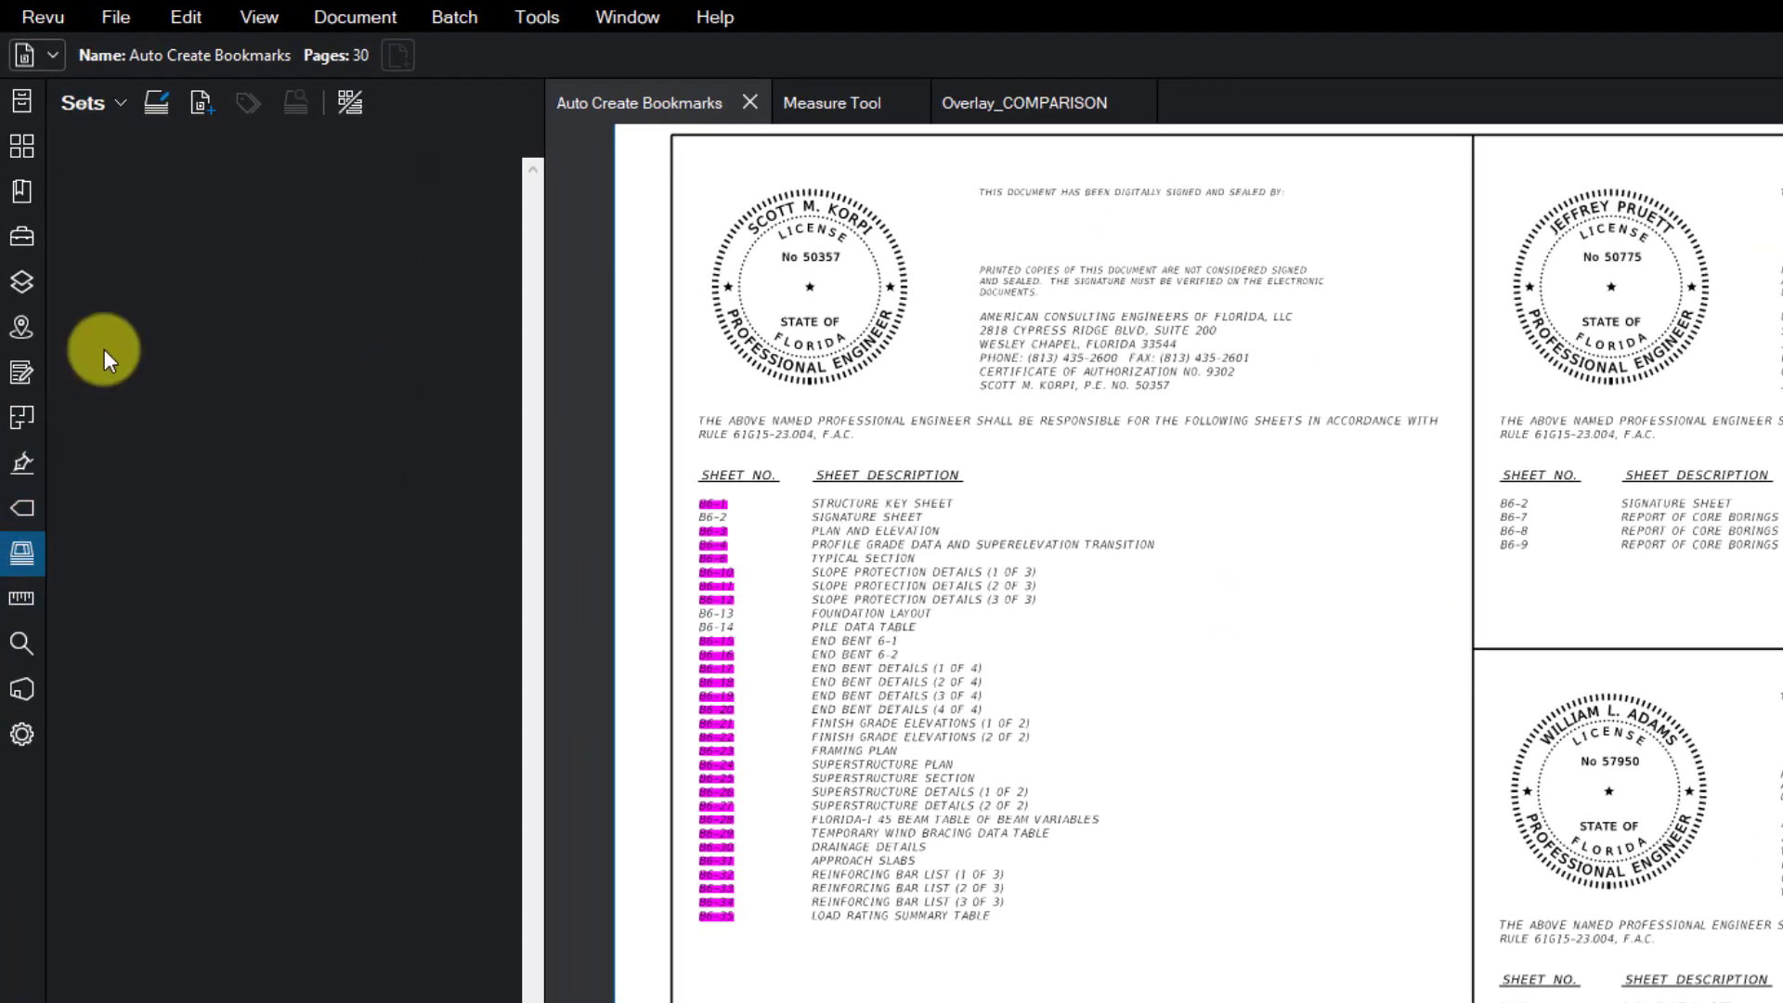
- Create a new empty set and start adding individual files to it
click(70, 71)
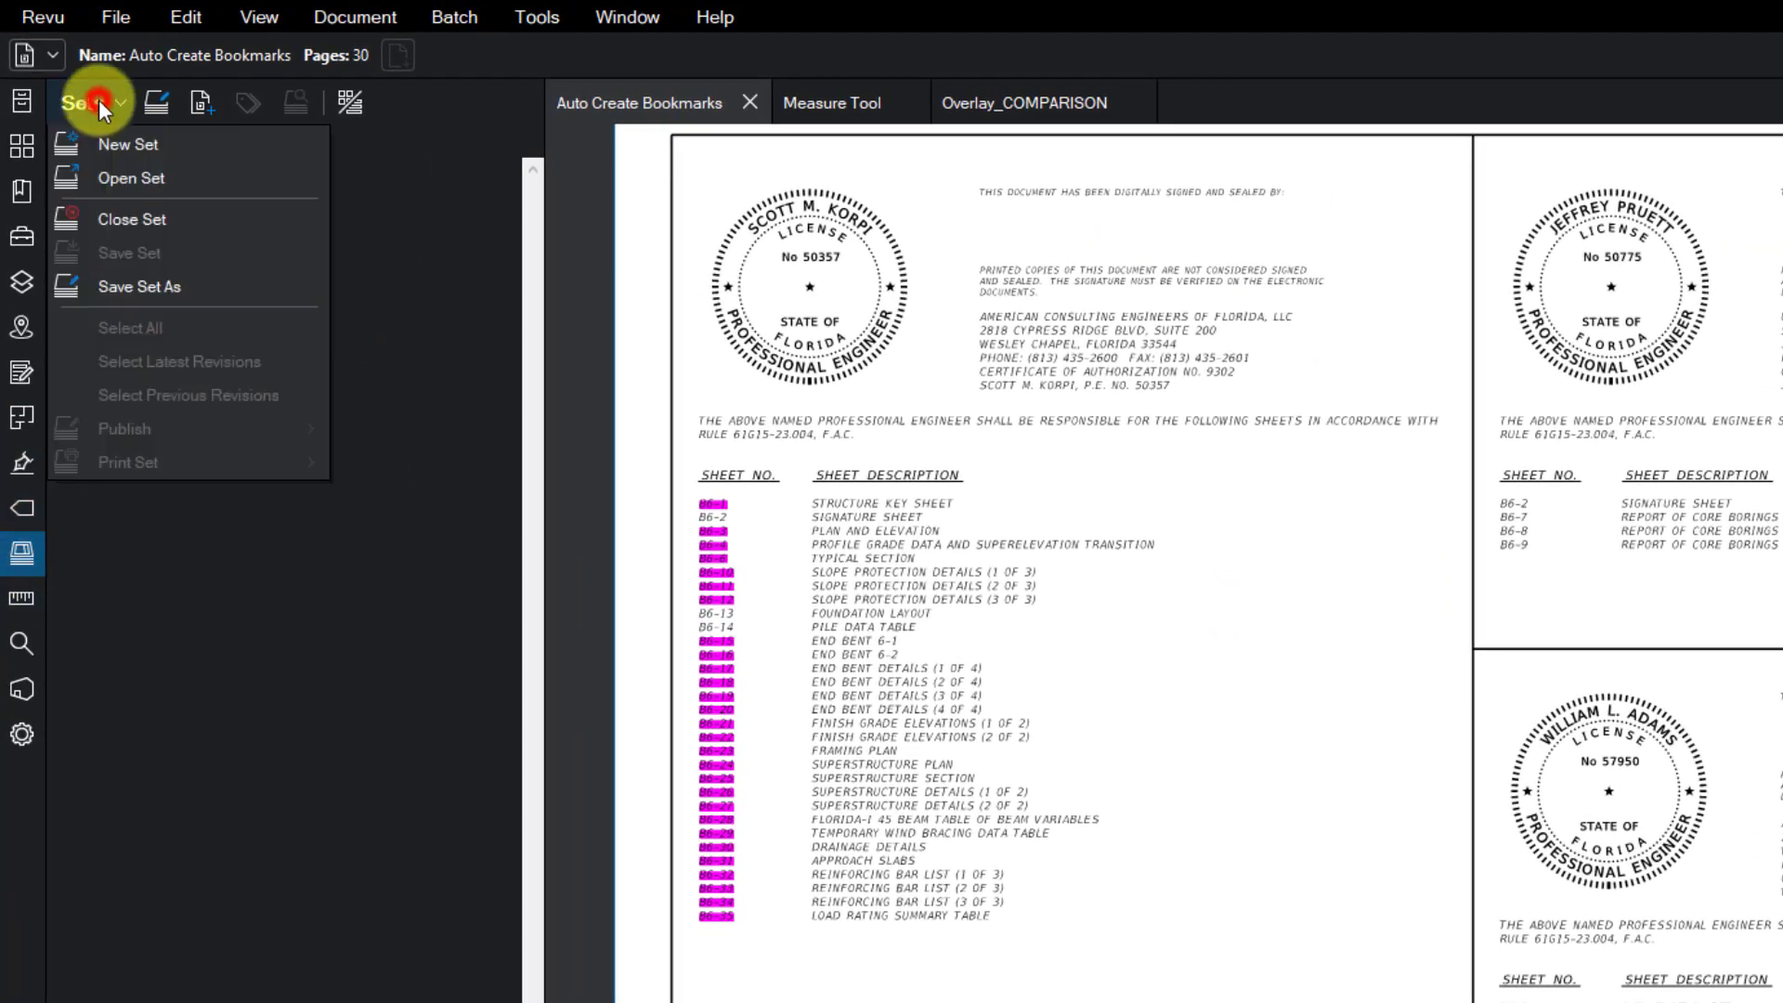
click(129, 144)
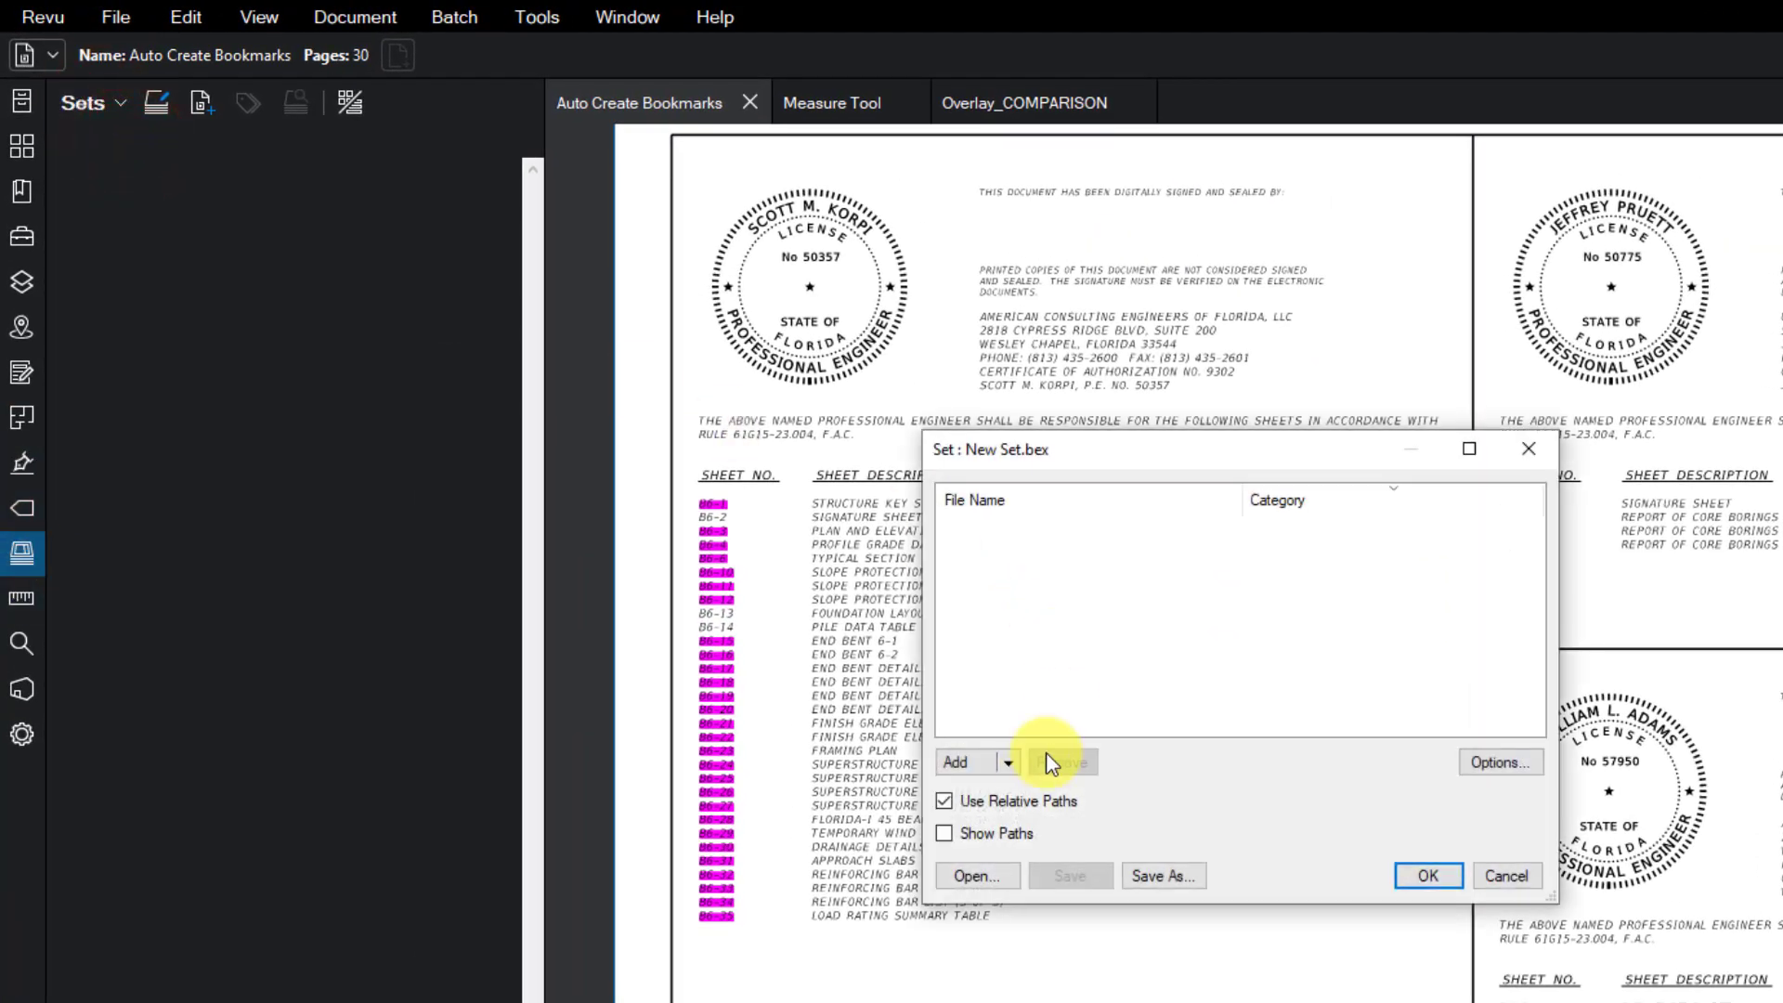
click(1012, 765)
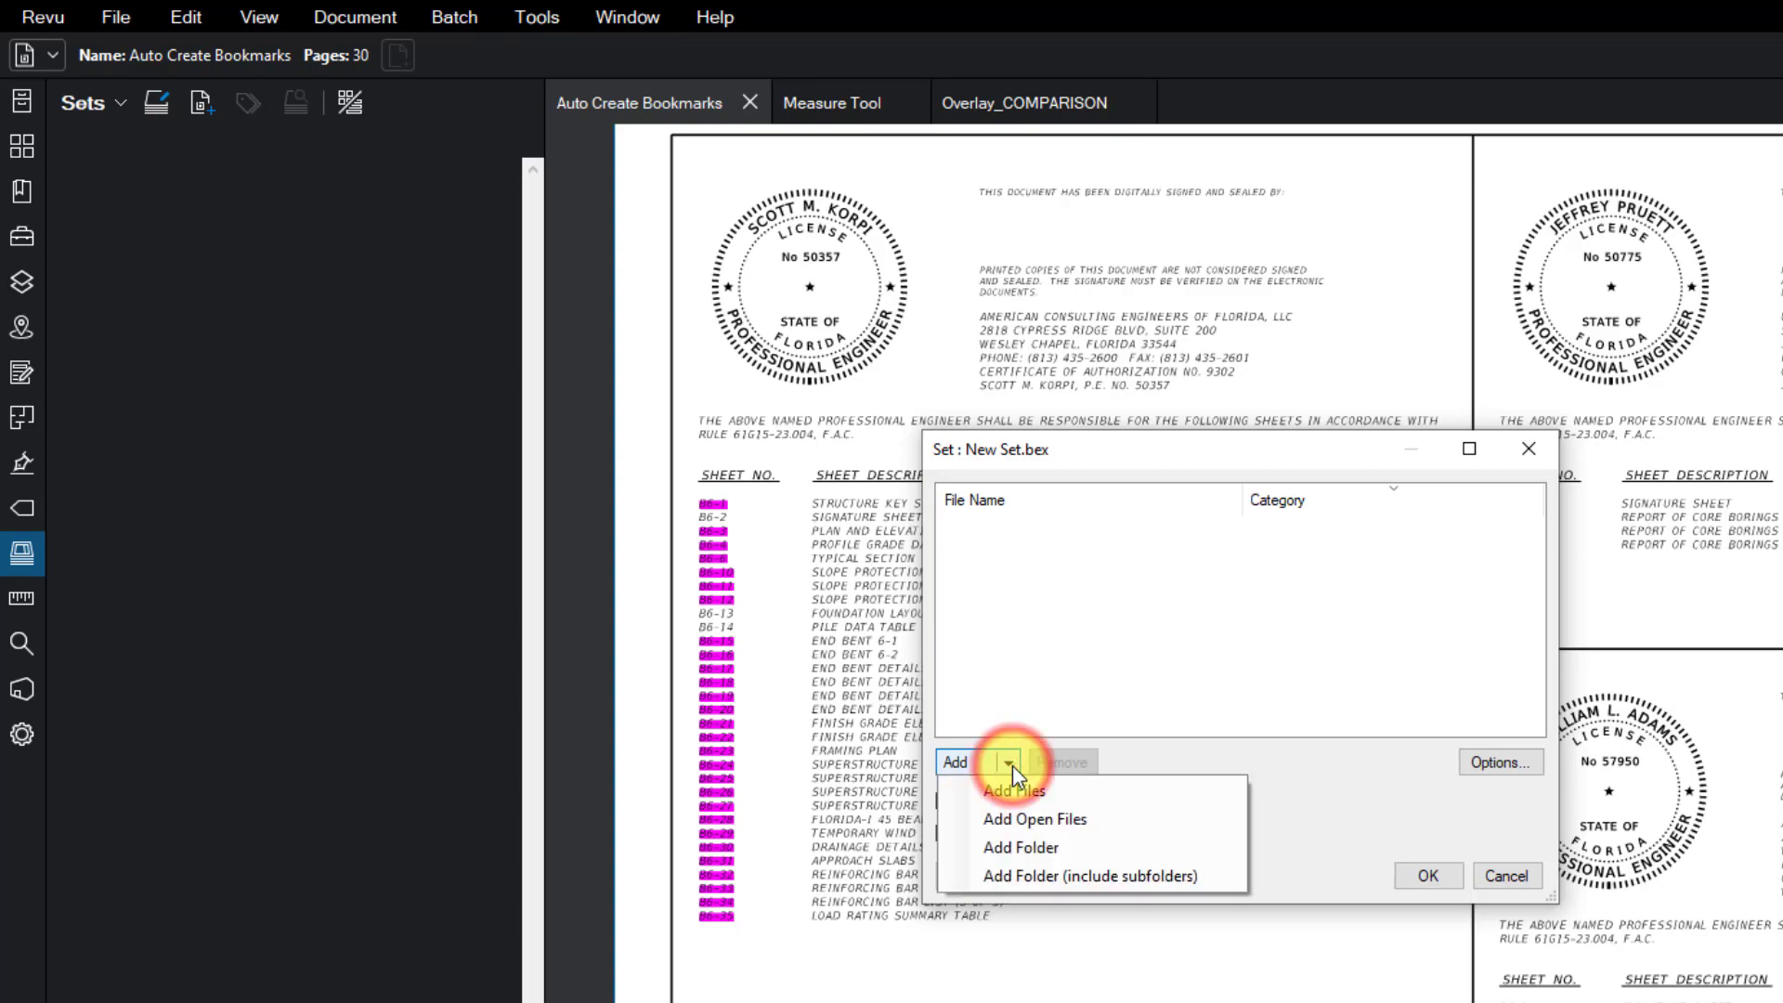
click(973, 766)
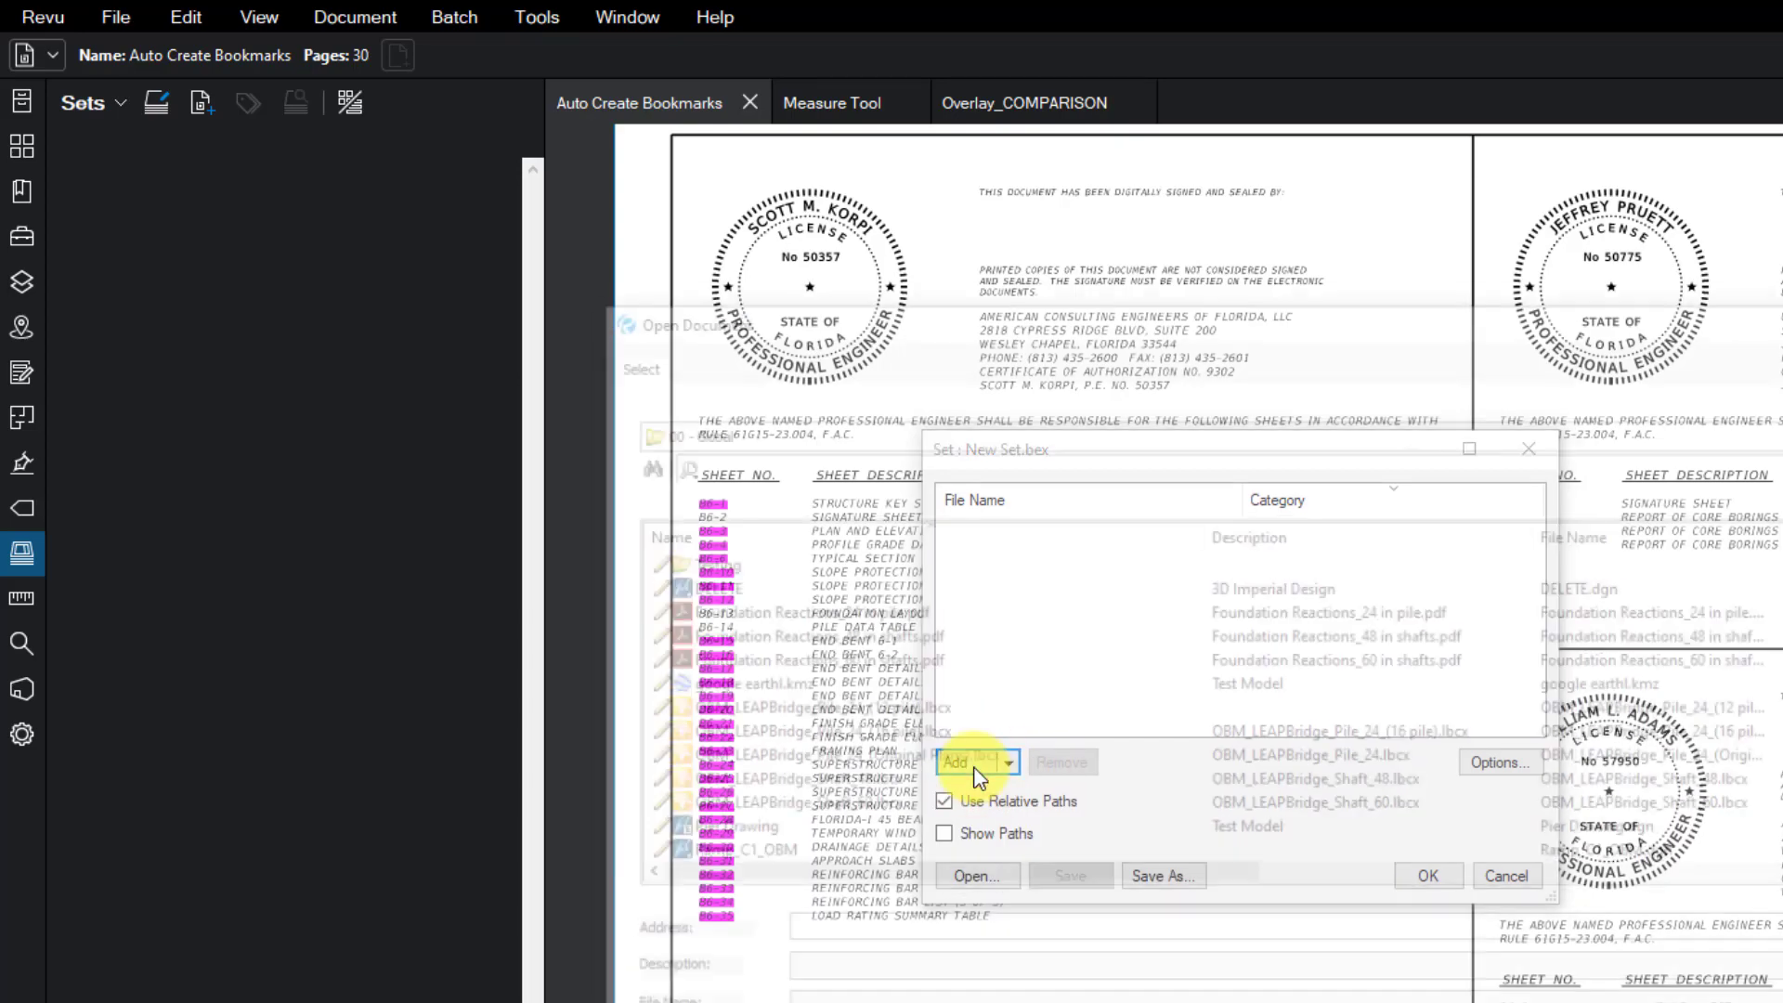
key(Escape)
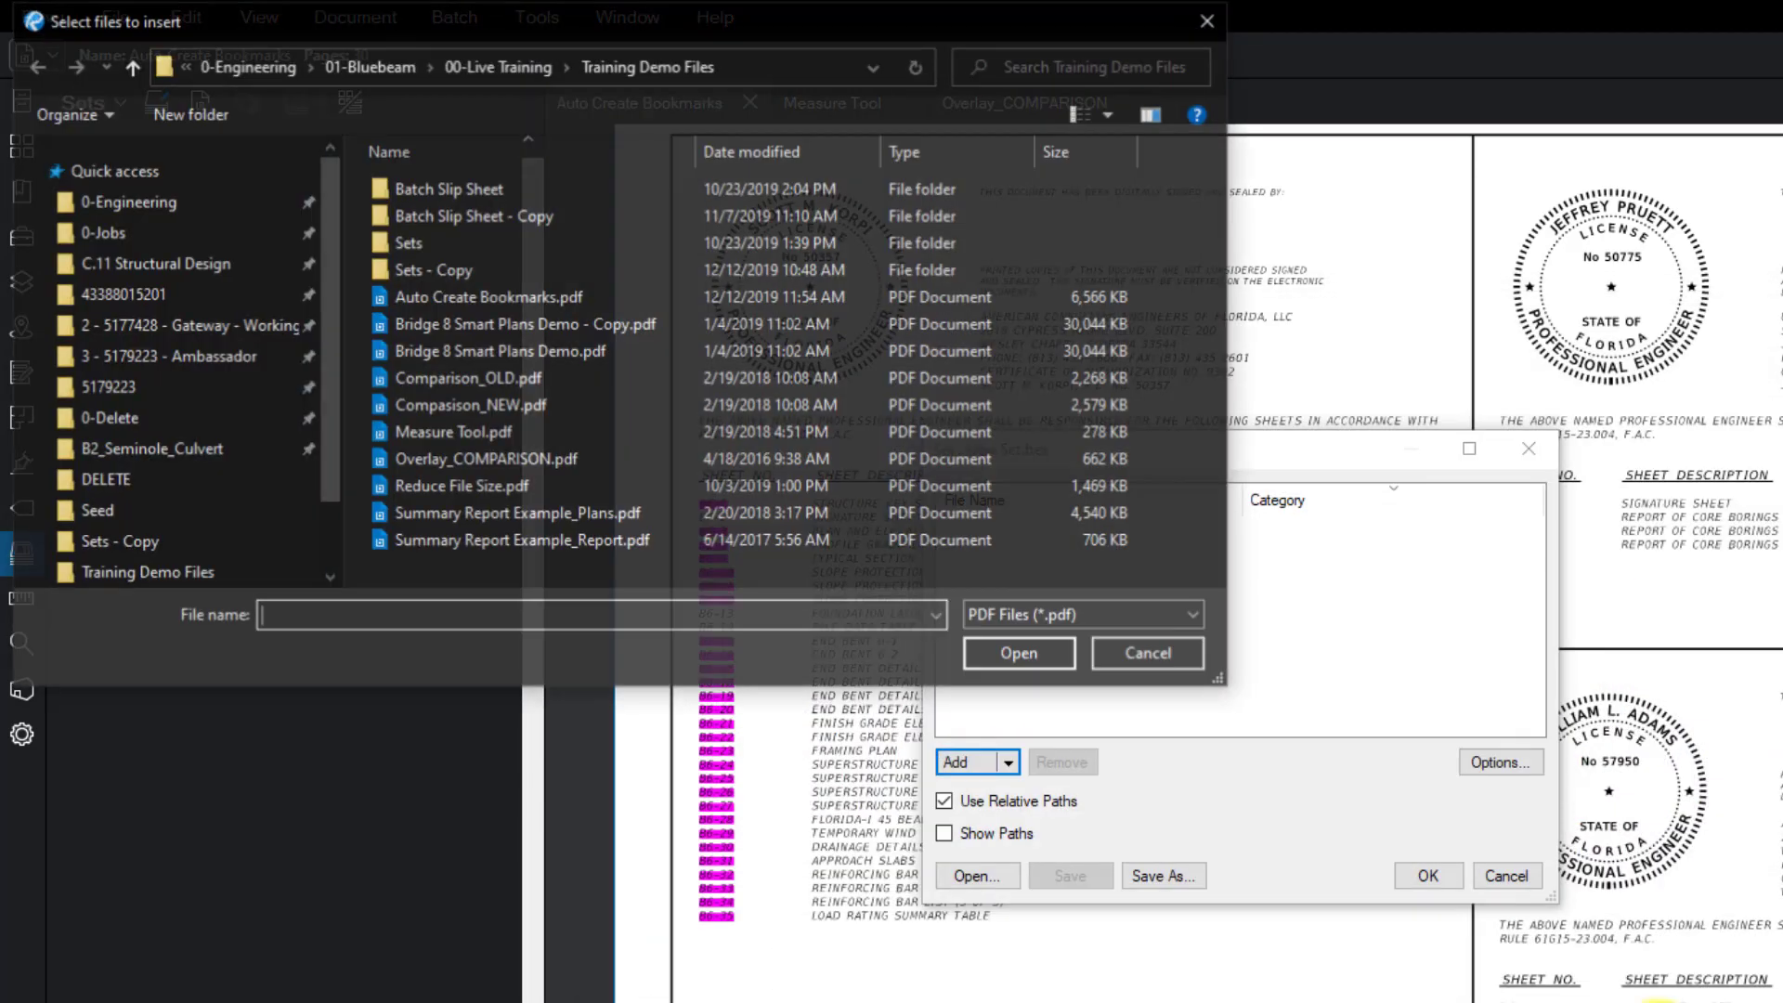
- Add B5-4, B5-5, B5-6 and B5-7.pdf from the Sets - Copy folder and accept
drag(688, 33, 942, 138)
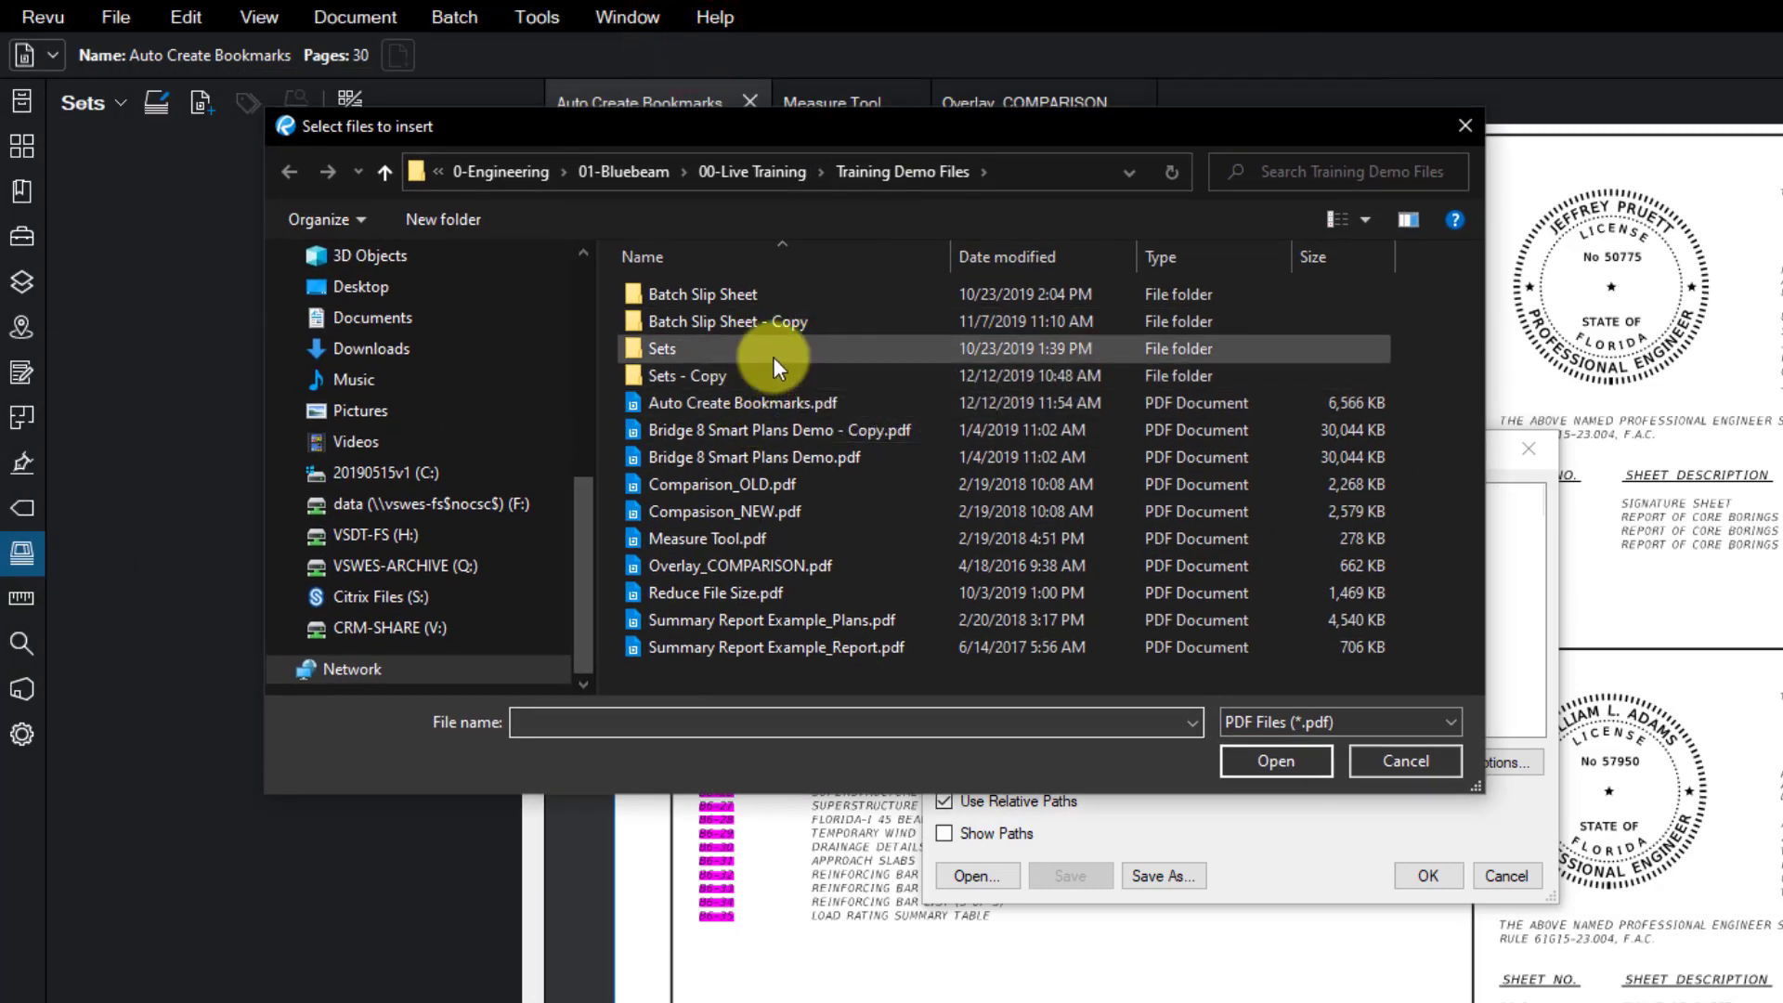
double_click(761, 375)
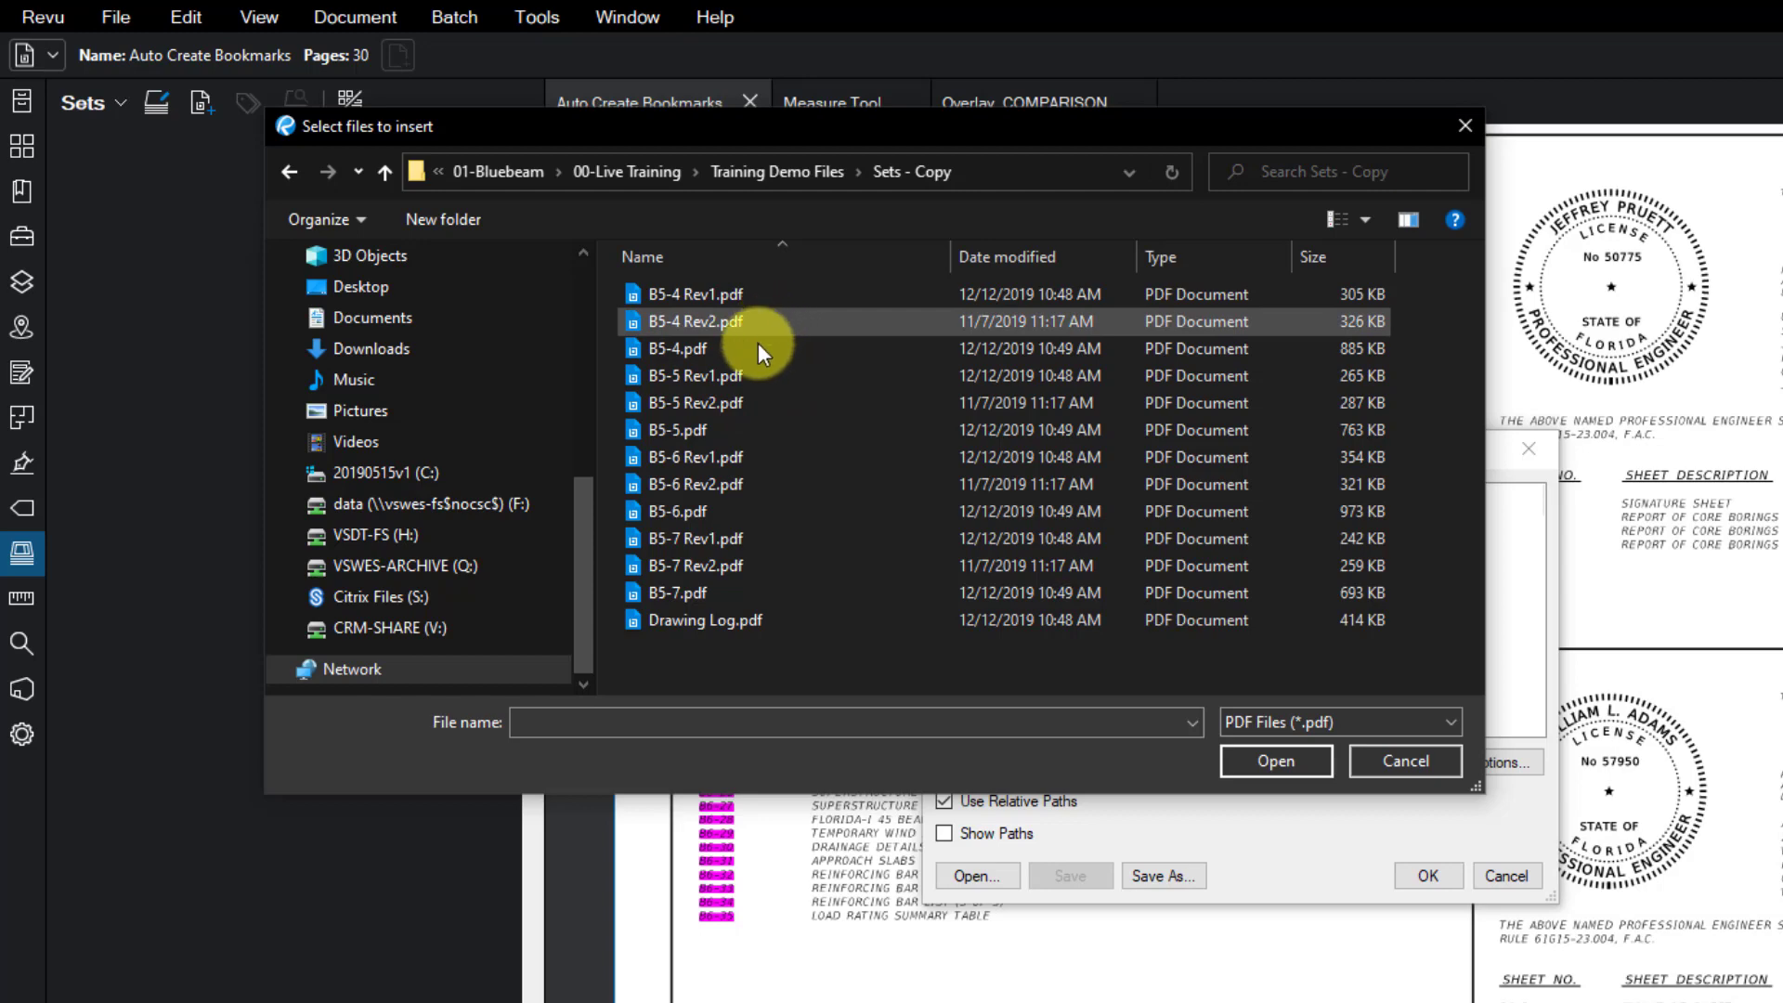
click(756, 348)
ctrl+click(738, 429)
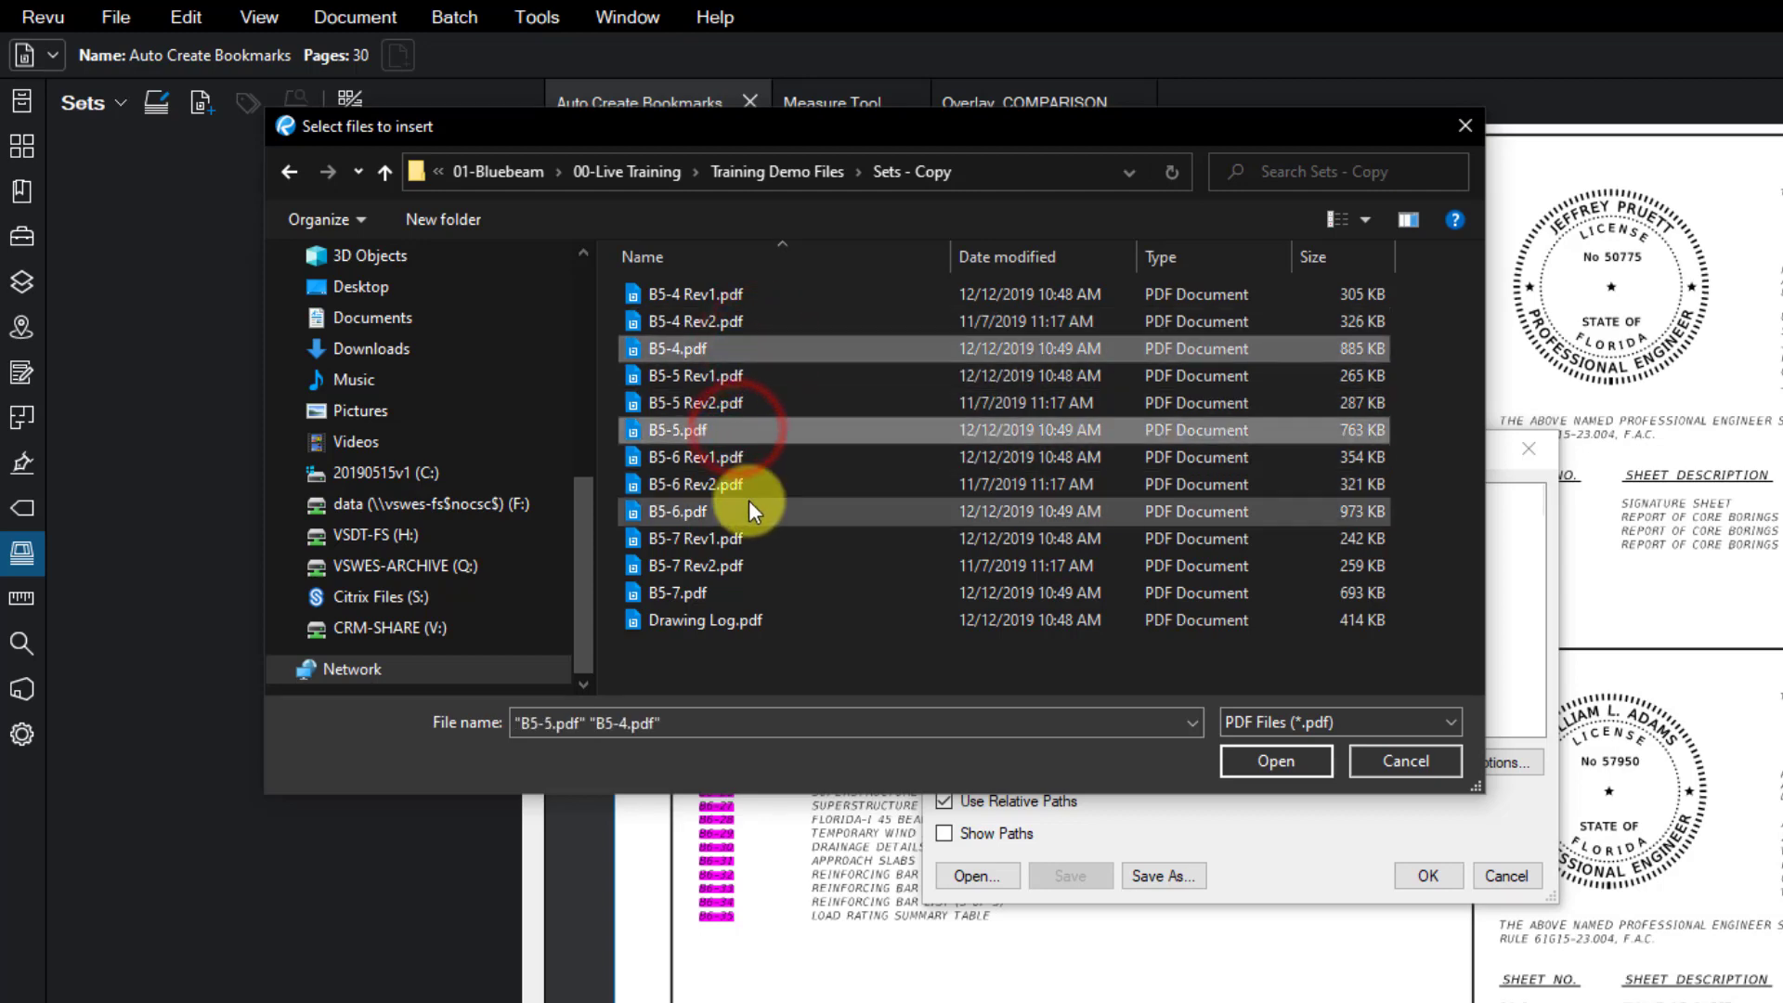
ctrl+click(748, 510)
ctrl+click(747, 593)
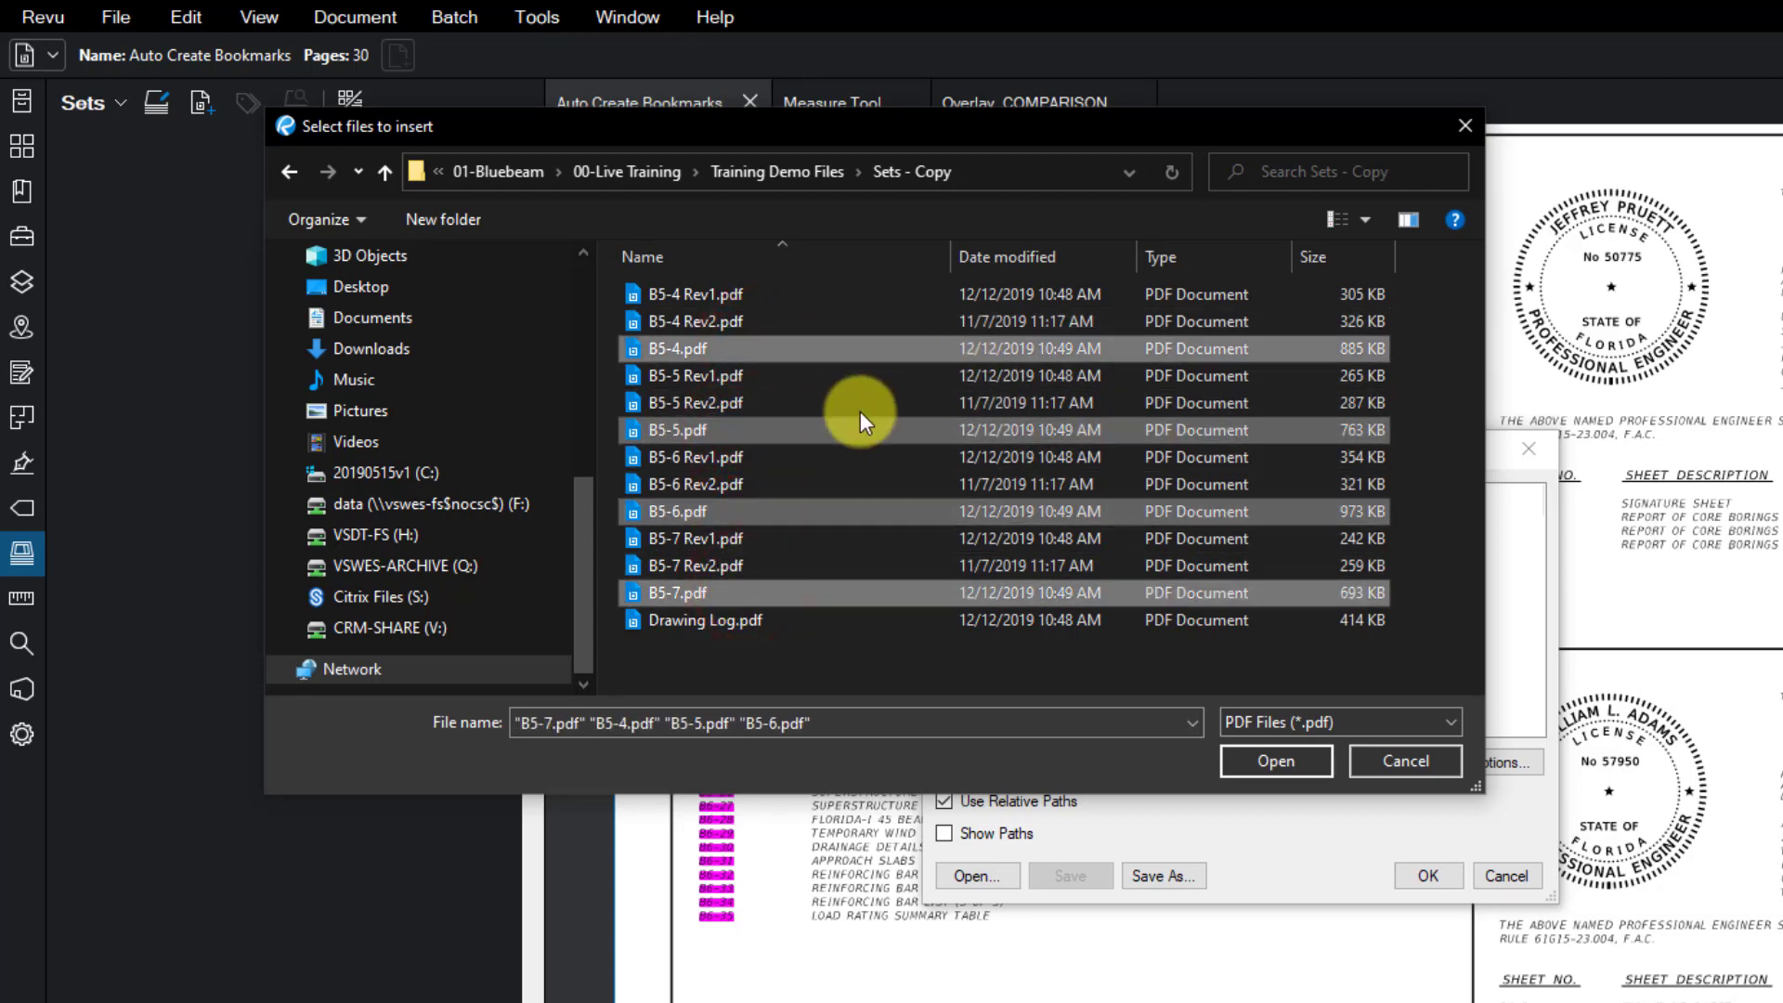
click(1262, 760)
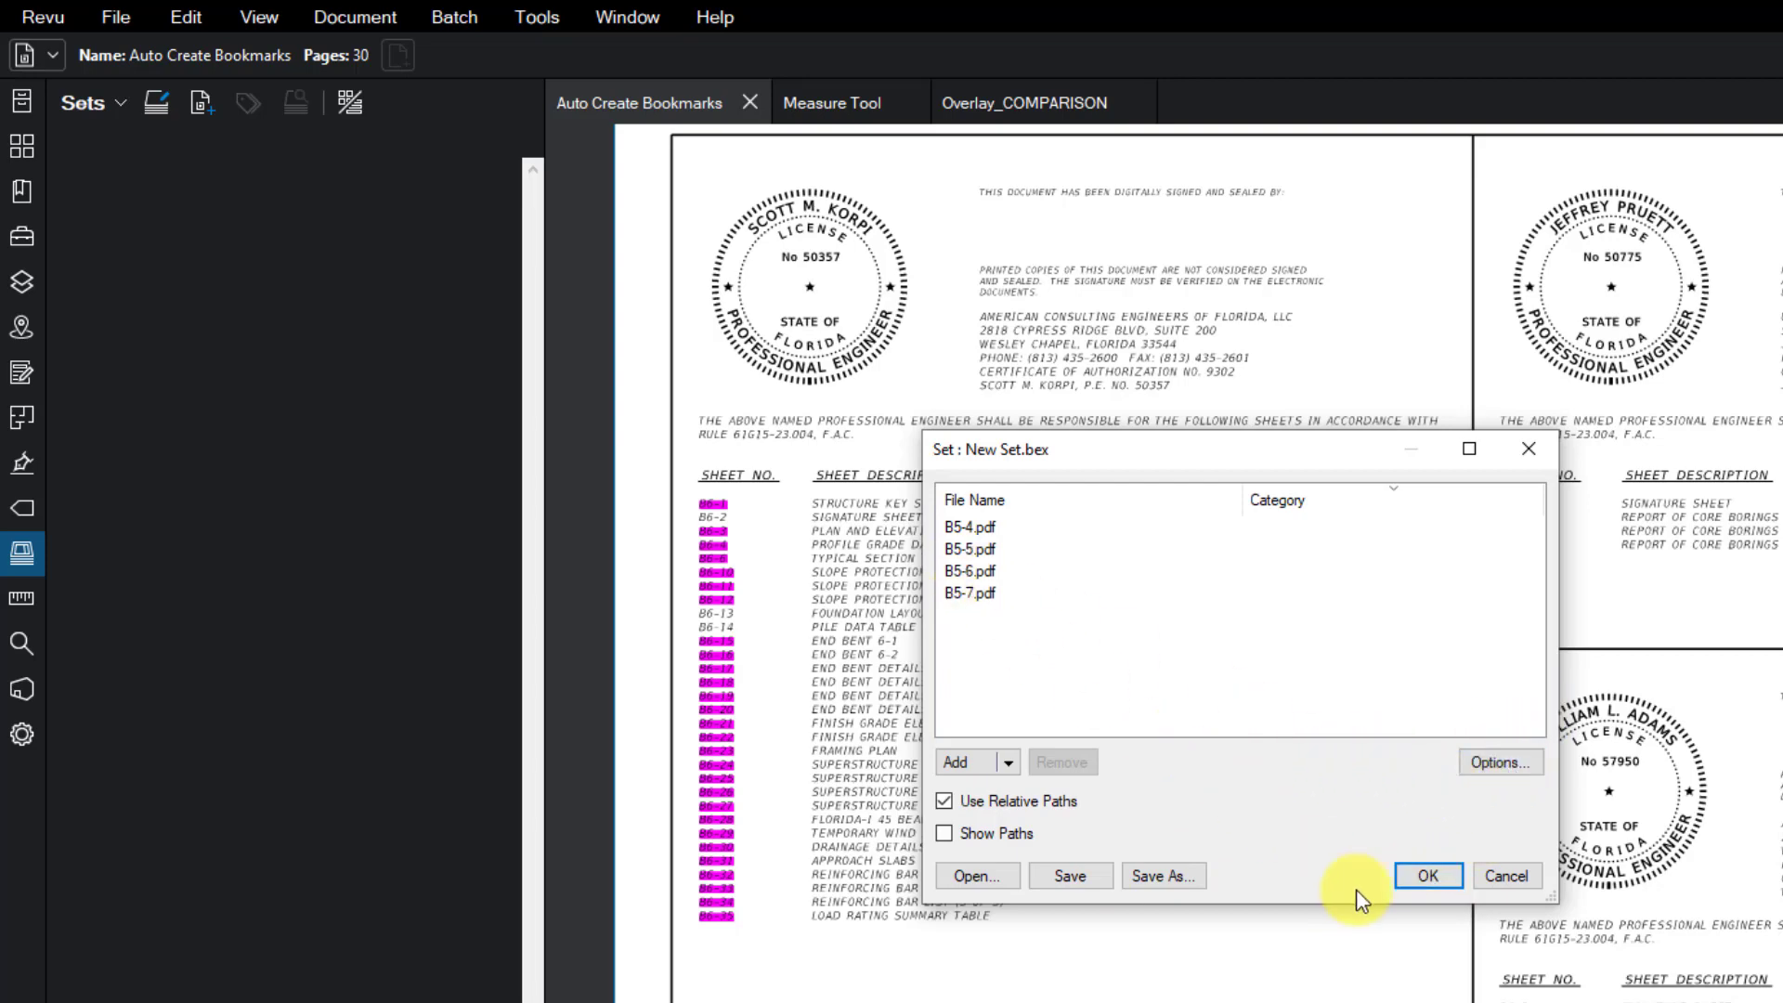
click(1426, 876)
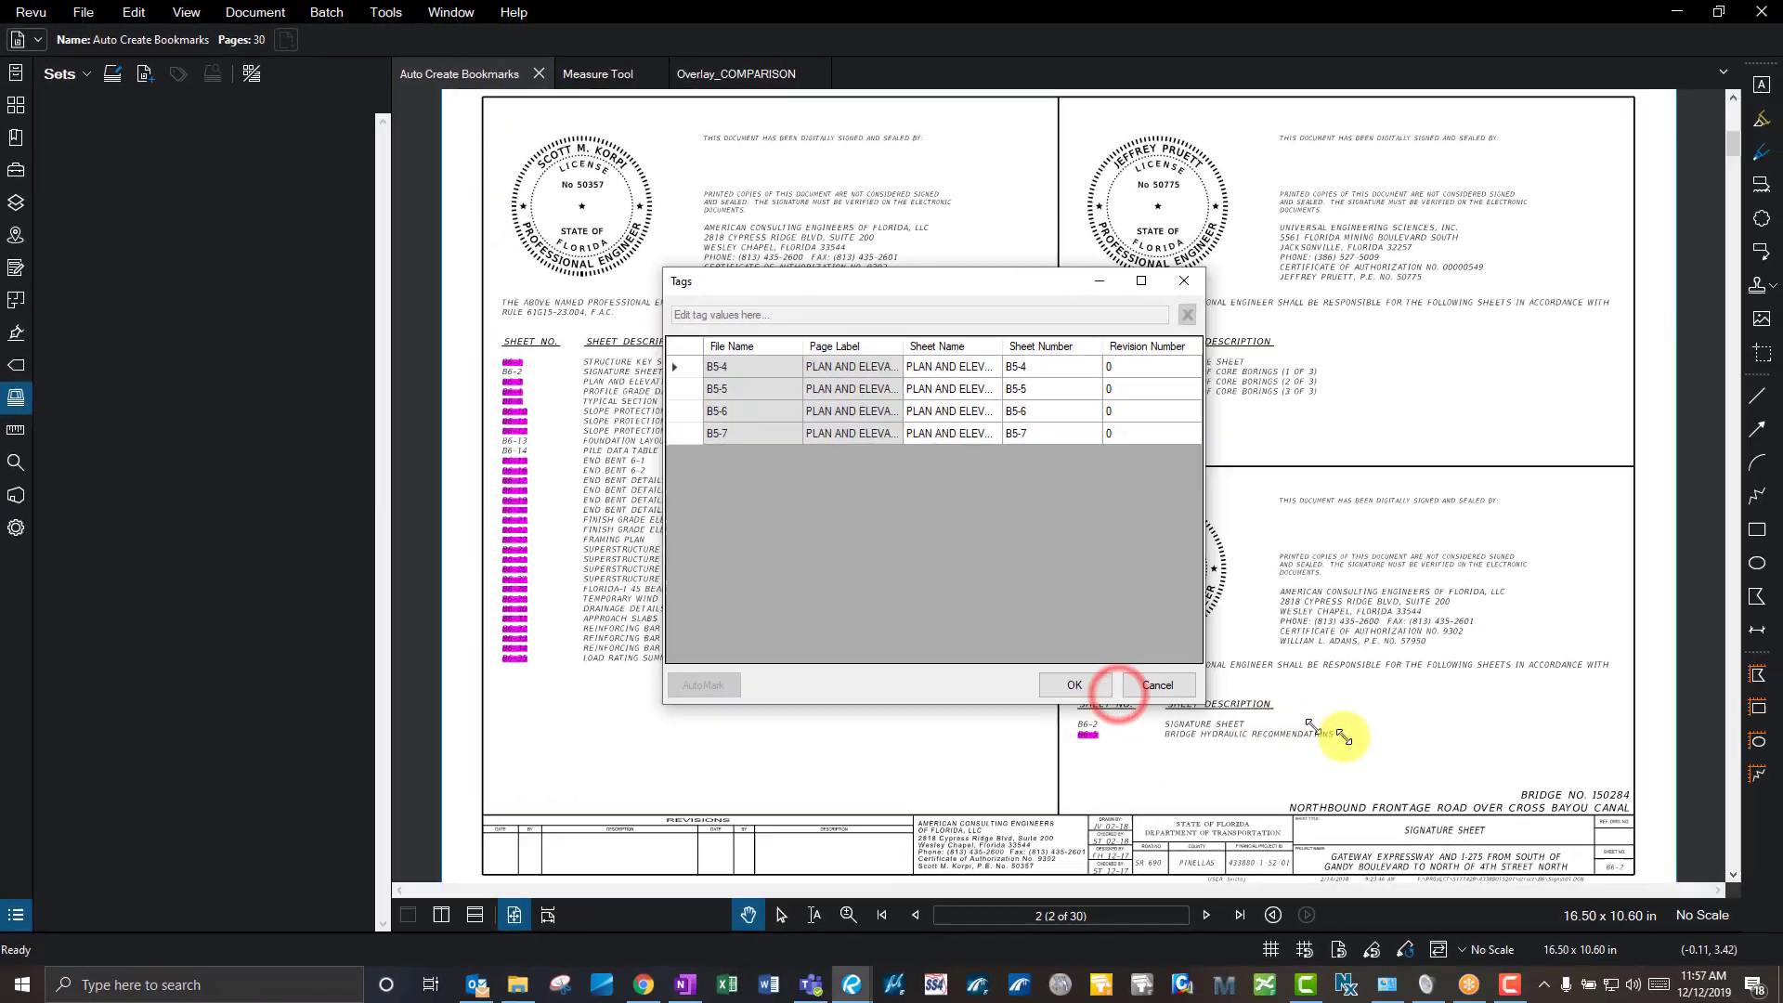
- Enlarge the Tags dialog, check B5-4's Sheet Name, Number and Revision values, and accept the tags
drag(1555, 960, 1782, 1002)
drag(1505, 745, 1545, 739)
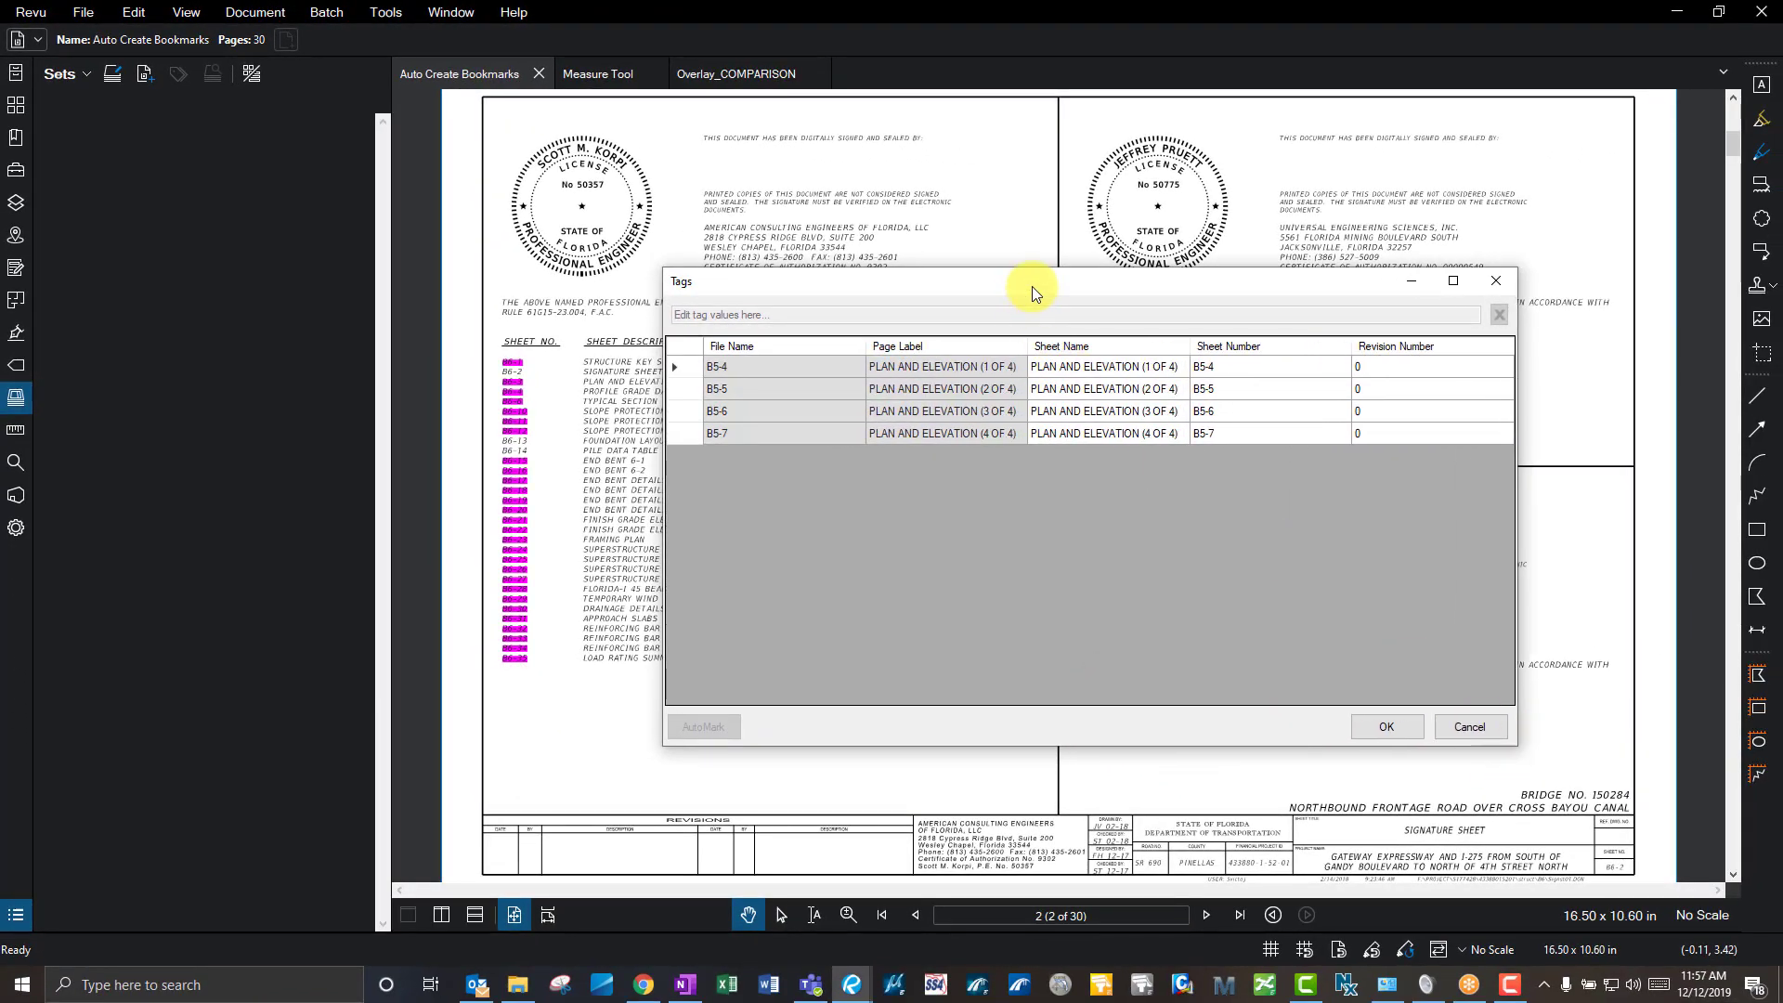
drag(1033, 288, 762, 256)
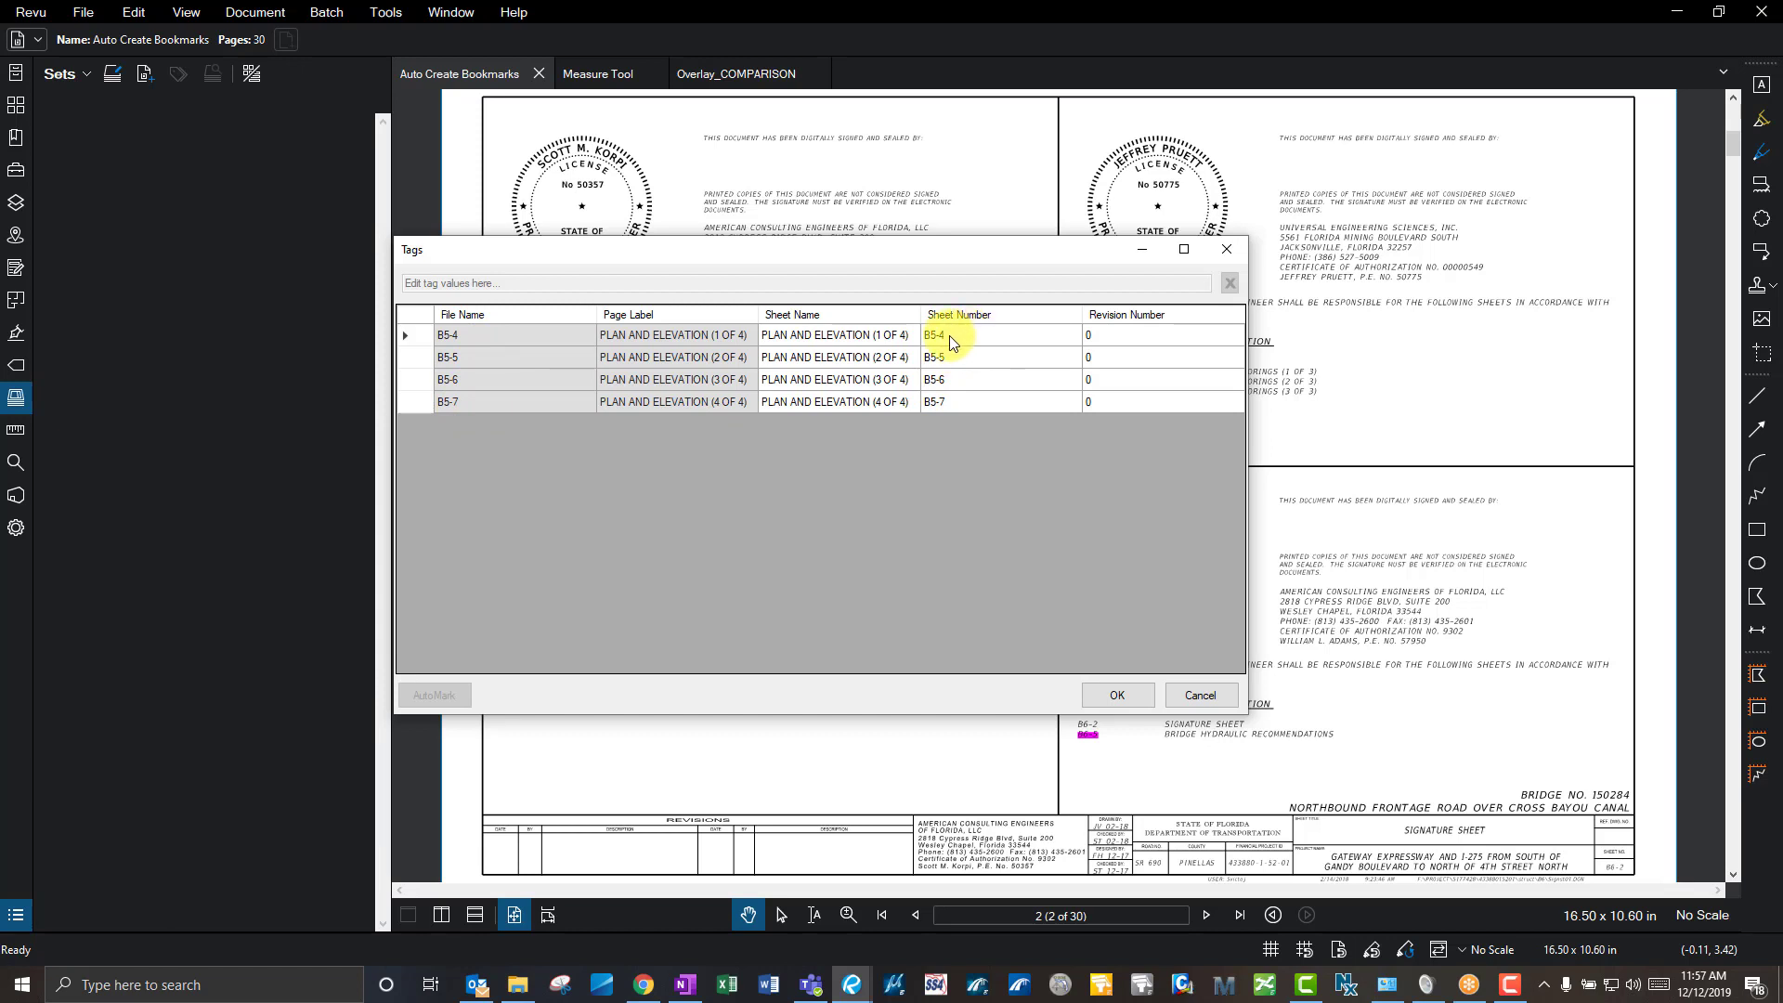
click(789, 343)
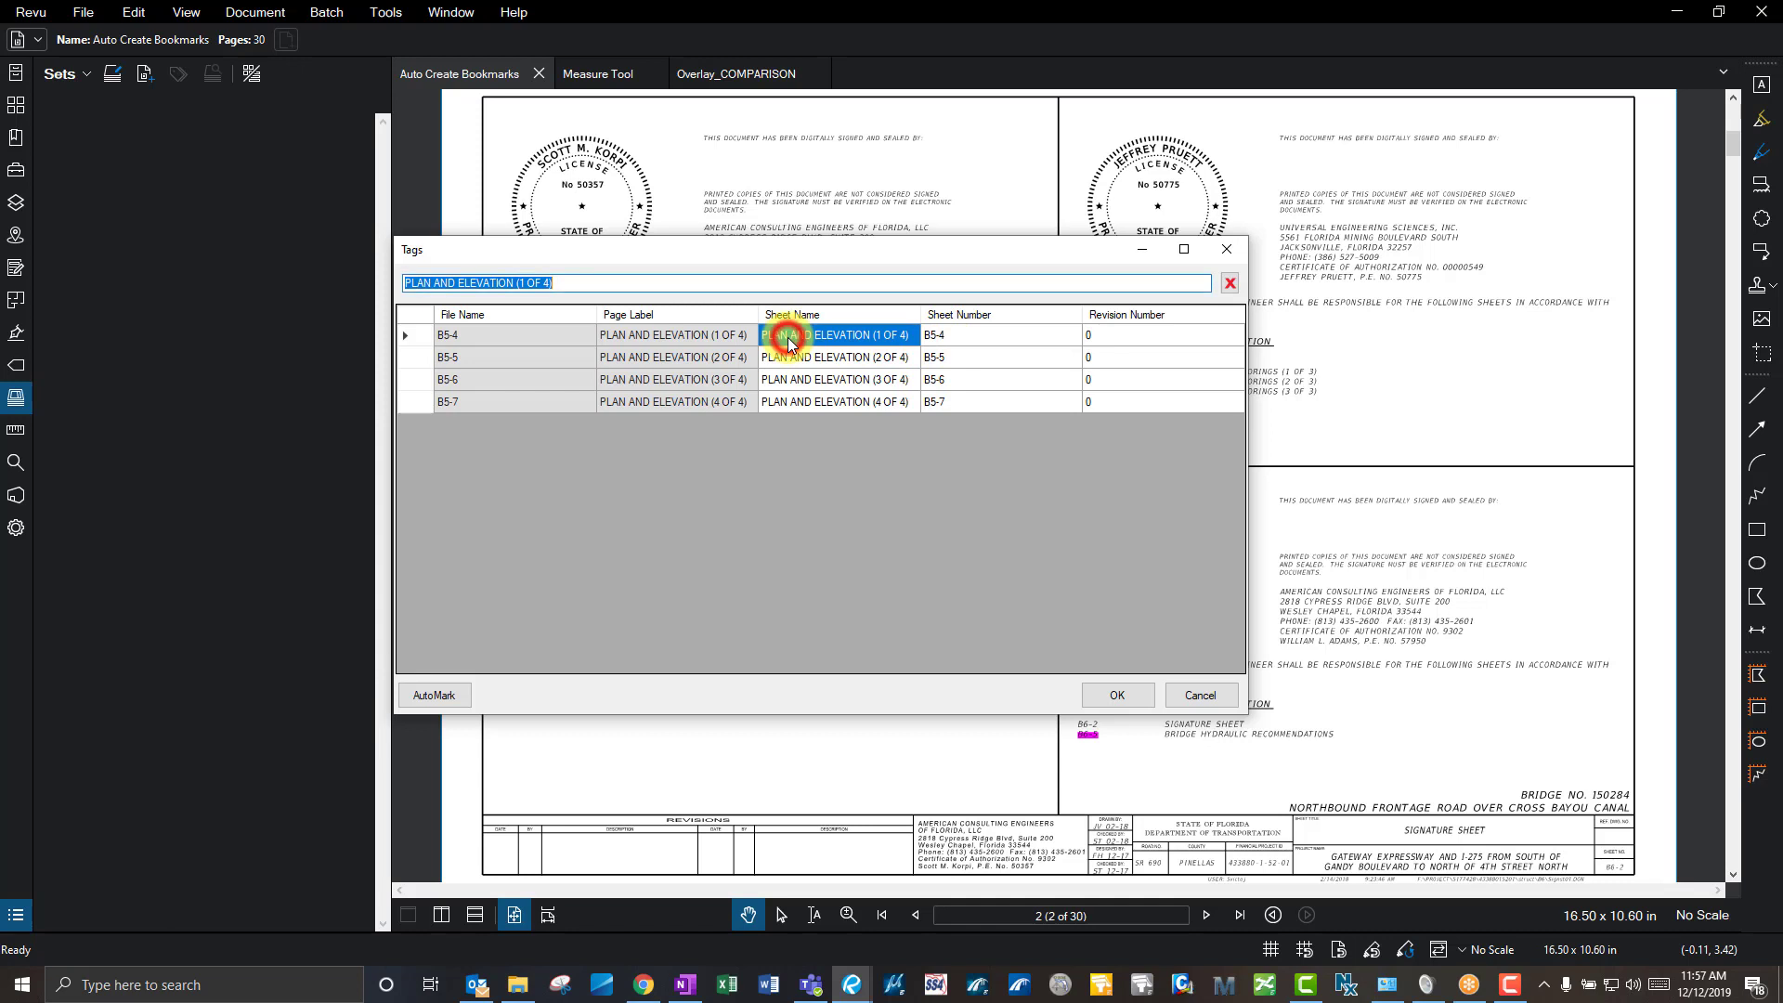
click(962, 332)
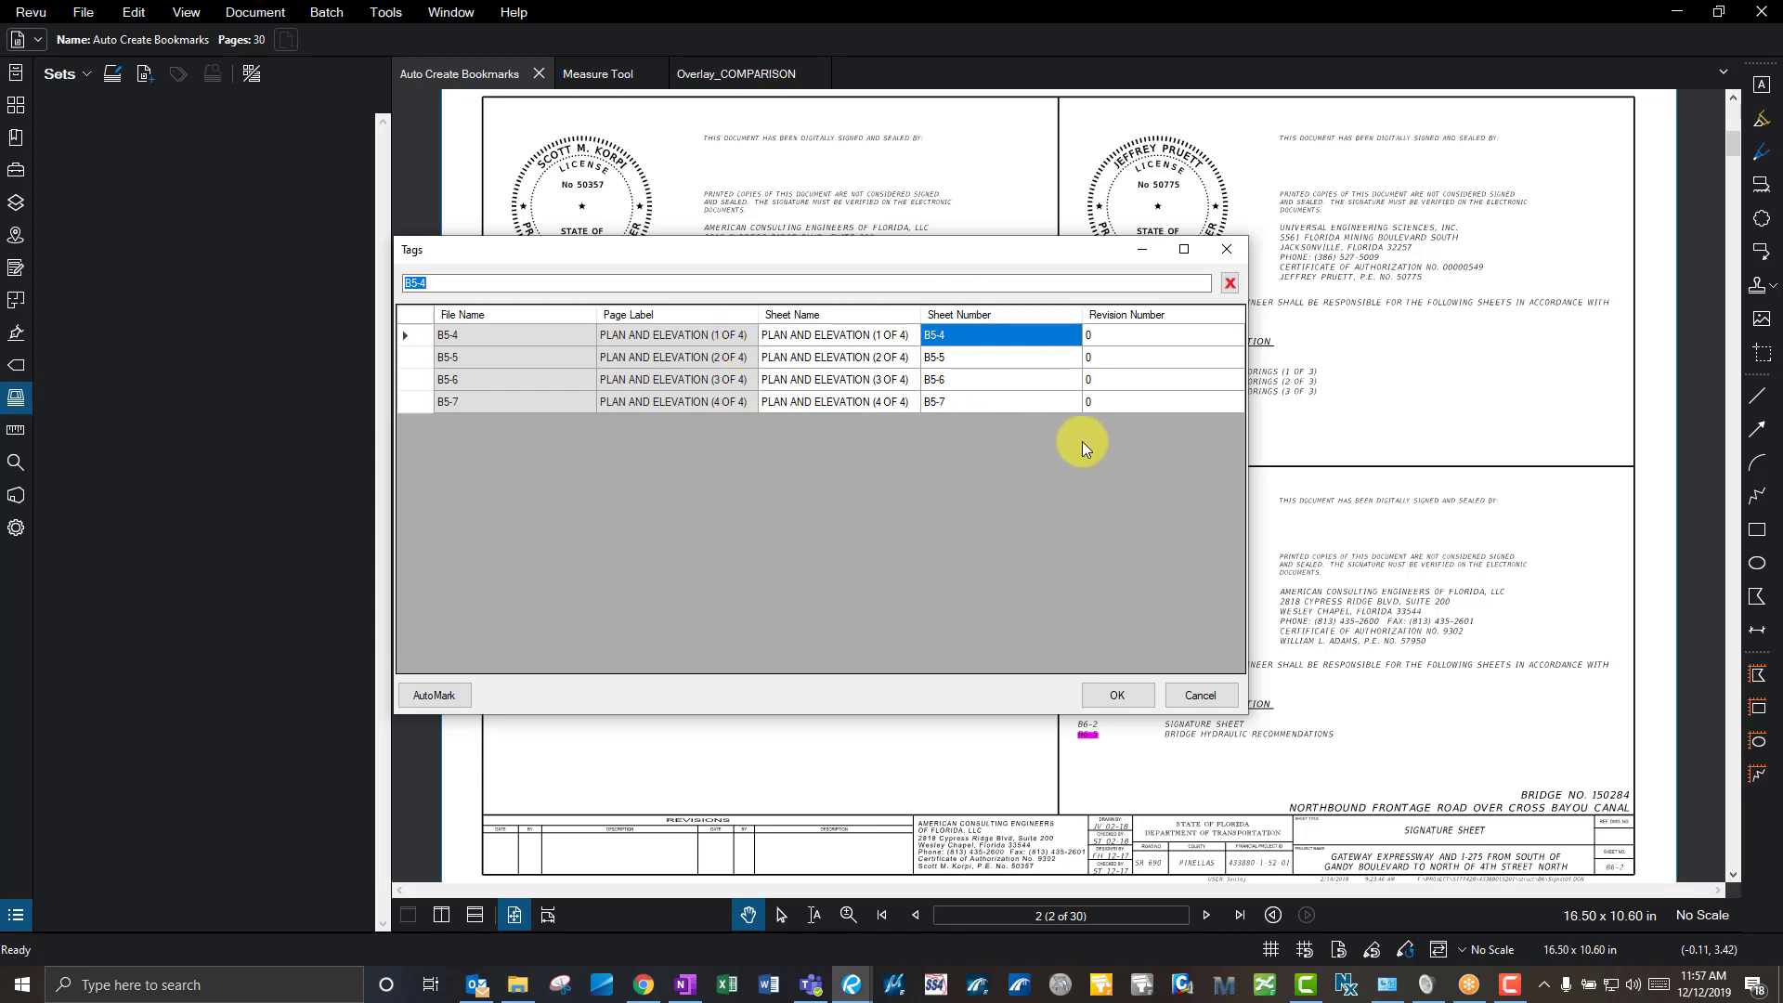
click(1118, 335)
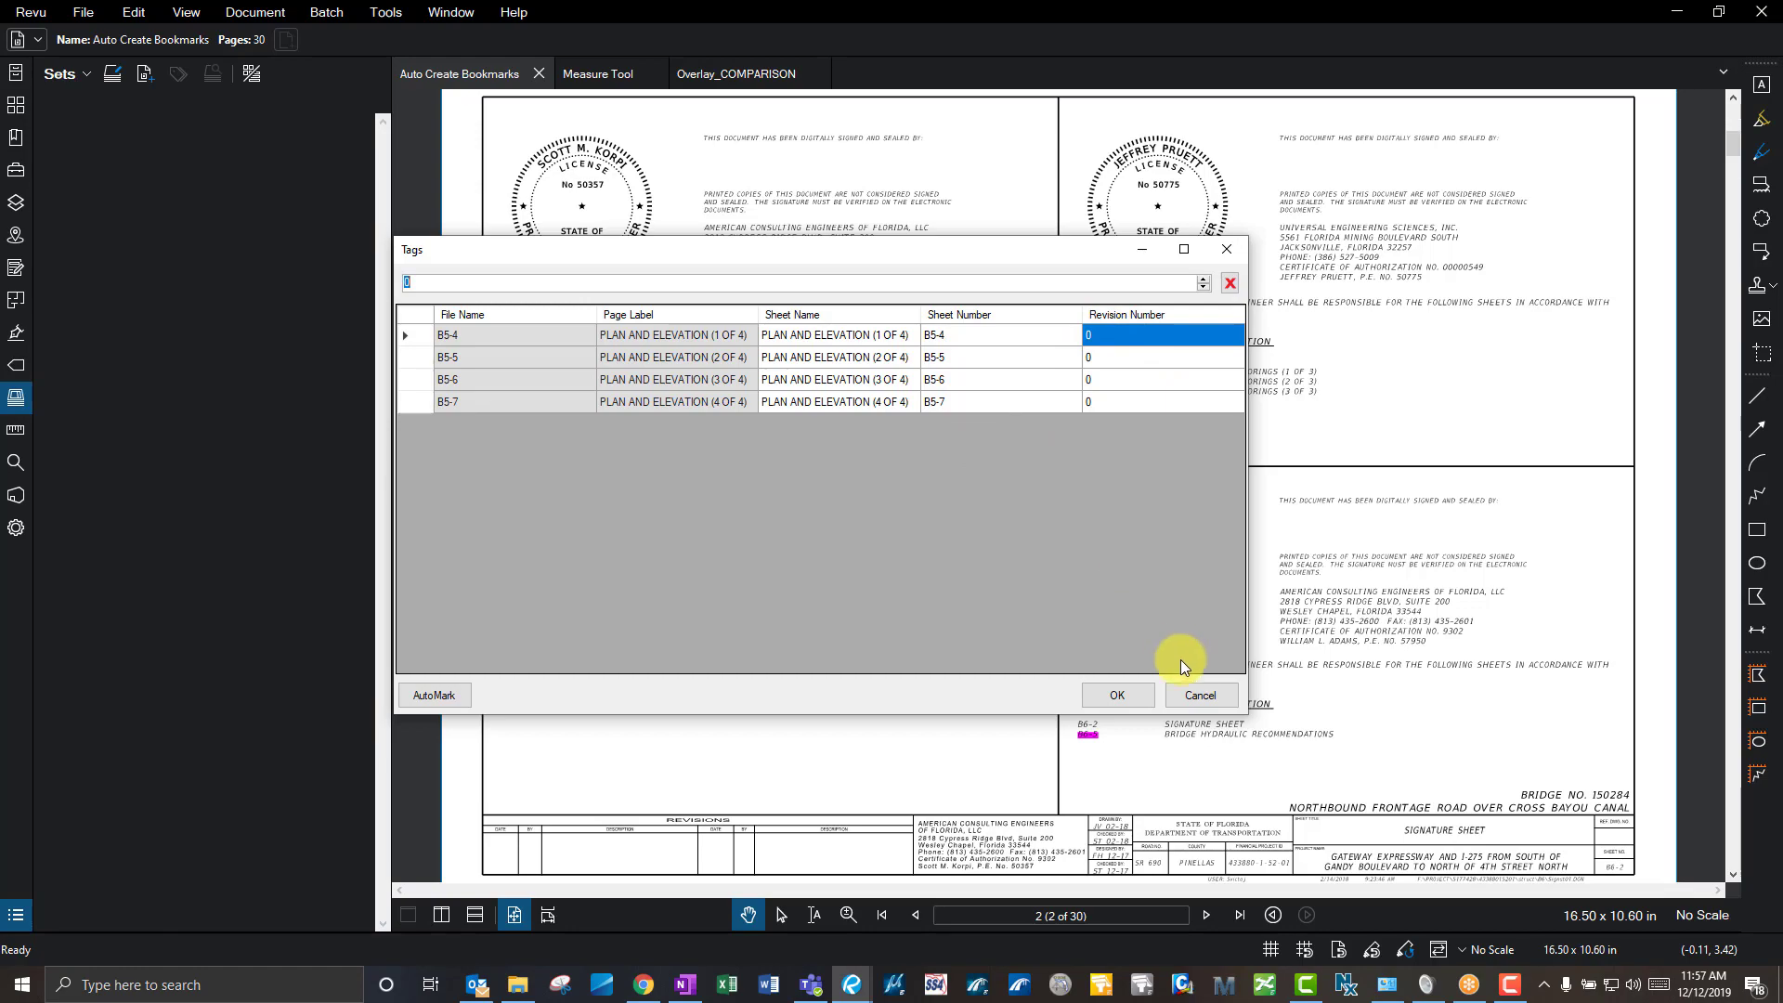
click(1117, 695)
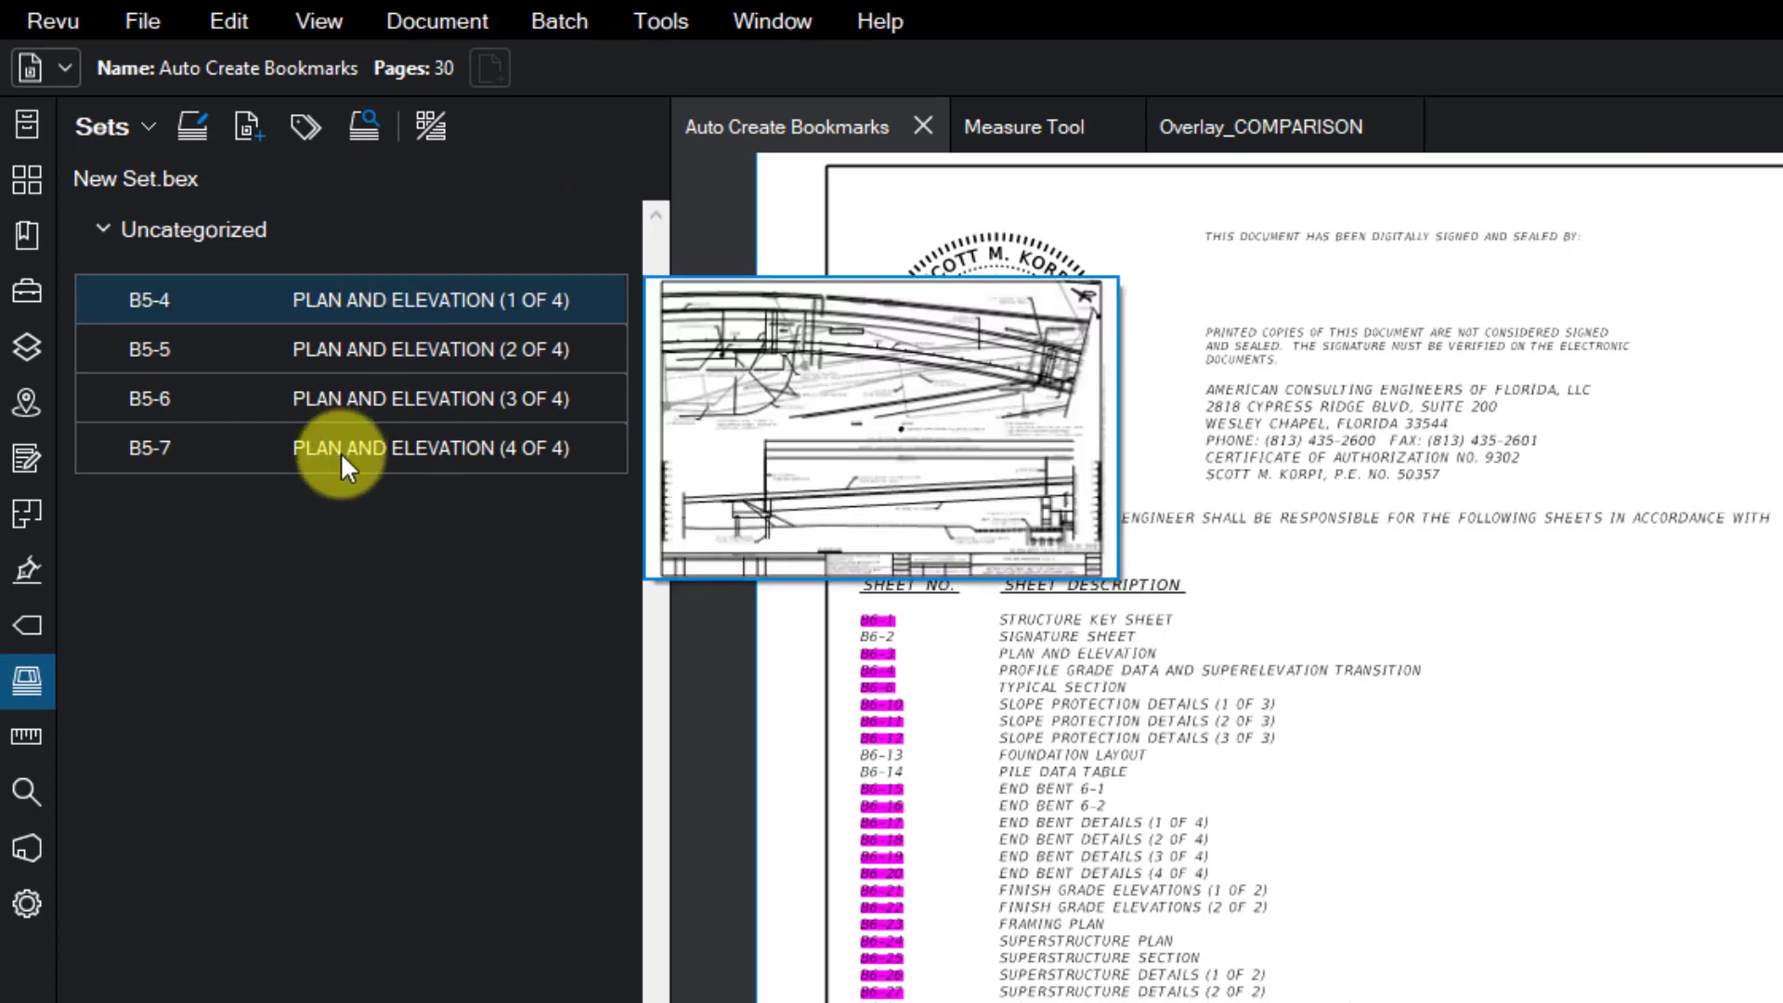
- Open sheets B5-4 through B5-7 from the set in turn, then fit B5-7 to the window width
mouse_move(340, 451)
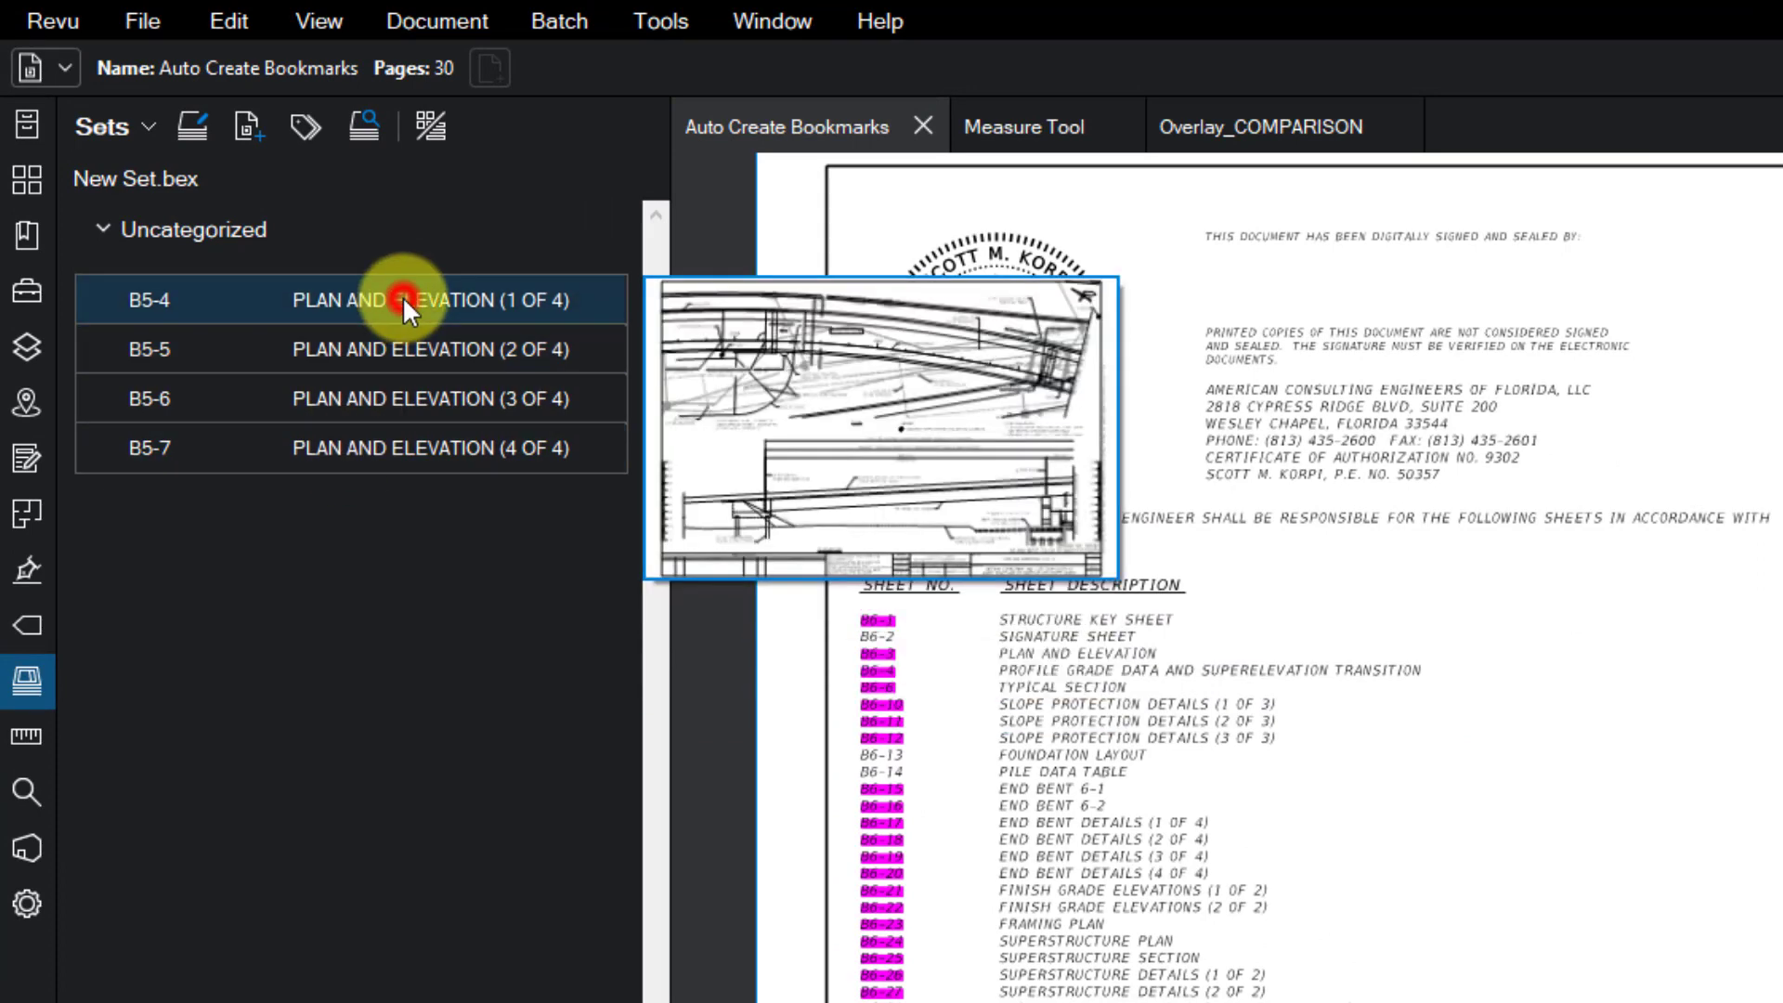
click(403, 297)
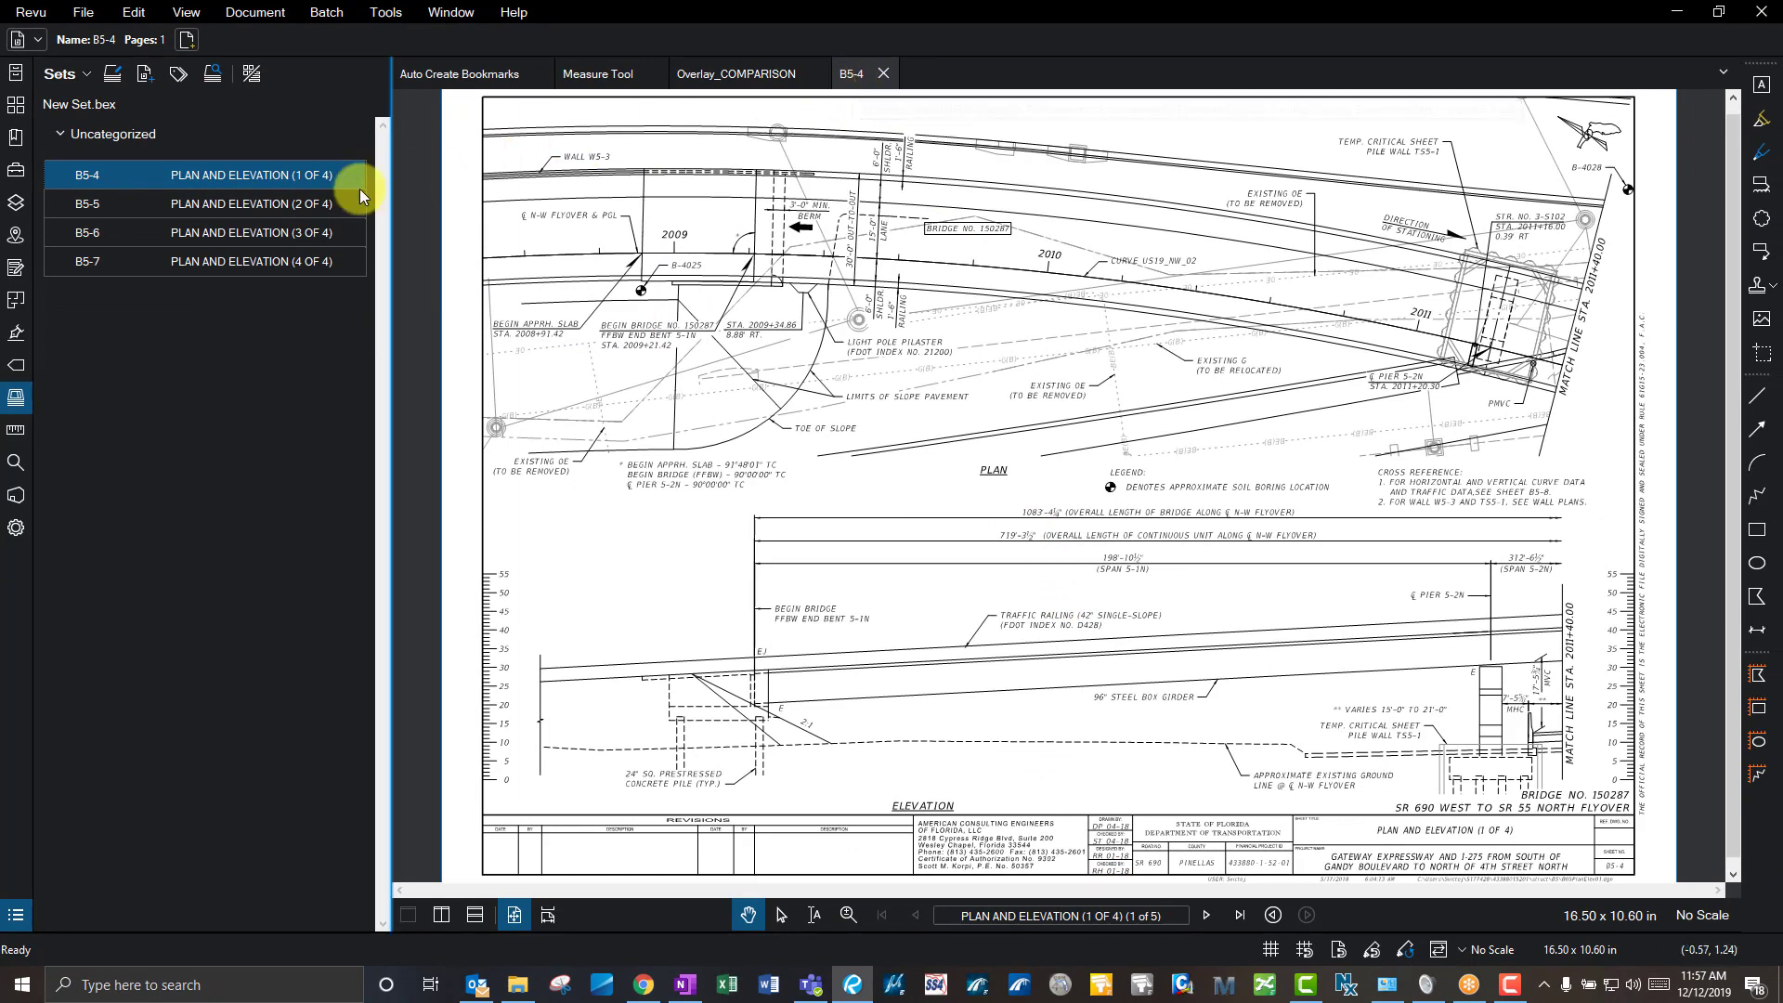
click(275, 204)
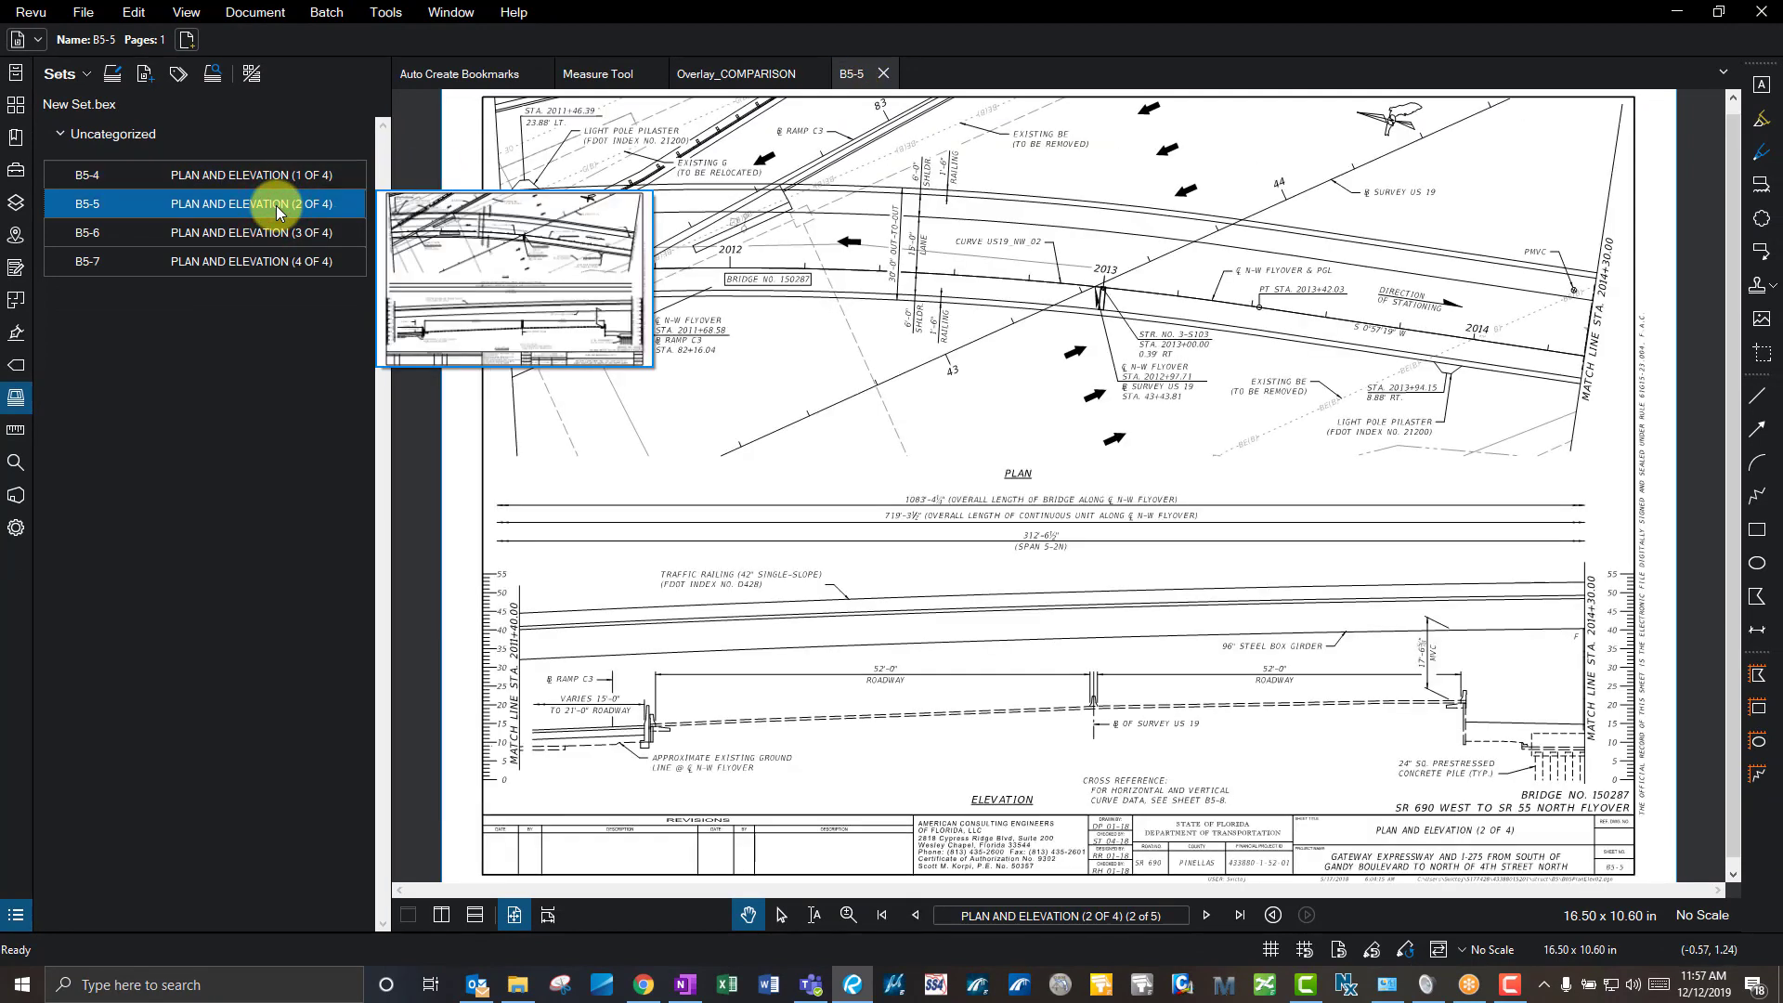
click(276, 233)
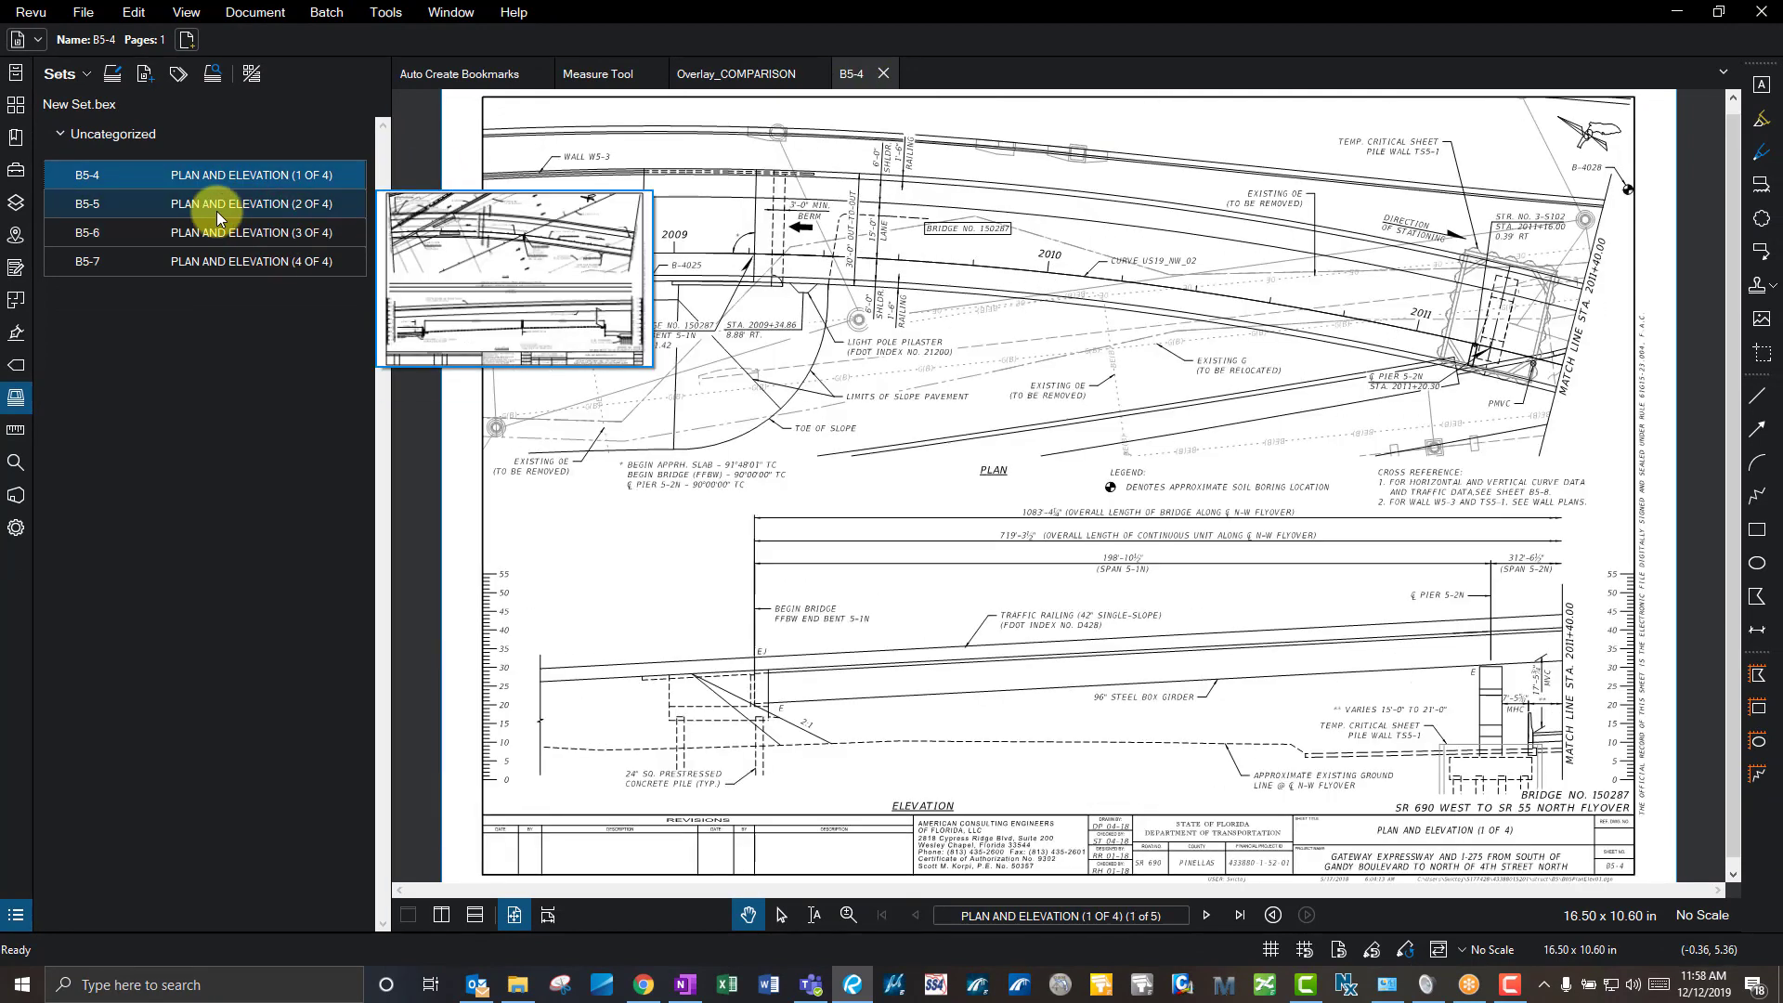
click(216, 209)
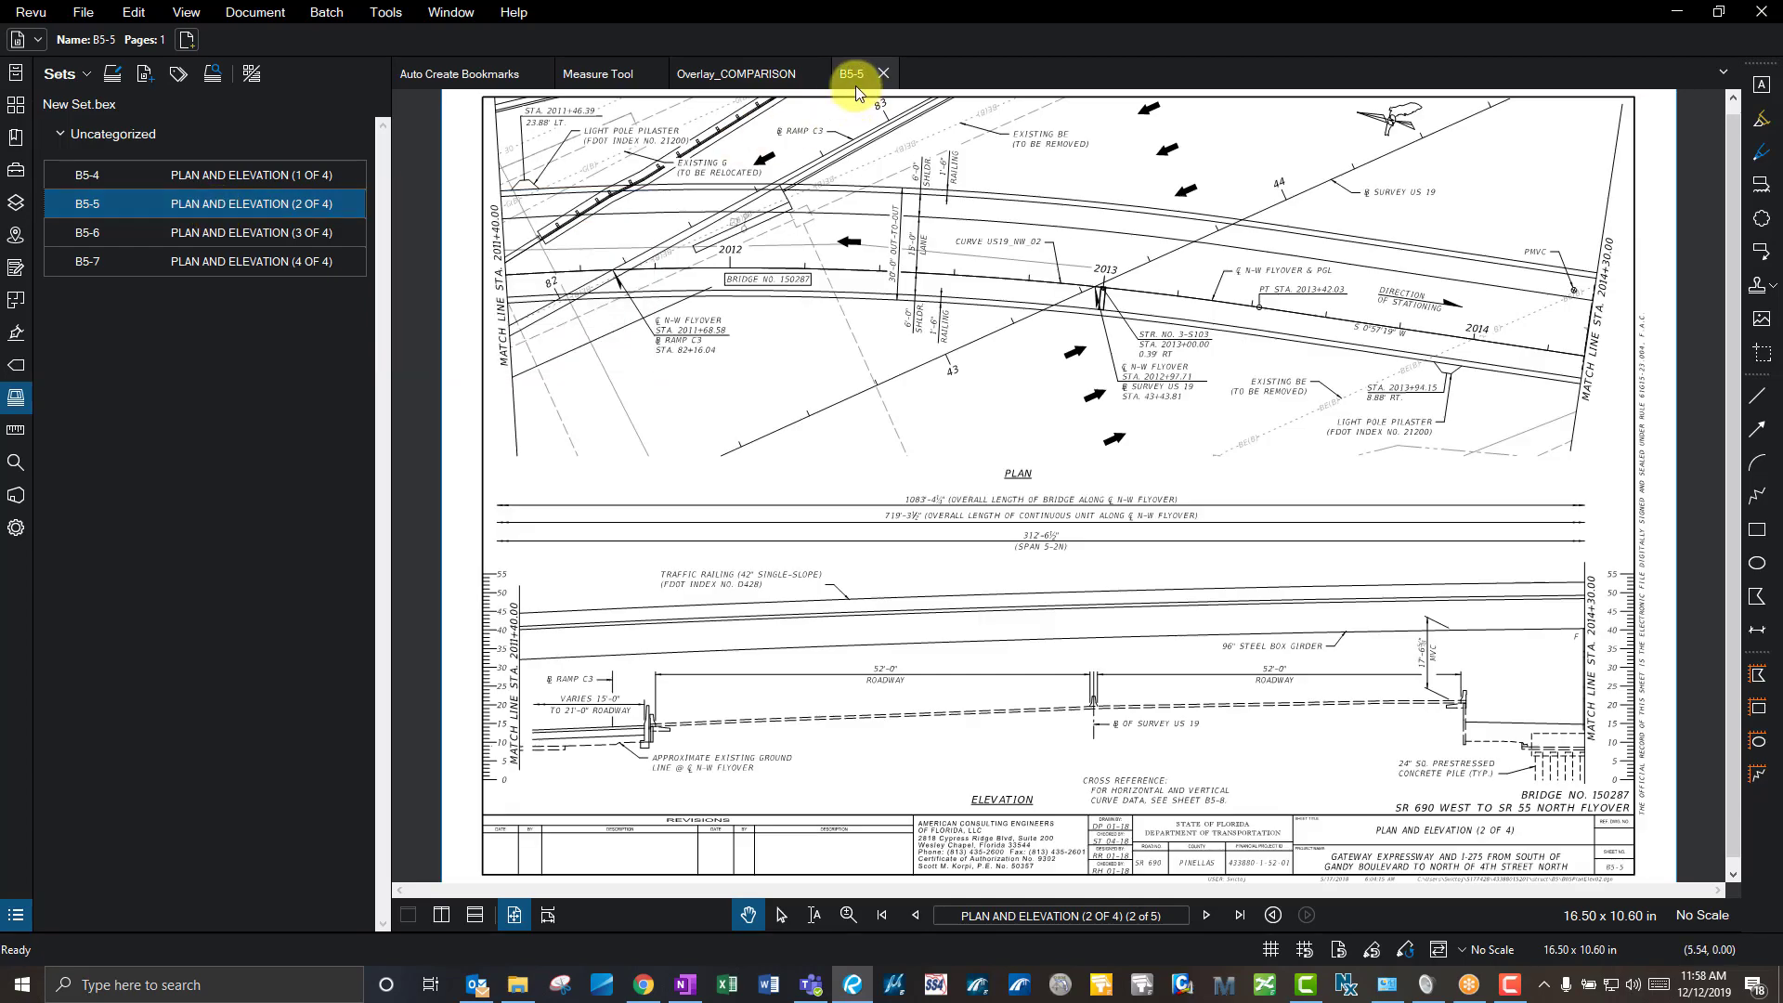
click(228, 239)
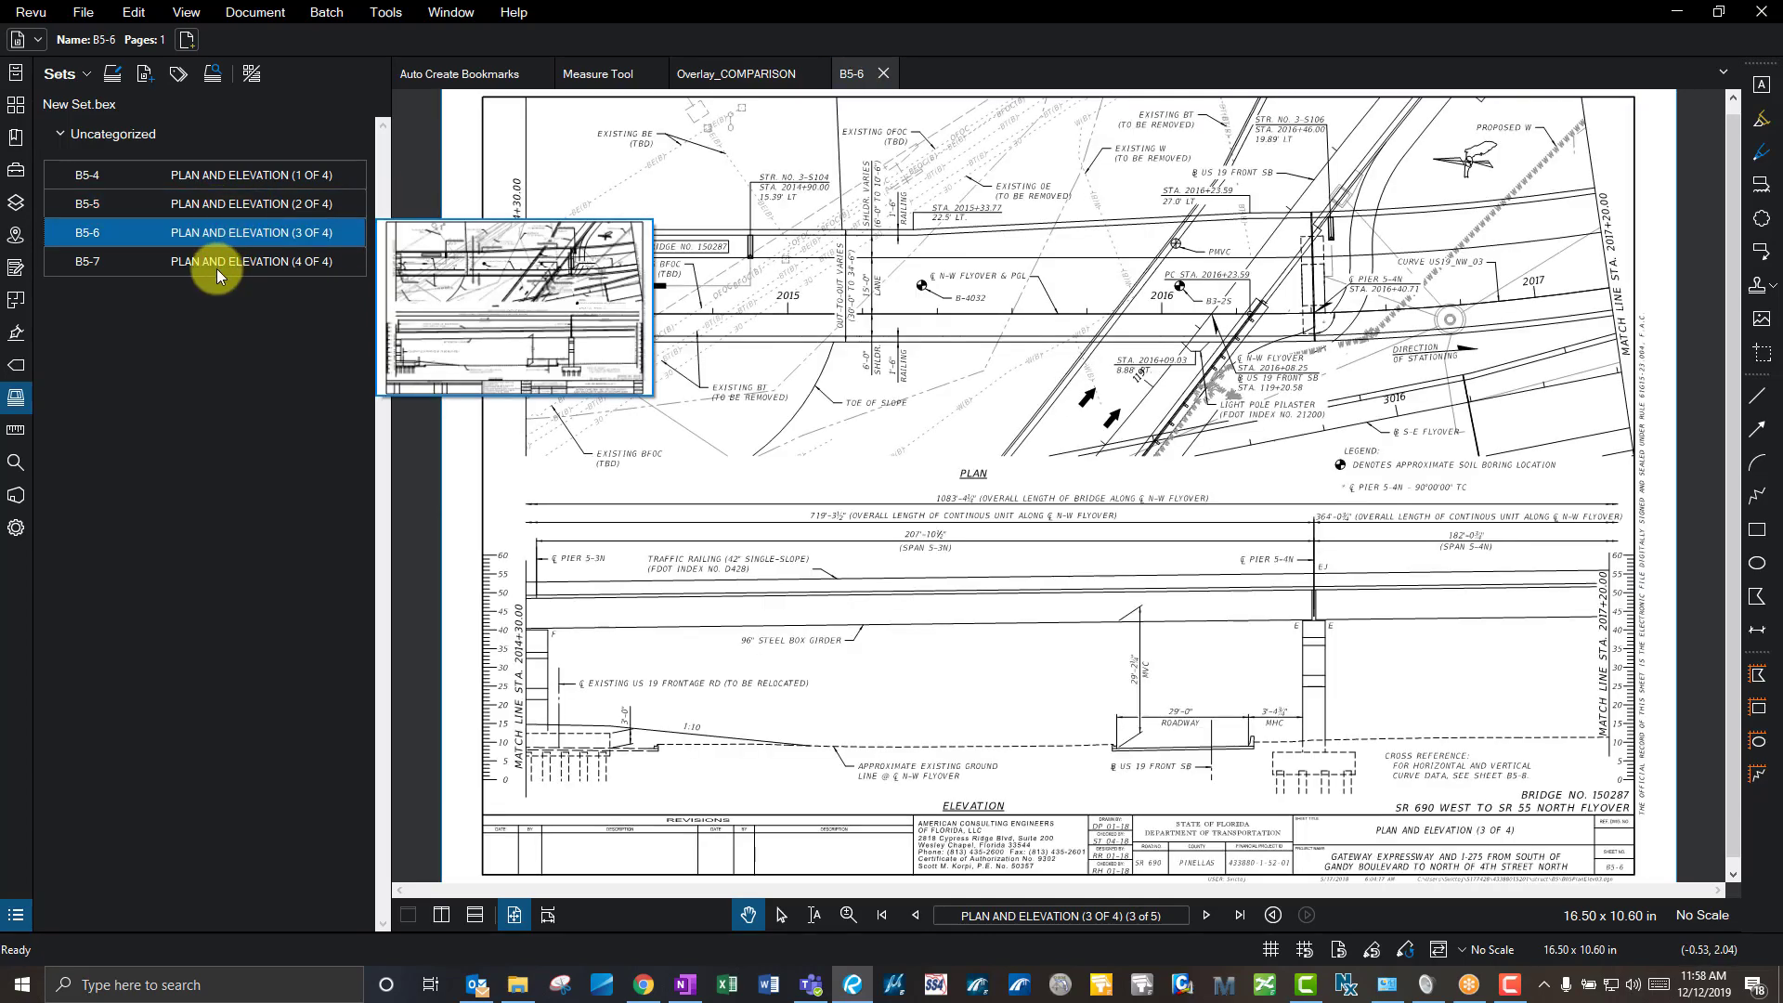
click(216, 265)
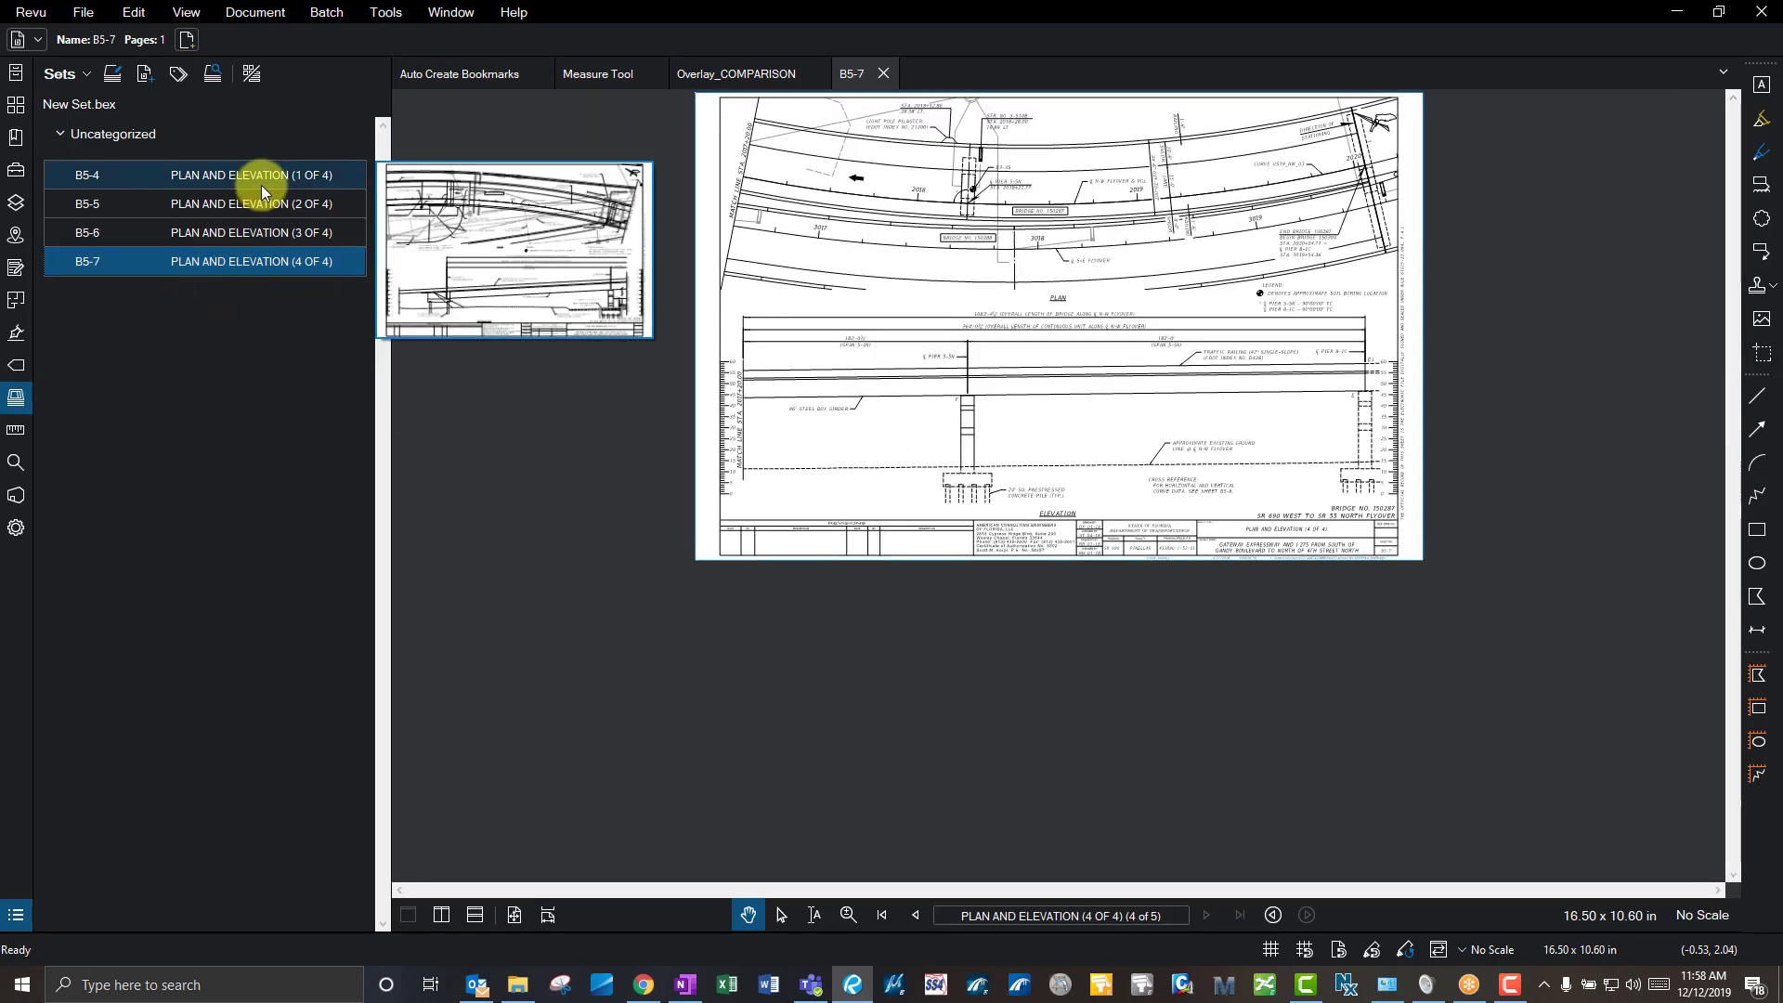
key(ctrl+2)
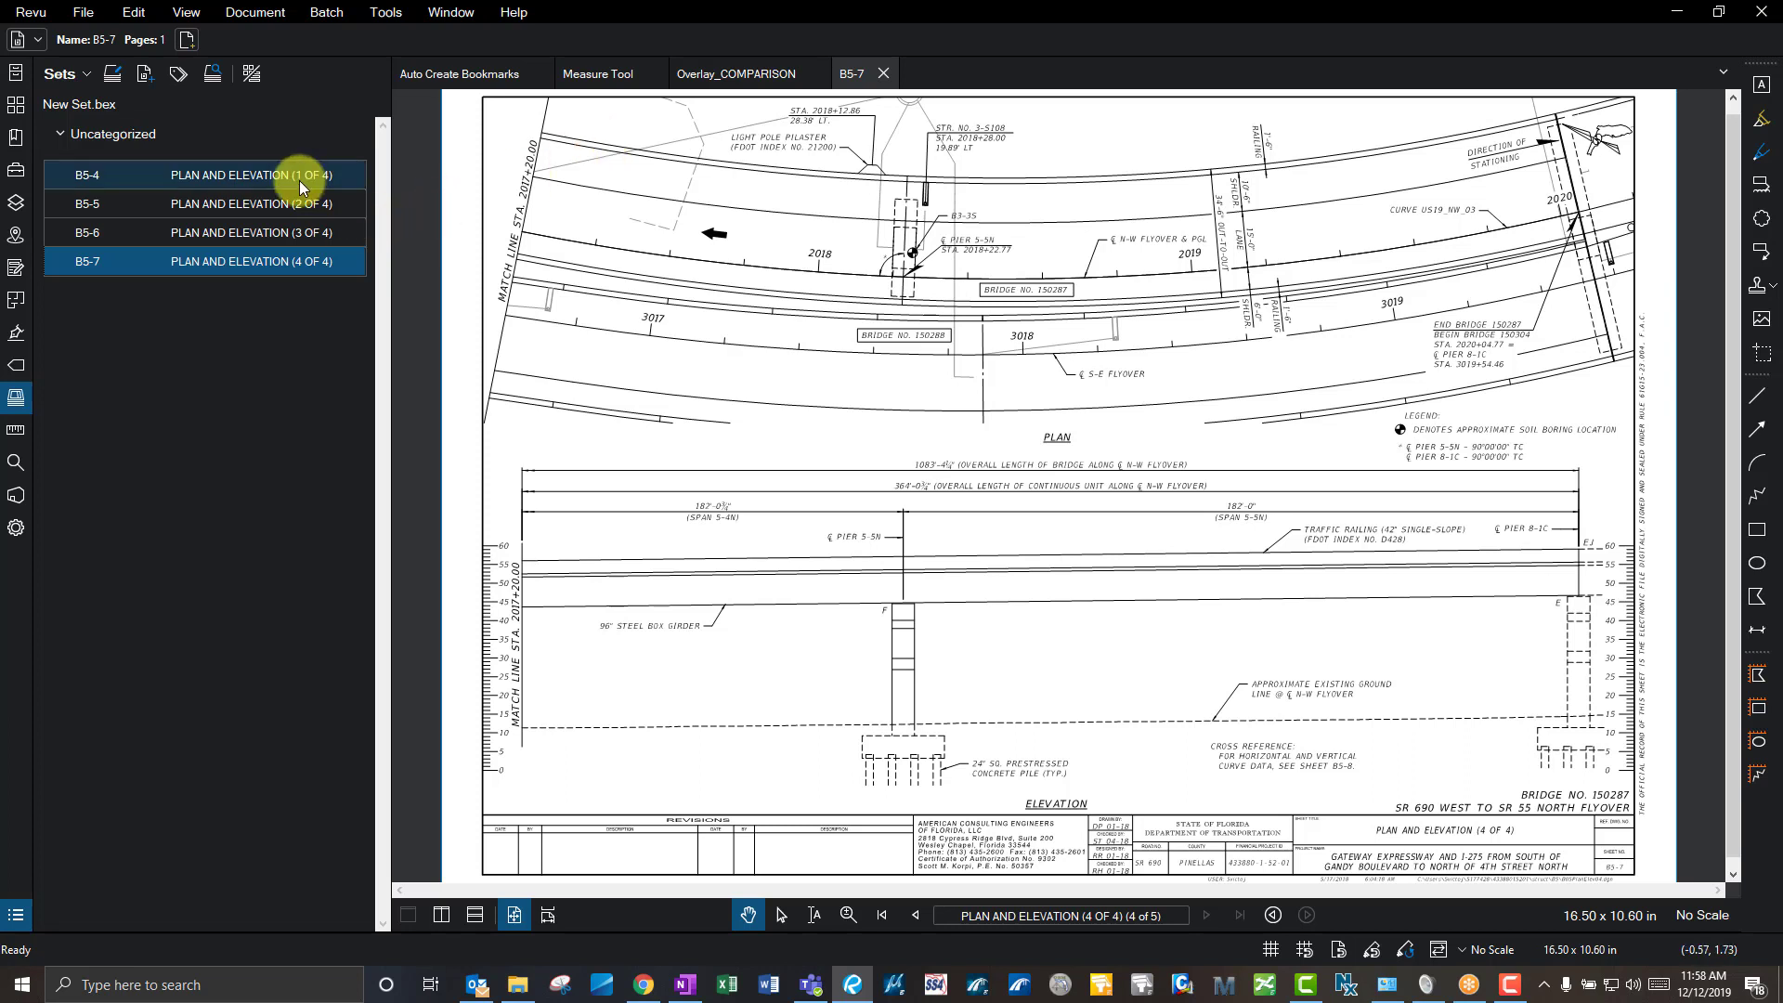
mouse_move(299, 186)
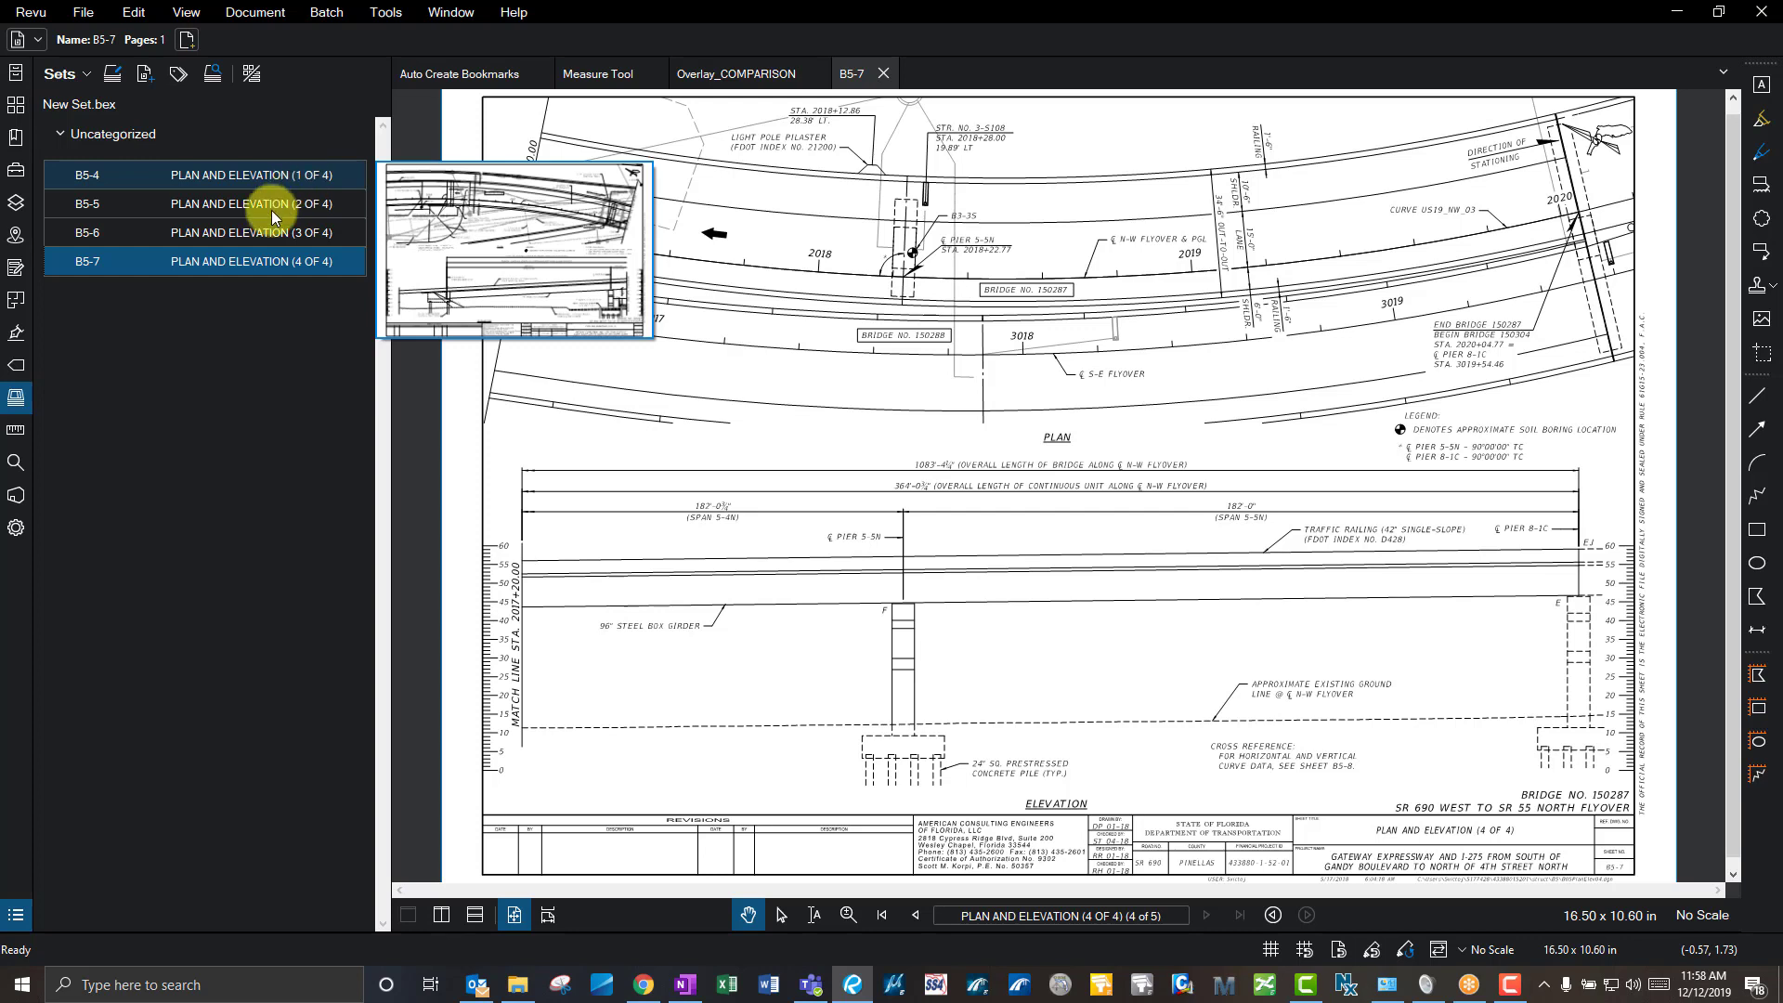
- Add the four files B5-4 Rev1.pdf through B5-7 Rev1.pdf to New Set.bex
click(61, 73)
click(91, 113)
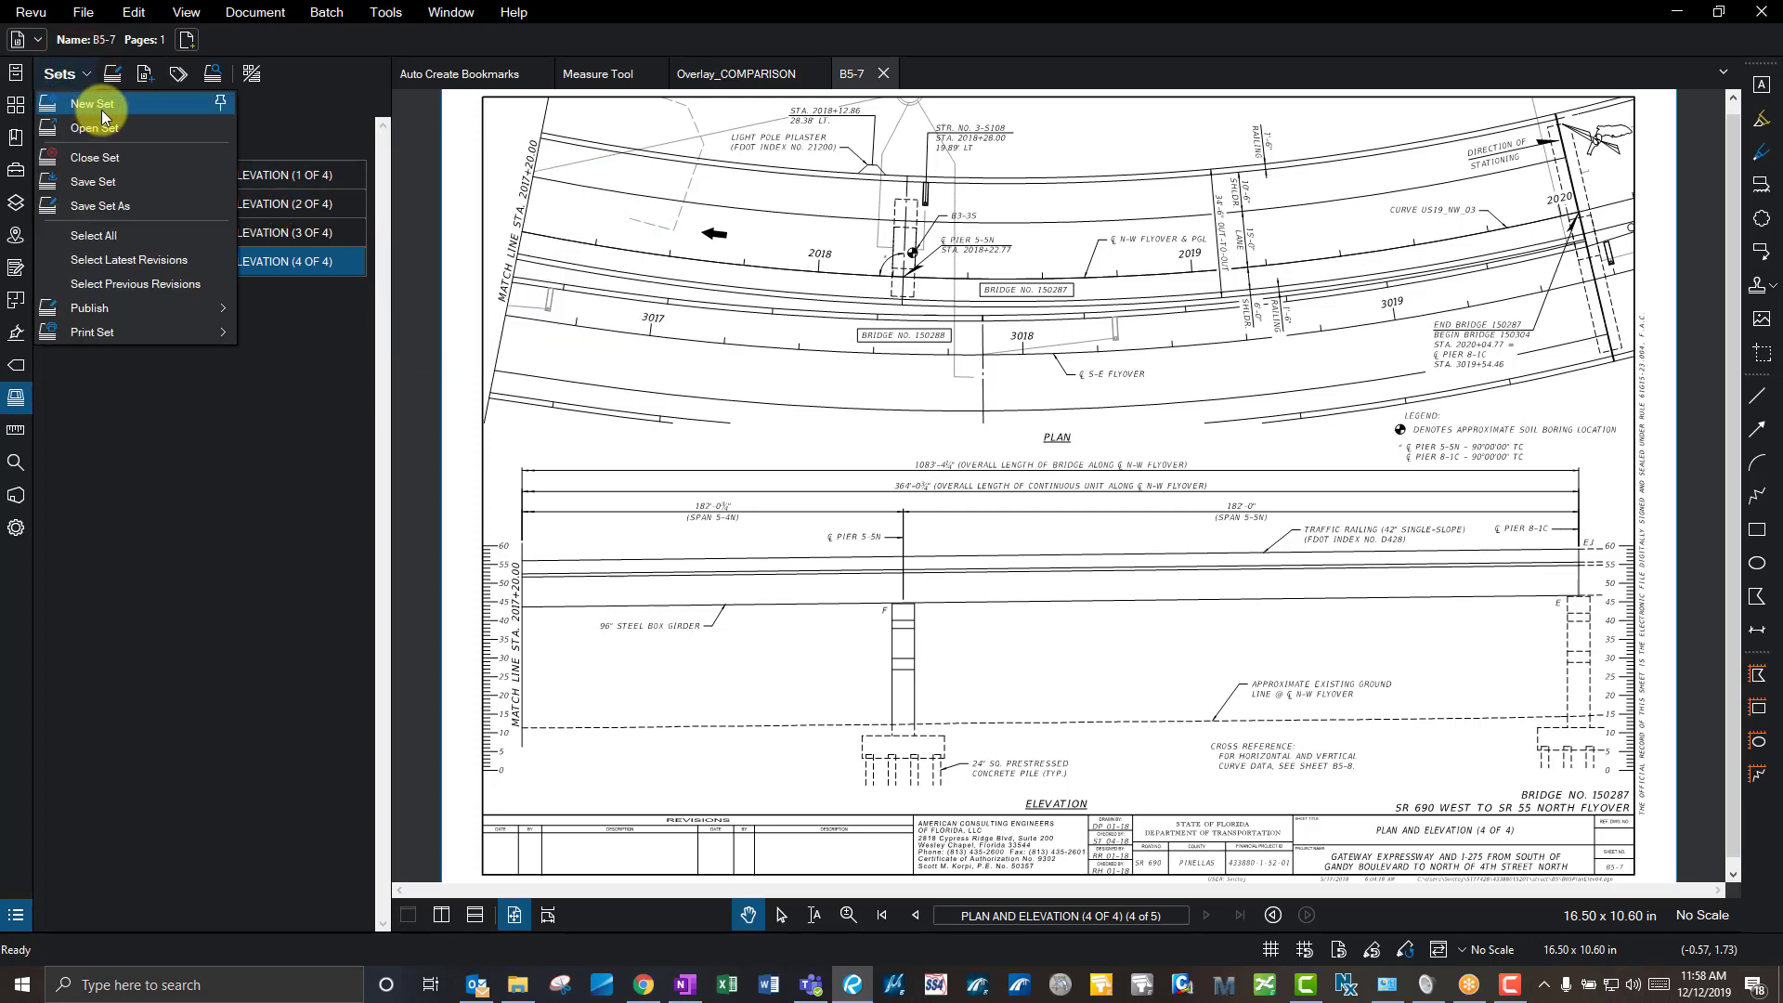
click(141, 74)
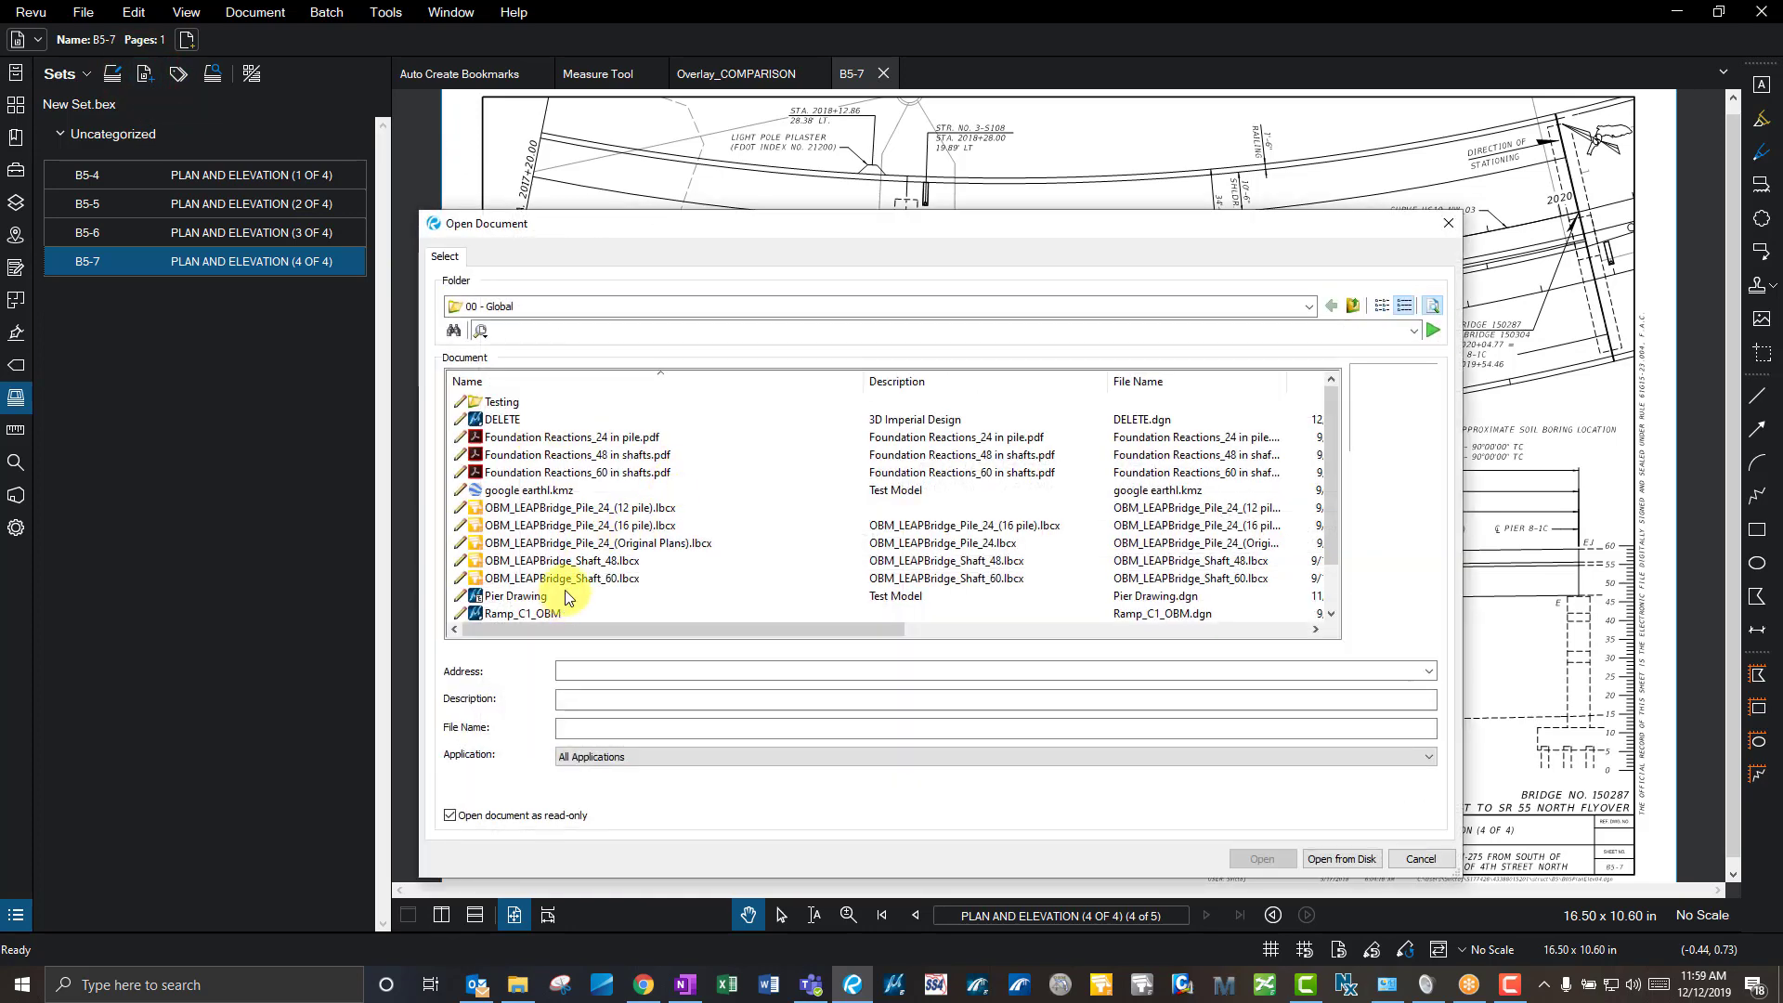
click(1358, 859)
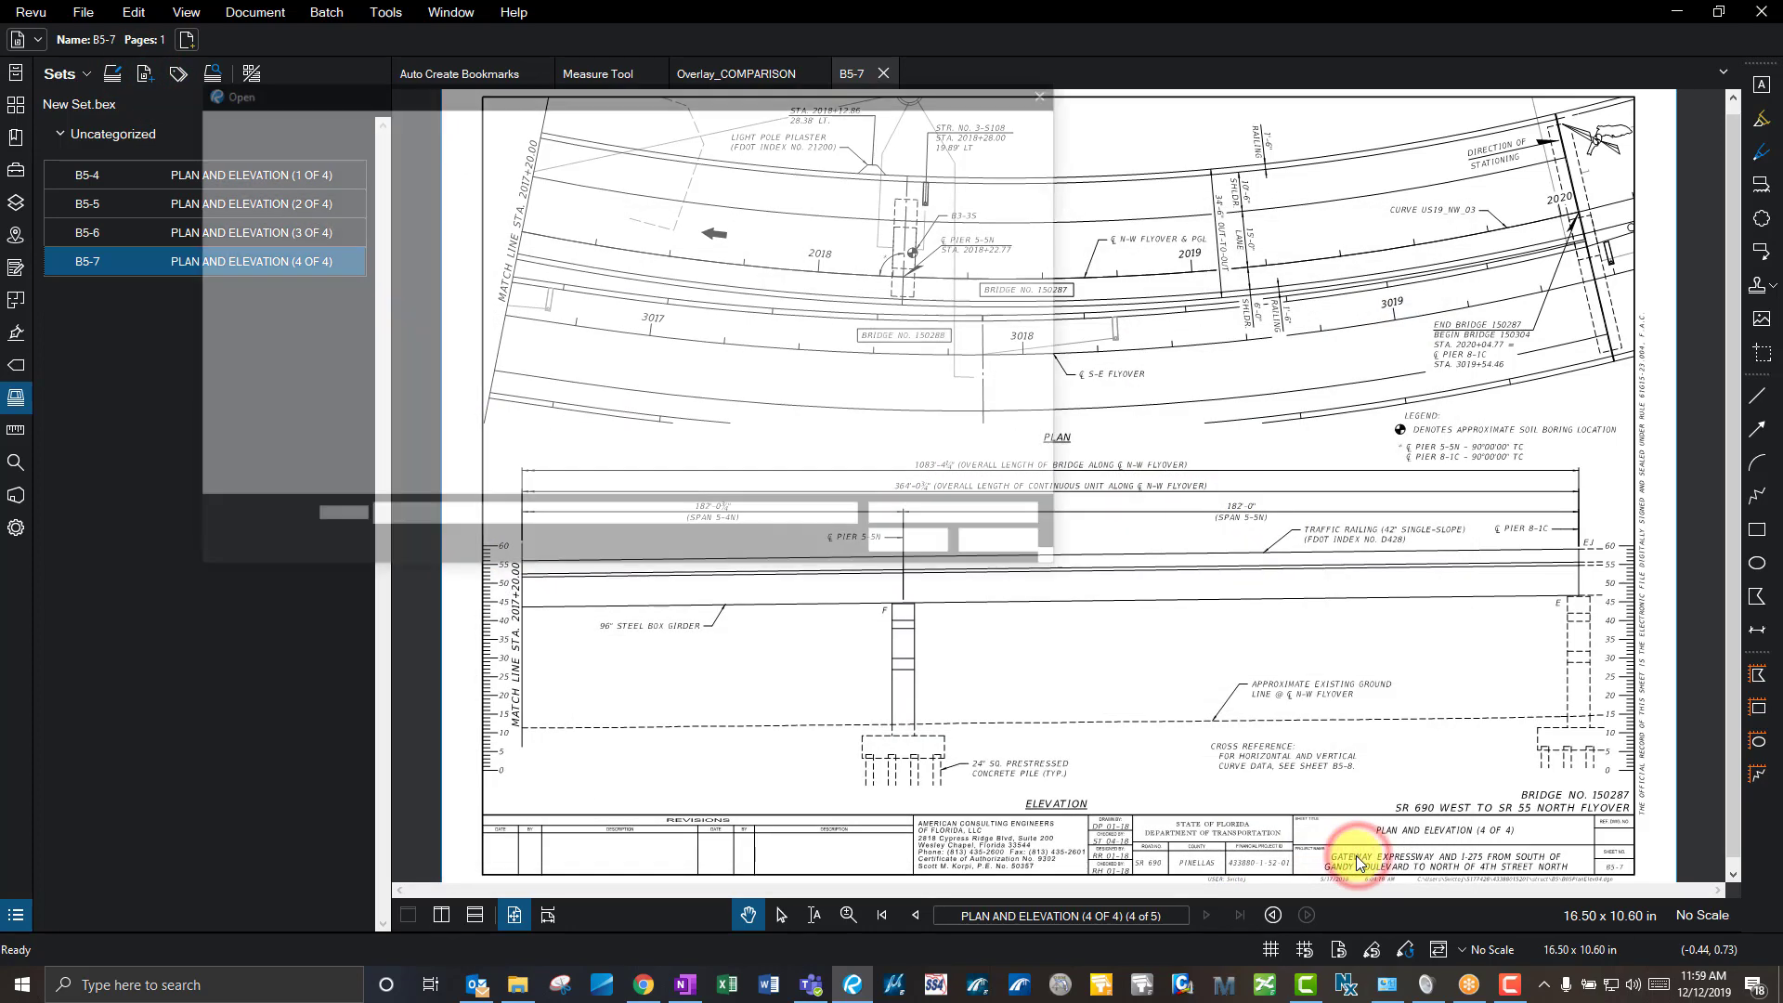
click(573, 215)
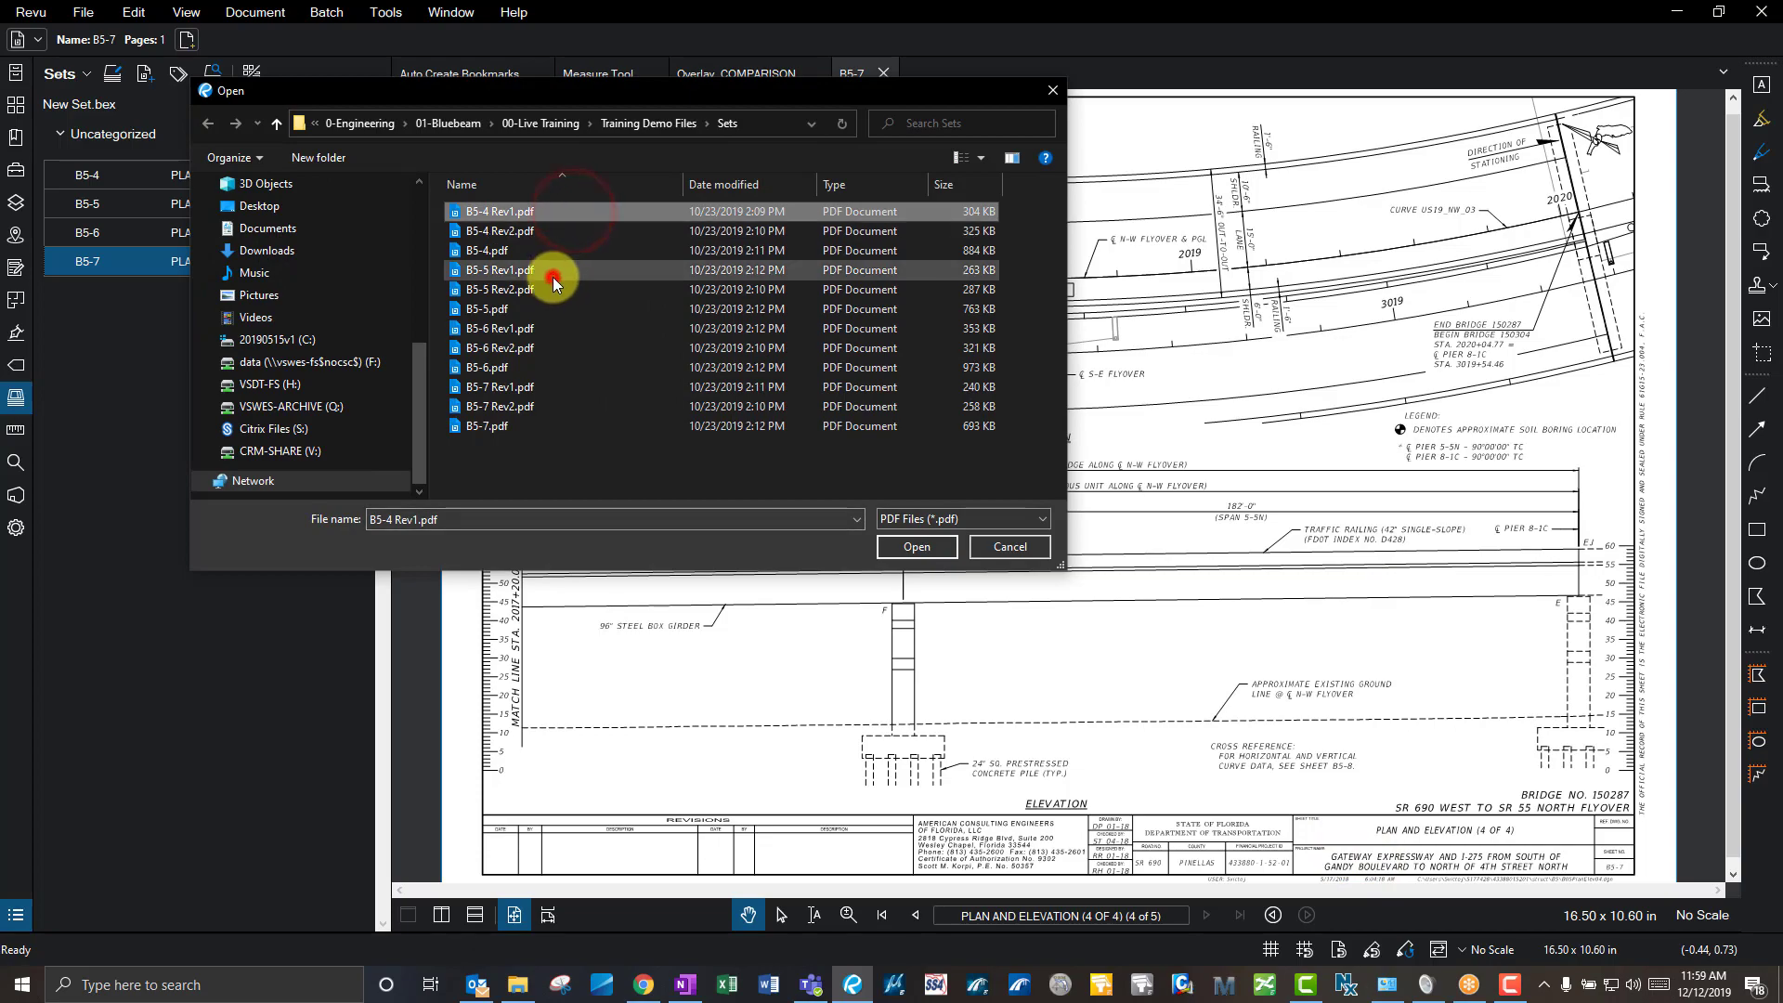
ctrl+click(553, 272)
ctrl+click(556, 329)
ctrl+click(569, 393)
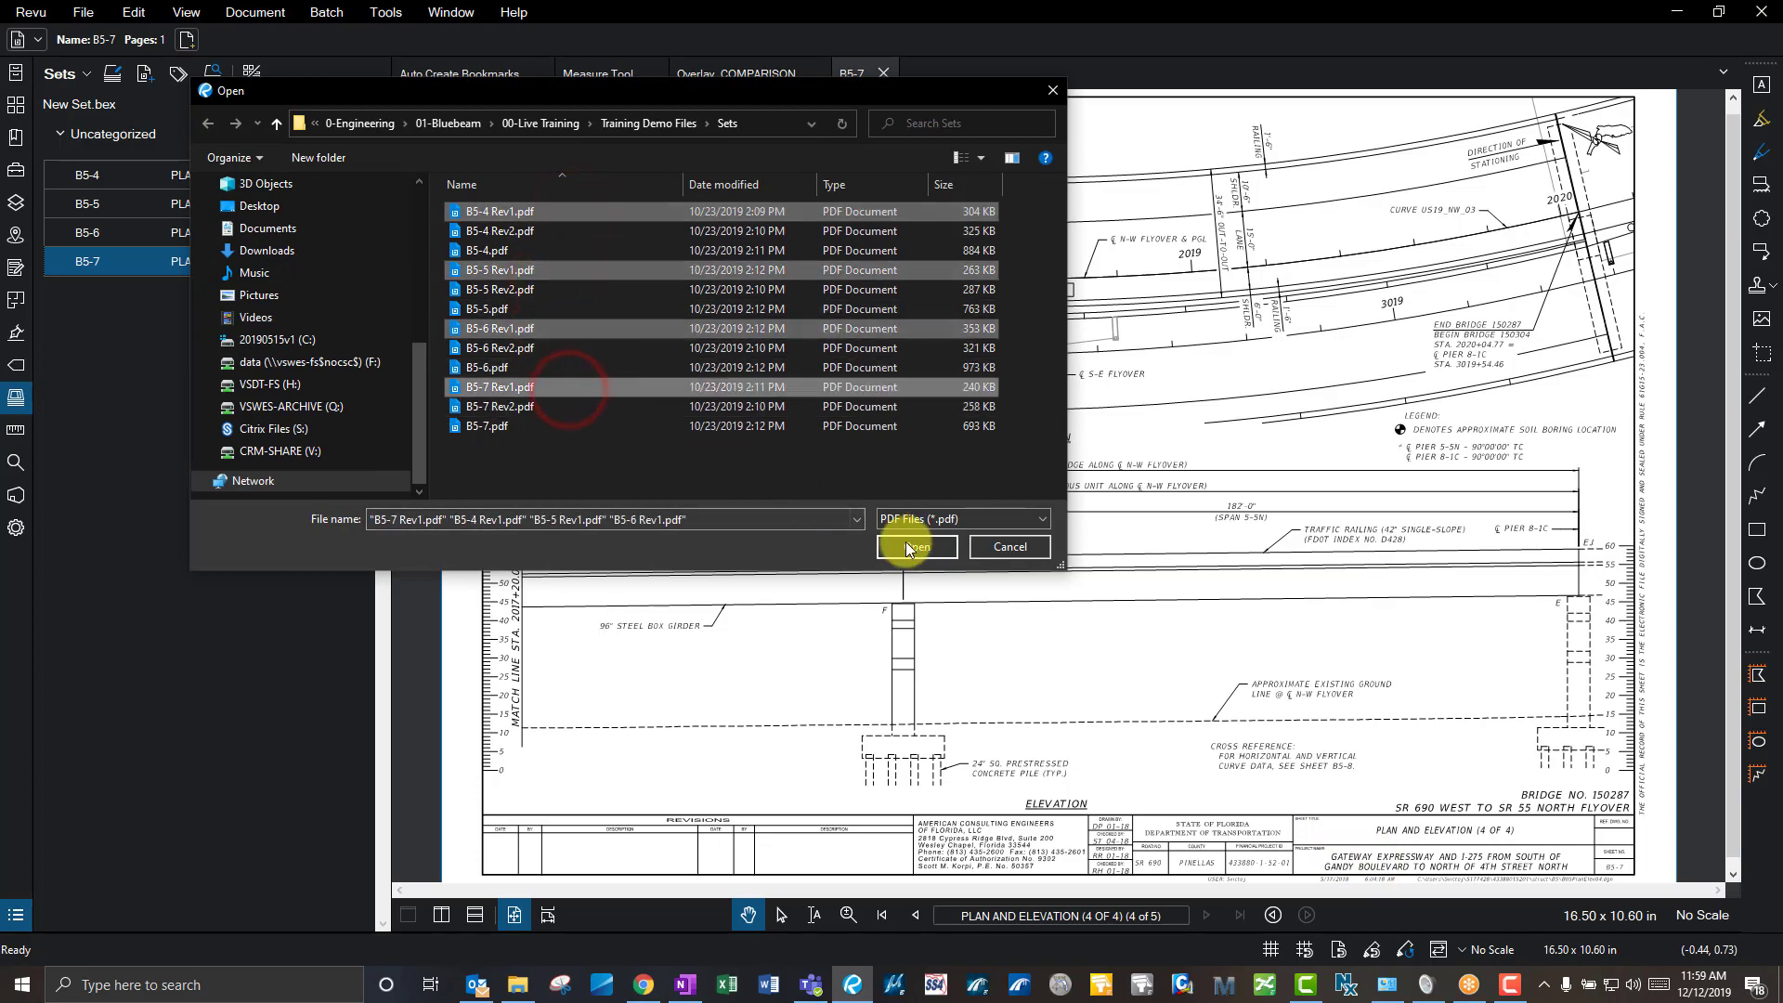
click(910, 542)
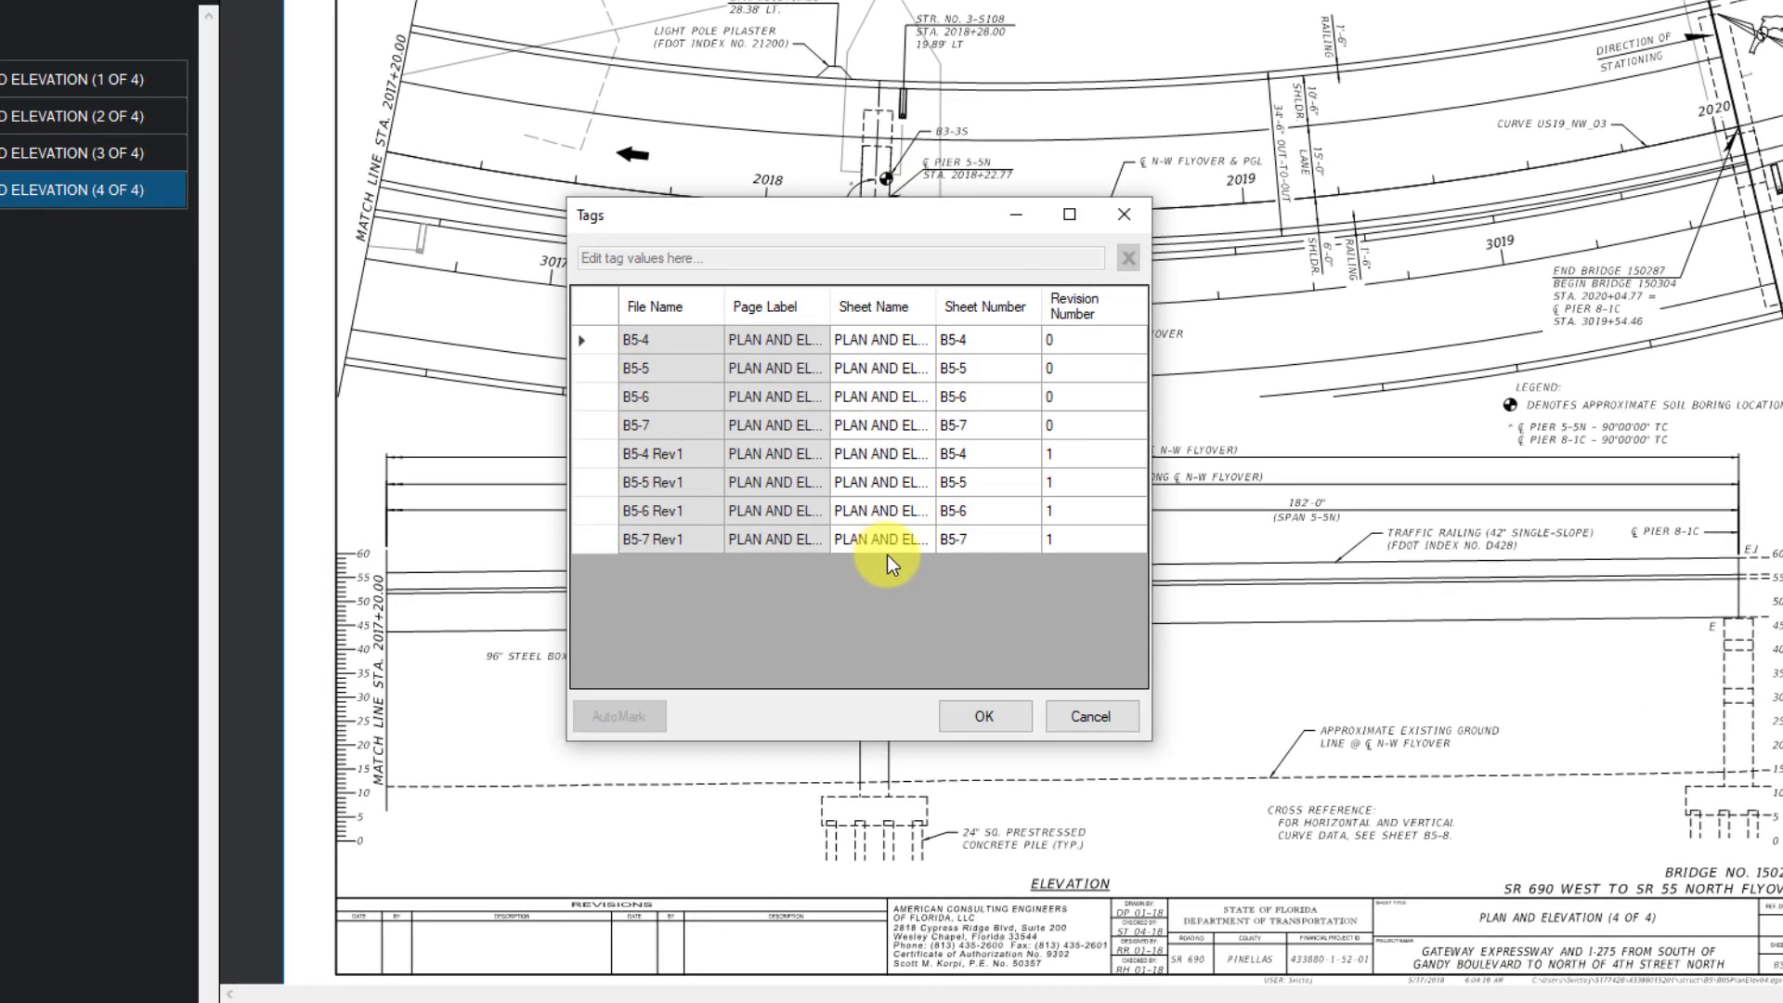
- Confirm the Rev1 revision tags, then replace the matched original pages, copying their markups over
drag(1151, 739, 1601, 754)
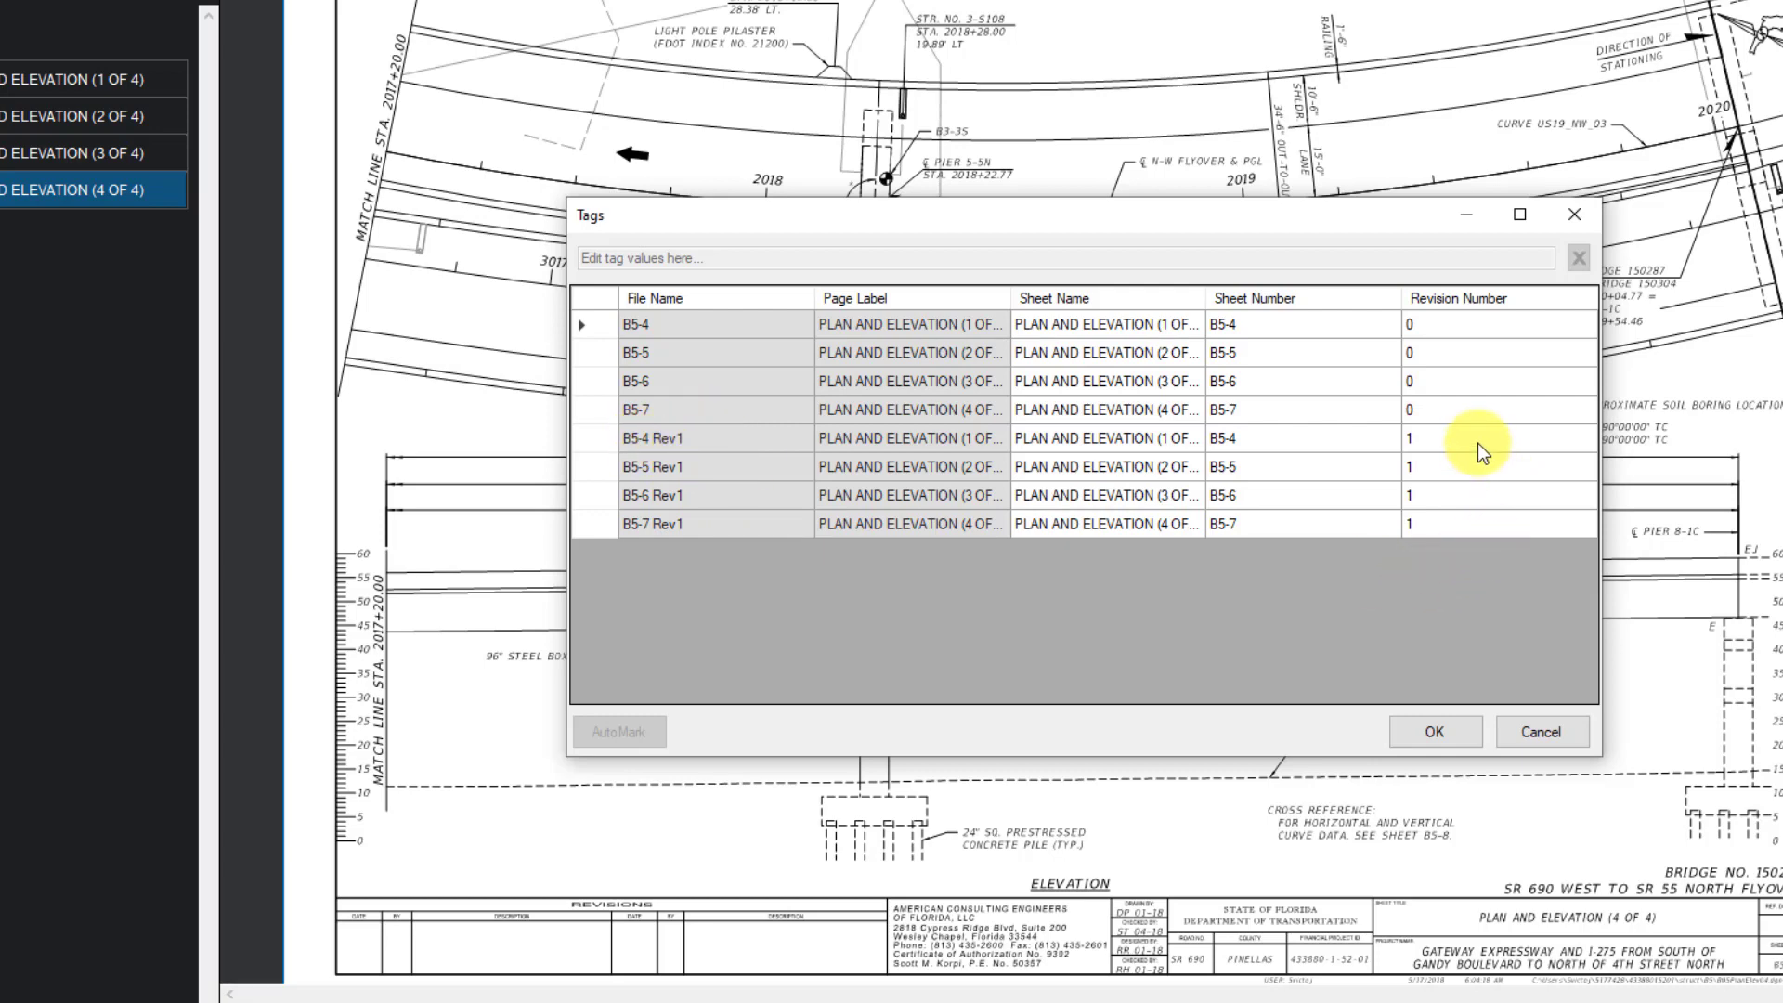
click(1424, 438)
click(1425, 466)
click(1426, 495)
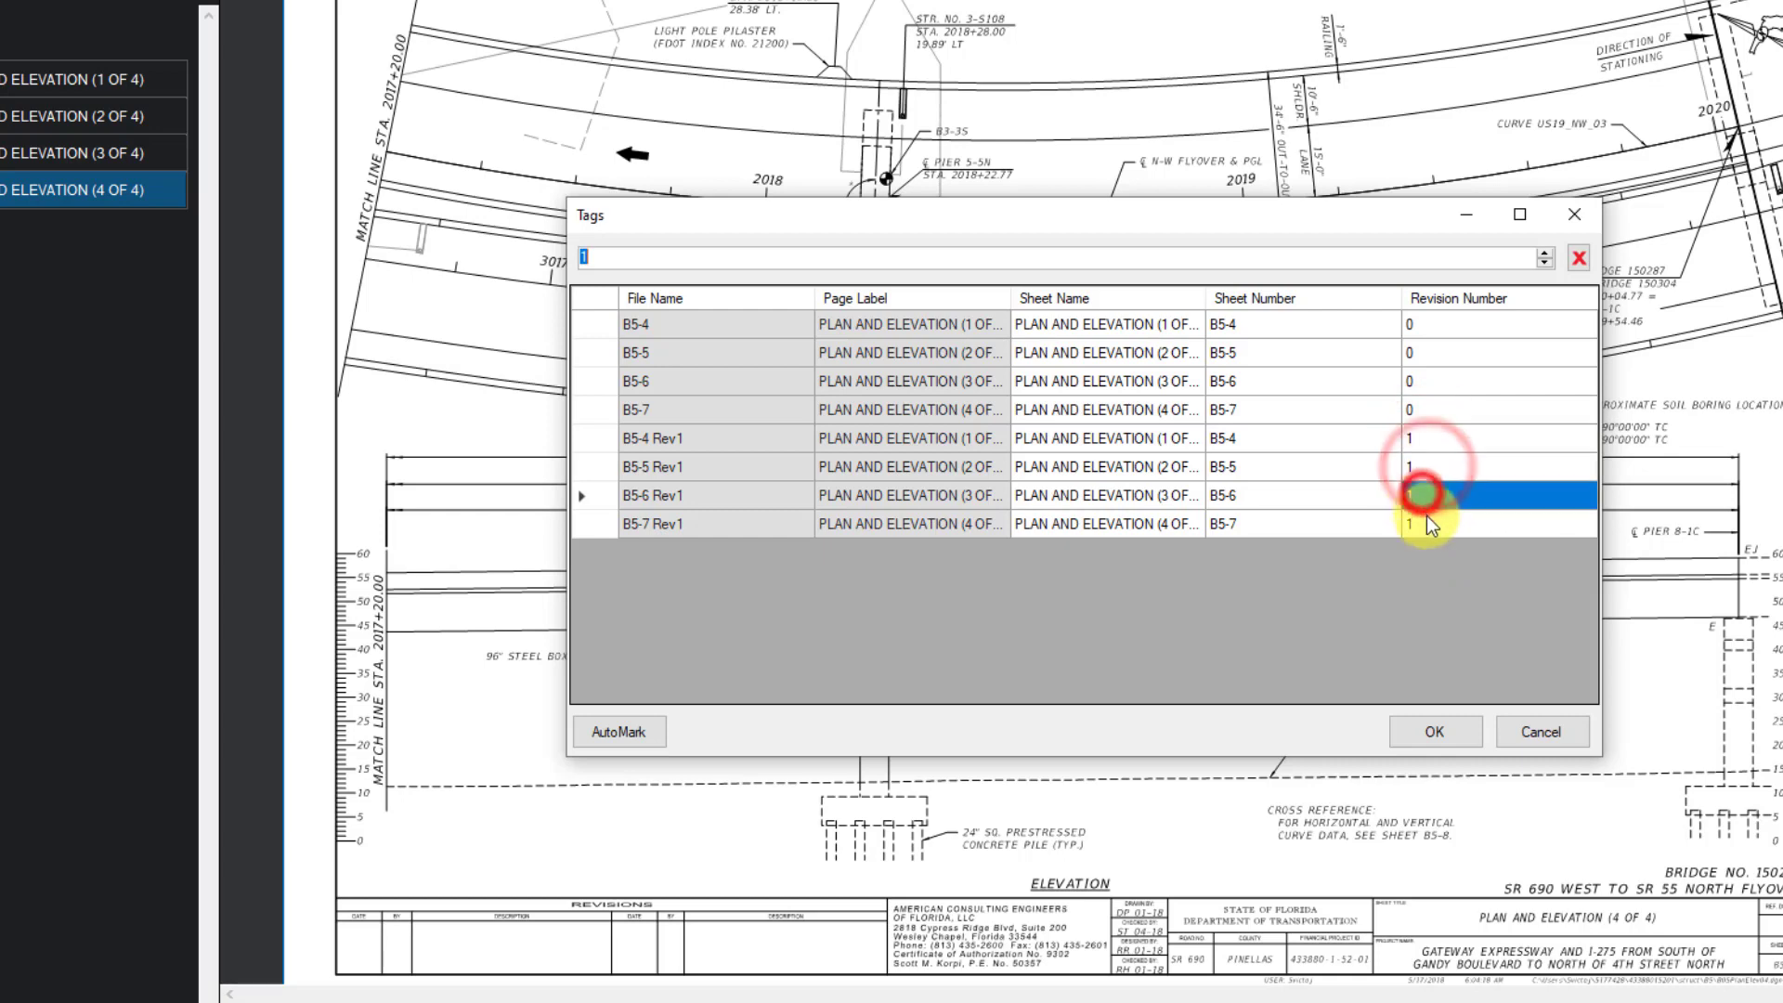
click(1426, 520)
click(1411, 728)
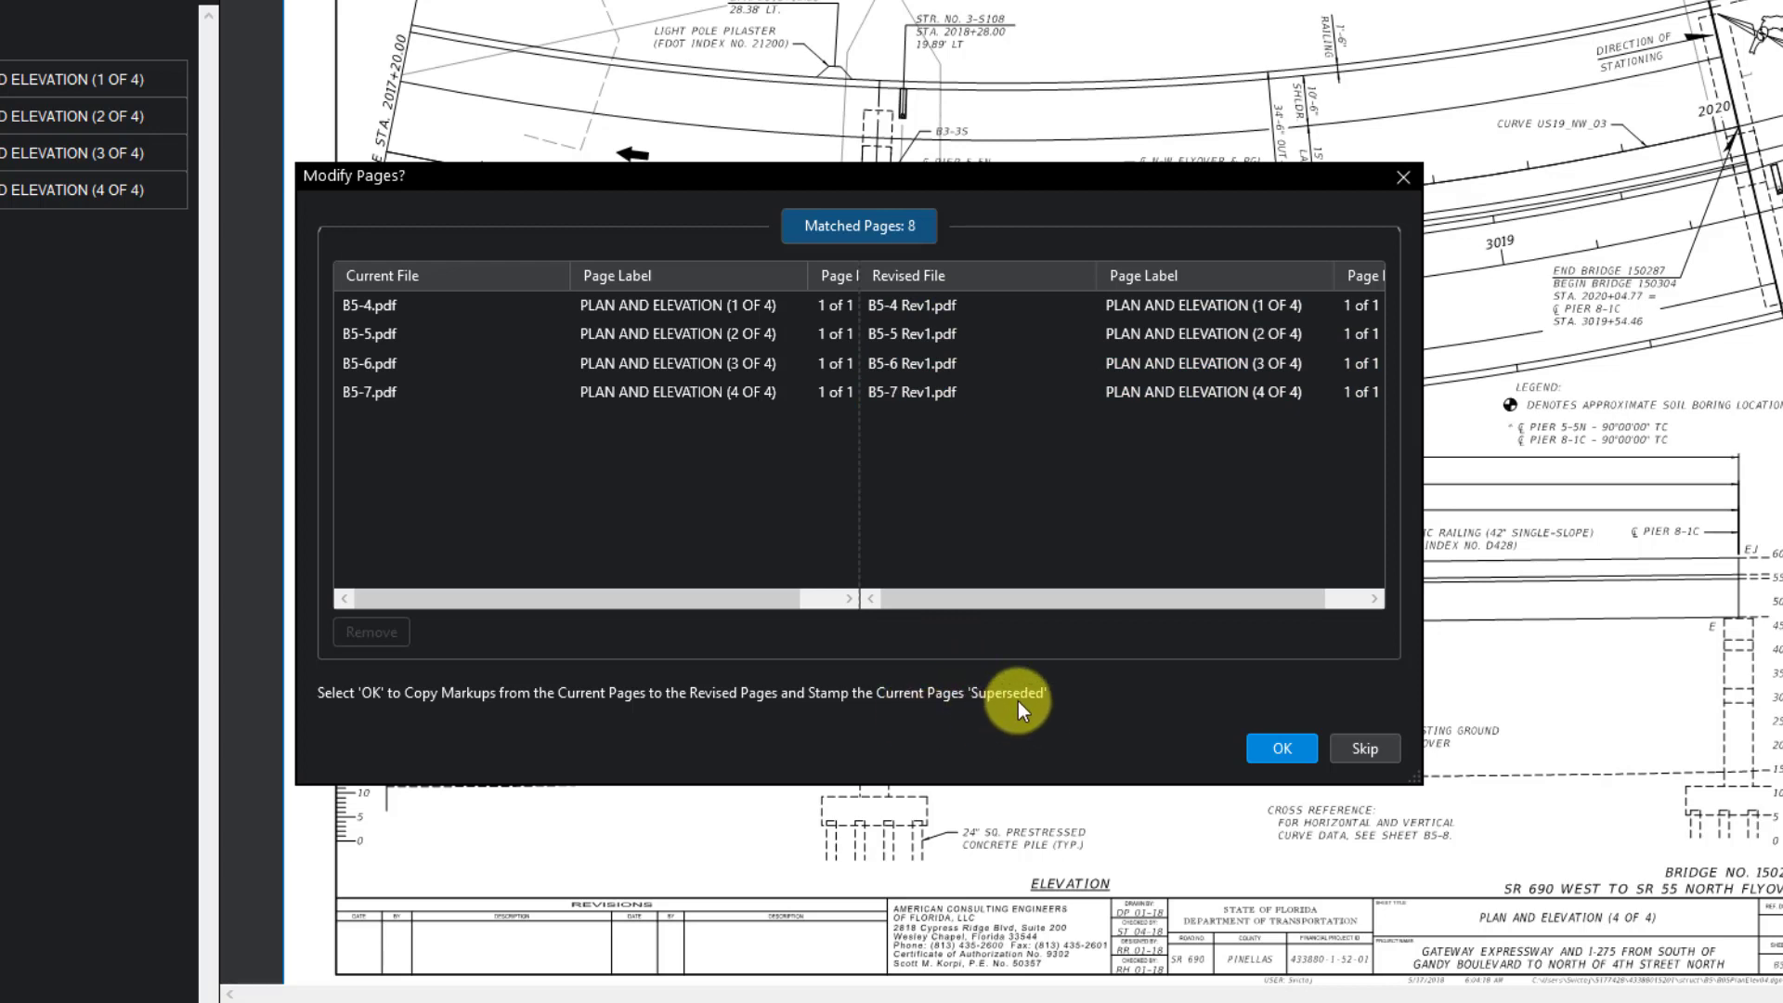
click(1283, 748)
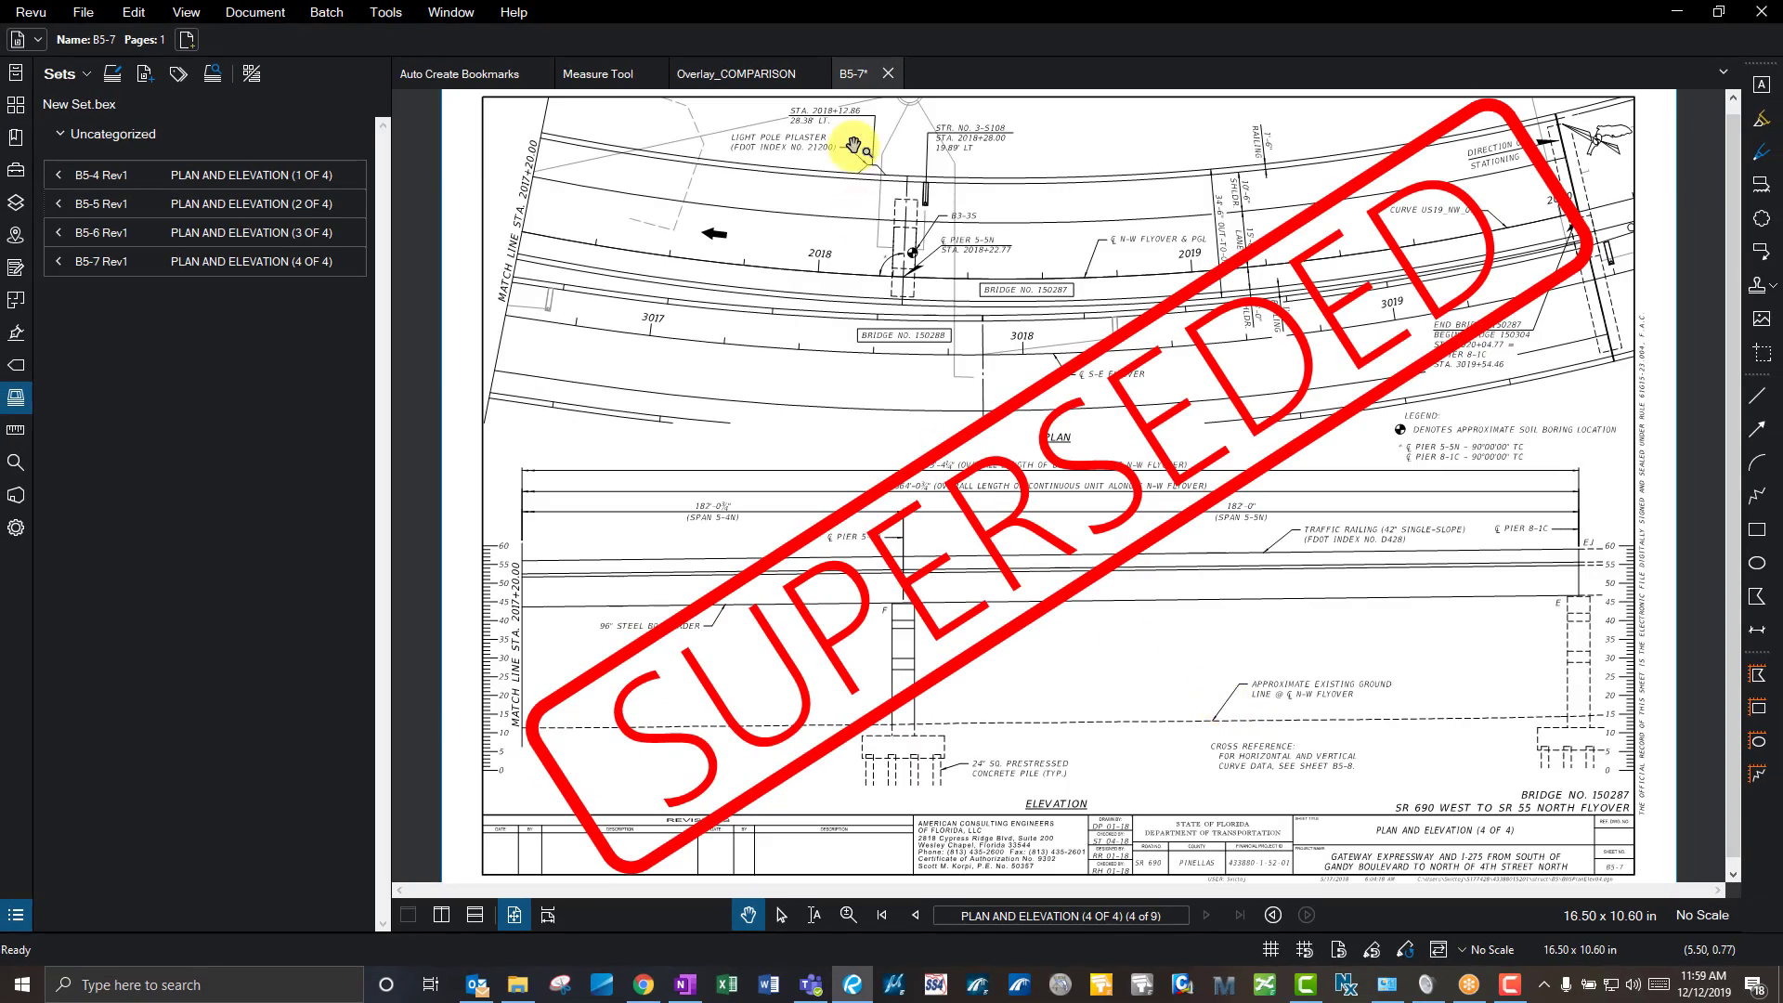
- Open the B5-4 and B5-5 Rev1 sheets, view the superseded original B5-4, then return to Rev1
click(181, 175)
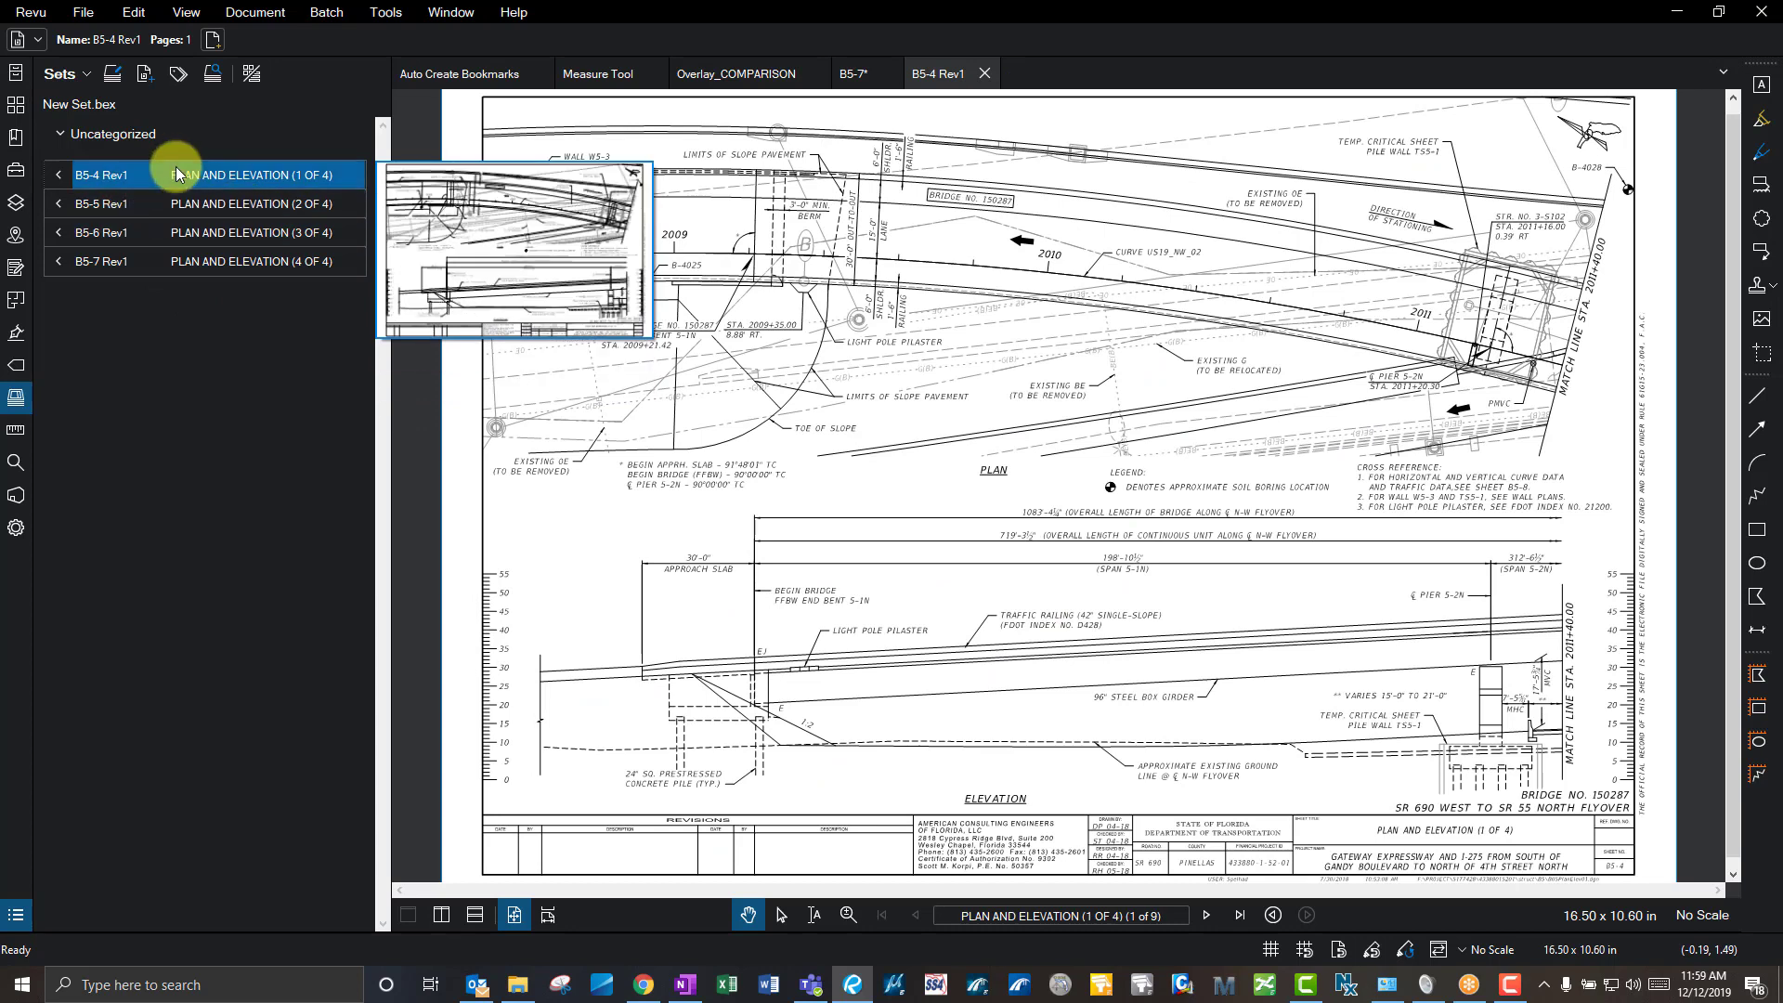
click(232, 209)
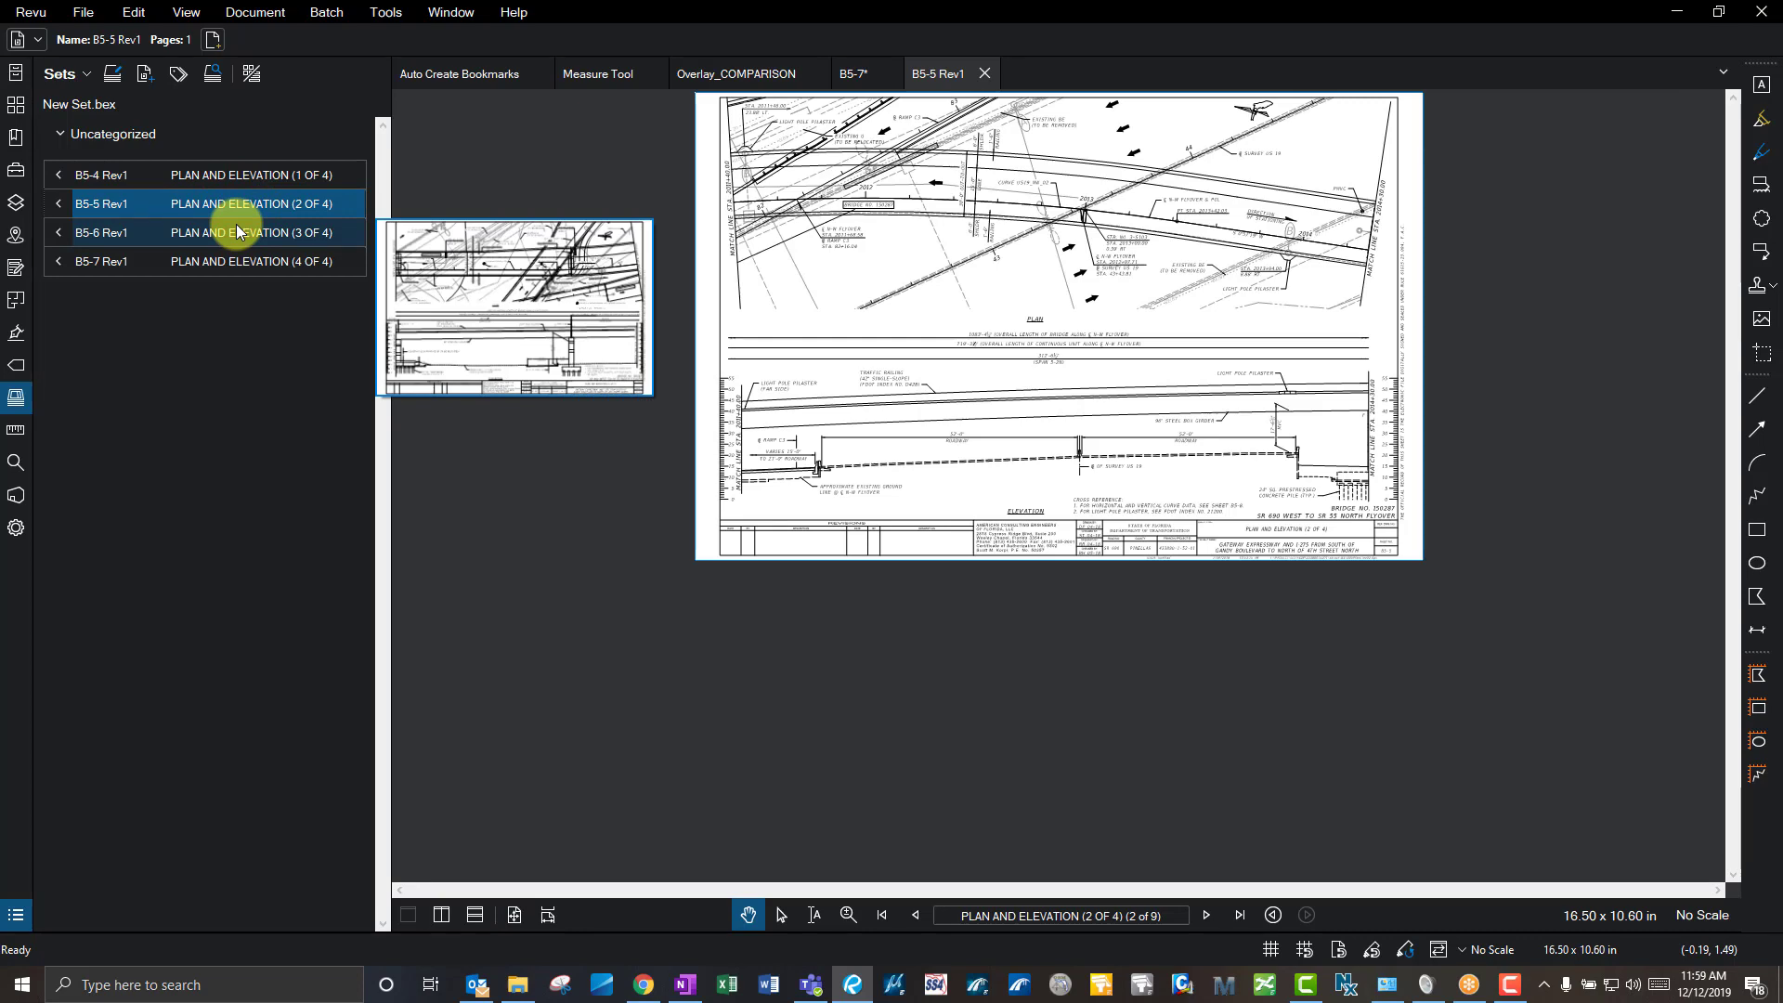
click(234, 174)
click(59, 177)
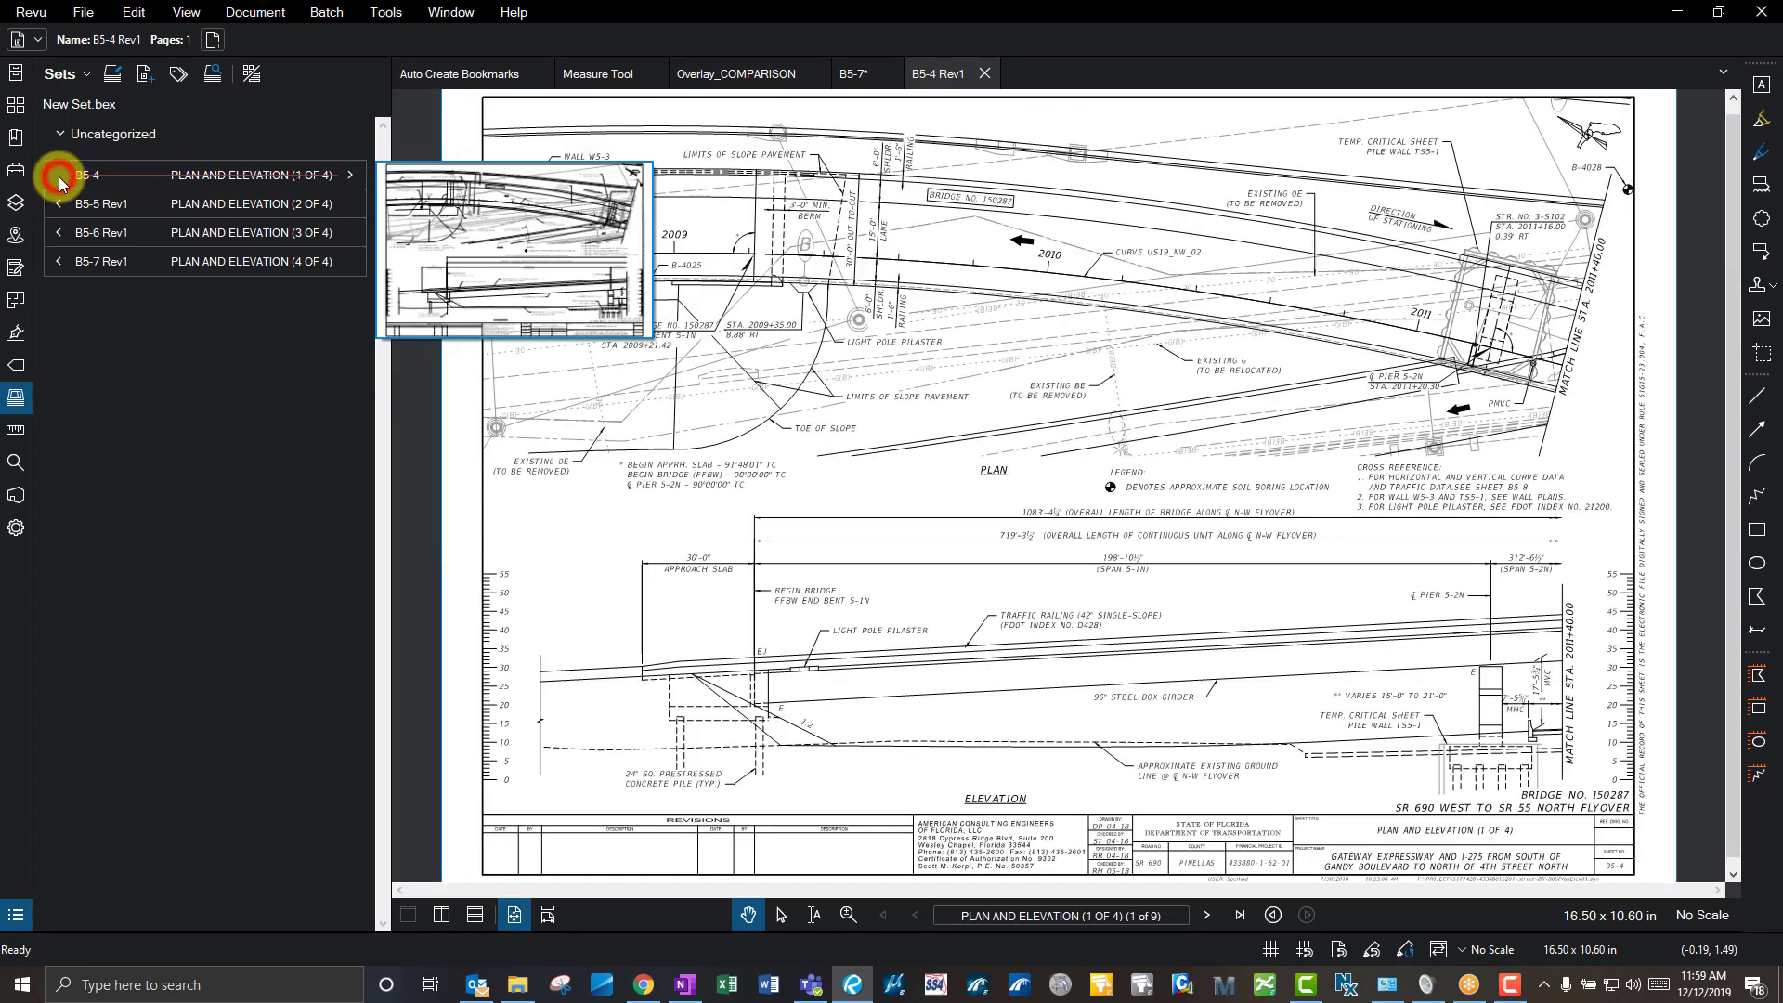
click(131, 175)
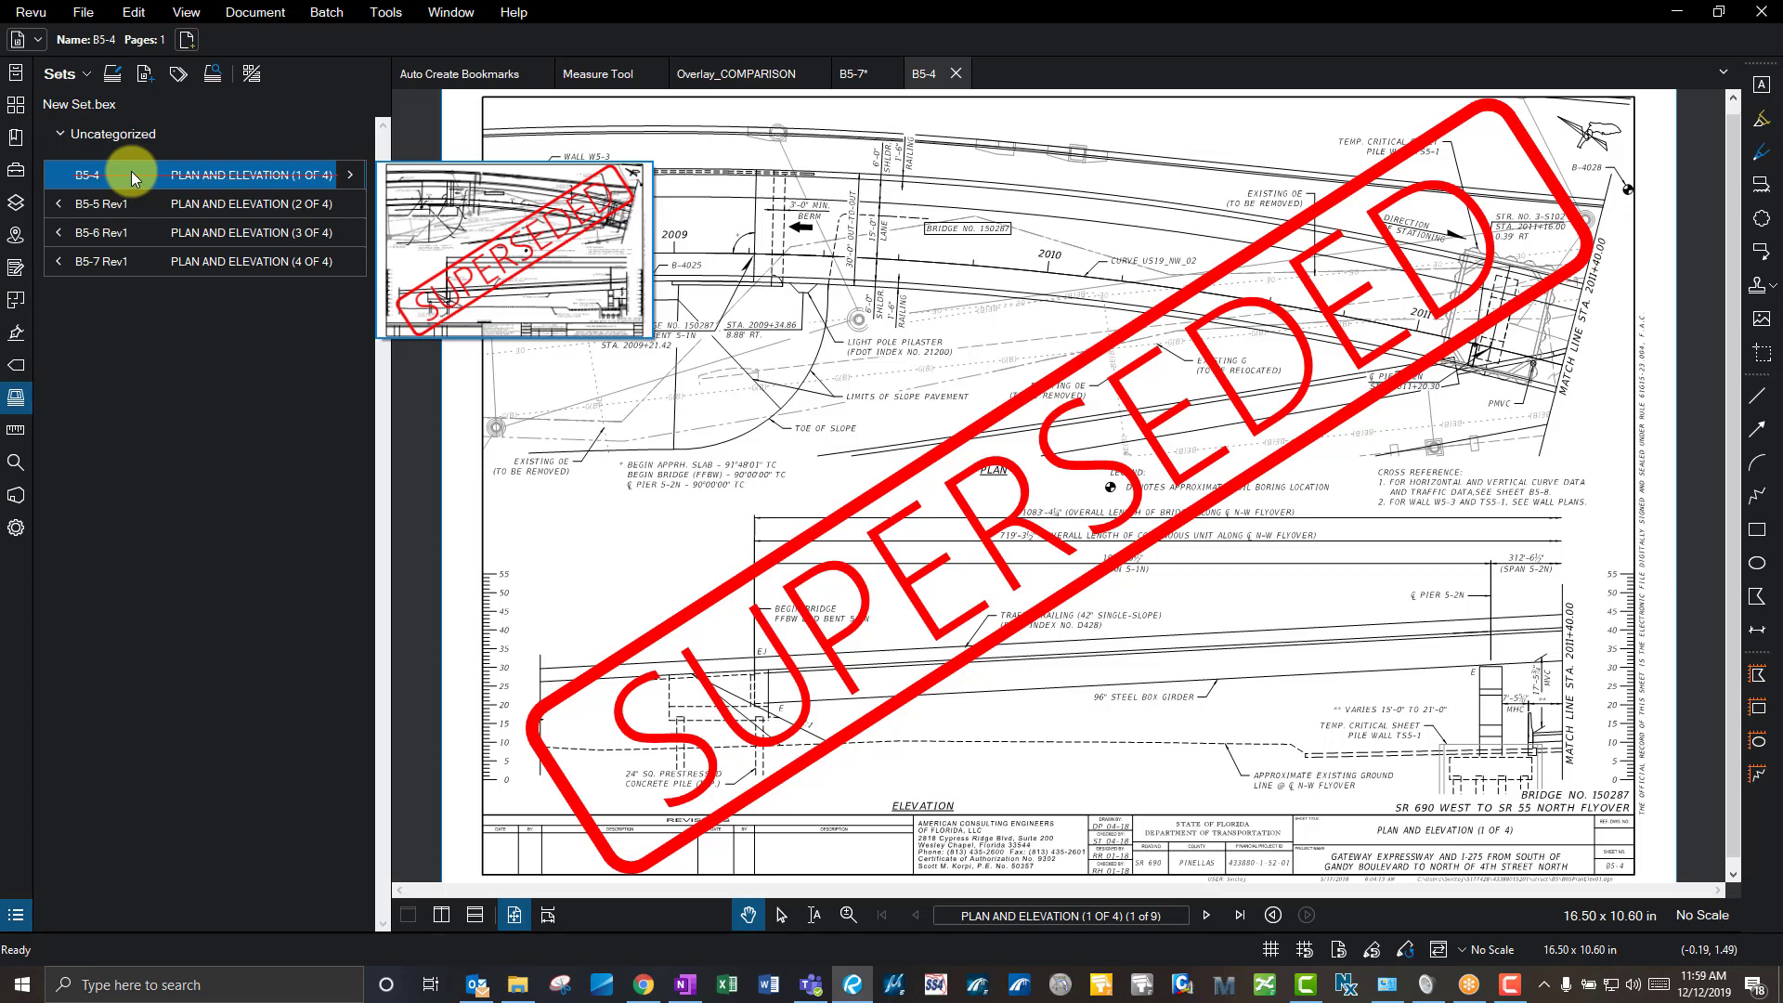
click(346, 174)
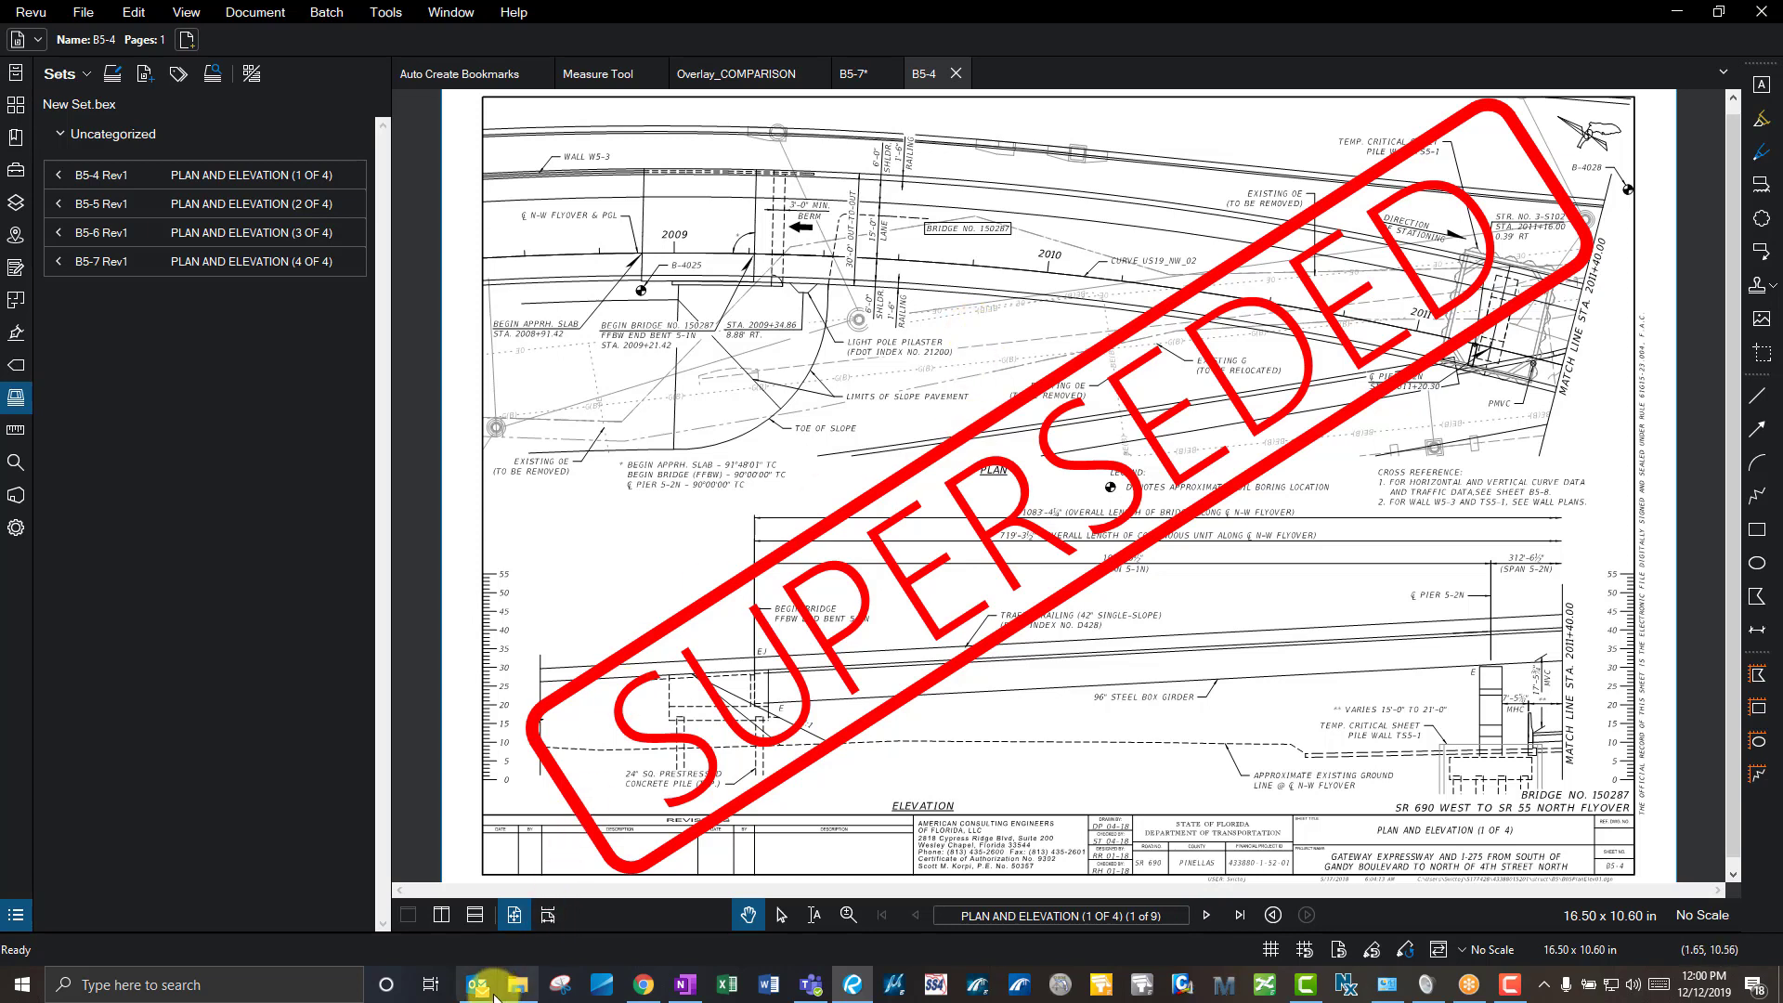
- Calibrate the Measure Tool drawing to its 3'-3" dimension, storing the scale in the page
click(18, 432)
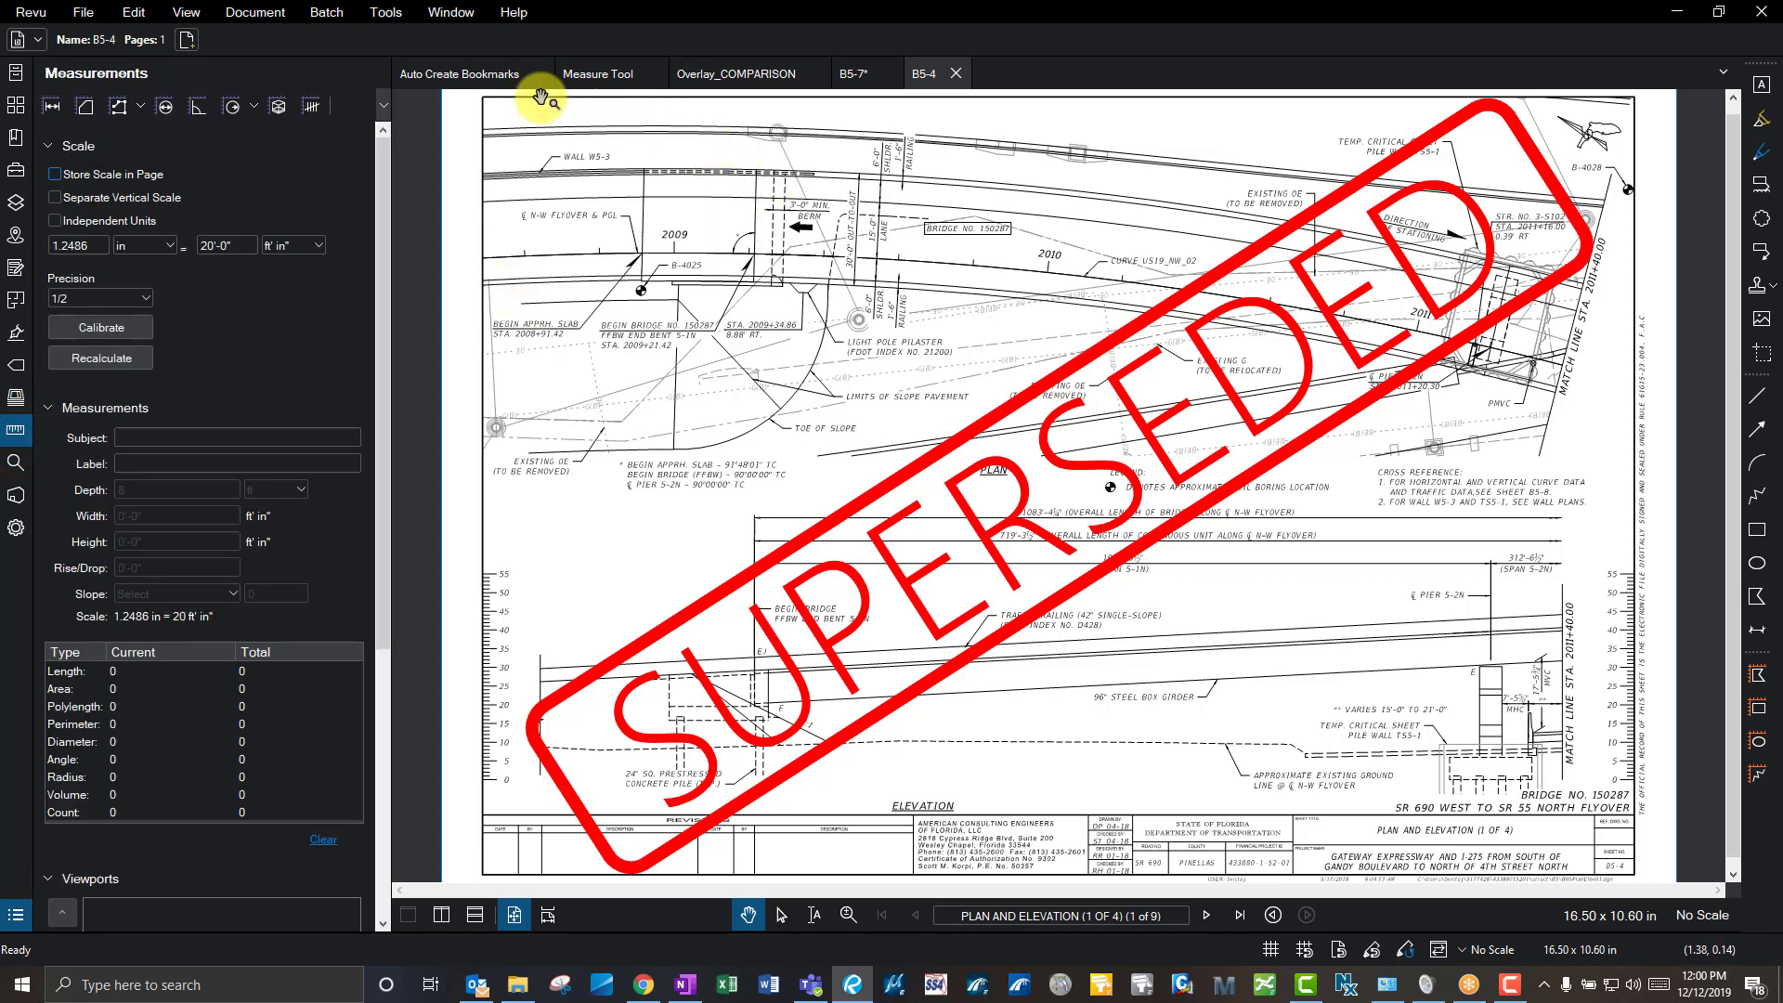
click(585, 79)
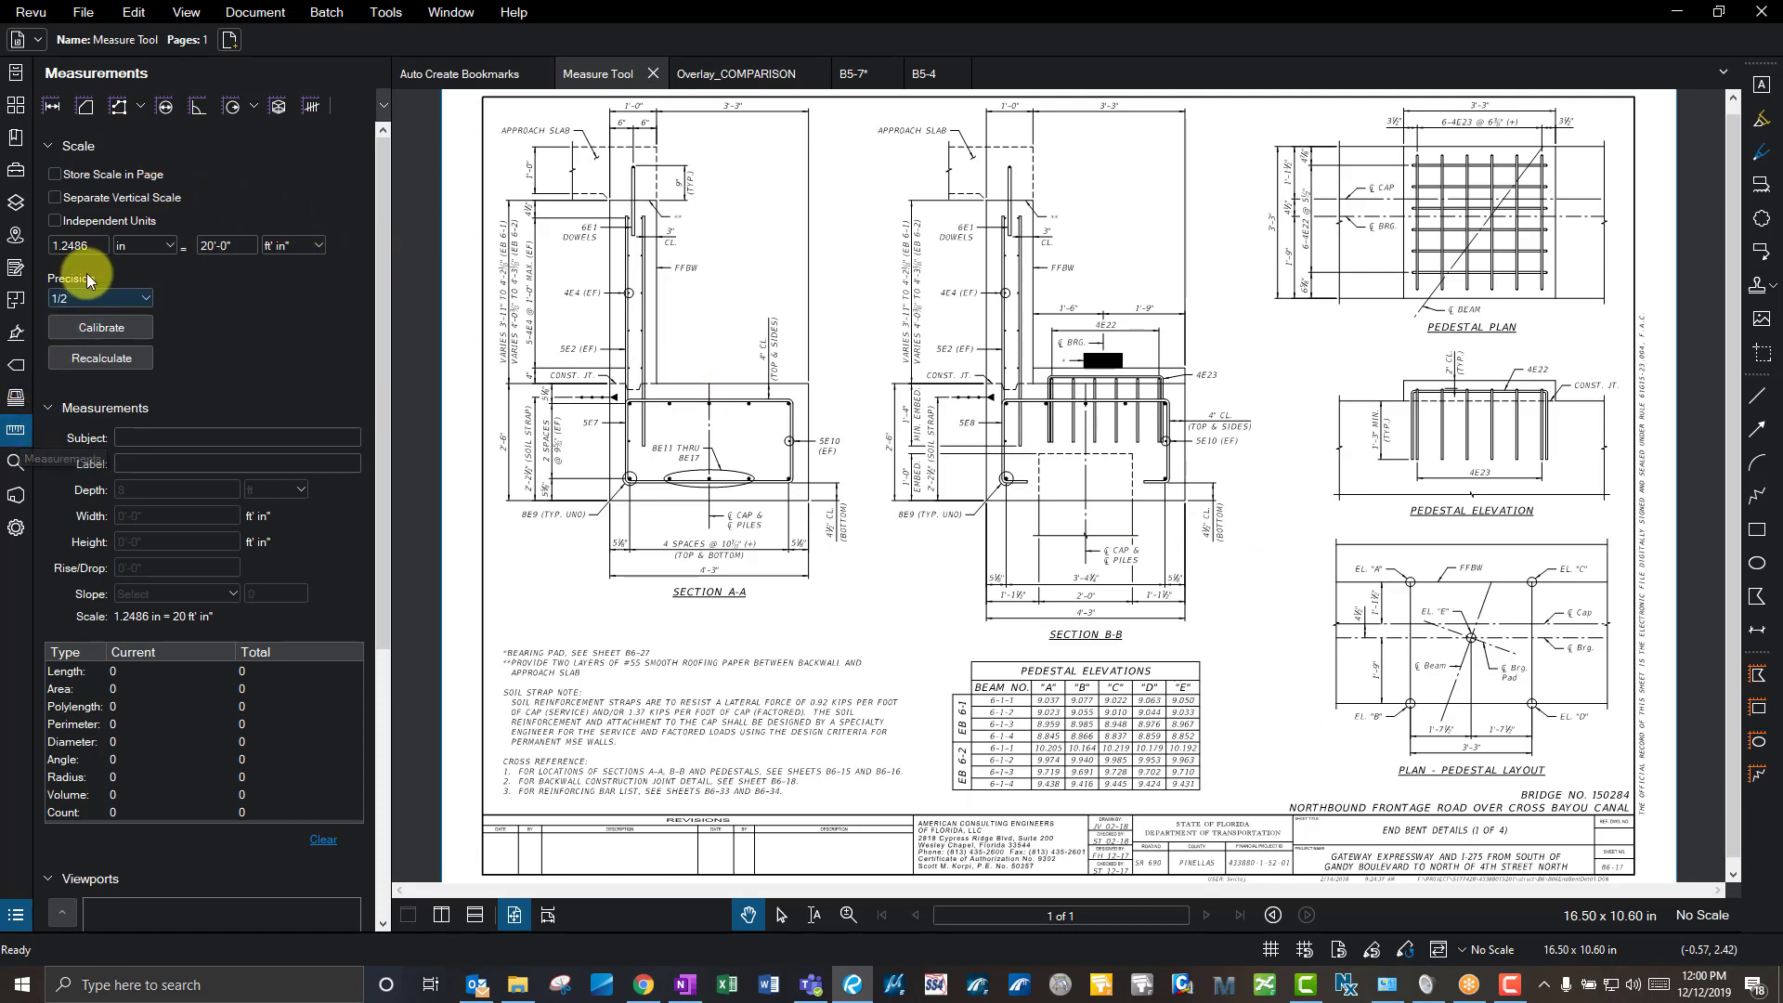
click(54, 173)
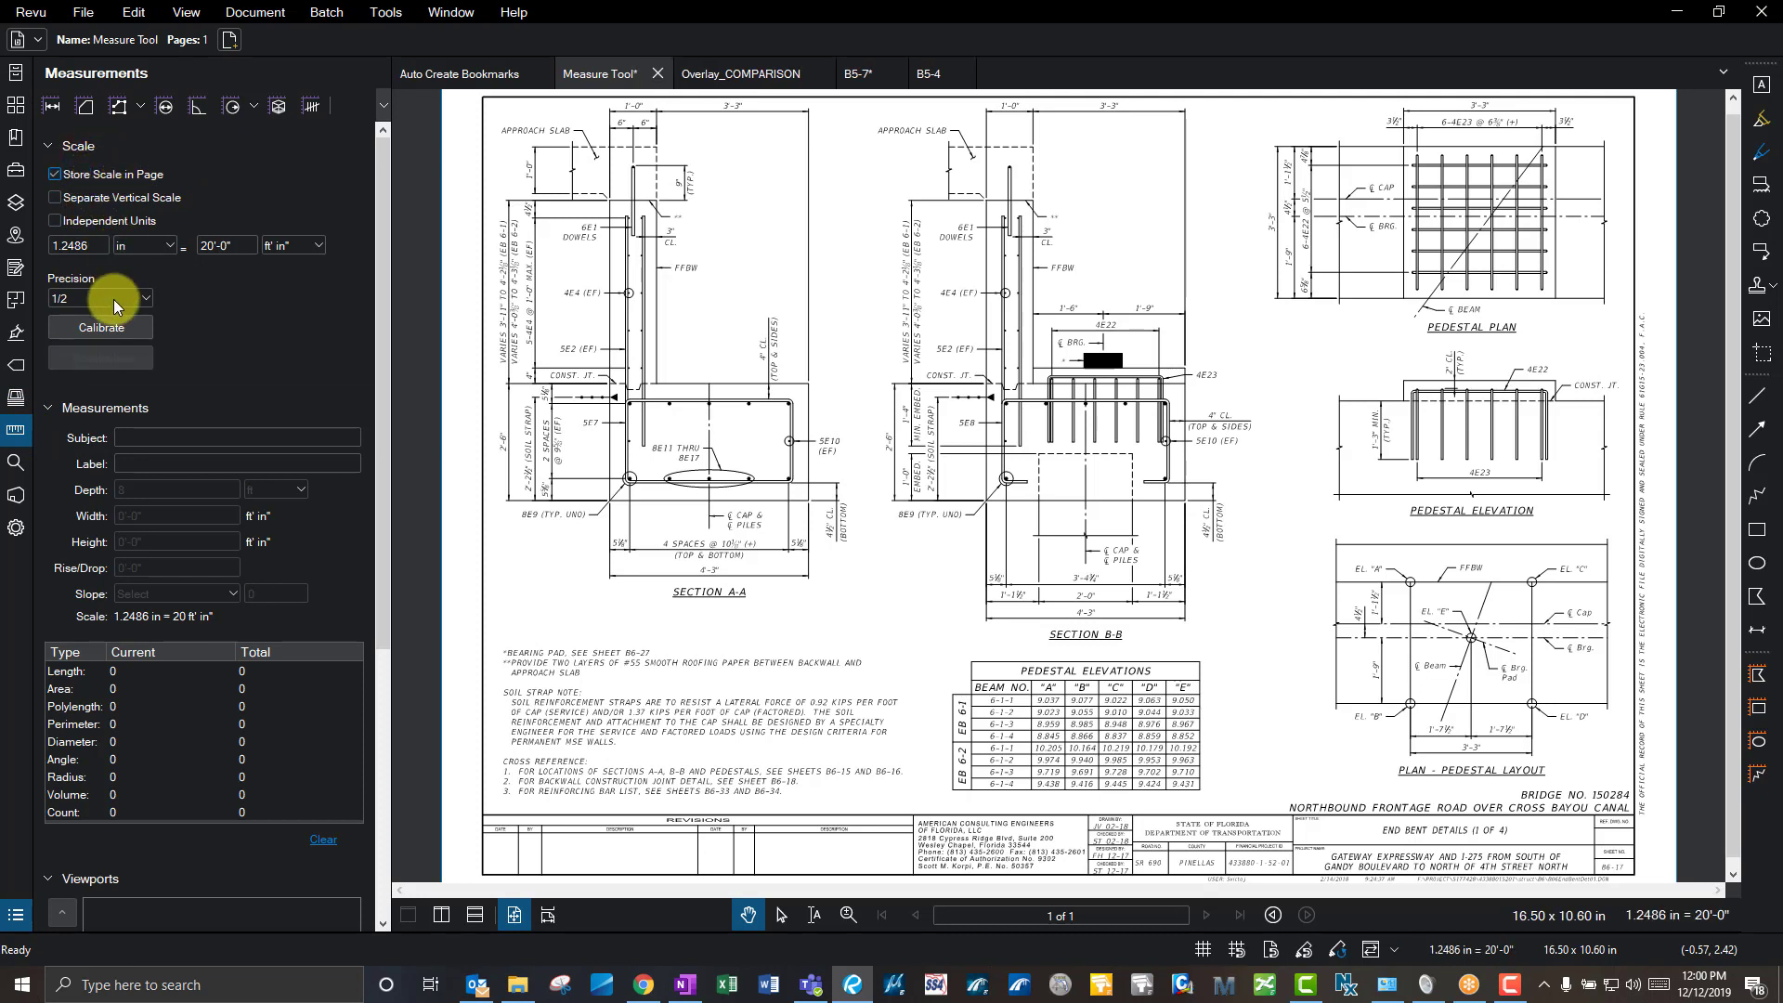
key(l)
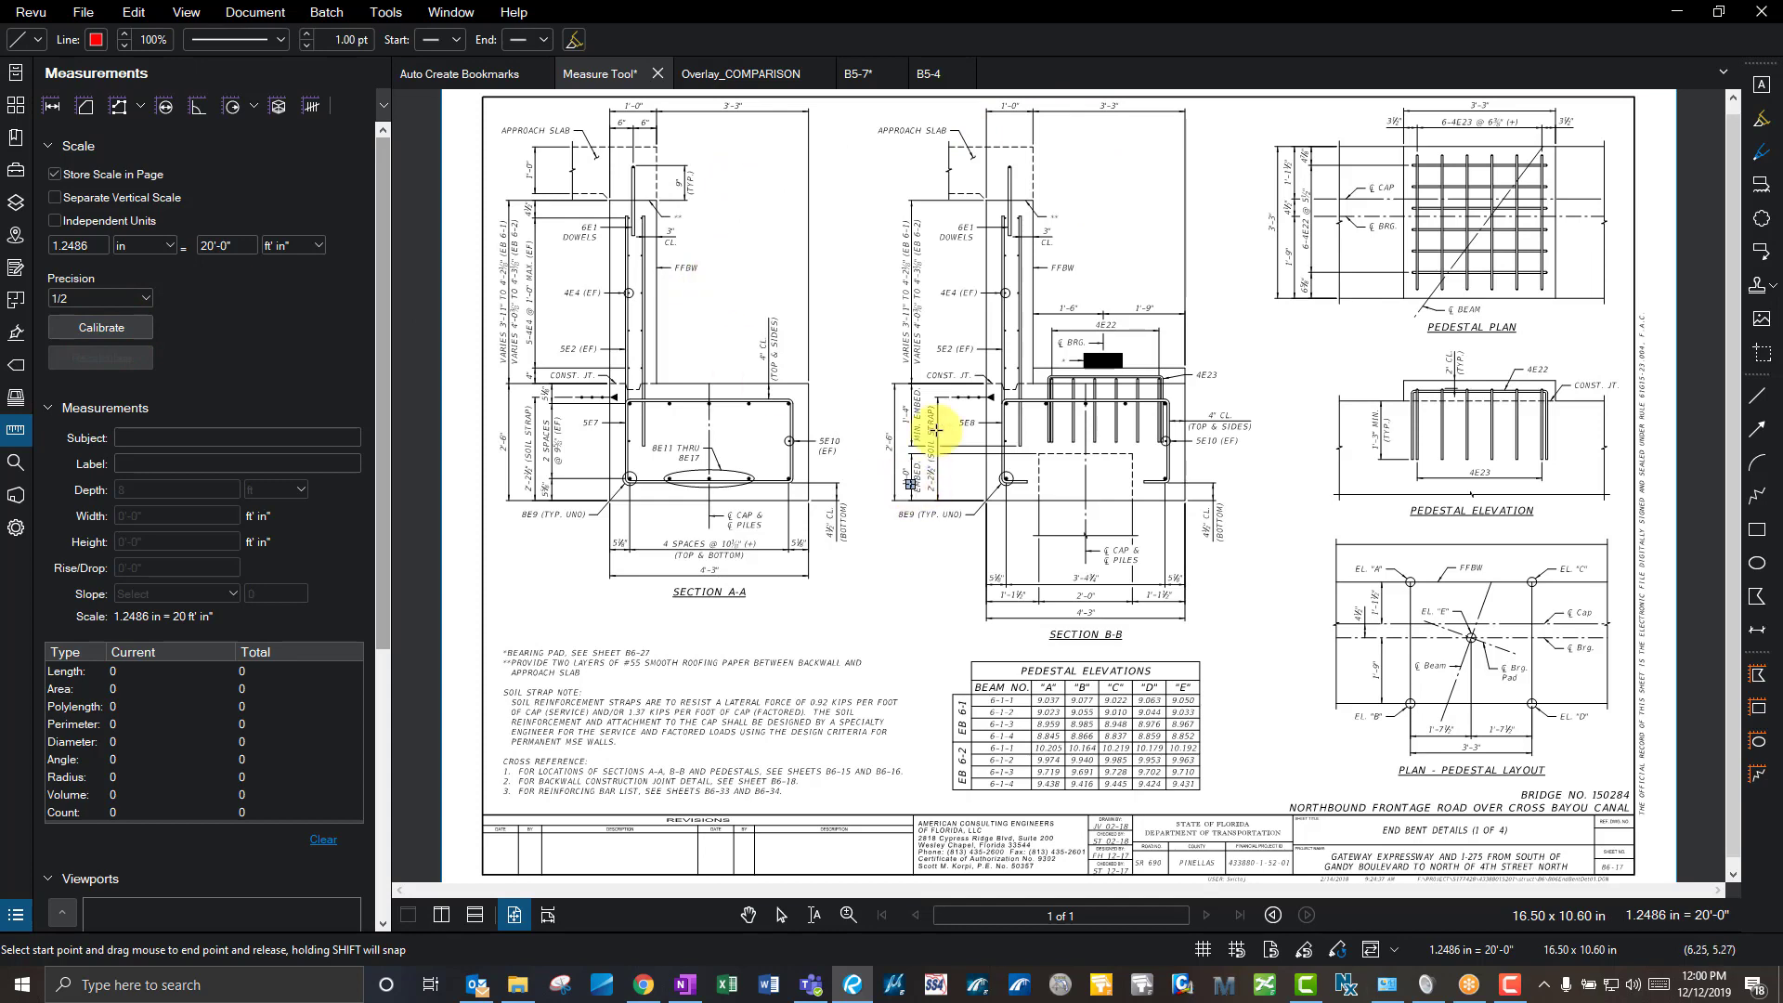
scroll(767, 146, up, 5)
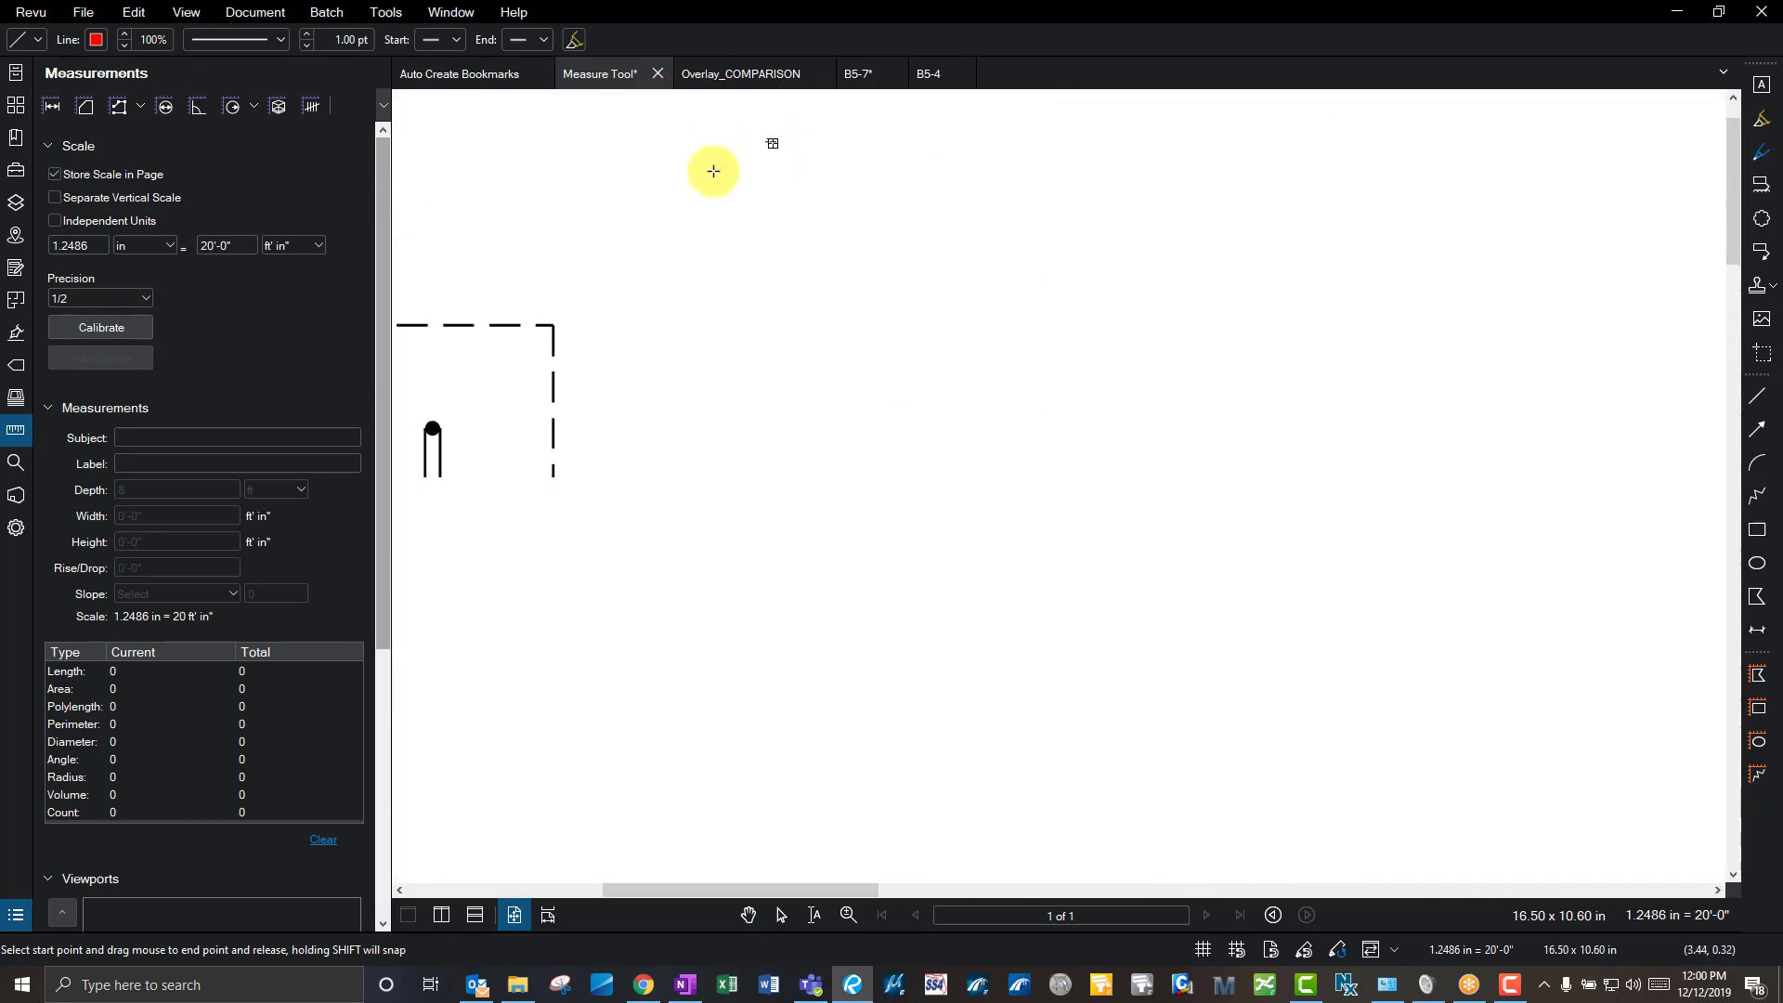
mouse_move(552, 143)
mouse_down()
mouse_move(950, 208)
mouse_move(1274, 170)
mouse_move(1336, 145)
mouse_up()
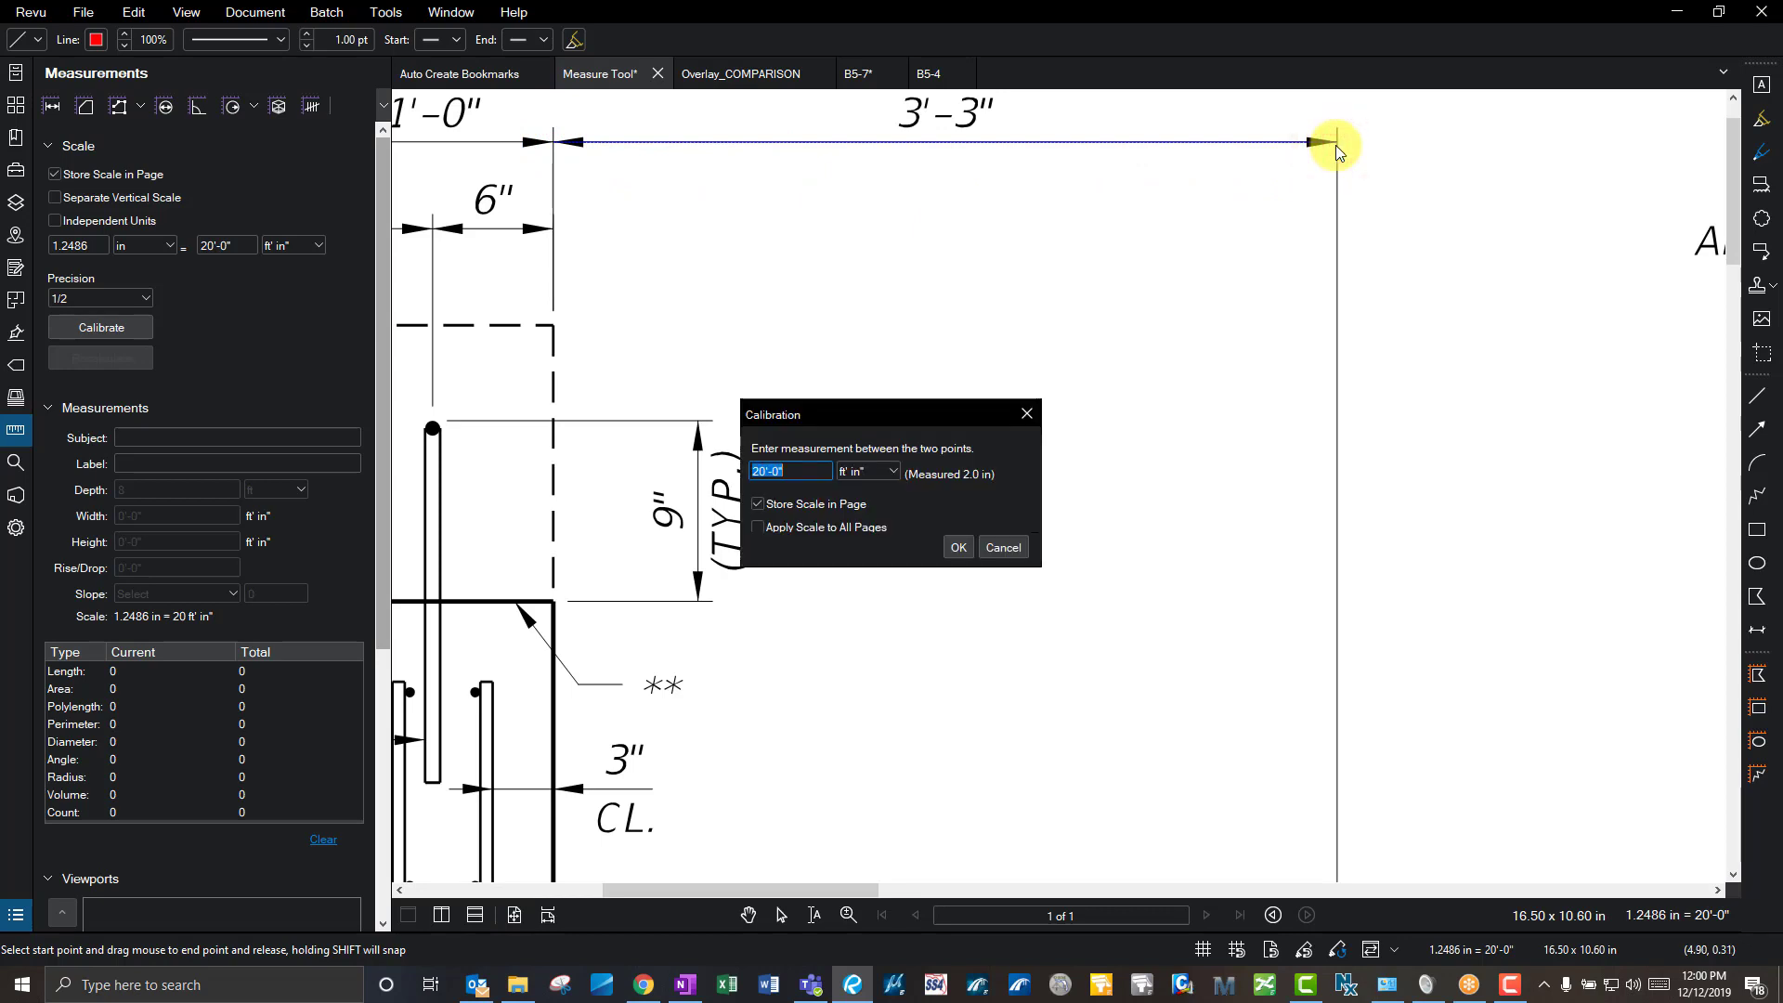
text(3'3")
key(Return)
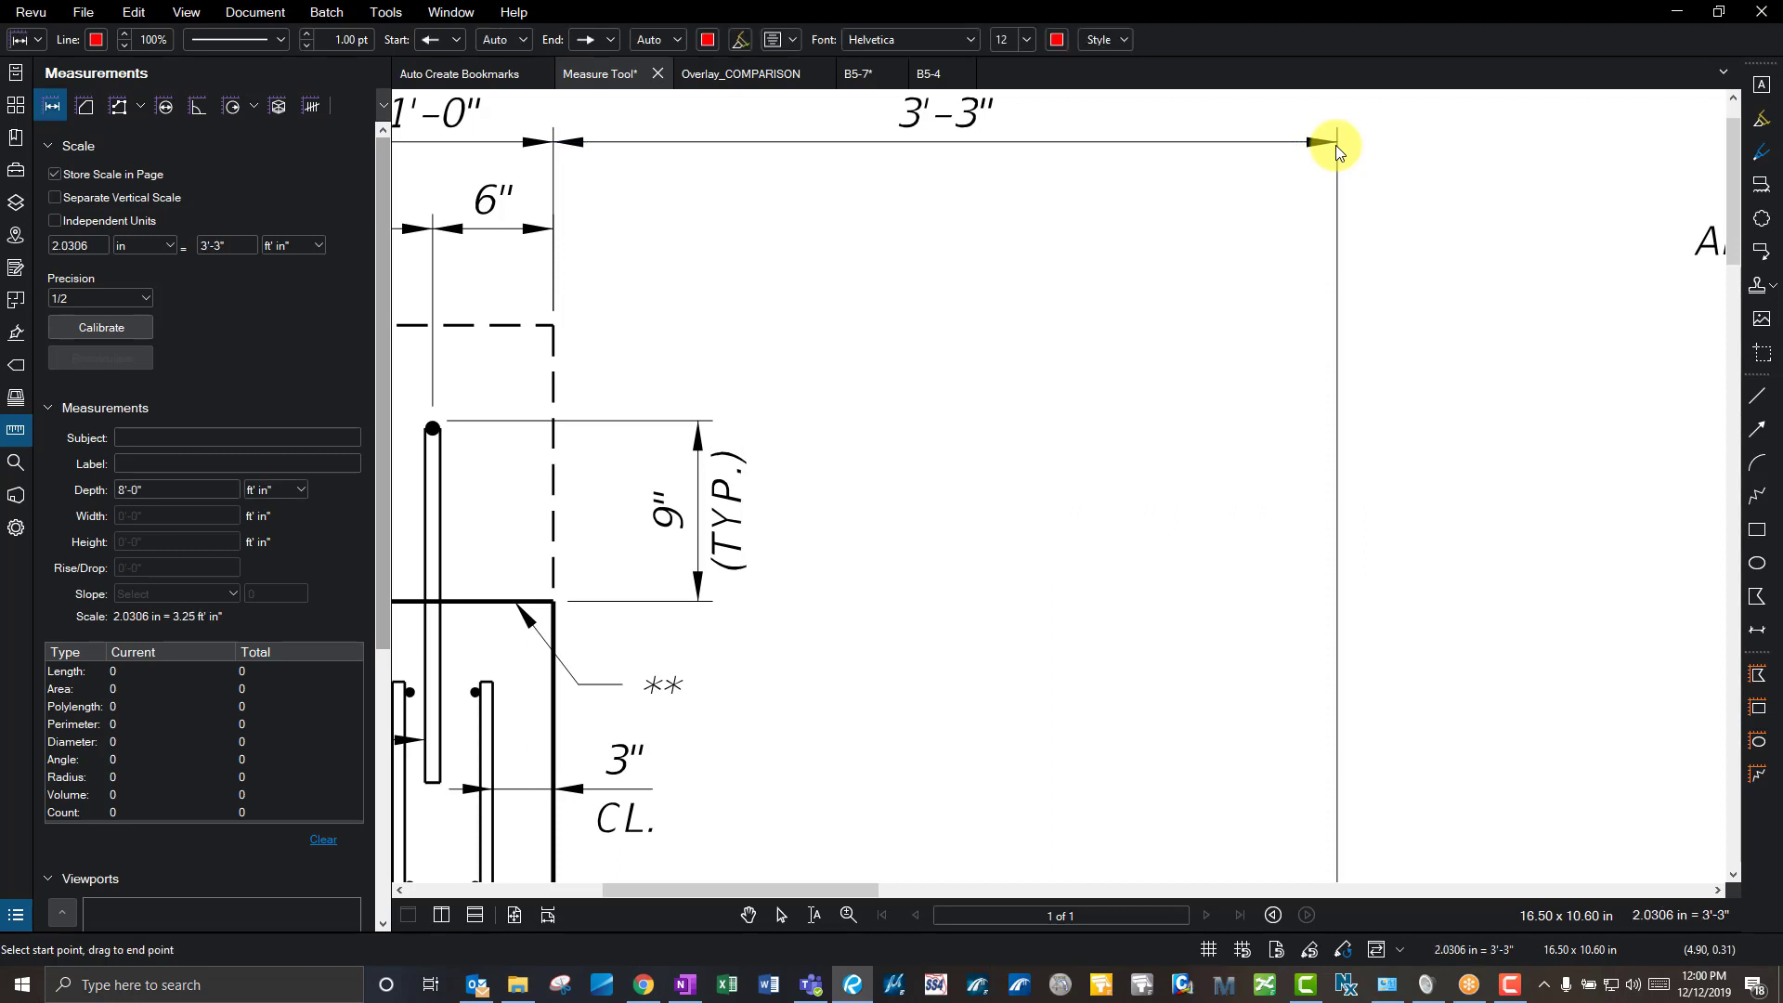
- Add length measurements of 0'-6" and 3'-3" across the top of Section A-A's footing
click(51, 110)
scroll(744, 339, down, 3)
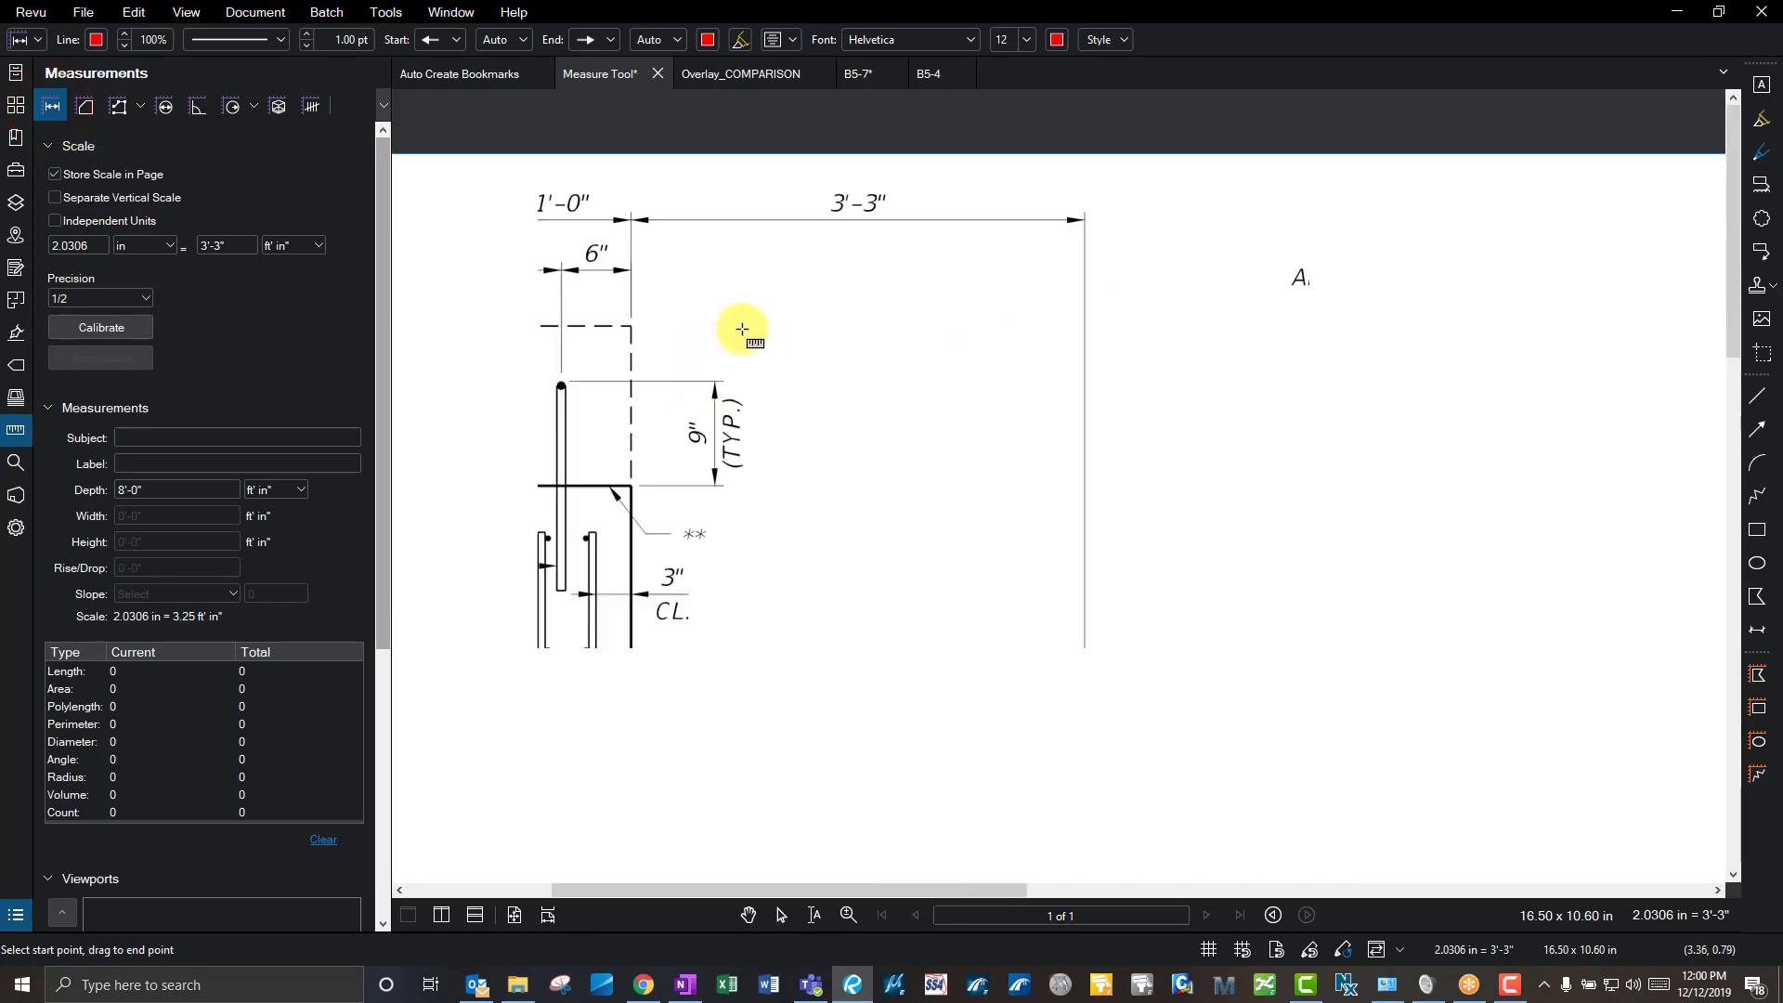
scroll(577, 292, up, 4)
click(571, 292)
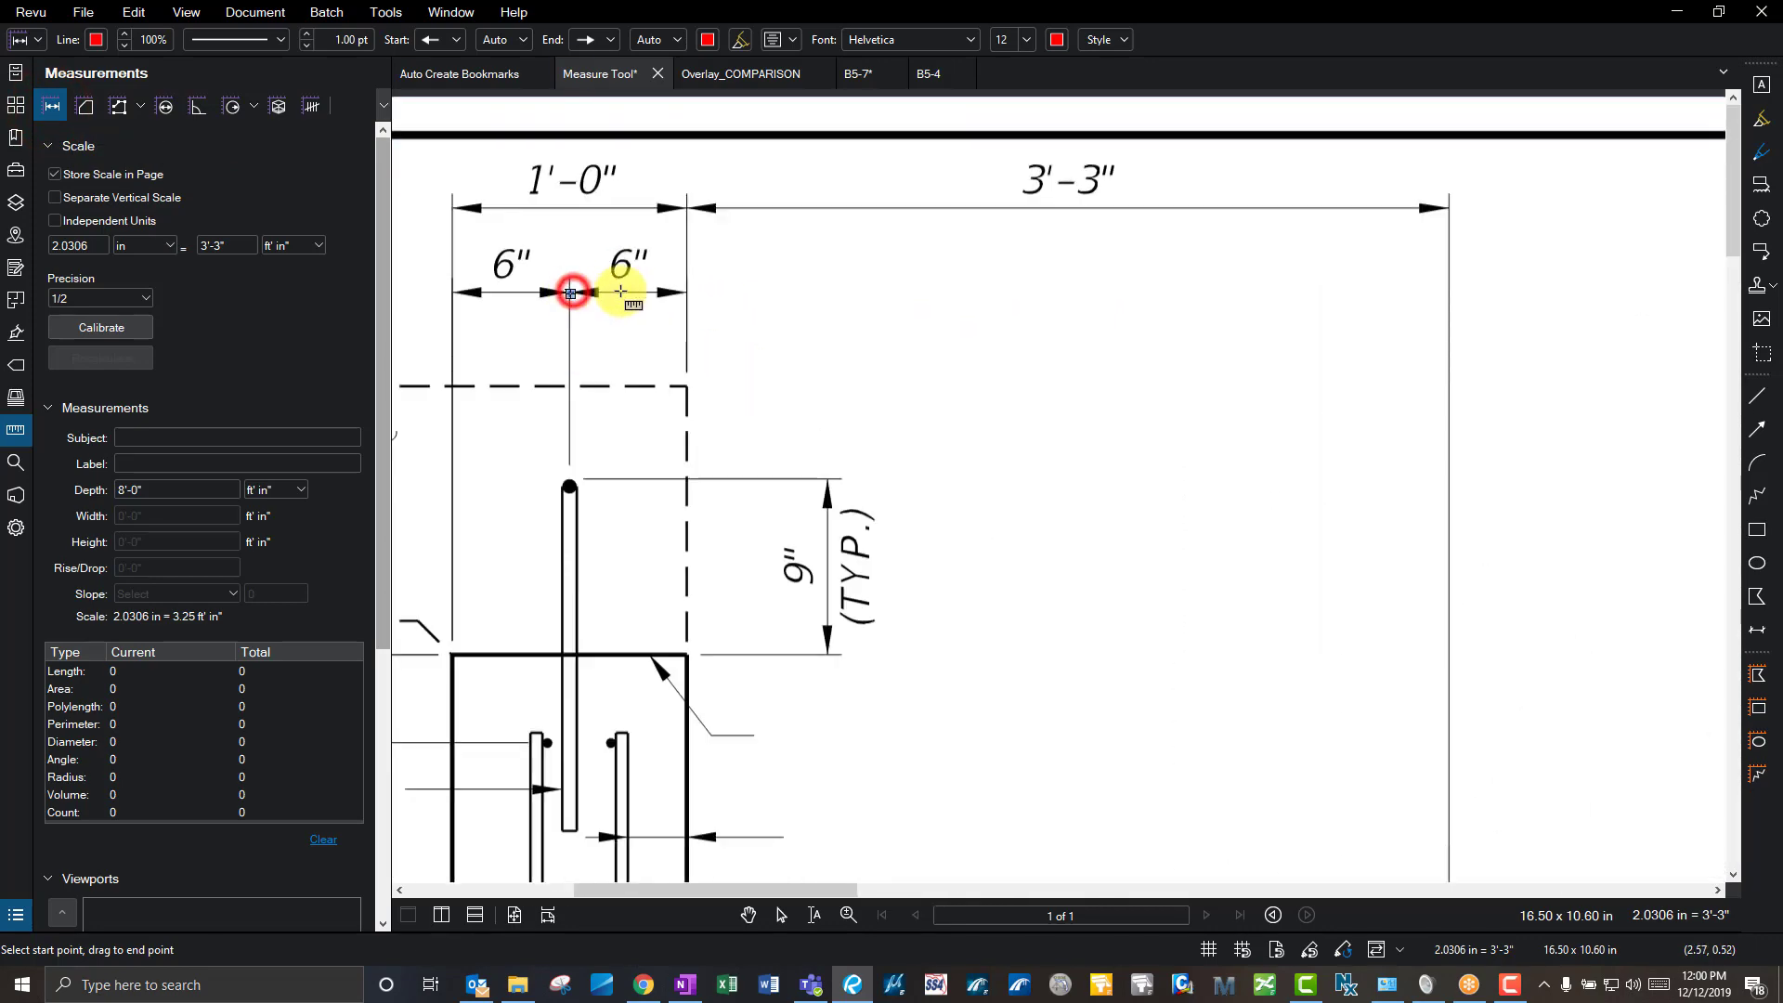
click(686, 291)
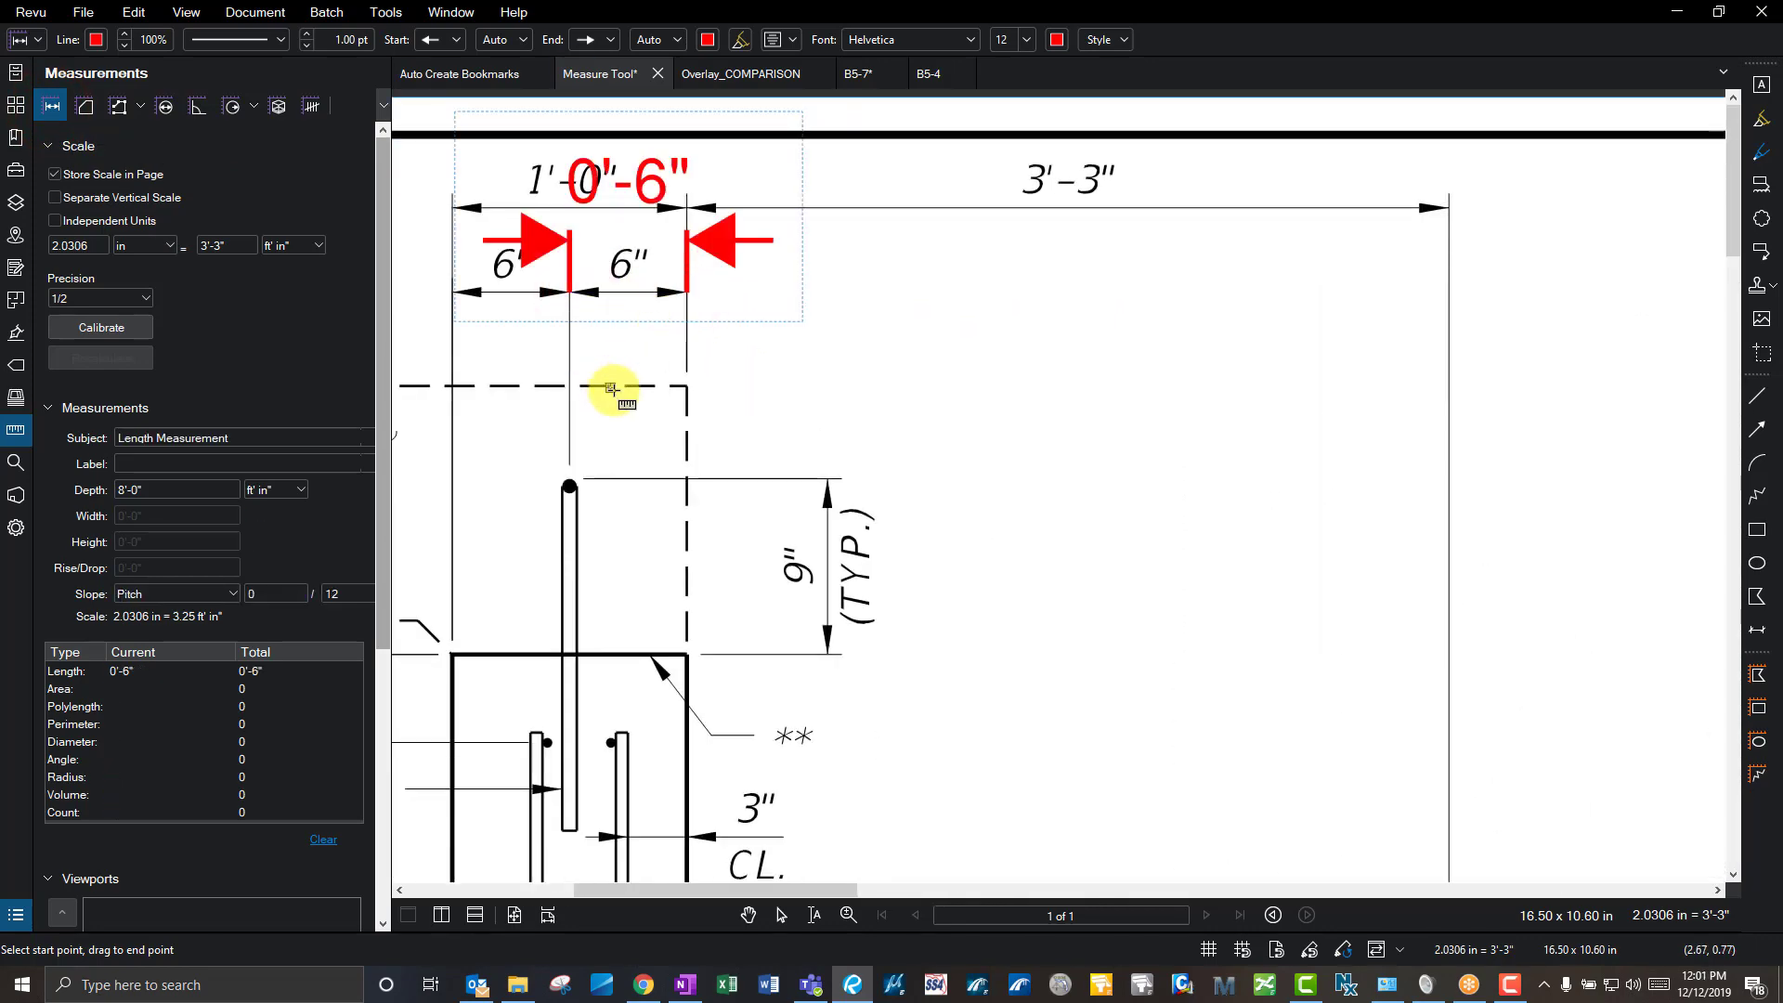
scroll(677, 338, down, 2)
scroll(716, 553, down, 2)
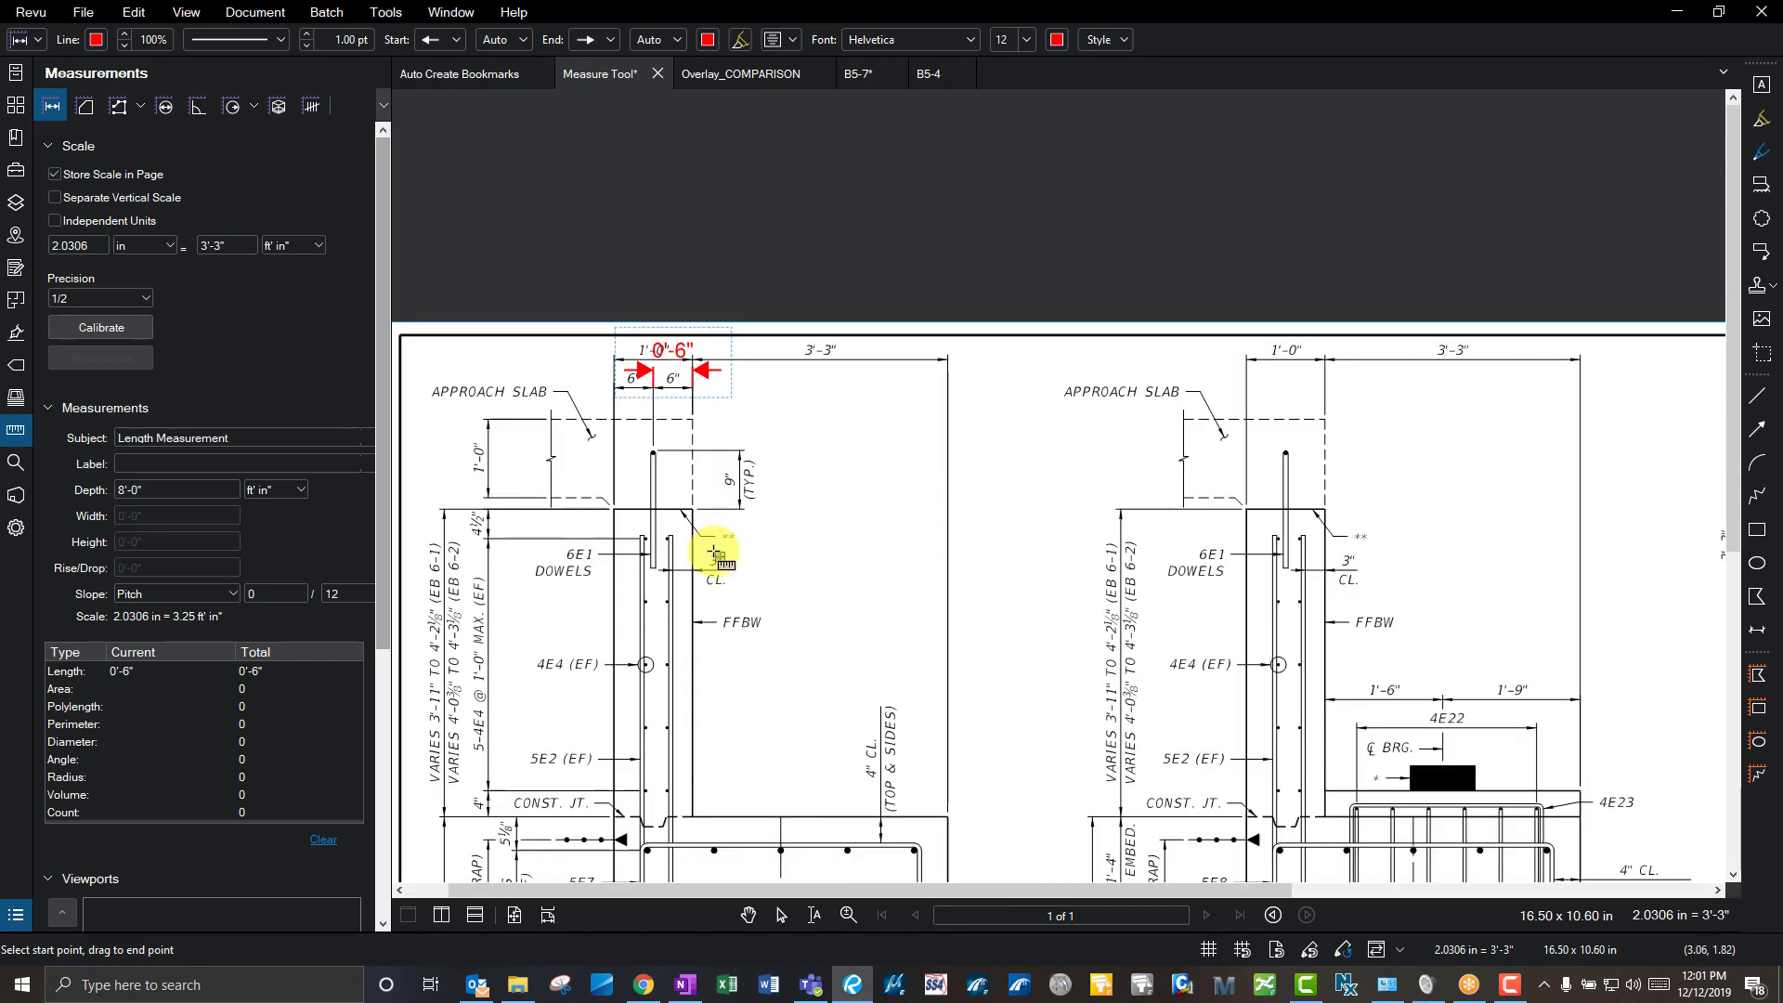
drag(1258, 611, 1214, 378)
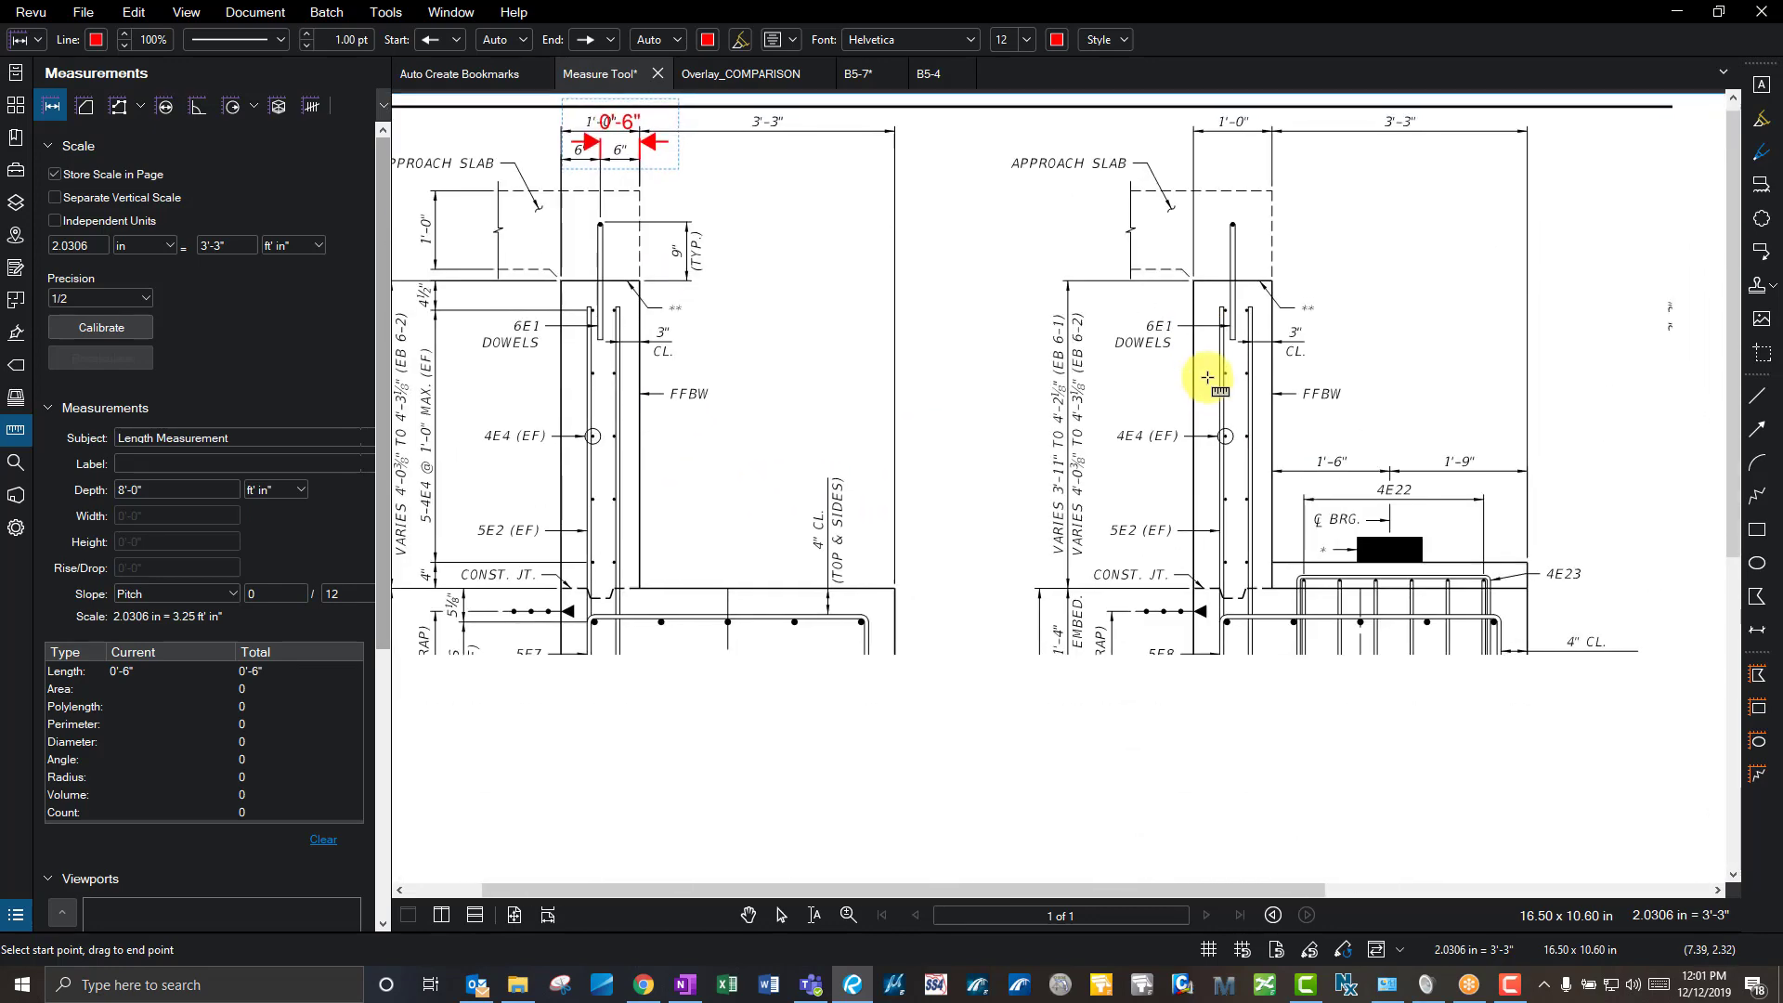
scroll(917, 708, down, 1)
drag(917, 707, 939, 505)
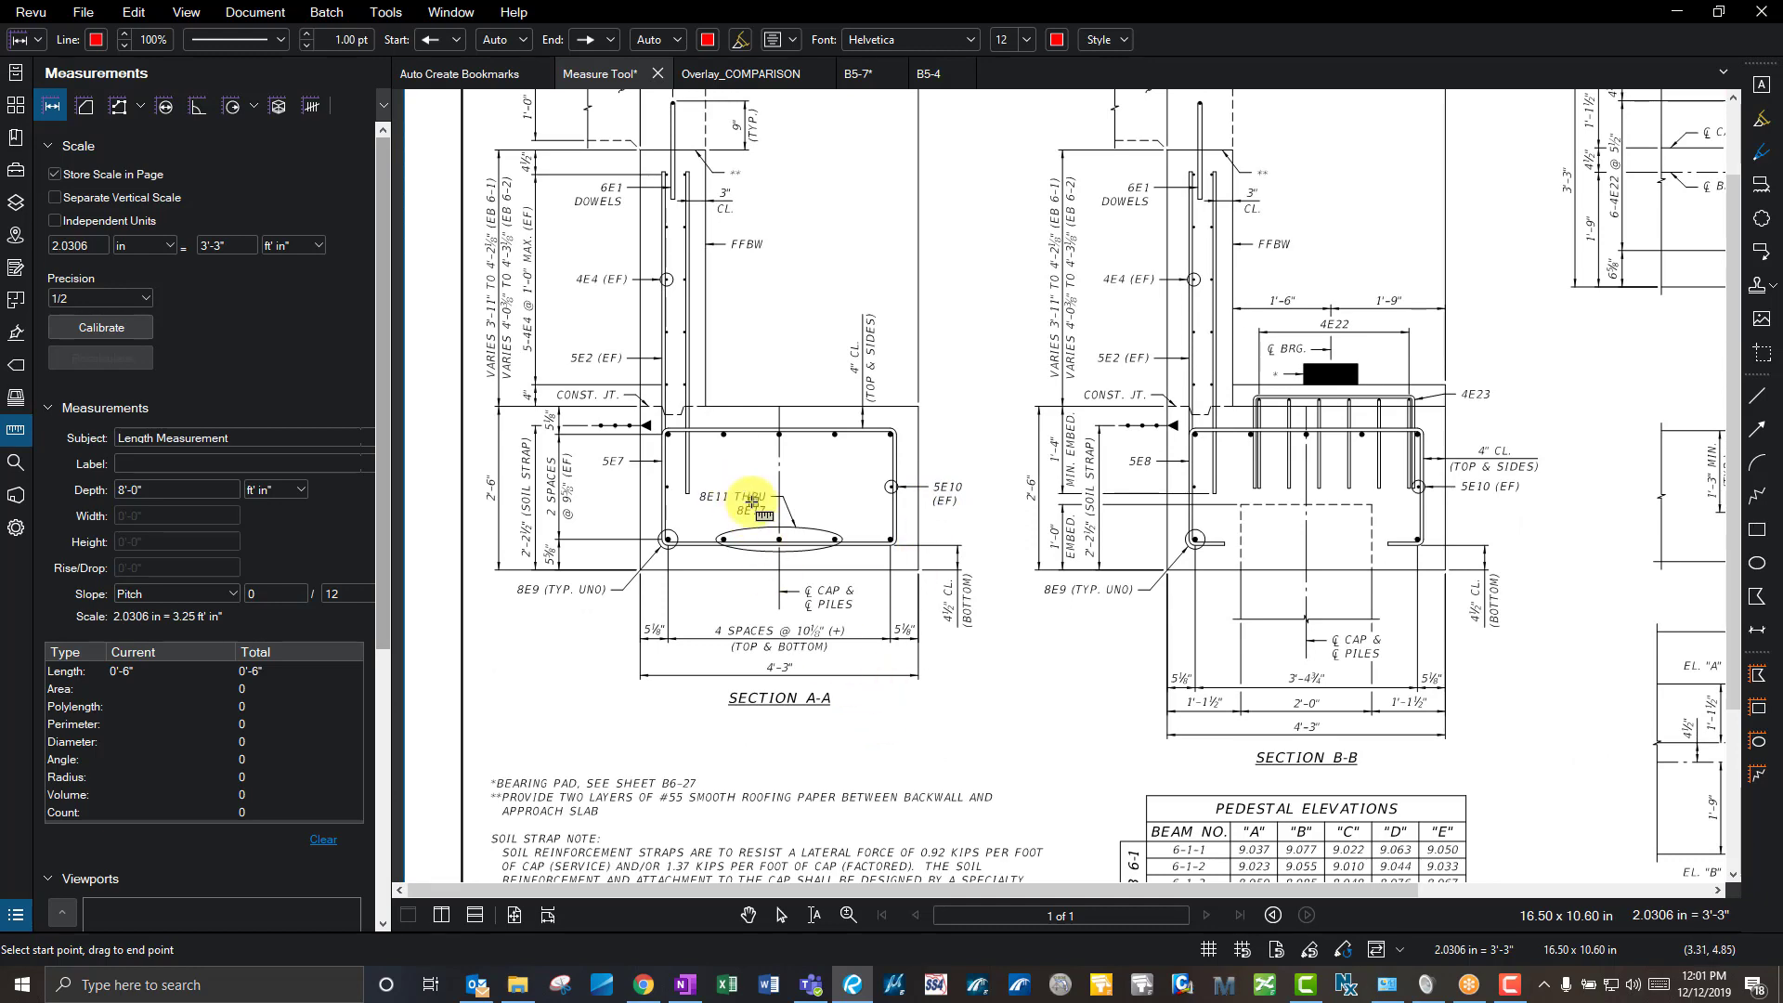
scroll(726, 345, up, 1)
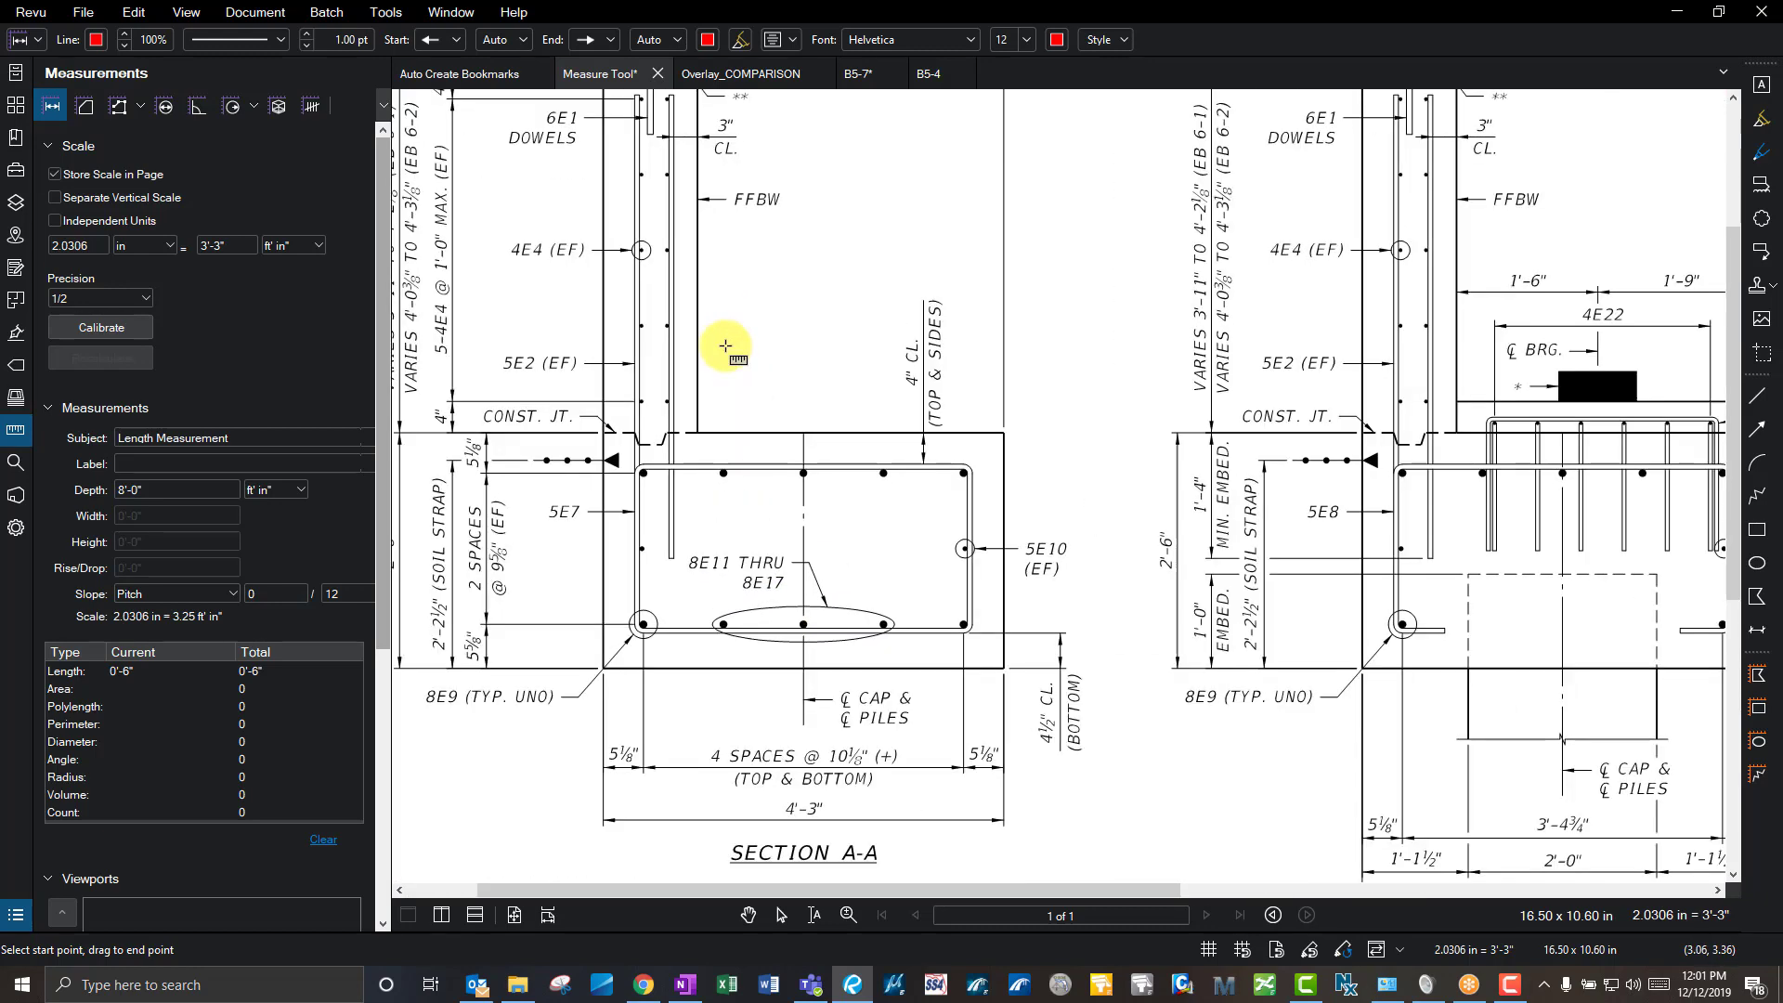
scroll(725, 346, up, 1)
drag(692, 450, 1059, 451)
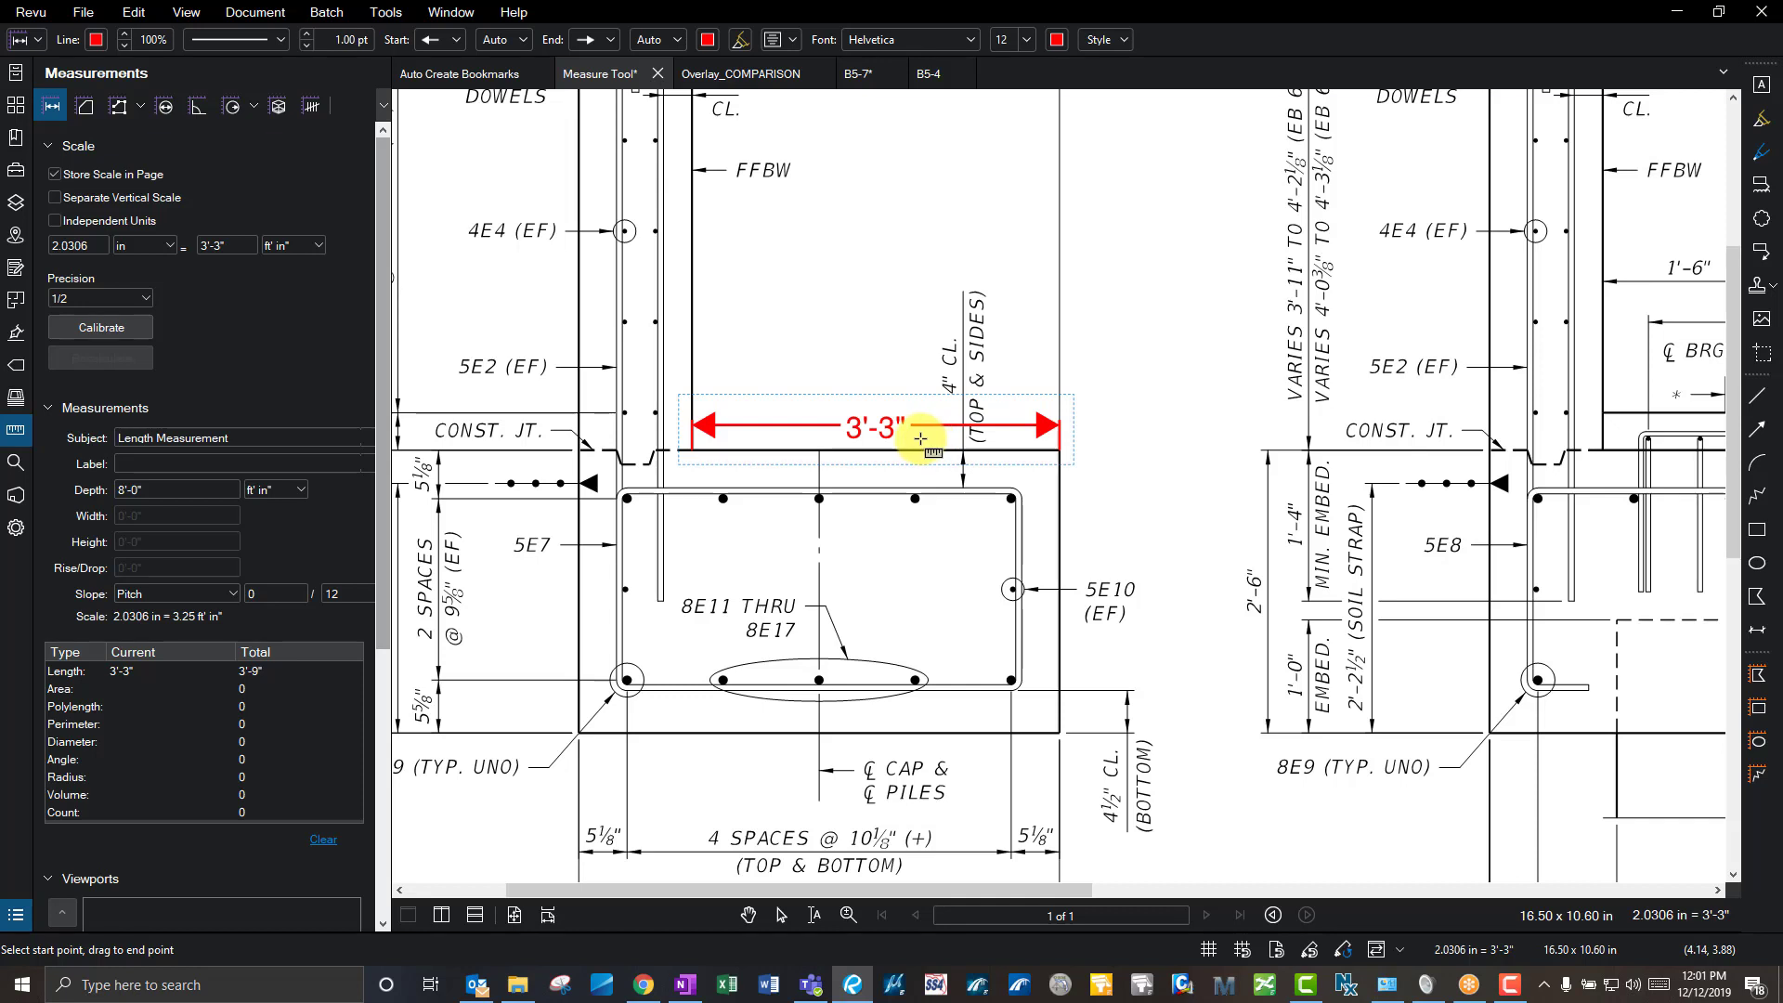
- Draw a three-segment 6'-3" polylength measurement over the footing
click(119, 108)
click(763, 281)
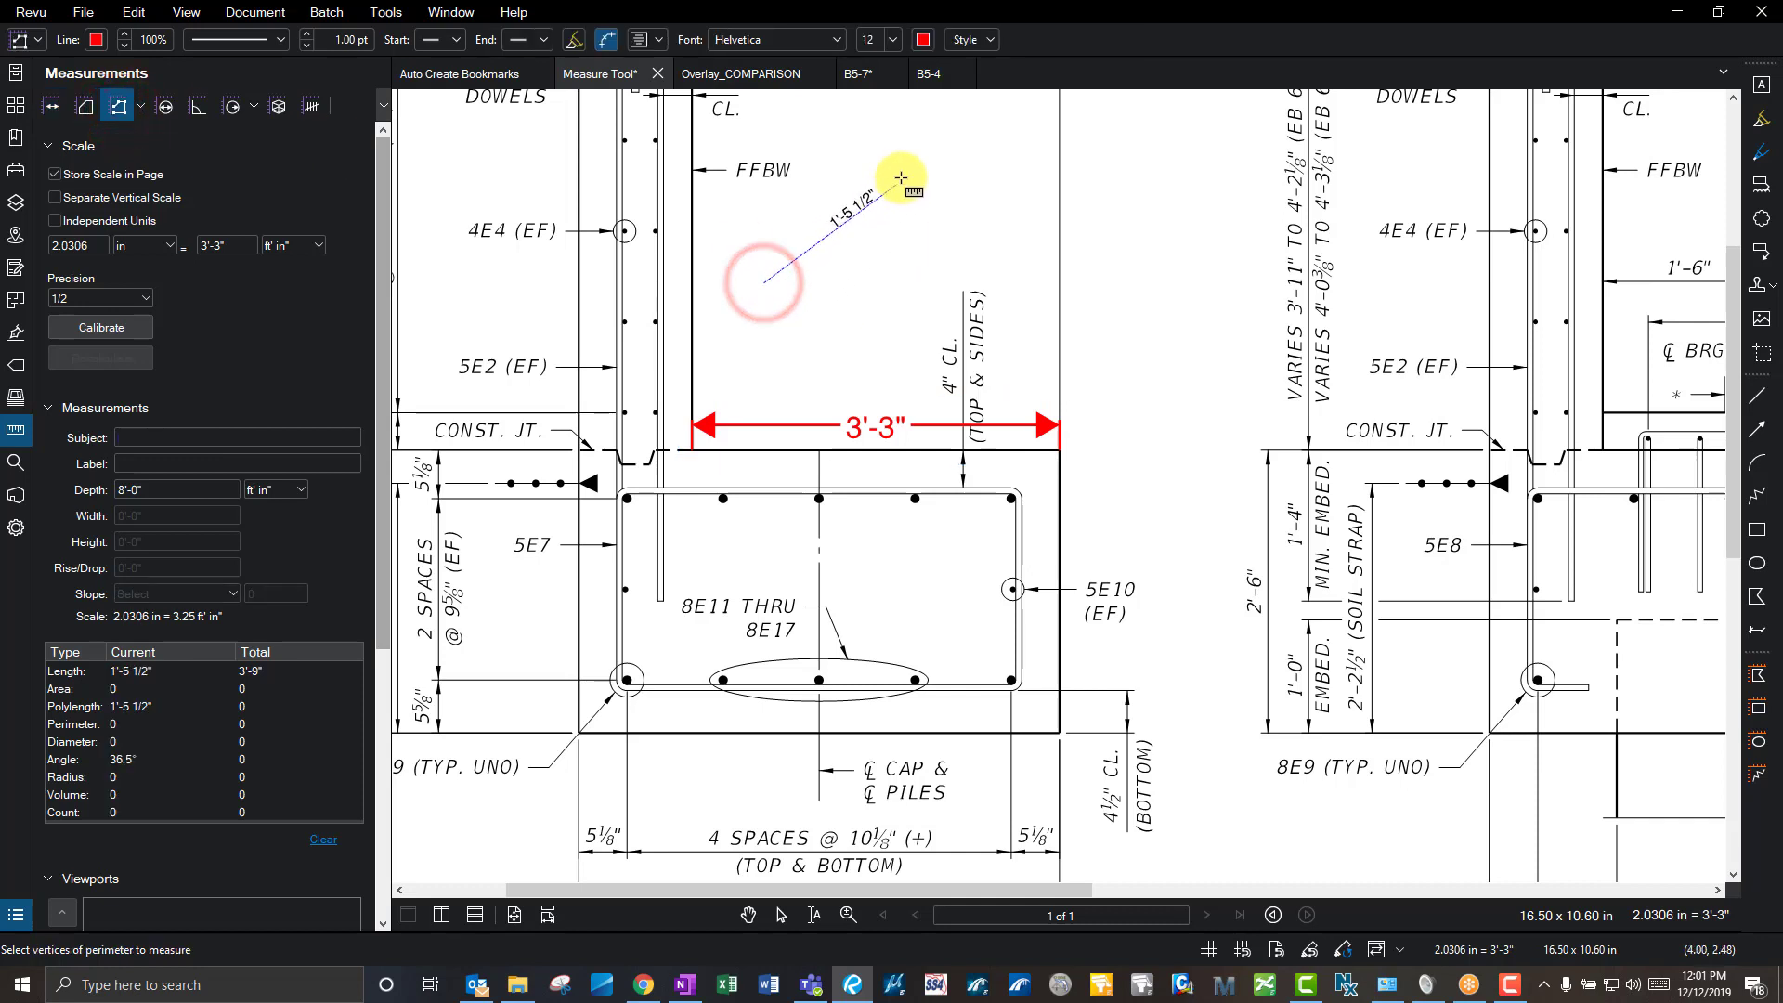
click(919, 151)
click(1137, 297)
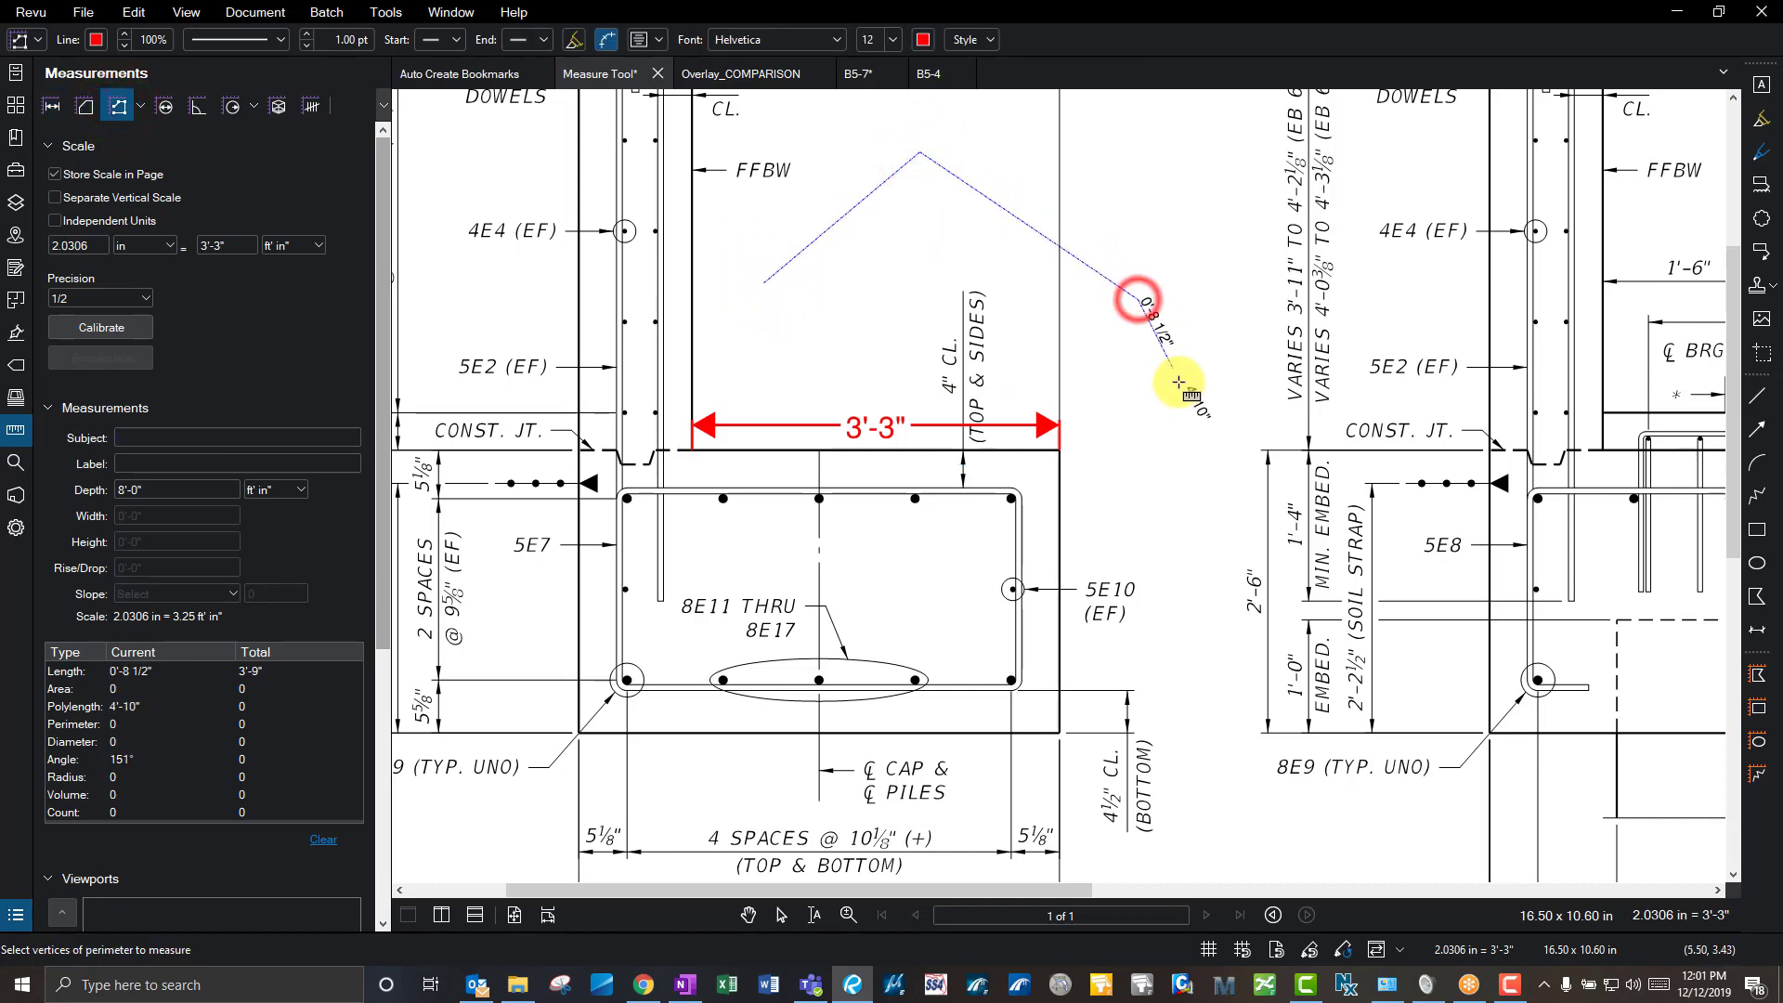
double_click(1194, 529)
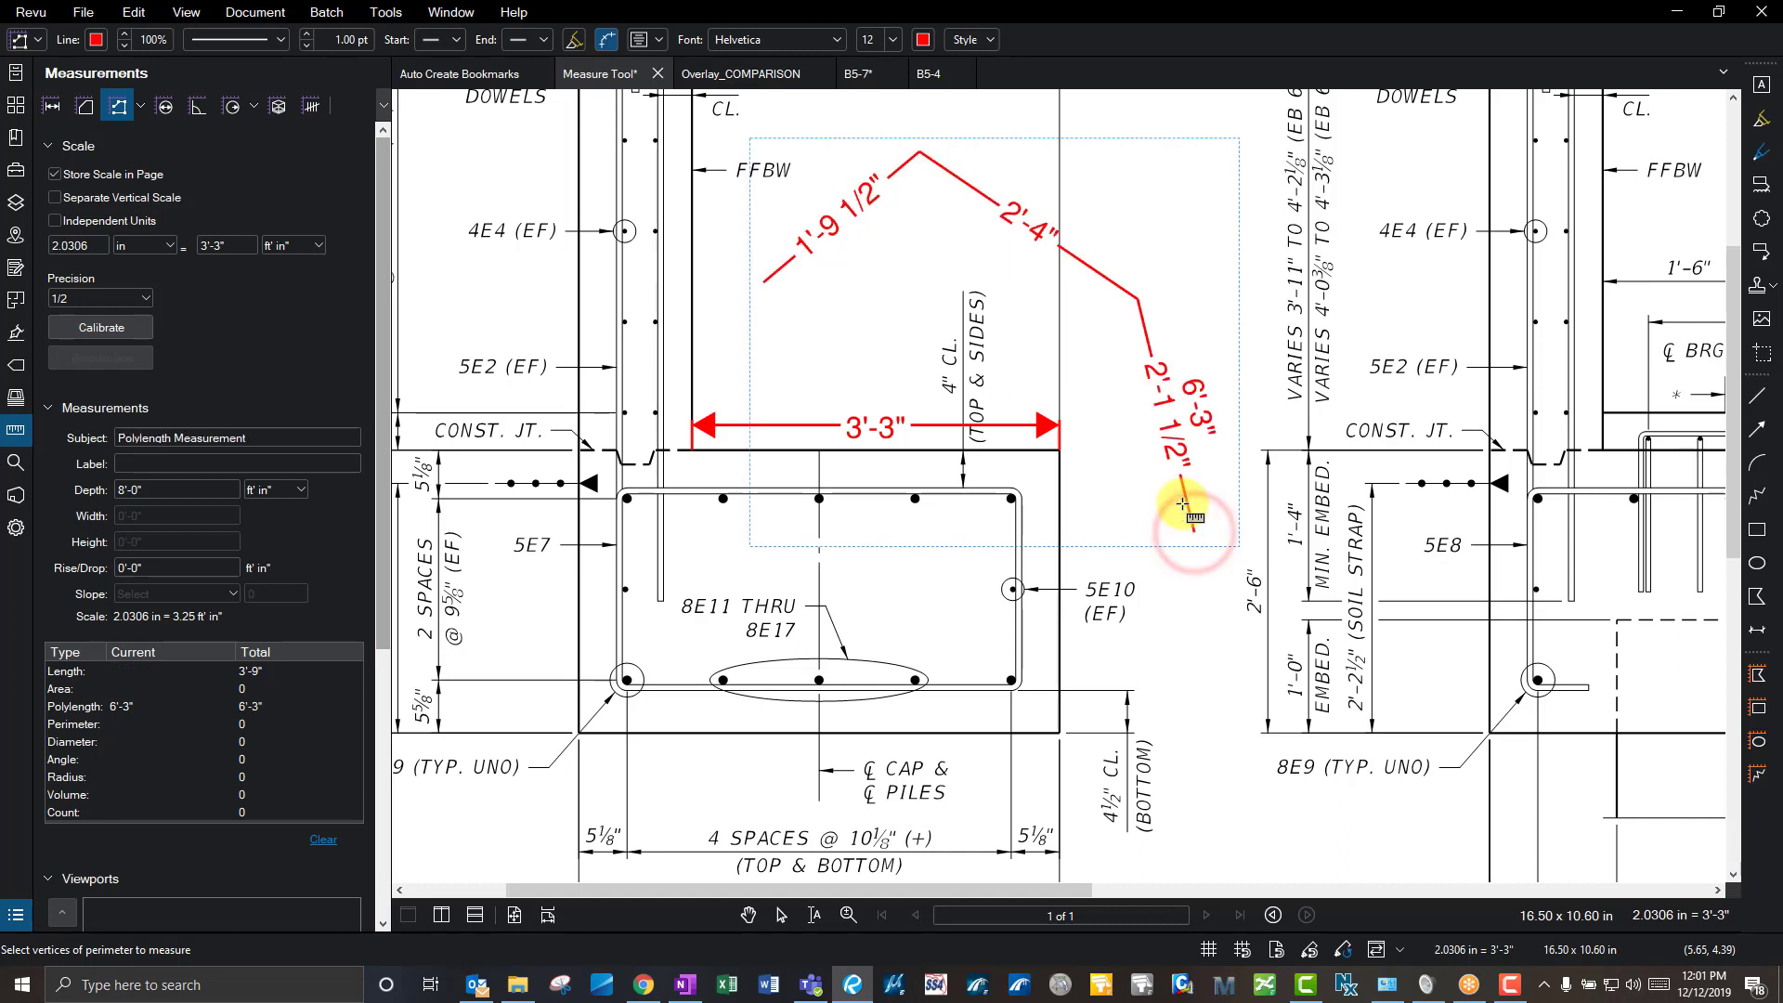
key(Escape)
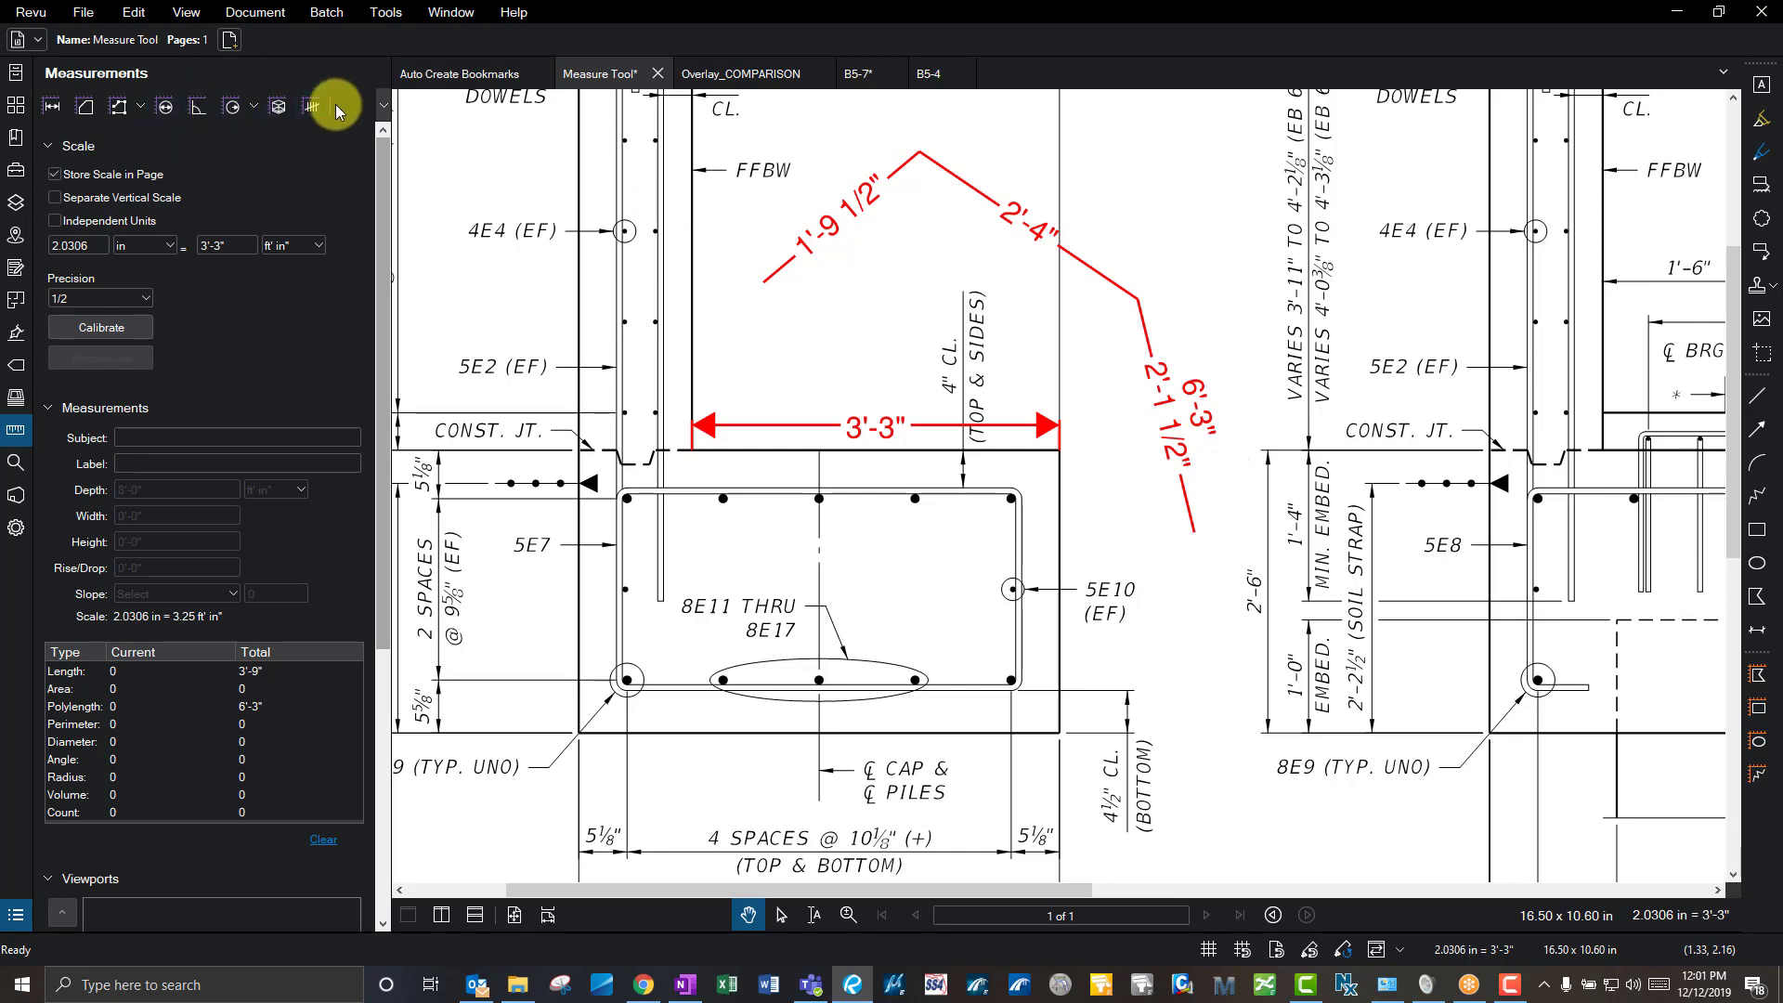
- Scroll through the Measurements panel, checking the measurement totals and the empty viewports list
click(1228, 260)
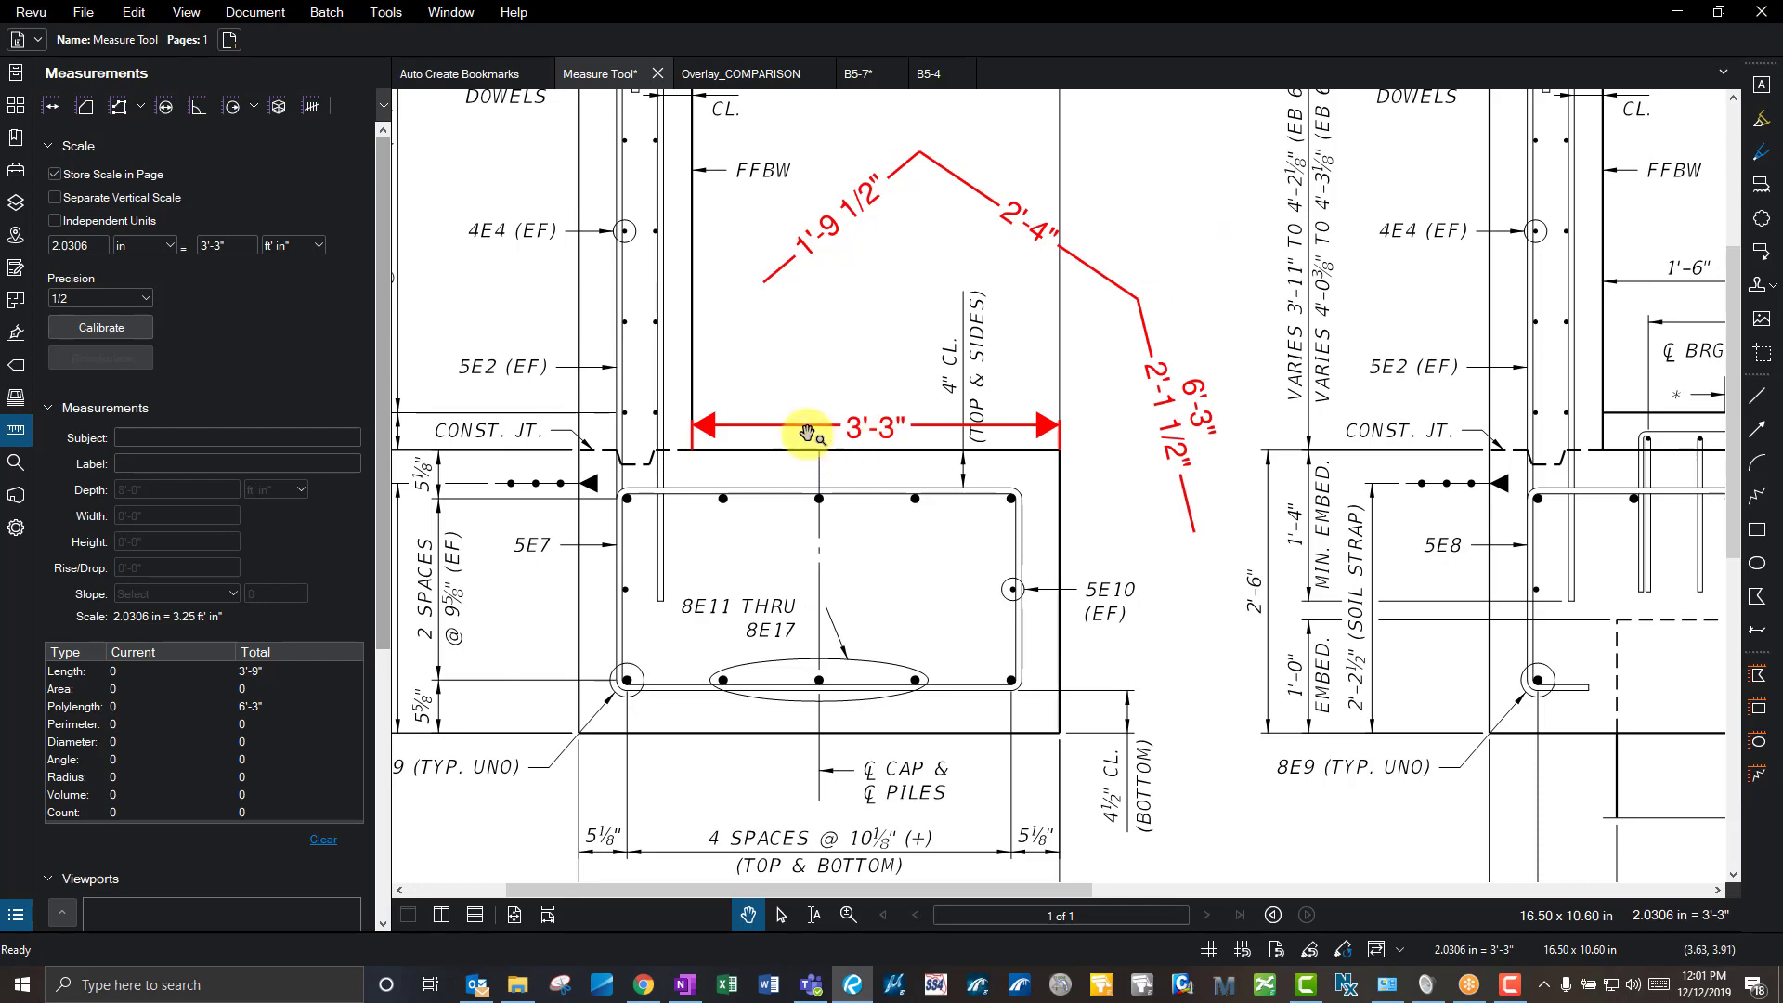
scroll(938, 371, down, 3)
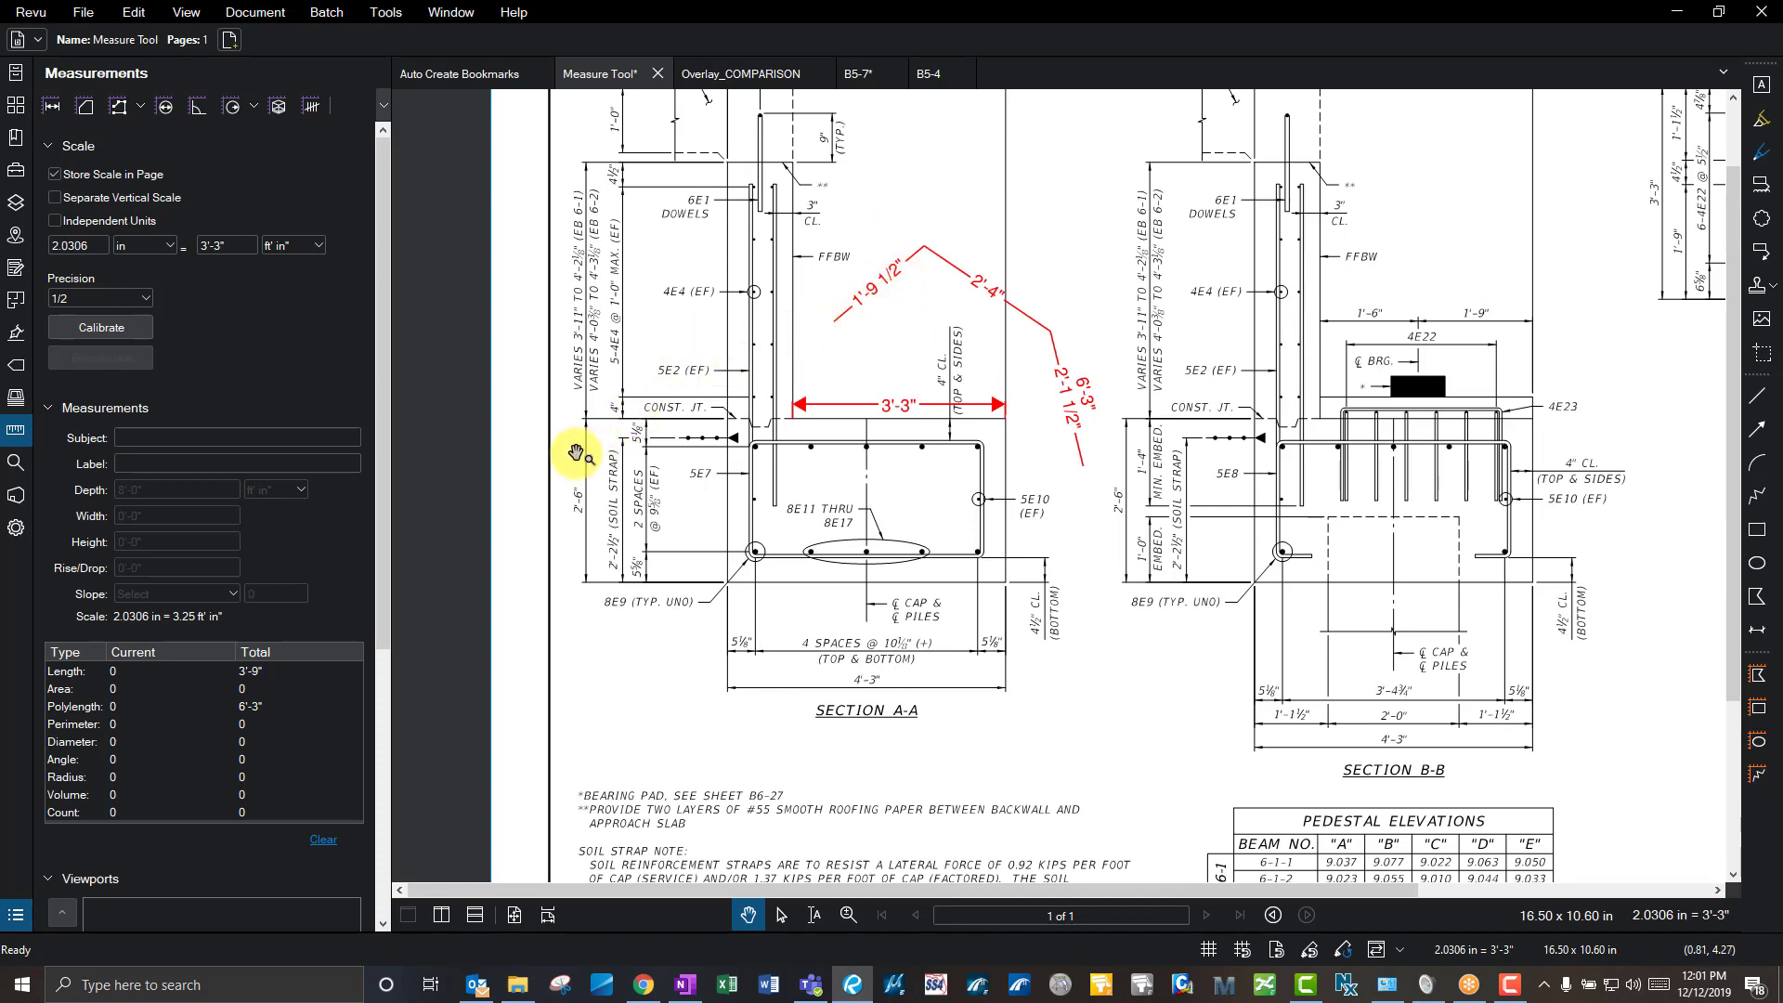
click(685, 984)
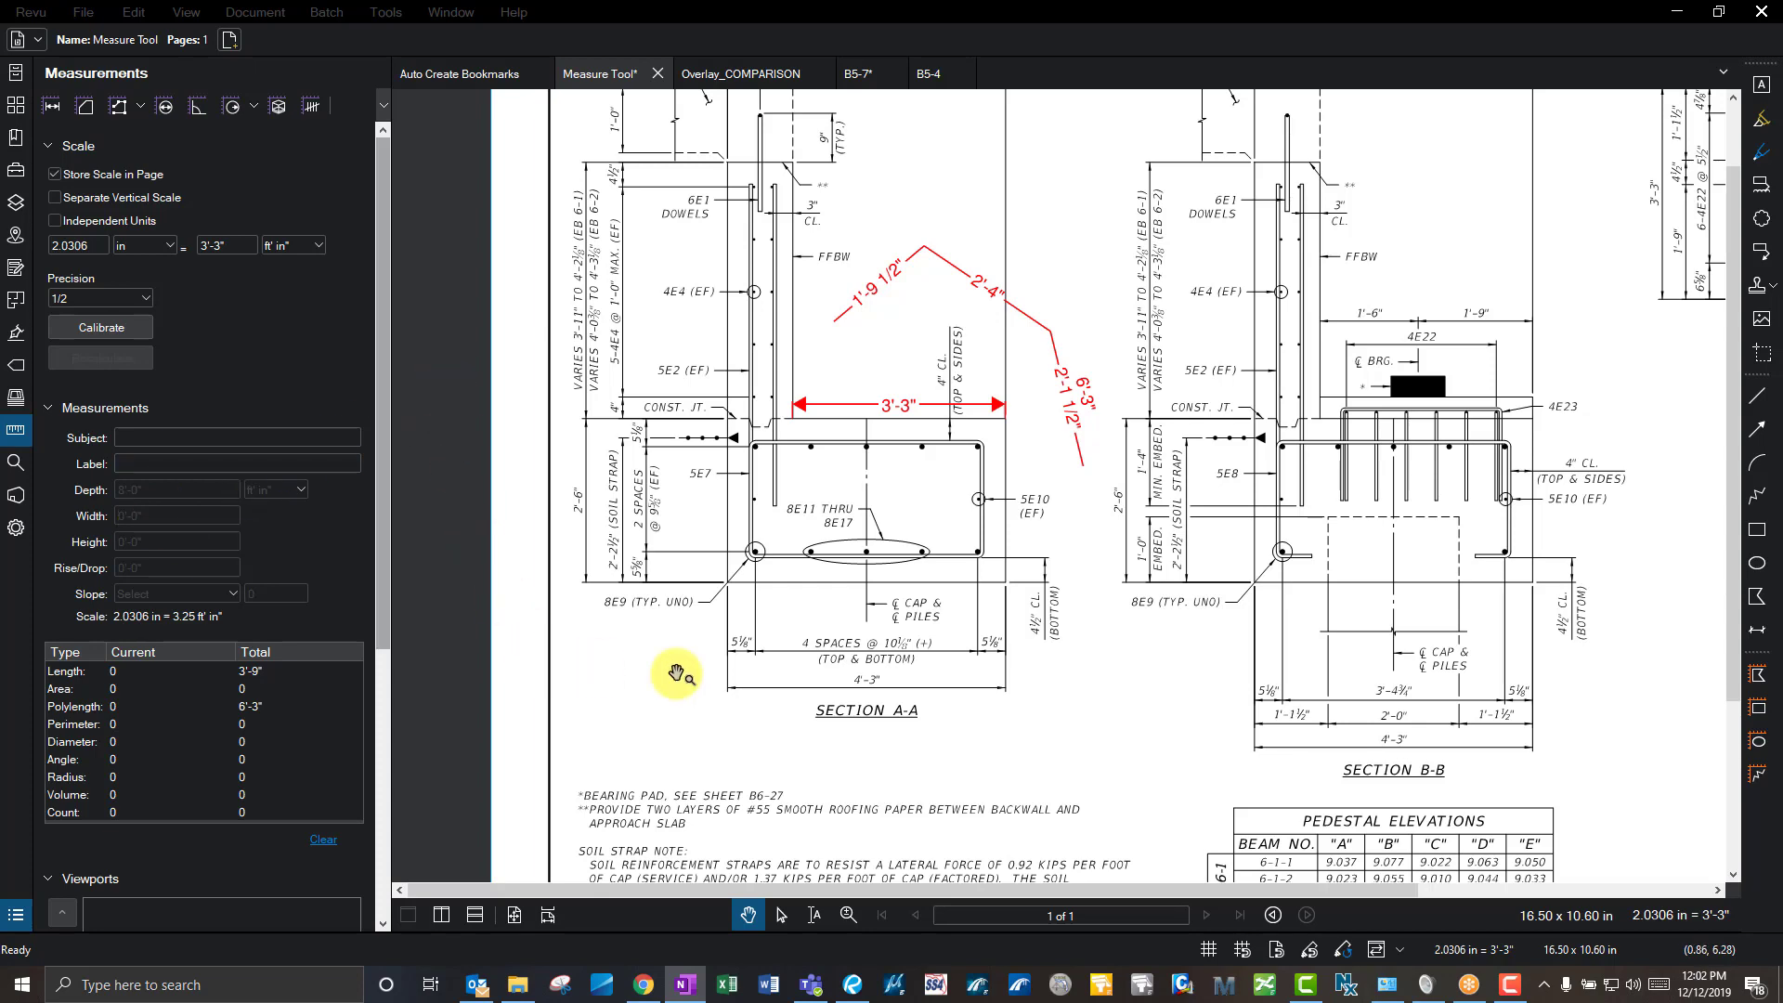
scroll(638, 586, down, 3)
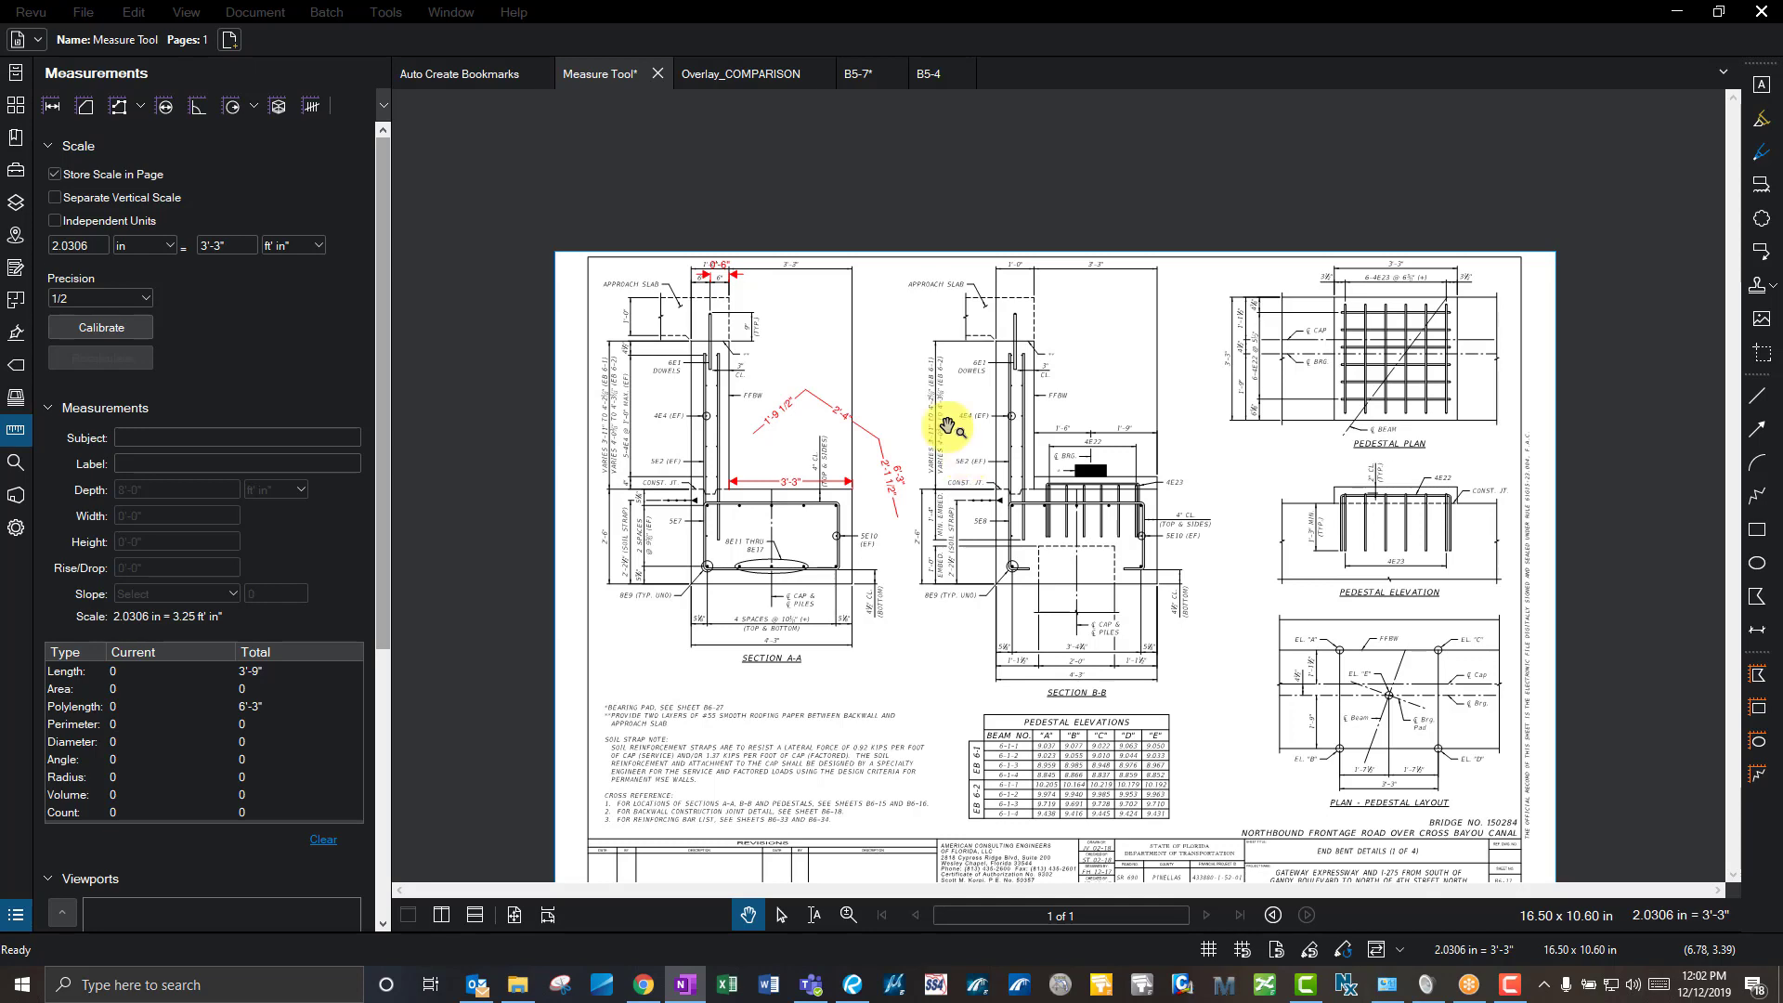
scroll(549, 247, down, 1)
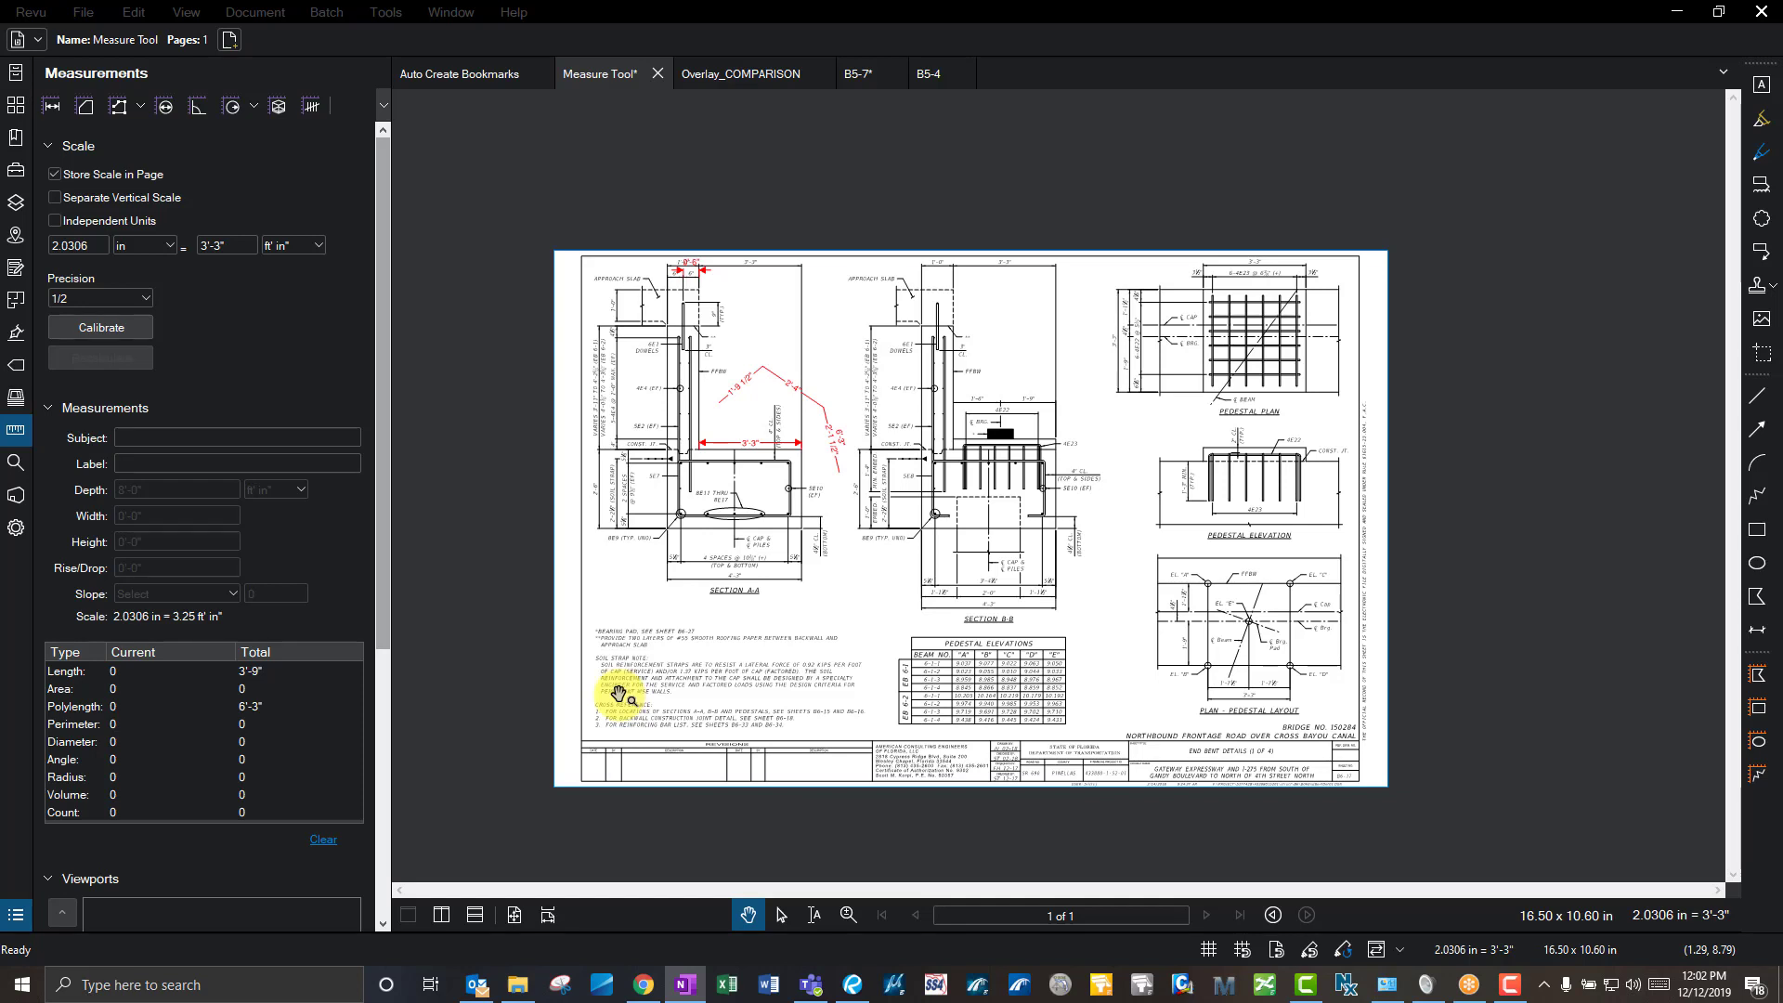
drag(384, 574, 398, 755)
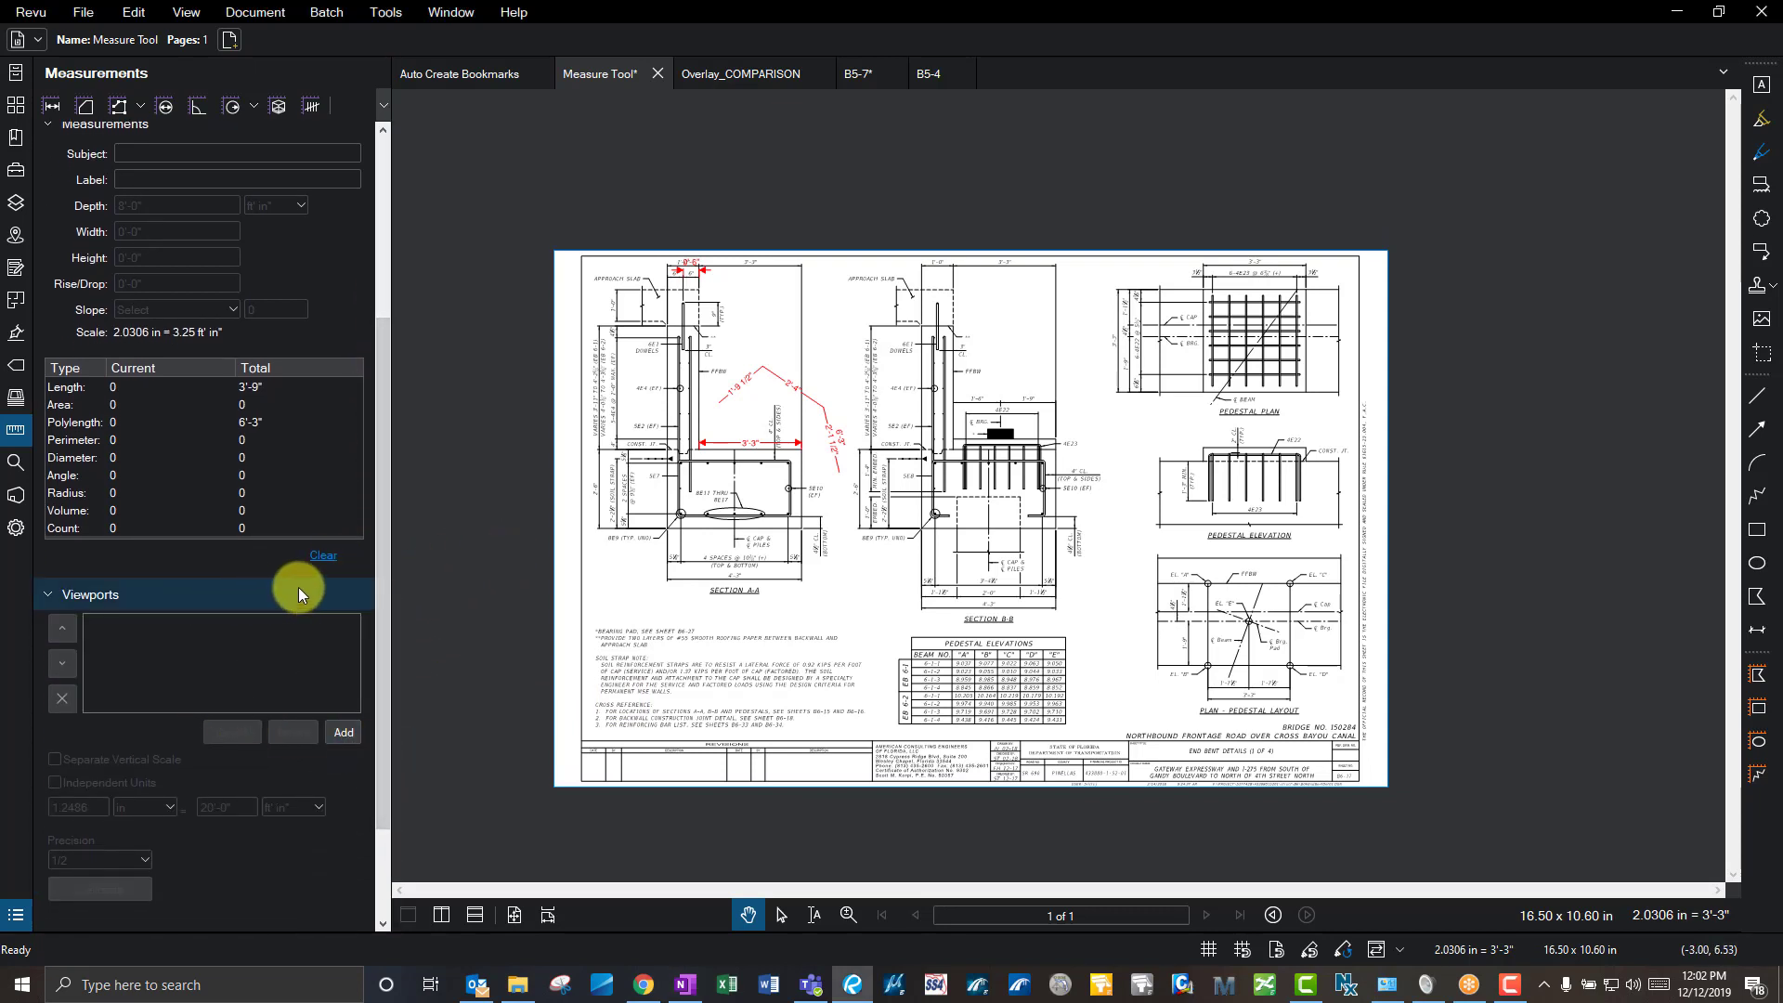
click(195, 661)
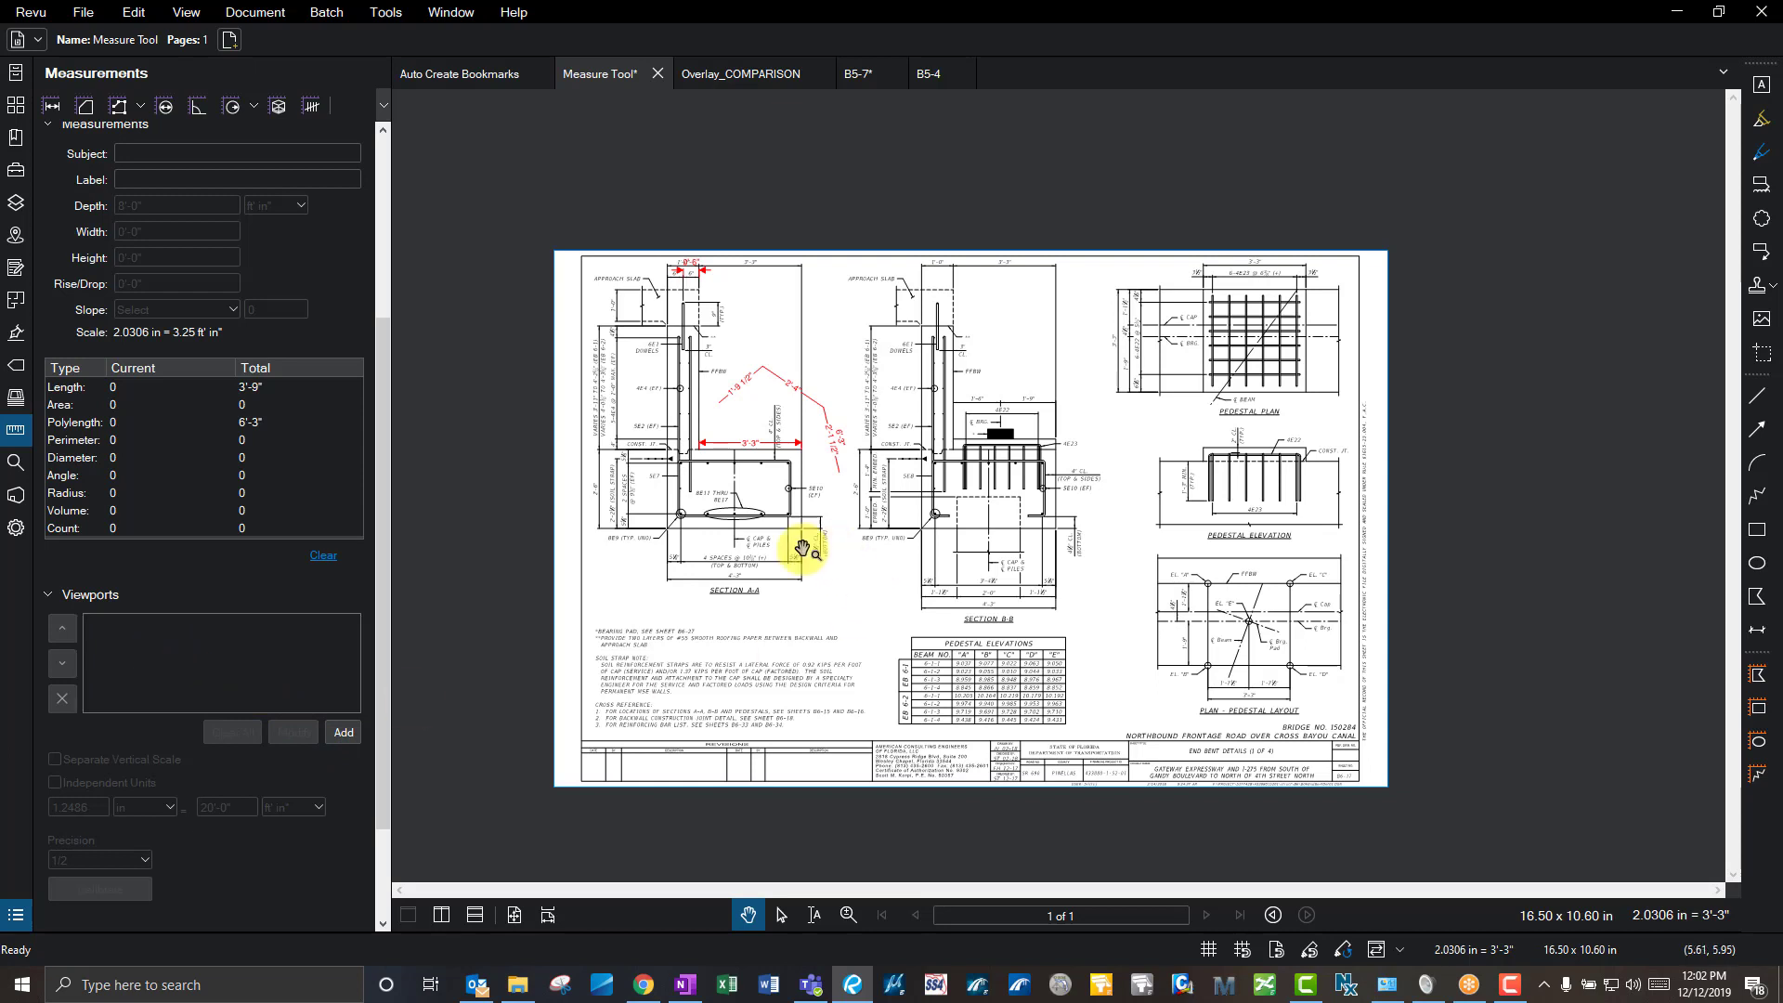
click(864, 592)
drag(383, 533, 383, 304)
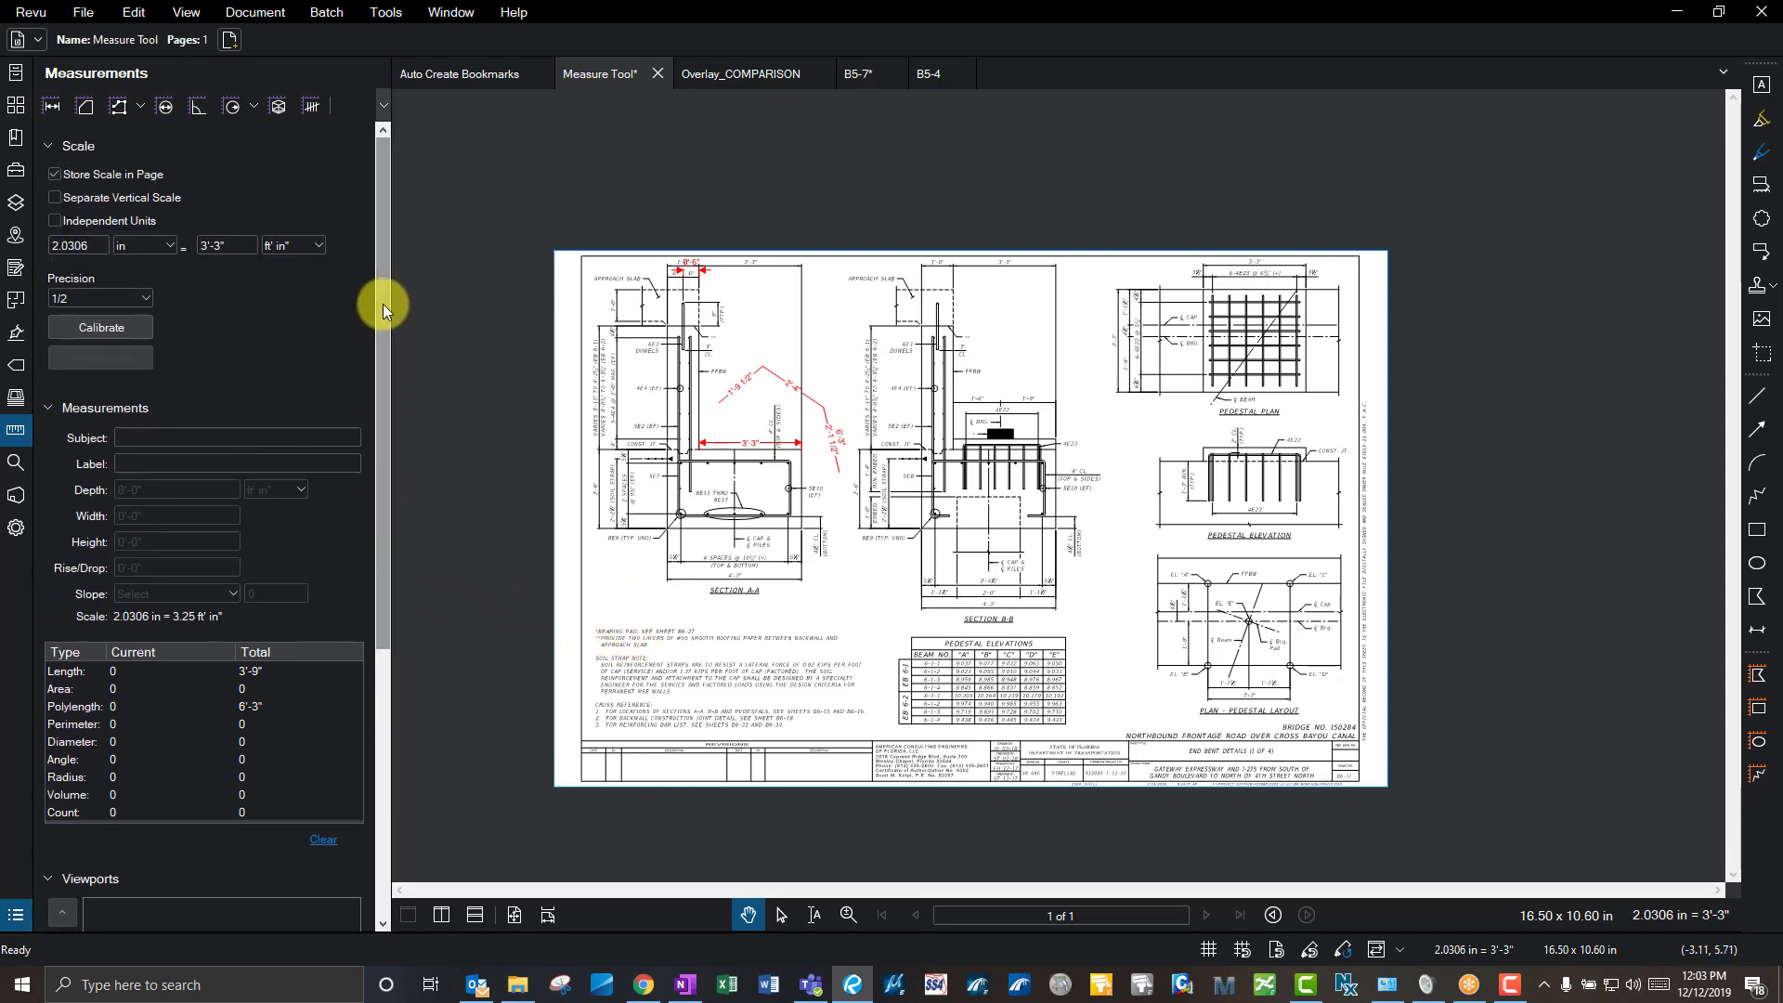
- Glance at the Search tools, return to Measurements, then open Preferences from the Revu menu
click(17, 463)
click(17, 431)
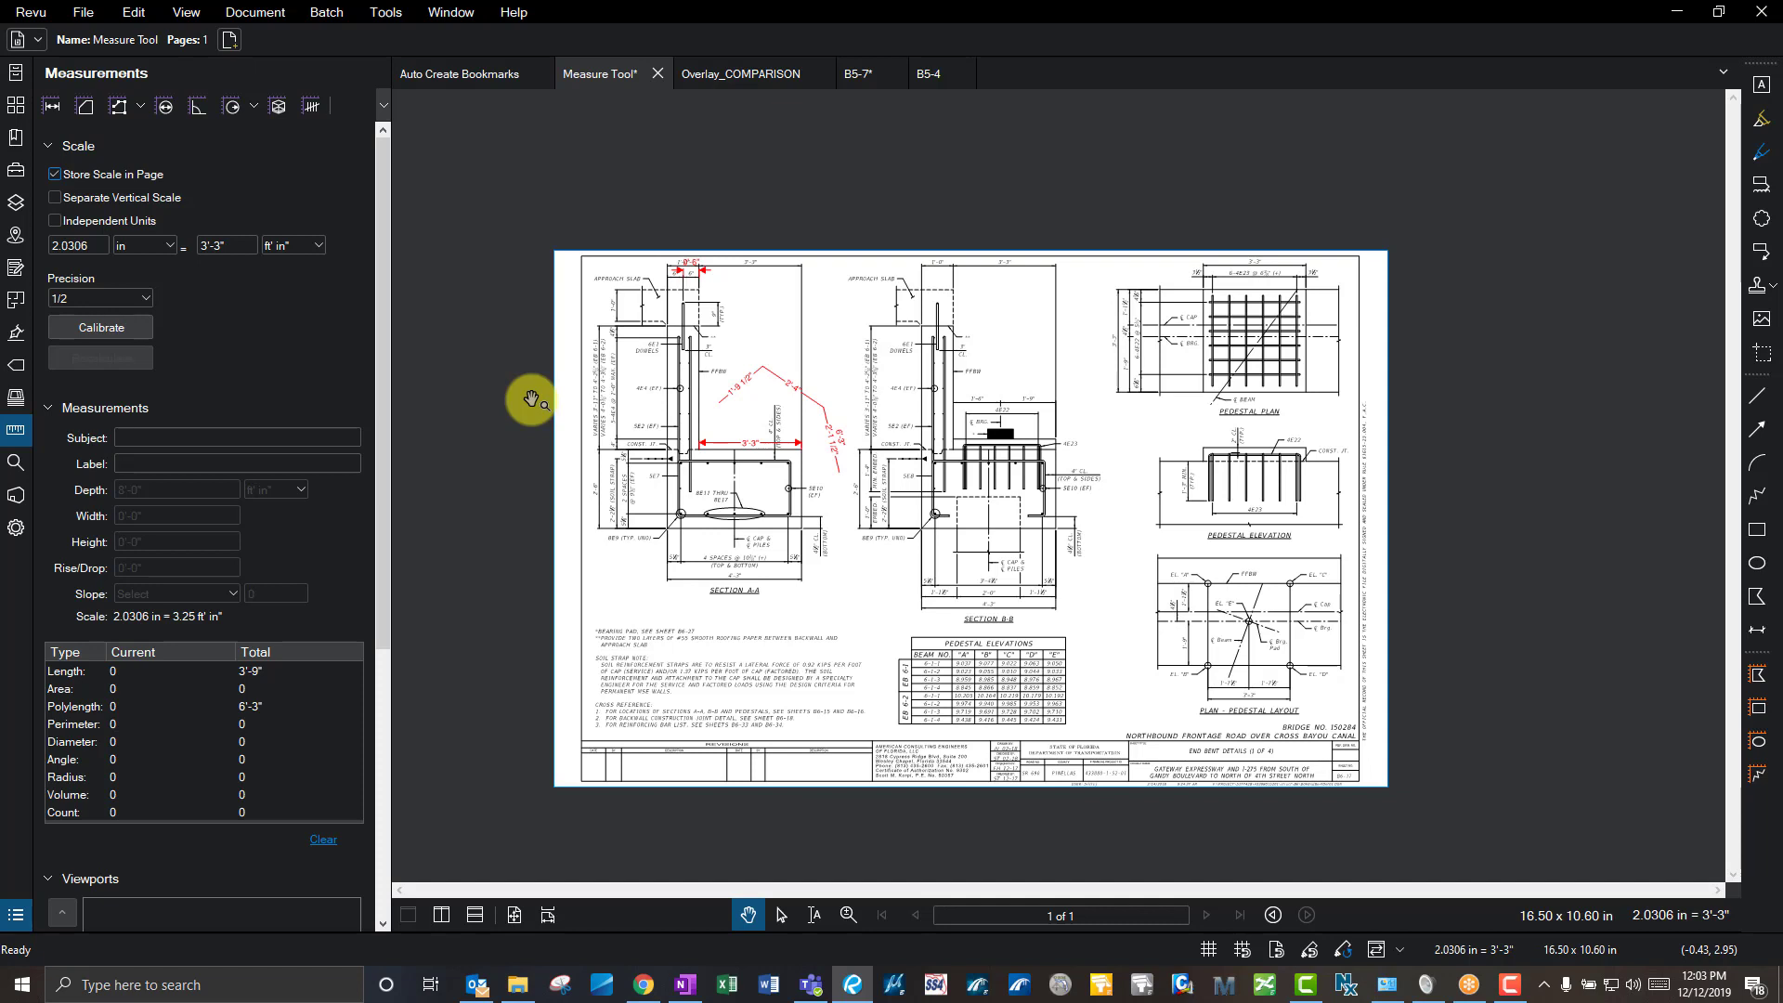
click(777, 205)
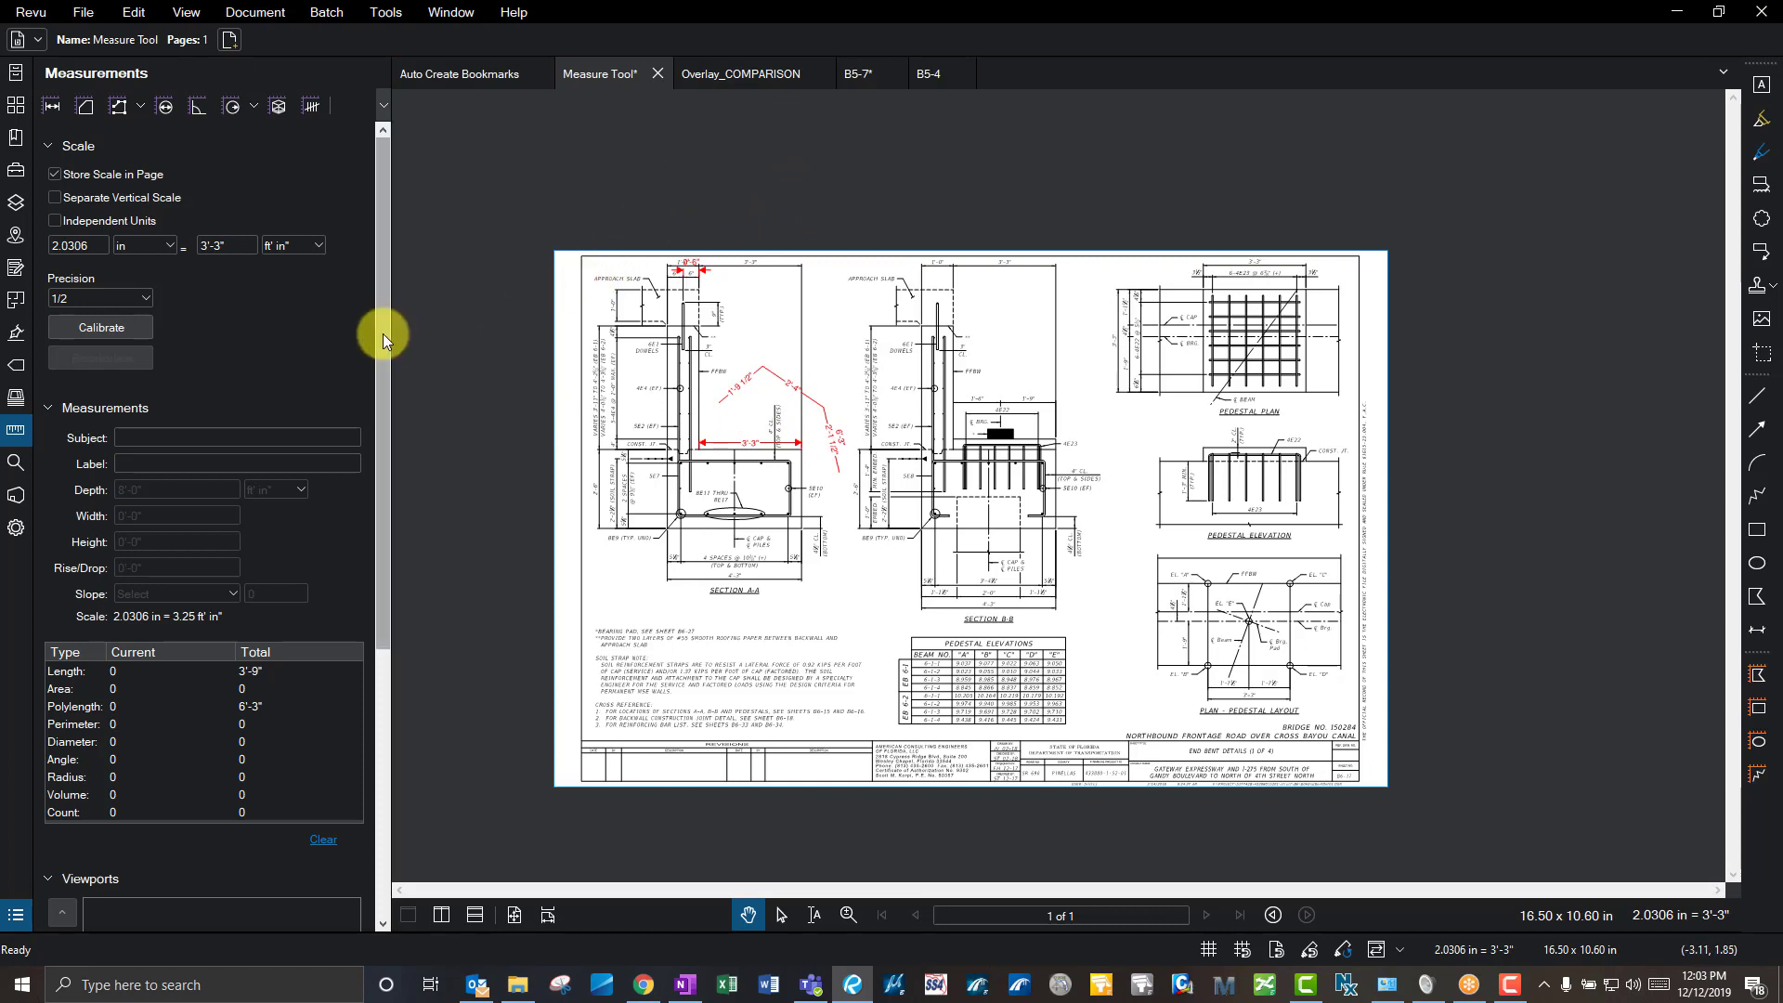
drag(382, 332, 384, 532)
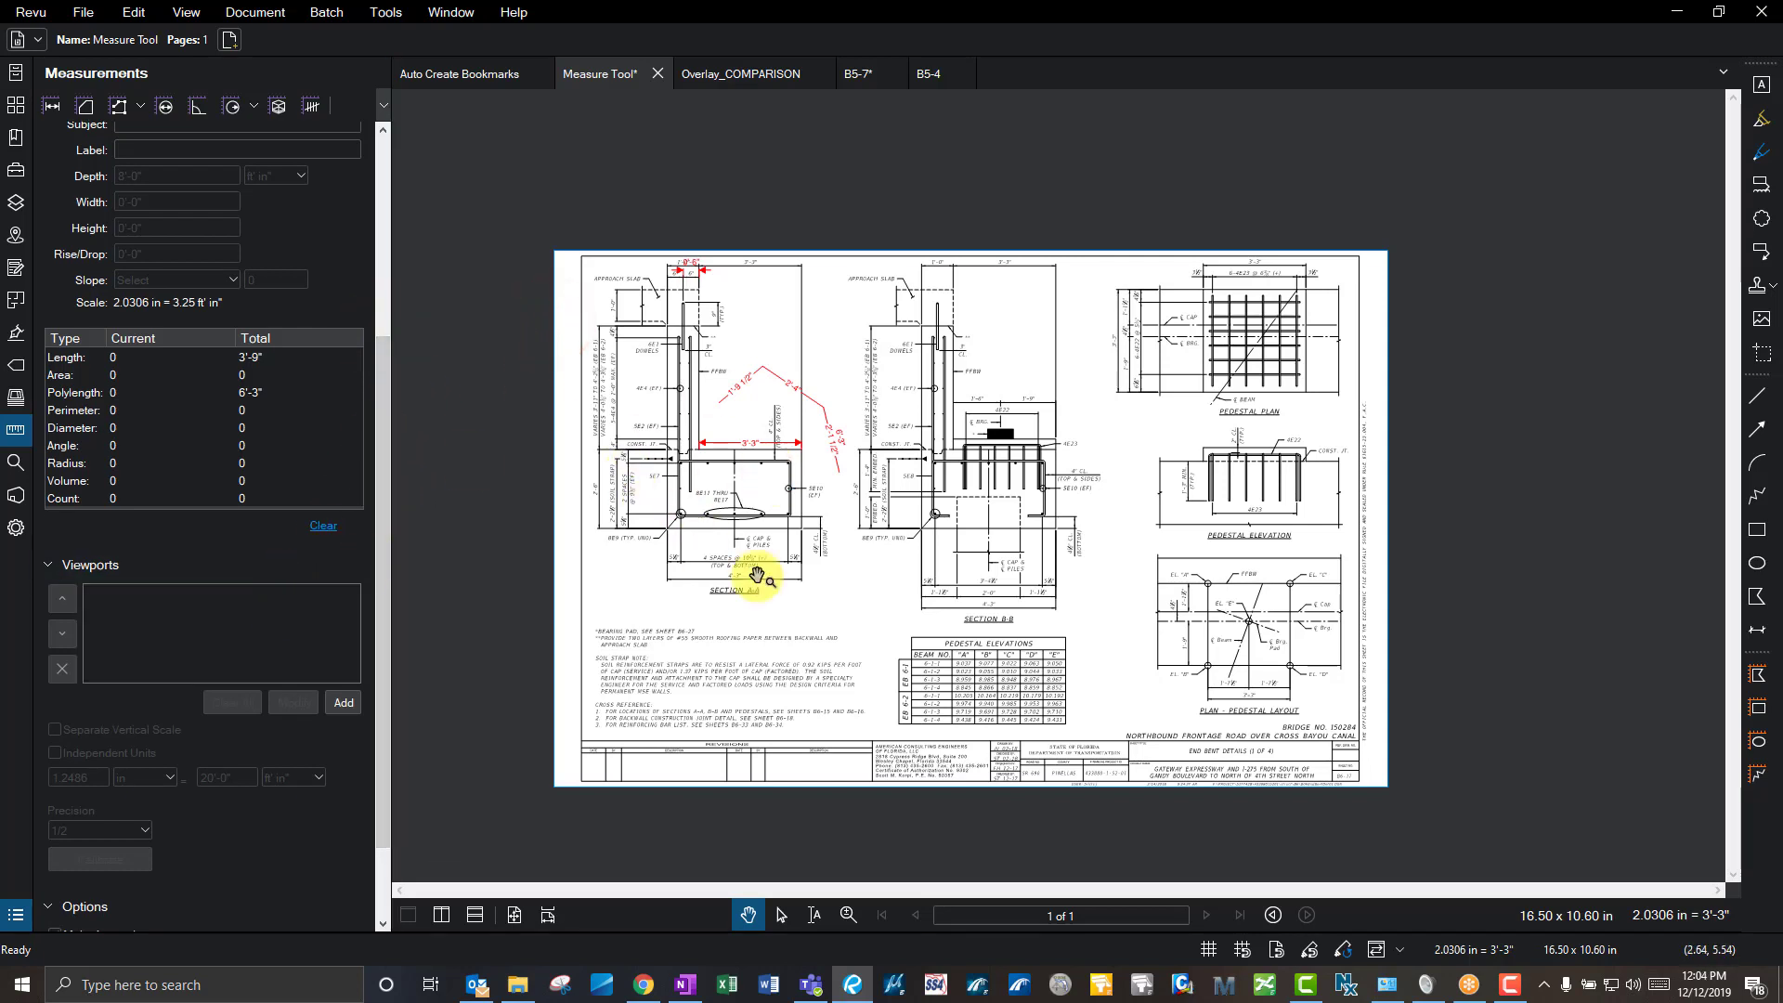
click(136, 653)
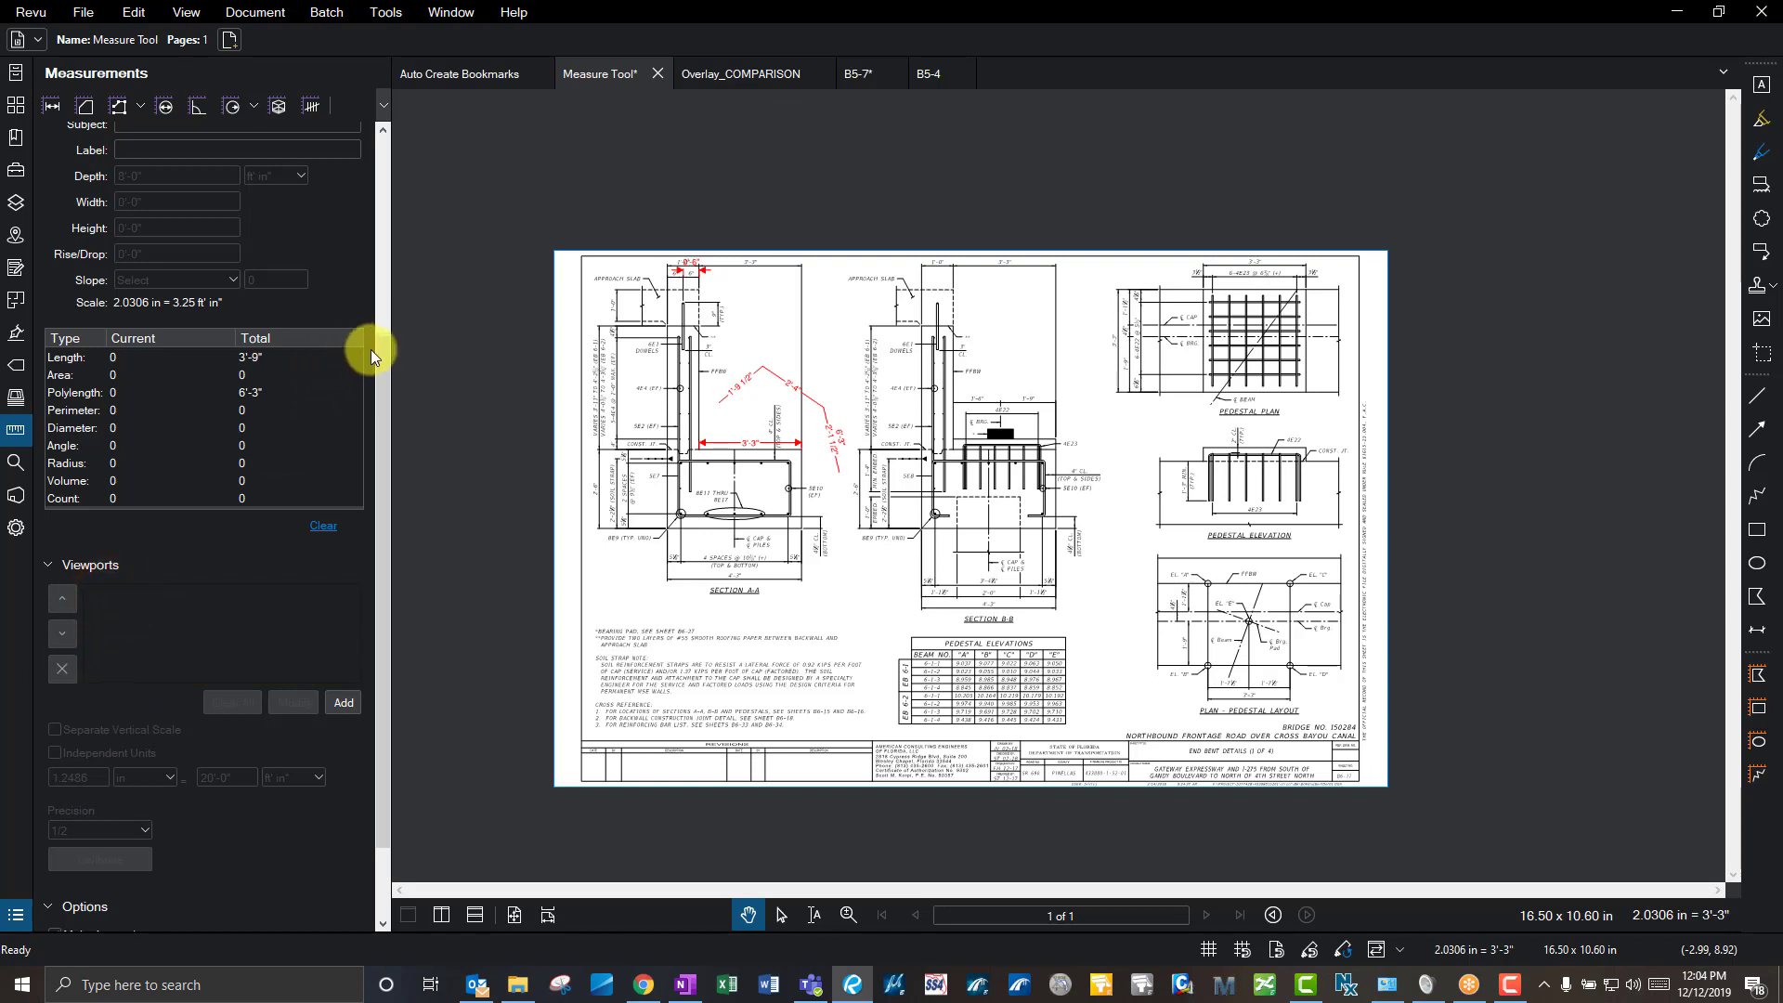
drag(382, 340, 382, 180)
click(43, 13)
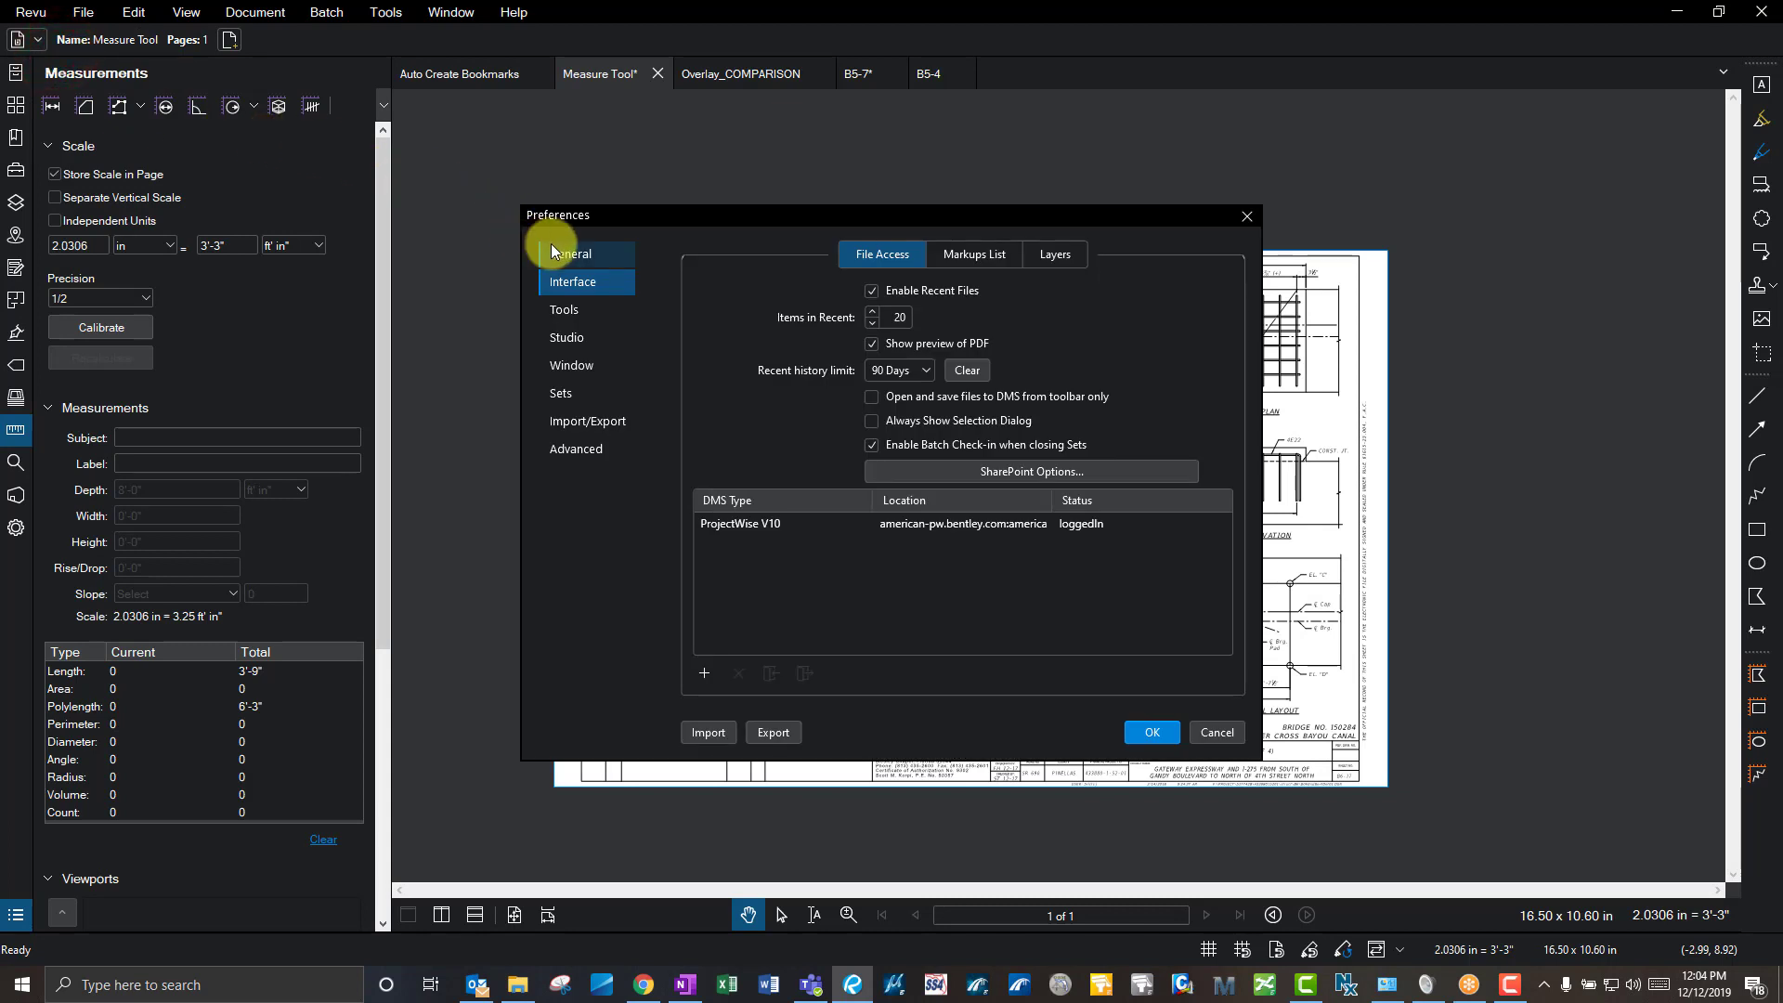
- Review the General and Document preferences, close Preferences, and open the Search panel
click(604, 259)
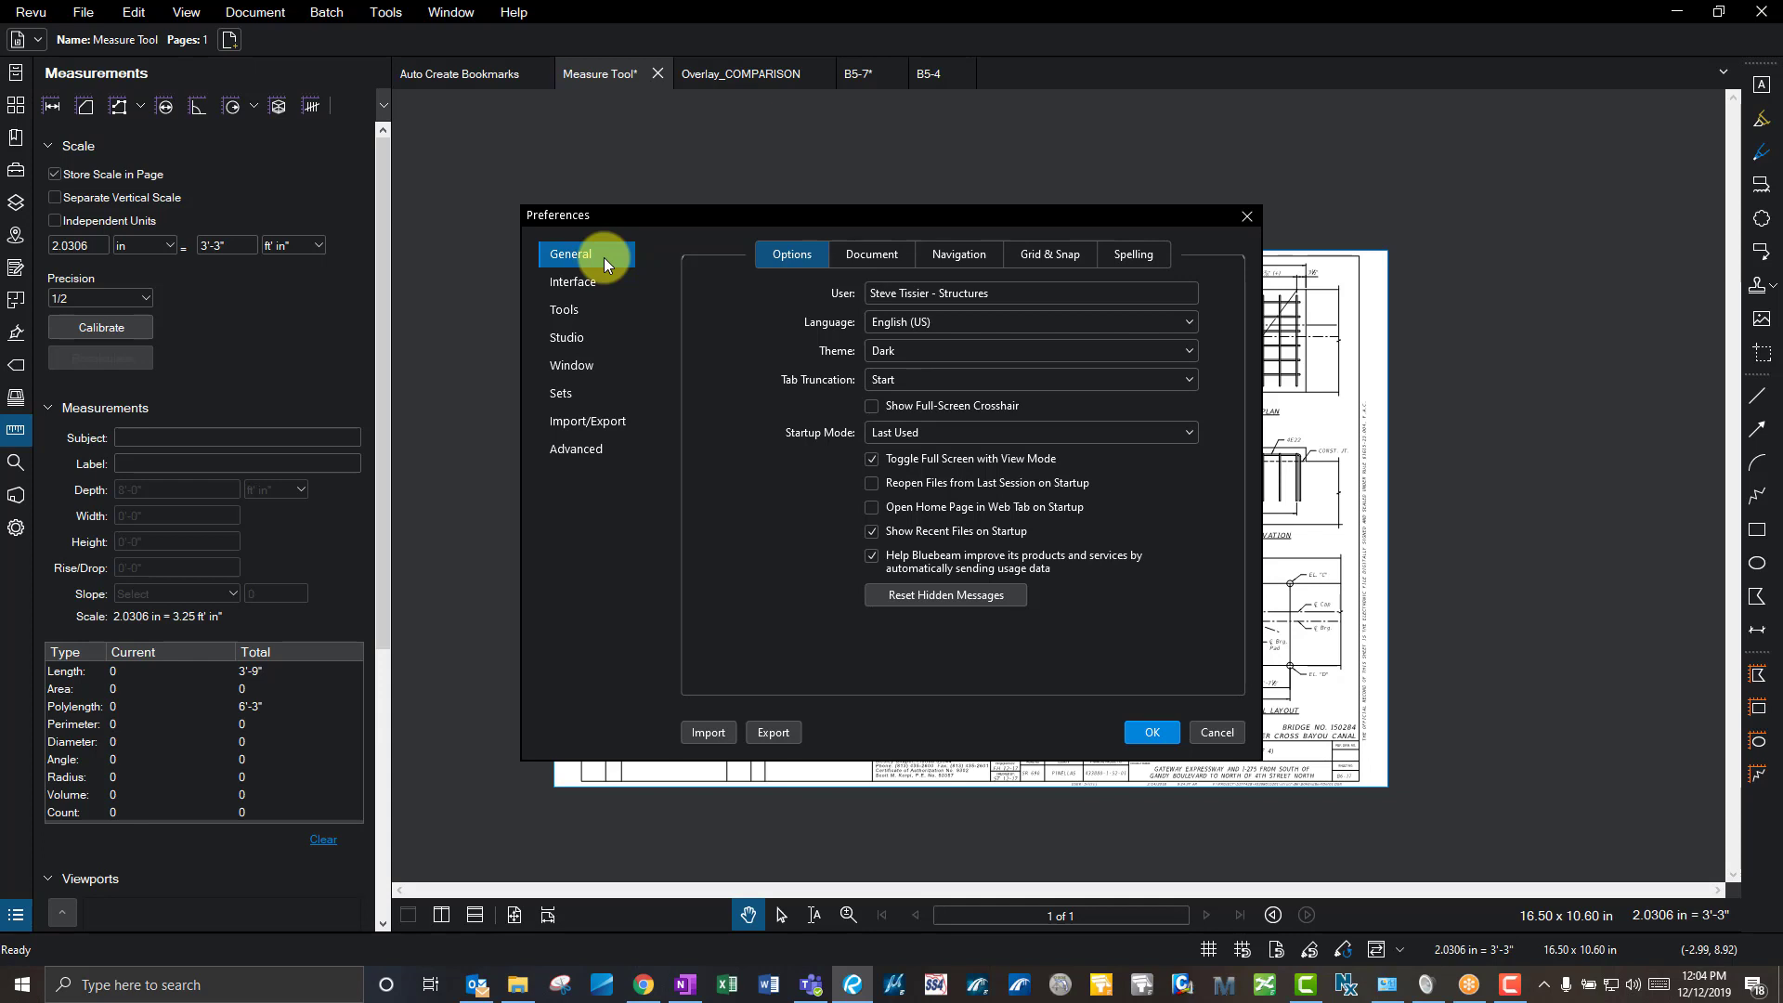
click(852, 251)
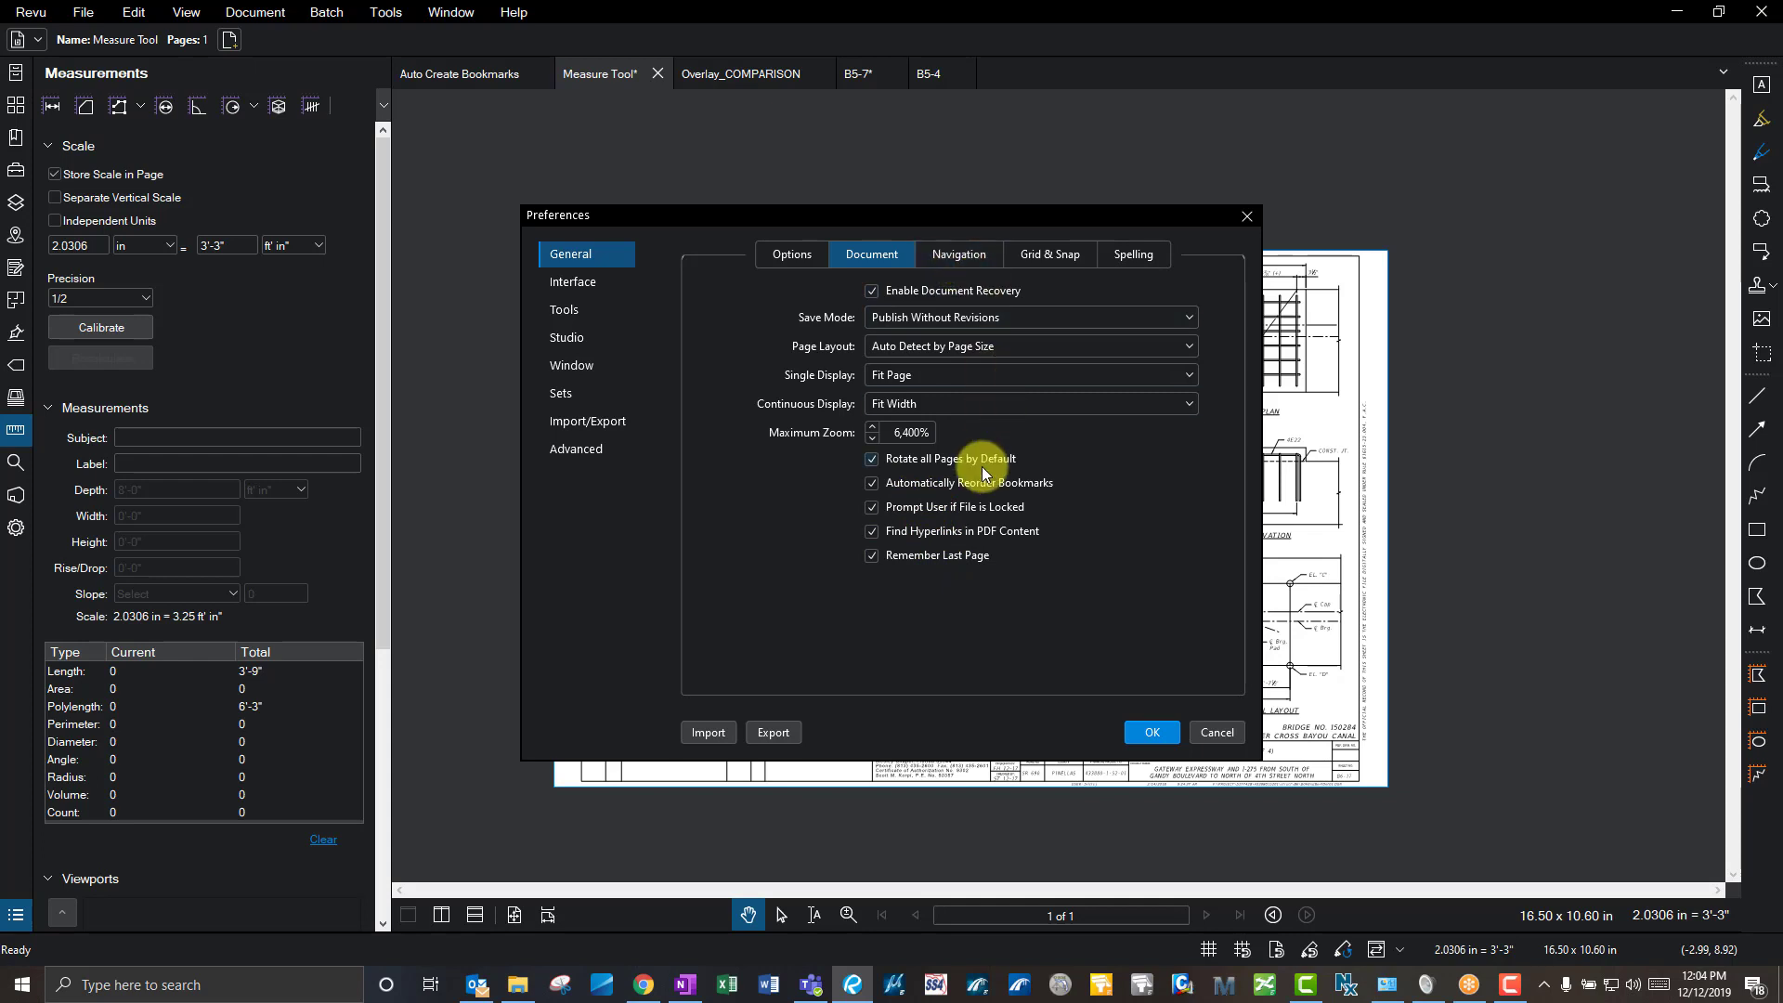
click(1217, 732)
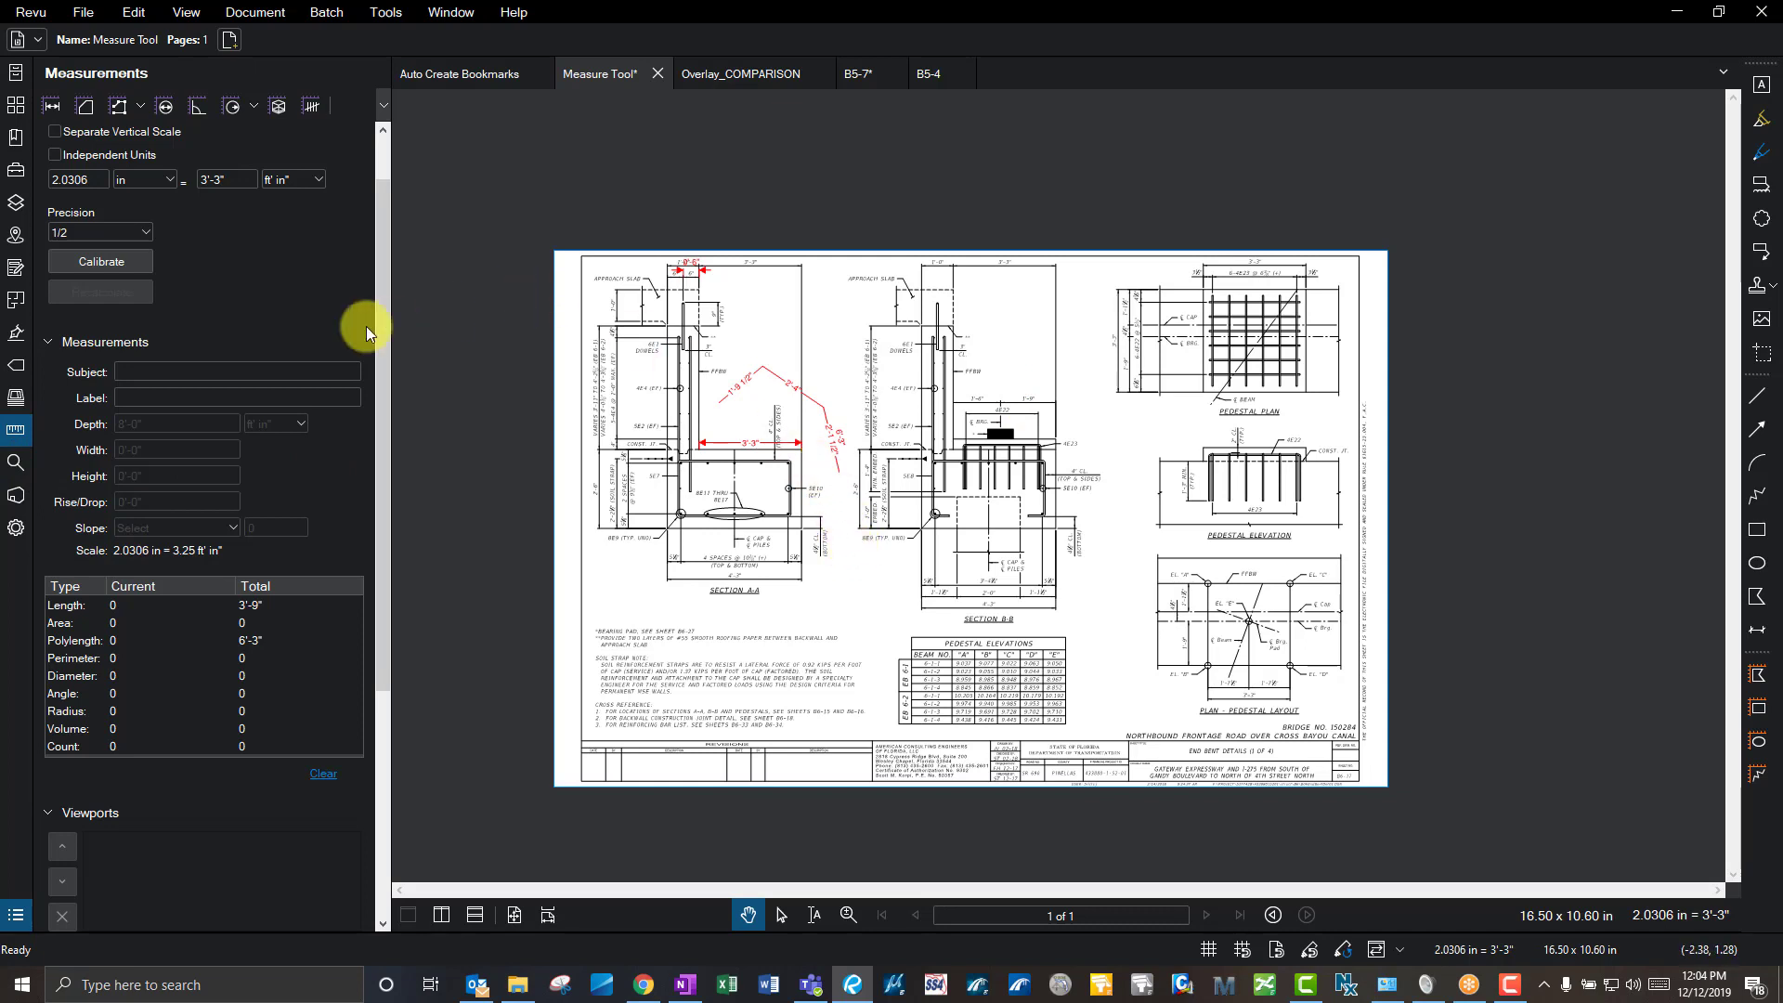
click(17, 469)
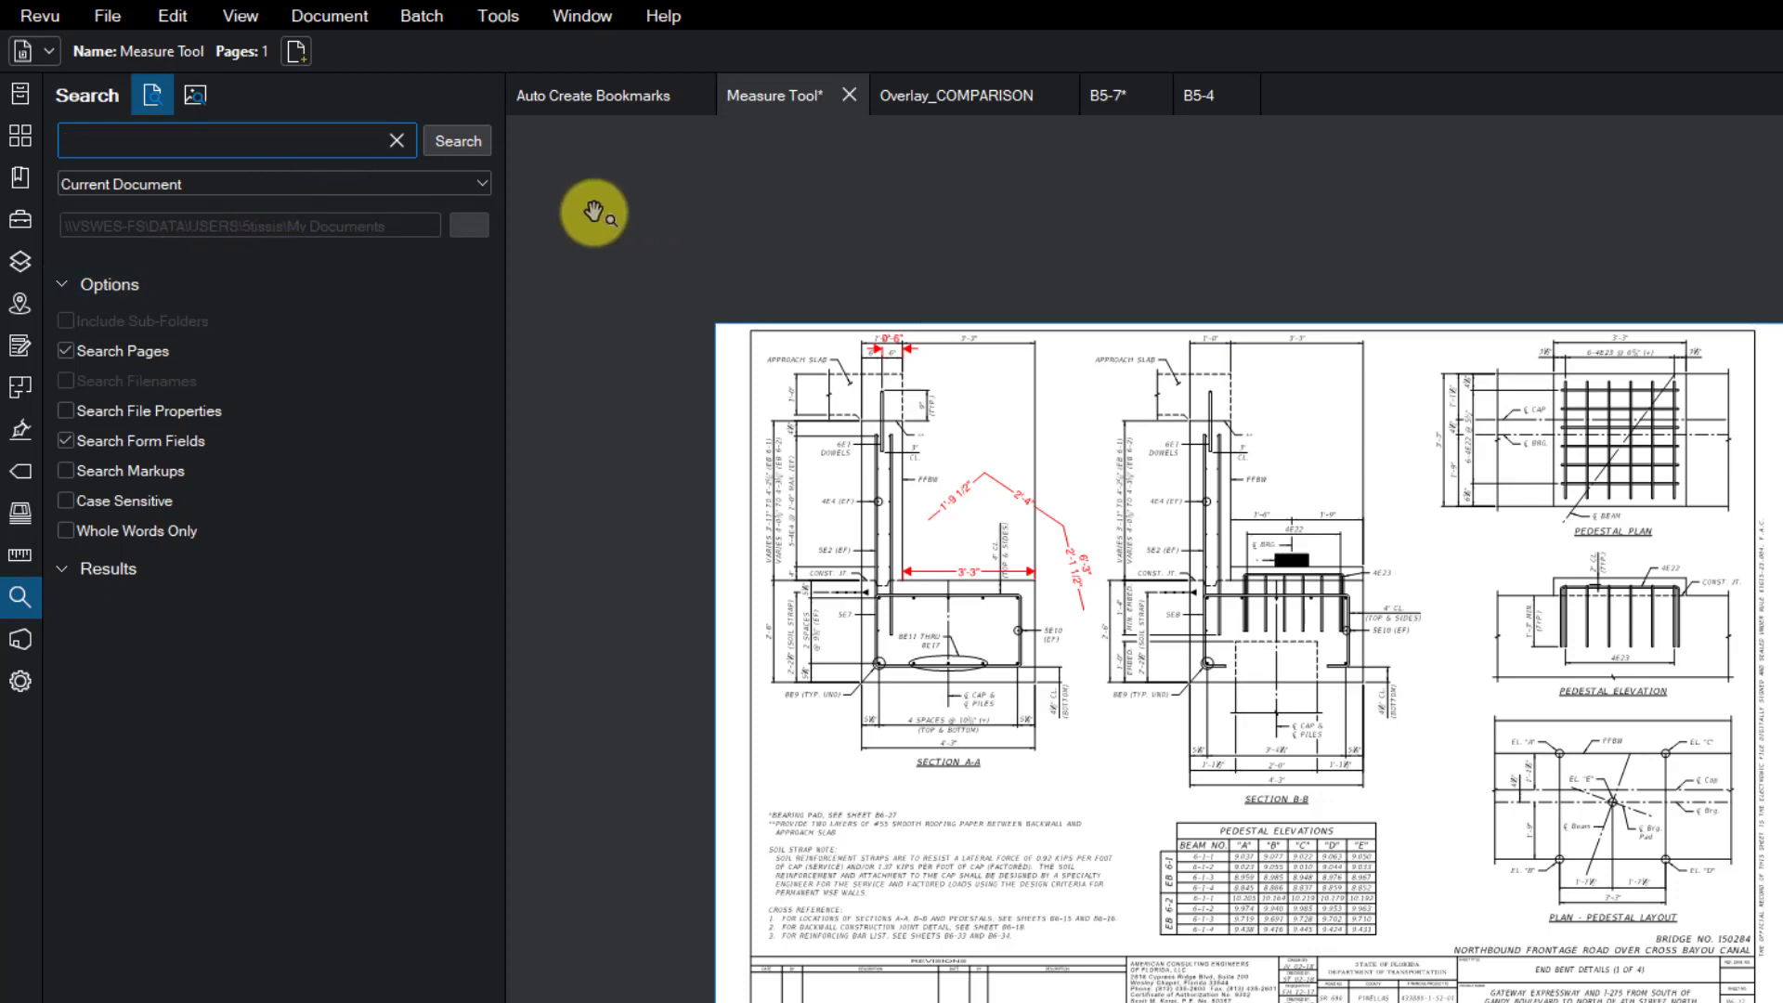
- Search the drawing for "pad" and review both matches, including the BEARING PAD note
click(294, 140)
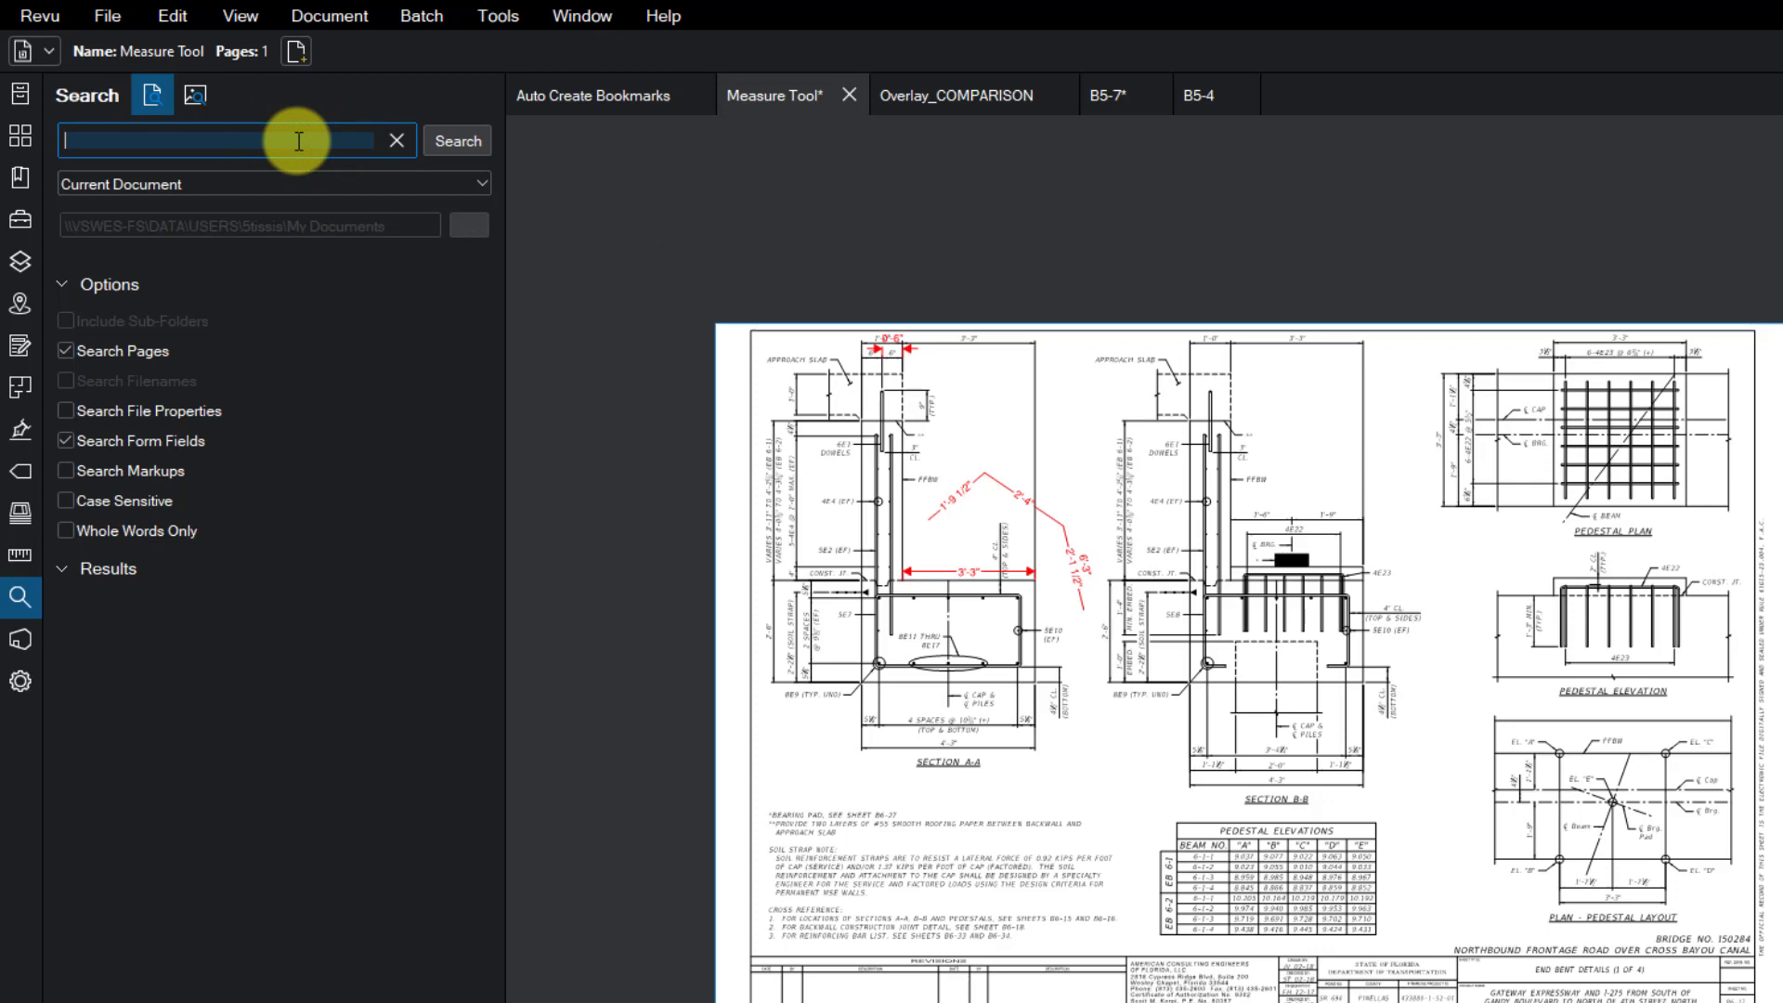
scroll(617, 765, up, 3)
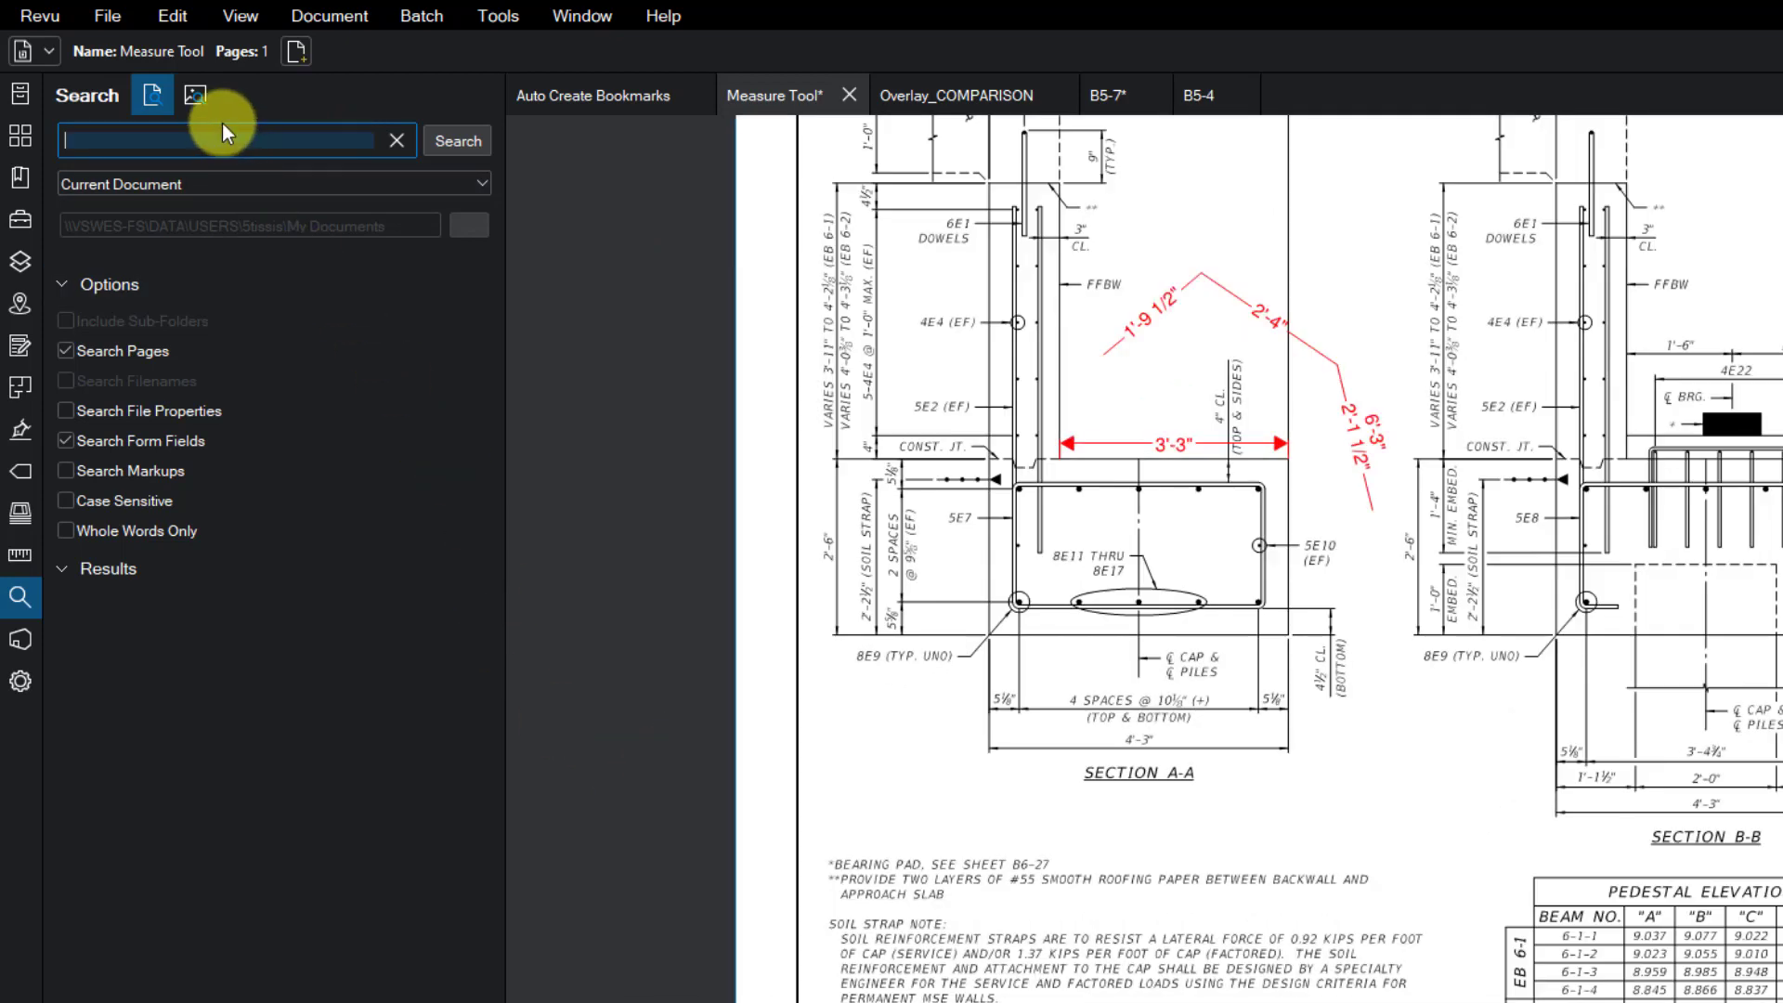
text(pad)
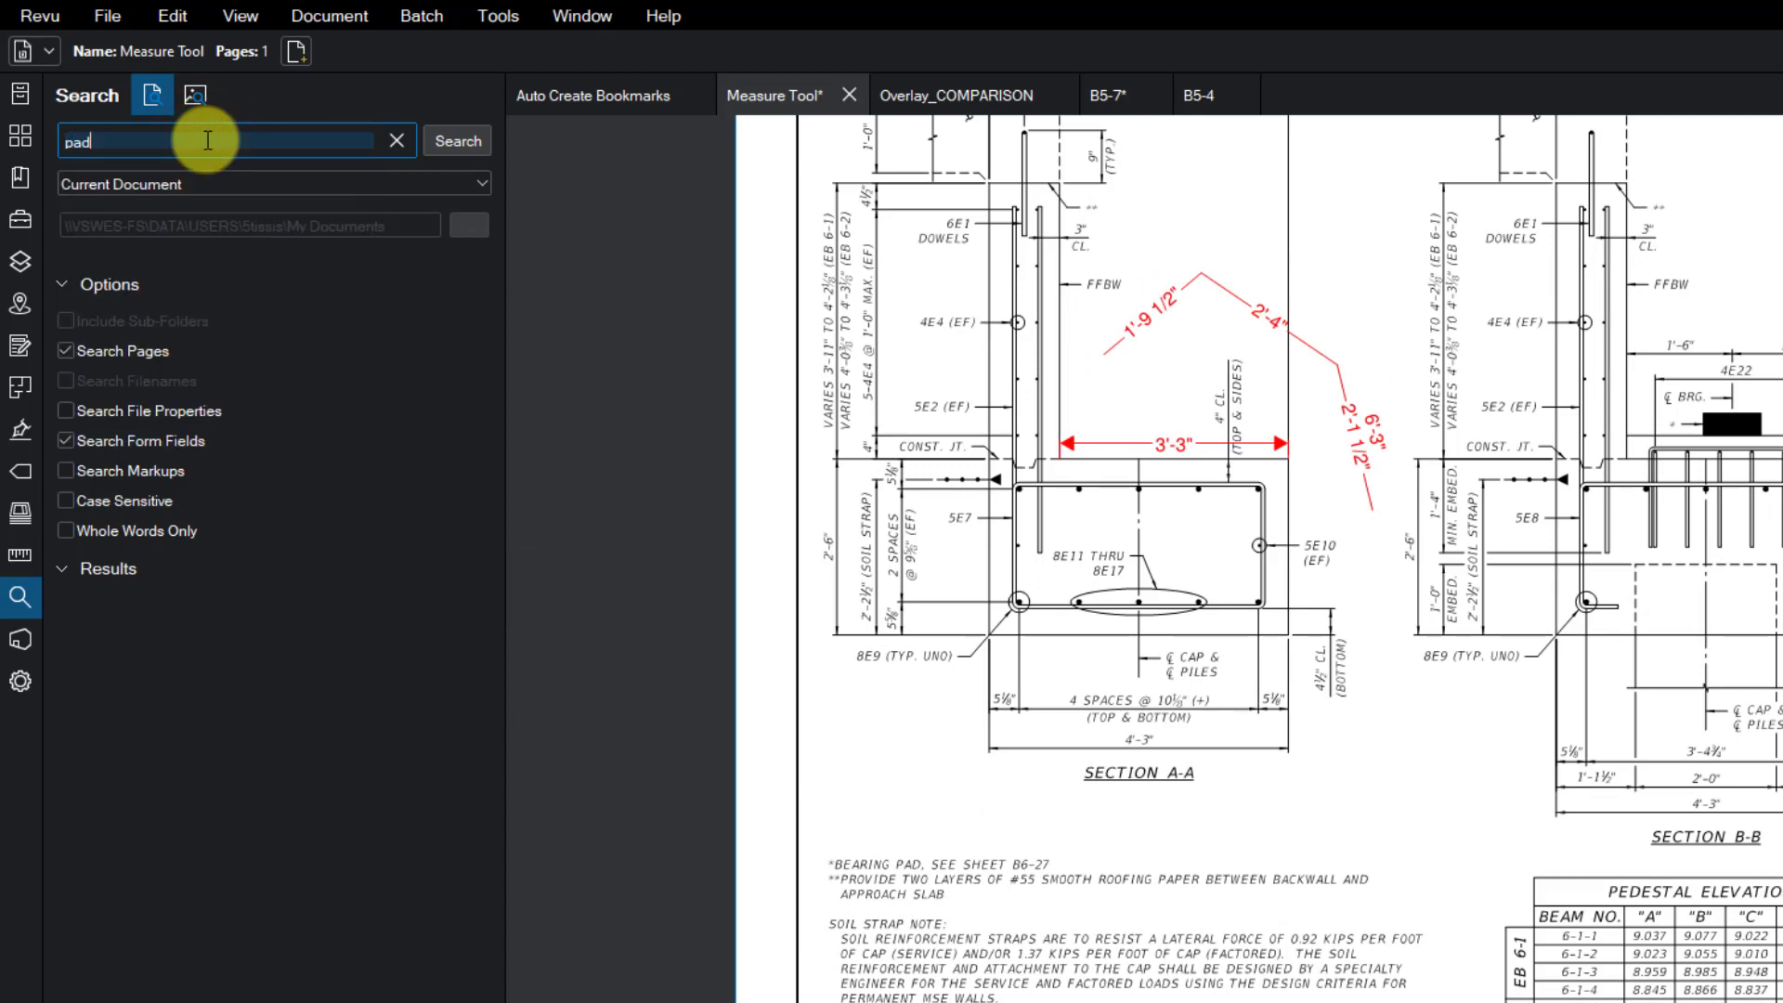
key(Return)
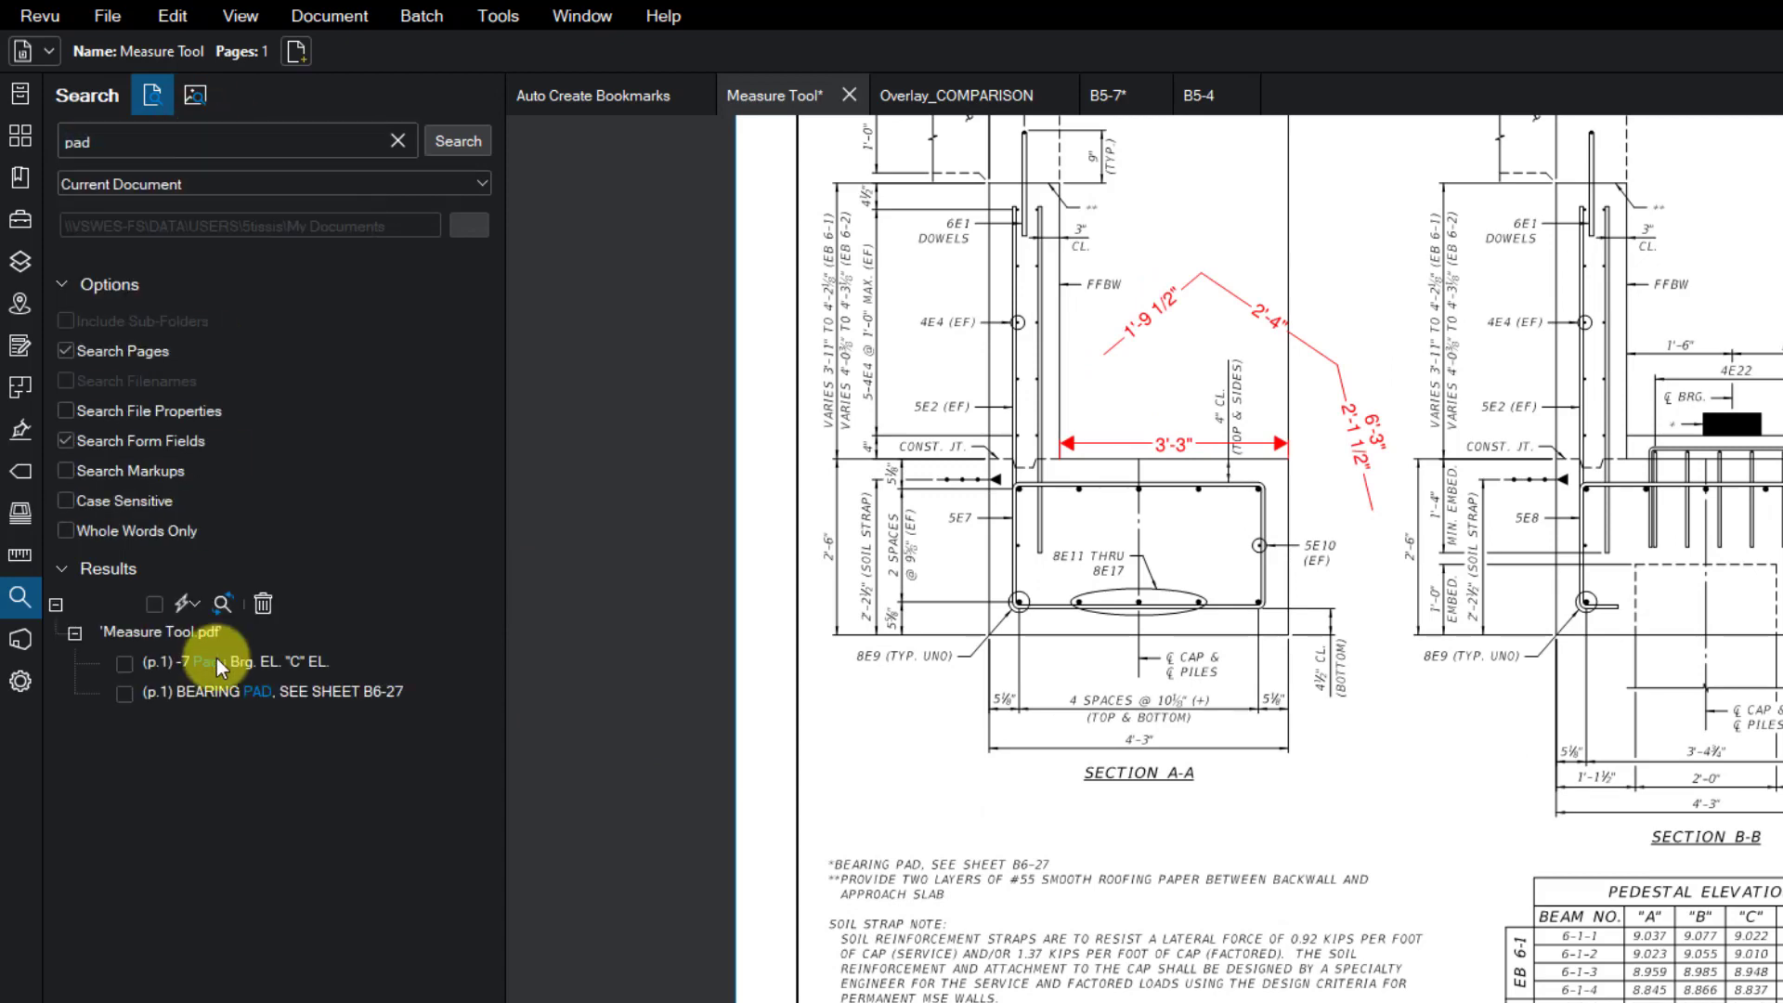
click(239, 665)
click(249, 690)
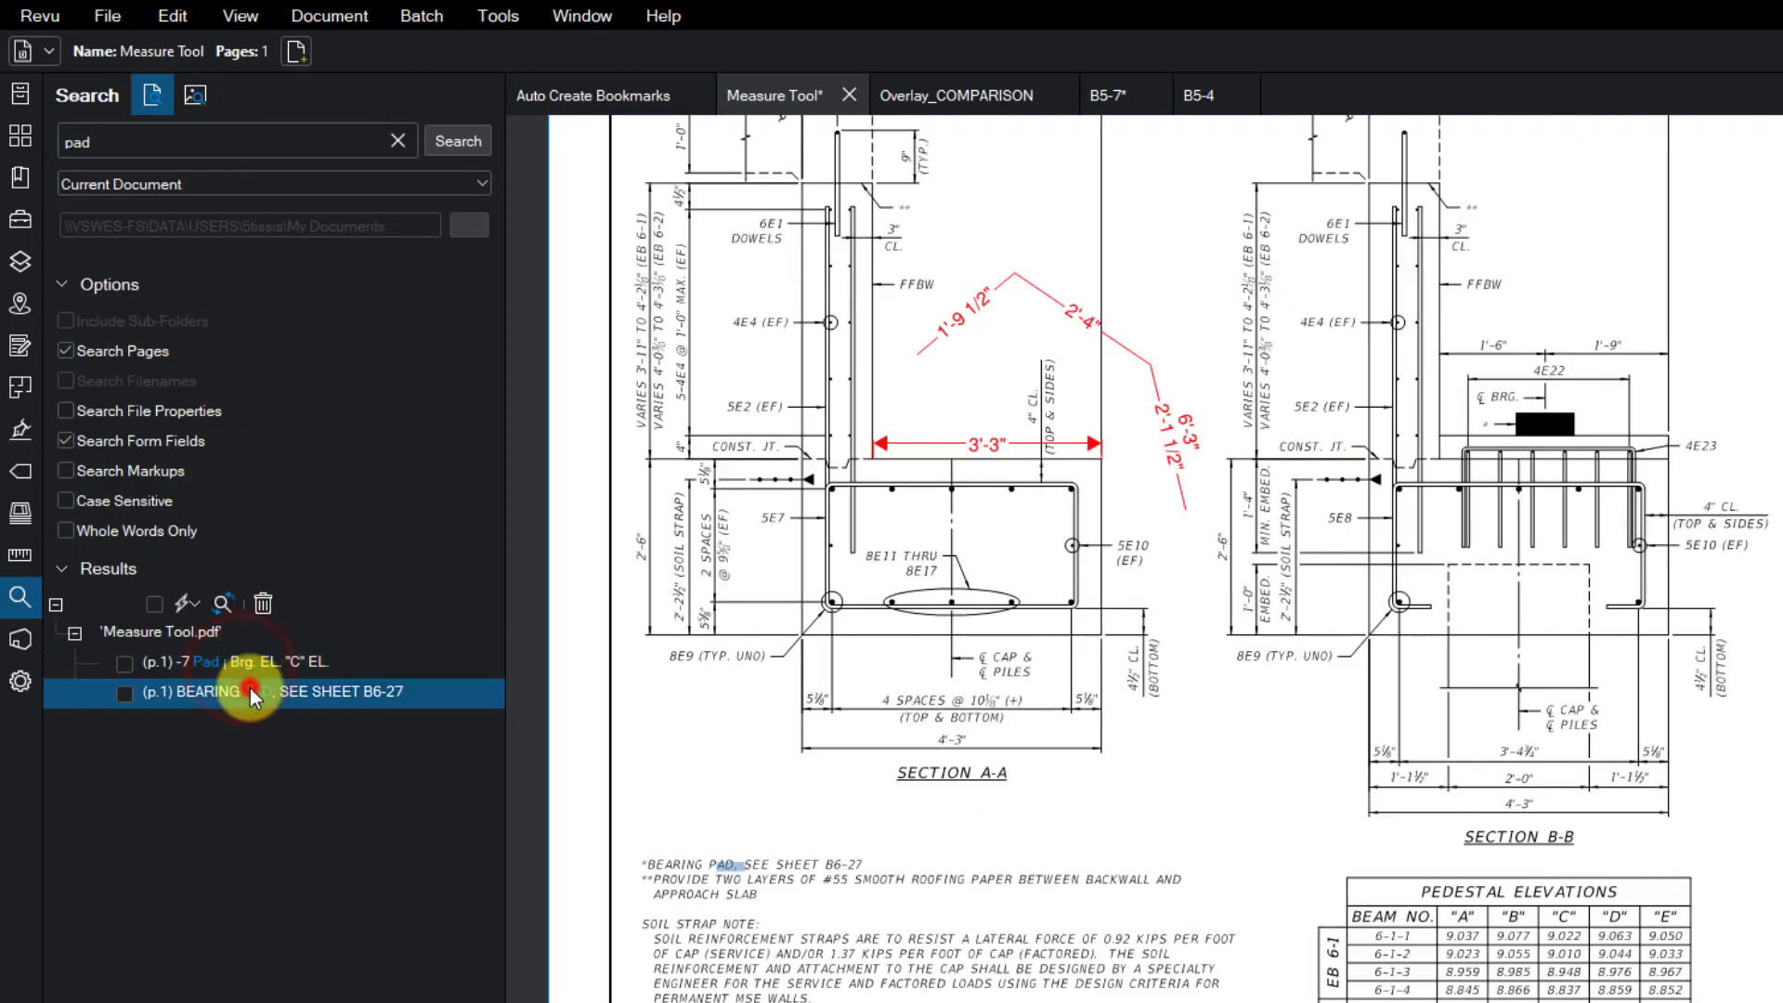
click(262, 667)
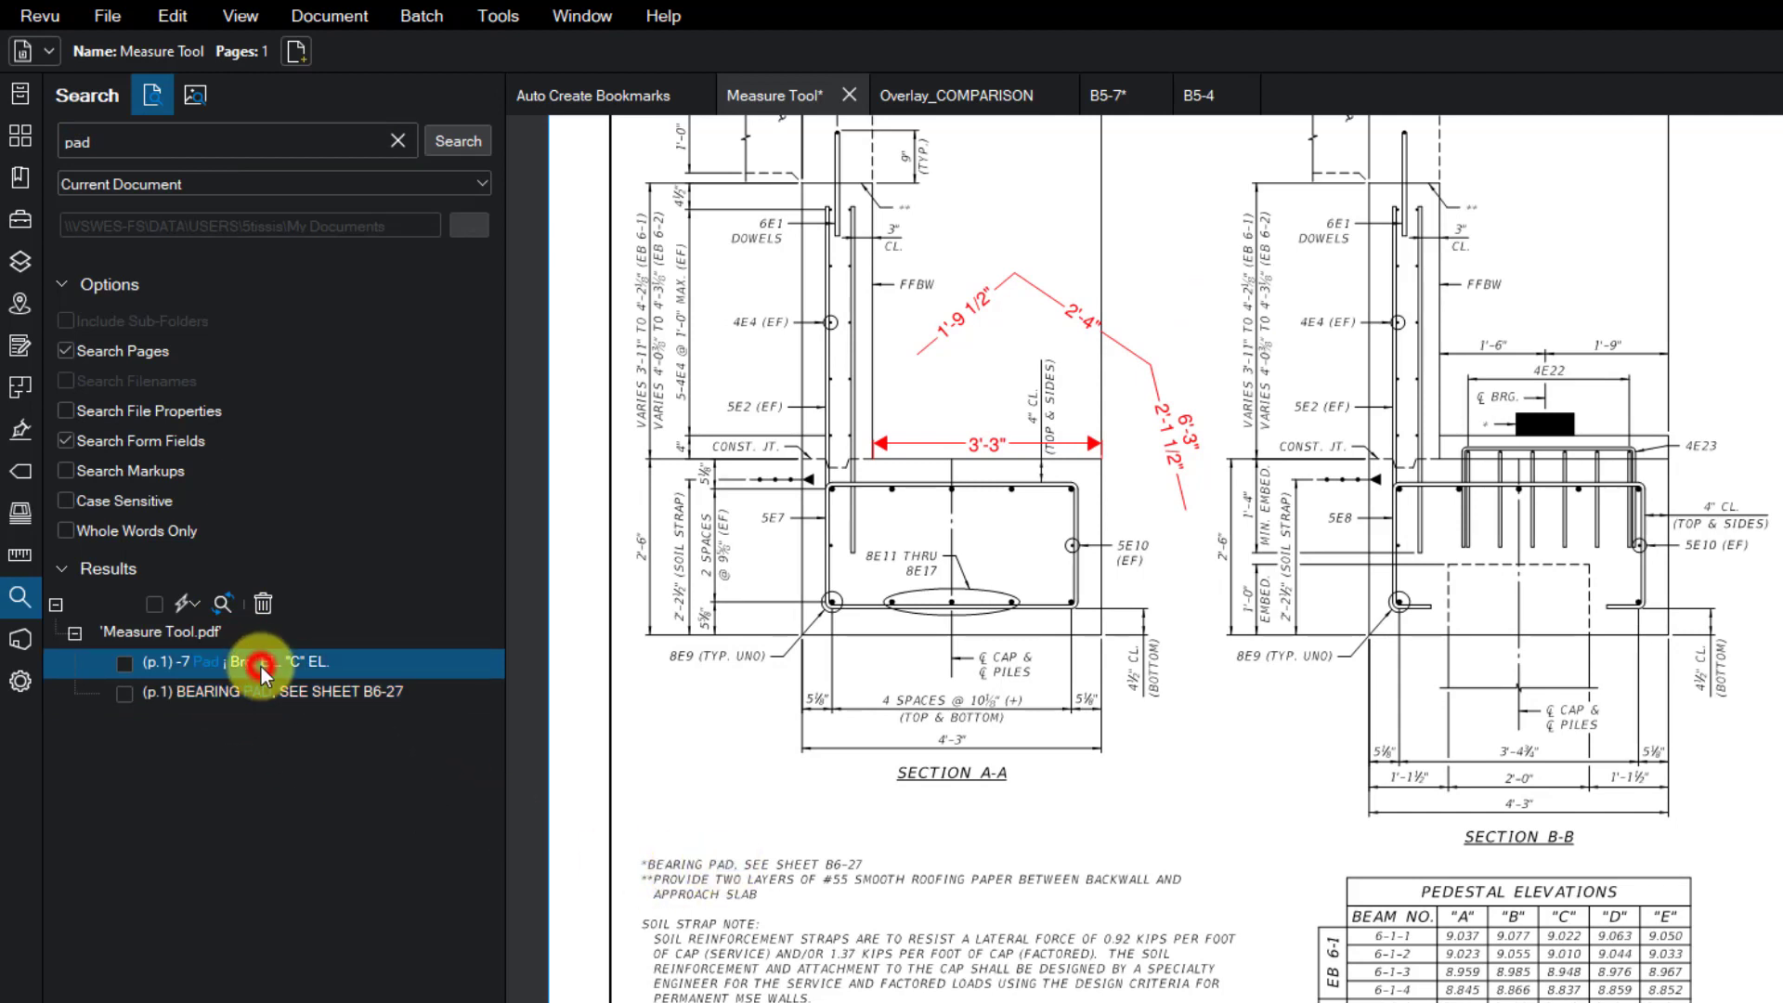
click(204, 693)
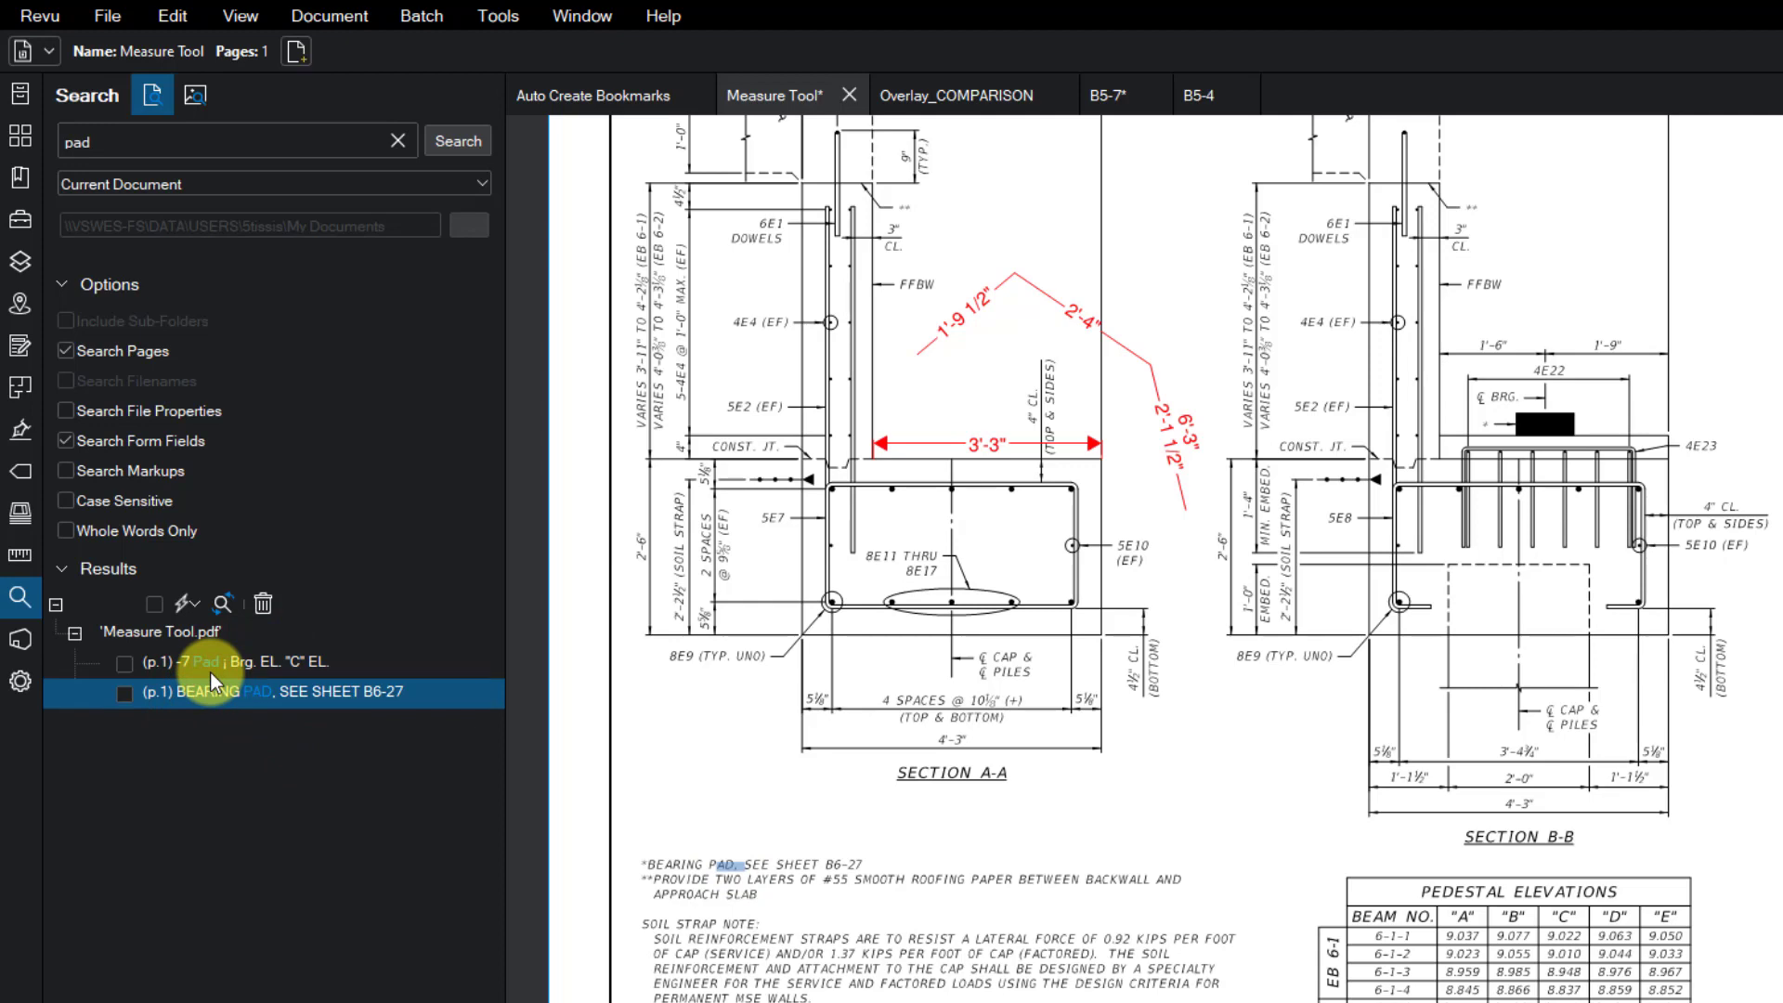
click(226, 667)
click(232, 694)
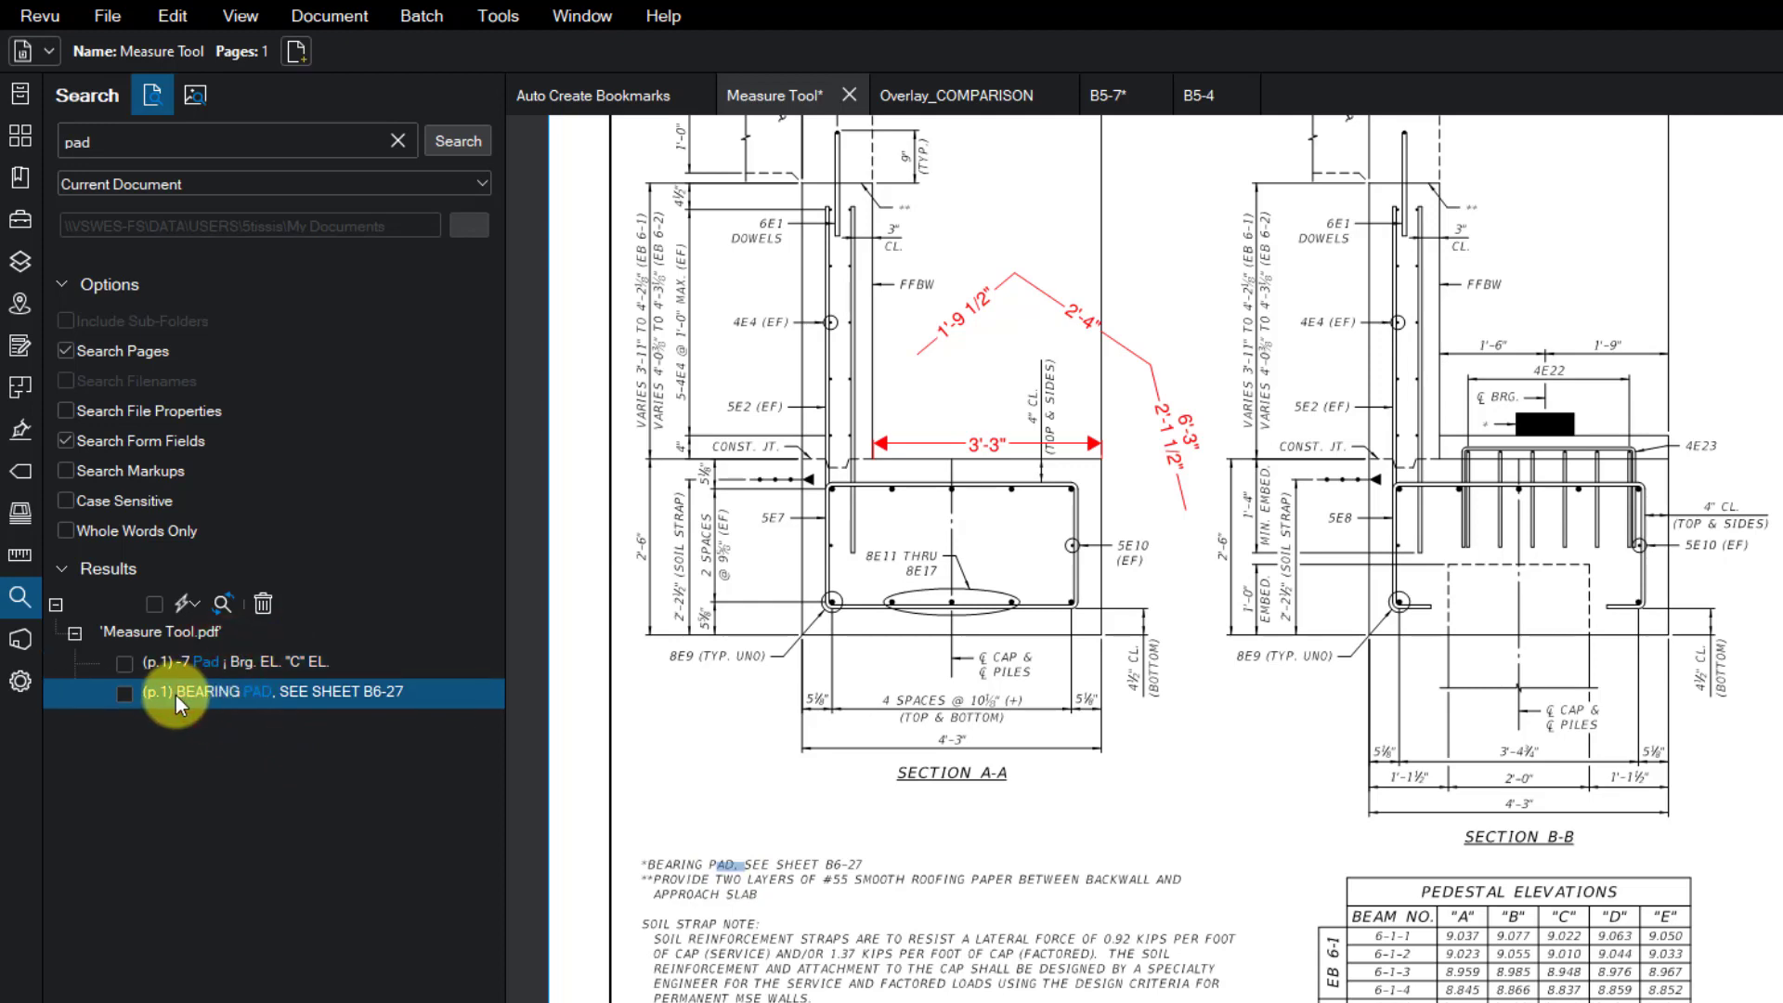
click(155, 666)
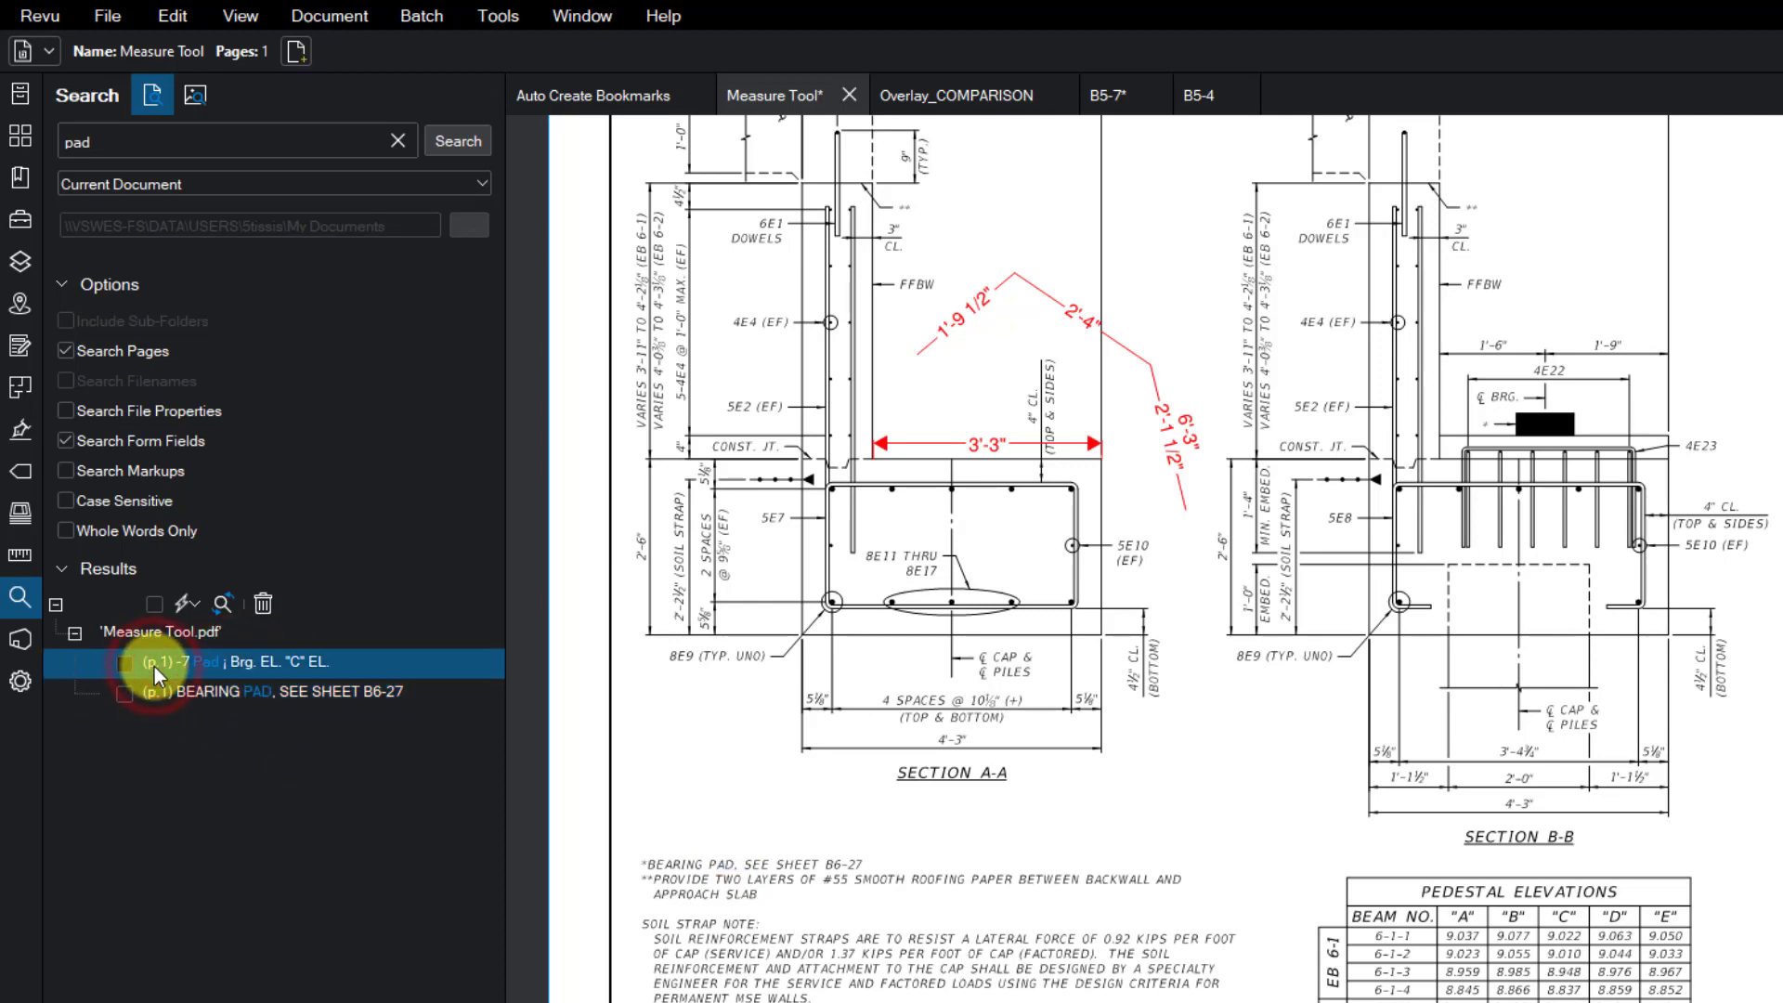
click(161, 693)
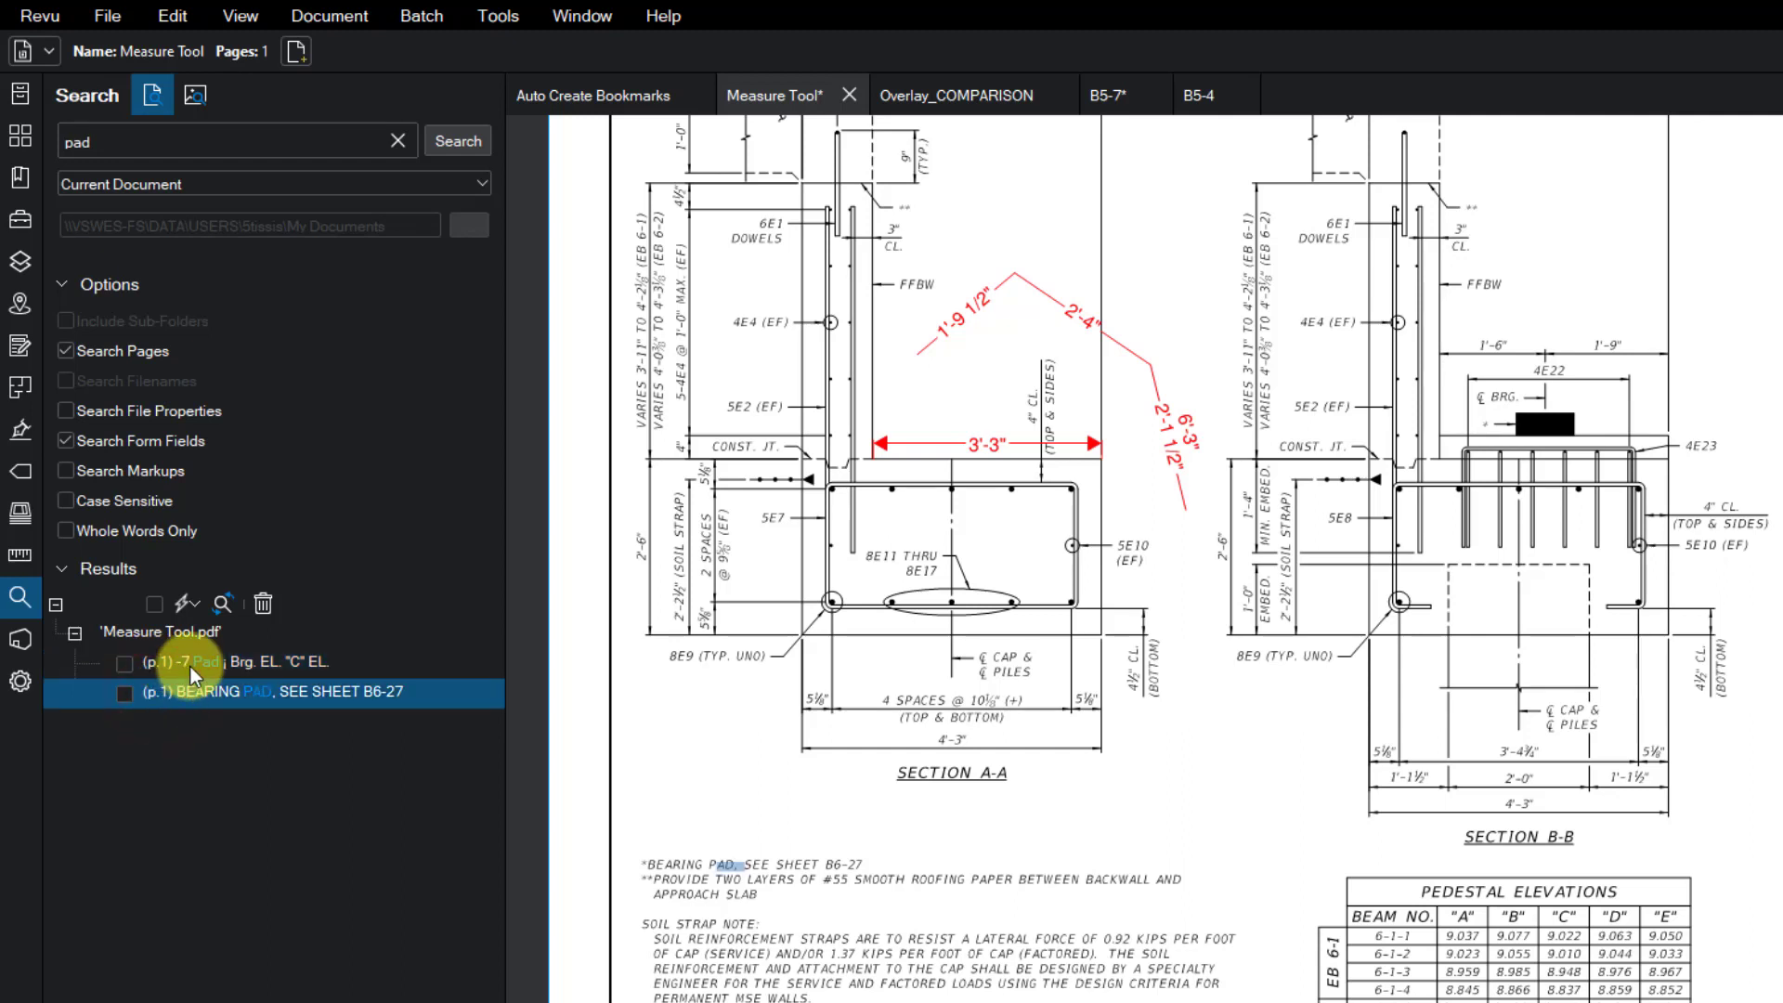
- Check both "pad" results and hyperlink them to jump to page 2
click(126, 667)
click(130, 697)
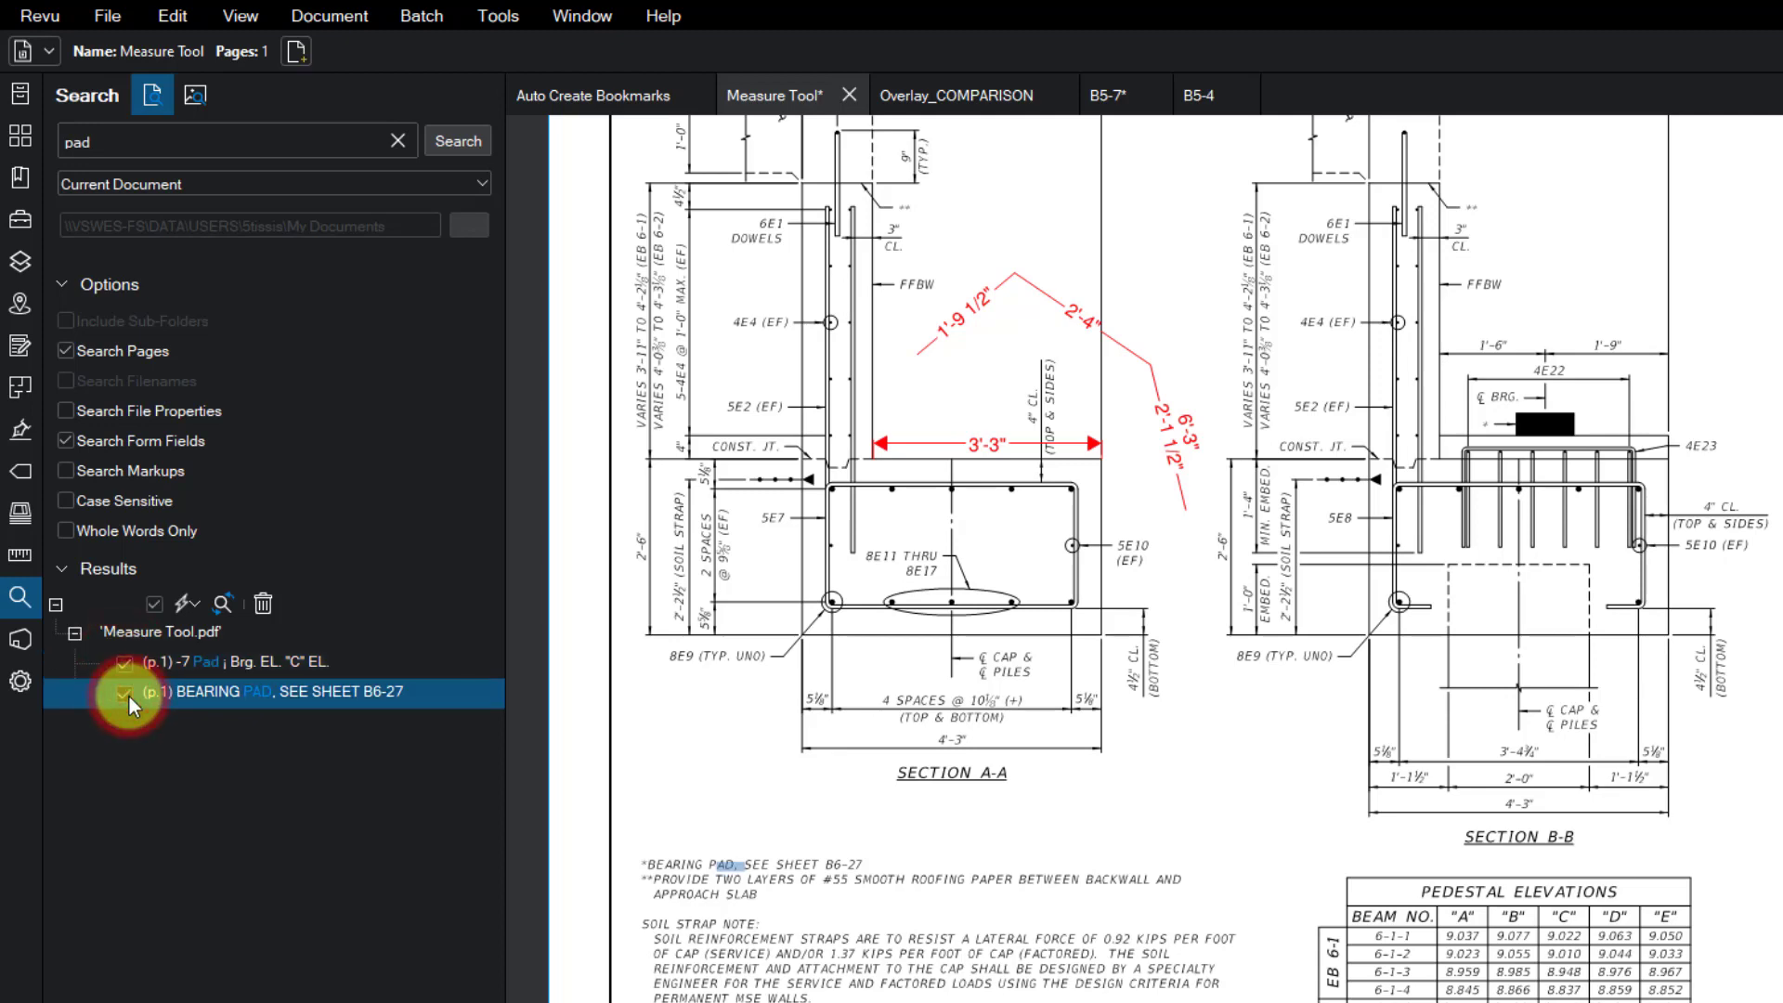
click(191, 607)
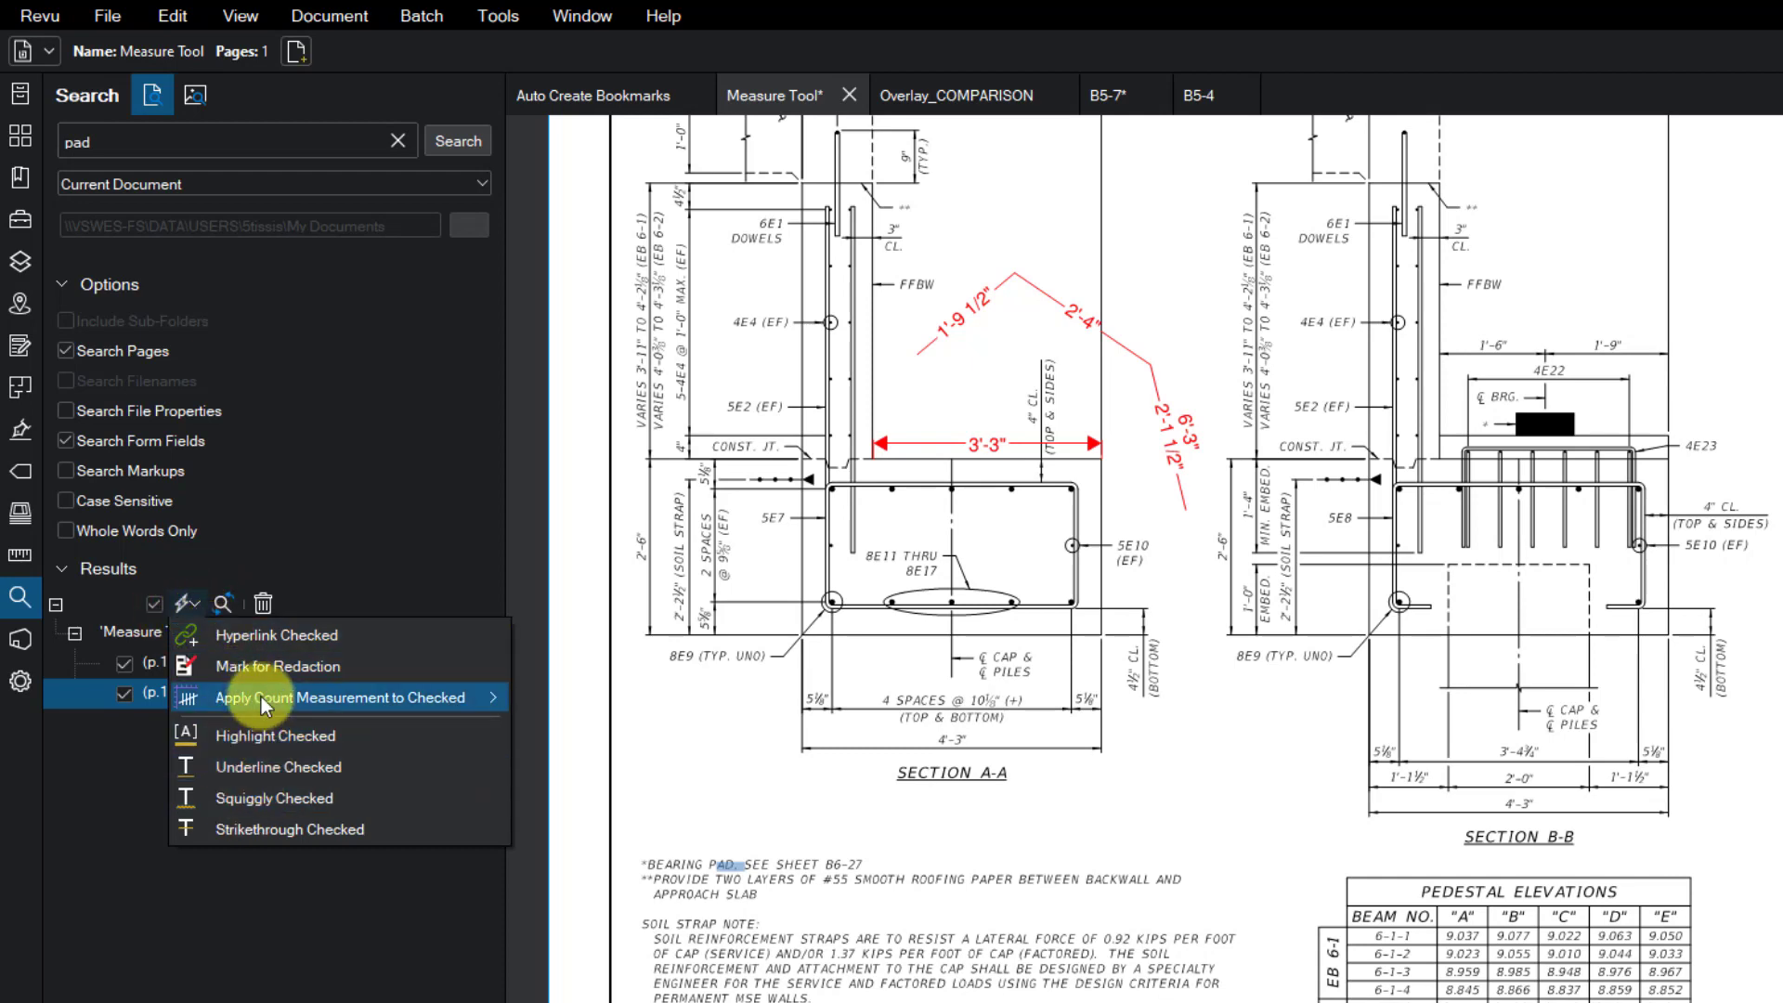
mouse_move(260, 694)
click(308, 639)
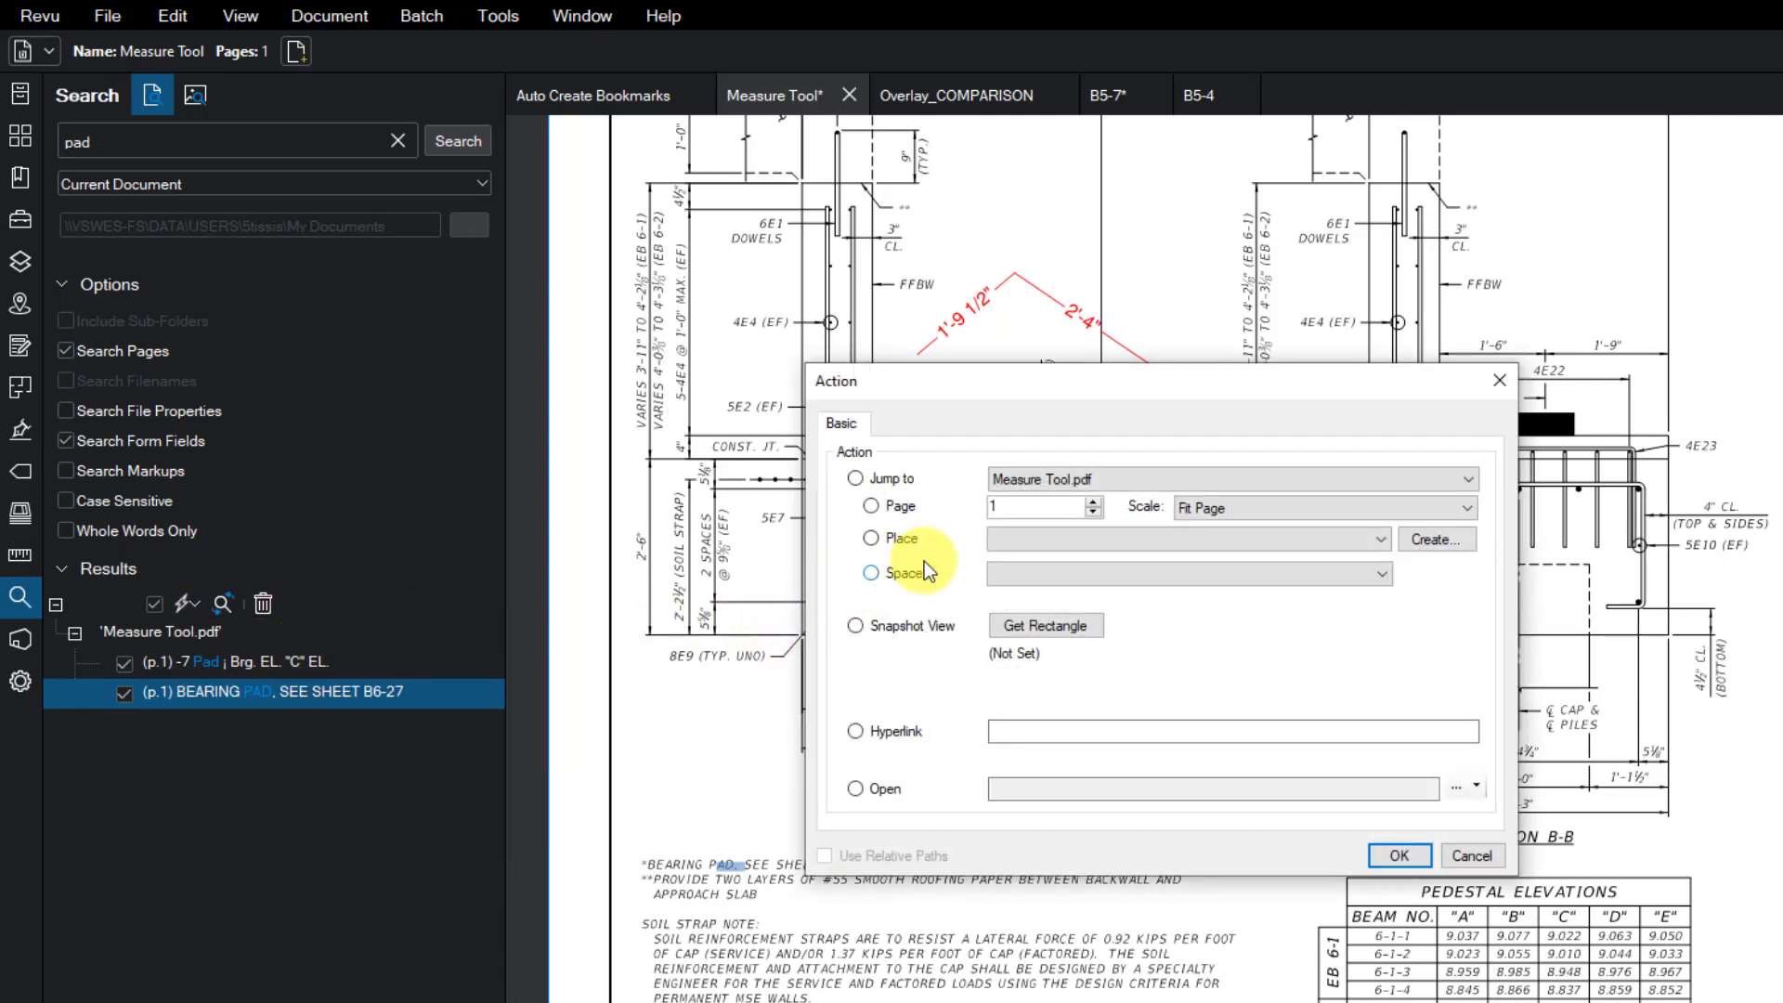
click(1014, 507)
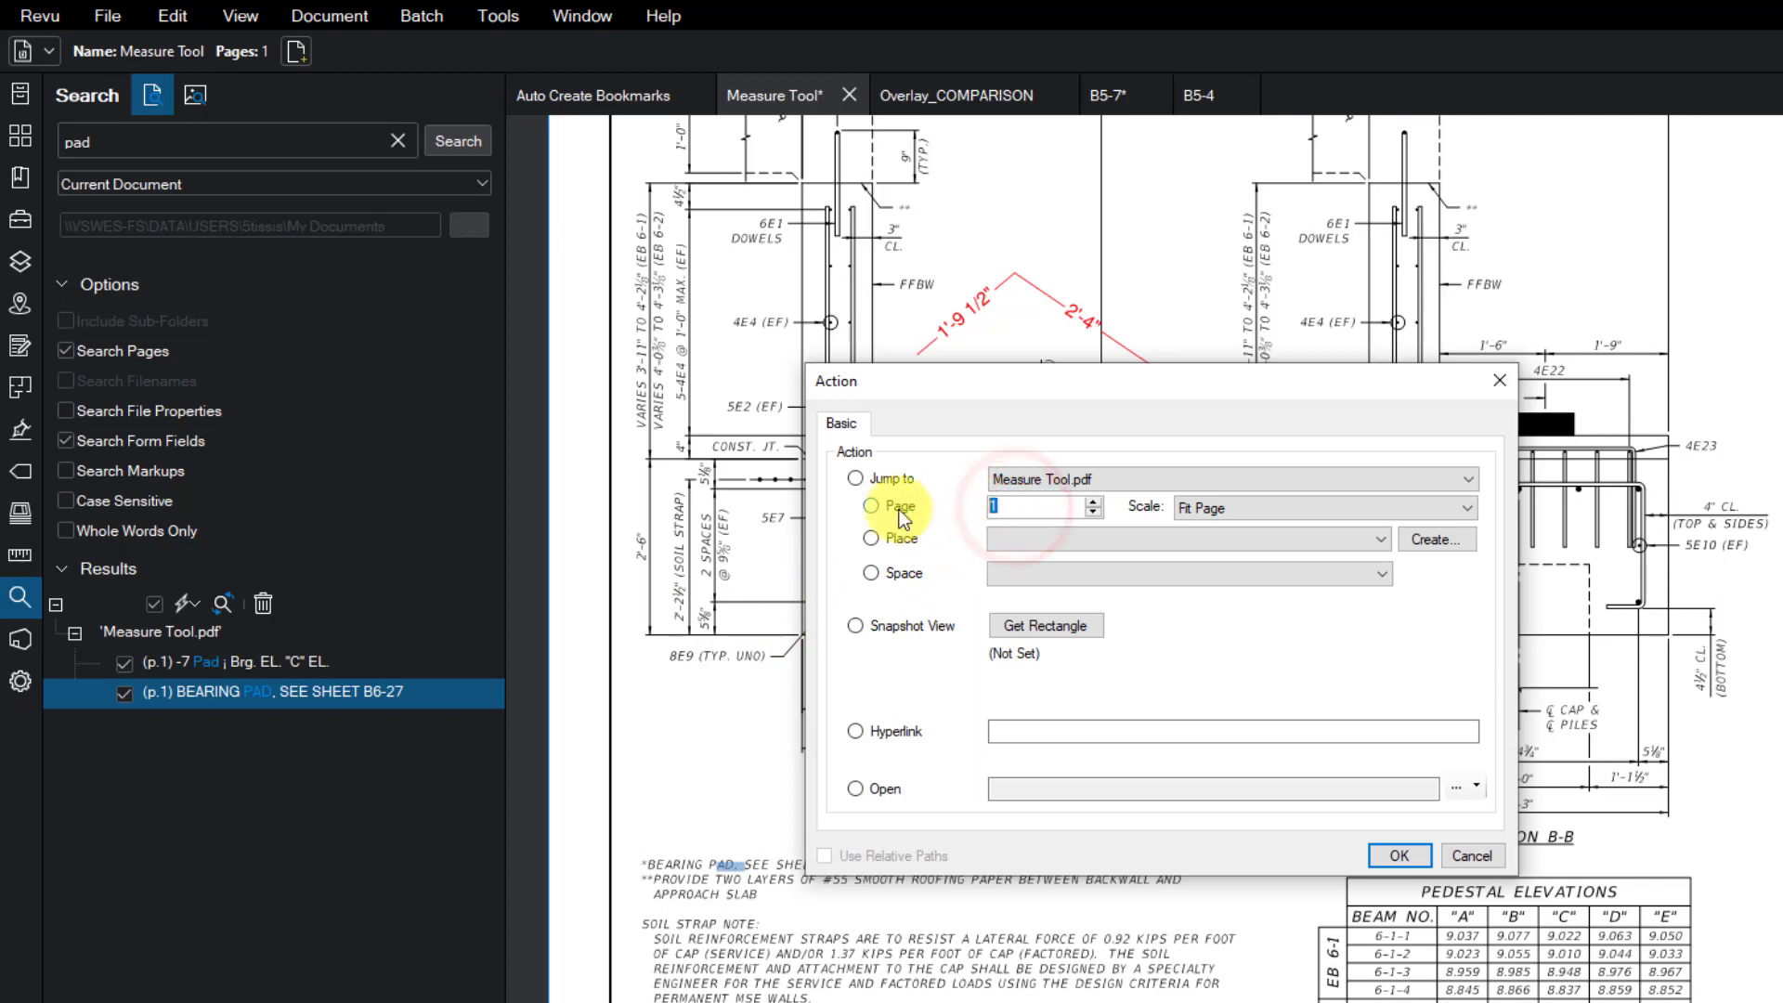
text(2)
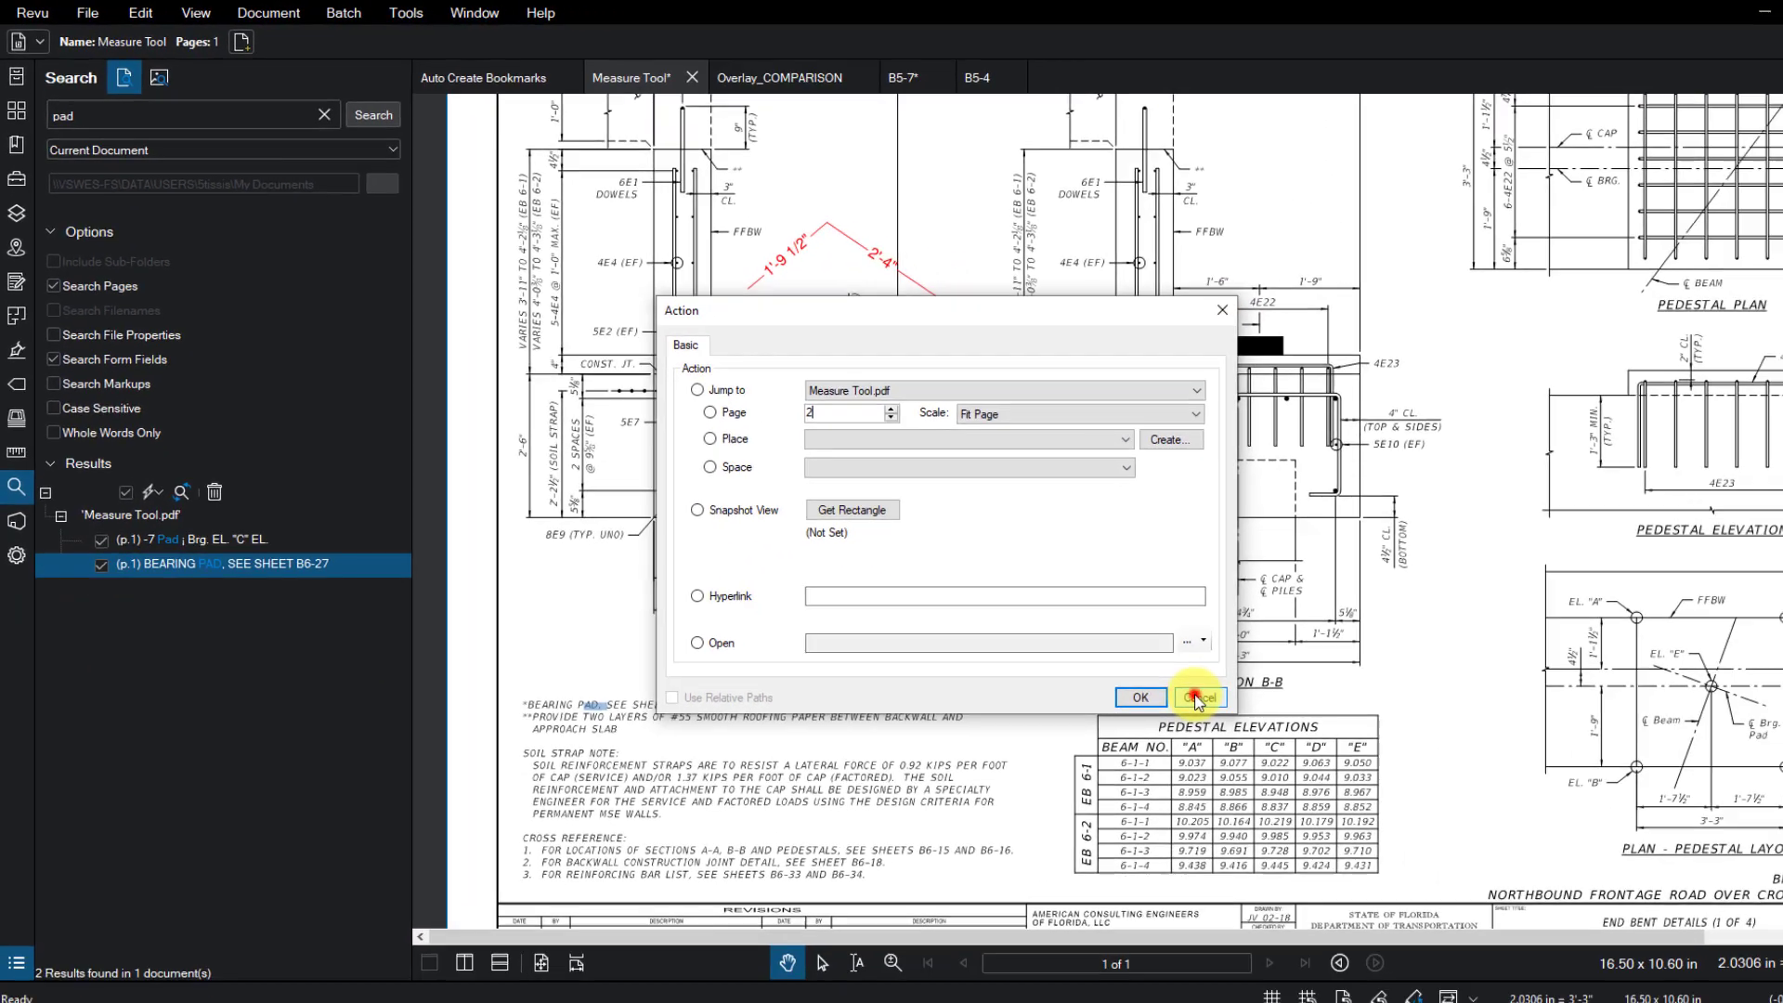
click(1398, 856)
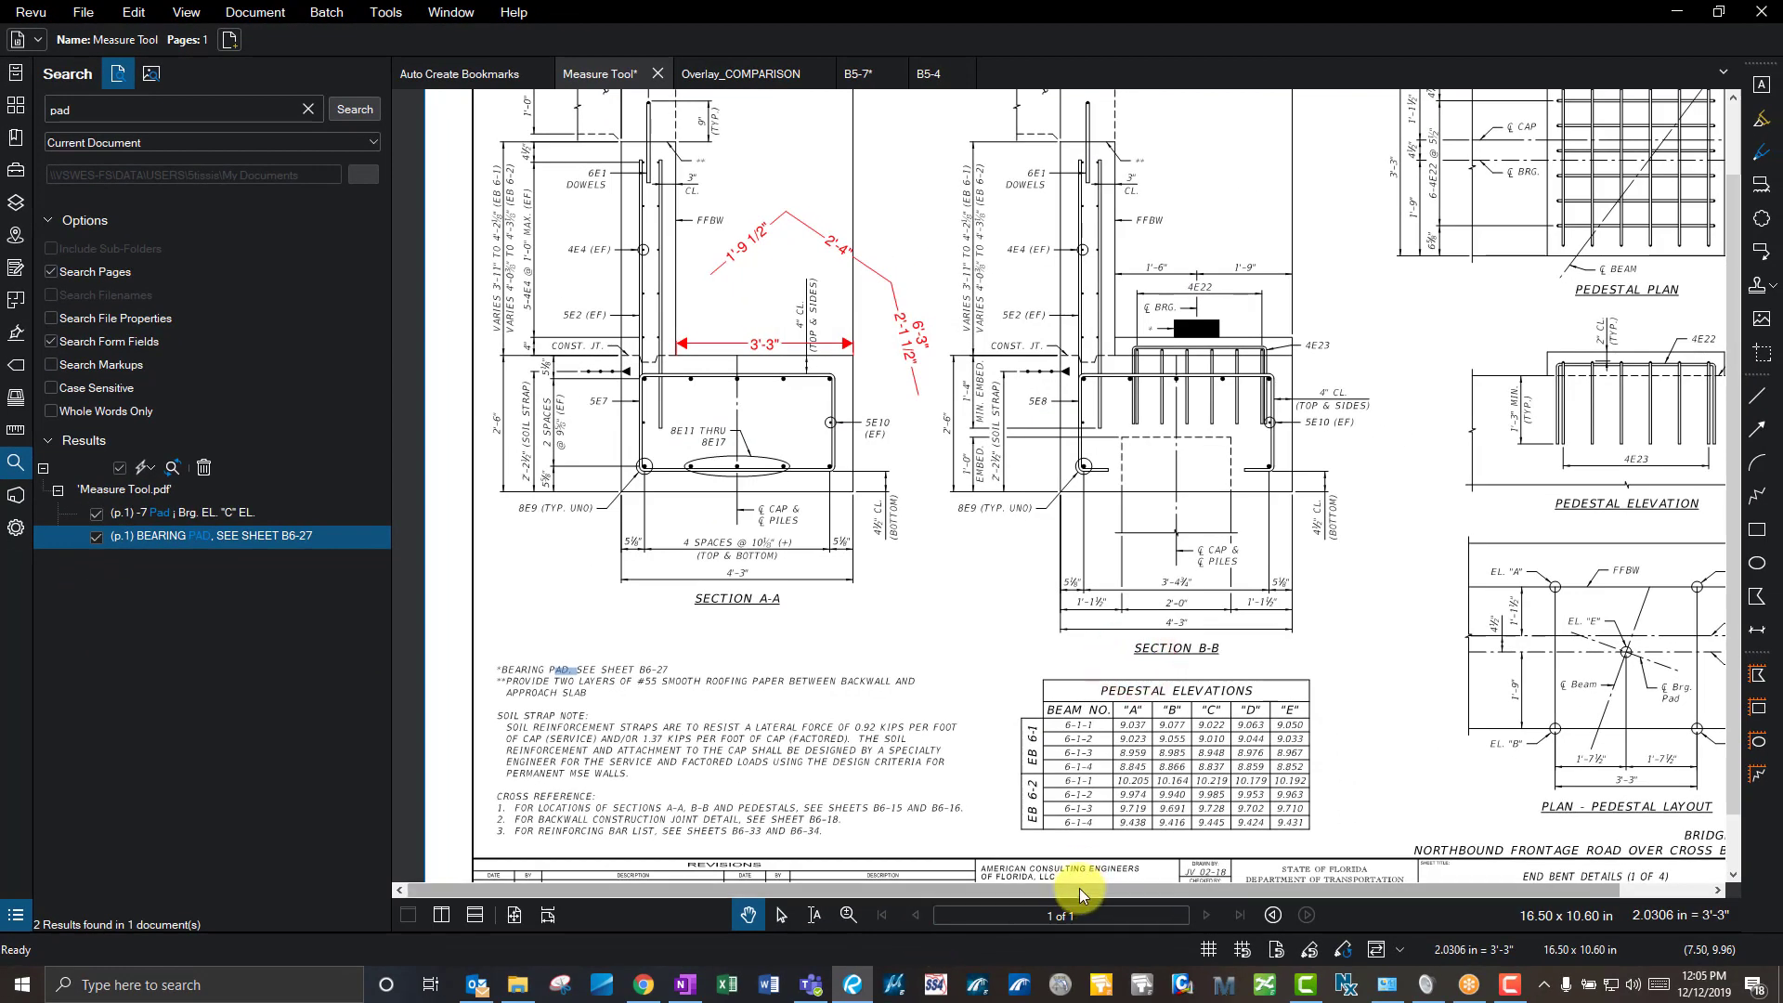
- In Auto Create Bookmarks, search for 'bent', then for 'barrier'
click(471, 78)
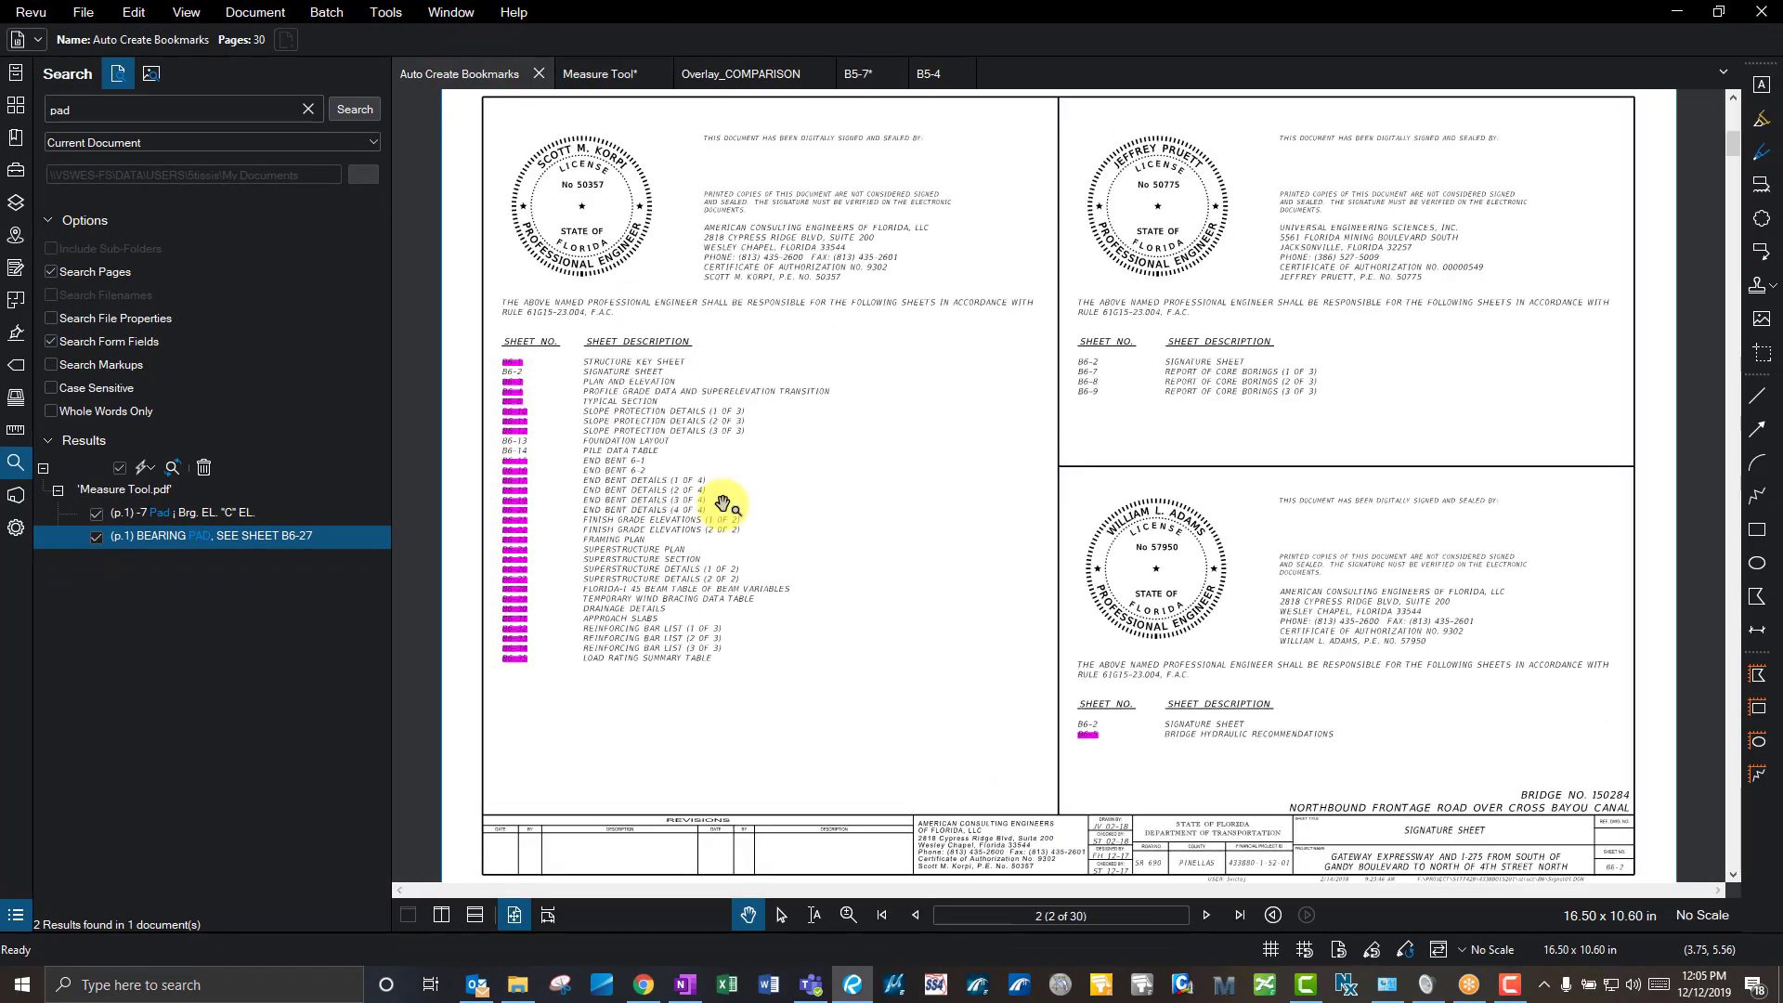
double_click(196, 108)
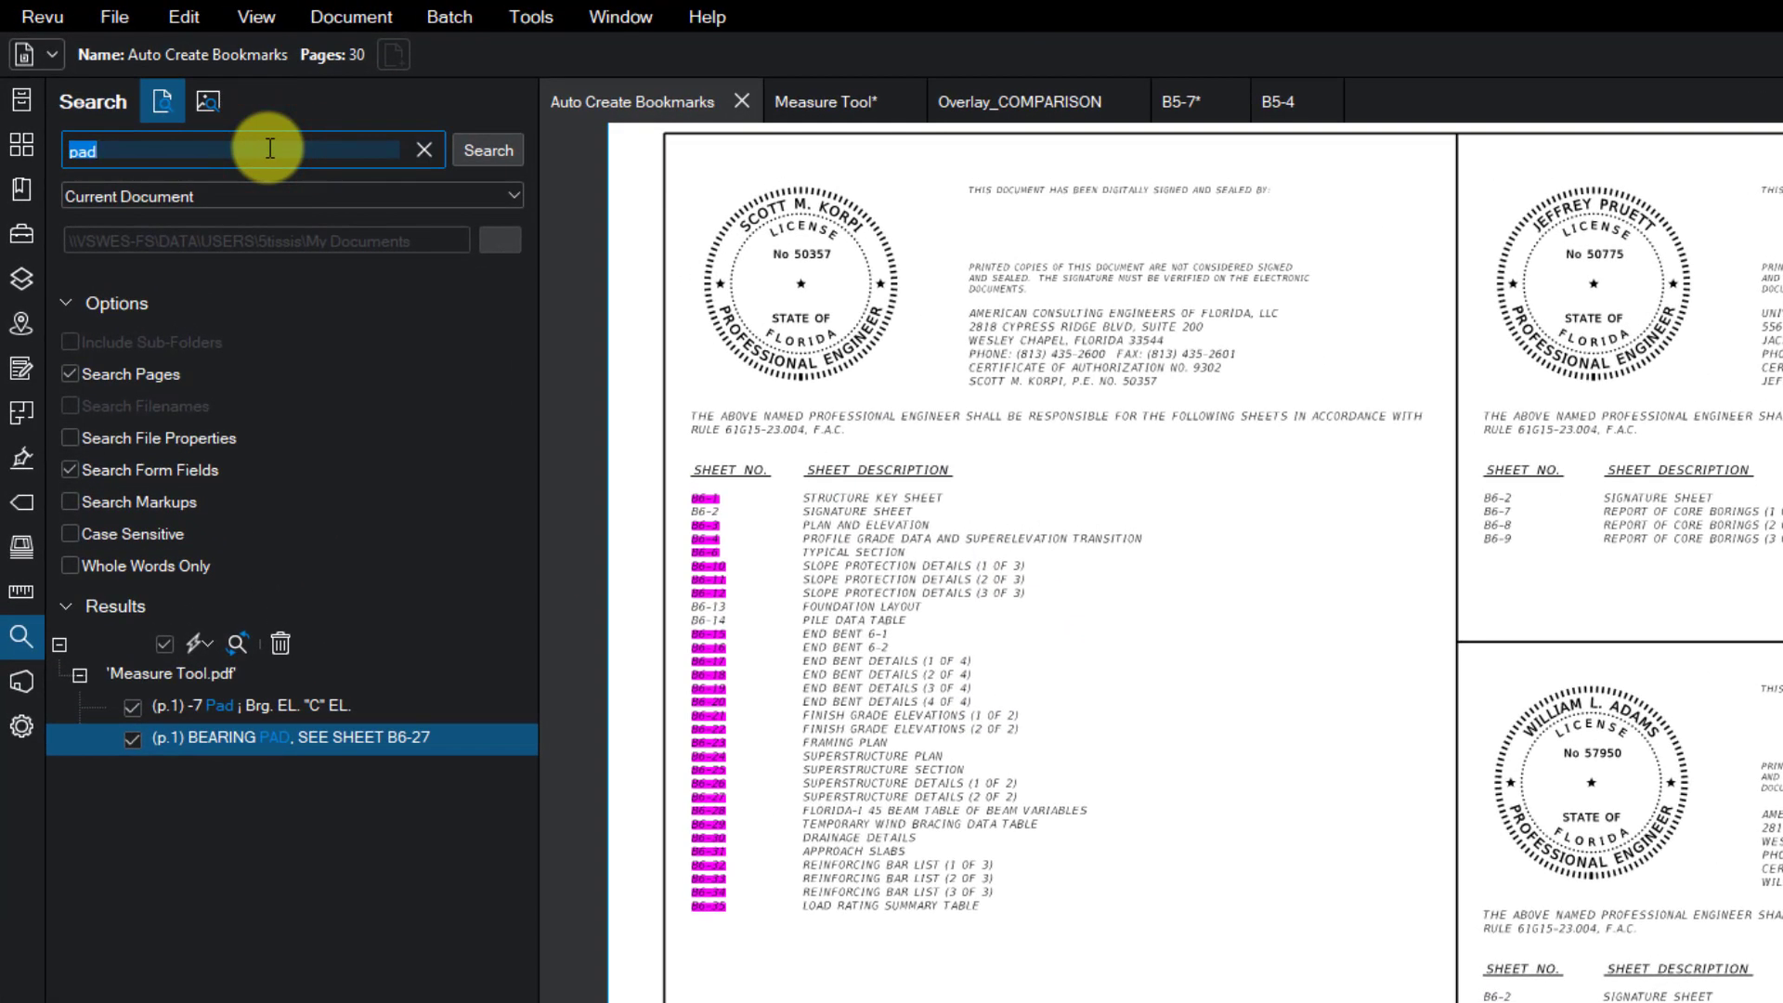
text(bent)
key(Return)
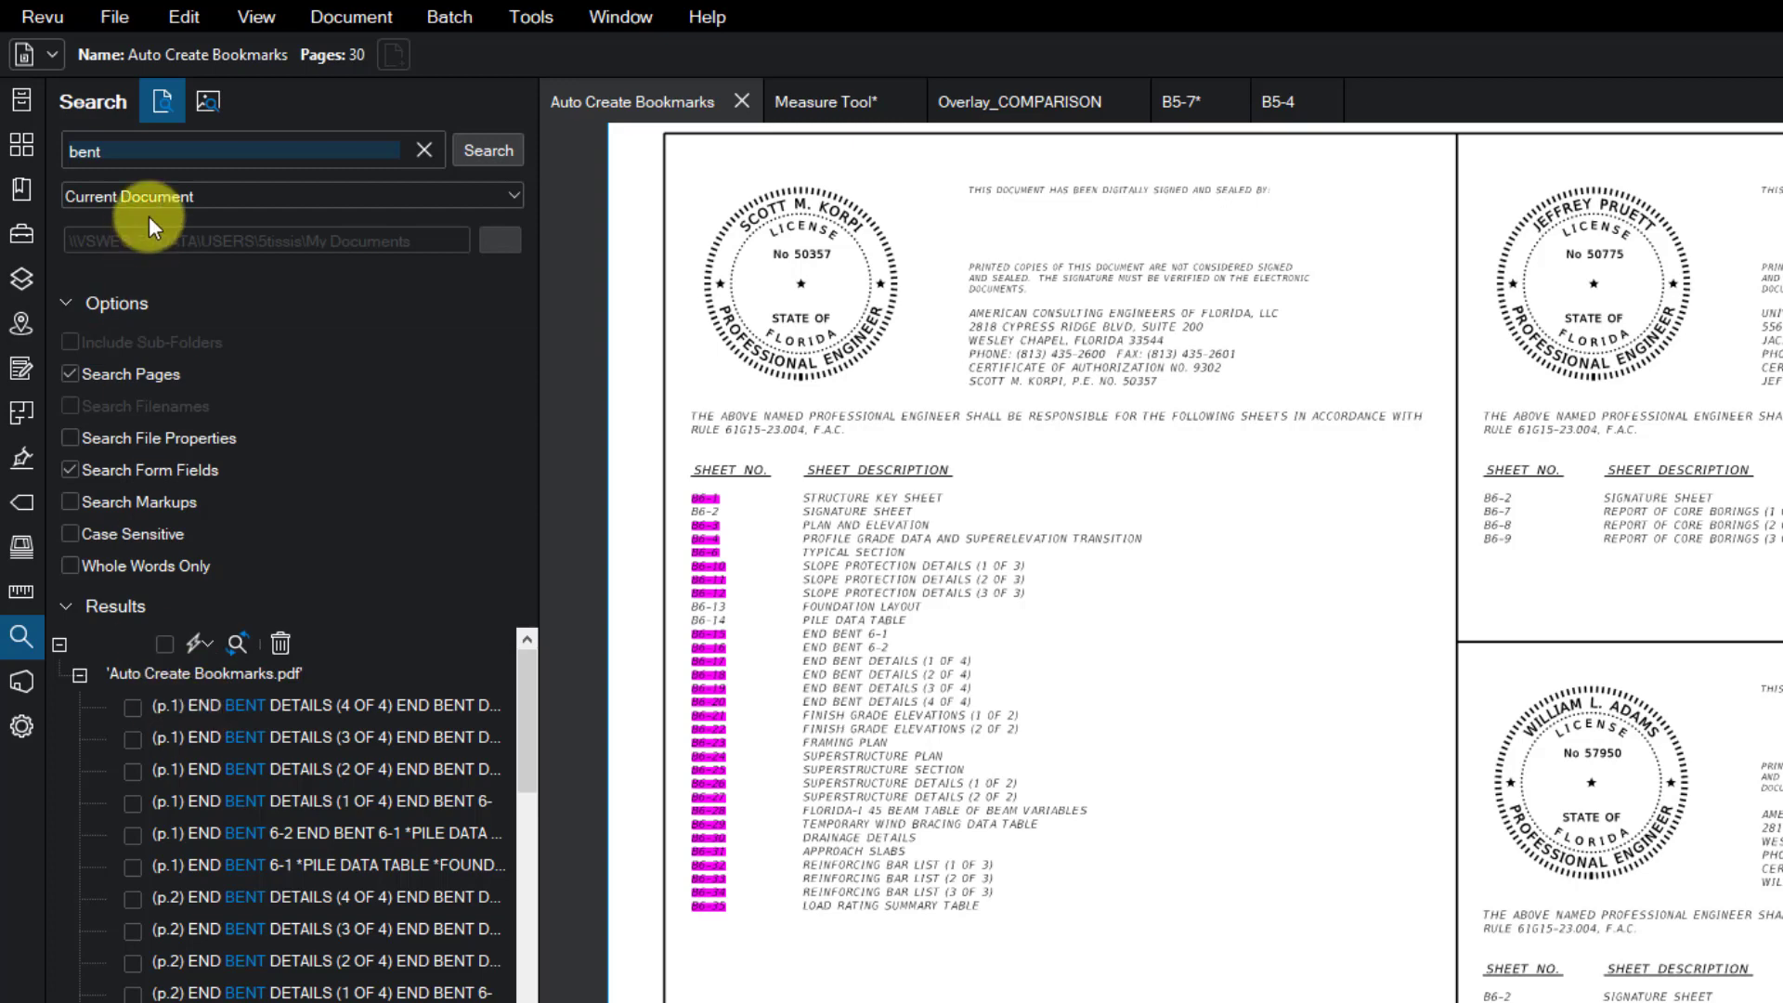
text(barrier)
key(Return)
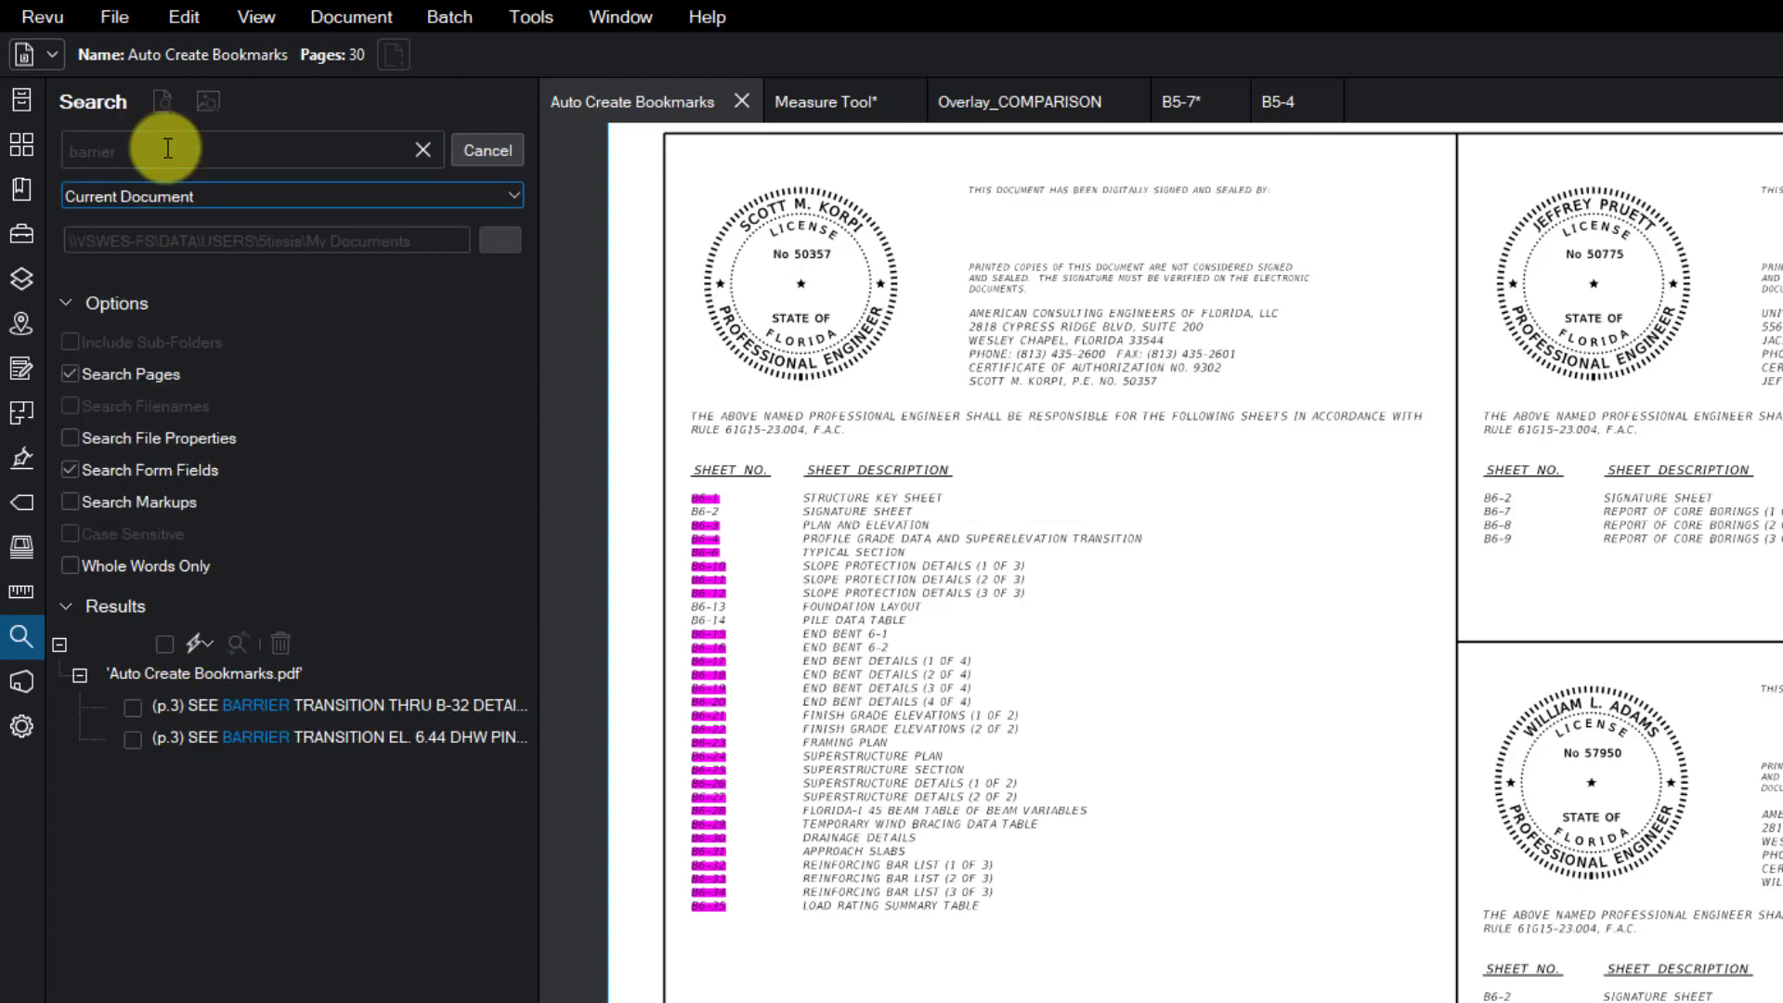
- Check four barrier results and try to hyperlink them to page 2
click(131, 707)
click(137, 740)
click(136, 767)
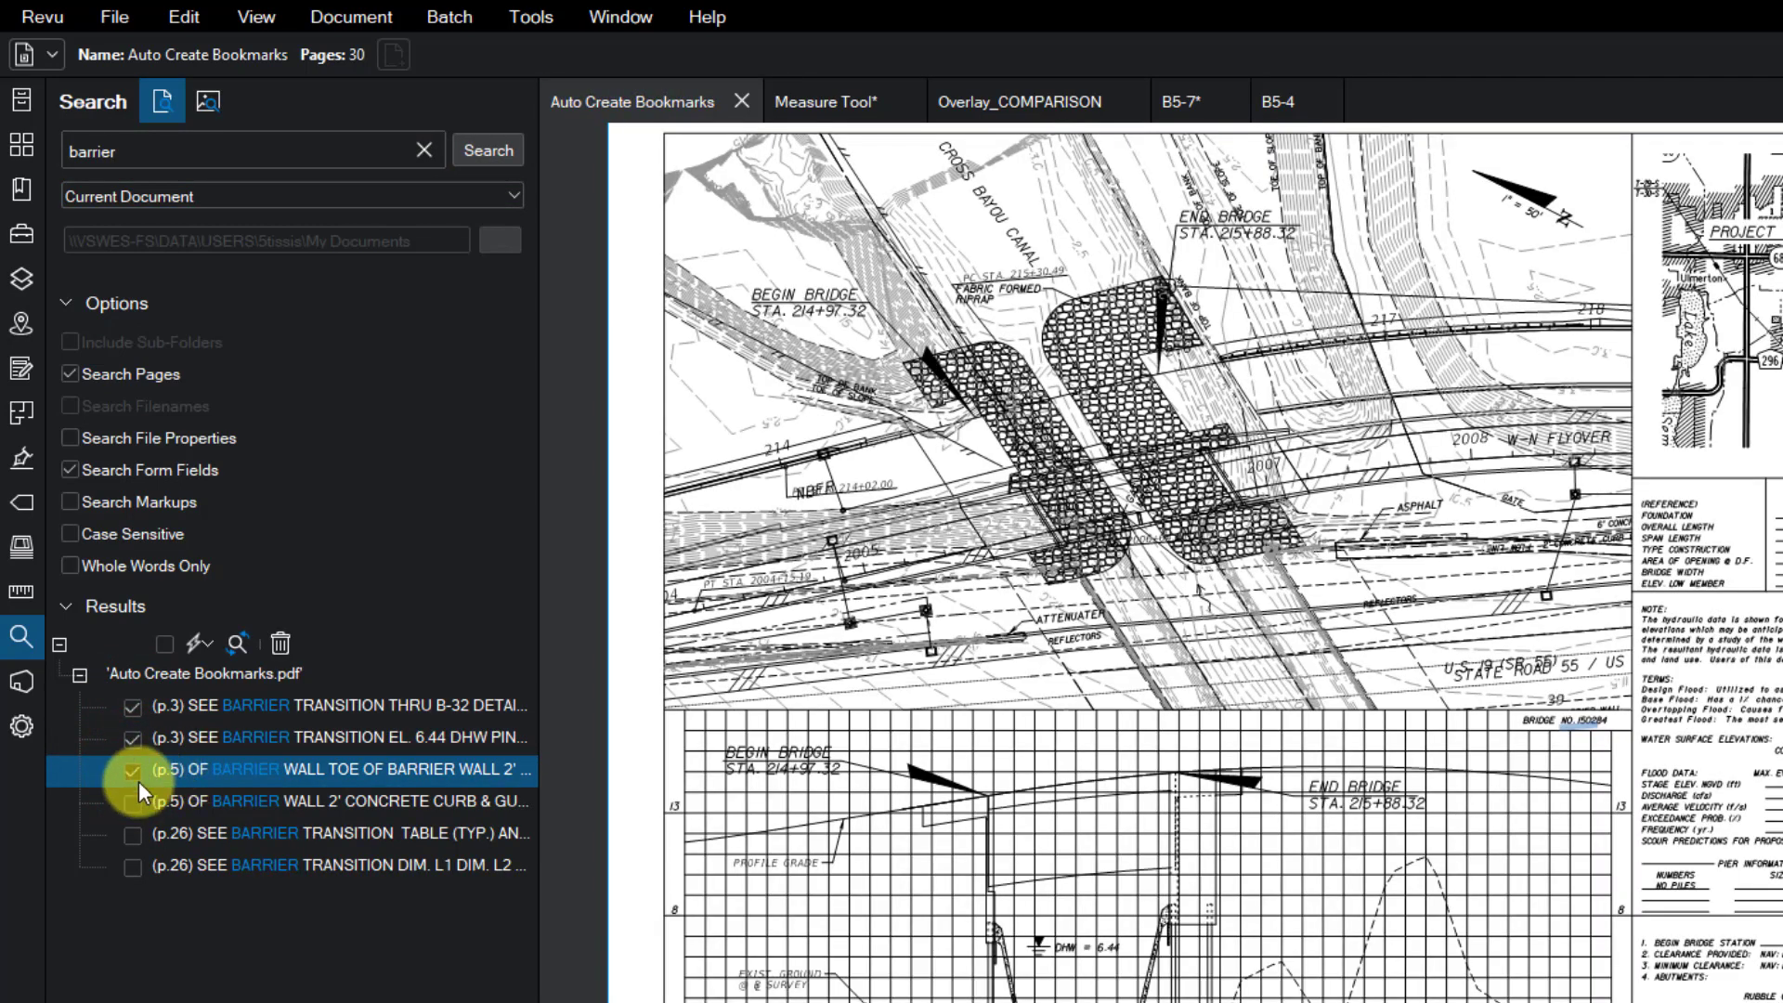
click(135, 802)
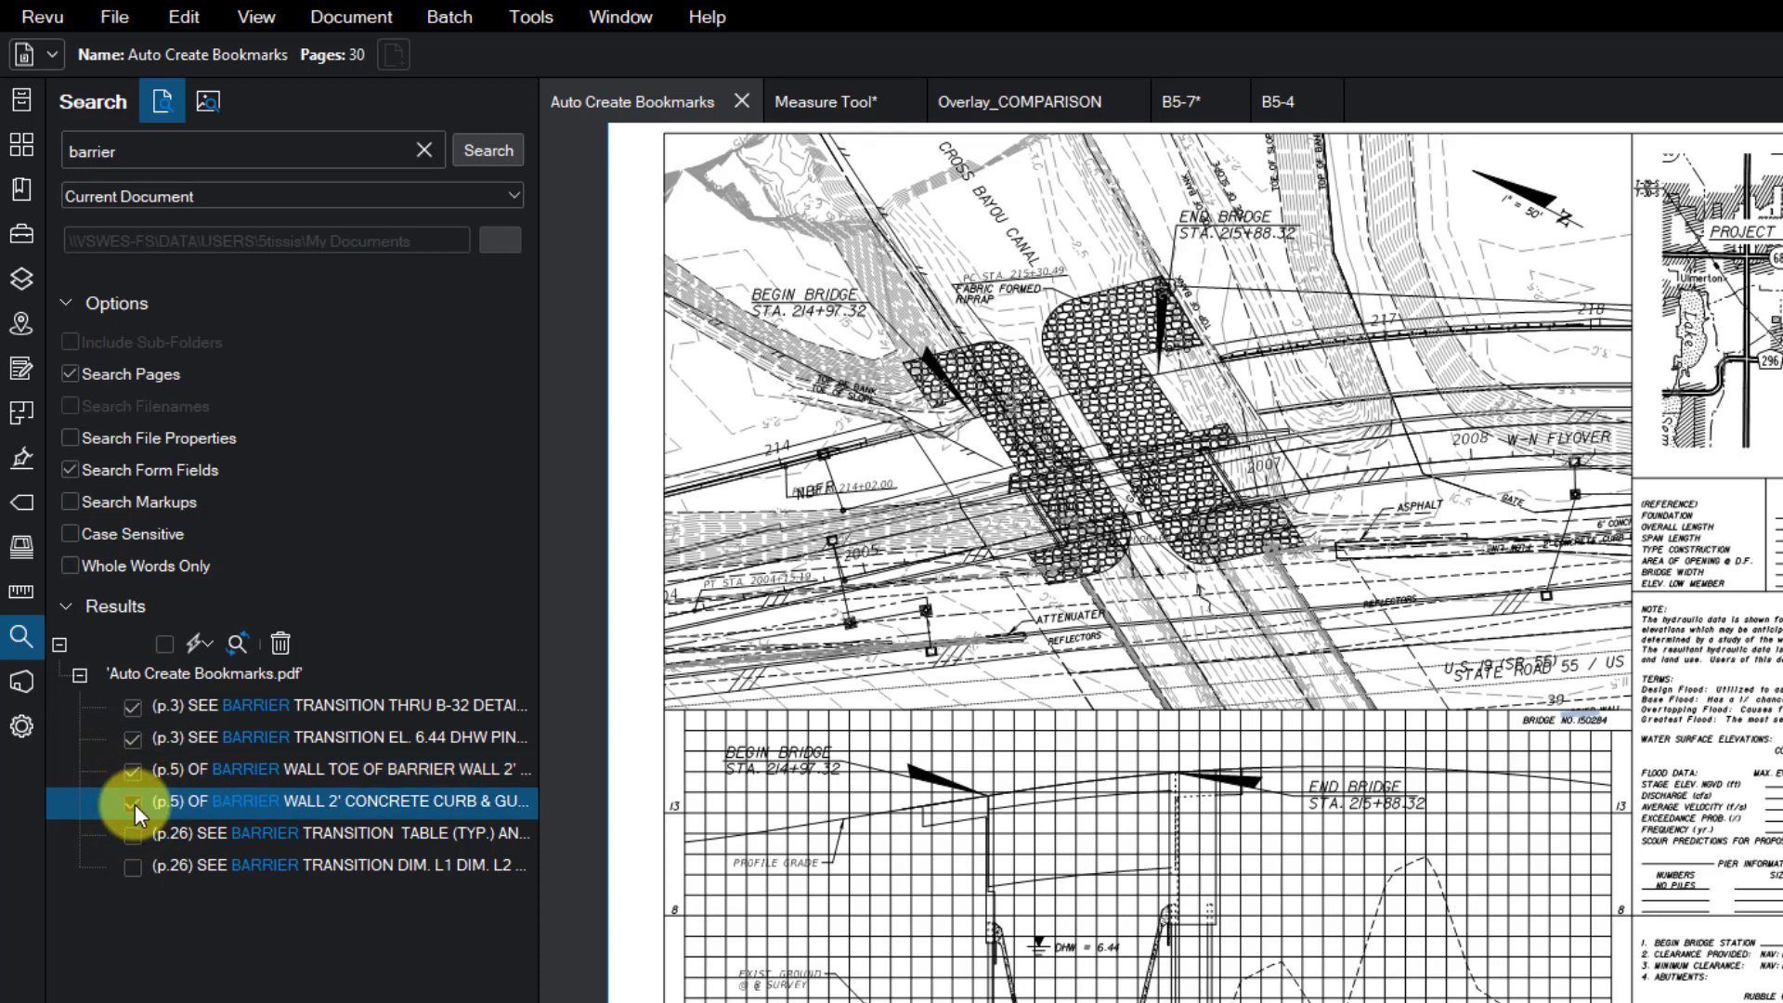
click(199, 645)
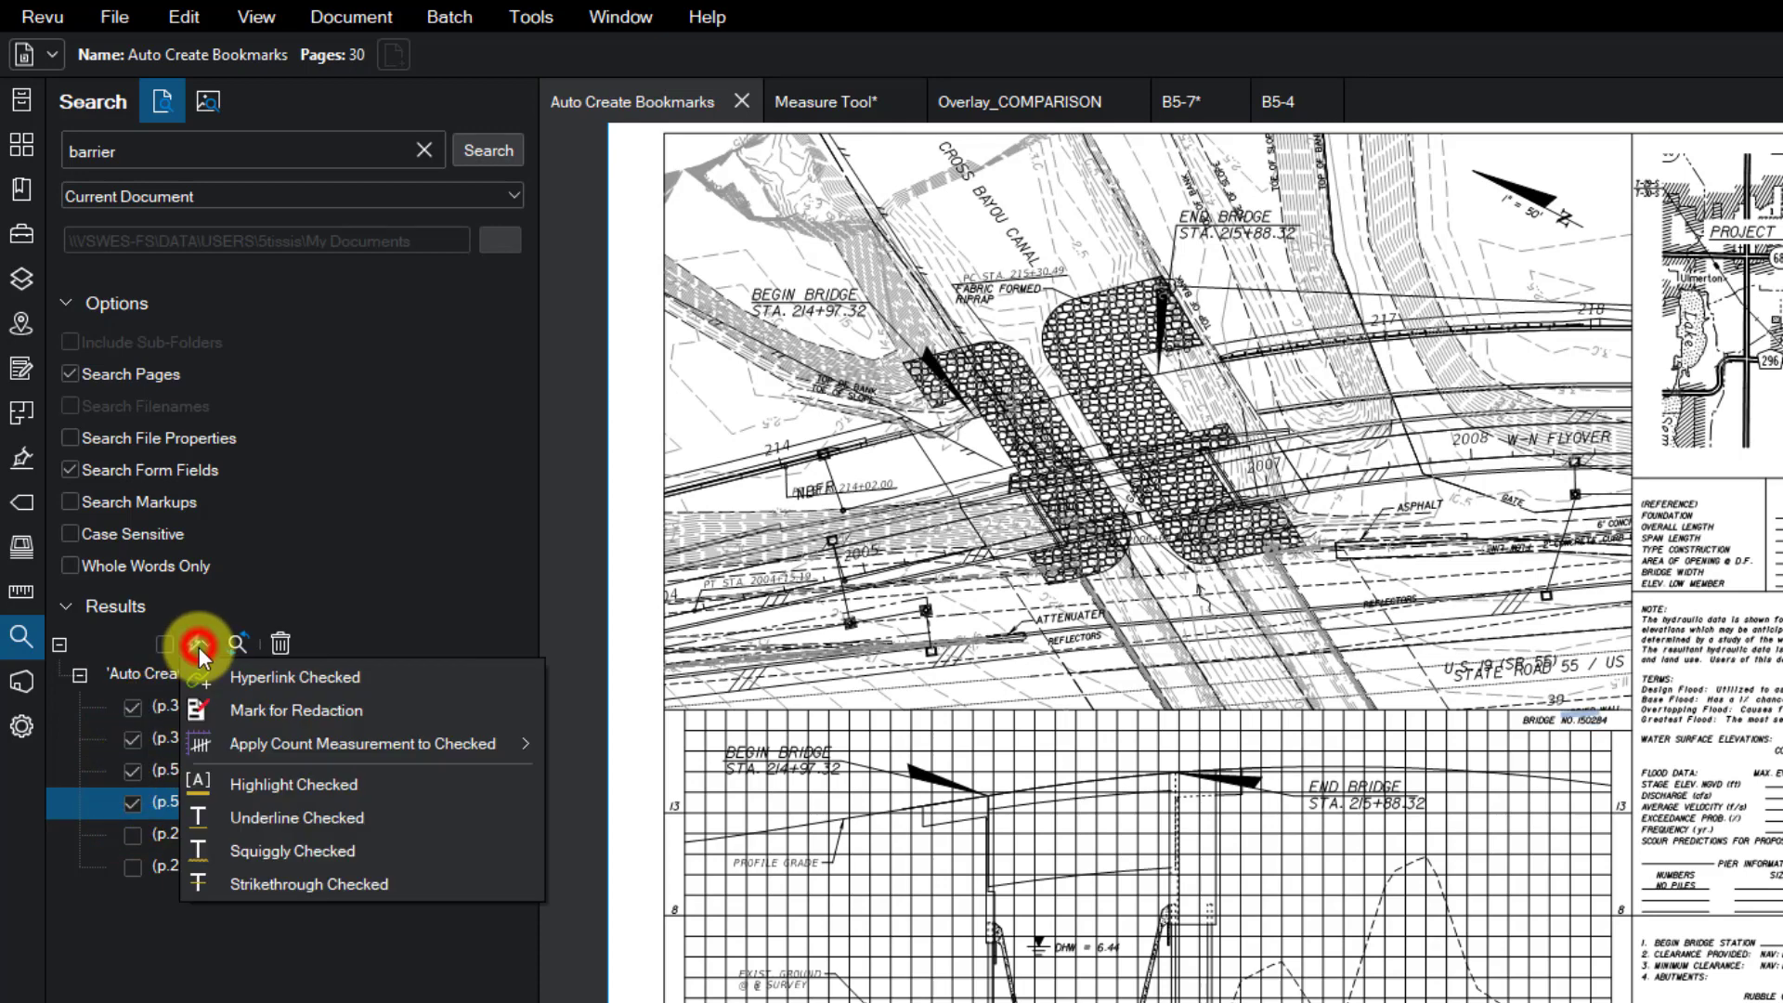
click(260, 682)
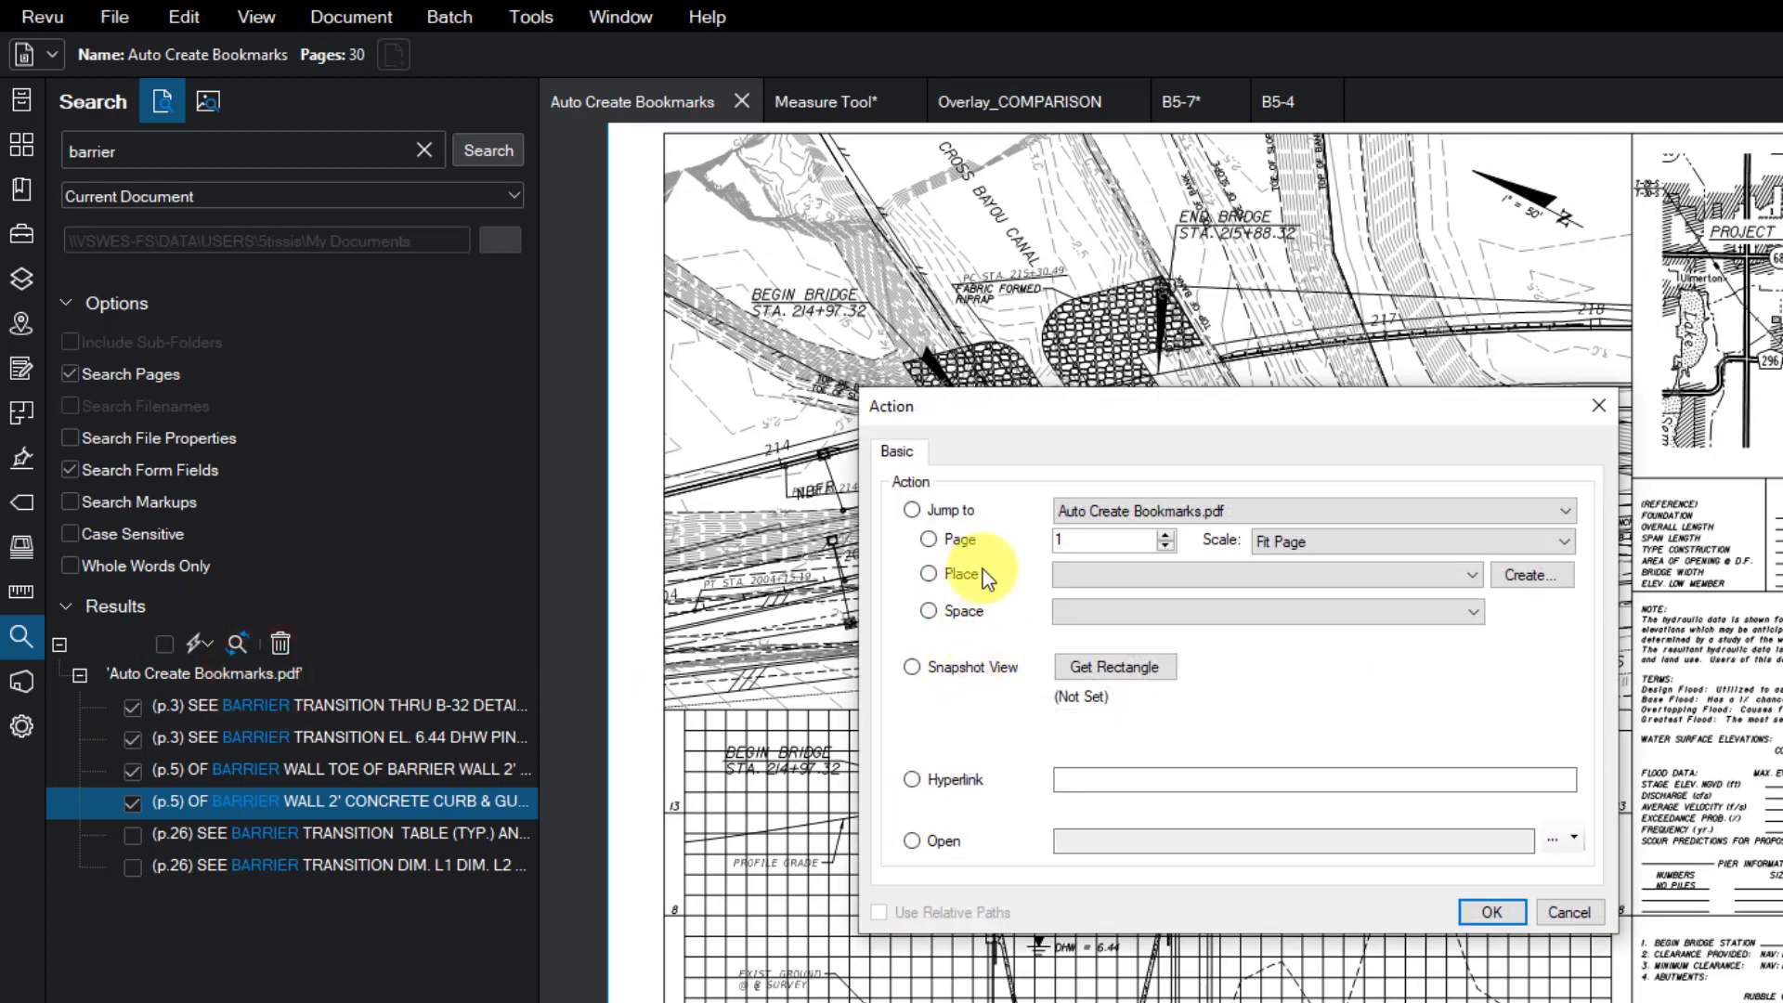
click(1108, 540)
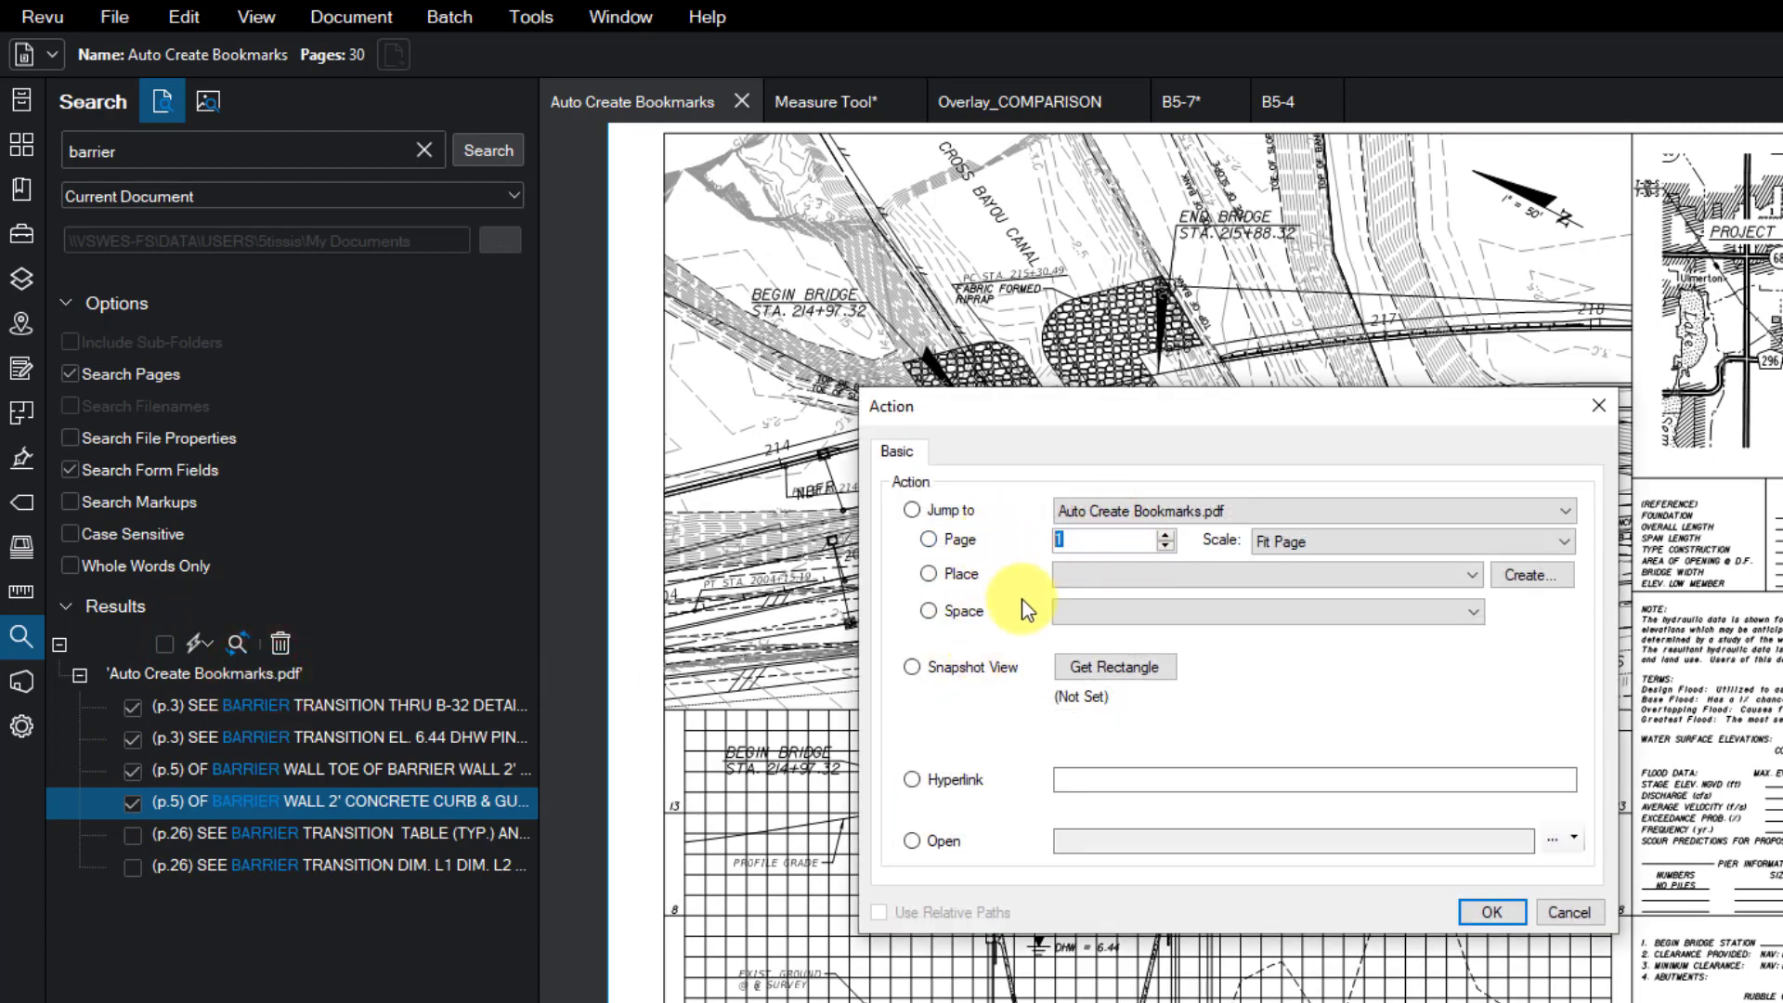
text(2)
click(1491, 912)
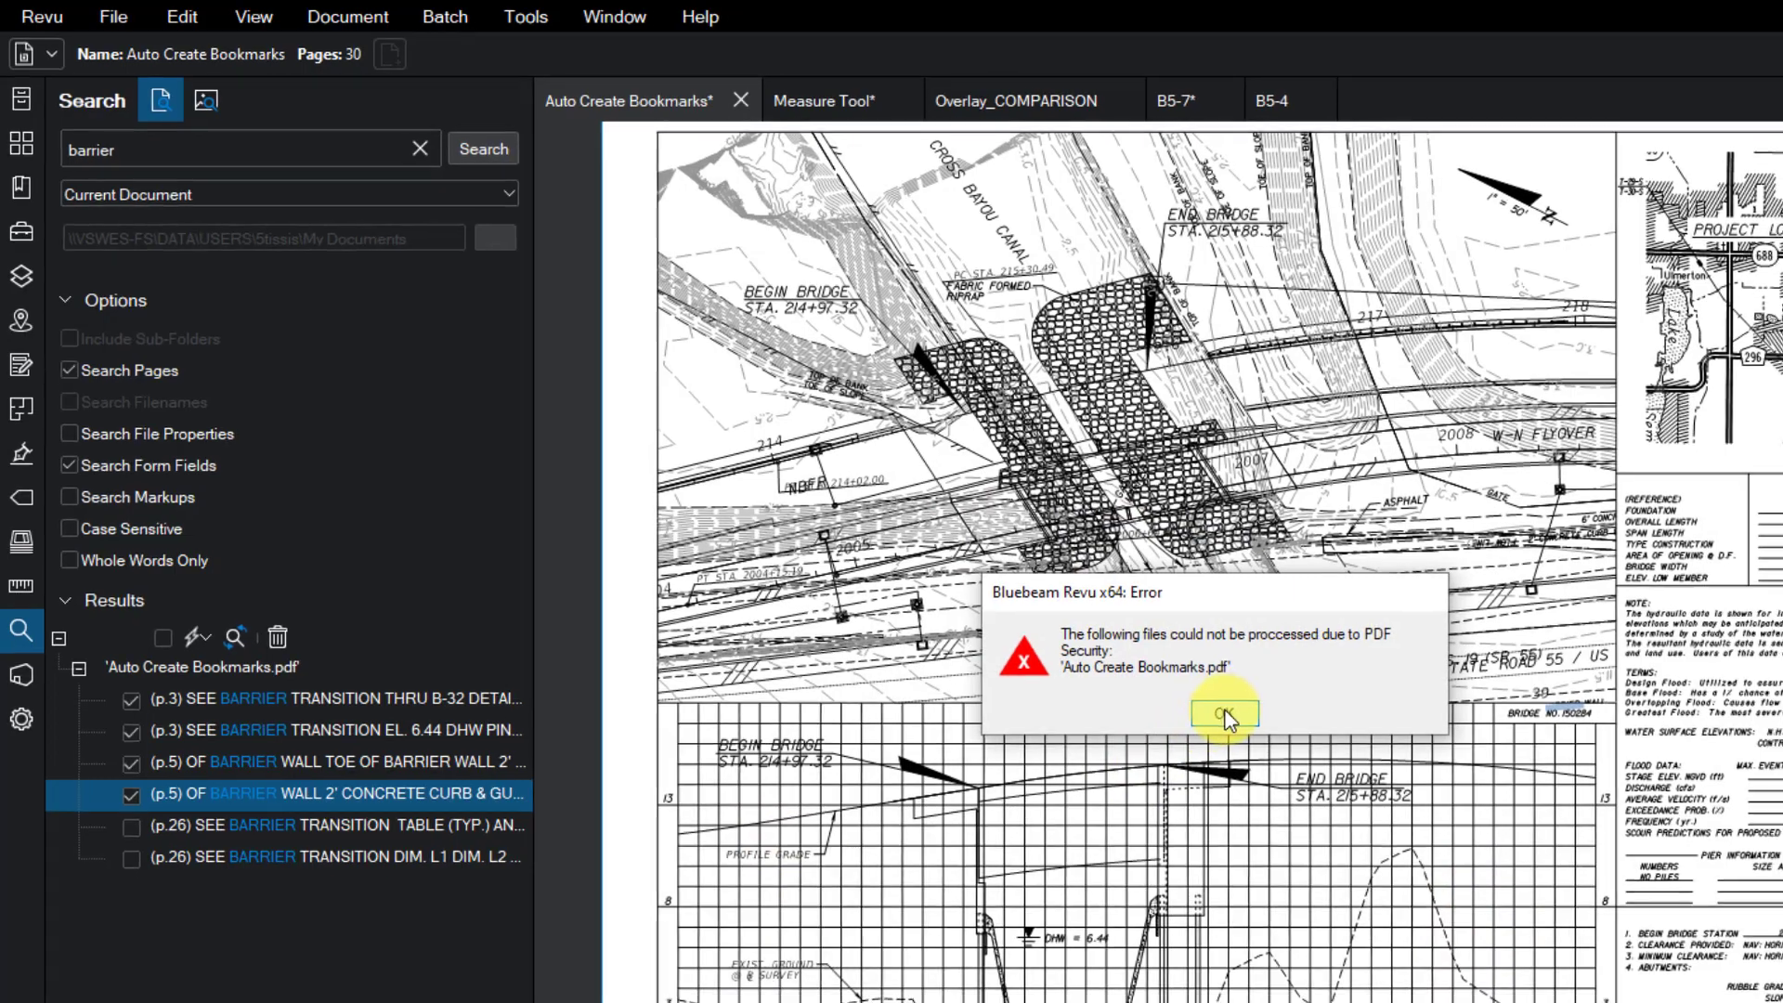
- Dismiss the PDF security error and close the results action menu without choosing anything
click(1238, 722)
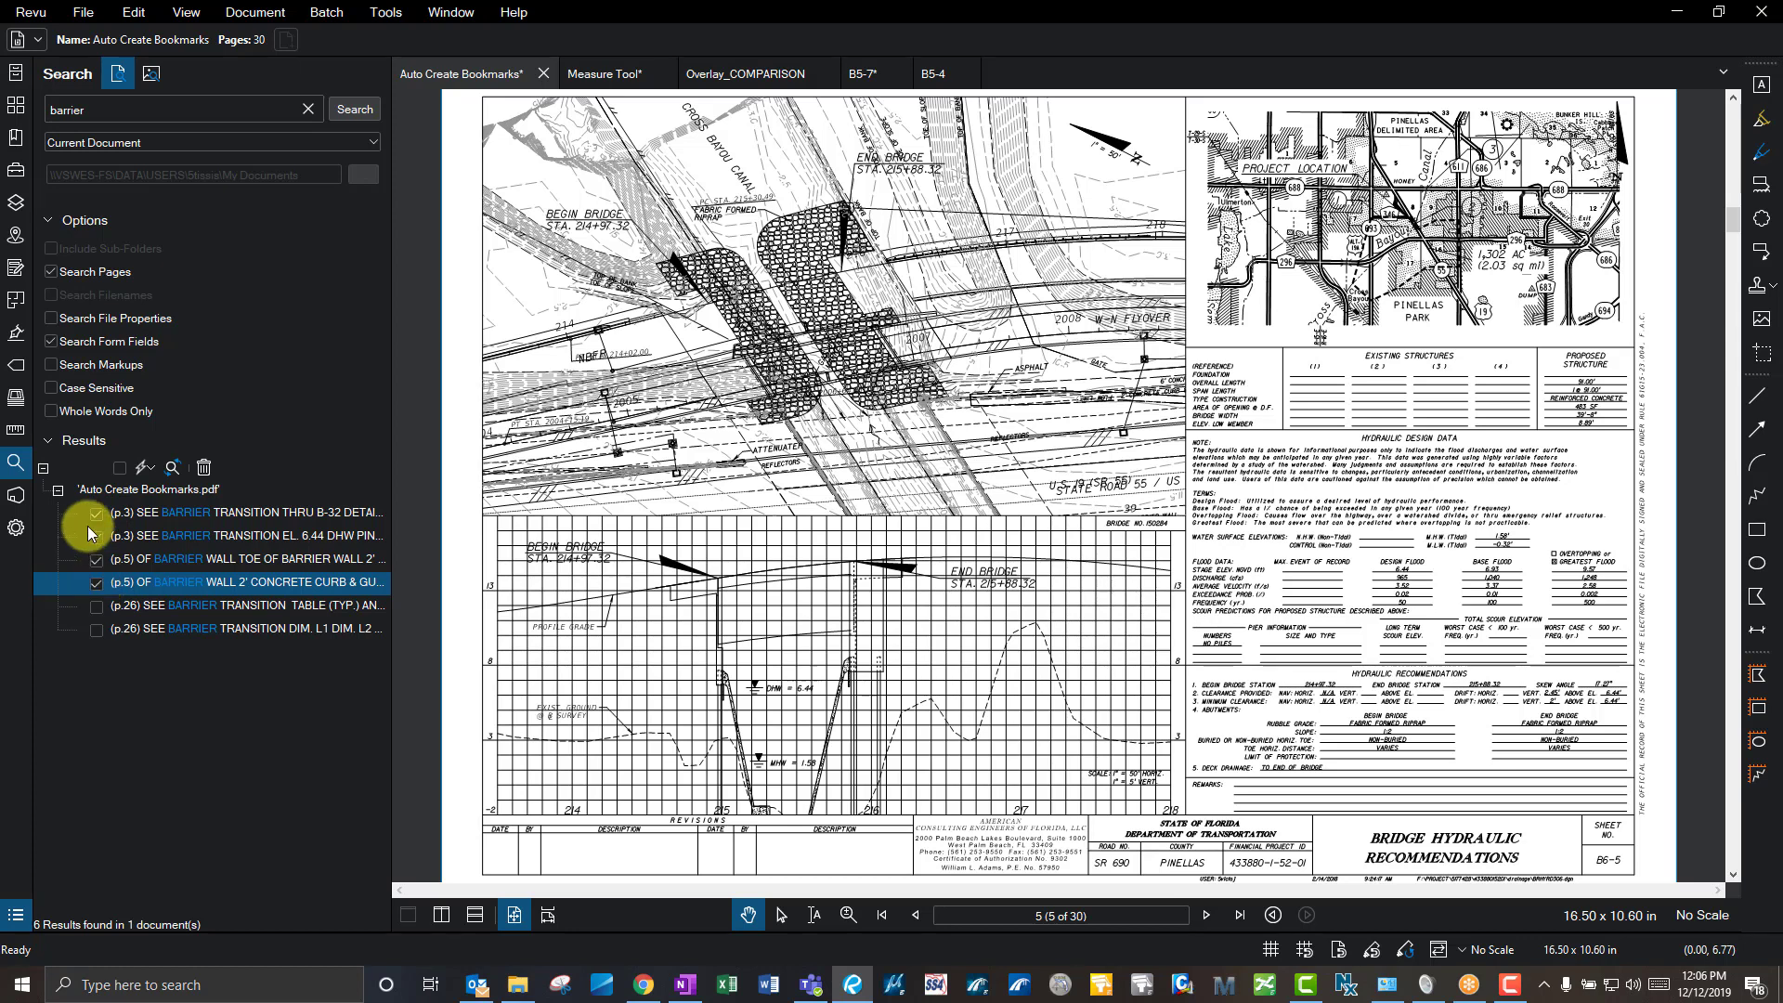
click(144, 467)
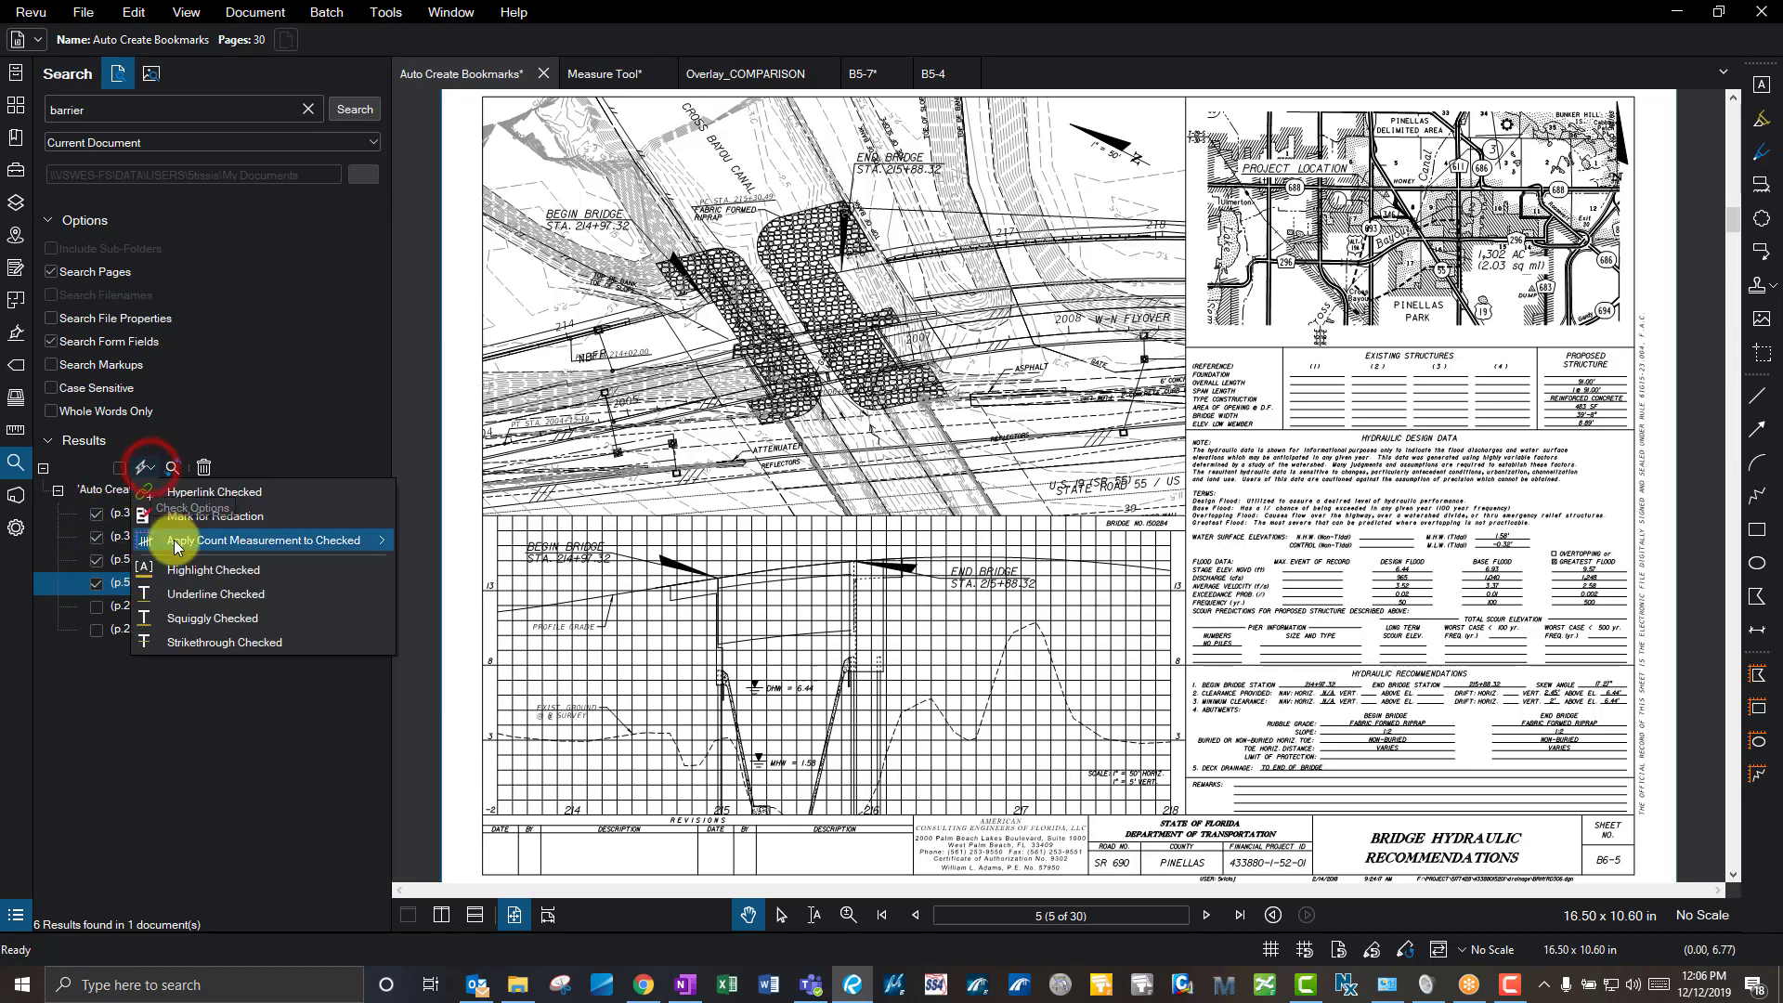
click(639, 390)
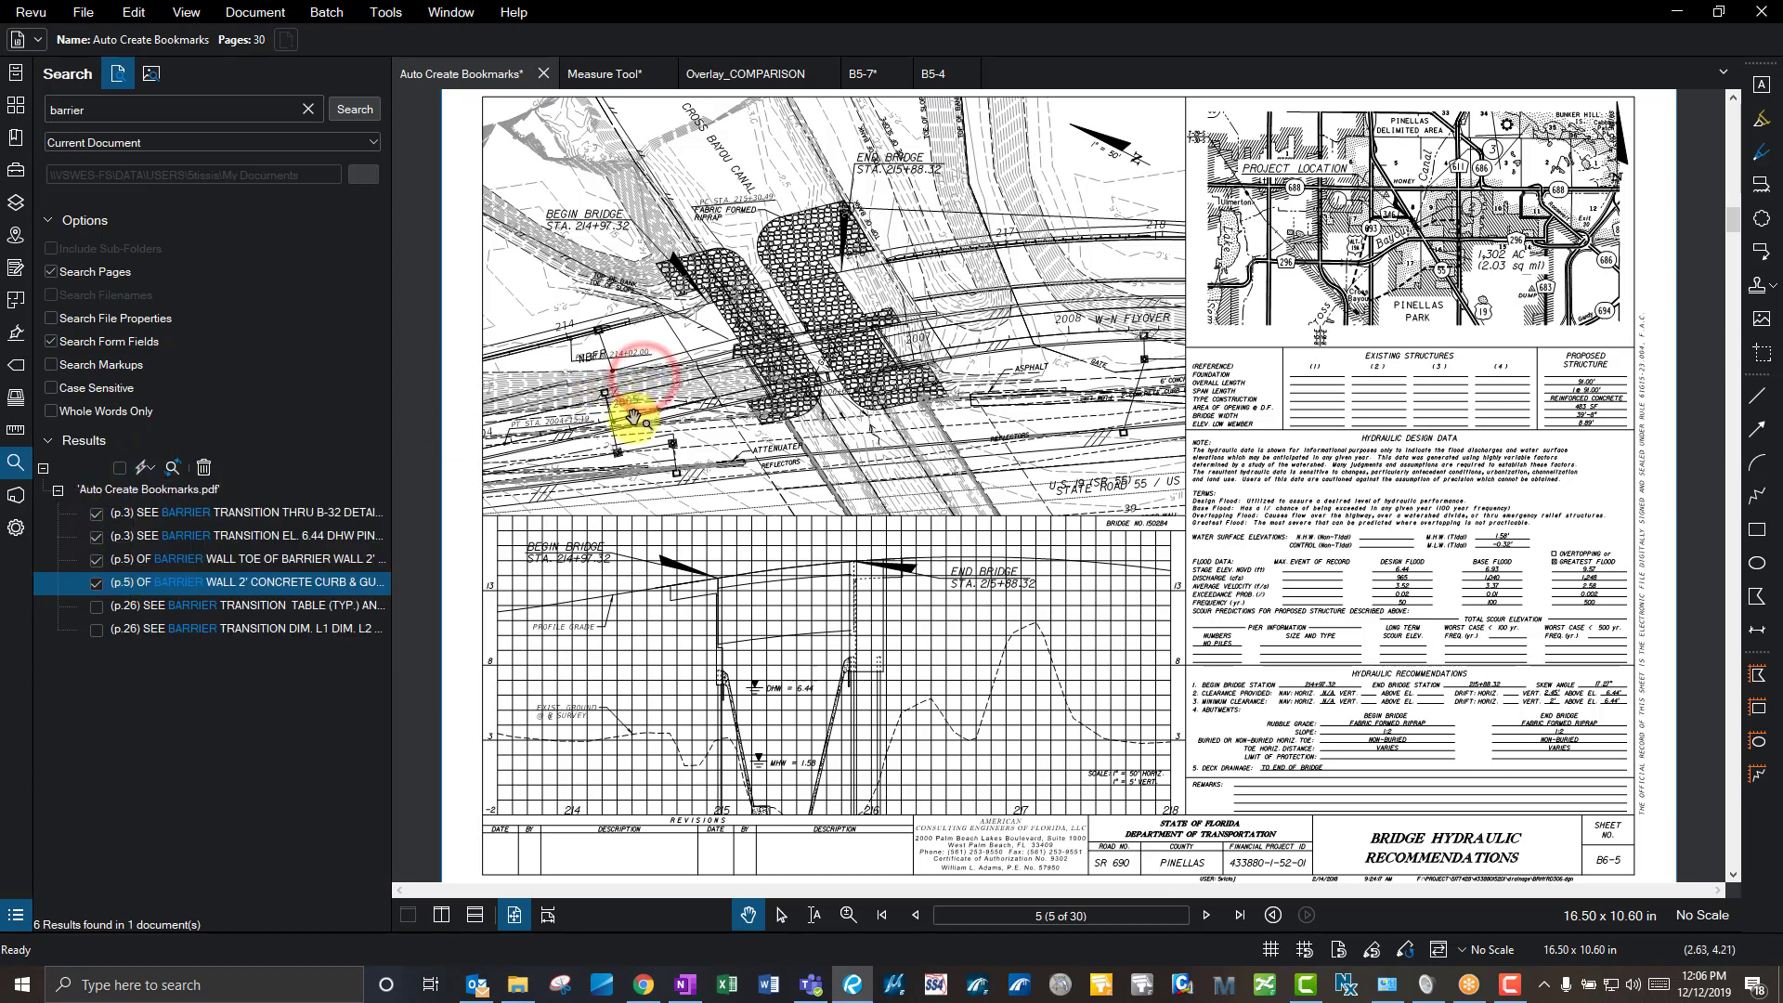
- Uncheck the four barrier results, leaving page 3 displayed
click(99, 583)
click(97, 560)
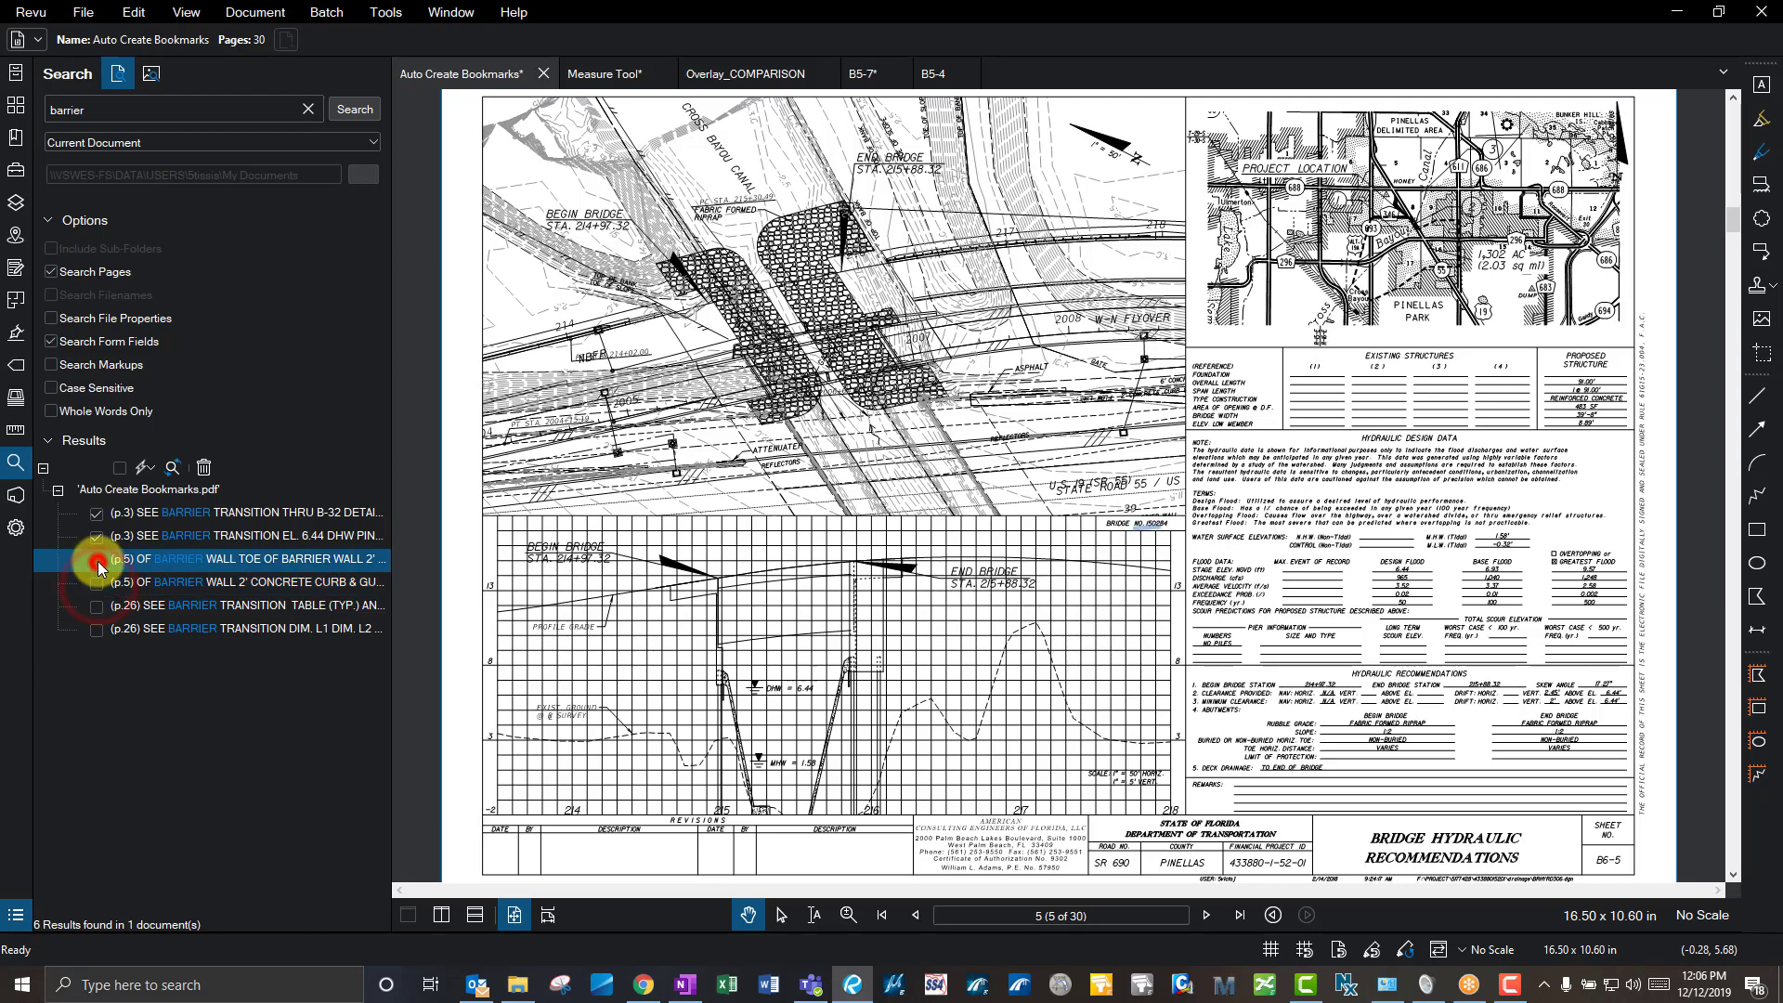
click(97, 537)
click(97, 513)
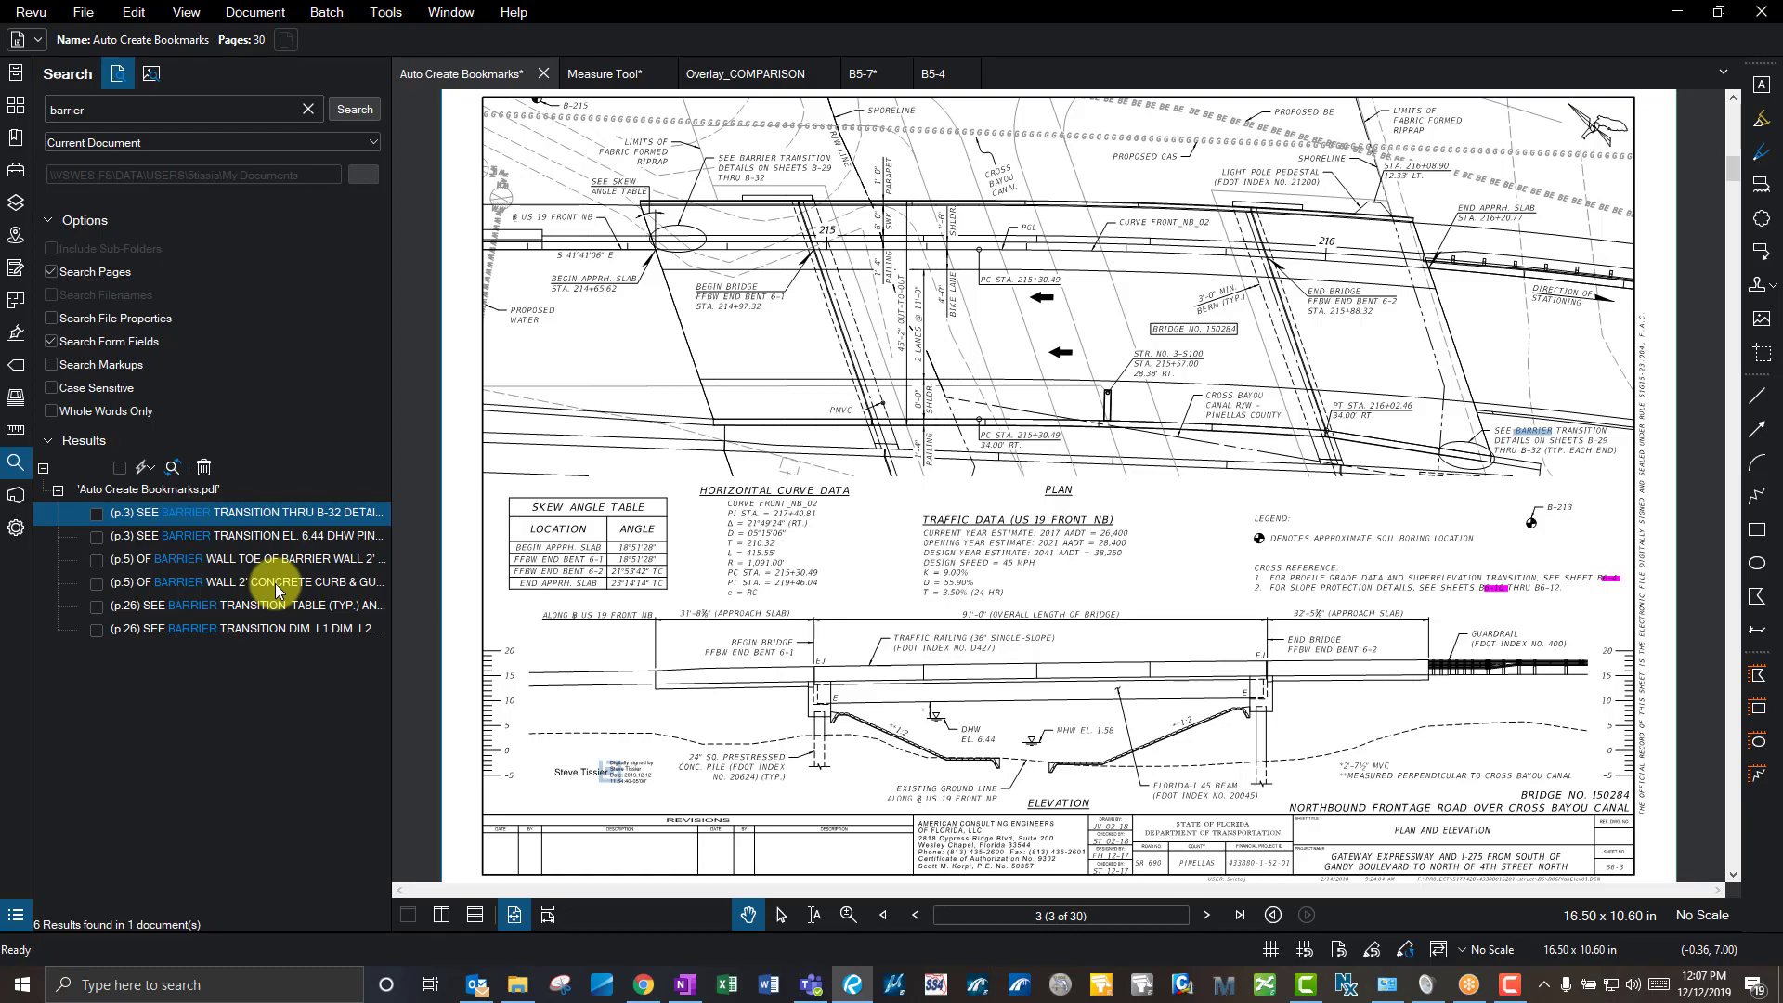
- Show All Studio Projects, listing Working Directory and Tissier
click(19, 501)
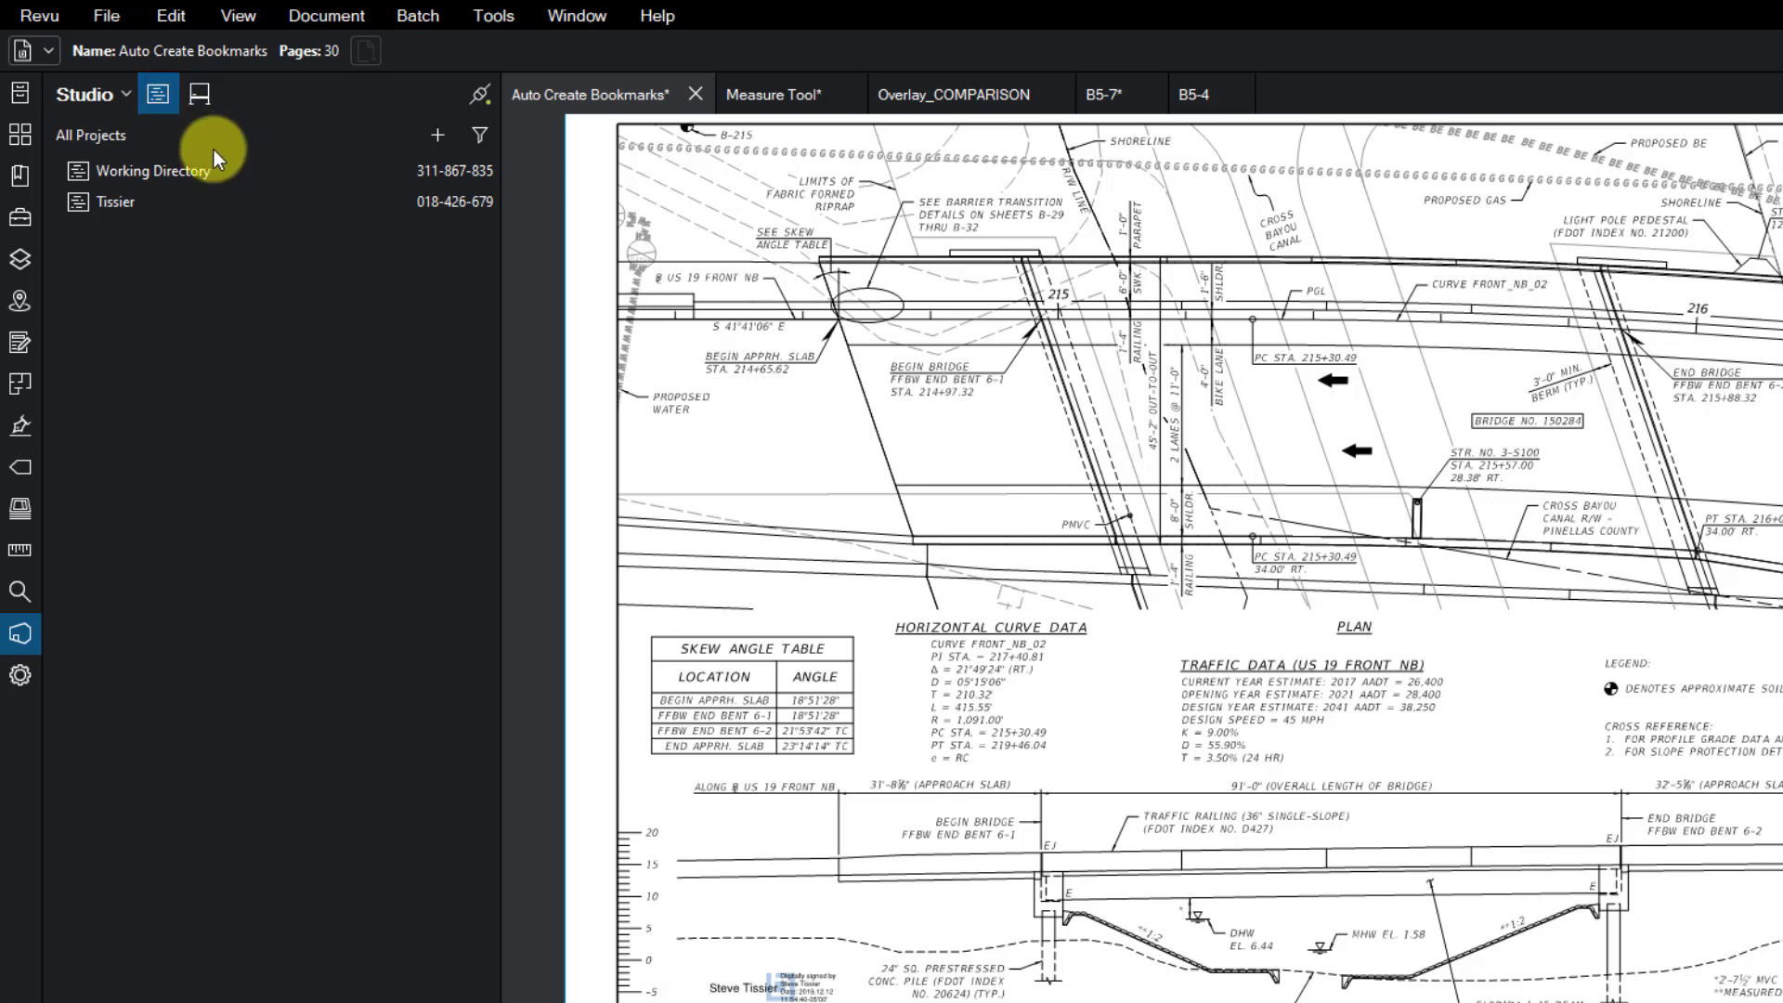
click(167, 103)
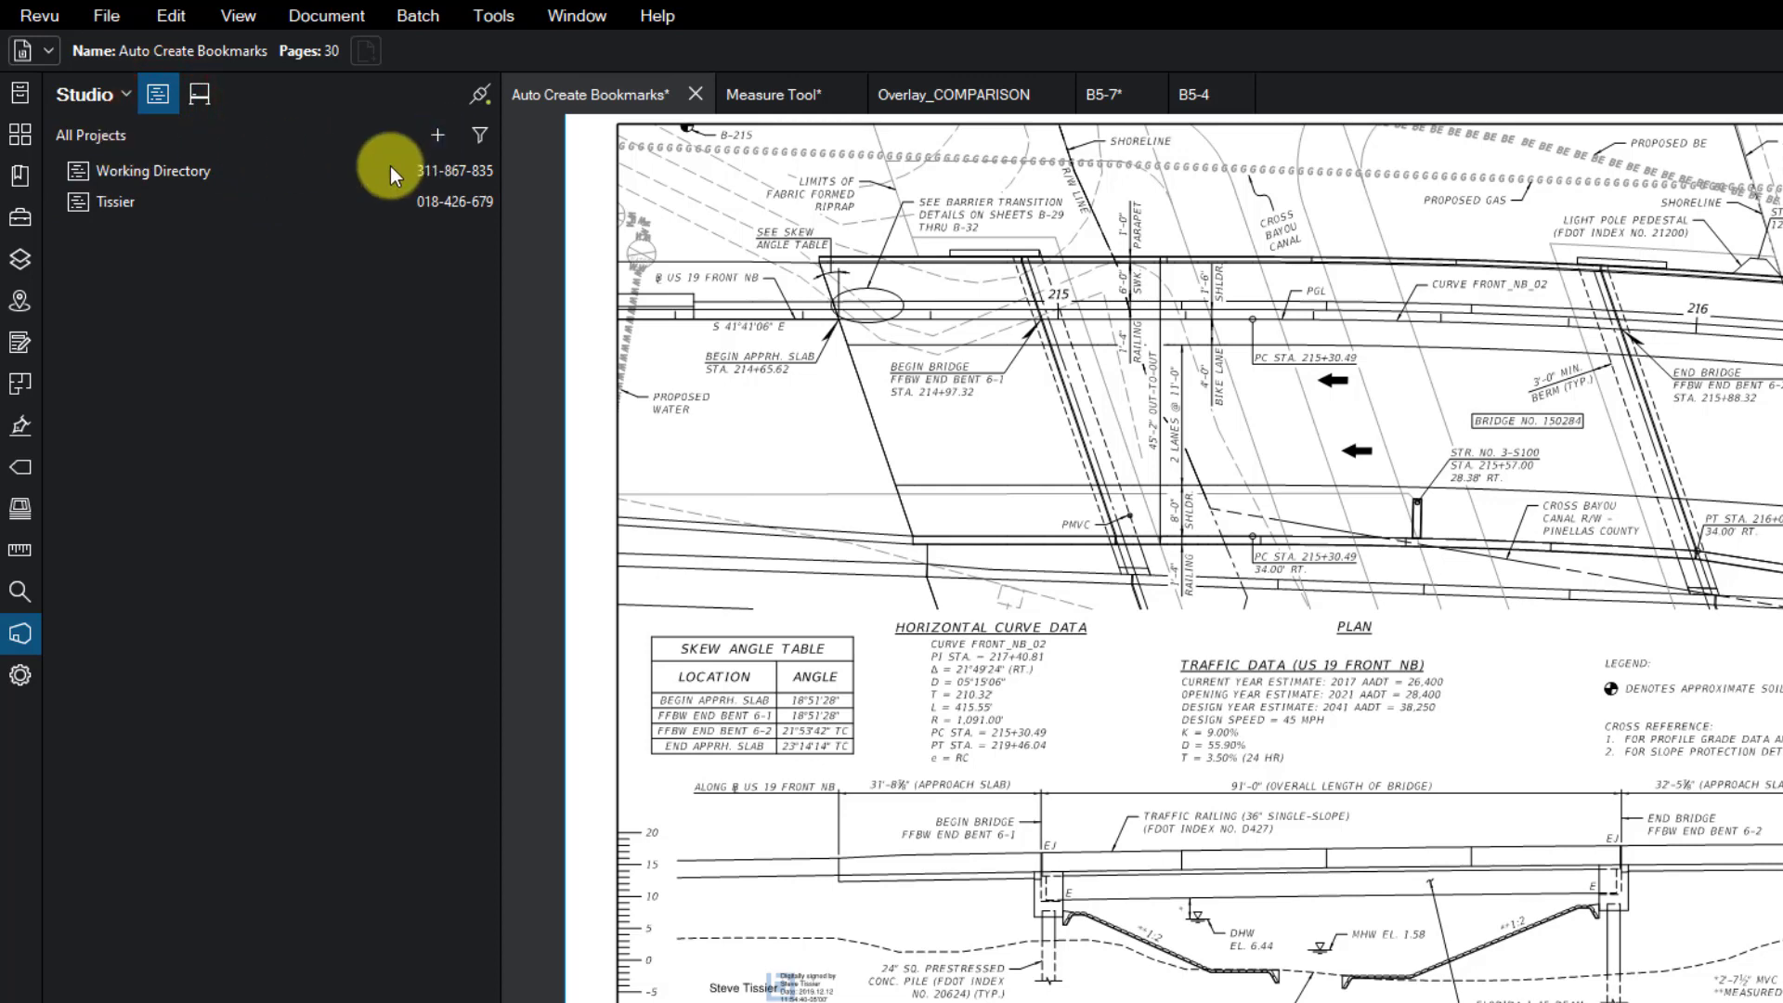
- Open the Tissier project and dock it as the first document tab
click(440, 141)
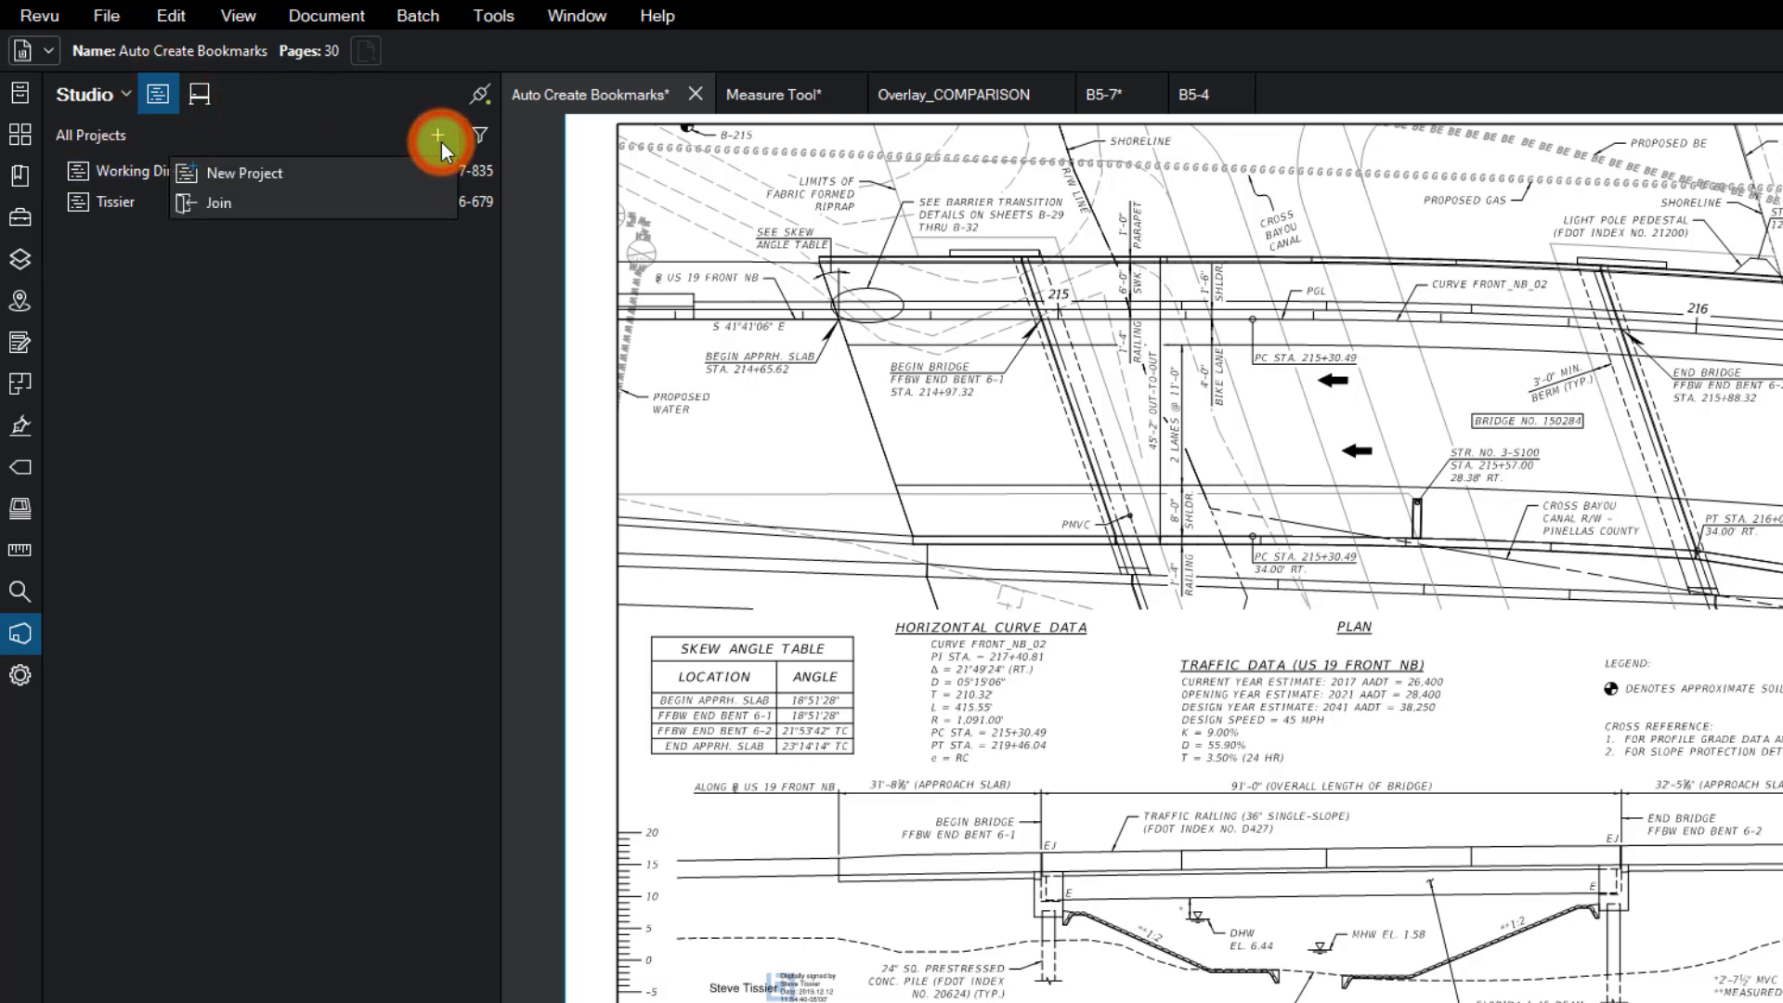
click(173, 286)
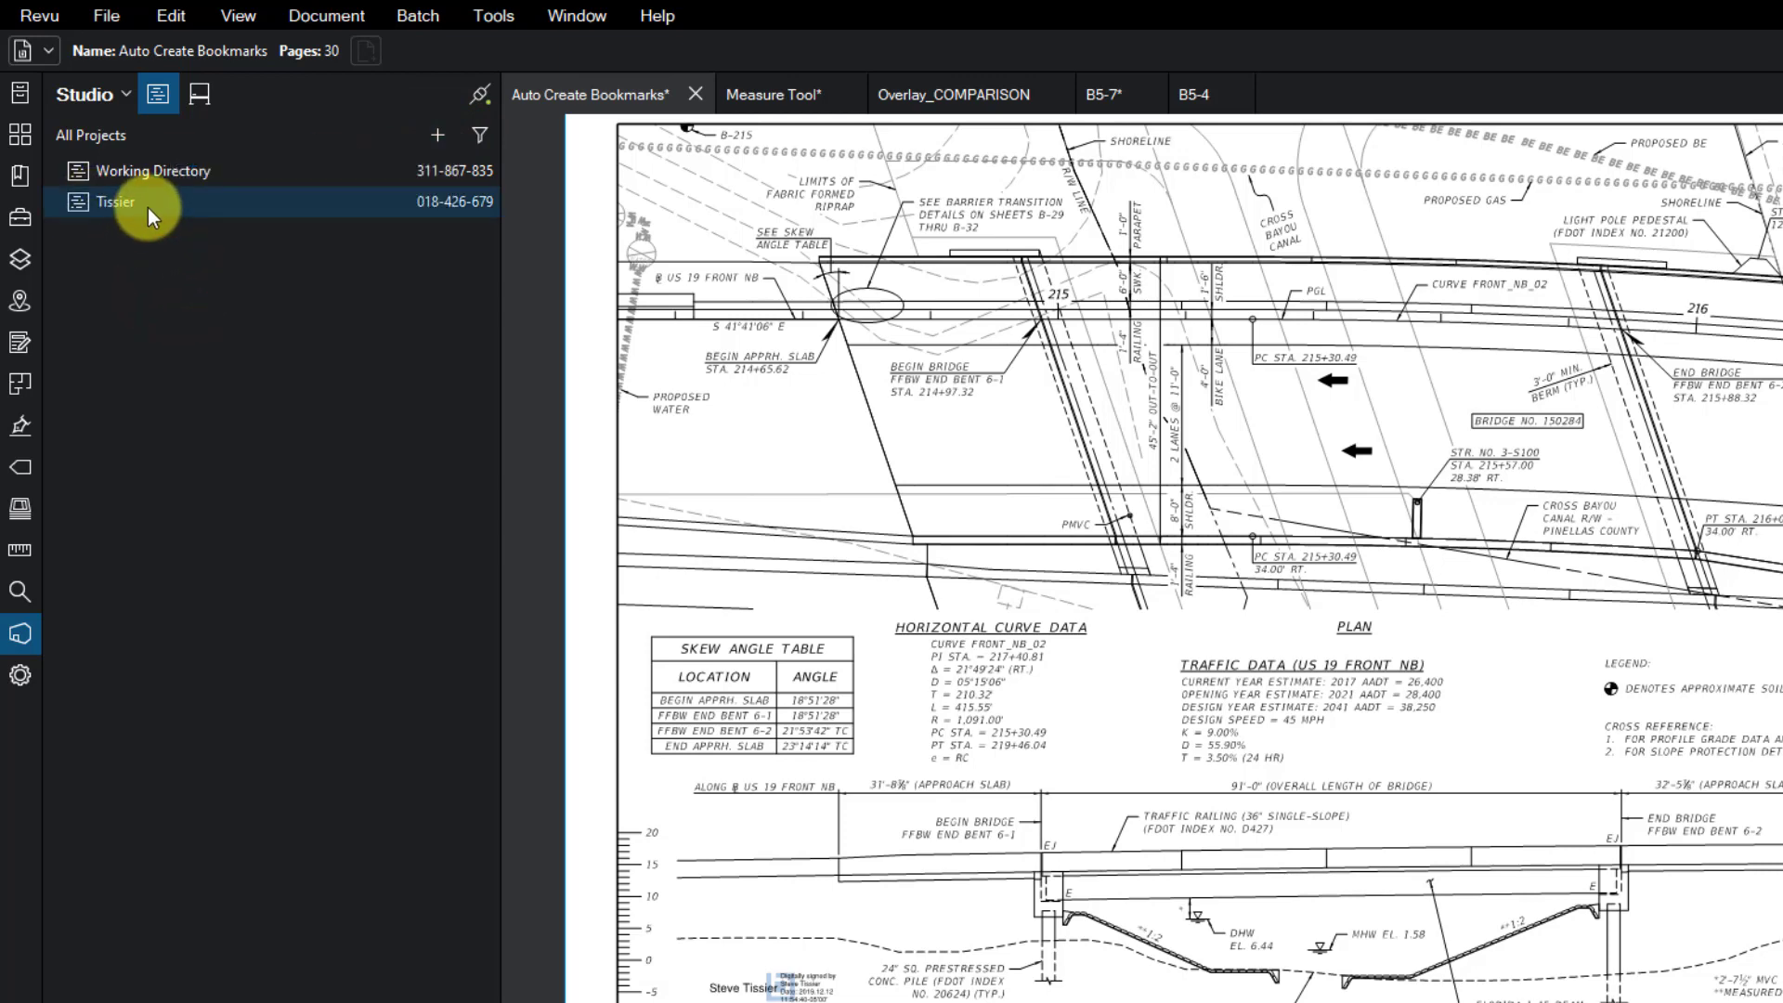
double_click(153, 201)
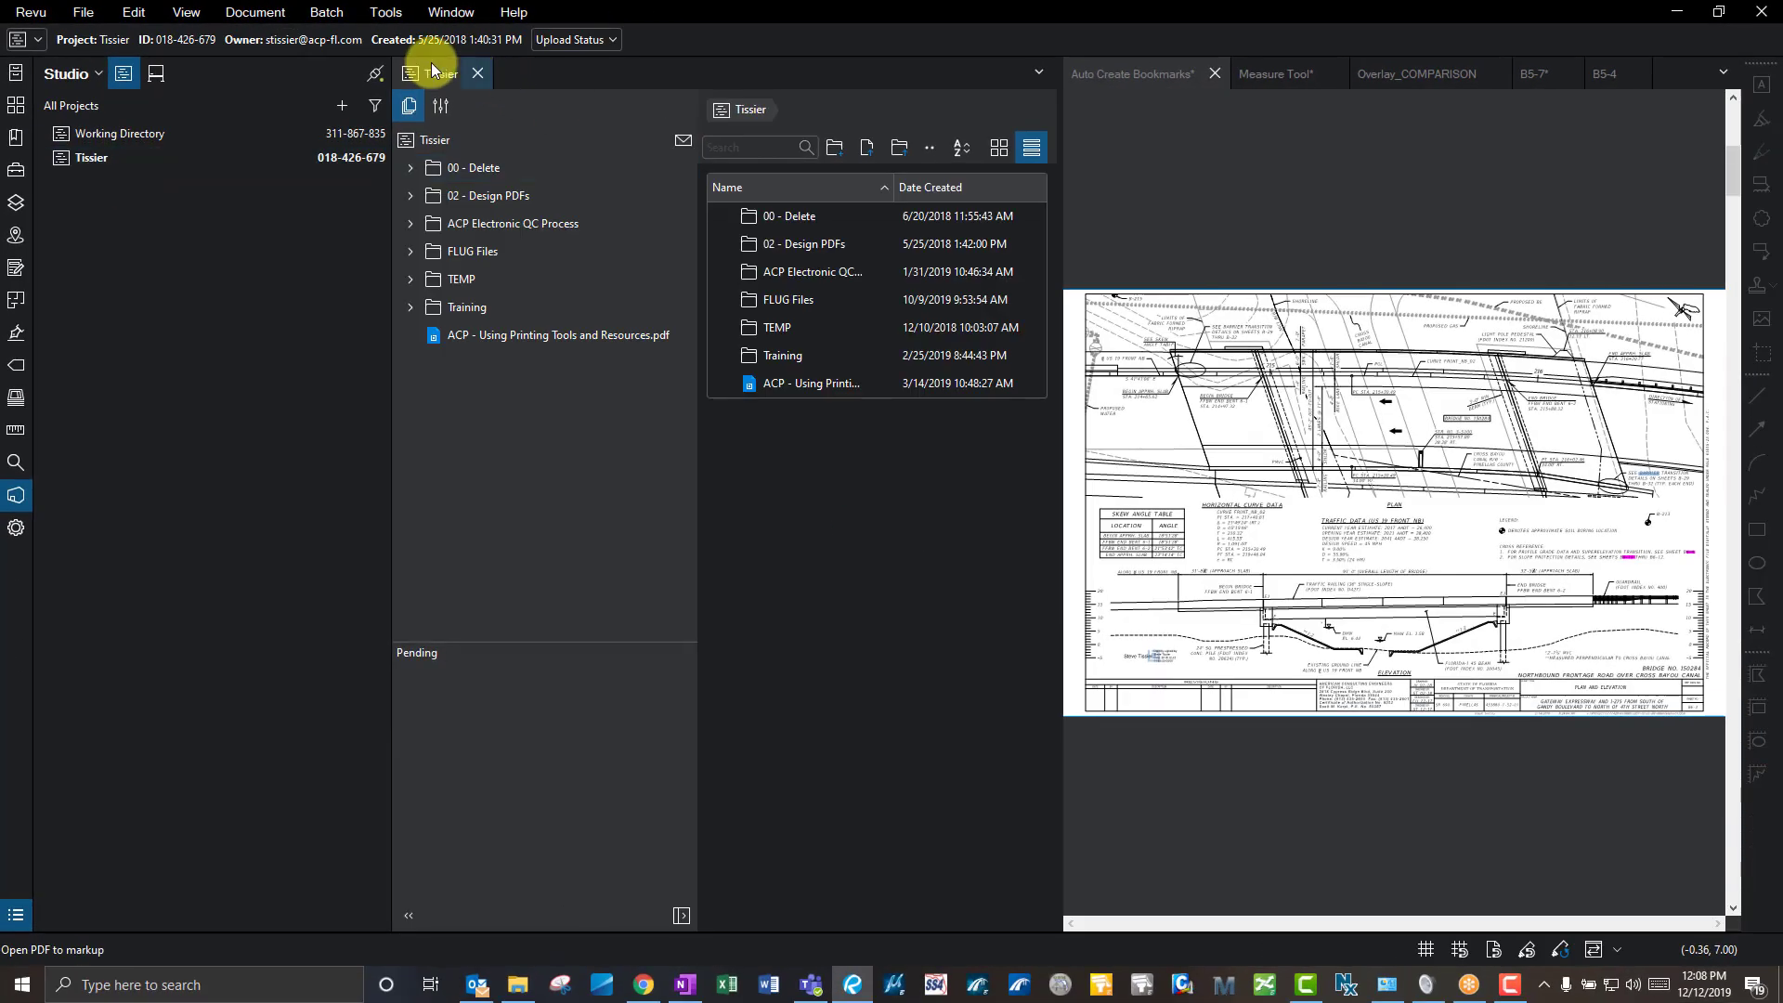
drag(431, 69, 1074, 80)
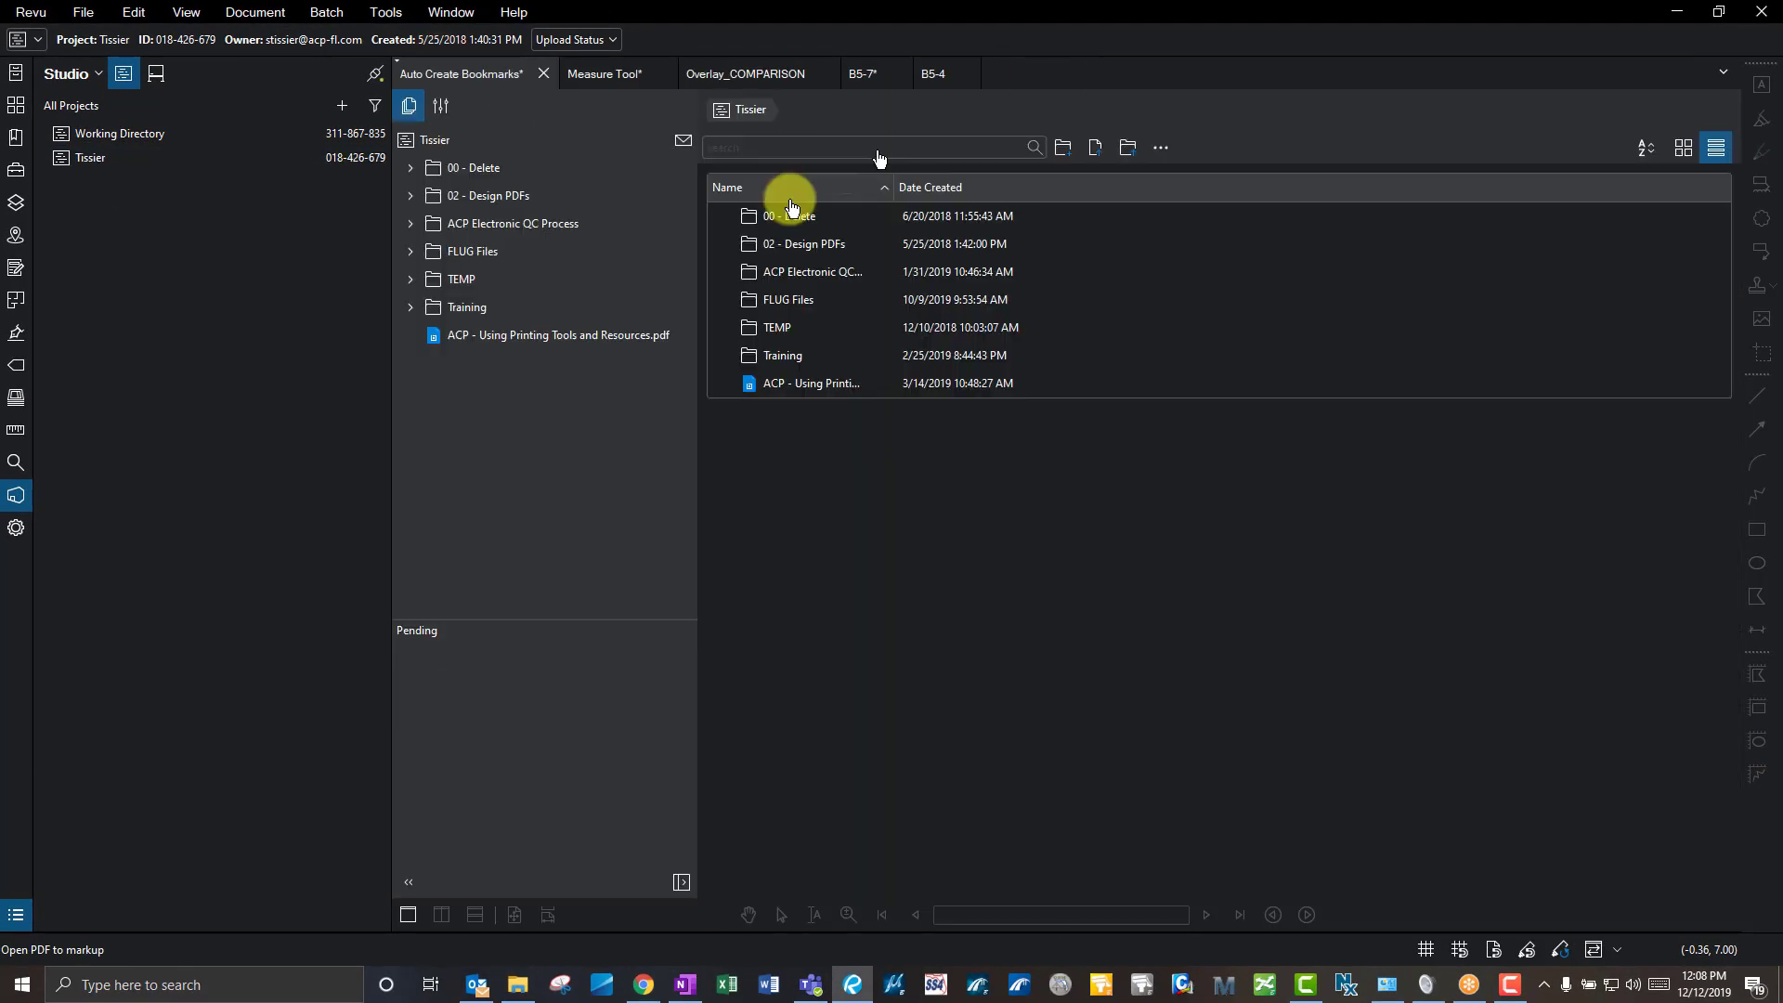
drag(791, 206, 564, 199)
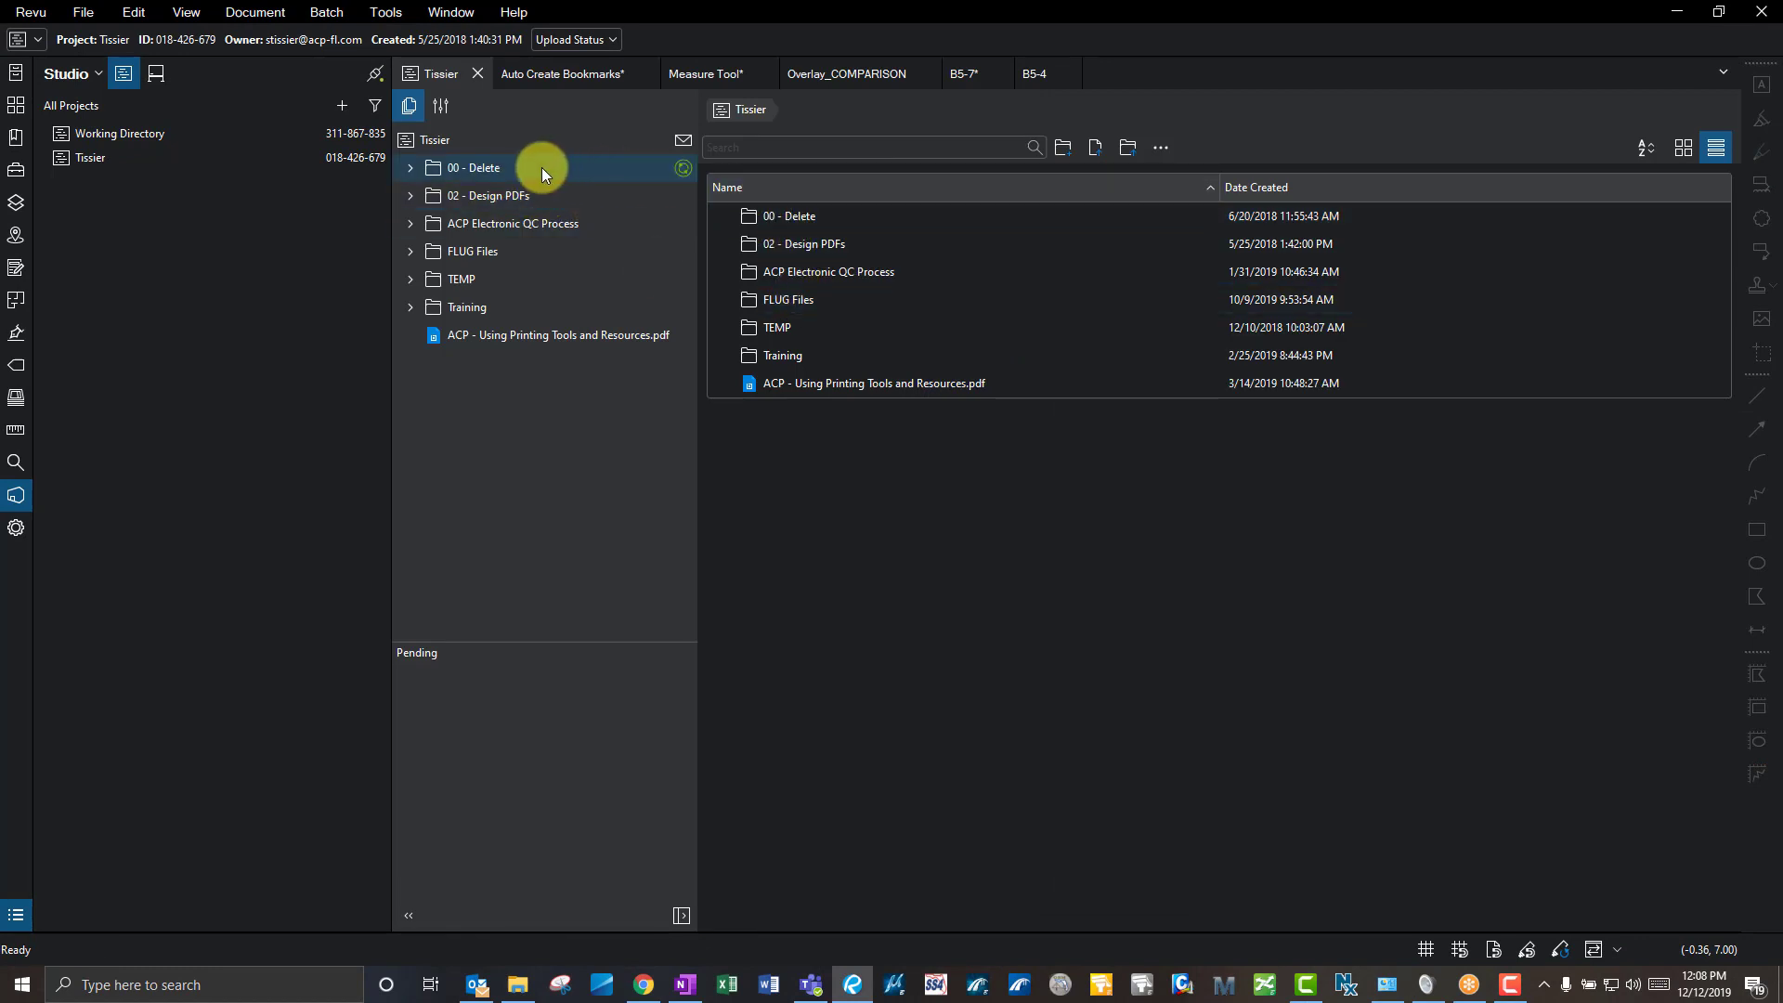
- Browse the 00 - Delete and FLUG Files folders, then bring up the Sets folder in File Explorer
click(410, 169)
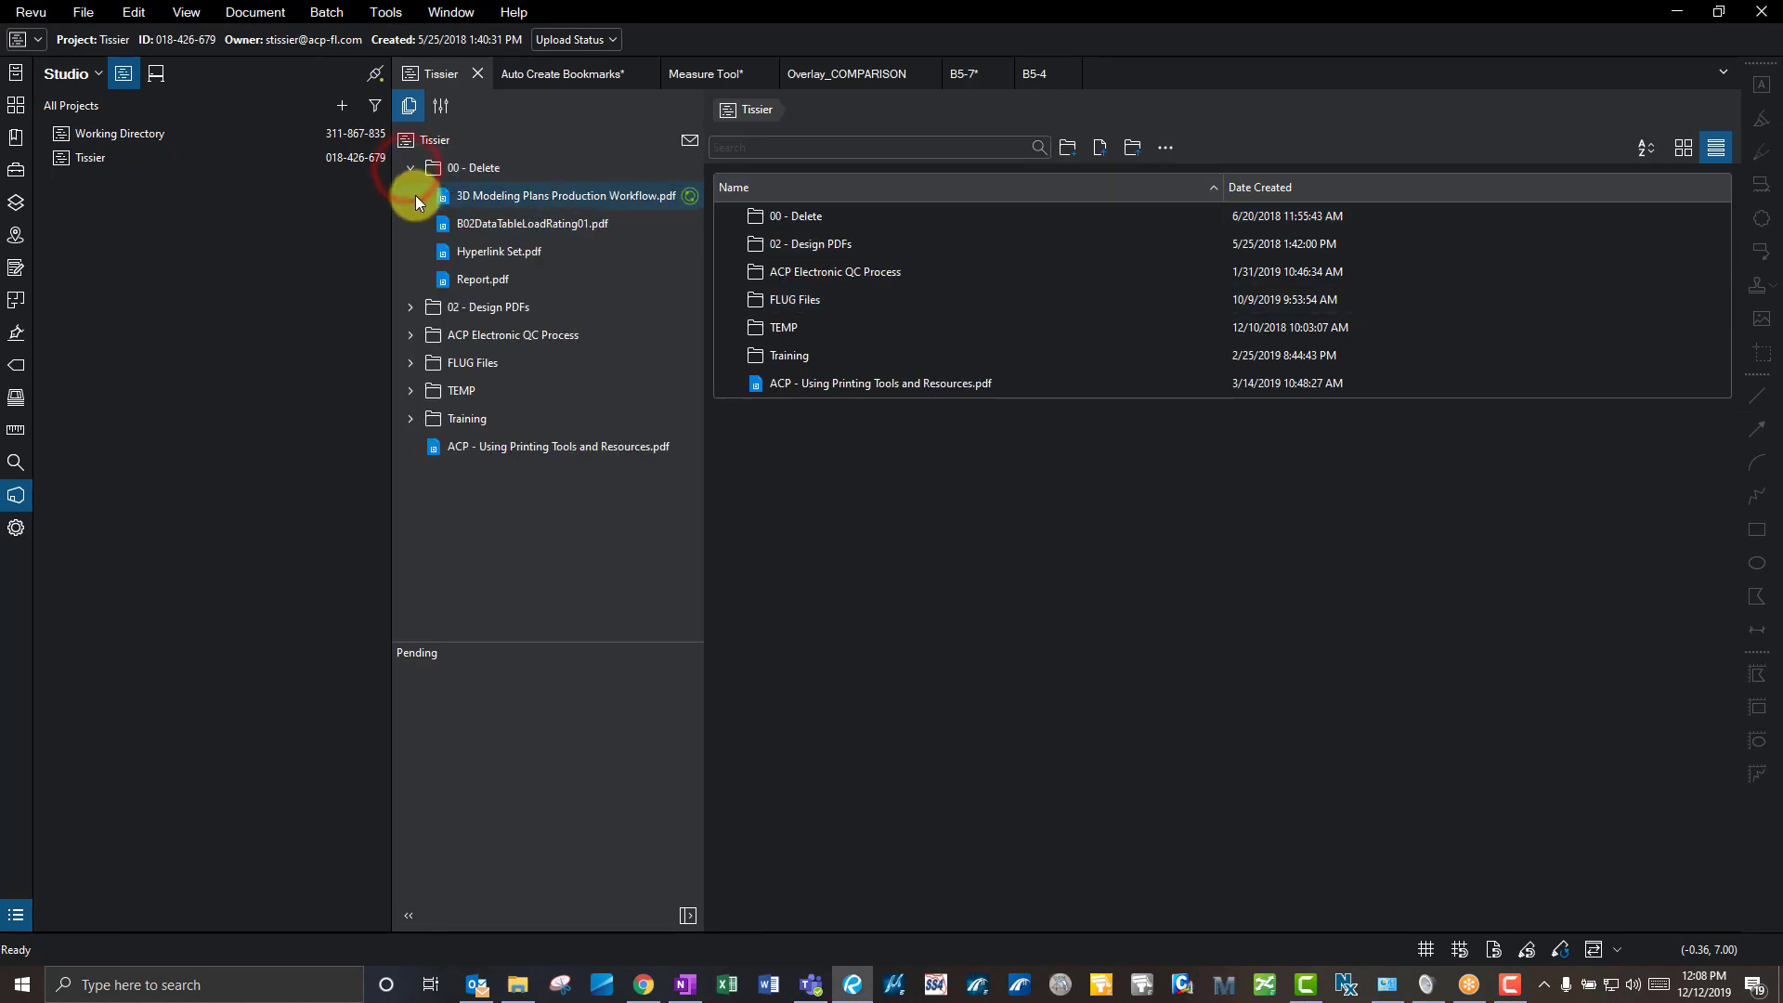
click(408, 168)
click(410, 251)
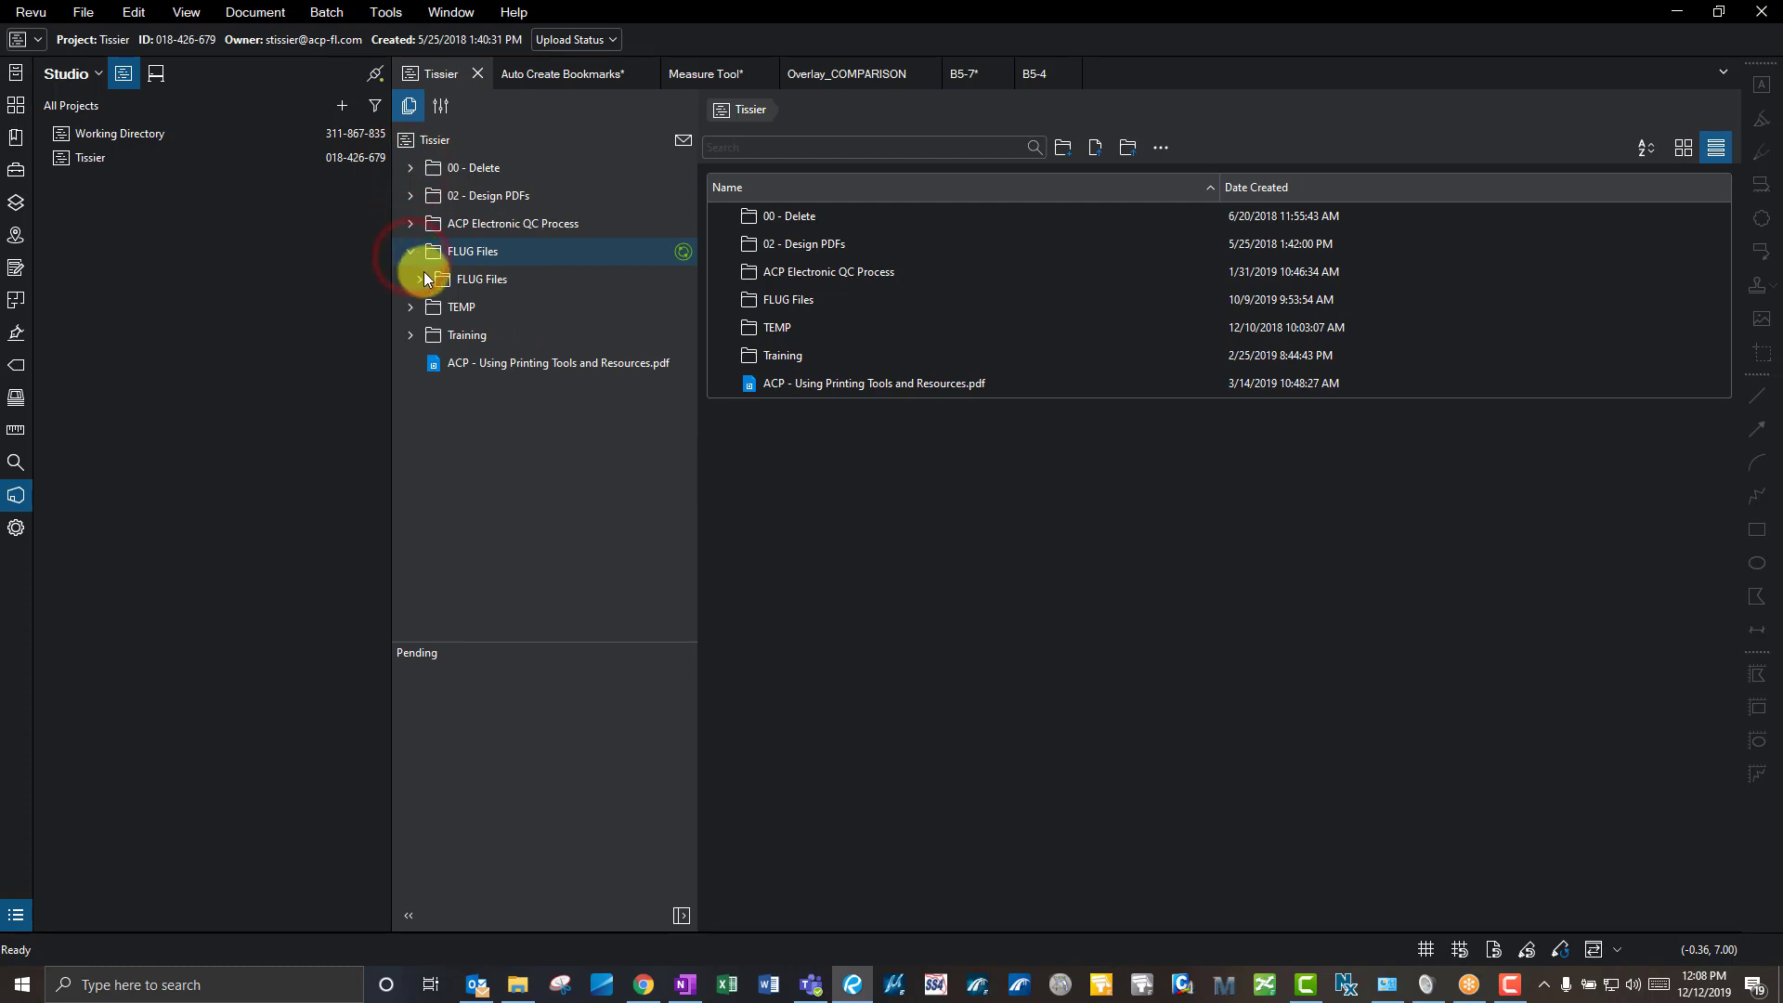
click(420, 280)
click(420, 281)
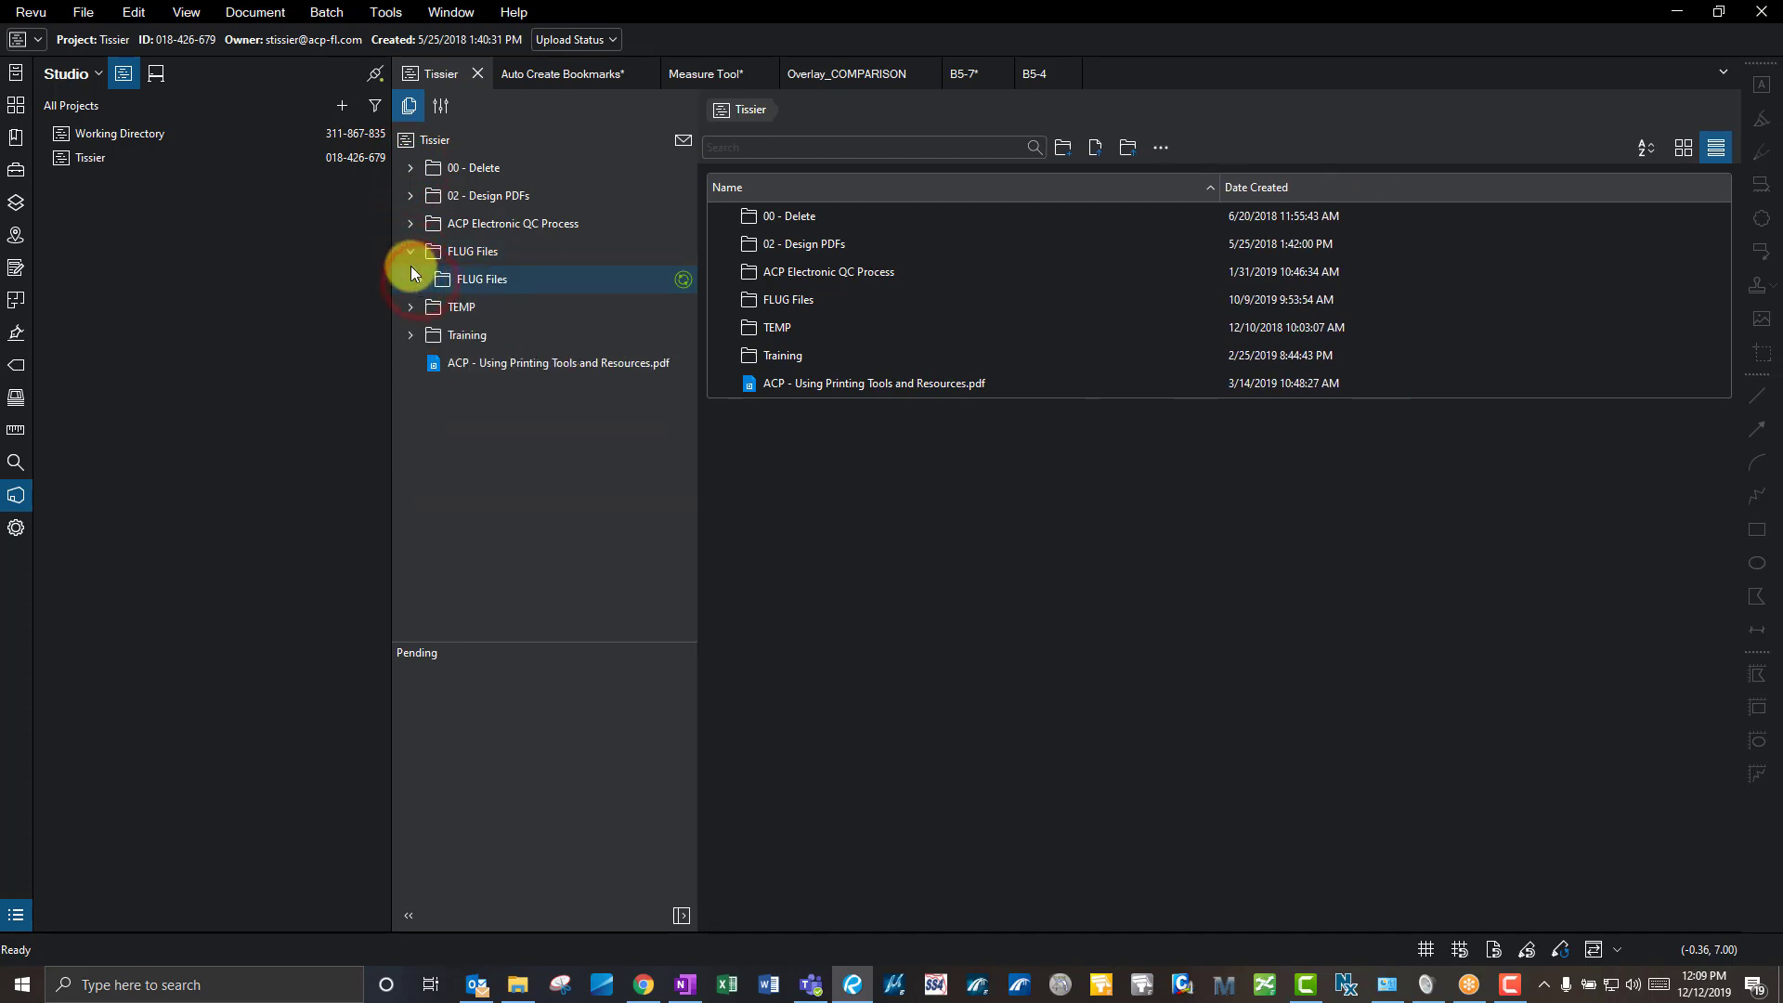
click(409, 251)
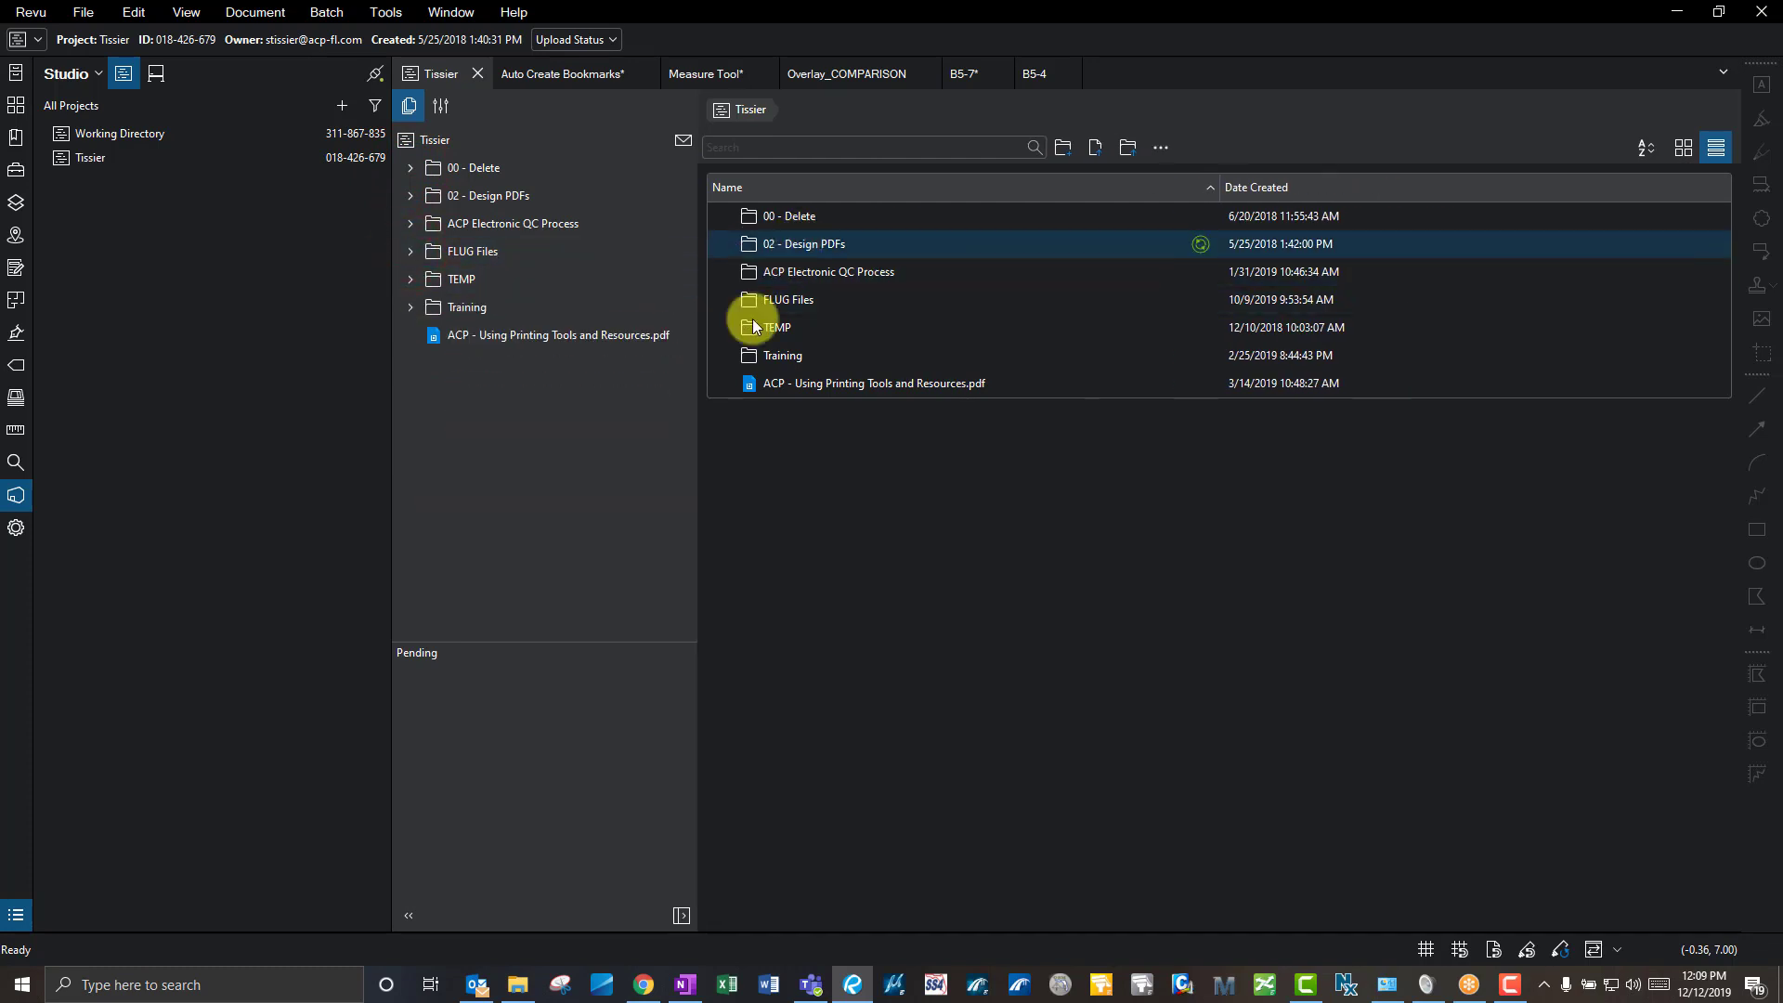
click(517, 982)
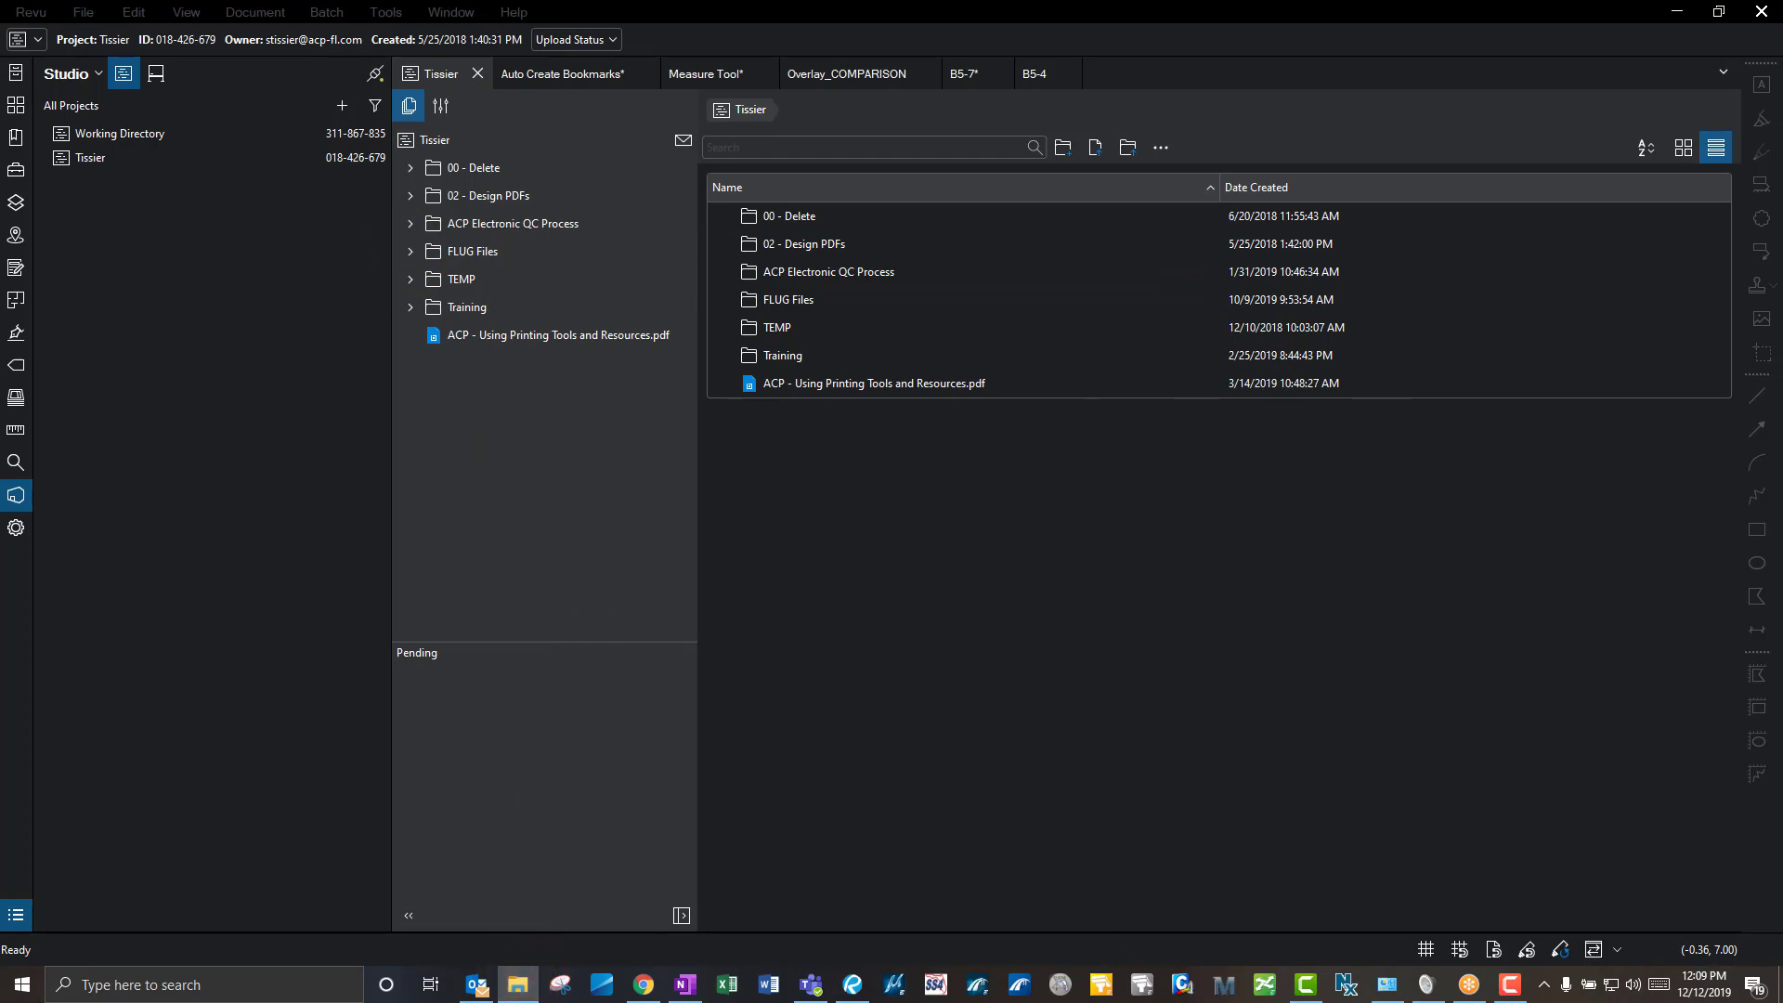
drag(1782, 176, 758, 202)
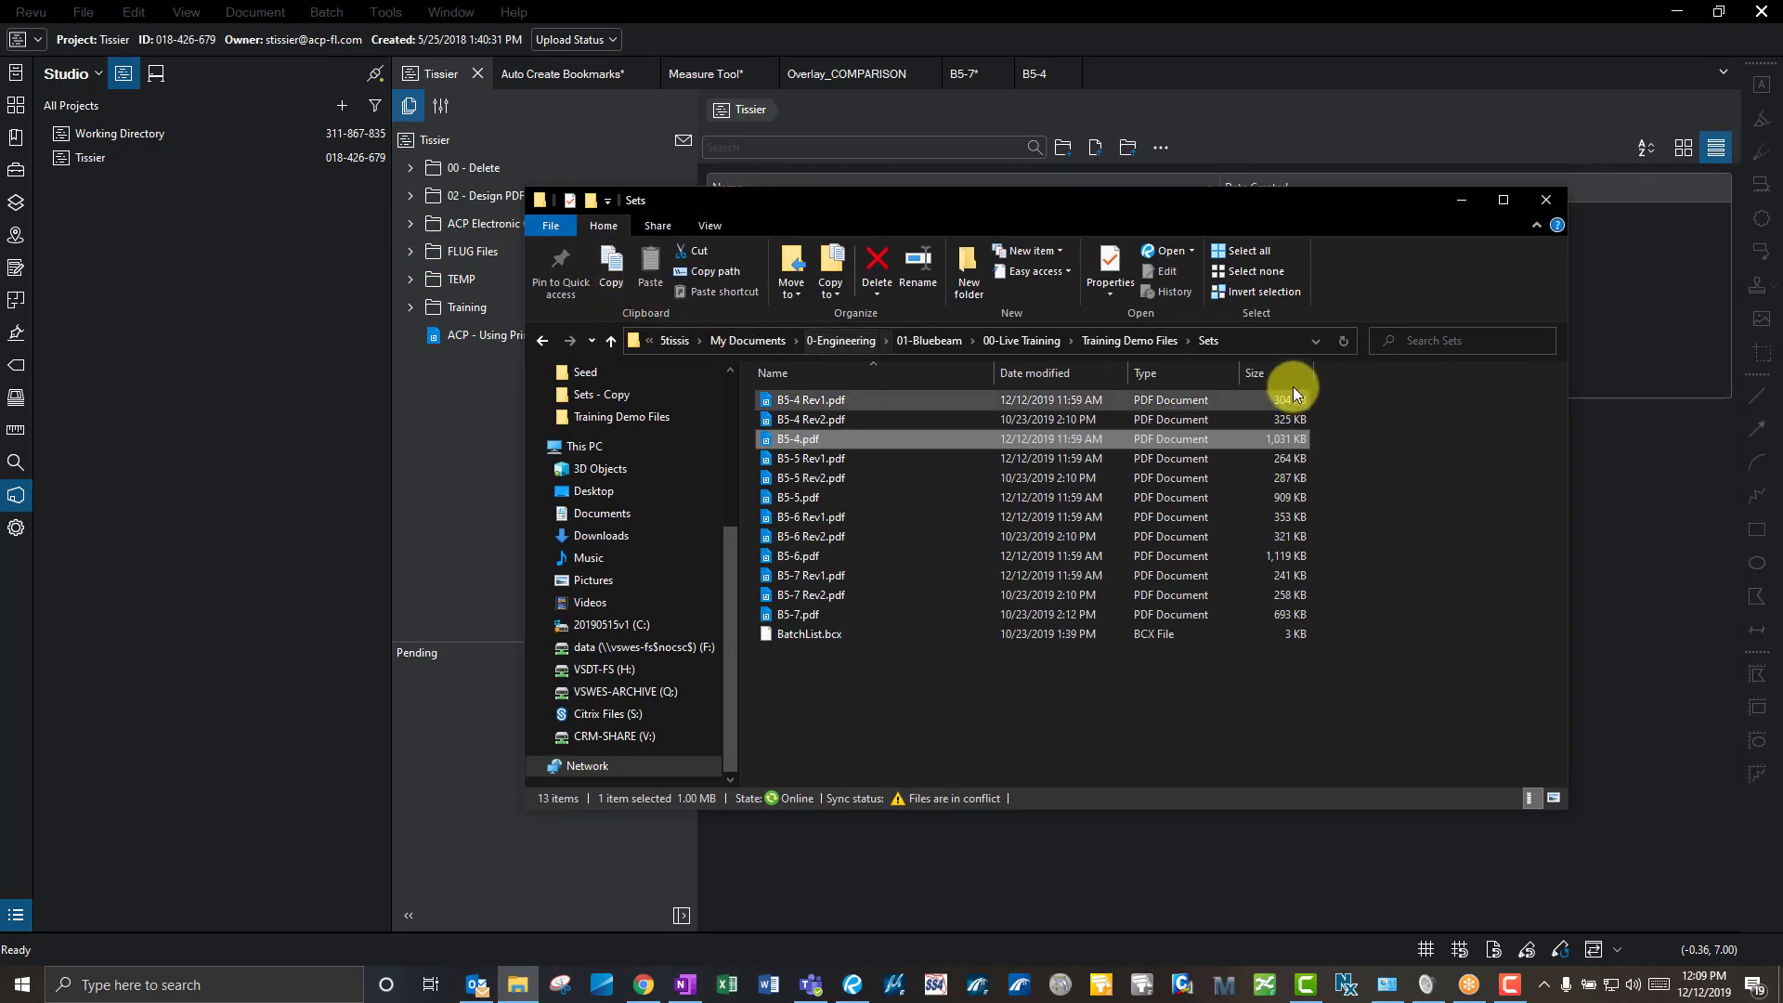
- Clear the Sets folder selection and drag the Explorer window off to the right
click(1260, 341)
click(955, 696)
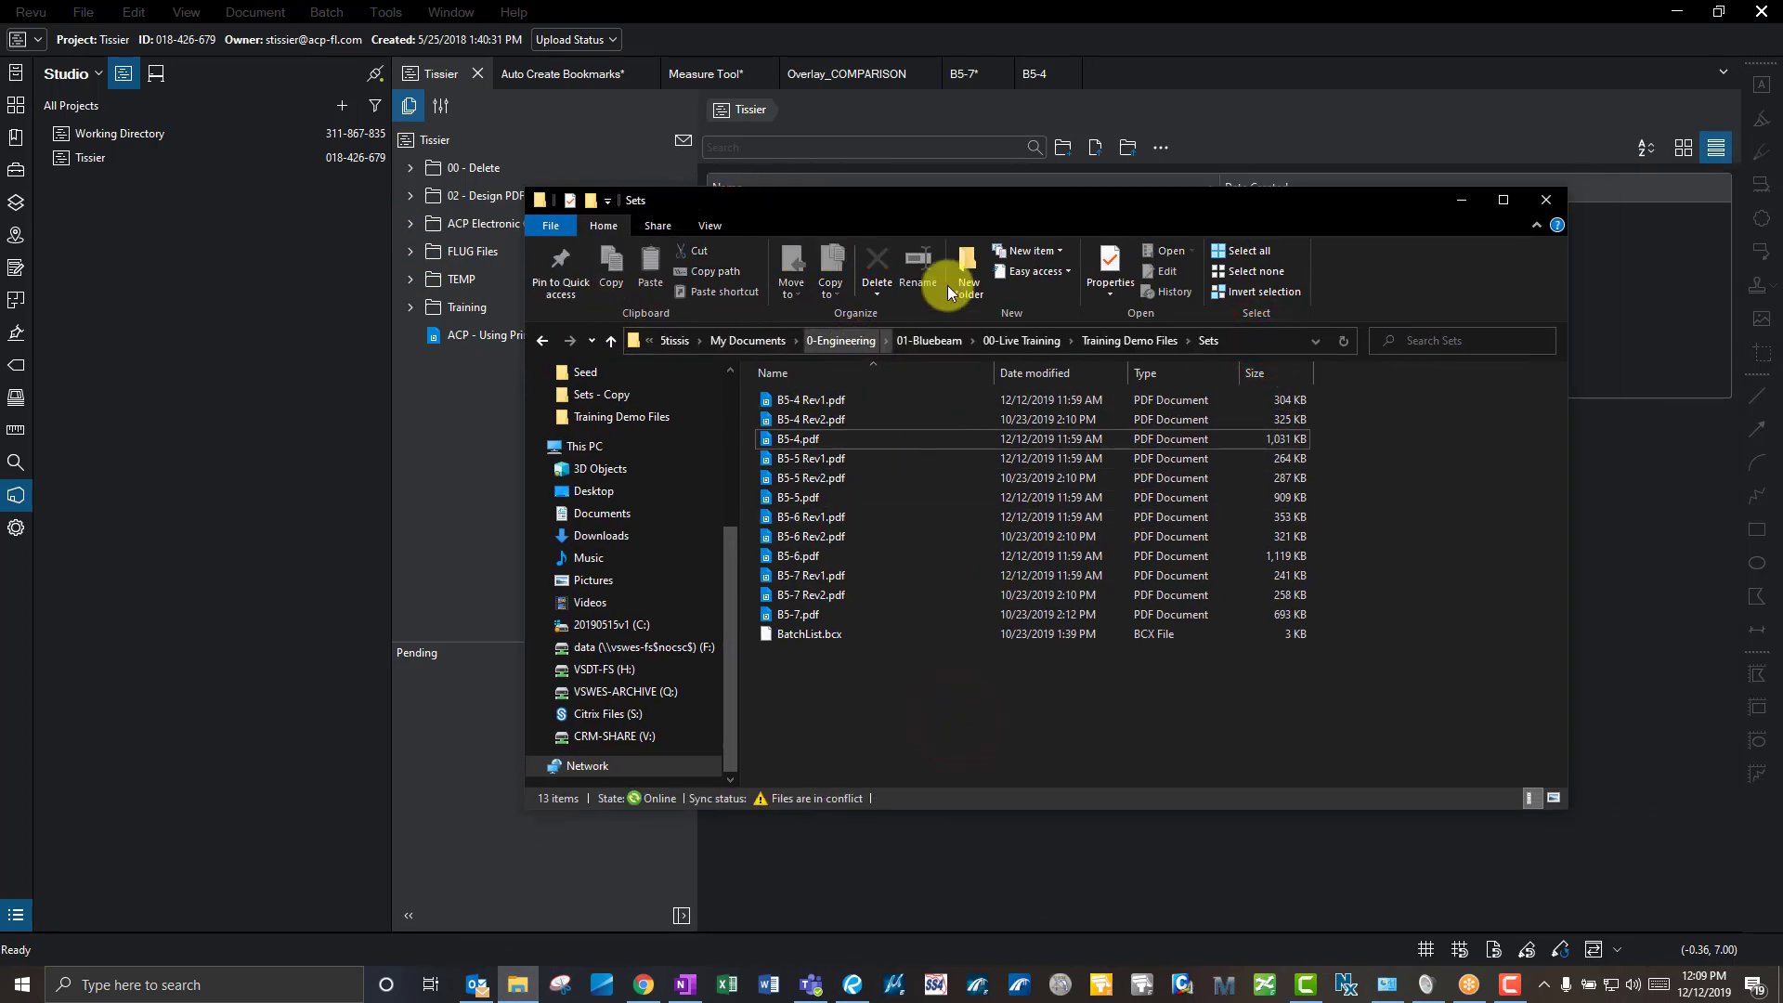
drag(1196, 196, 1782, 177)
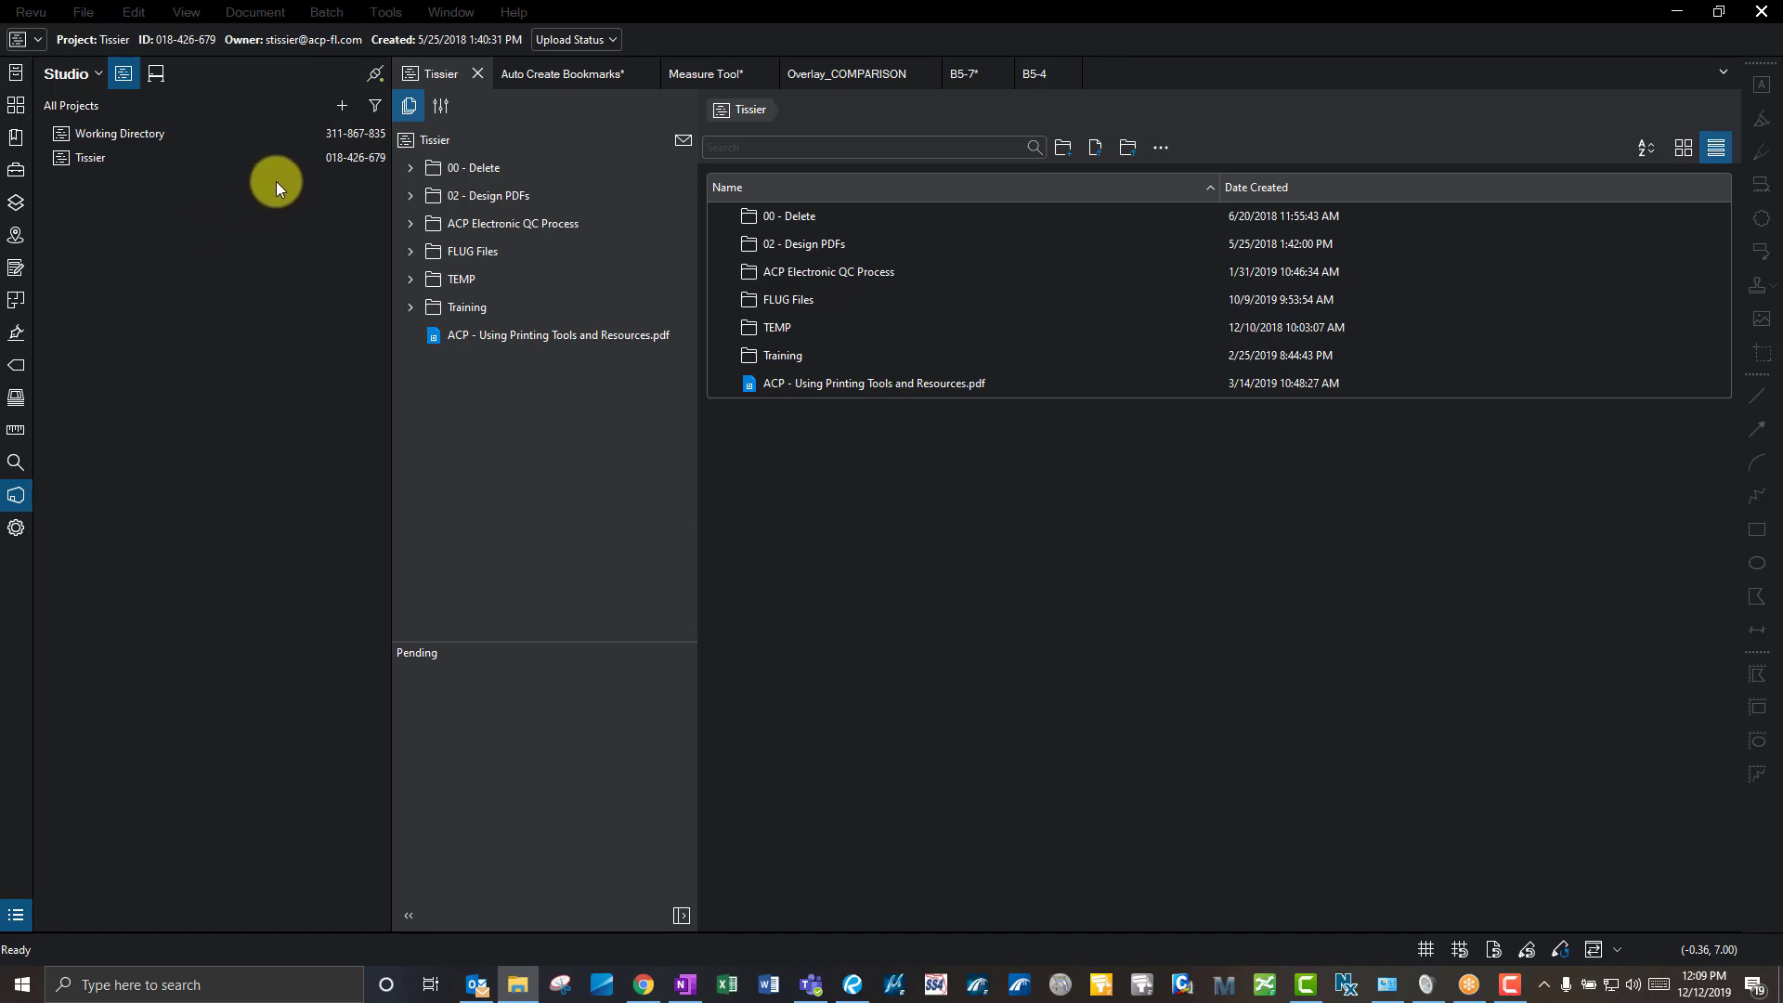
- Switch the Studio panel to All Sessions, listing eight sessions
click(164, 84)
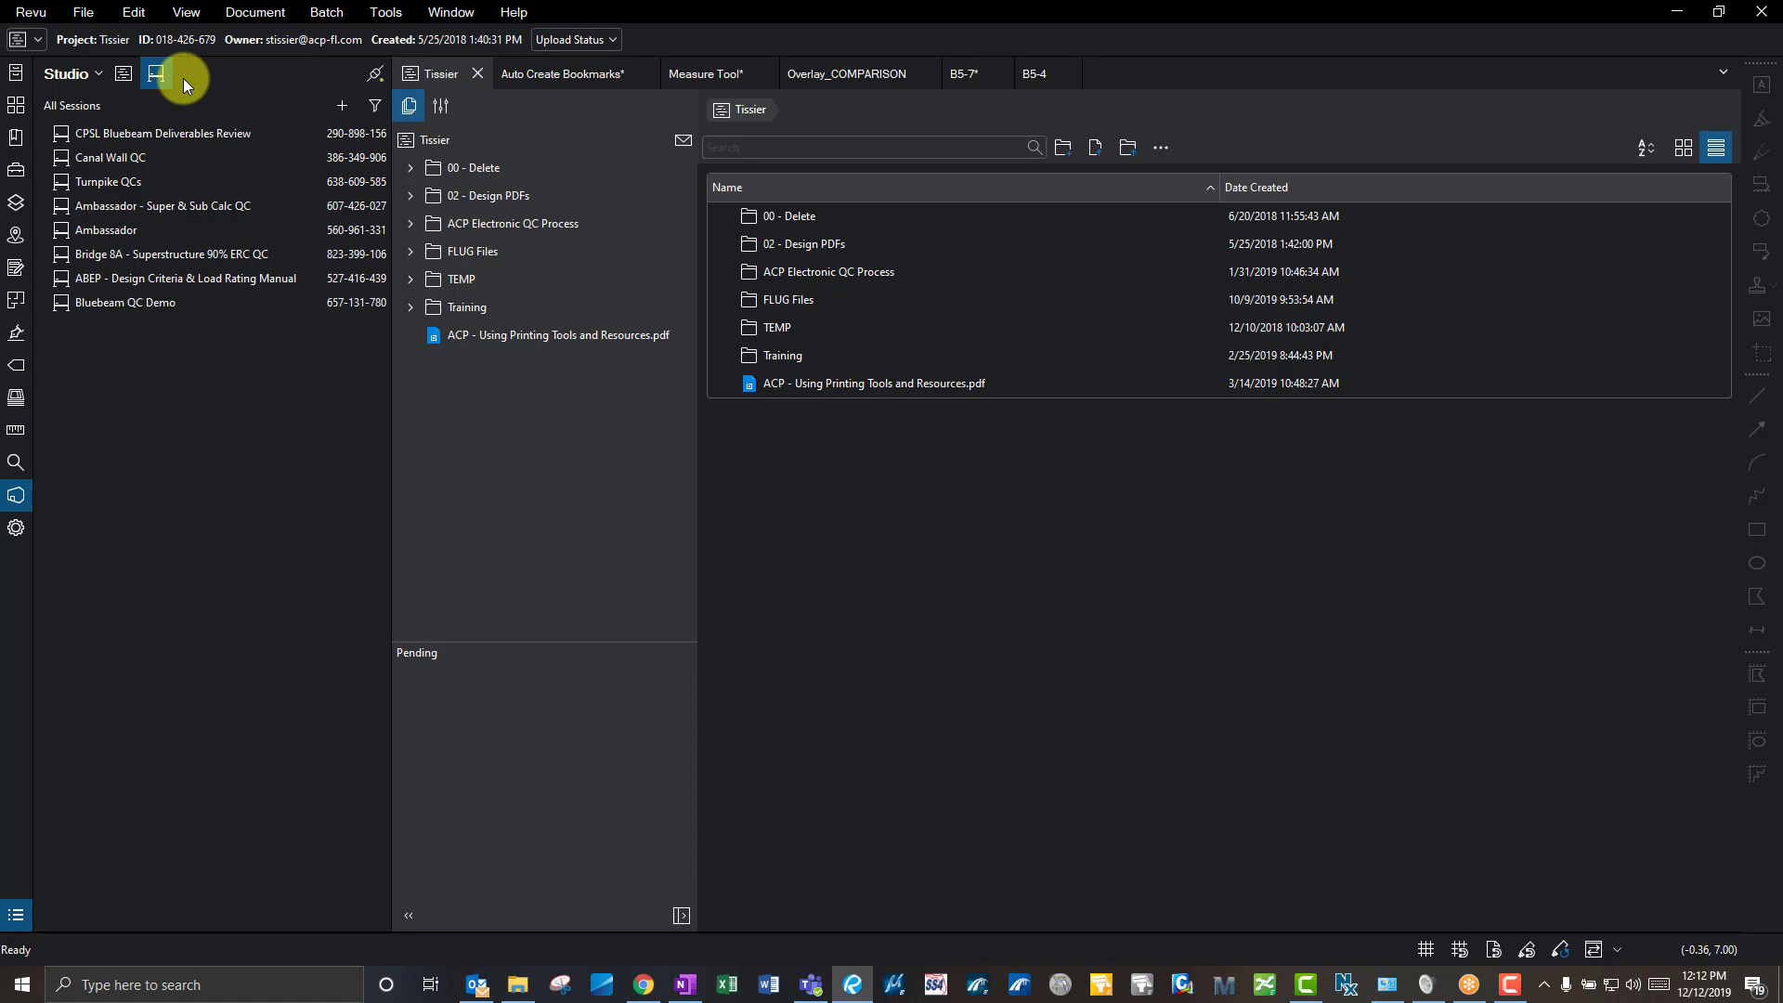
- Open the Properties panel and return to the Auto Create Bookmarks plan page
click(16, 528)
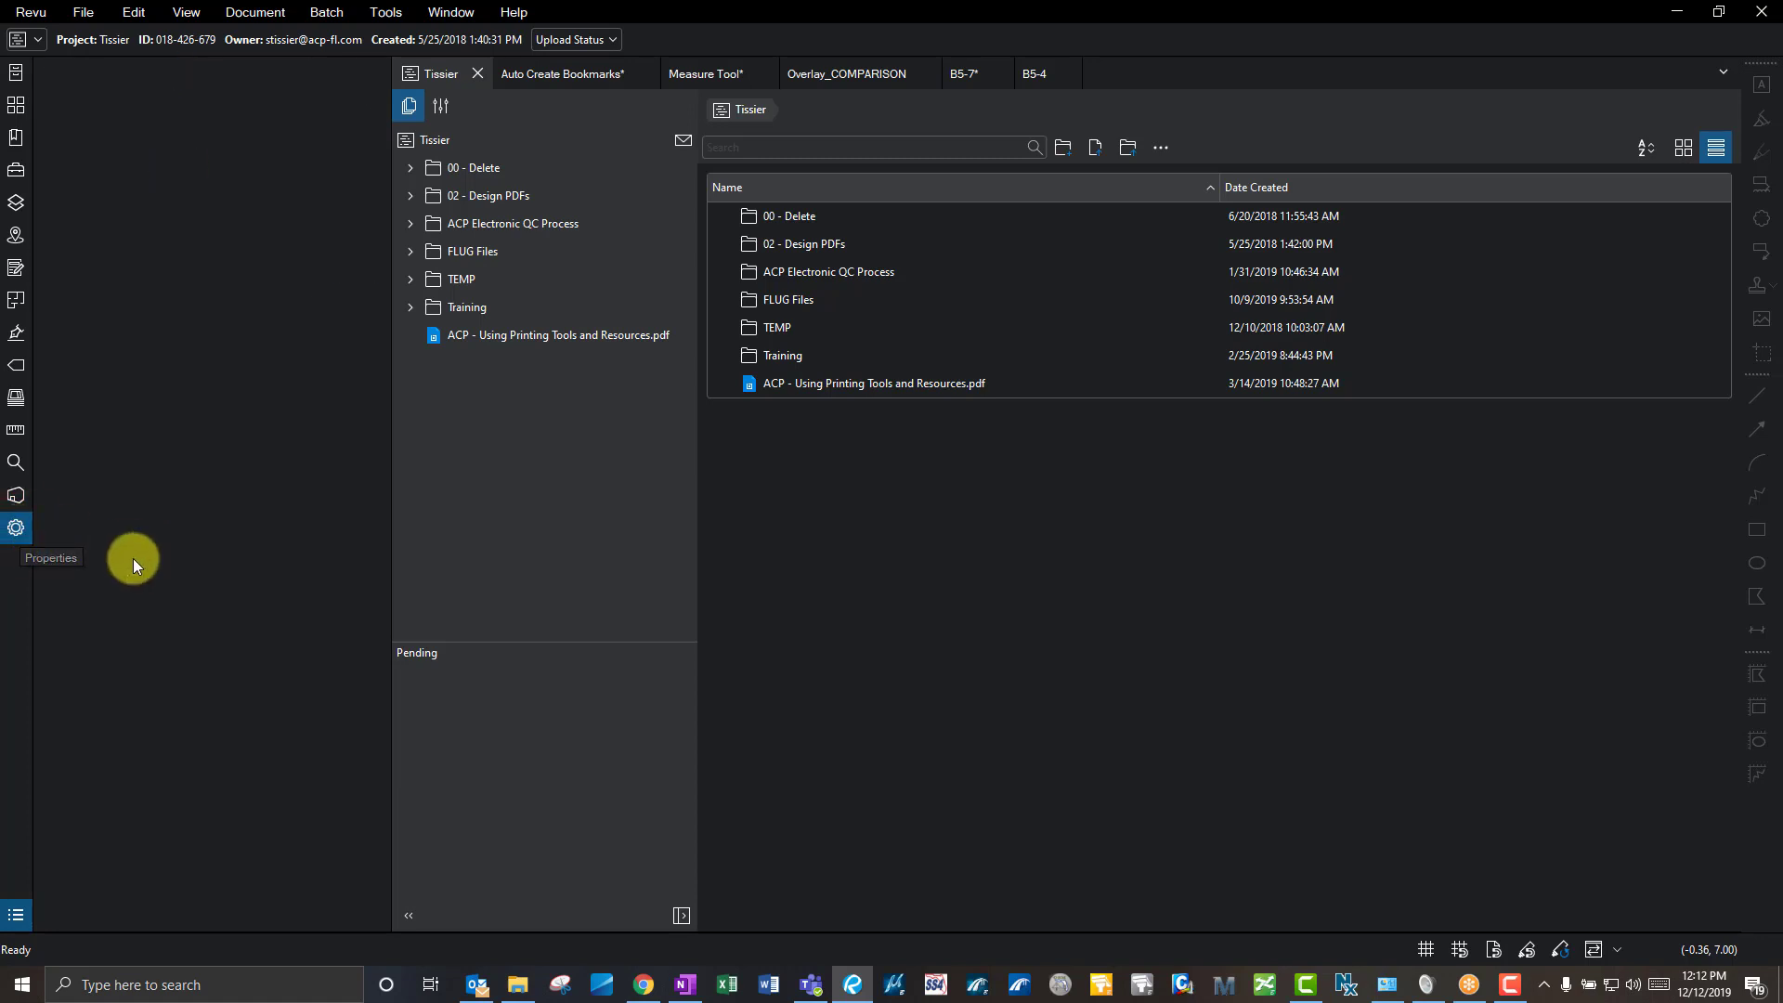
click(16, 529)
click(16, 536)
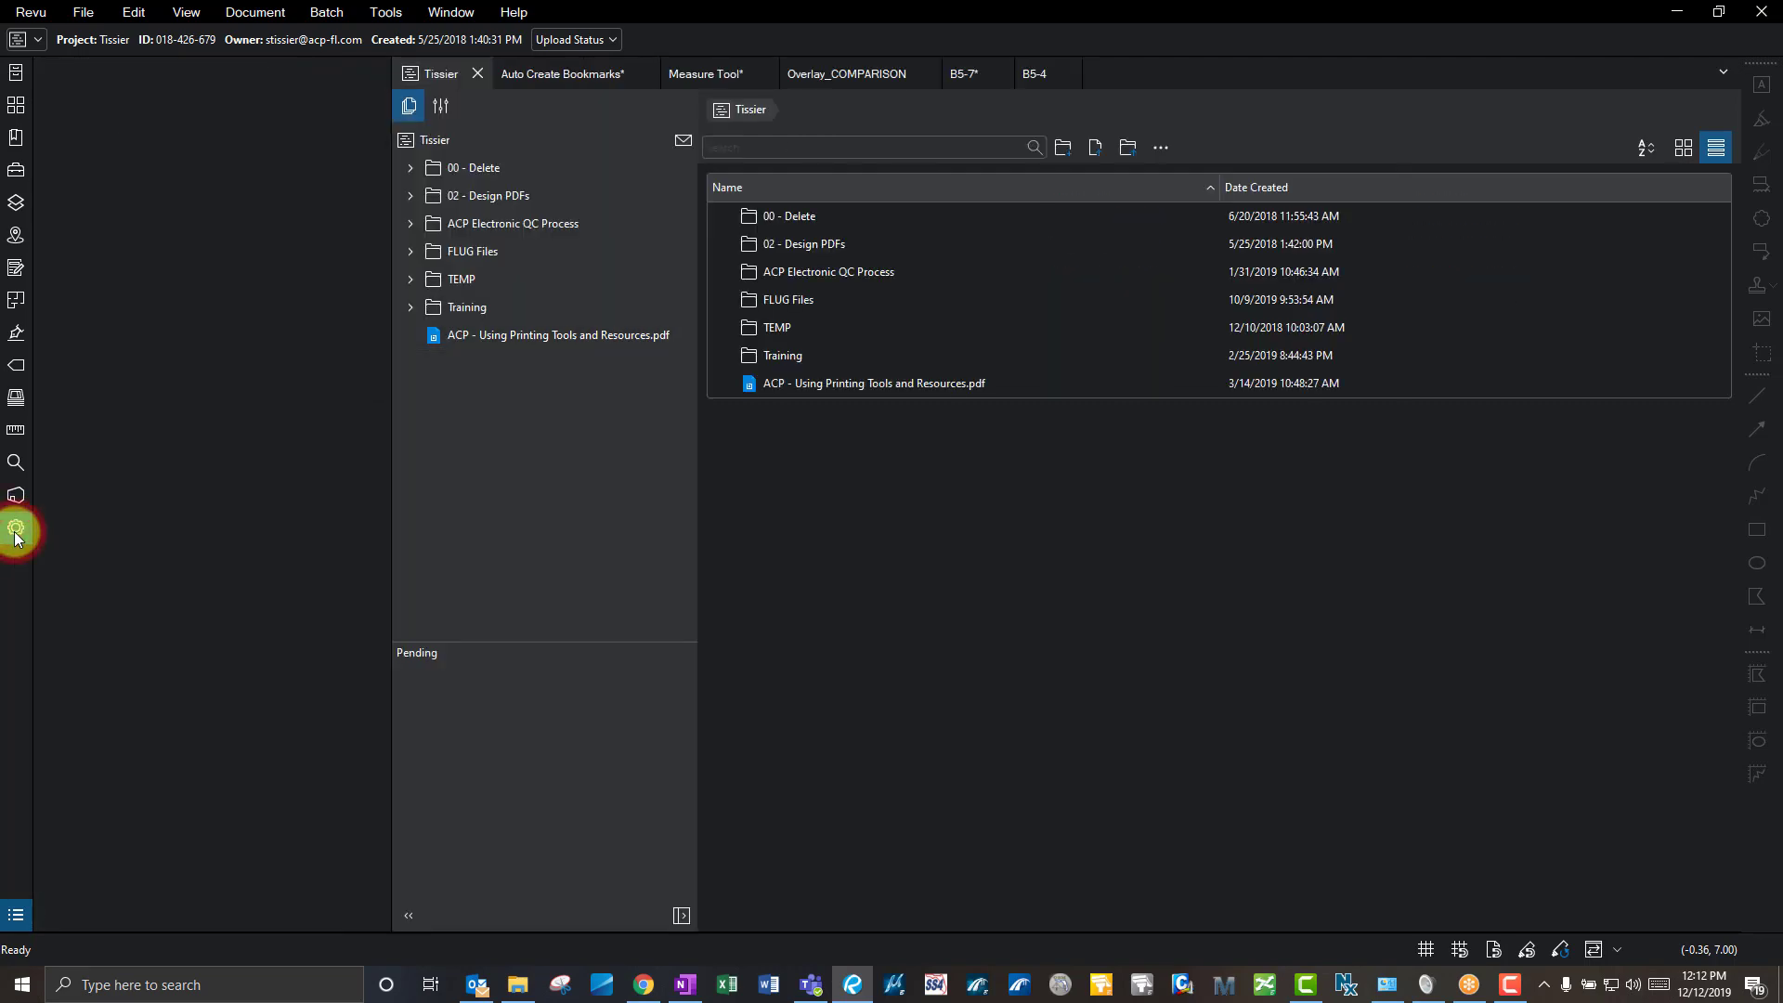
click(569, 80)
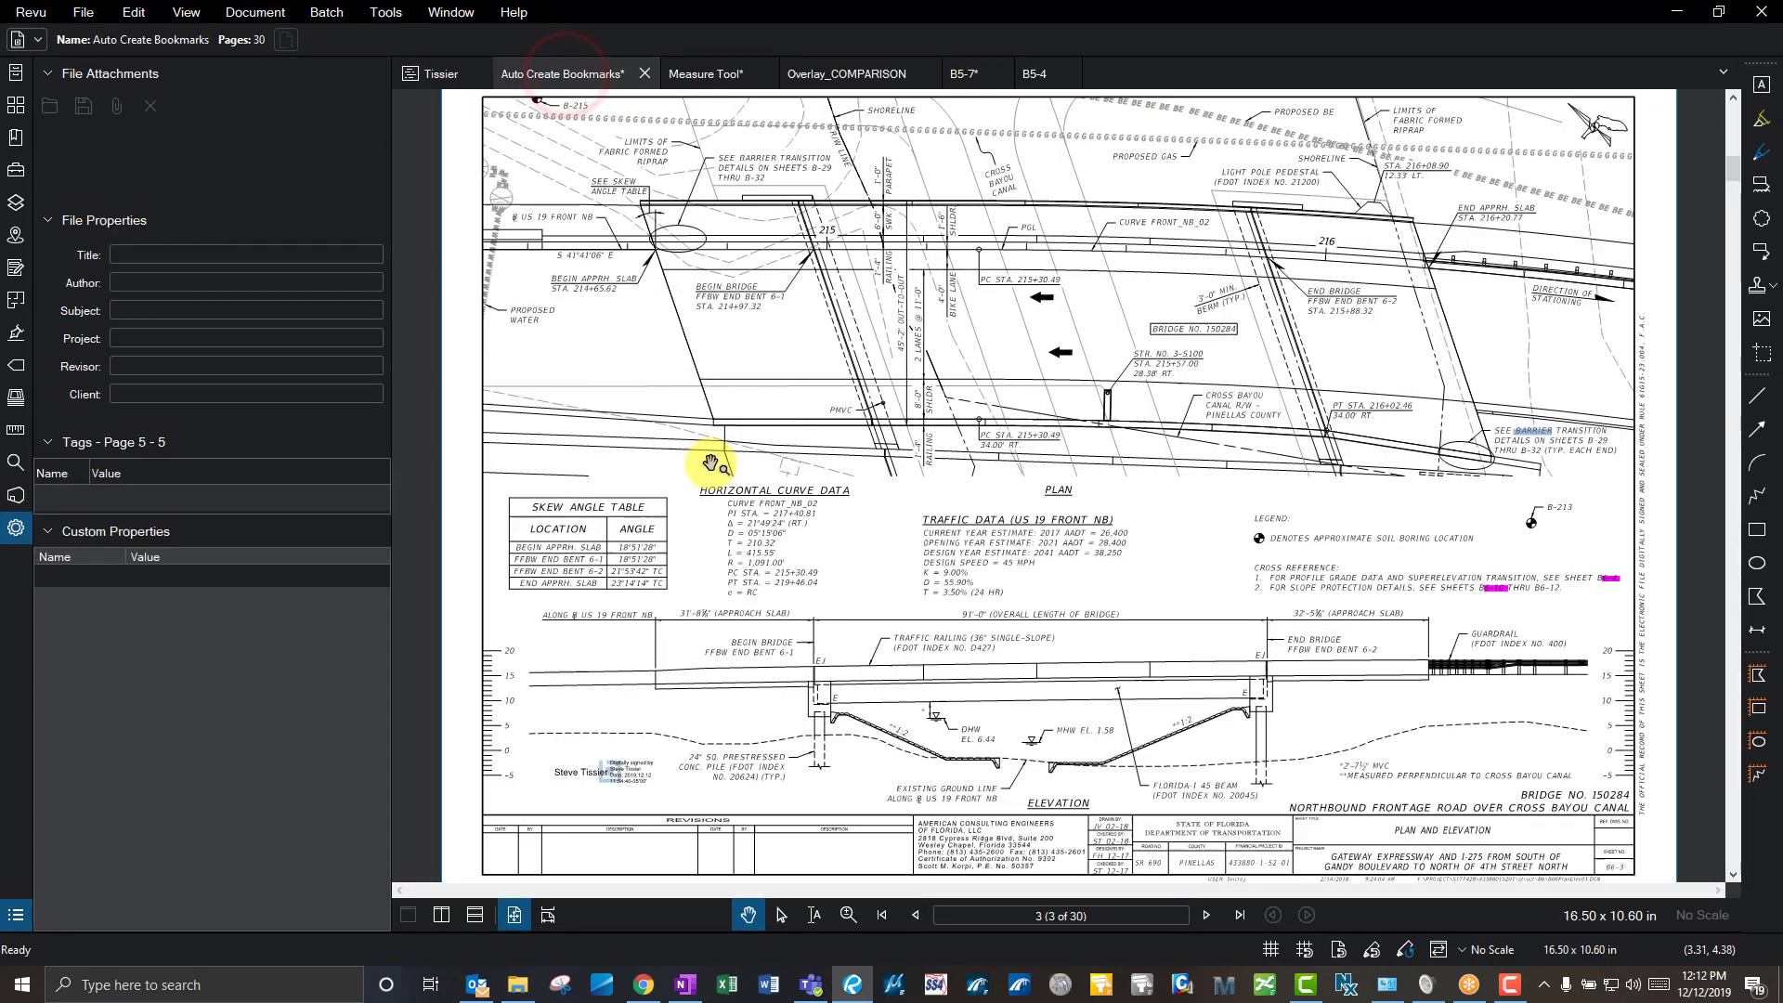
click(742, 428)
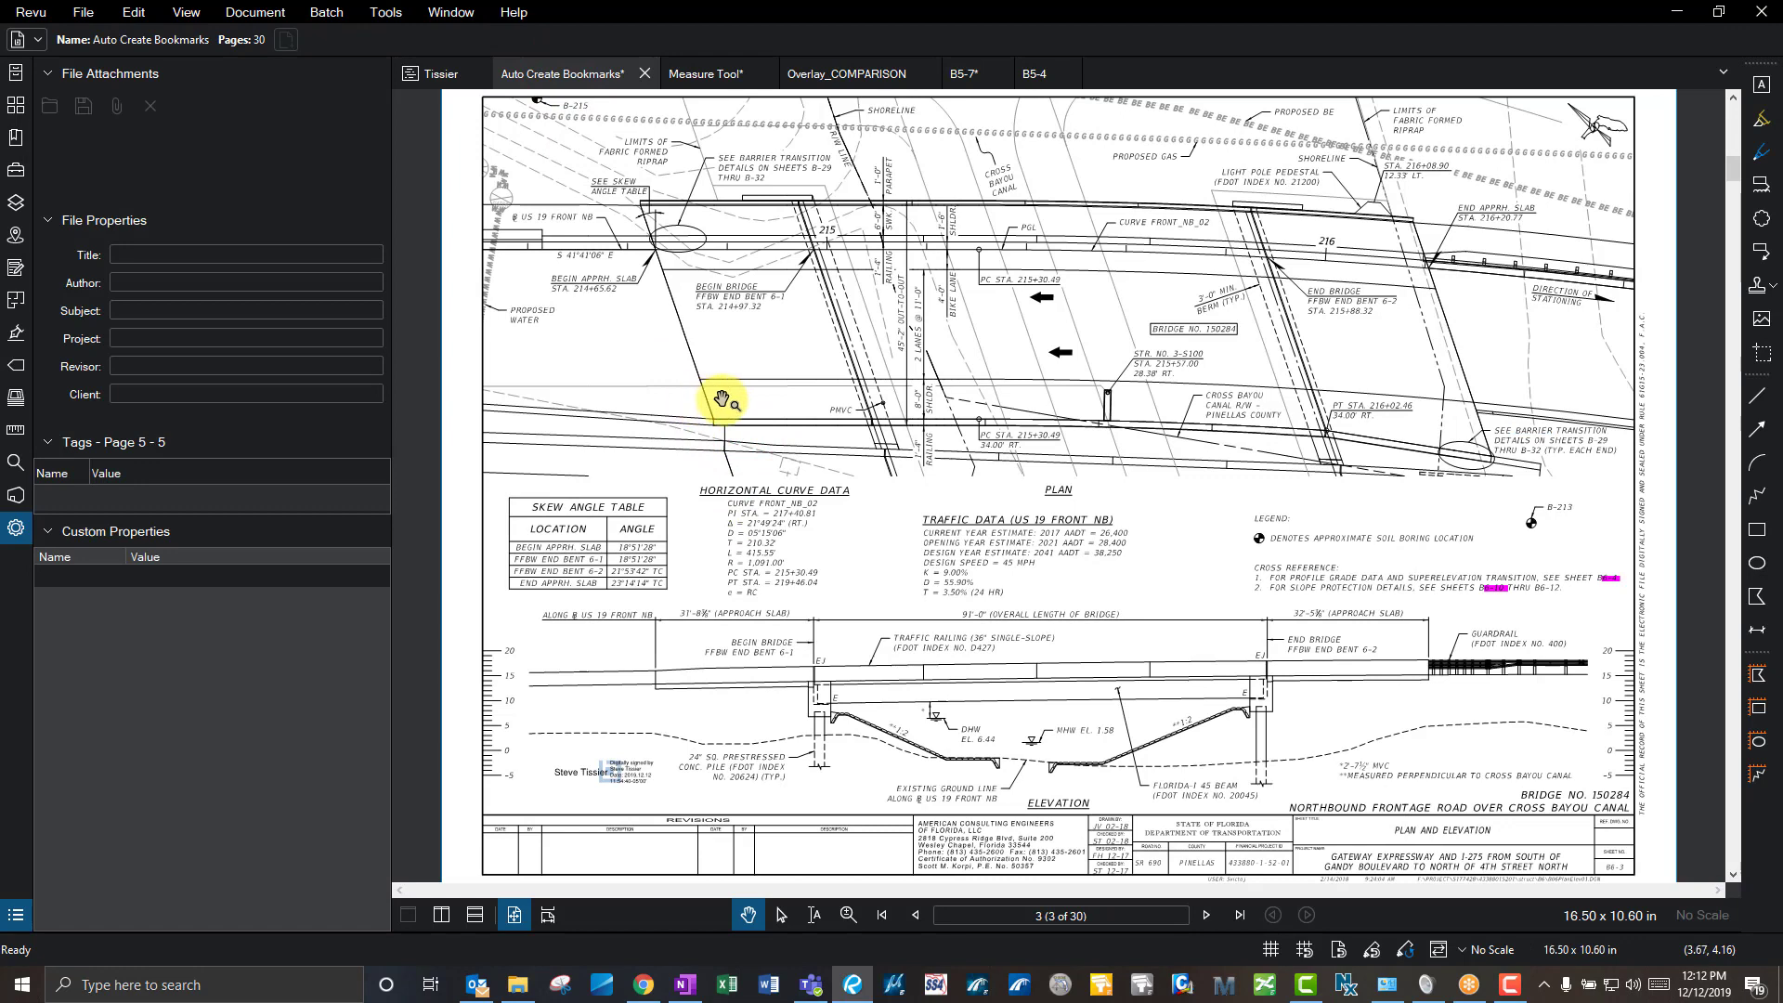
- Draw a Cloud+ callout near the Begin Bridge label with the text 'test'
key(h)
key(k)
click(729, 342)
click(782, 348)
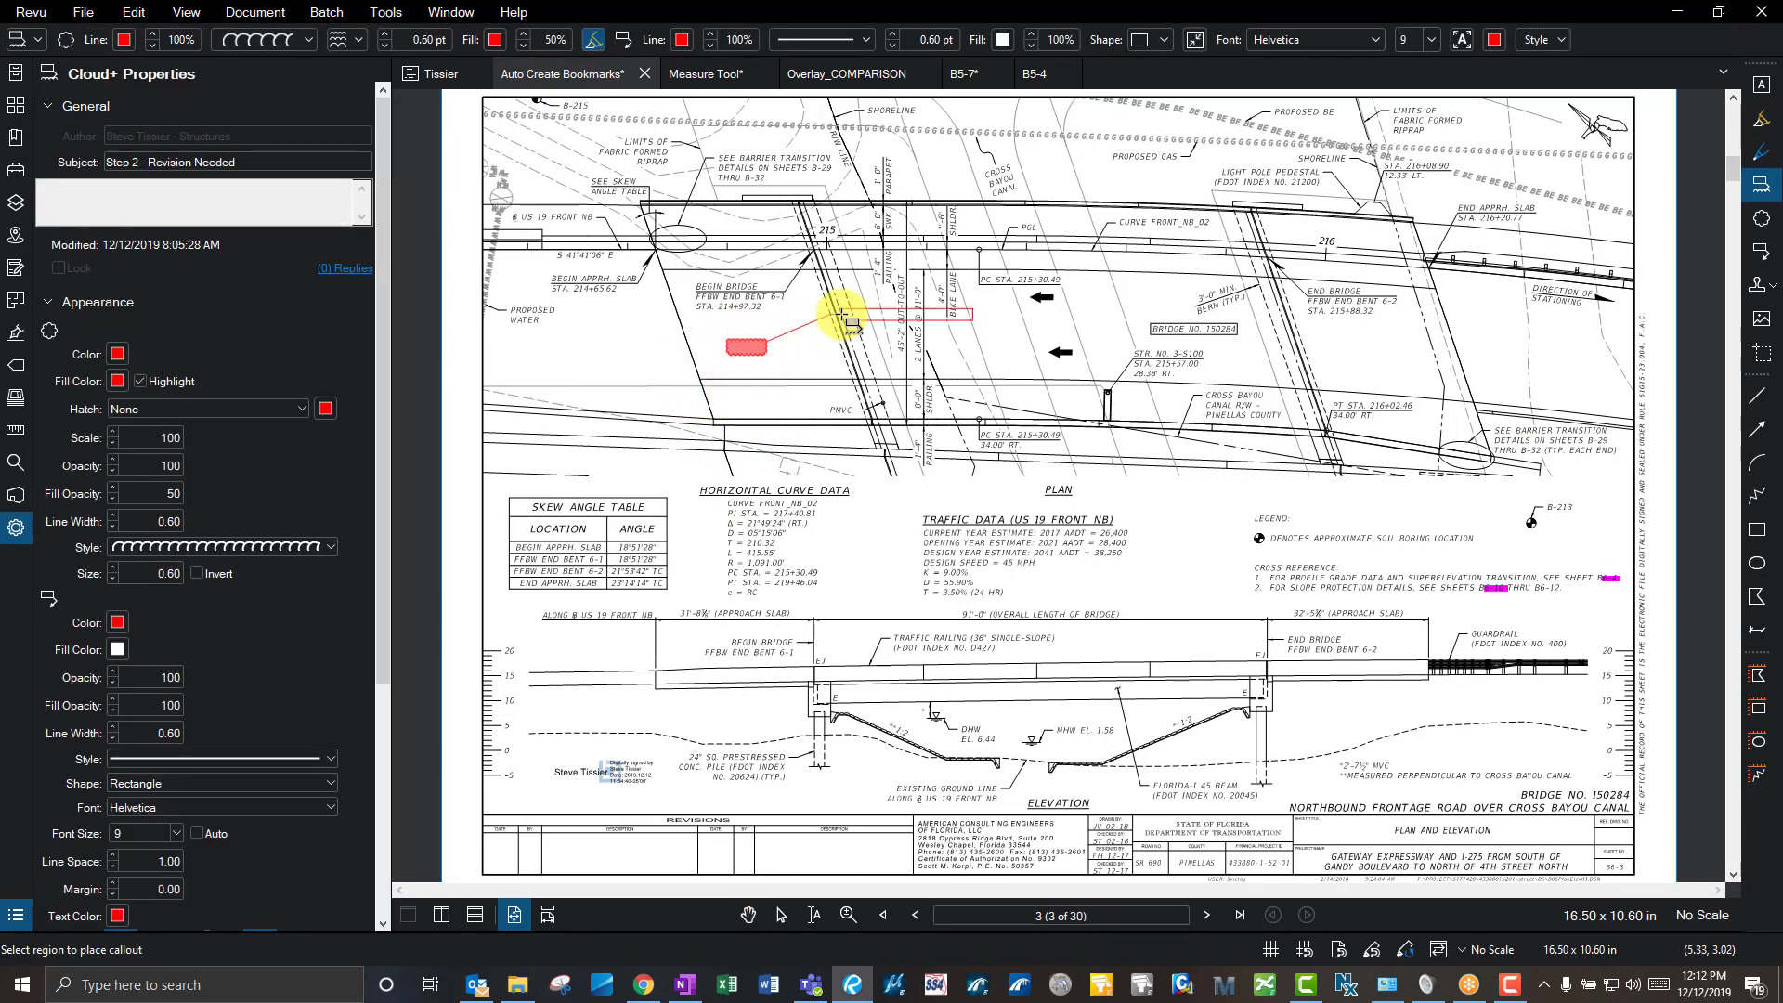
click(843, 315)
text(test)
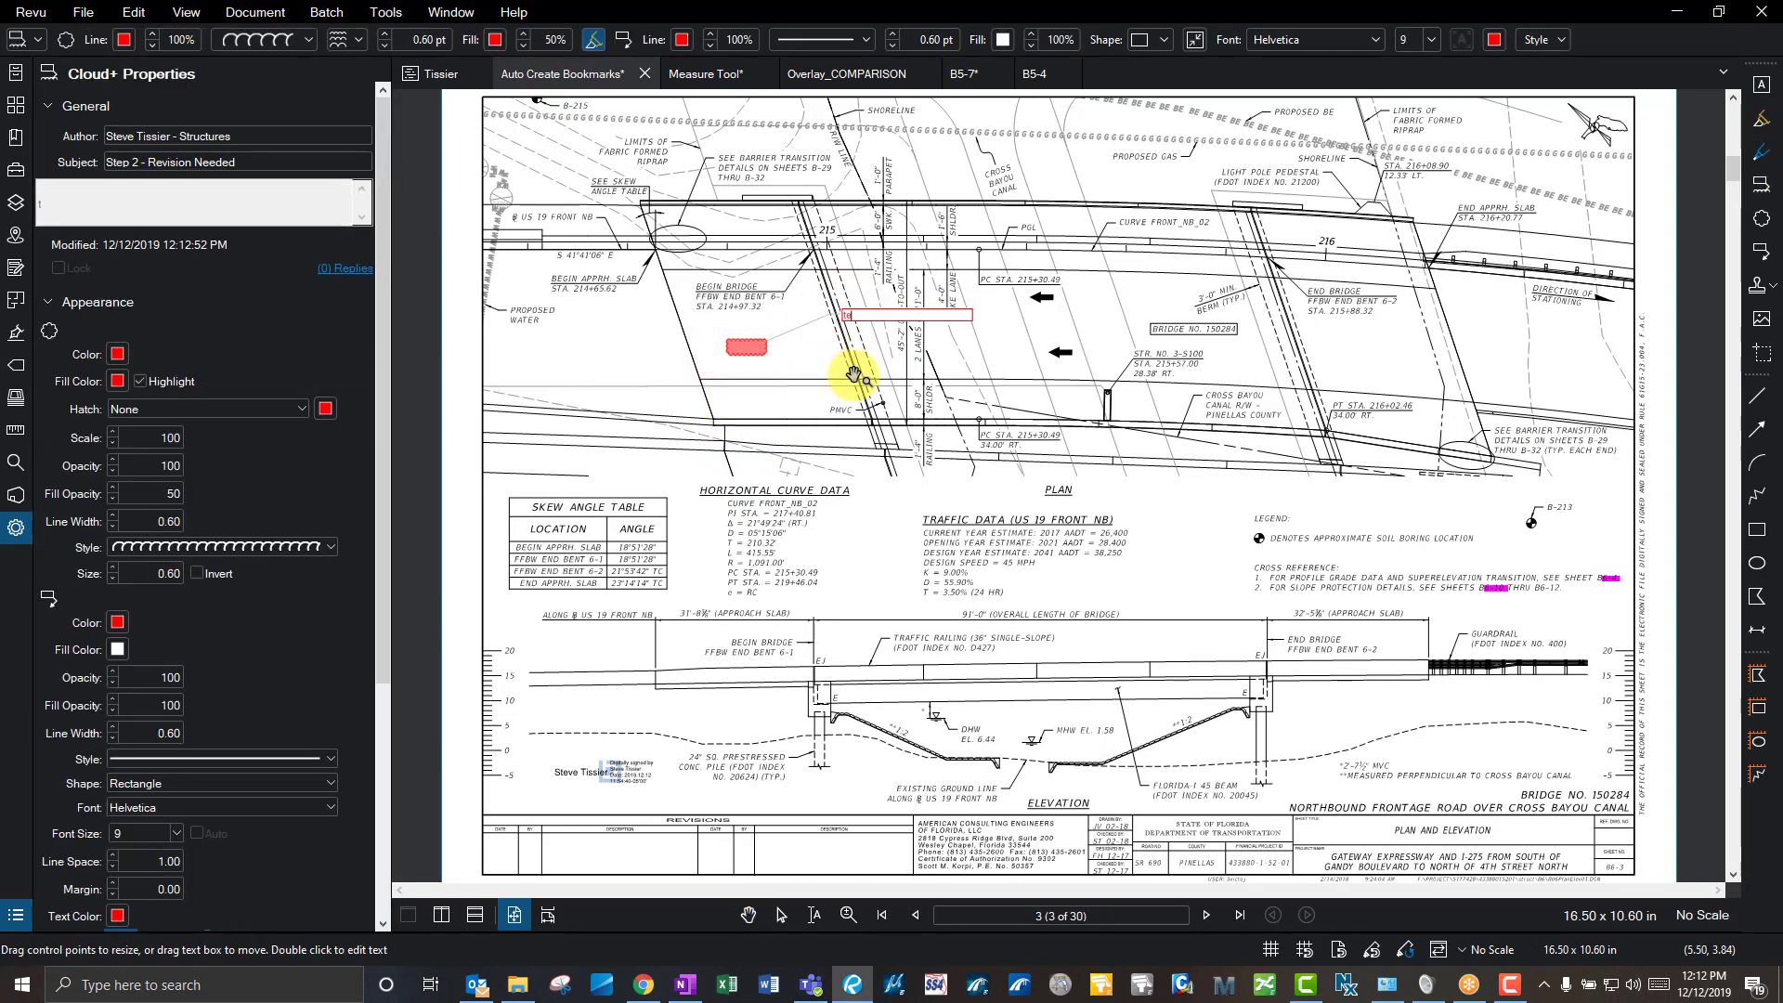
click(852, 375)
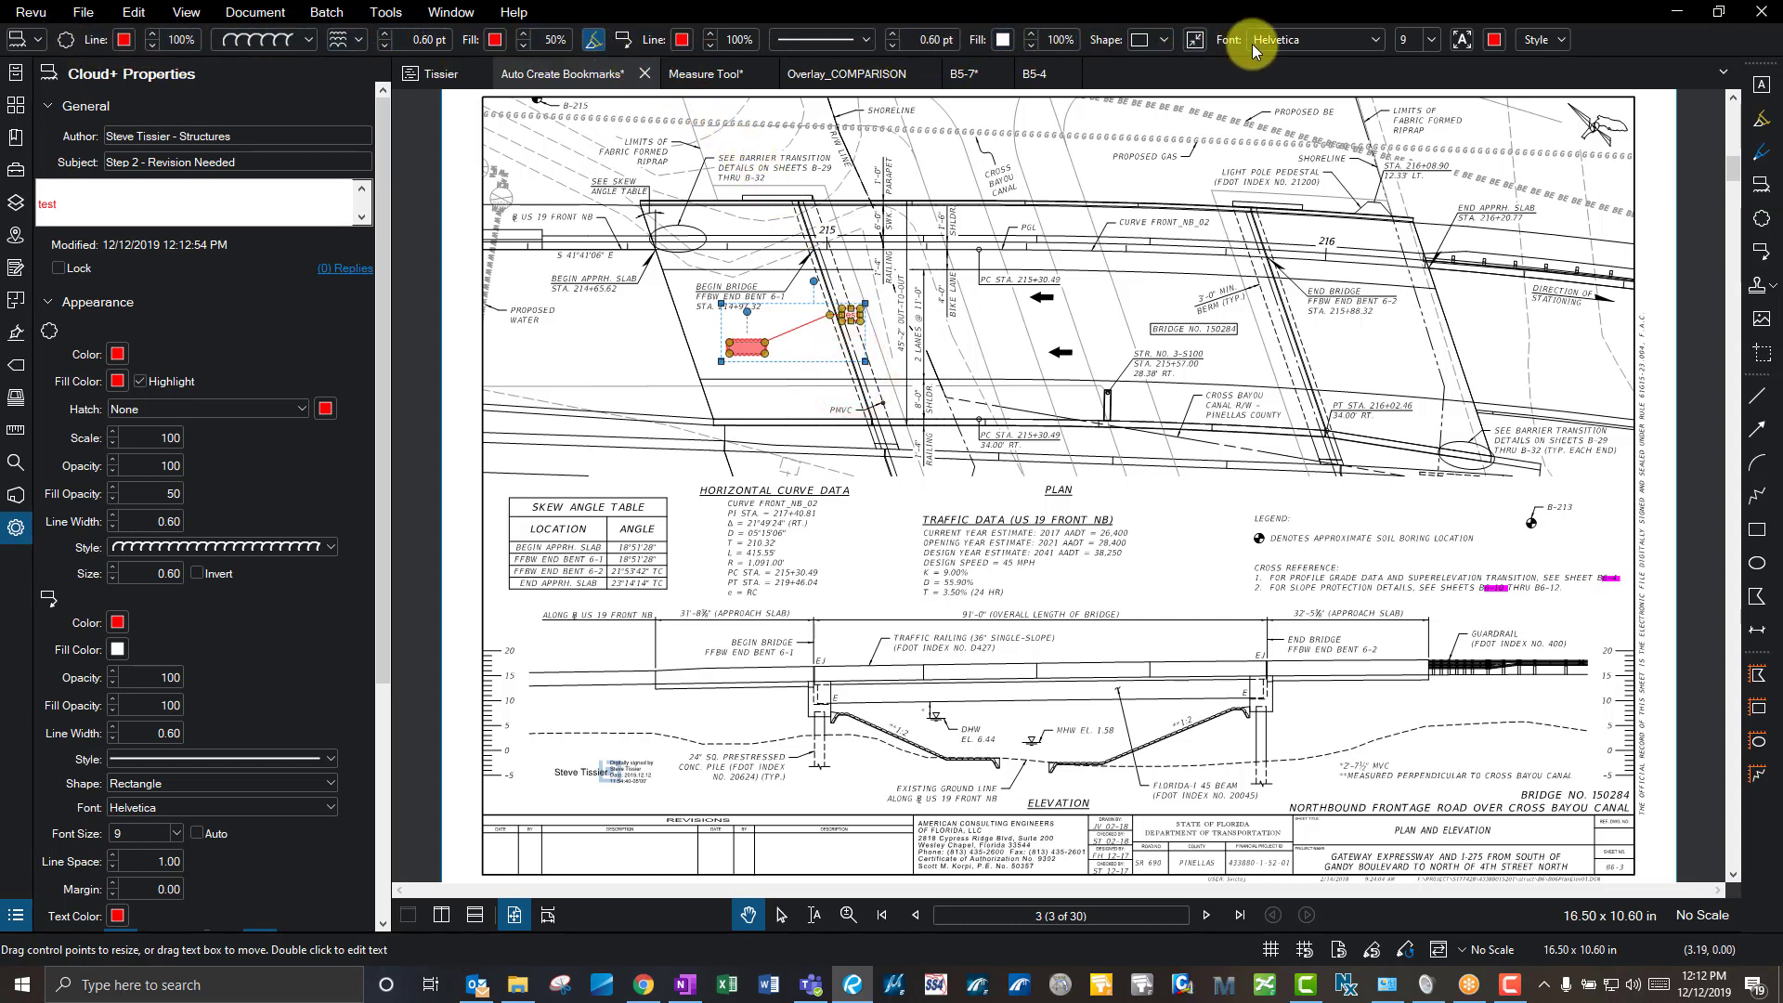
- Reselect the cloud callout and review its properties, focusing the line width
click(926, 202)
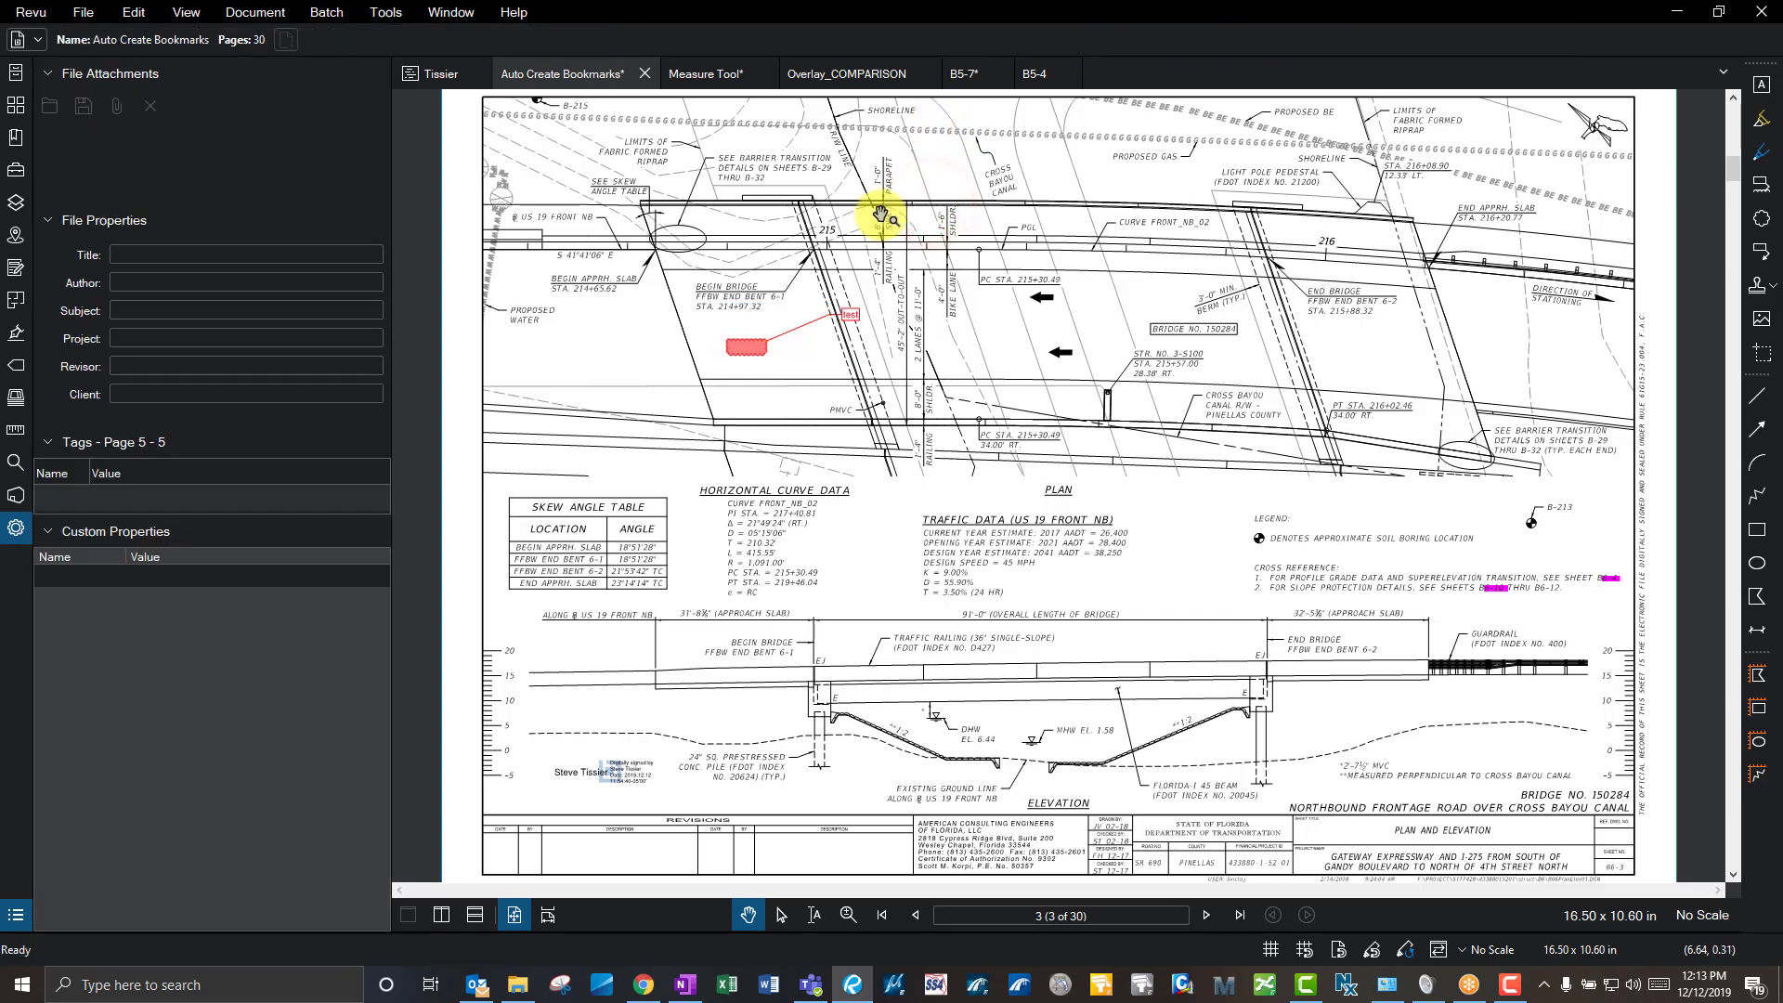
click(756, 341)
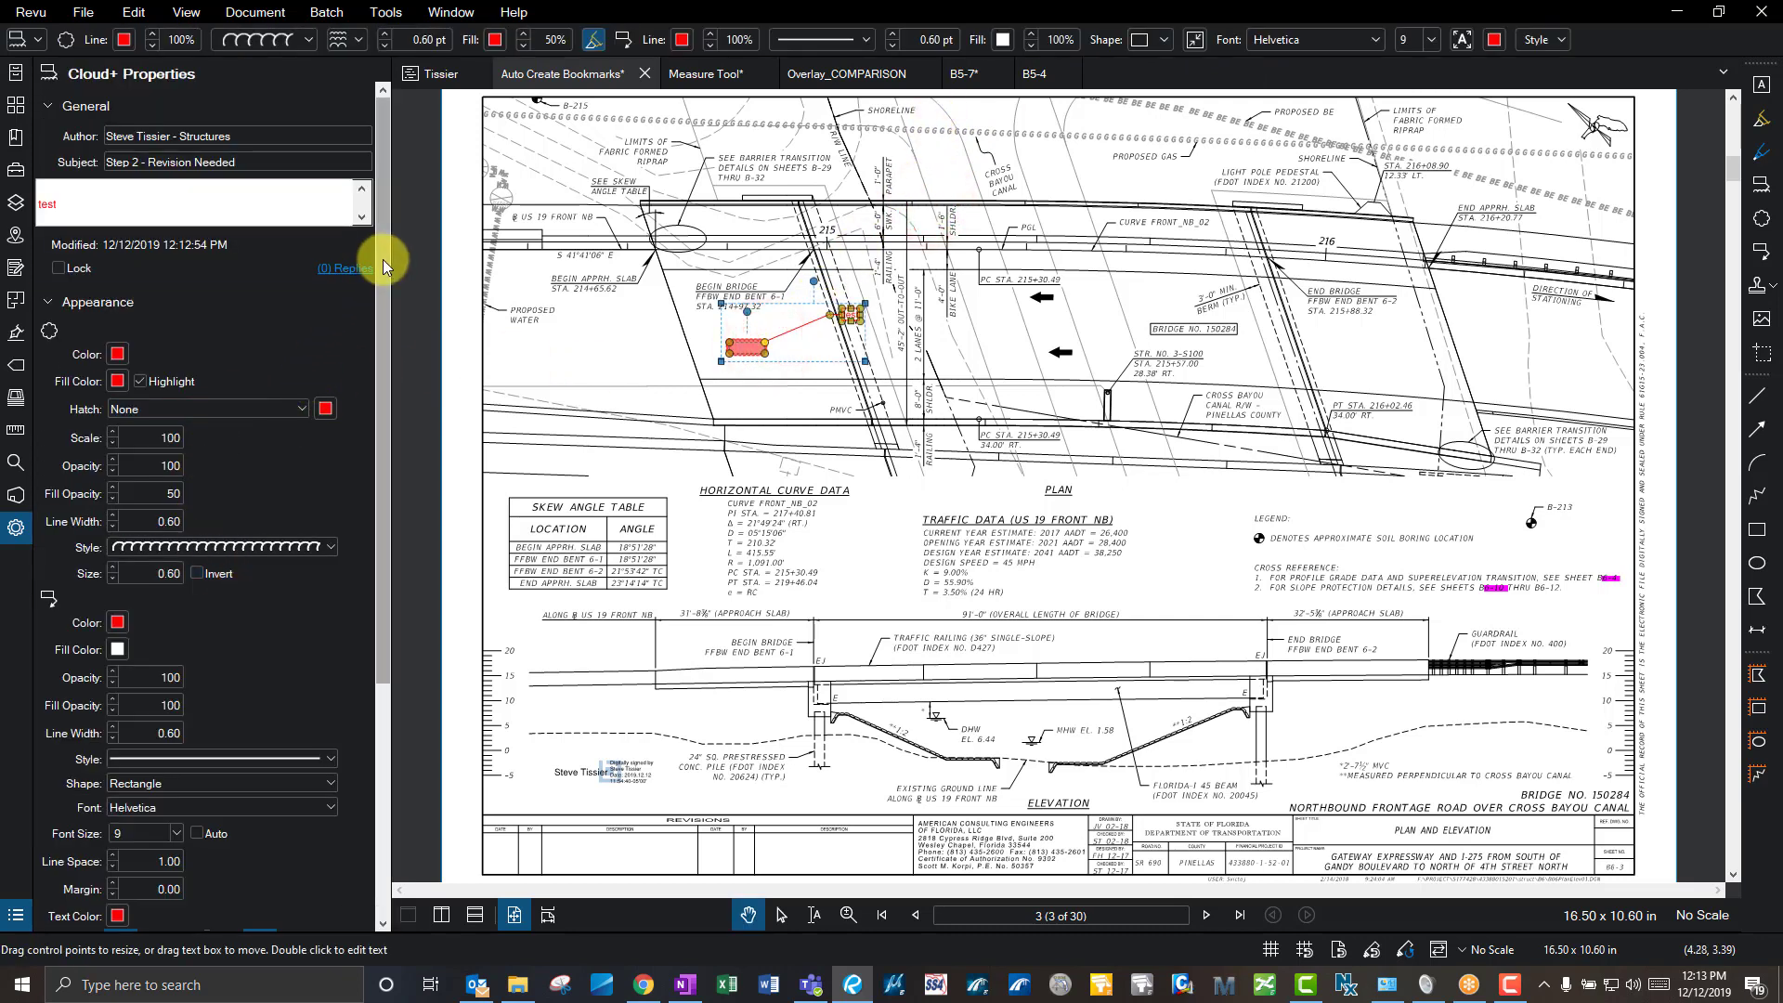
drag(382, 259, 397, 516)
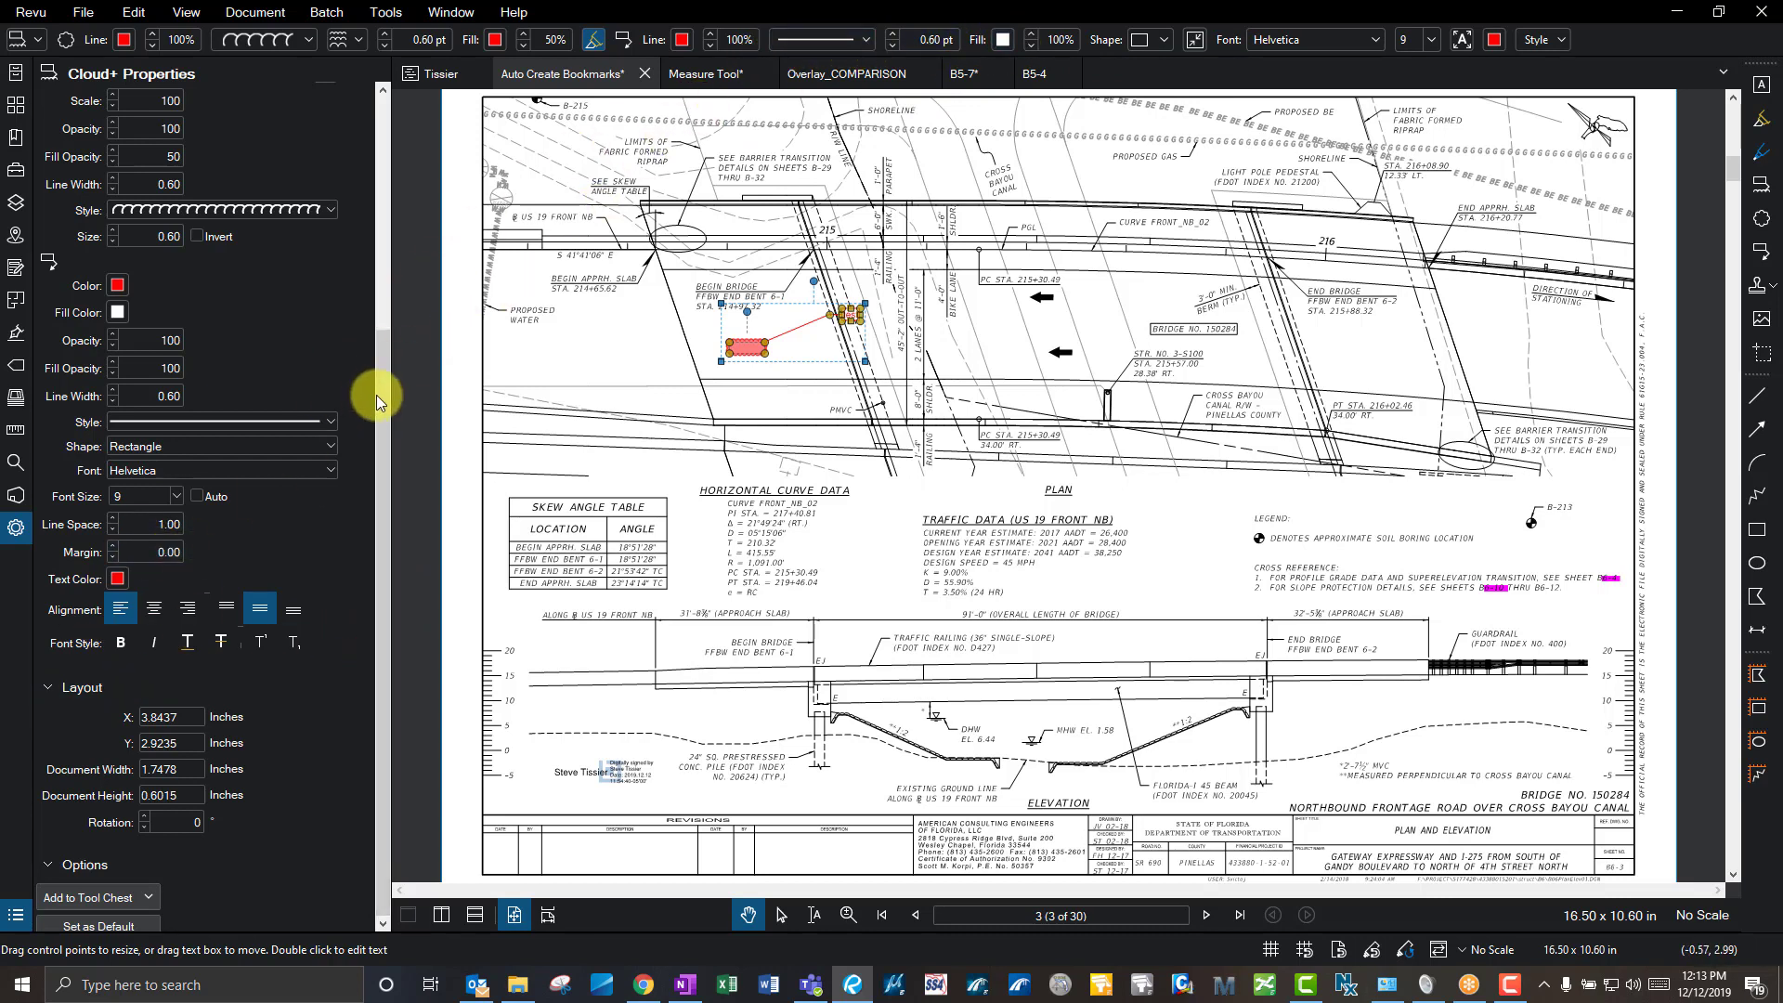
drag(386, 392, 384, 146)
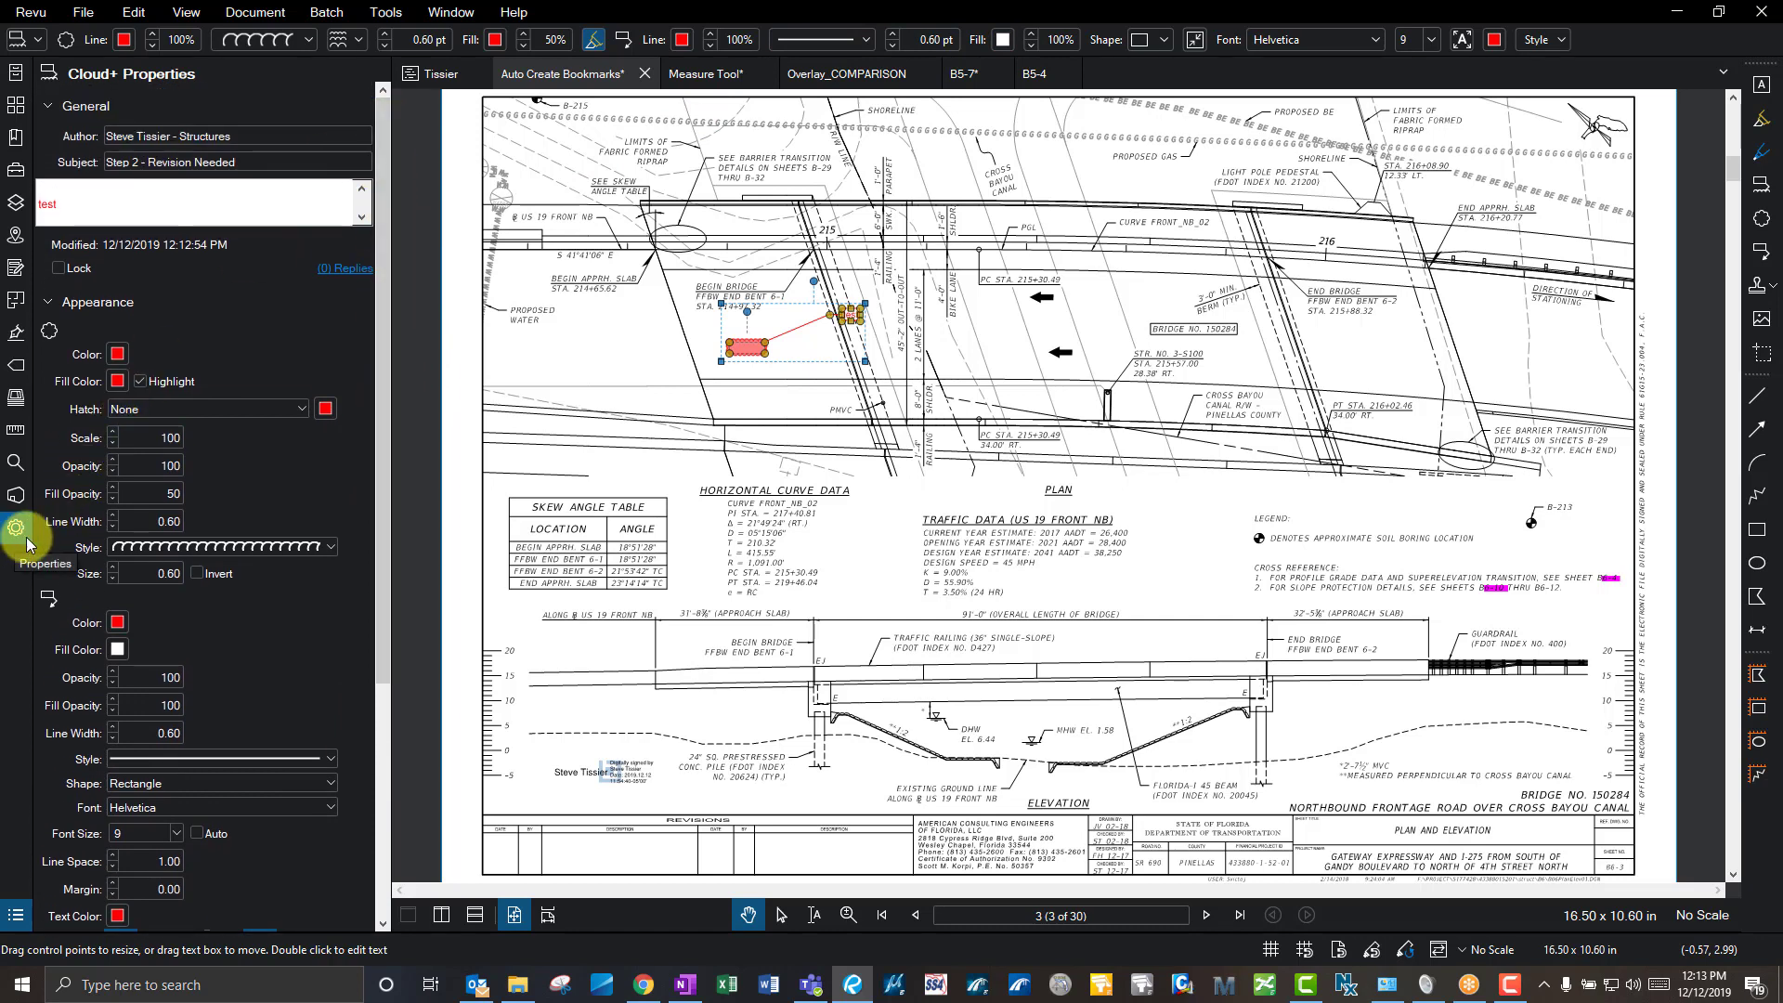
click(182, 525)
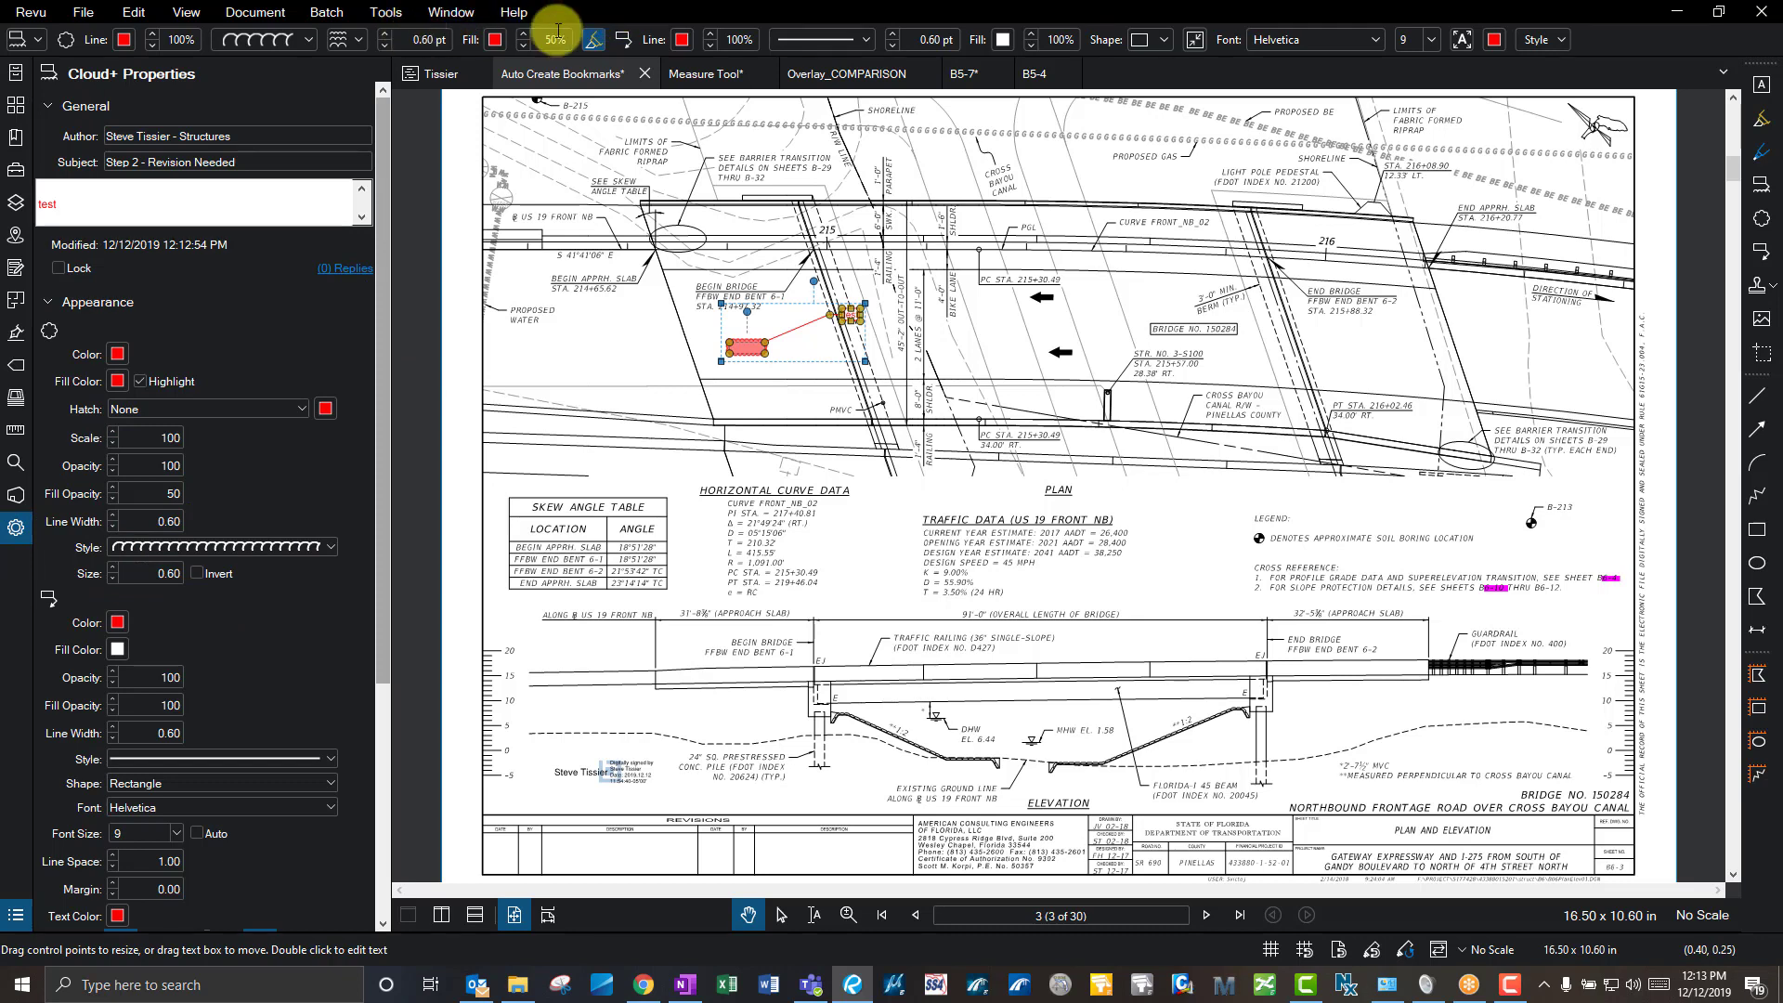
- Join the Ambassador - Super & Sub Calc QC Studio Session from the Sessions list
click(15, 72)
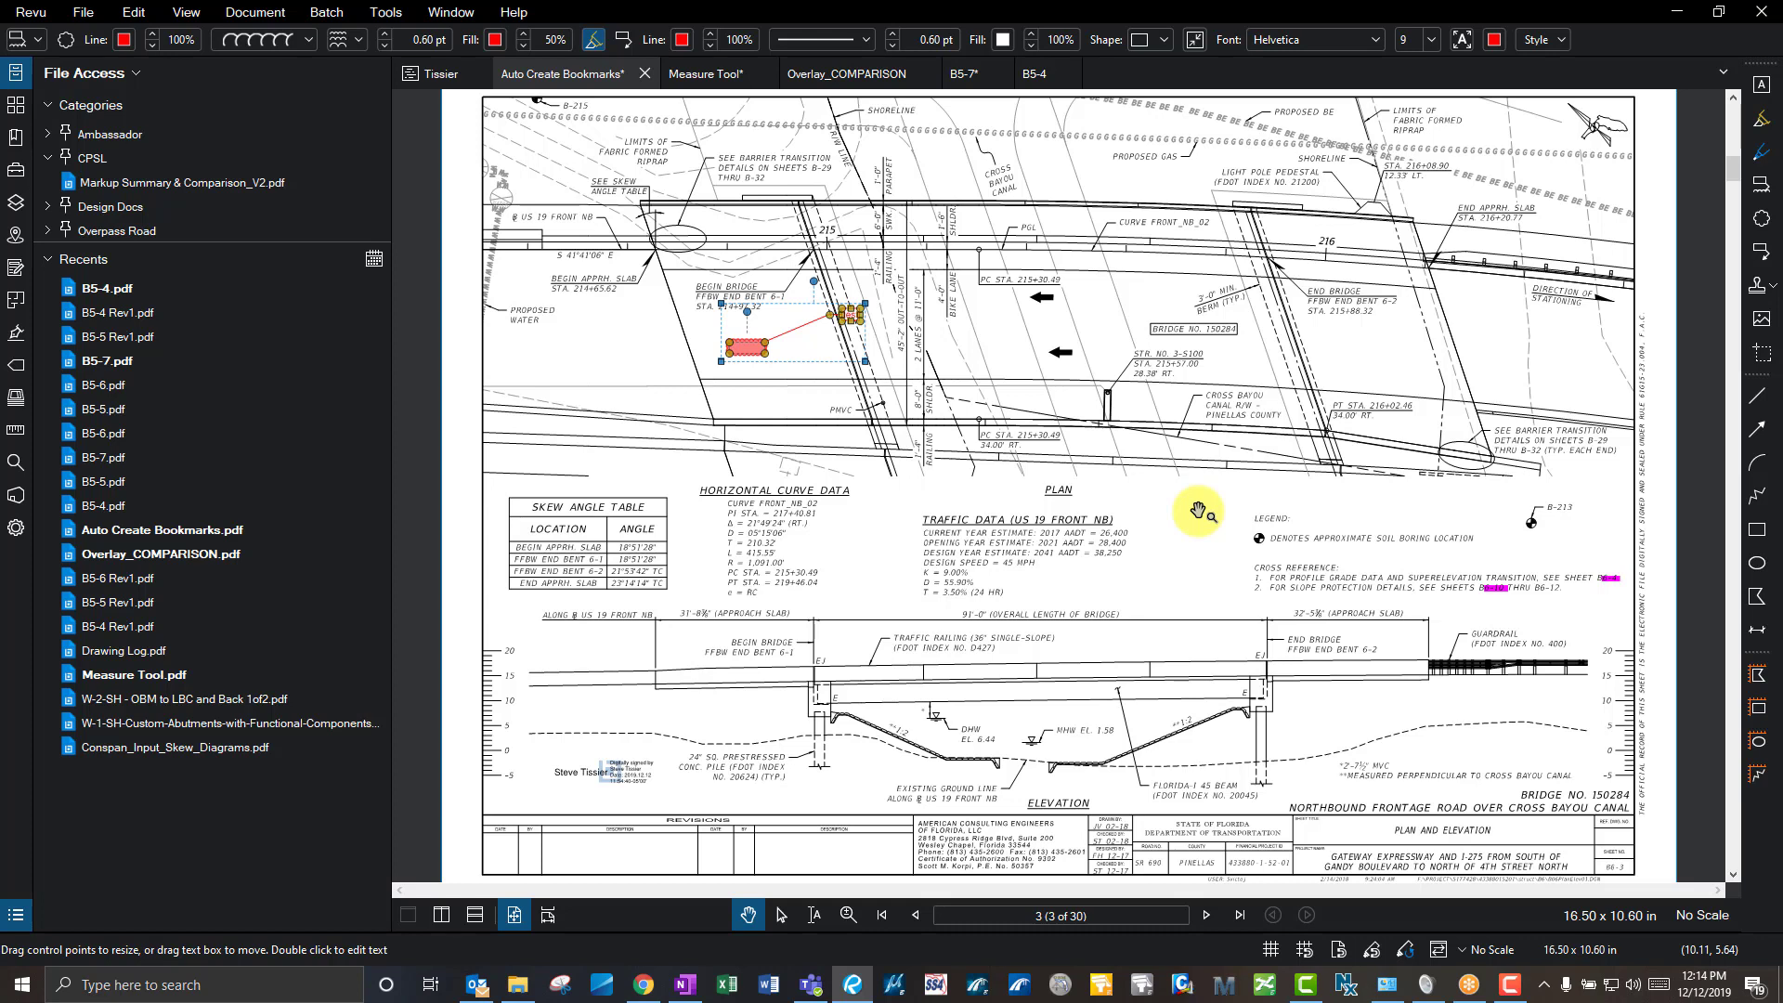
click(16, 494)
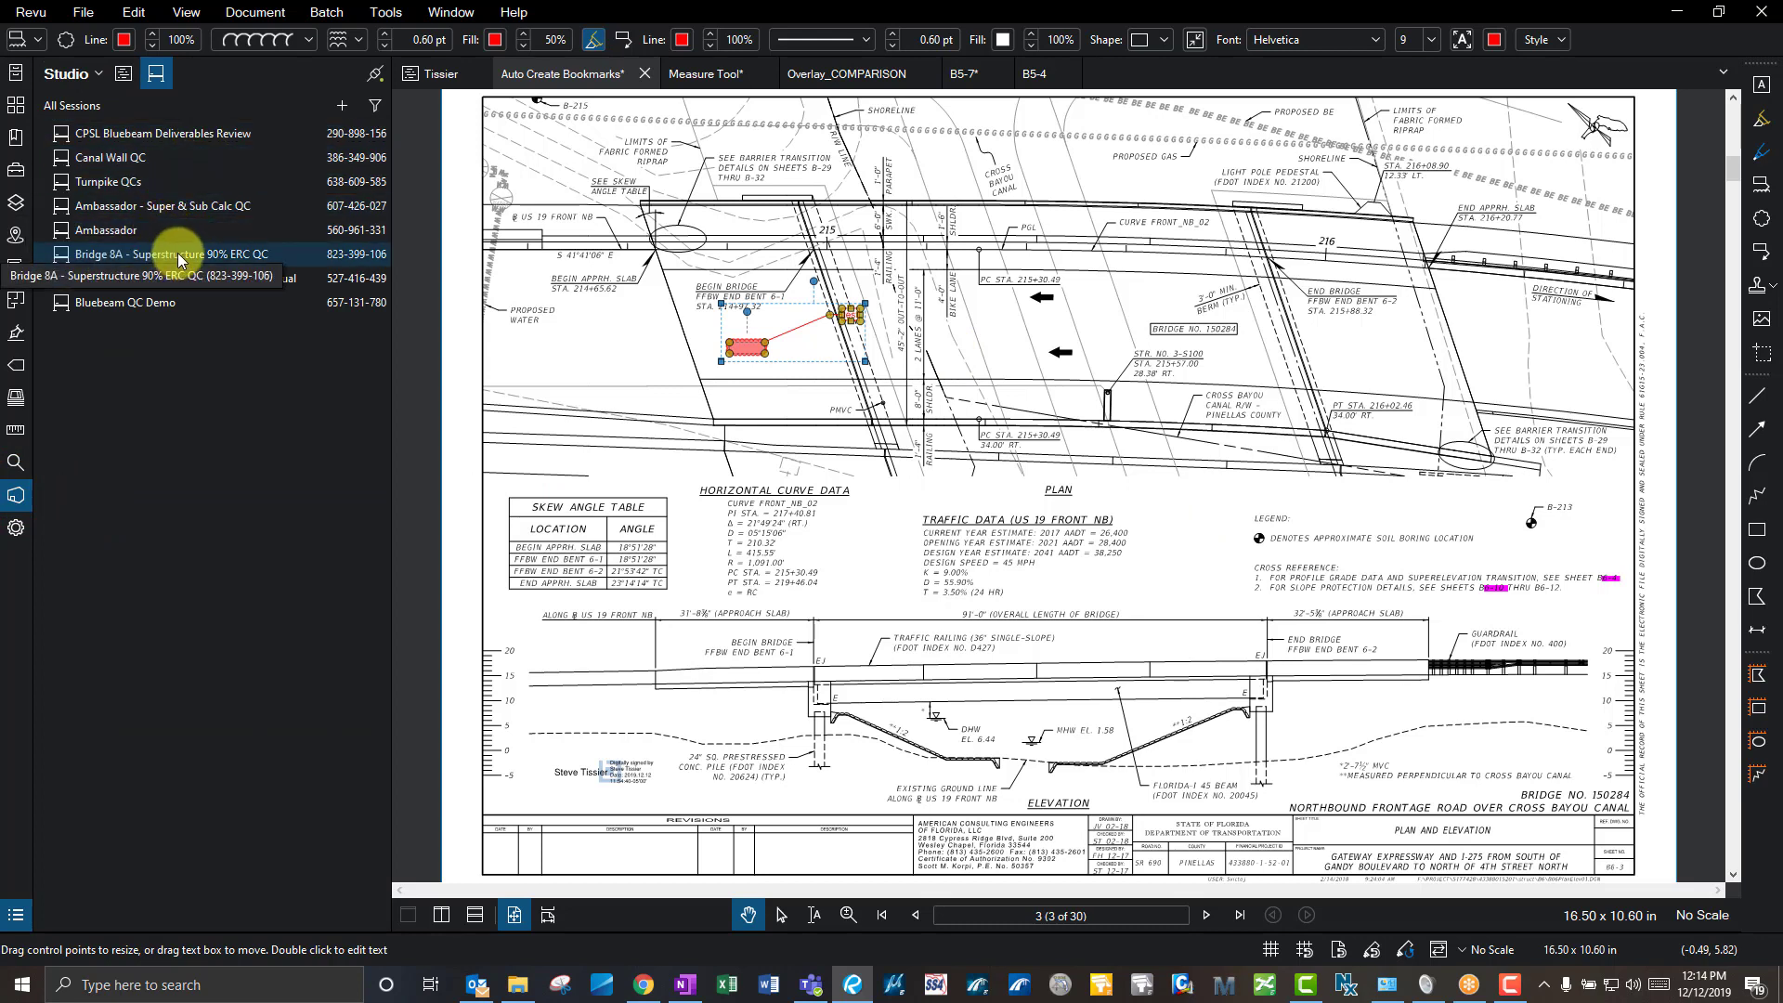
double_click(226, 207)
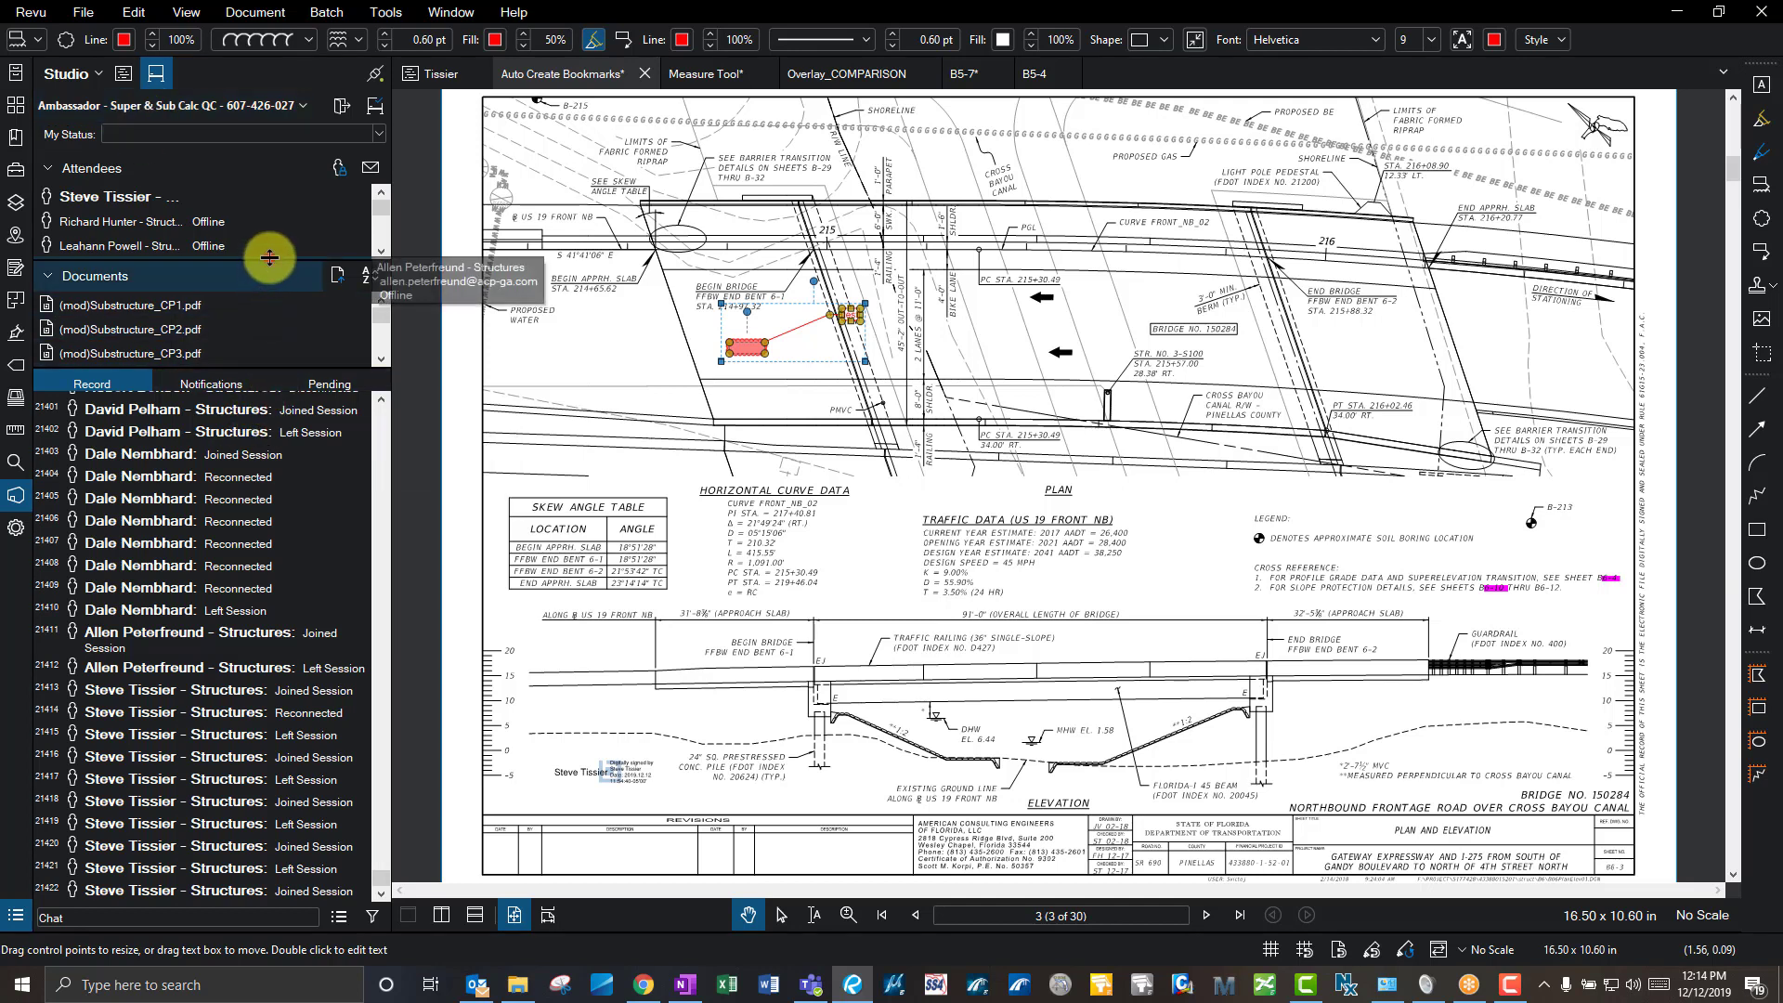
- Enlarge the attendees list, then expand and enlarge the session's Documents list
drag(270, 257, 238, 298)
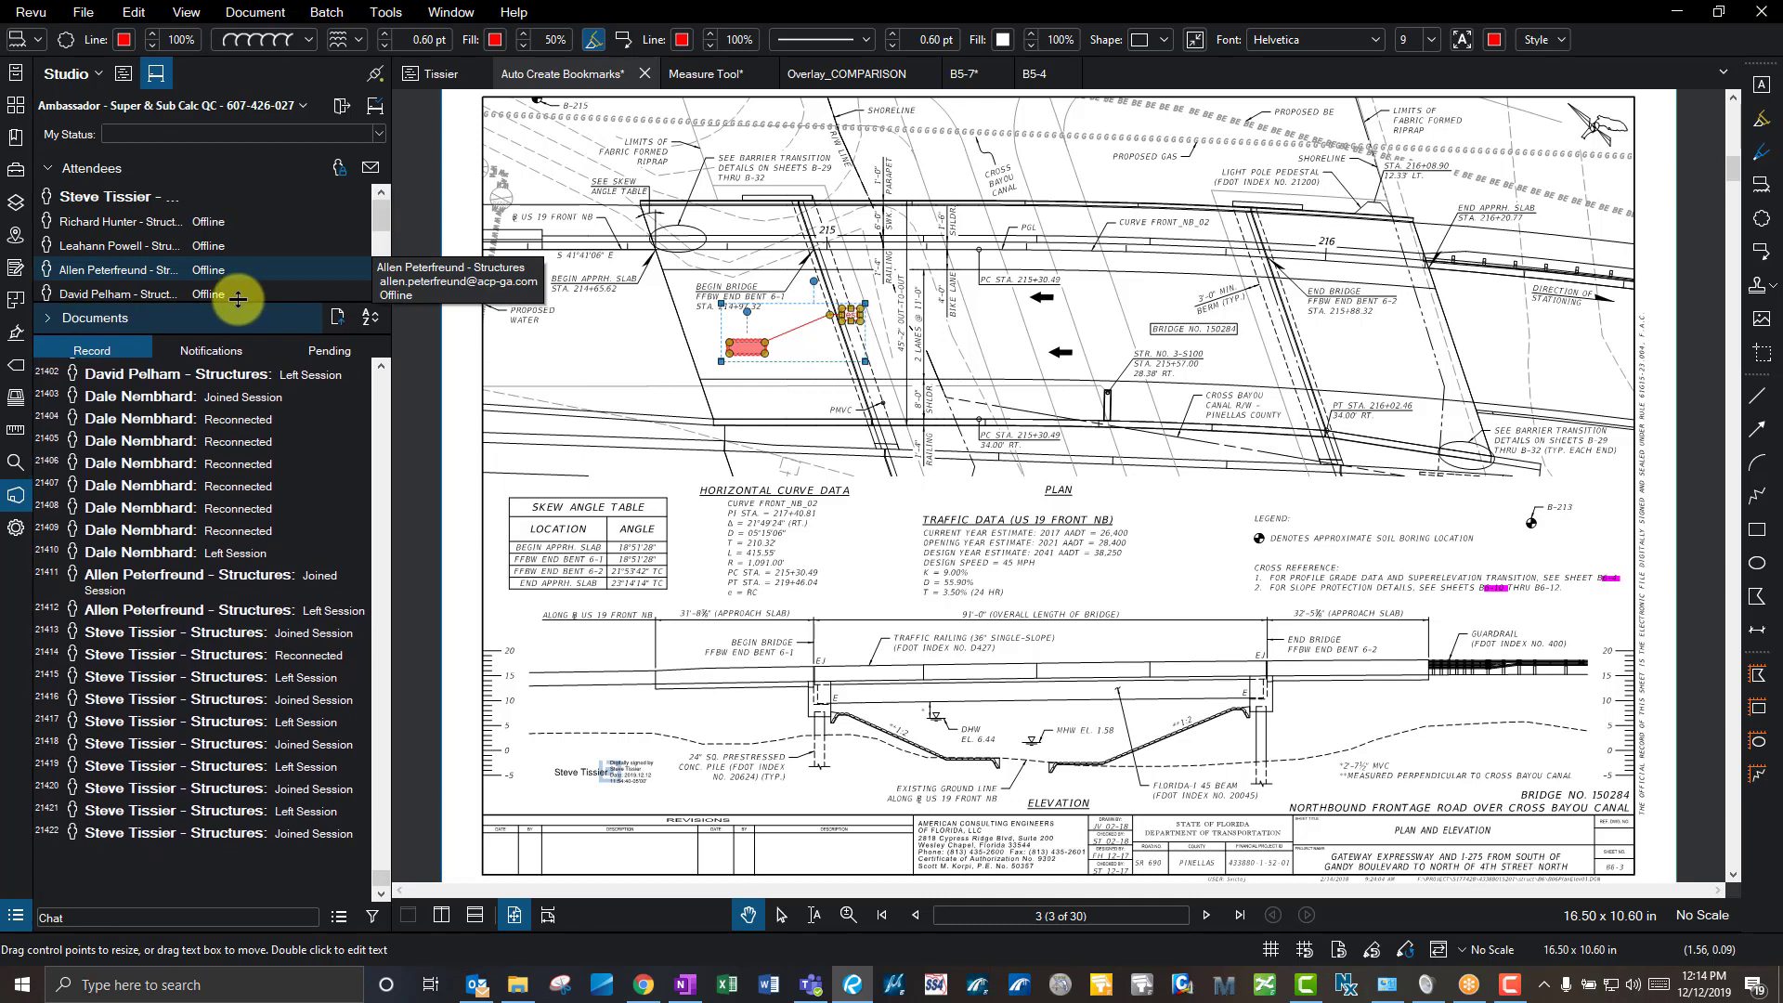
scroll(197, 387, up, 1)
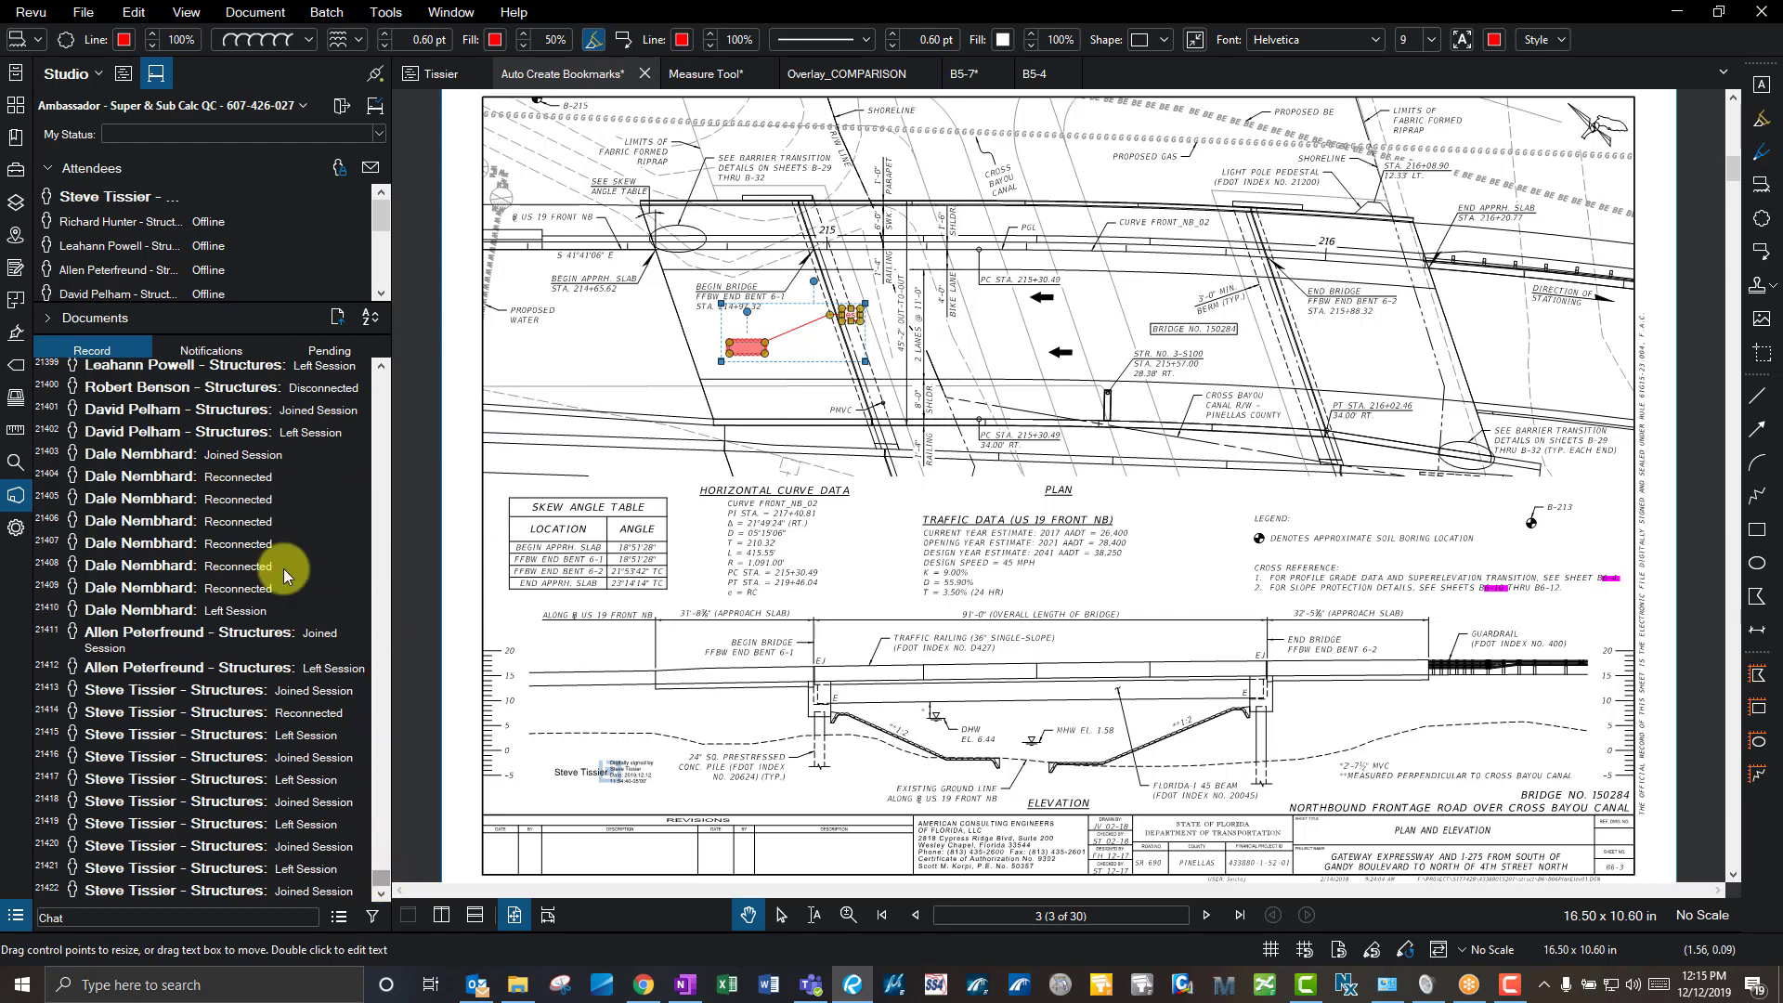
click(84, 318)
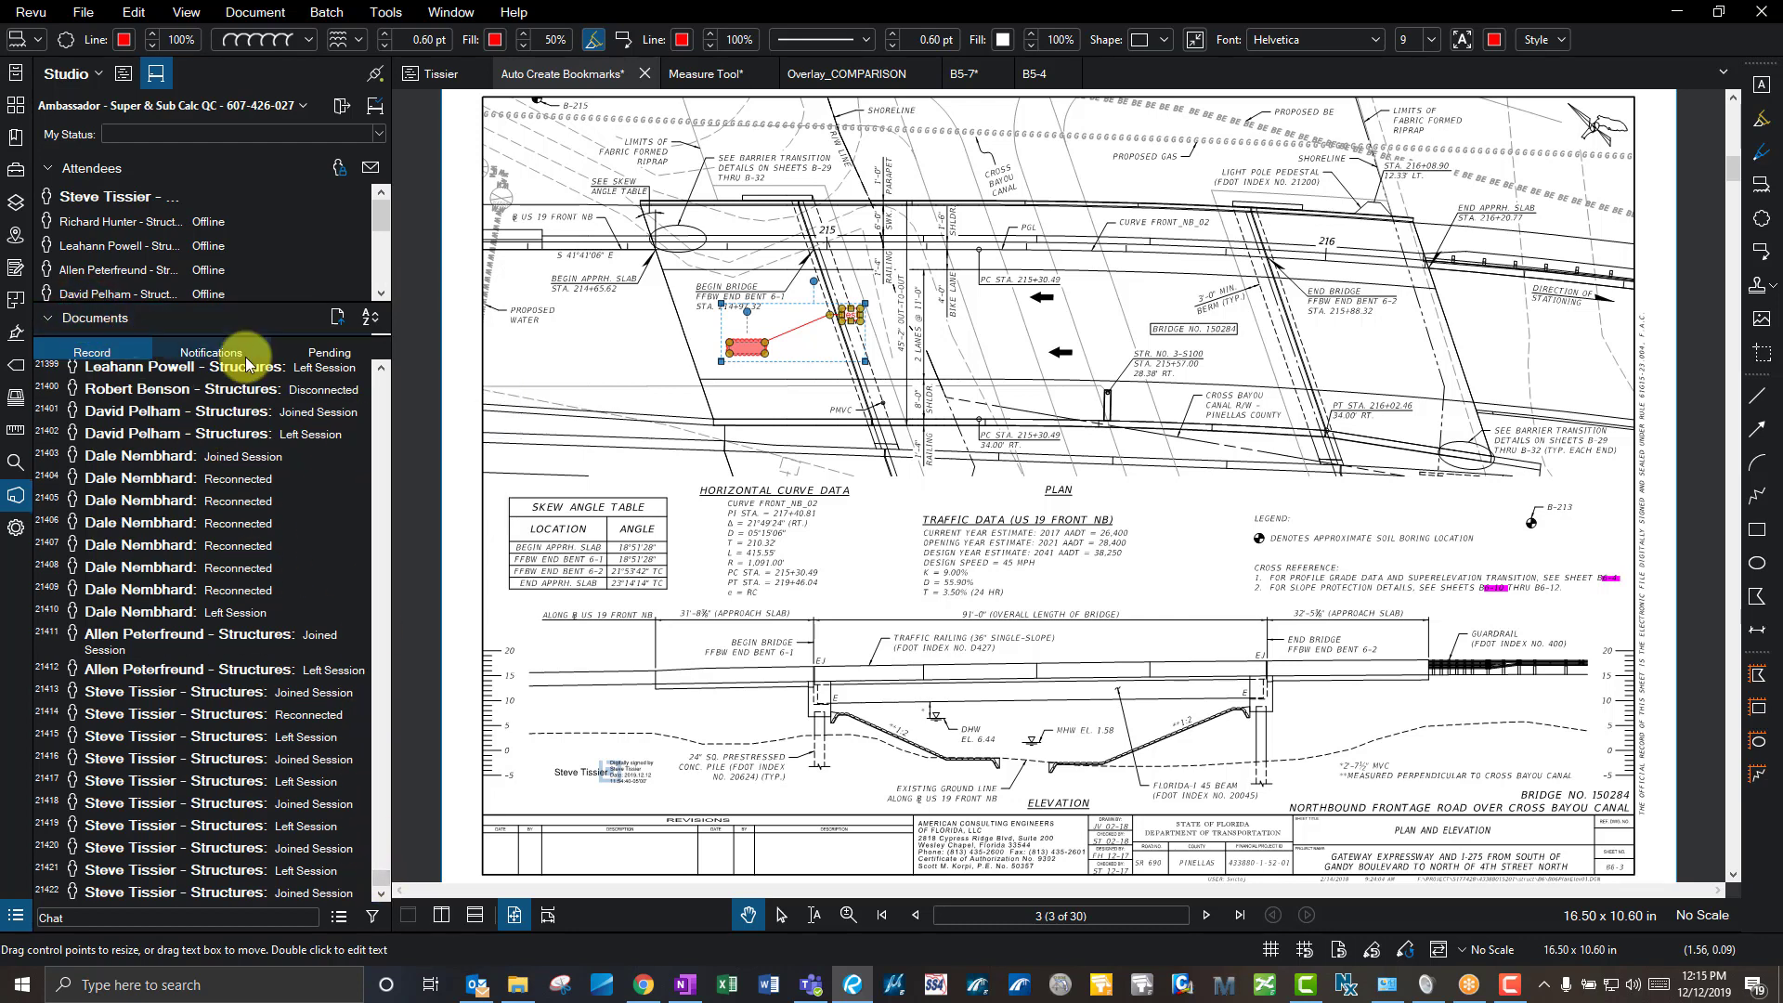
drag(286, 336, 277, 557)
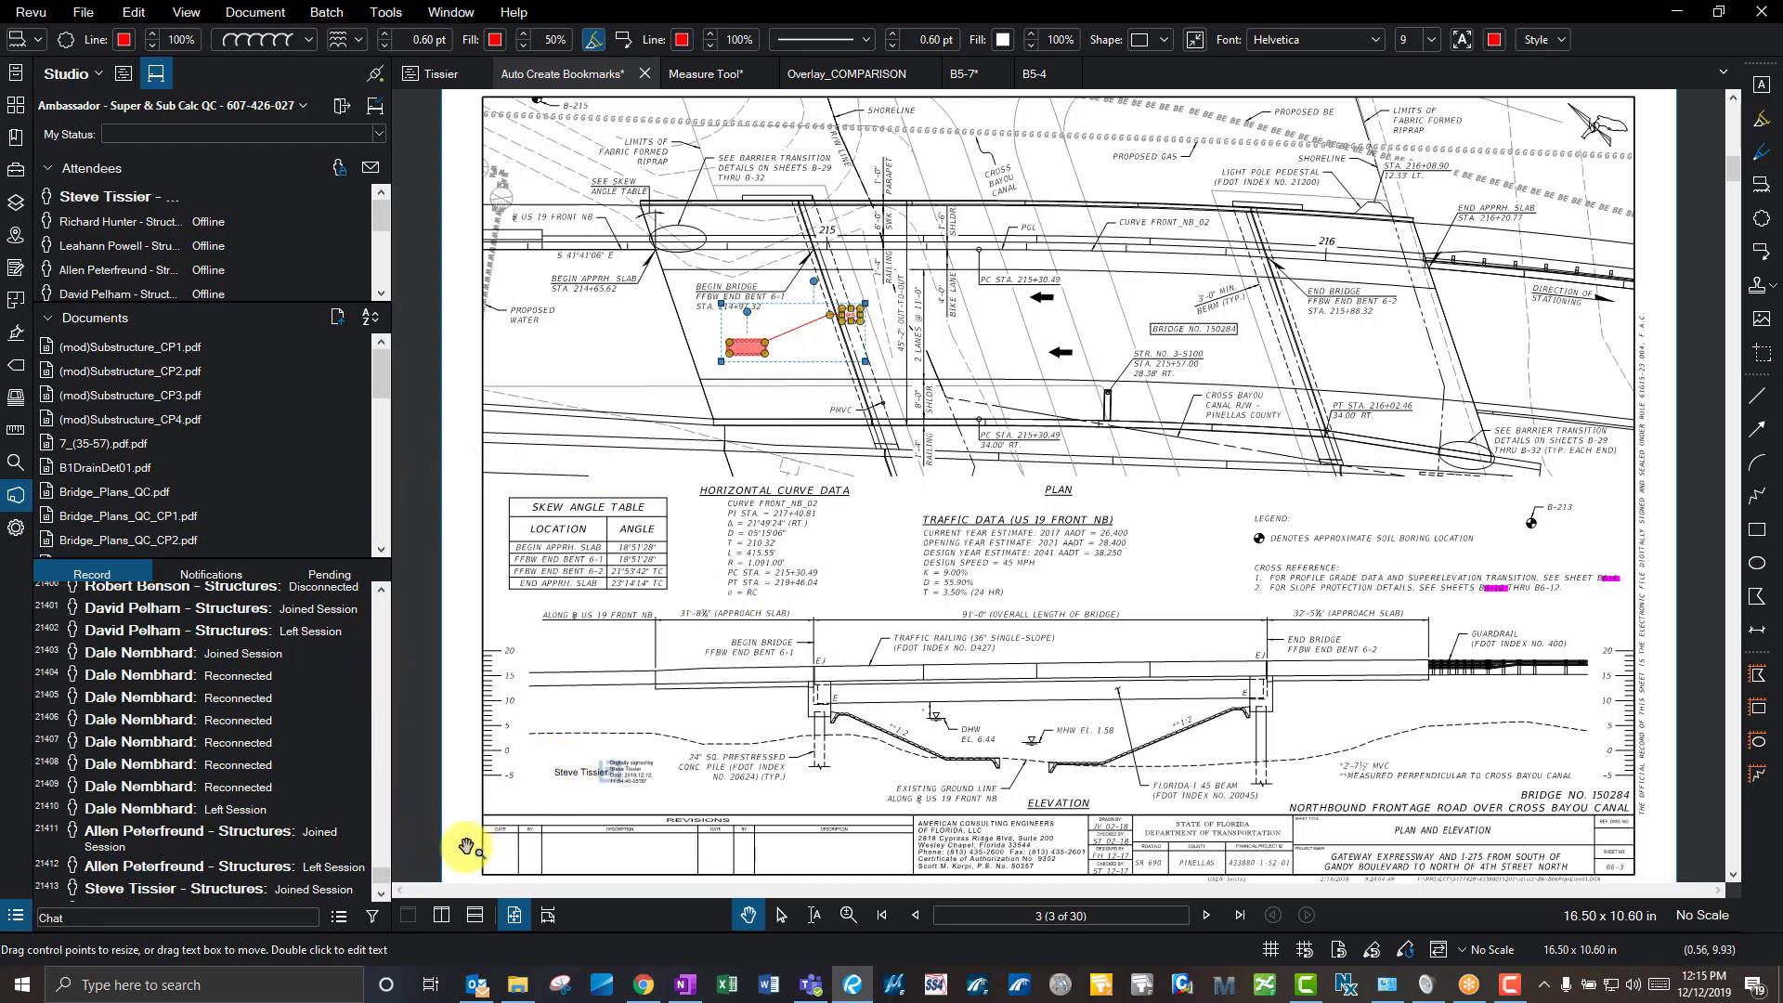
click(381, 893)
click(383, 883)
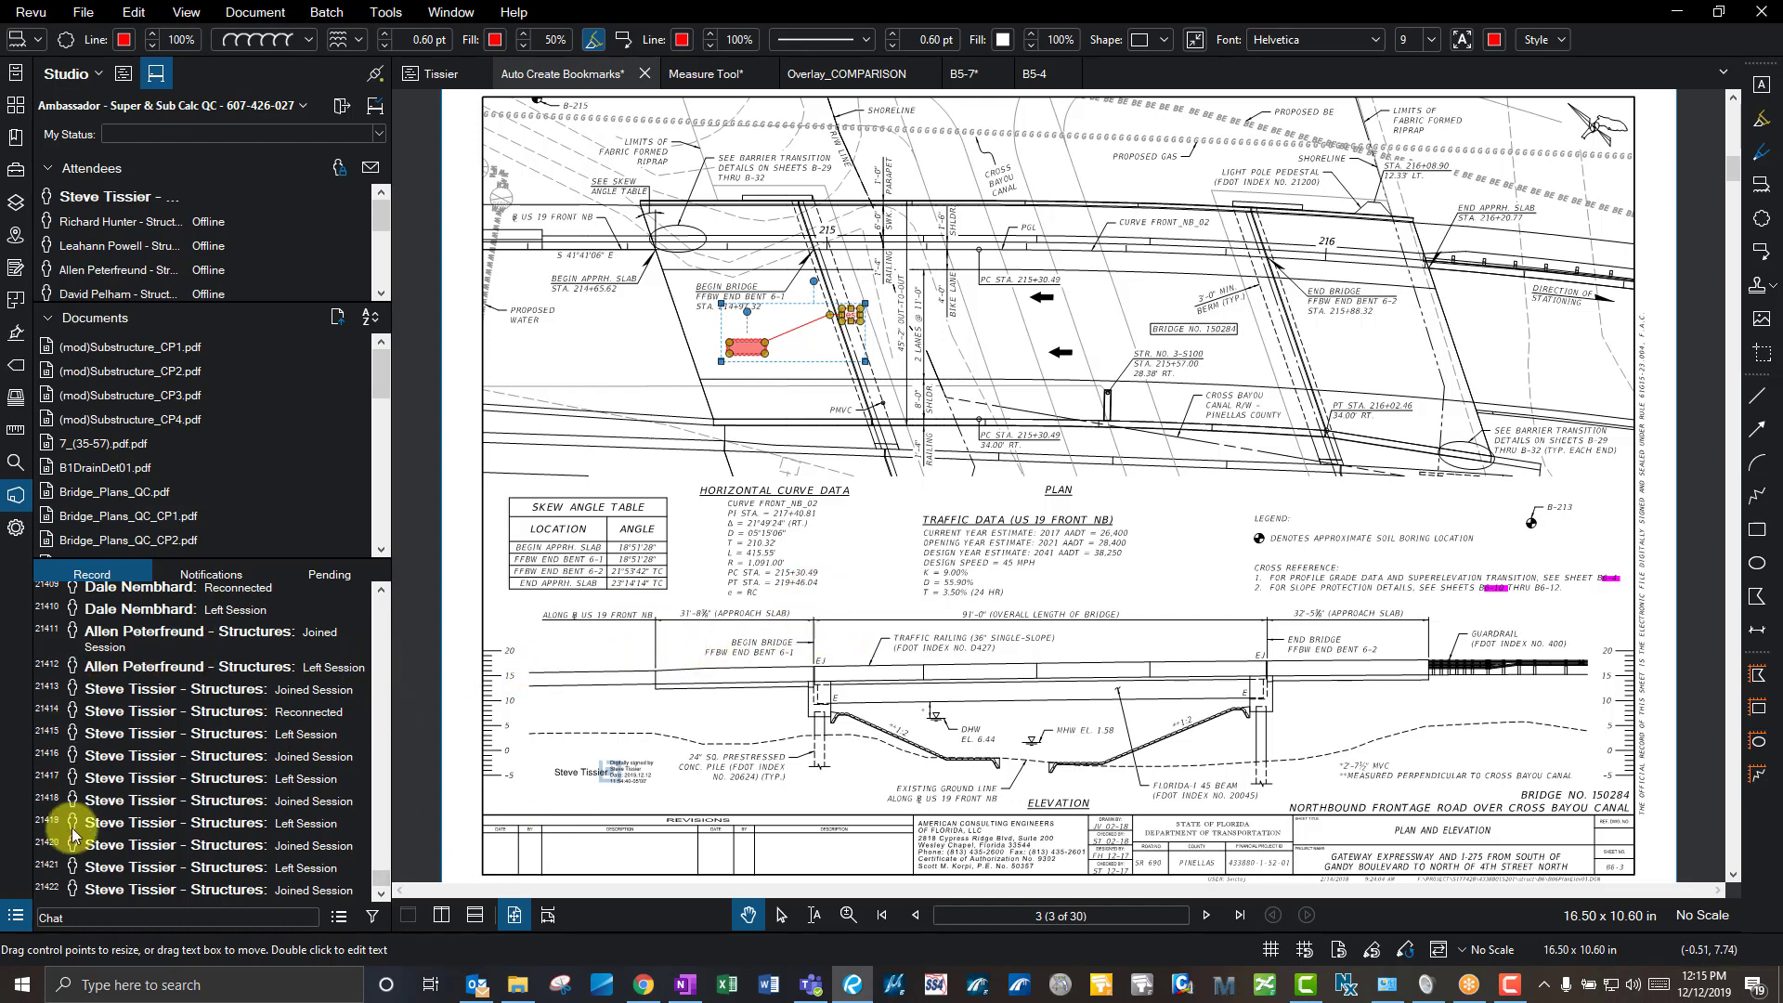
click(72, 917)
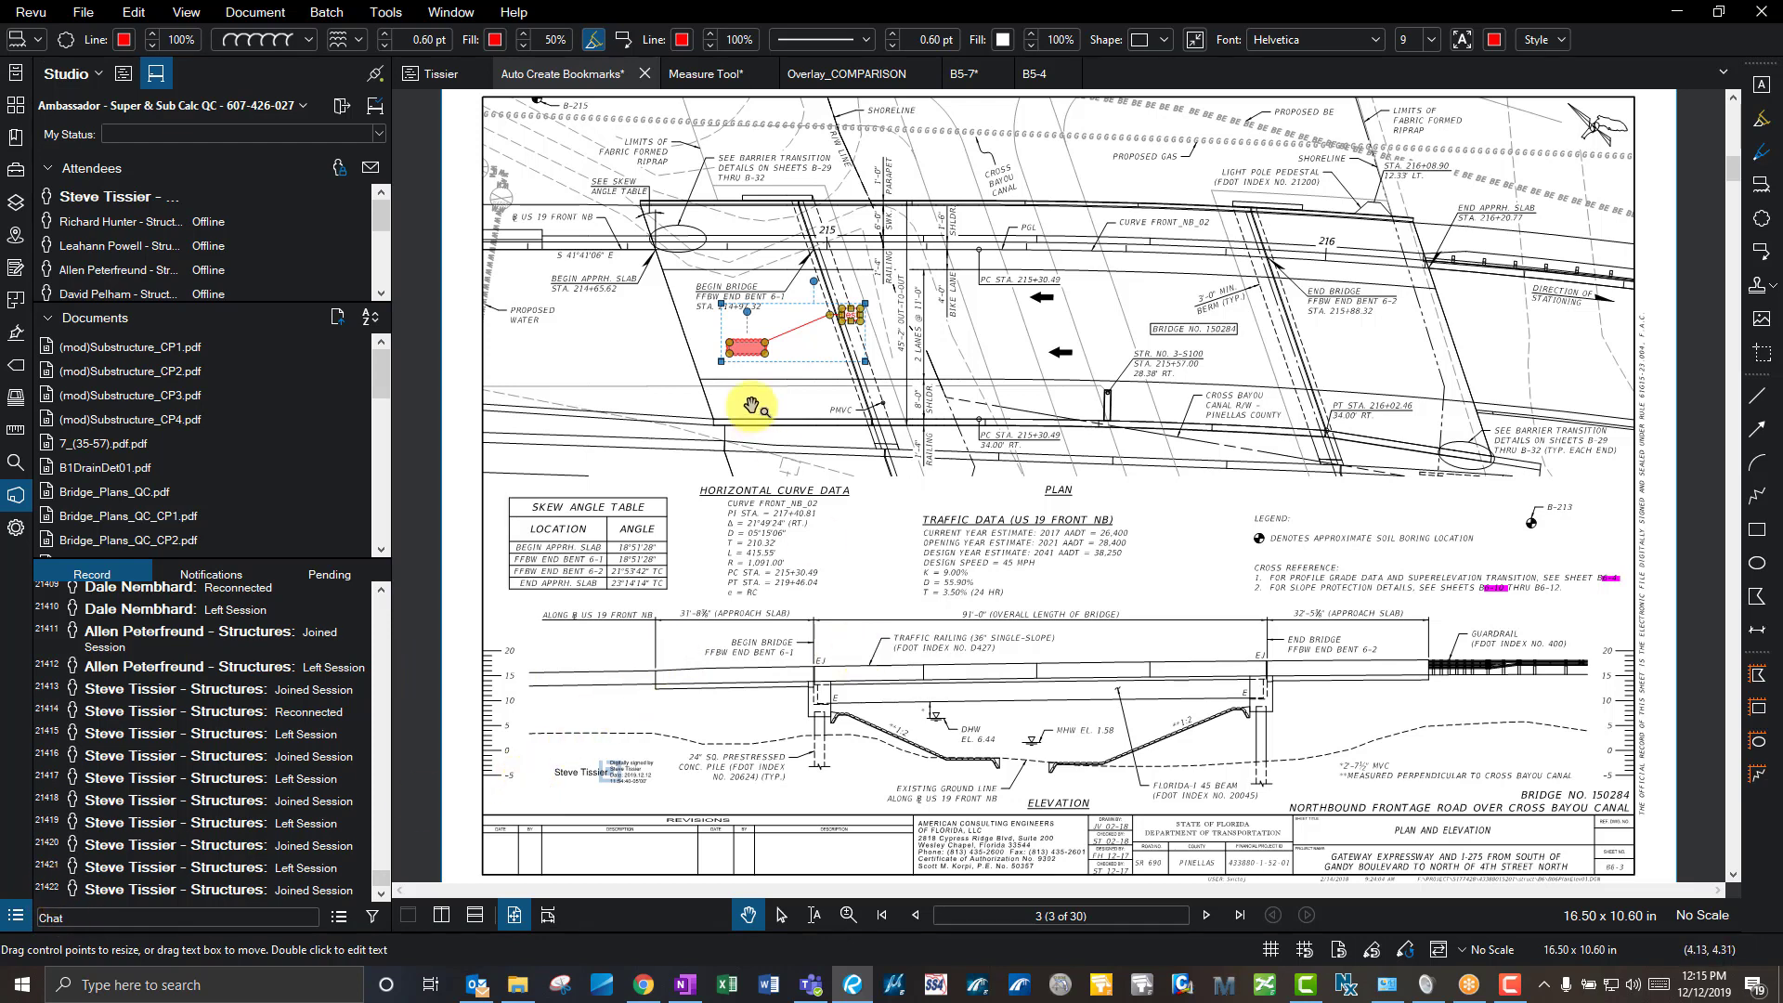
- Nudge the red 'test' callout slightly down and right, then deselect it
drag(755, 346, 768, 371)
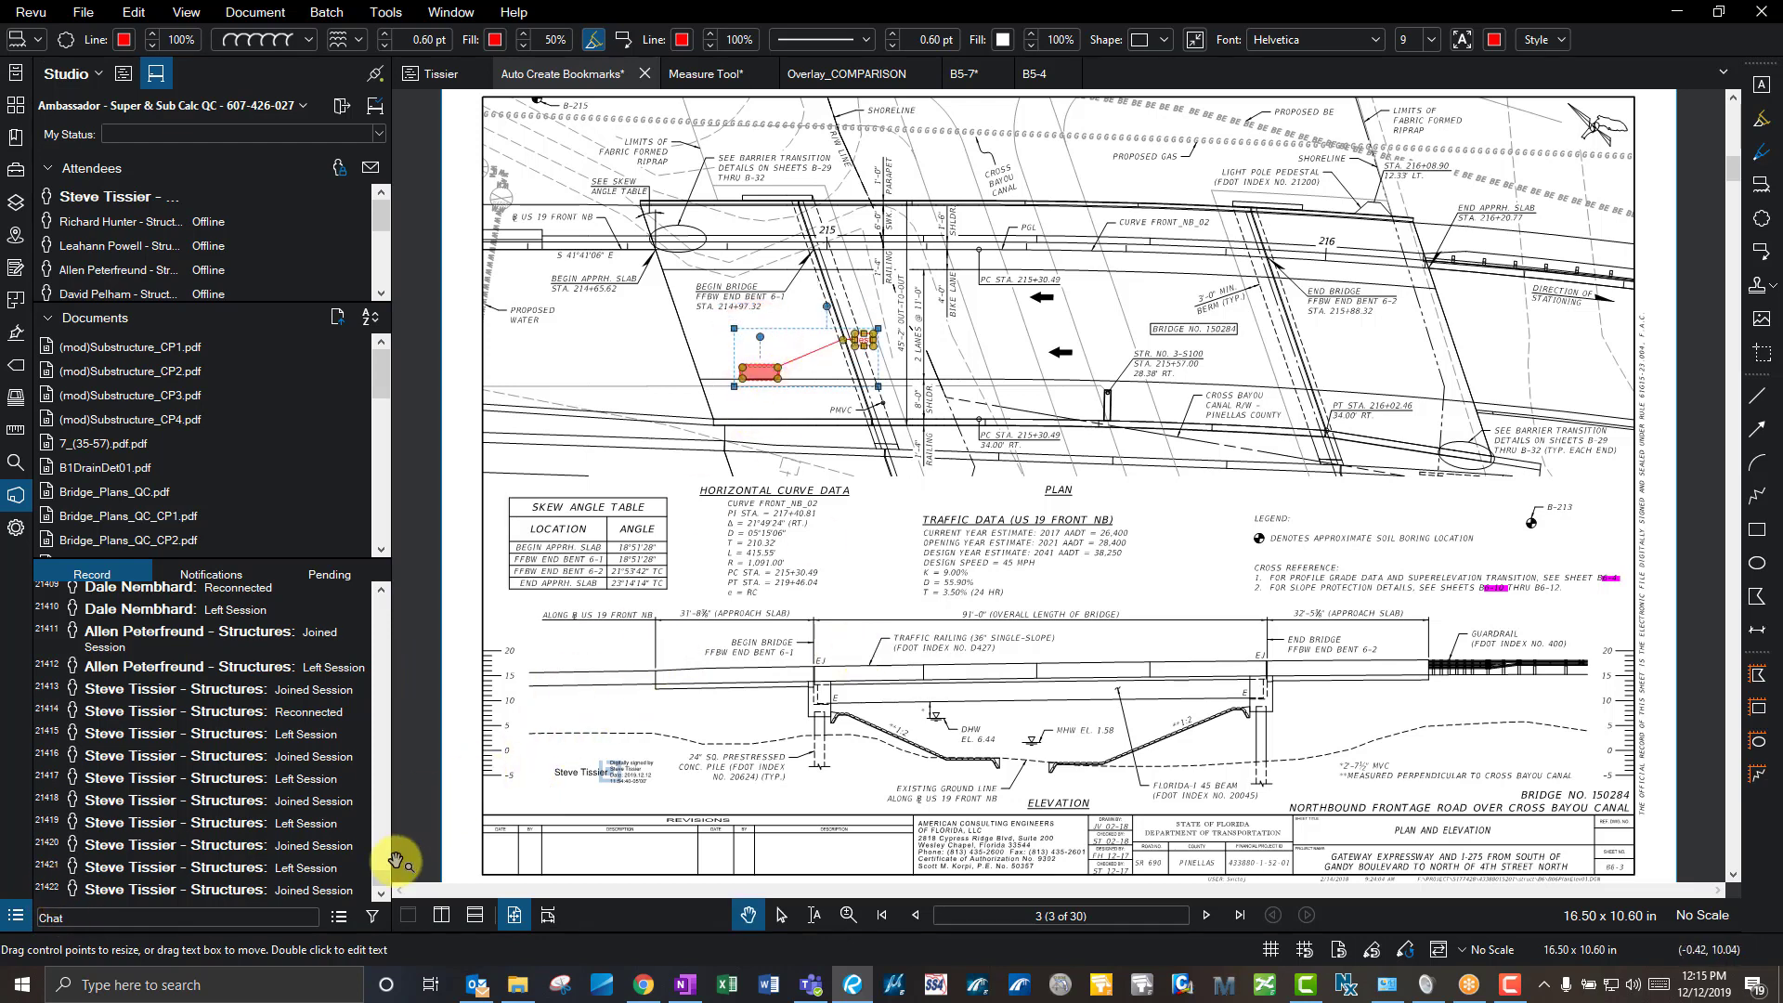
click(904, 437)
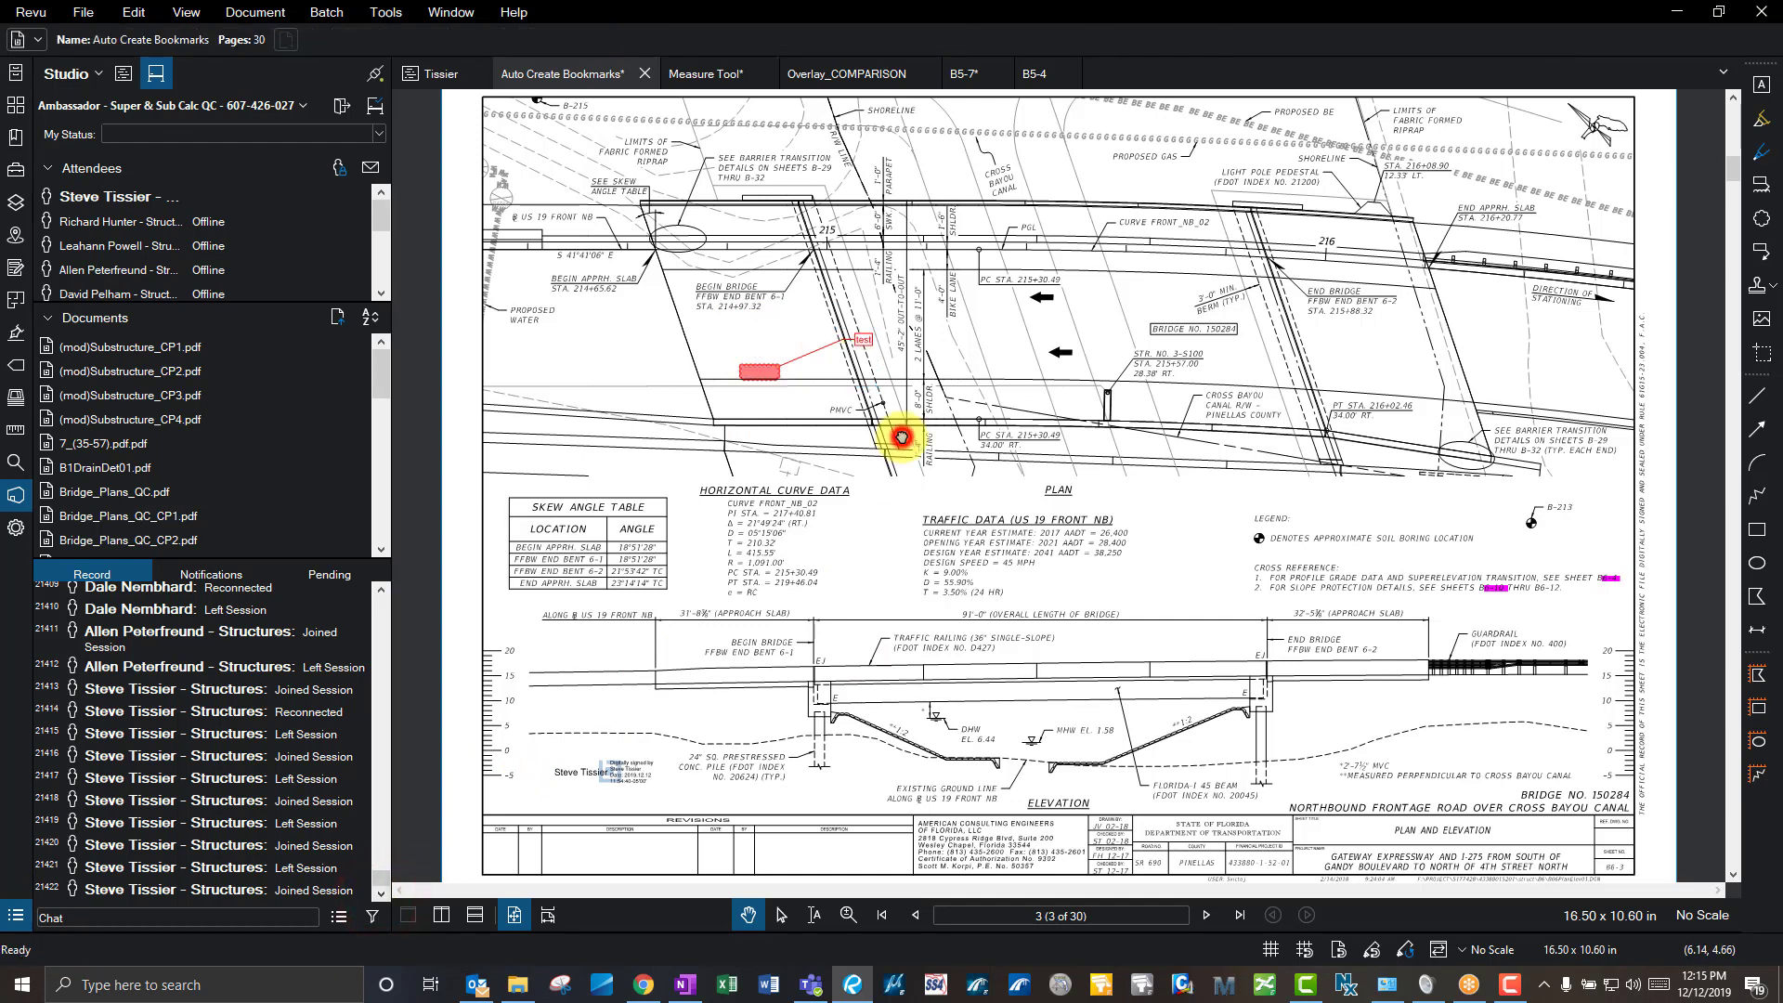
click(863, 340)
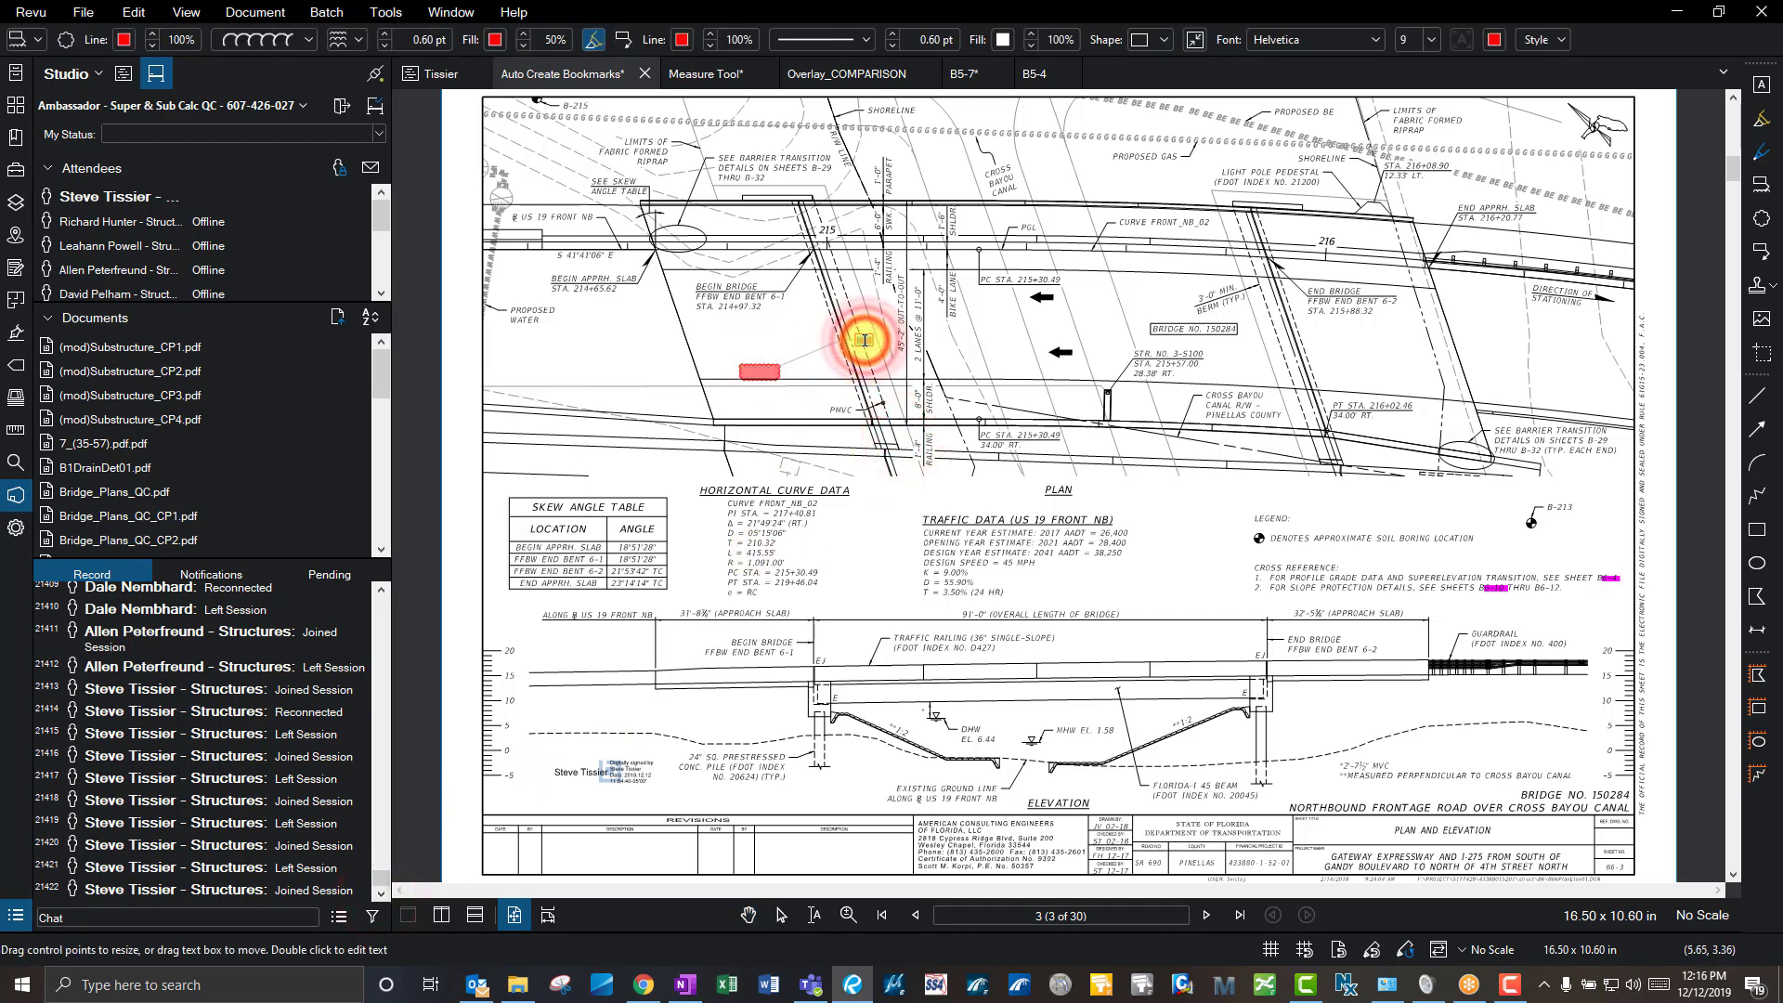
click(868, 265)
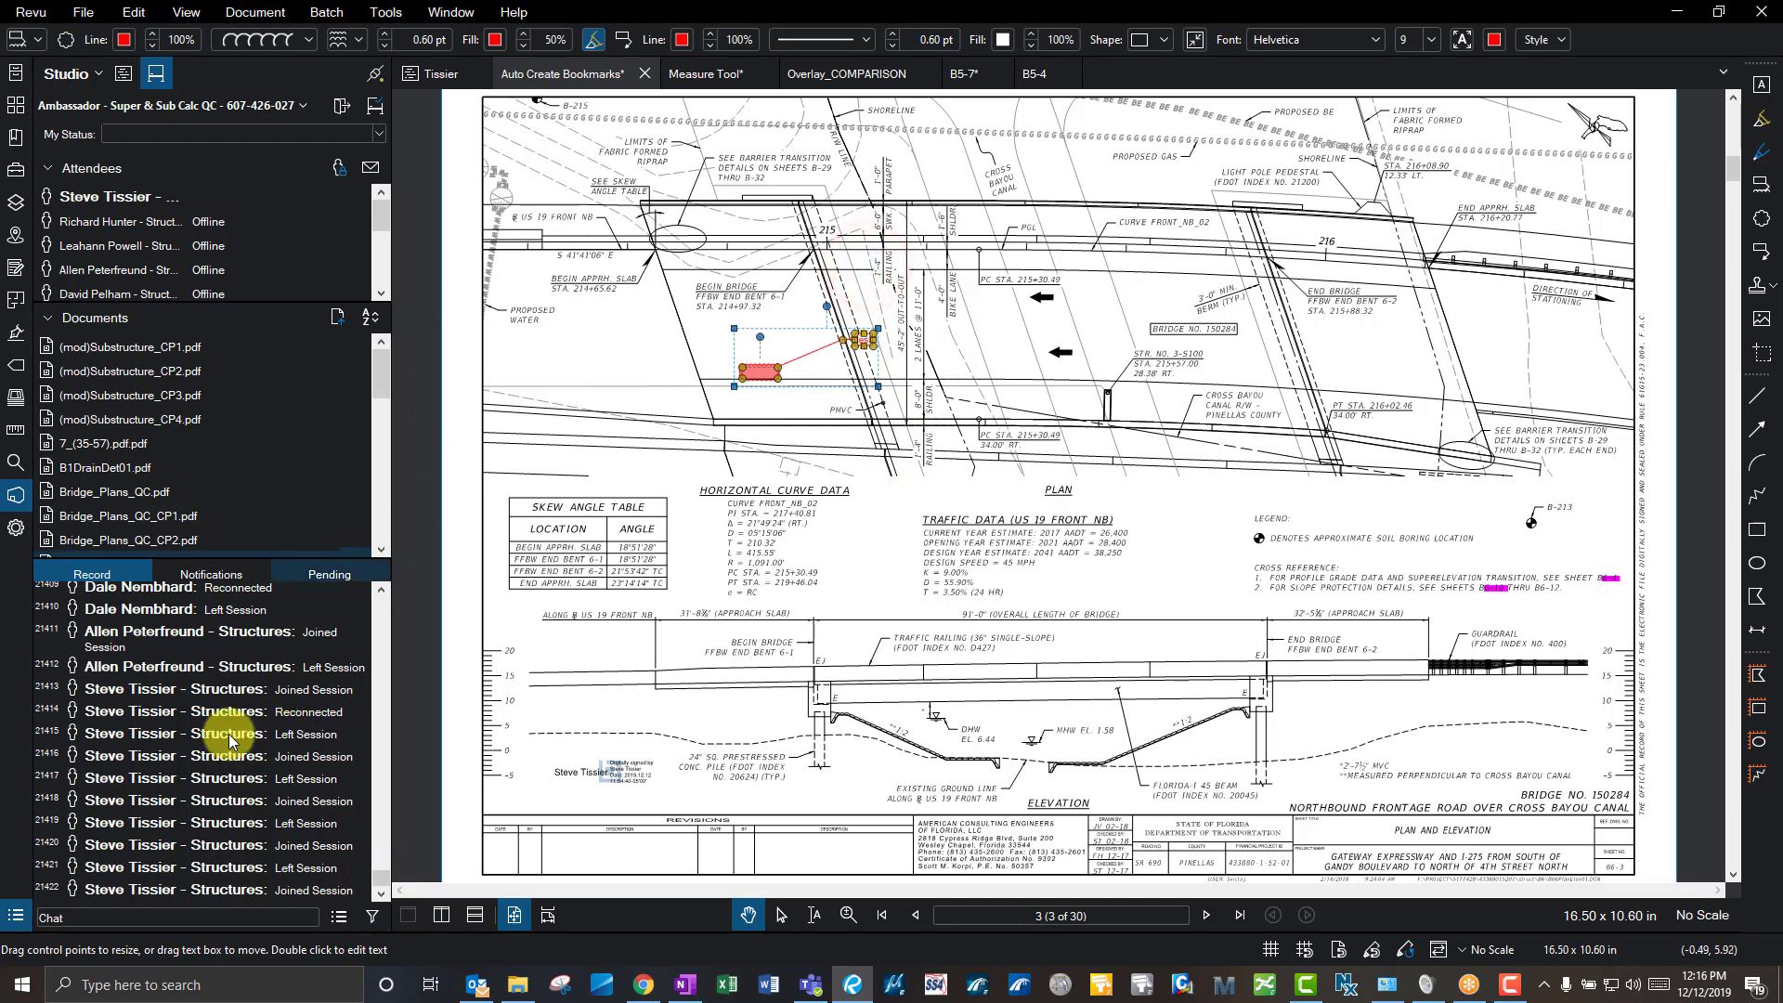
click(697, 617)
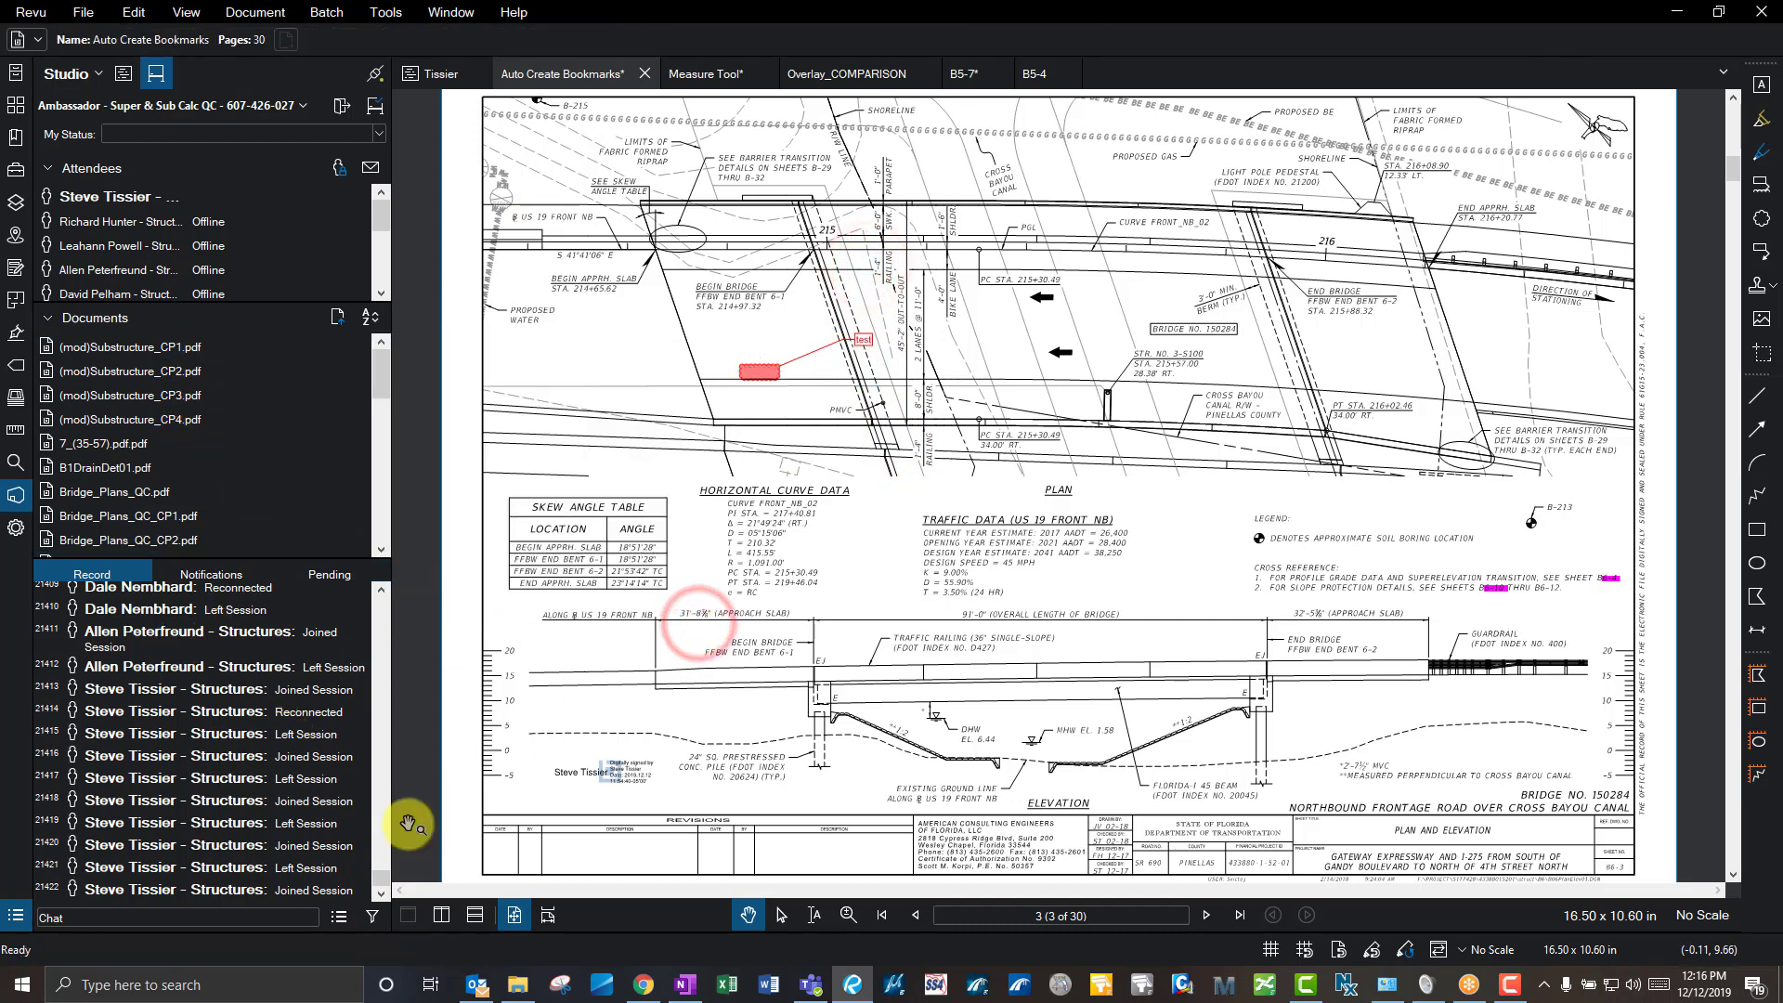